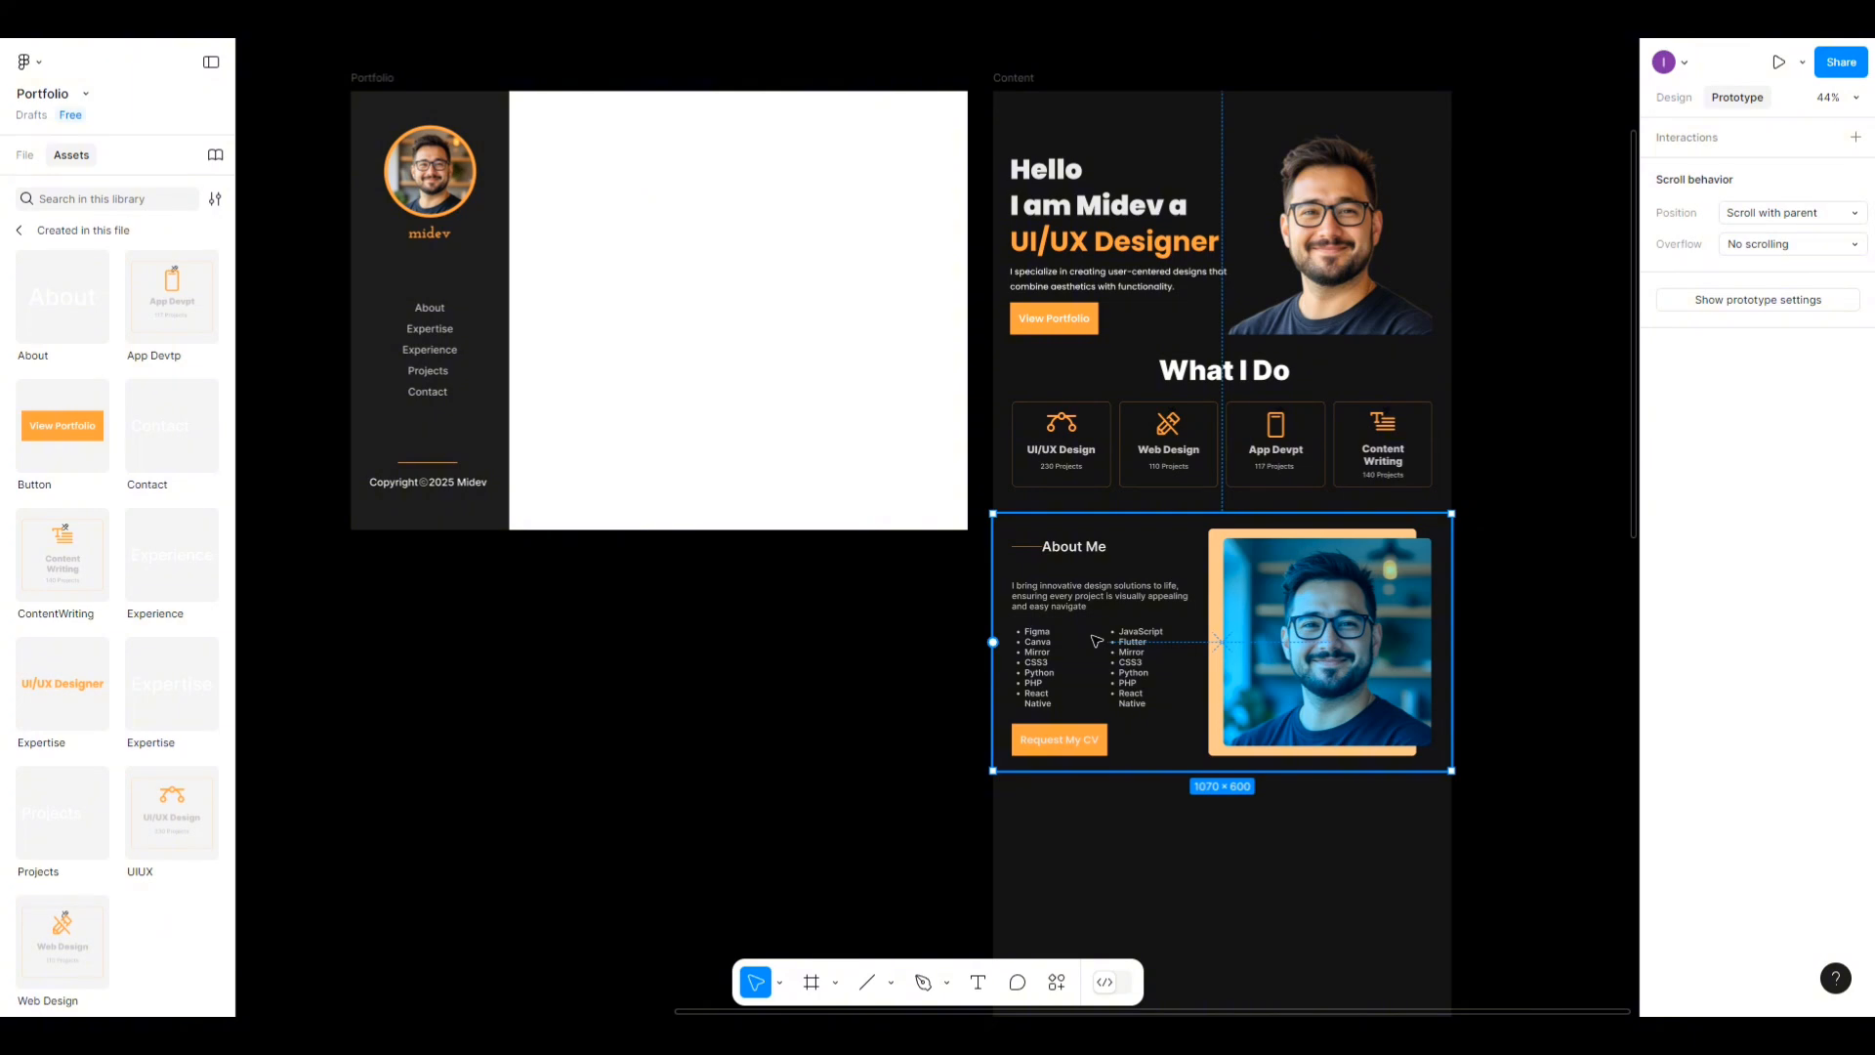
# Ungroup the paragraph, skill lists and Request My CV button in the About Me section.
pyautogui.scroll(5, 1095, 640)
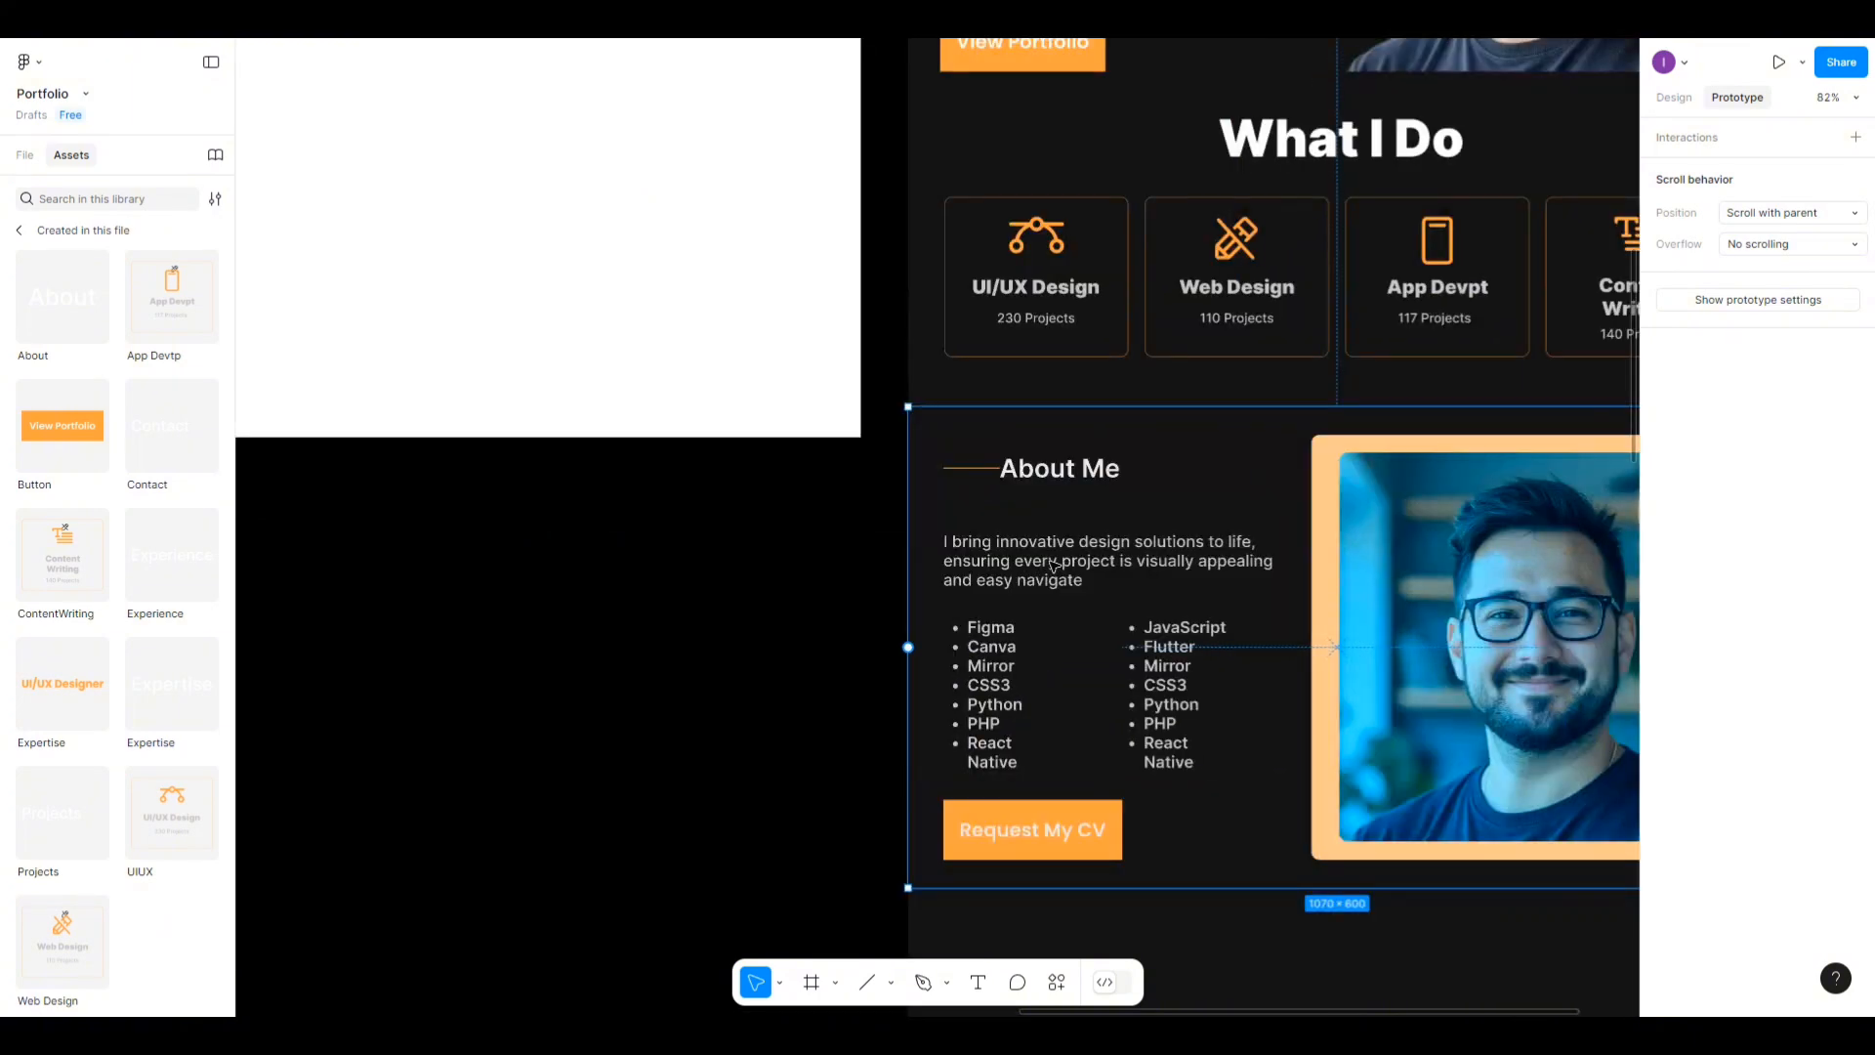
pyautogui.click(1025, 555)
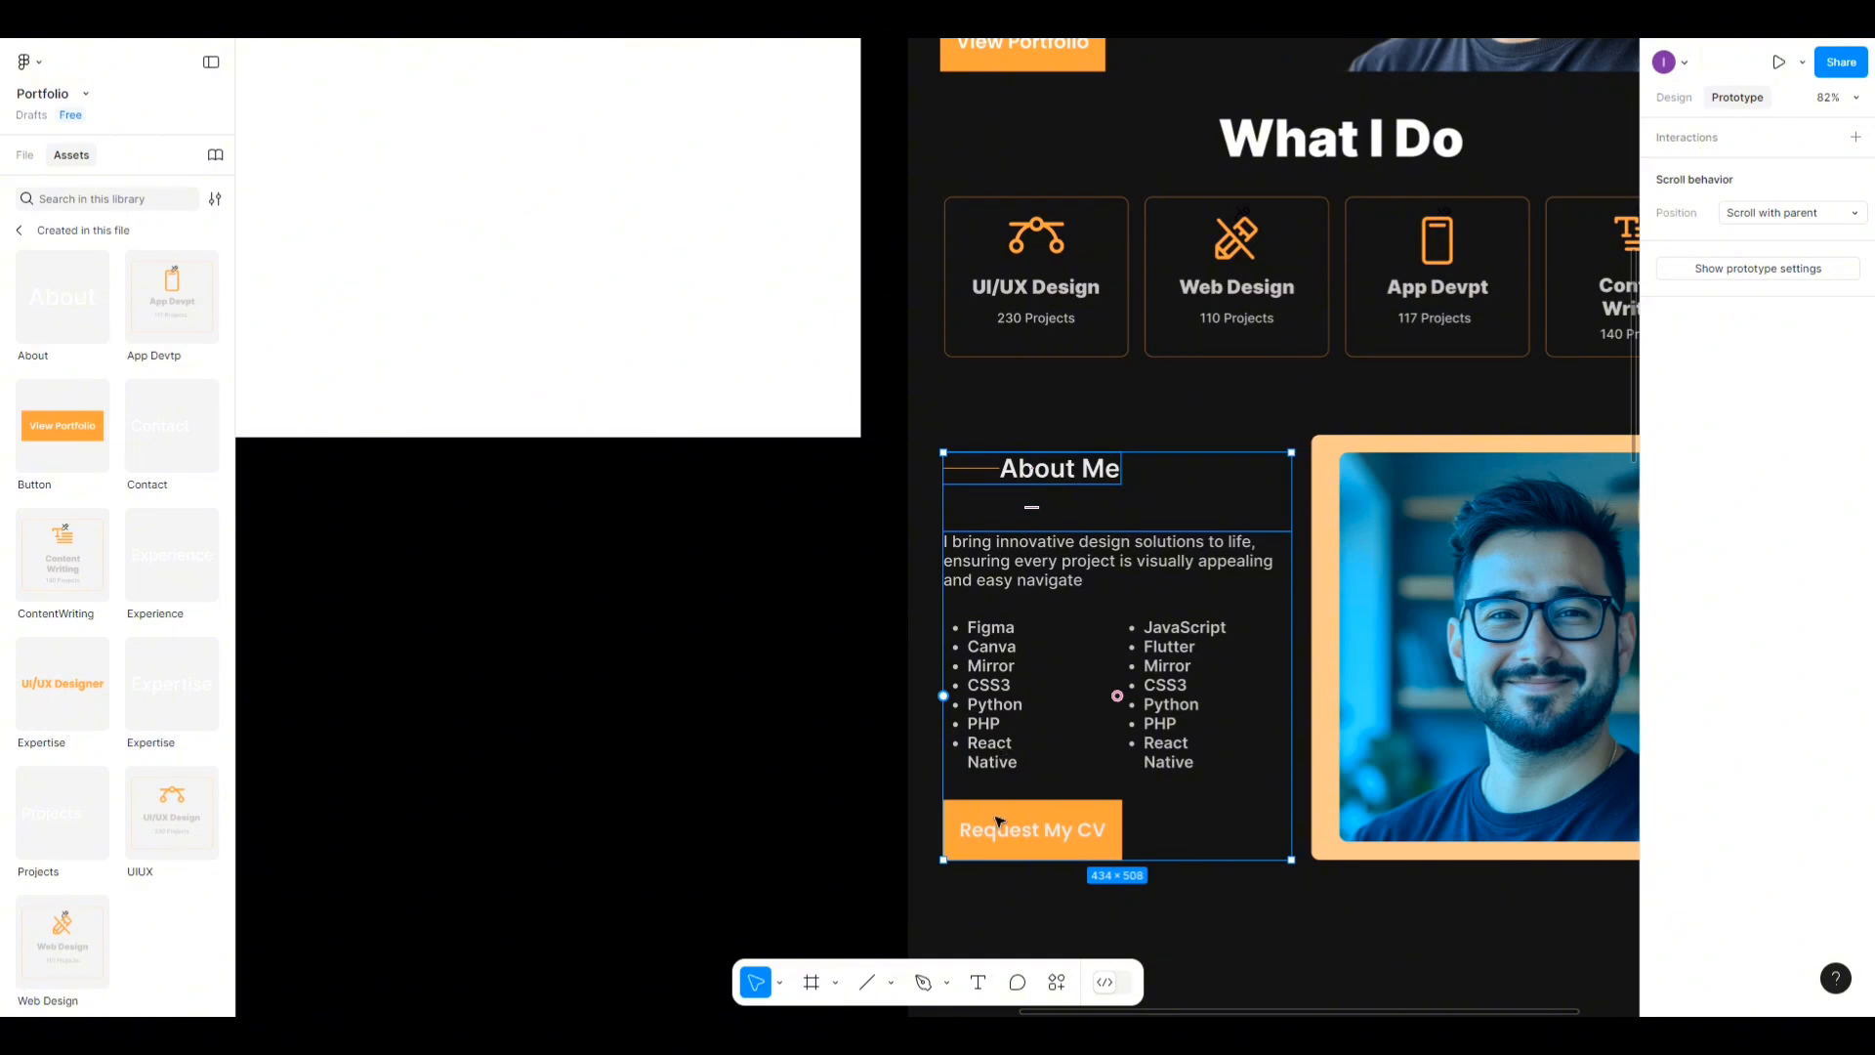
pyautogui.click(842, 632)
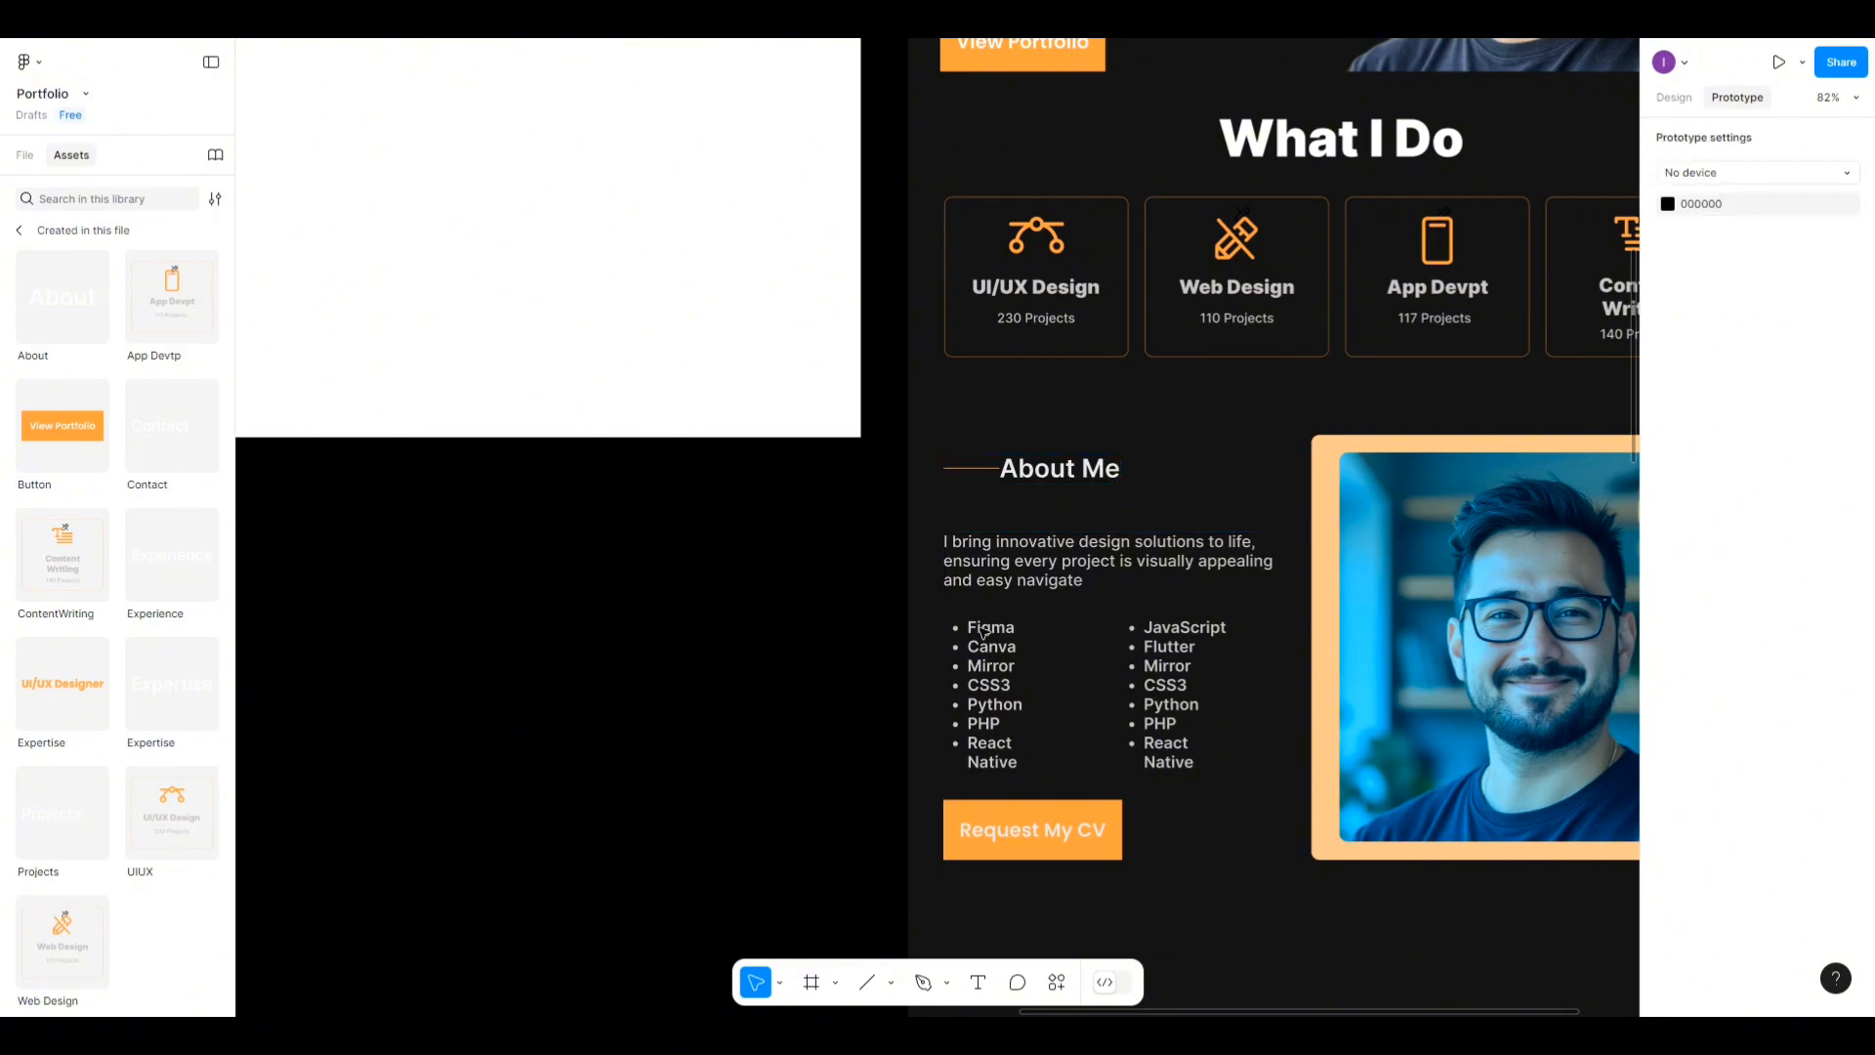
pyautogui.click(1011, 641)
pyautogui.click(1010, 642)
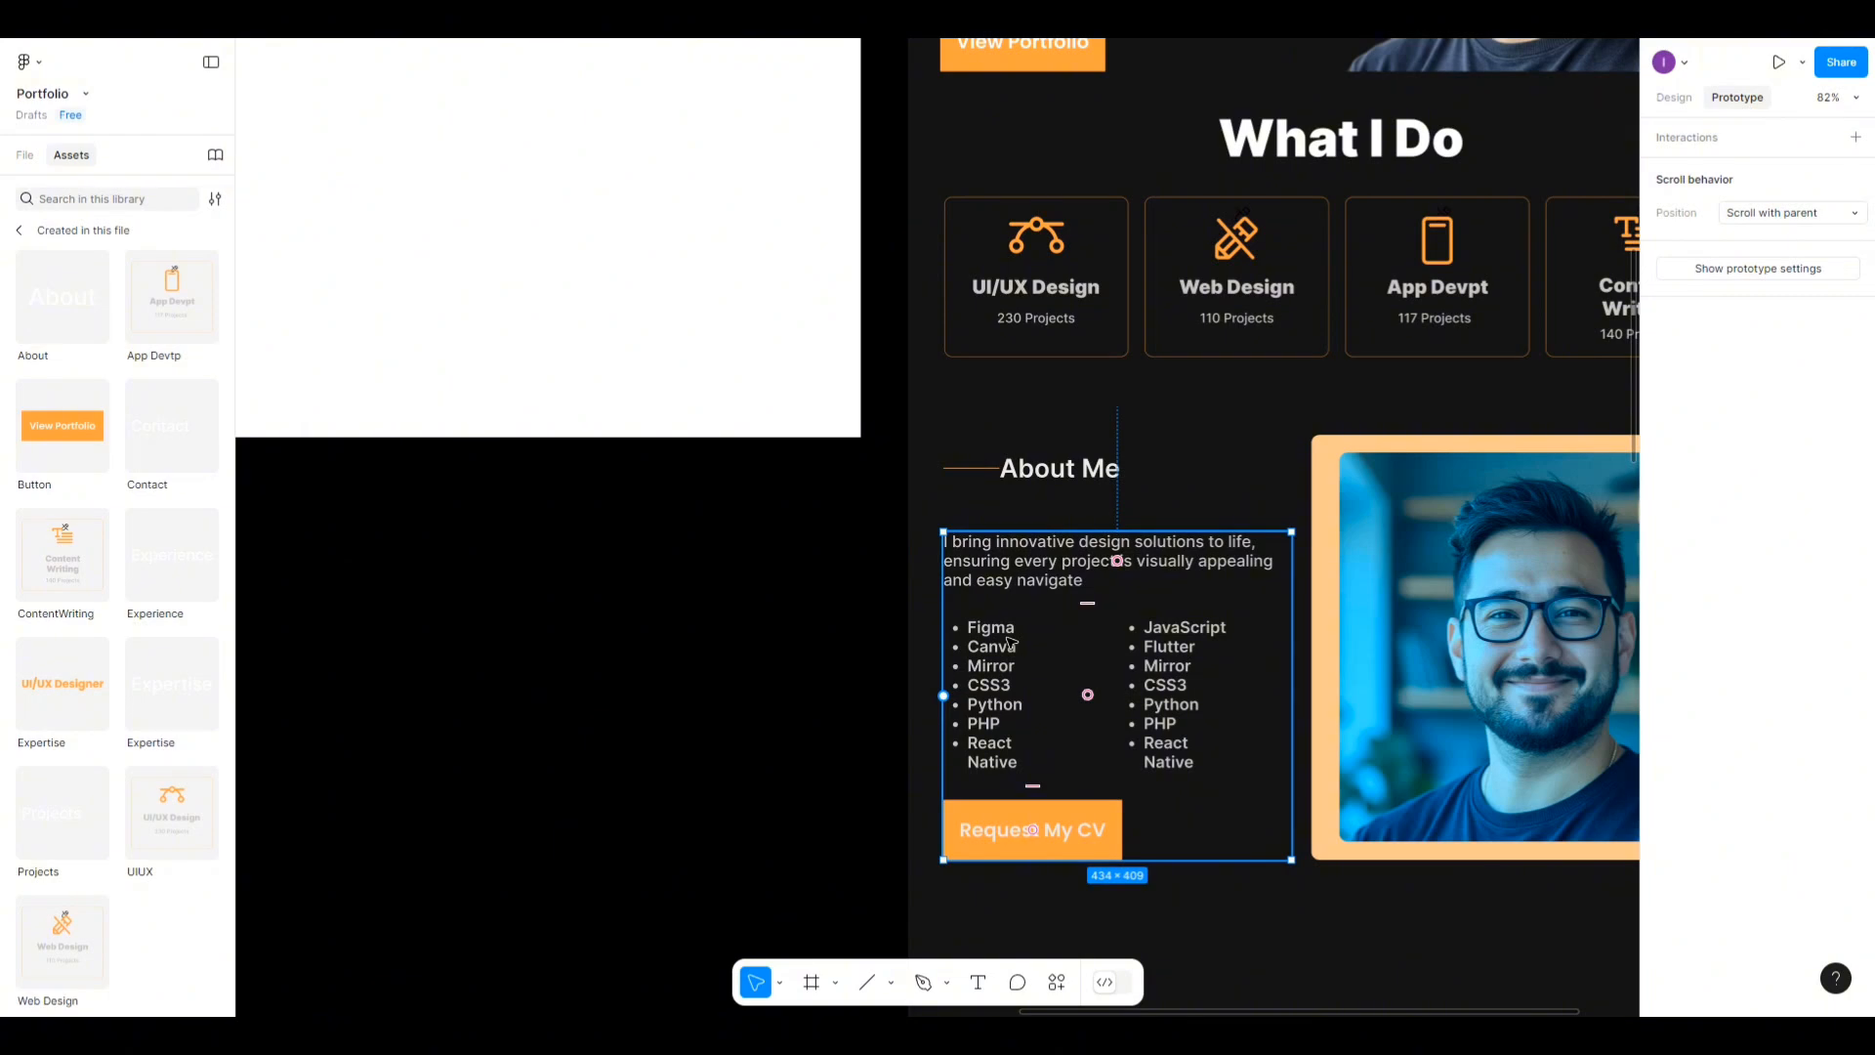
pyautogui.rightClick(1010, 642)
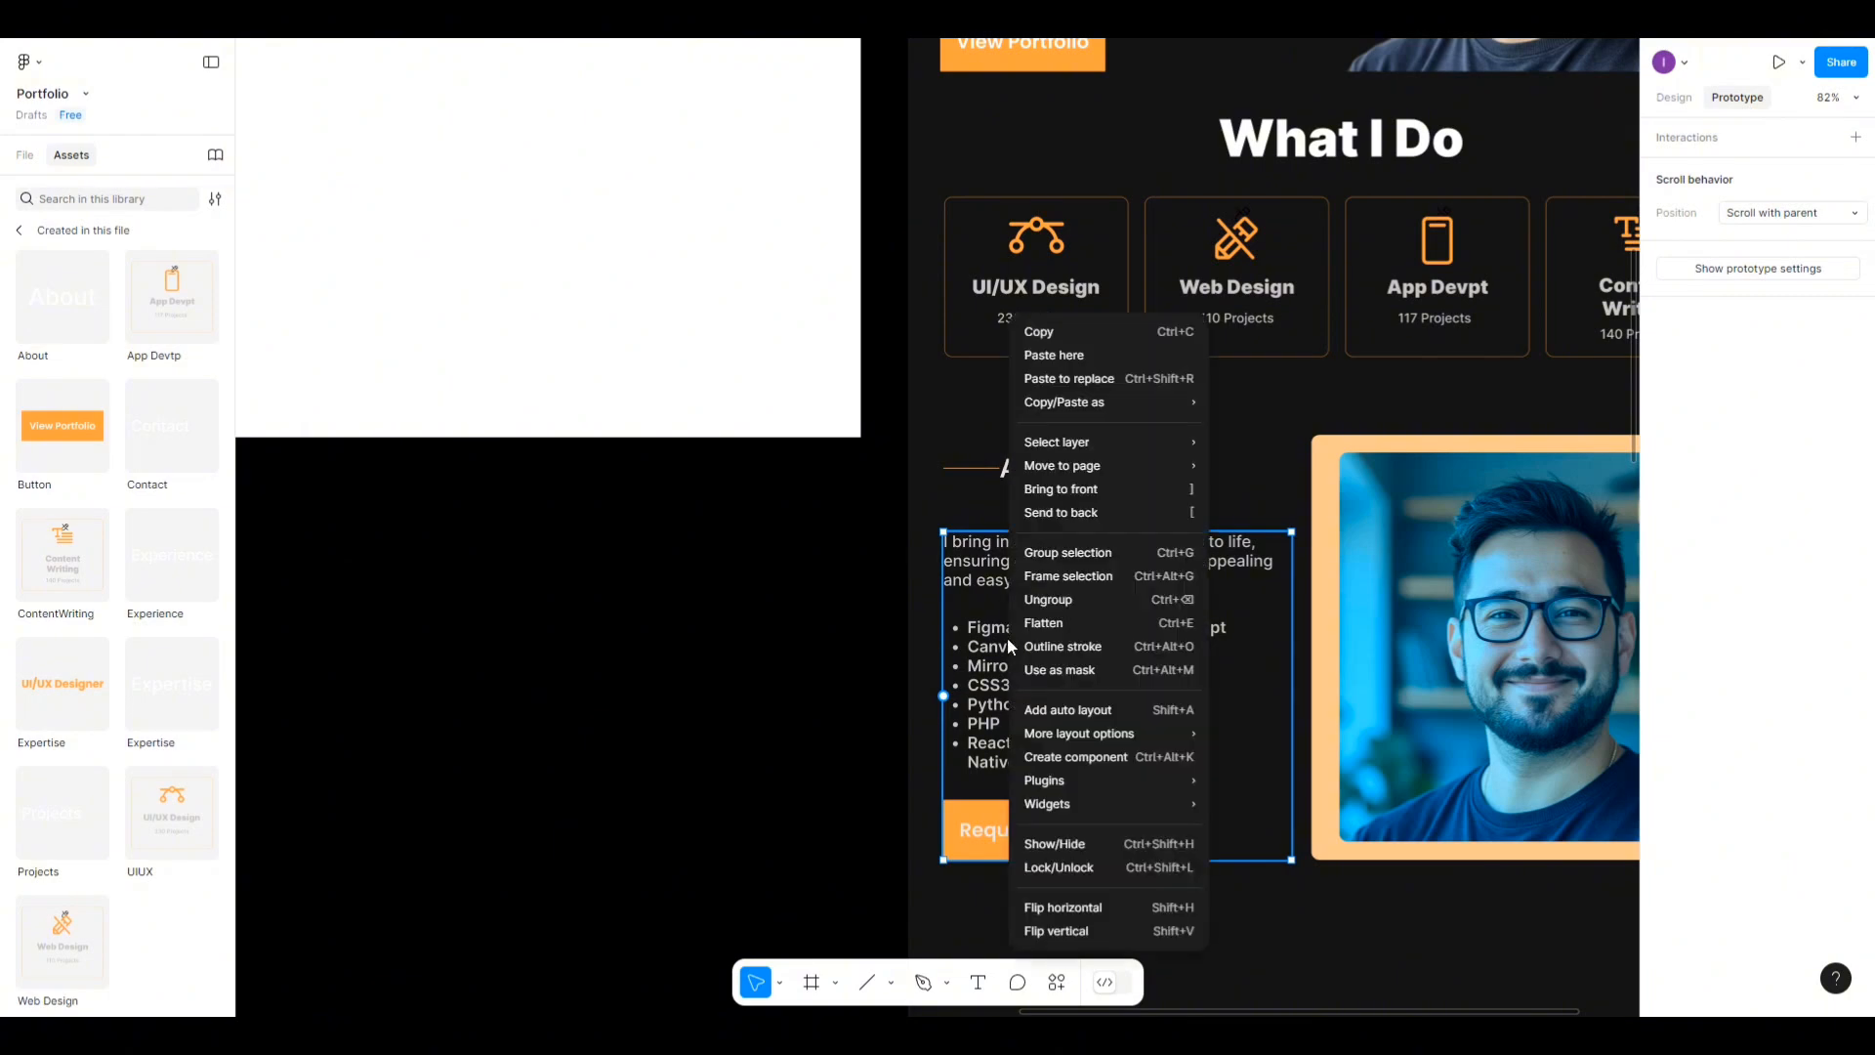
pyautogui.click(1047, 599)
# Distribute the vertical spacing evenly between the About Me heading, paragraph, skill lists and Request My CV button.
pyautogui.click(993, 825)
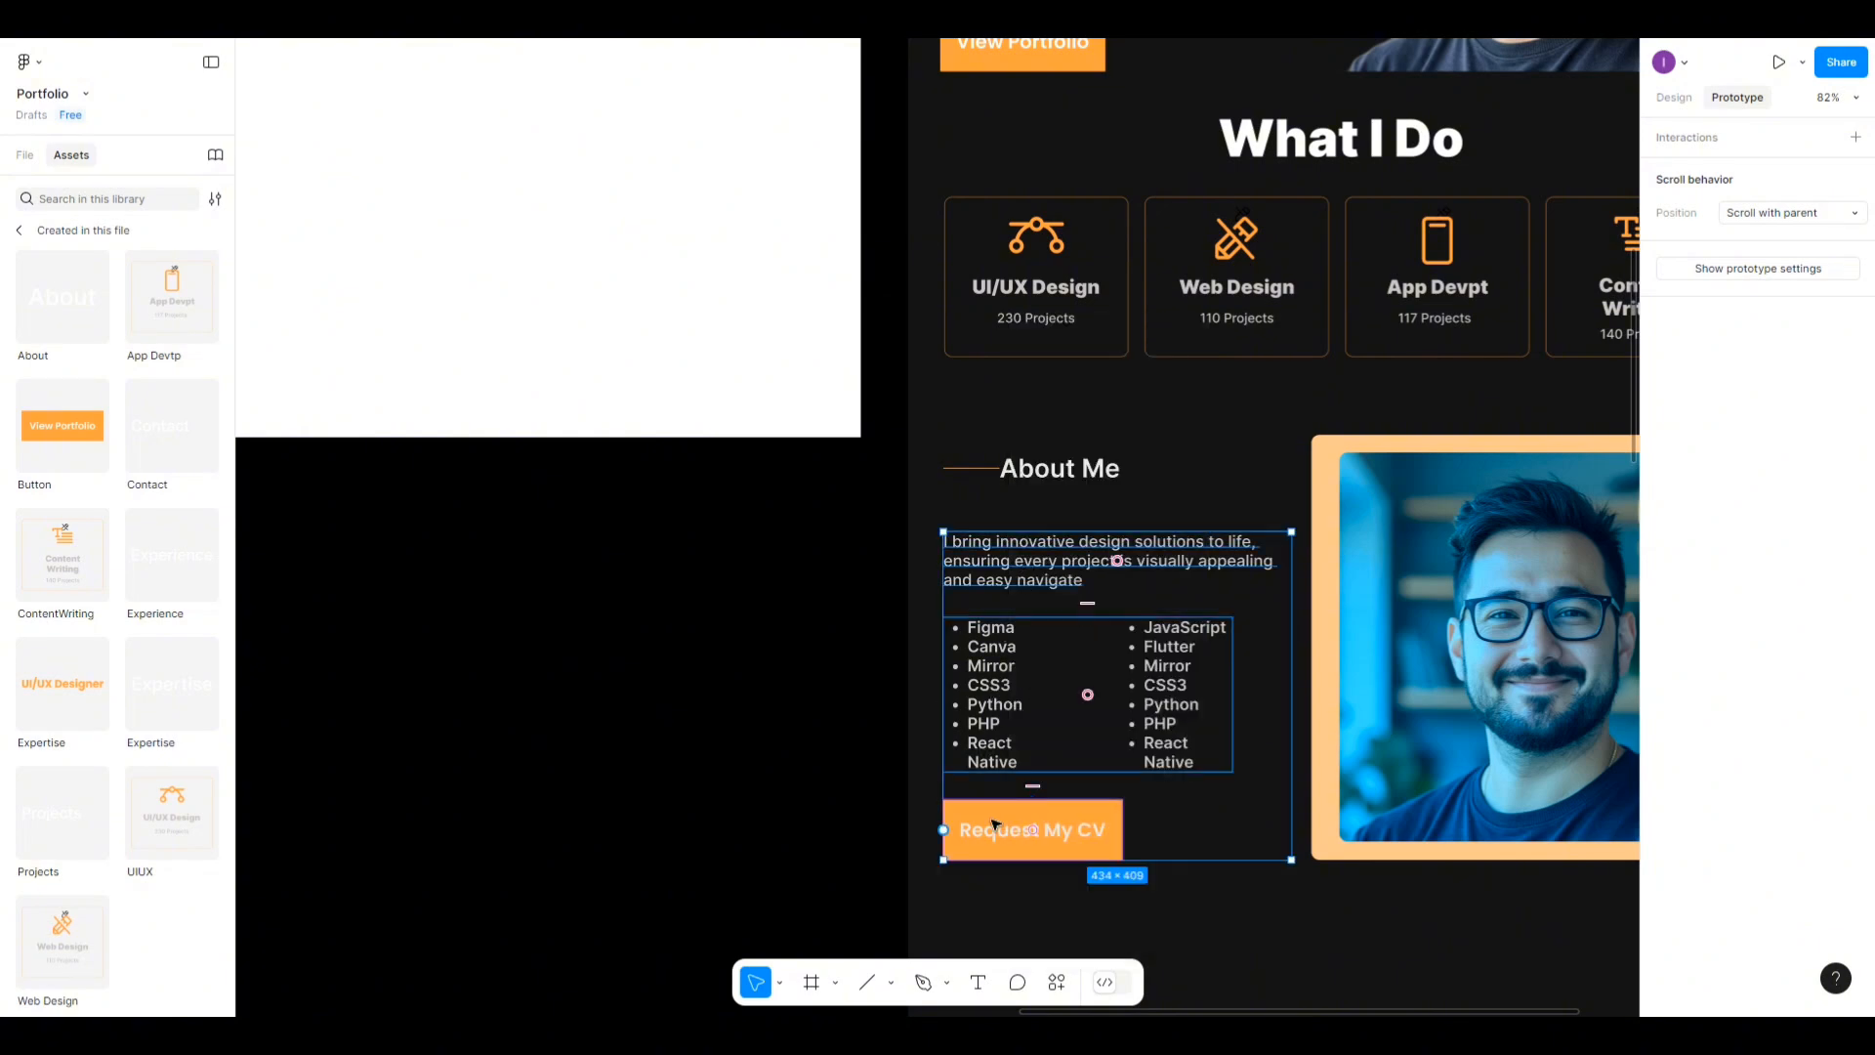
pyautogui.click(993, 826)
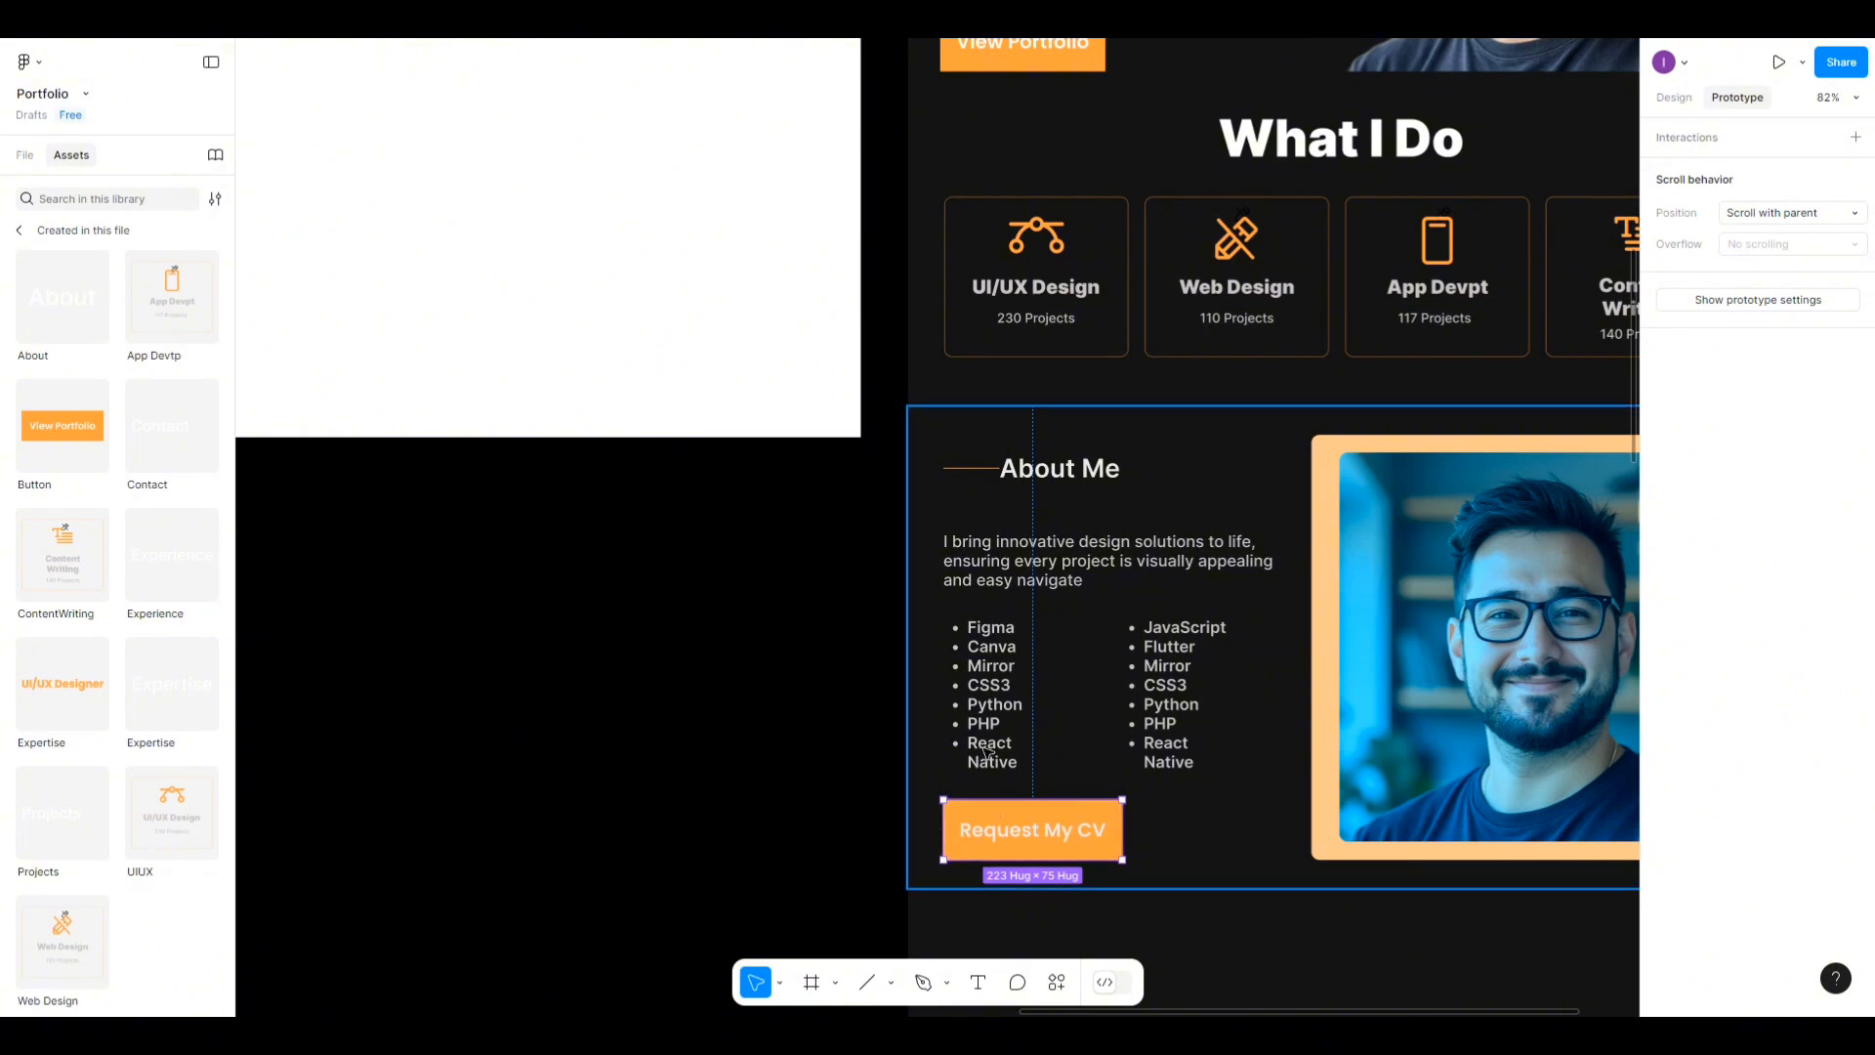
pyautogui.keyDown('shift'); pyautogui.click(989, 674); pyautogui.keyUp('shift')
pyautogui.keyDown('shift'); pyautogui.click(988, 549); pyautogui.keyUp('shift')
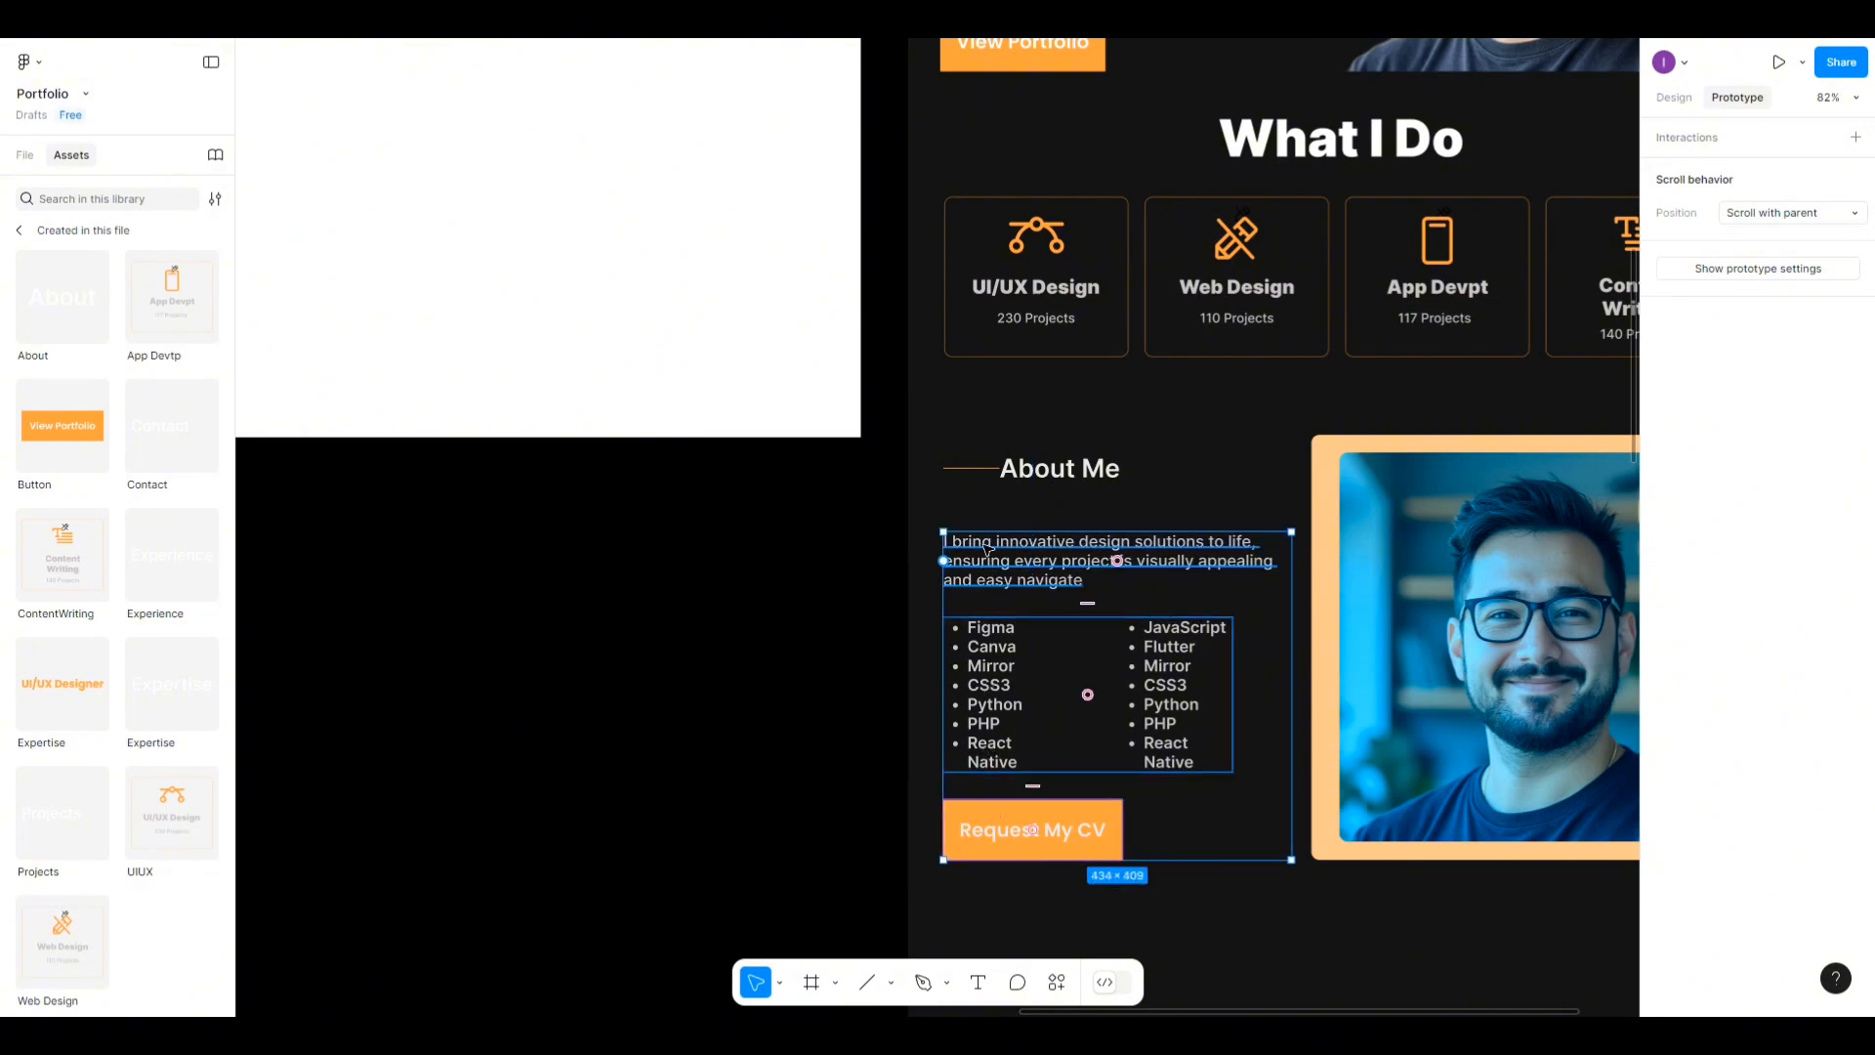
pyautogui.keyDown('shift'); pyautogui.click(998, 476); pyautogui.keyUp('shift')
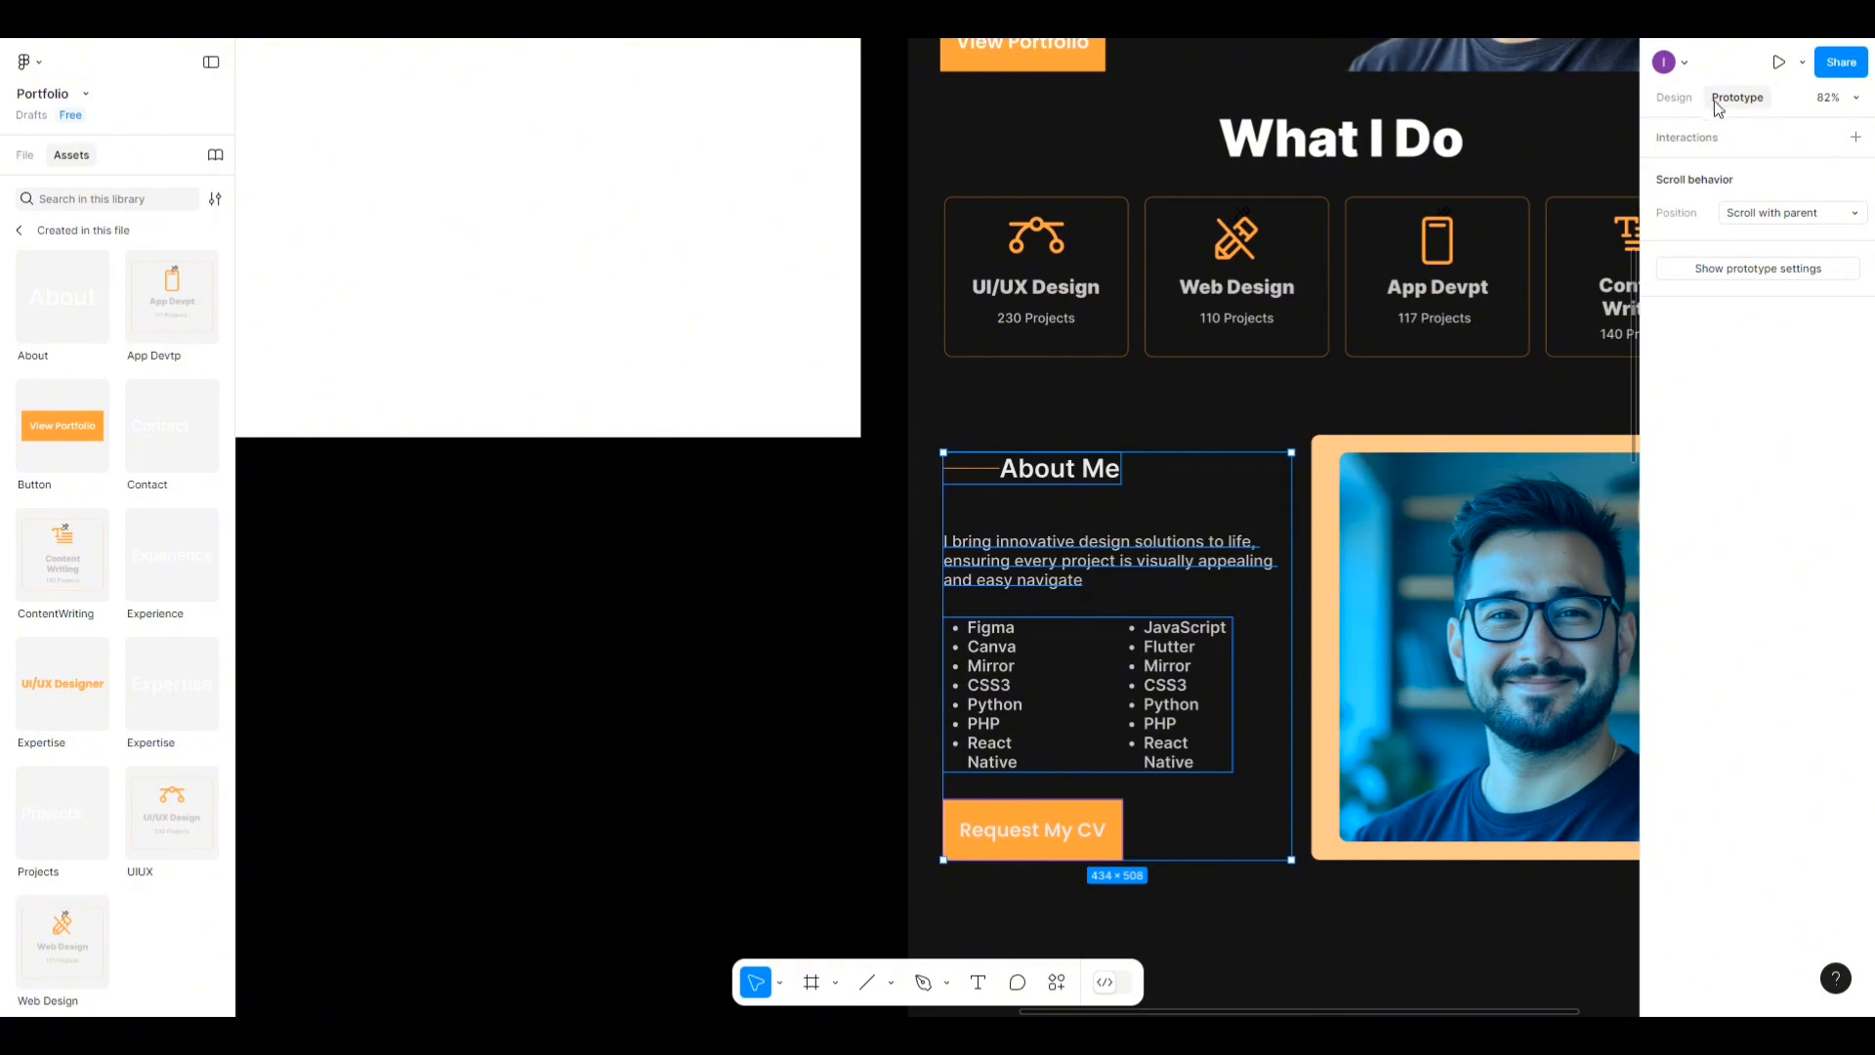
pyautogui.click(1673, 97)
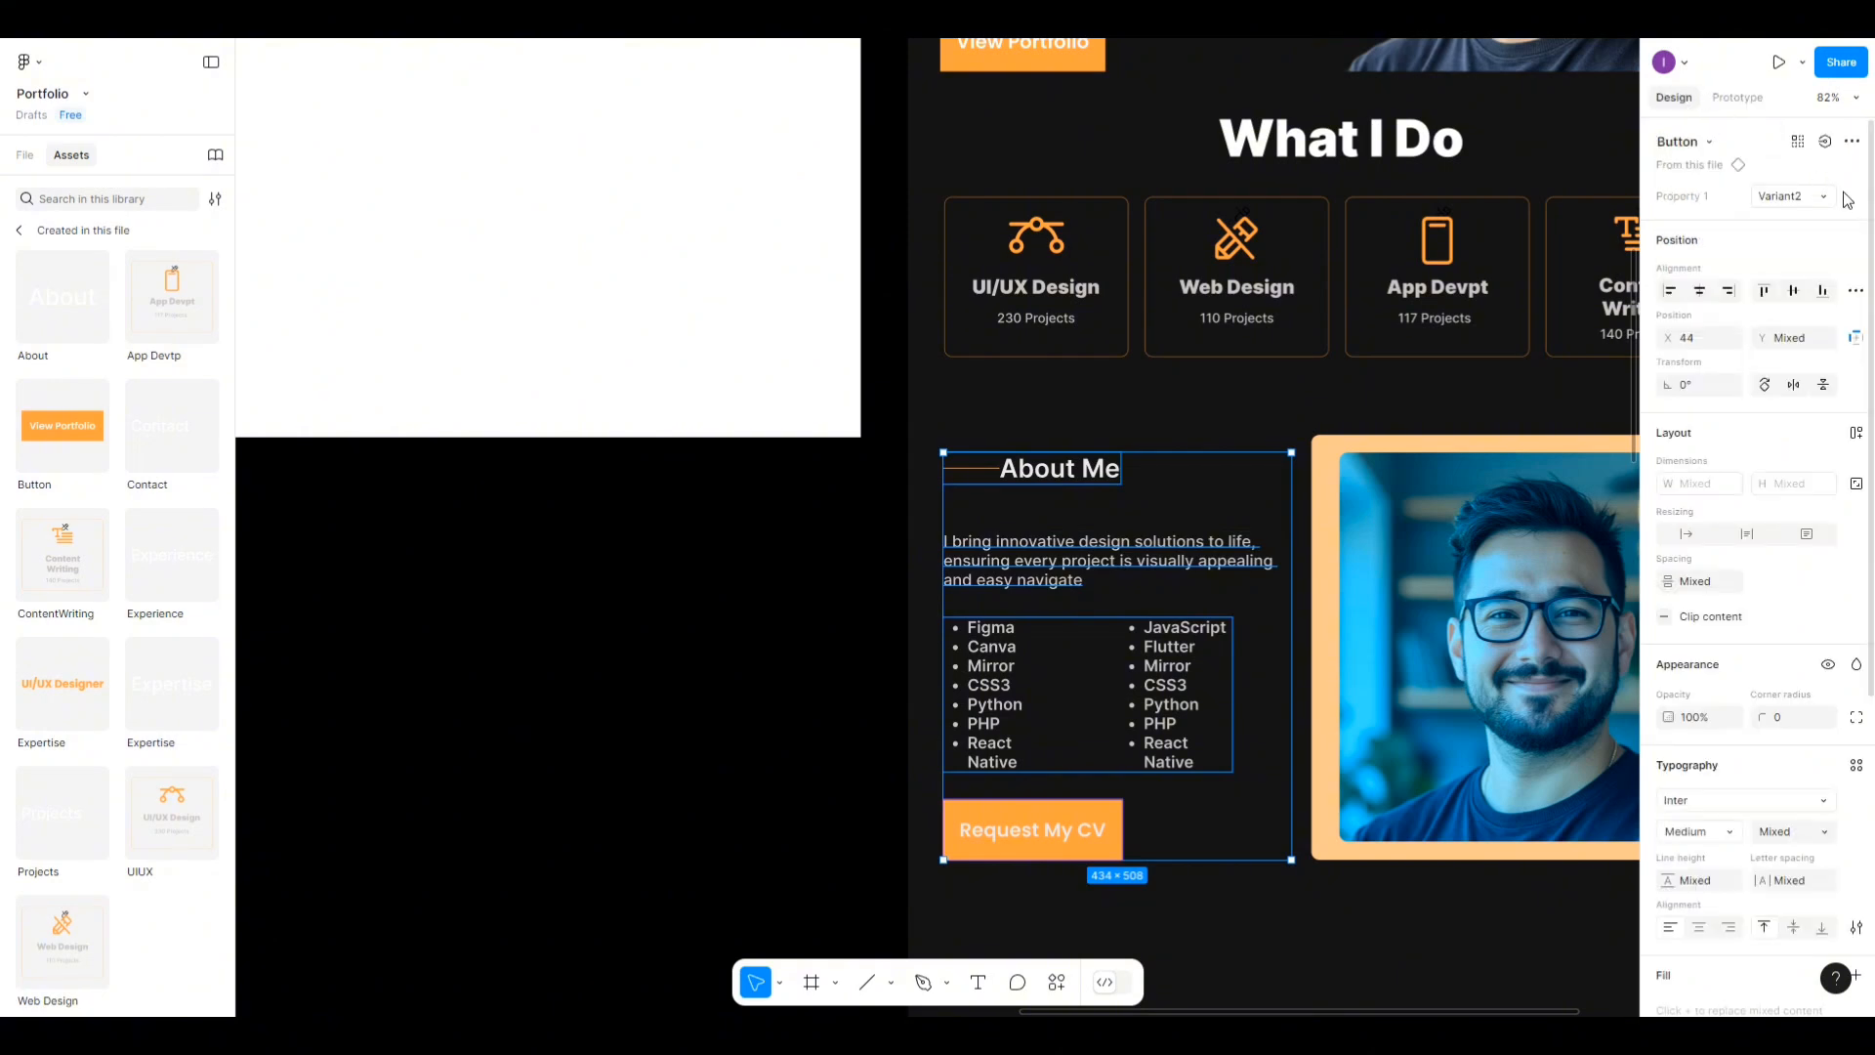
pyautogui.click(1854, 292)
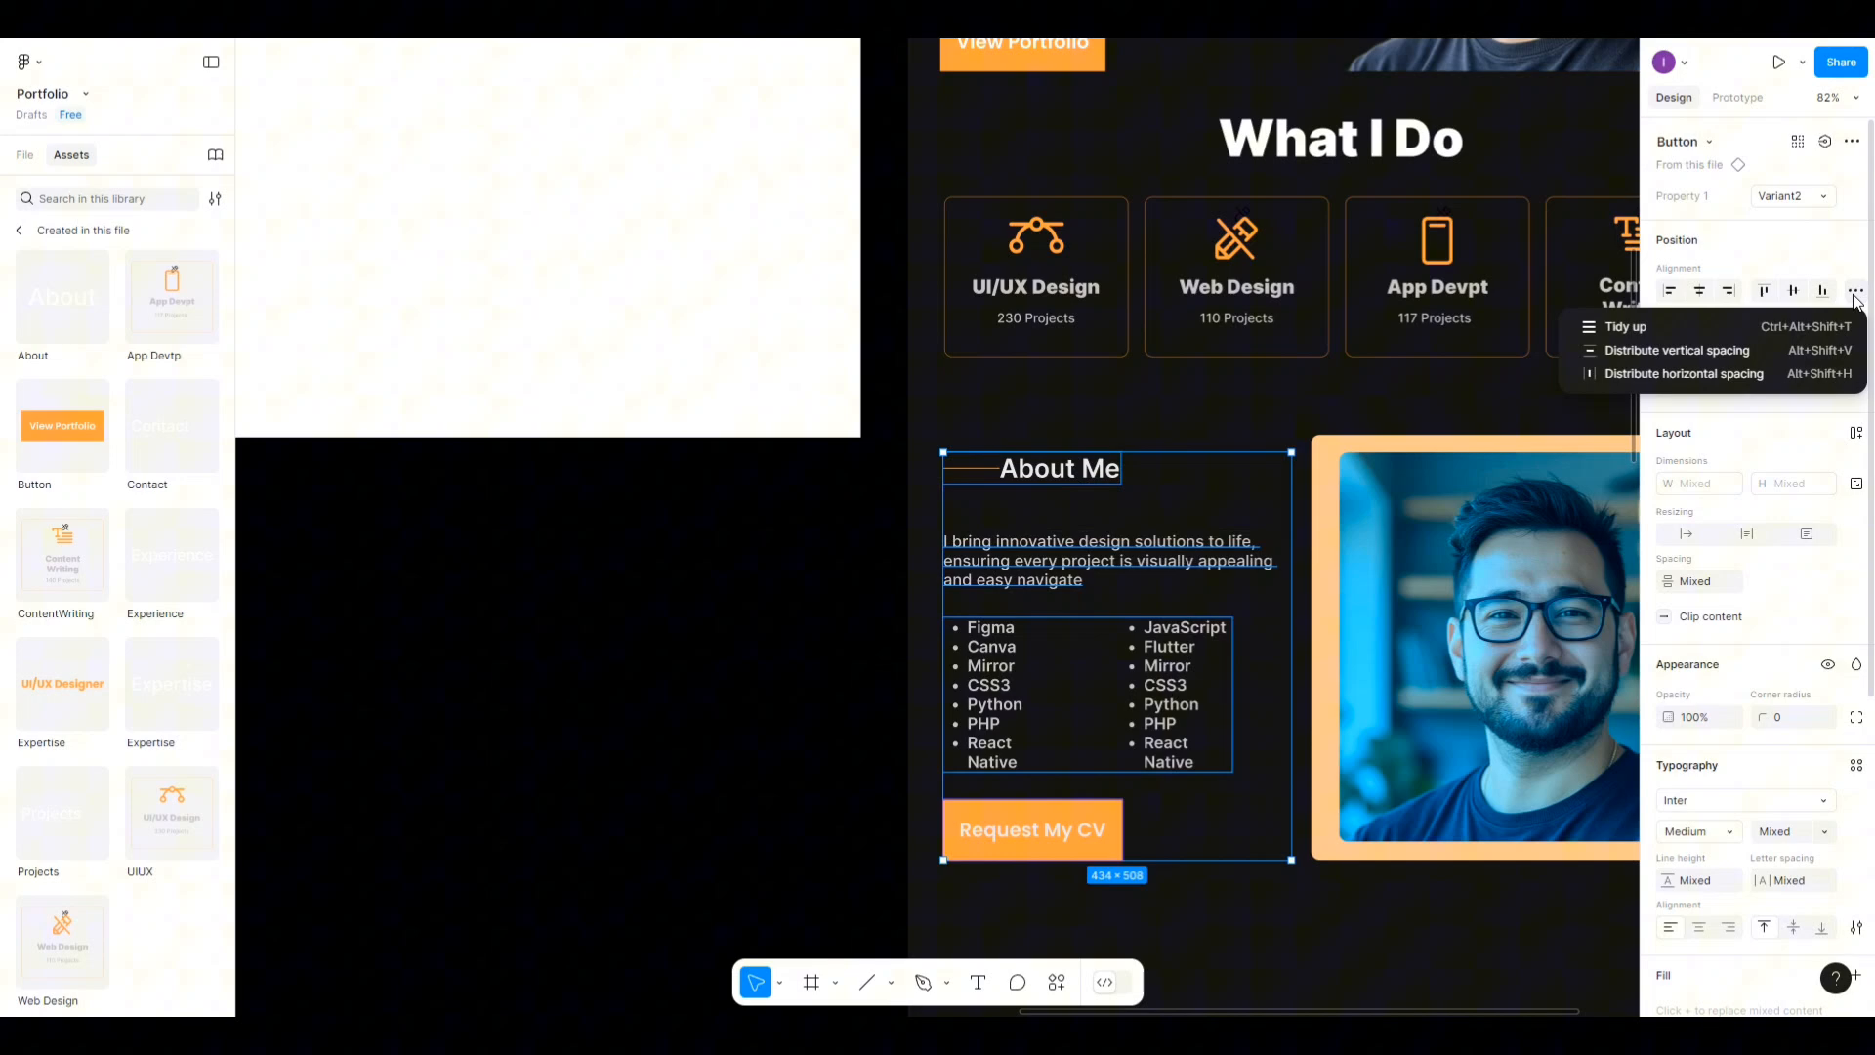
pyautogui.click(1675, 350)
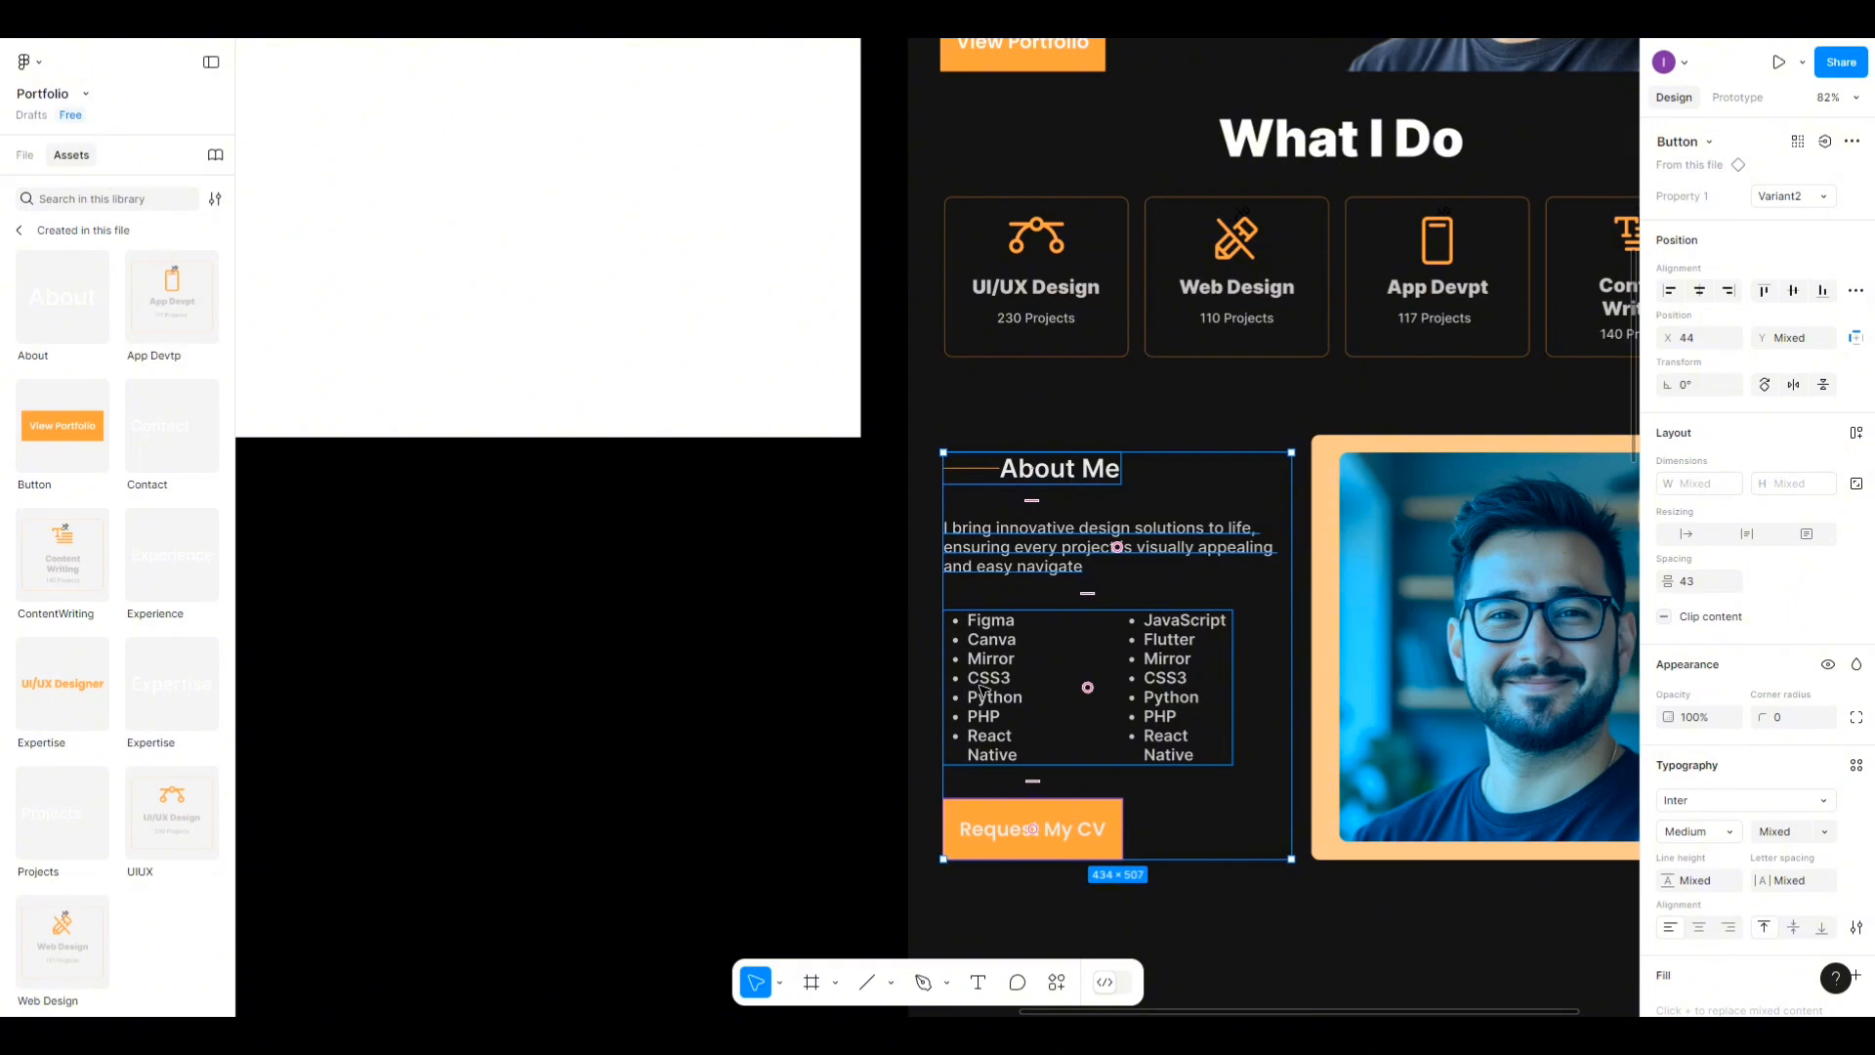
pyautogui.click(808, 676)
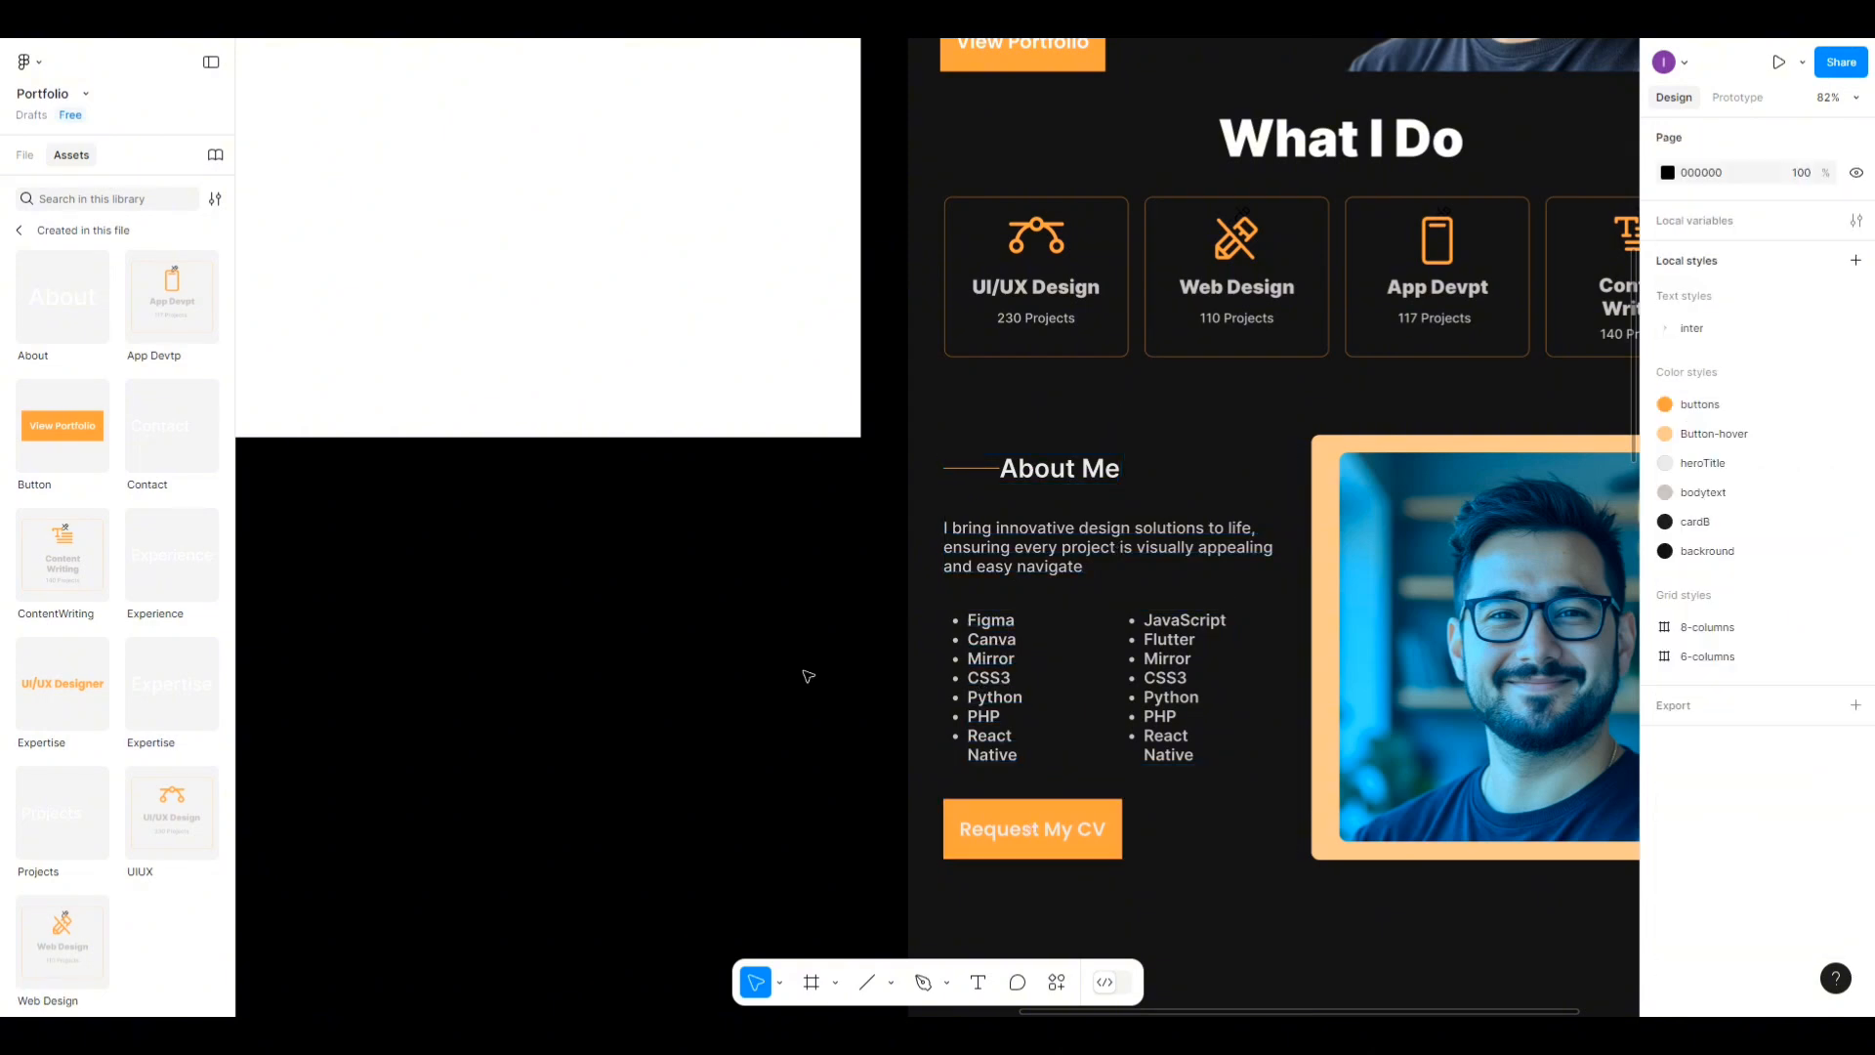
# Draw a frame about 939 × 500 on the empty canvas below the Portfolio frame and set its width to 1070.
pyautogui.scroll(-5, 1207, 549)
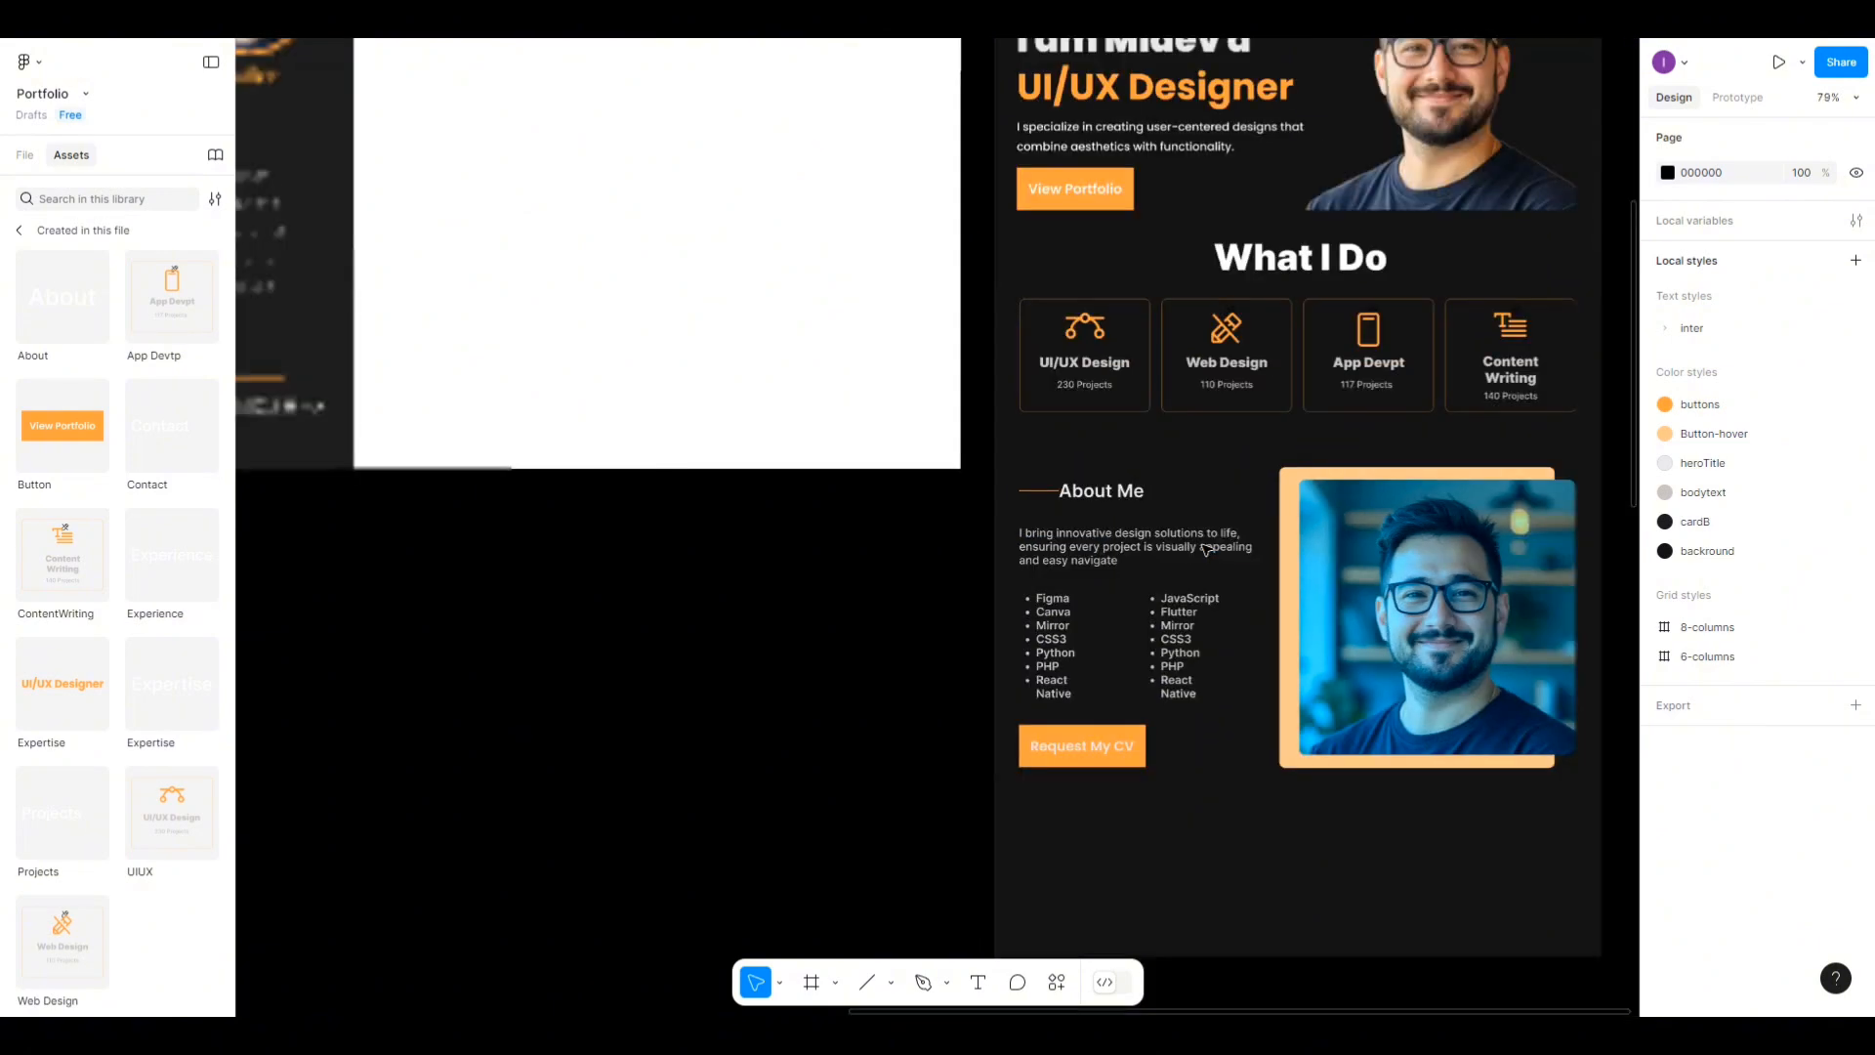
pyautogui.scroll(-1, 933, 722)
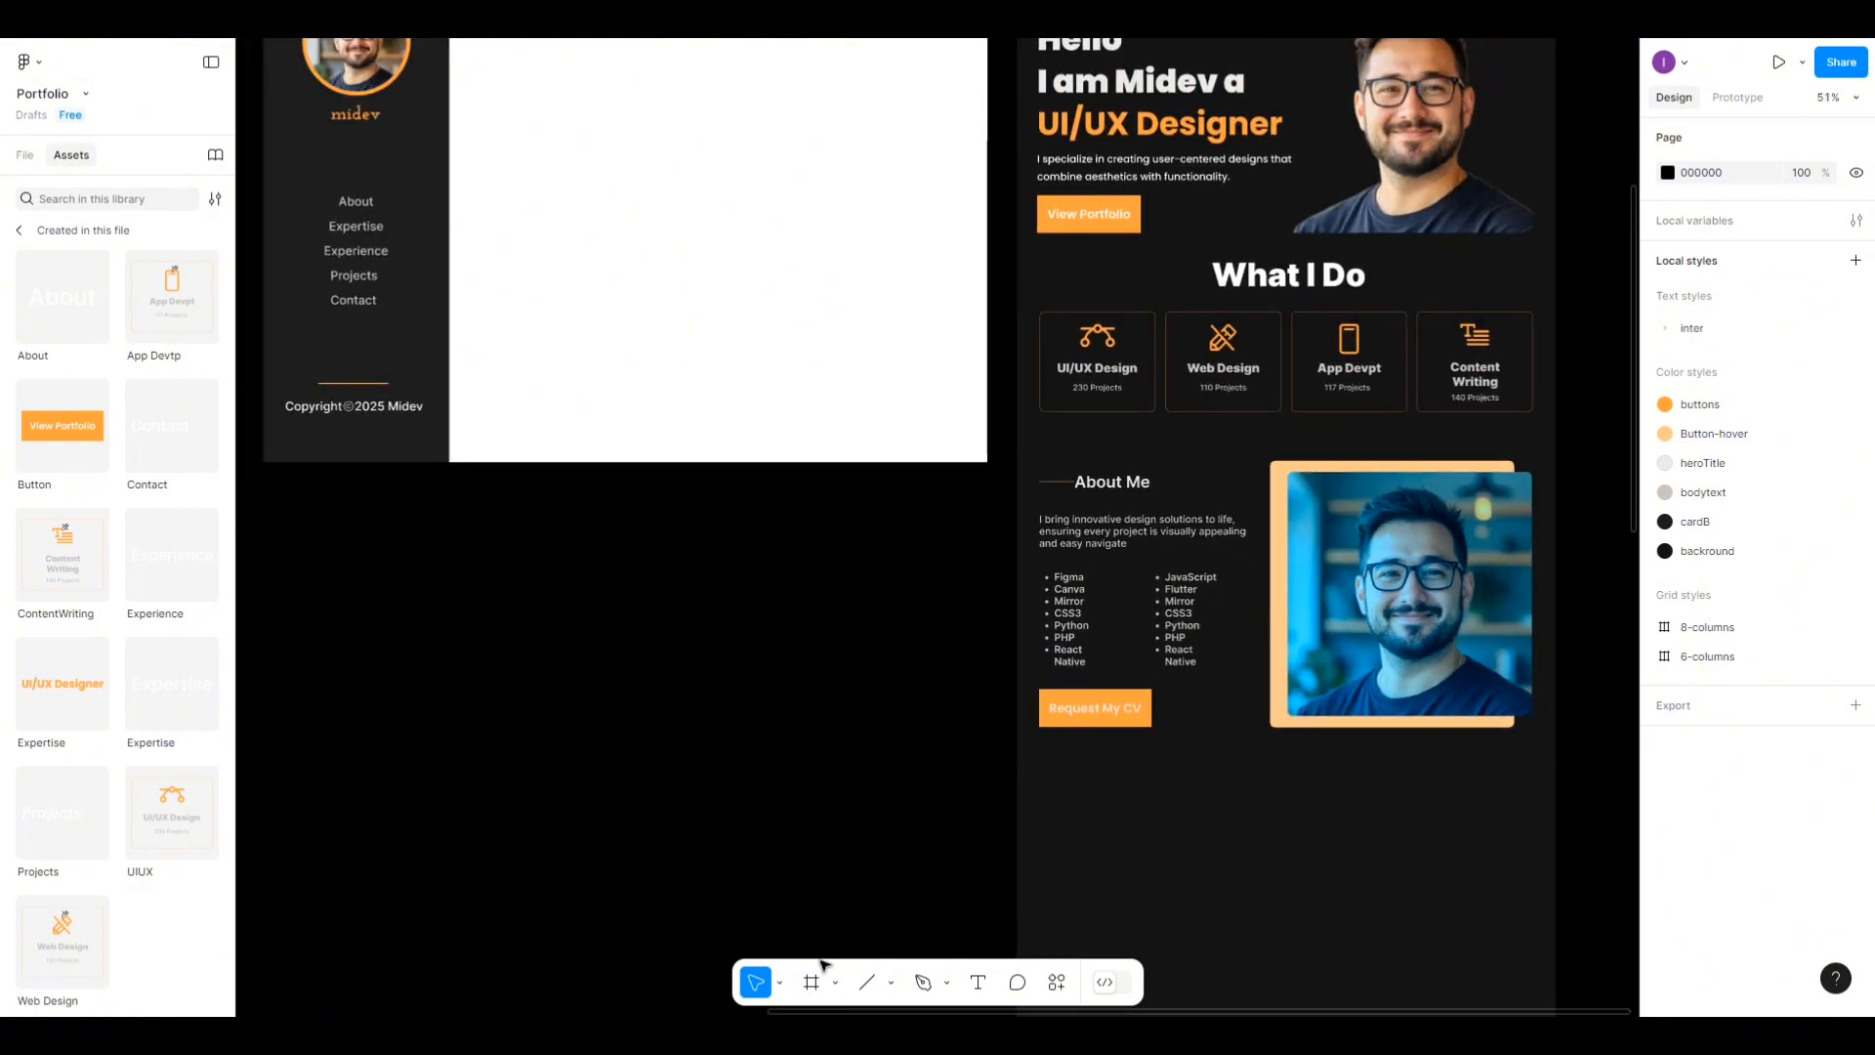
pyautogui.press('f')
pyautogui.moveTo(458, 601); pyautogui.dragTo(931, 852)
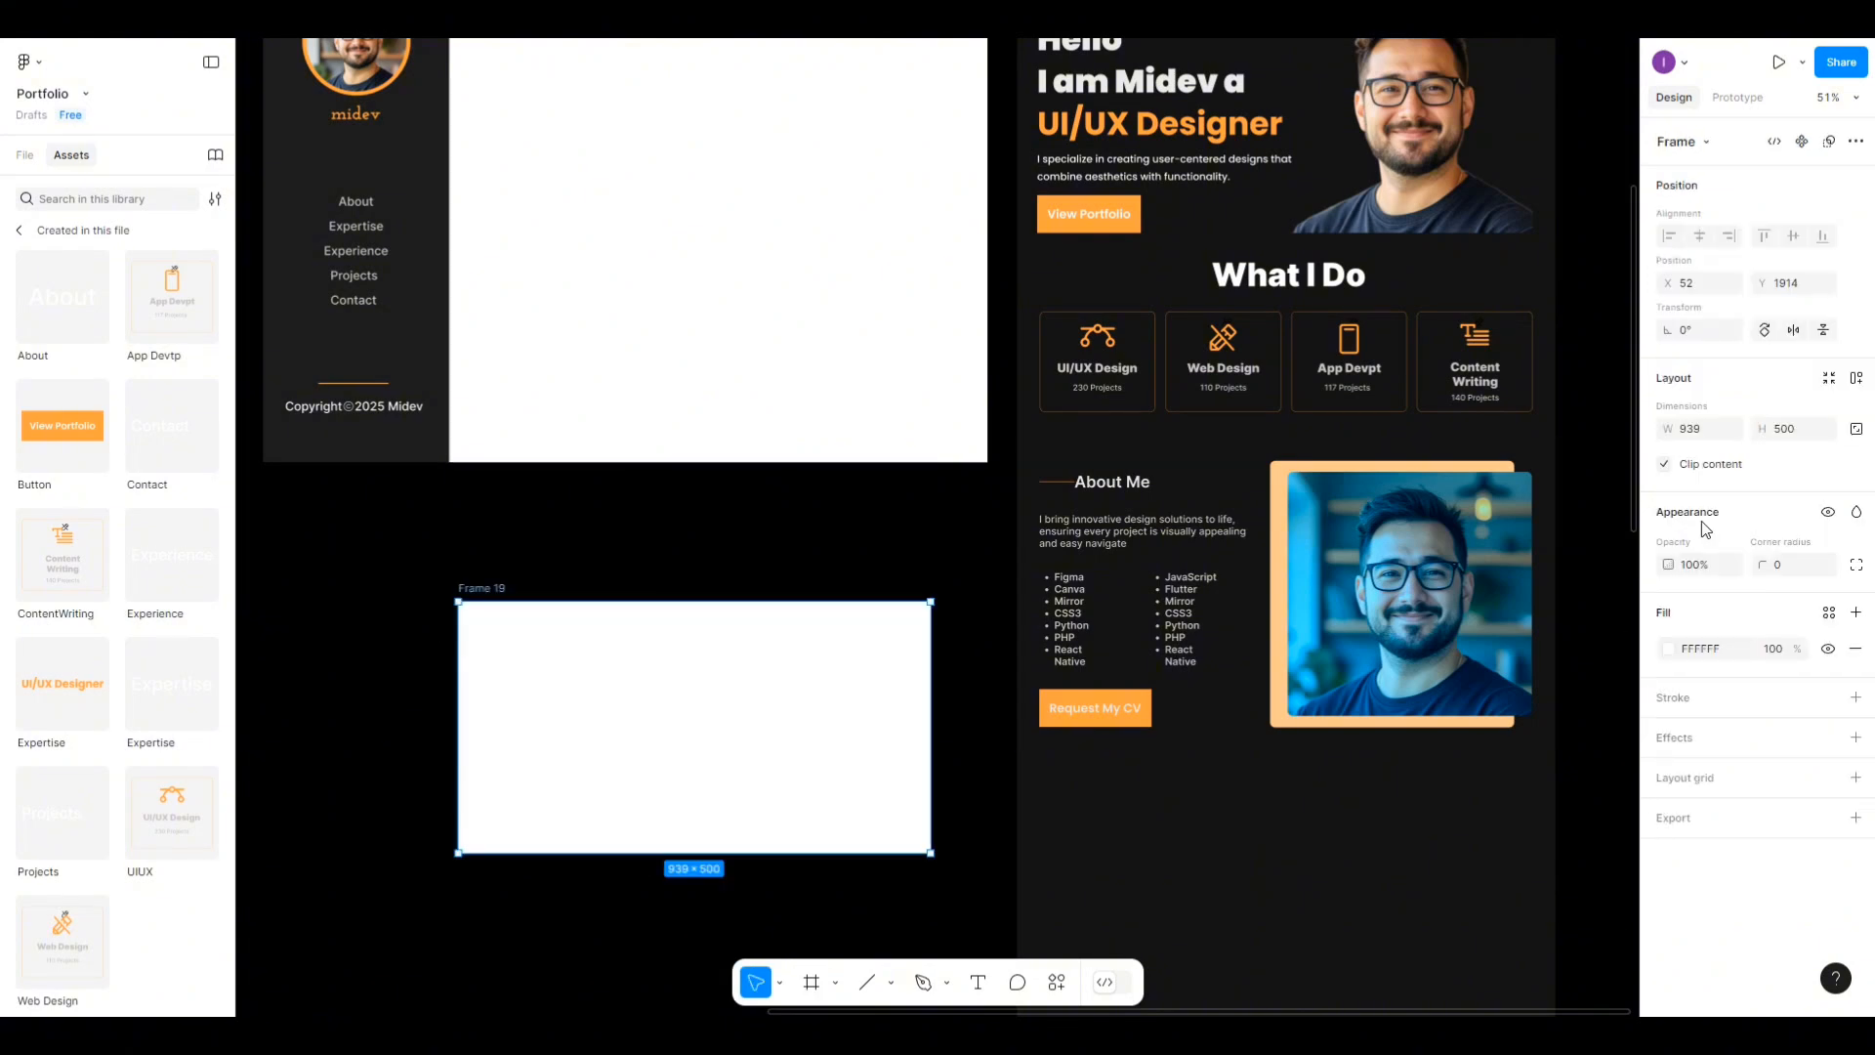
pyautogui.click(1699, 430)
pyautogui.write('1070')
pyautogui.click(1779, 565)
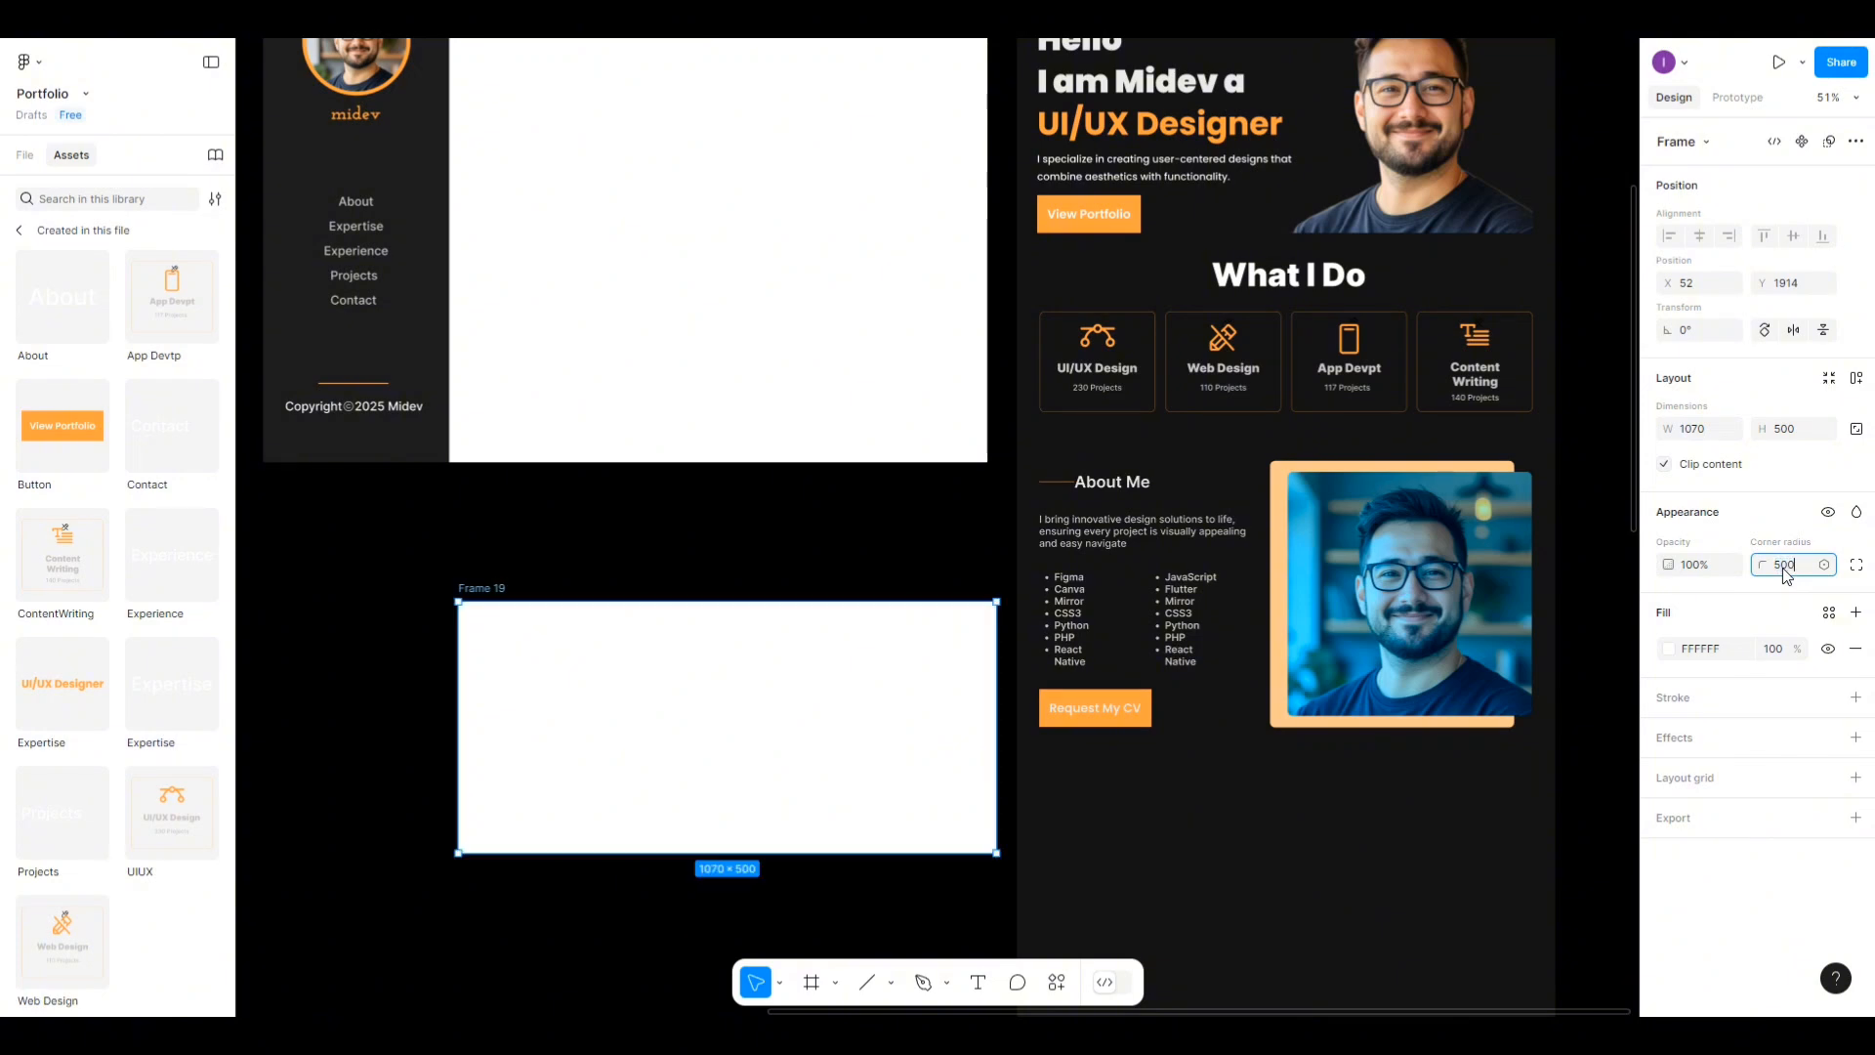
pyautogui.write('500')
pyautogui.press('Return')
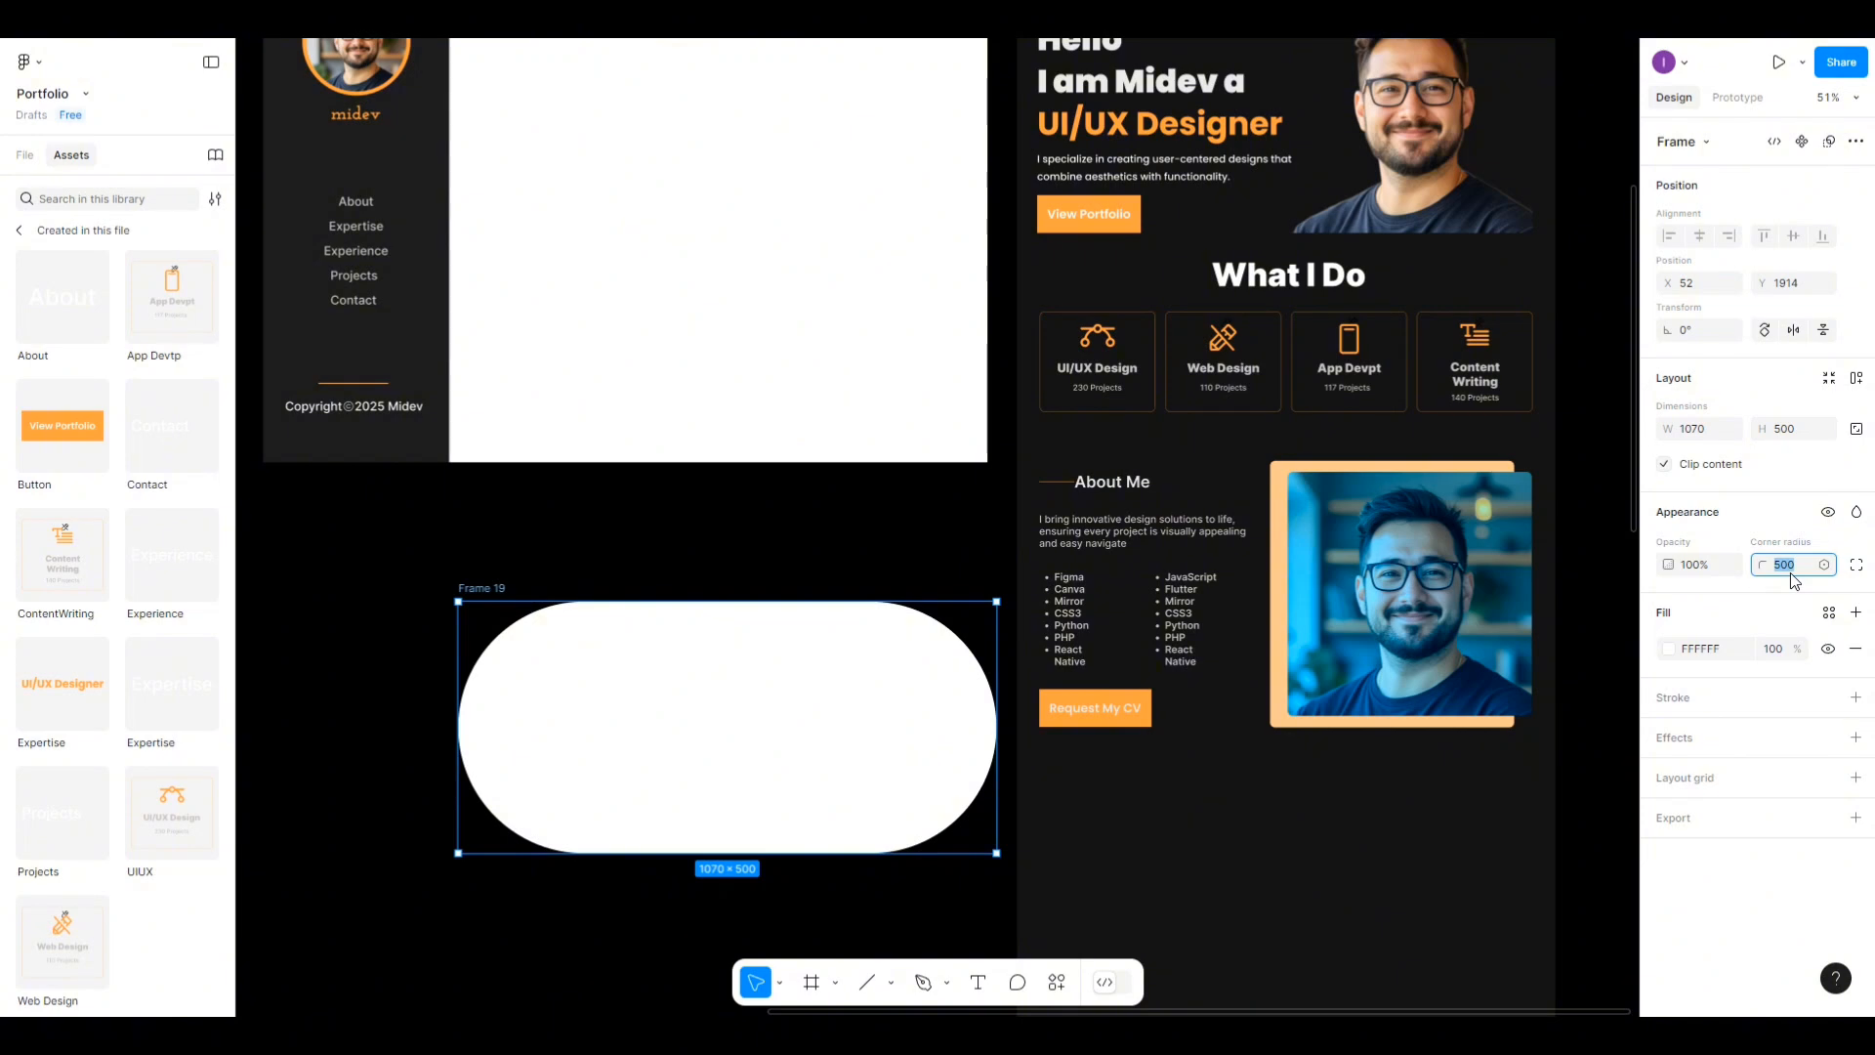
pyautogui.write('0')
pyautogui.press('Return')
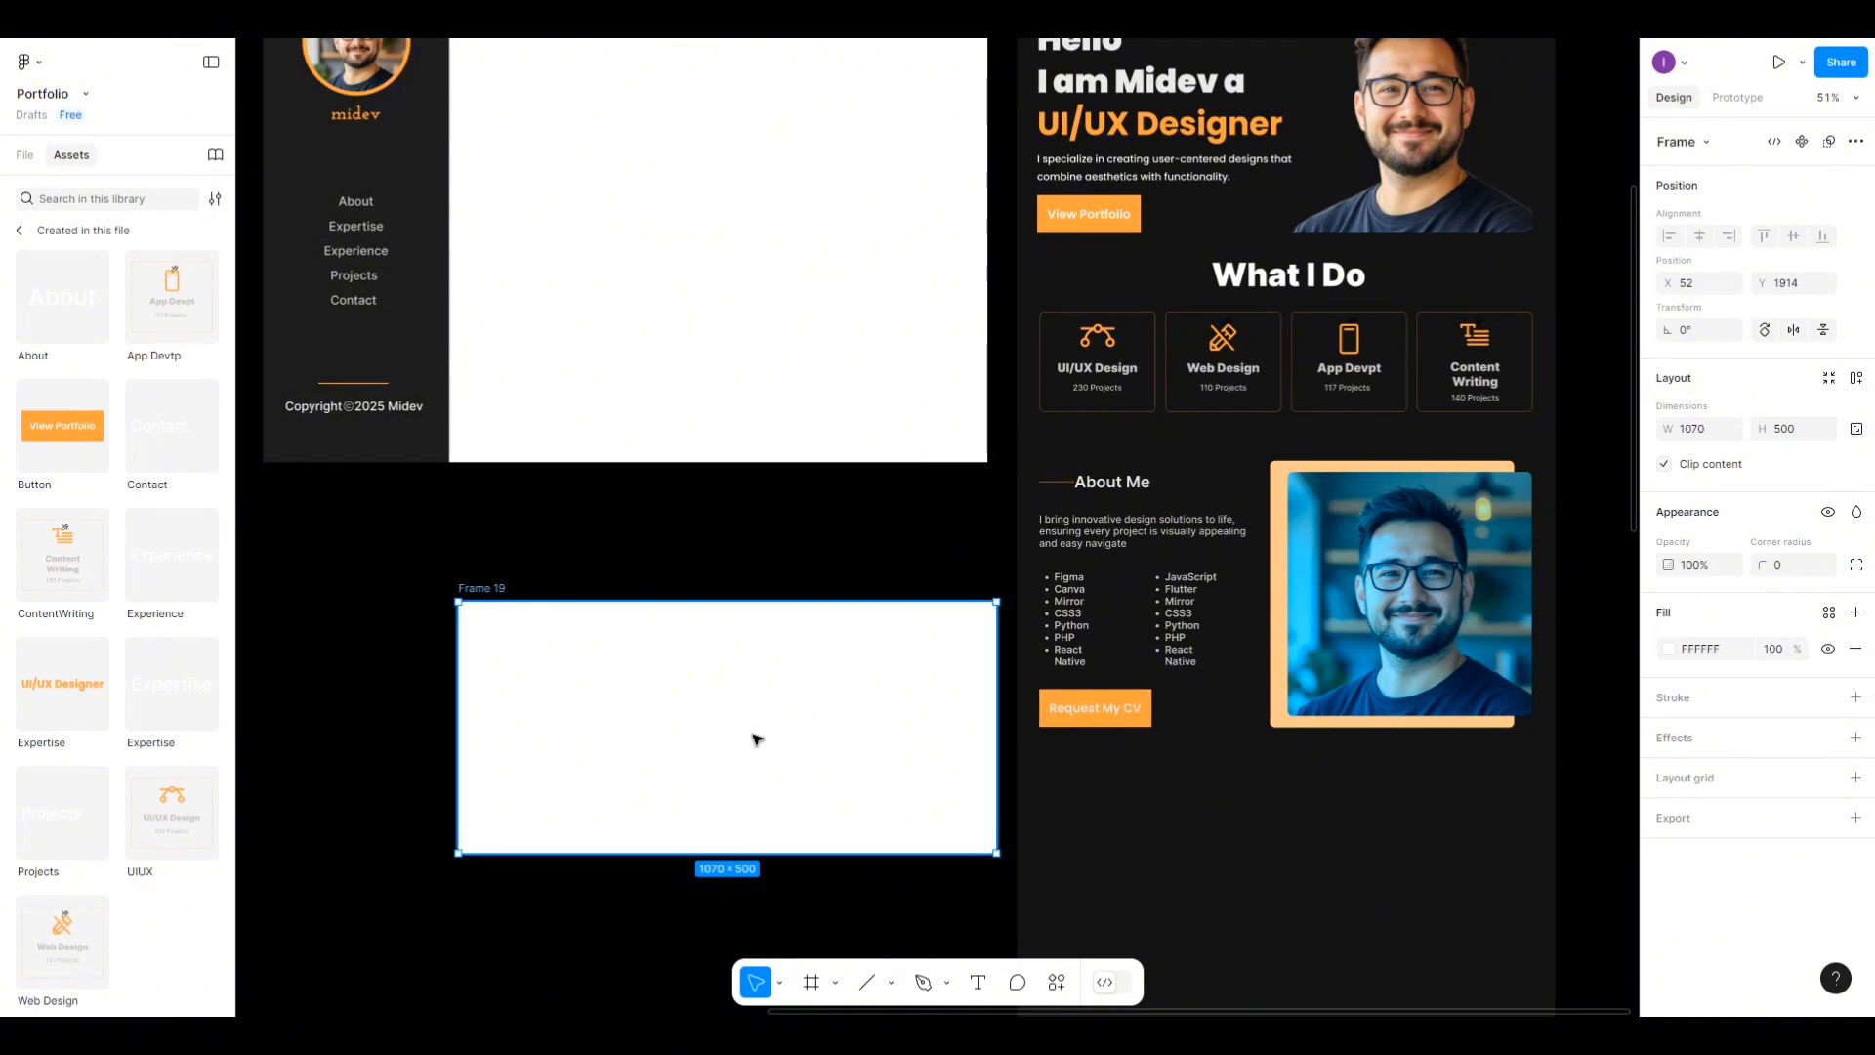
# Rename the new frame to Experience and apply the 6-columns layout grid style to it.
pyautogui.doubleClick(495, 588)
pyautogui.press('BackSpace')
pyautogui.write('Experience')
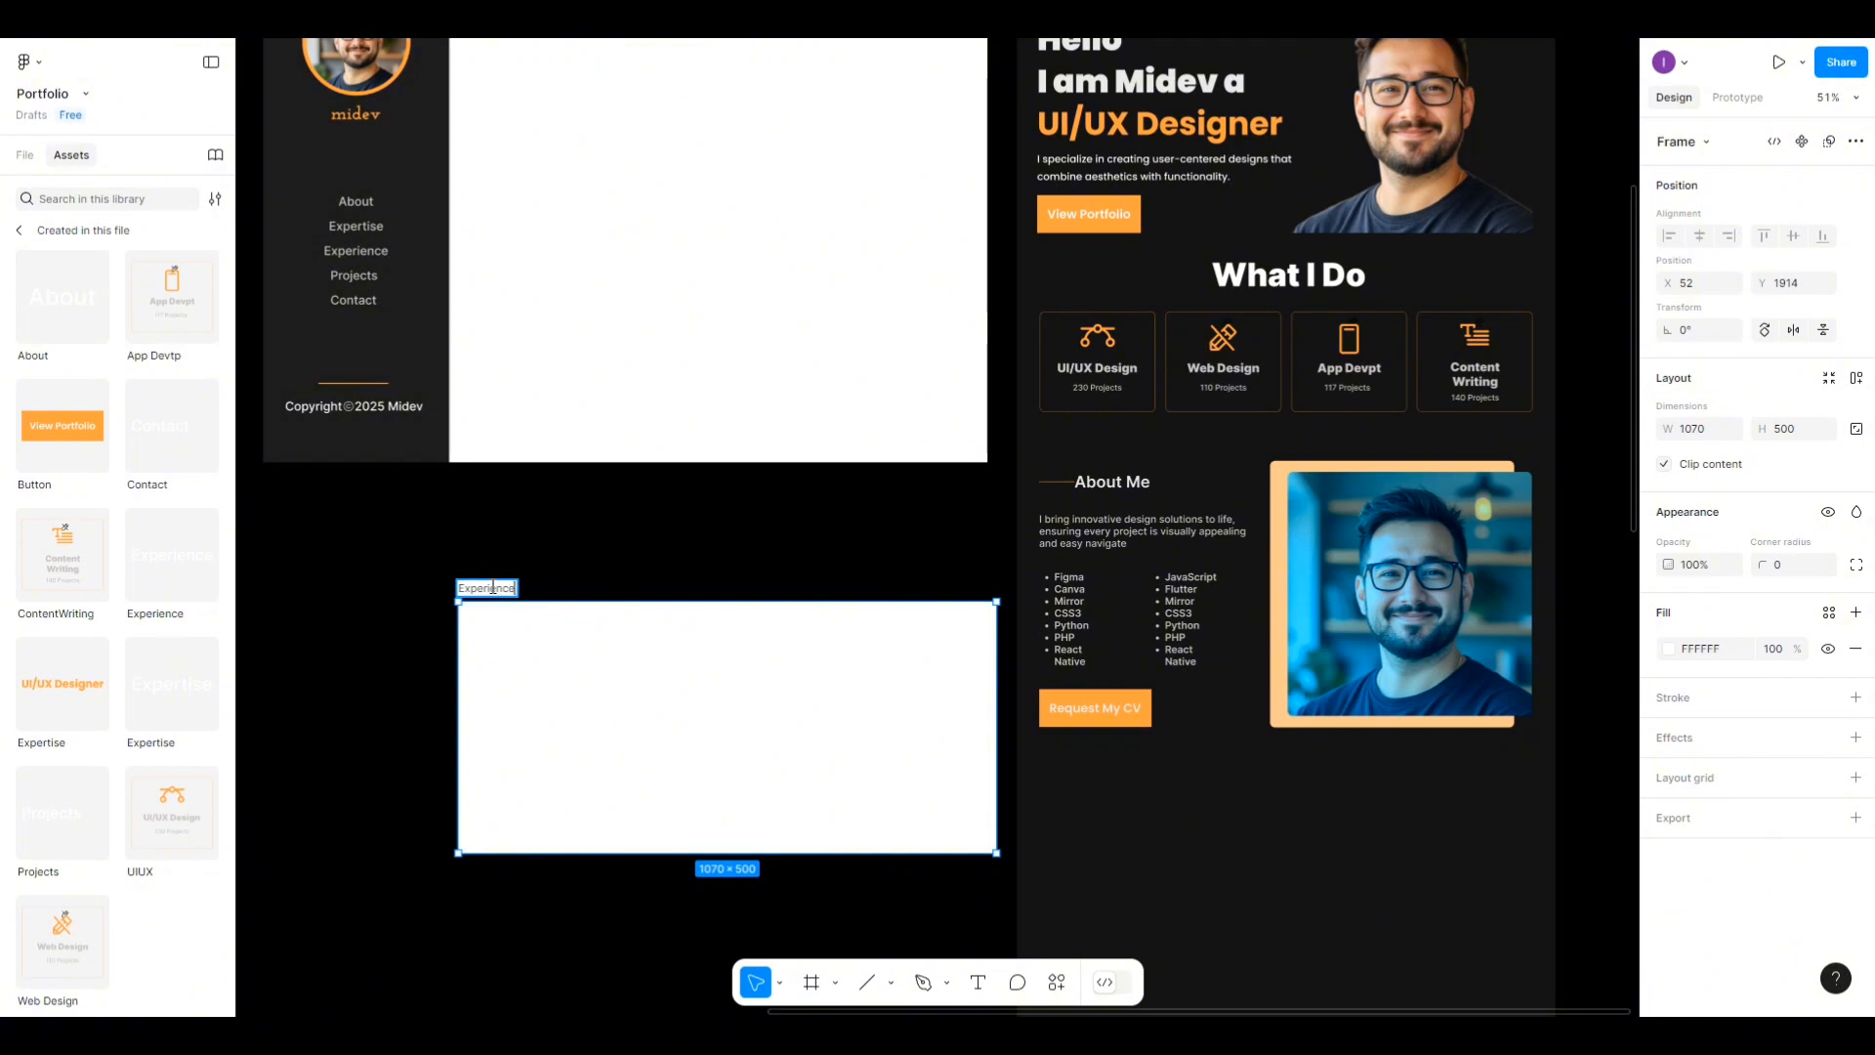
pyautogui.press('Return')
pyautogui.click(1829, 778)
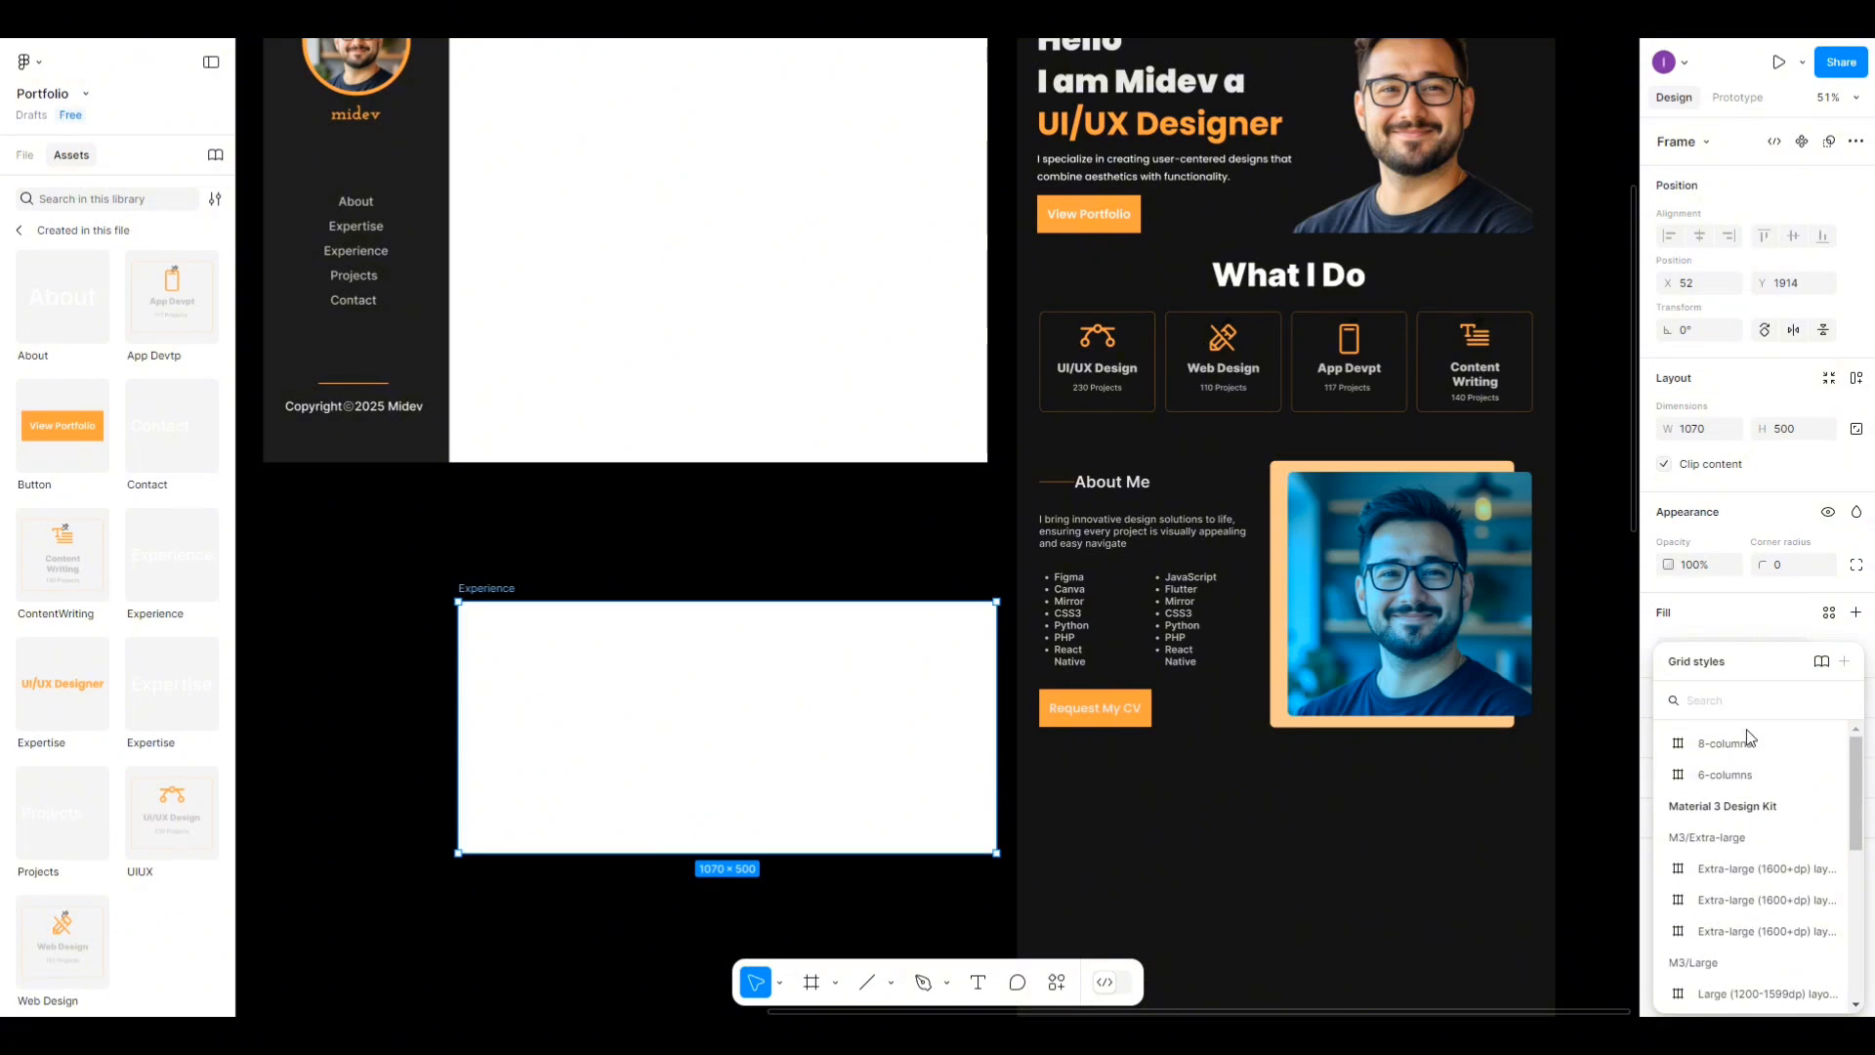
pyautogui.click(1725, 774)
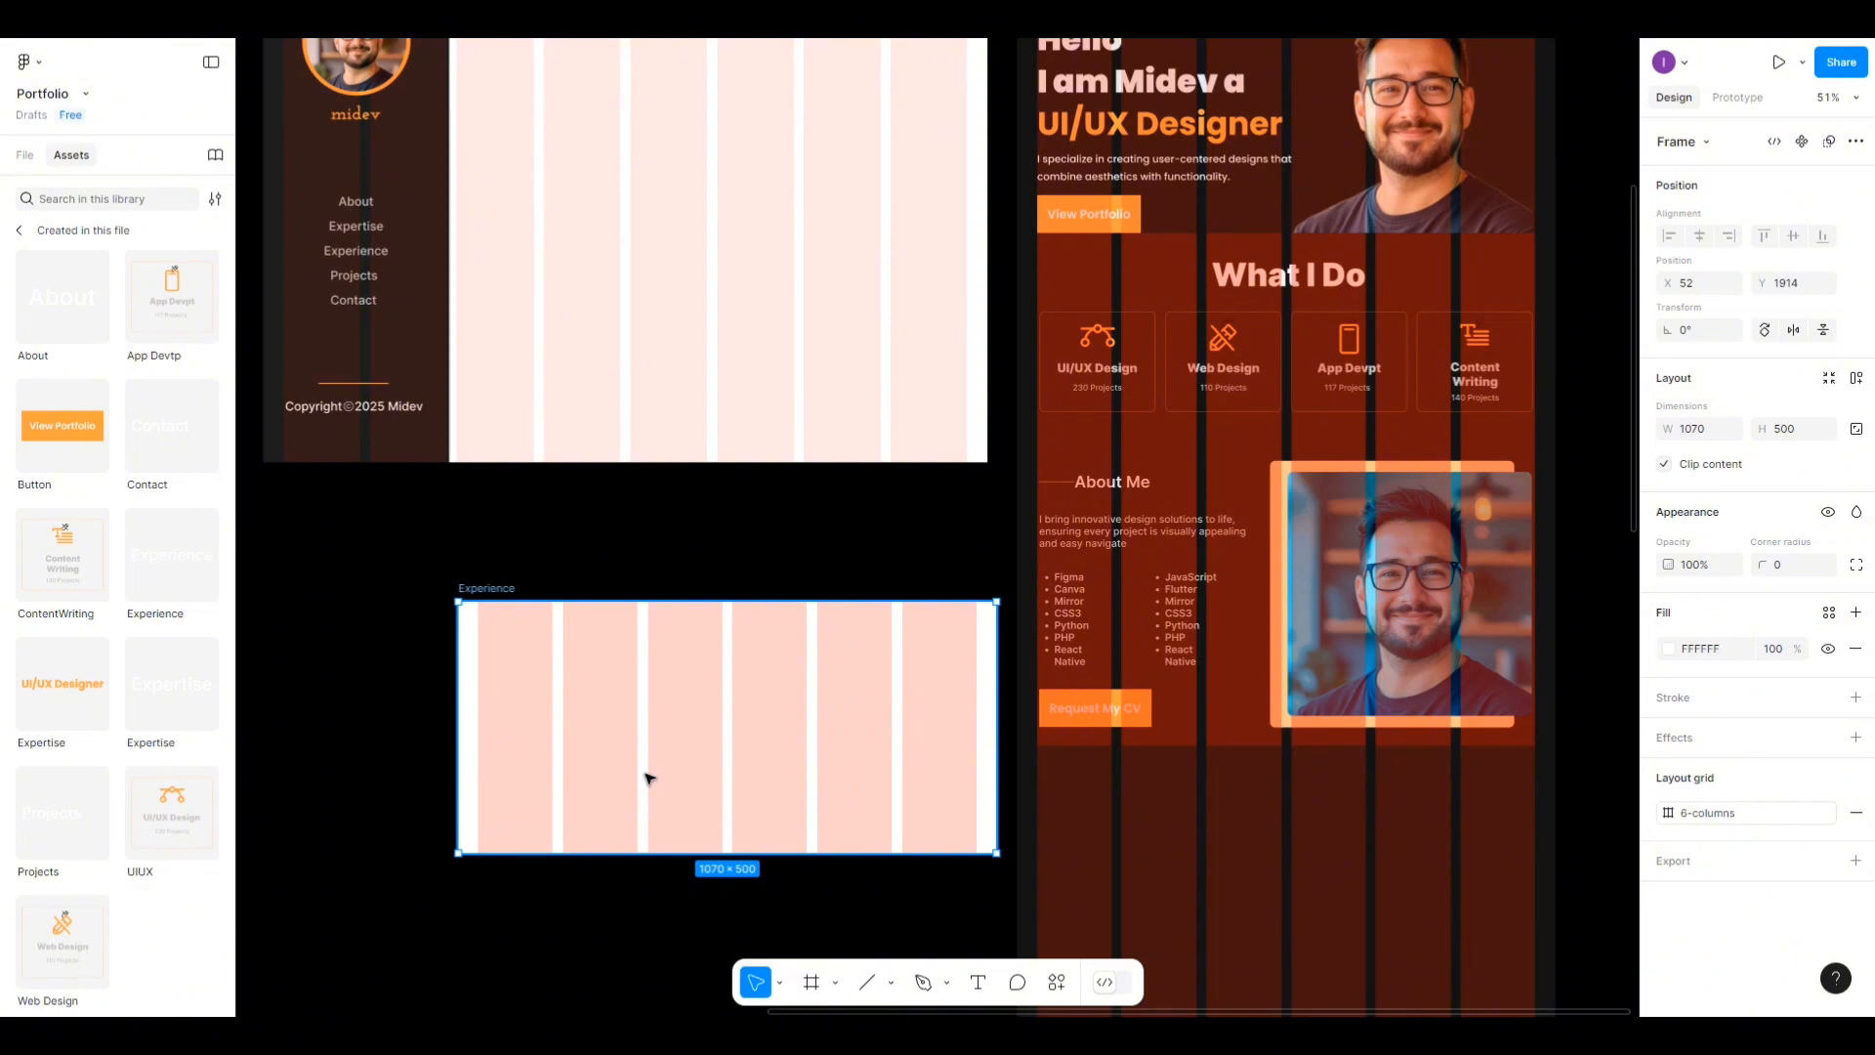
# Draw a card frame across the first three columns of Experience, sized 485 × 345 with a corner radius of 10.
pyautogui.click(821, 984)
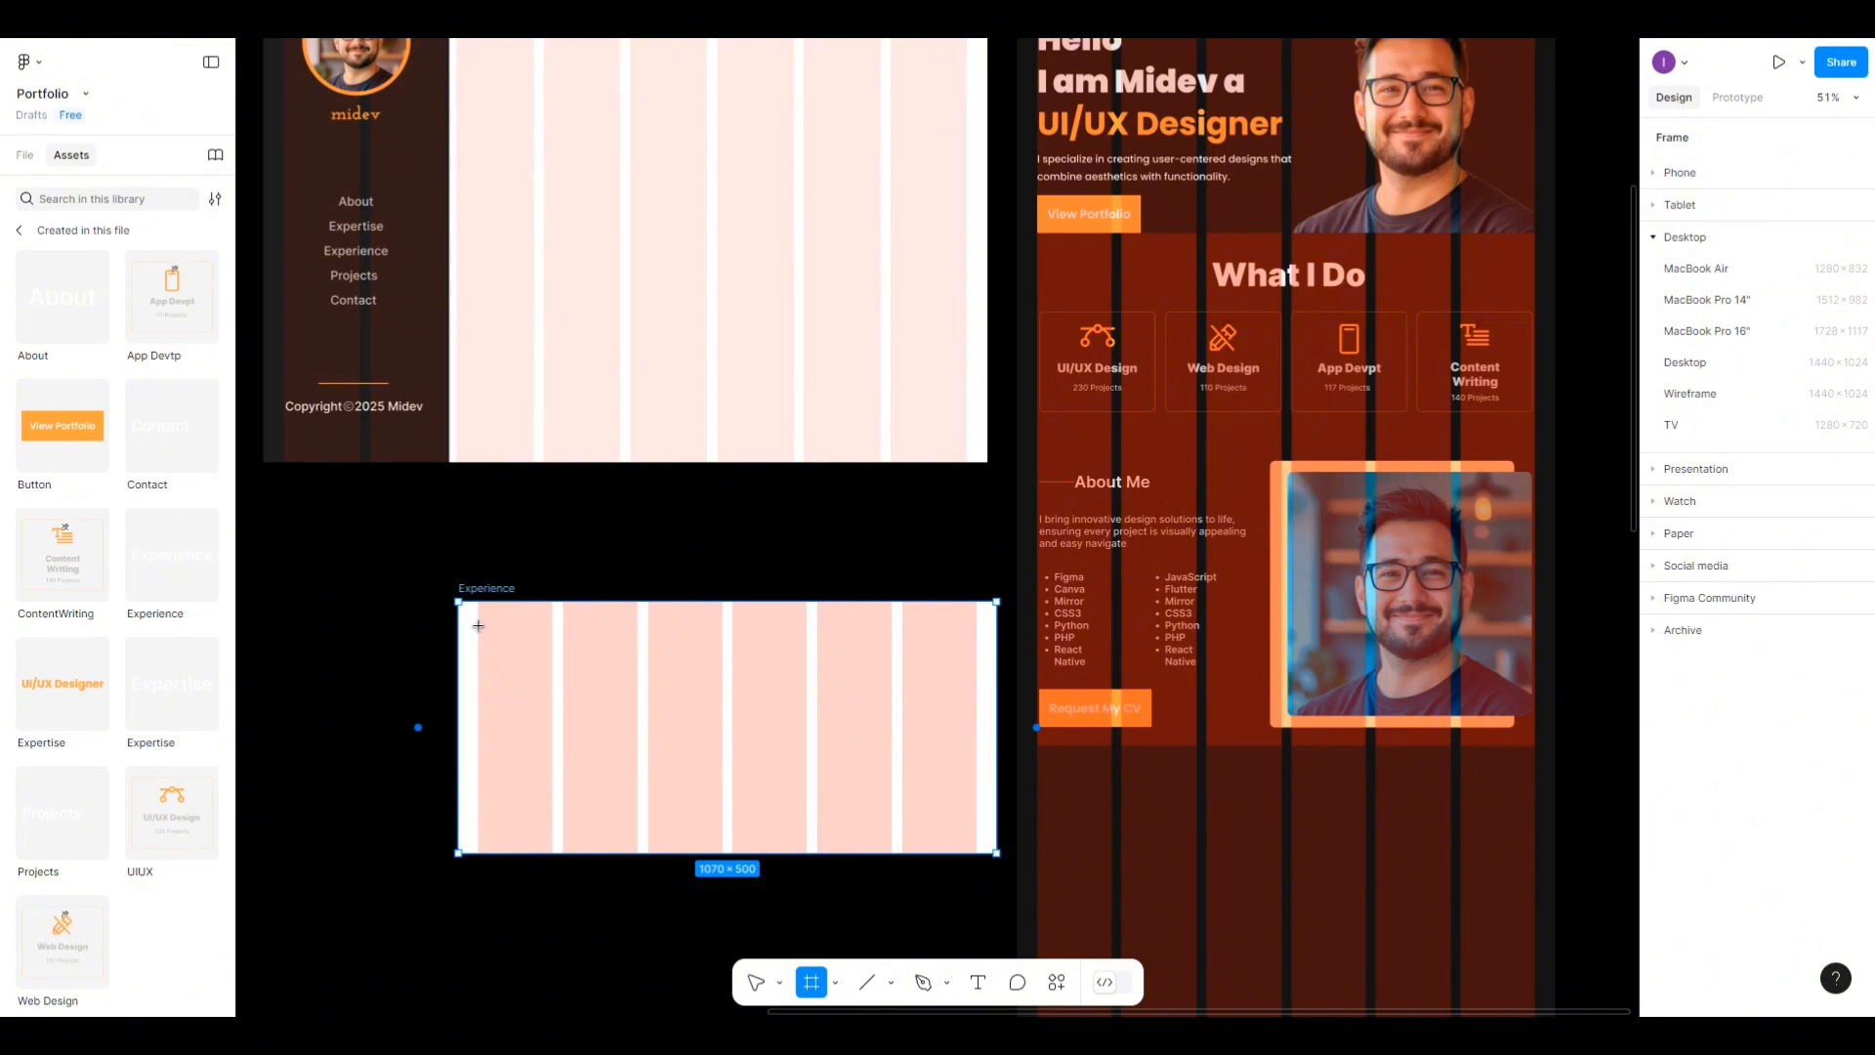
pyautogui.moveTo(479, 626); pyautogui.dragTo(723, 816)
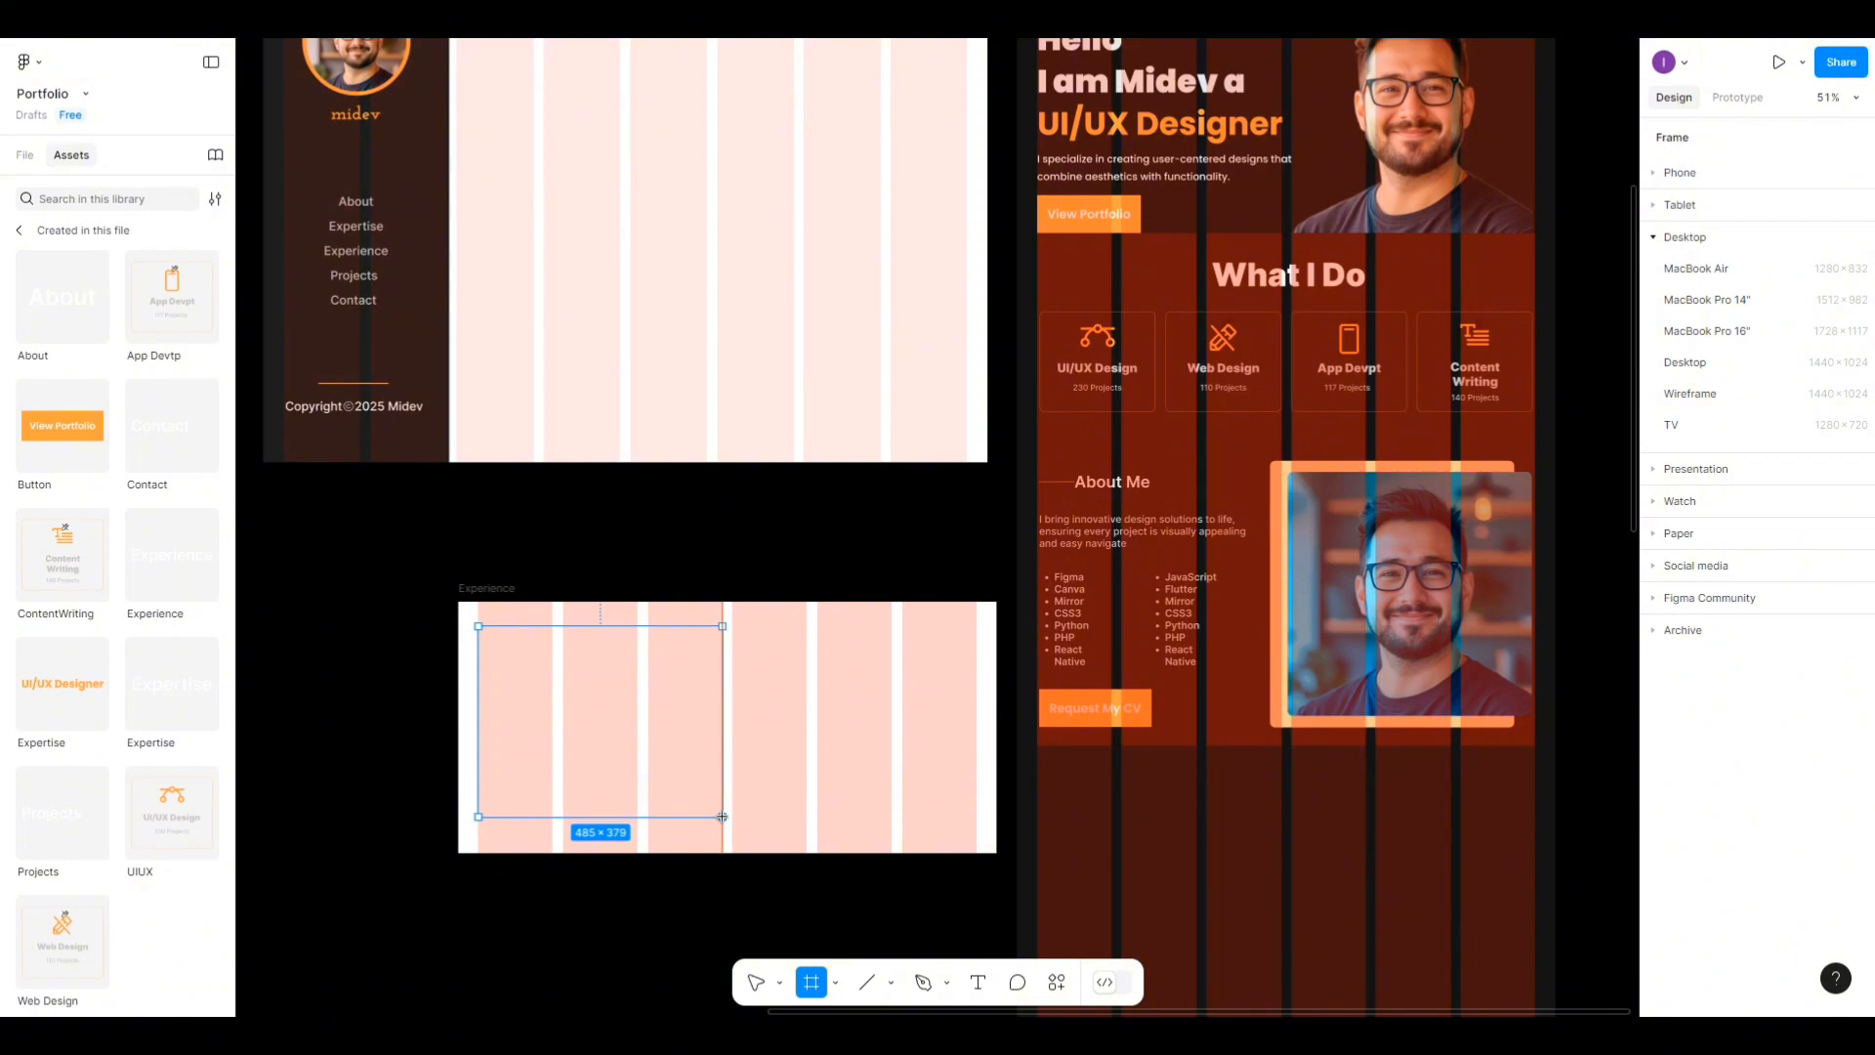
pyautogui.moveTo(723, 817); pyautogui.dragTo(722, 799)
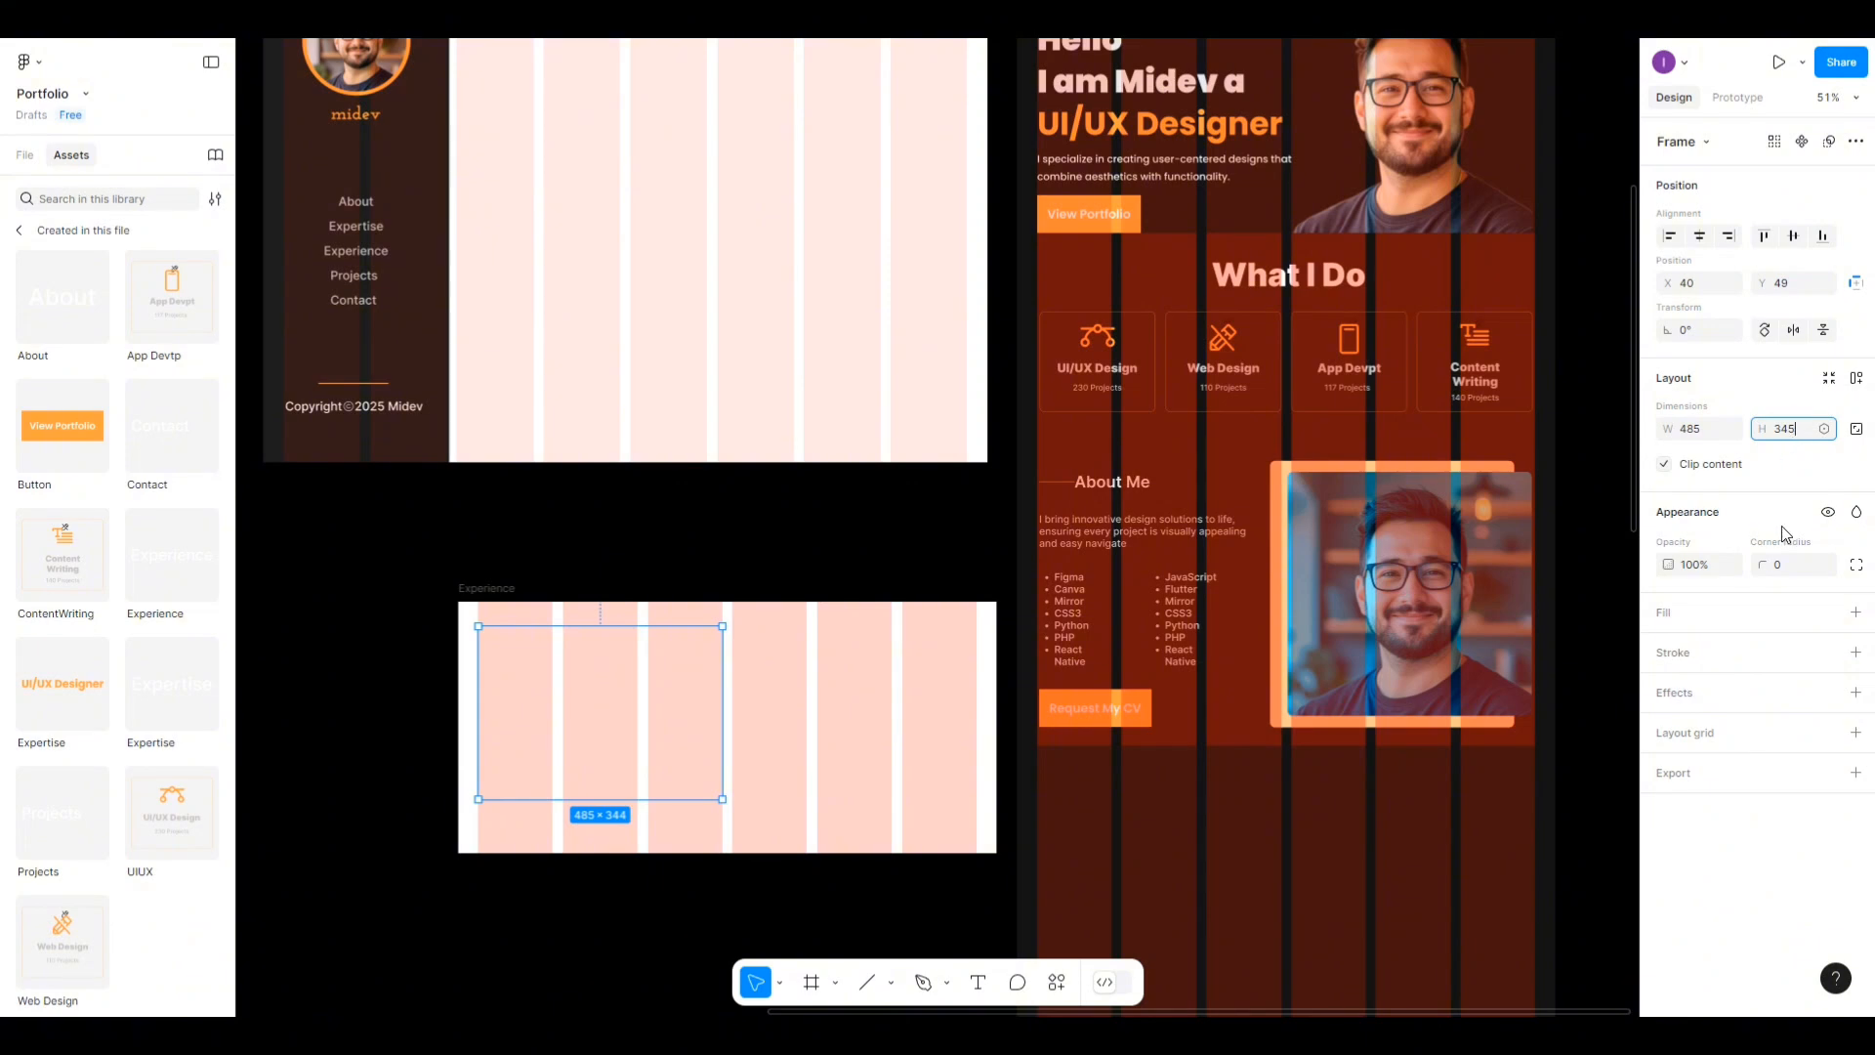
pyautogui.click(1804, 573)
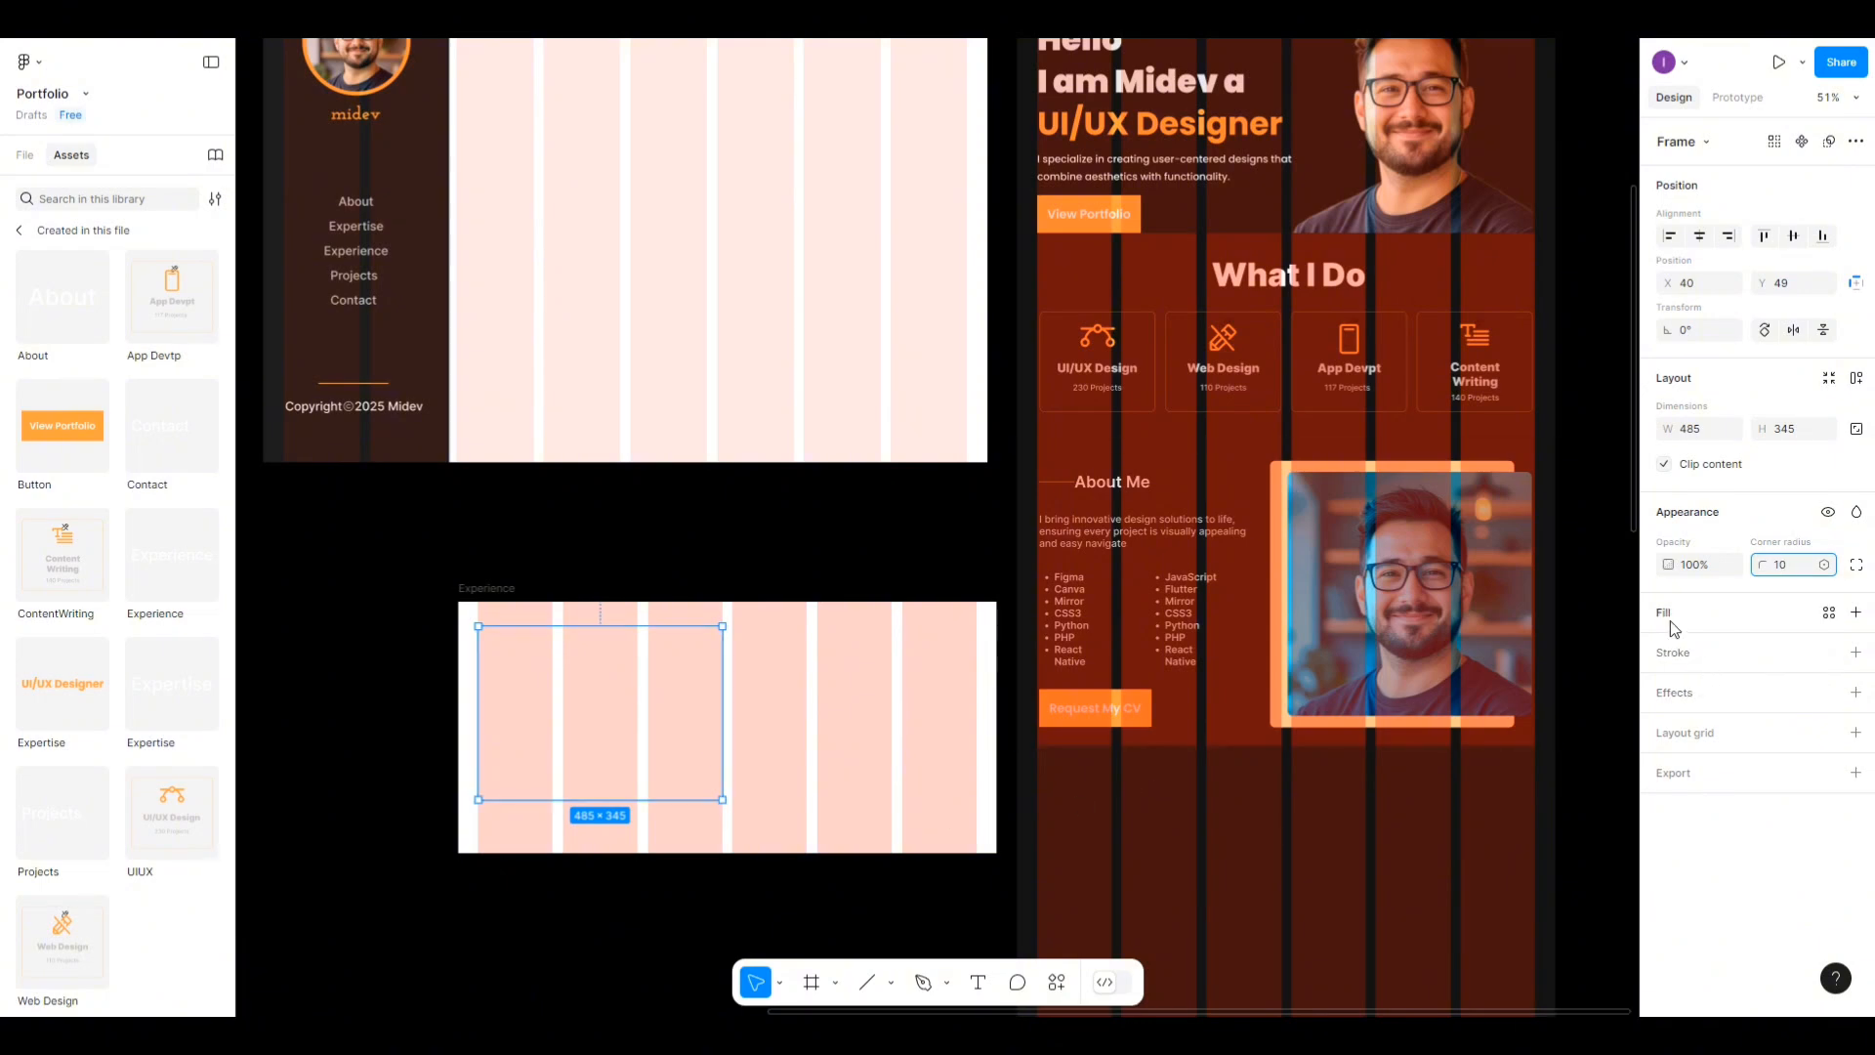
# Add a fill to the card frame using the cardB color style.
pyautogui.click(1855, 612)
pyautogui.click(1668, 648)
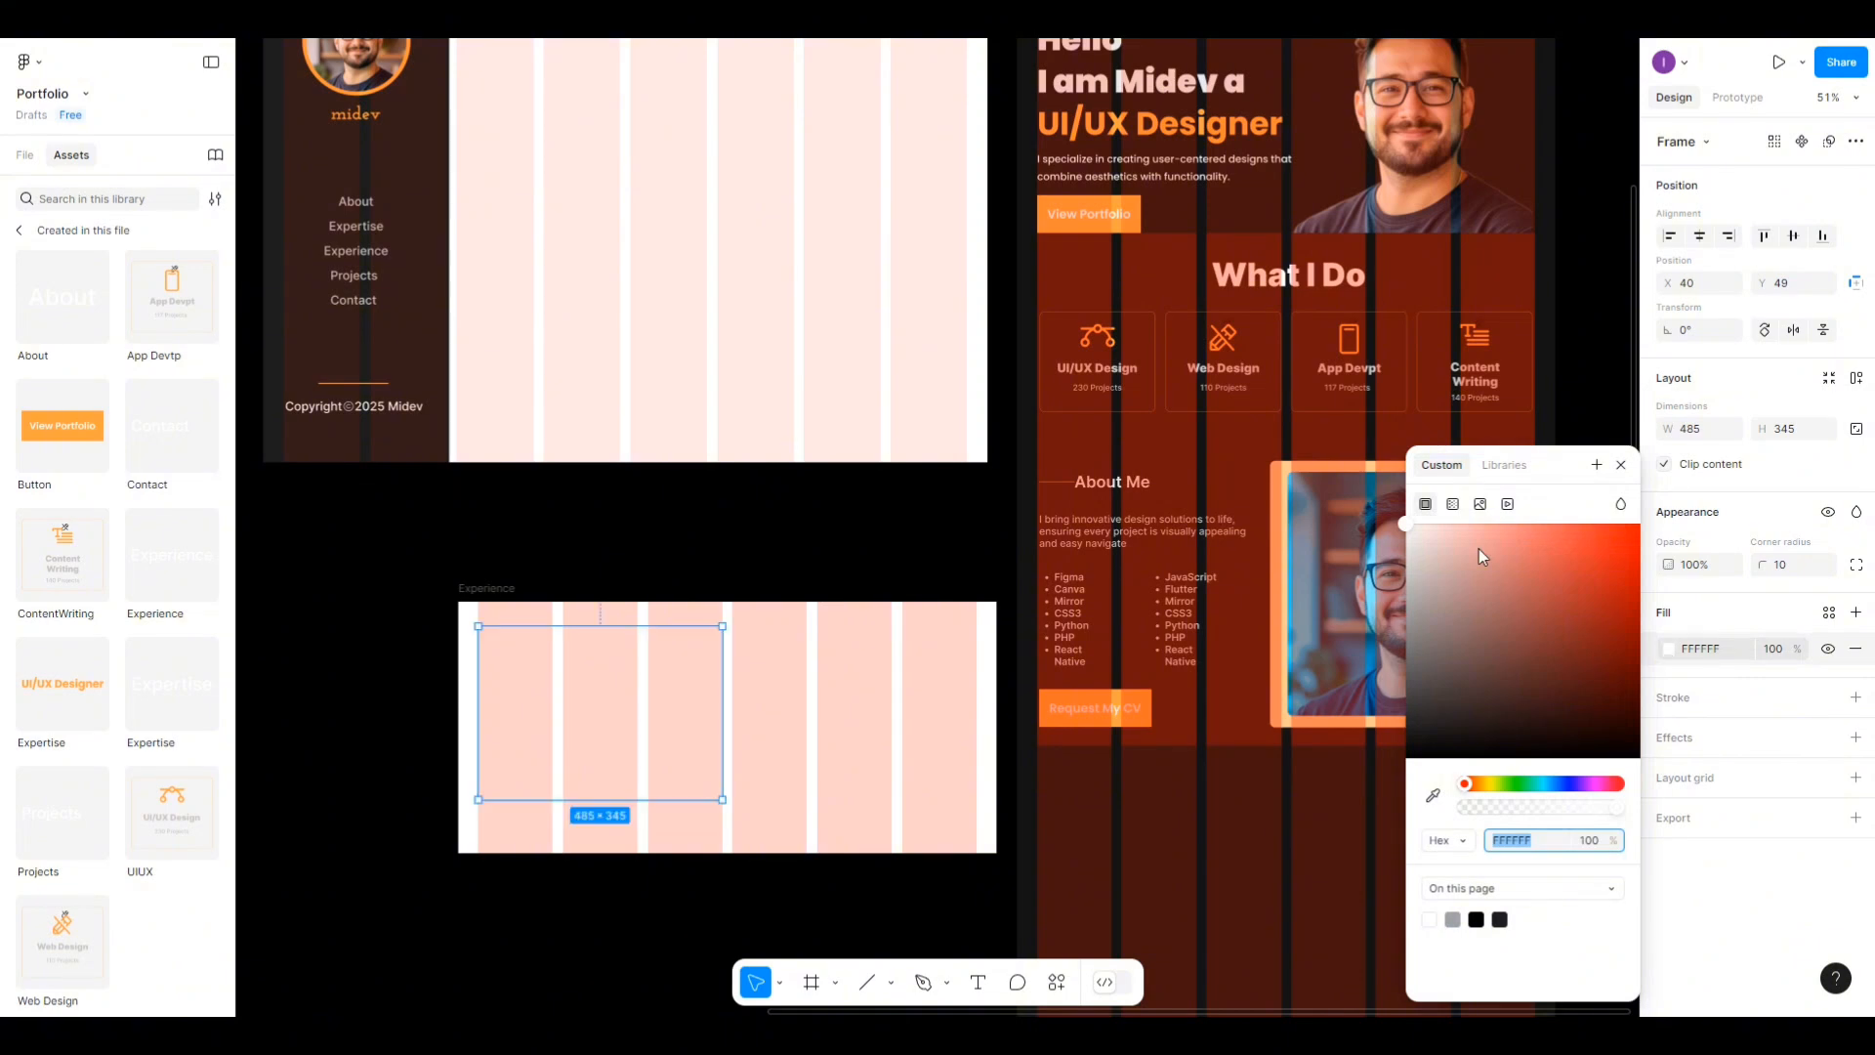
pyautogui.click(1503, 465)
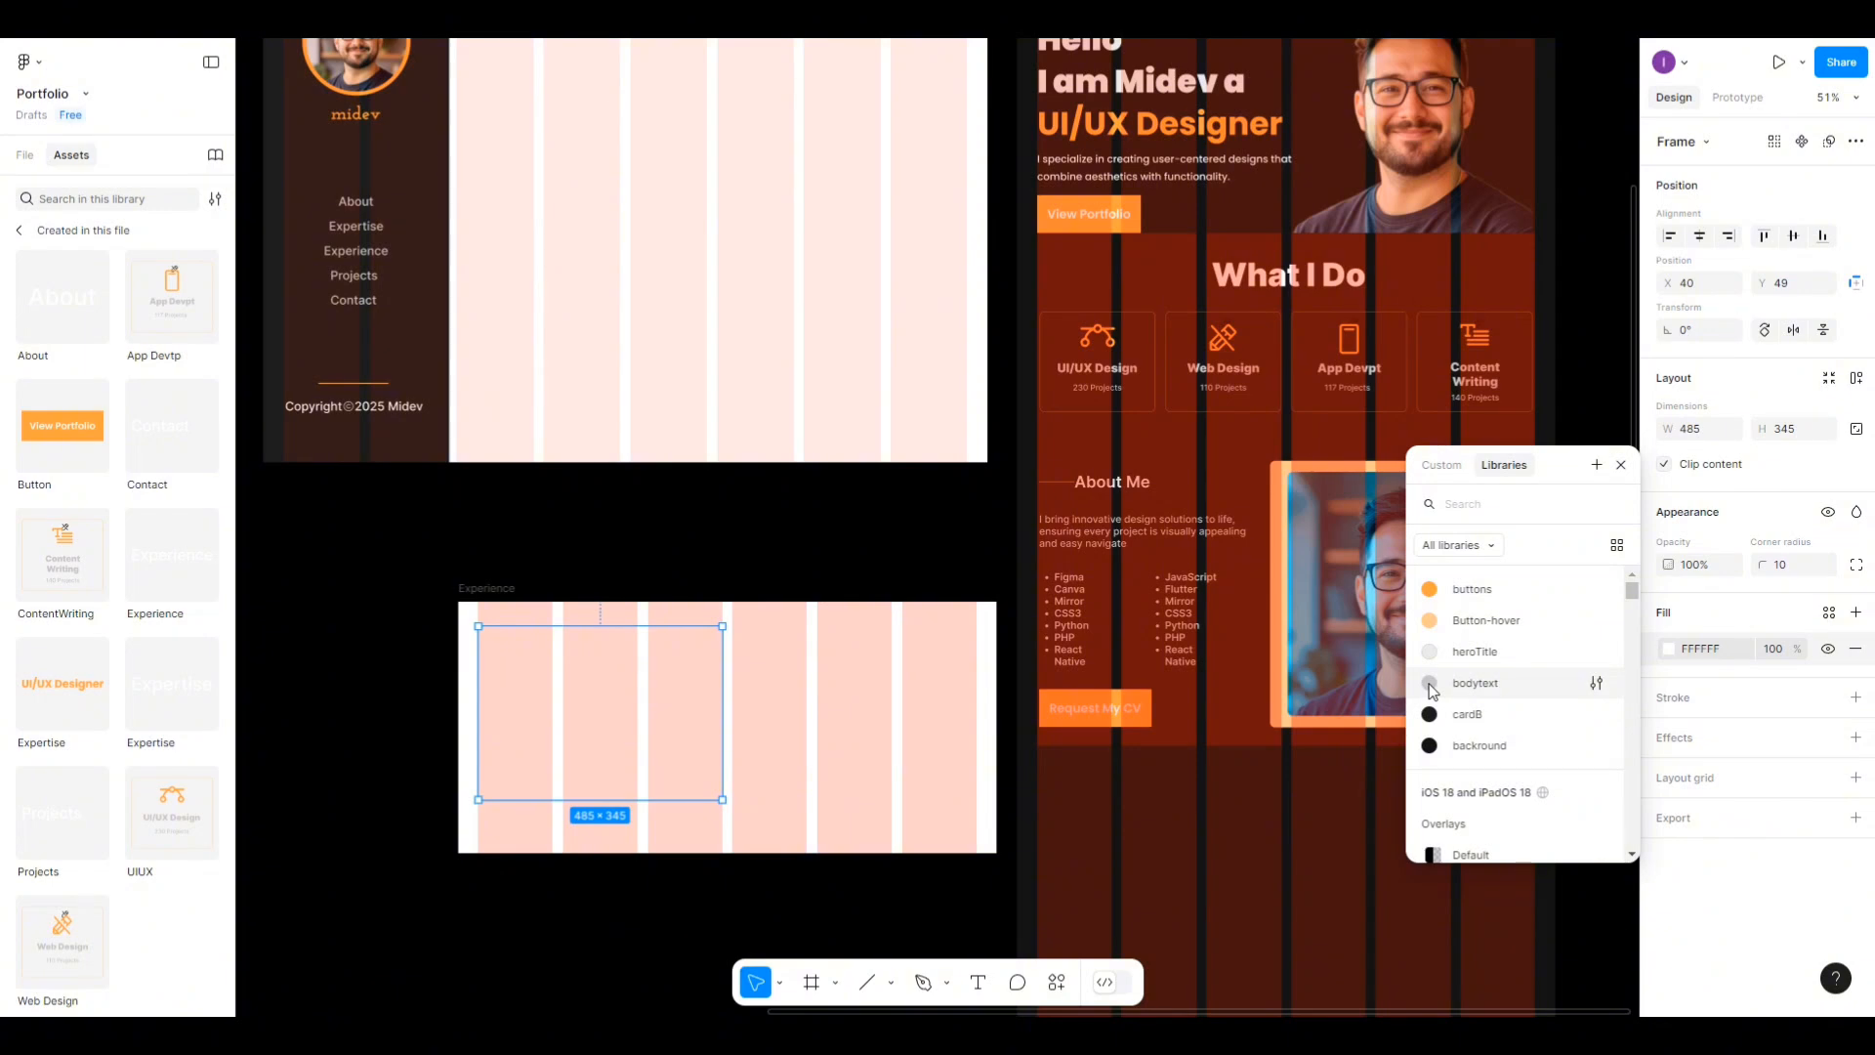
pyautogui.click(1430, 717)
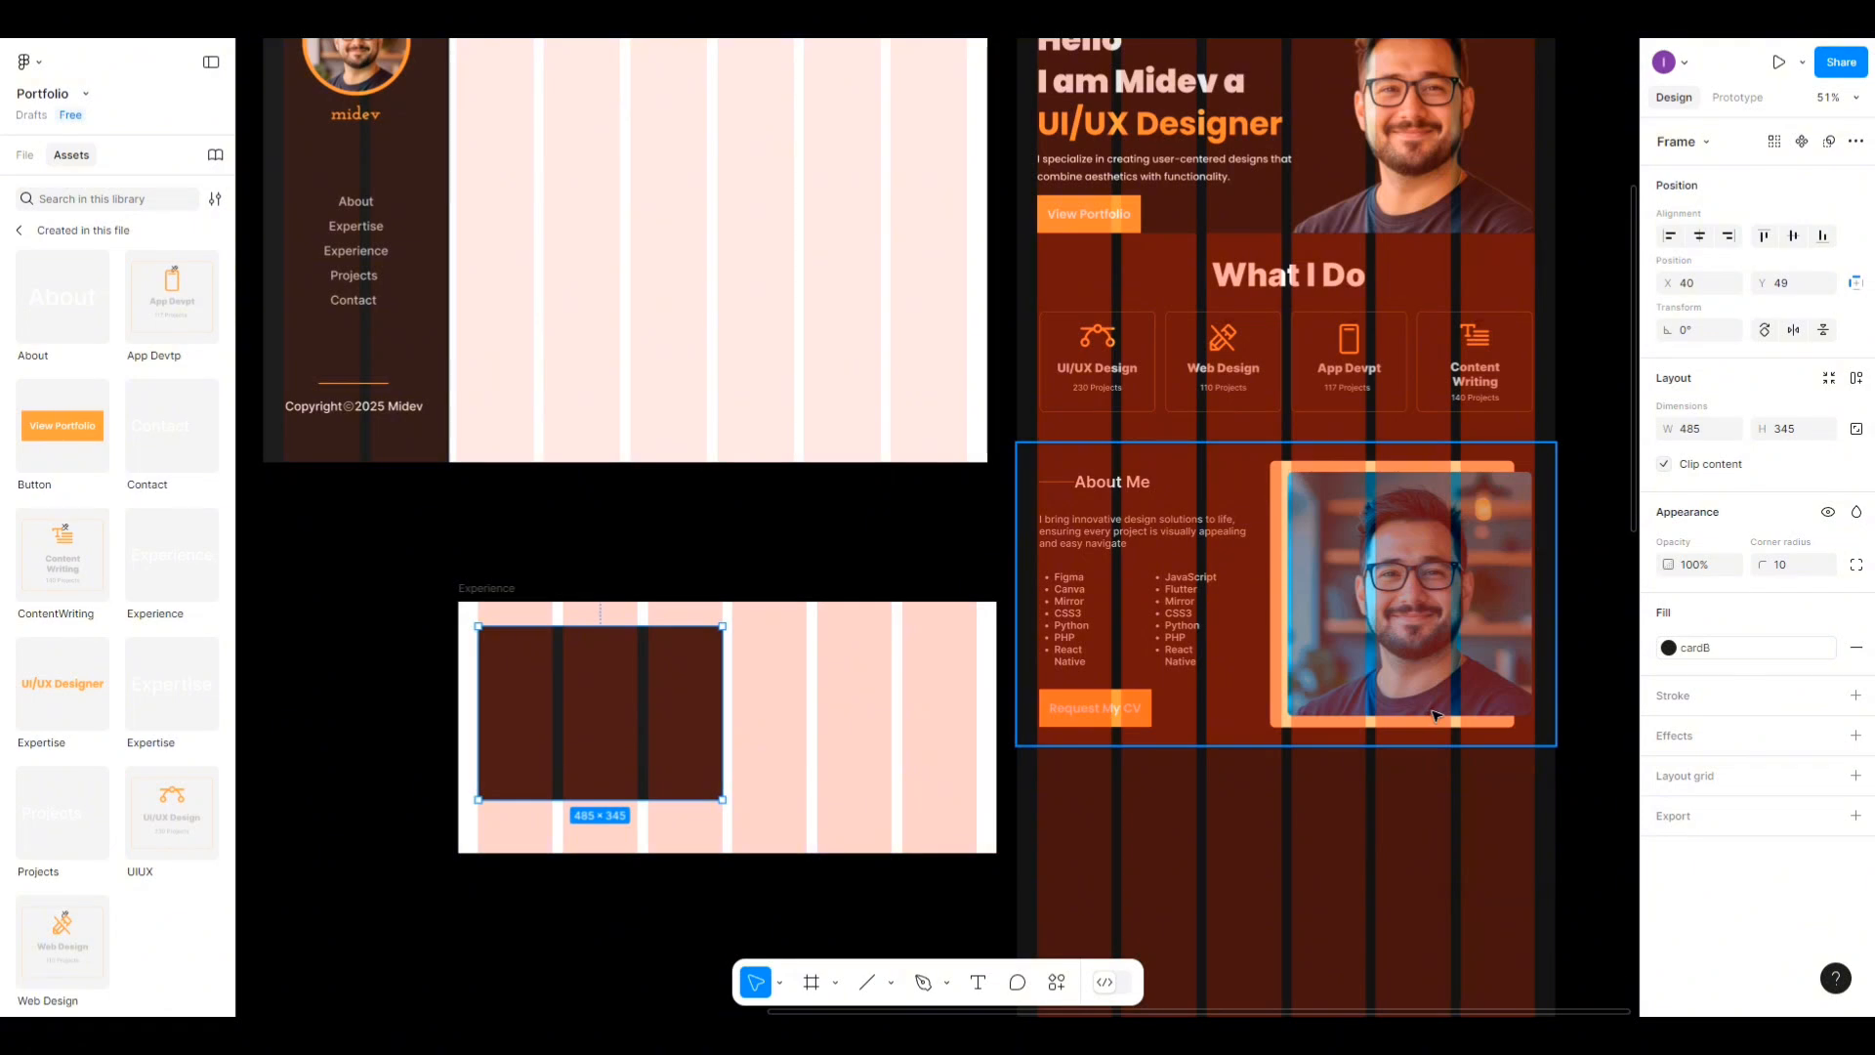
# Detach the card's color style and change its fill to a linear gradient with stops at 50% and 95%.
pyautogui.click(1670, 648)
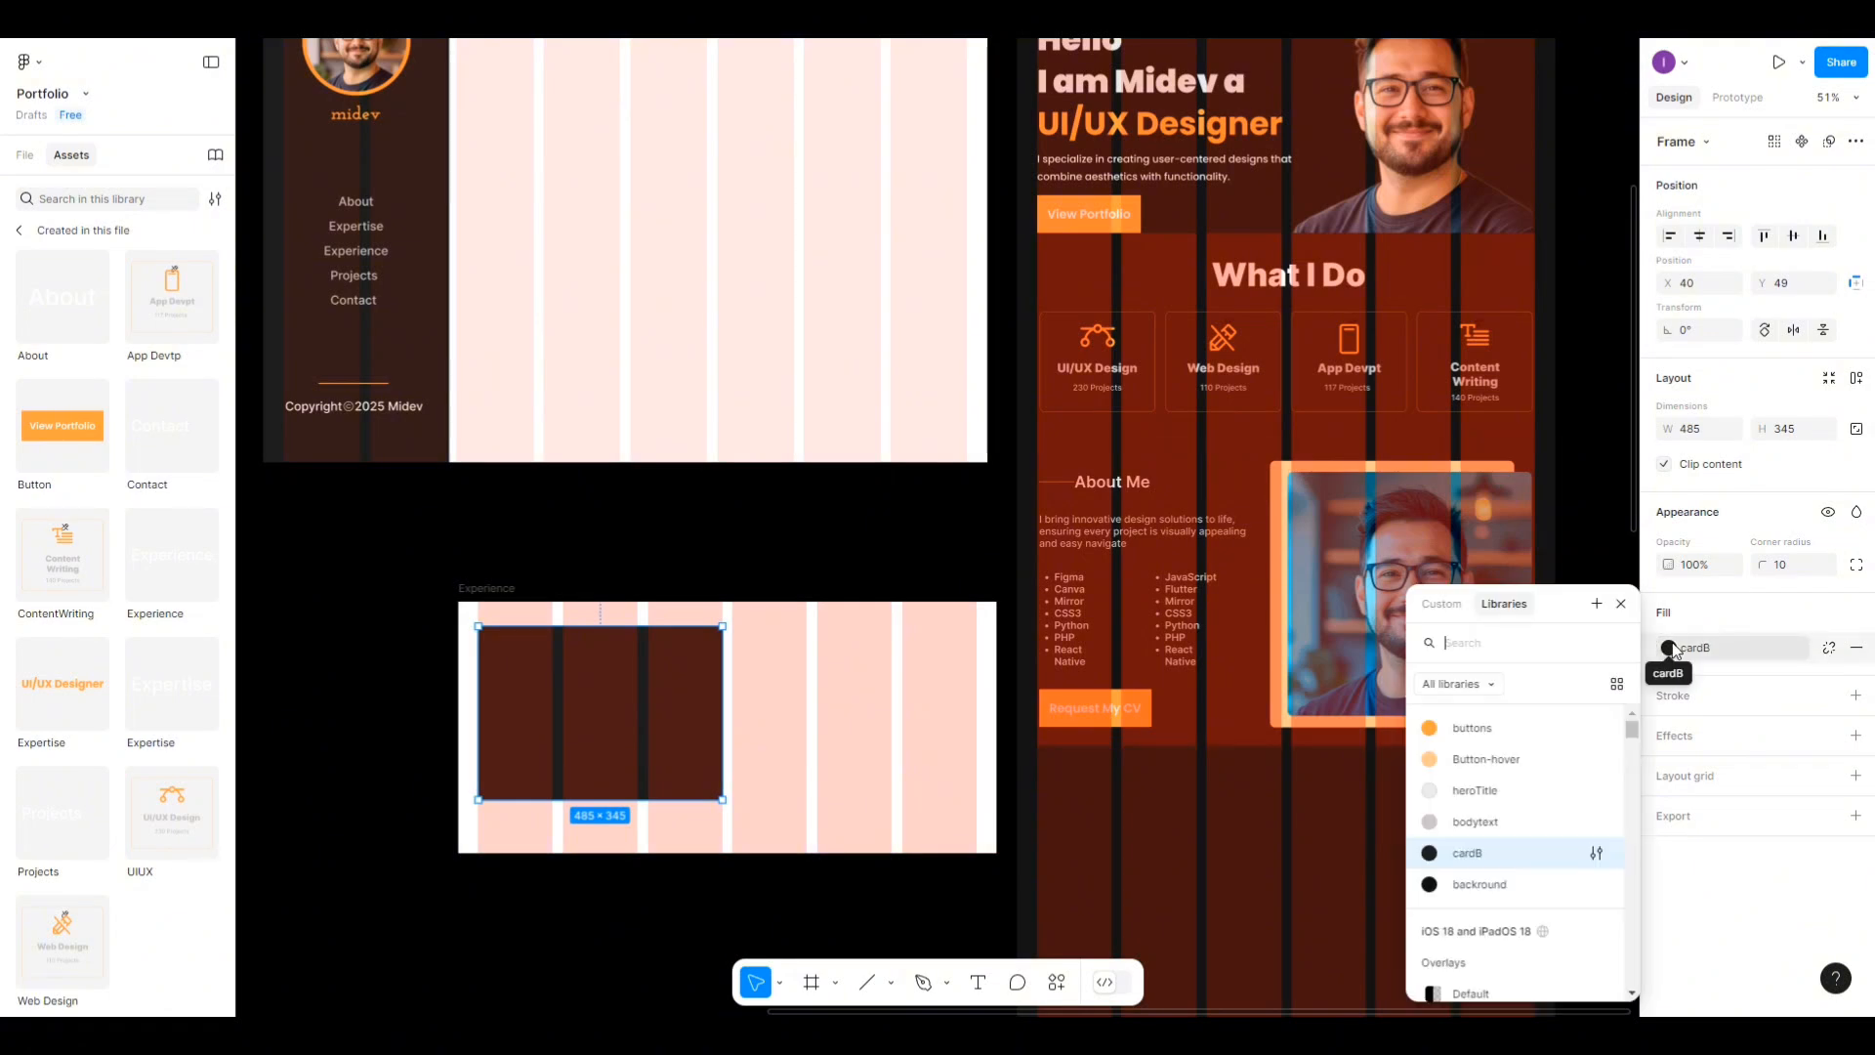
pyautogui.click(1829, 649)
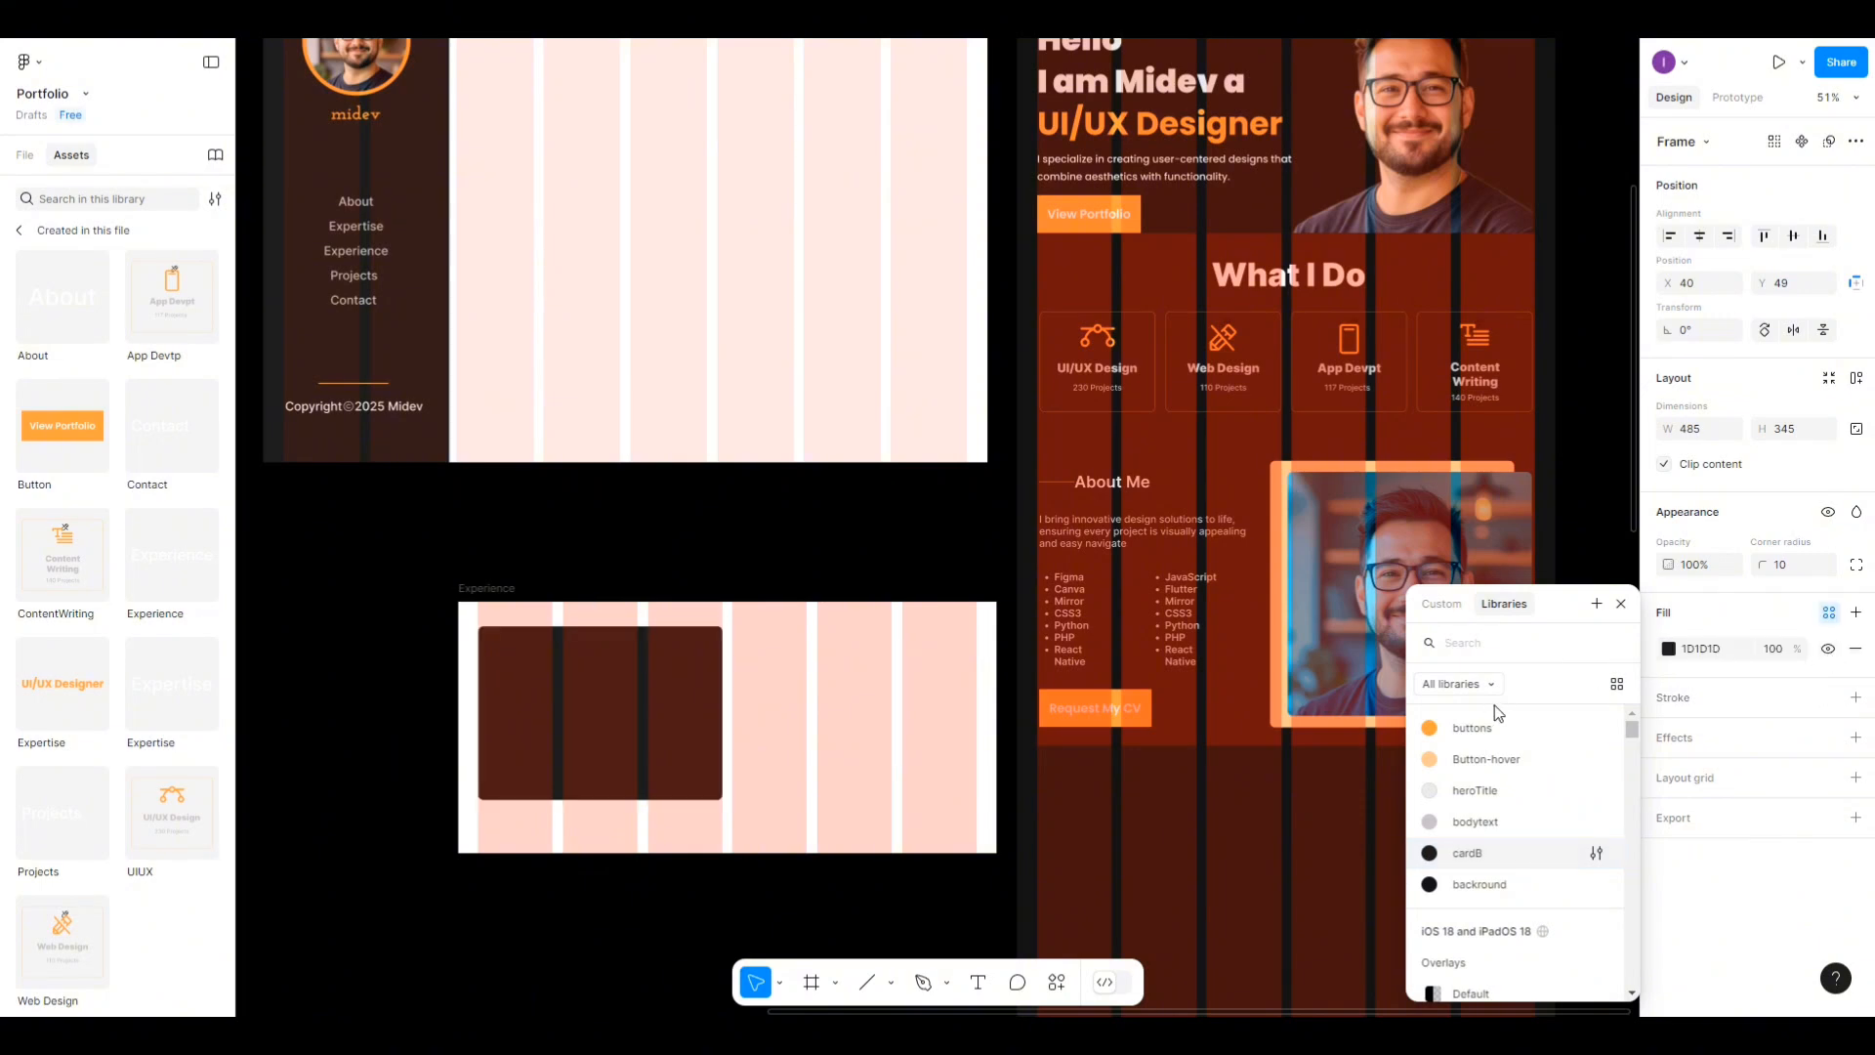
pyautogui.click(1670, 650)
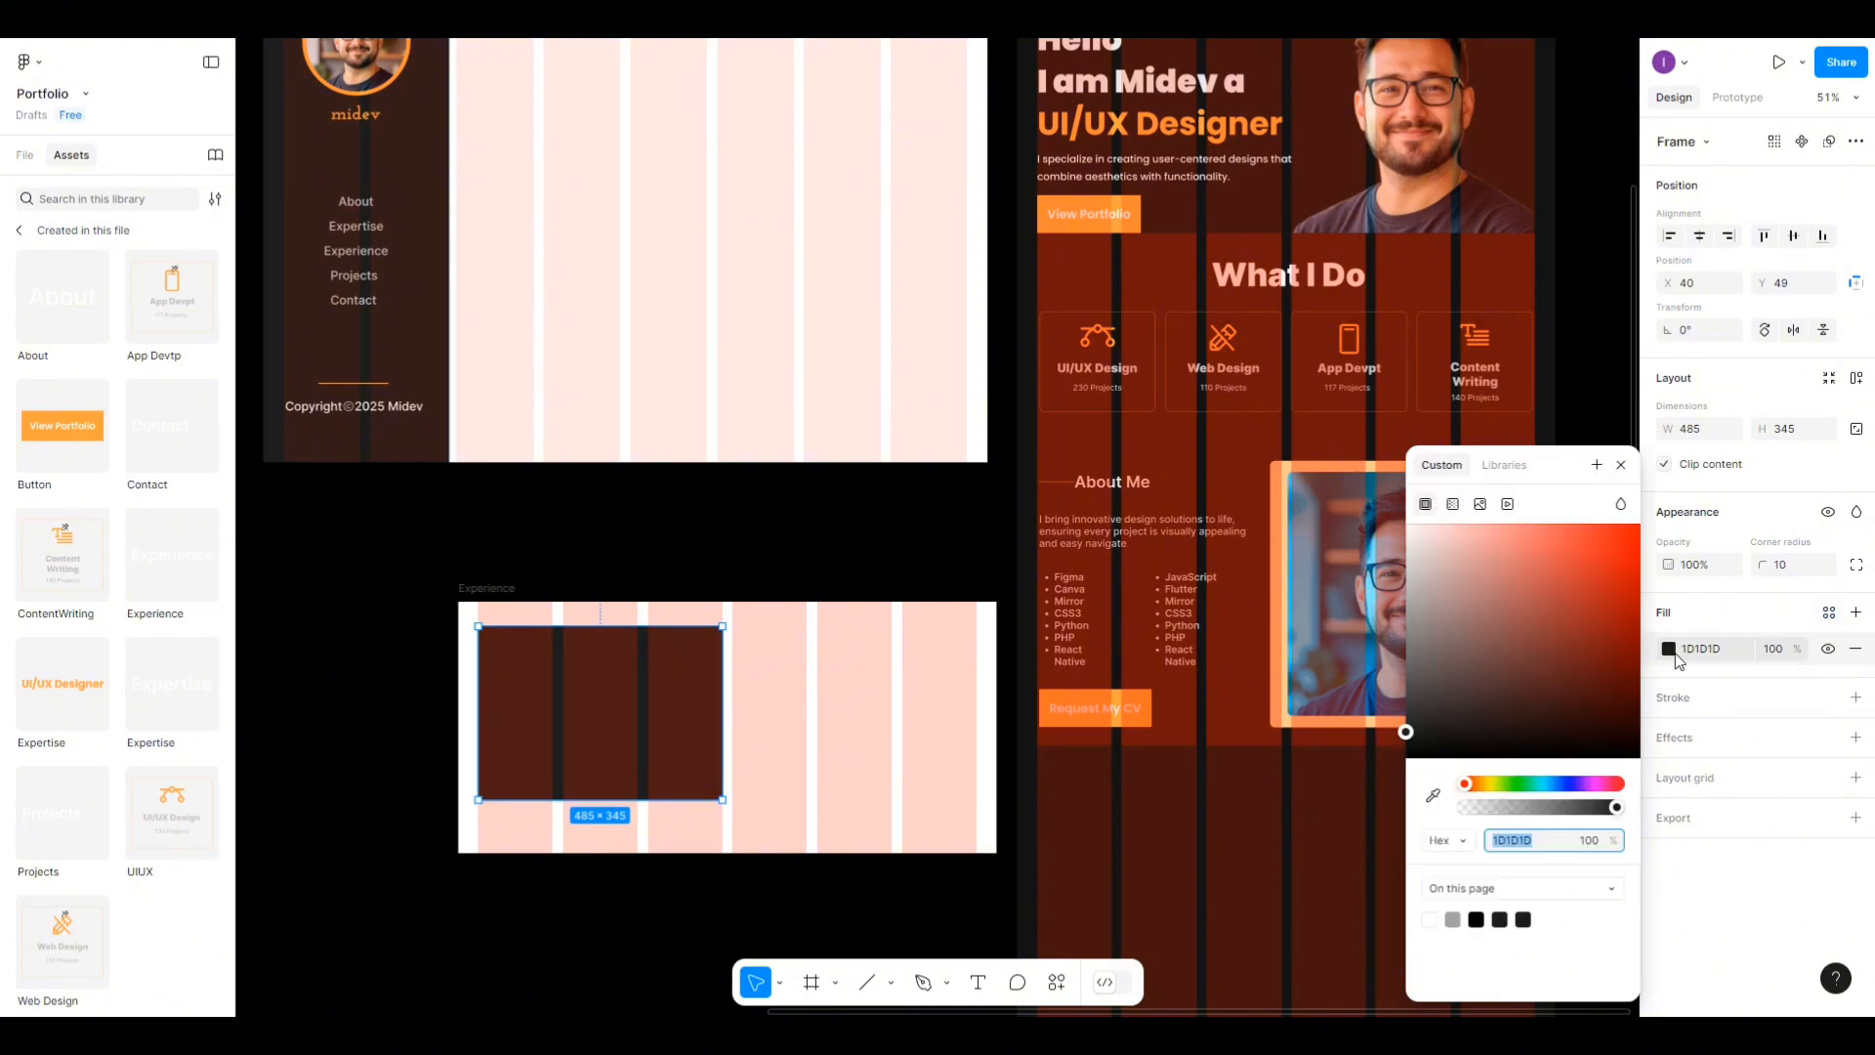
pyautogui.click(1451, 506)
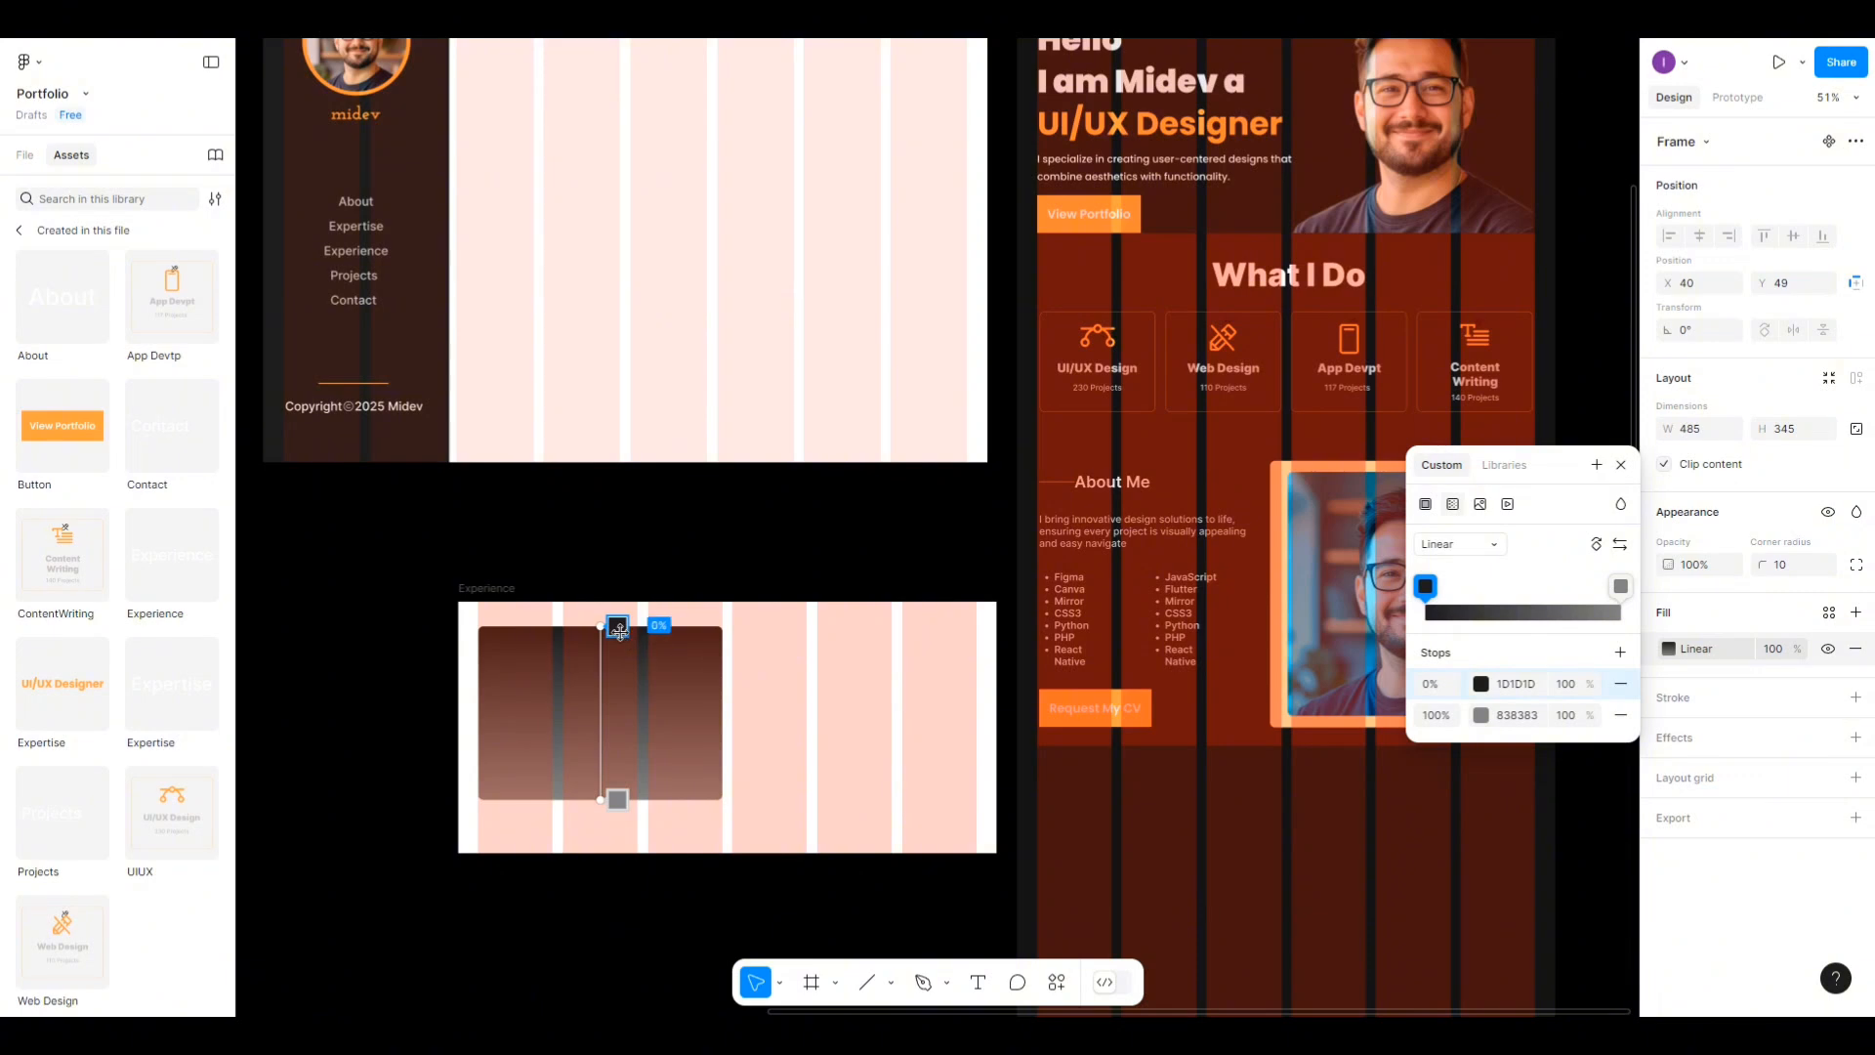
pyautogui.moveTo(619, 630); pyautogui.dragTo(654, 712)
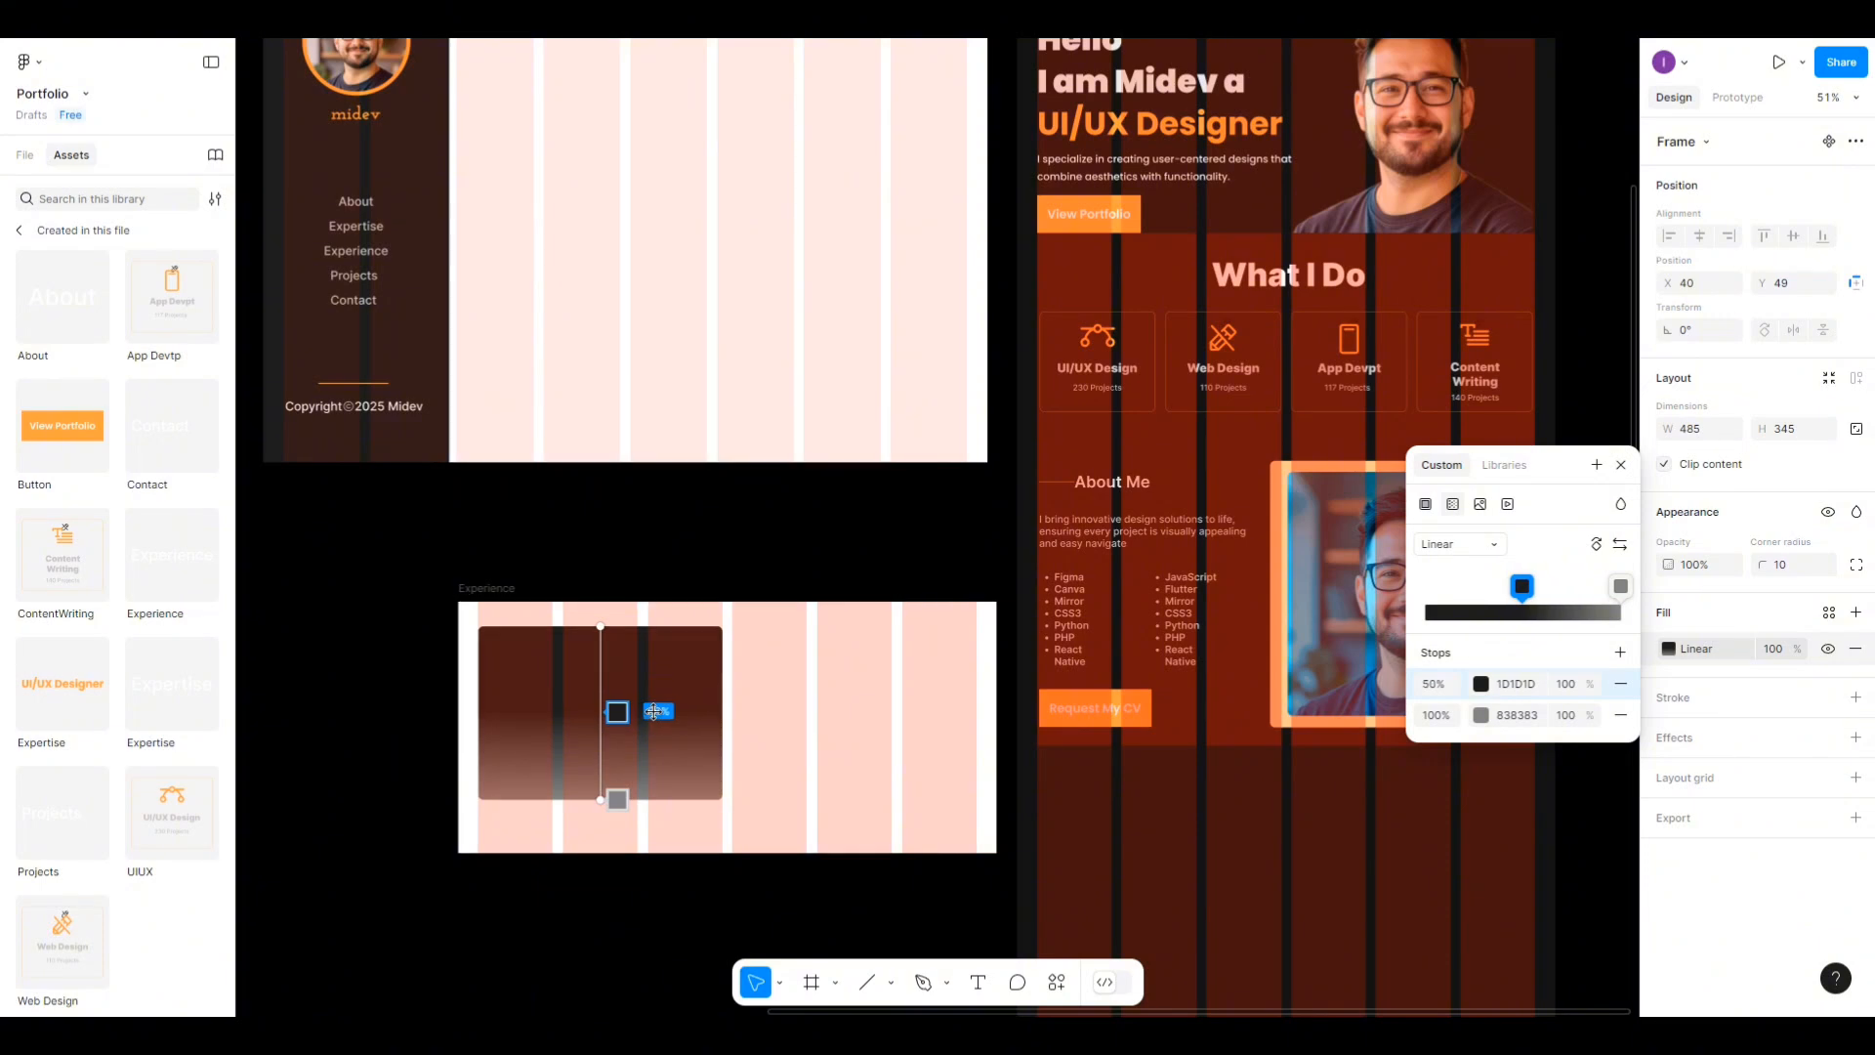
pyautogui.moveTo(618, 799); pyautogui.dragTo(619, 790)
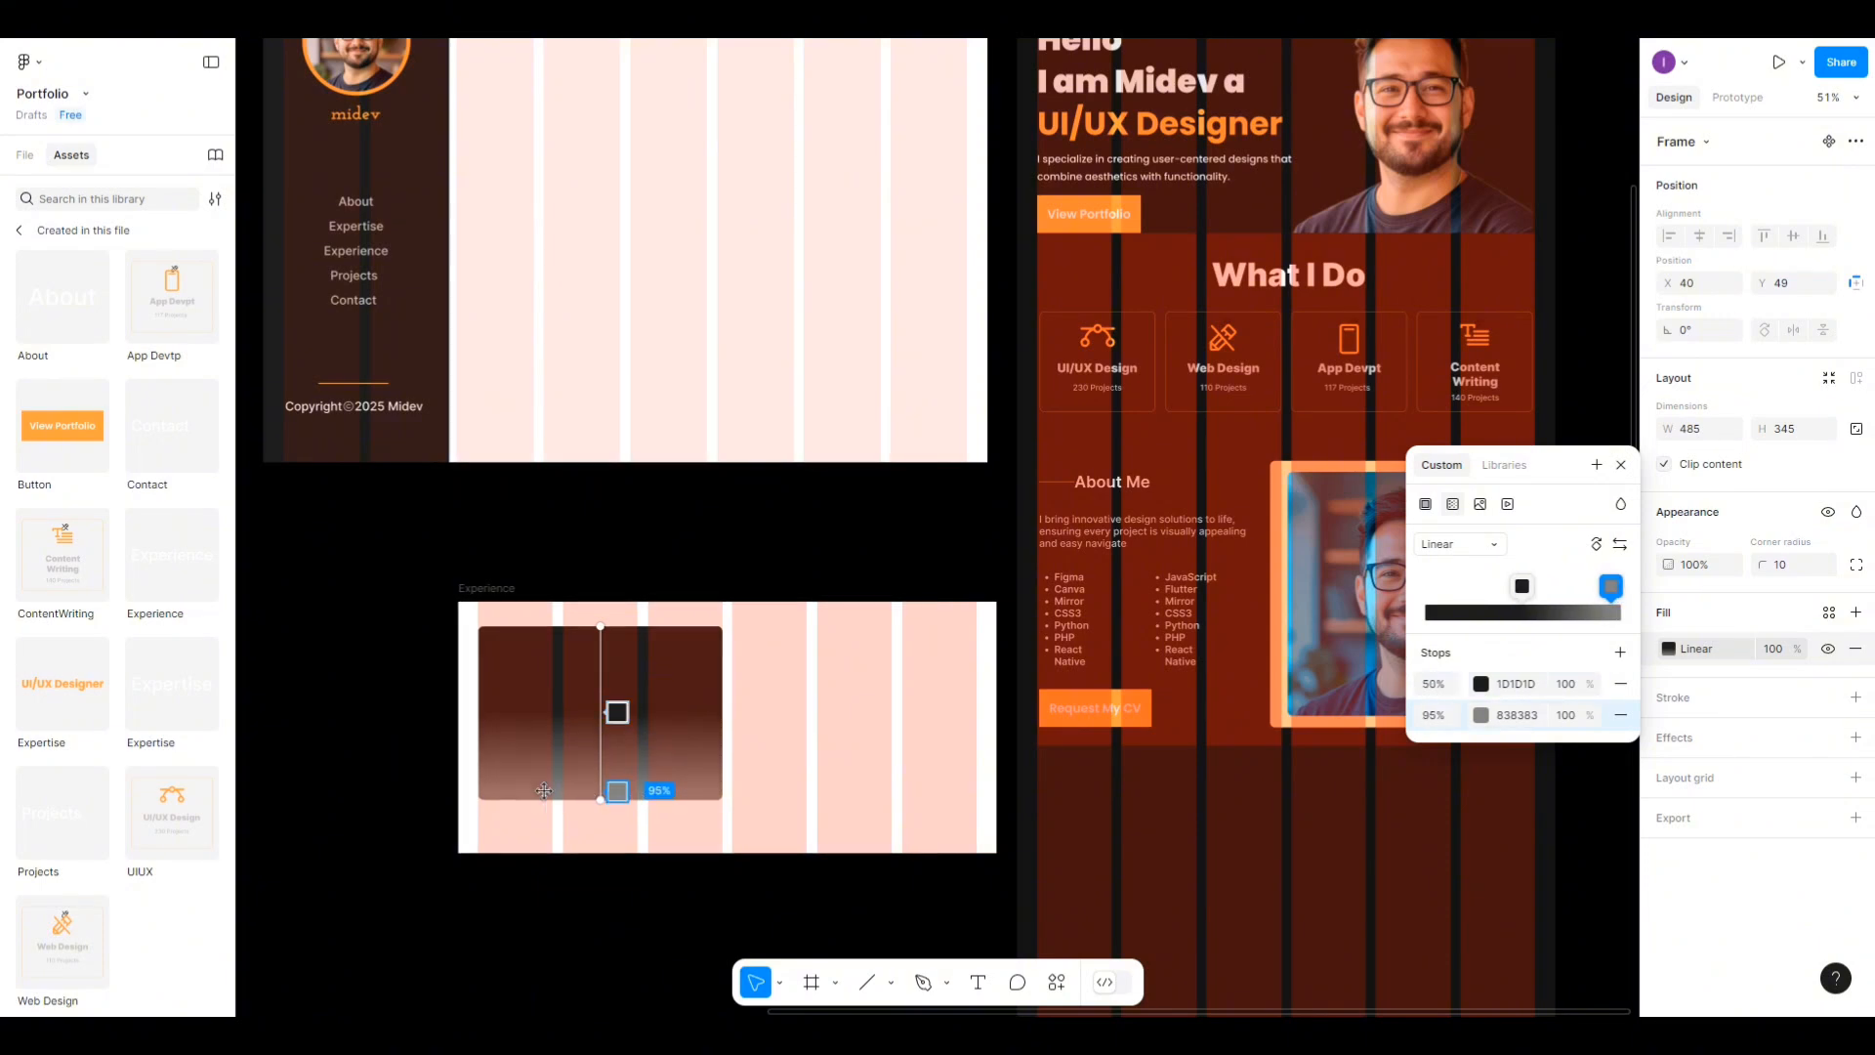
# Undo the last move of the card gradient's 838383 stop.
pyautogui.hotkey('ctrl', 'z')
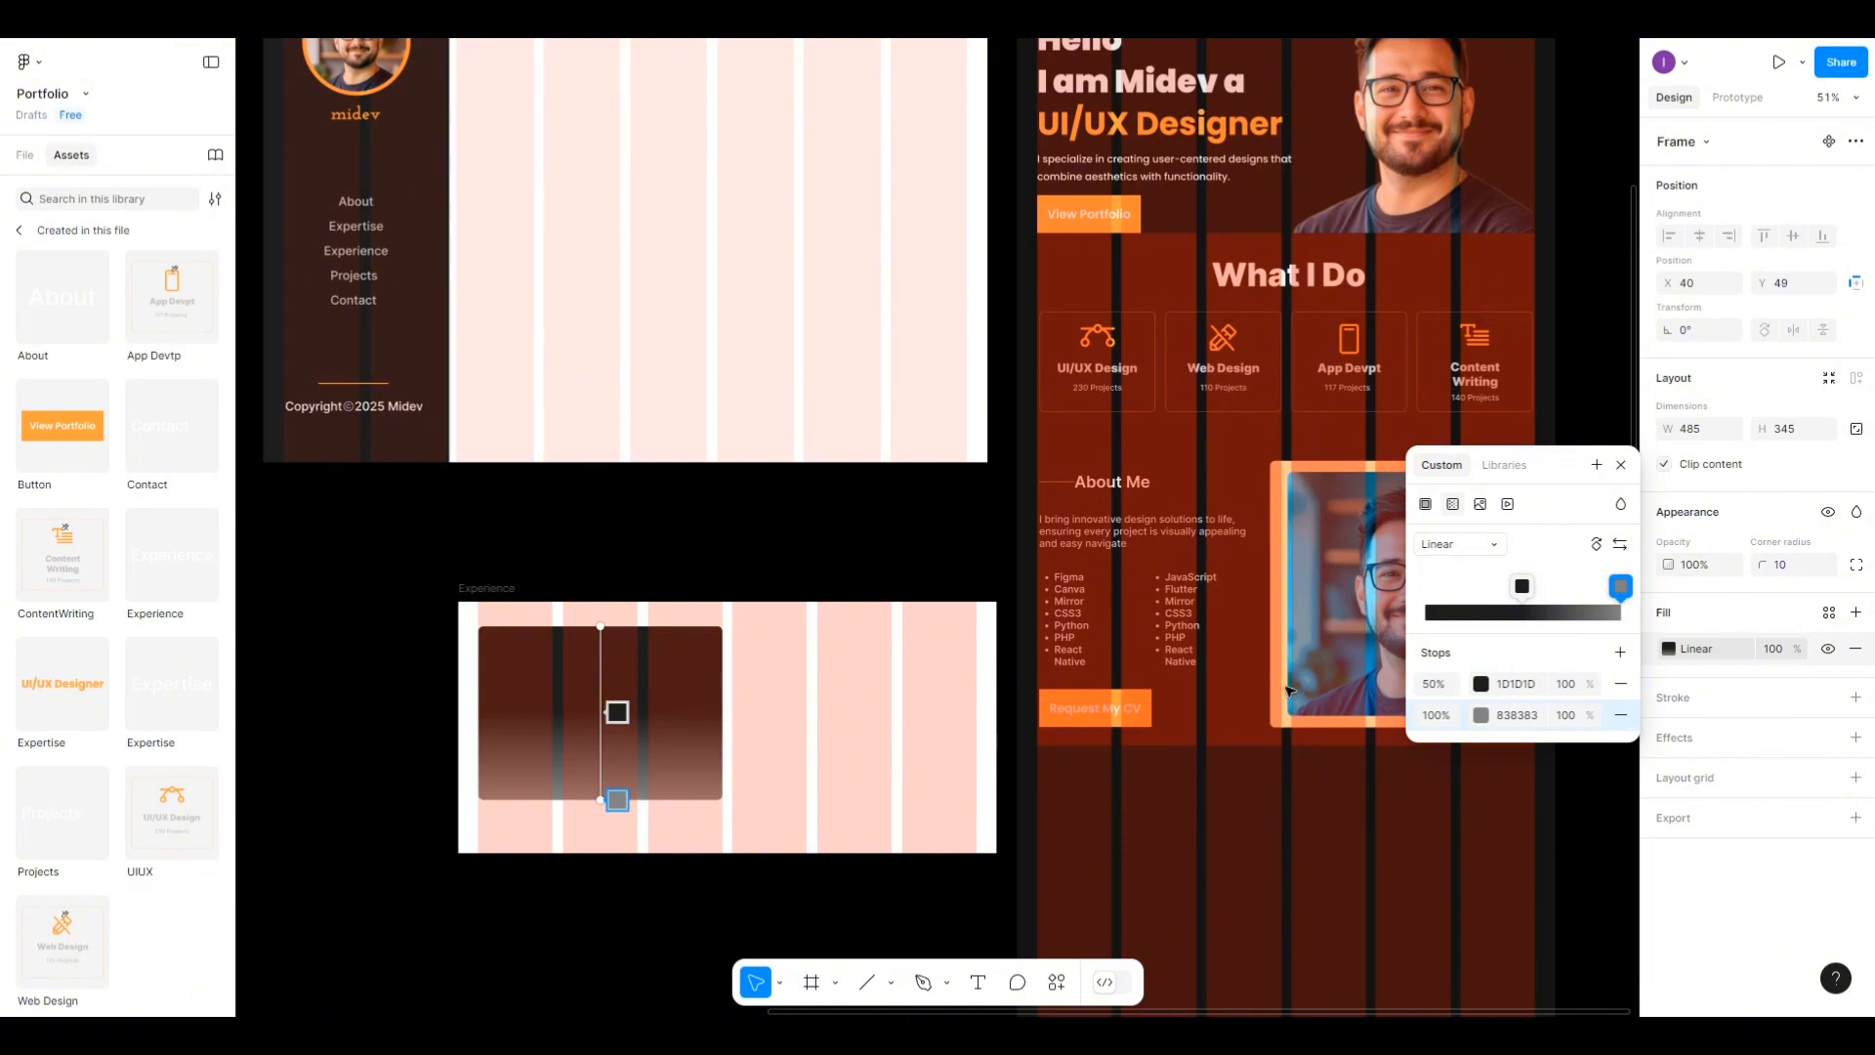
pyautogui.click(1621, 587)
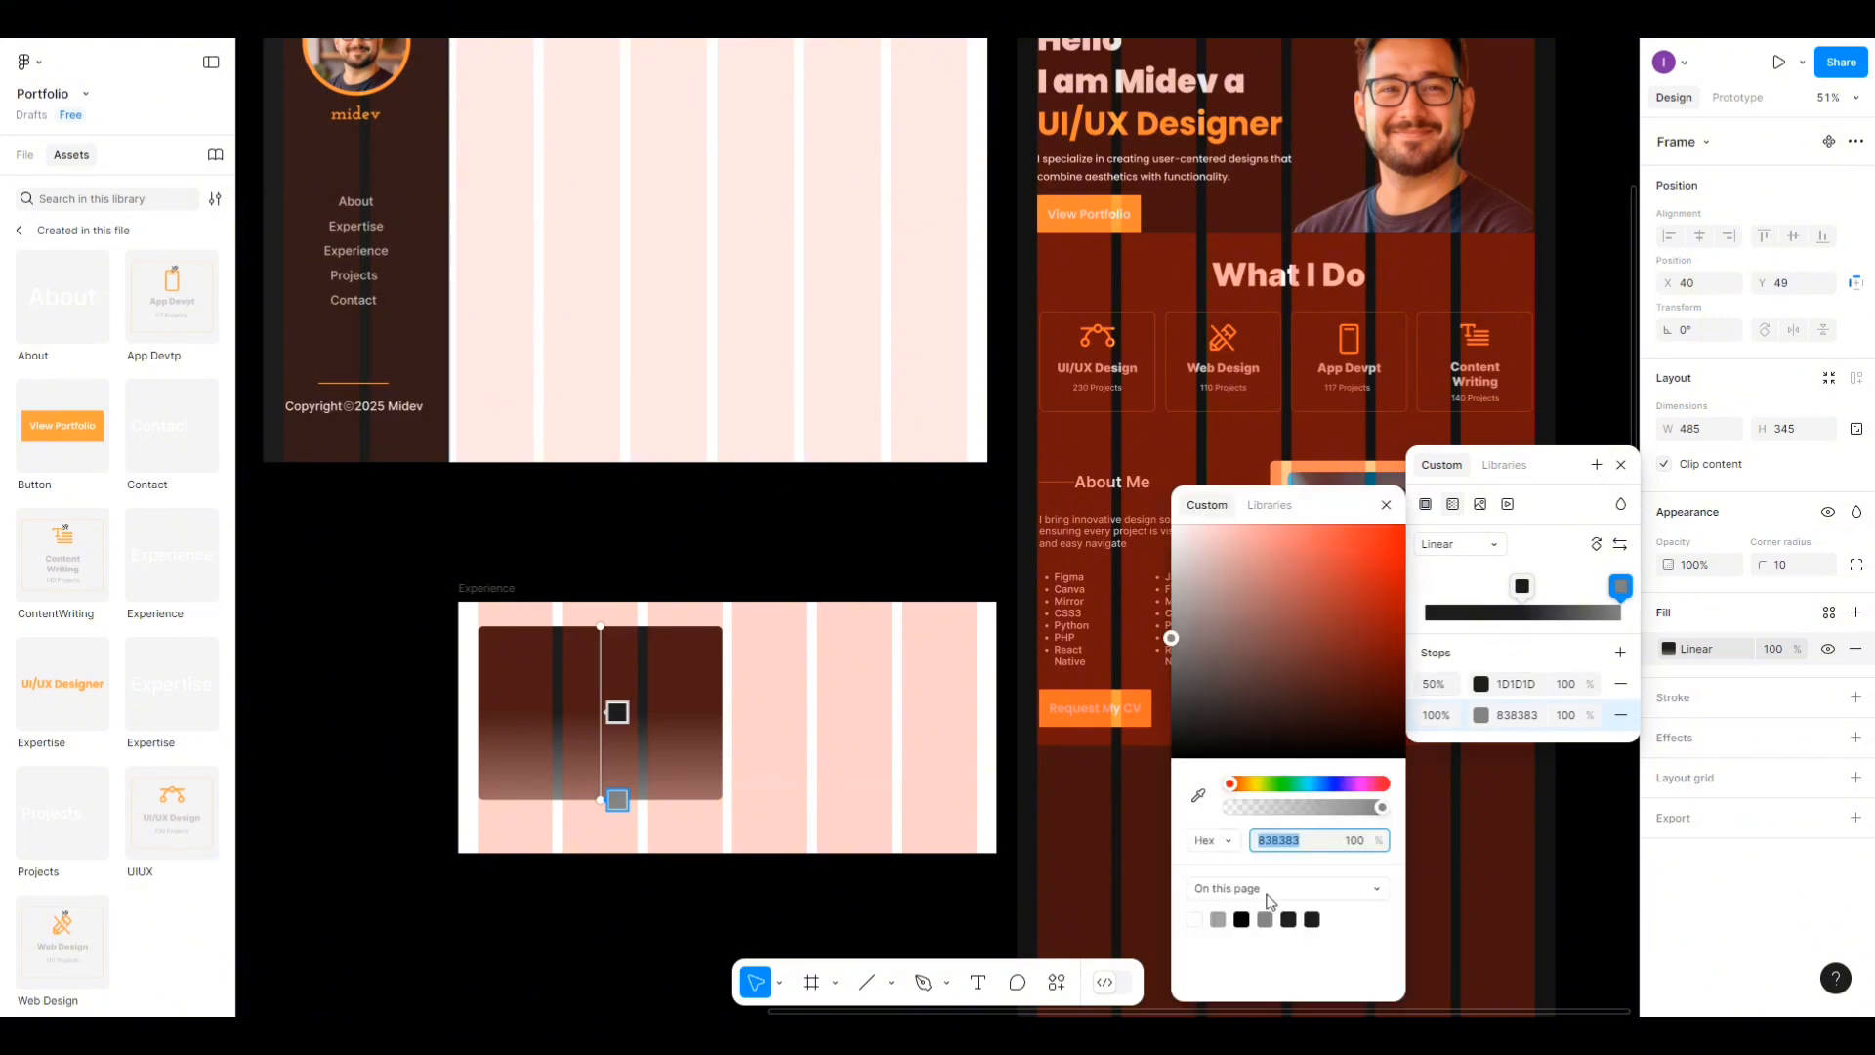
pyautogui.click(1269, 505)
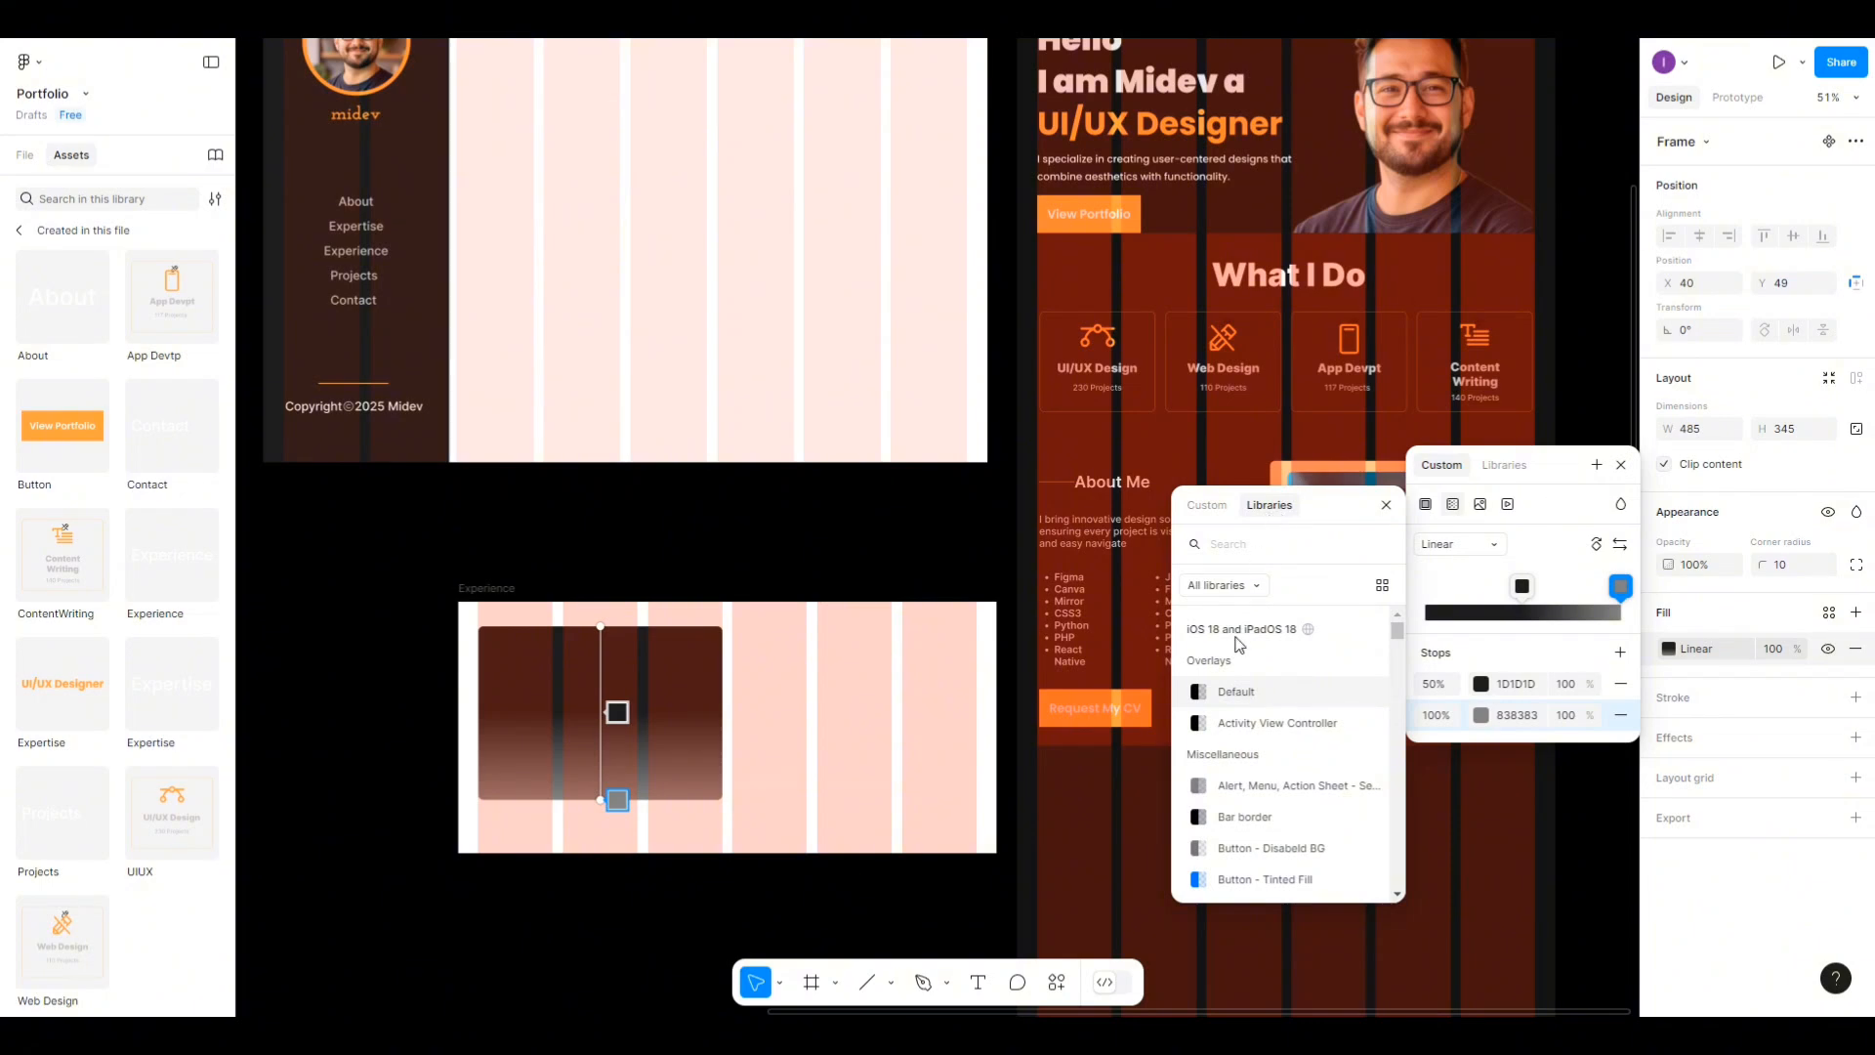
pyautogui.scroll(-10, 1231, 761)
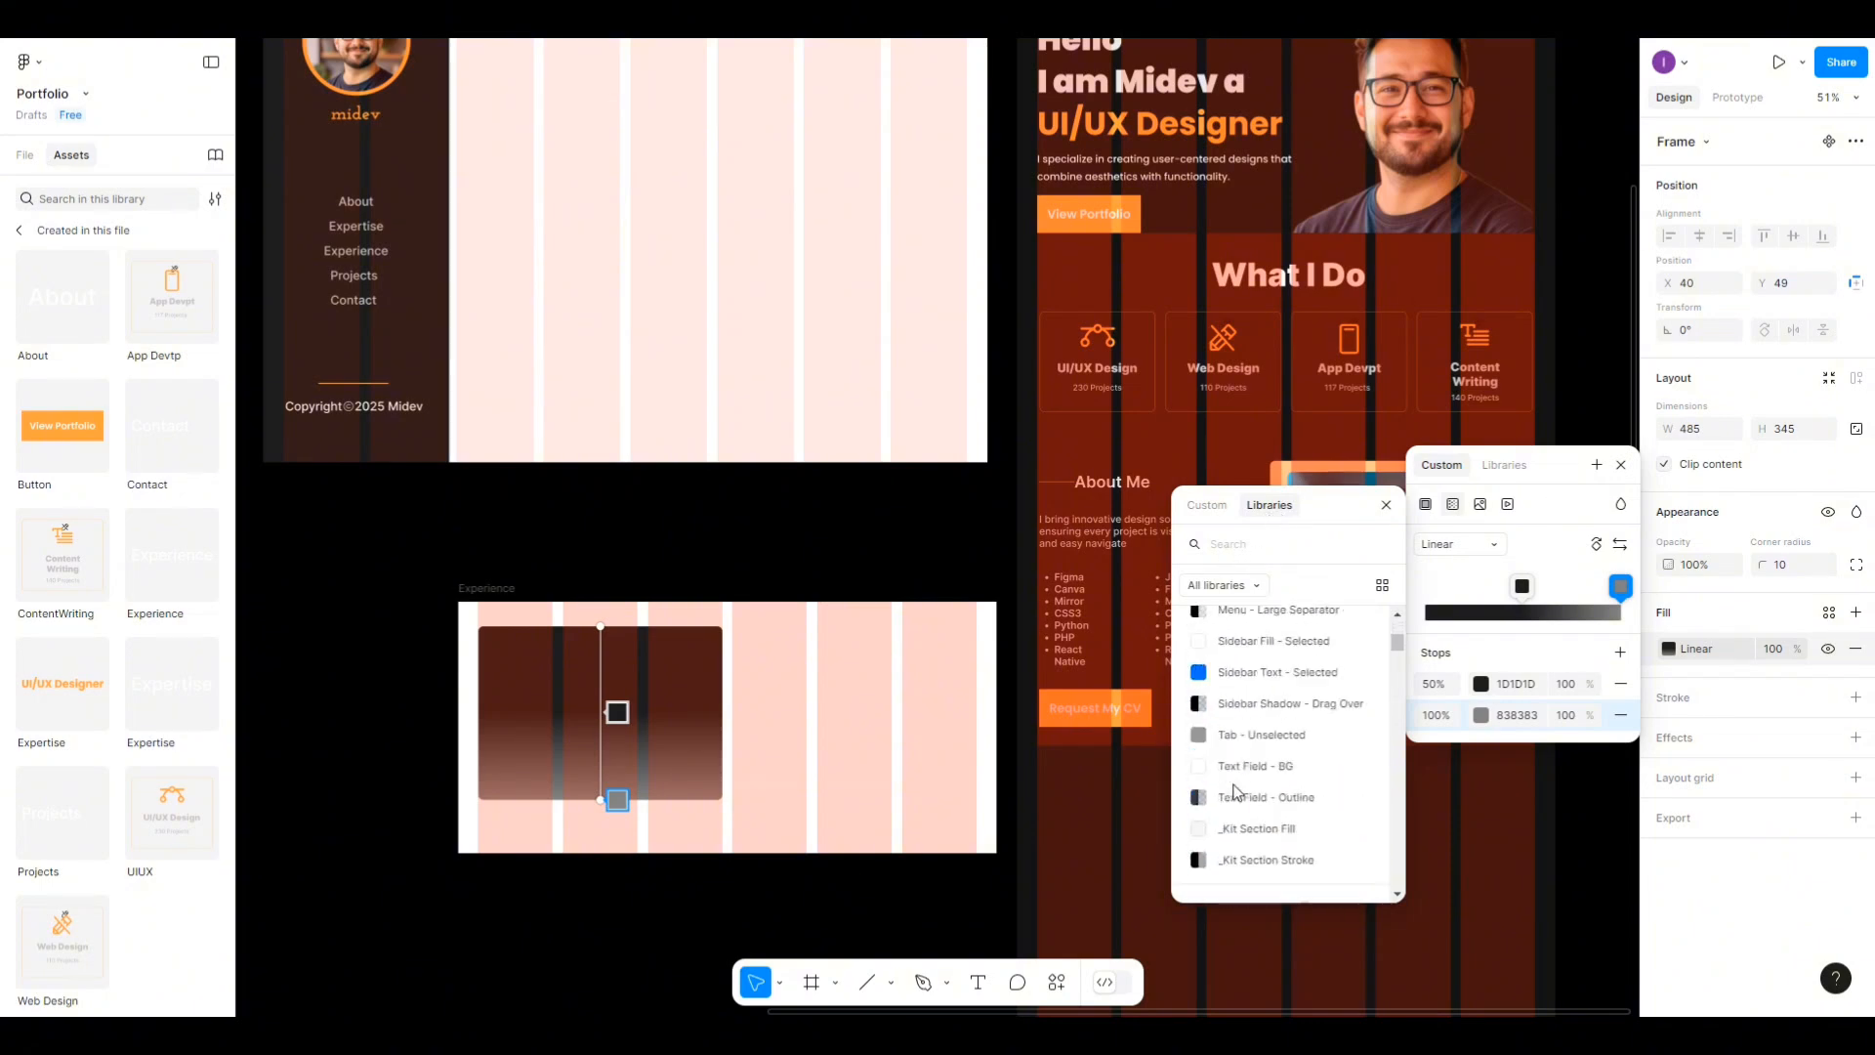
pyautogui.scroll(10, 1236, 790)
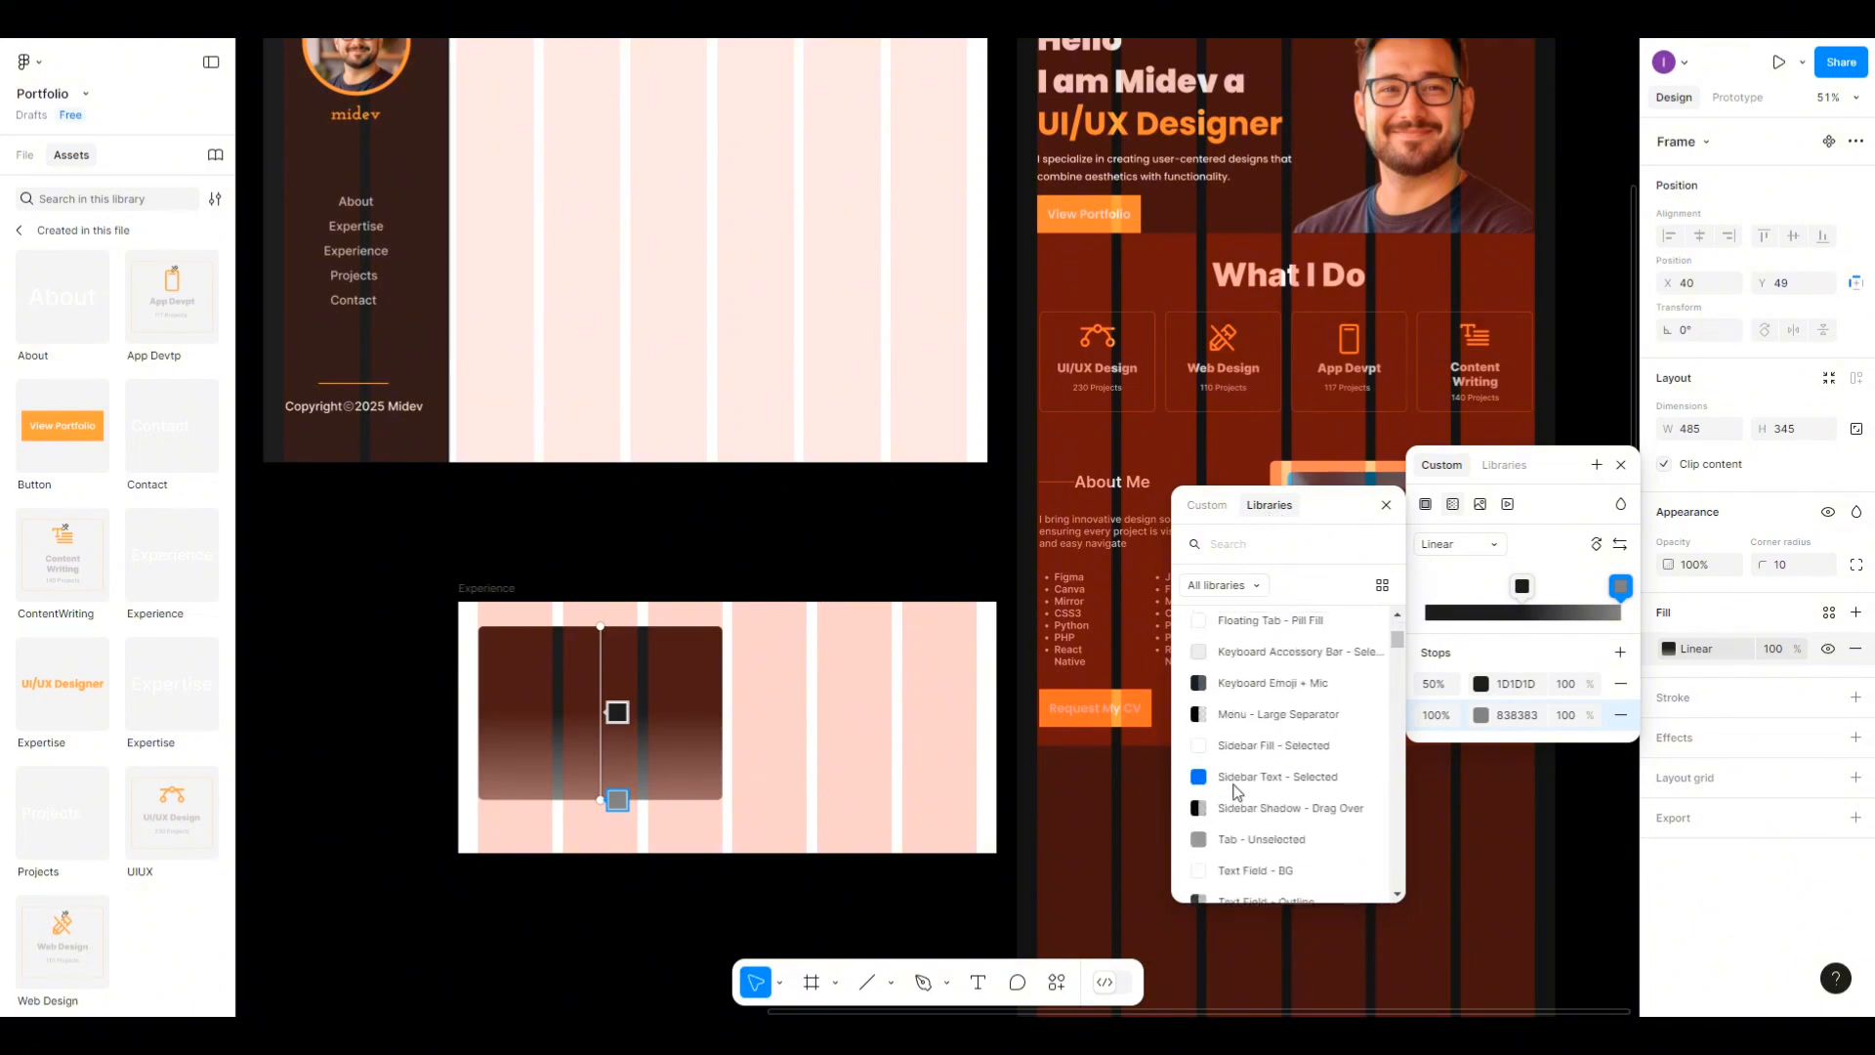
pyautogui.click(1235, 586)
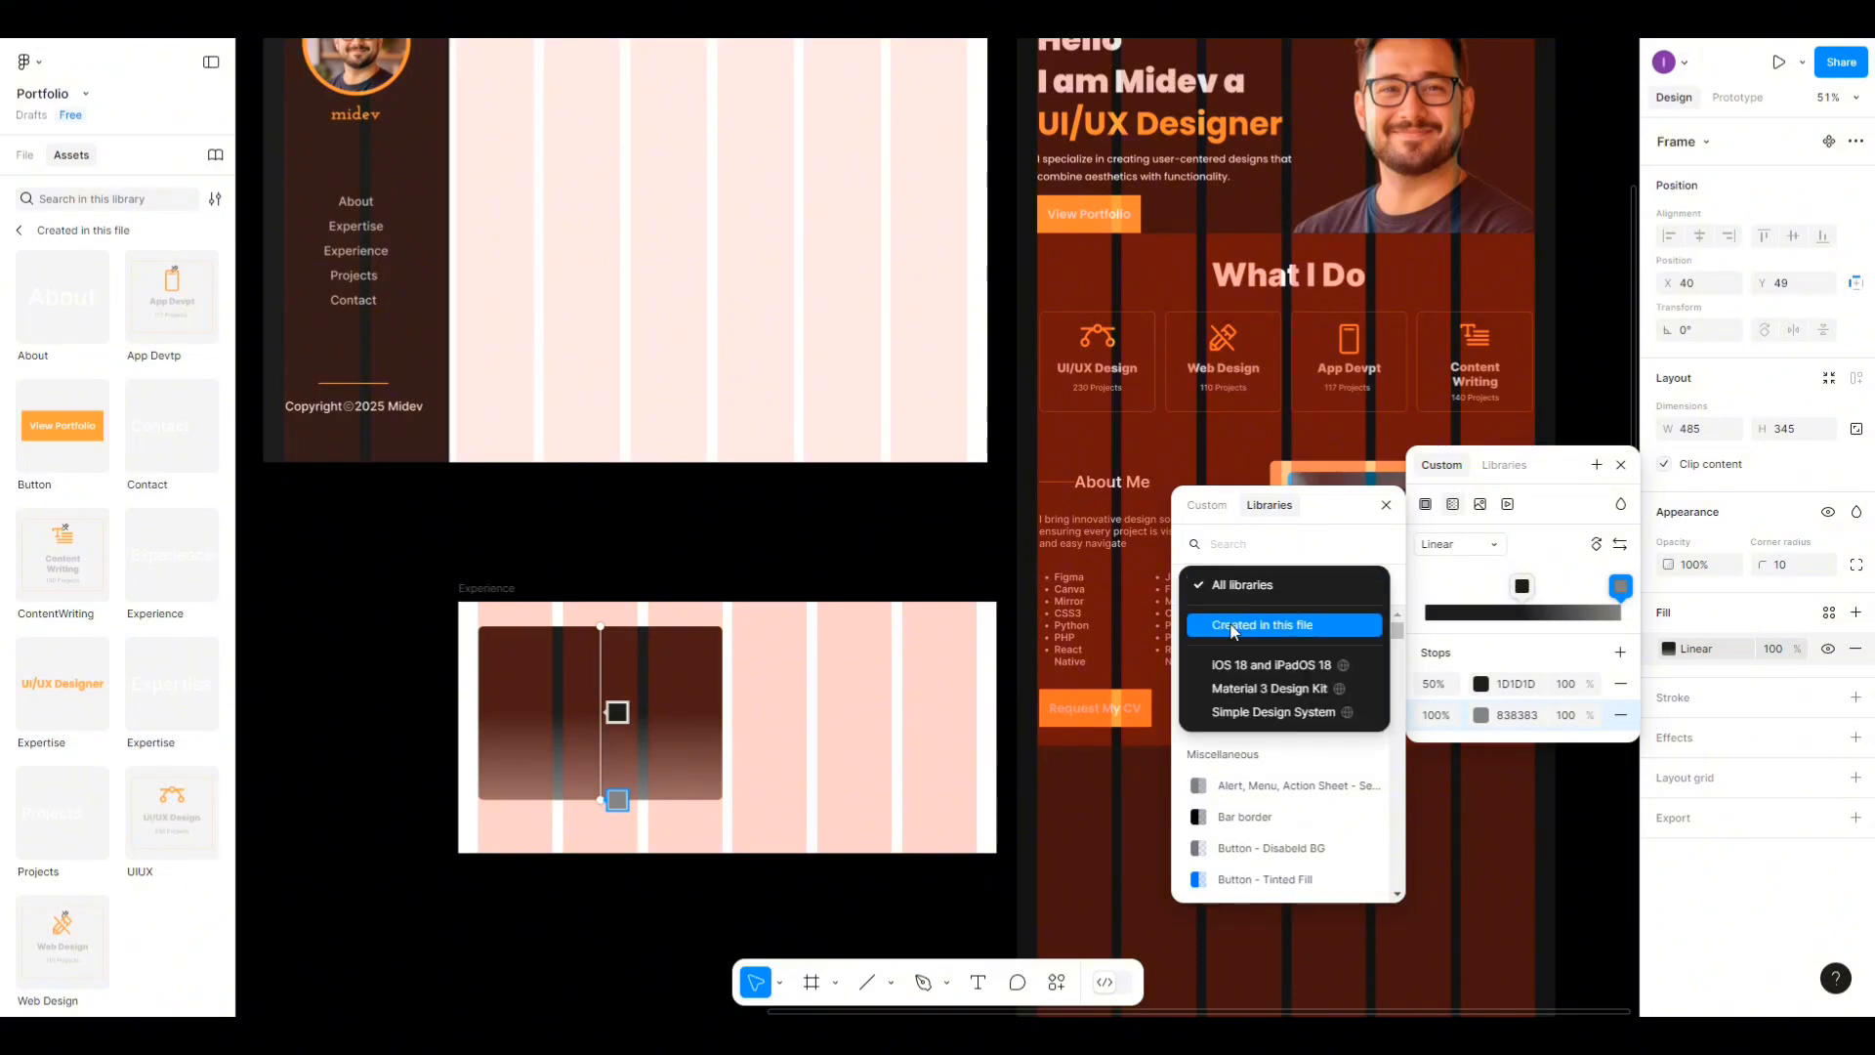
pyautogui.click(1232, 629)
pyautogui.click(1254, 591)
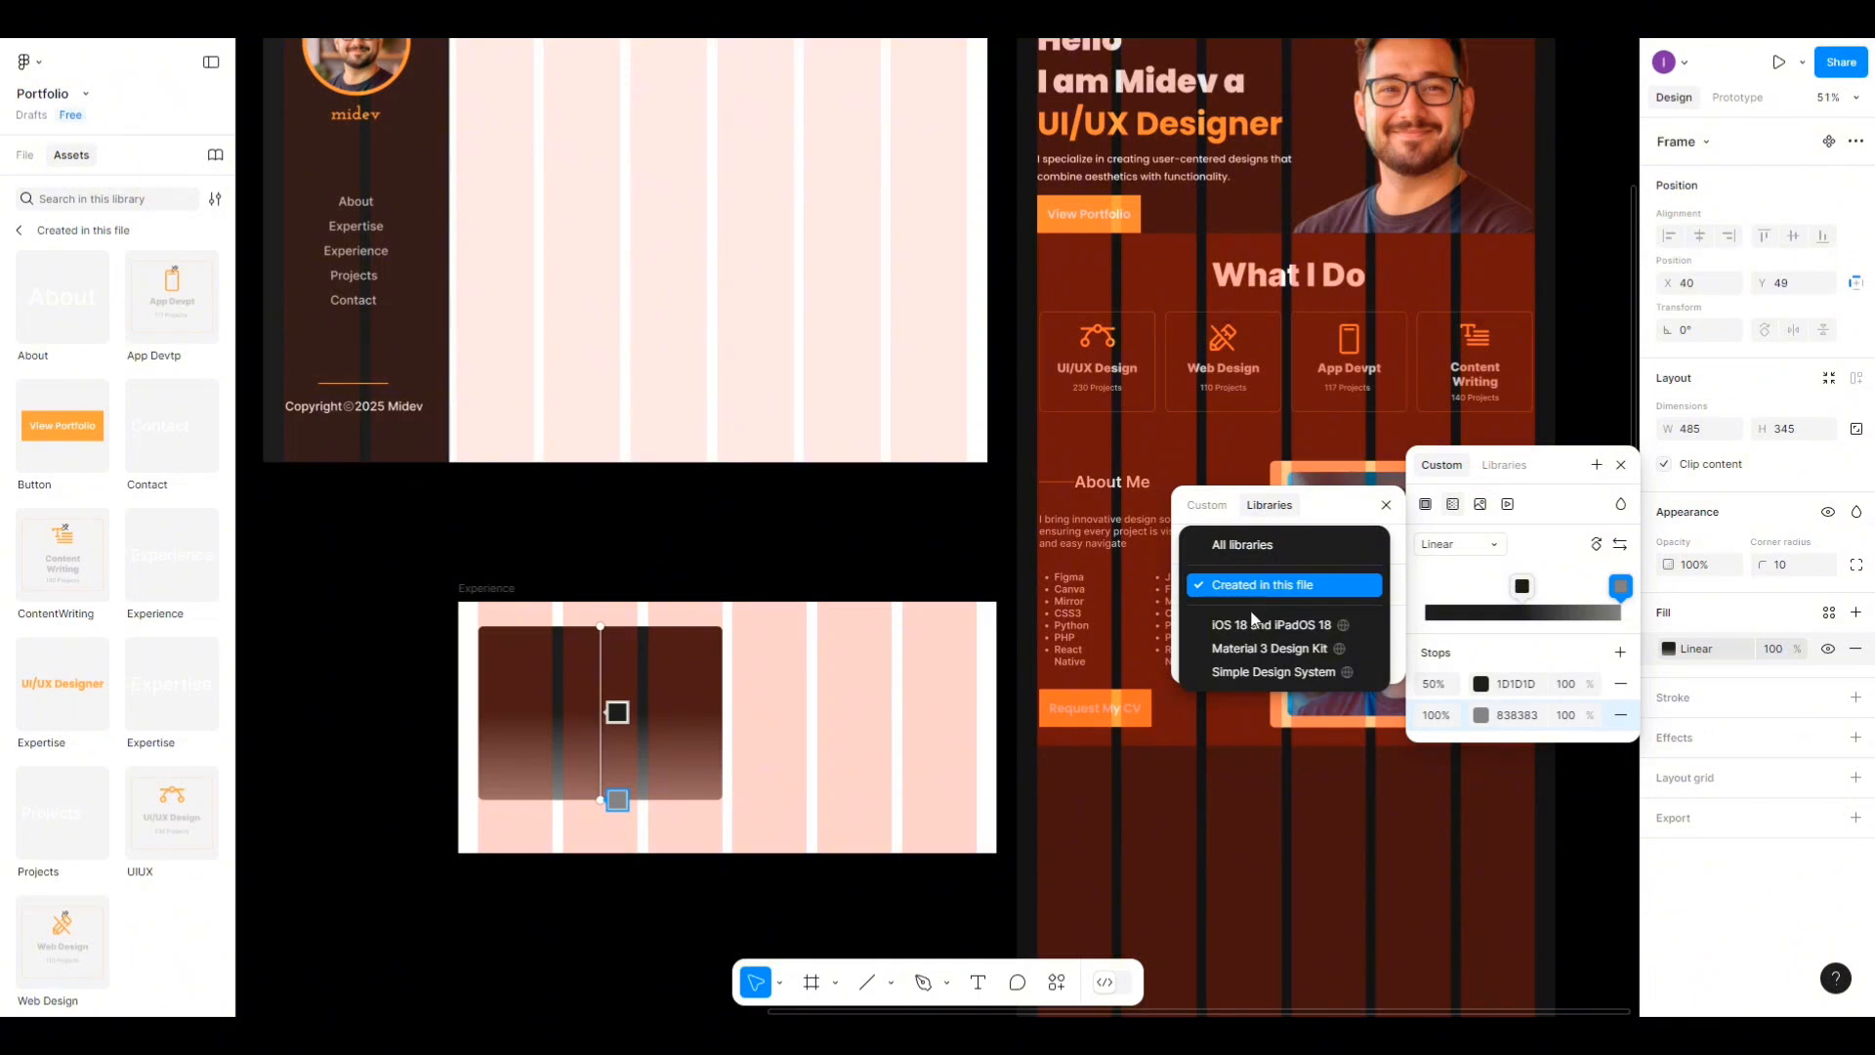
pyautogui.click(1237, 539)
pyautogui.click(1214, 508)
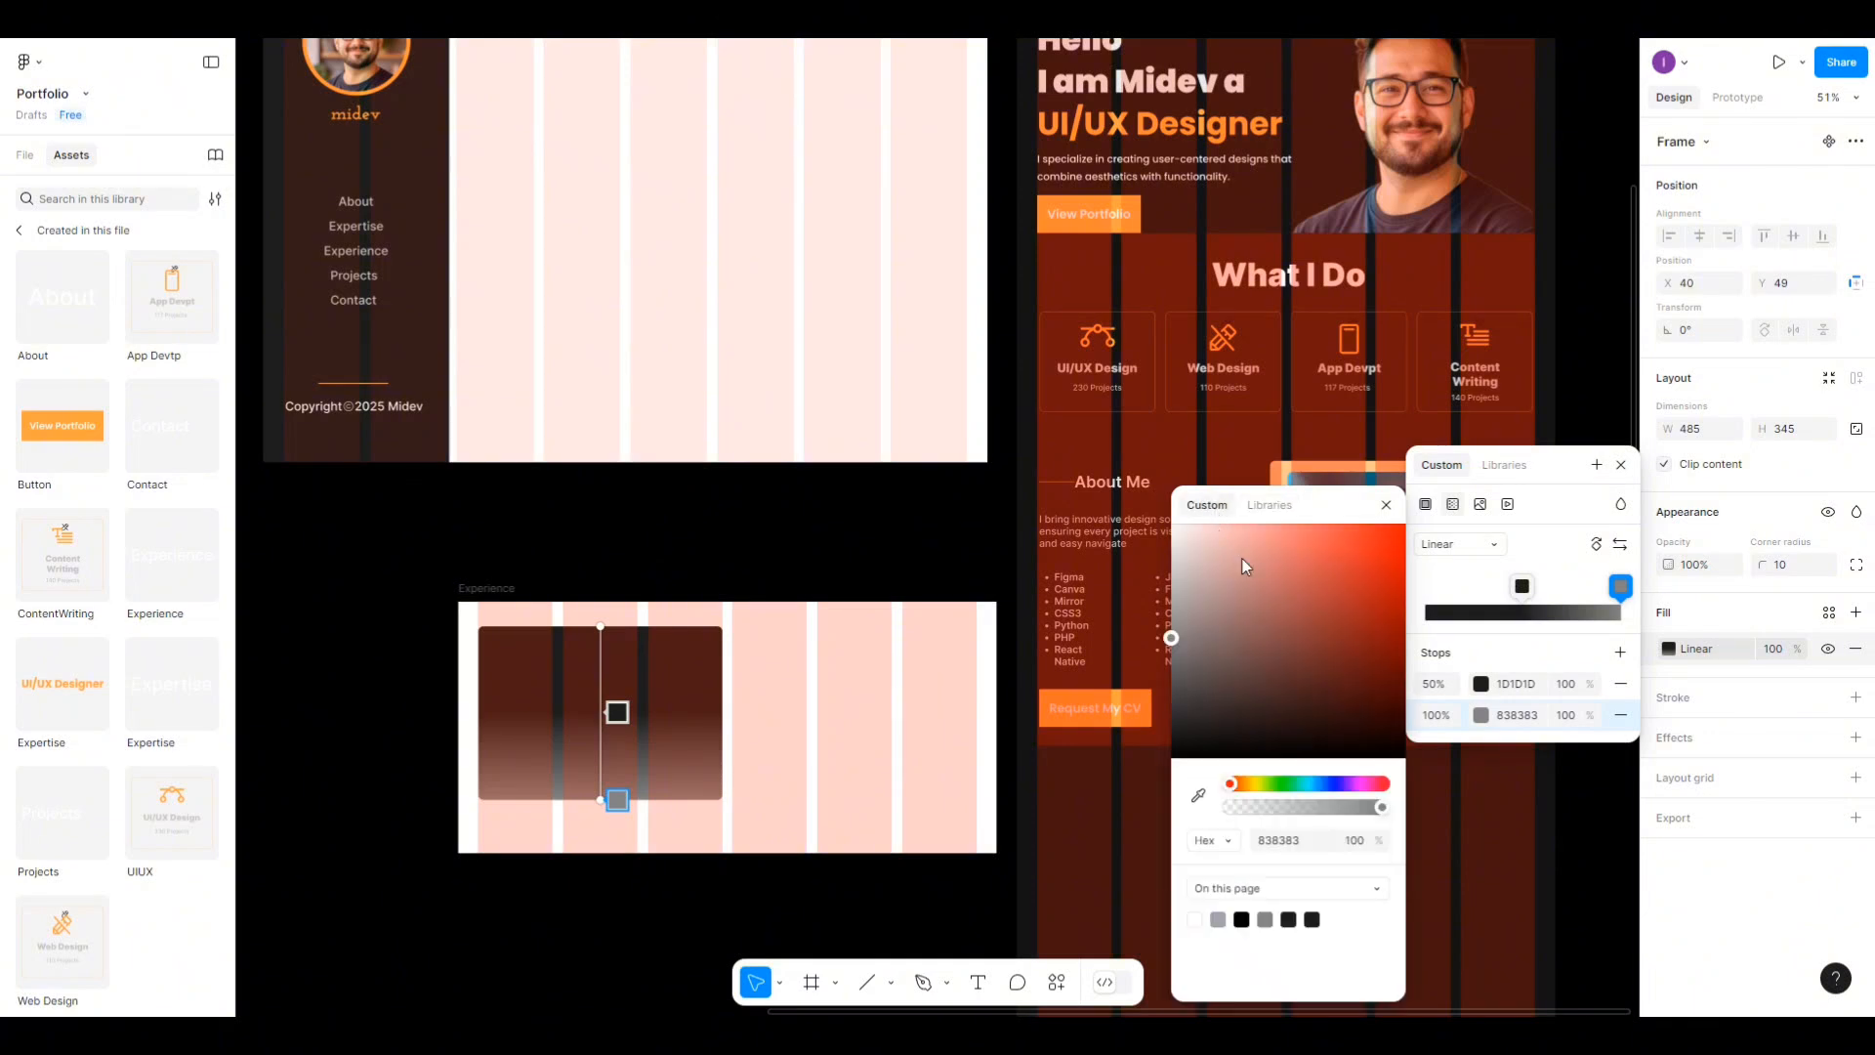
pyautogui.click(1386, 505)
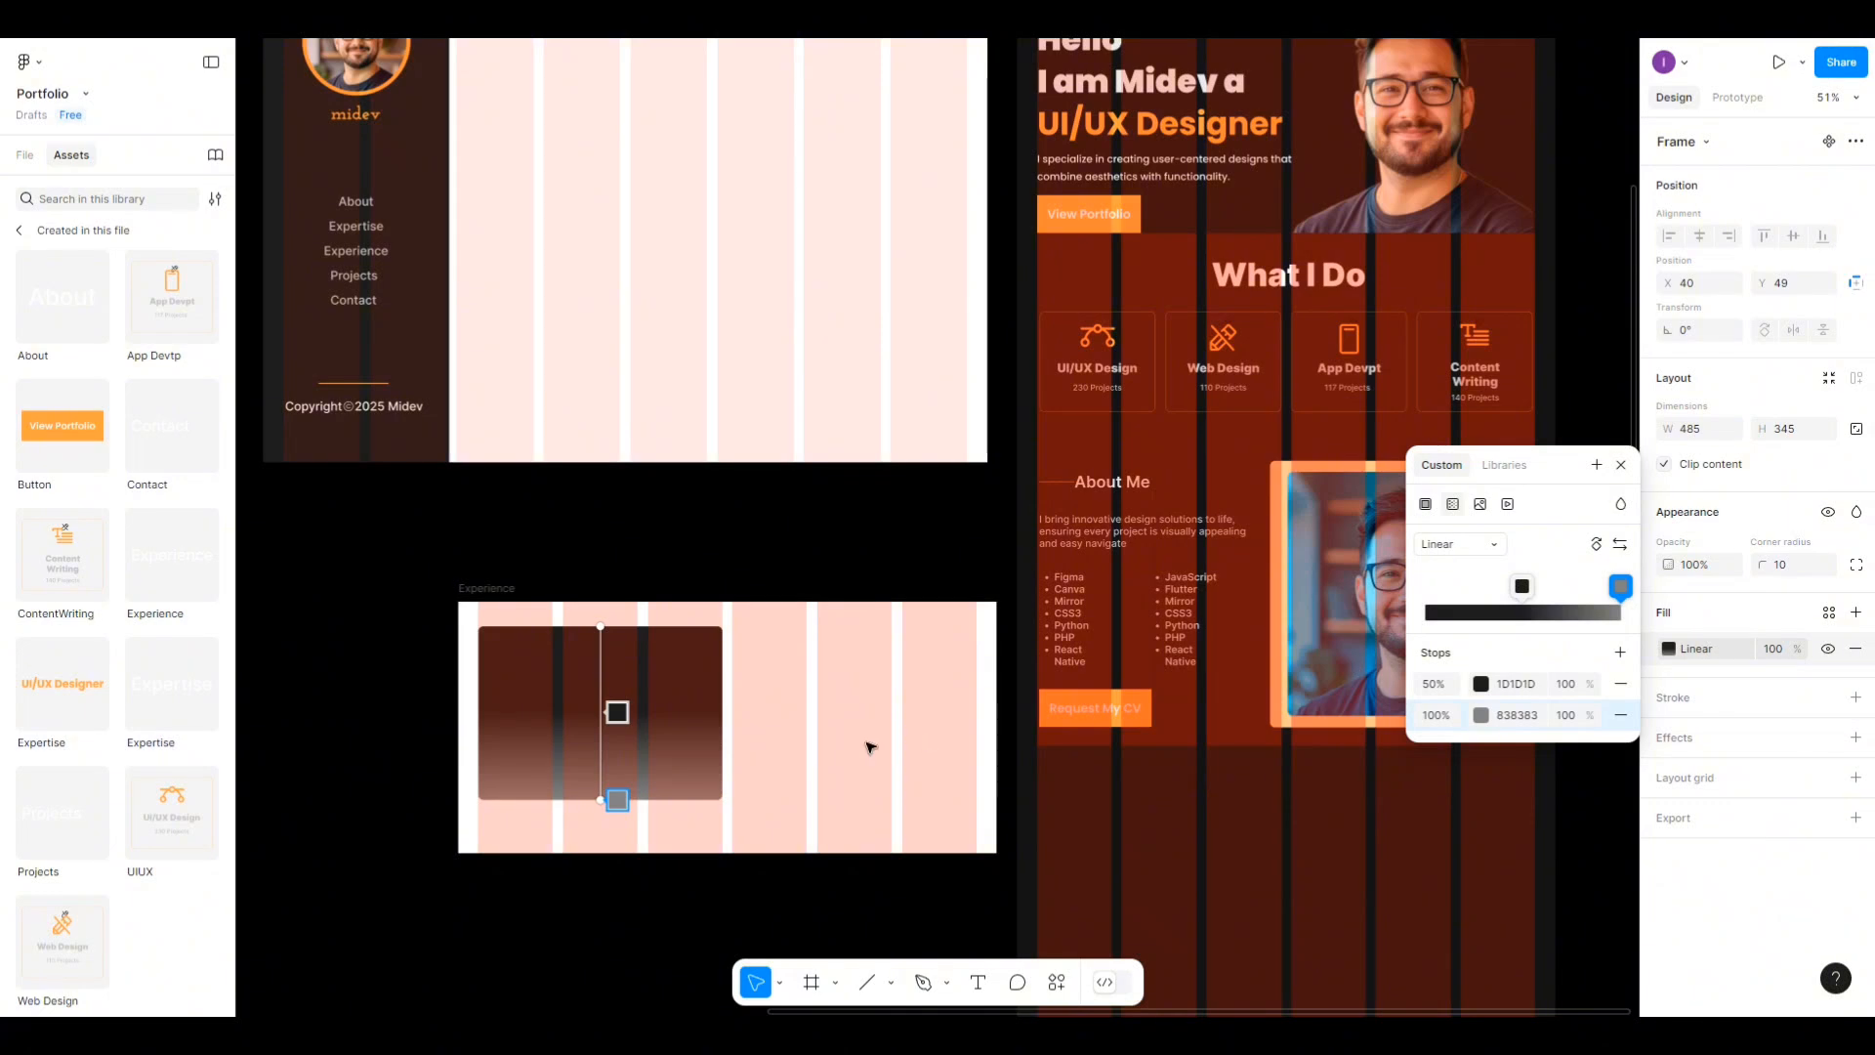
pyautogui.click(678, 699)
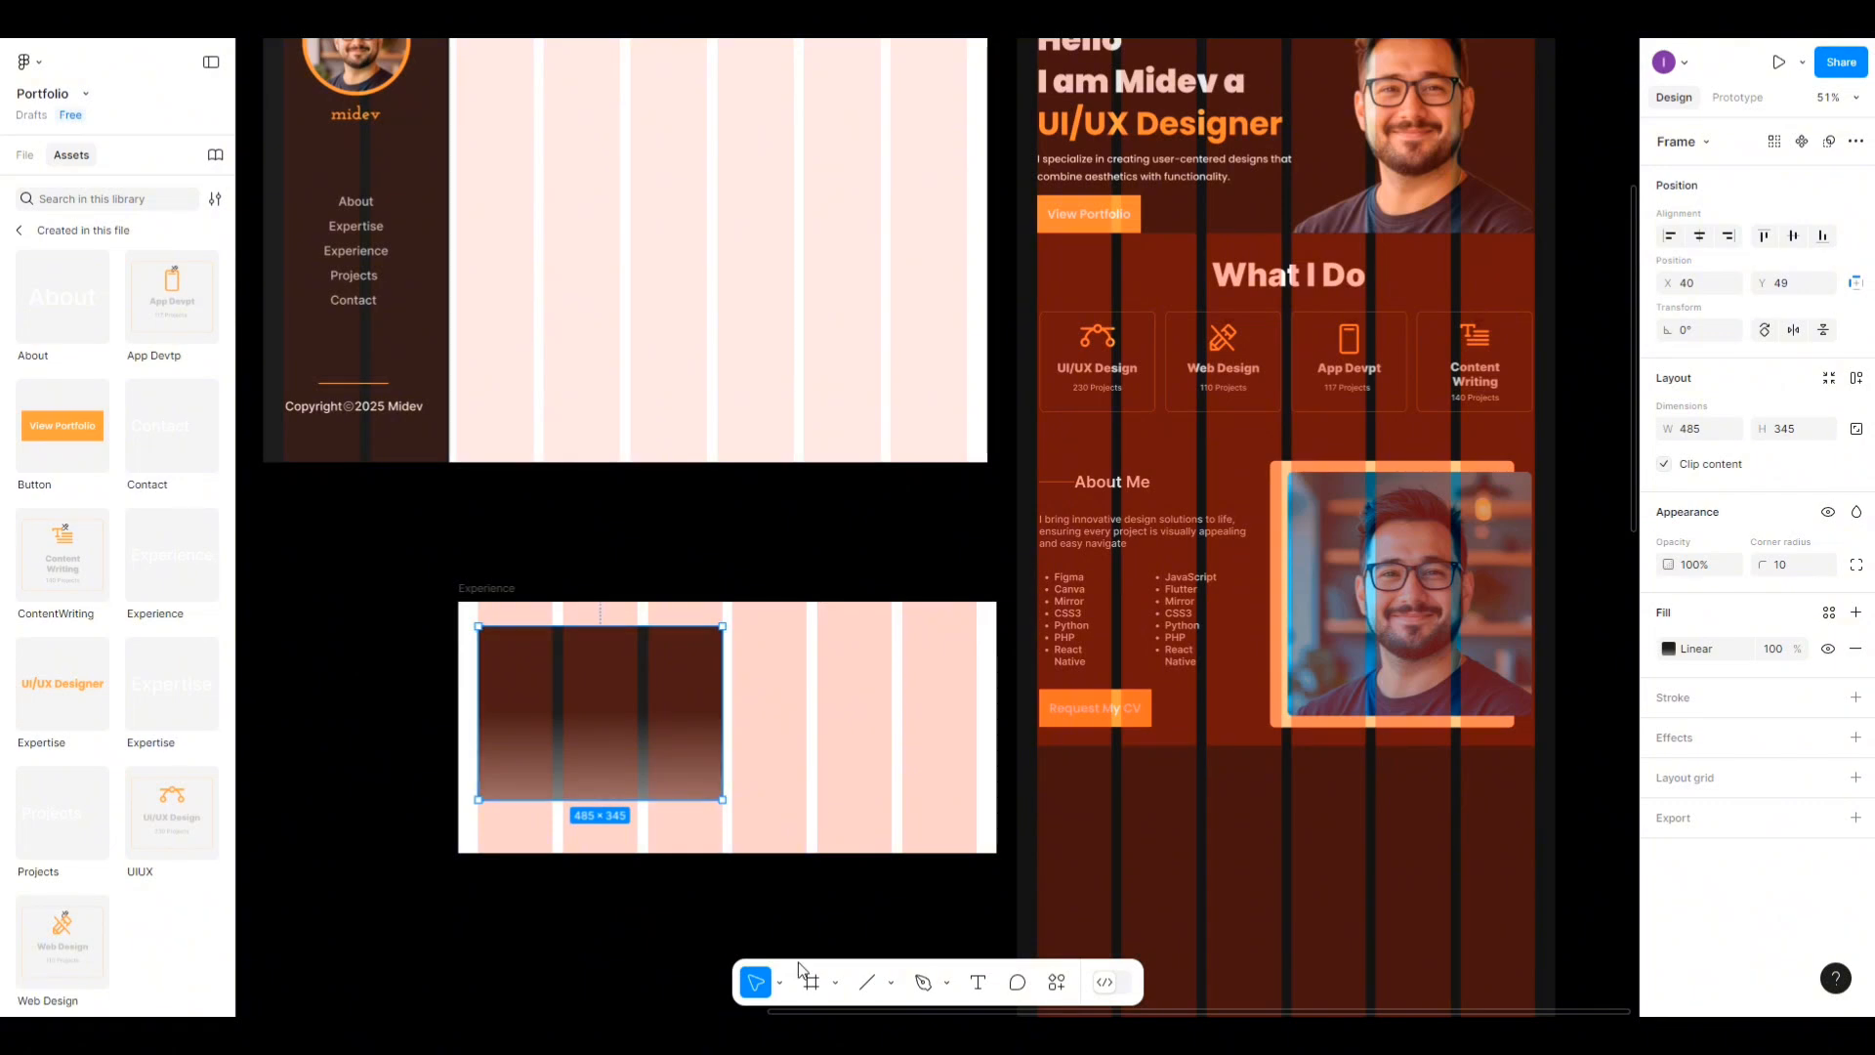
# Add a text layer reading "10" over the empty columns beside the card in the Experience frame.
pyautogui.click(1252, 282)
pyautogui.click(1252, 282)
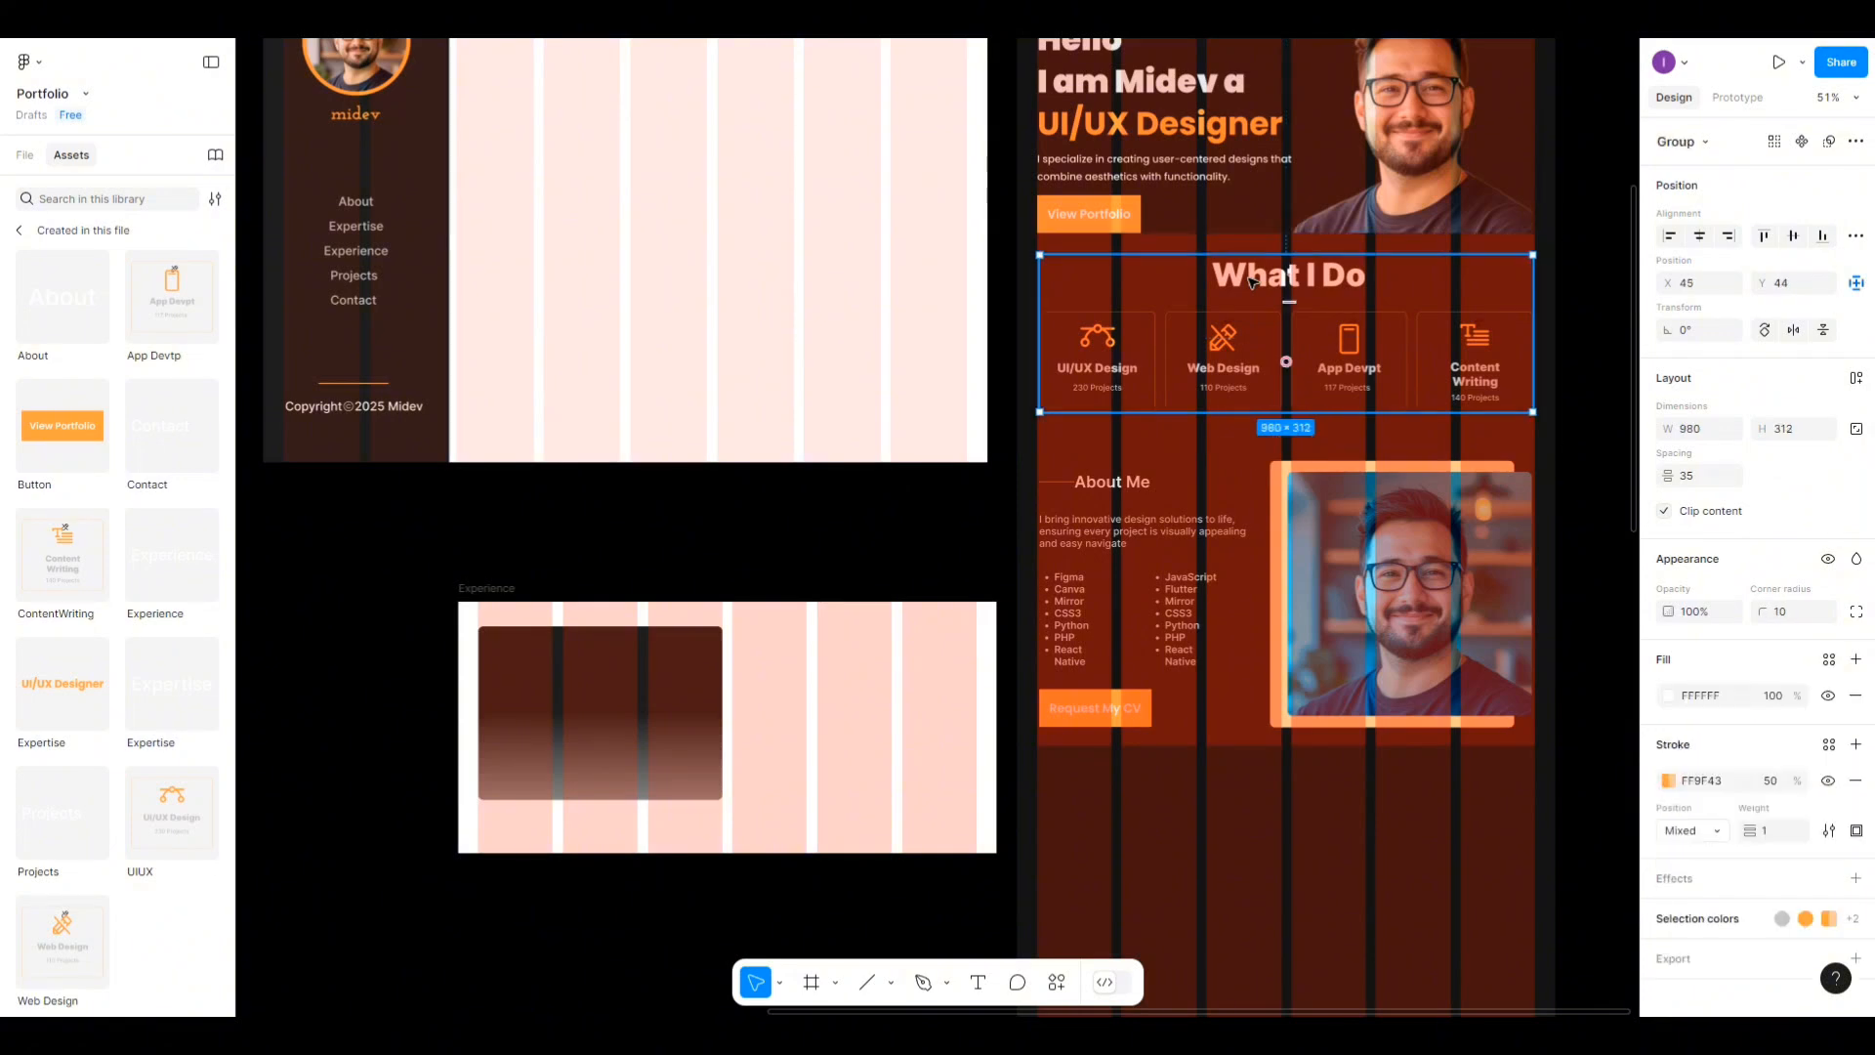
pyautogui.click(977, 981)
pyautogui.click(848, 728)
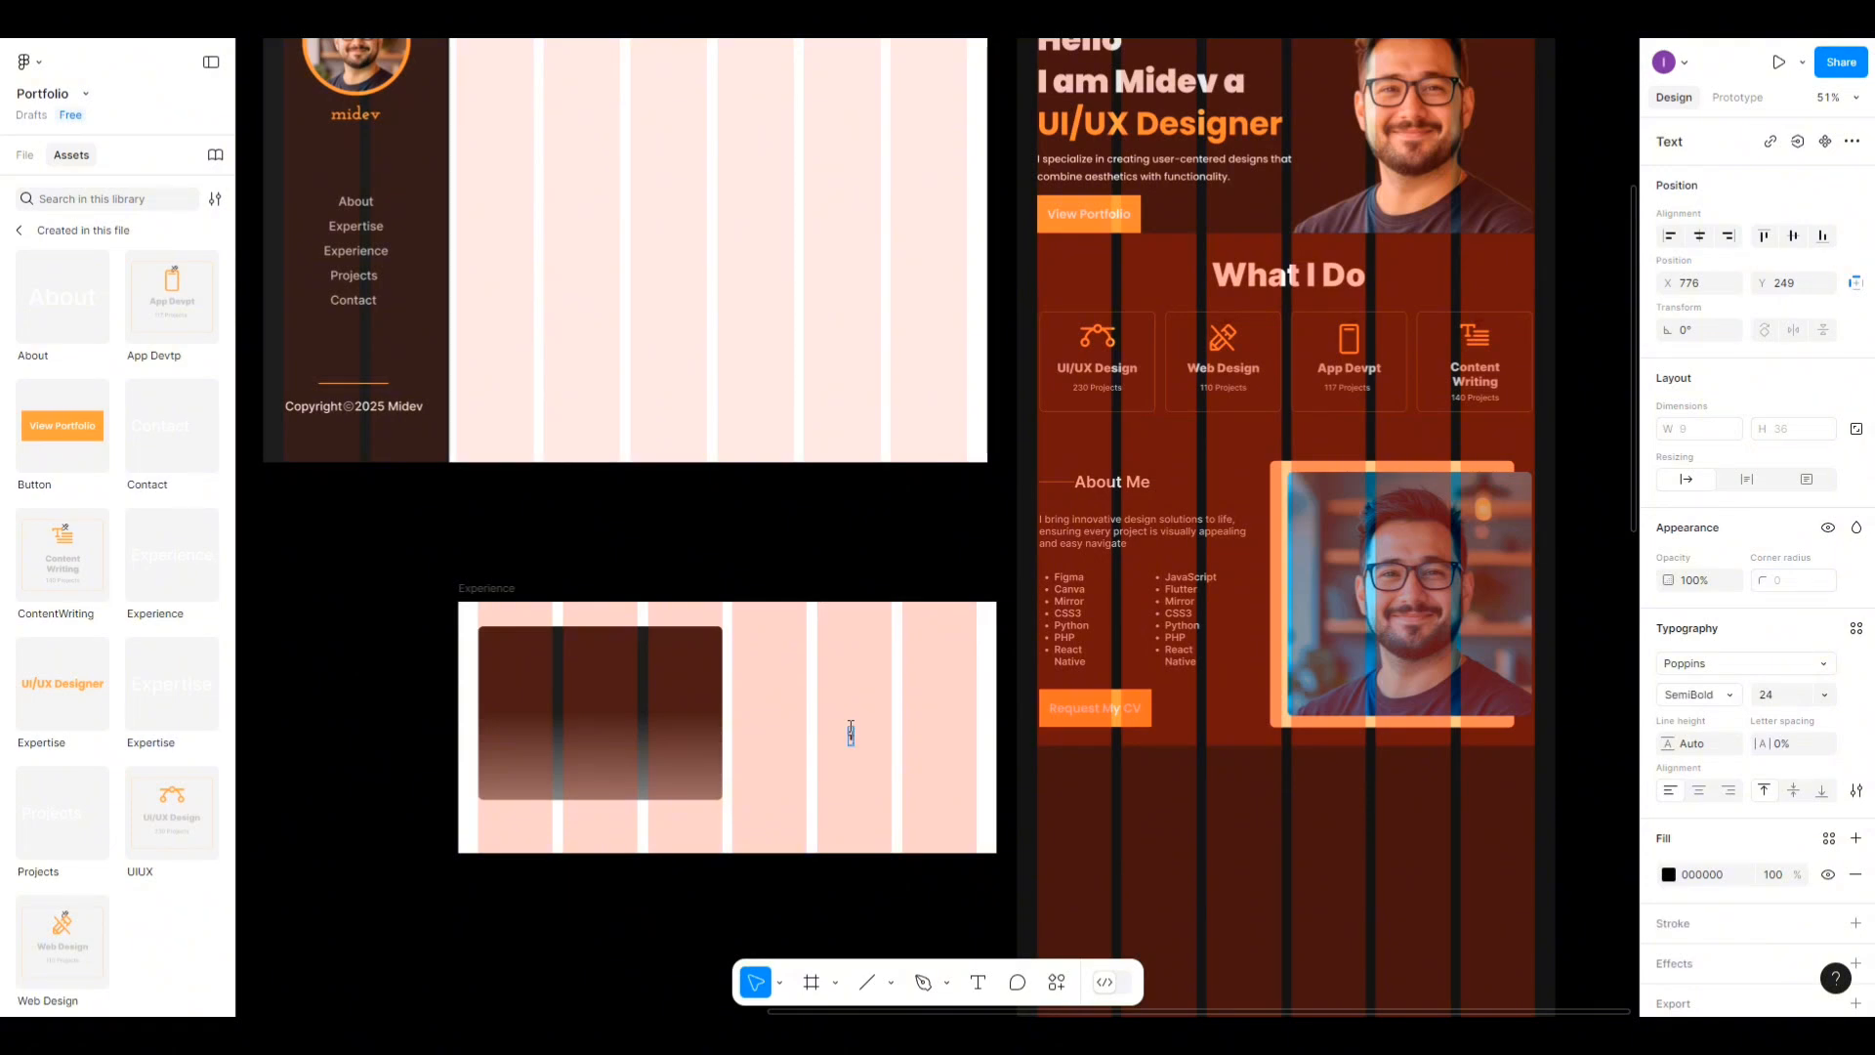
pyautogui.press('Escape')
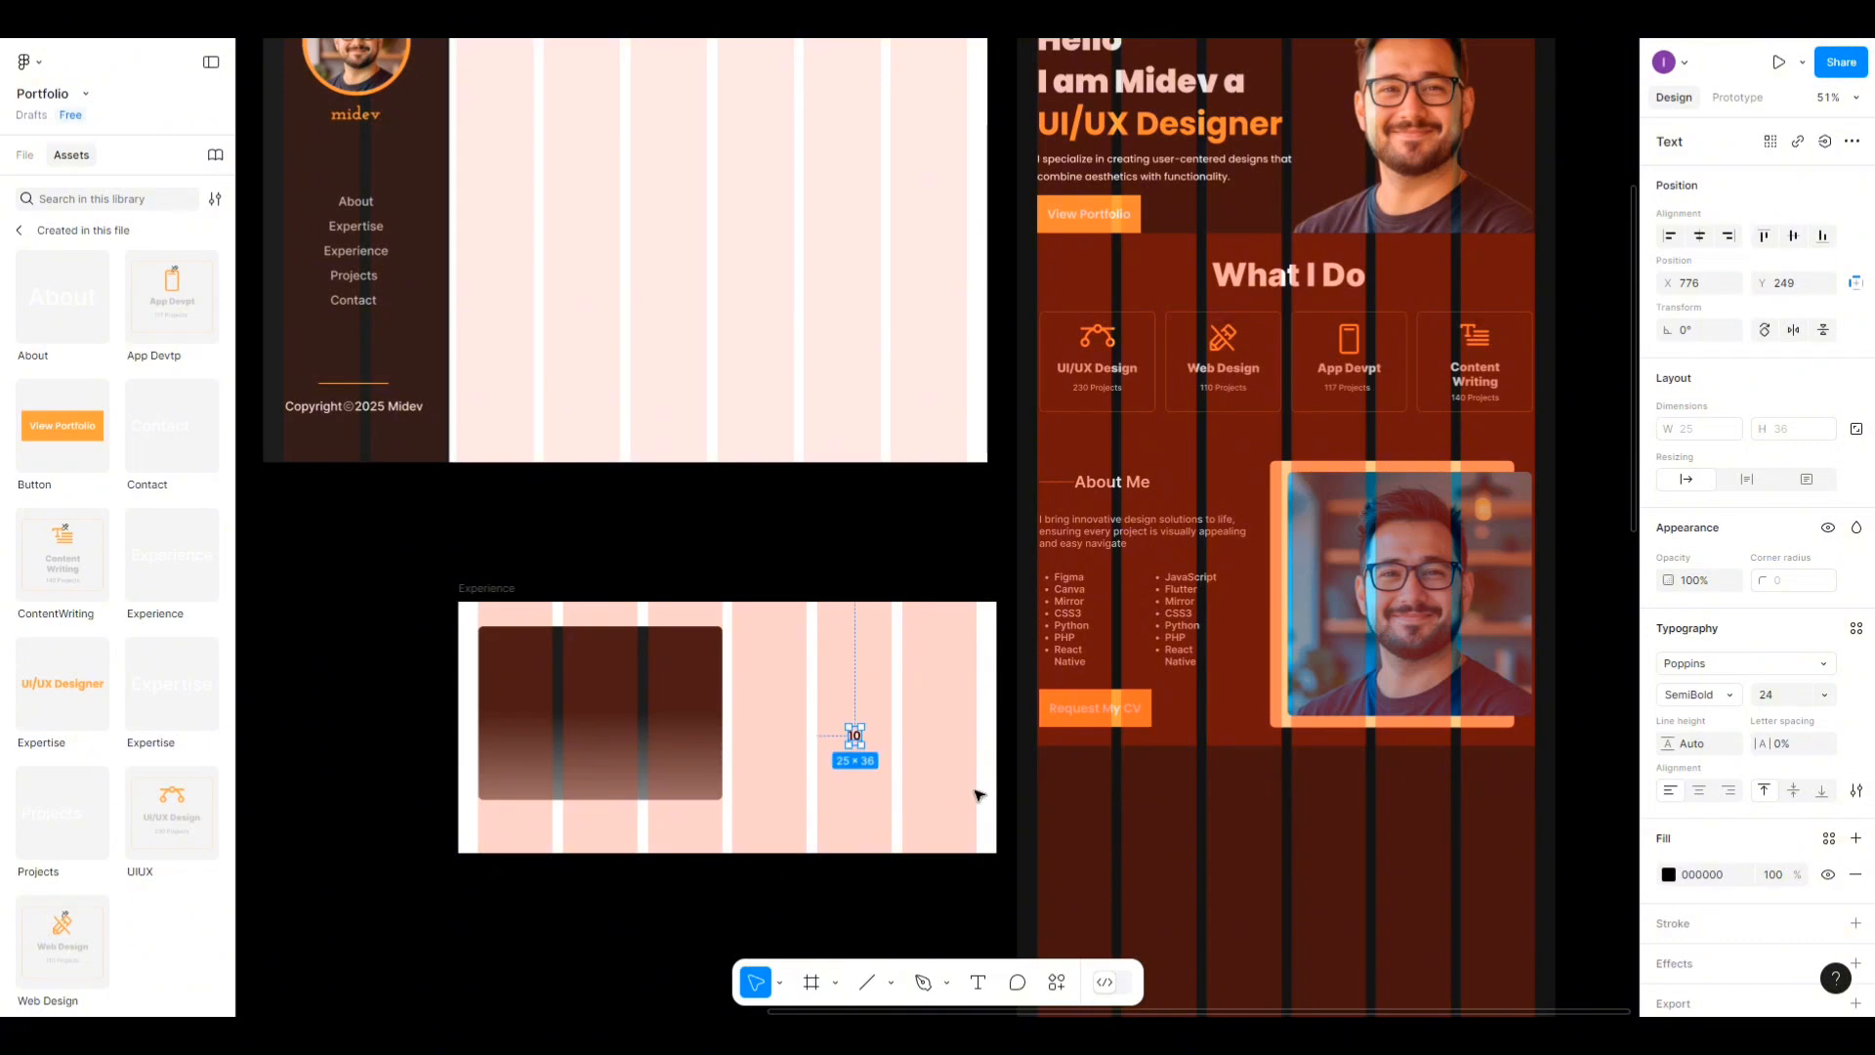
# Set the "10" text's font size to 128 and its Poppins weight to Black.
pyautogui.click(1825, 694)
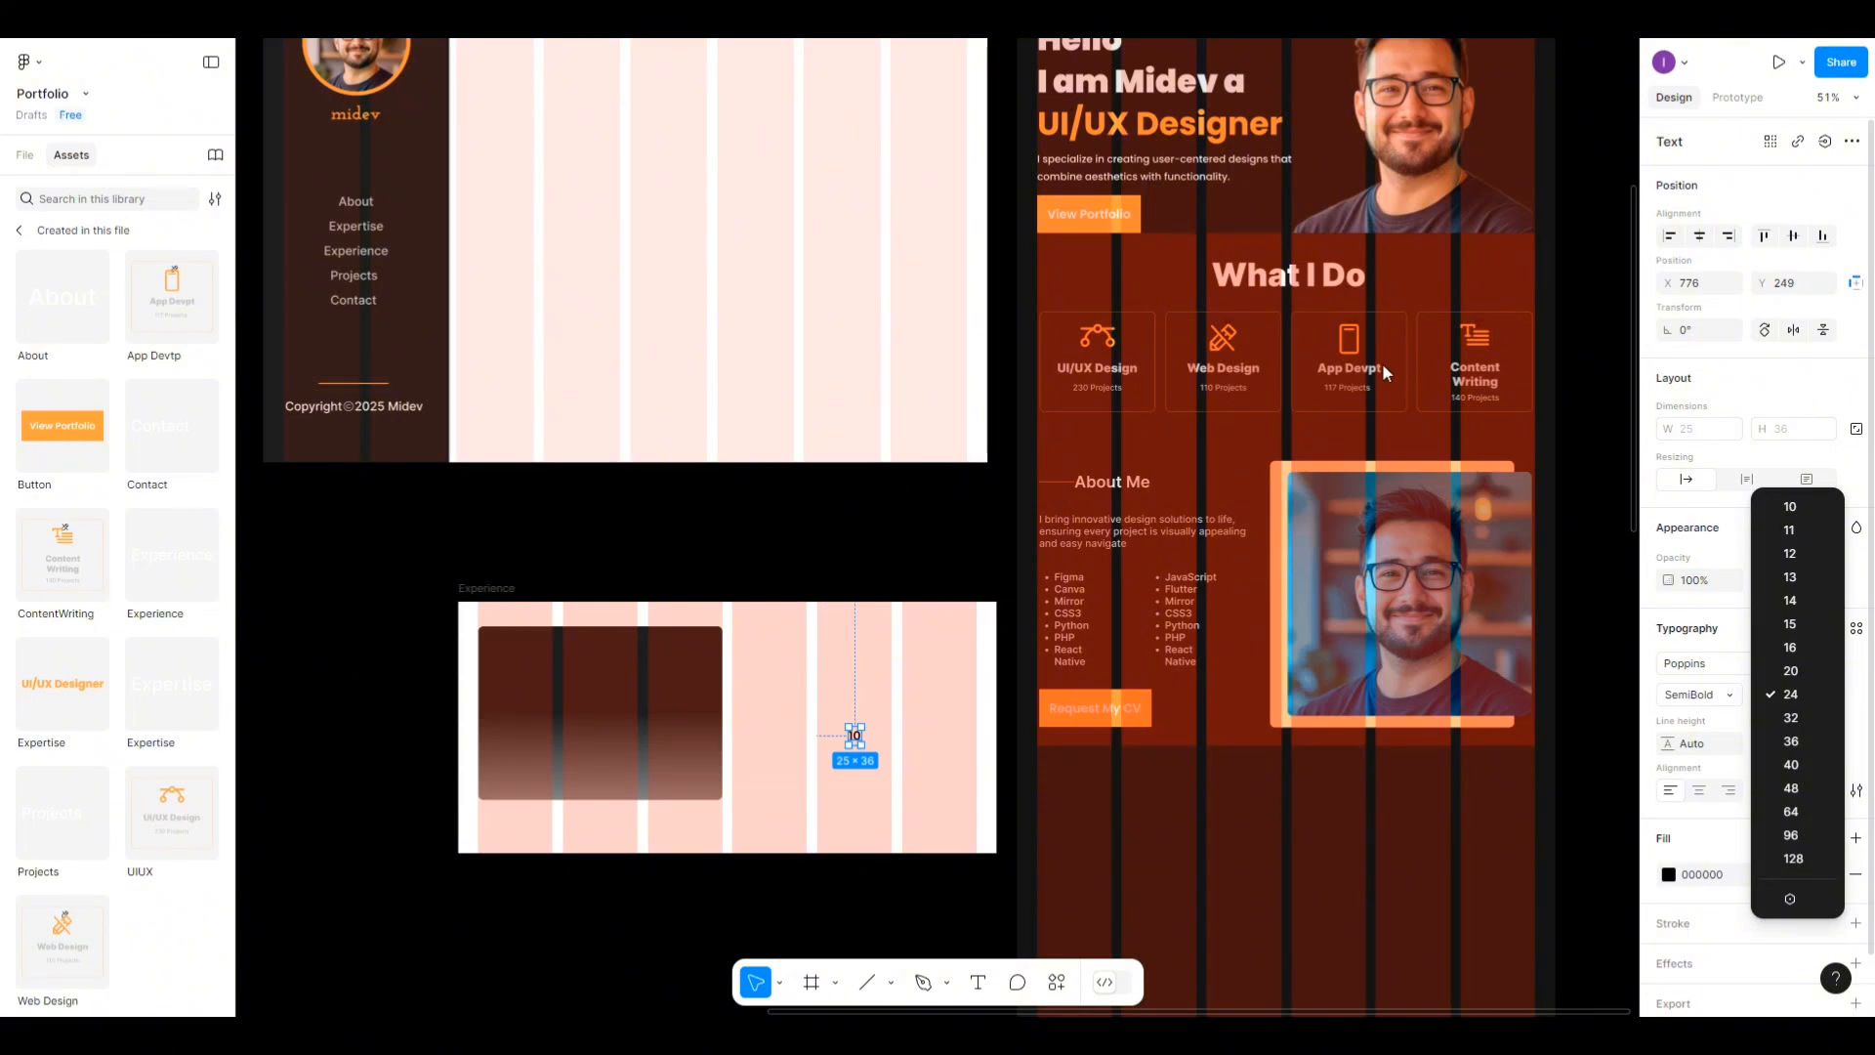
pyautogui.click(1794, 859)
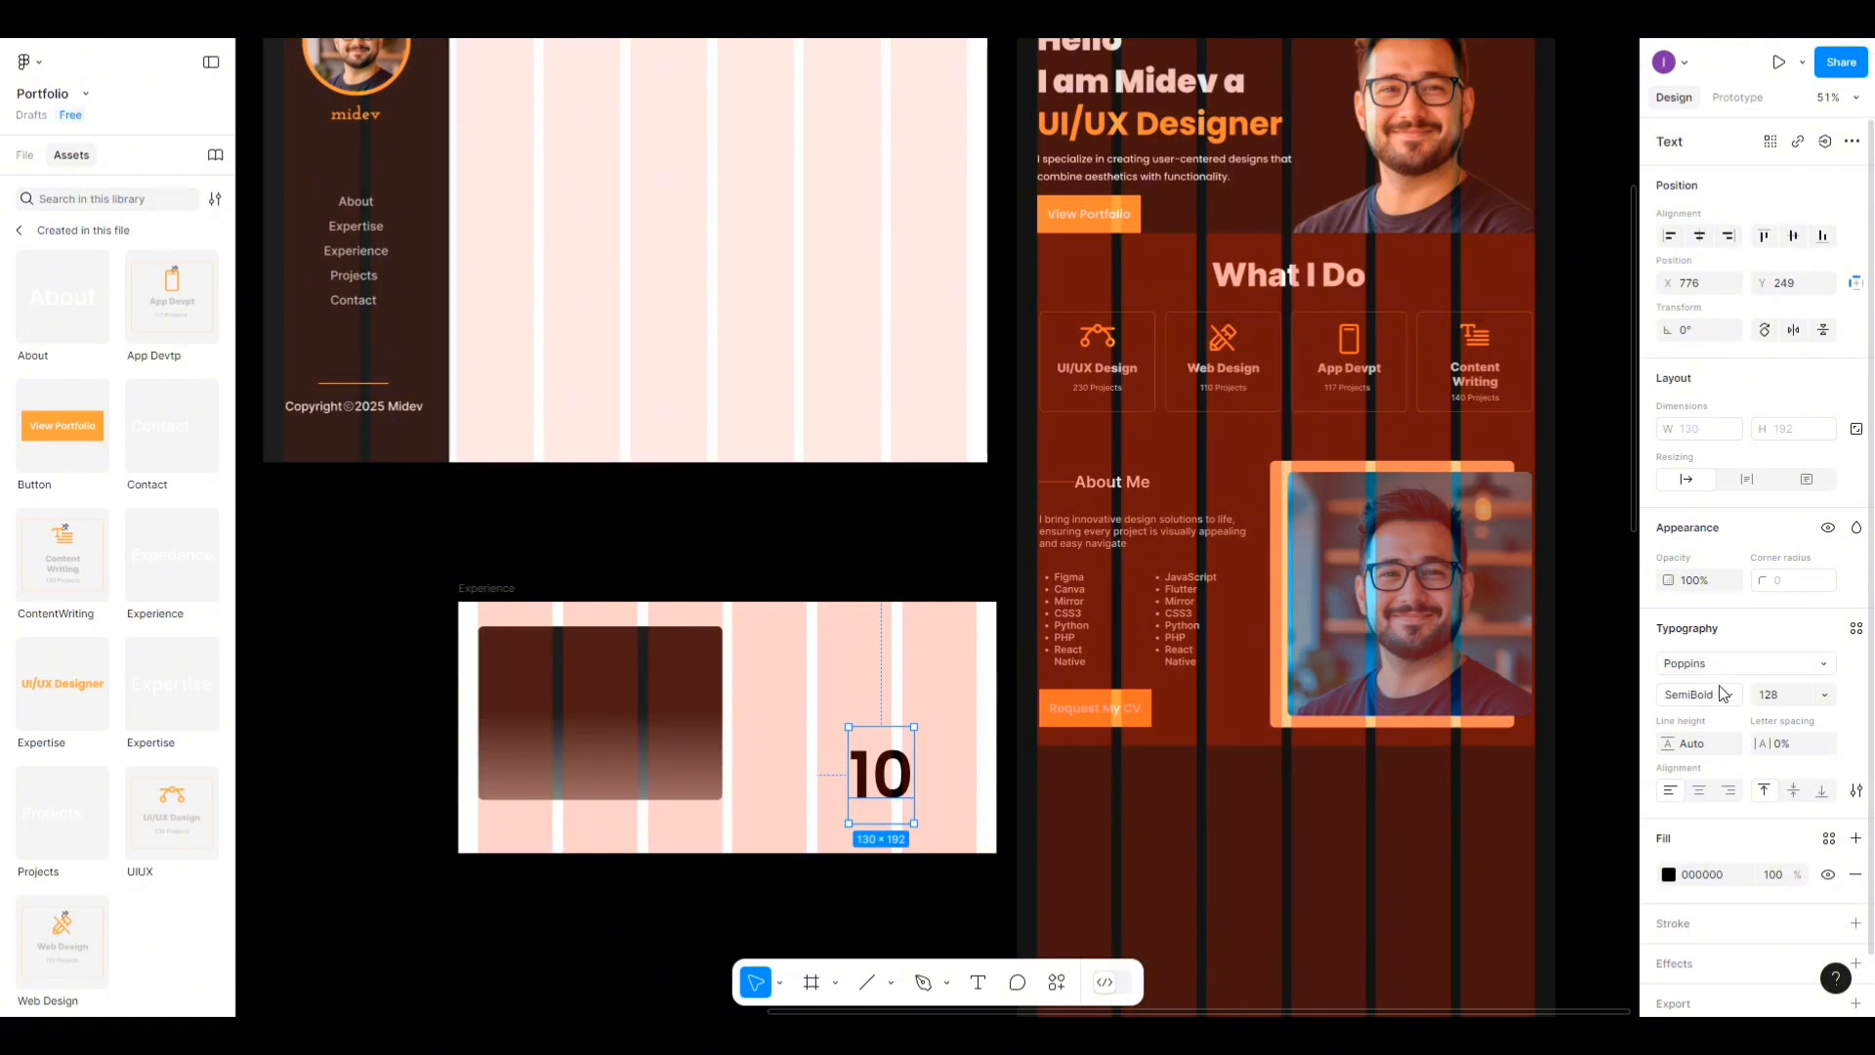
pyautogui.click(1724, 694)
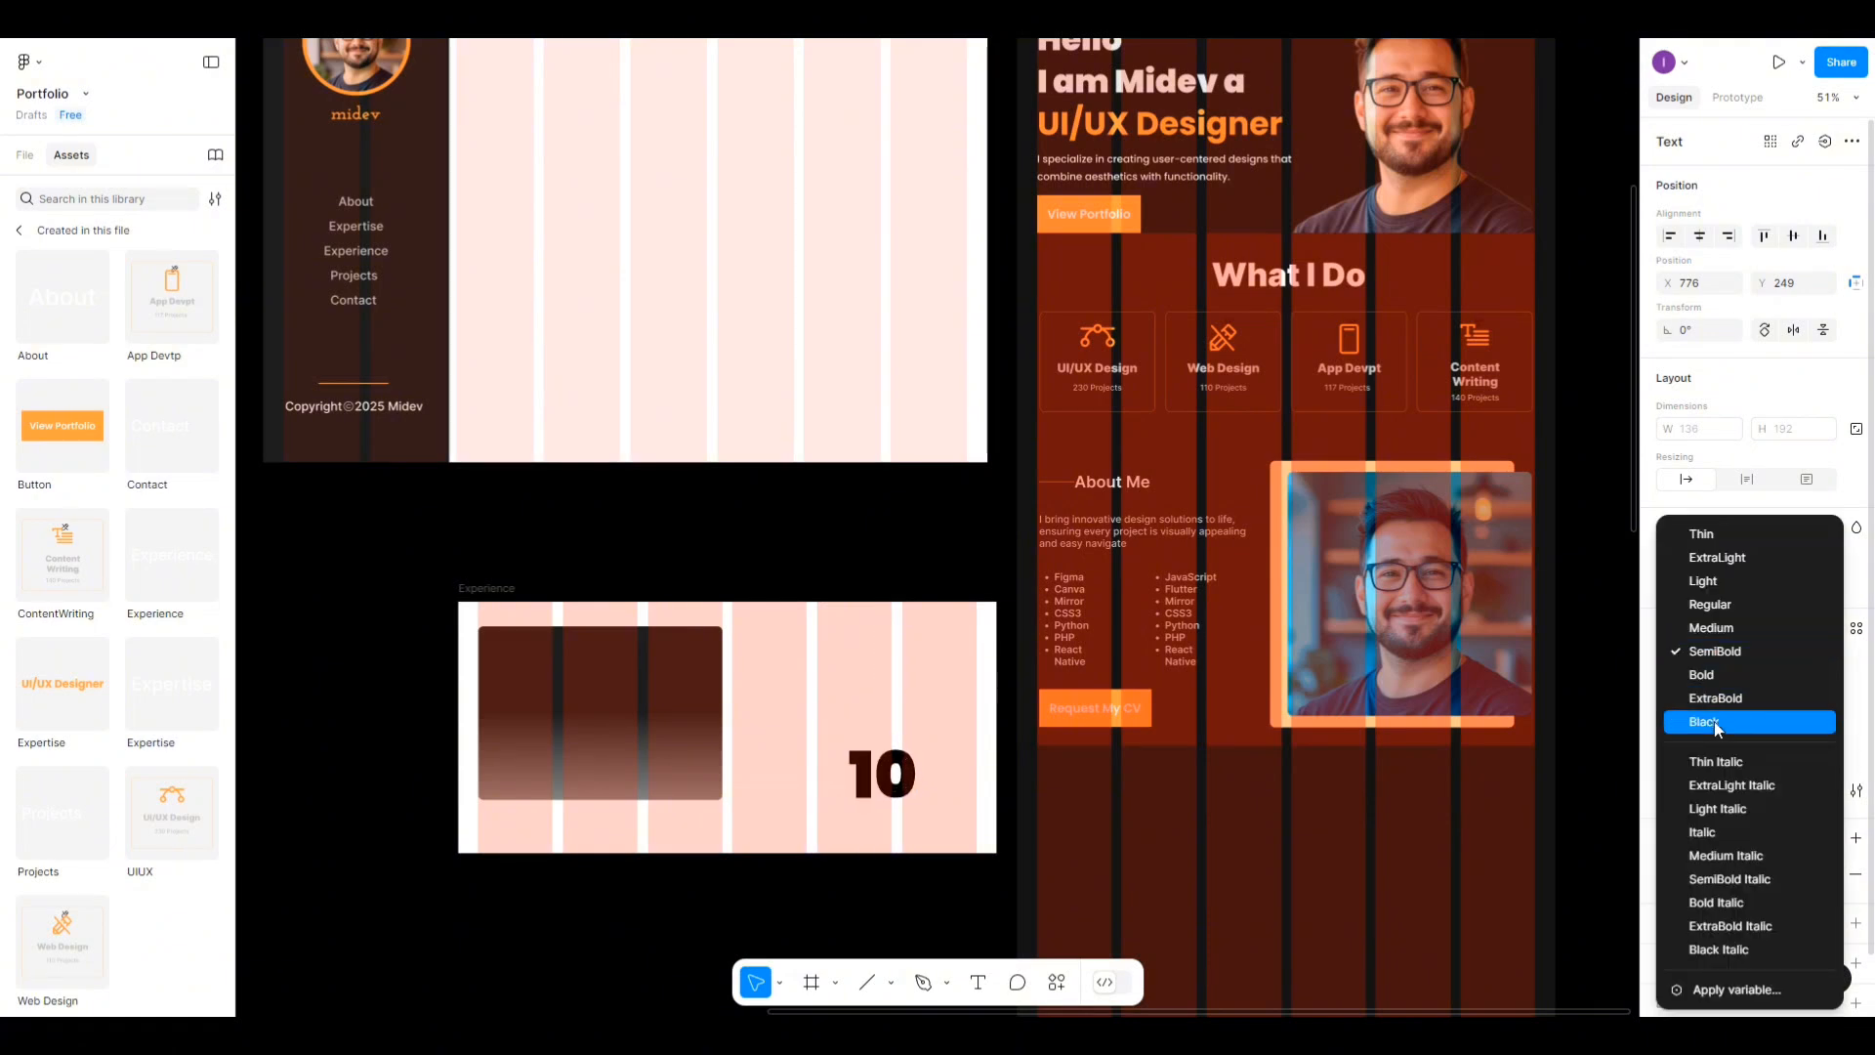
pyautogui.click(1706, 722)
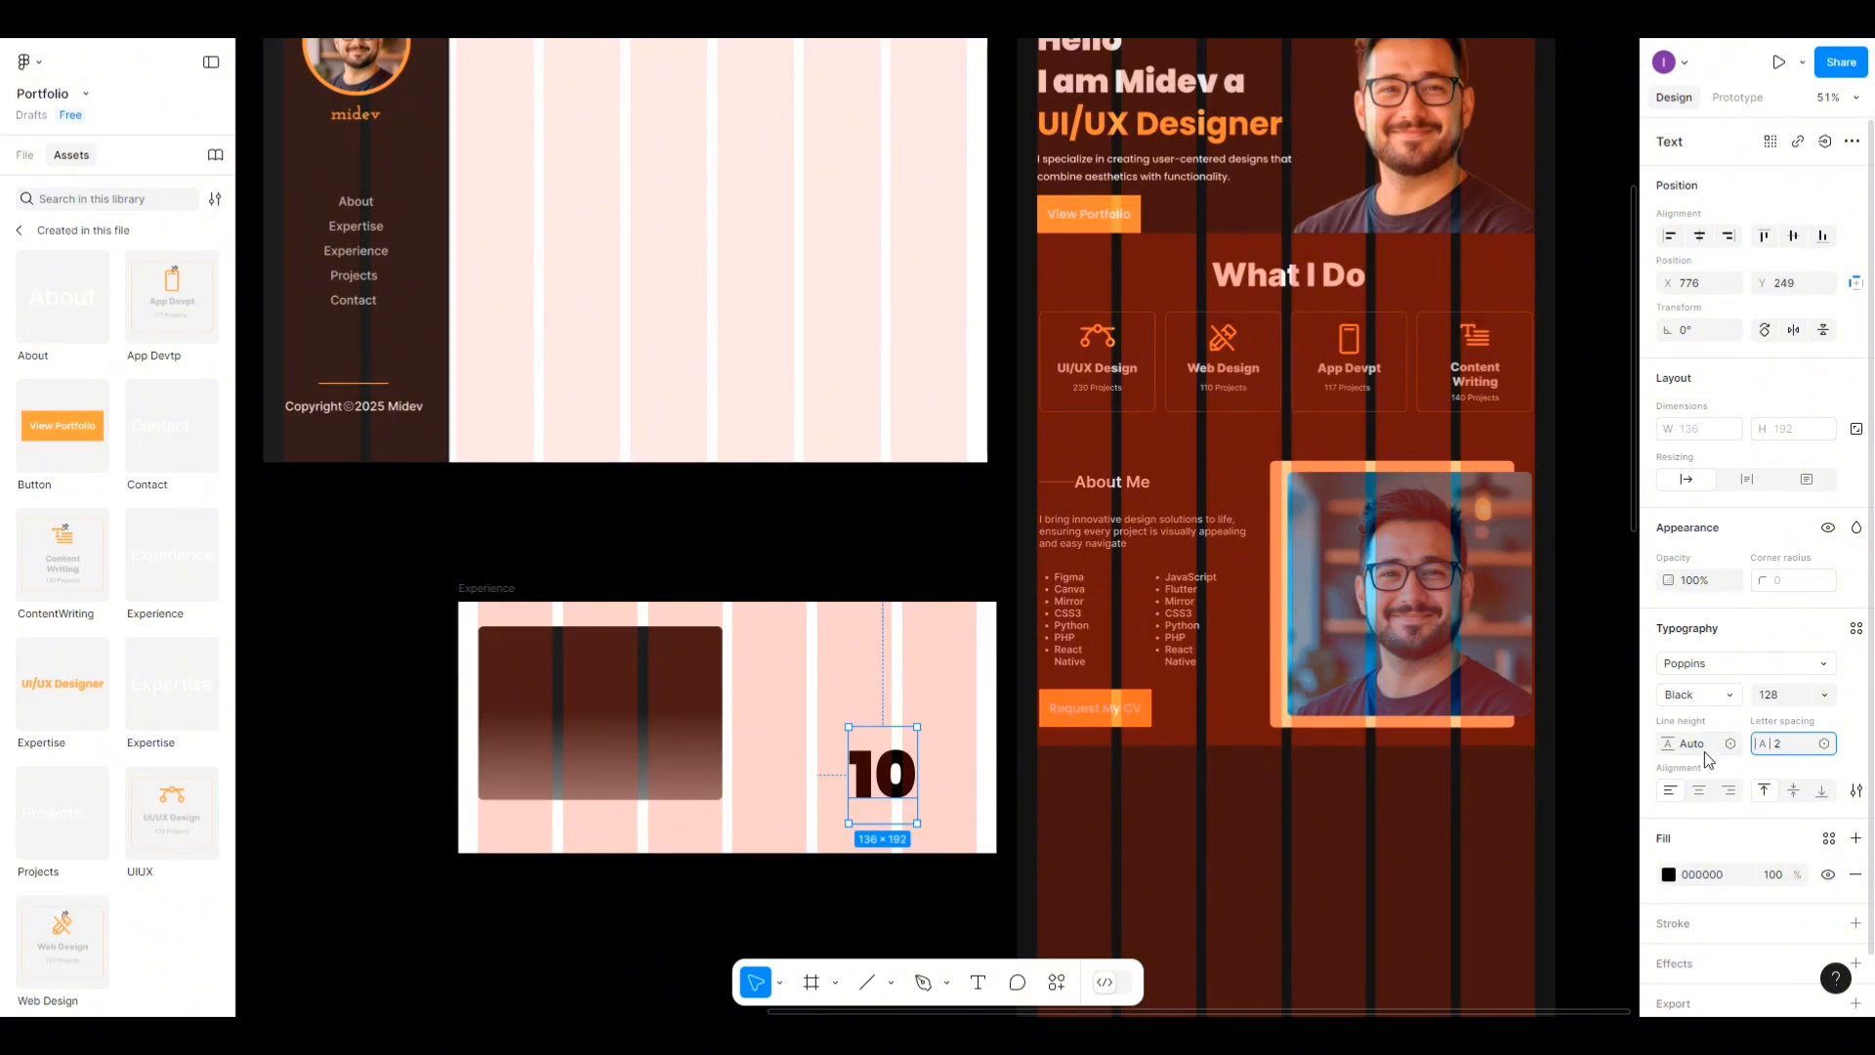
# Set the "10" text's letter spacing to 4% and move it onto the gradient card at X 62, Y 66.
pyautogui.click(1705, 751)
pyautogui.click(1781, 750)
pyautogui.write('4')
pyautogui.press('Return')
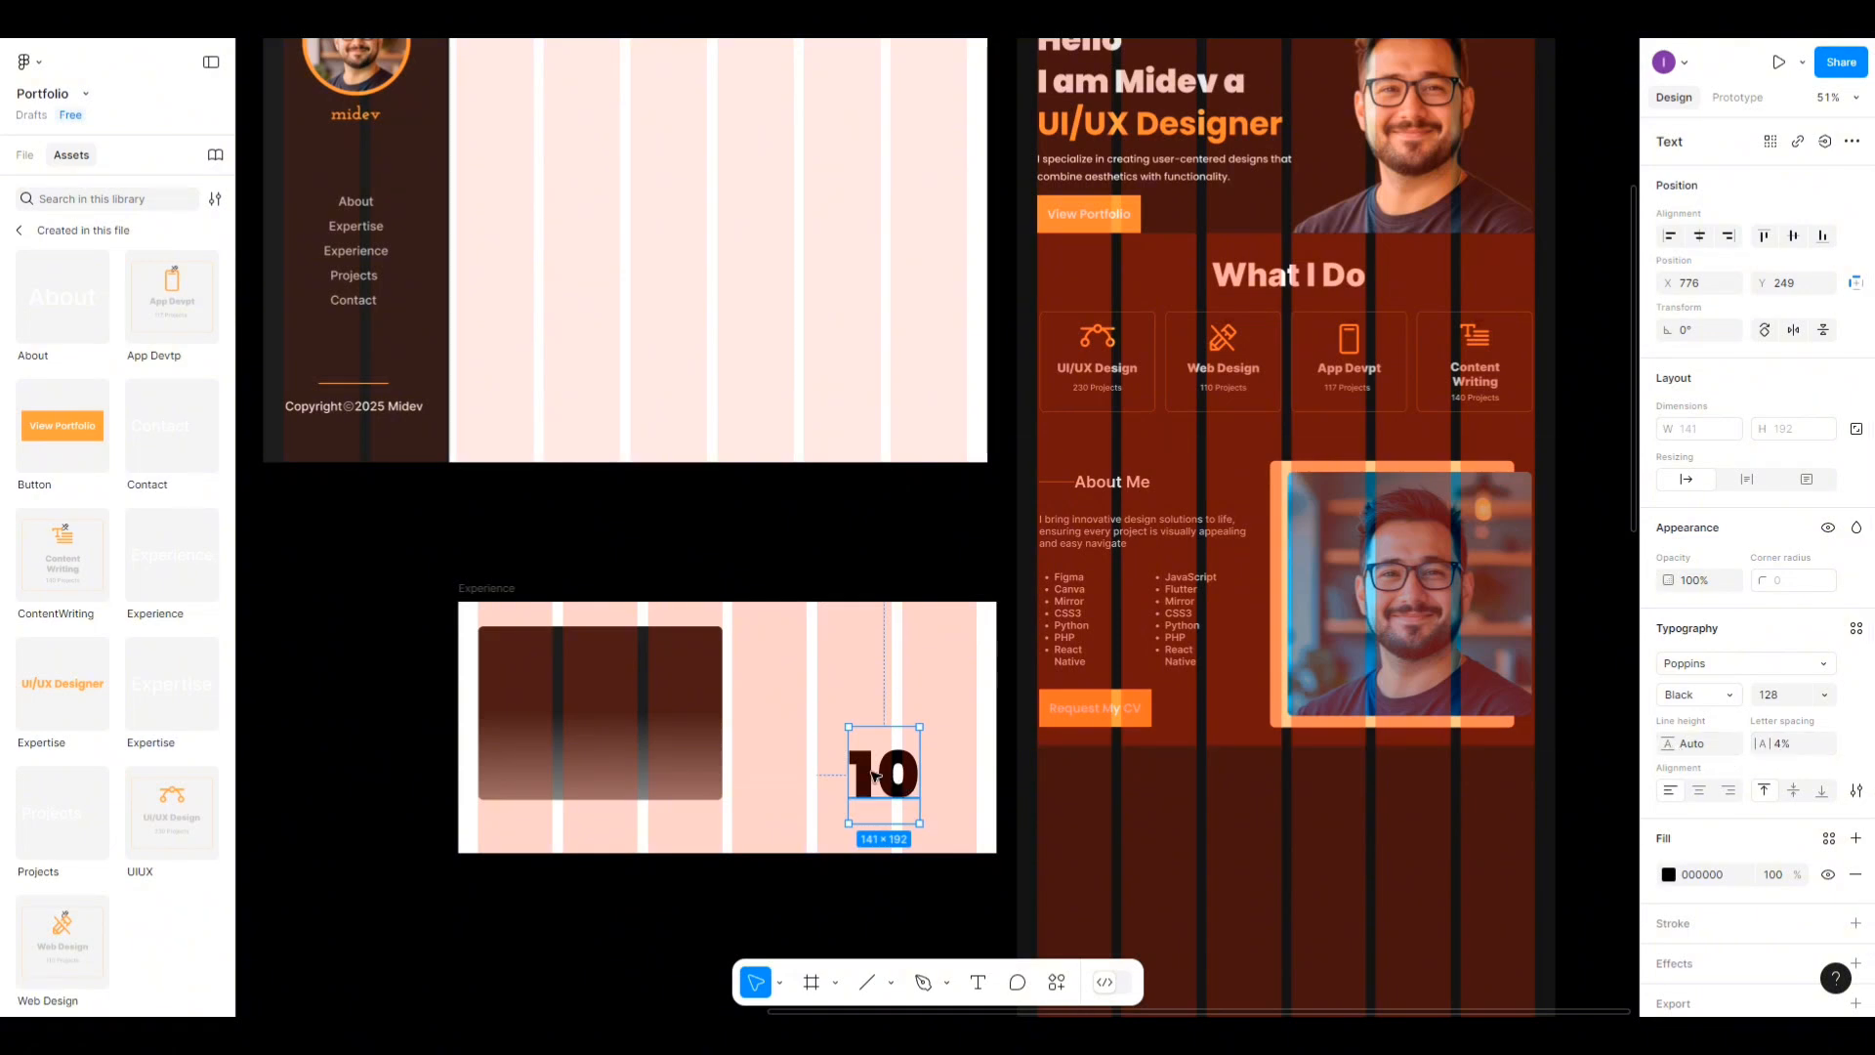
pyautogui.moveTo(902, 786); pyautogui.dragTo(567, 715)
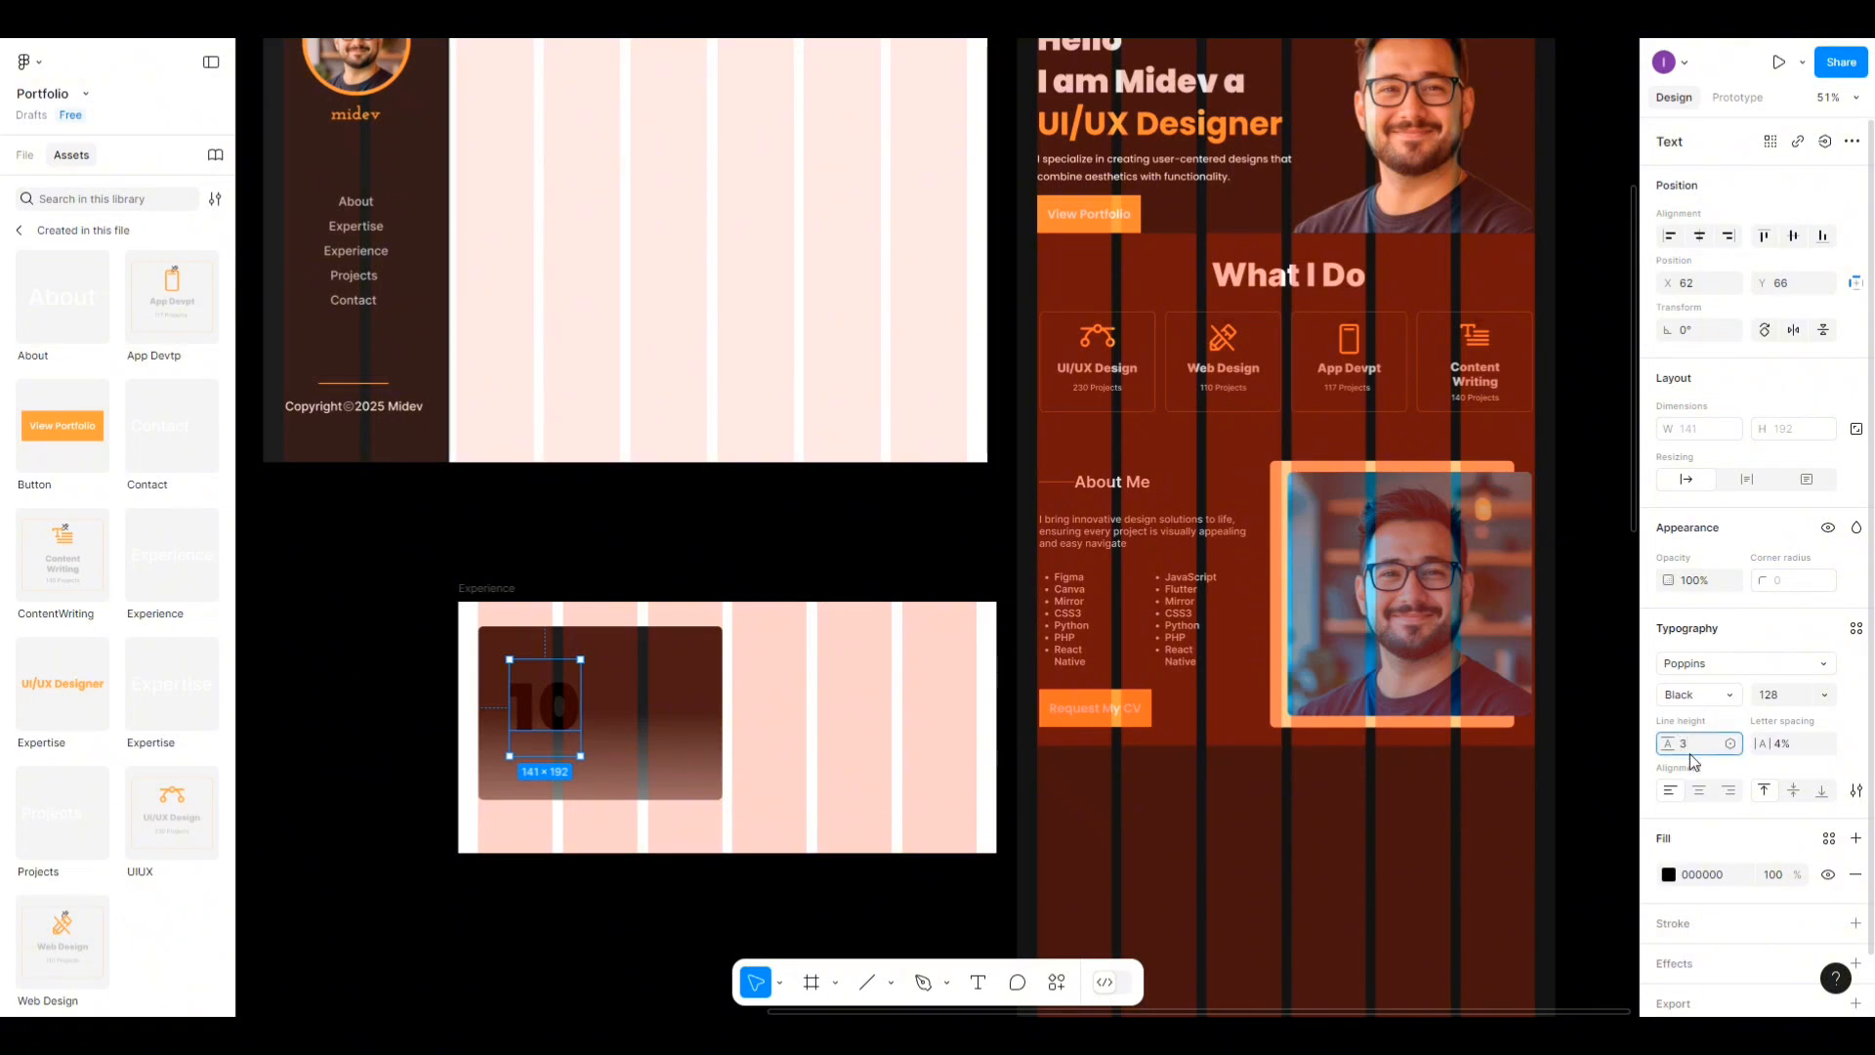
pyautogui.write('33')
pyautogui.press('Return')
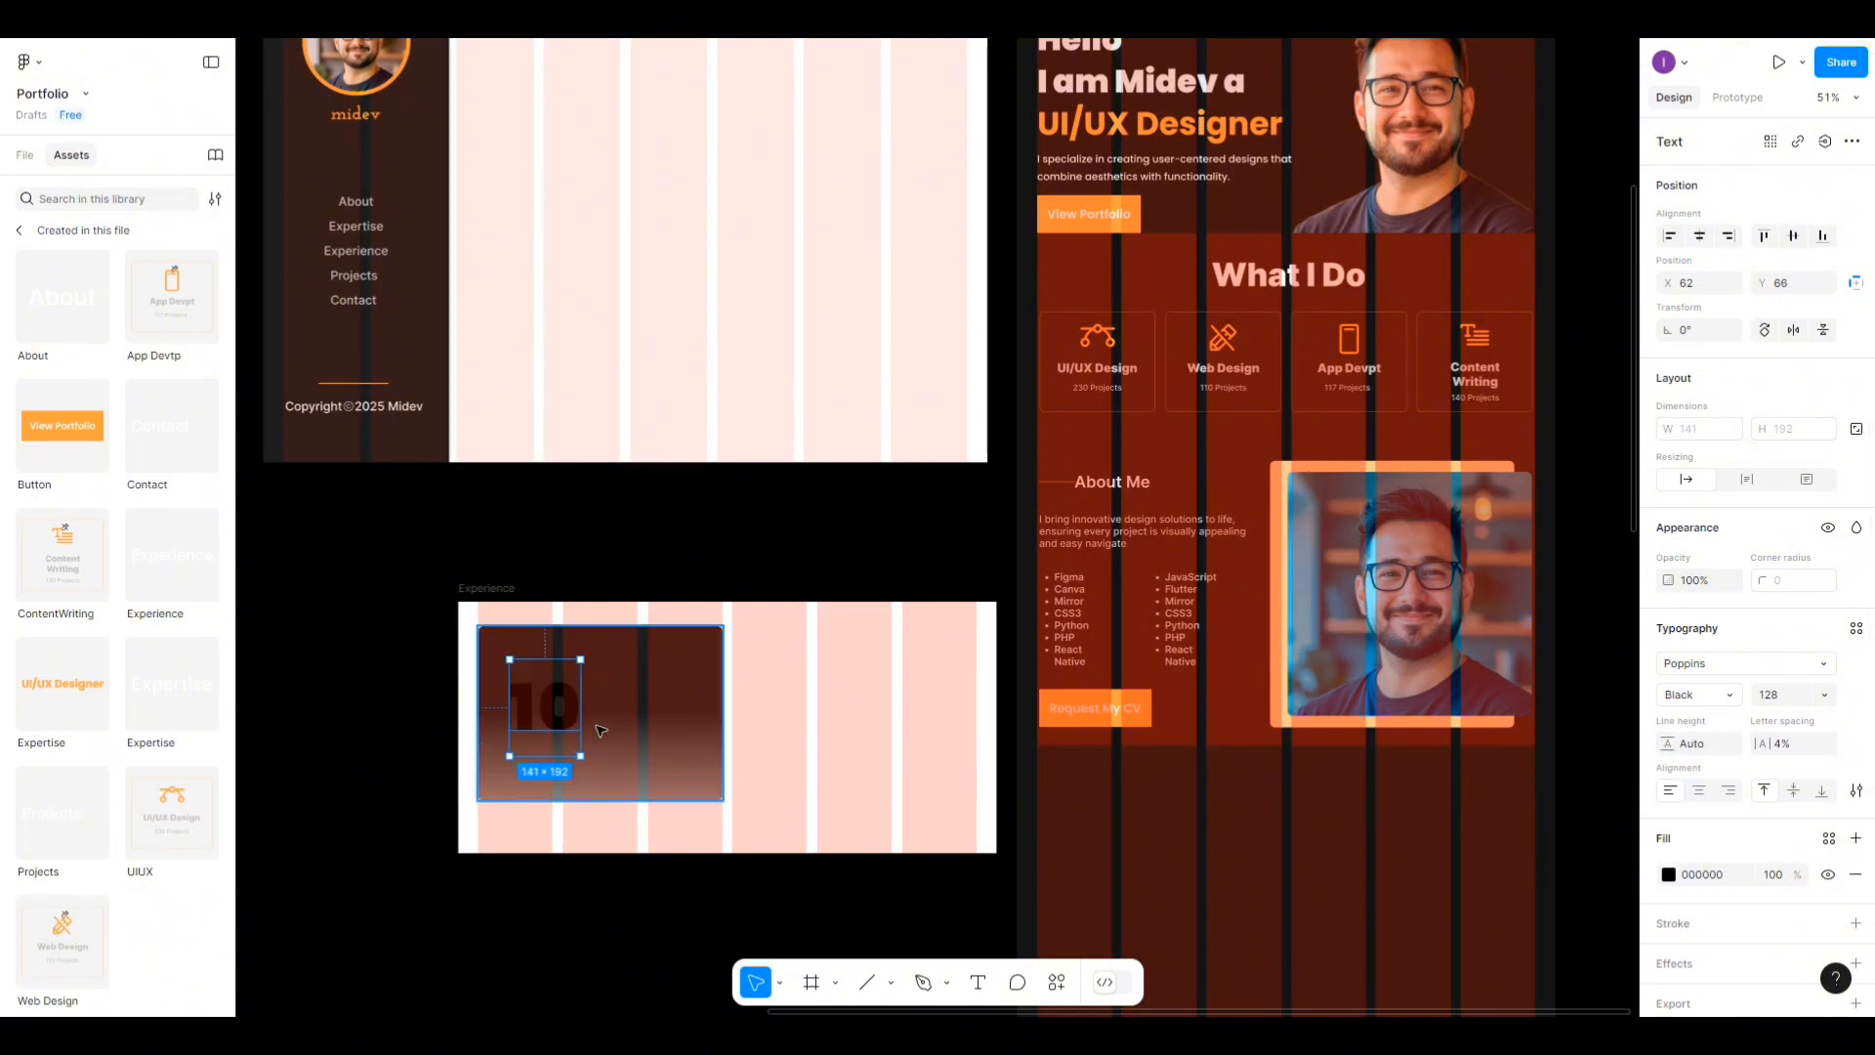
pyautogui.hotkey('ctrl', 'z')
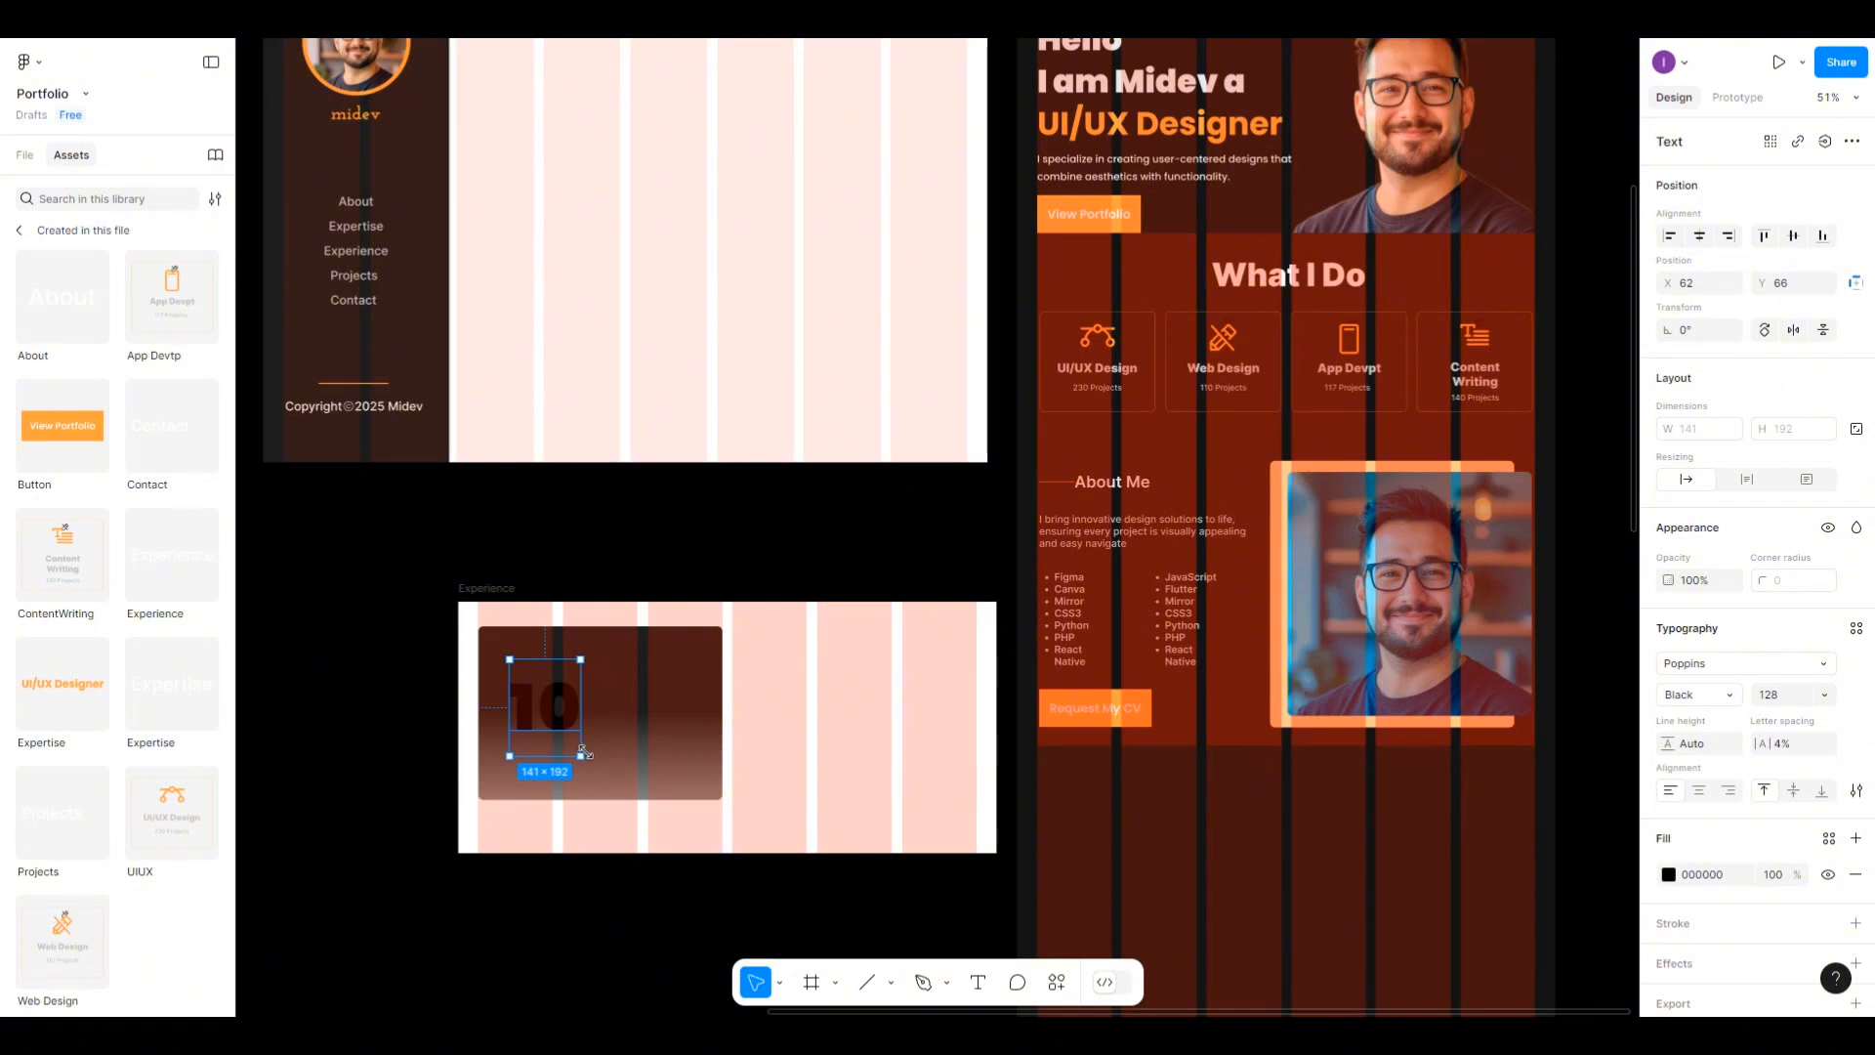
# Increase the "10" text's font size to 150 and resize its text box to 184 × 203.
pyautogui.moveTo(584, 751)
pyautogui.mouseDown()
pyautogui.moveTo(625, 801)
pyautogui.moveTo(567, 723)
pyautogui.mouseUp()
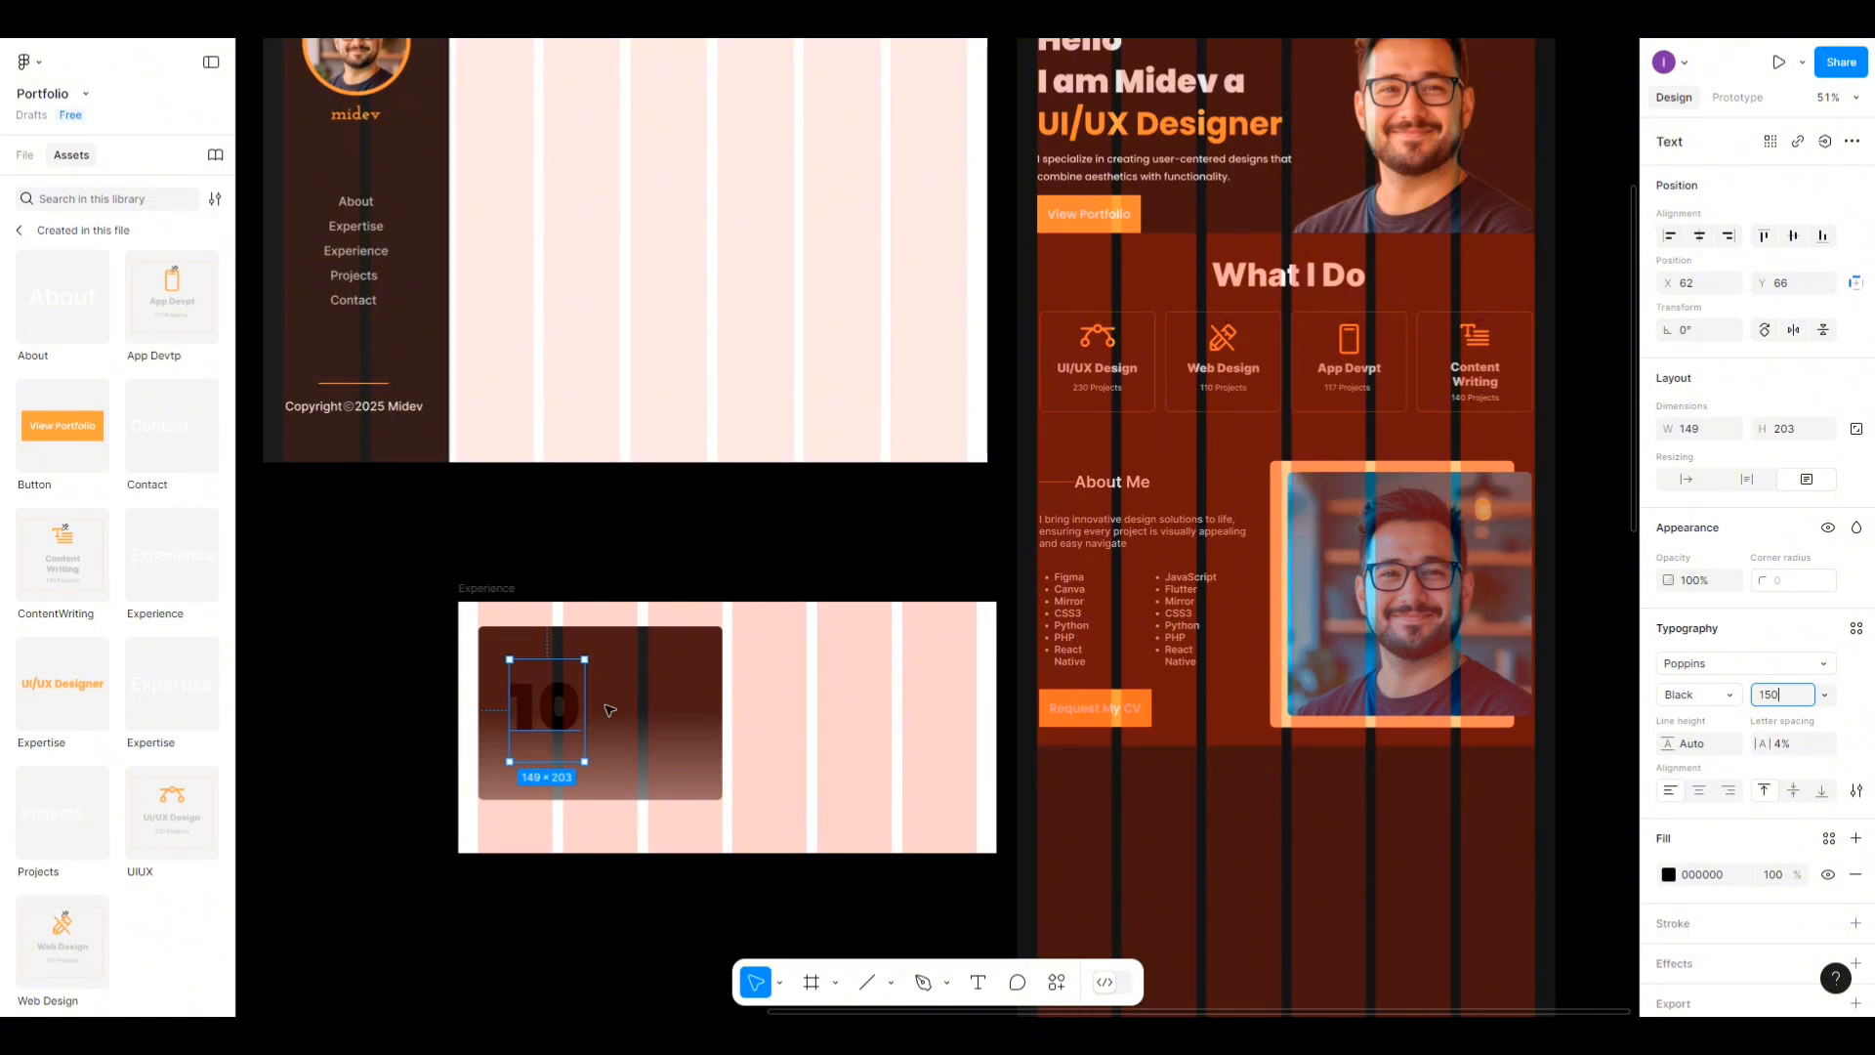
pyautogui.click(549, 726)
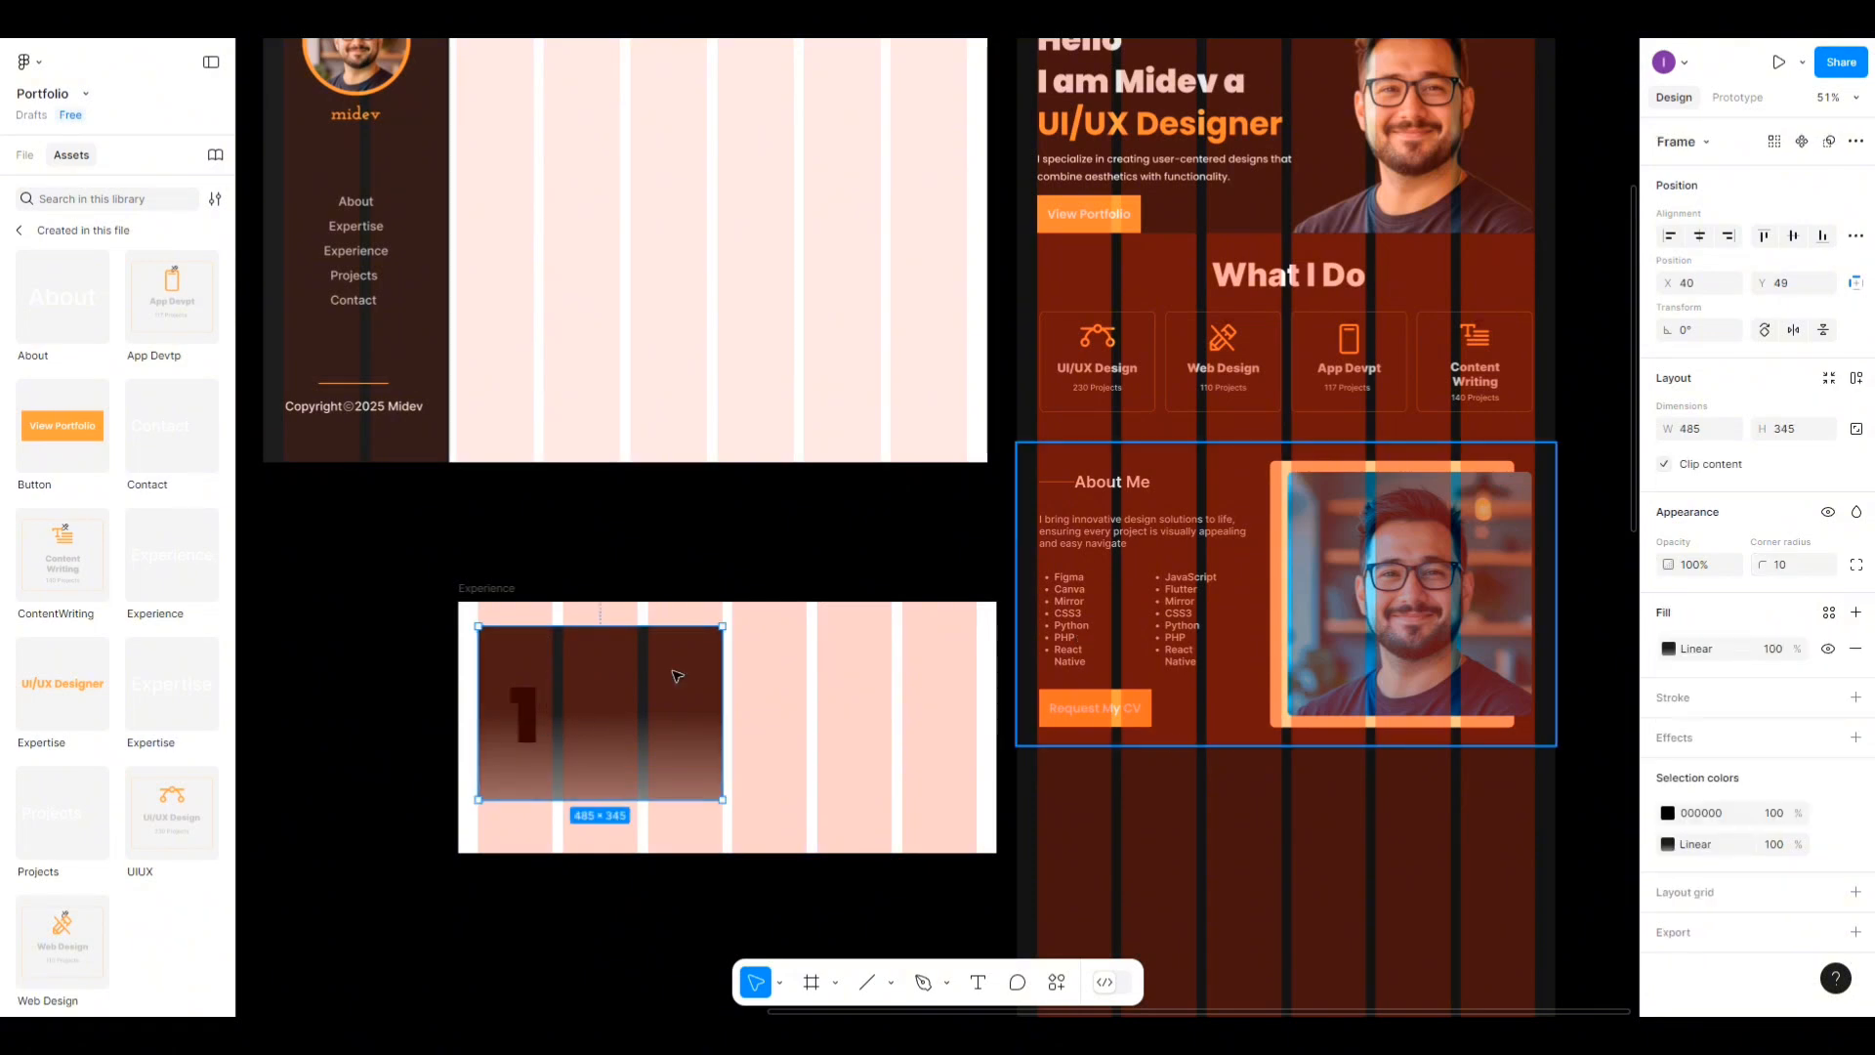
pyautogui.doubleClick(528, 723)
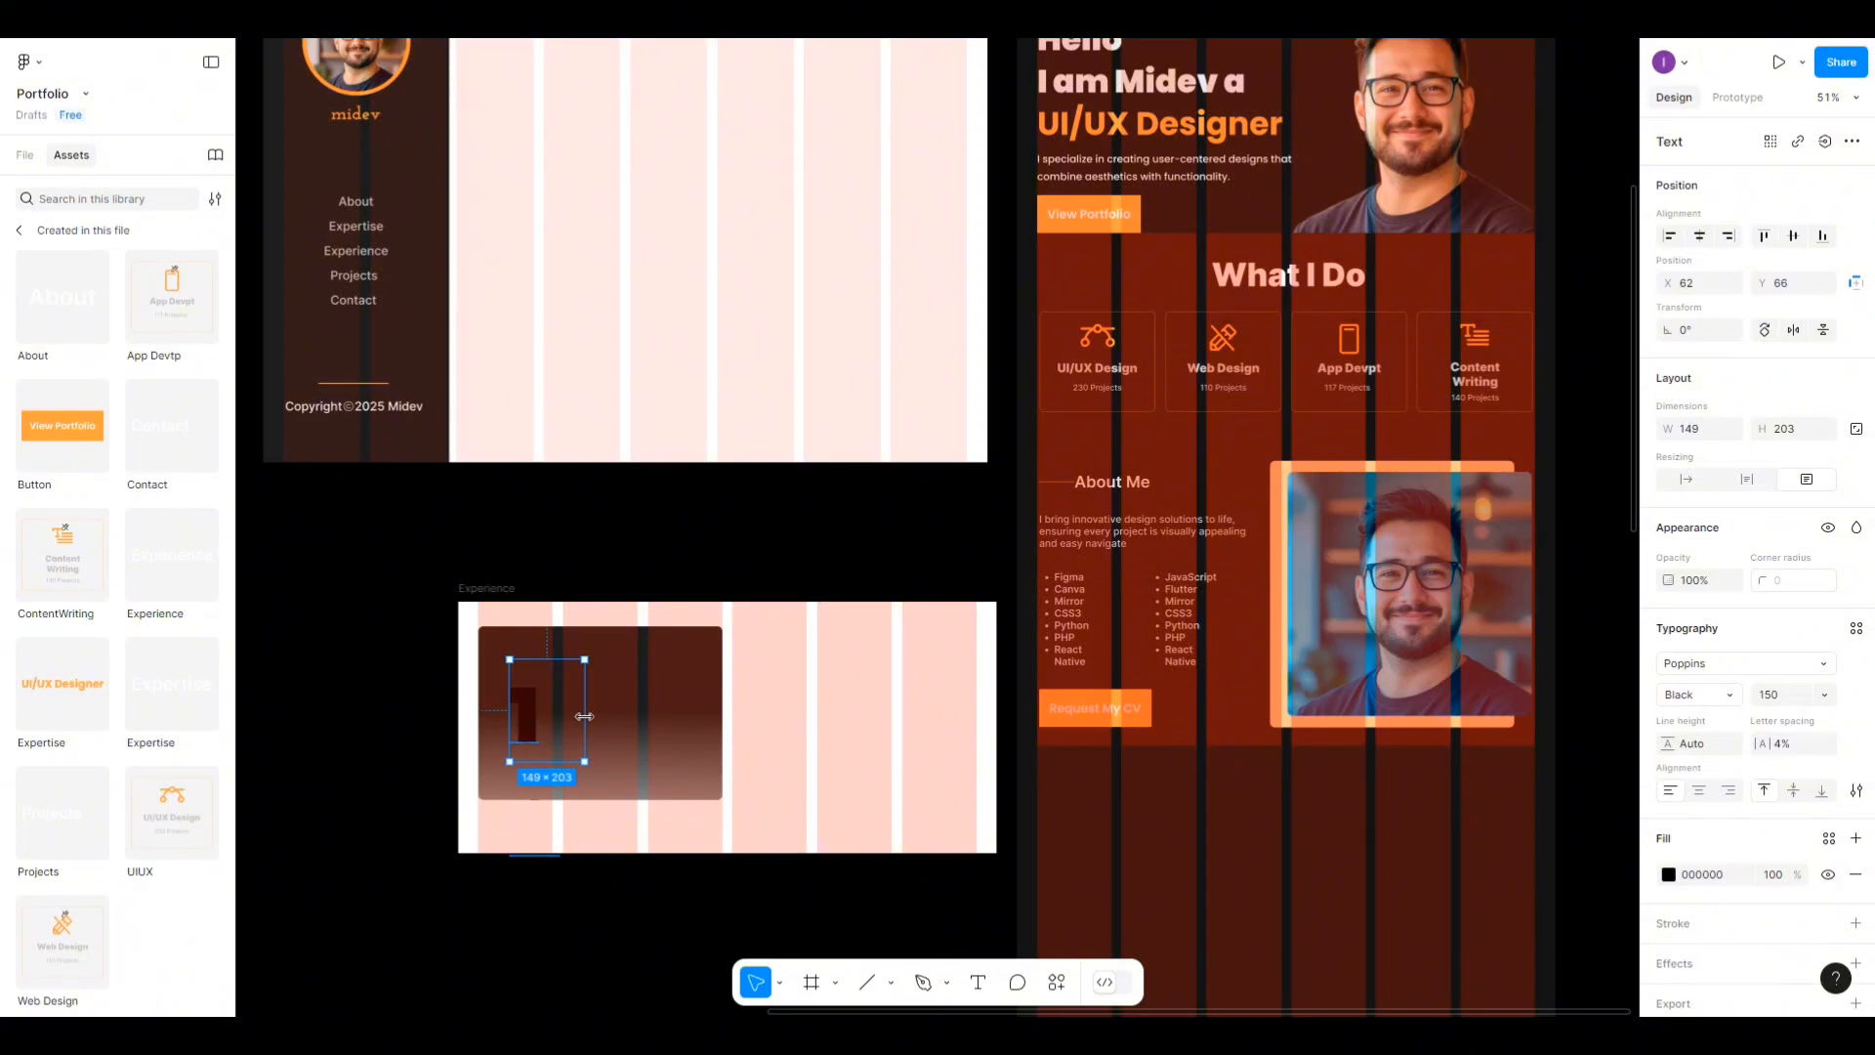
pyautogui.moveTo(586, 715); pyautogui.dragTo(616, 714)
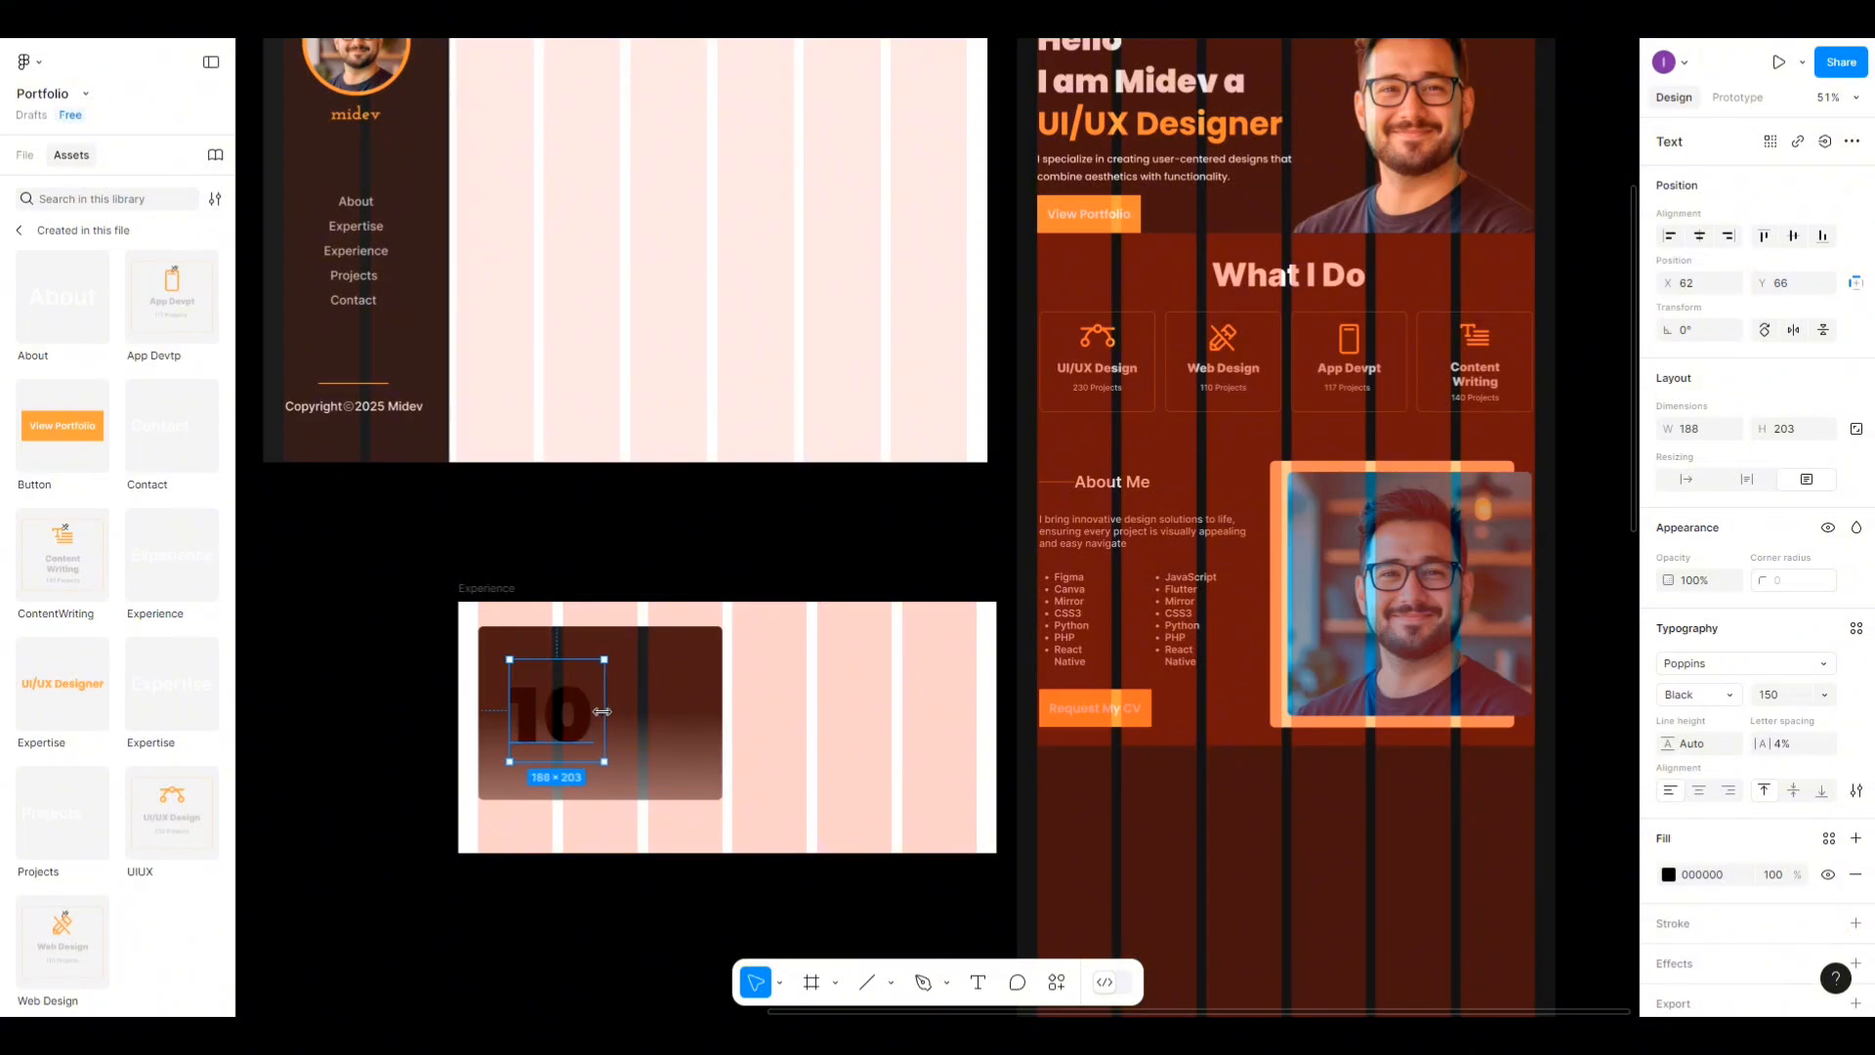
pyautogui.click(657, 718)
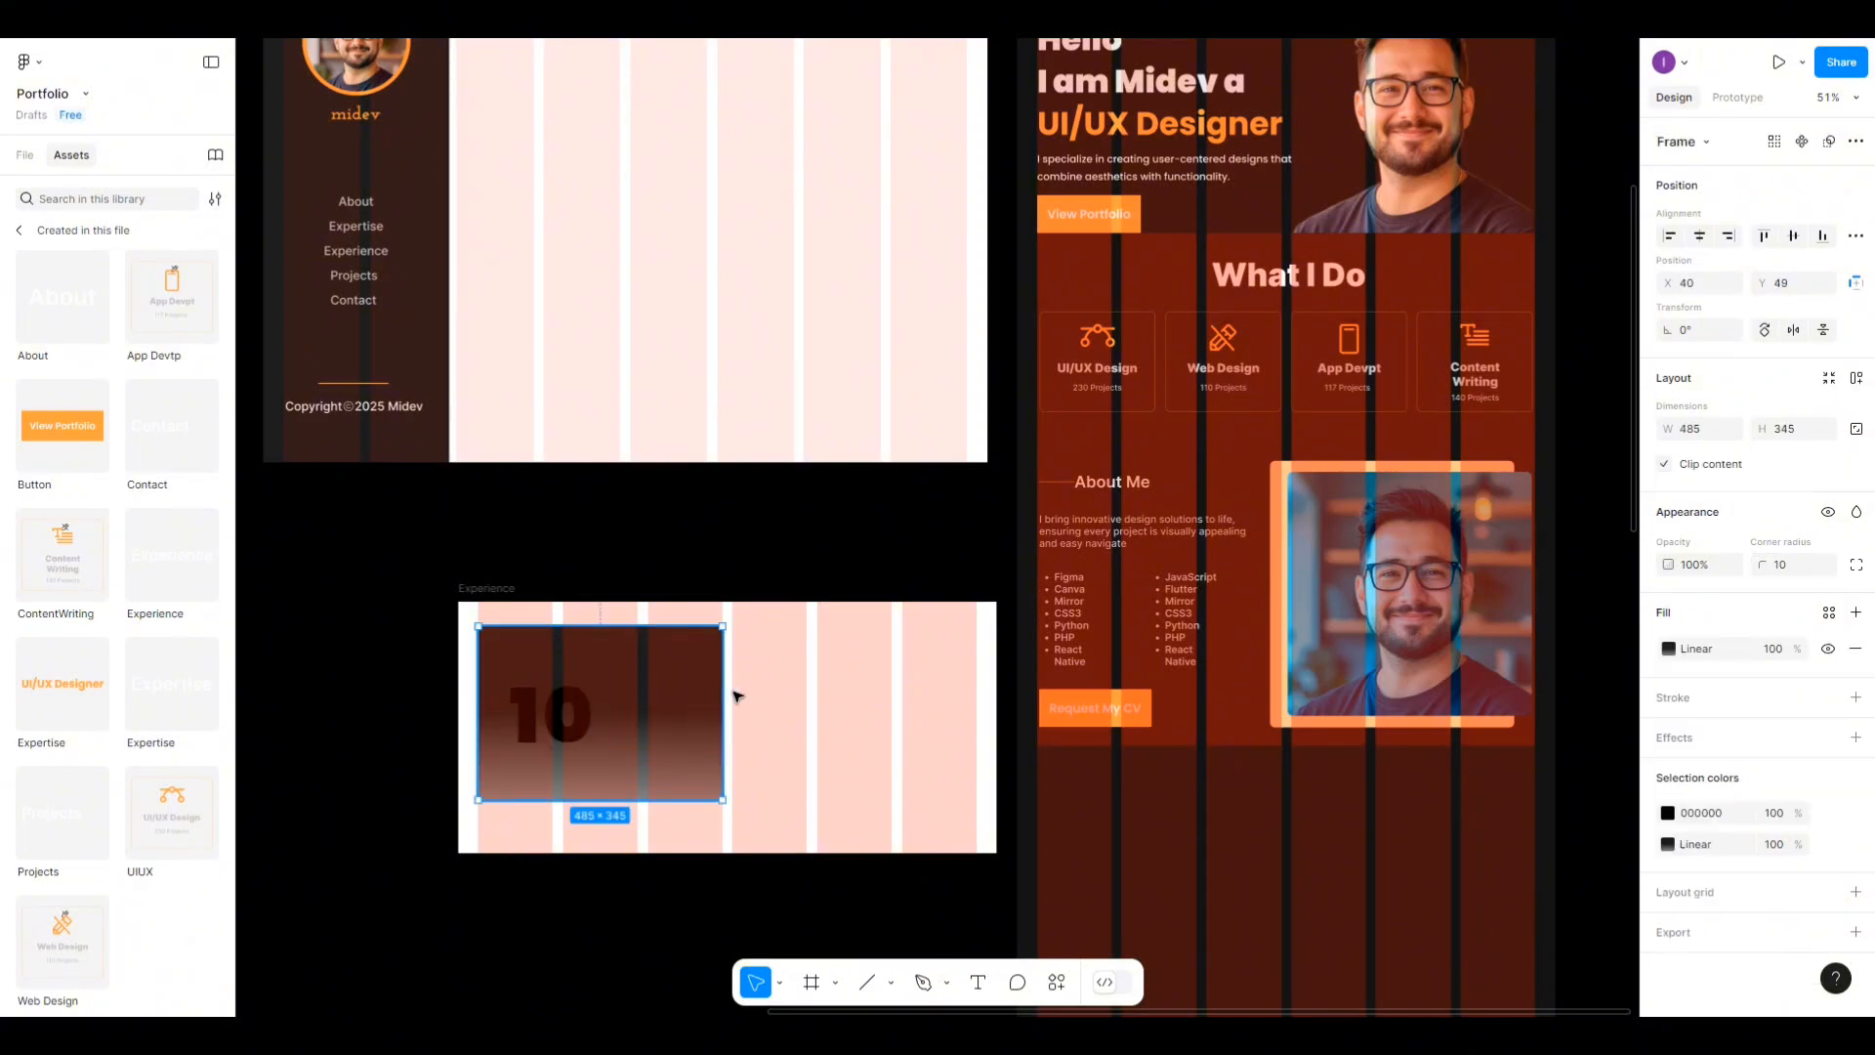
# Apply the buttons color style to the "10" text and move it to X 31, Y 52 within the card.
pyautogui.click(582, 728)
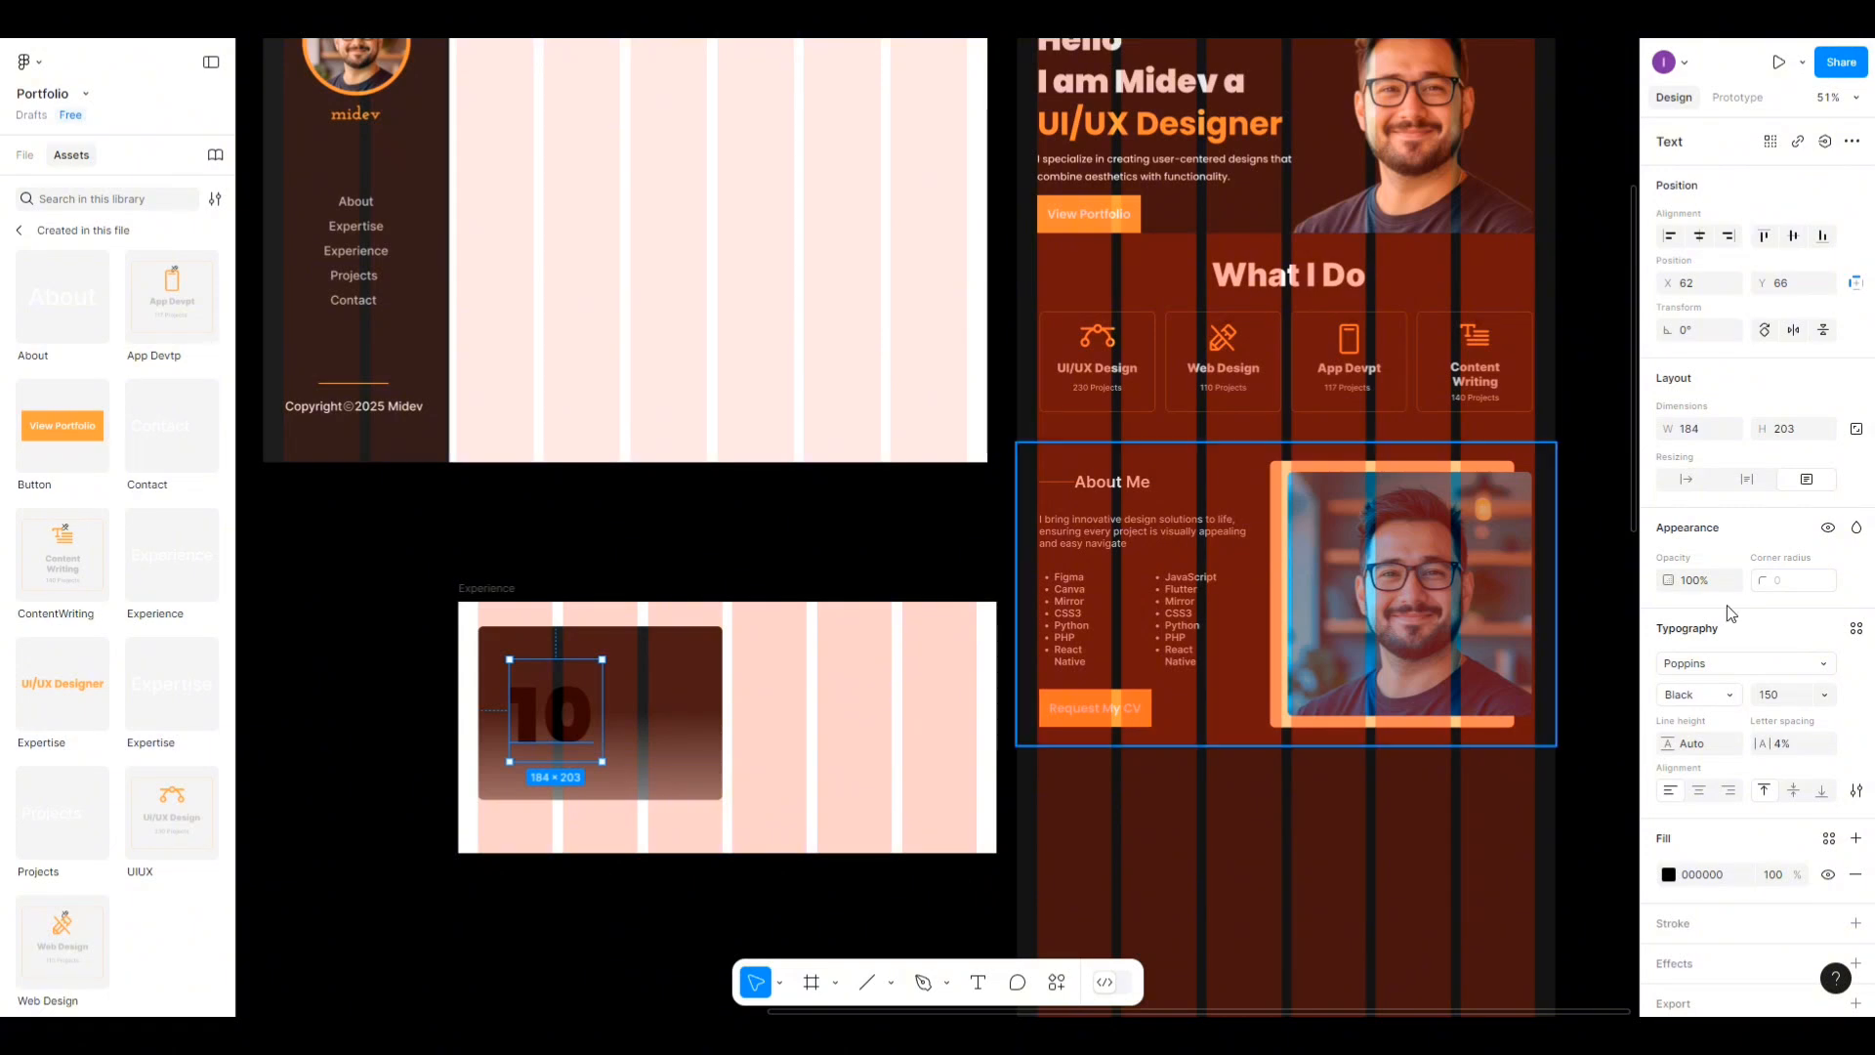
pyautogui.click(1668, 875)
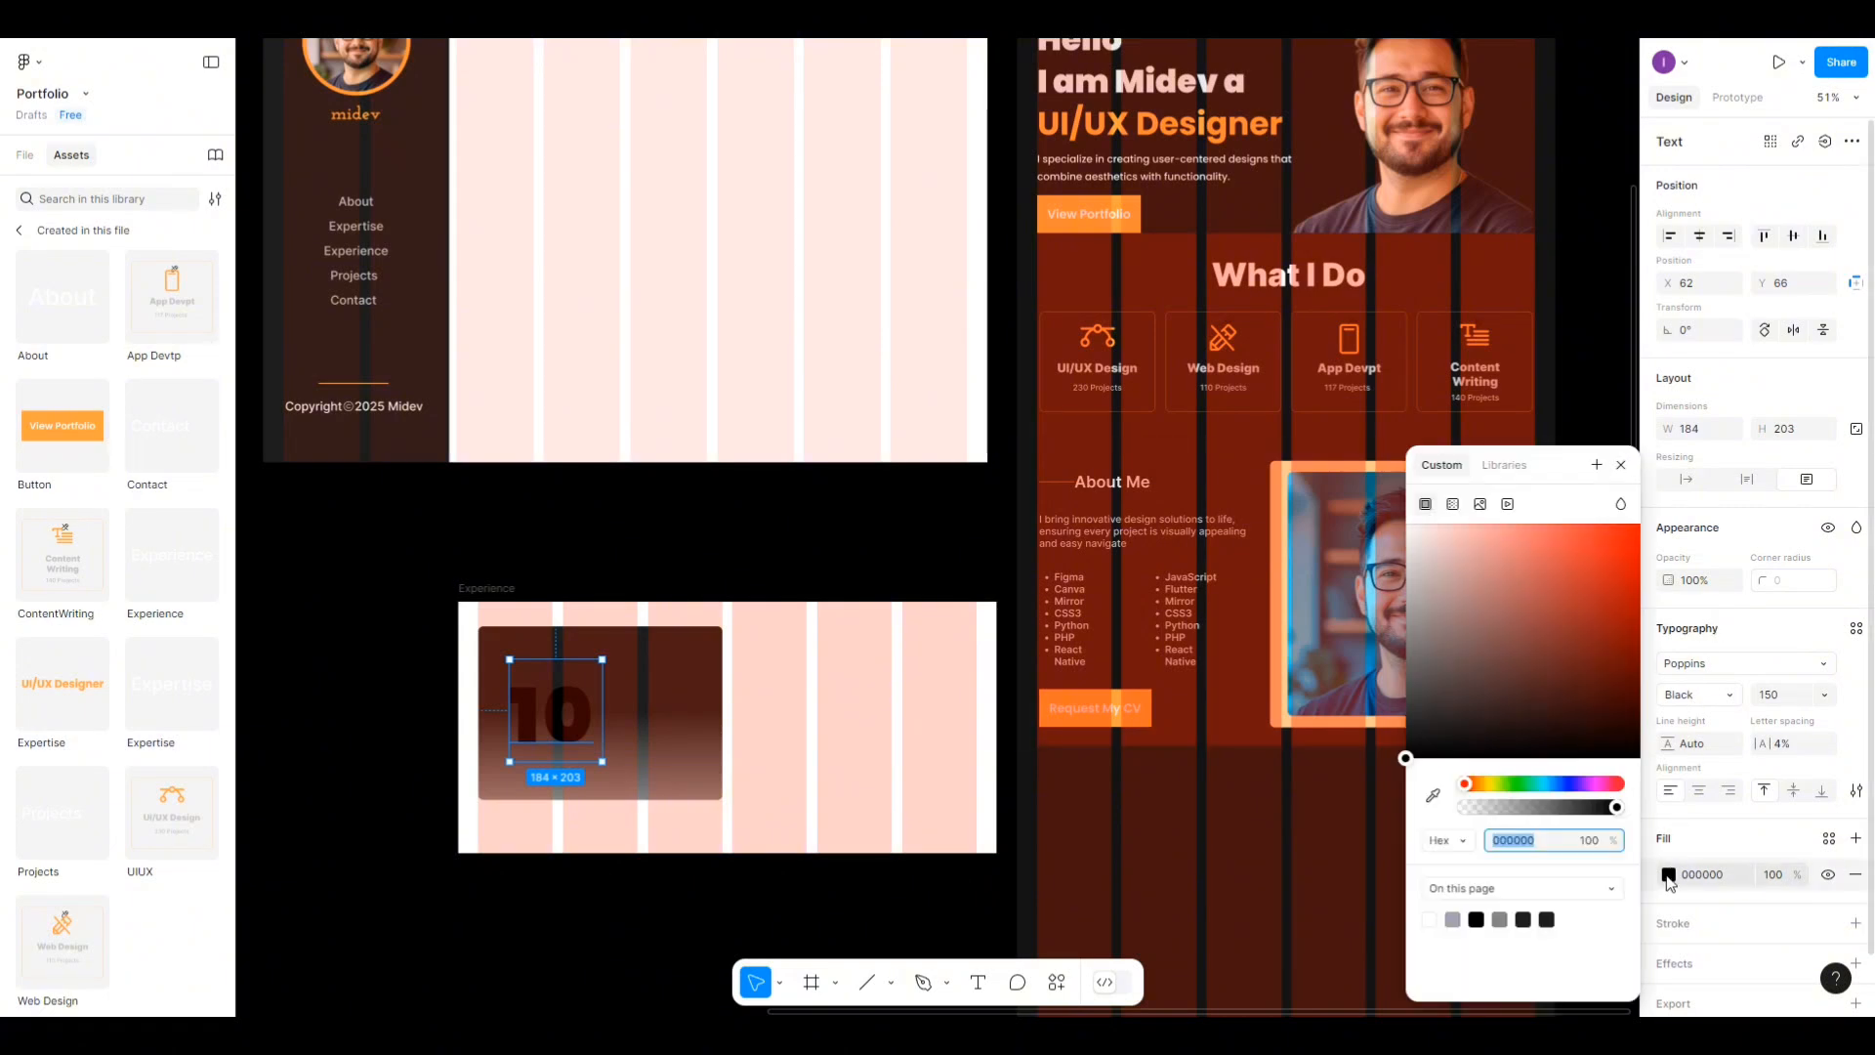
pyautogui.click(1511, 502)
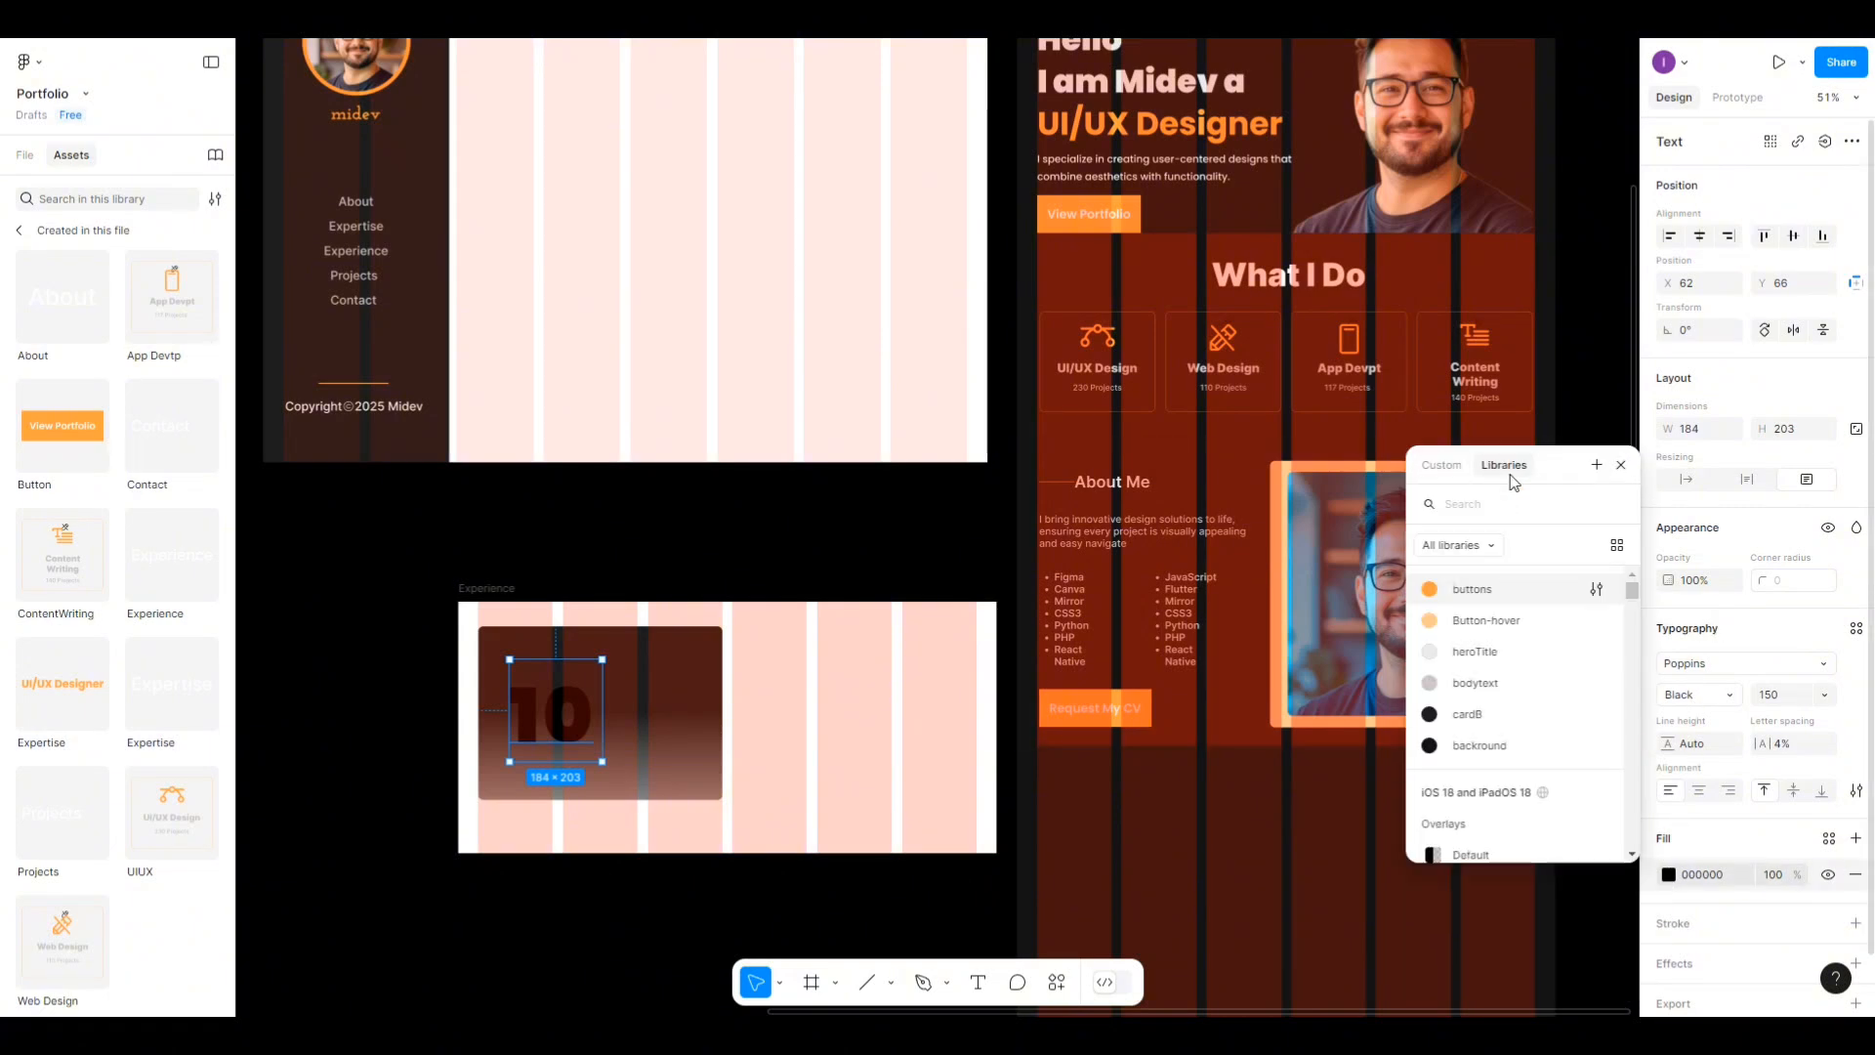
pyautogui.click(1430, 591)
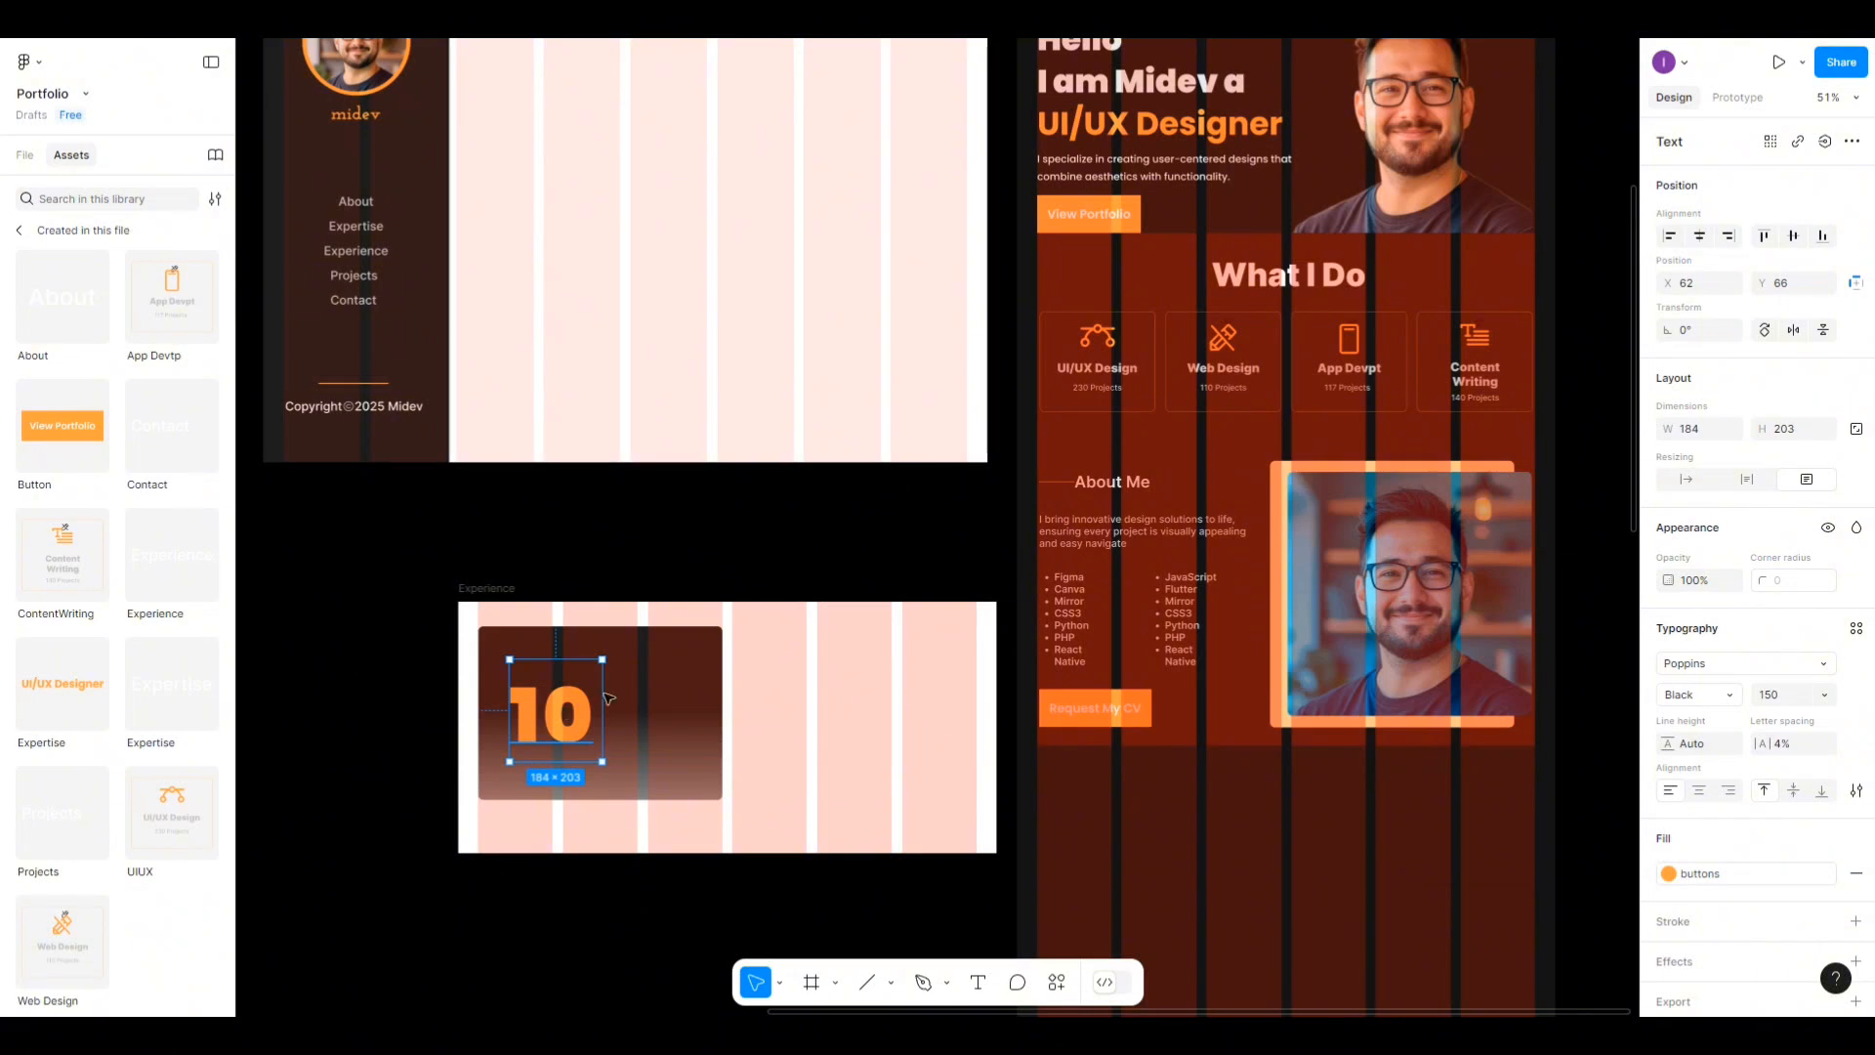
pyautogui.moveTo(575, 727); pyautogui.dragTo(558, 716)
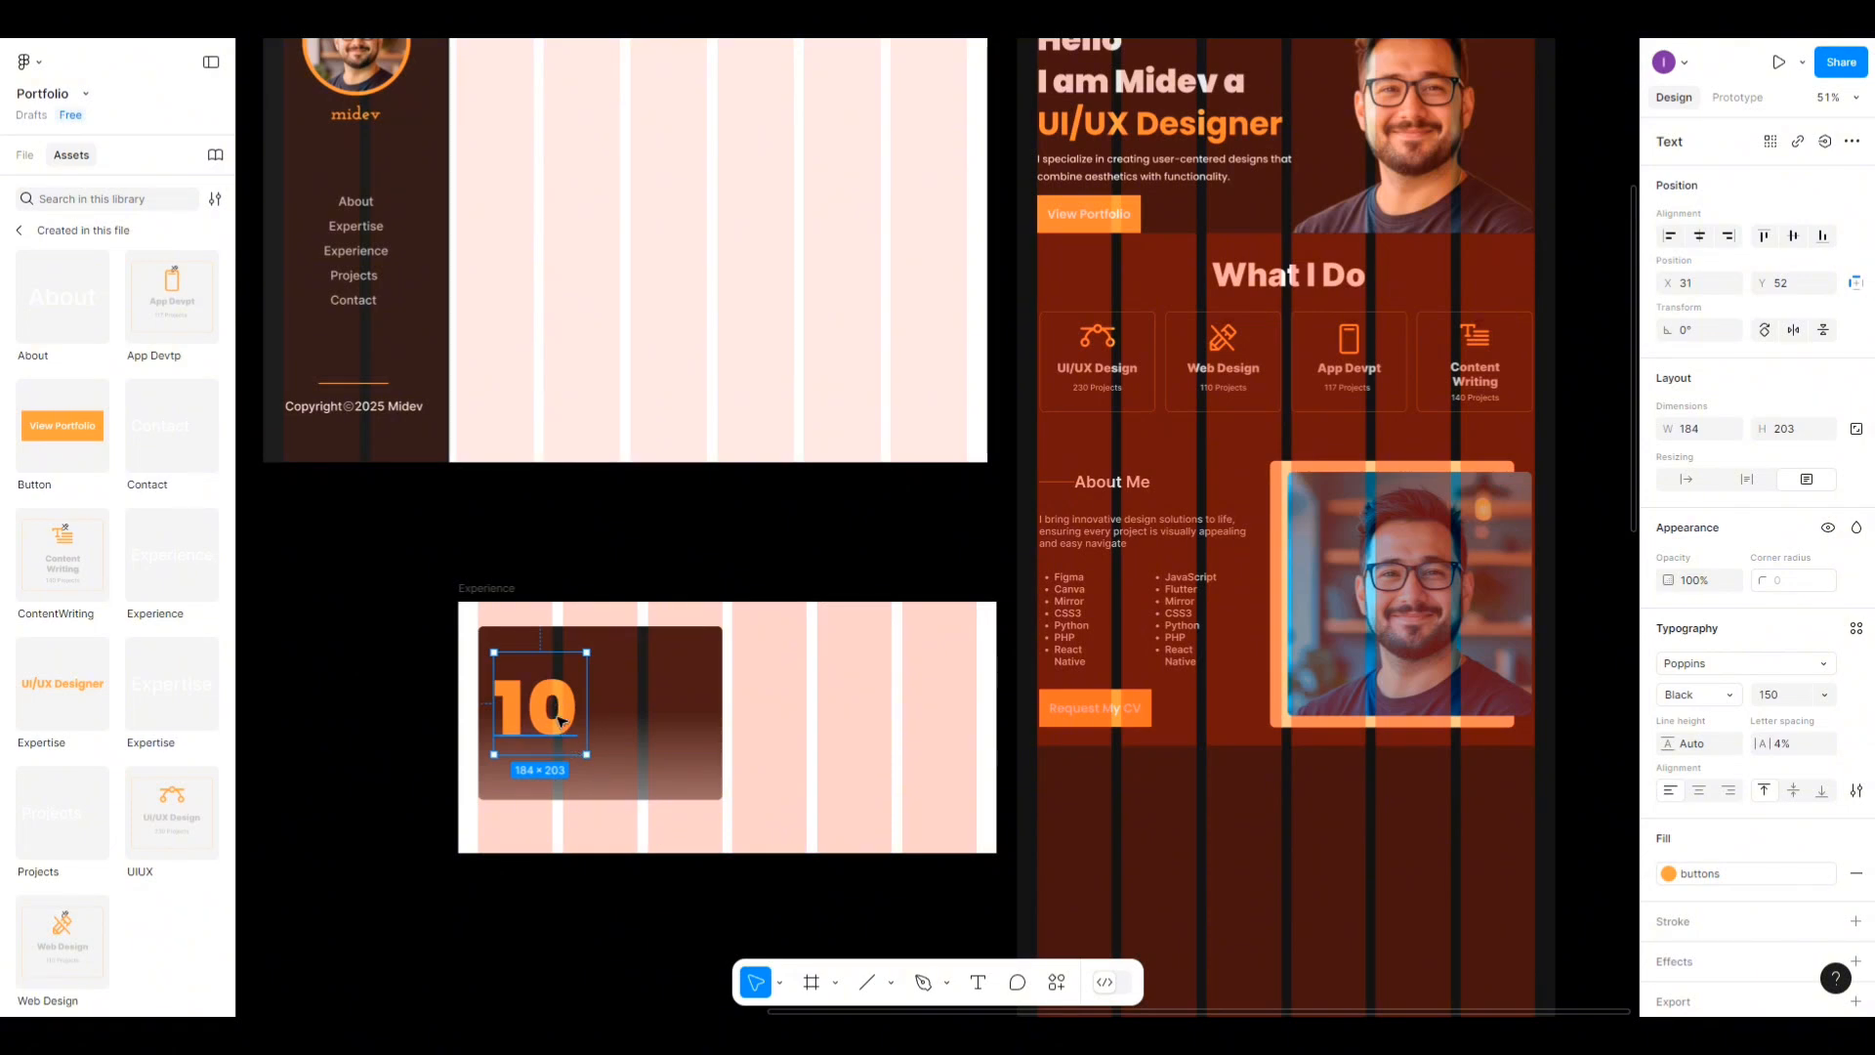
# Duplicate the "10" text beside the gradient card and change the copy's content to "years of Experience".
pyautogui.moveTo(561, 721); pyautogui.dragTo(818, 727)
pyautogui.doubleClick(818, 727)
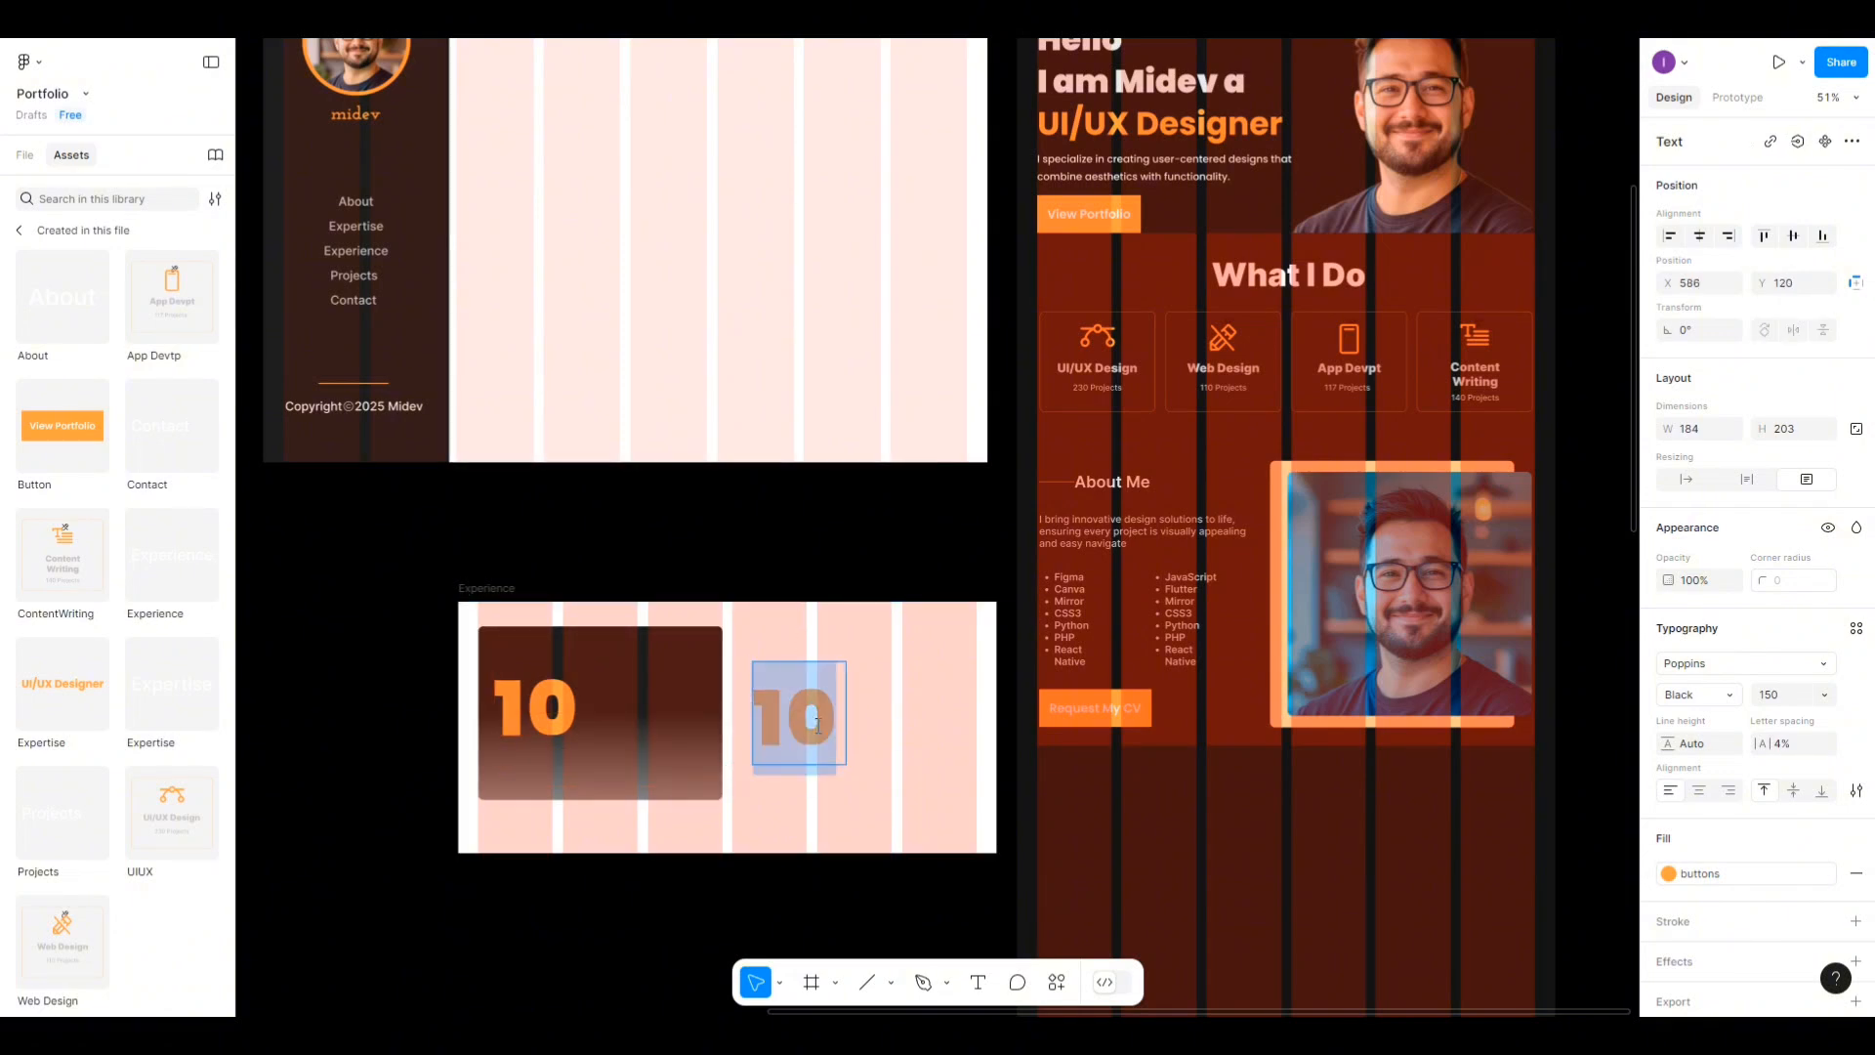
pyautogui.write('ye')
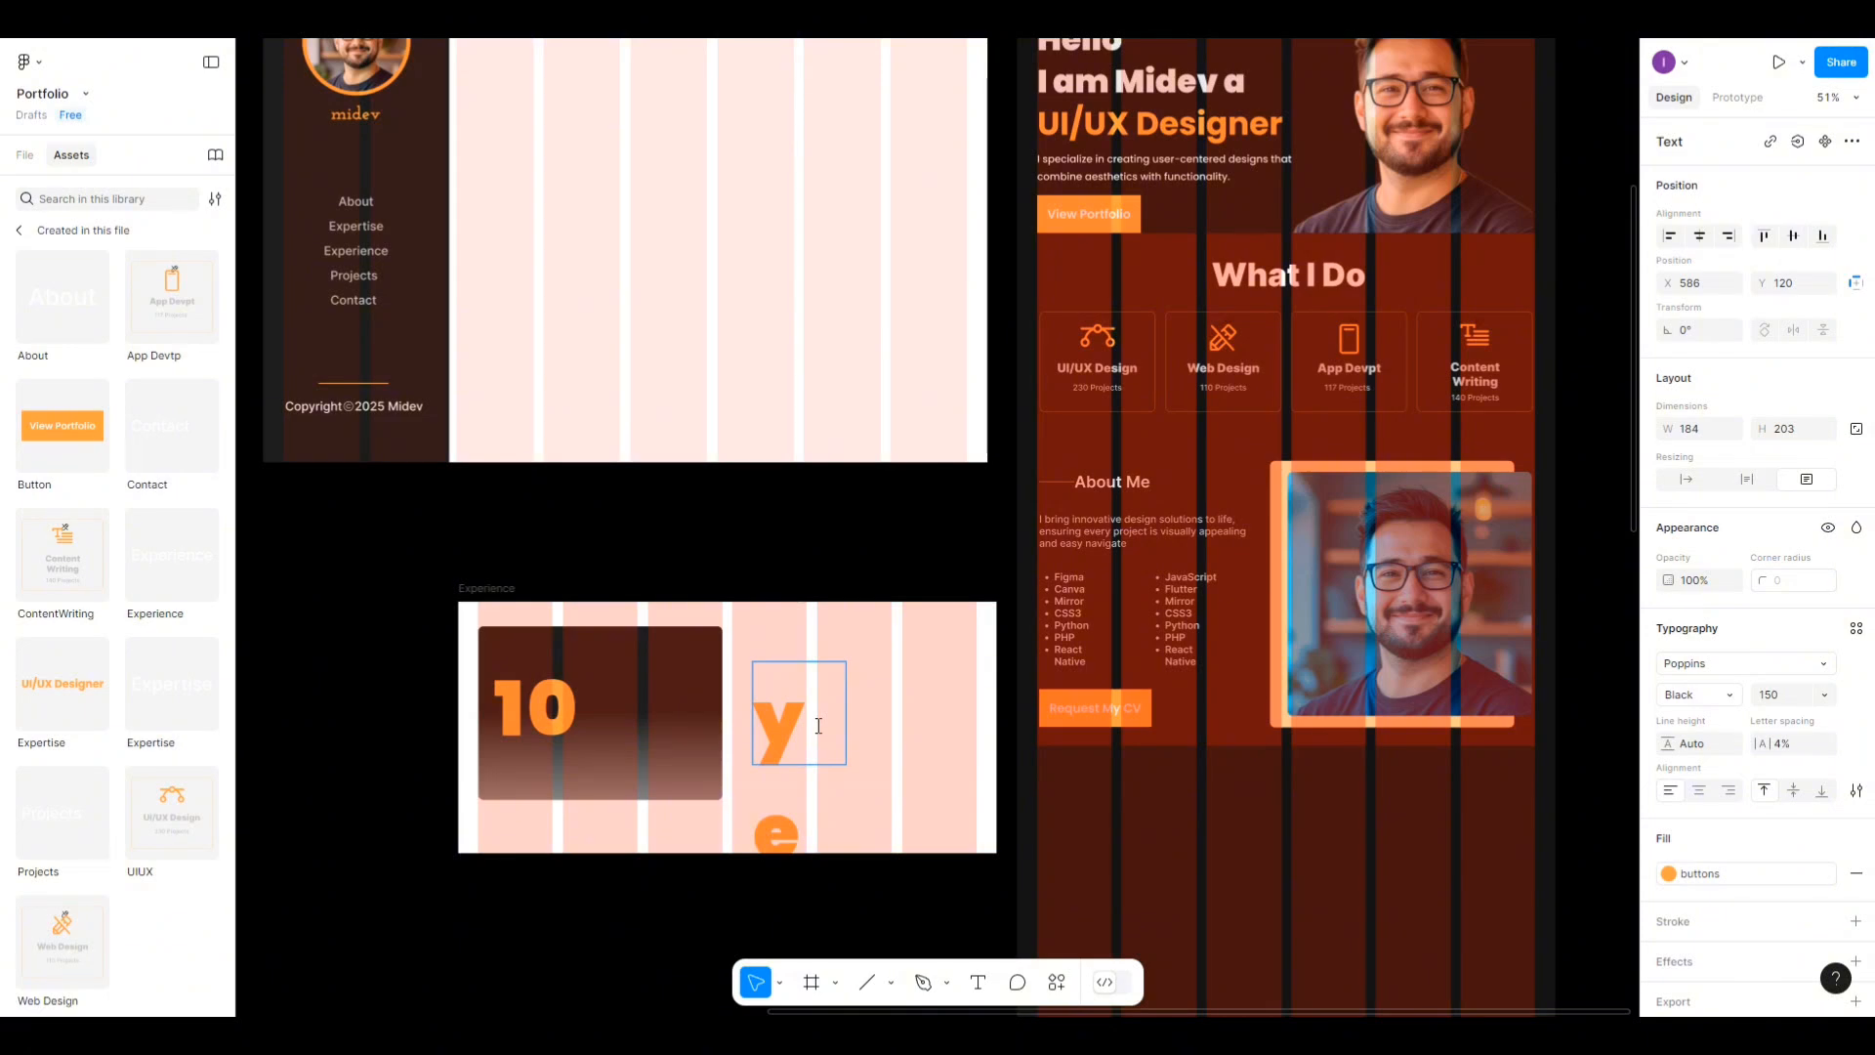
pyautogui.press('Escape')
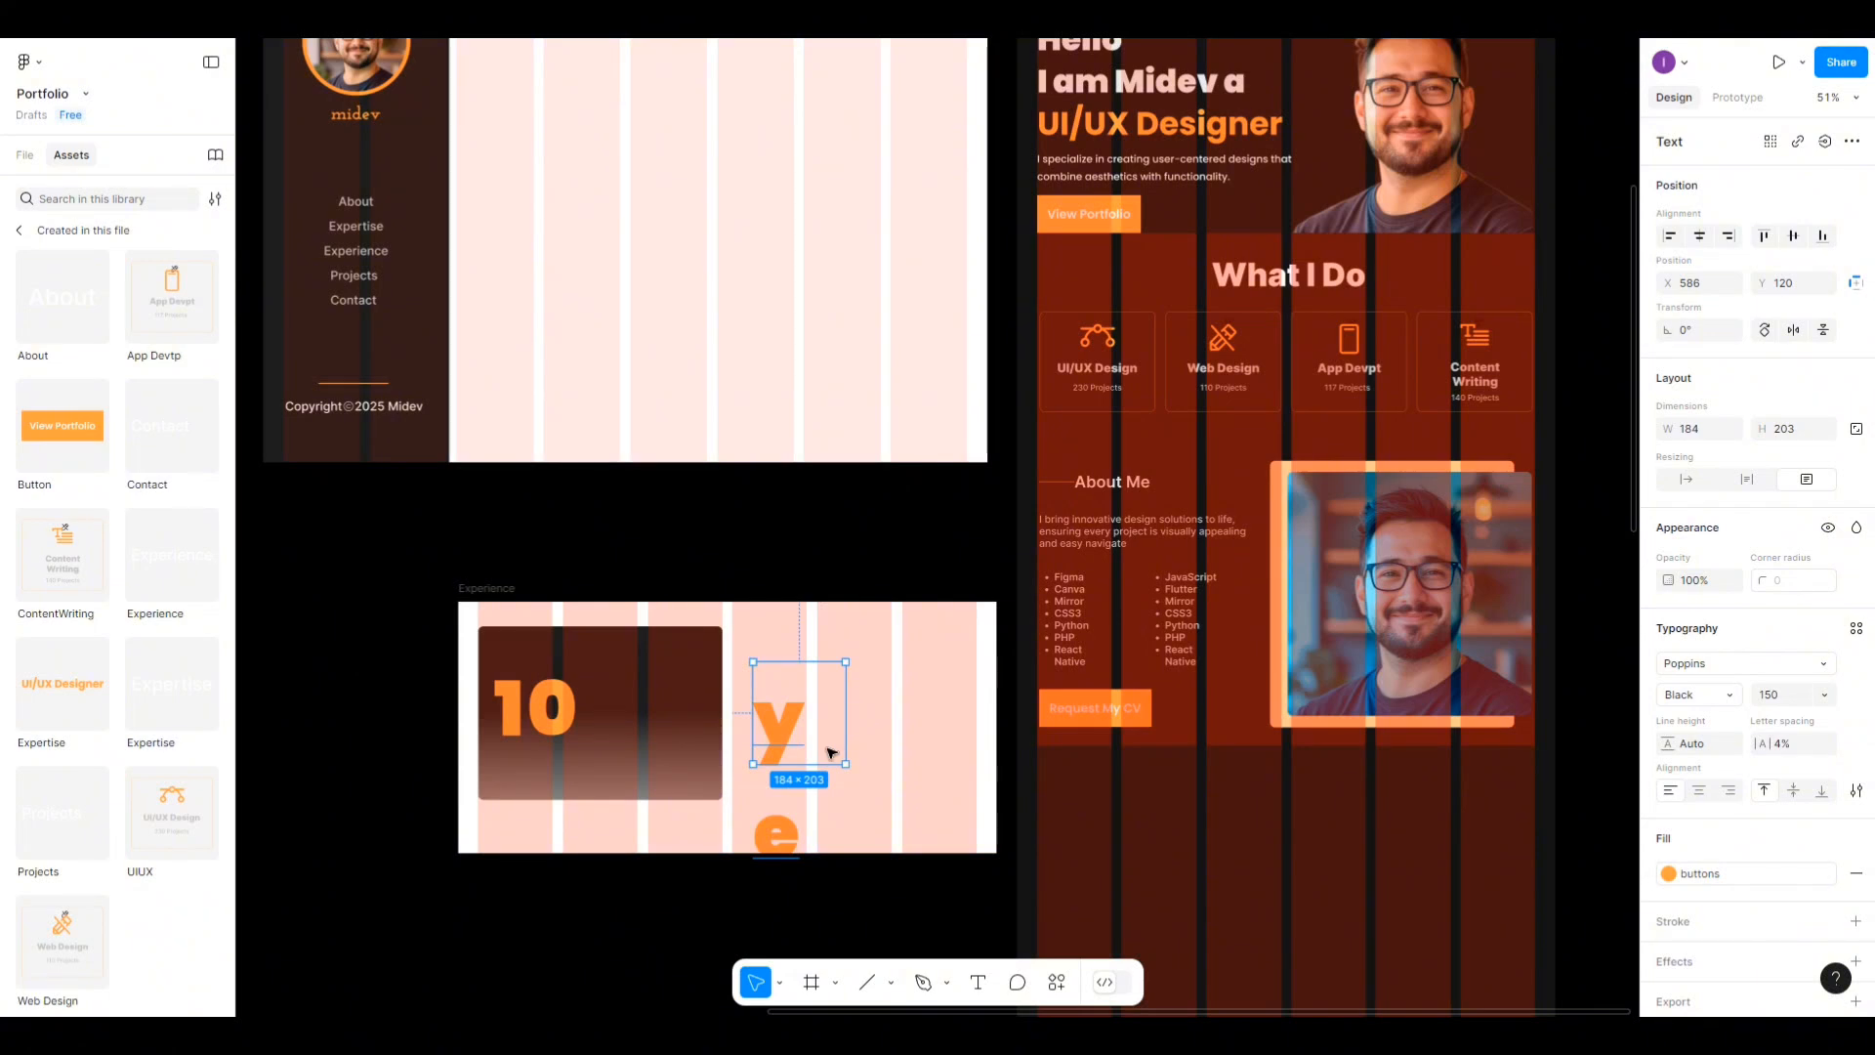
# Set the "years of Experience" text's font size to 40 and place it beside "10" at X 215, Y 97 with a 279 × 120 box.
pyautogui.click(1822, 692)
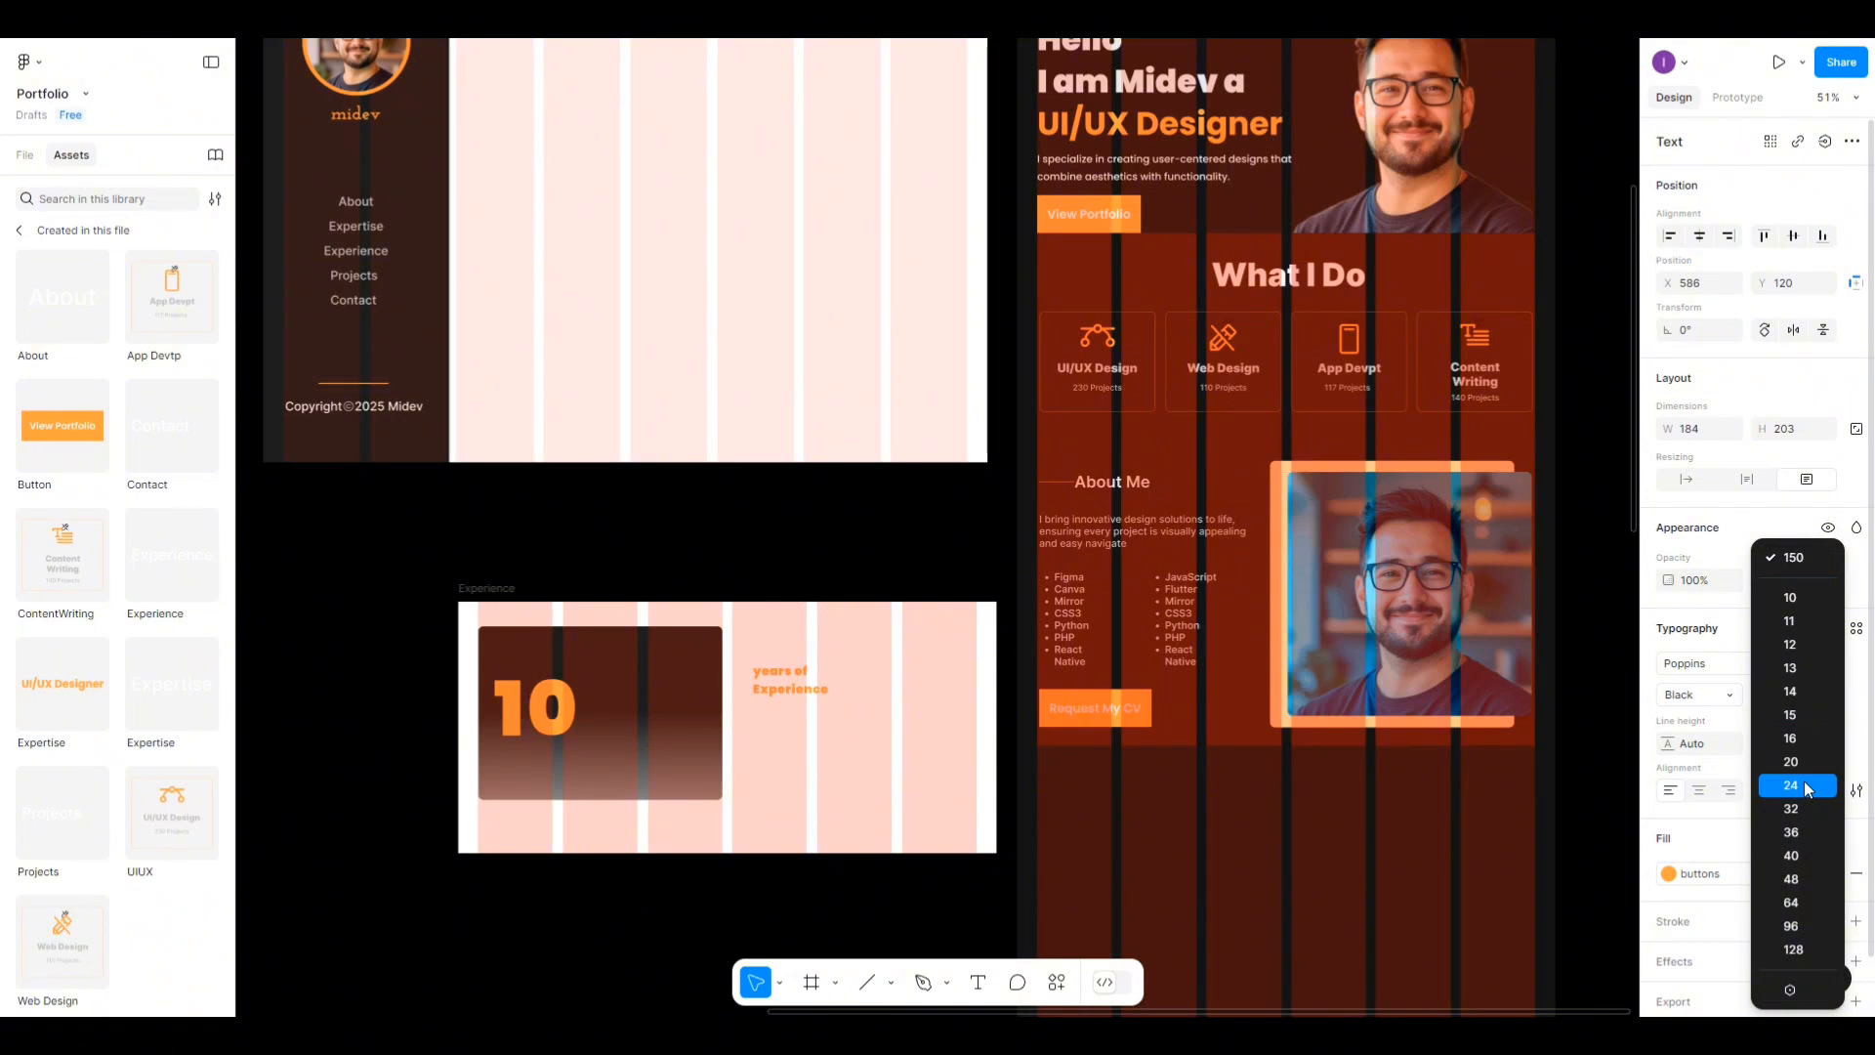
pyautogui.click(1796, 846)
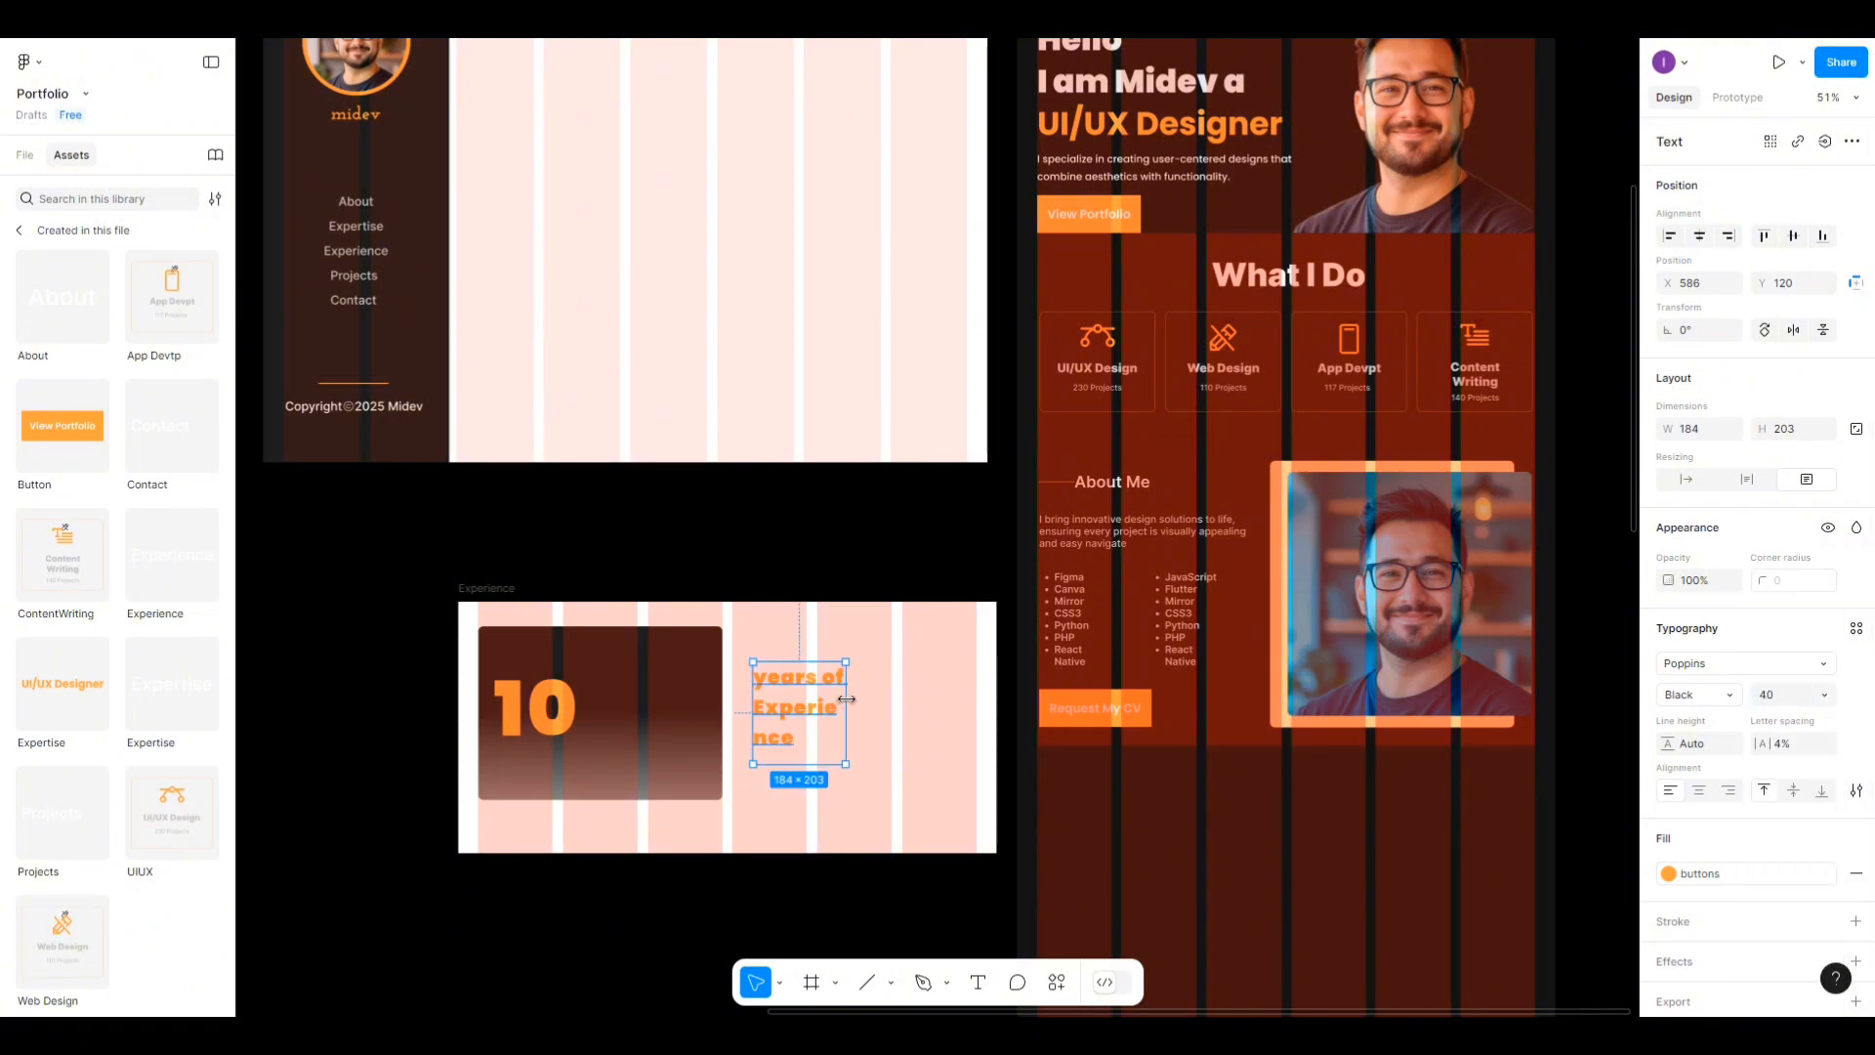
pyautogui.moveTo(845, 699); pyautogui.dragTo(664, 722)
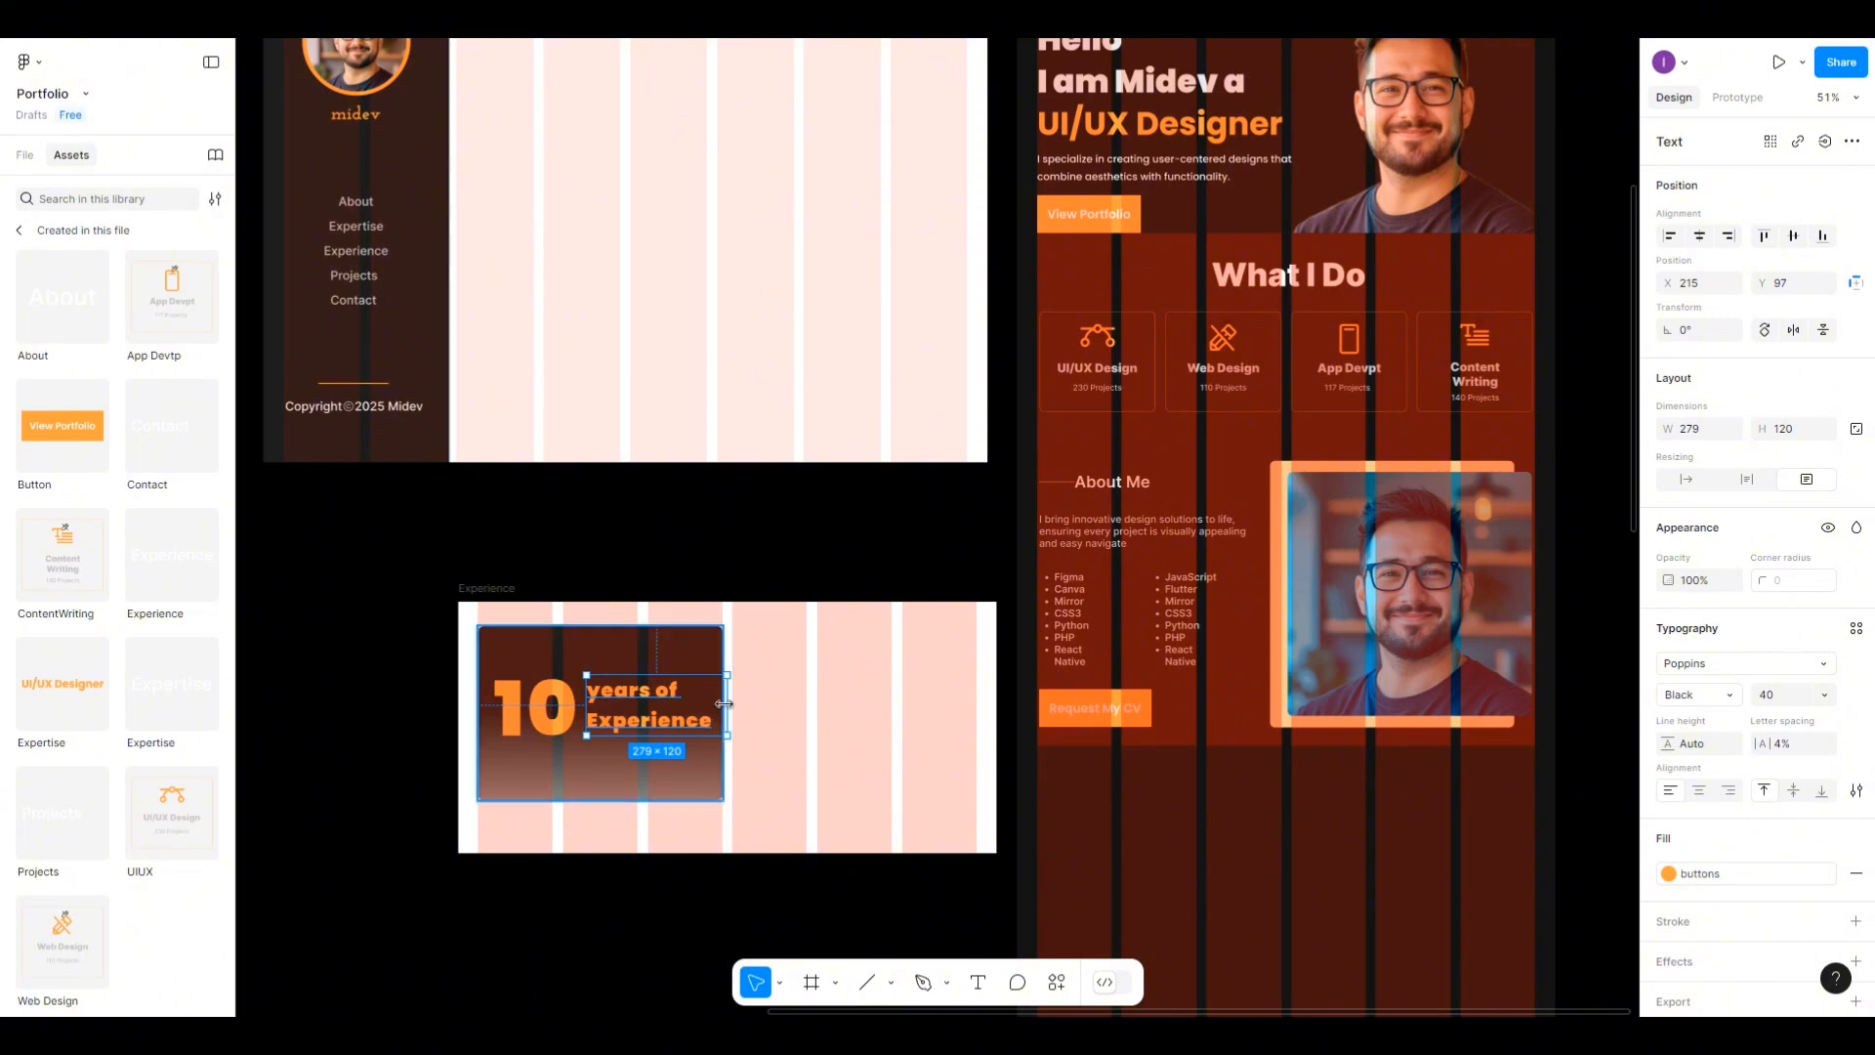
# Reduce the "years of Experience" text's font size to 32 and move it to X 232, Y 119 within the card.
pyautogui.click(1824, 693)
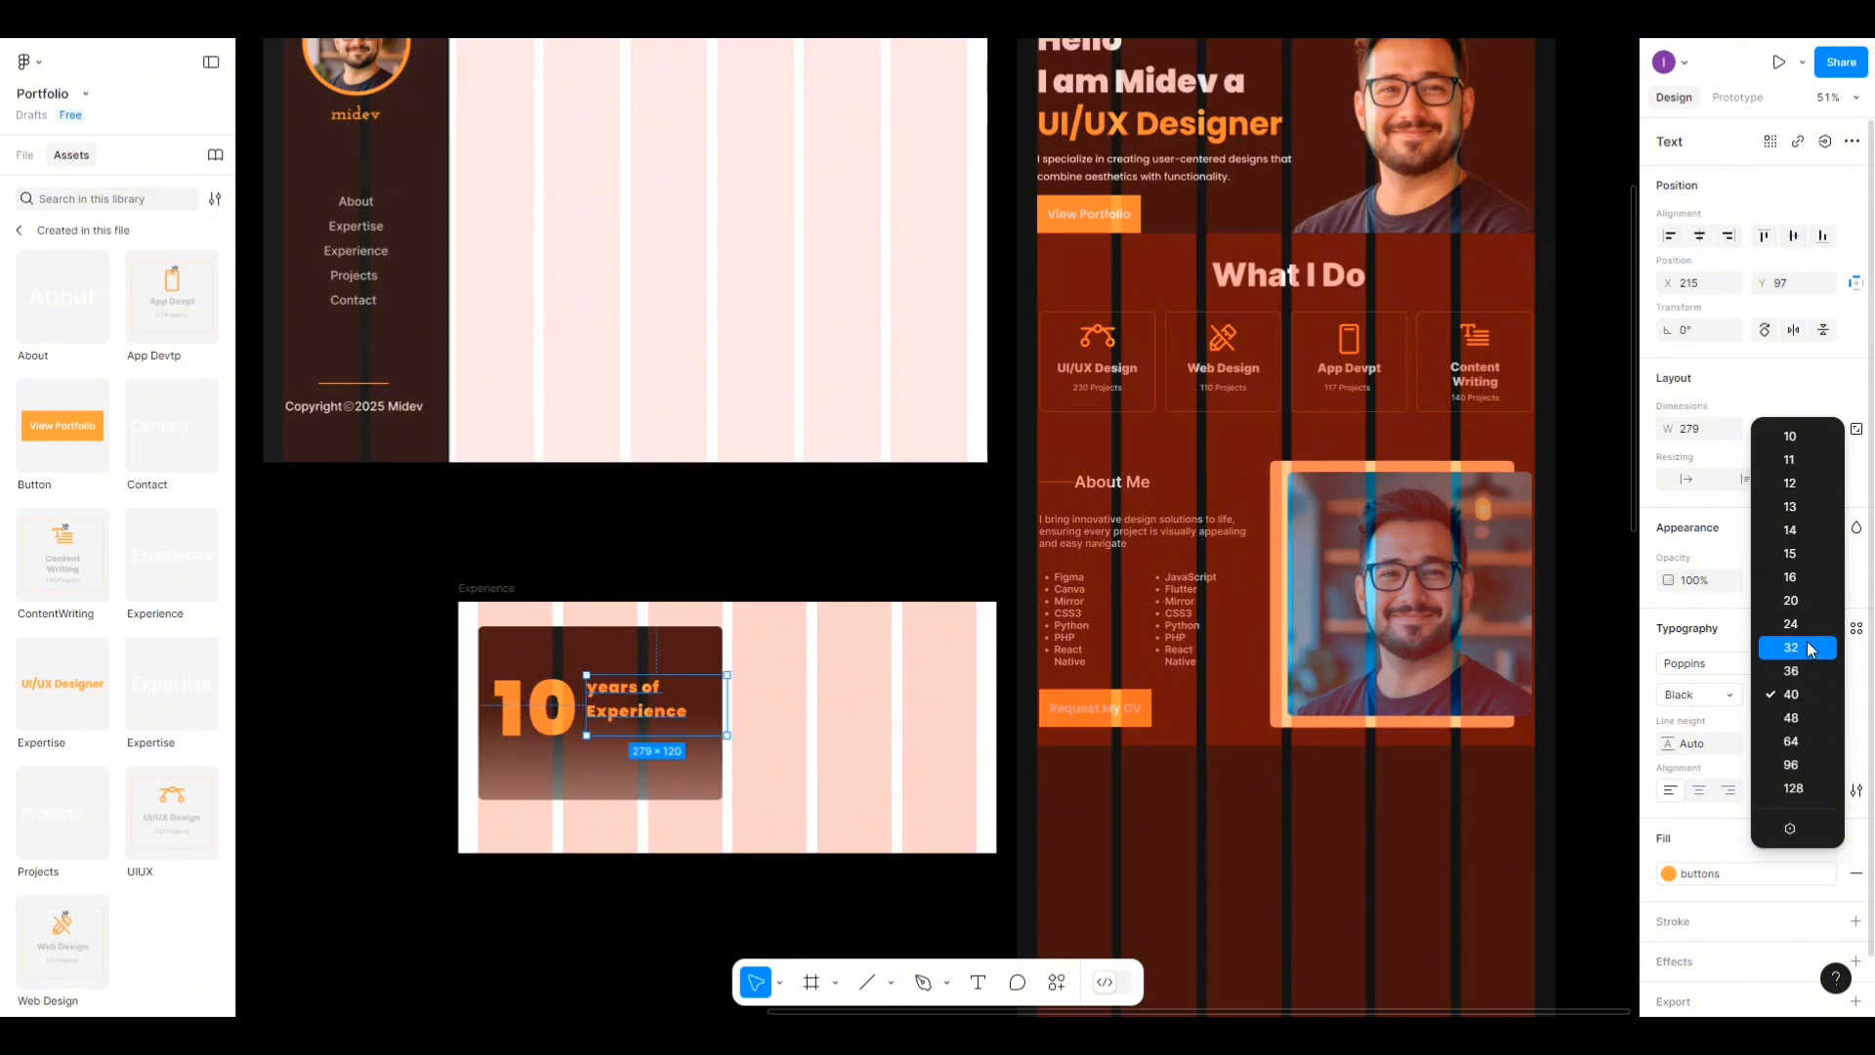
pyautogui.click(1807, 647)
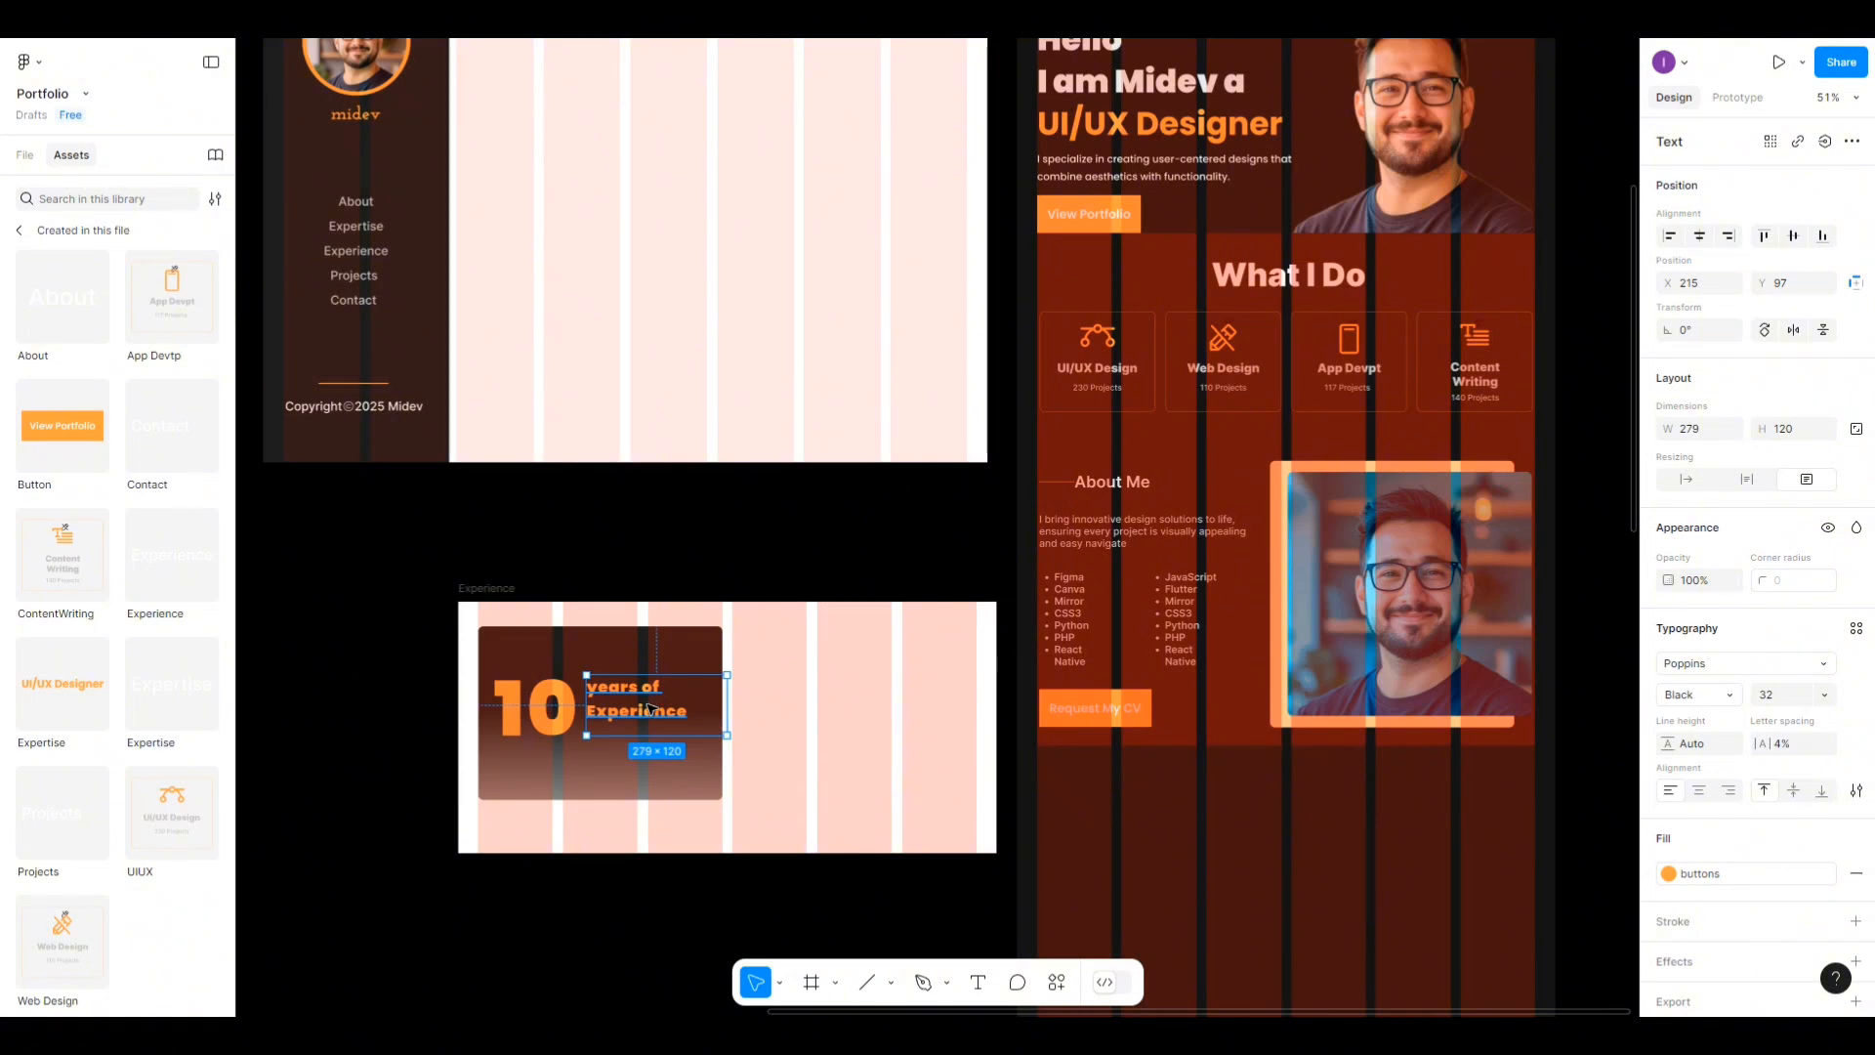
pyautogui.moveTo(649, 710); pyautogui.dragTo(659, 717)
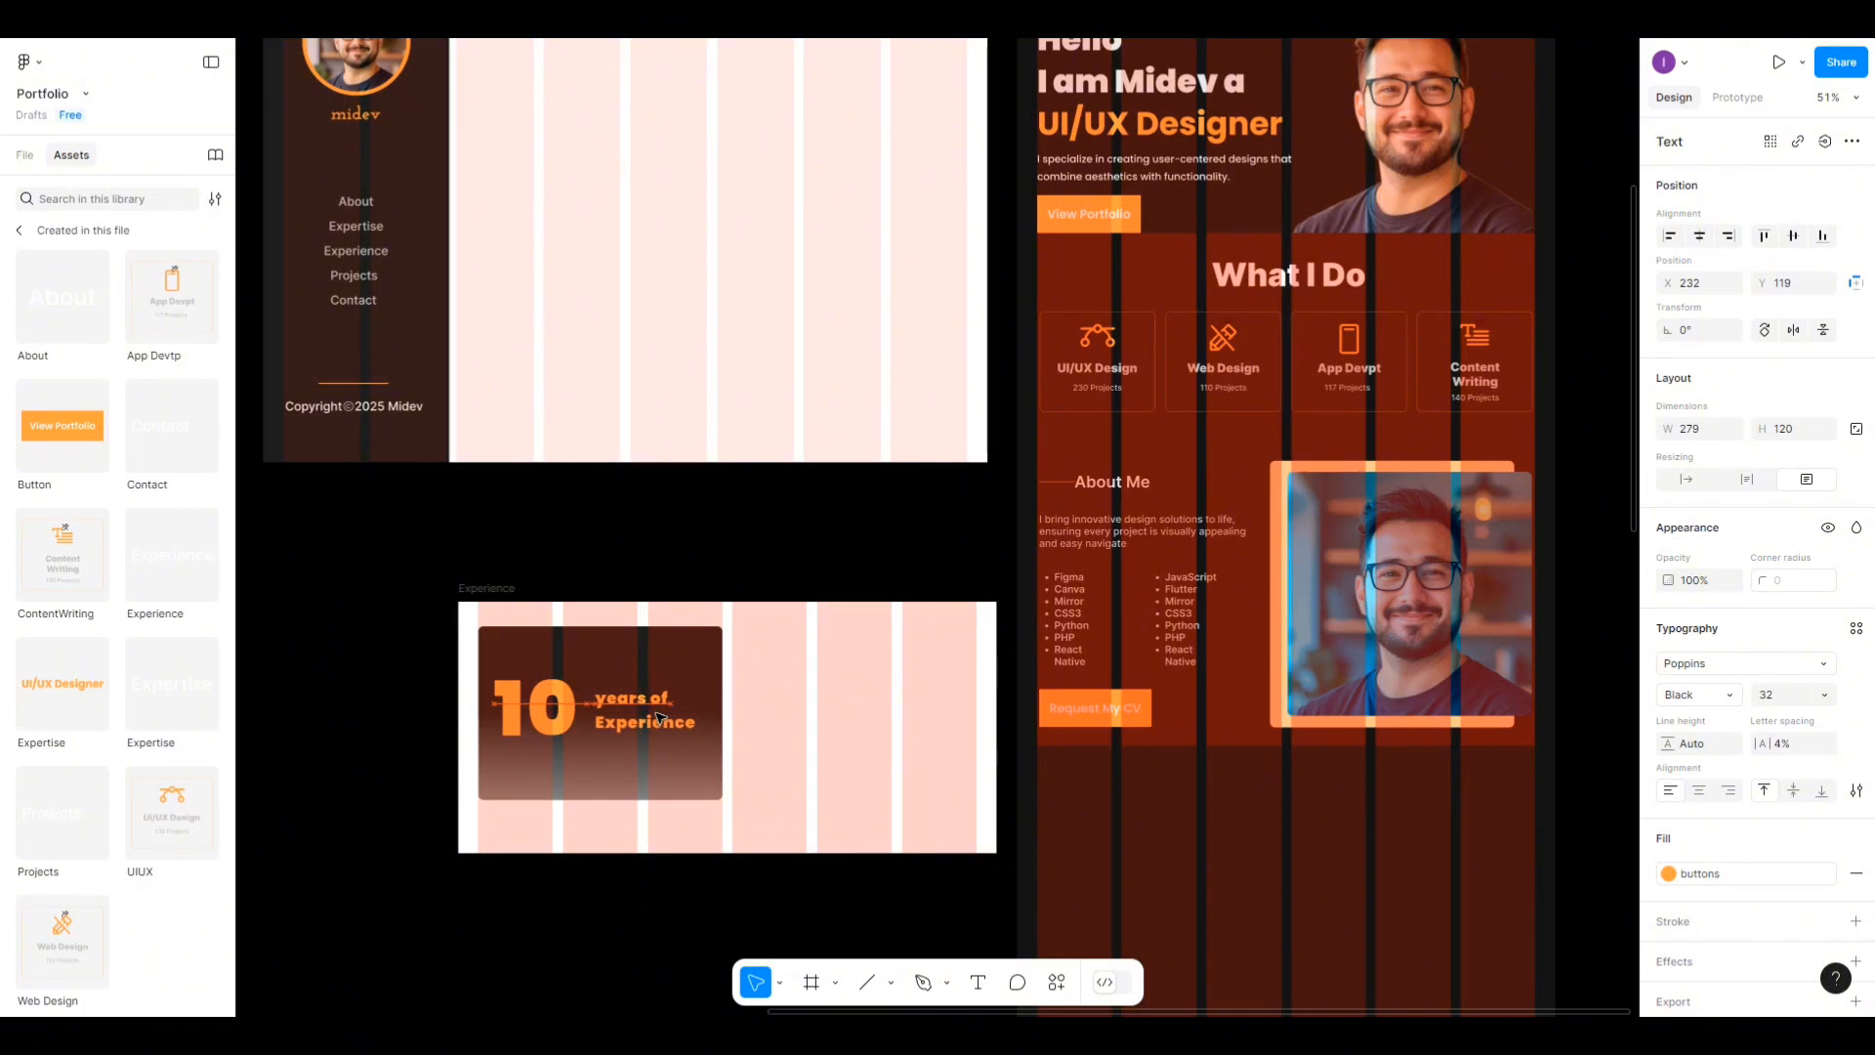
# Set the horizontal spacing between "10" and "years of Experience" to 20 and align their vertical centers.
pyautogui.keyDown('shift'); pyautogui.click(525, 732); pyautogui.keyUp('shift')
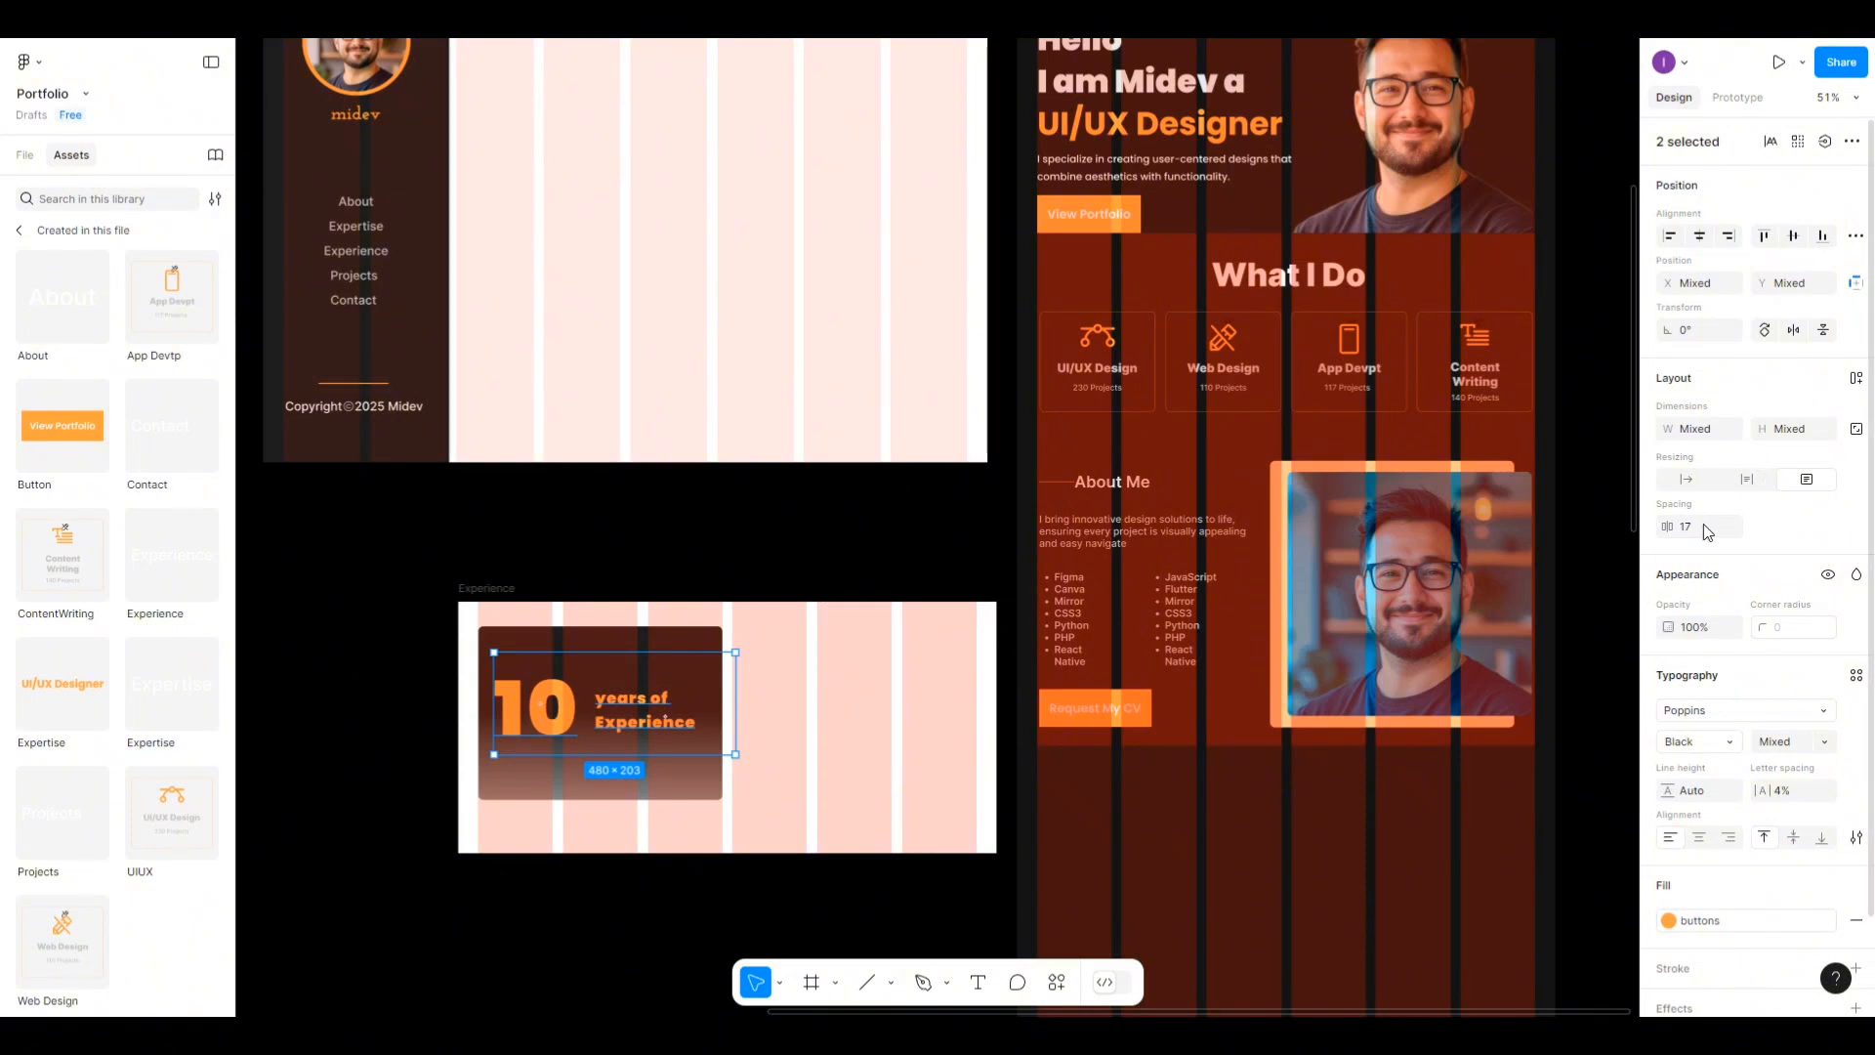
pyautogui.click(1702, 532)
pyautogui.press('Return')
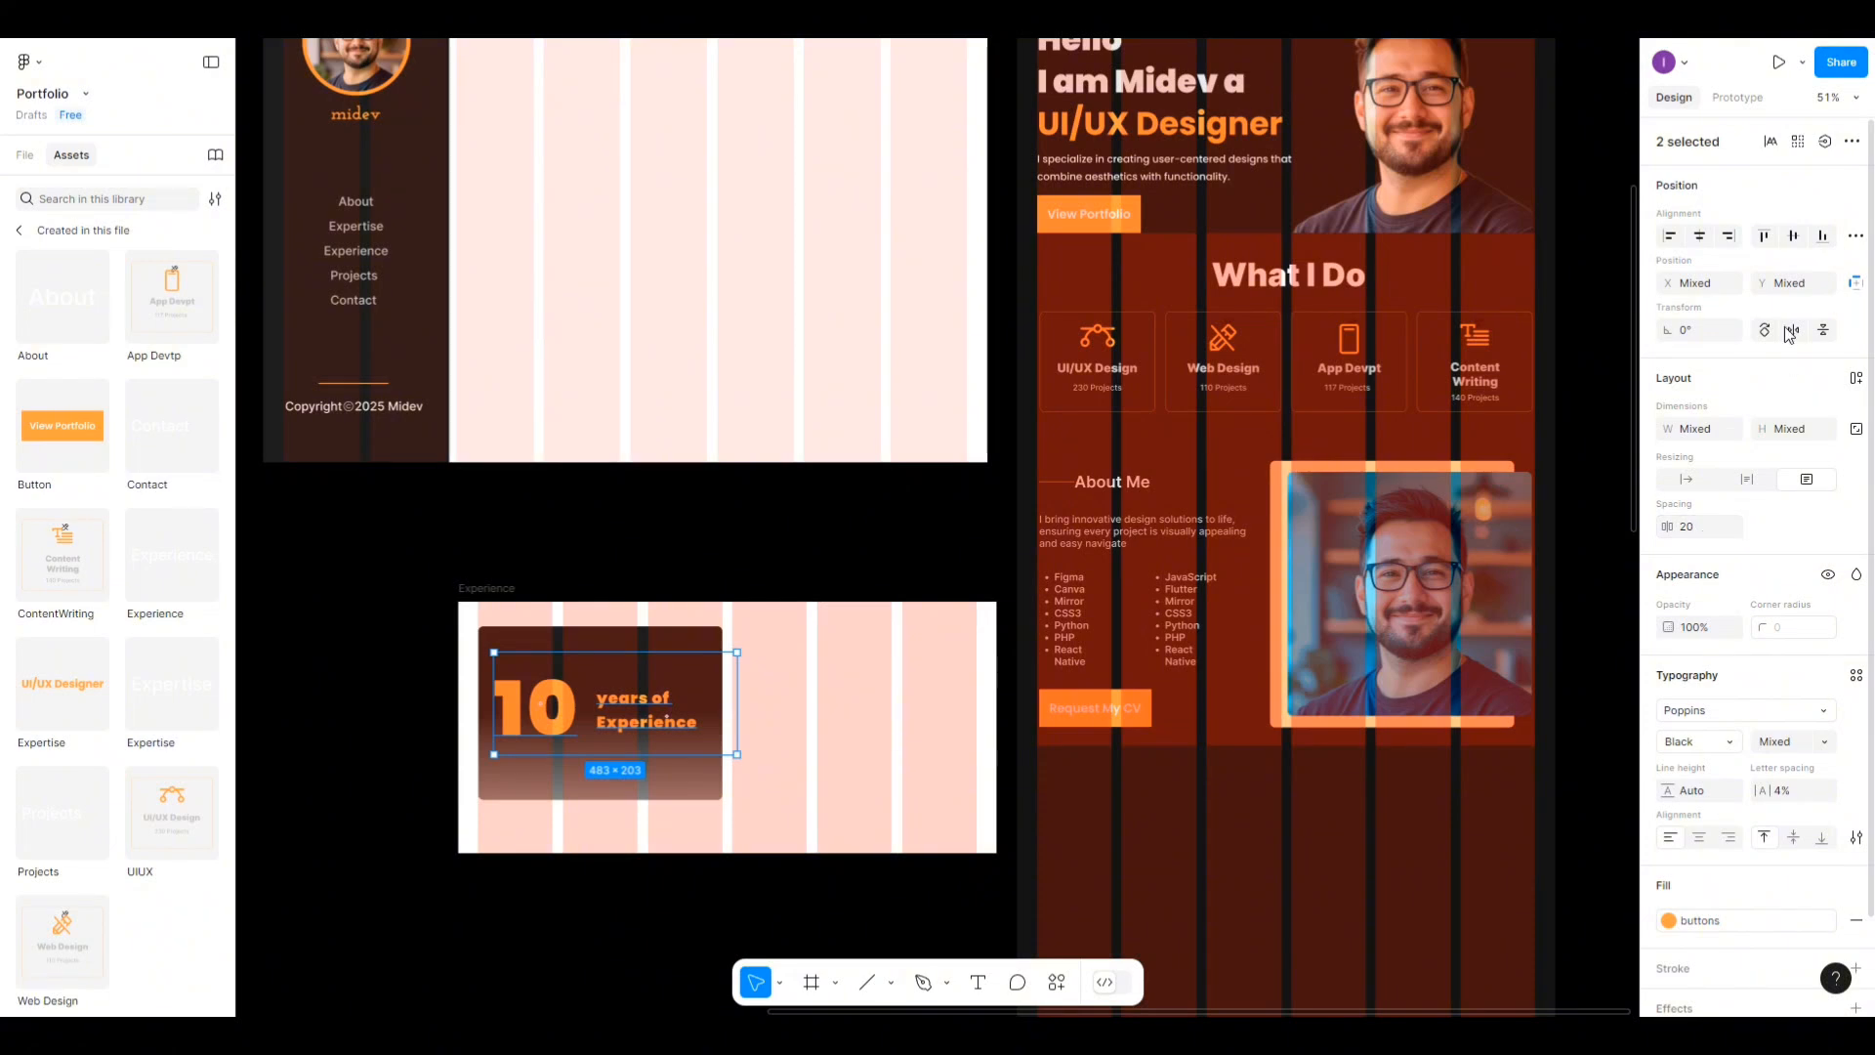
pyautogui.click(1793, 237)
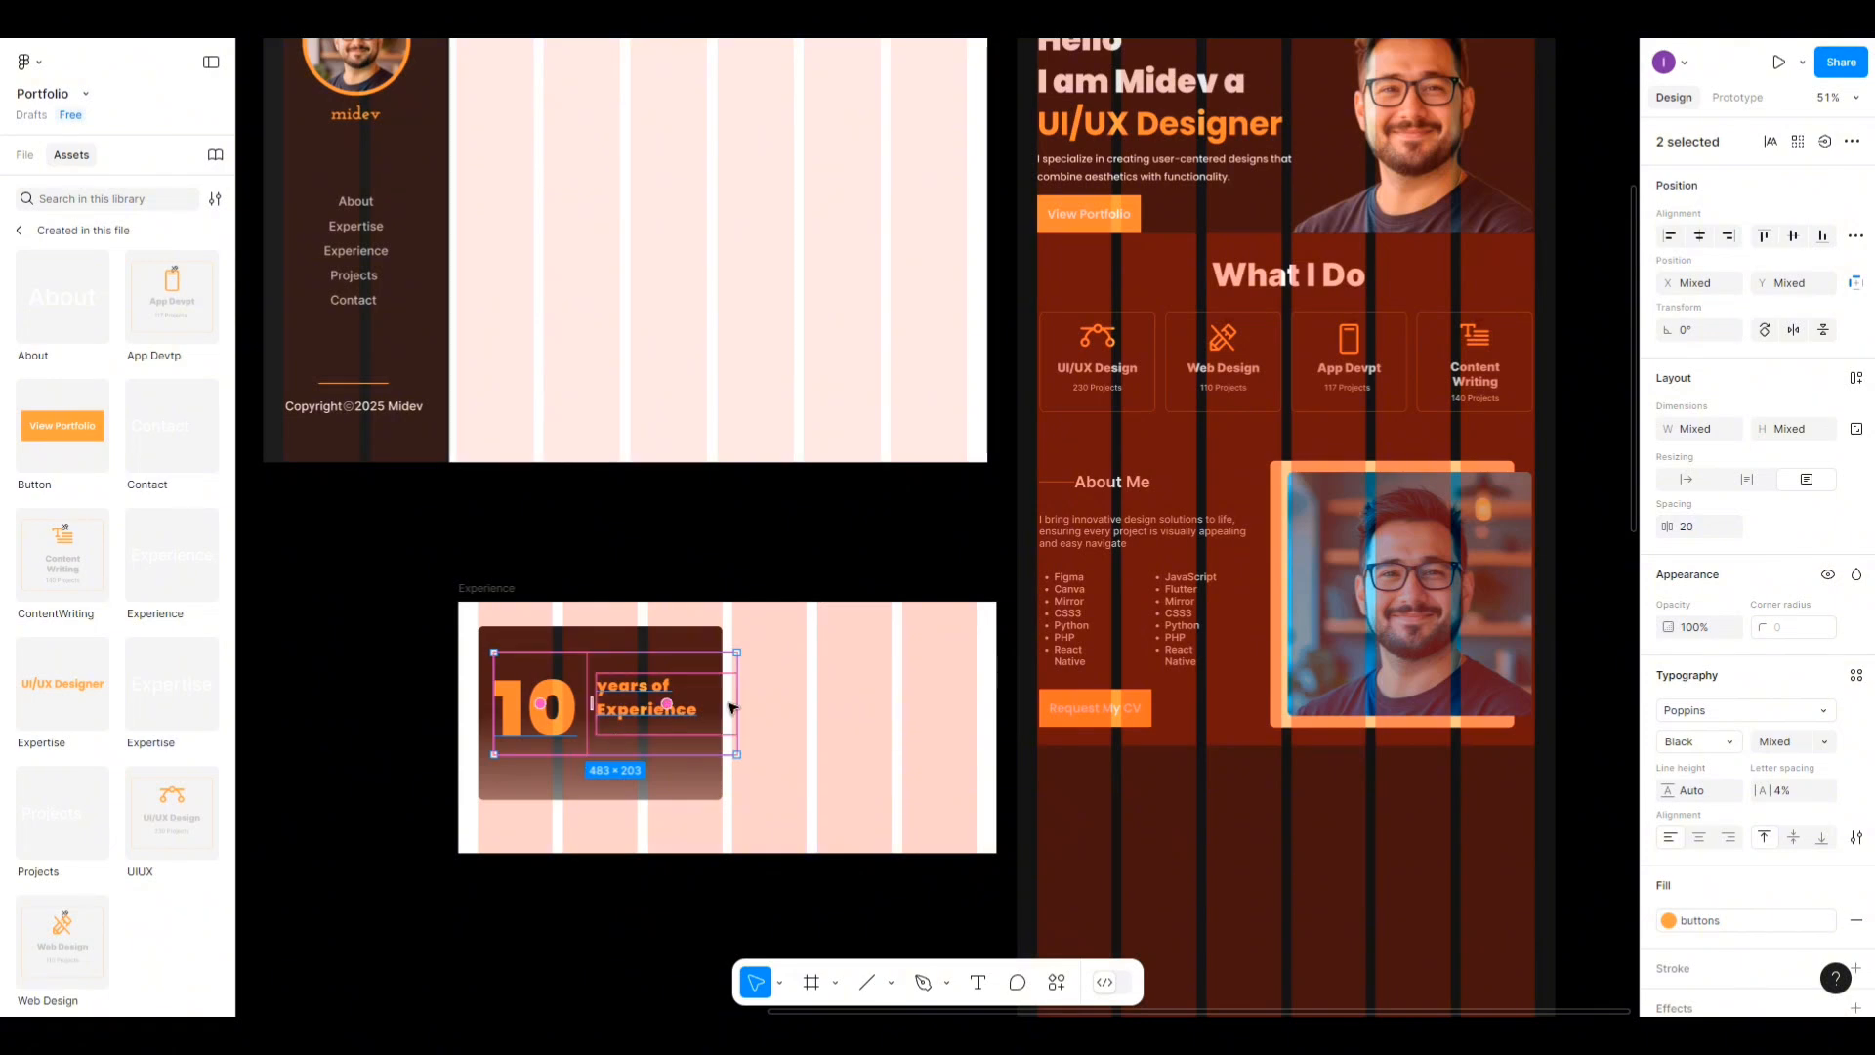
pyautogui.click(771, 707)
# Resize the "10" text box to 184 × 169, with its upper edge at Y 45.
pyautogui.click(557, 707)
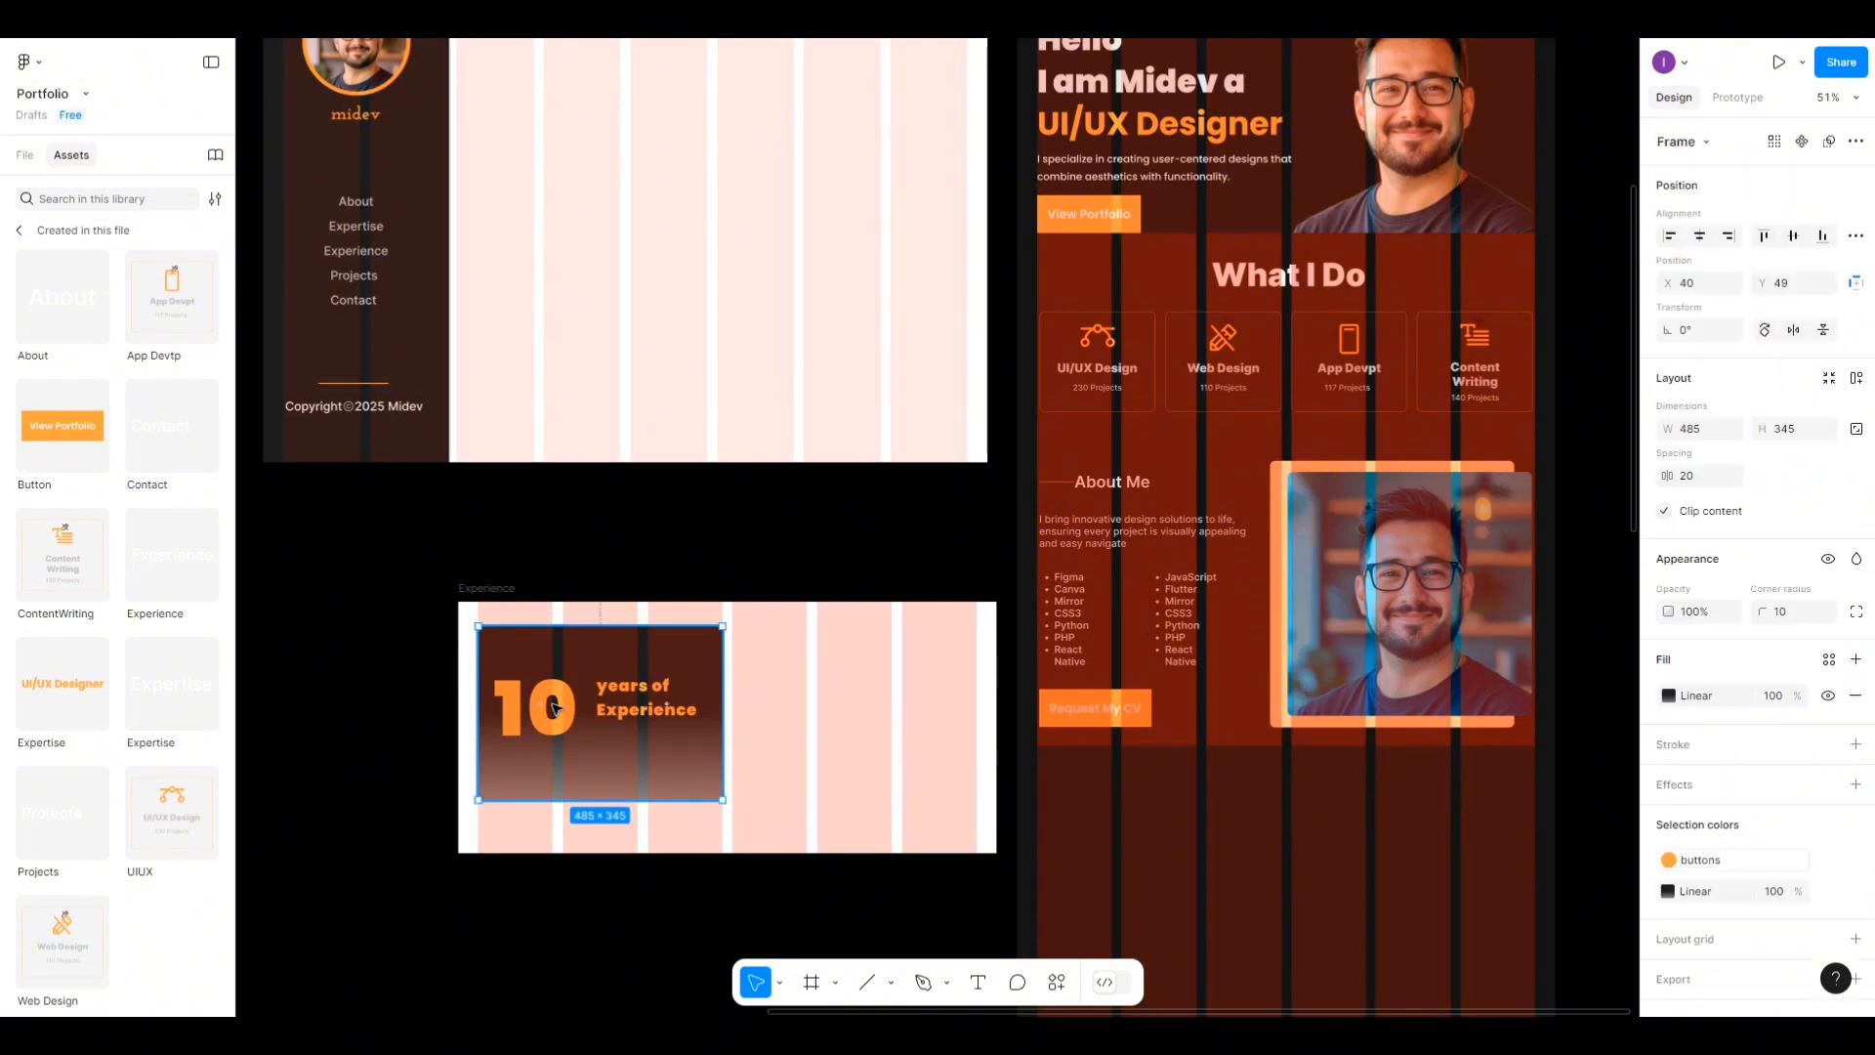
pyautogui.click(557, 708)
pyautogui.moveTo(543, 749); pyautogui.dragTo(543, 734)
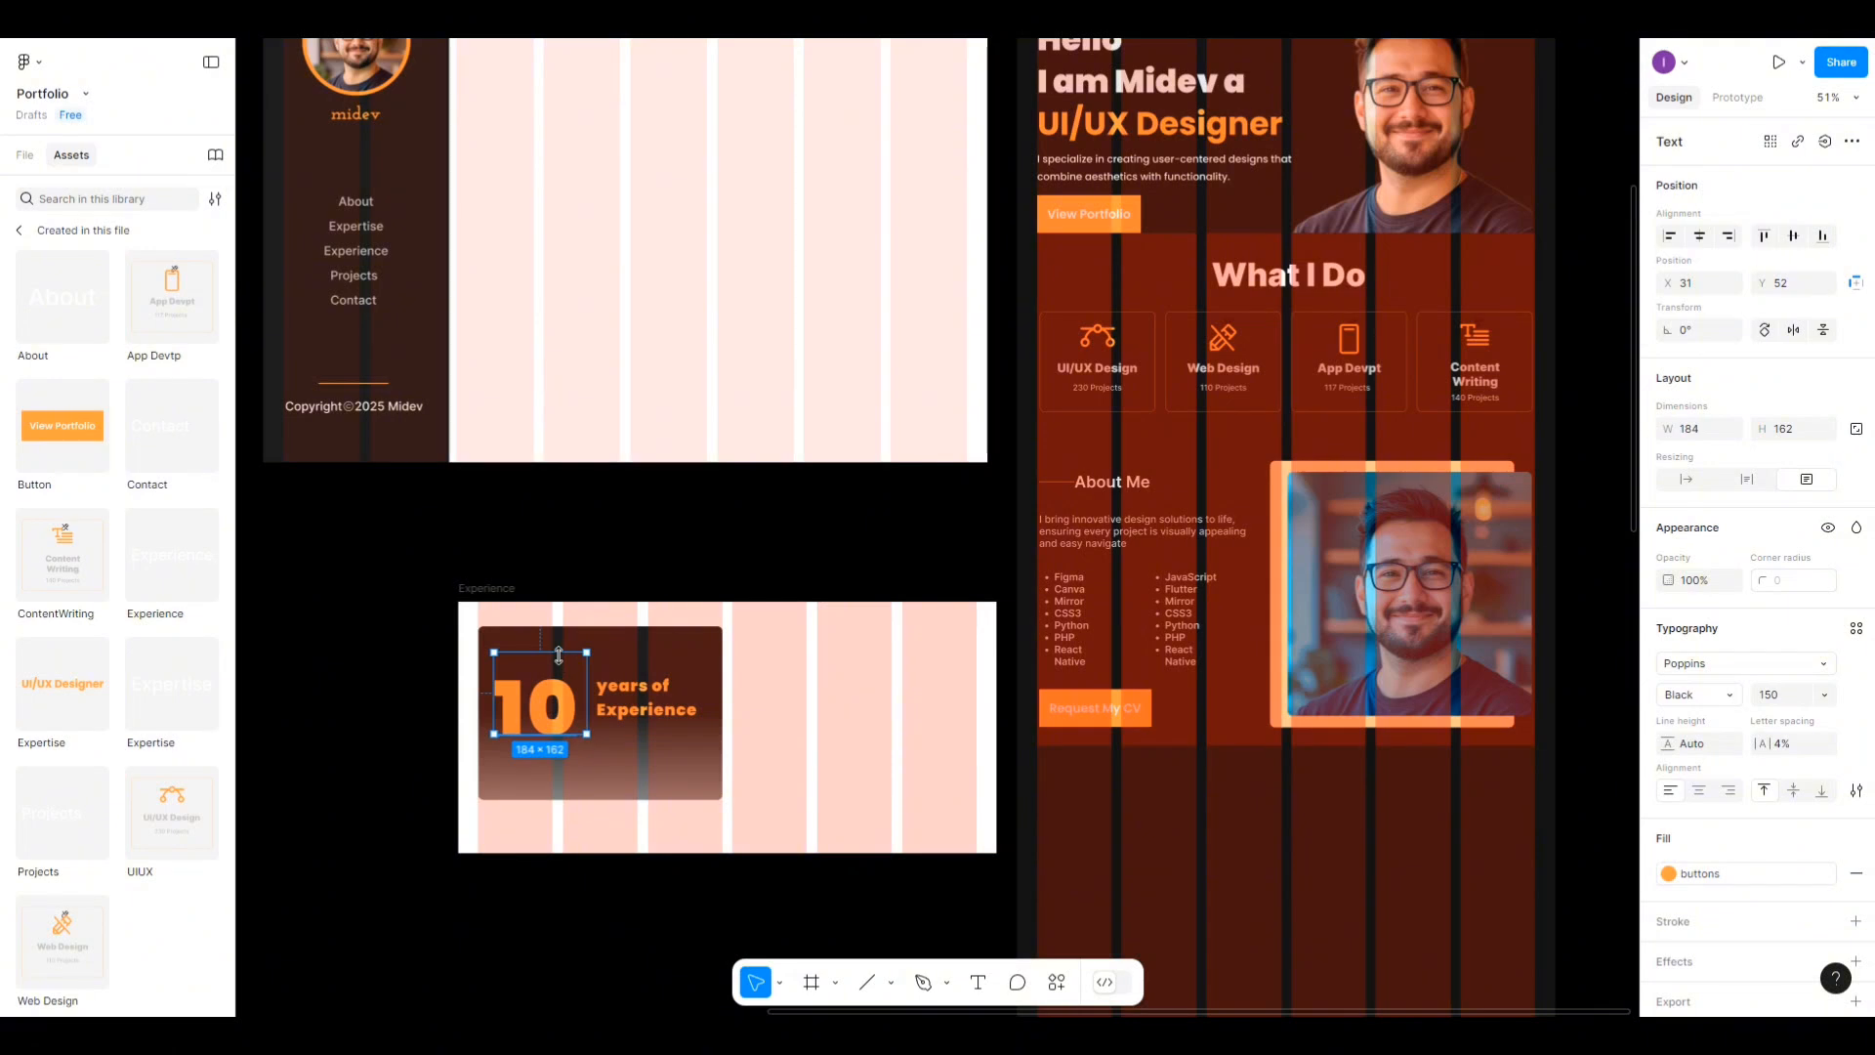
pyautogui.moveTo(558, 653)
pyautogui.mouseDown()
pyautogui.moveTo(558, 668)
pyautogui.moveTo(563, 648)
pyautogui.mouseUp()
pyautogui.press('Return')
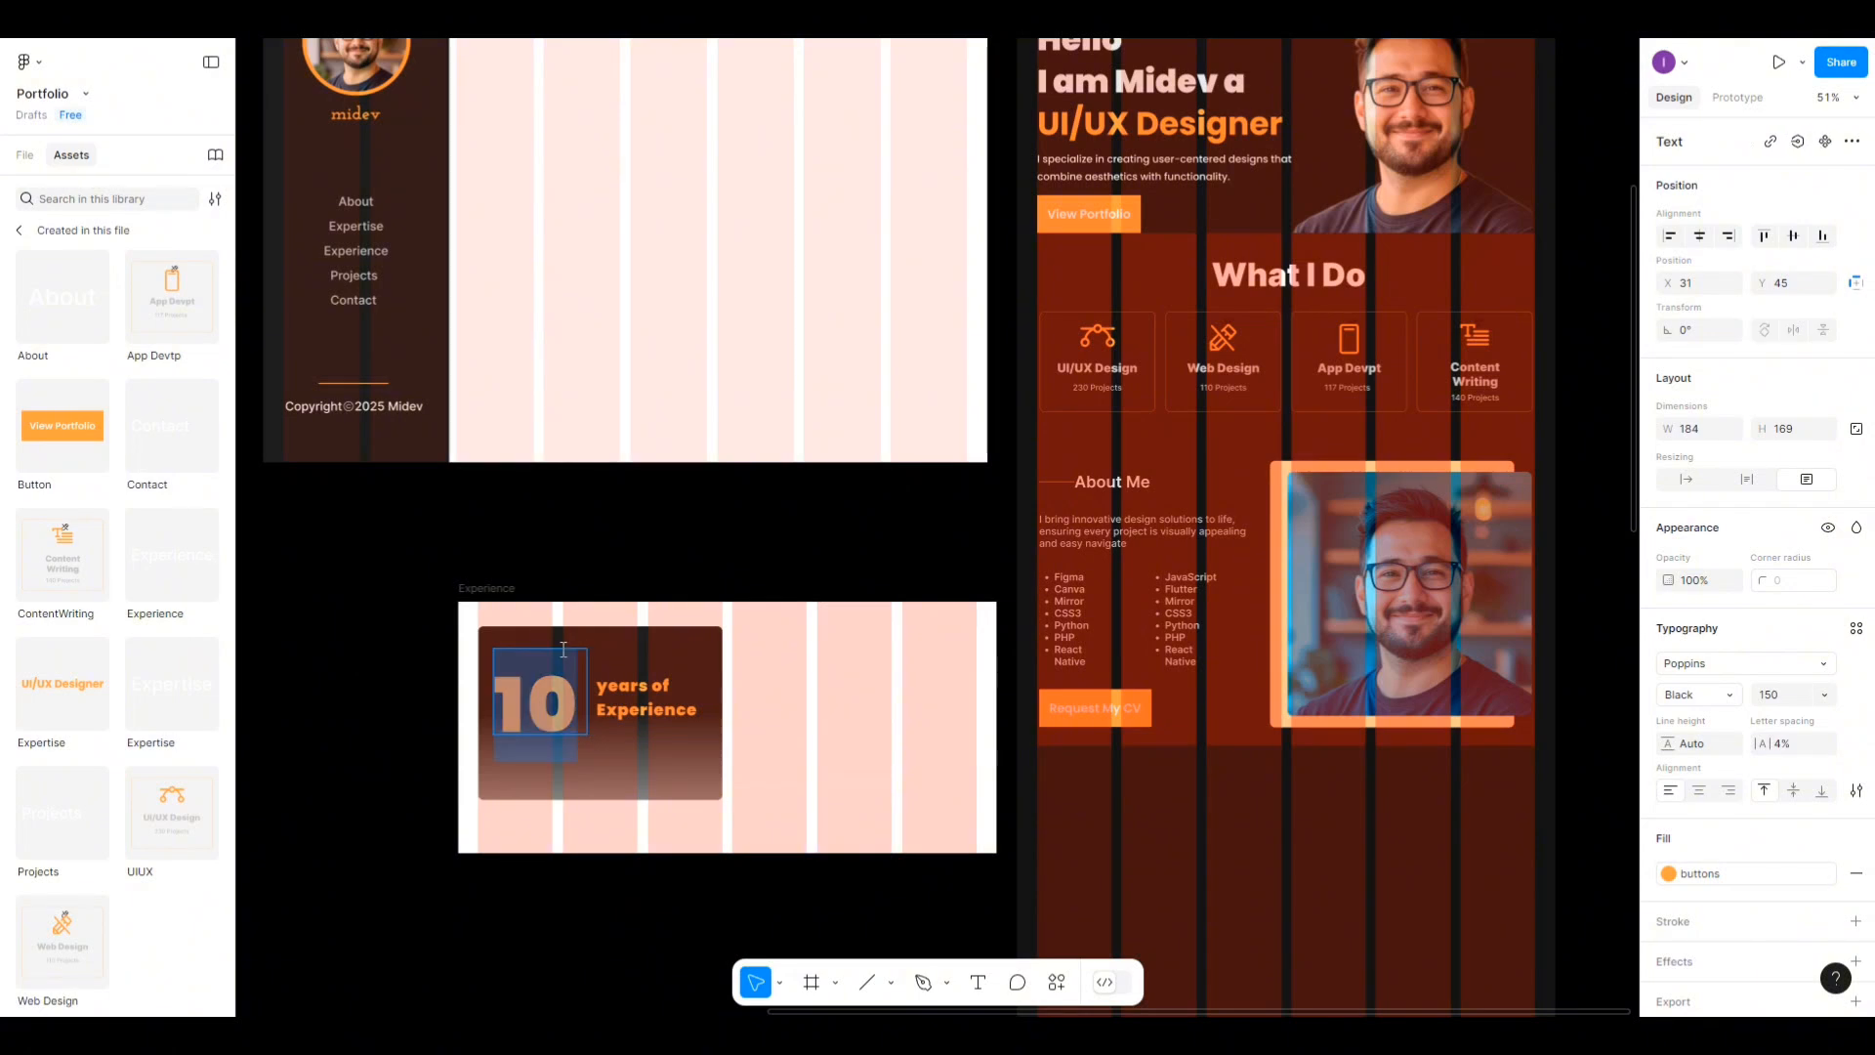
pyautogui.press('Right')
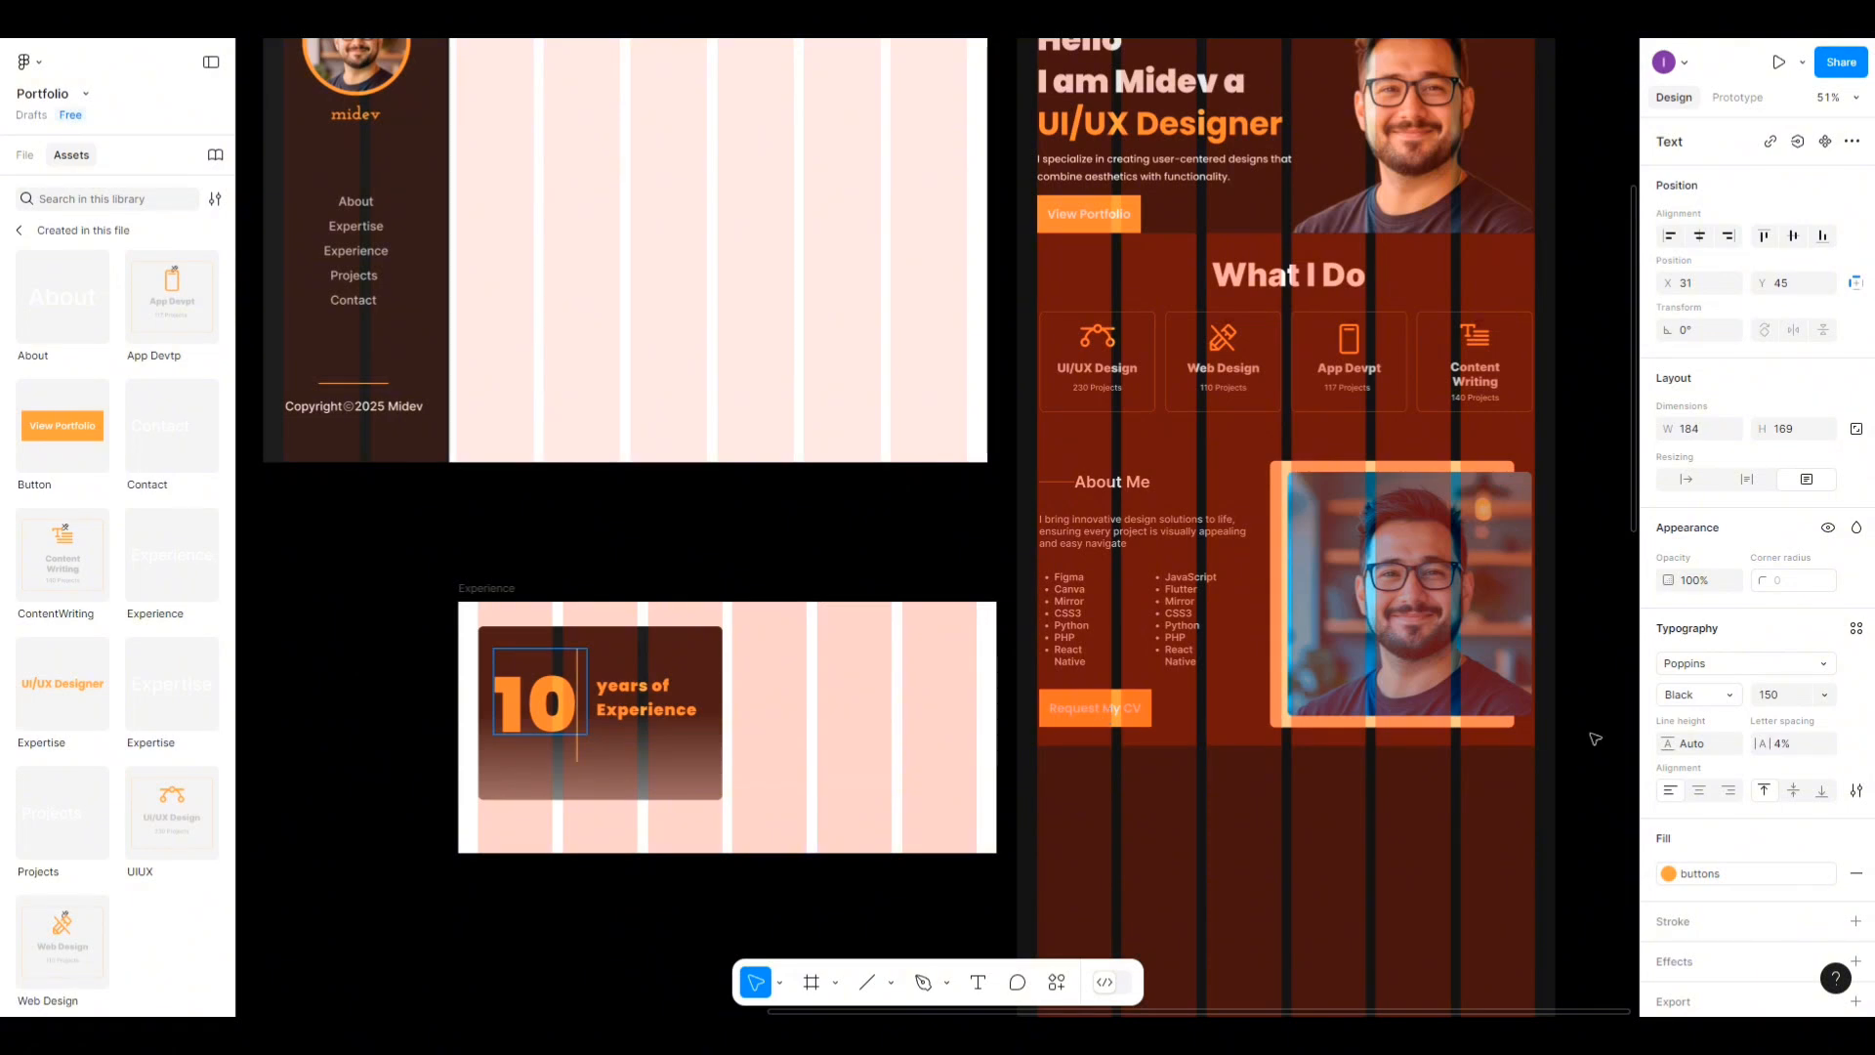
# Shorten the "years of Experience" text box from its upper edge to 279 × 95, starting at Y 119.
pyautogui.click(670, 682)
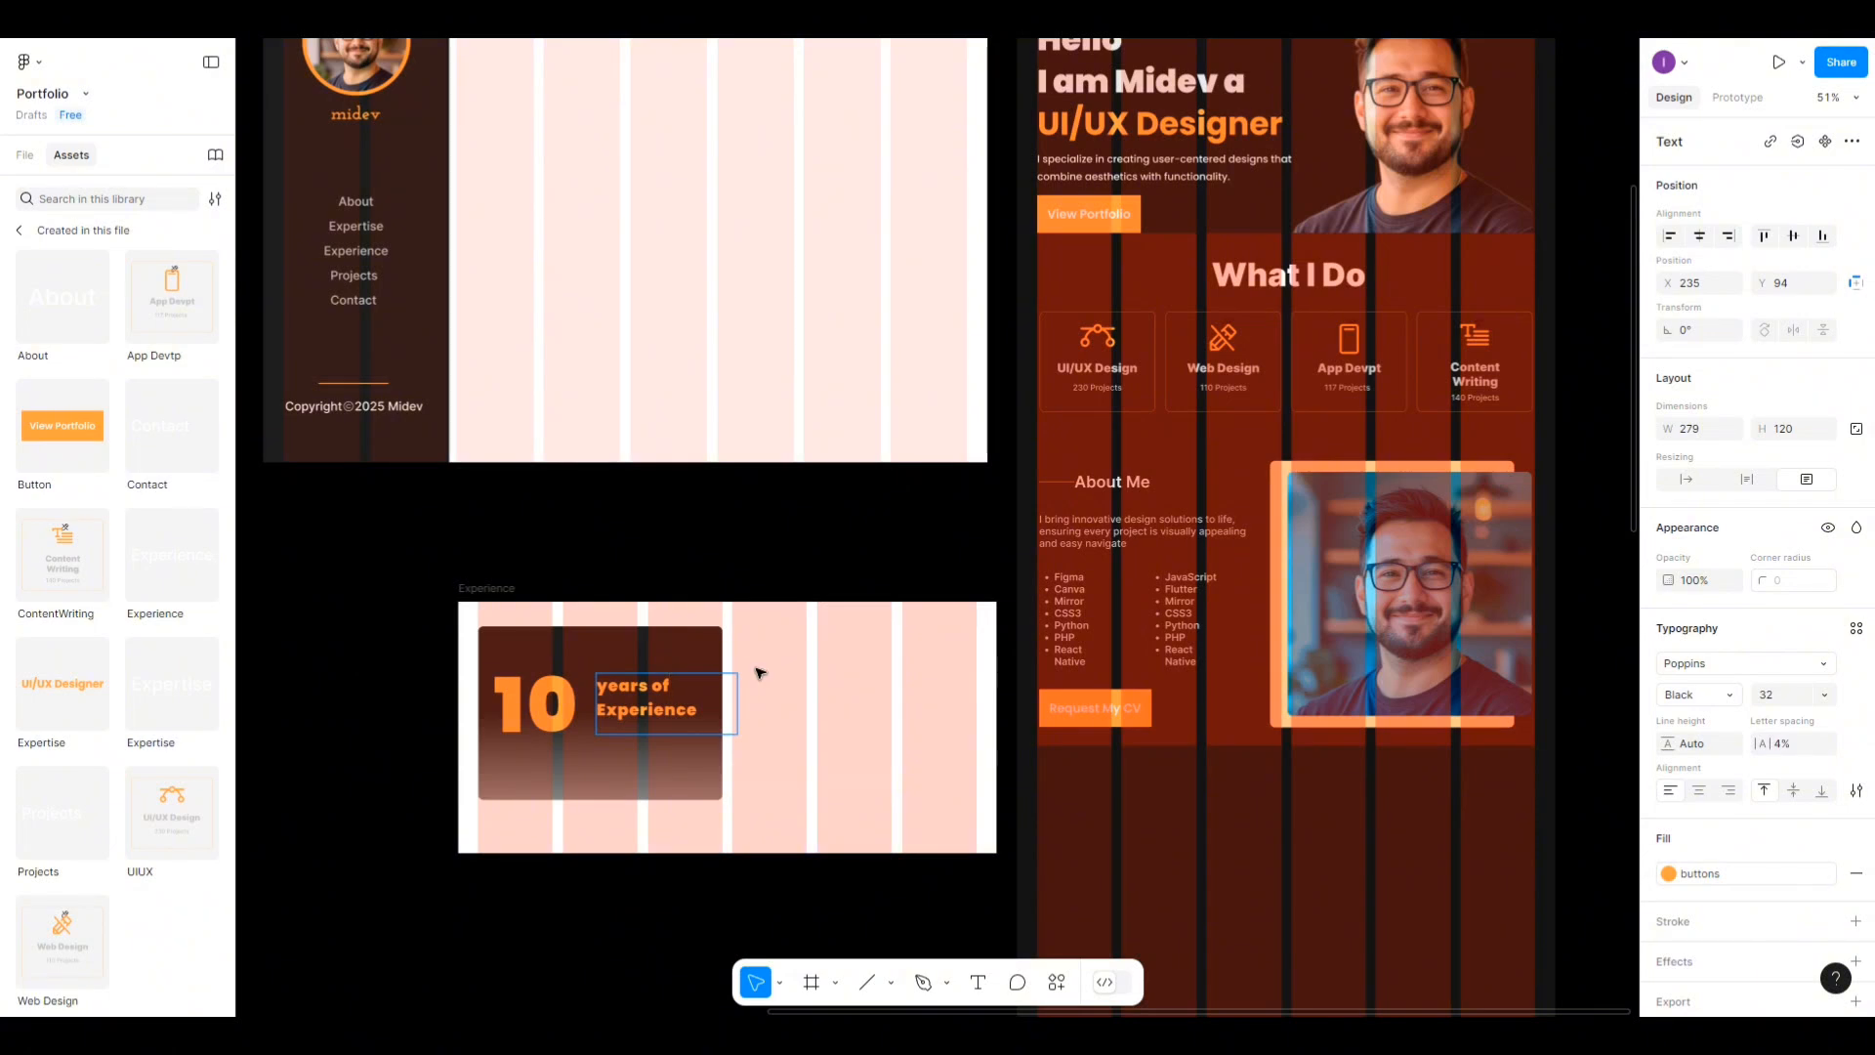
pyautogui.press('Escape')
pyautogui.moveTo(714, 659); pyautogui.dragTo(713, 682)
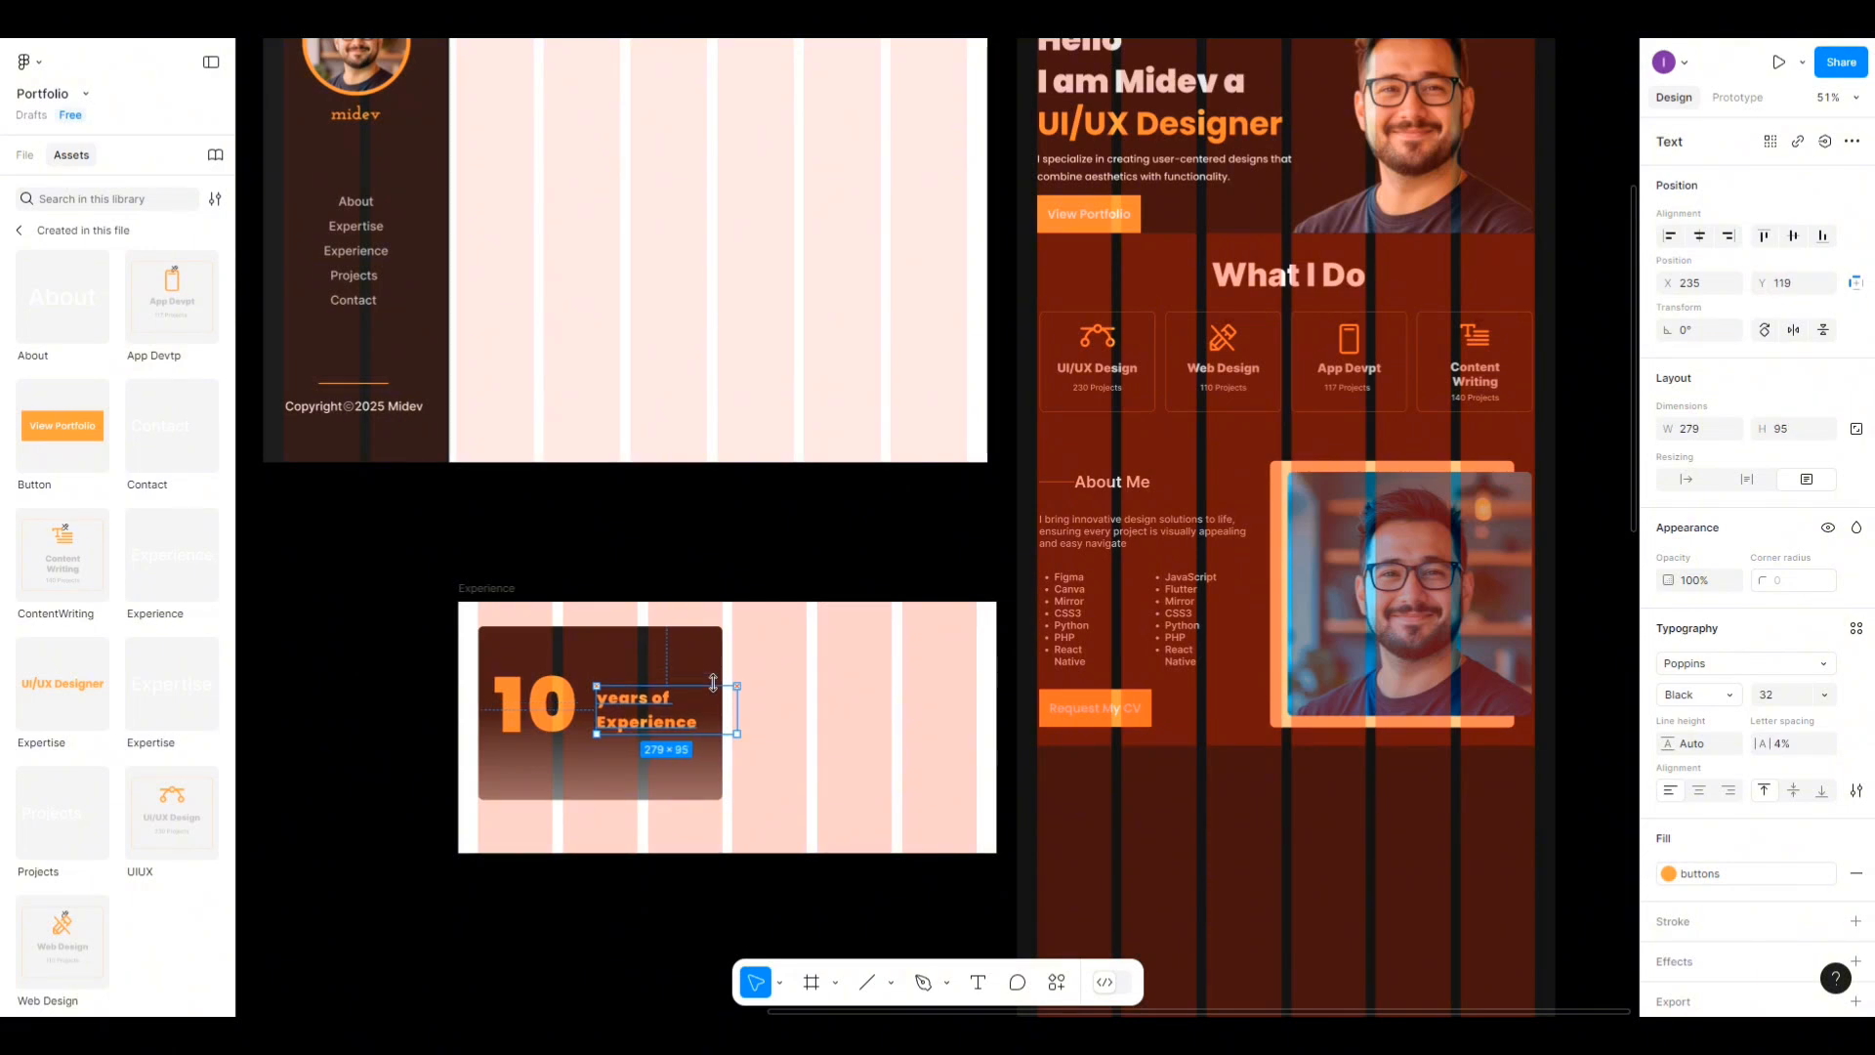
pyautogui.click(553, 720)
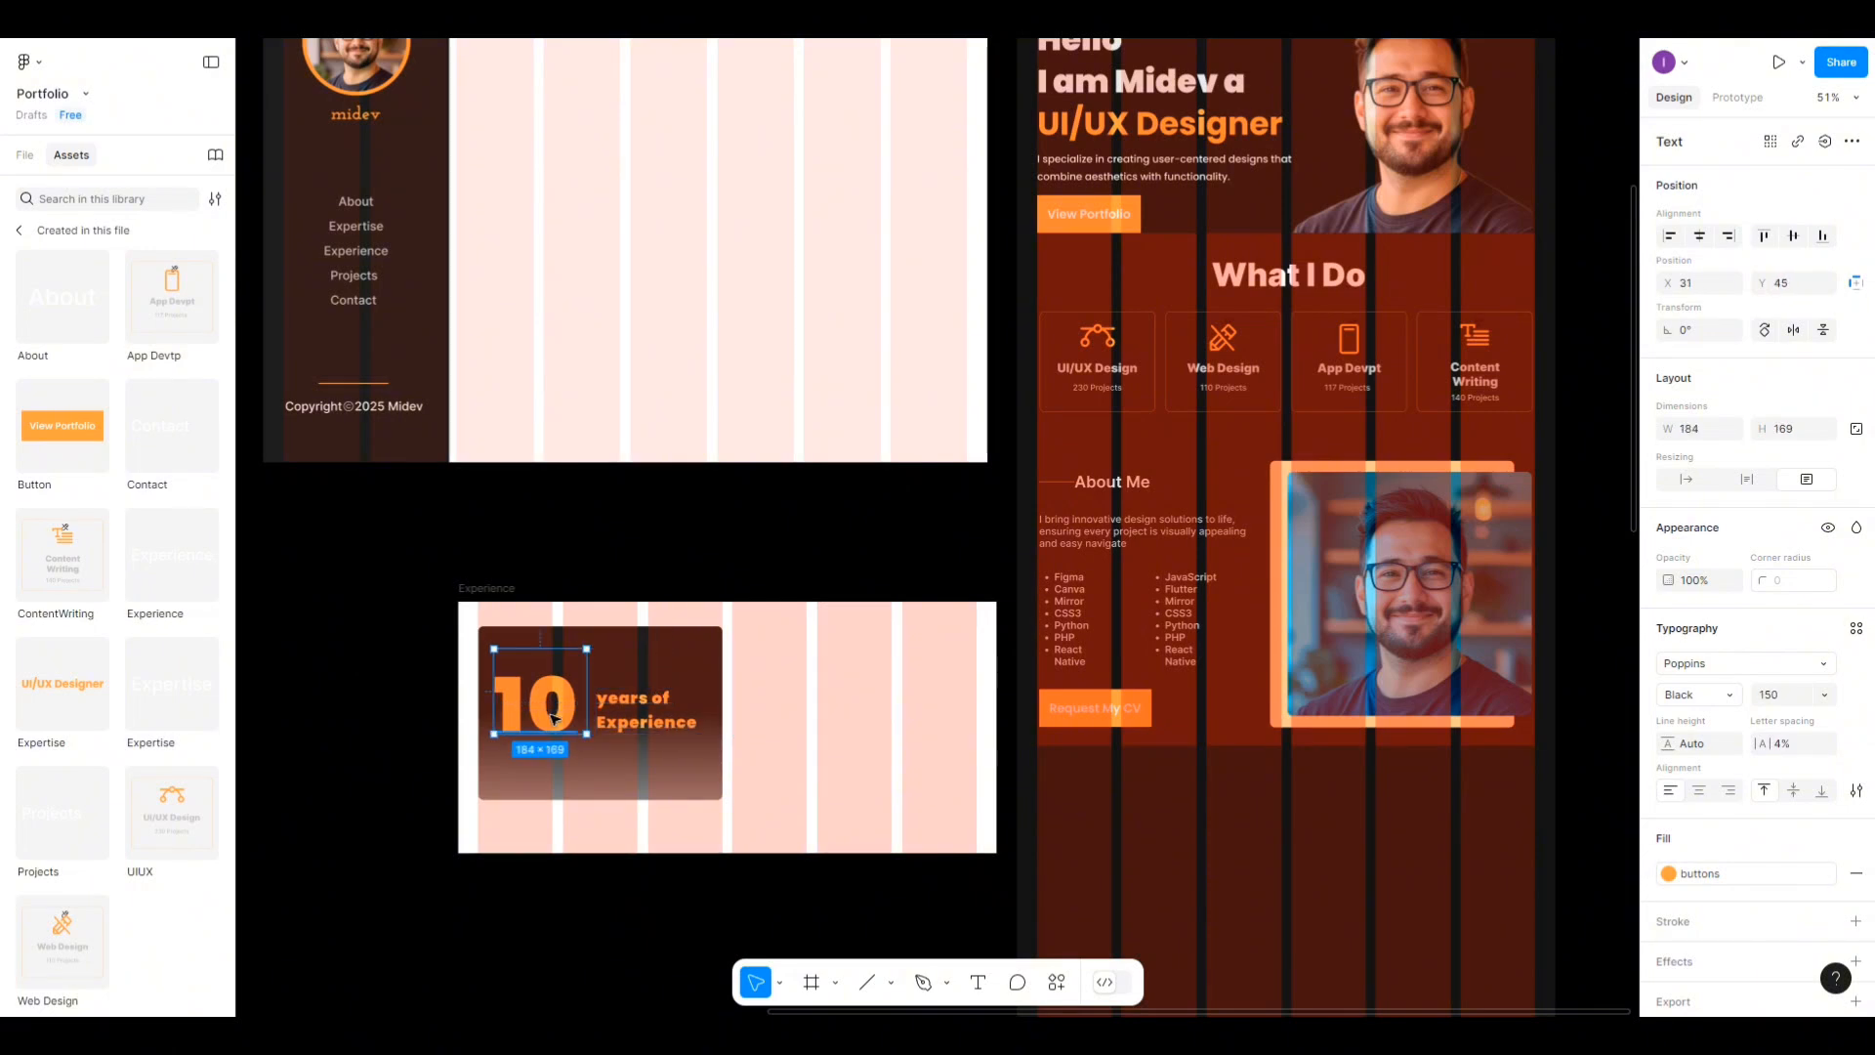
pyautogui.keyDown('shift'); pyautogui.click(639, 713); pyautogui.keyUp('shift')
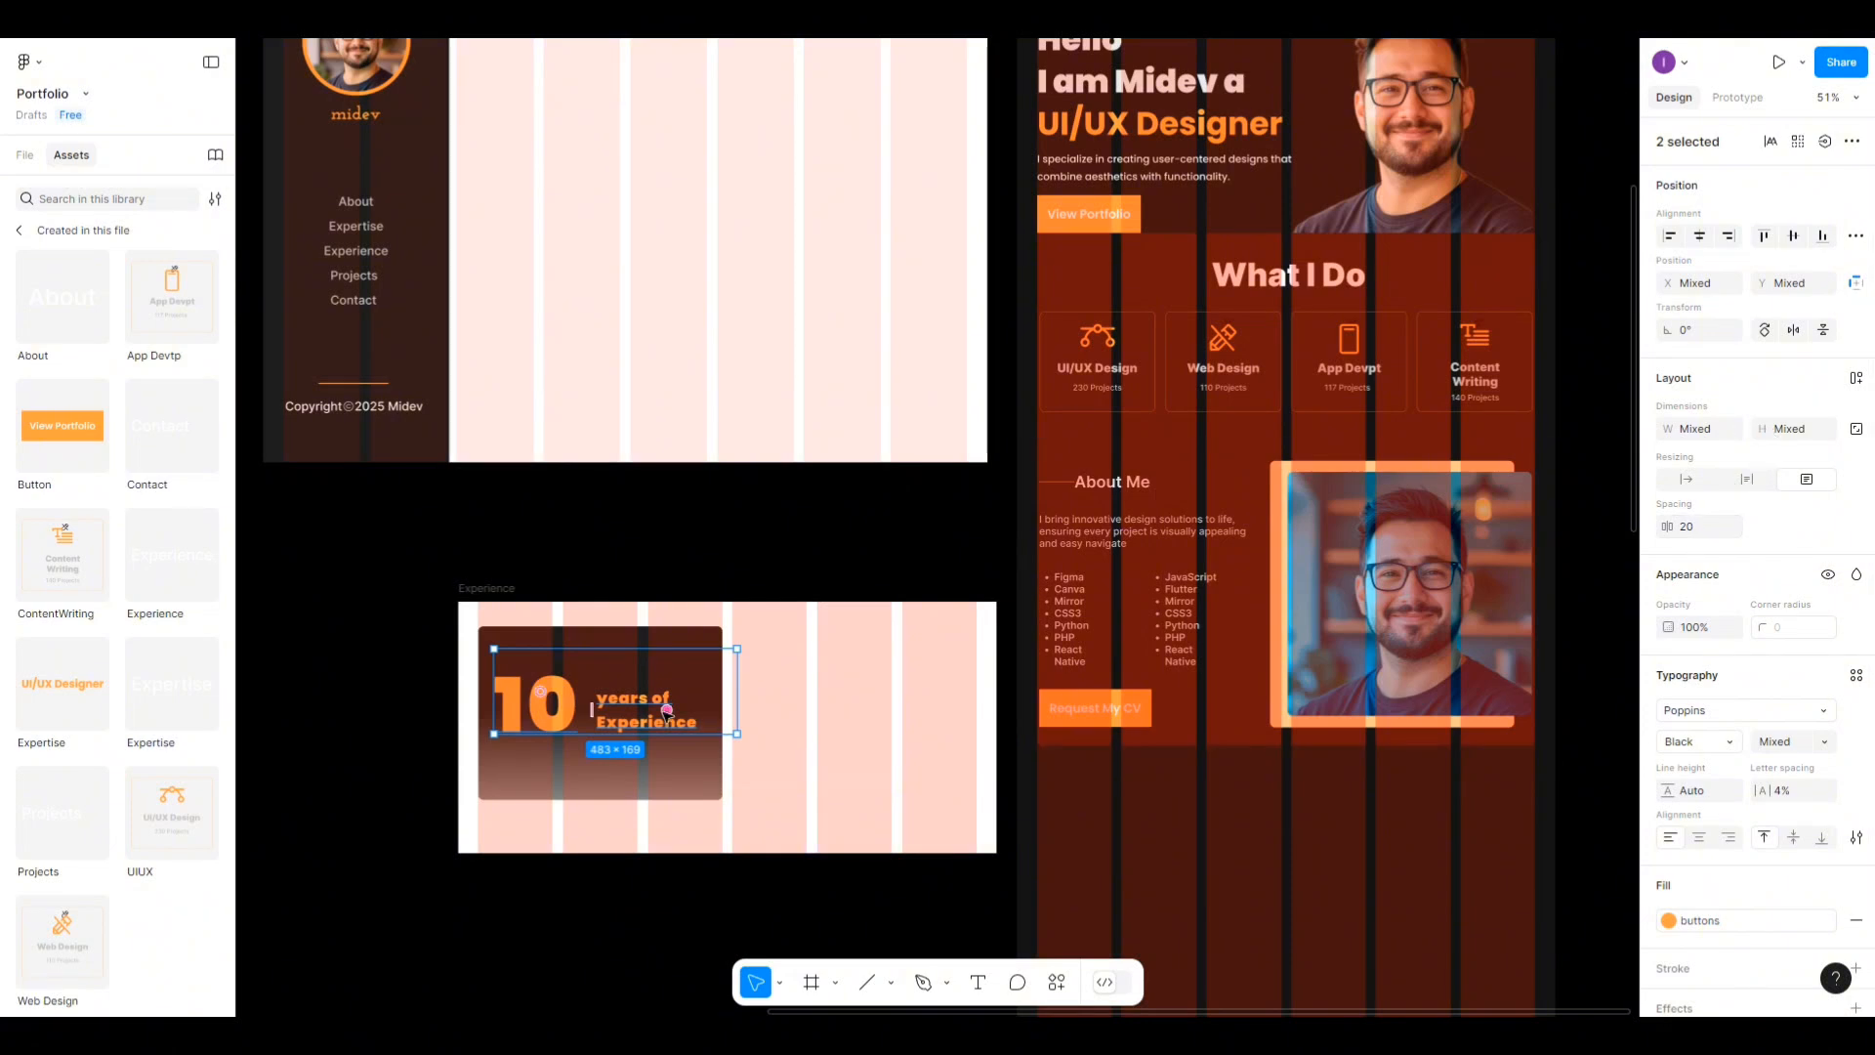
pyautogui.click(664, 770)
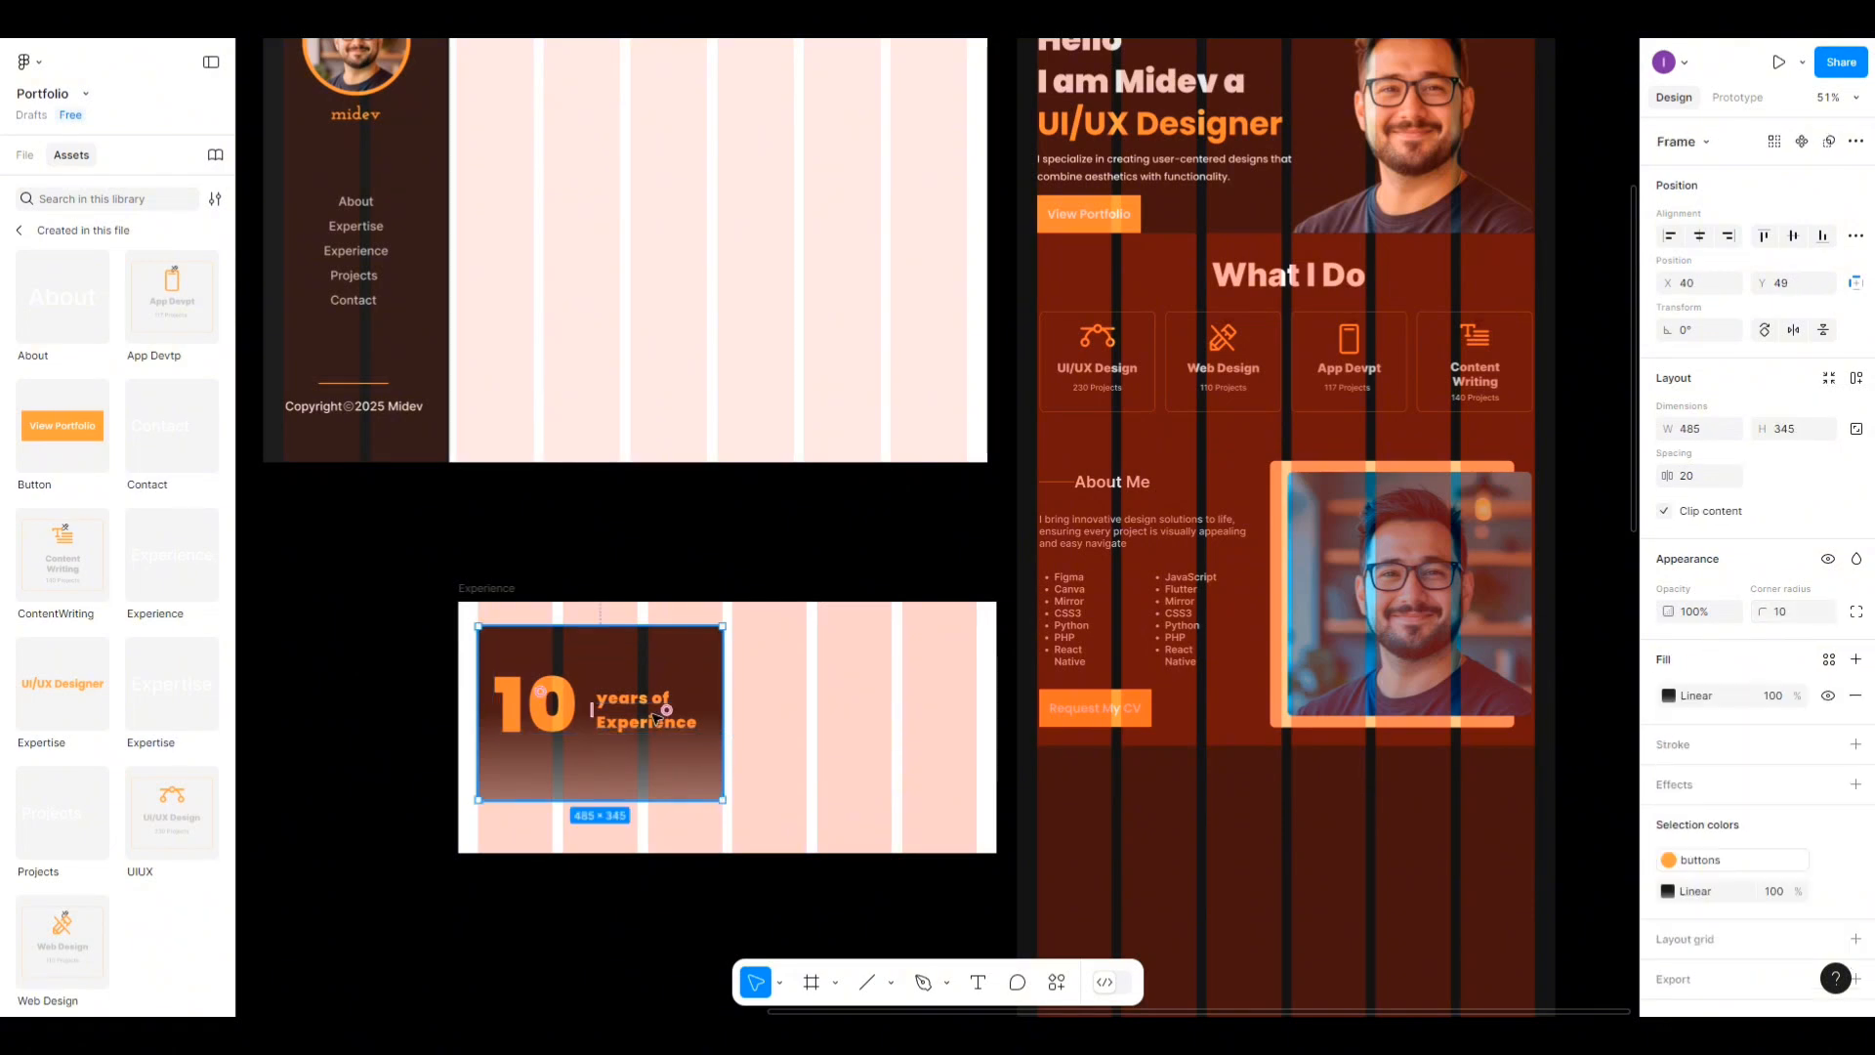
# Try a line height of 23 on the "years of Experience" text.
pyautogui.click(645, 728)
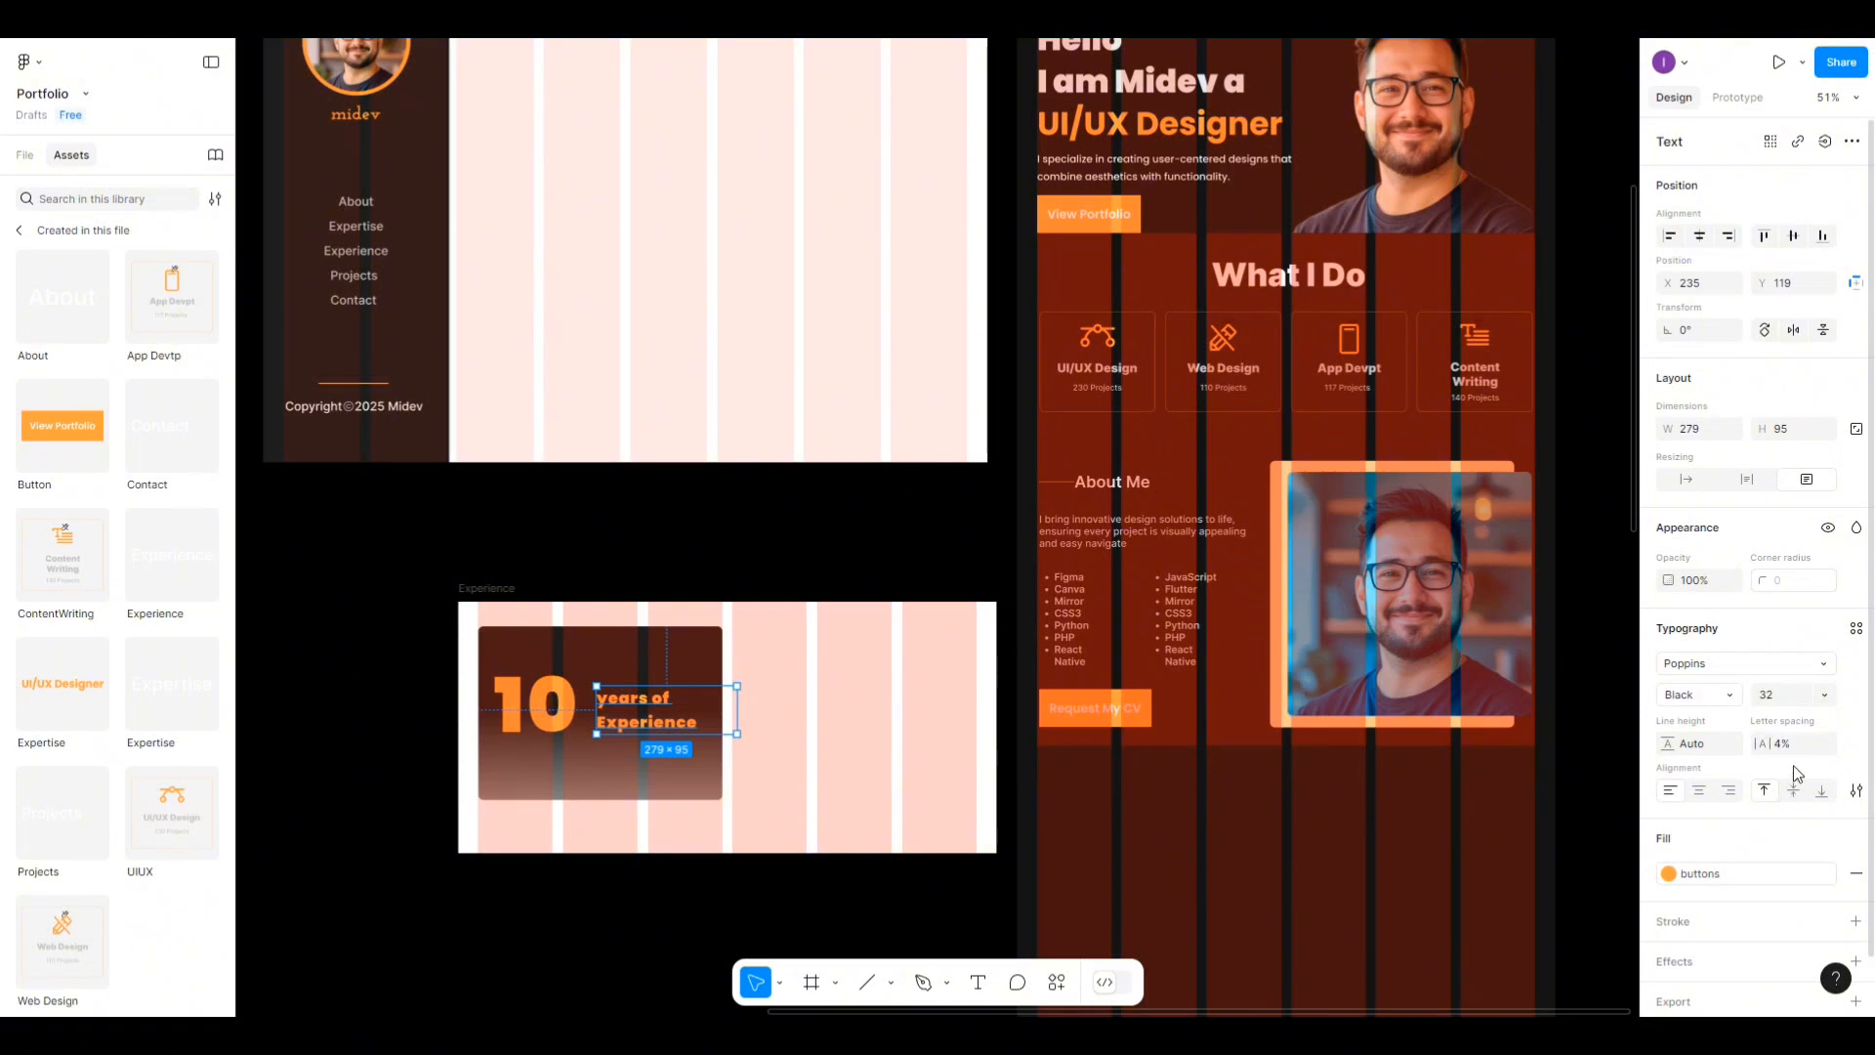
pyautogui.click(1854, 791)
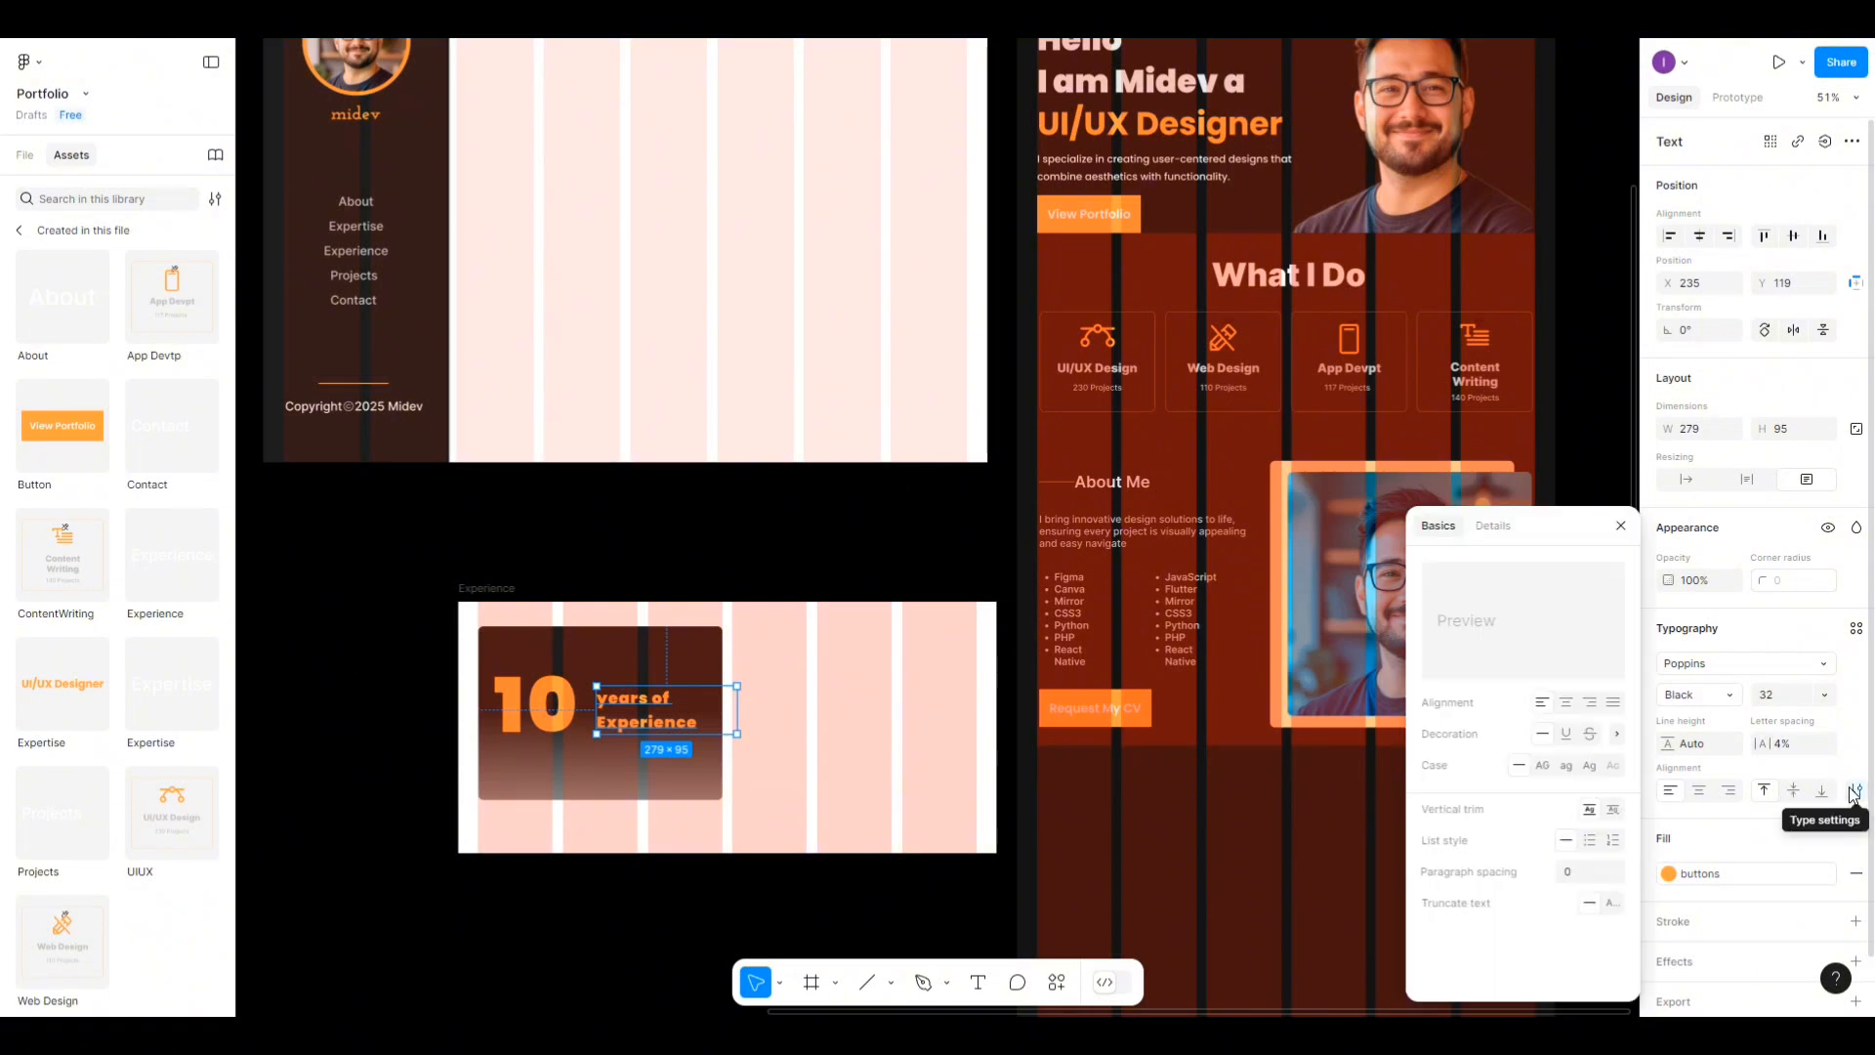
pyautogui.click(1852, 793)
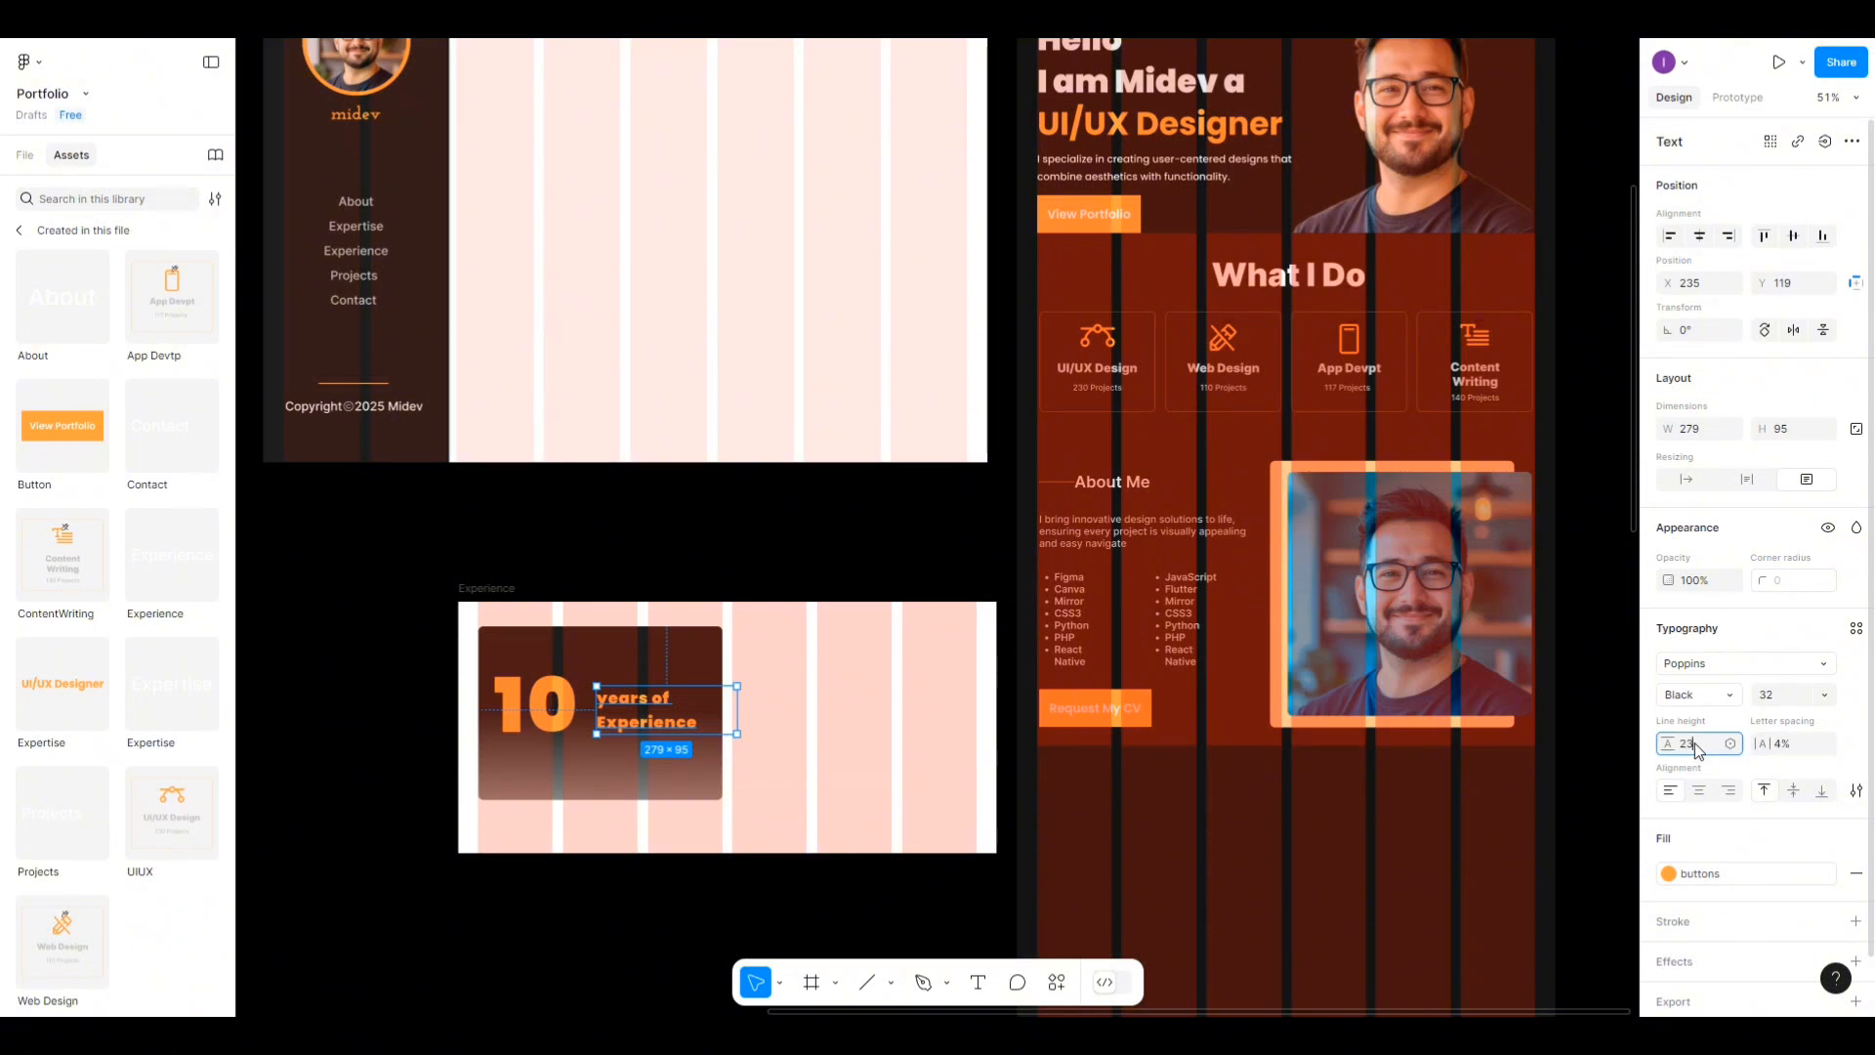
pyautogui.write('23')
pyautogui.press('Return')
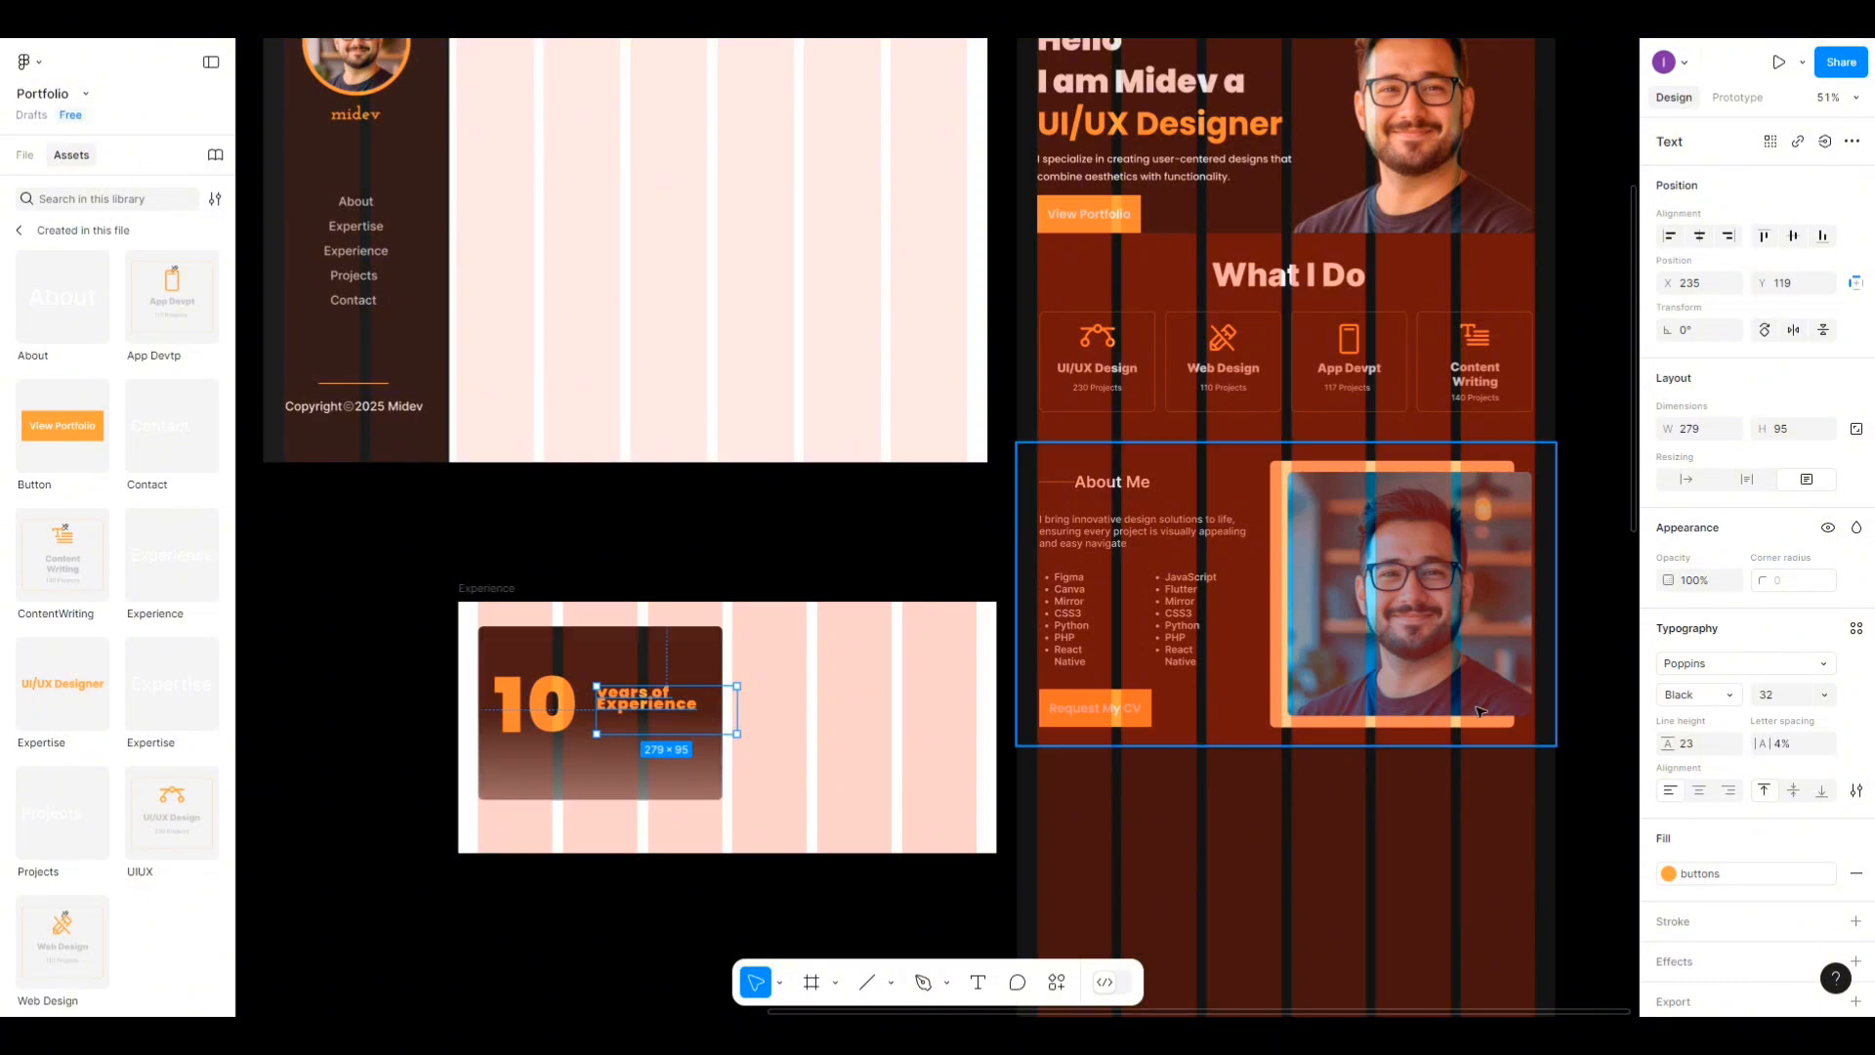
# Try line heights of 80 and 75 on the "years of Experience" text.
pyautogui.click(1699, 747)
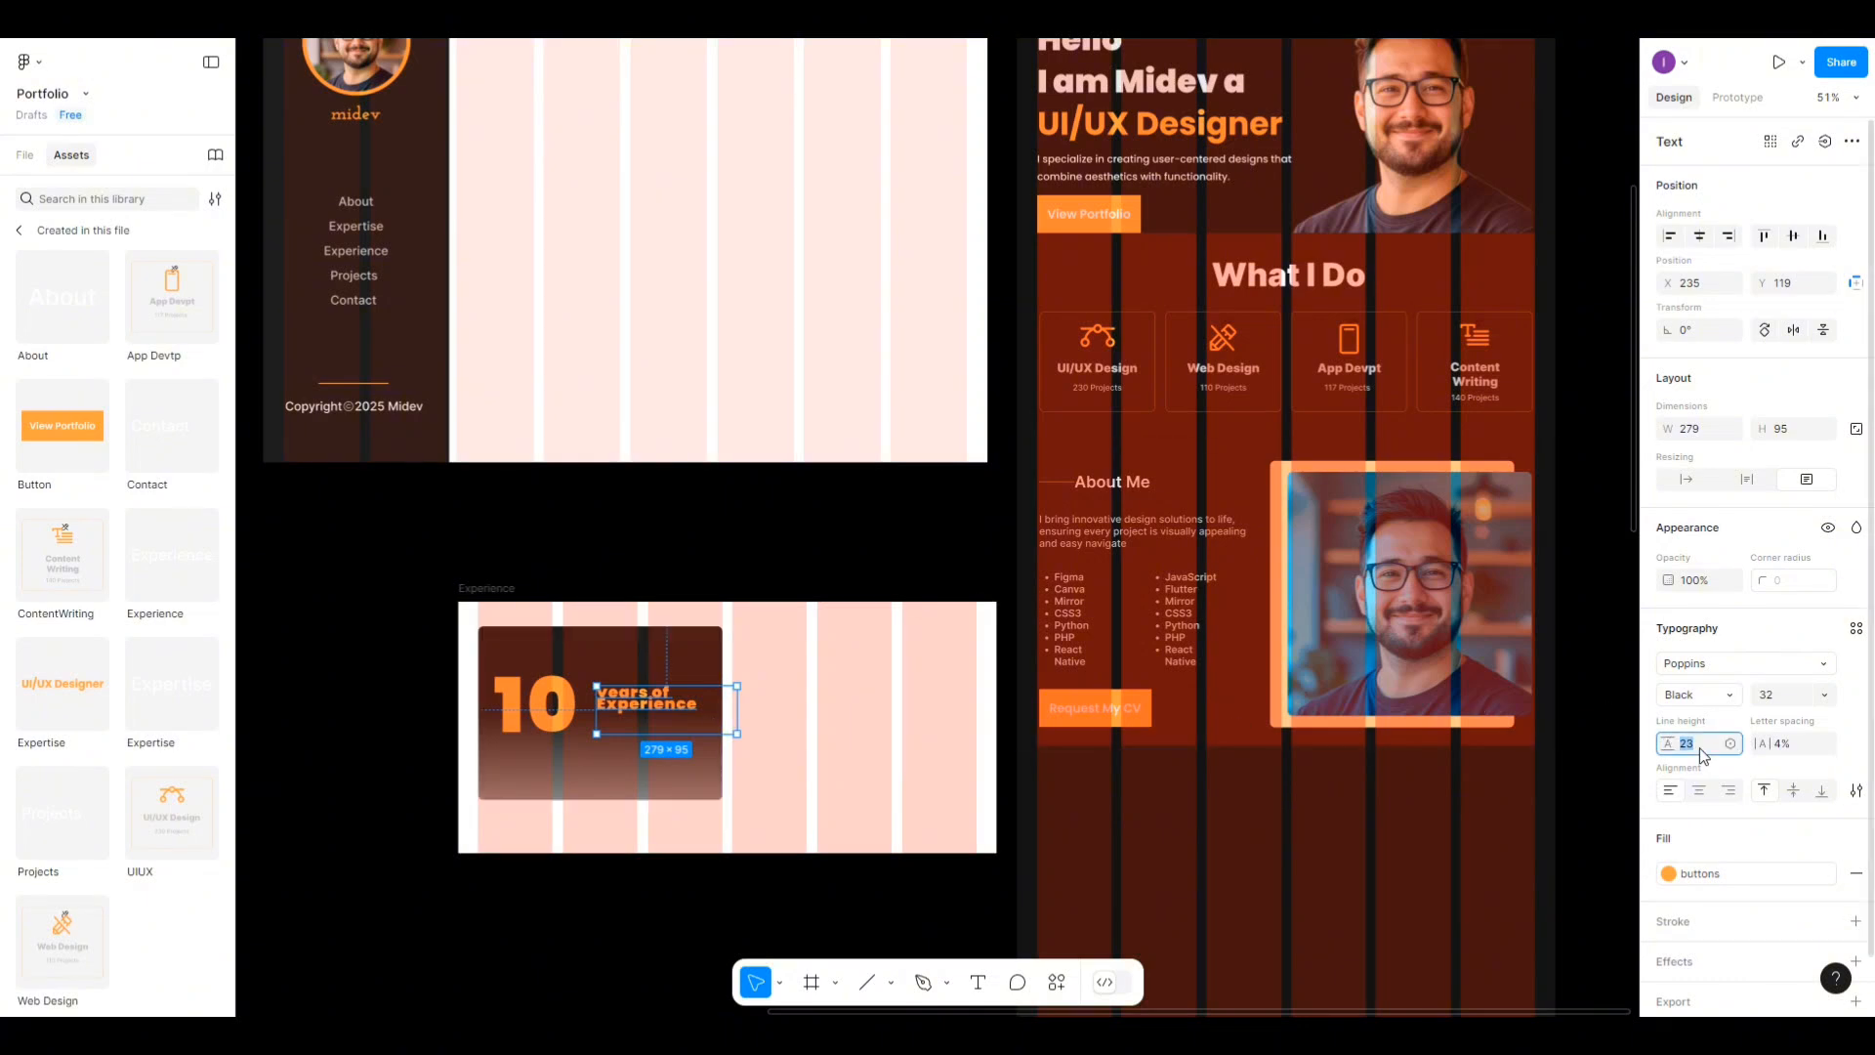
pyautogui.write('80')
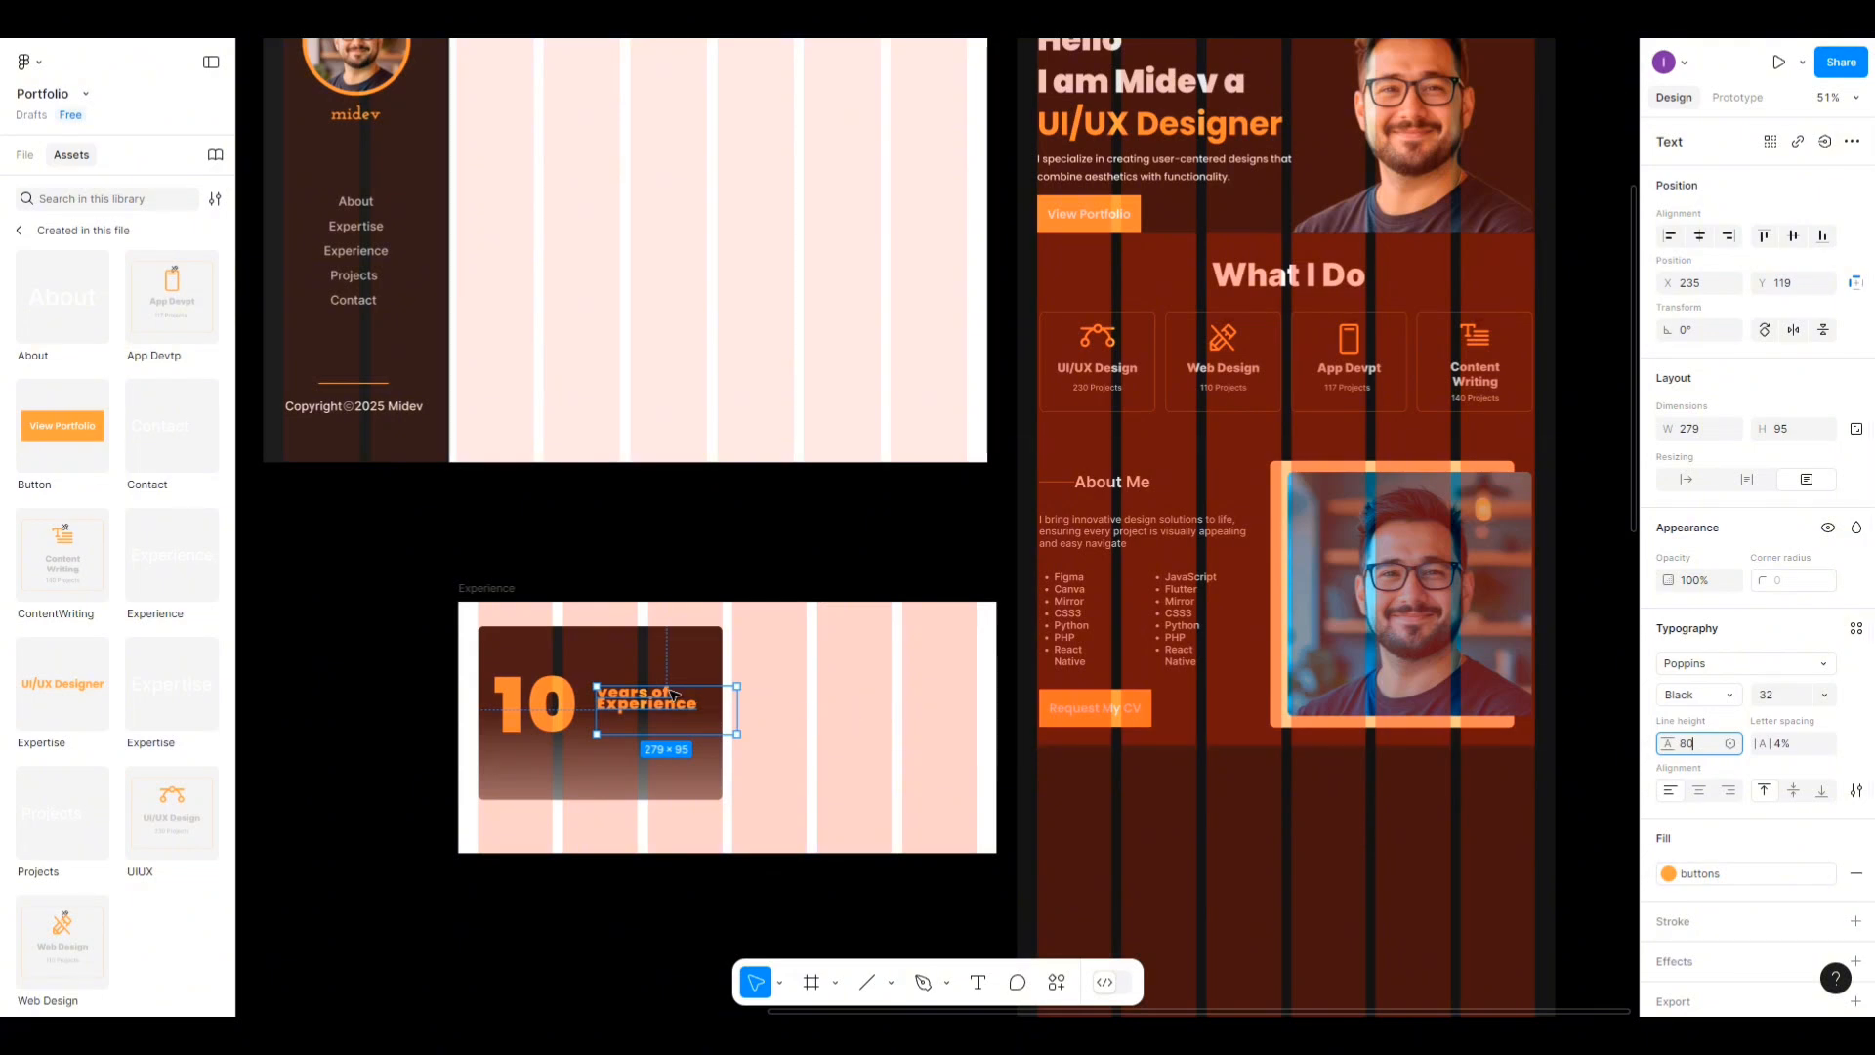
pyautogui.press('Return')
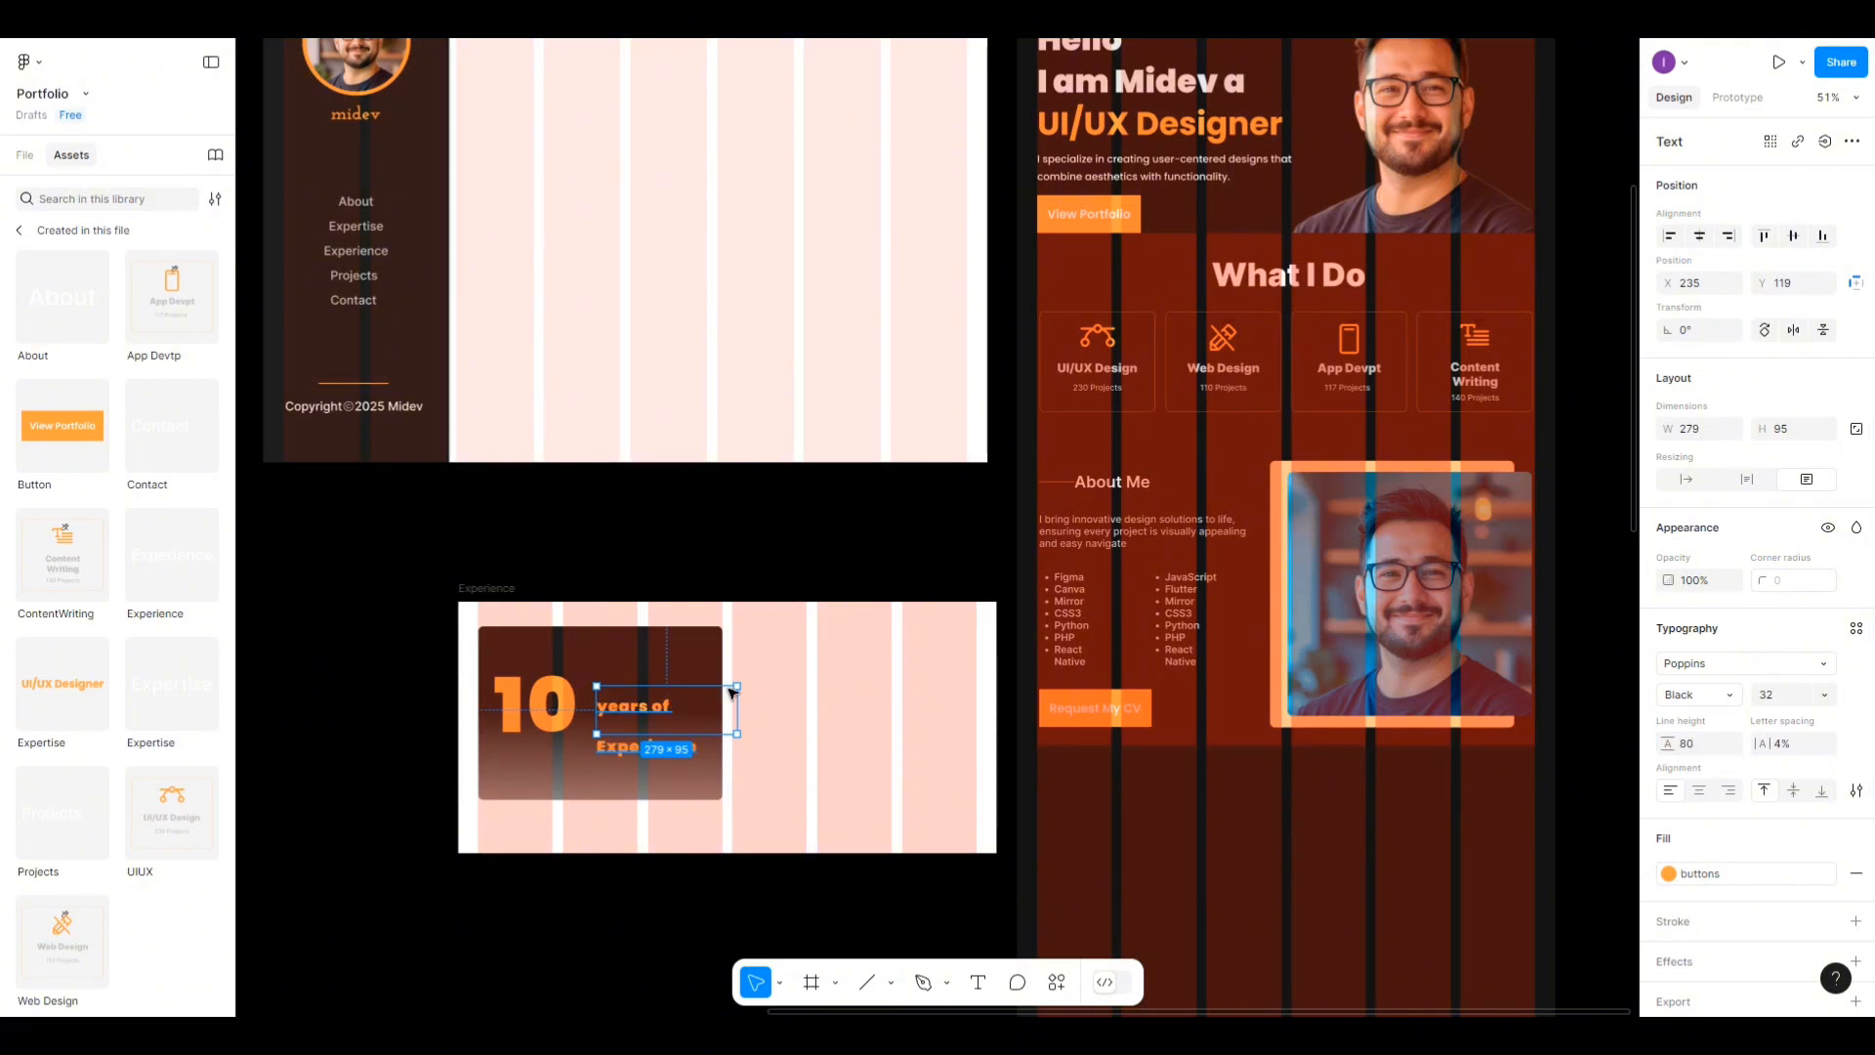
pyautogui.click(1701, 752)
pyautogui.write('7')
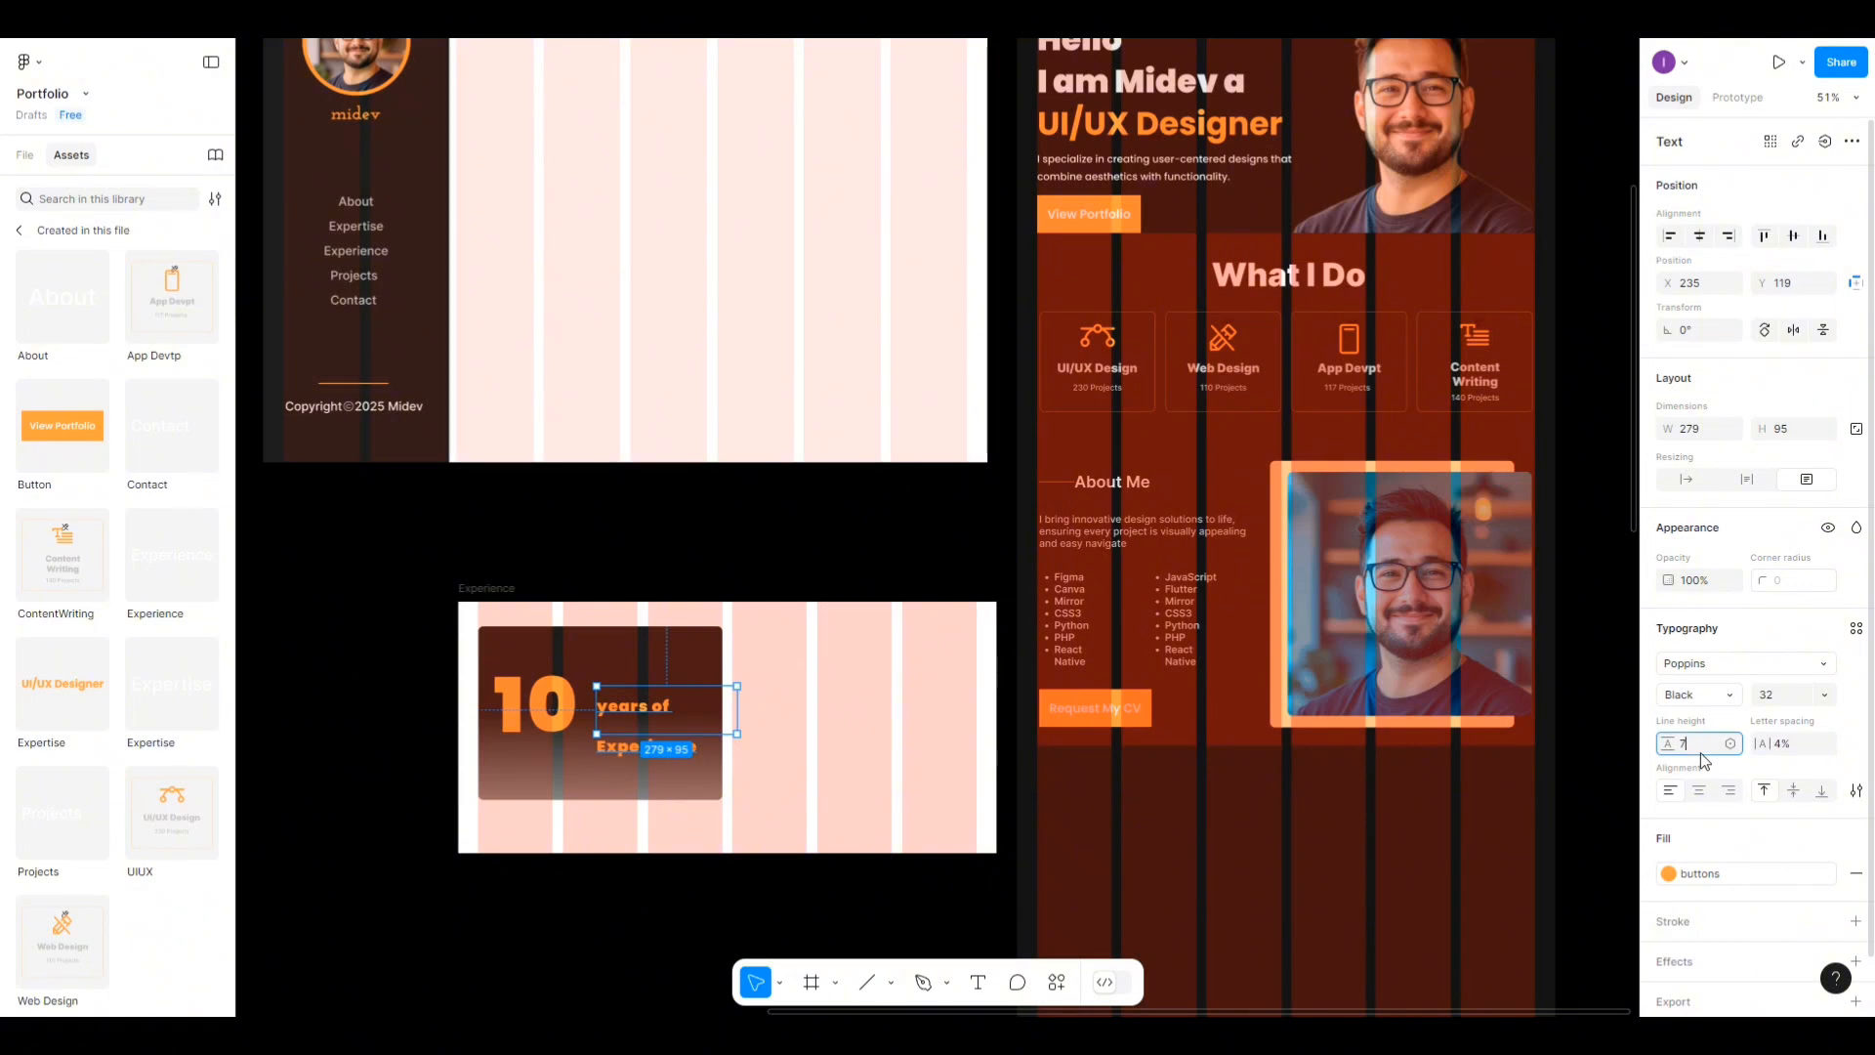
pyautogui.write('5')
pyautogui.click(593, 772)
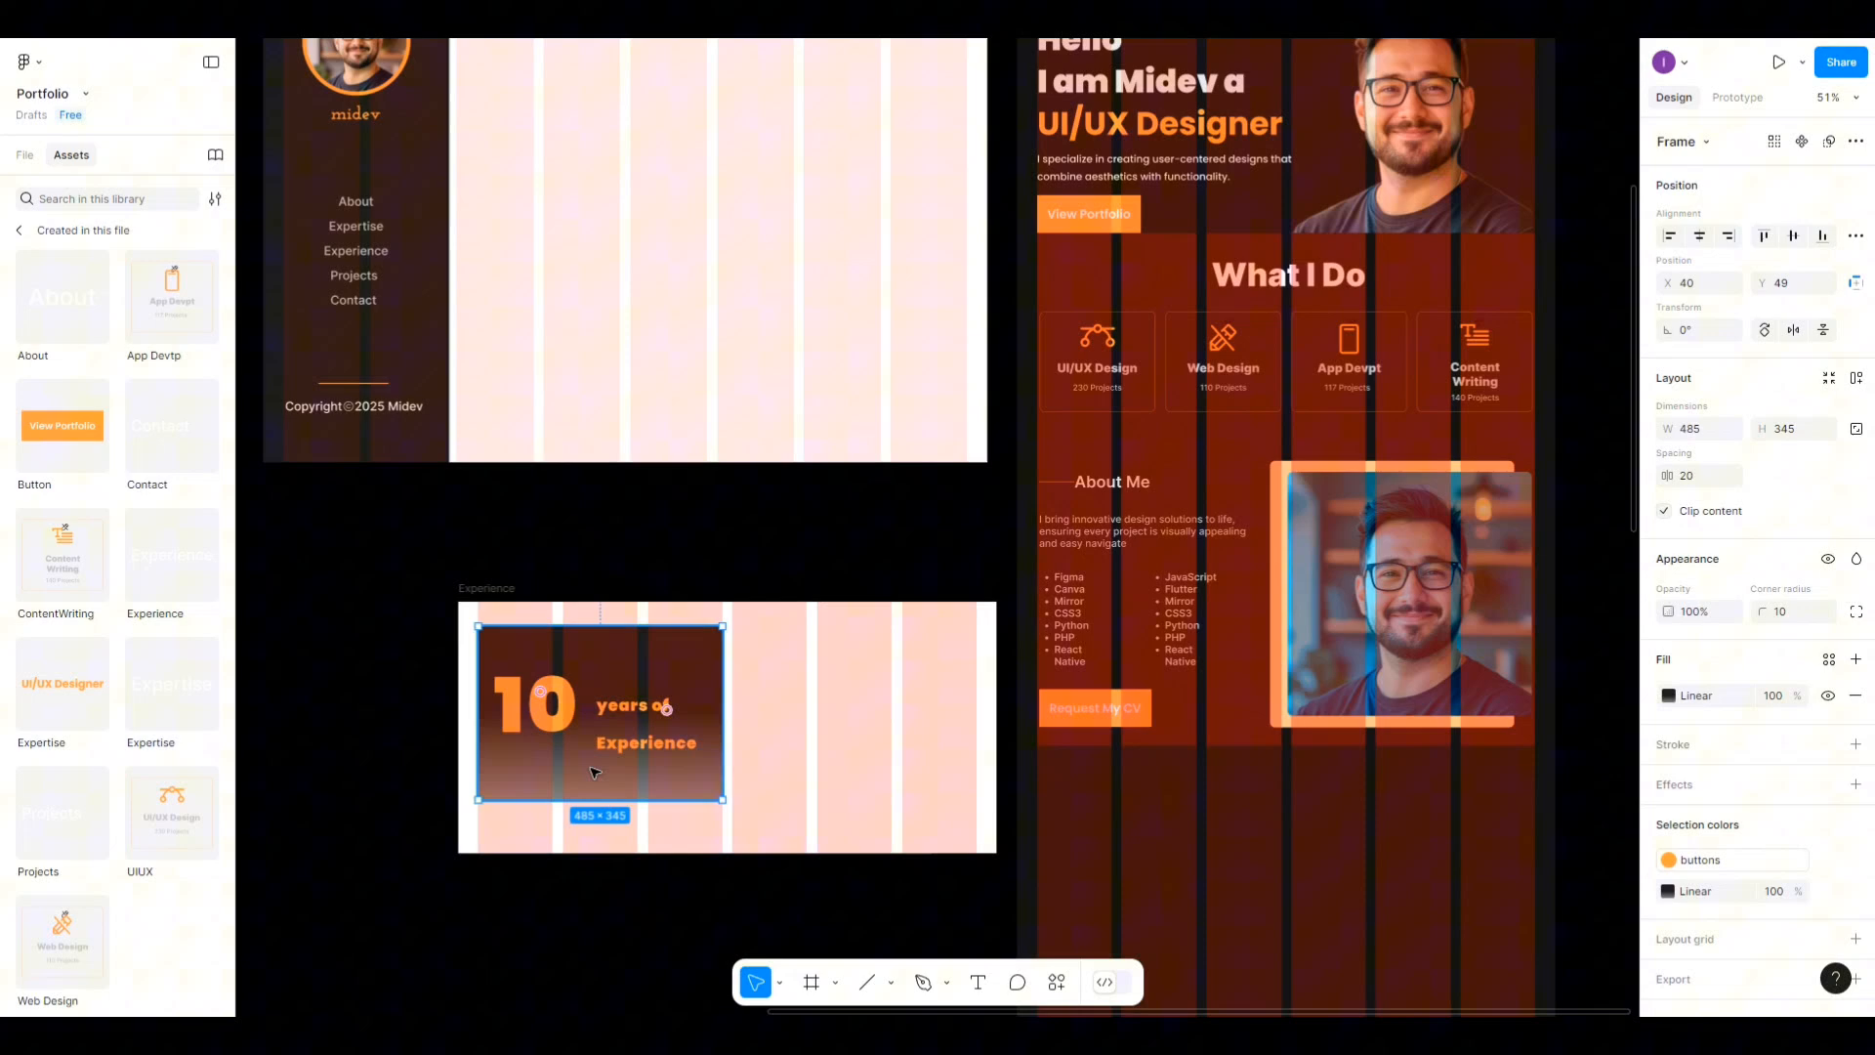
# Set the "years of Experience" text's line height to 70.
pyautogui.click(630, 721)
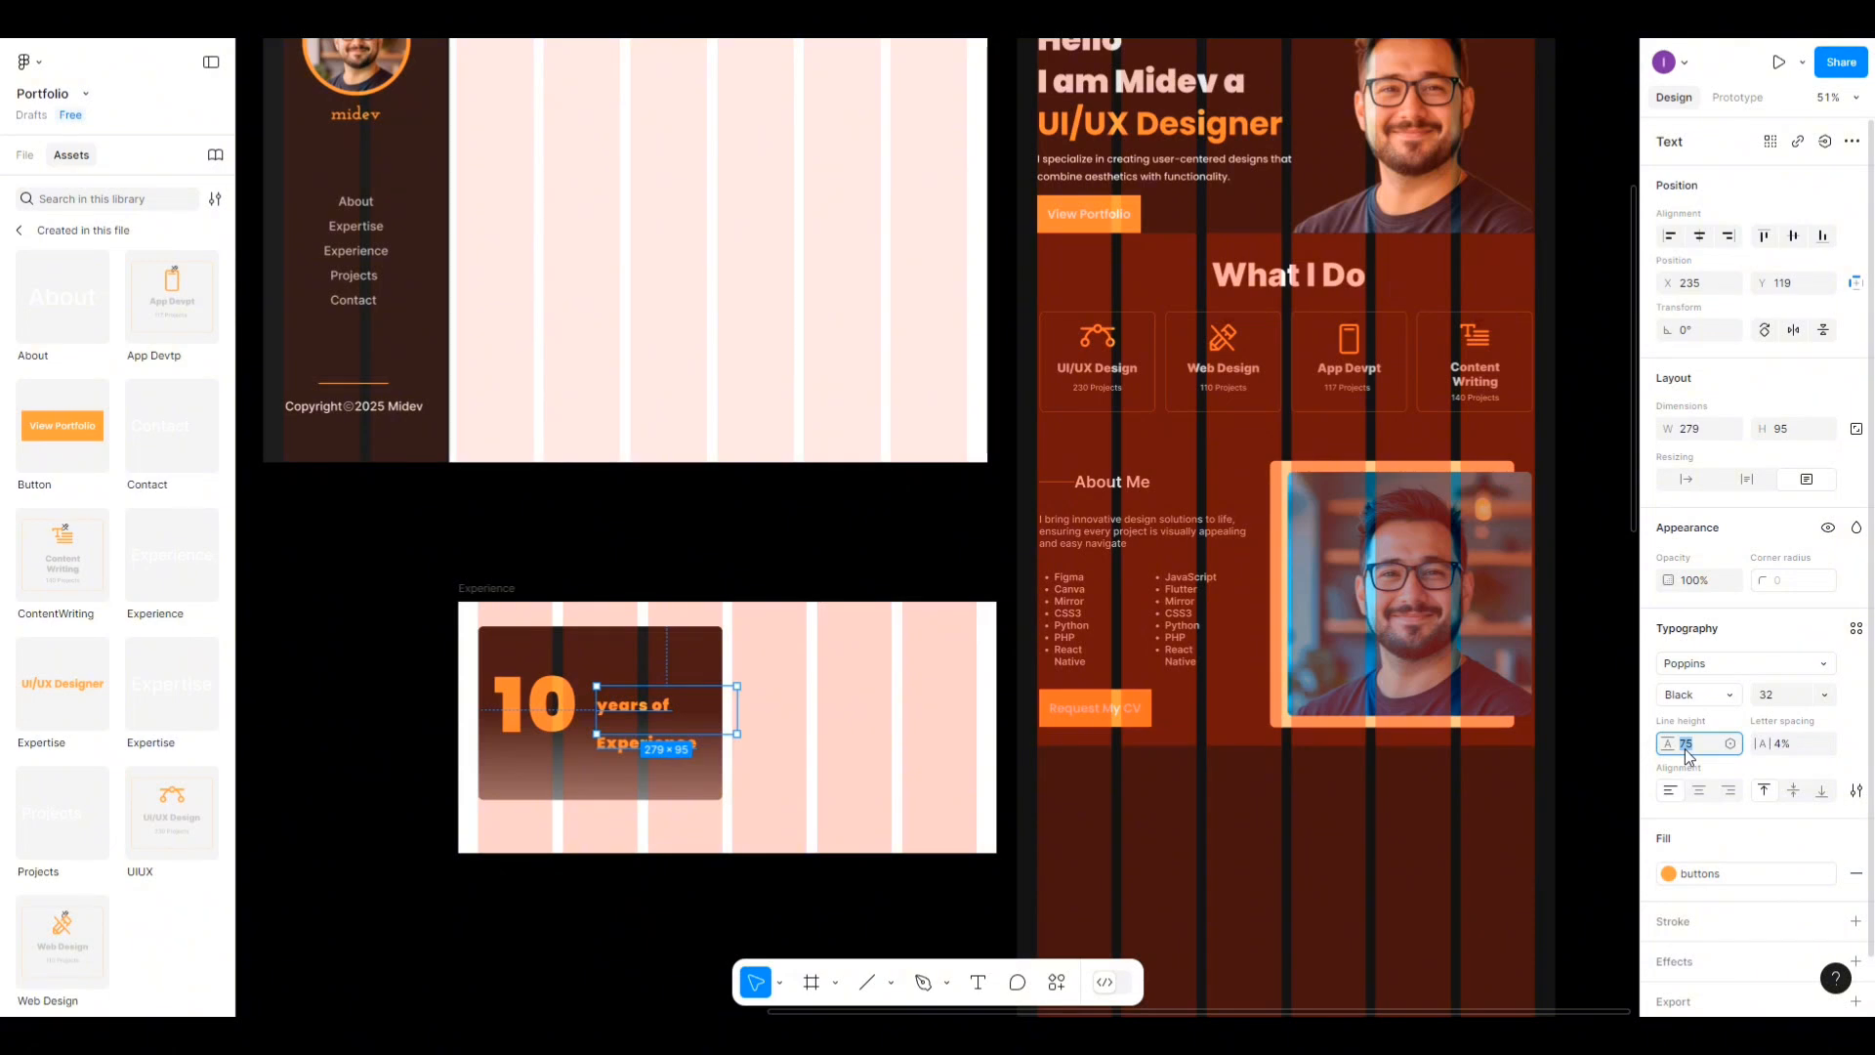
pyautogui.write('70')
pyautogui.click(632, 718)
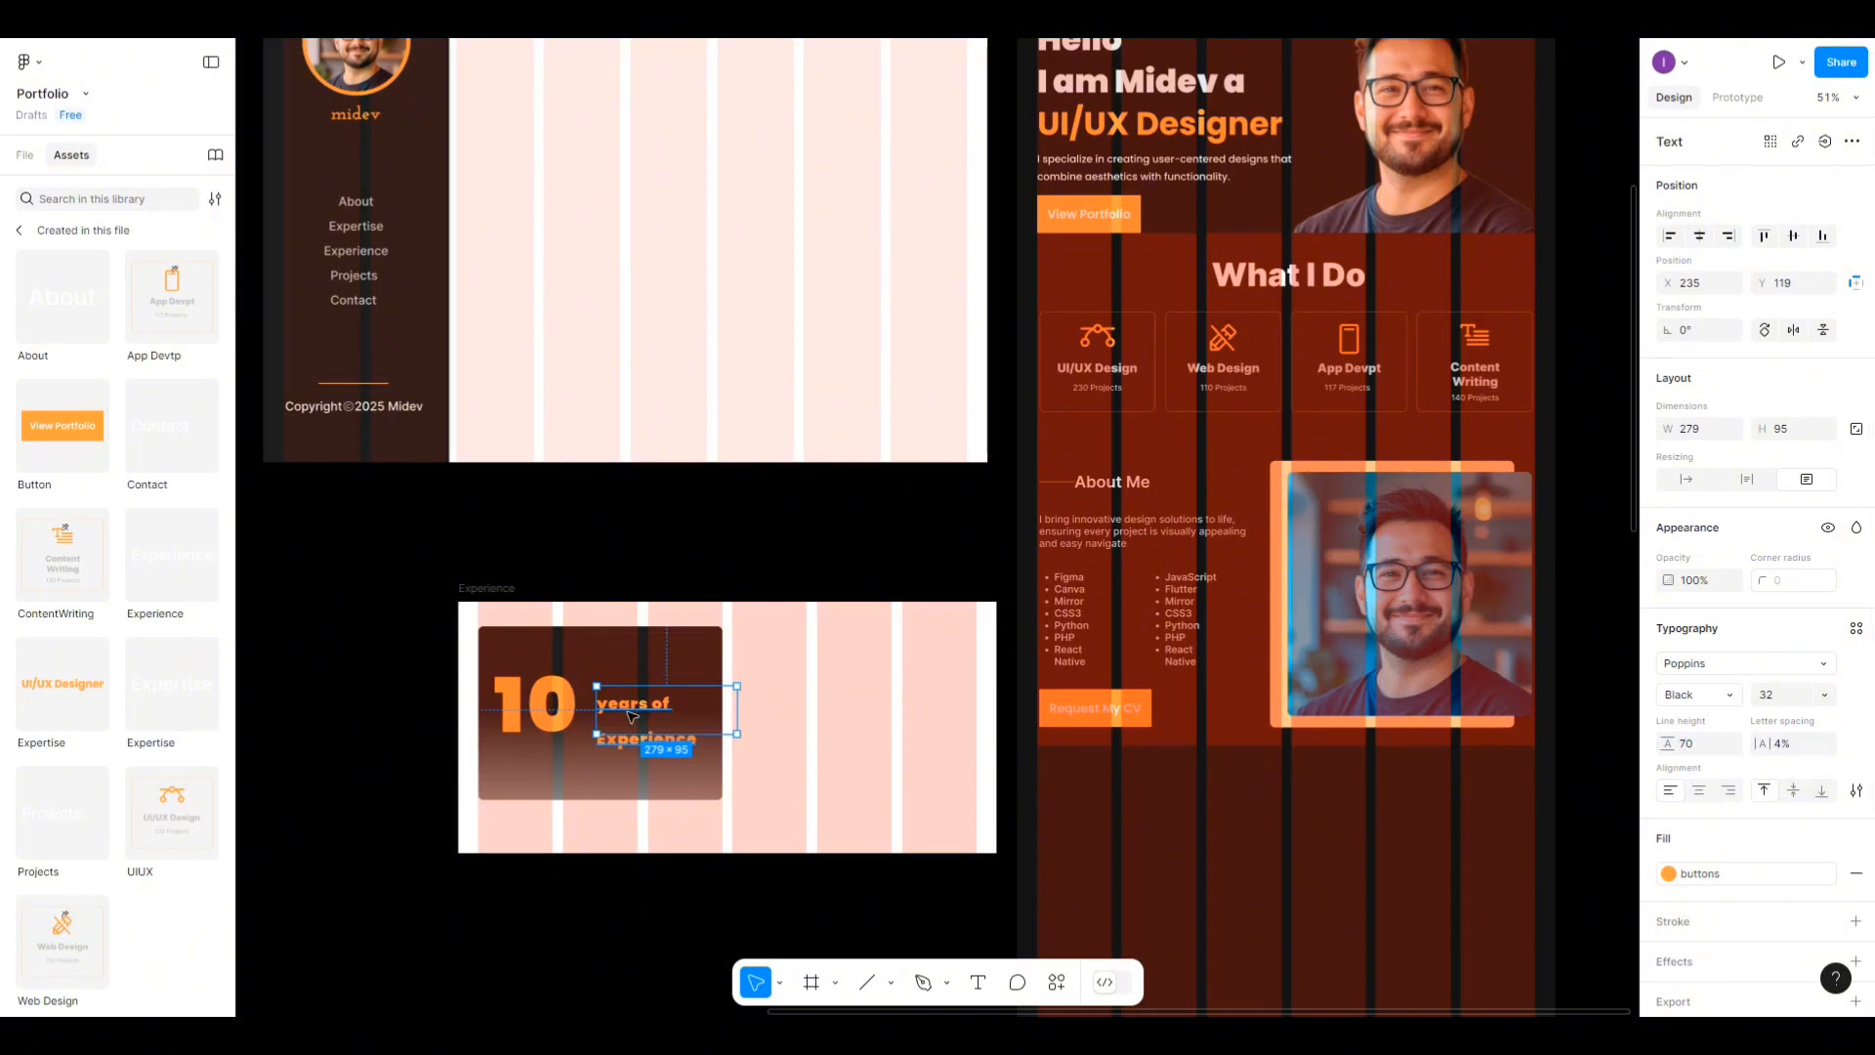
# Move the "years of Experience" text up to Y 84 and set its horizontal spacing from "10" to 20.
pyautogui.moveTo(632, 717); pyautogui.dragTo(630, 705)
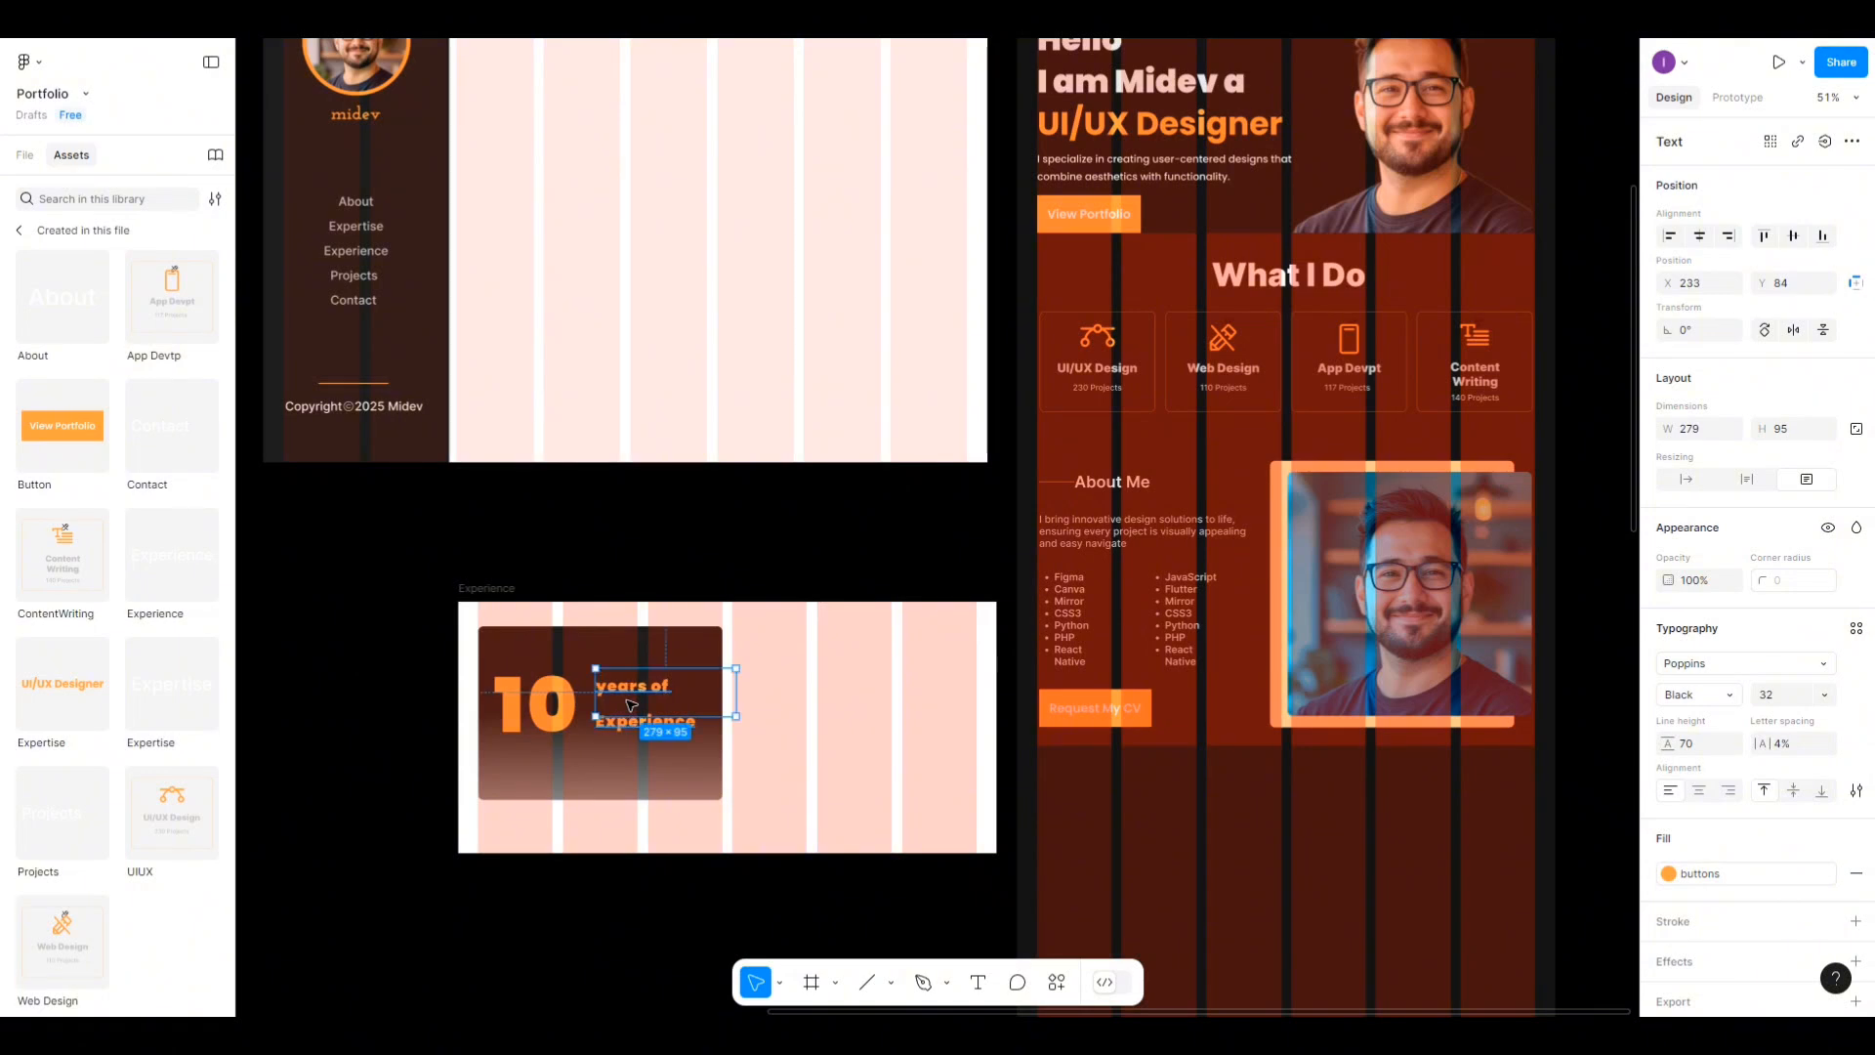
pyautogui.keyDown('shift'); pyautogui.click(553, 718); pyautogui.keyUp('shift')
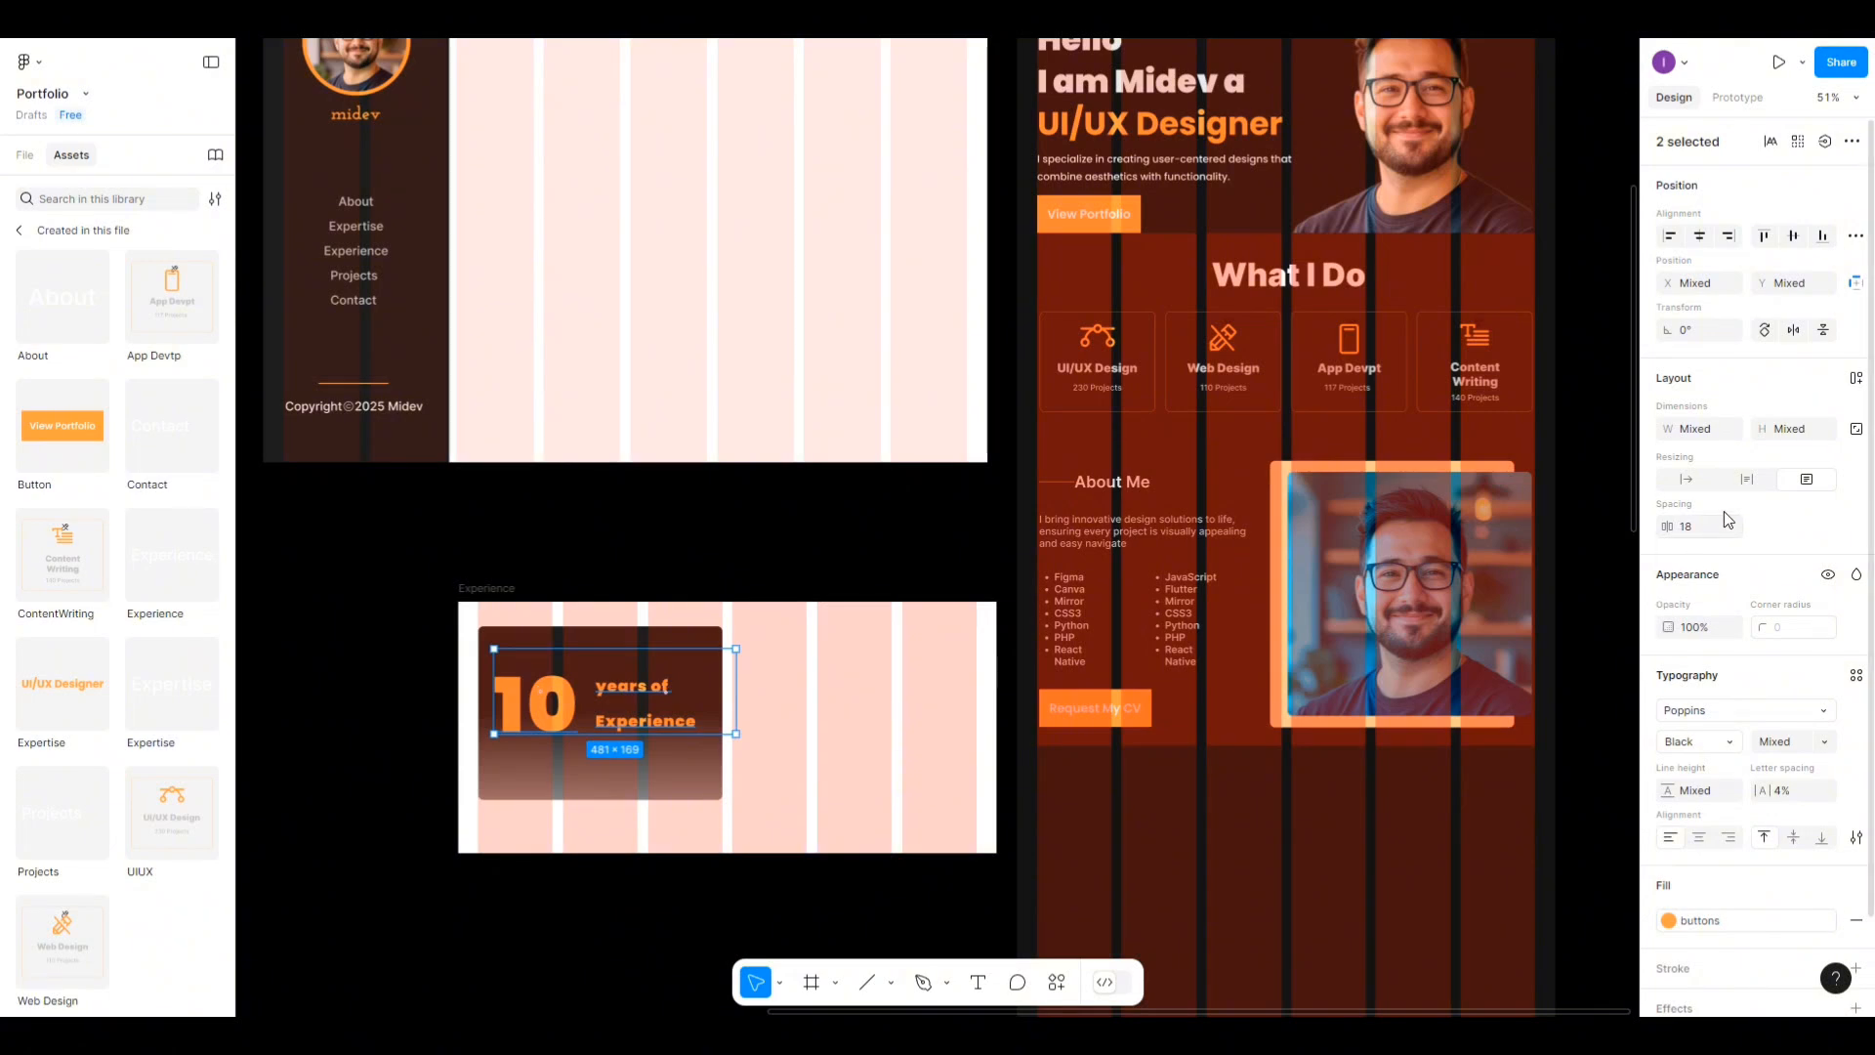
pyautogui.write('20')
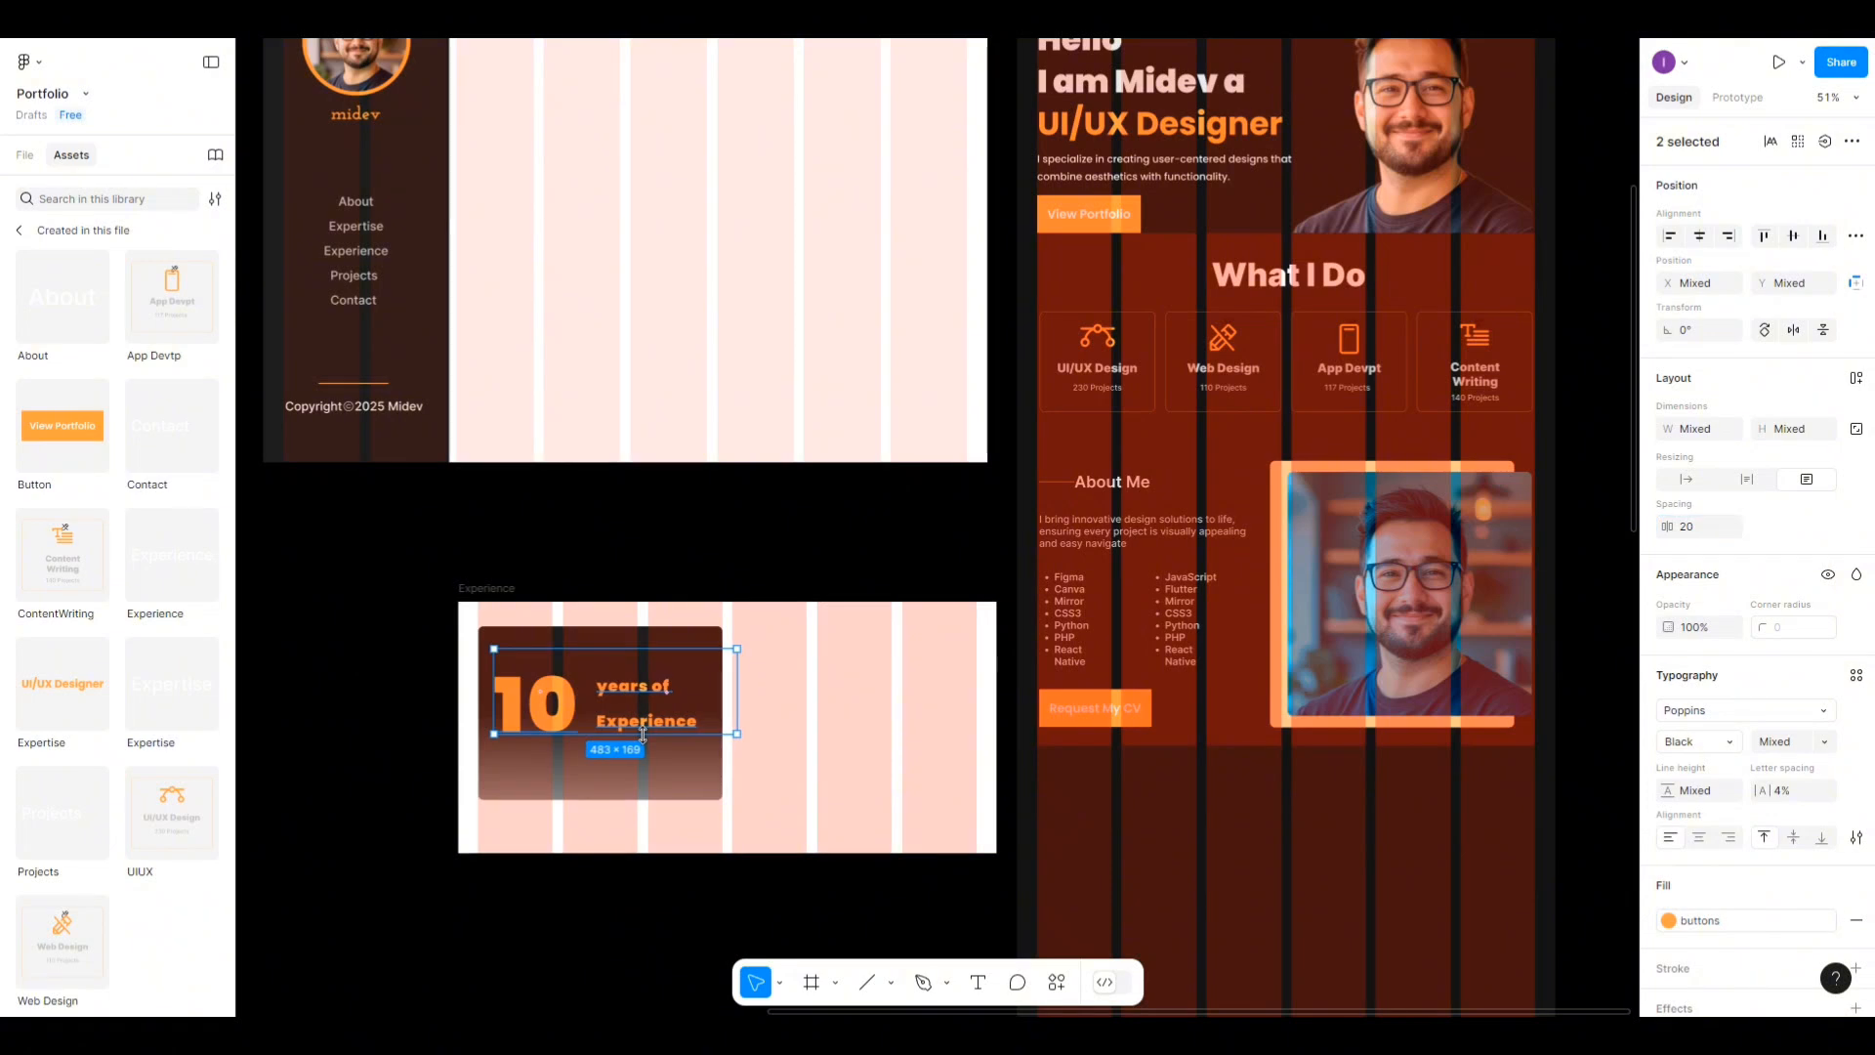
# Capitalize the first letter of the "years of Experience" text on the gradient card so it reads "Years of Experience".
pyautogui.click(782, 721)
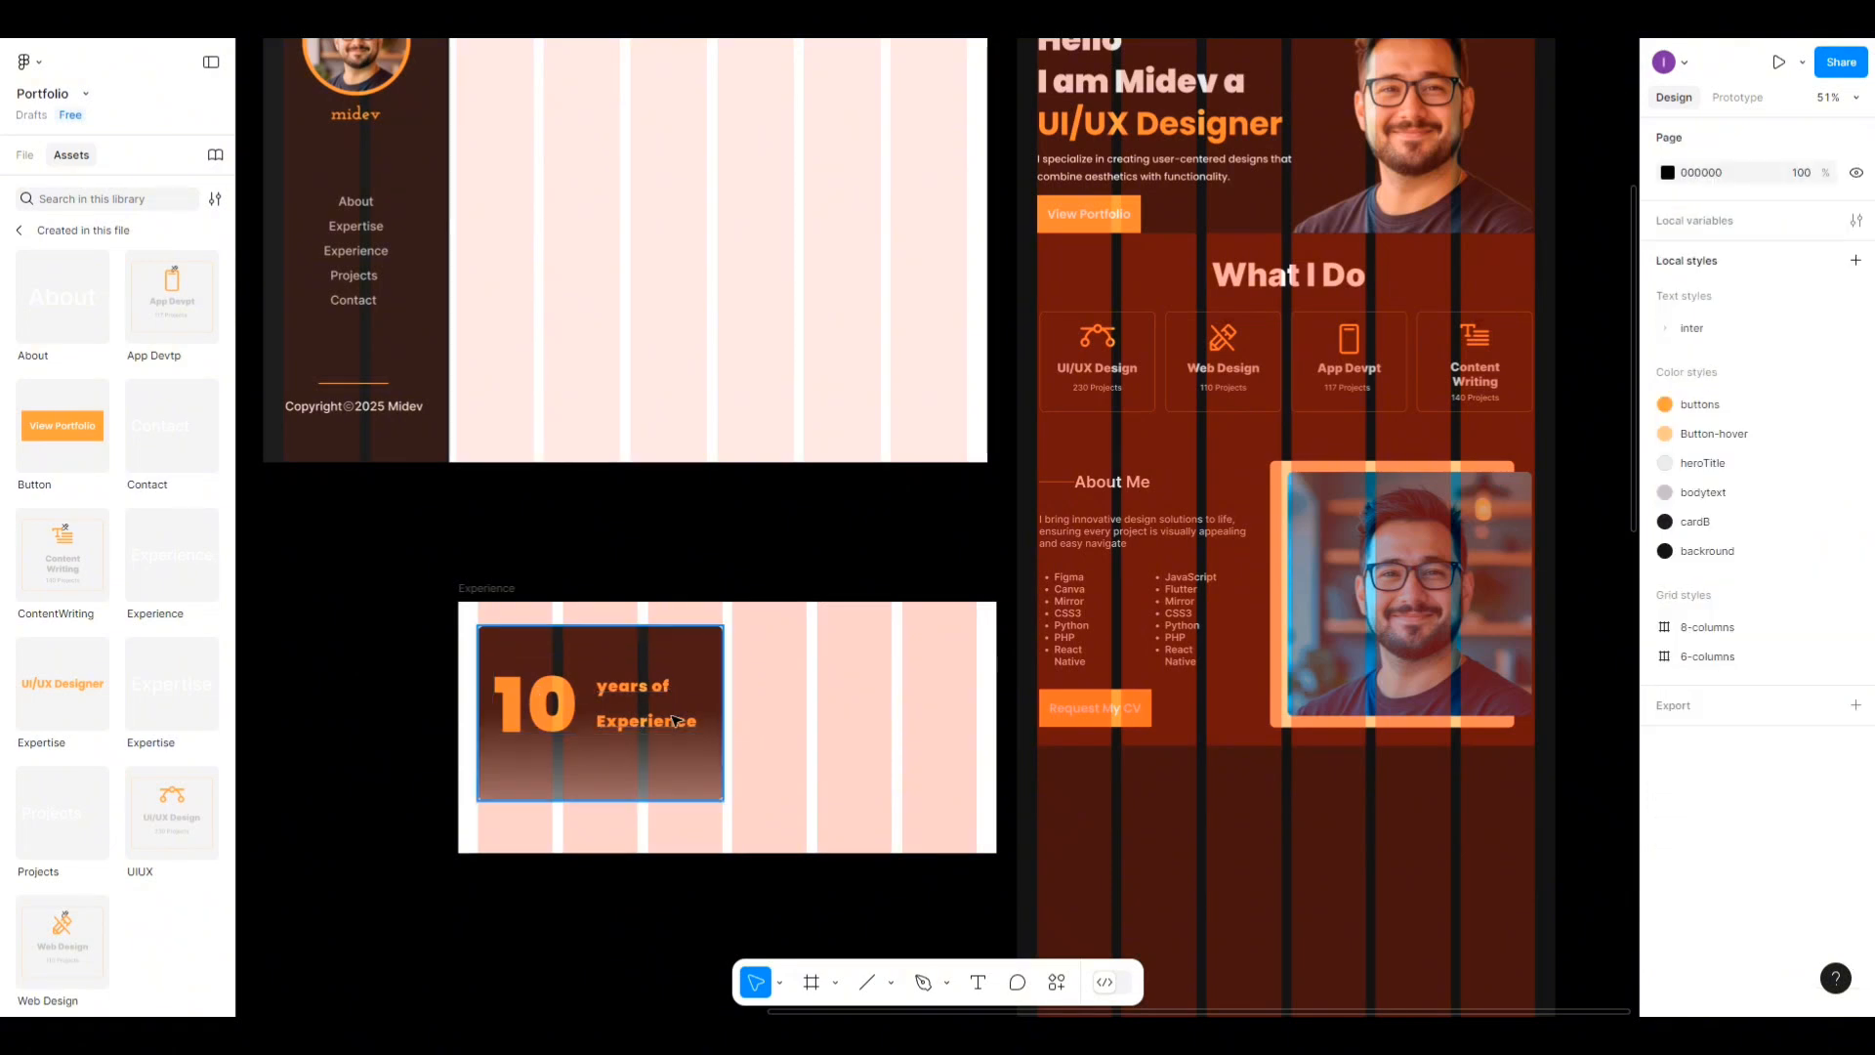
pyautogui.click(673, 721)
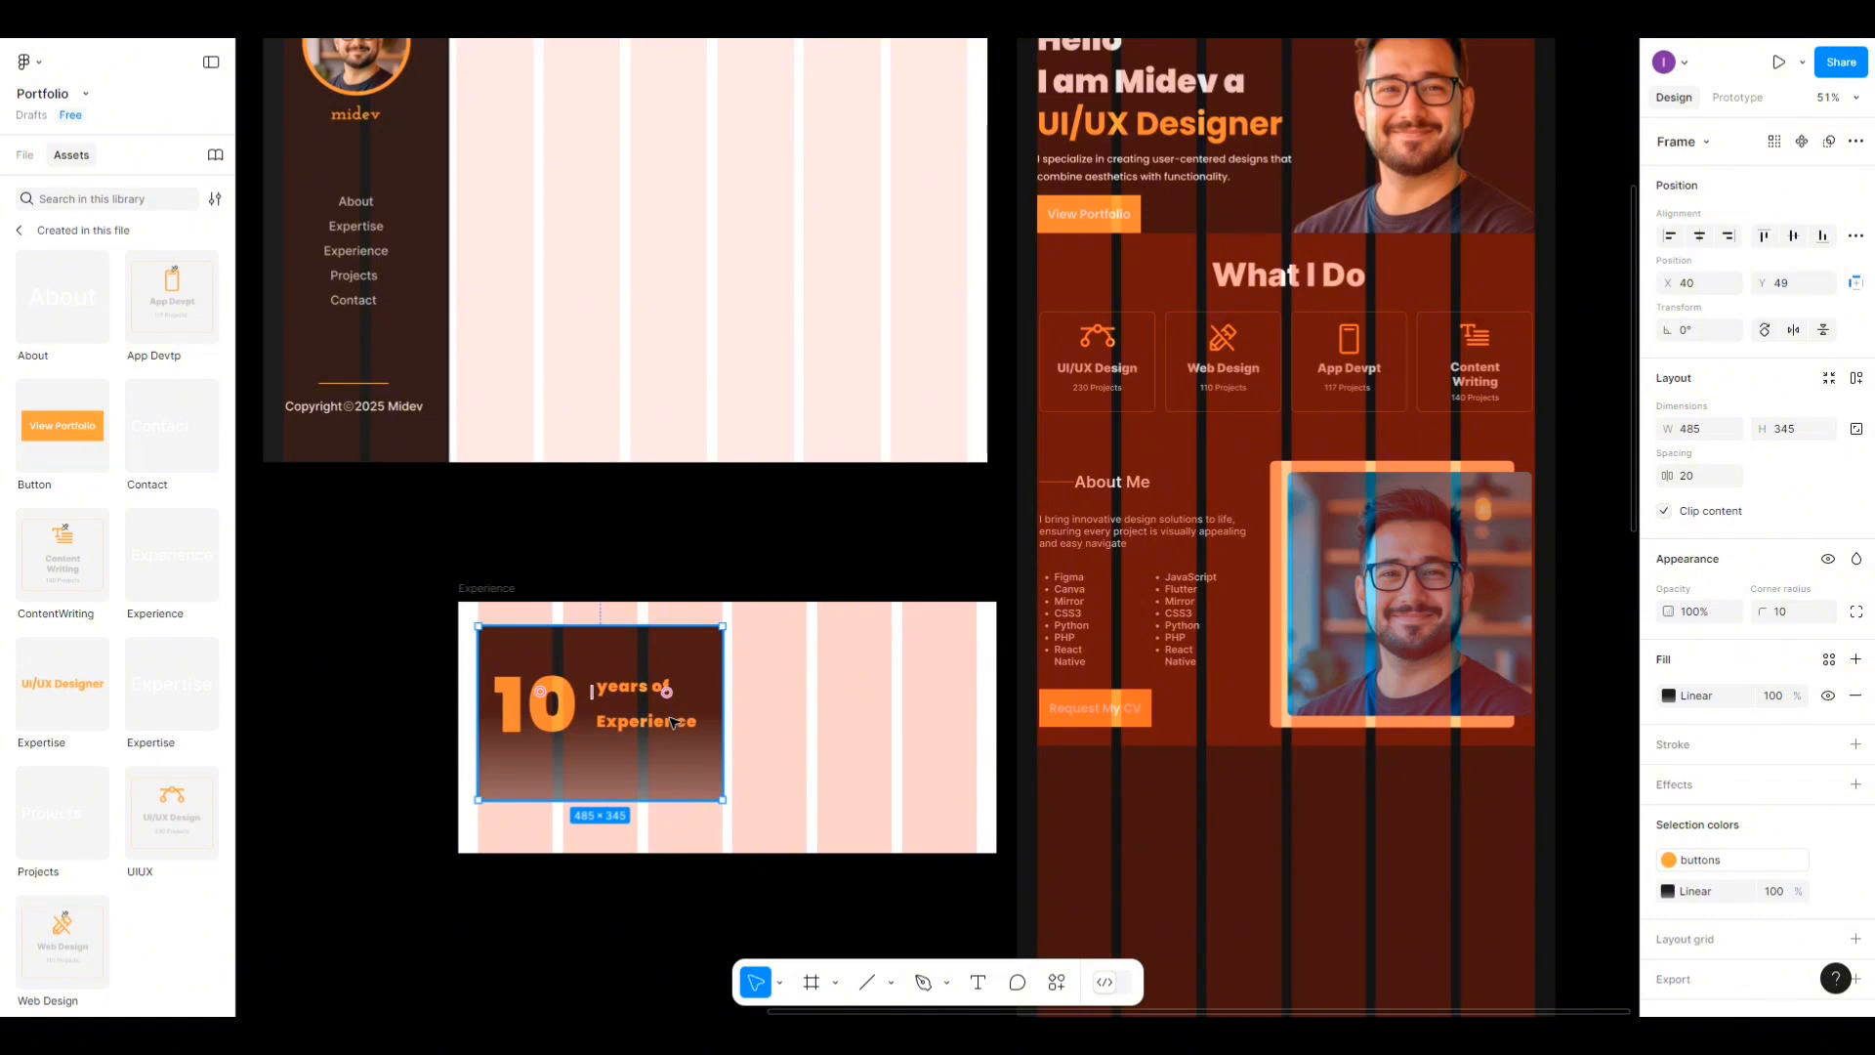
pyautogui.click(613, 693)
pyautogui.doubleClick(611, 691)
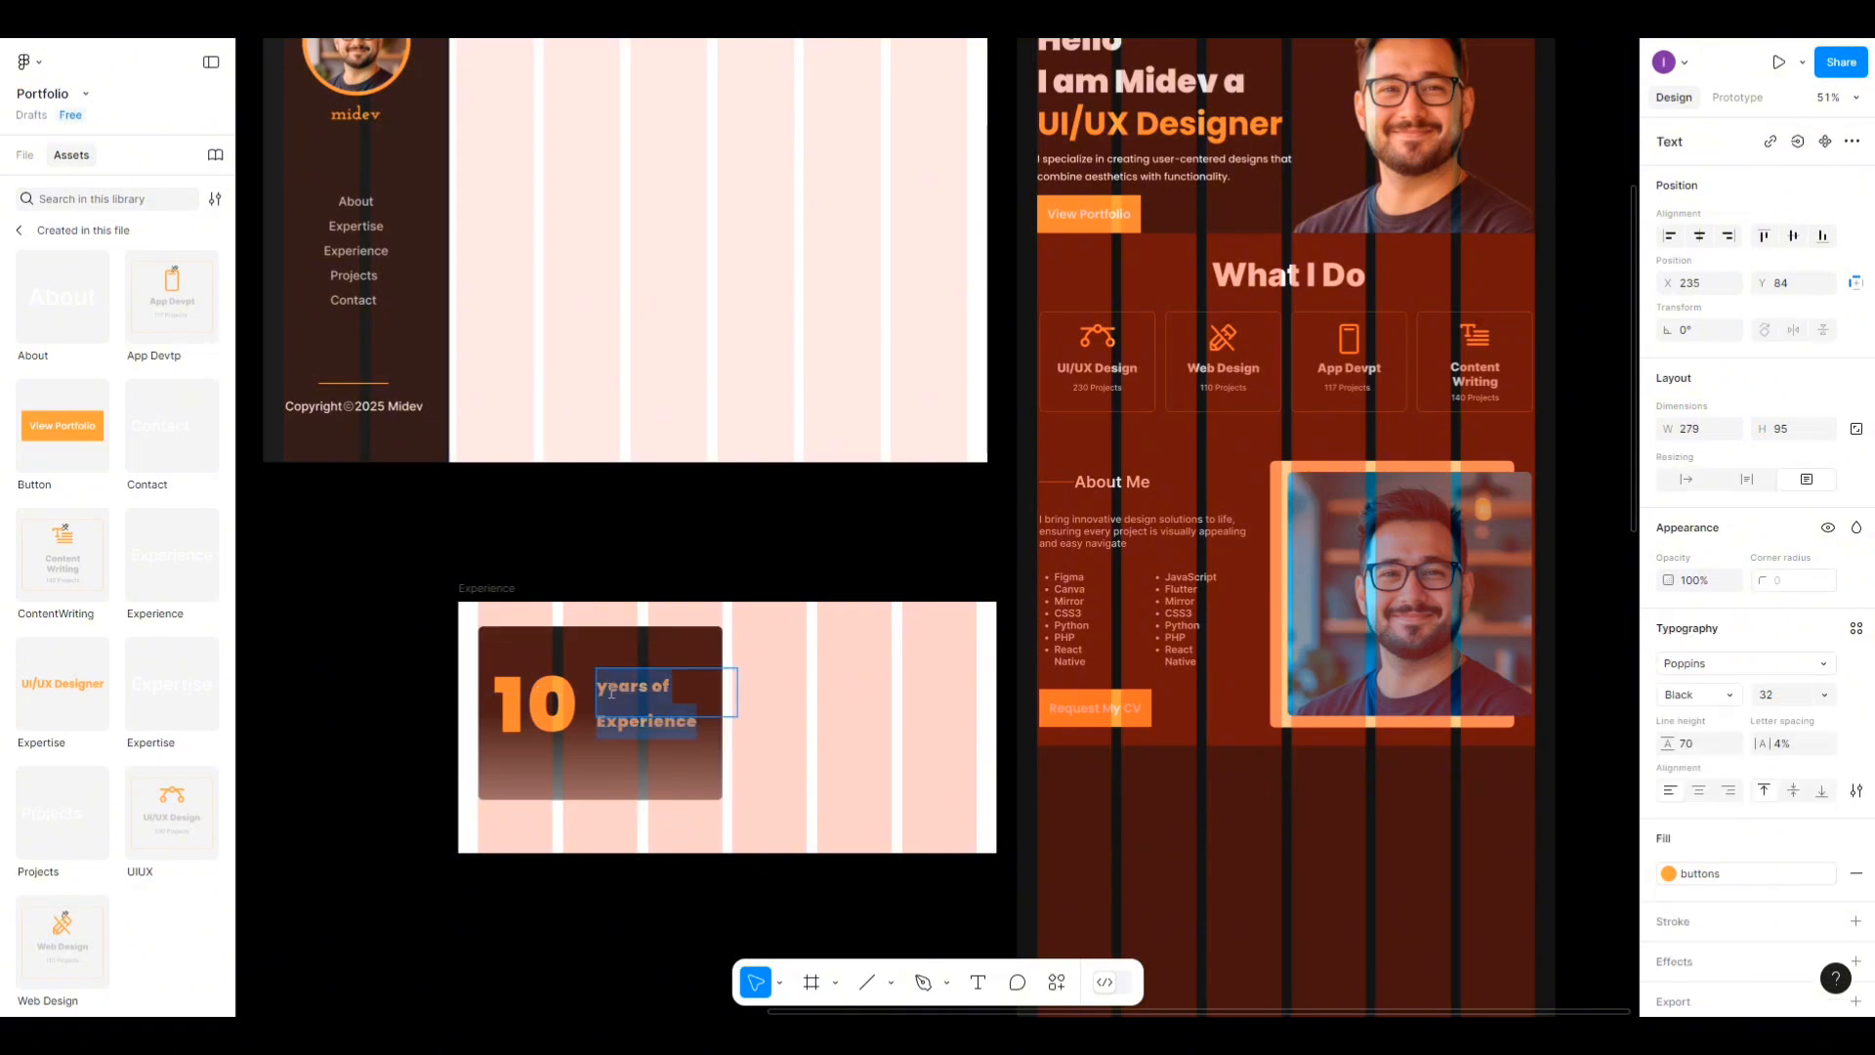
pyautogui.click(611, 692)
pyautogui.press('BackSpace')
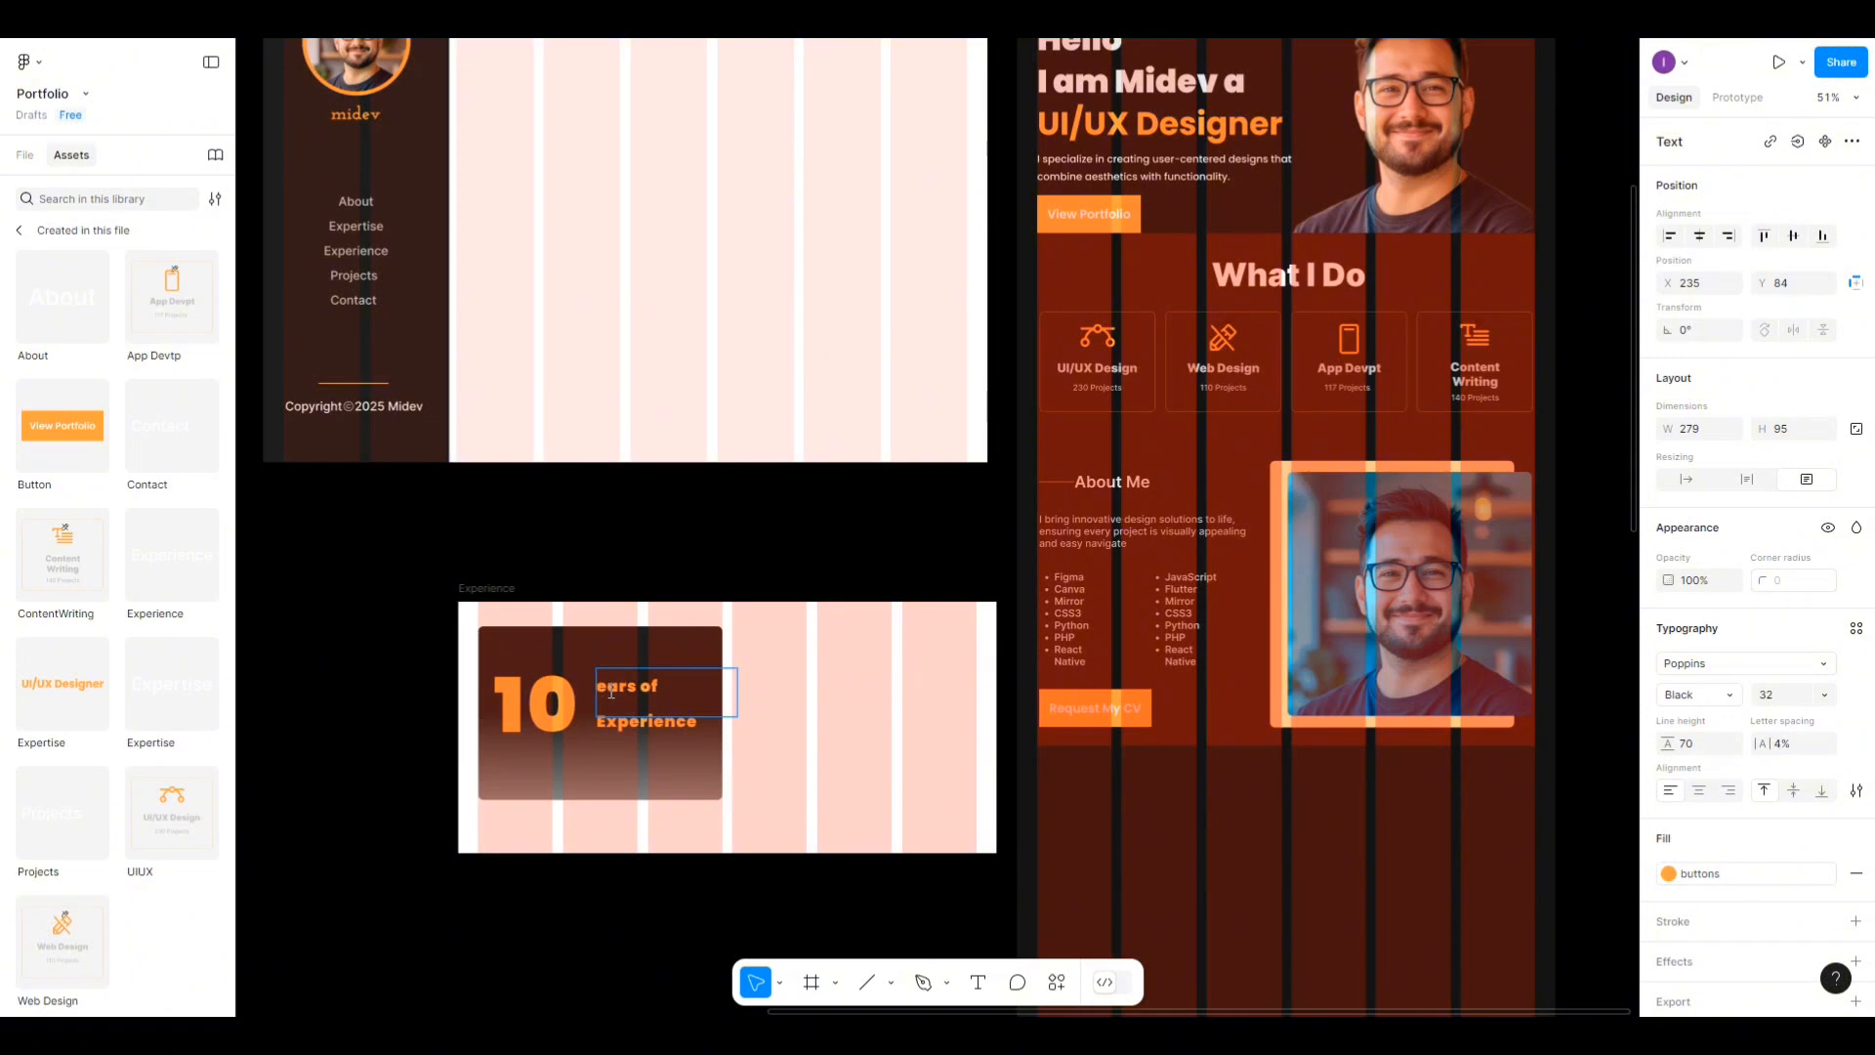
pyautogui.write('Y')
pyautogui.press('Escape')
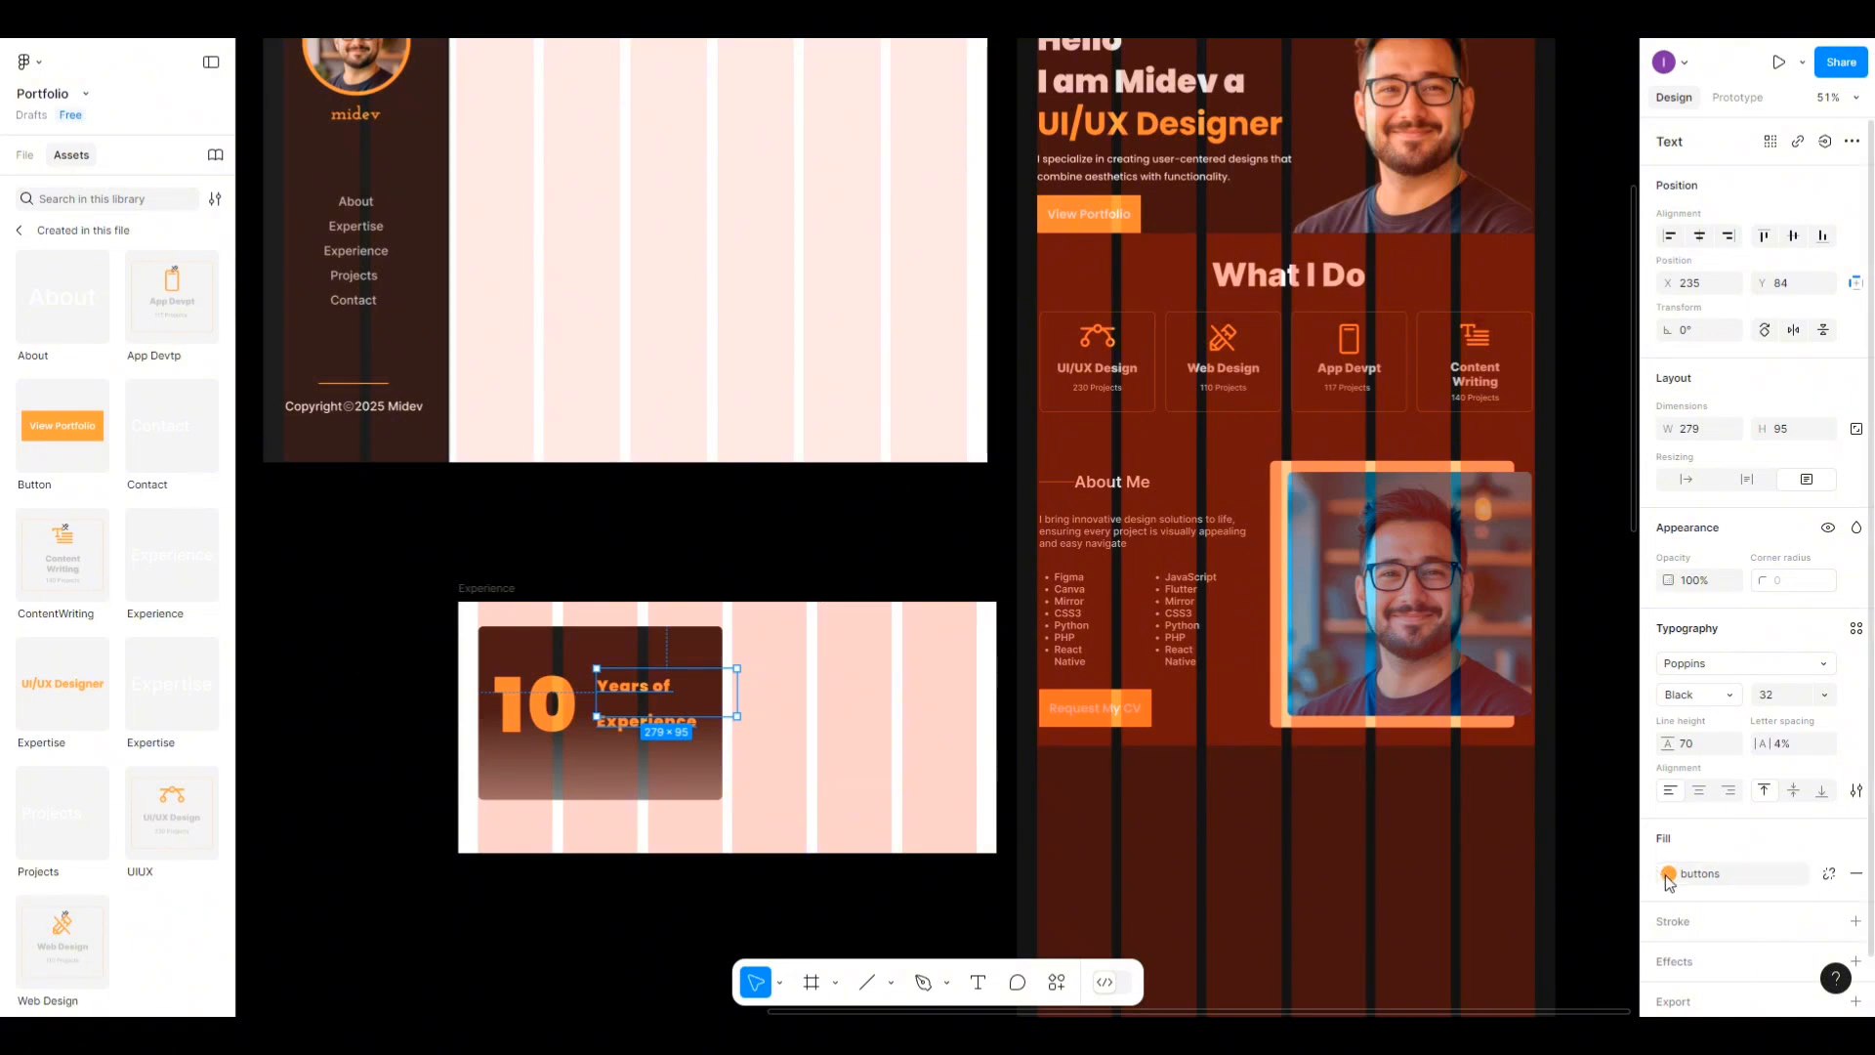
# Replace the orange "buttons" fill of the "Years of Experience" text with light grey D9D9D9.
pyautogui.click(1856, 873)
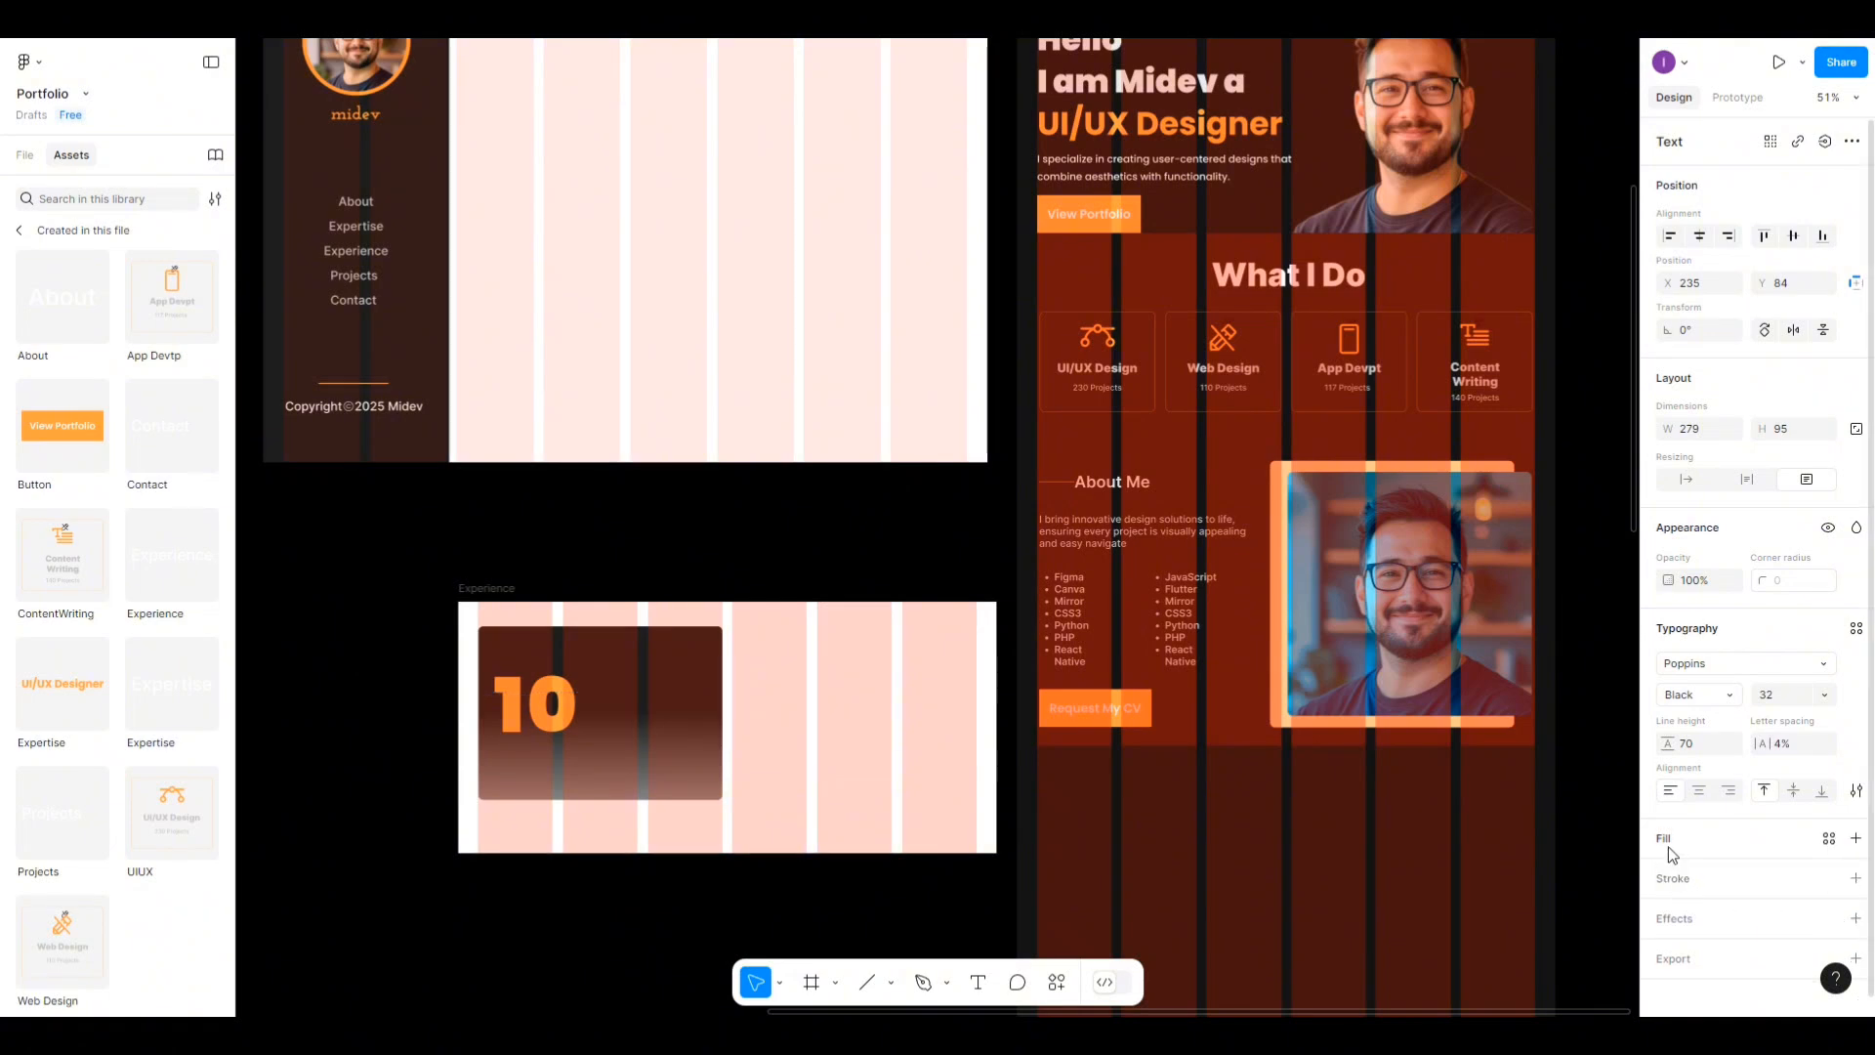
pyautogui.click(1666, 846)
pyautogui.click(1668, 874)
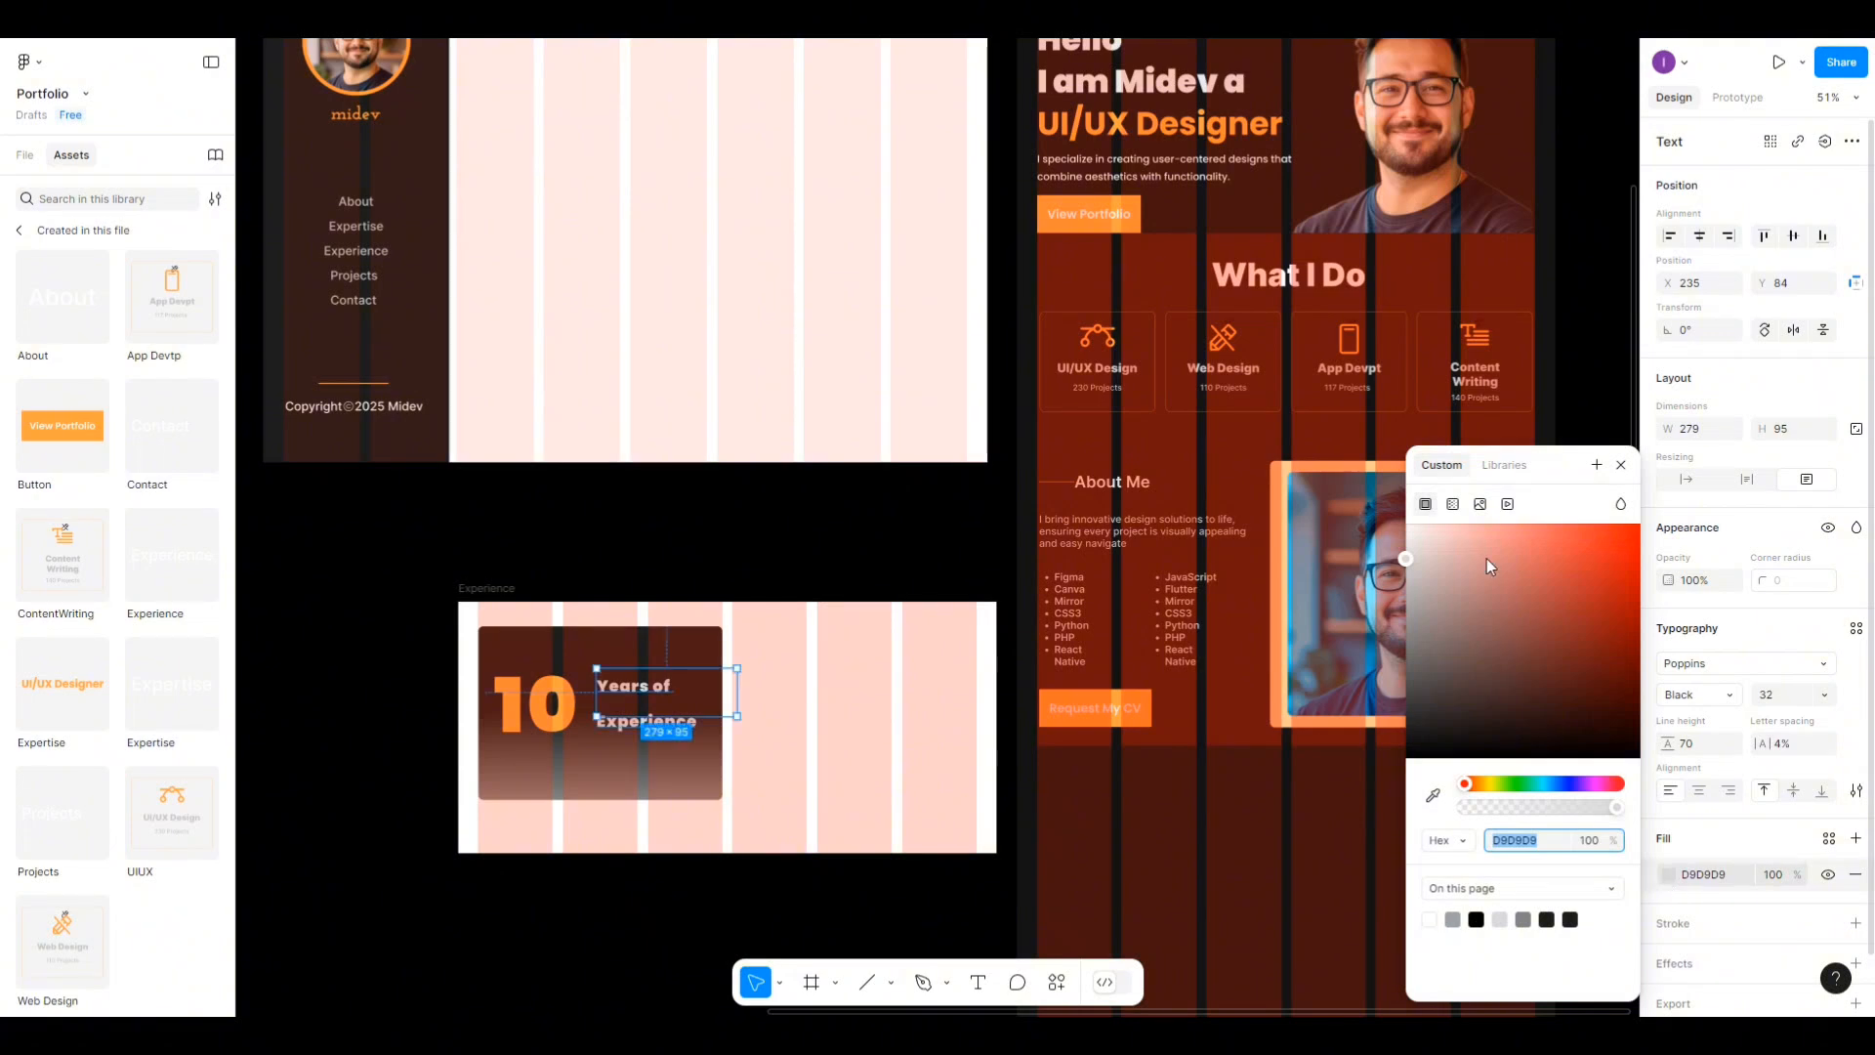
pyautogui.click(1501, 914)
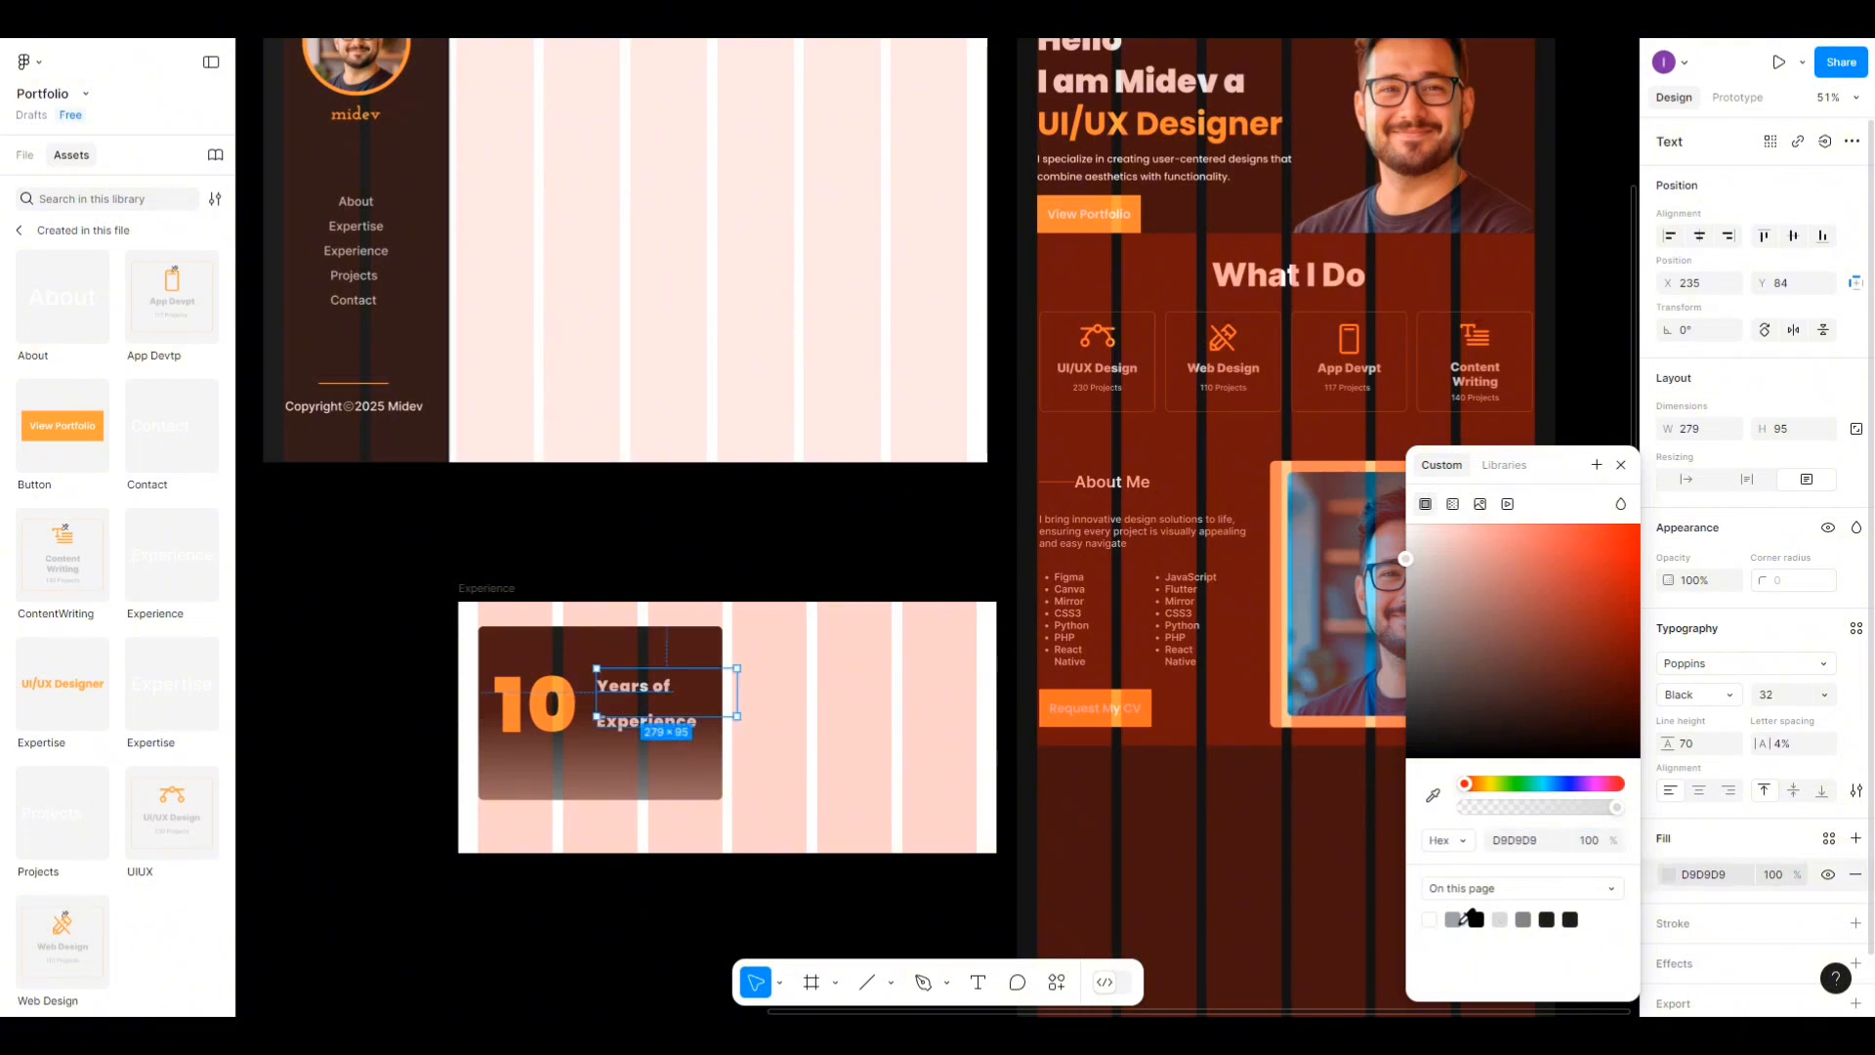
pyautogui.click(593, 742)
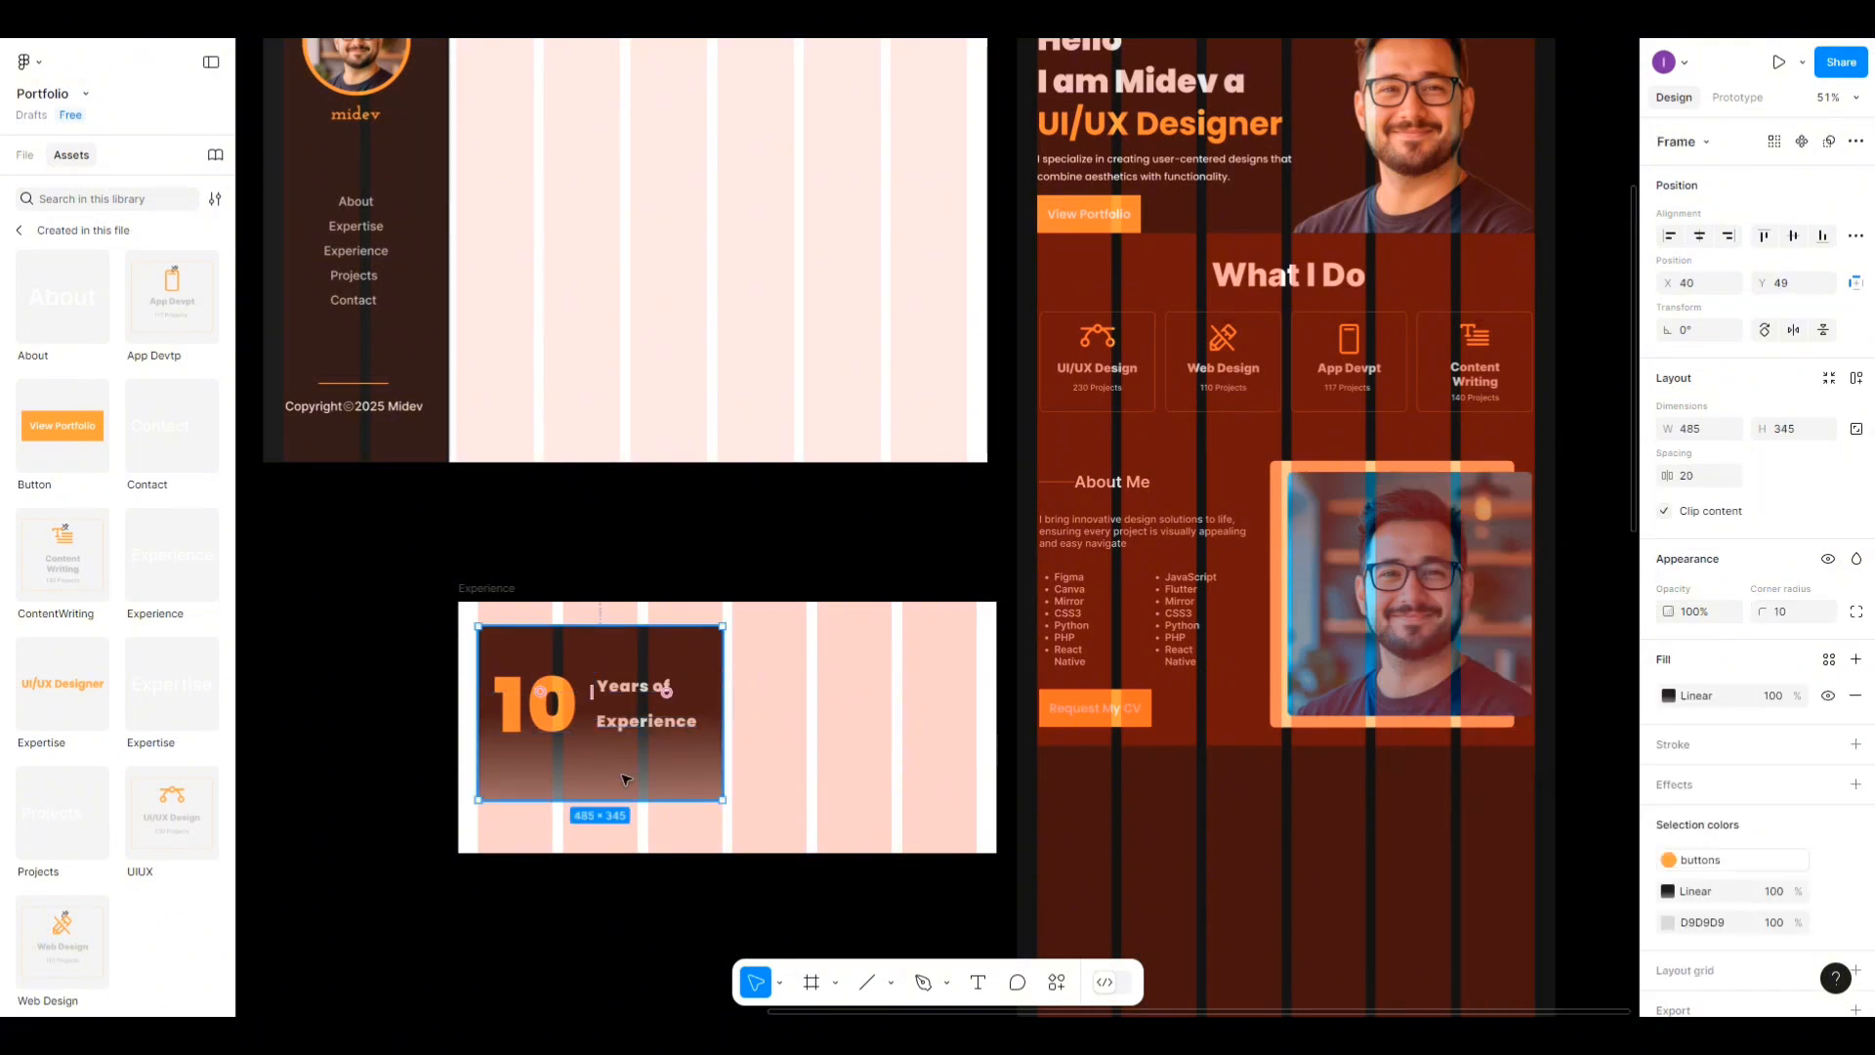
# Duplicate the "Years of Experience" text below the "10" at about X 63, Y 229 and change its wording to "With over 10 of experience".
pyautogui.click(642, 722)
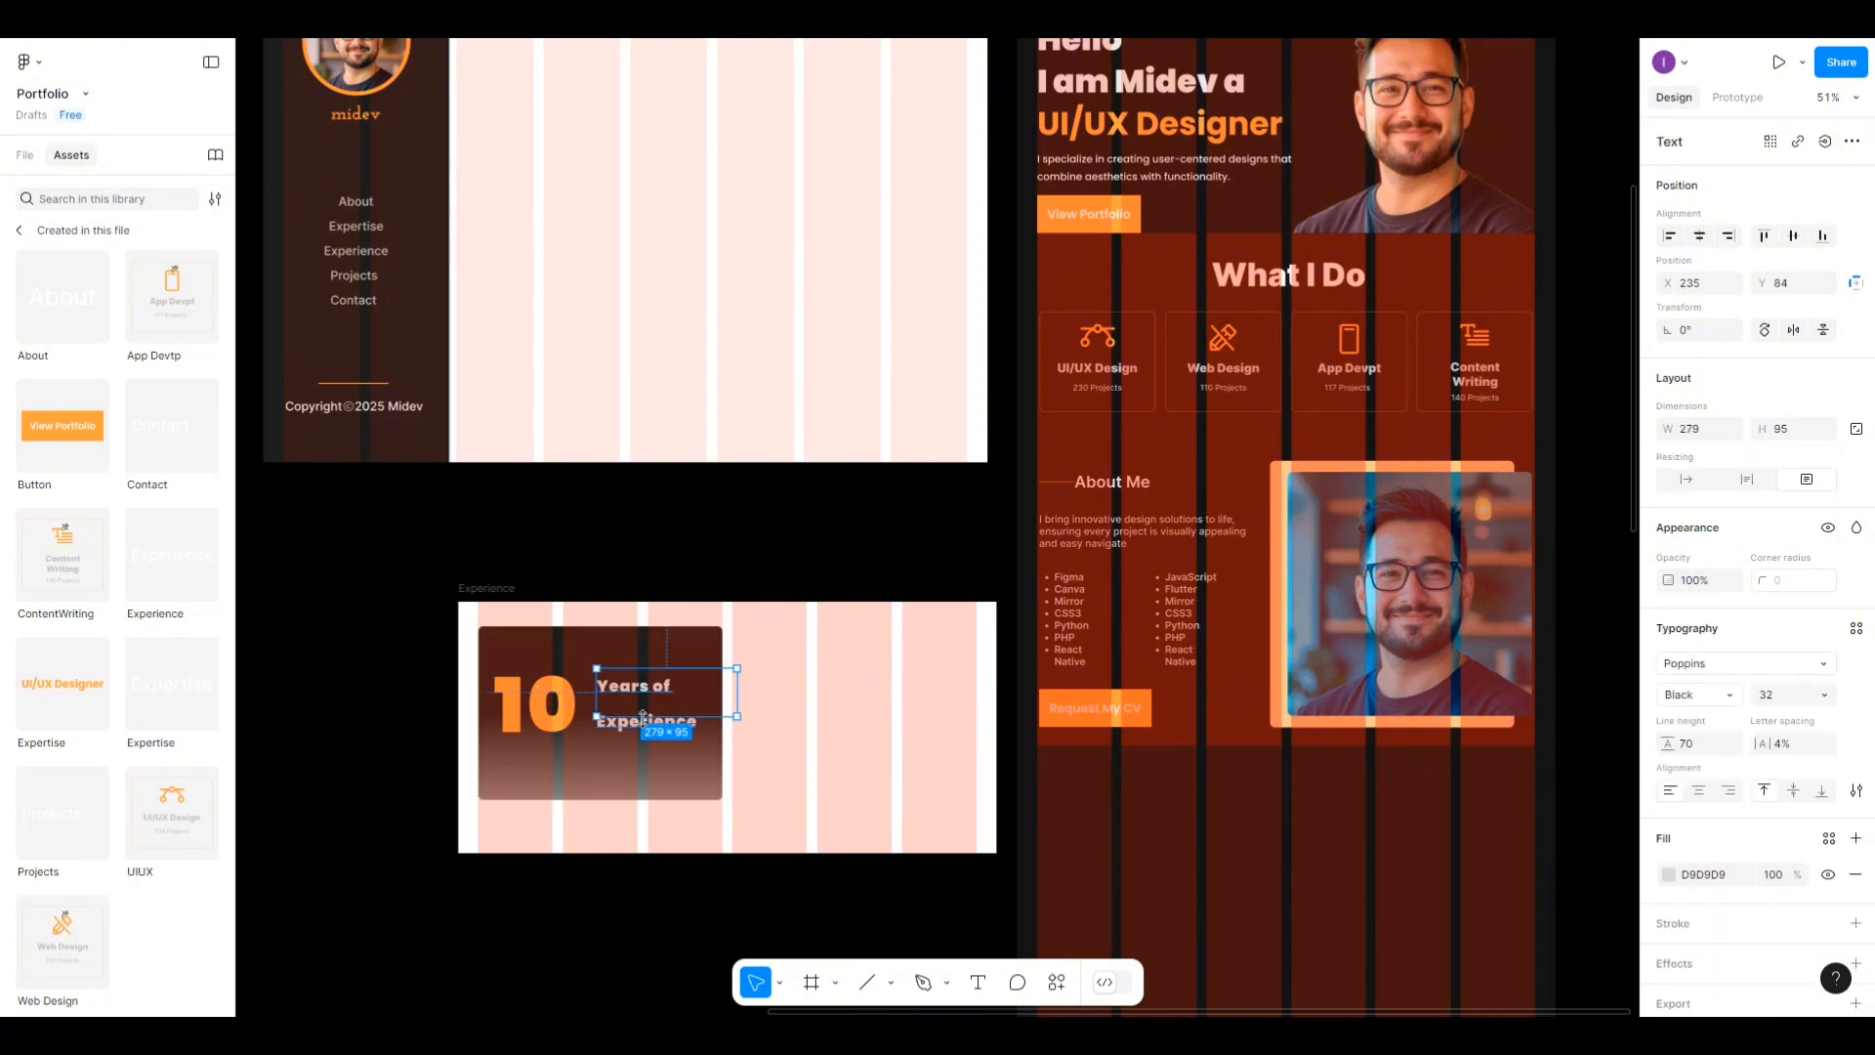
pyautogui.moveTo(642, 718); pyautogui.dragTo(565, 781)
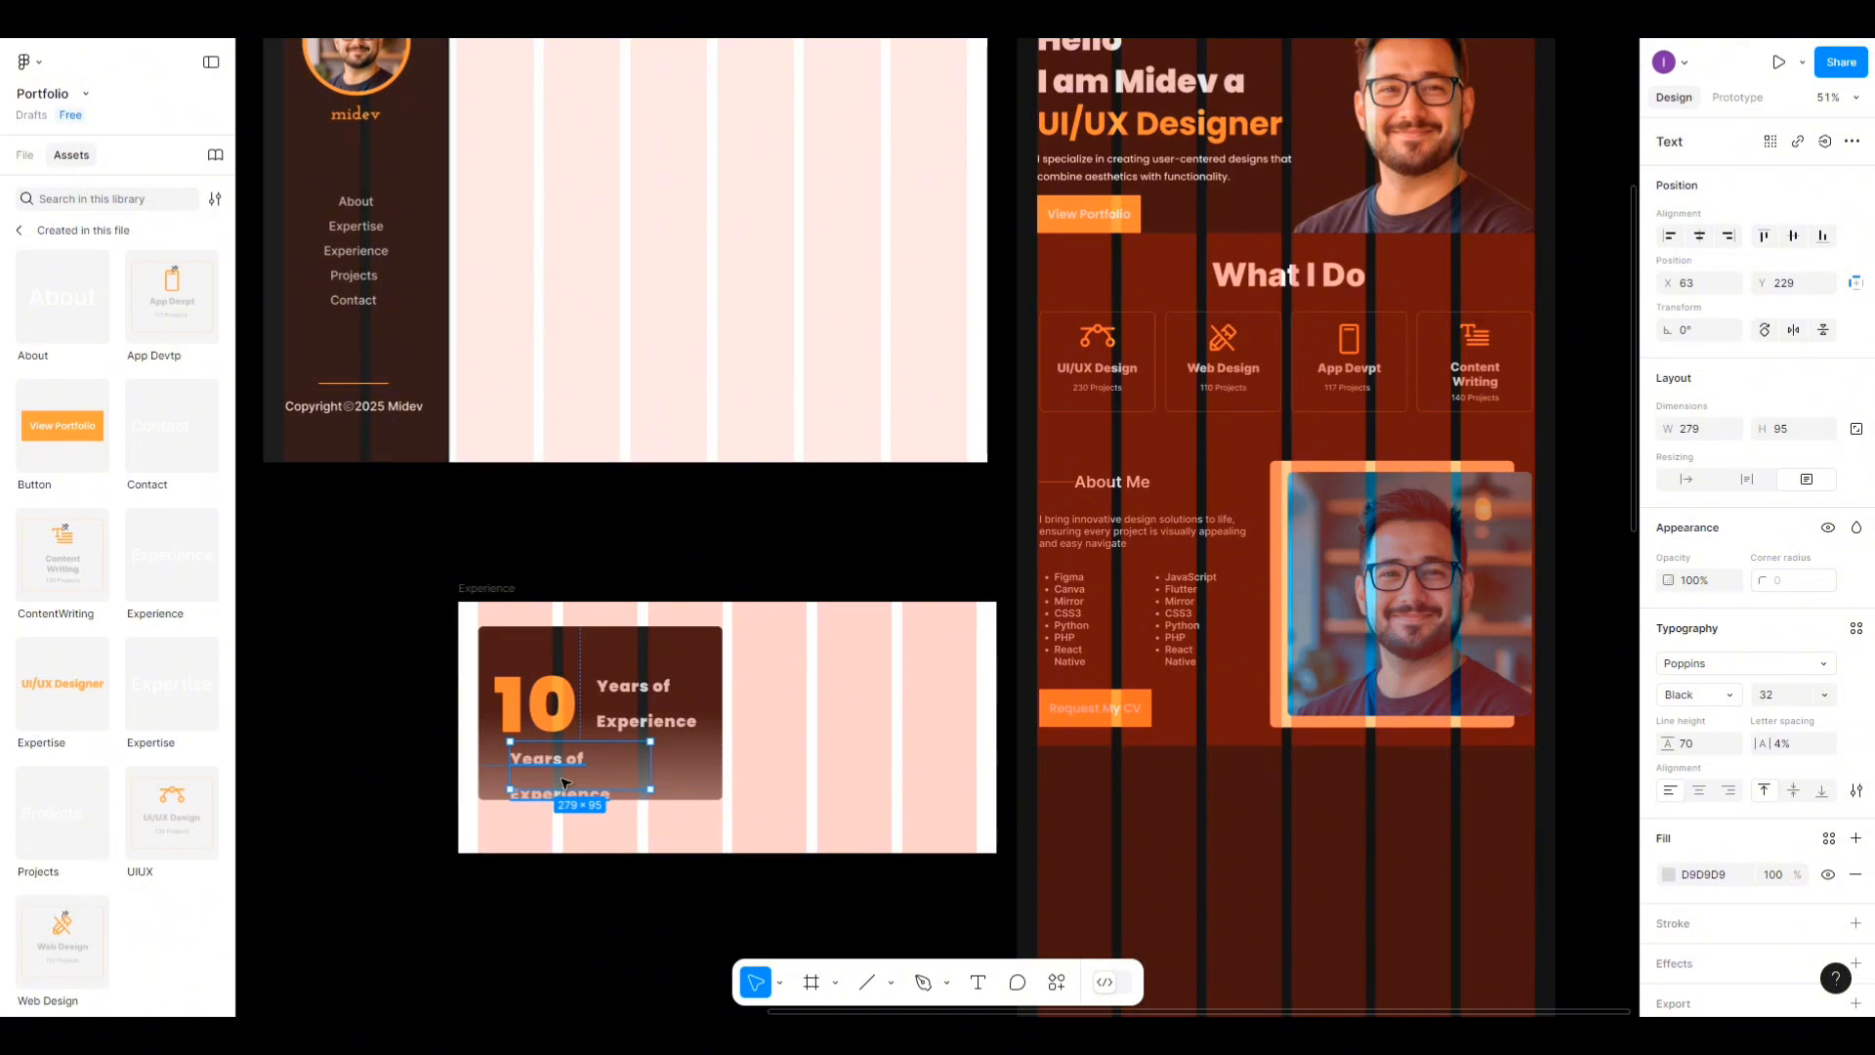
pyautogui.doubleClick(564, 782)
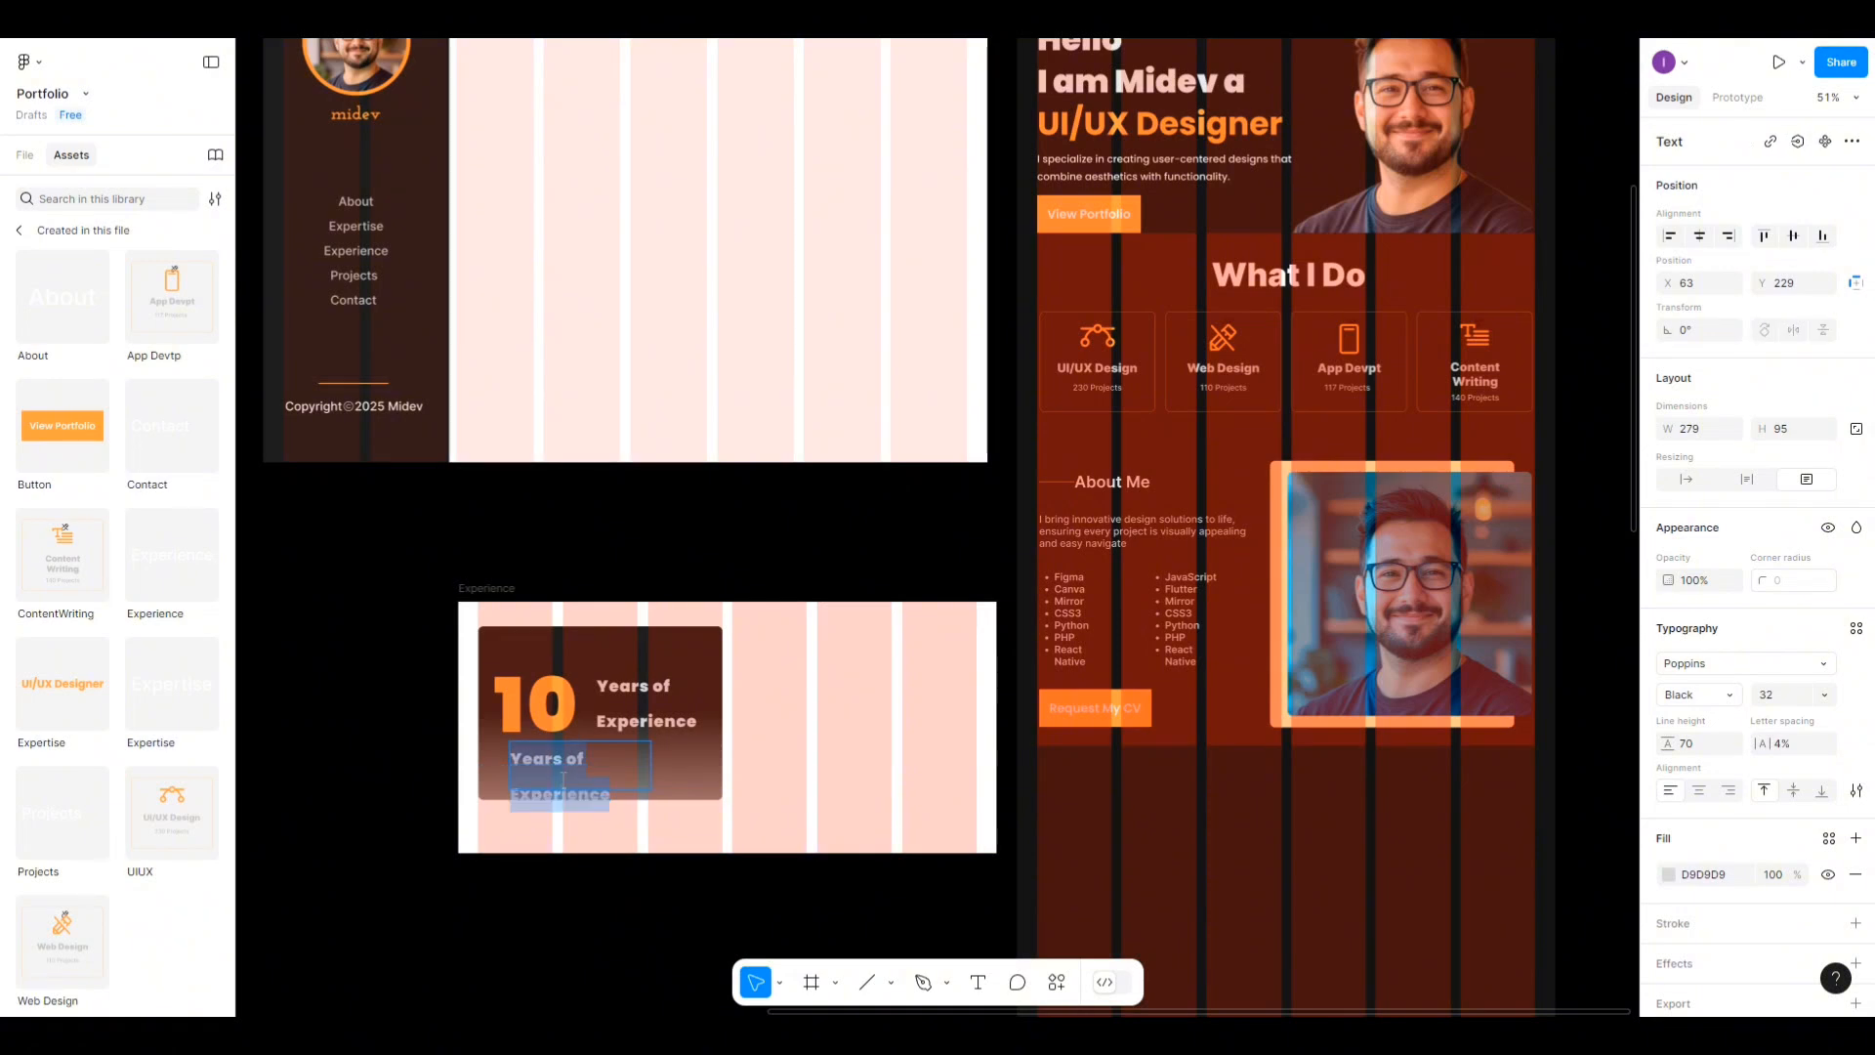
pyautogui.write('With o')
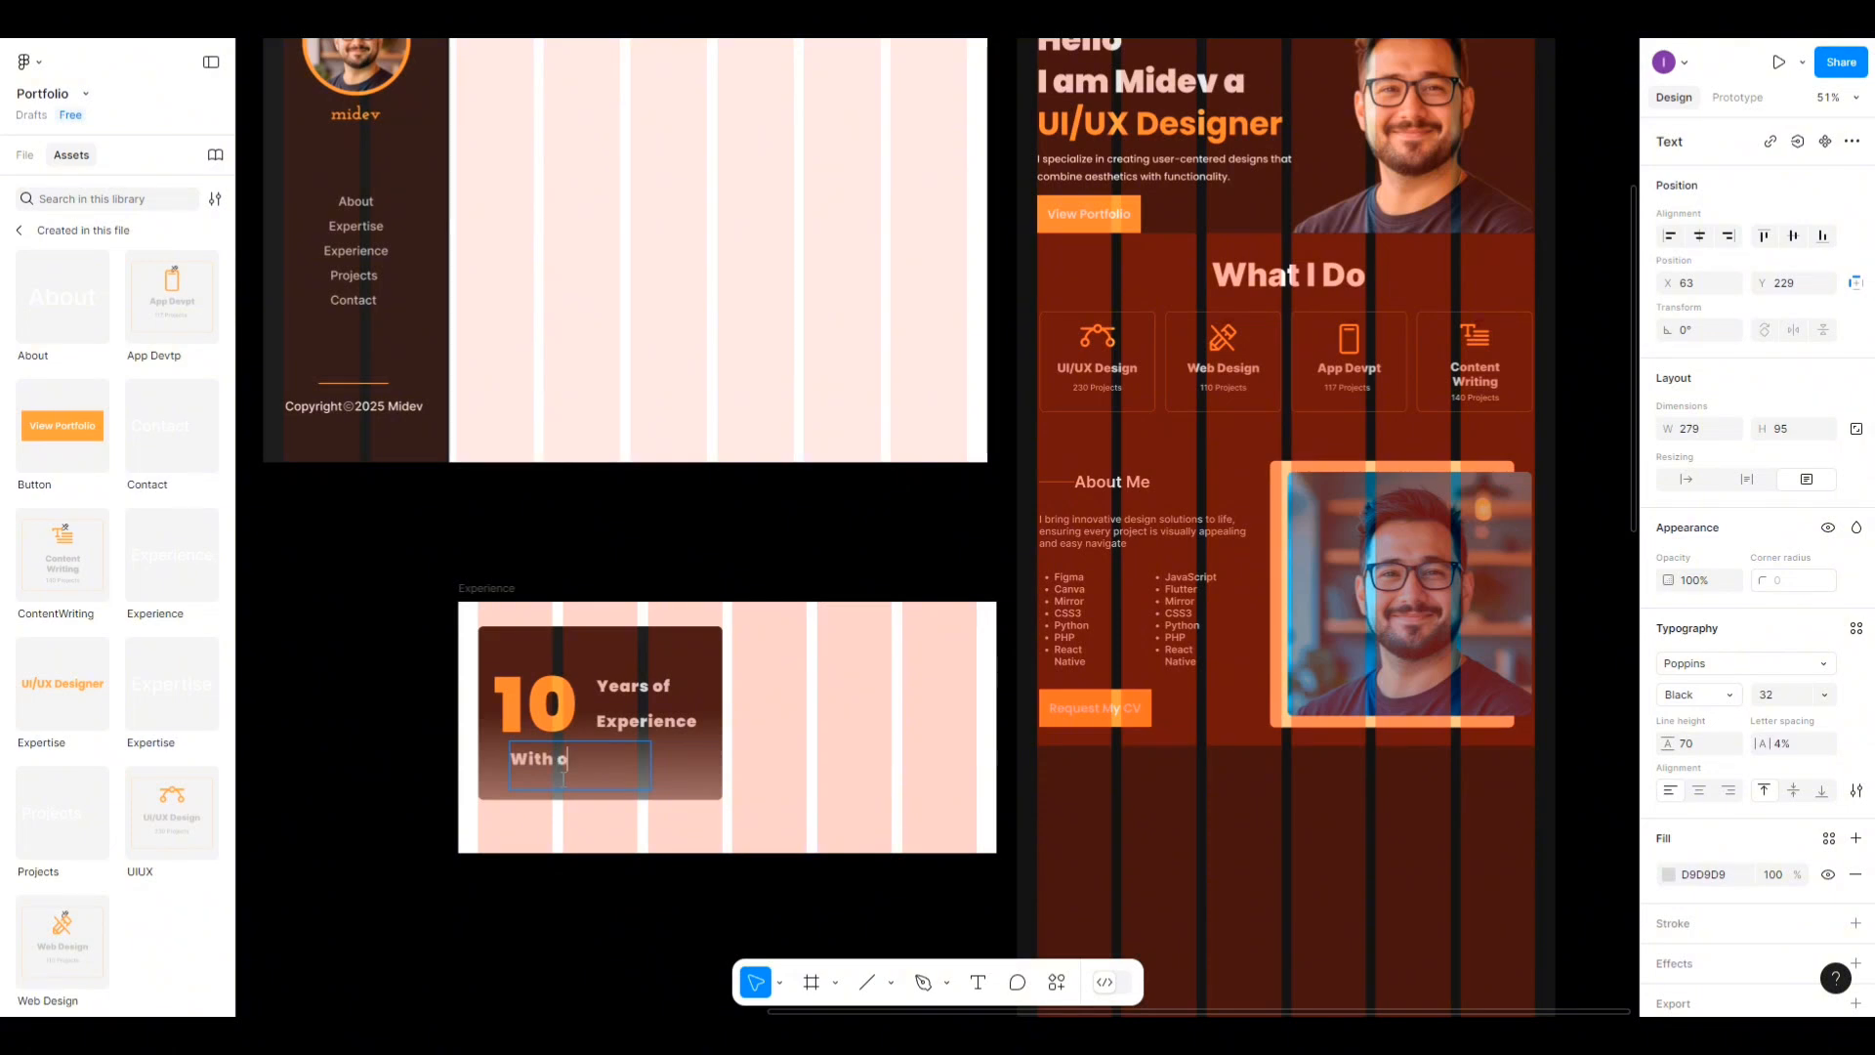
pyautogui.write('ver 10 of experience')
pyautogui.press('Escape')
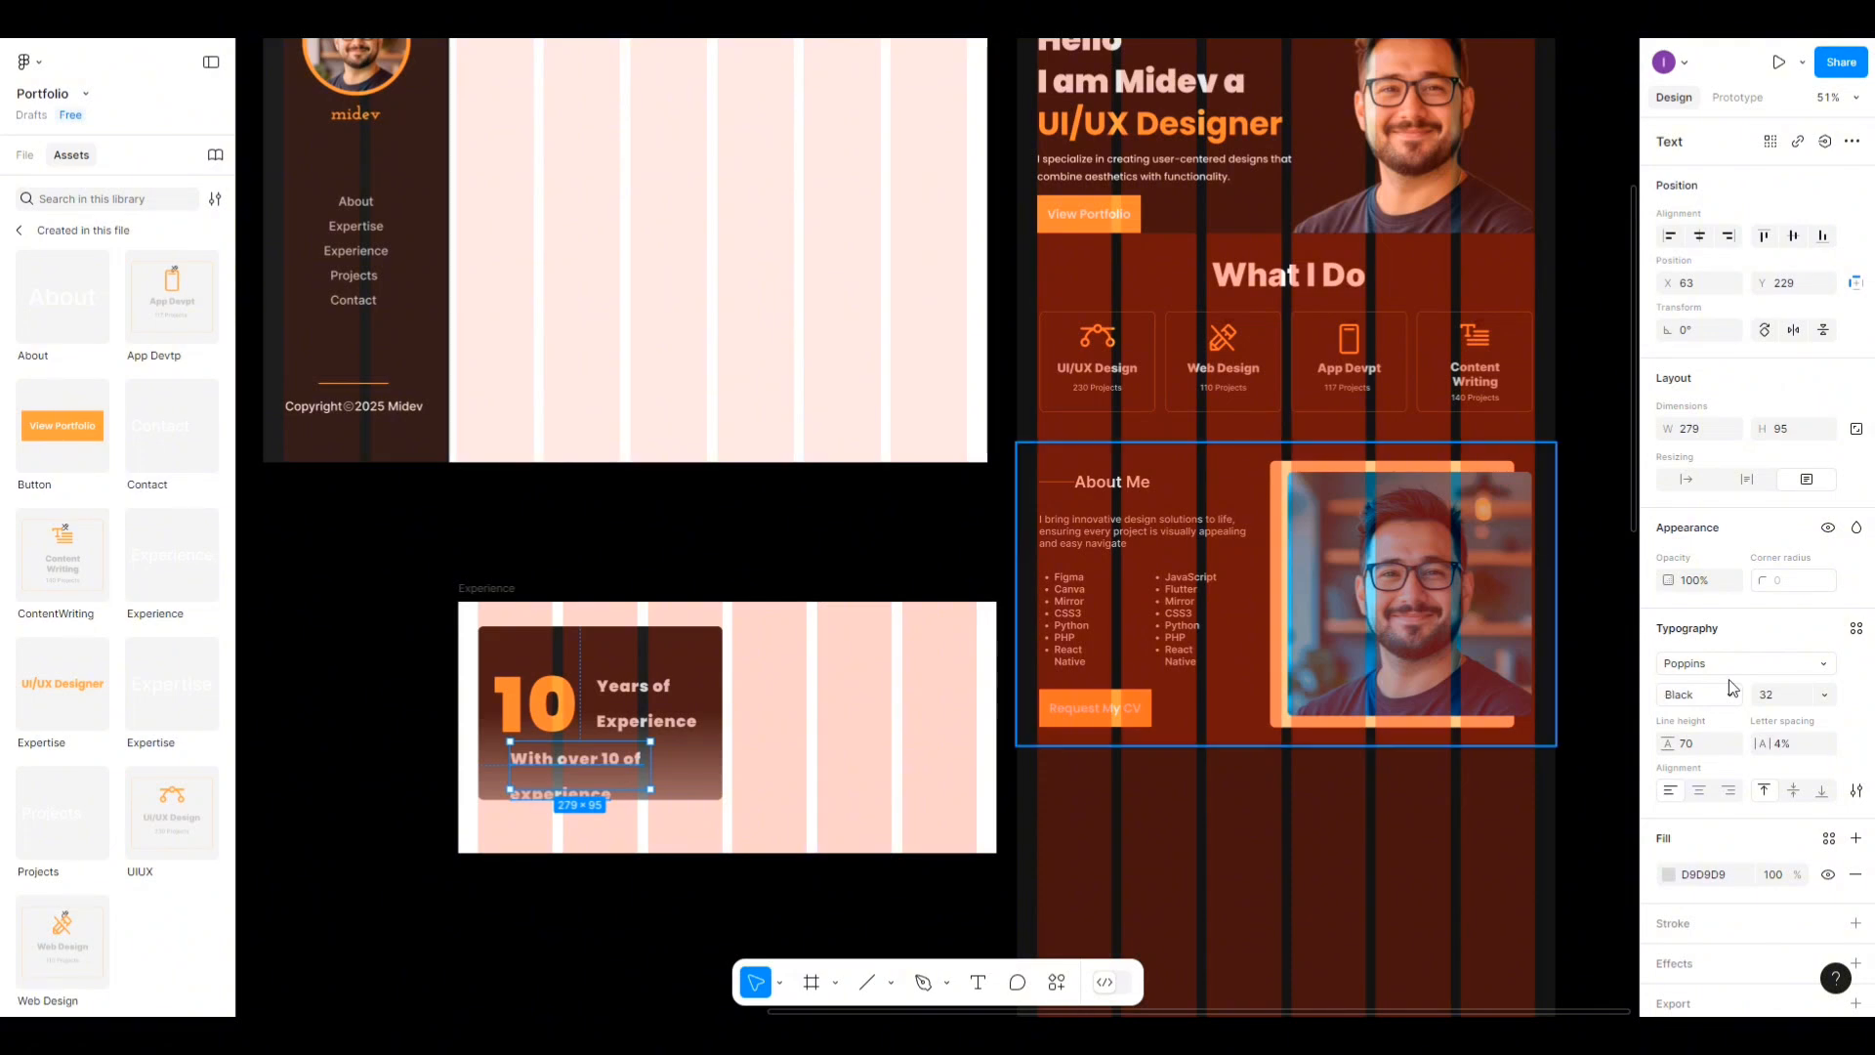
# Format the "With over 10 of experience" text as Inter Medium at size 16.
pyautogui.click(1822, 695)
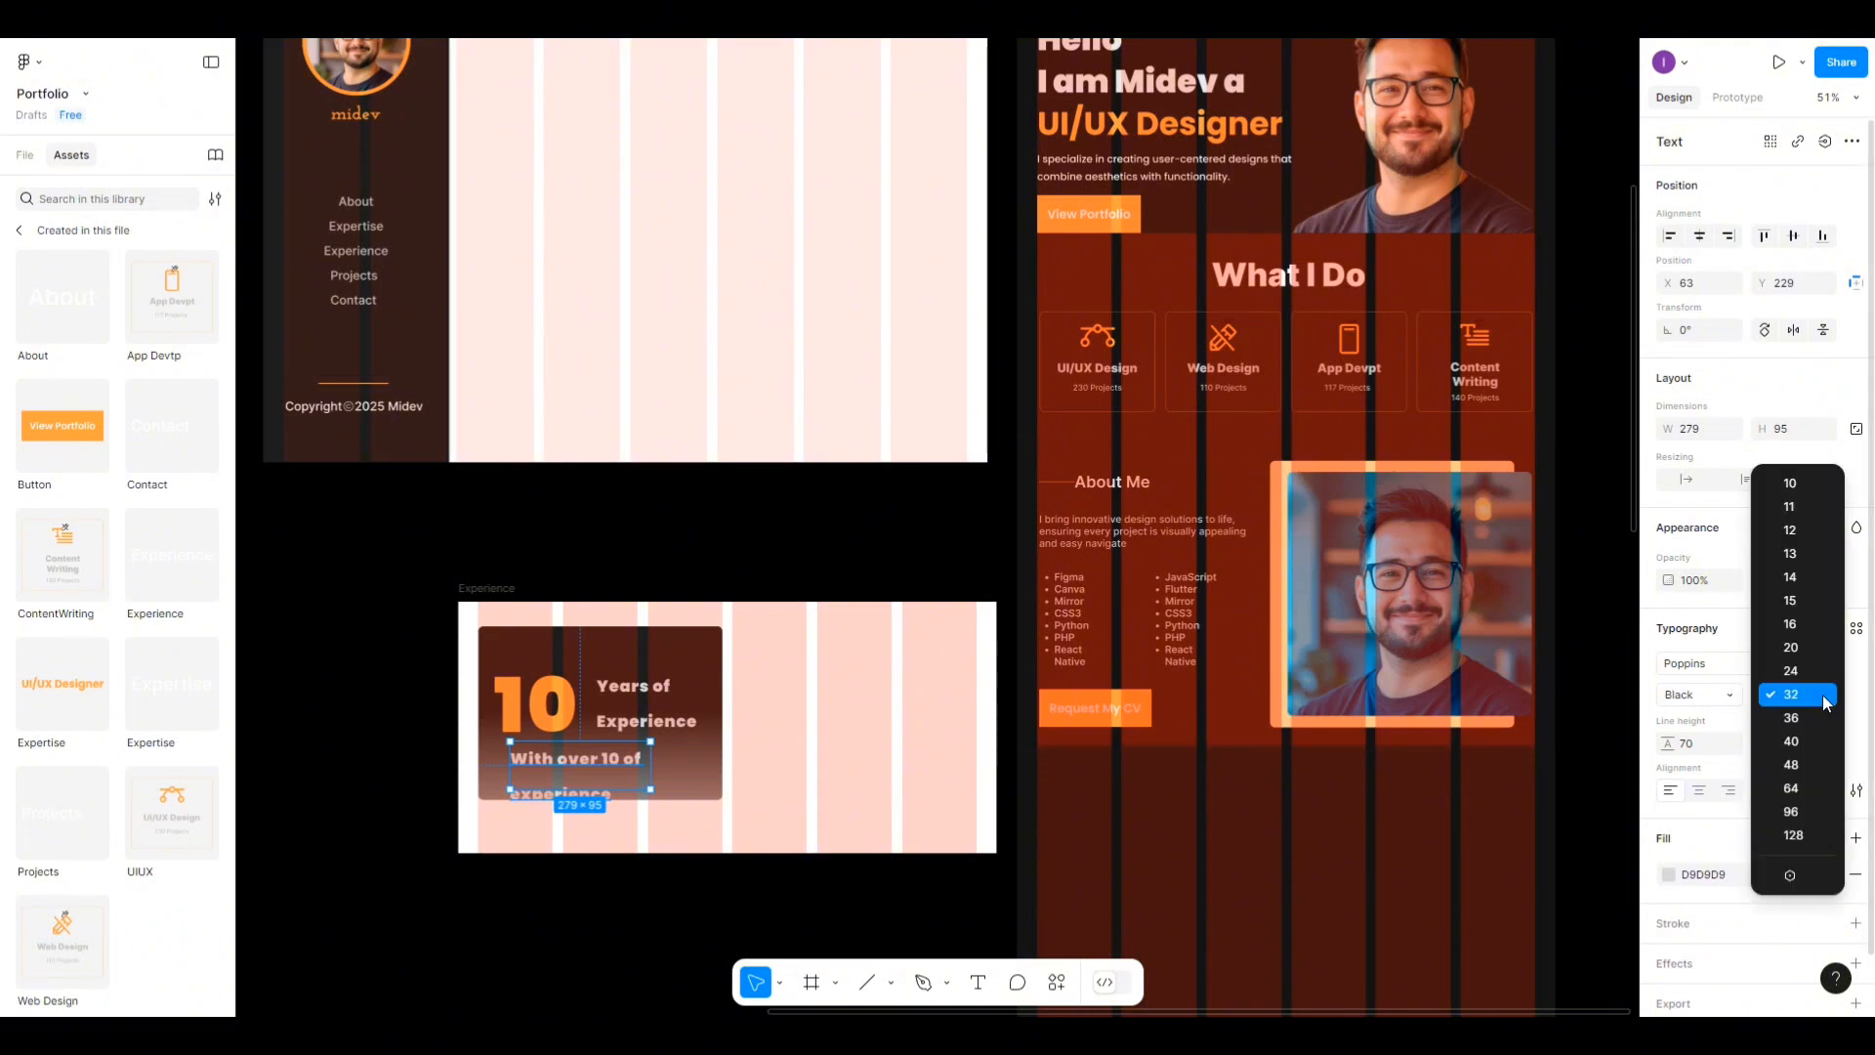
pyautogui.click(1804, 621)
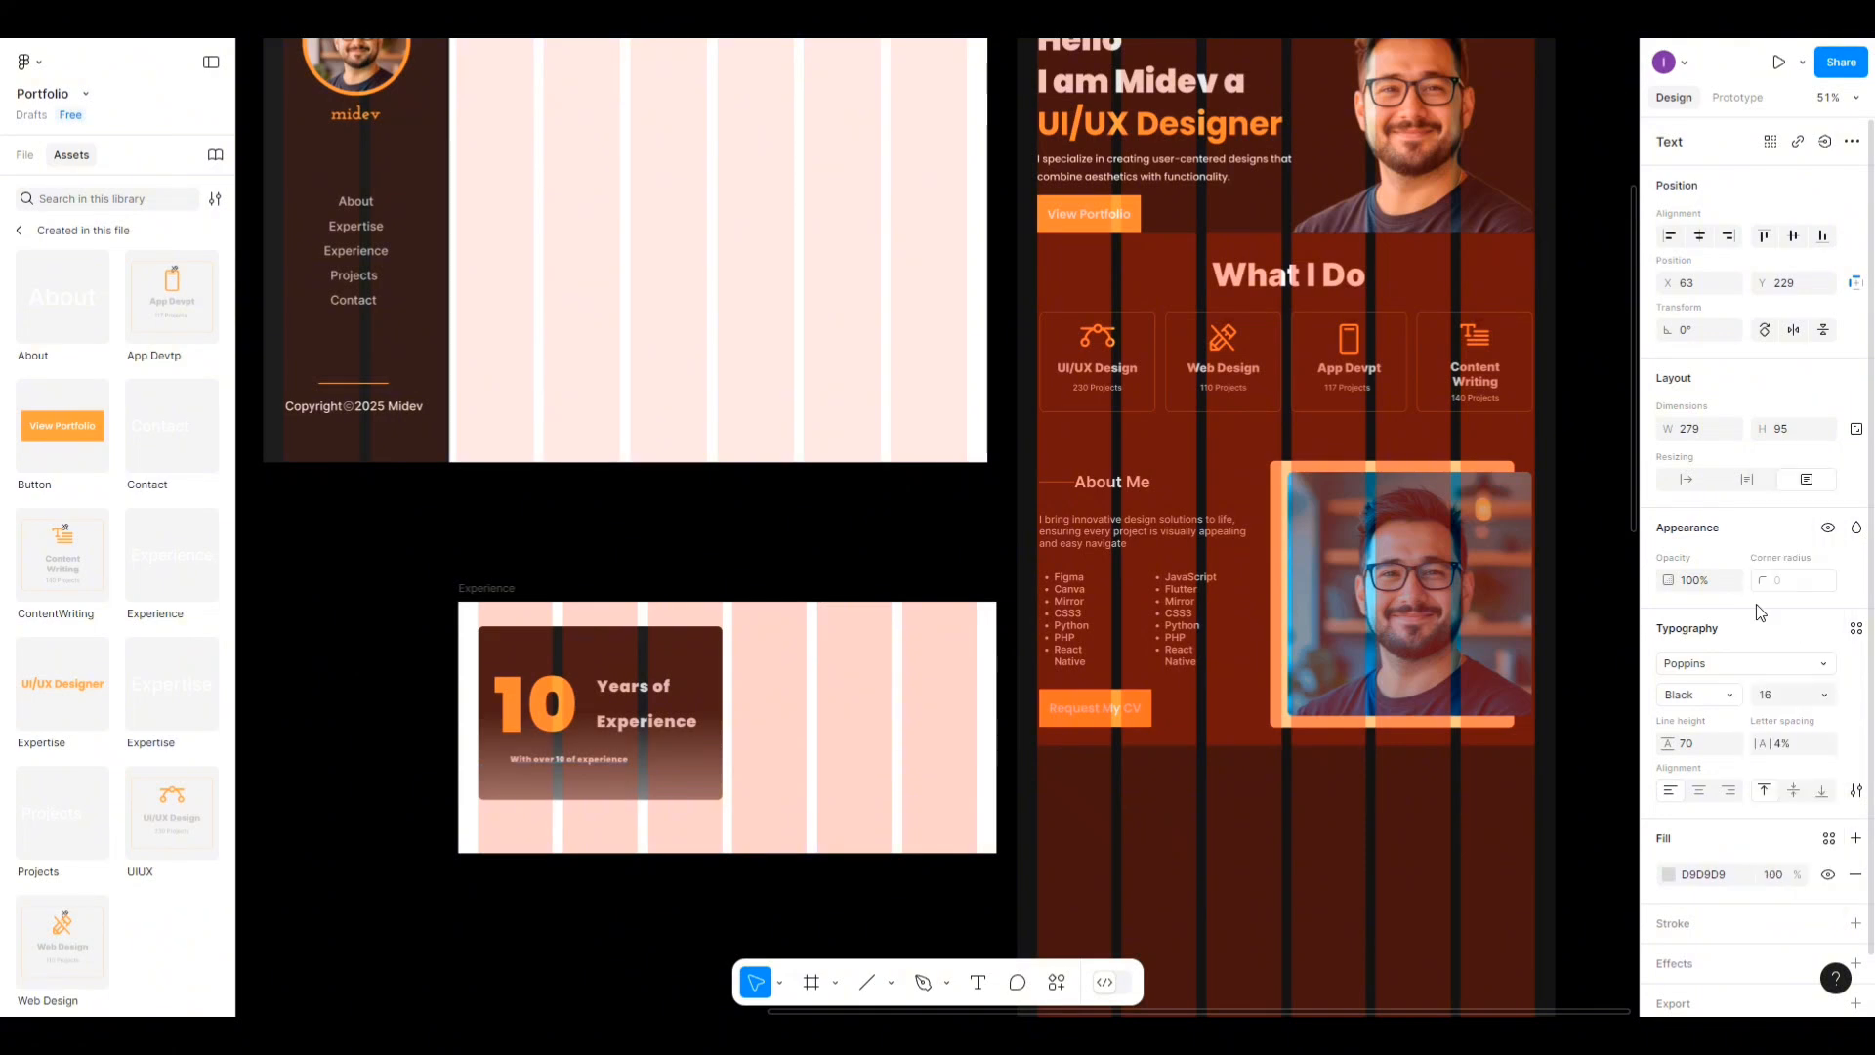
pyautogui.click(1737, 673)
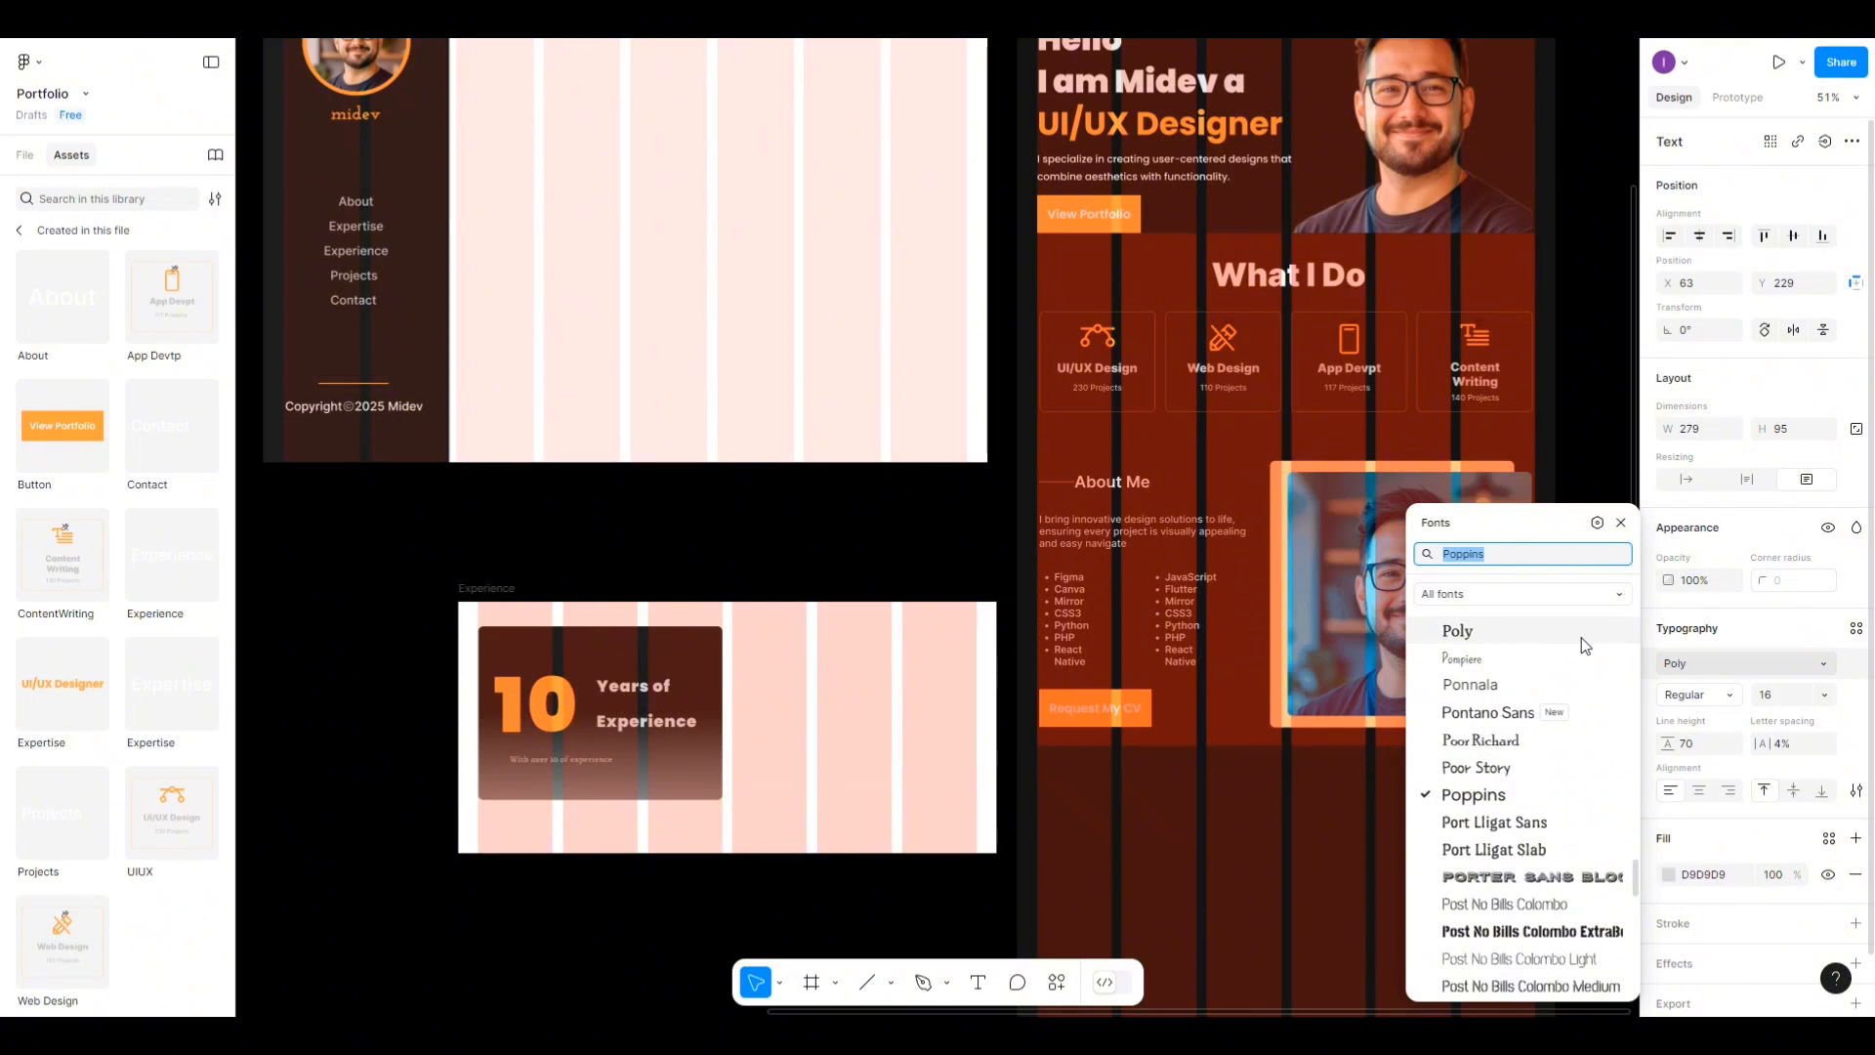
pyautogui.write('int')
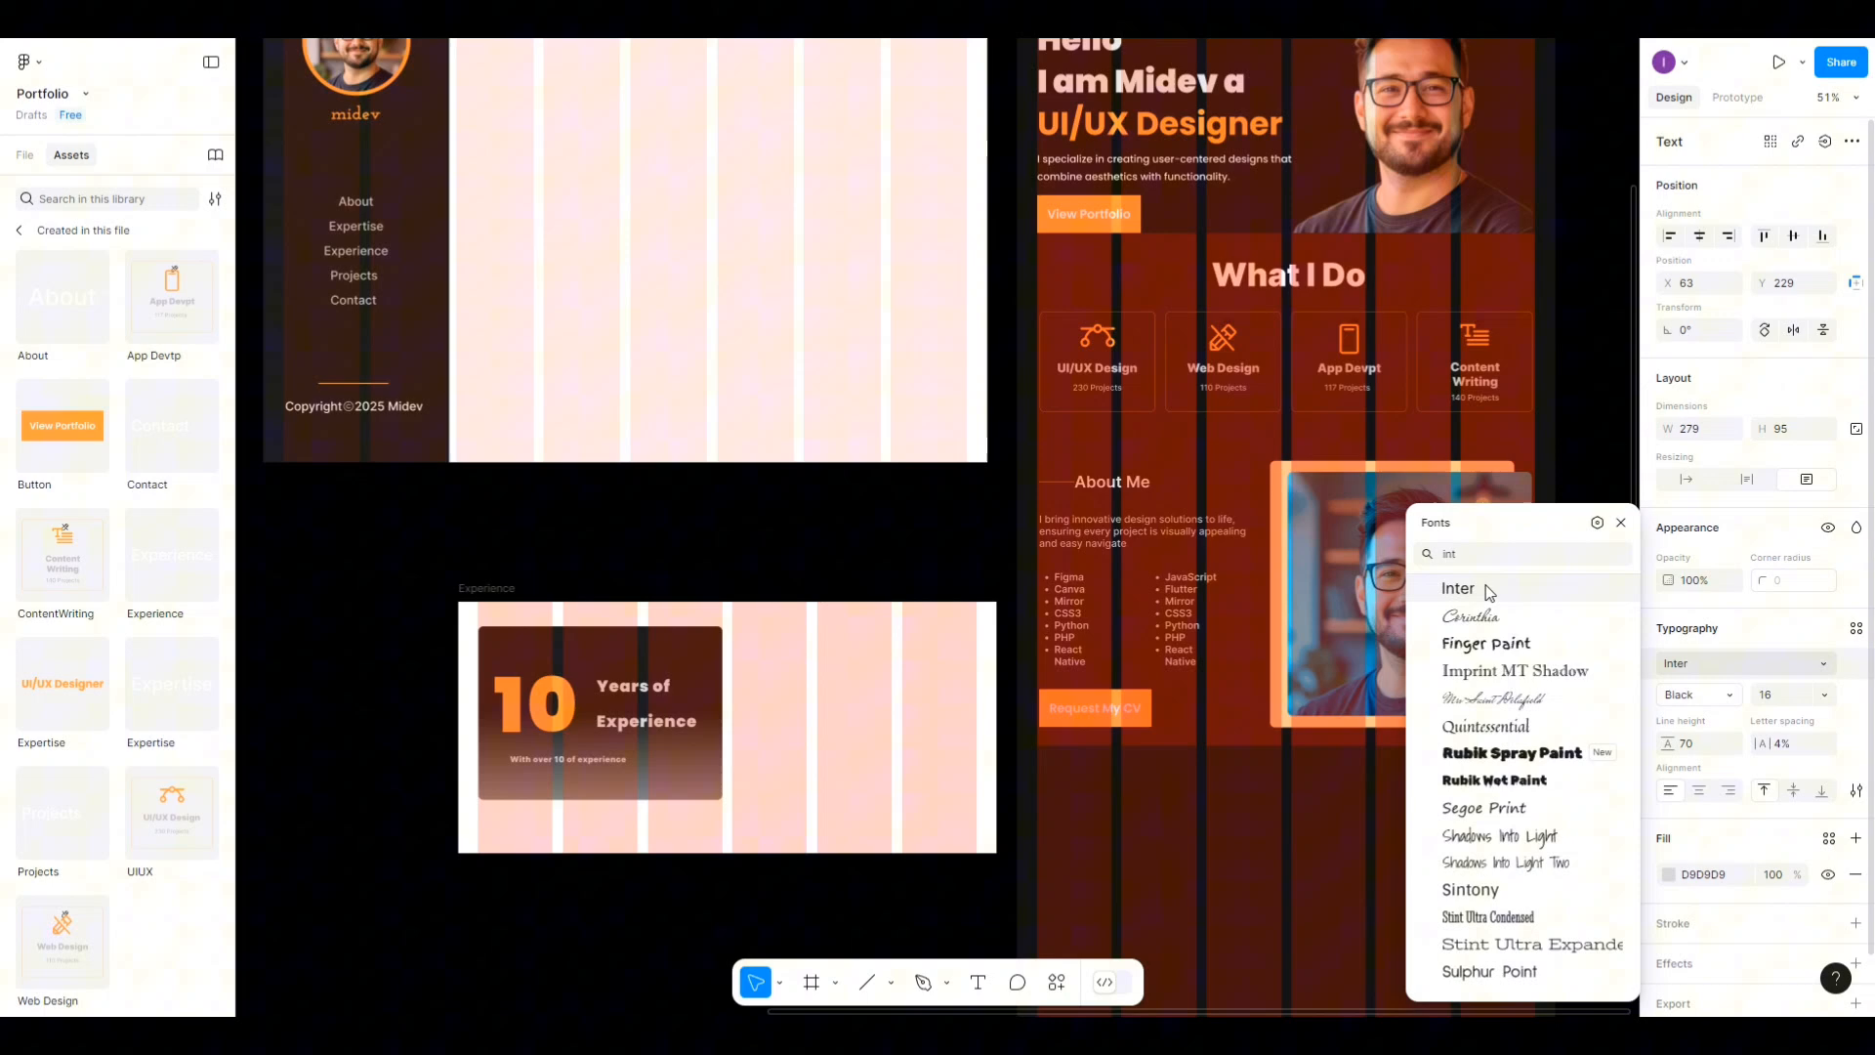
pyautogui.click(1489, 589)
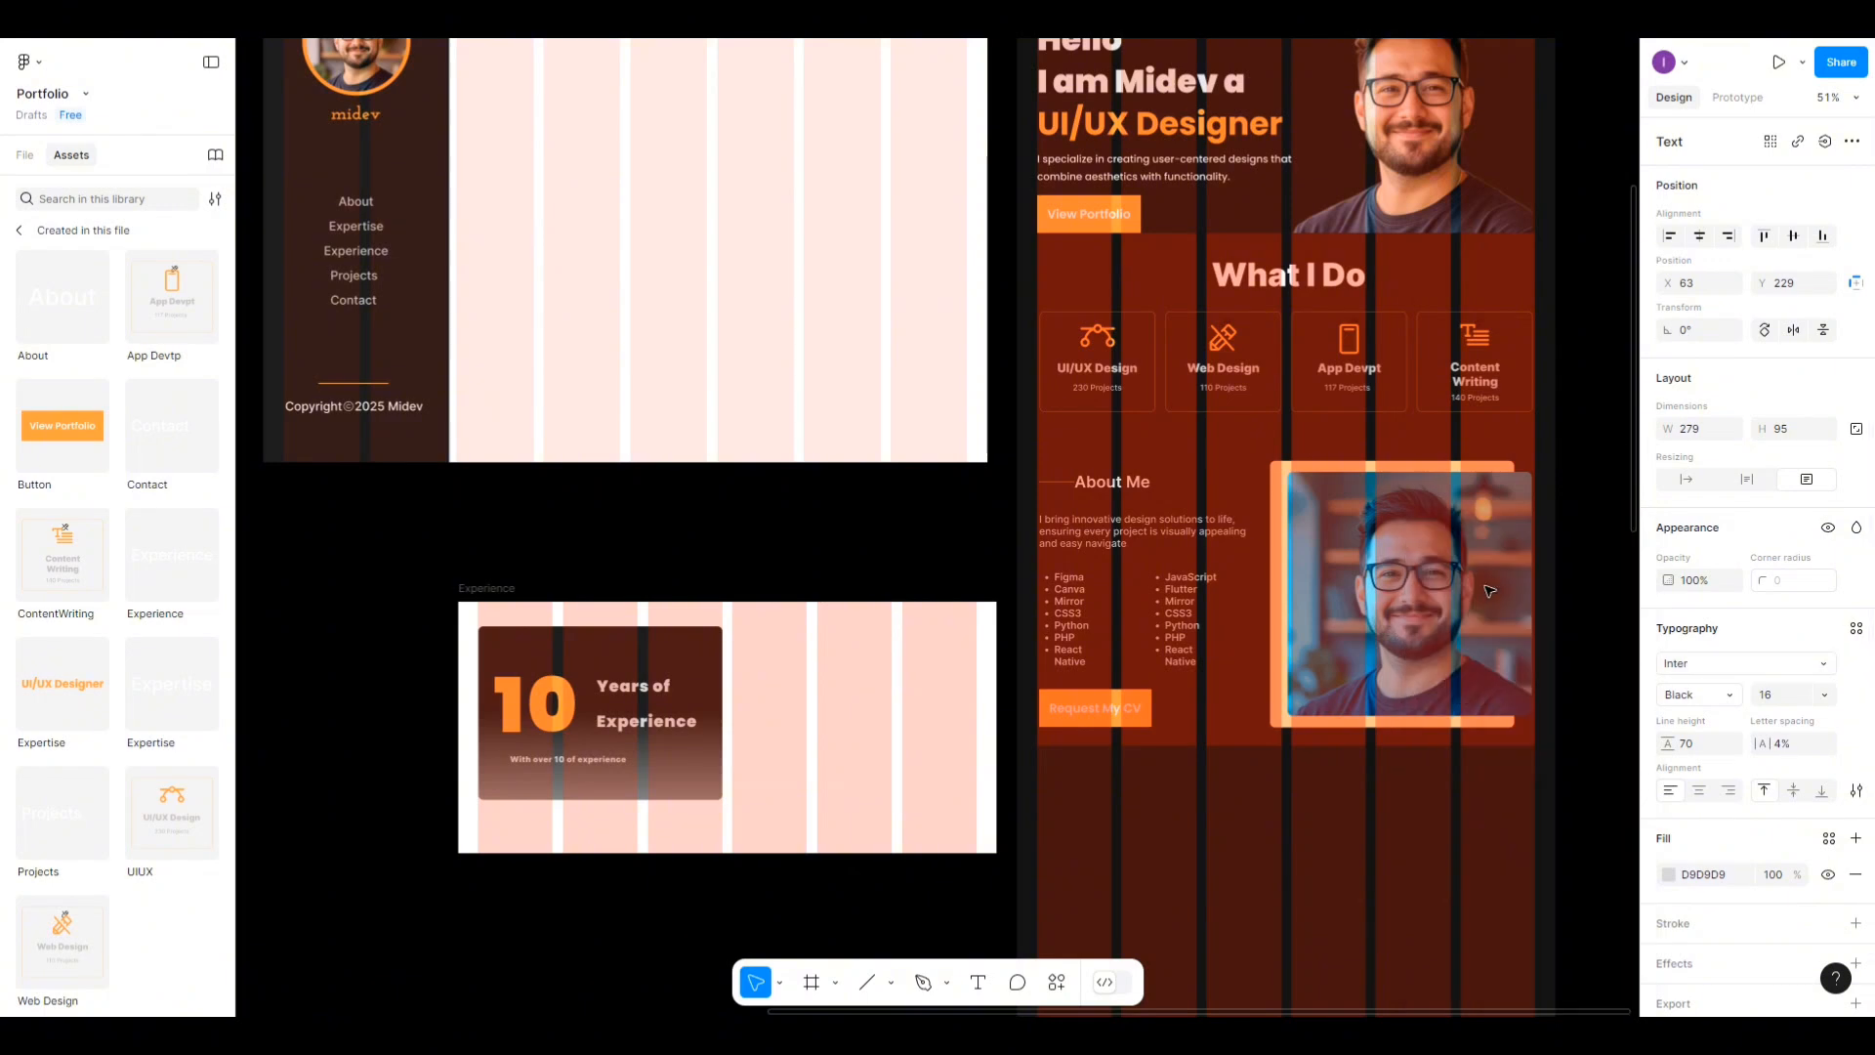
pyautogui.click(1734, 695)
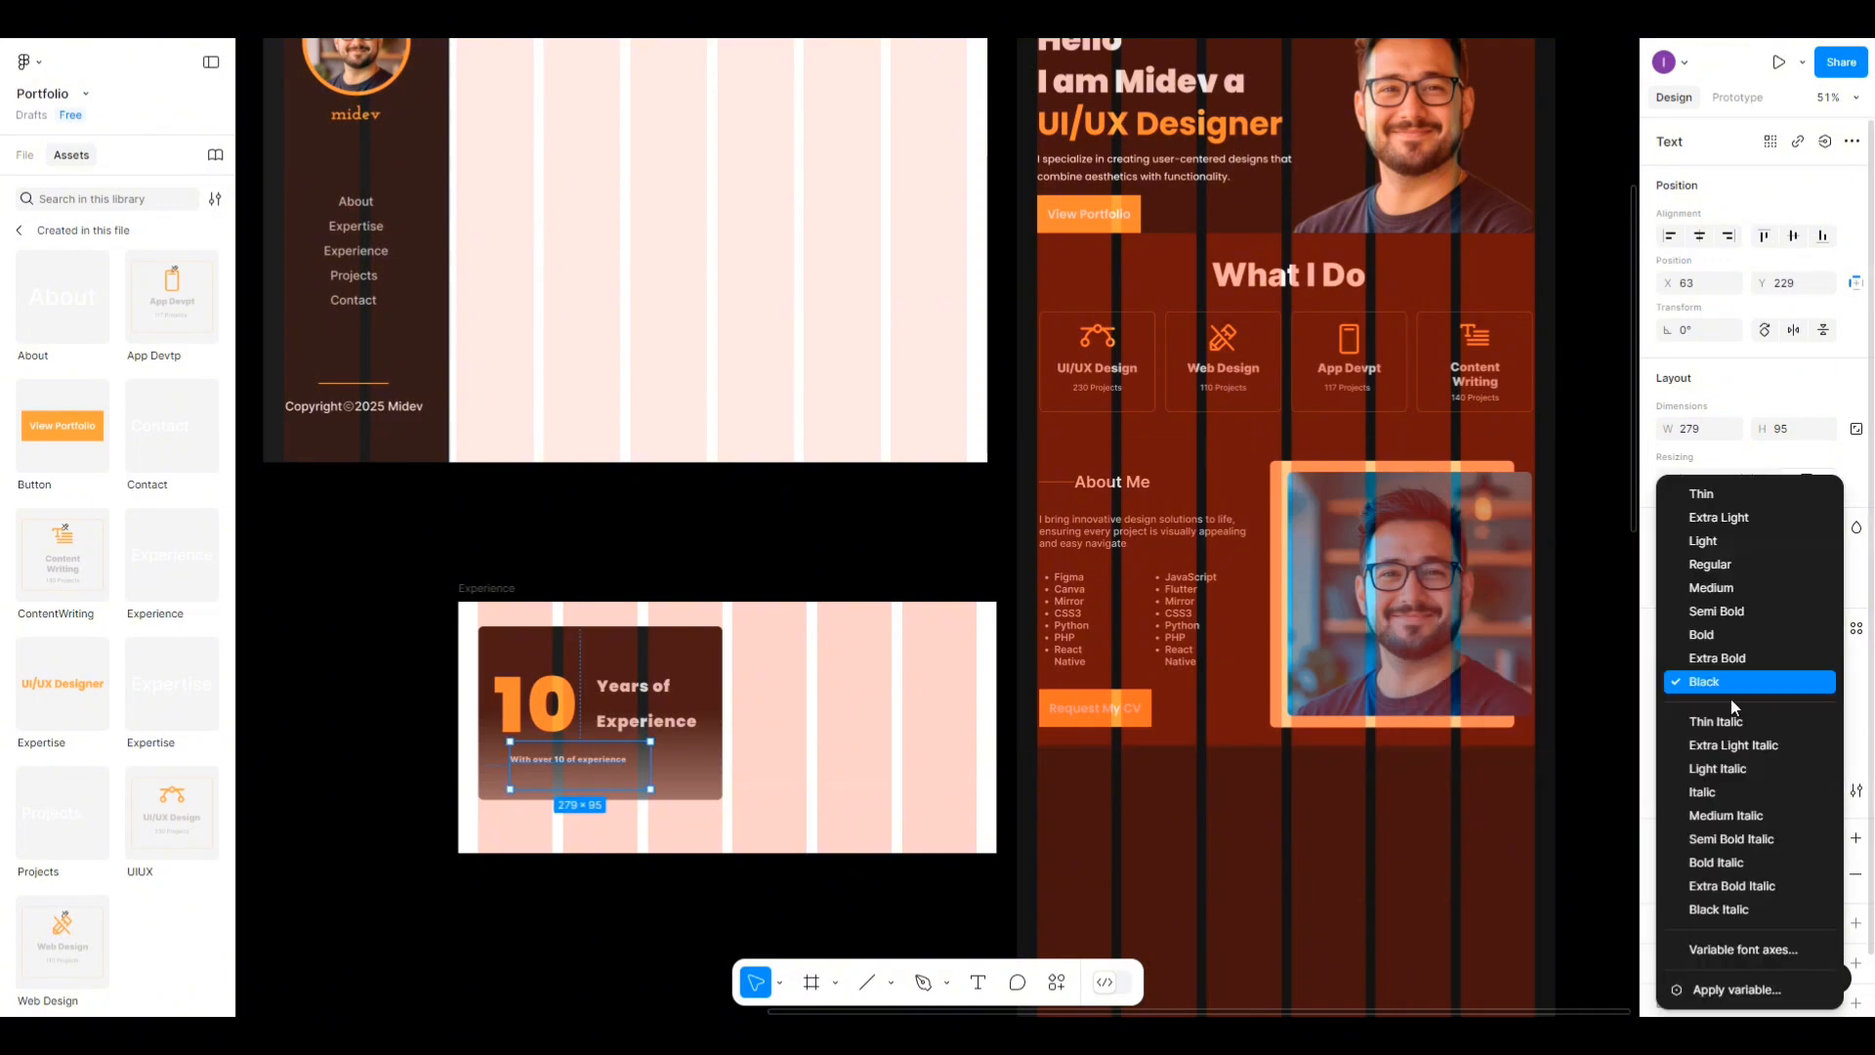
pyautogui.click(1718, 588)
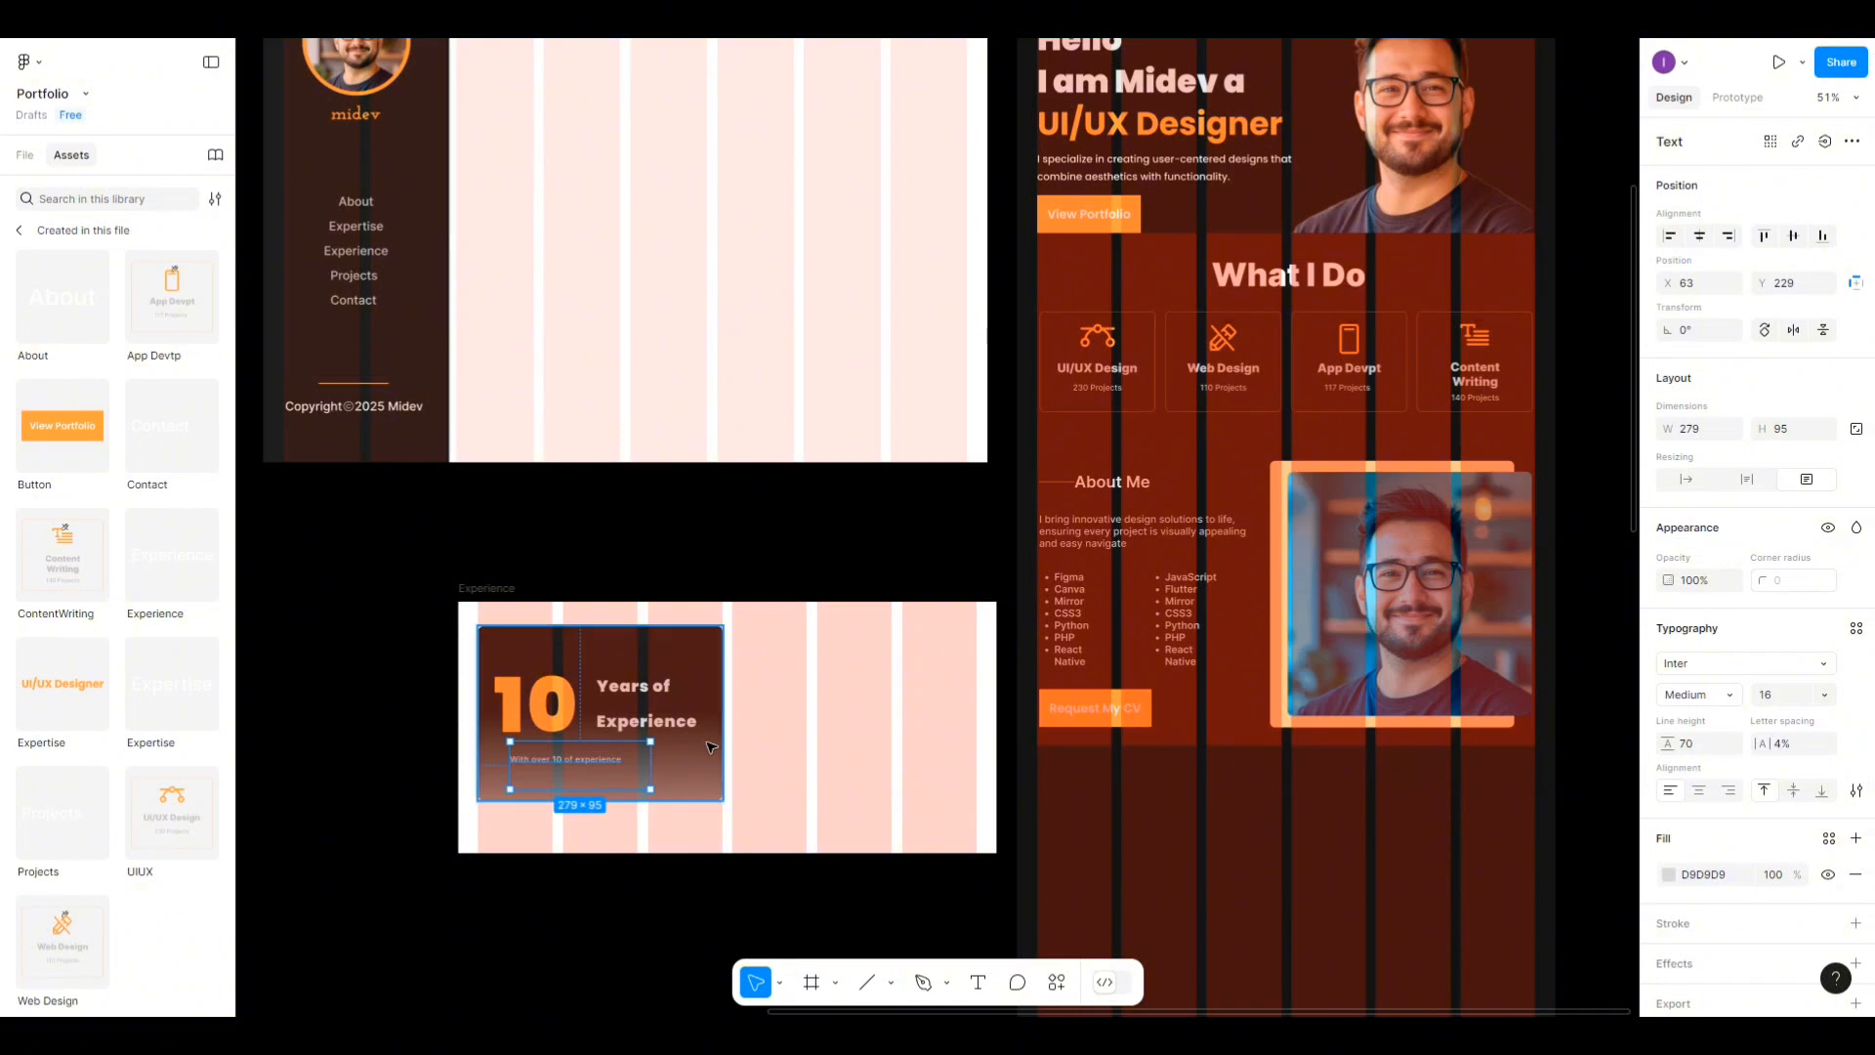
# Extend the card's description after "experience" with "I have succesfully built and optimized".
pyautogui.scroll(5, 669, 807)
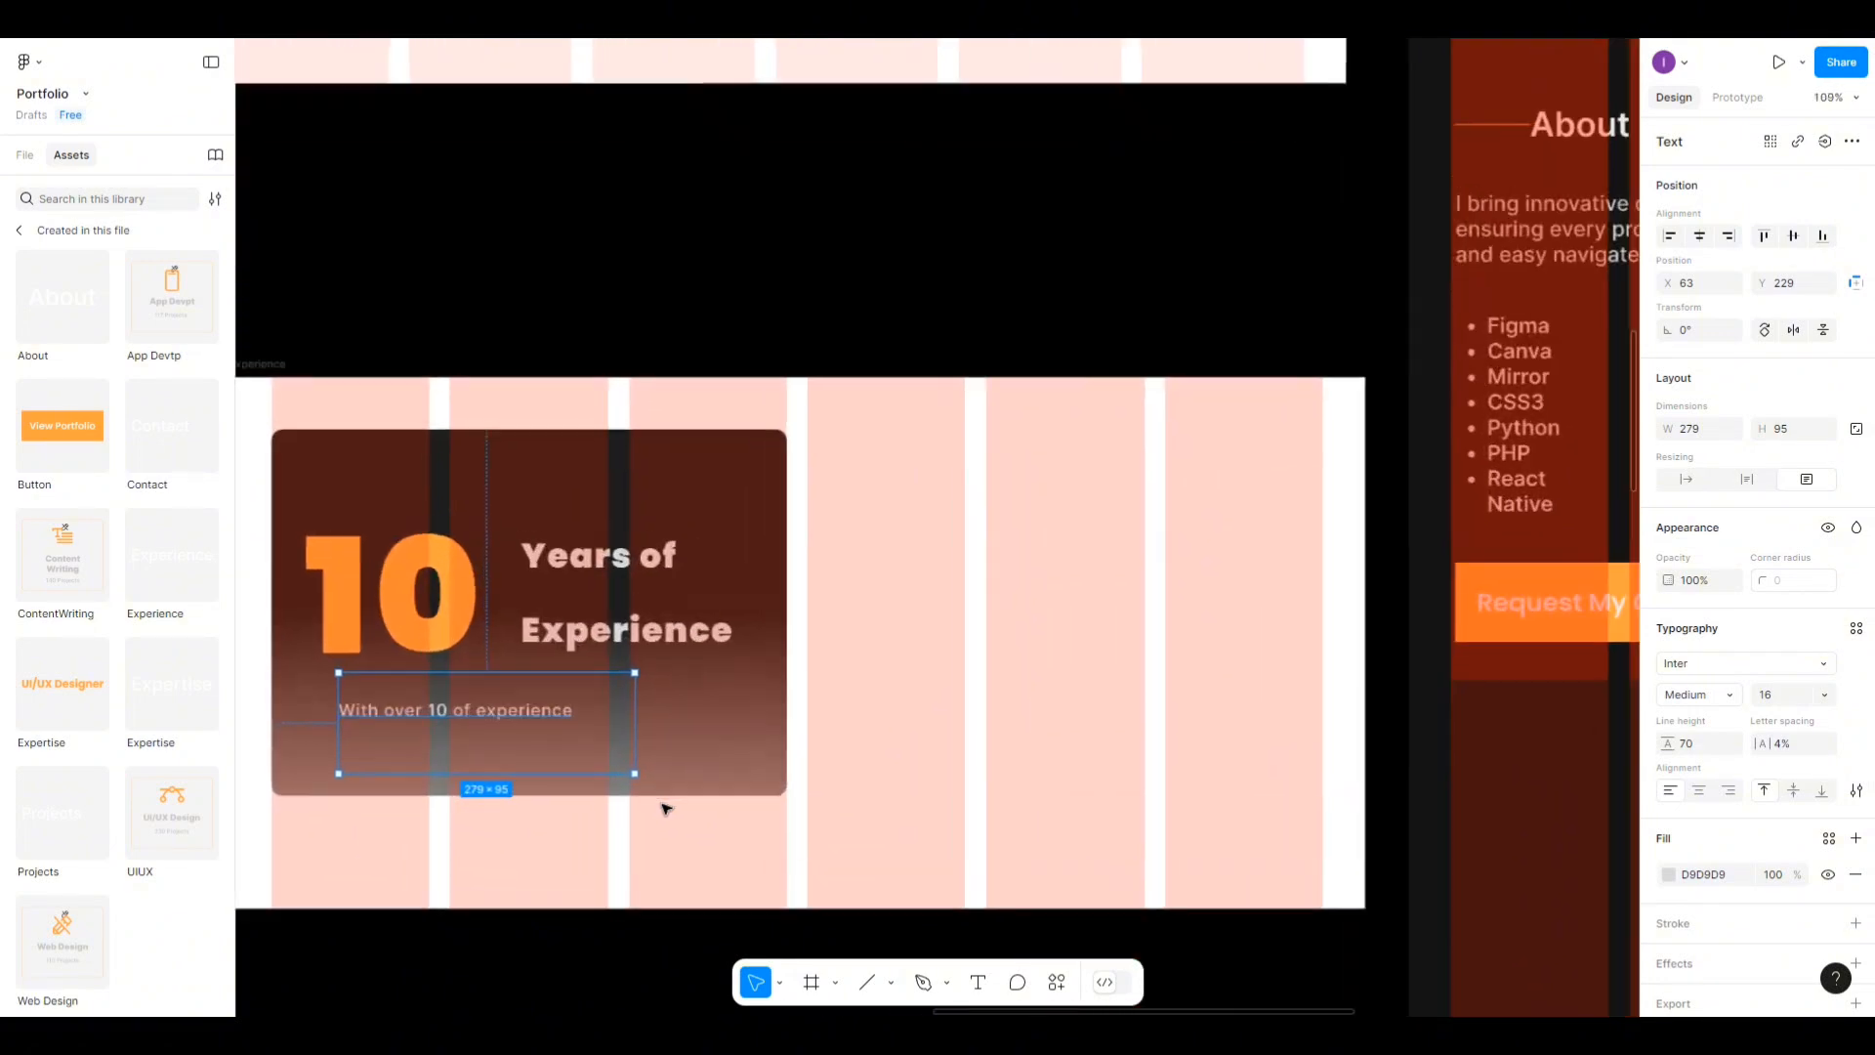
pyautogui.hscroll(-2, 667, 809)
pyautogui.hscroll(-1, 665, 809)
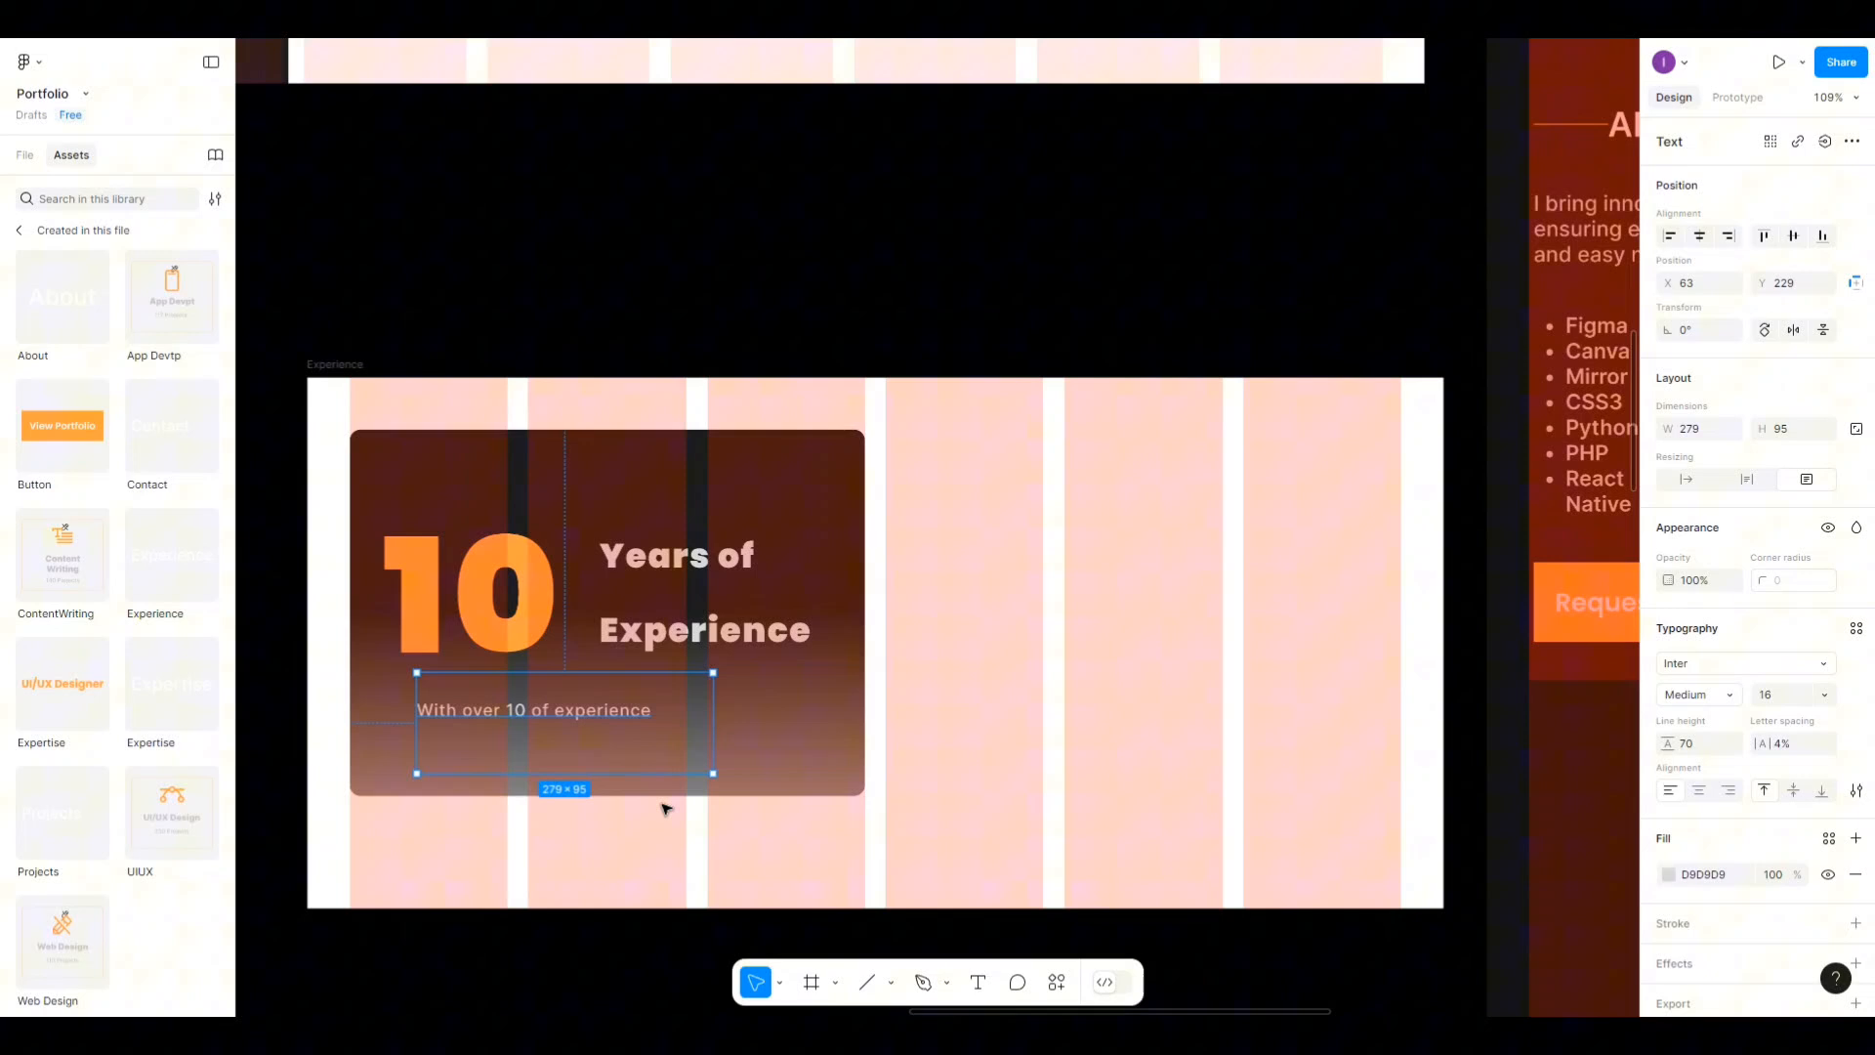
pyautogui.doubleClick(650, 714)
pyautogui.click(650, 714)
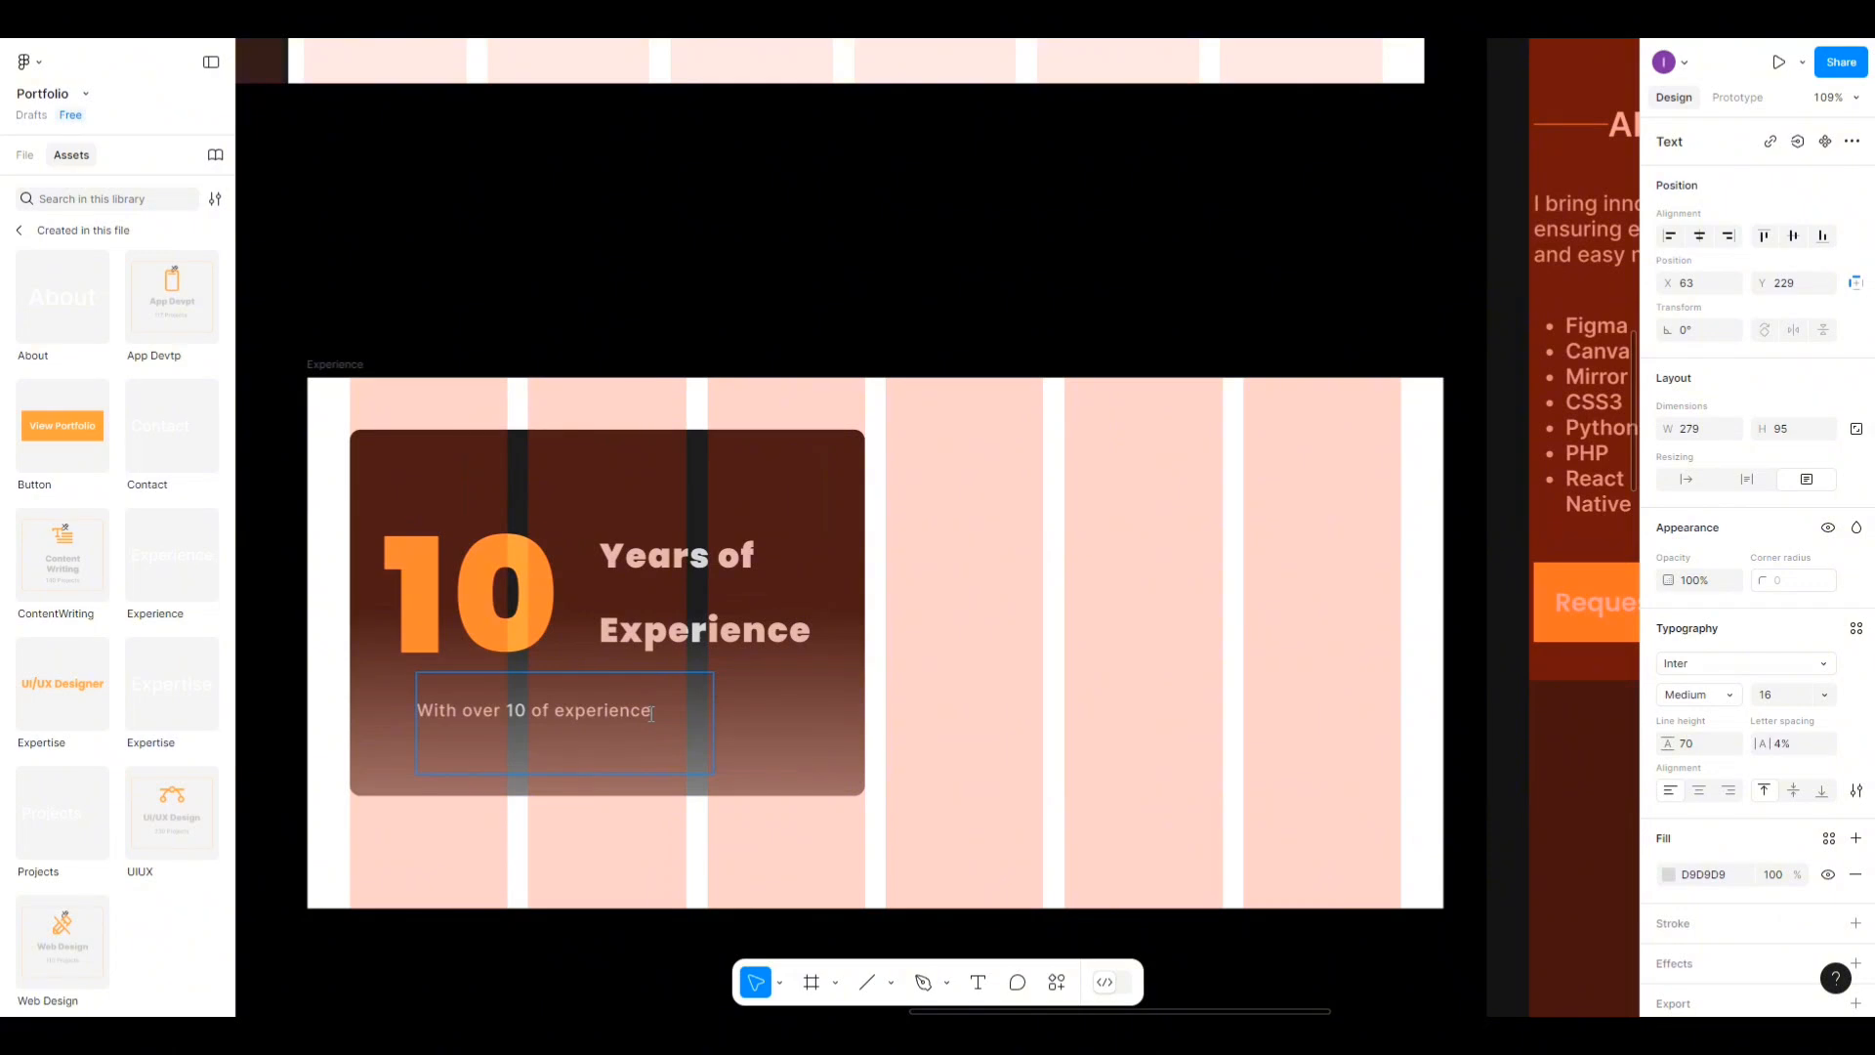
pyautogui.write('O')
pyautogui.press('BackSpace')
pyautogui.write('ience')
pyautogui.write('  I have')
pyautogui.write(' succe')
pyautogui.write('sf')
pyautogui.write('u')
pyautogui.write('lly')
pyautogui.write(' built')
pyautogui.write(' and')
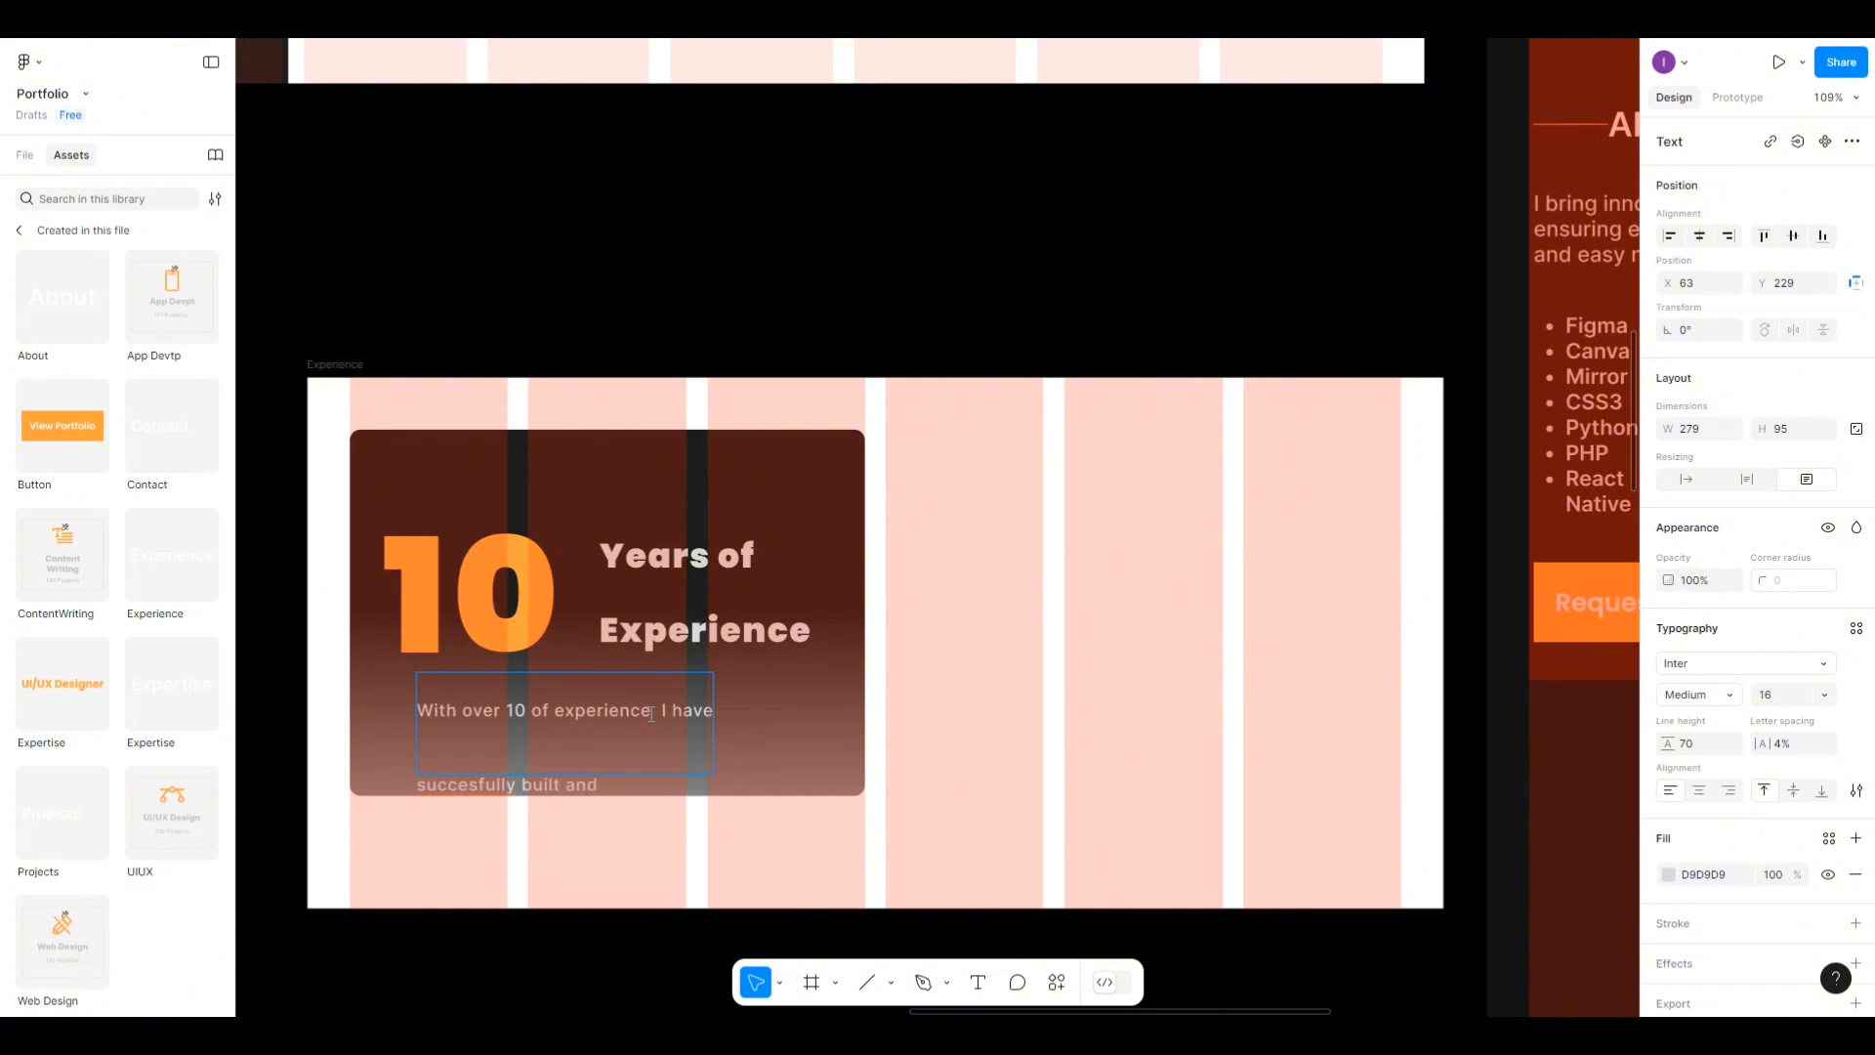
pyautogui.write(' optimized')
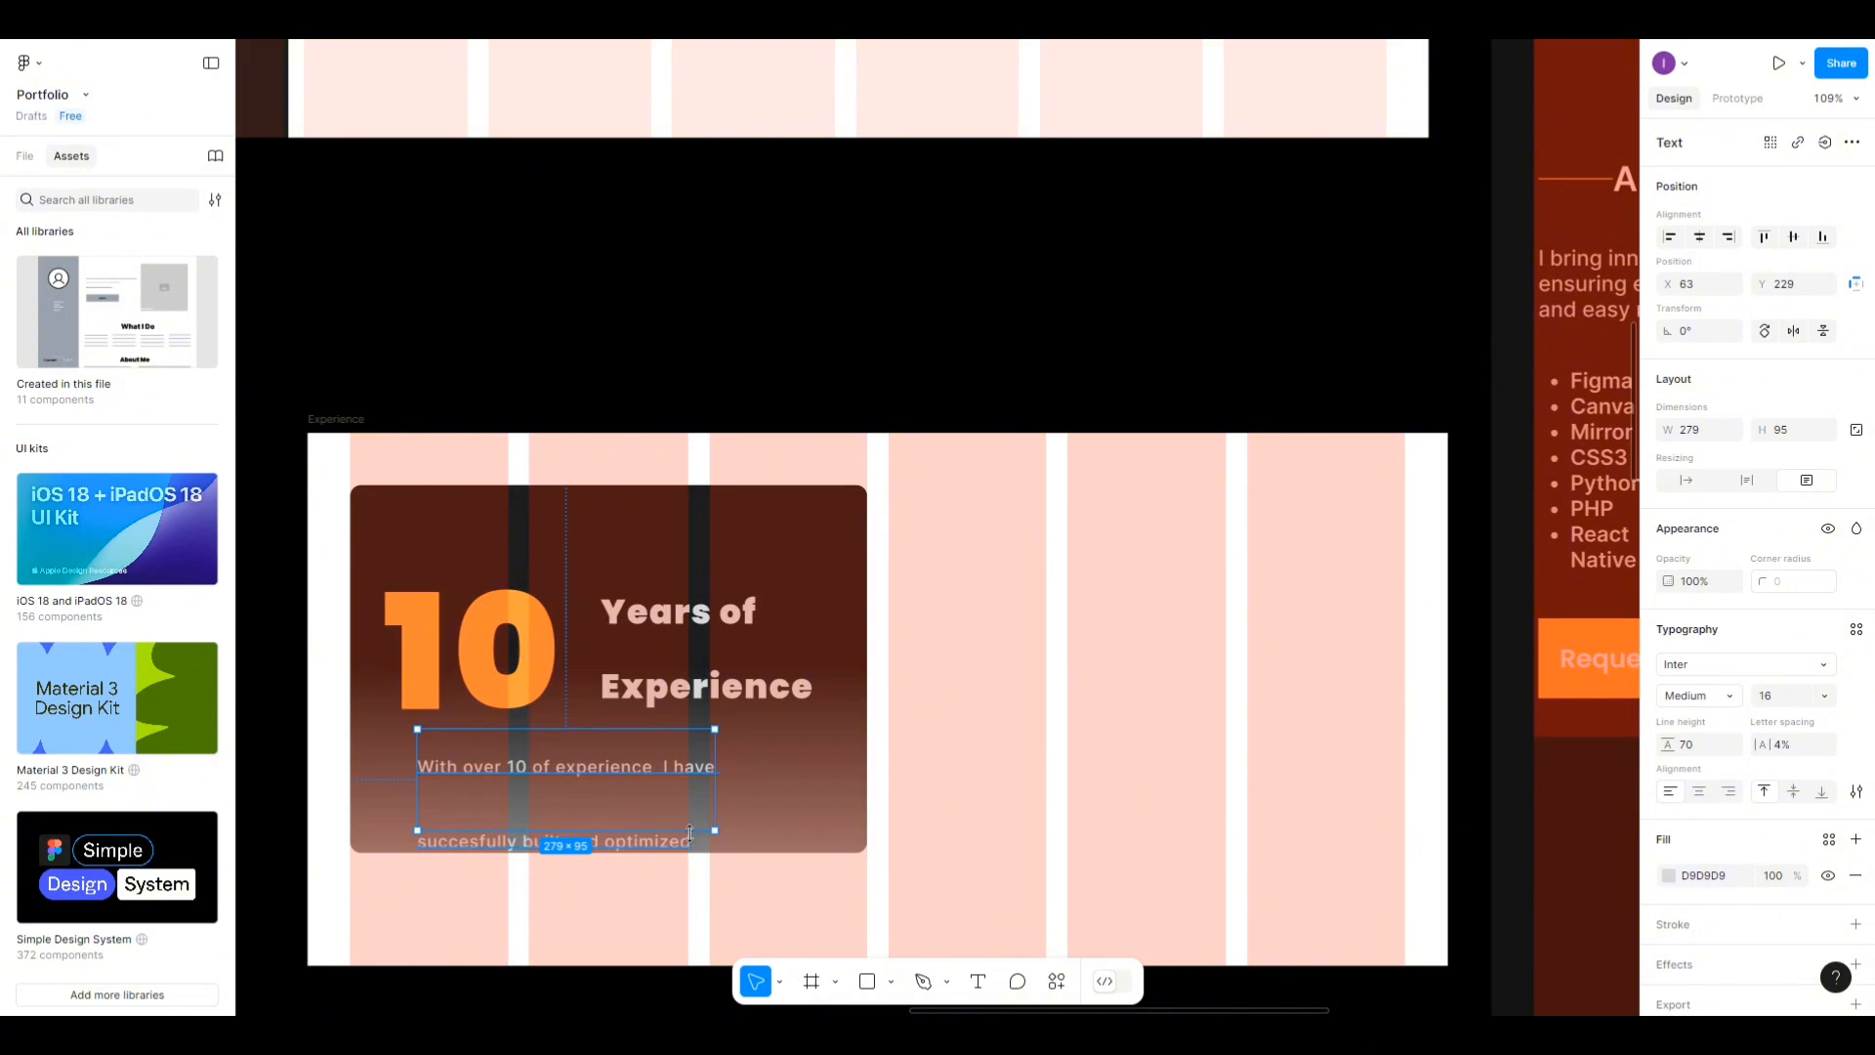
# Finish the card's description by adding "digital experiences for variuos industries".
pyautogui.doubleClick(691, 789)
pyautogui.click(691, 789)
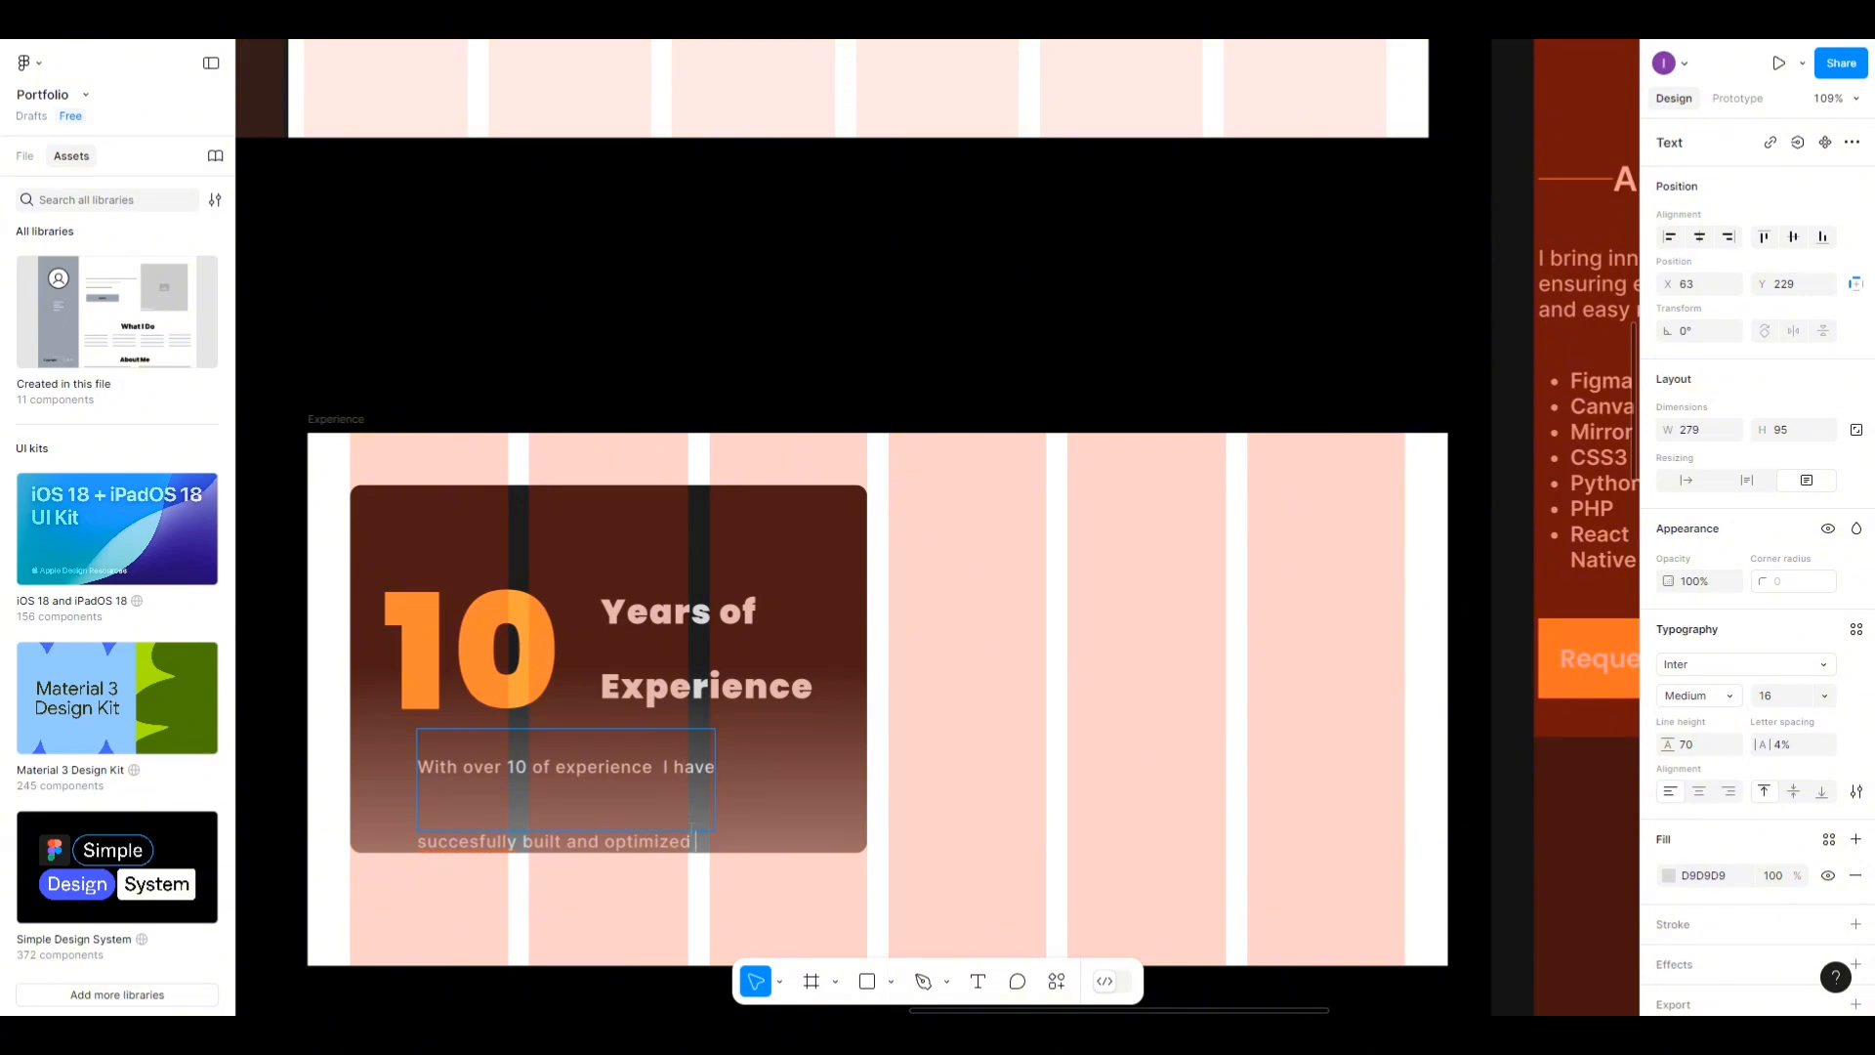
pyautogui.write('e')
pyautogui.press('BackSpace')
pyautogui.click(572, 699)
pyautogui.click(705, 795)
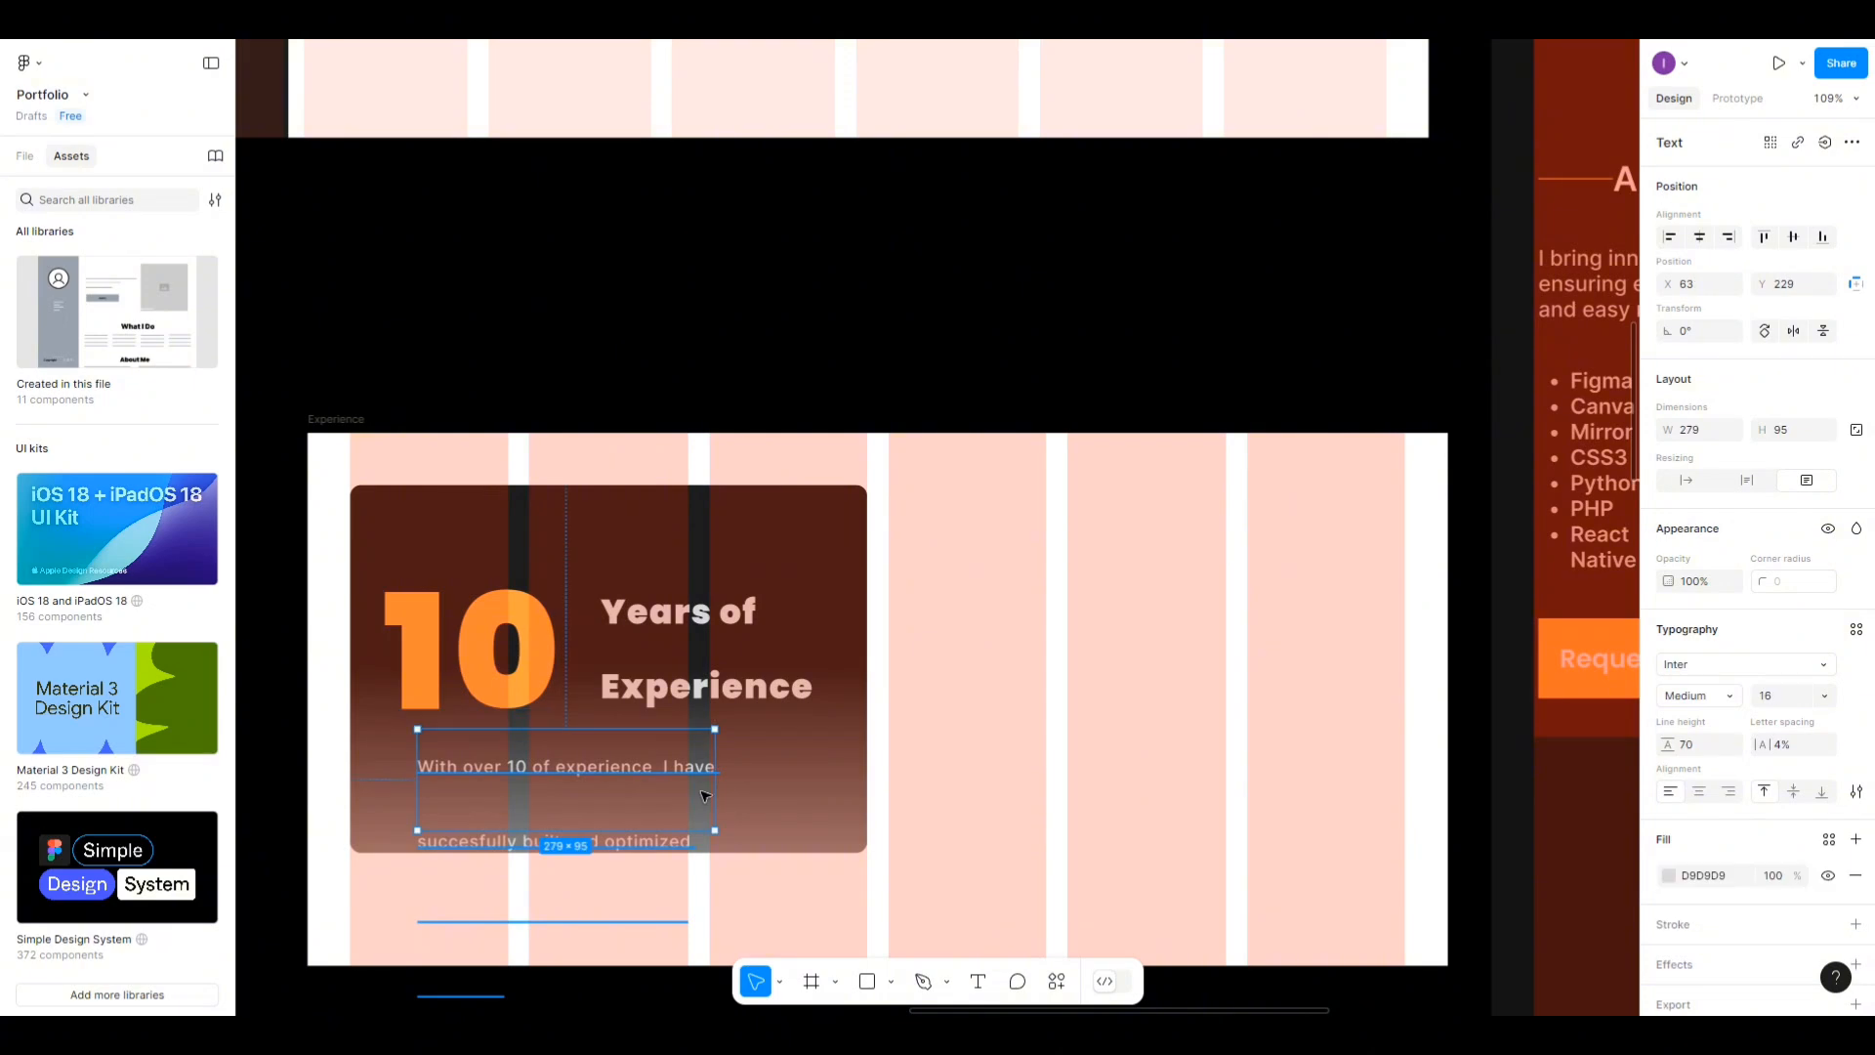
# Set the description's line height to 30 and widen its text box to about 380.
pyautogui.click(1700, 746)
pyautogui.write('30')
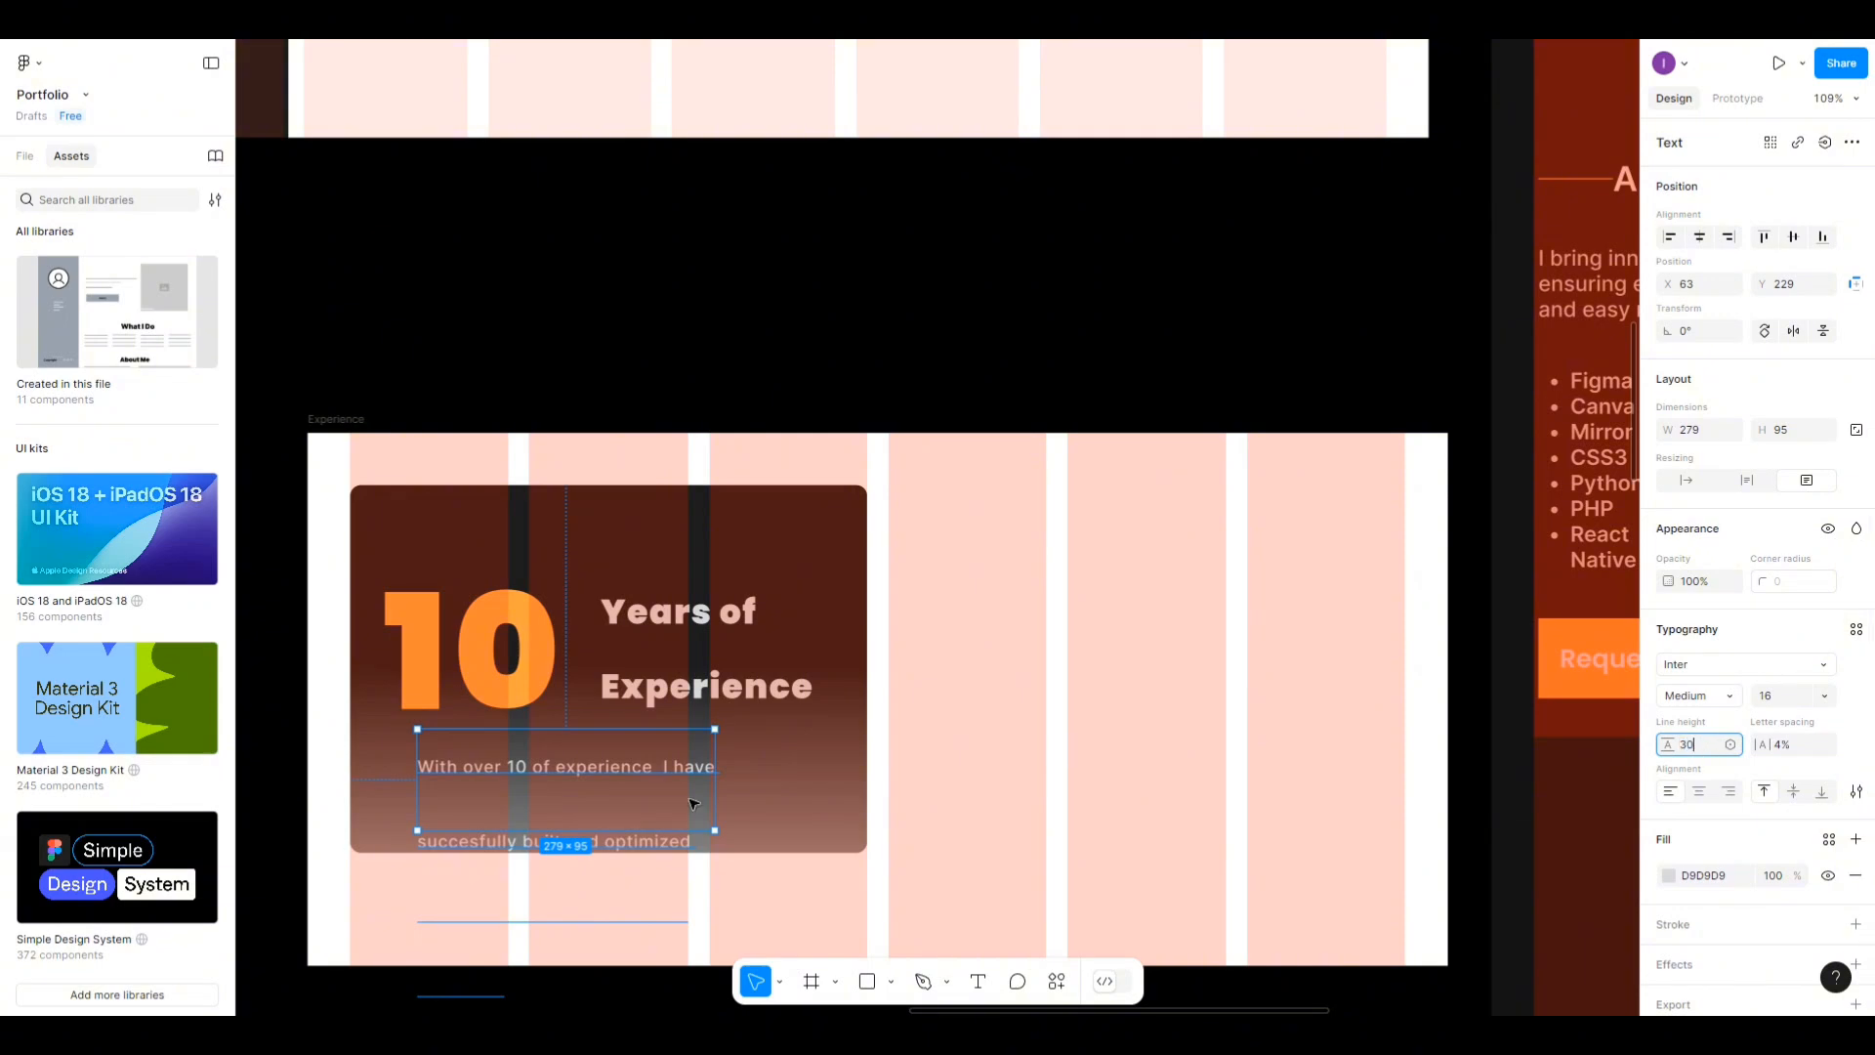
pyautogui.click(737, 782)
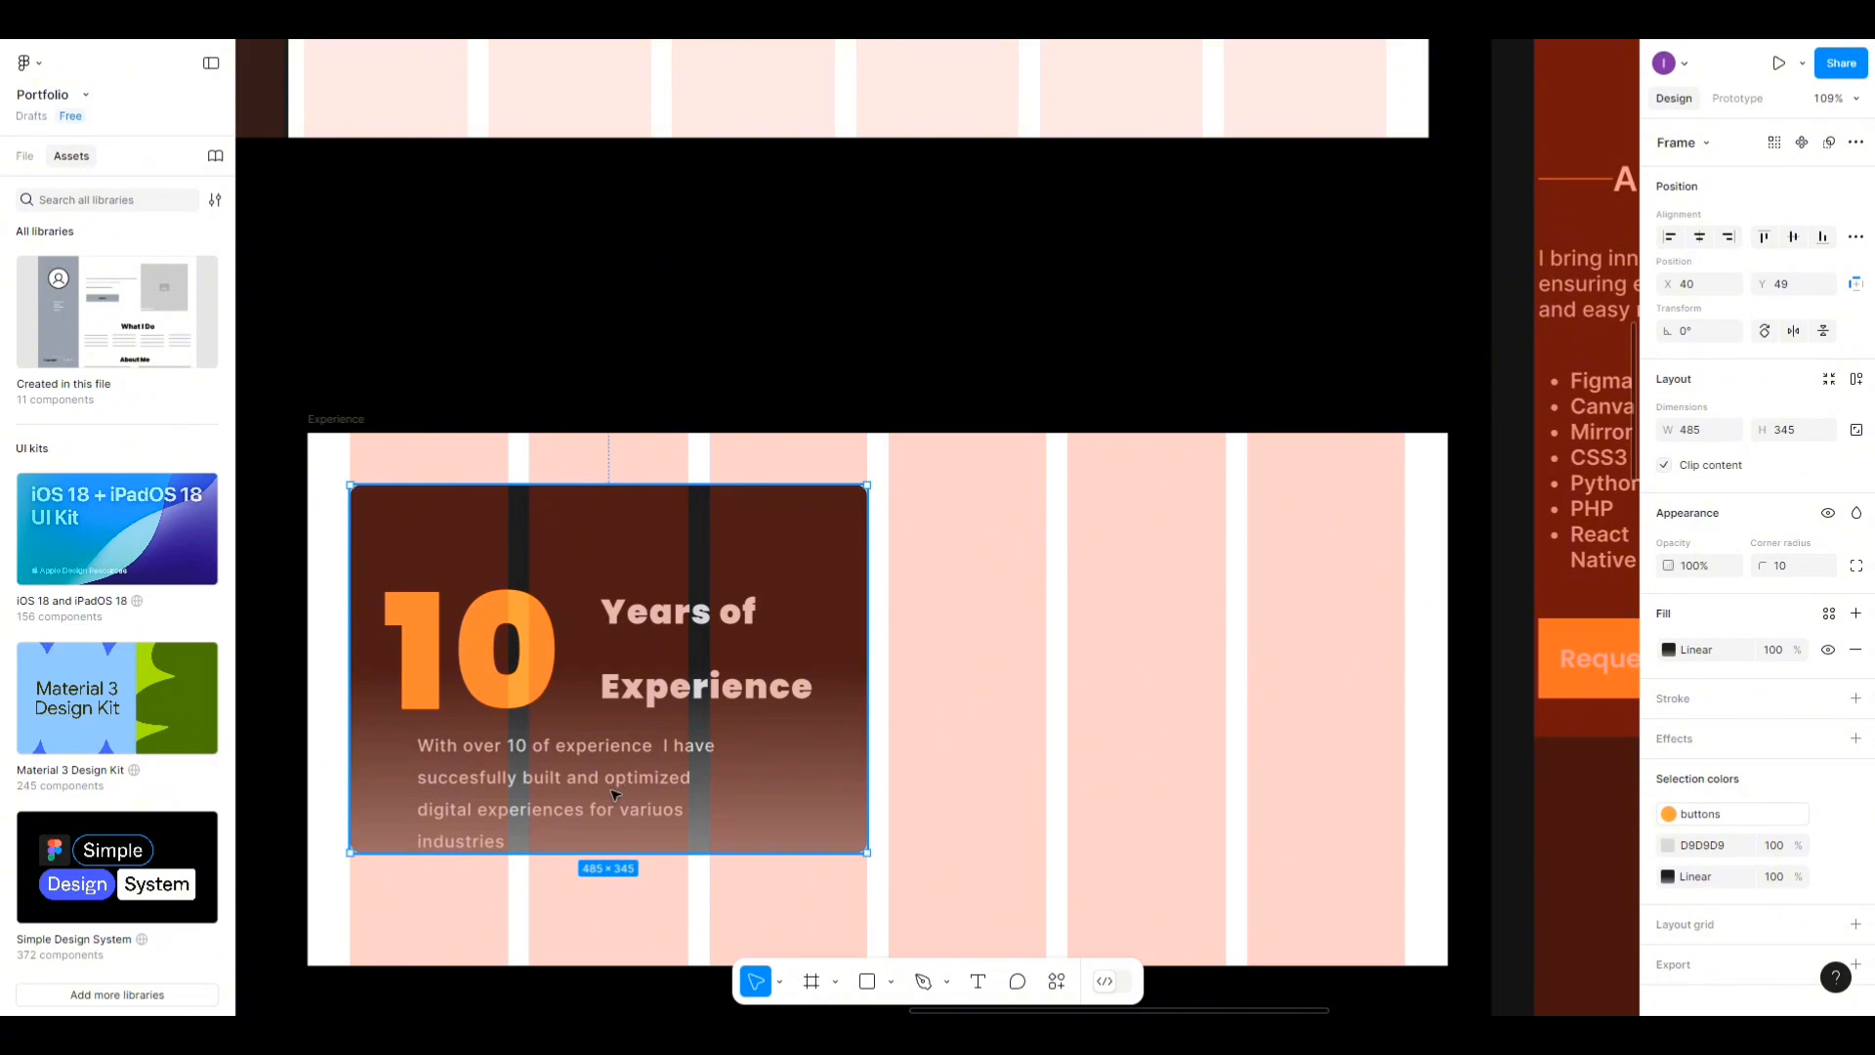
pyautogui.doubleClick(615, 794)
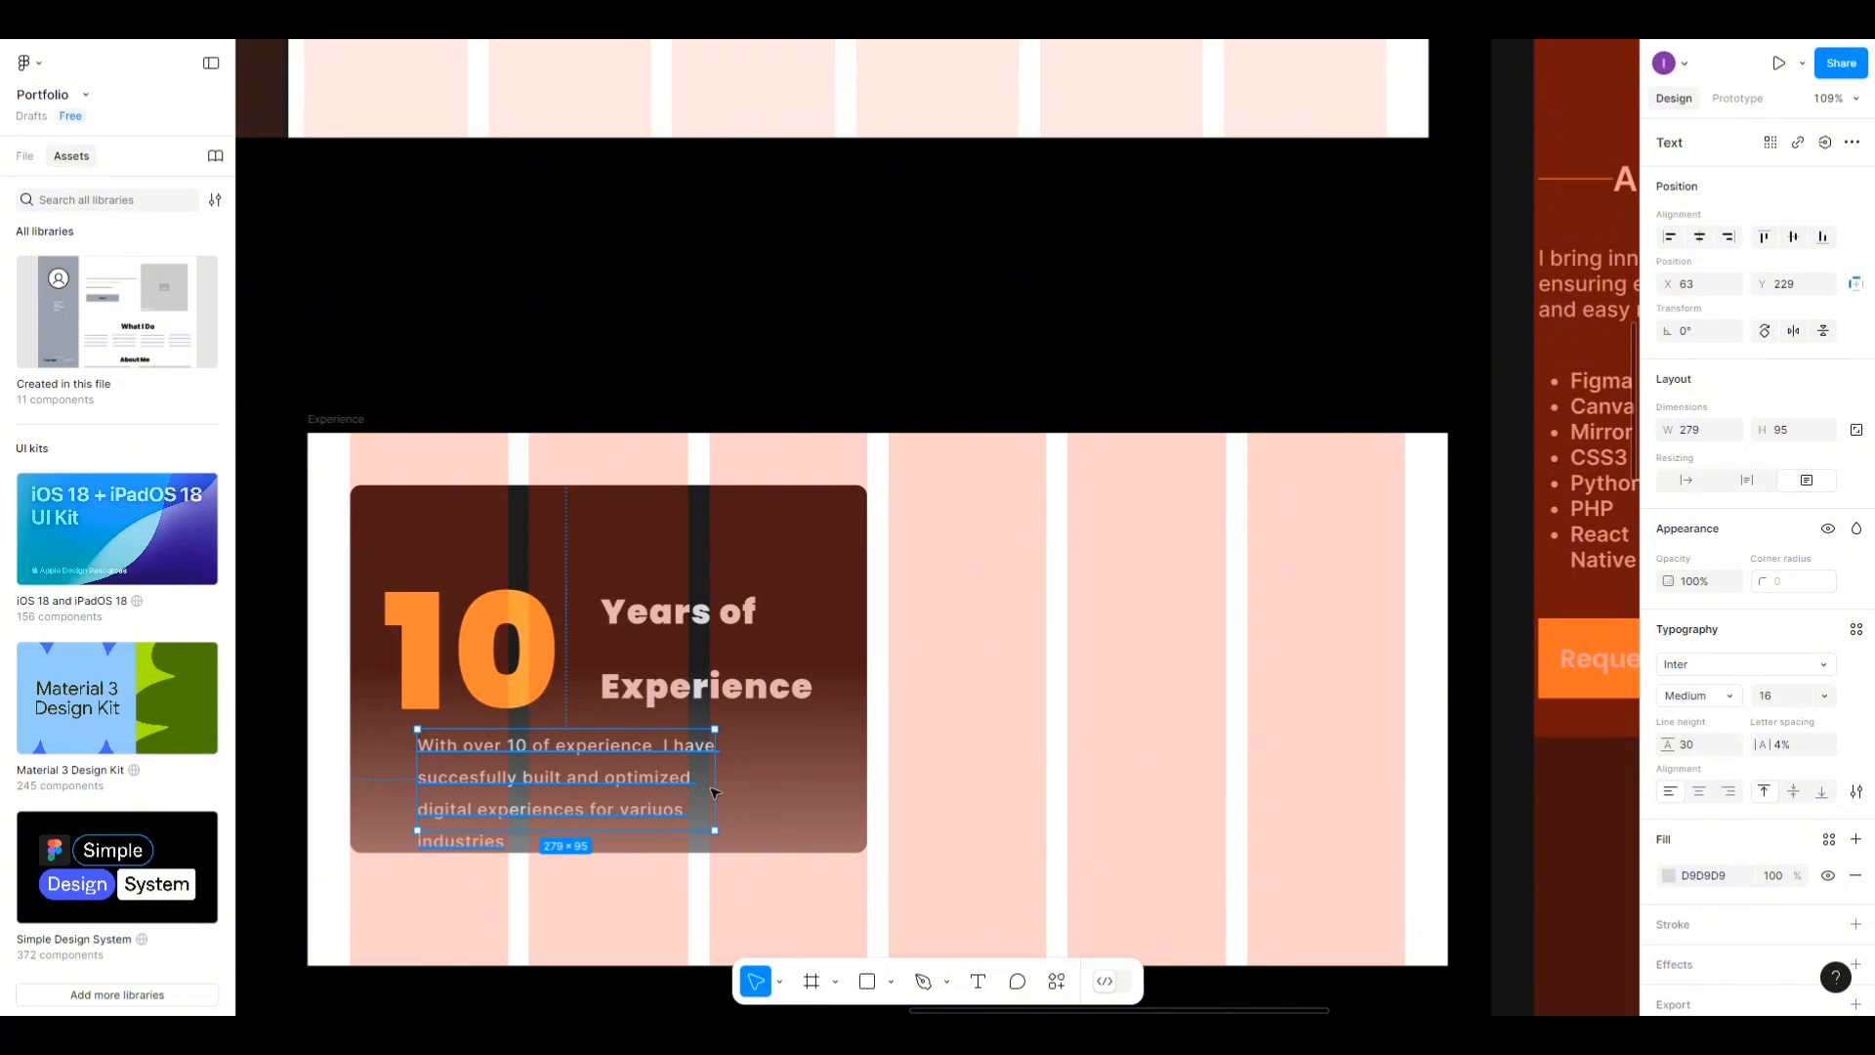
pyautogui.moveTo(716, 781); pyautogui.dragTo(821, 787)
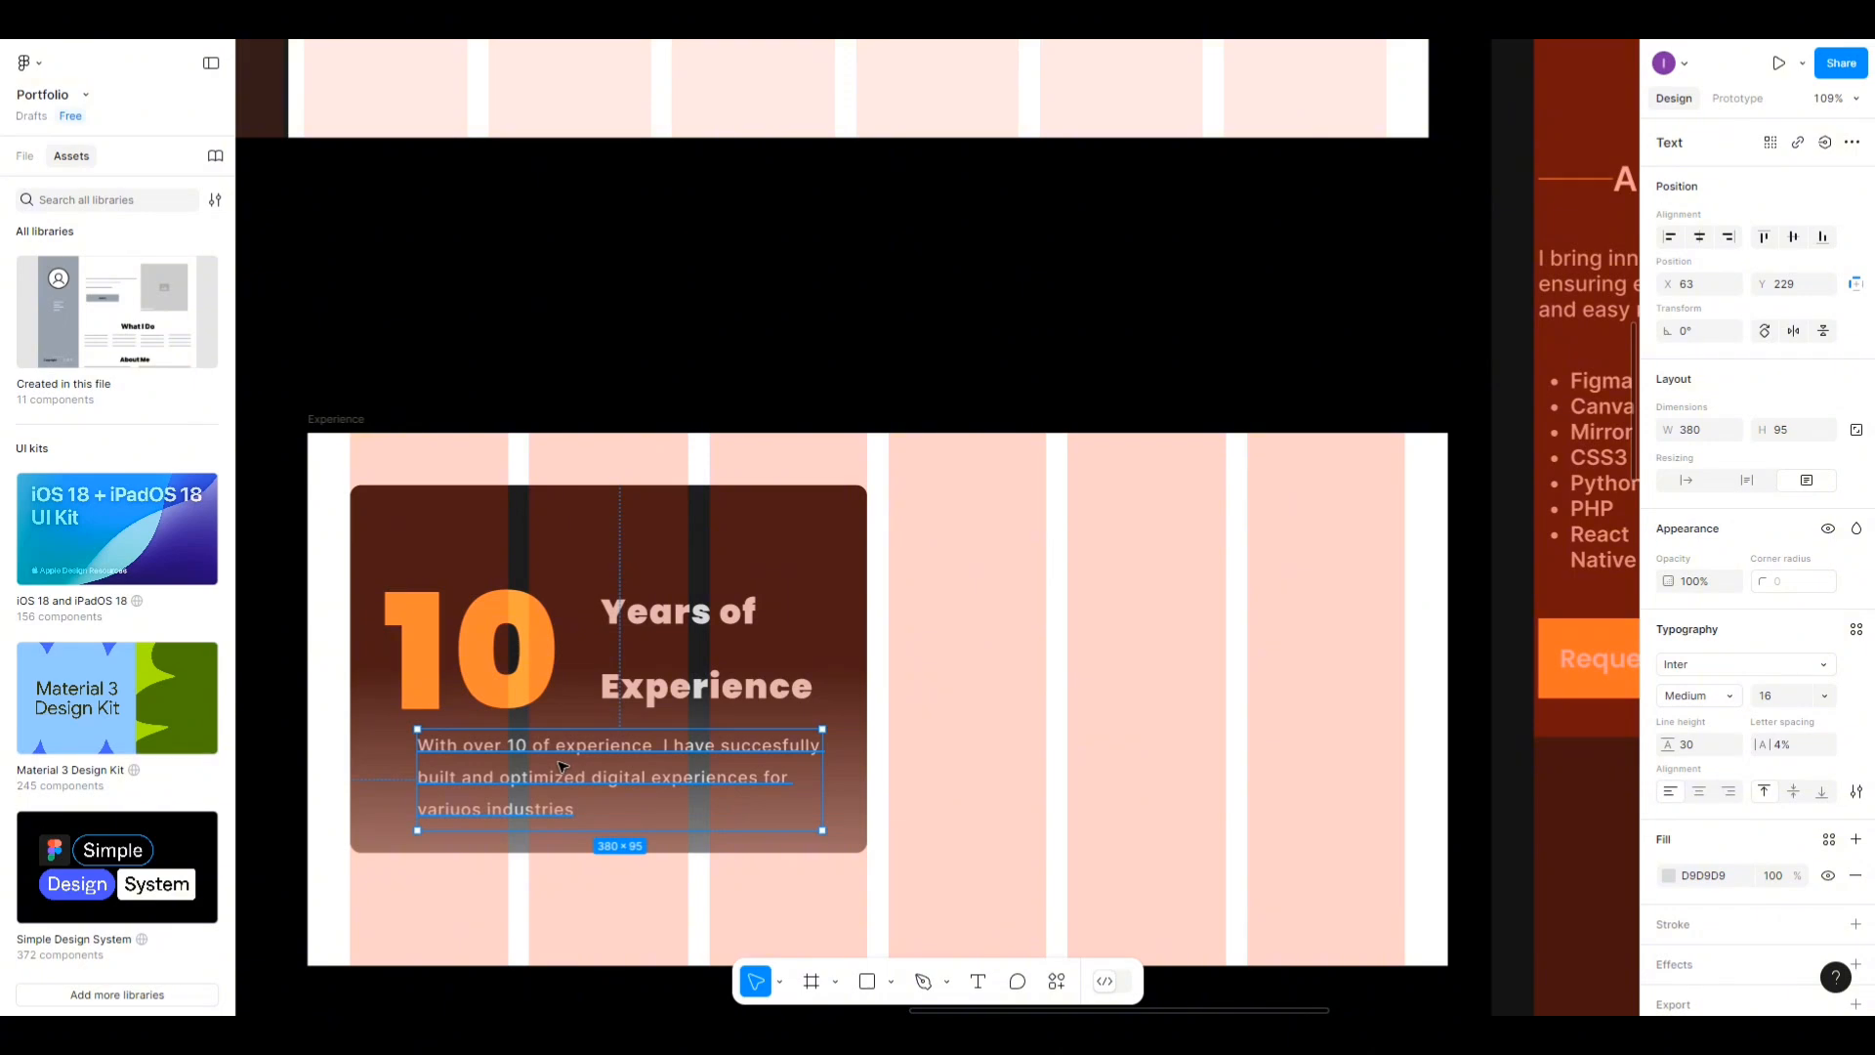
# Move the description to about X 45, Y 227 within the card and set its line height to 25.
pyautogui.moveTo(563, 766); pyautogui.dragTo(549, 762)
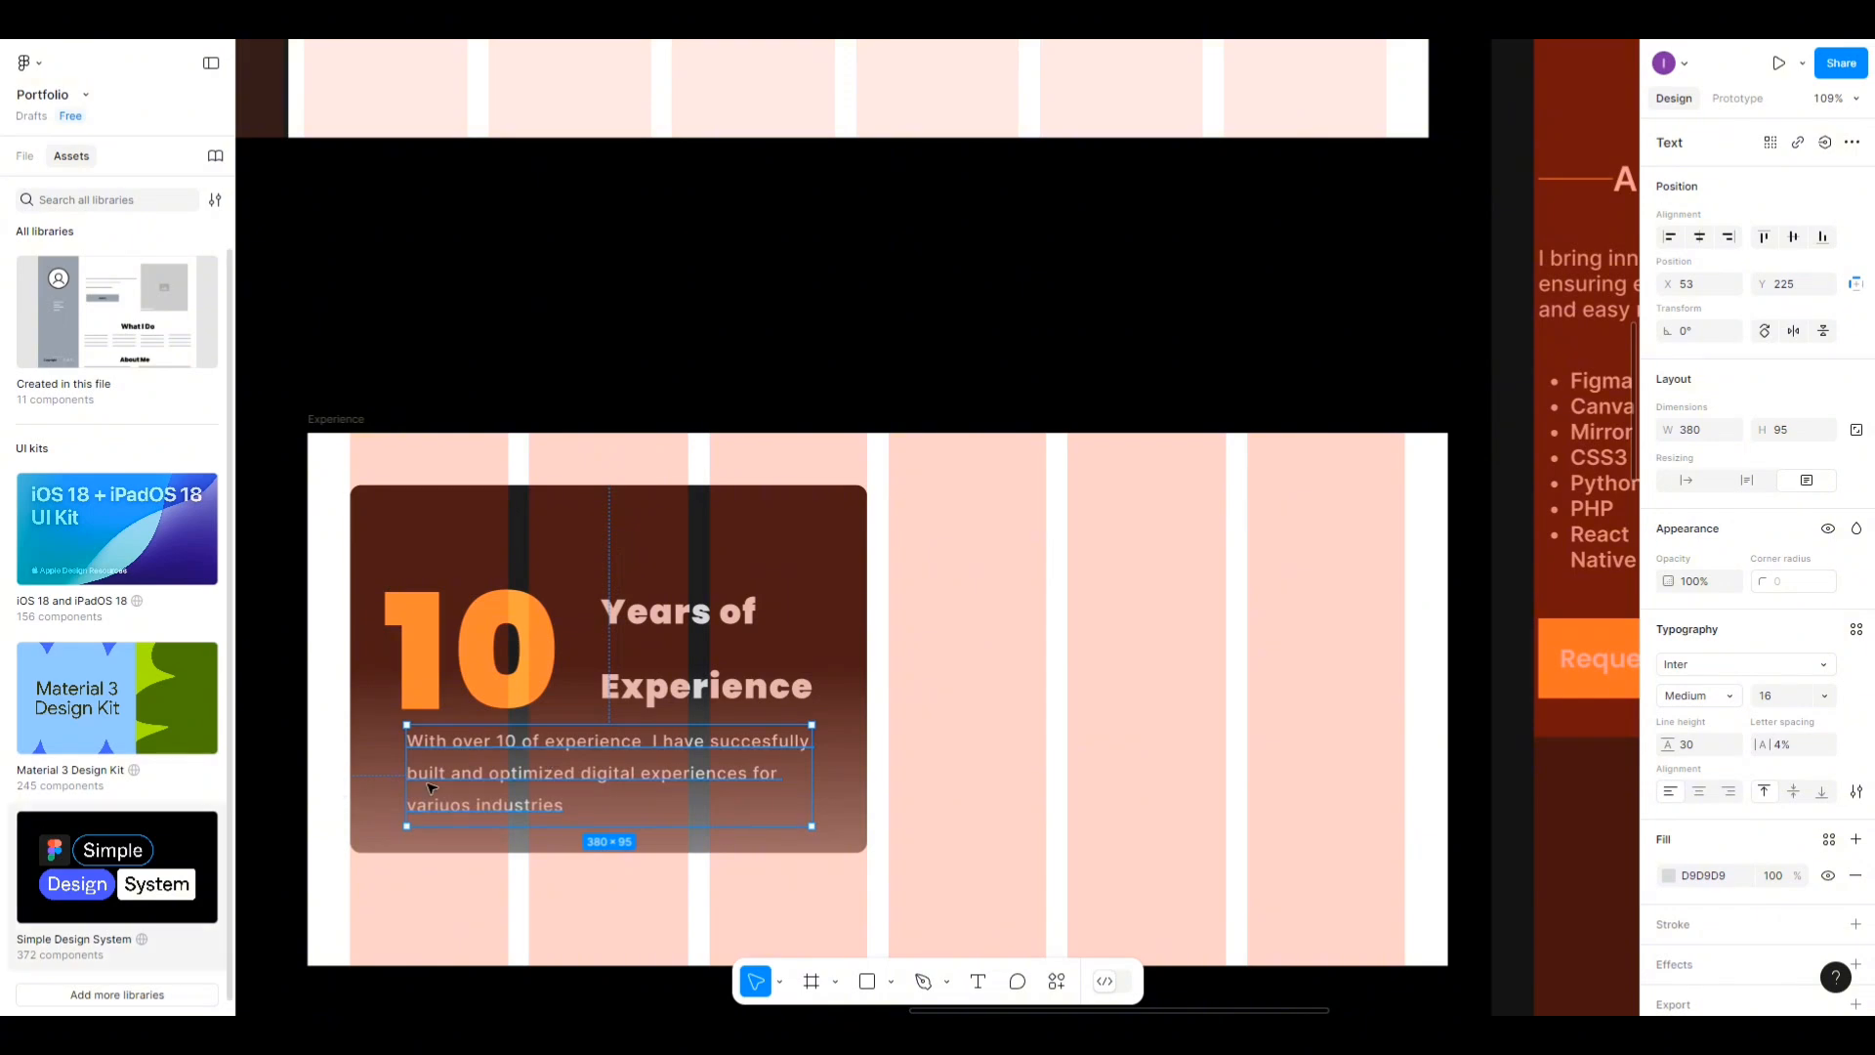
pyautogui.moveTo(486, 781); pyautogui.dragTo(481, 783)
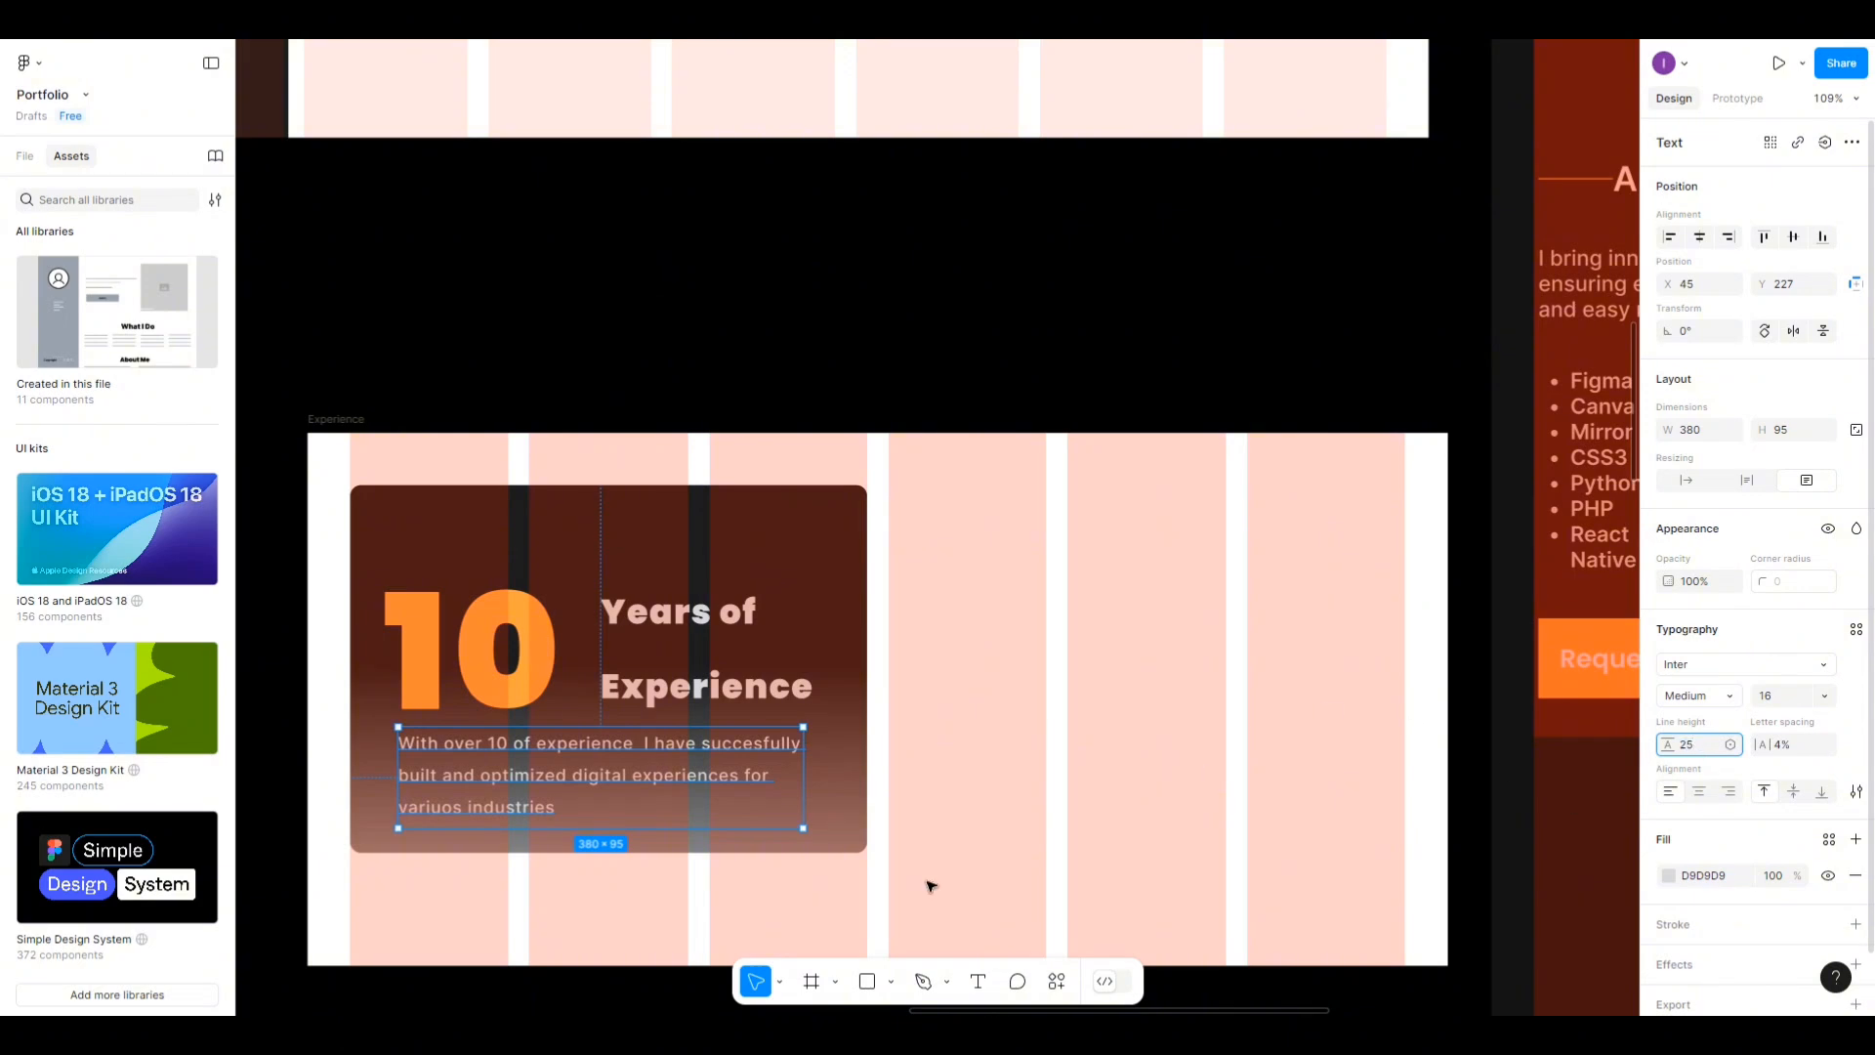
pyautogui.click(752, 769)
pyautogui.click(597, 813)
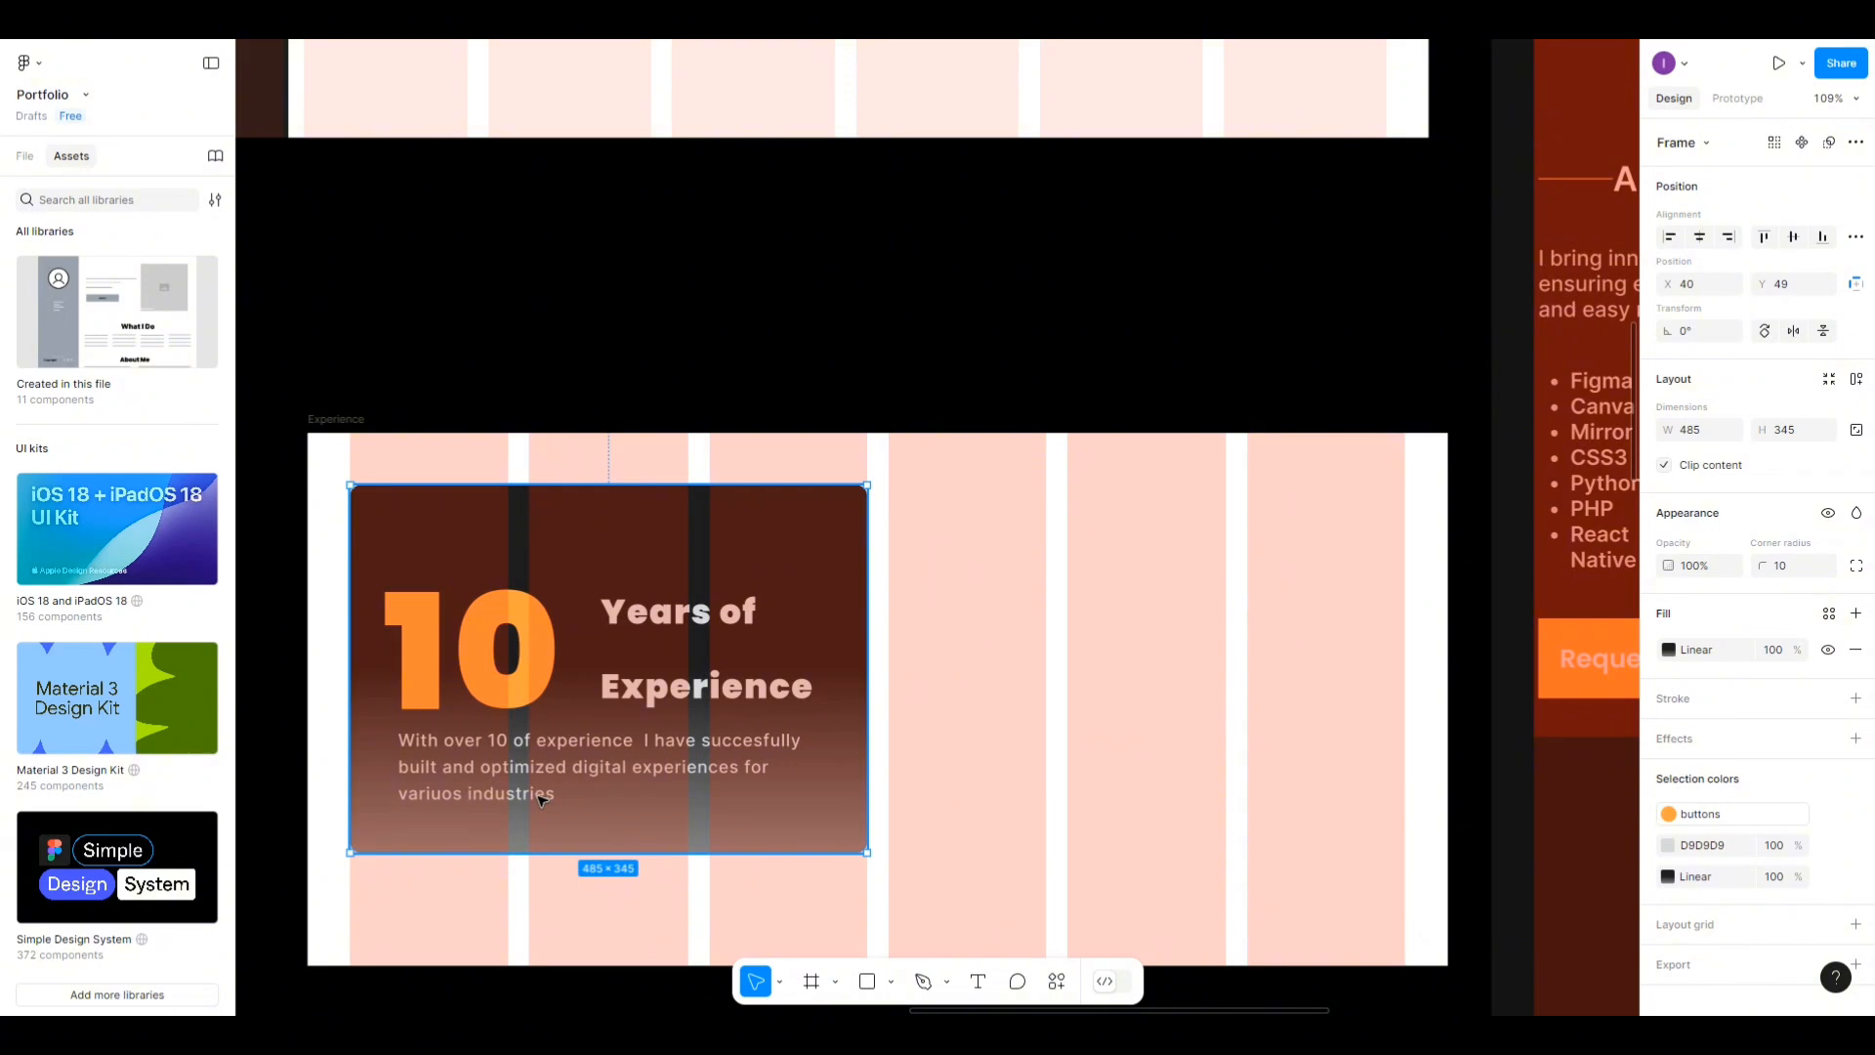
# End the card's description with a period and correct the misspelled words to "successfully" and "various".
pyautogui.click(540, 799)
pyautogui.doubleClick(547, 796)
pyautogui.click(555, 793)
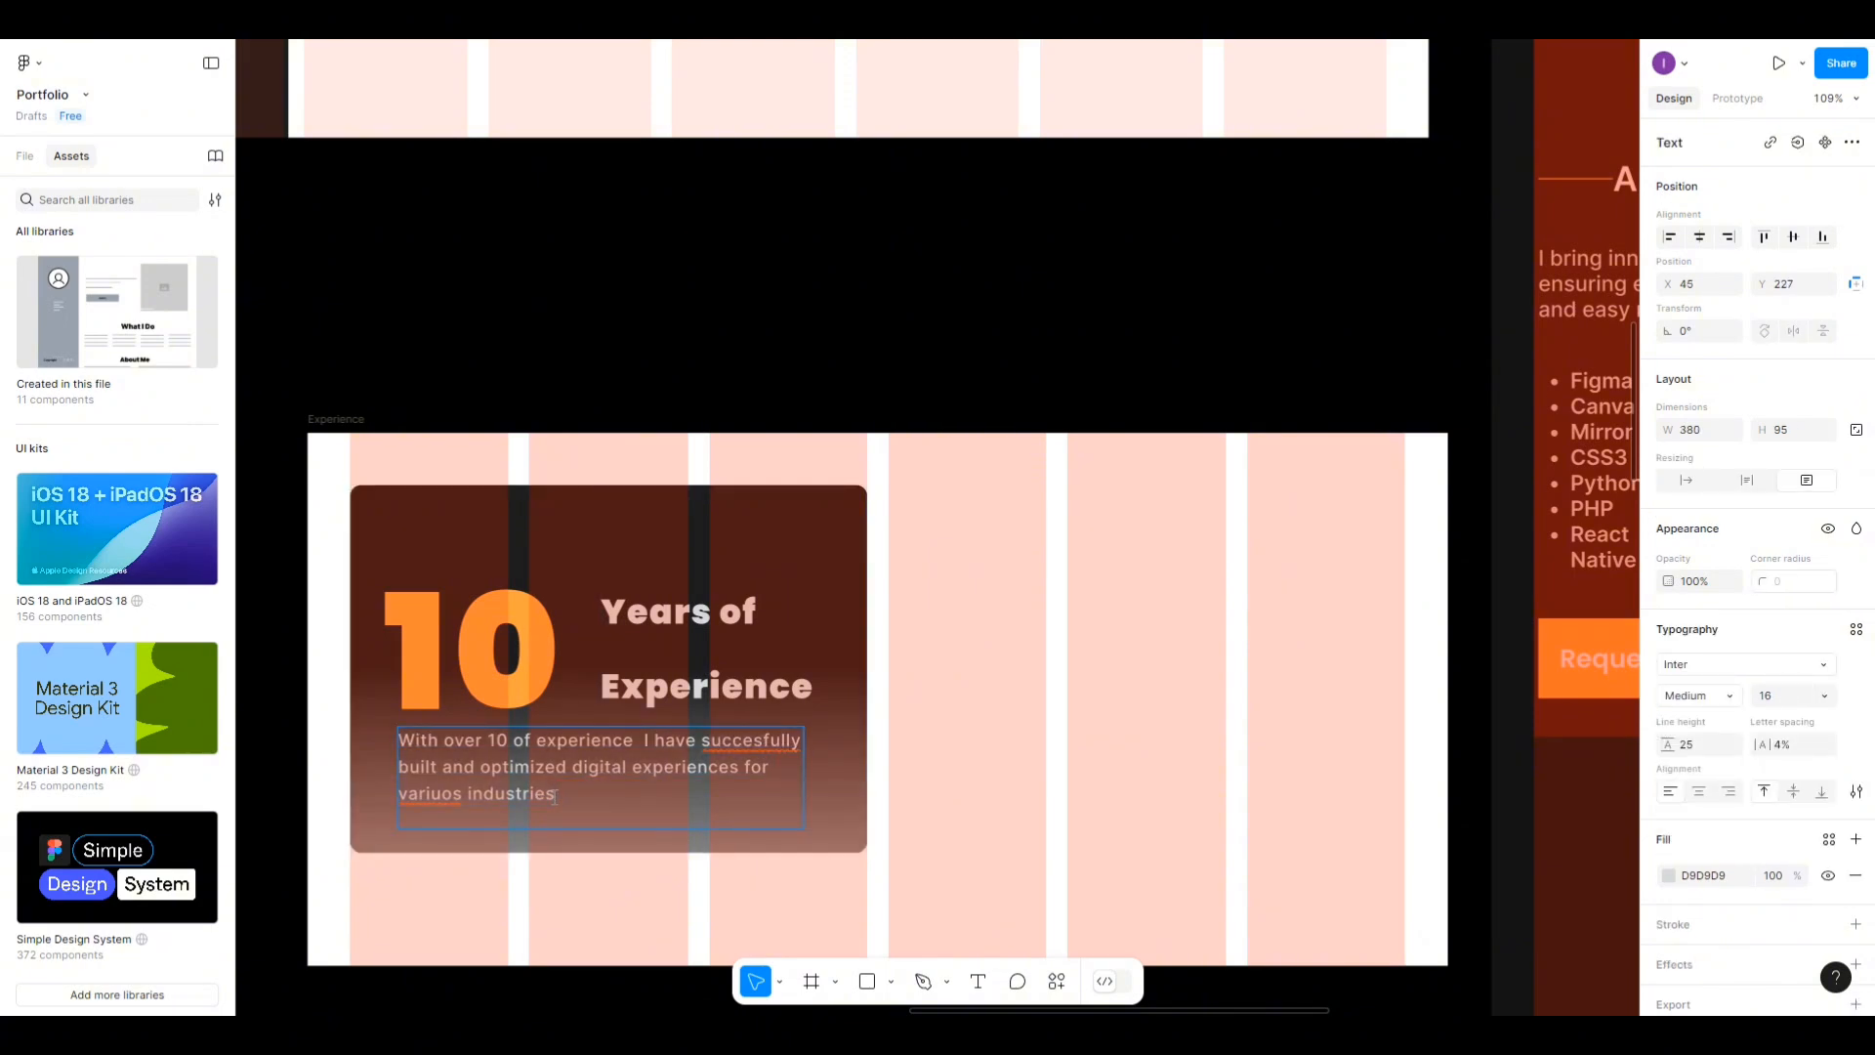
pyautogui.write('.')
pyautogui.rightClick(715, 740)
pyautogui.click(750, 757)
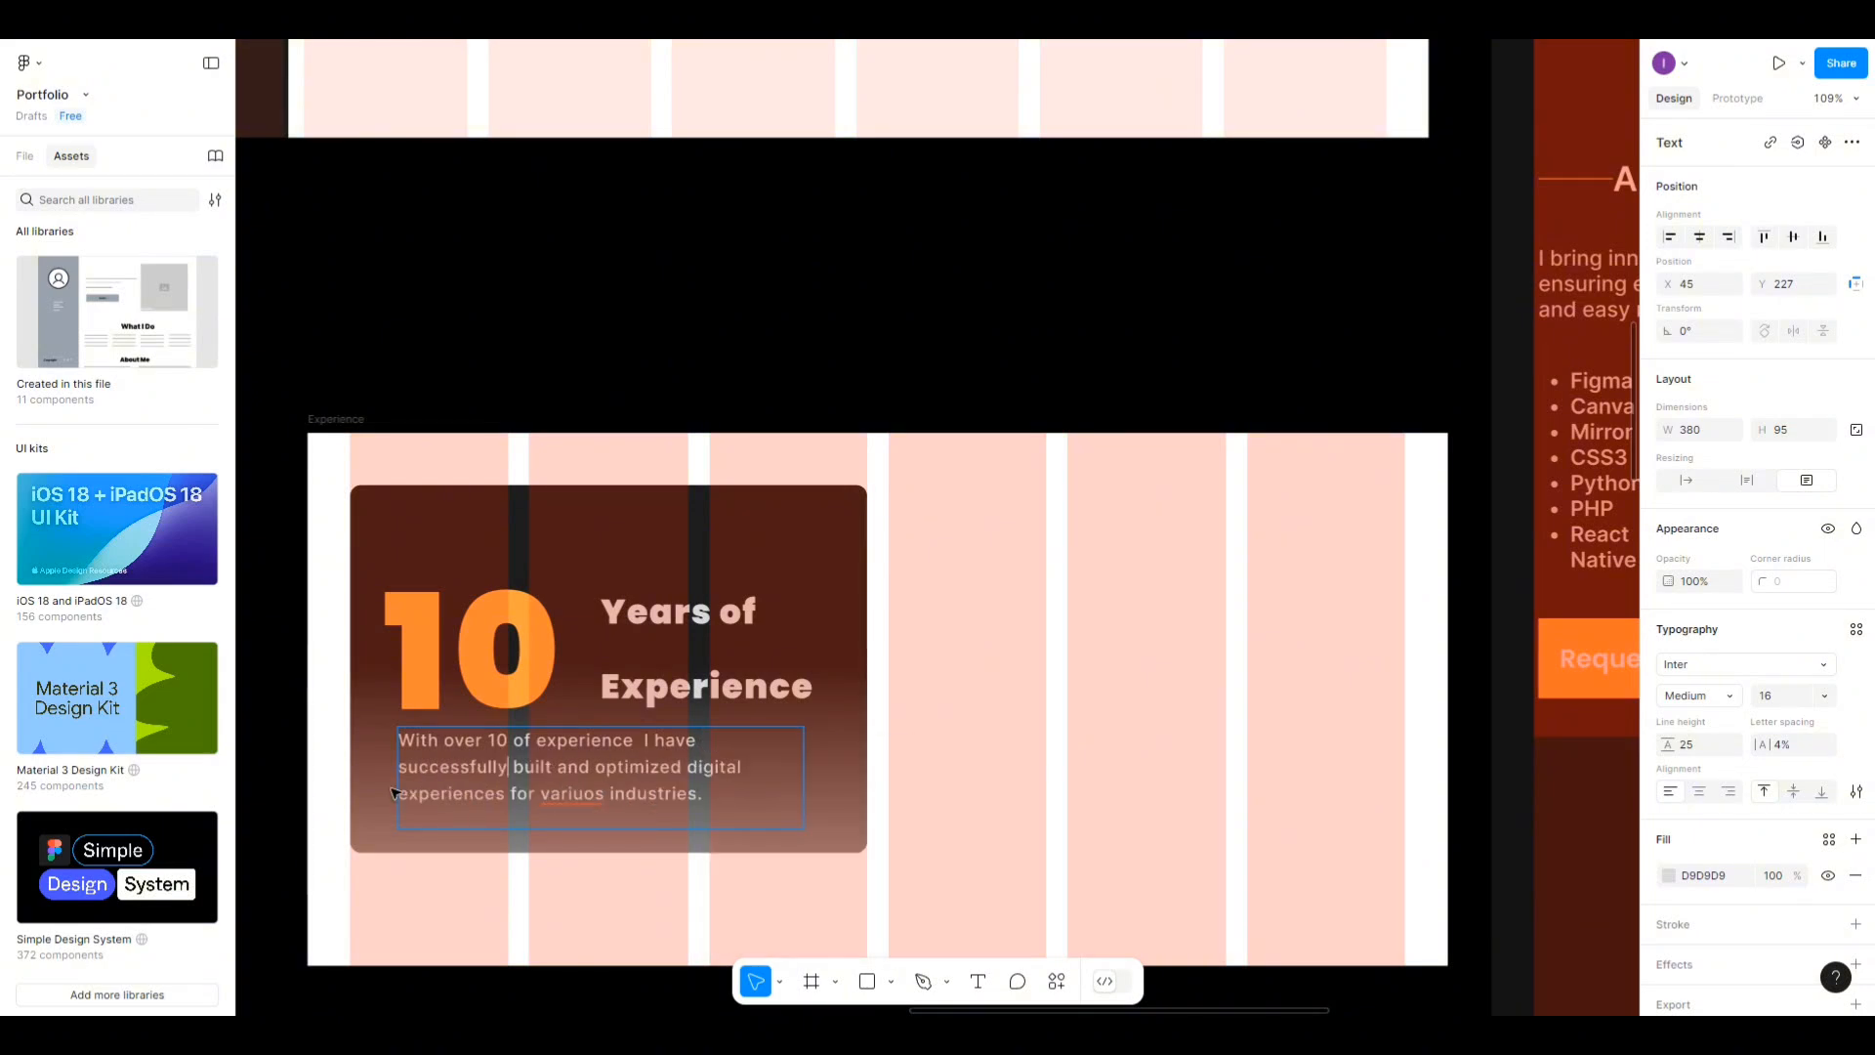
pyautogui.rightClick(578, 796)
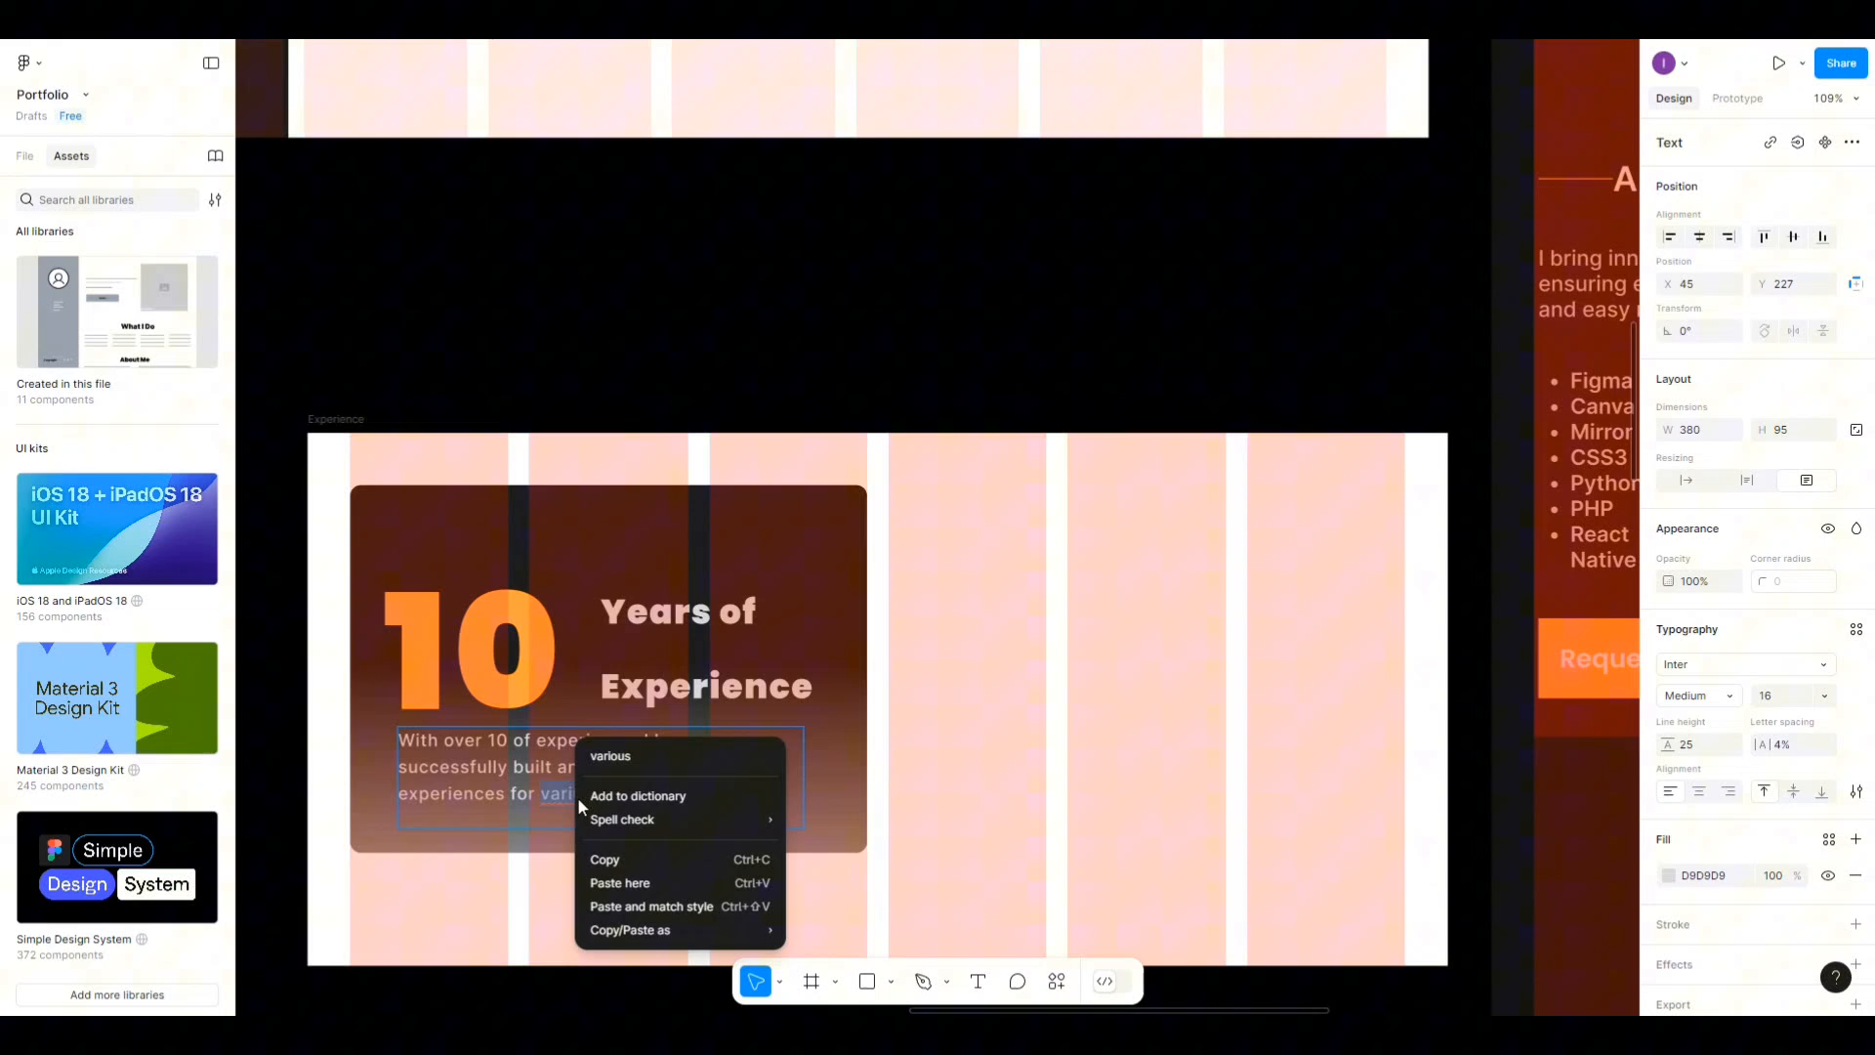
pyautogui.click(630, 769)
pyautogui.press('Escape')
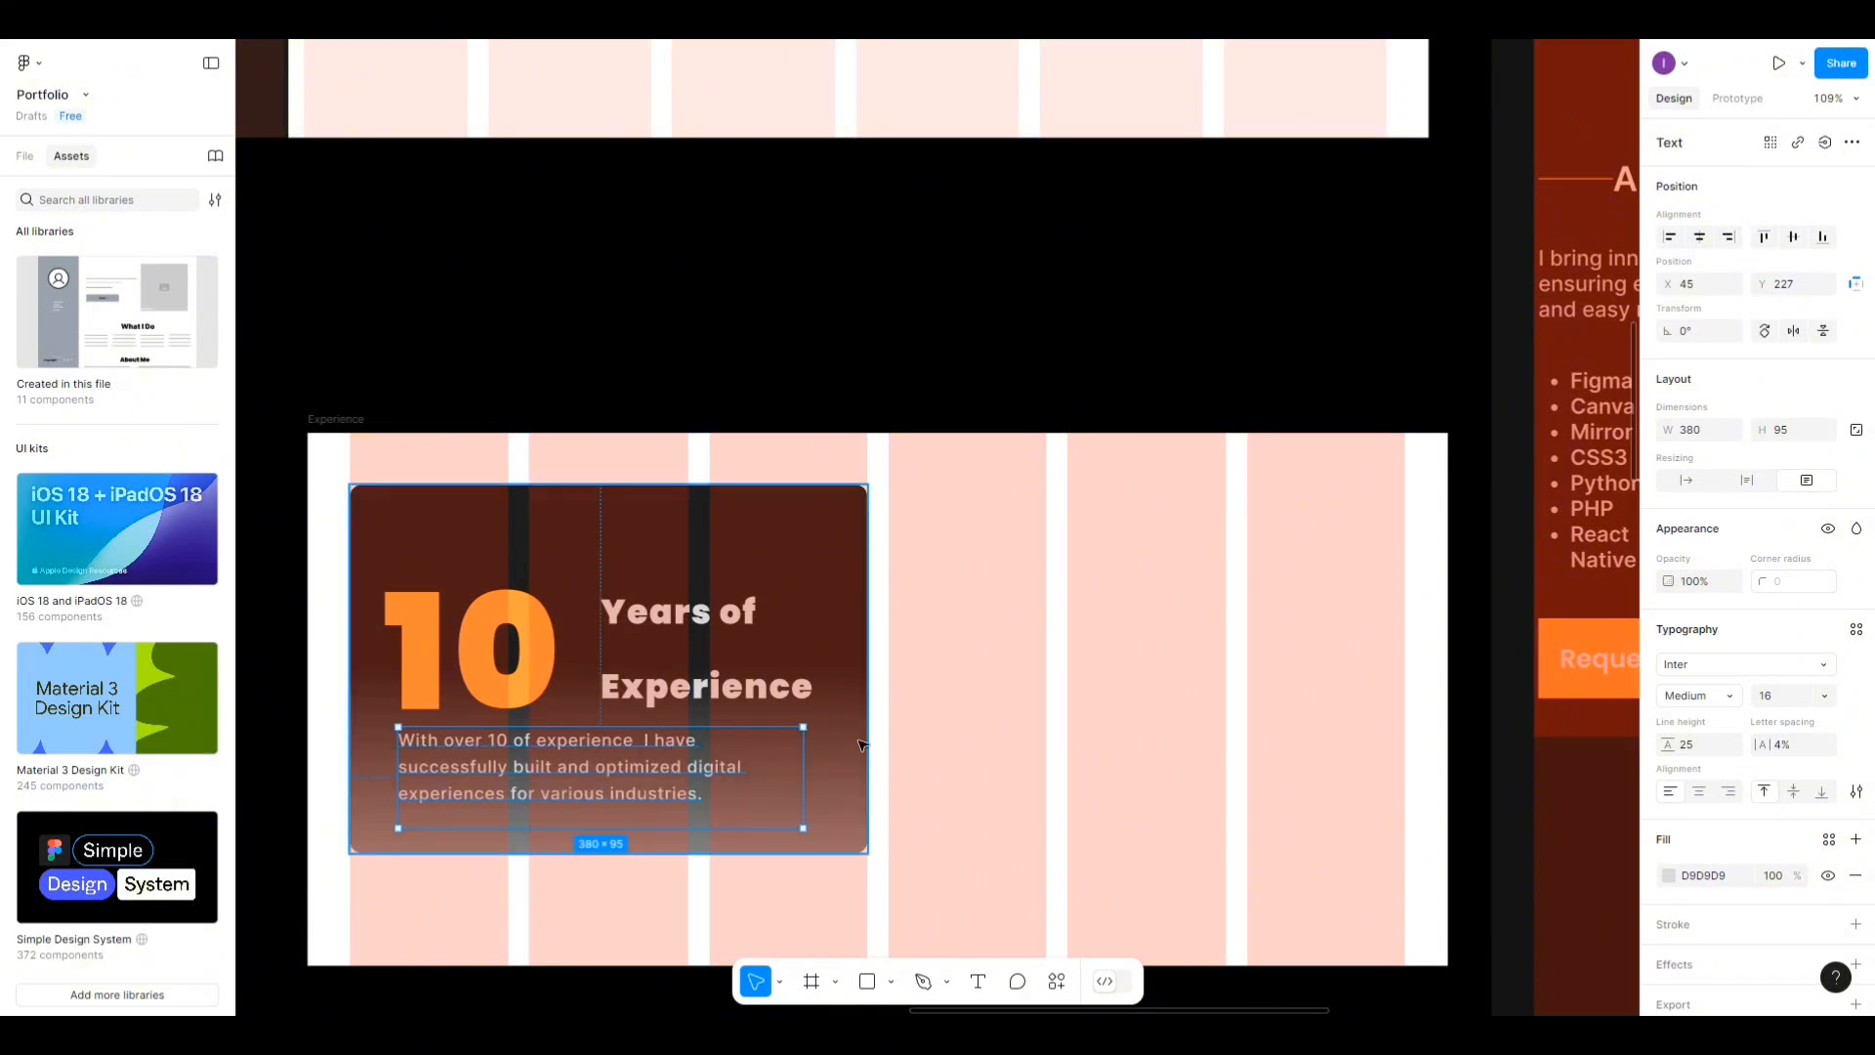
pyautogui.click(959, 687)
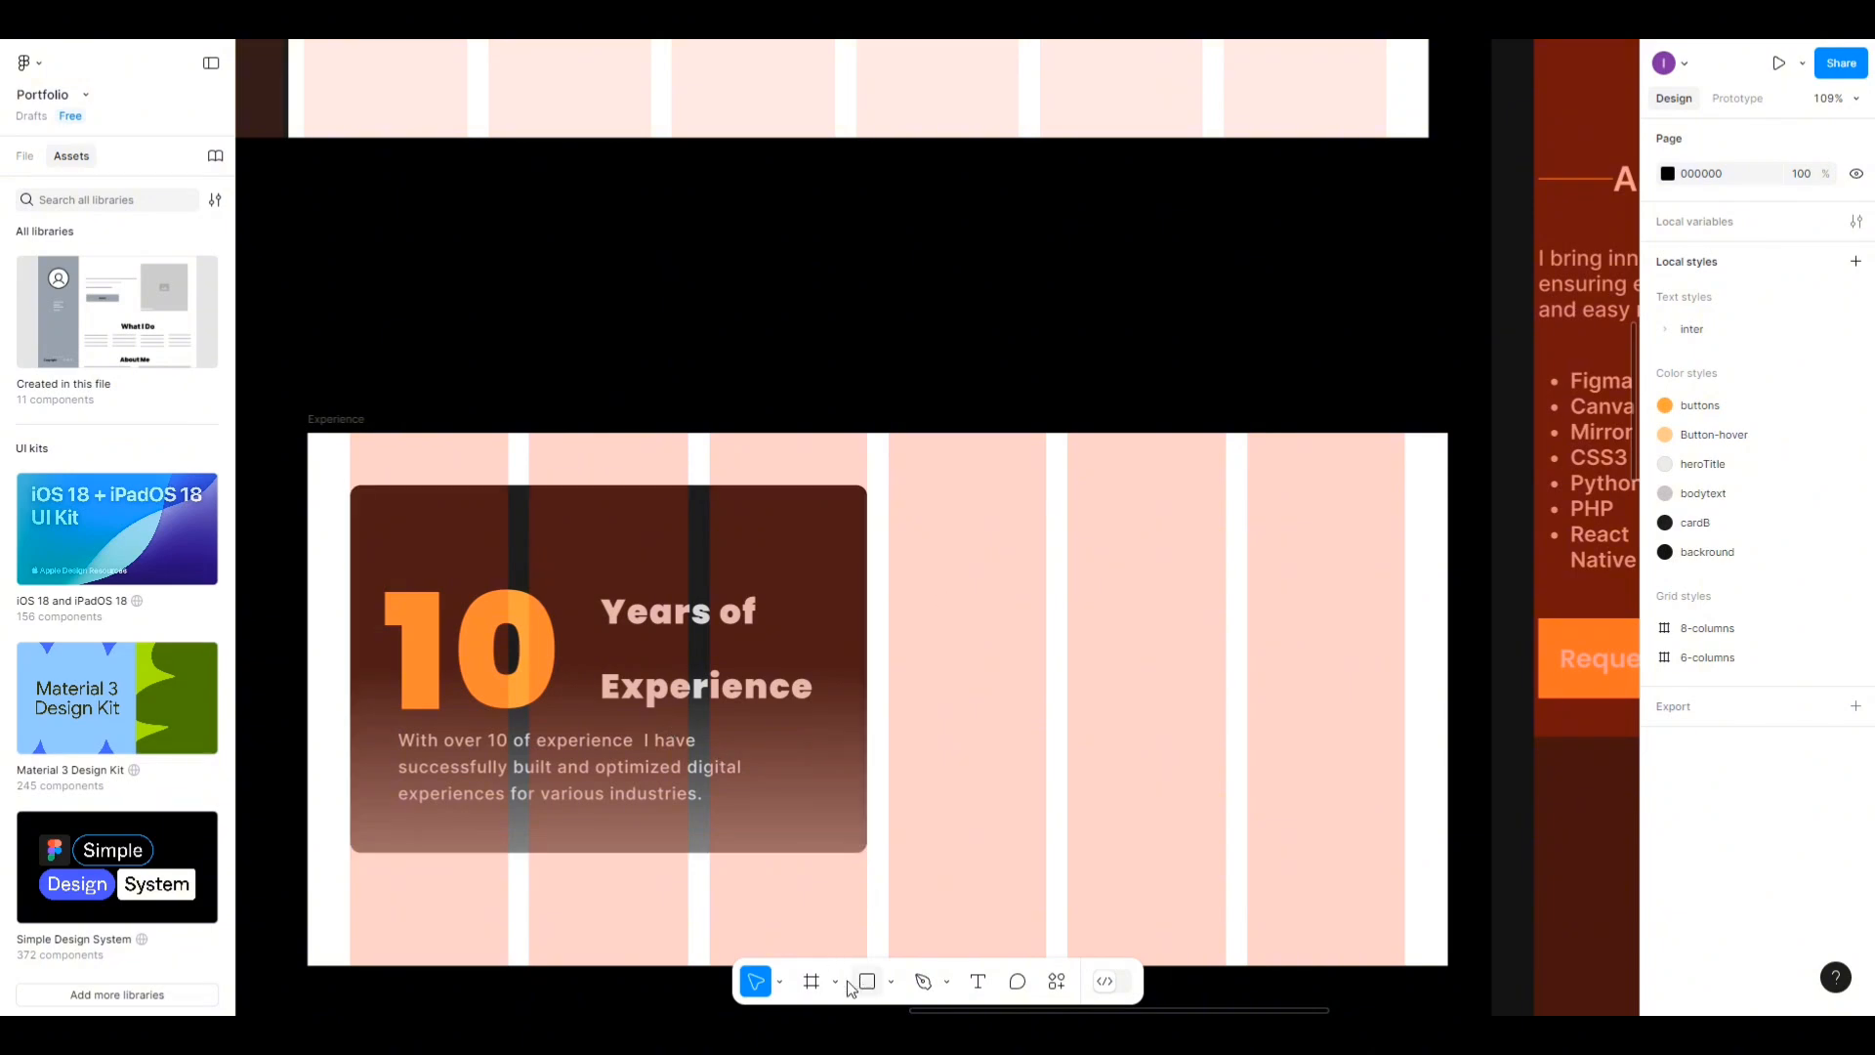
# Draw a frame in the Experience section beside the large card and set its size to 225 × 160.
pyautogui.click(812, 981)
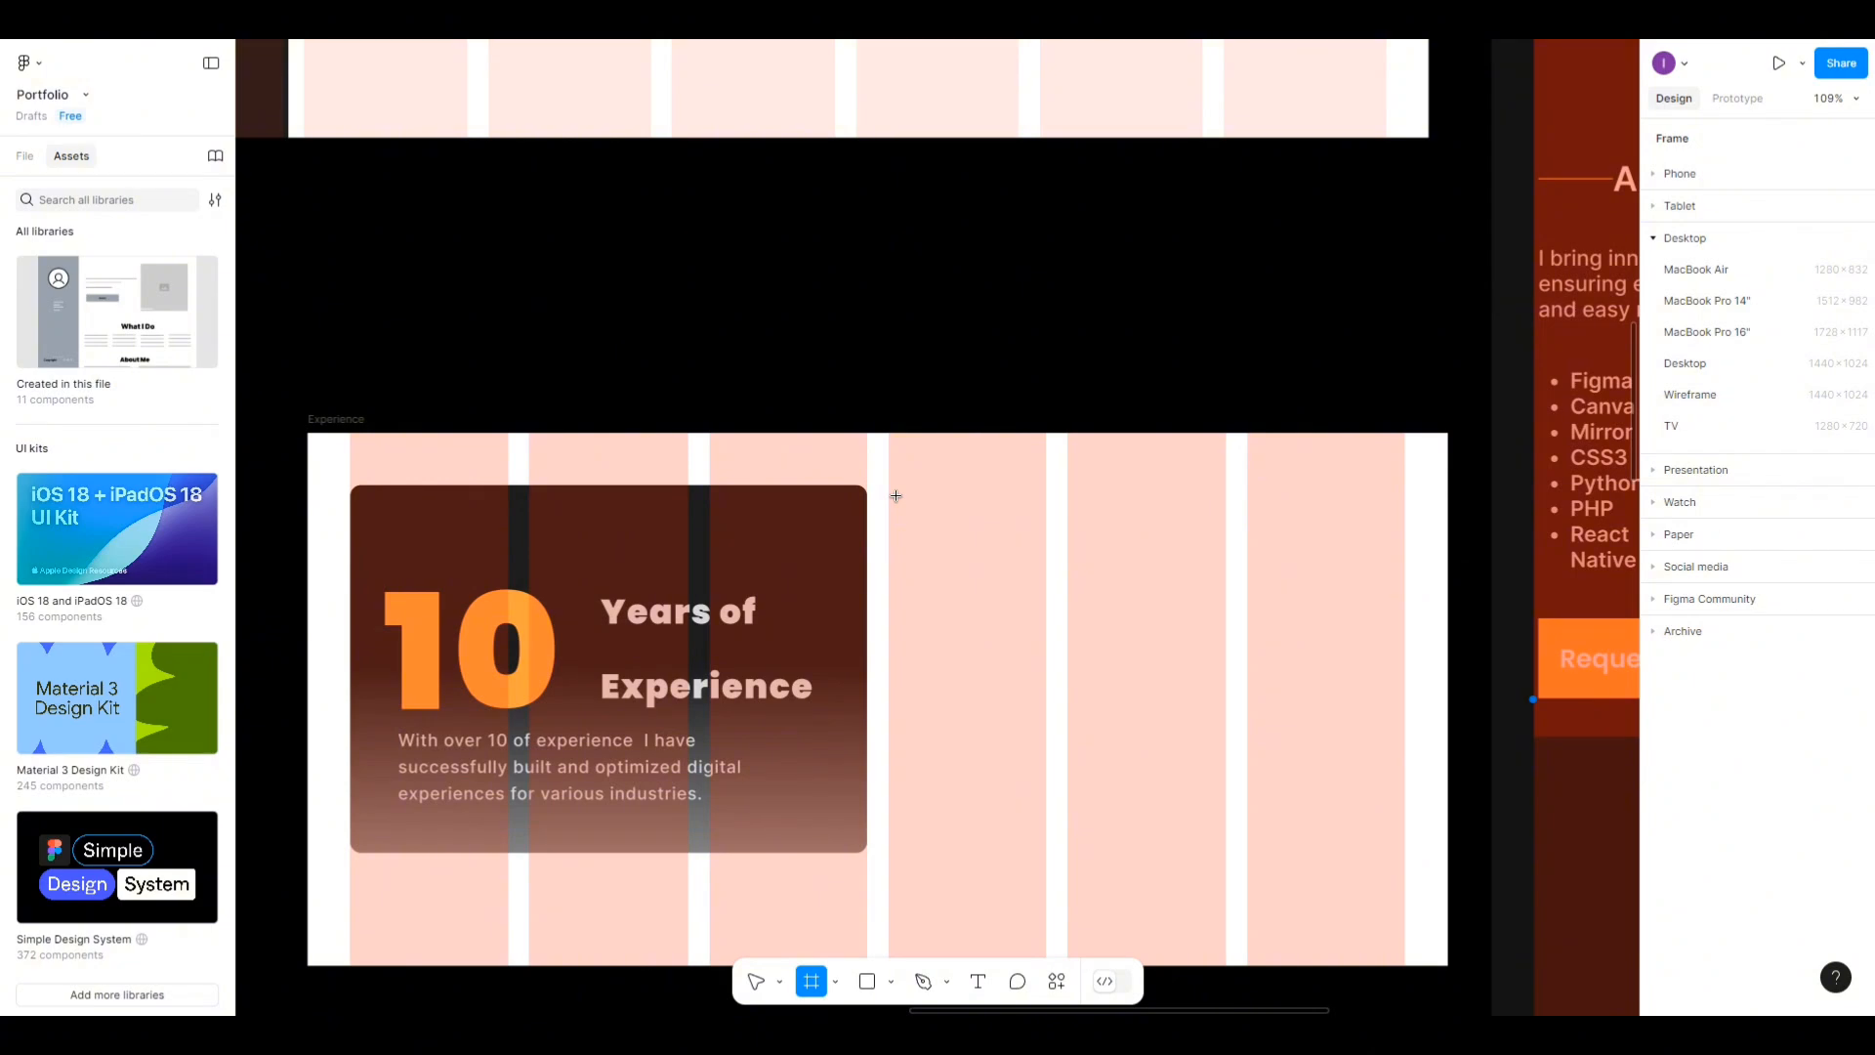
pyautogui.moveTo(896, 496); pyautogui.dragTo(1091, 633)
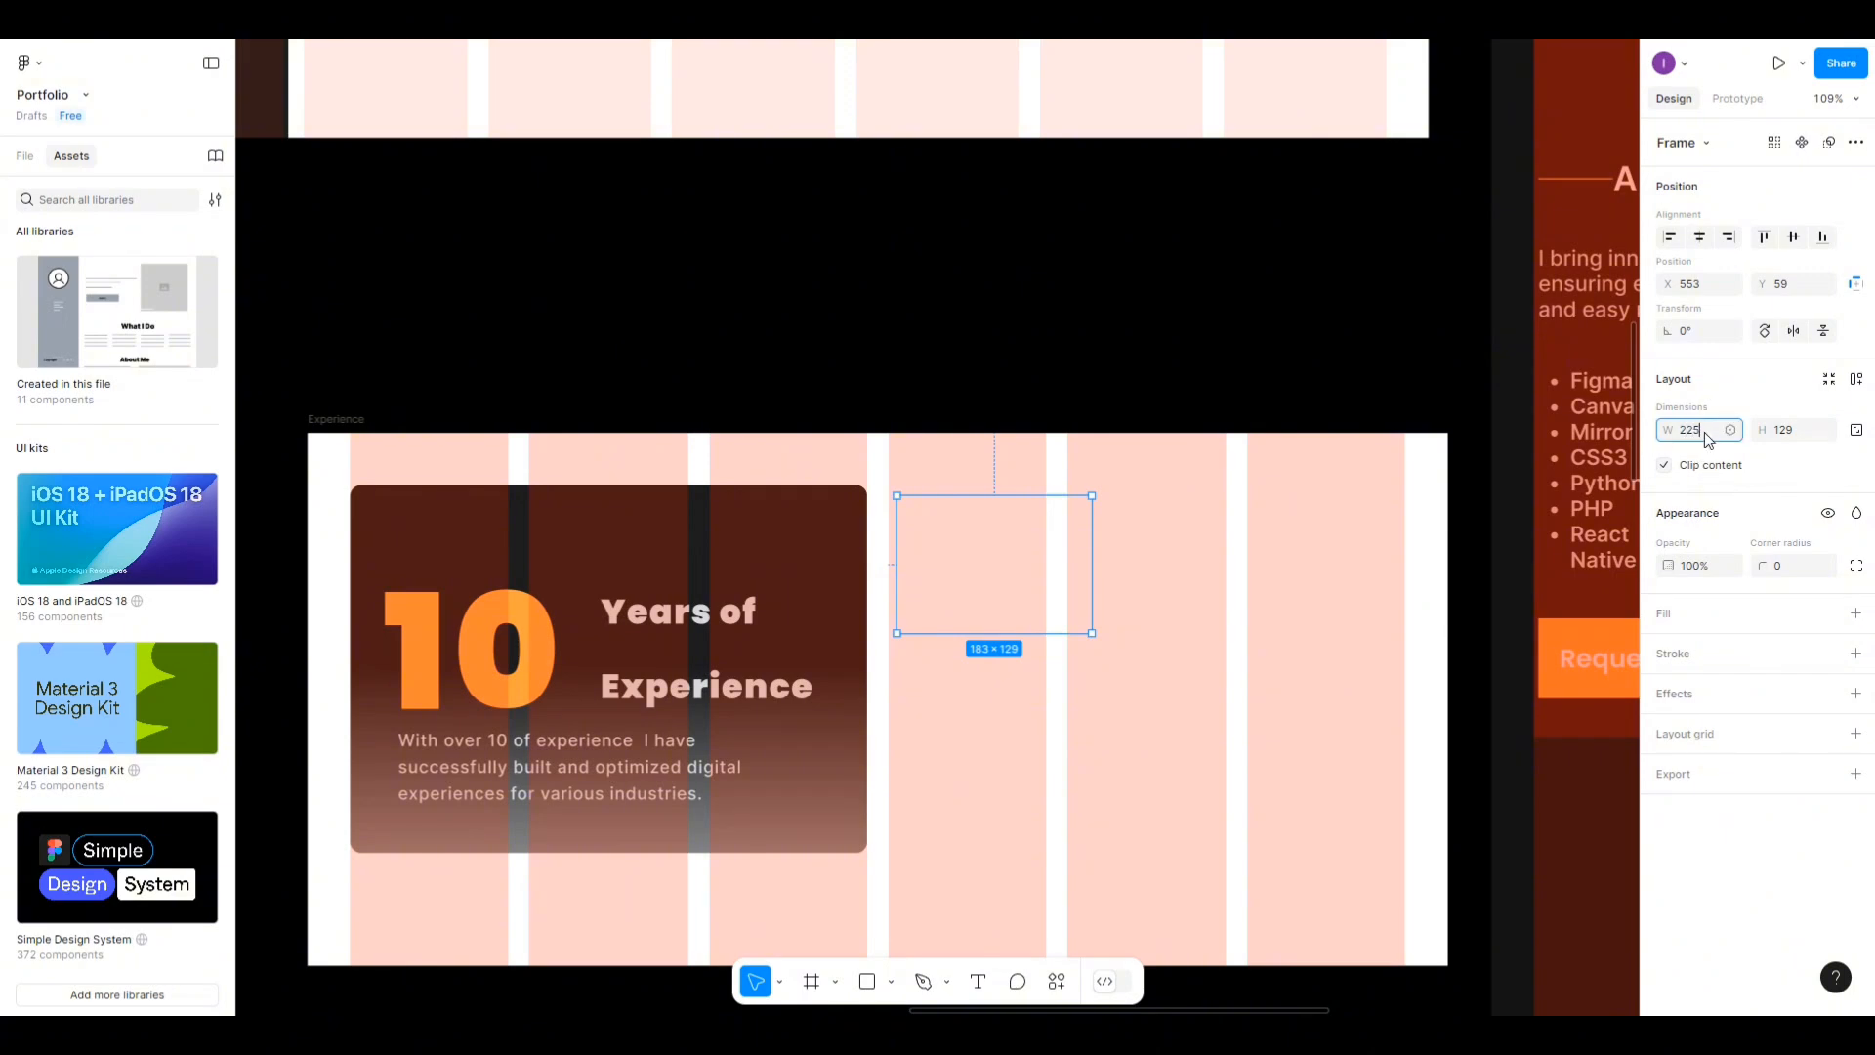
pyautogui.click(1703, 431)
pyautogui.write('225')
pyautogui.click(1801, 433)
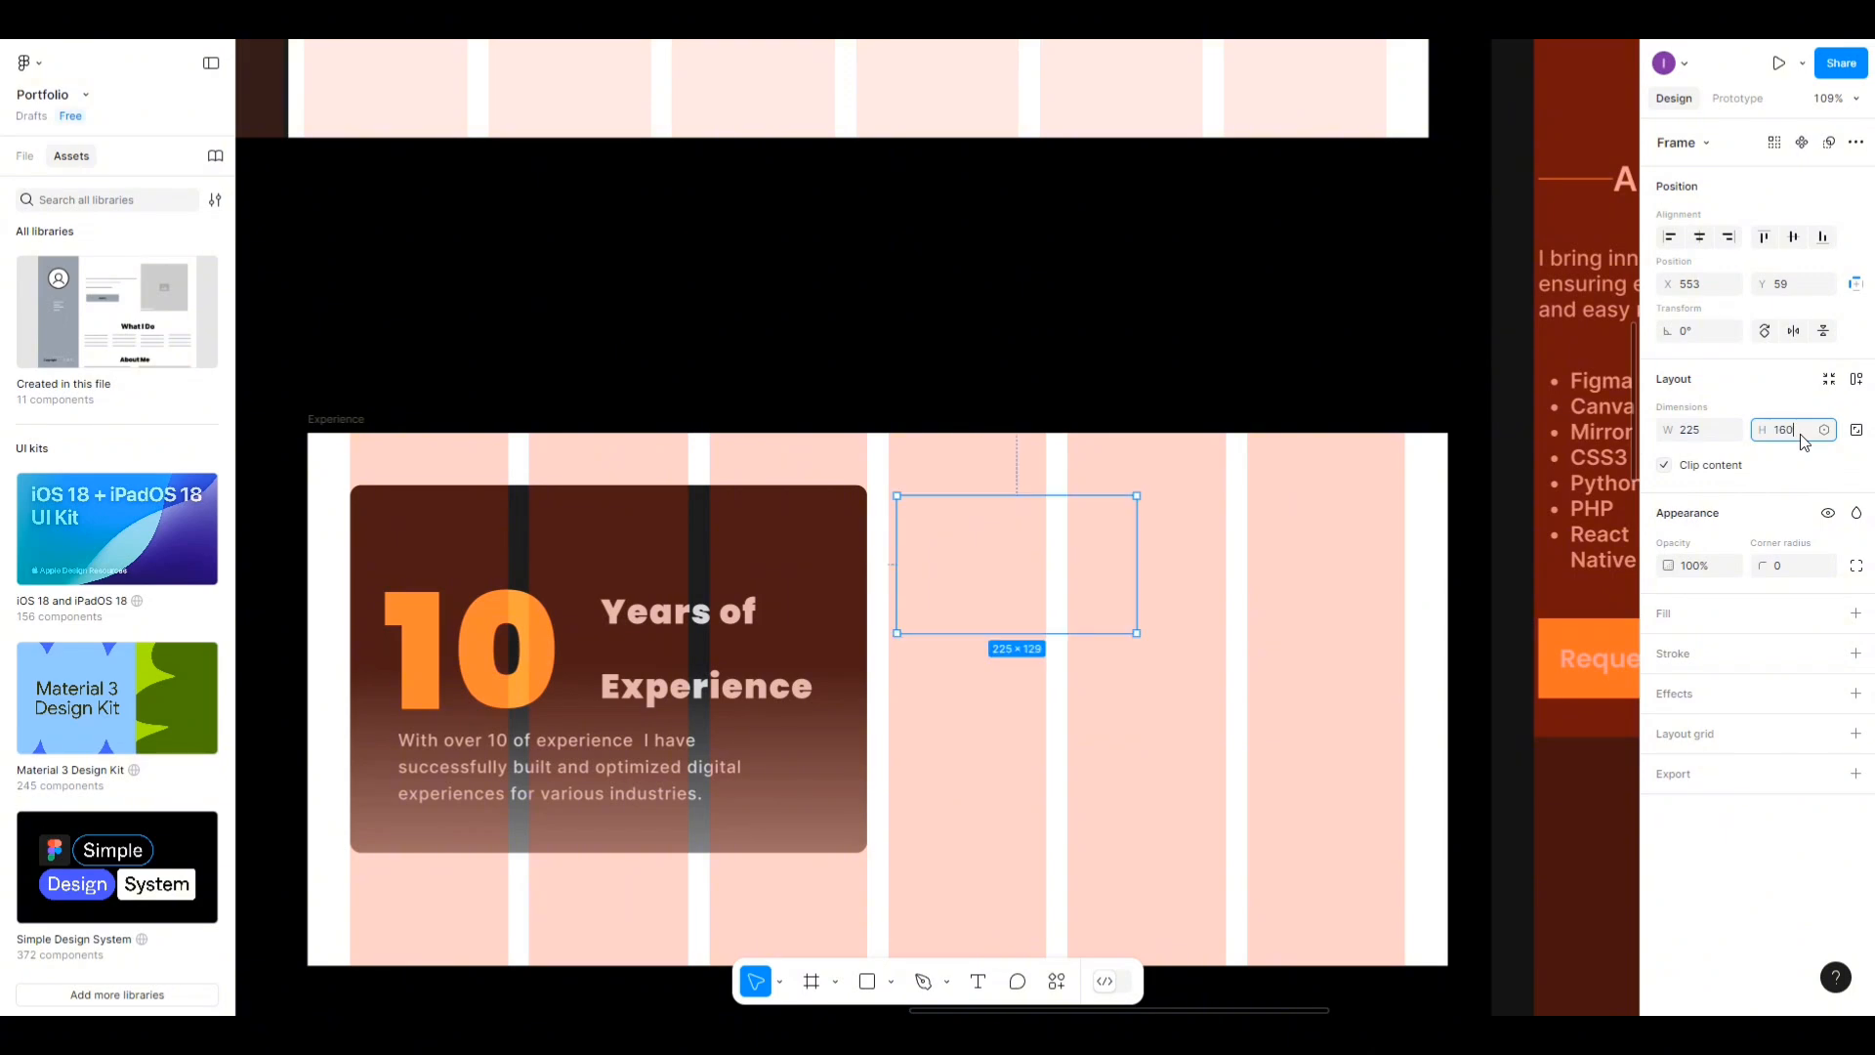
pyautogui.click(998, 586)
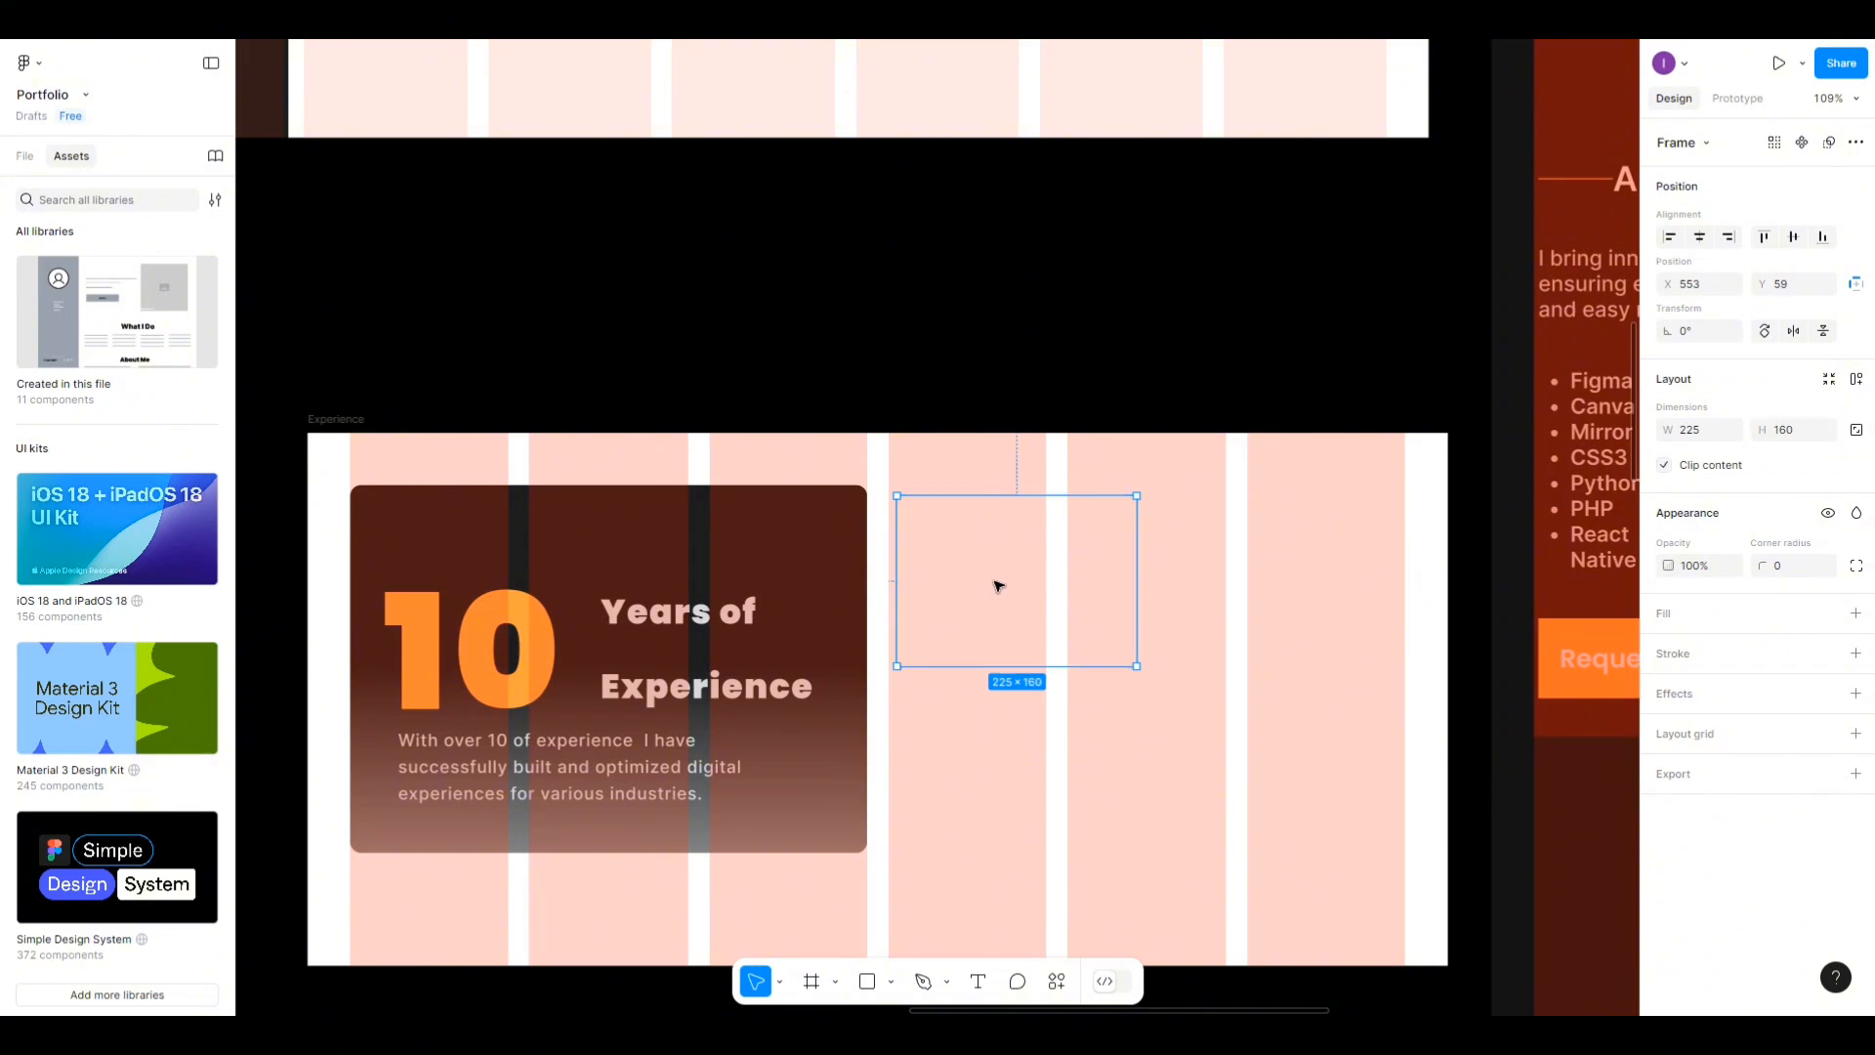
# Fill the new small frame with the cardB color style and set its corner radius to 10.
pyautogui.click(1666, 614)
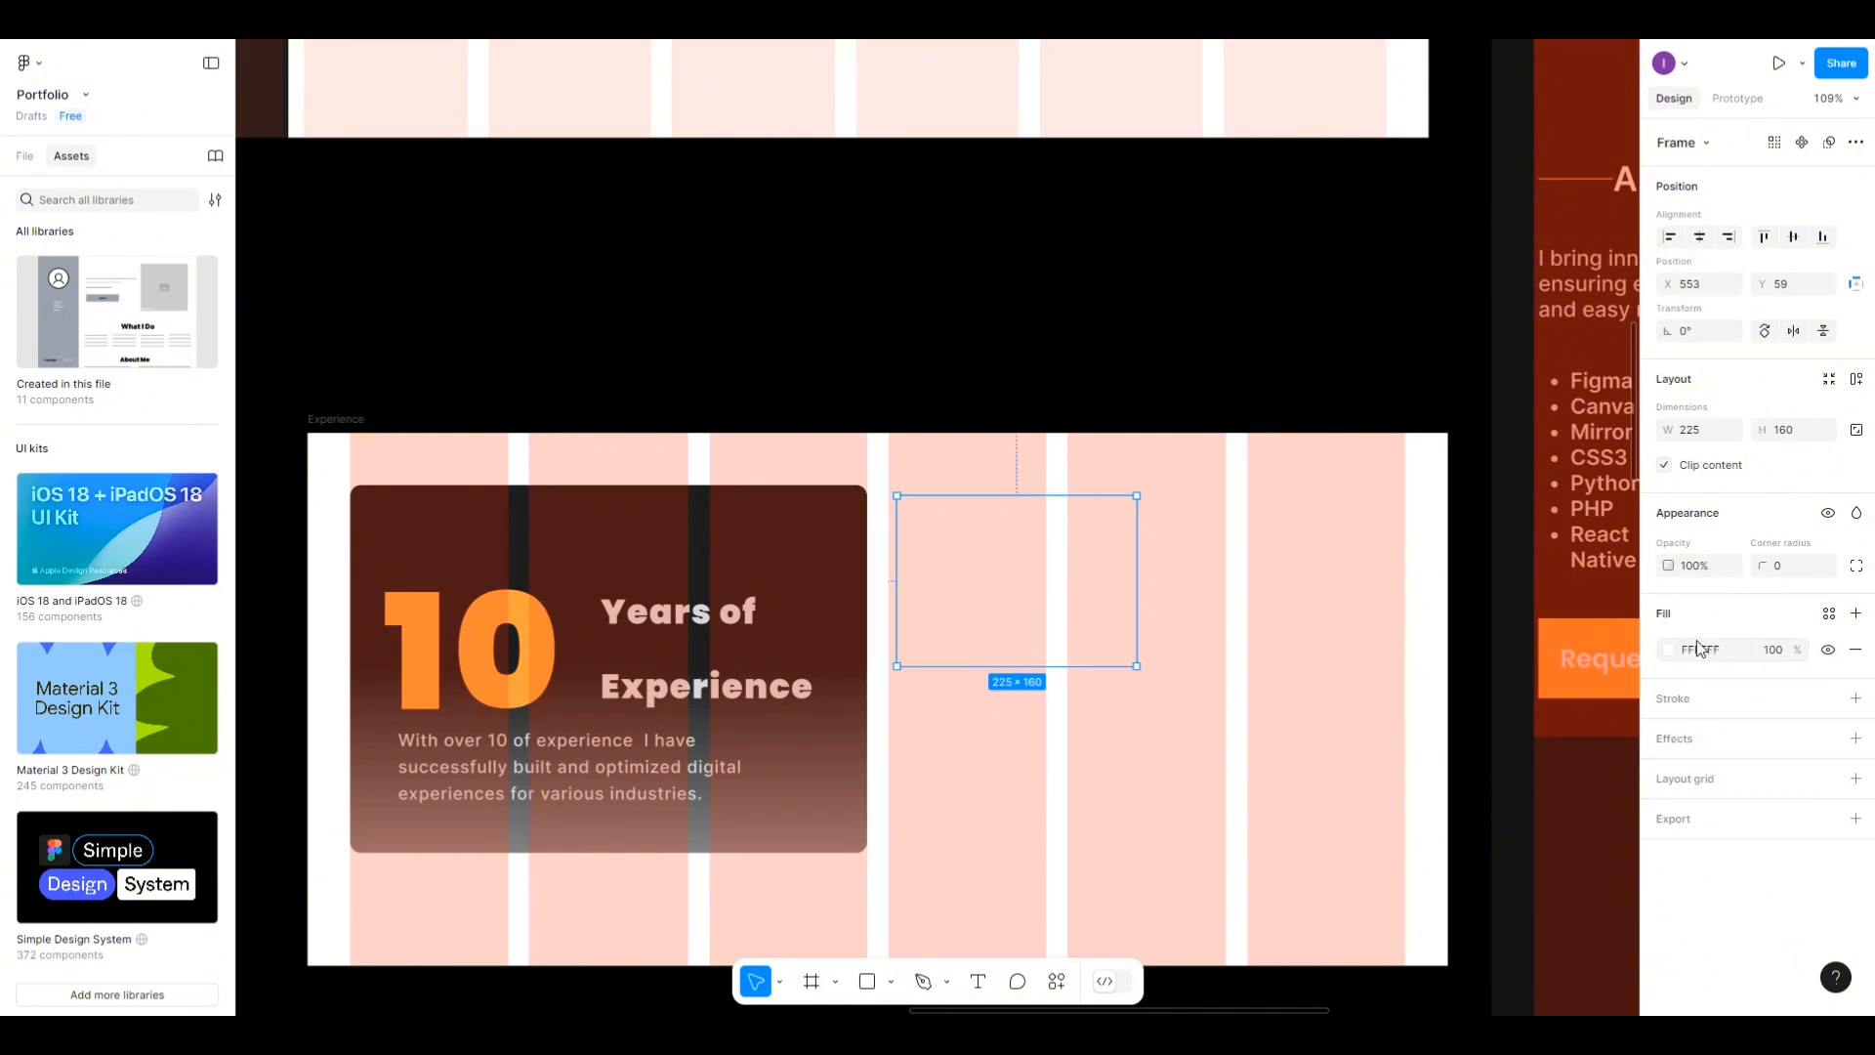
pyautogui.click(1829, 619)
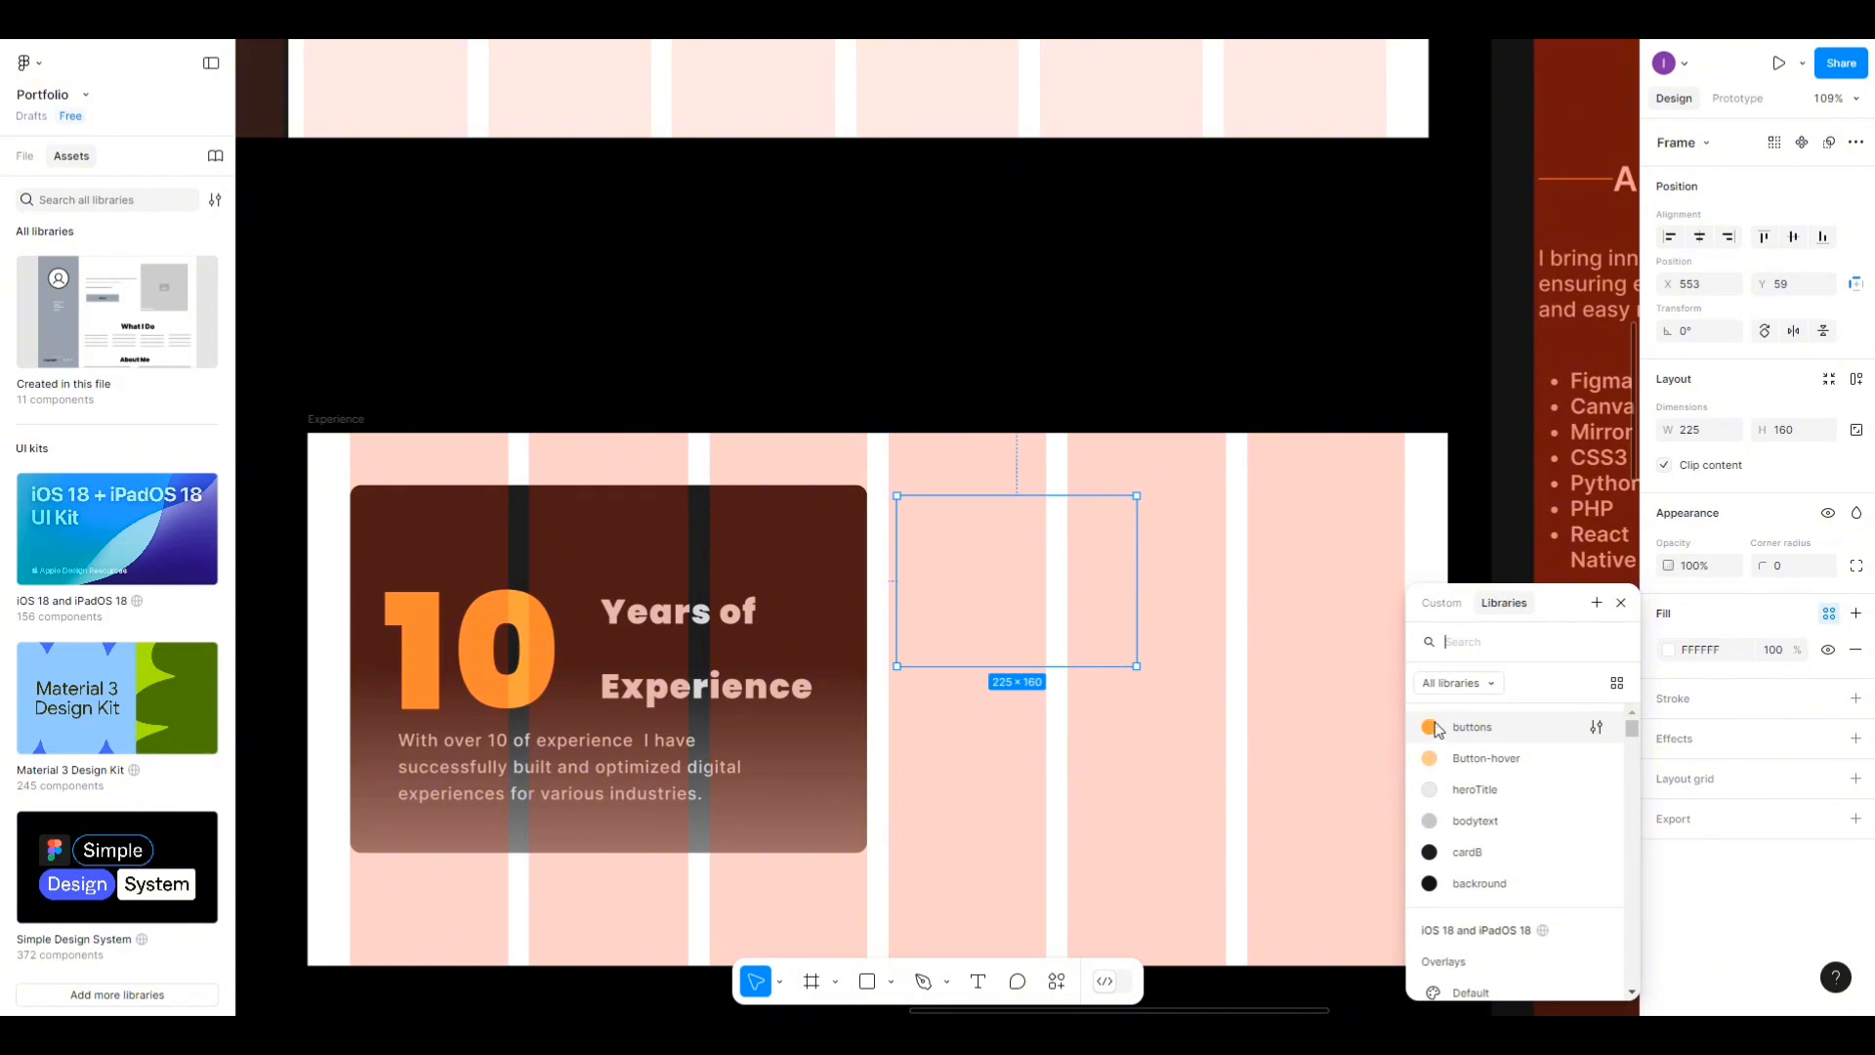
pyautogui.click(1433, 853)
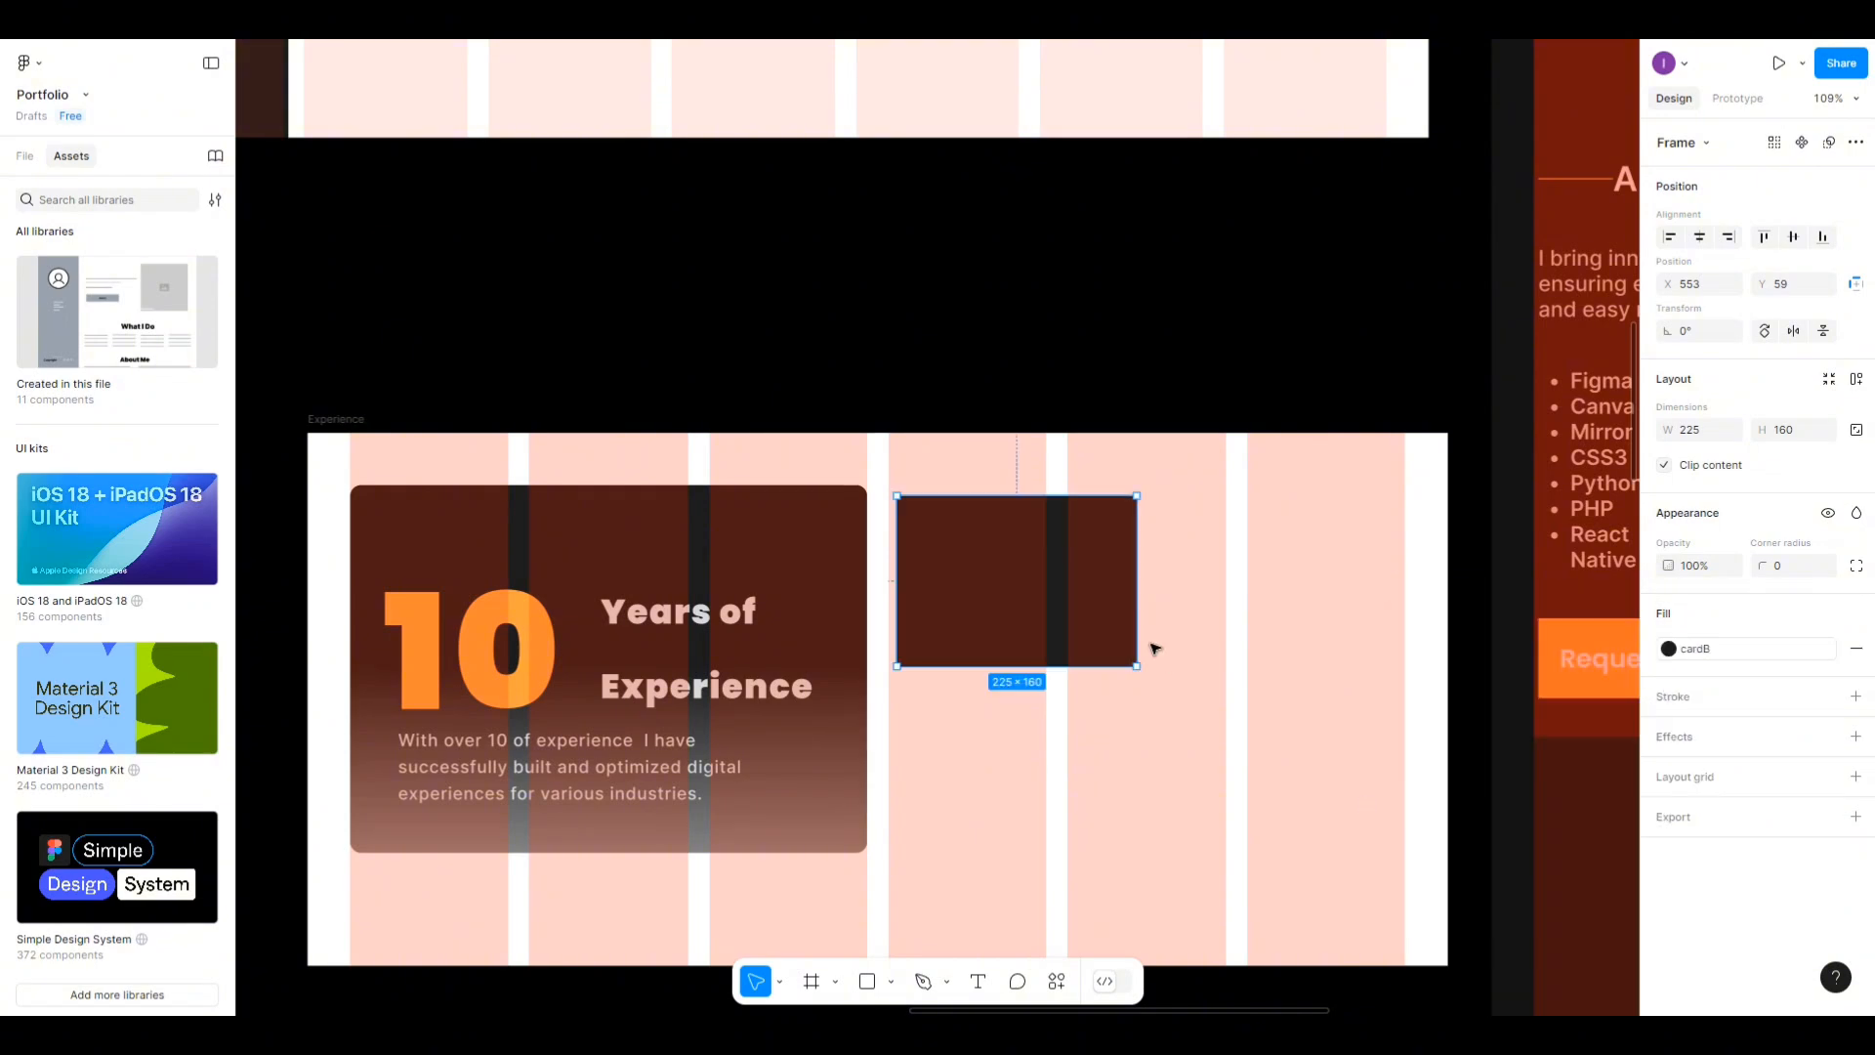
pyautogui.click(1785, 565)
pyautogui.write('1')
pyautogui.press('Return')
# Copy the large card's orange "10" text onto the new small card at about X 553, Y 38.
pyautogui.scroll(-2, 1035, 599)
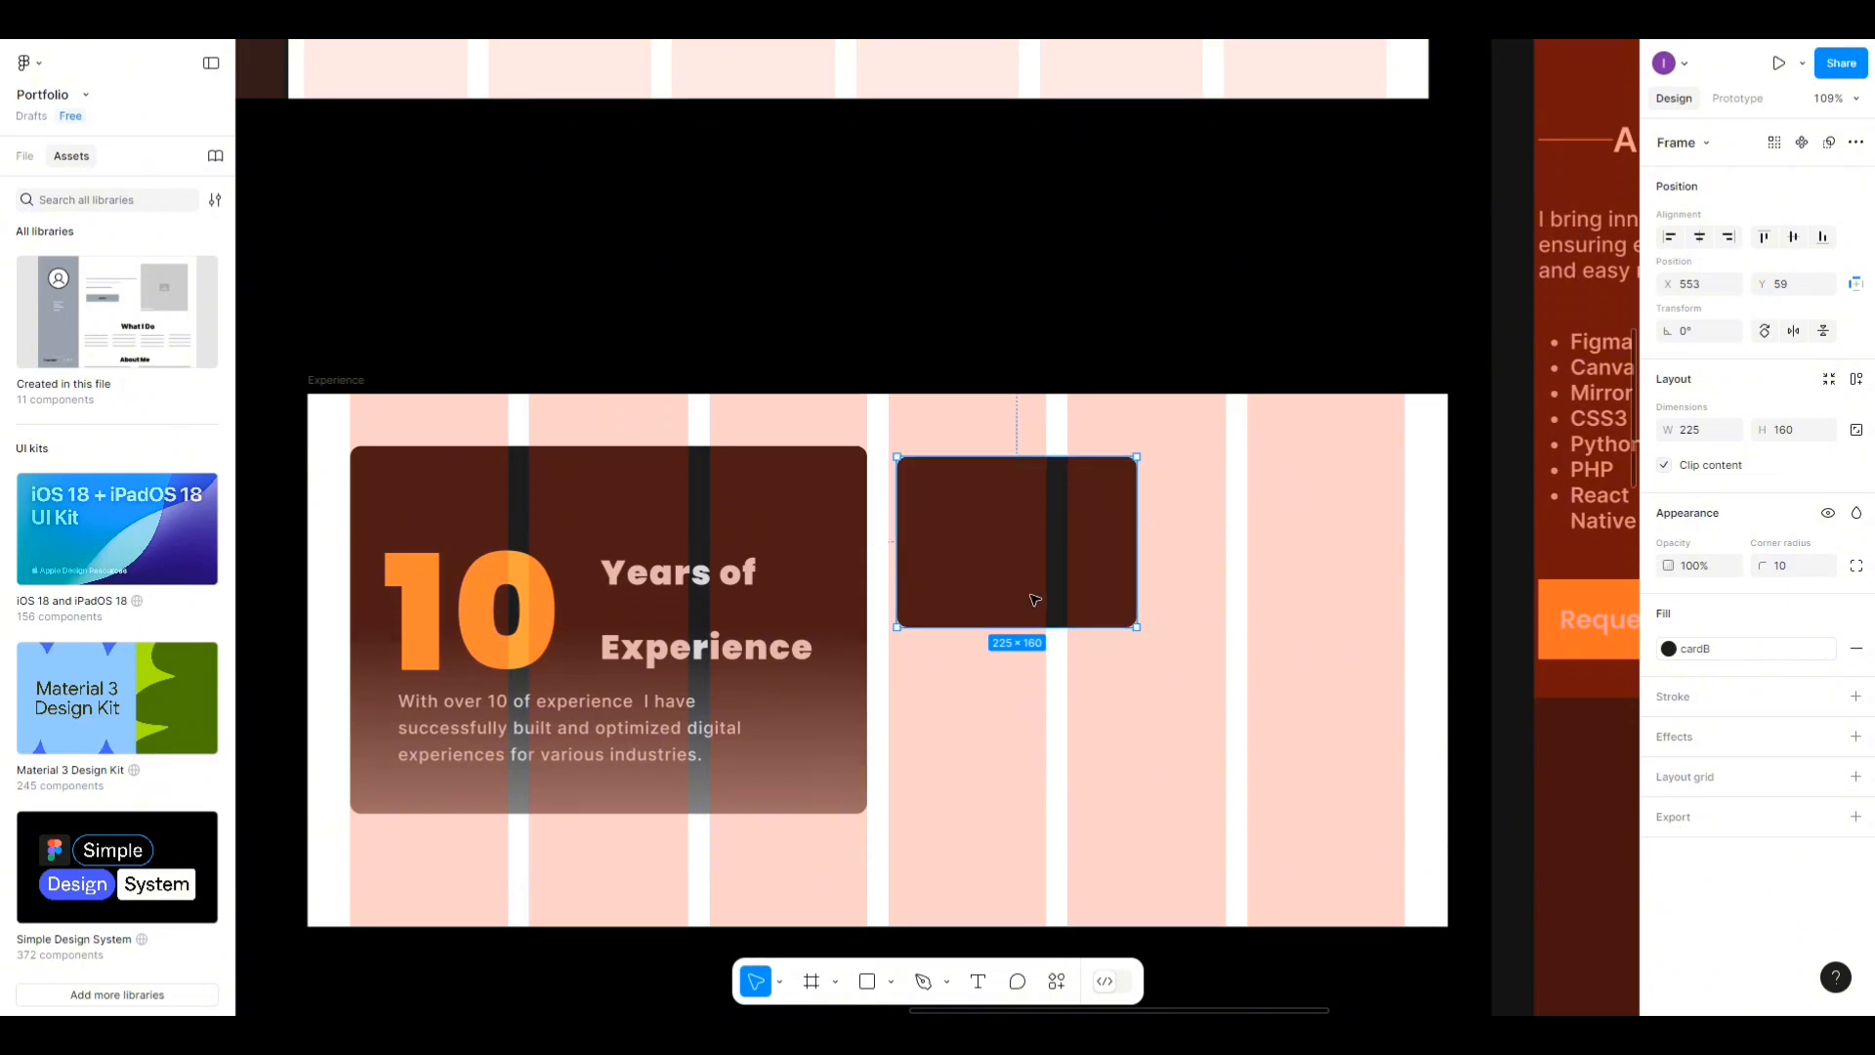
pyautogui.scroll(-1, 1035, 600)
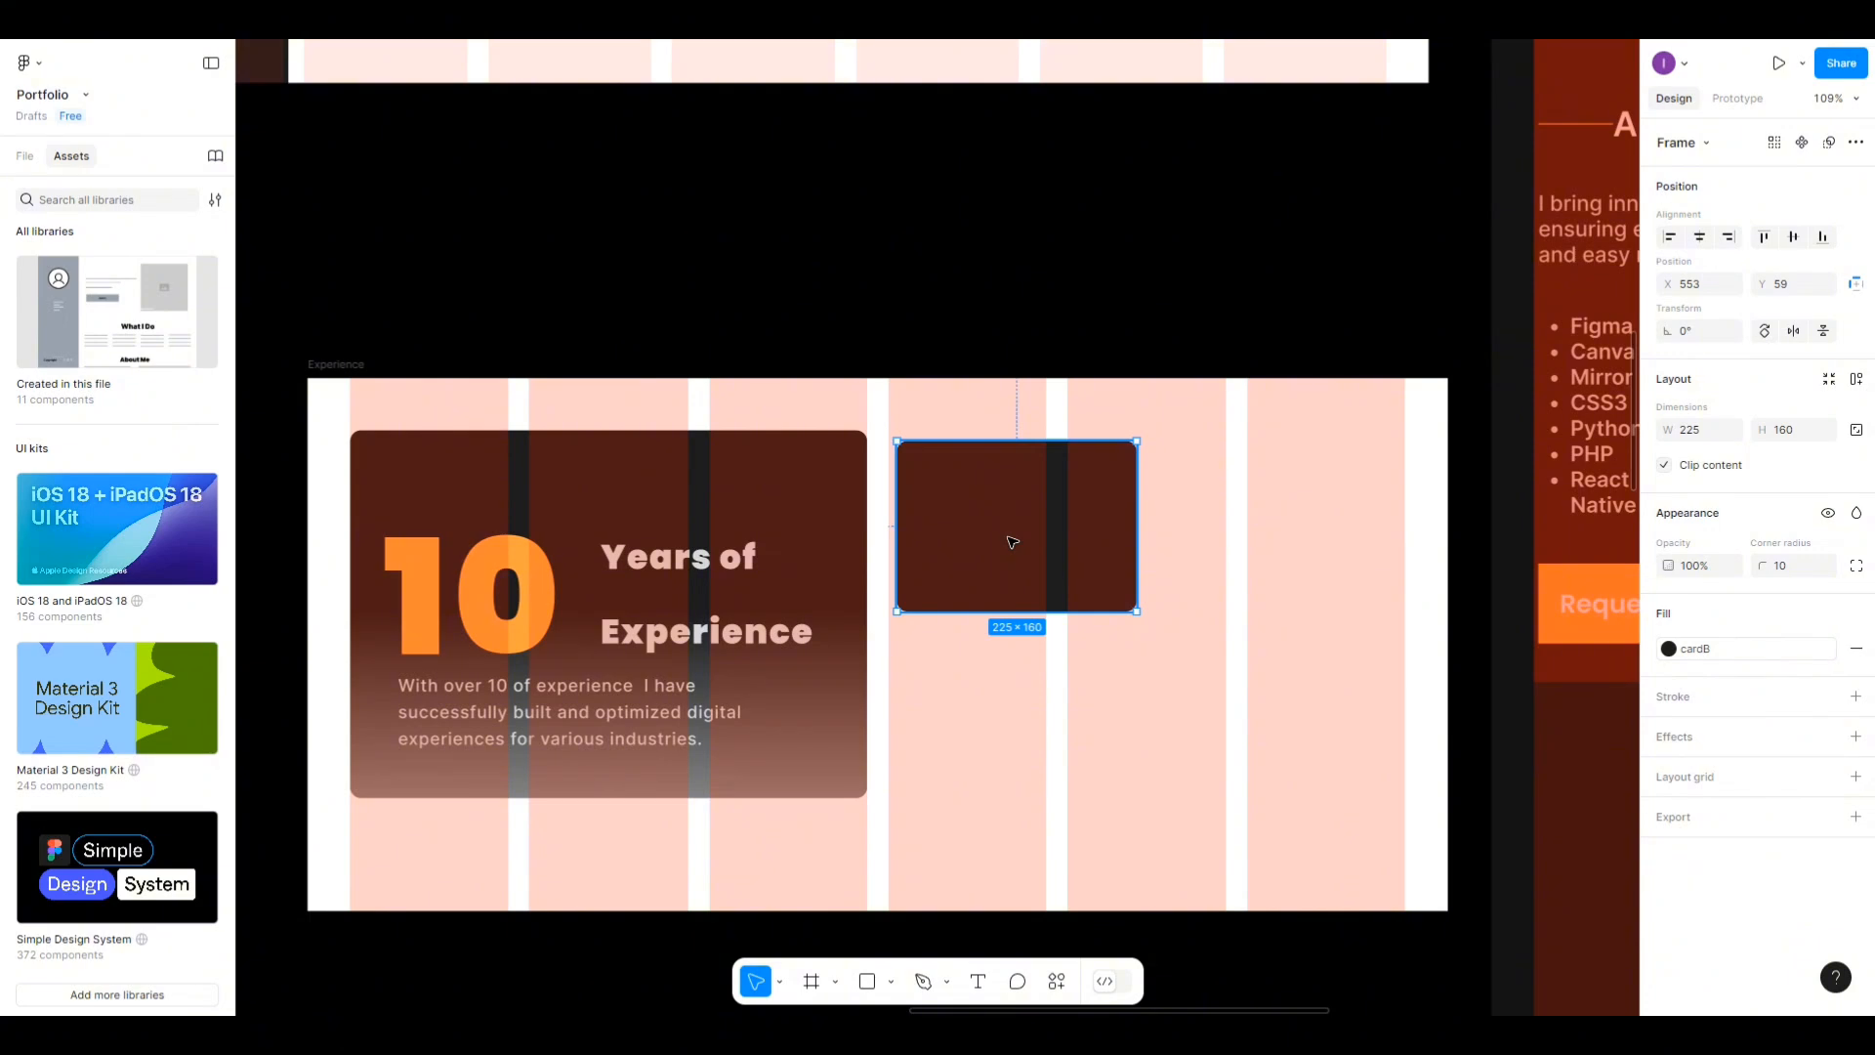
pyautogui.click(518, 626)
pyautogui.click(519, 626)
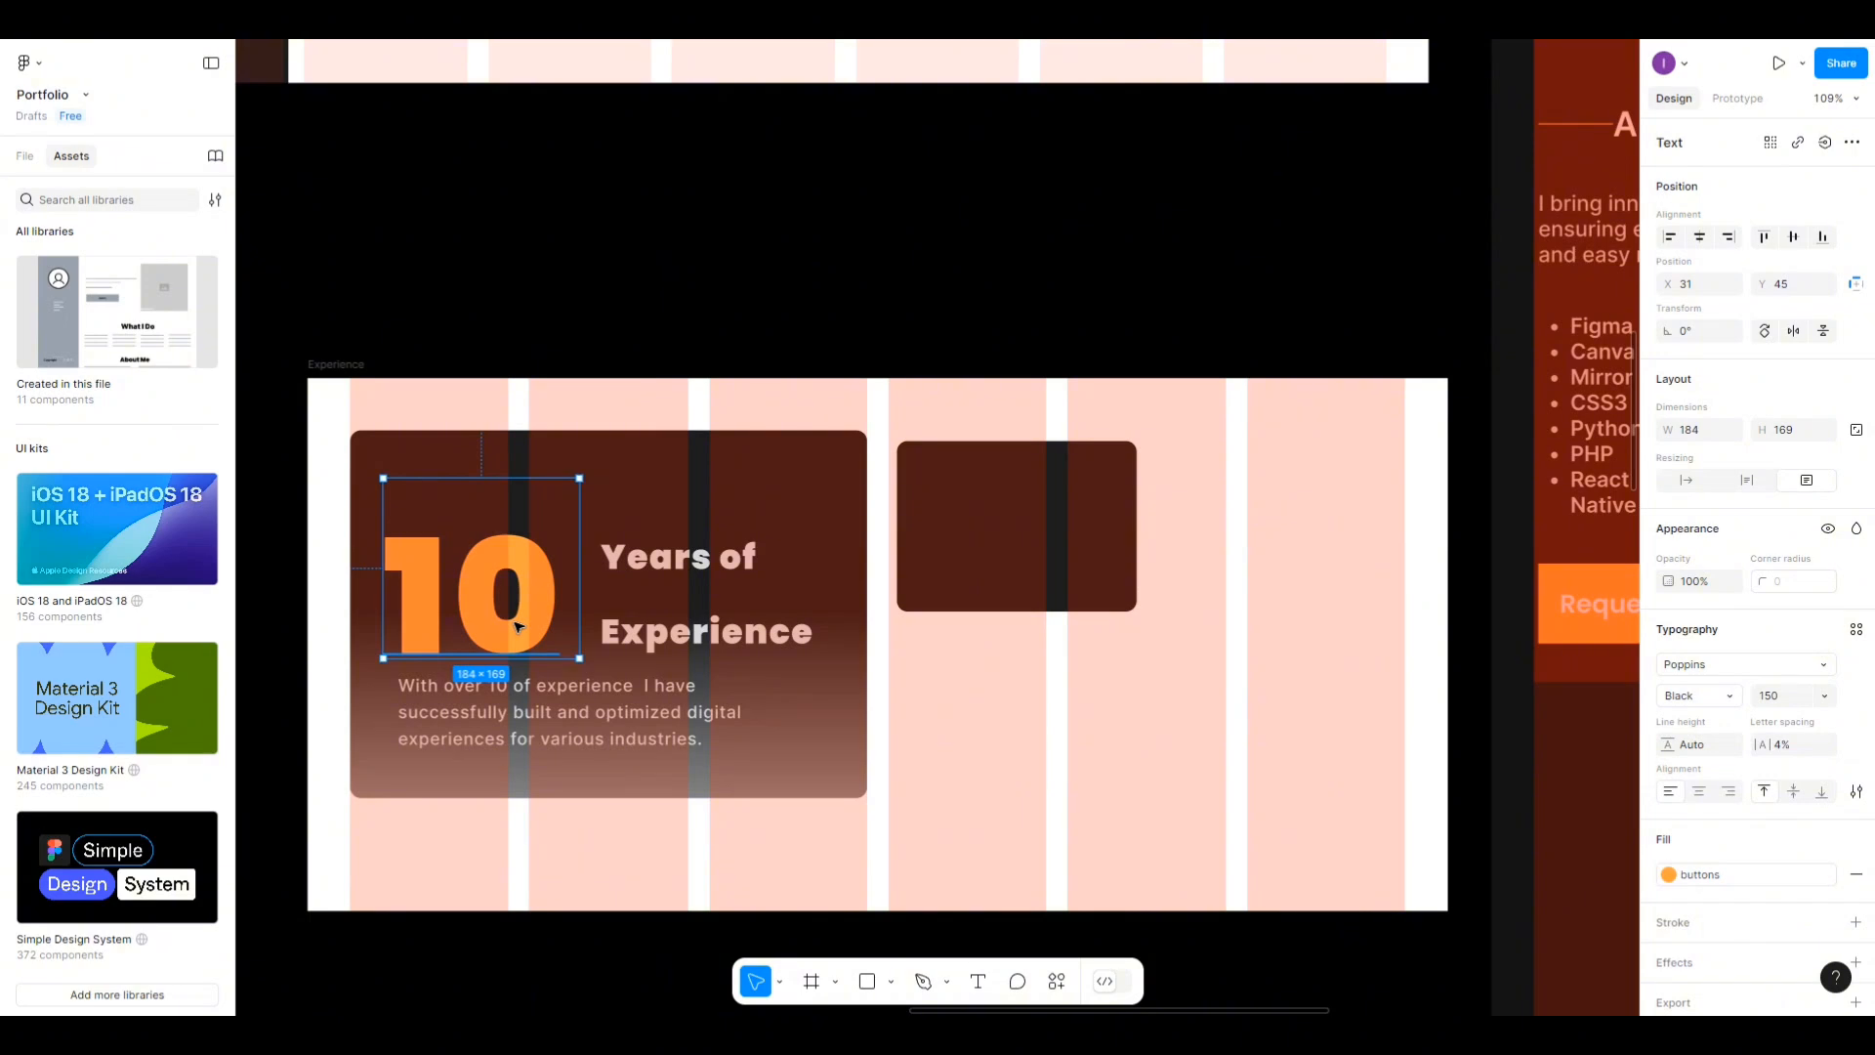
pyautogui.moveTo(518, 626); pyautogui.dragTo(1032, 564)
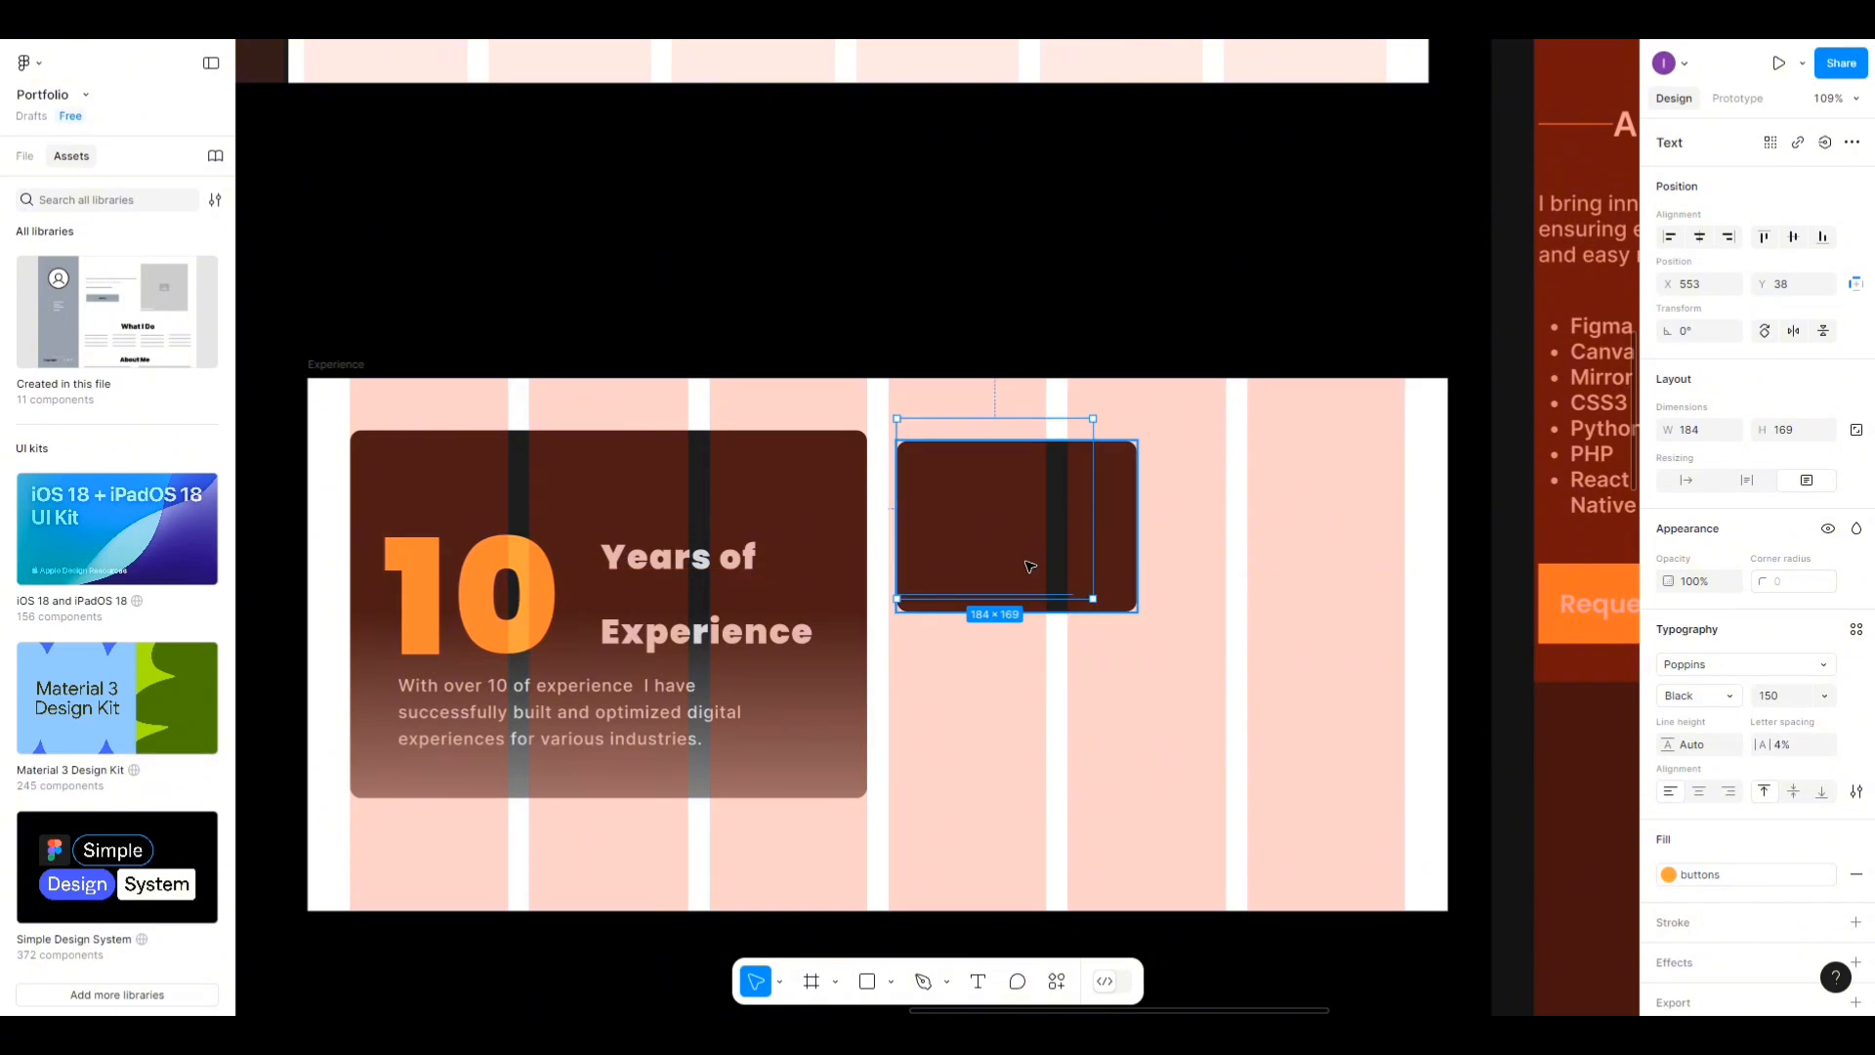
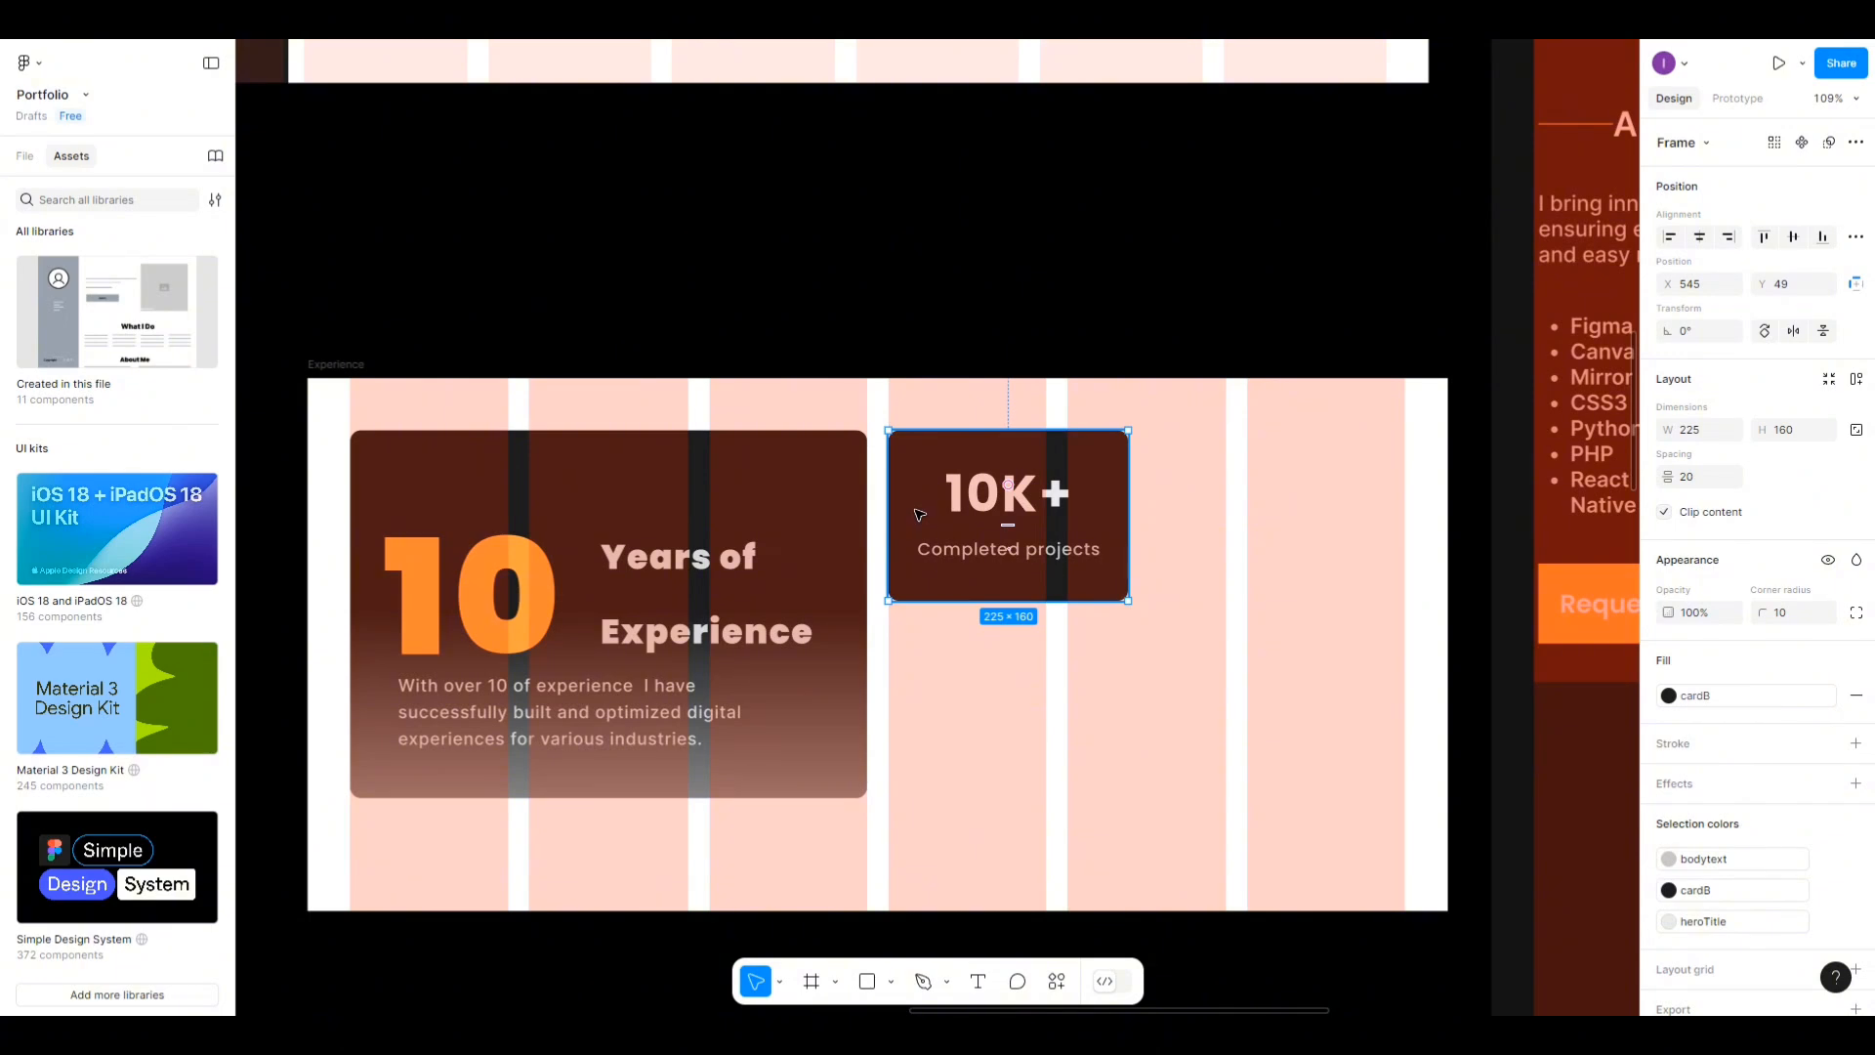
# Move the "10K+ Completed projects" card out of the Experience frame onto the empty canvas below, at about X 110, Y 2488.
pyautogui.scroll(-5, 935, 509)
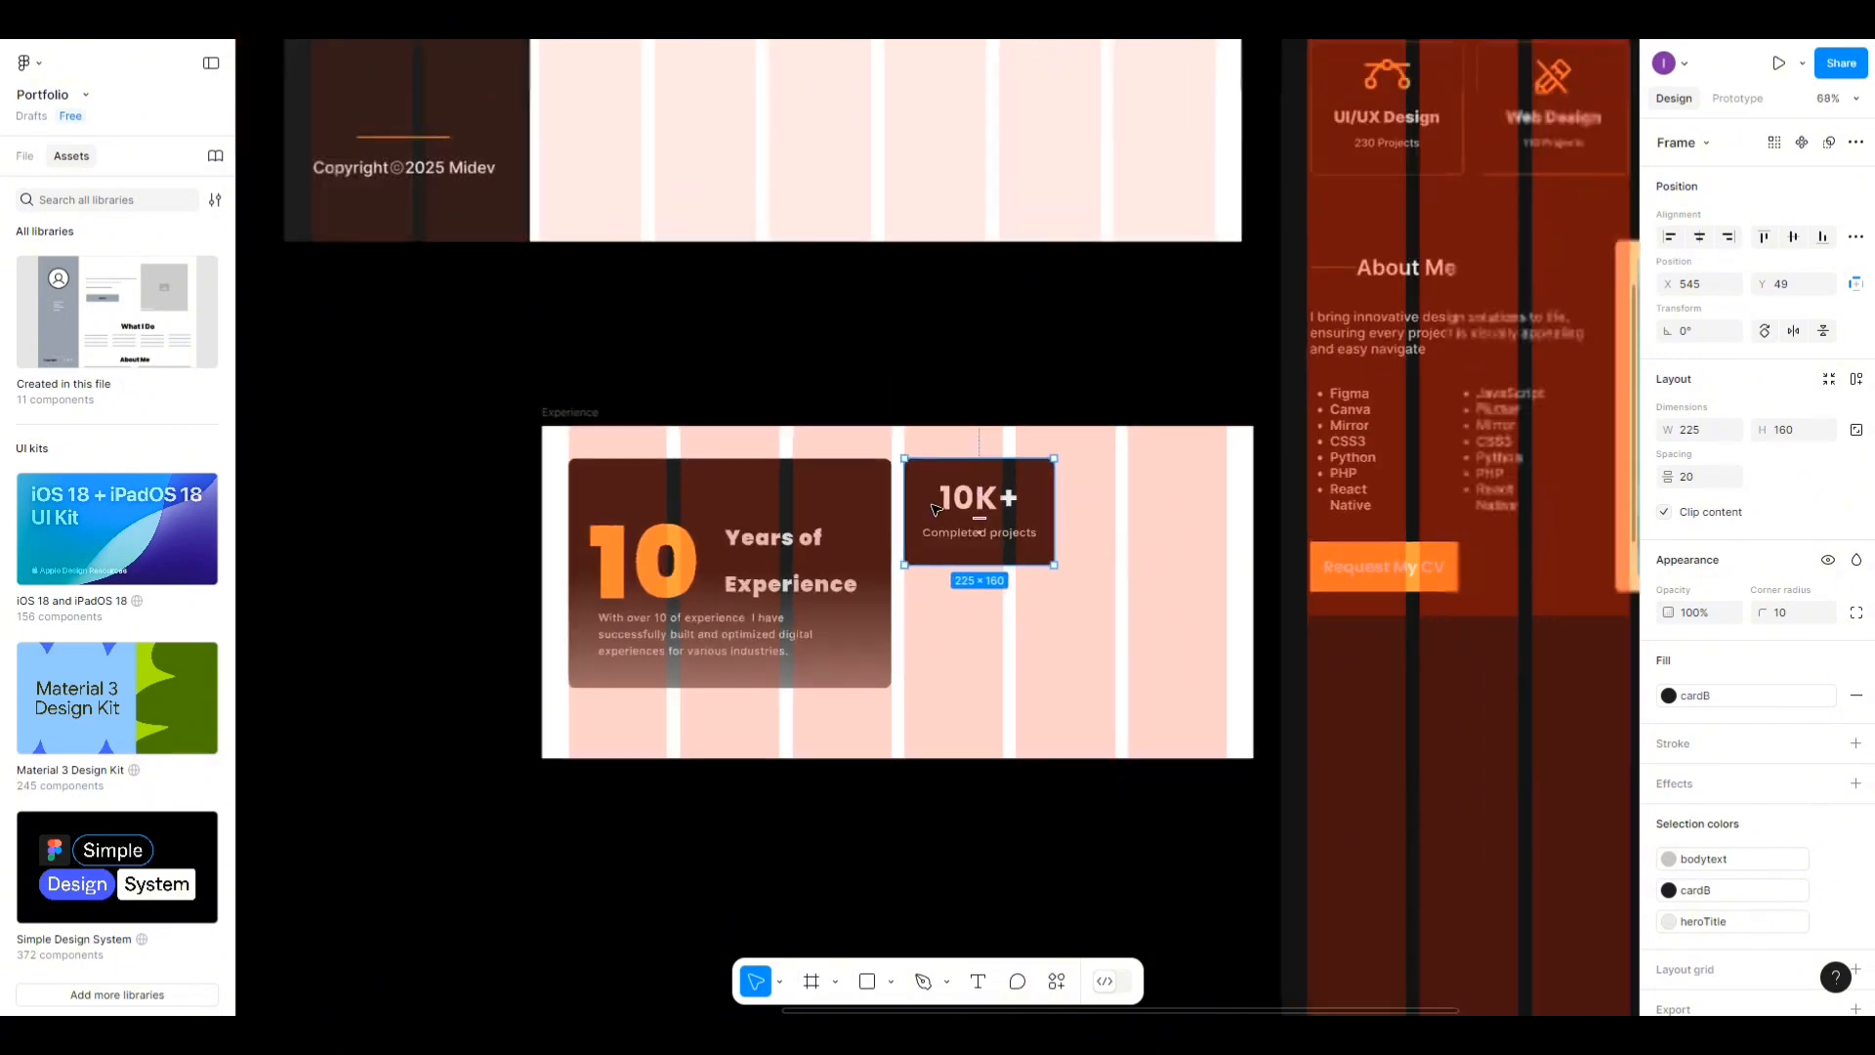
pyautogui.scroll(-1, 759, 512)
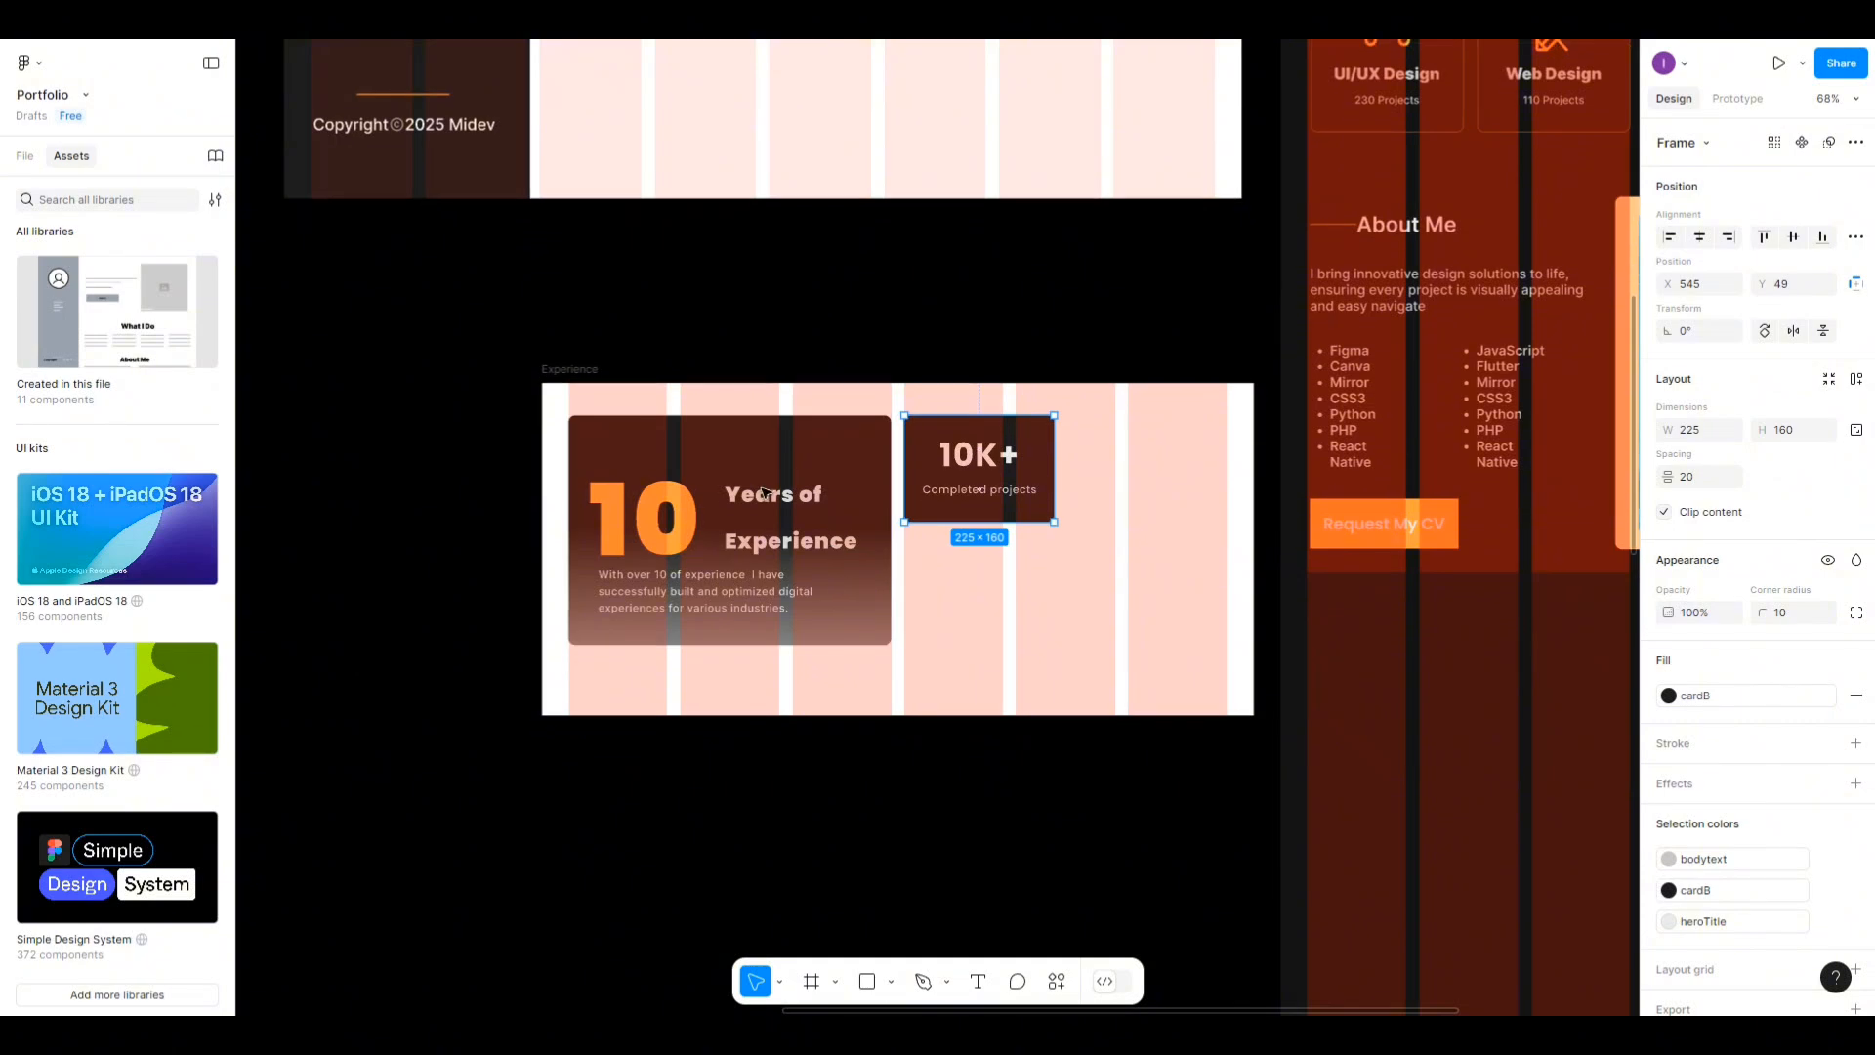
pyautogui.scroll(-2, 981, 547)
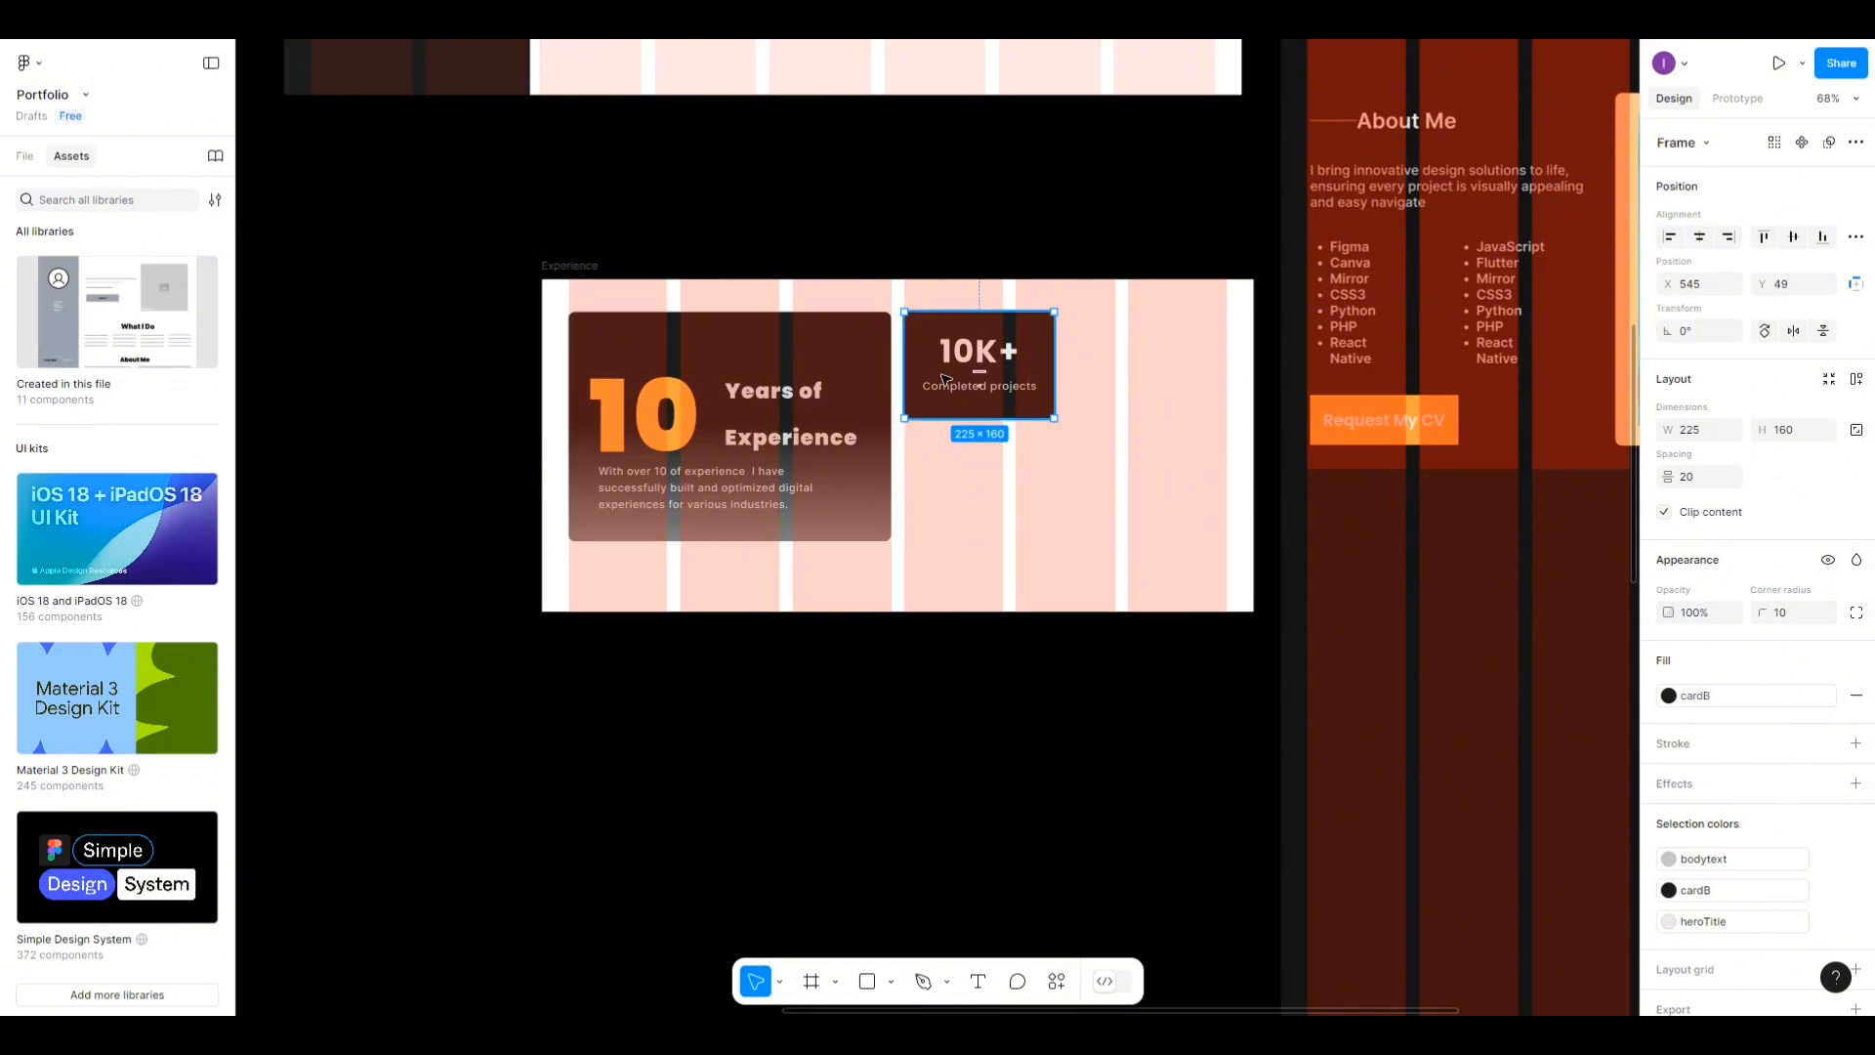
pyautogui.moveTo(945, 379); pyautogui.dragTo(622, 729)
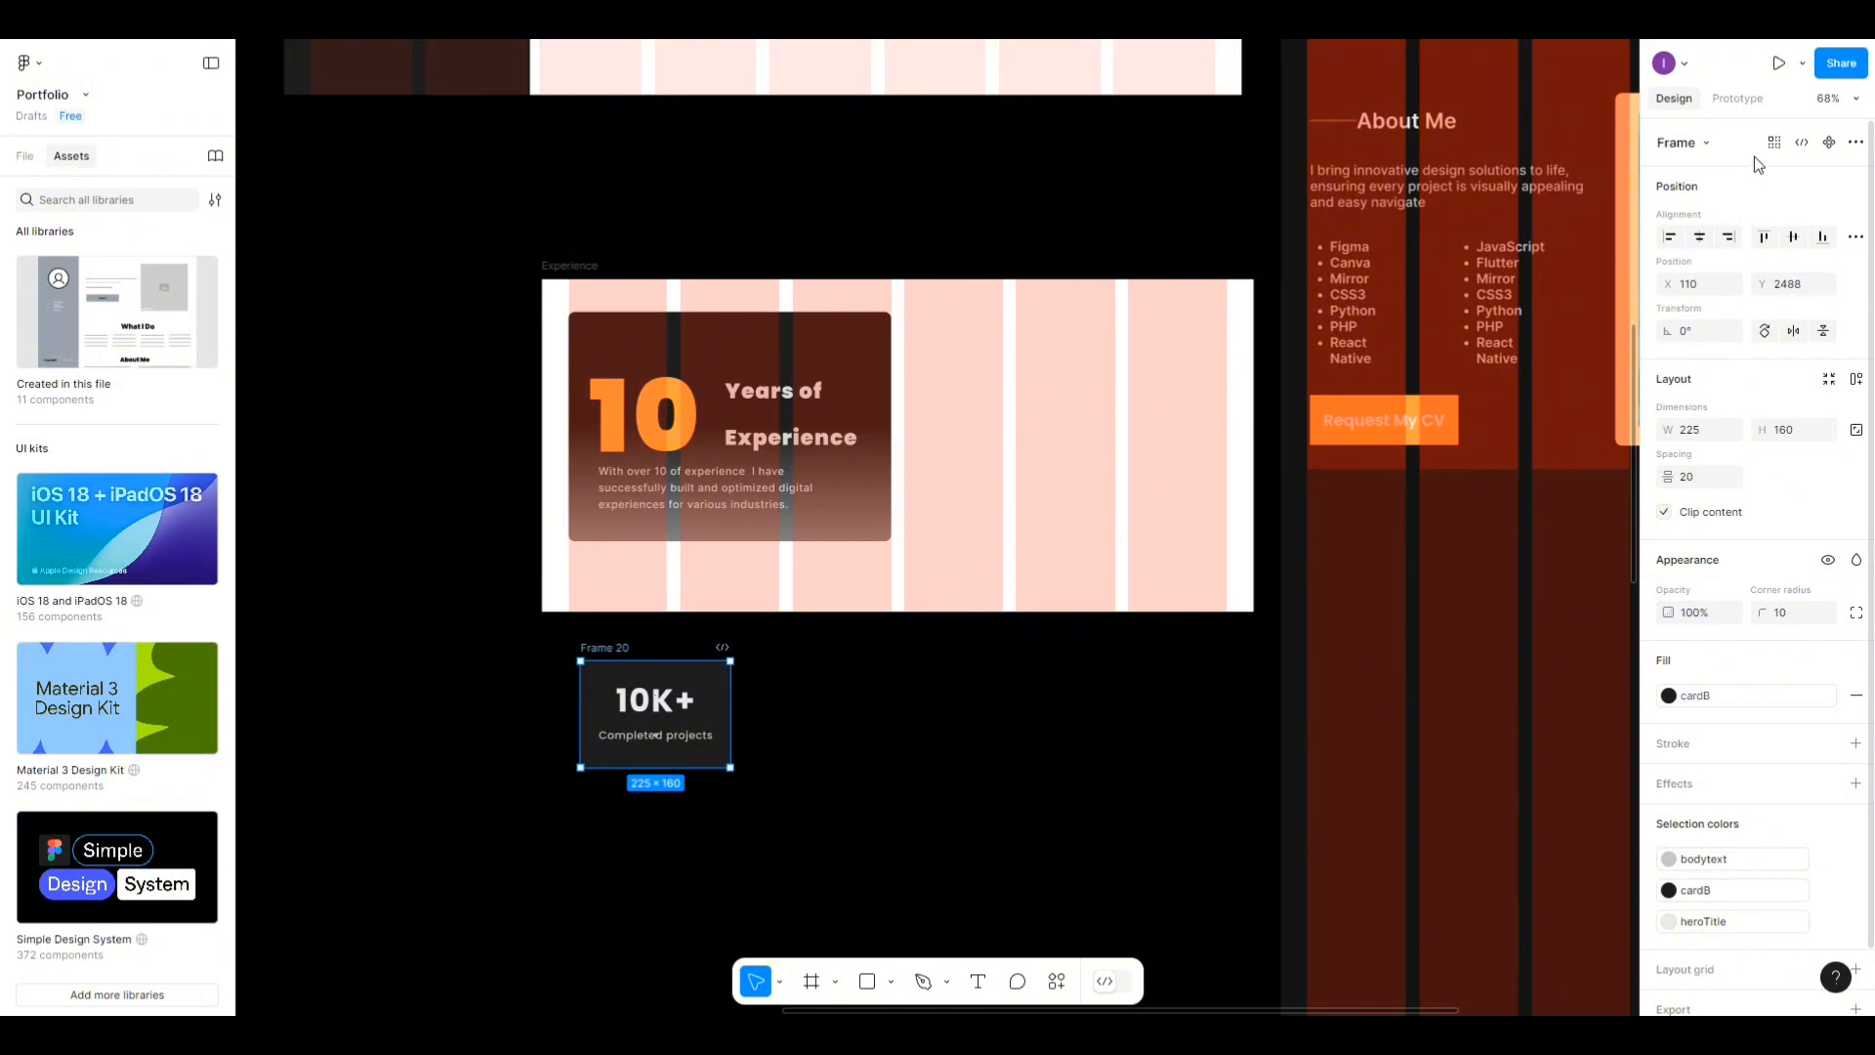
# Turn the "10K+" card into a component with a variant property and add a second variant.
pyautogui.click(1828, 141)
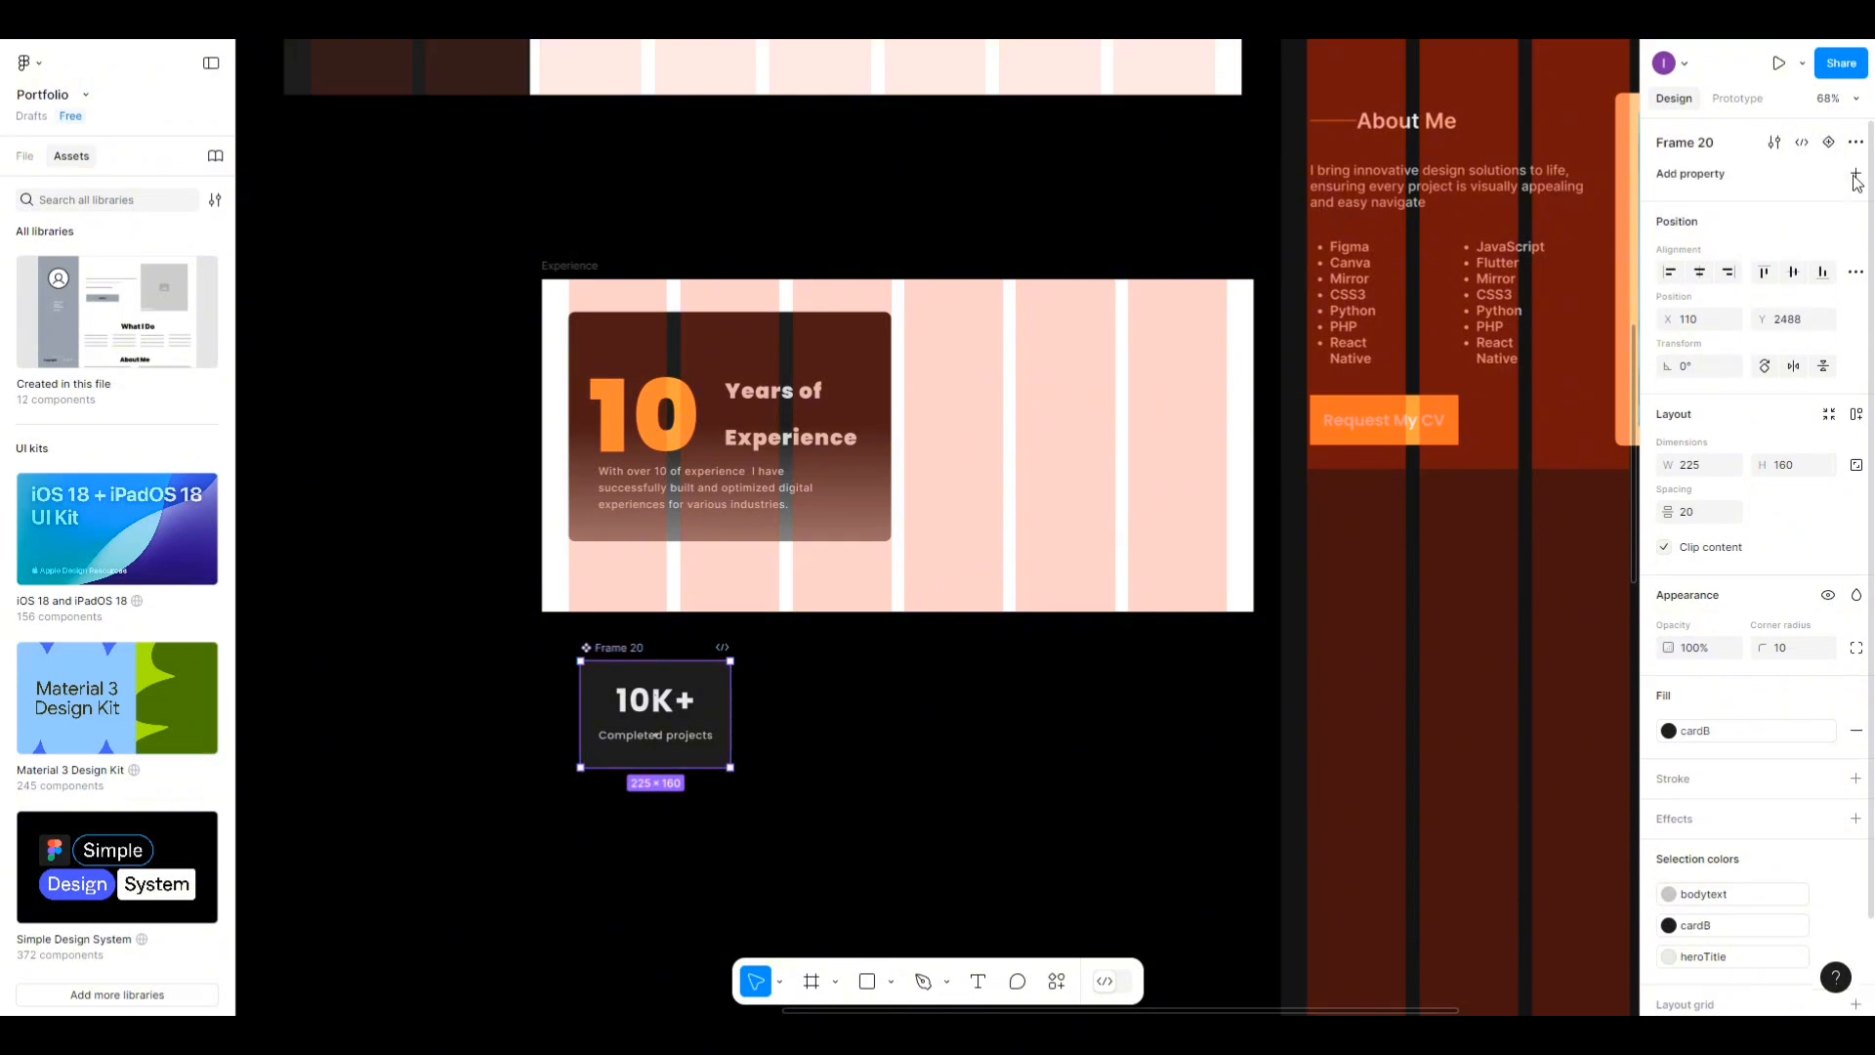
pyautogui.click(1855, 176)
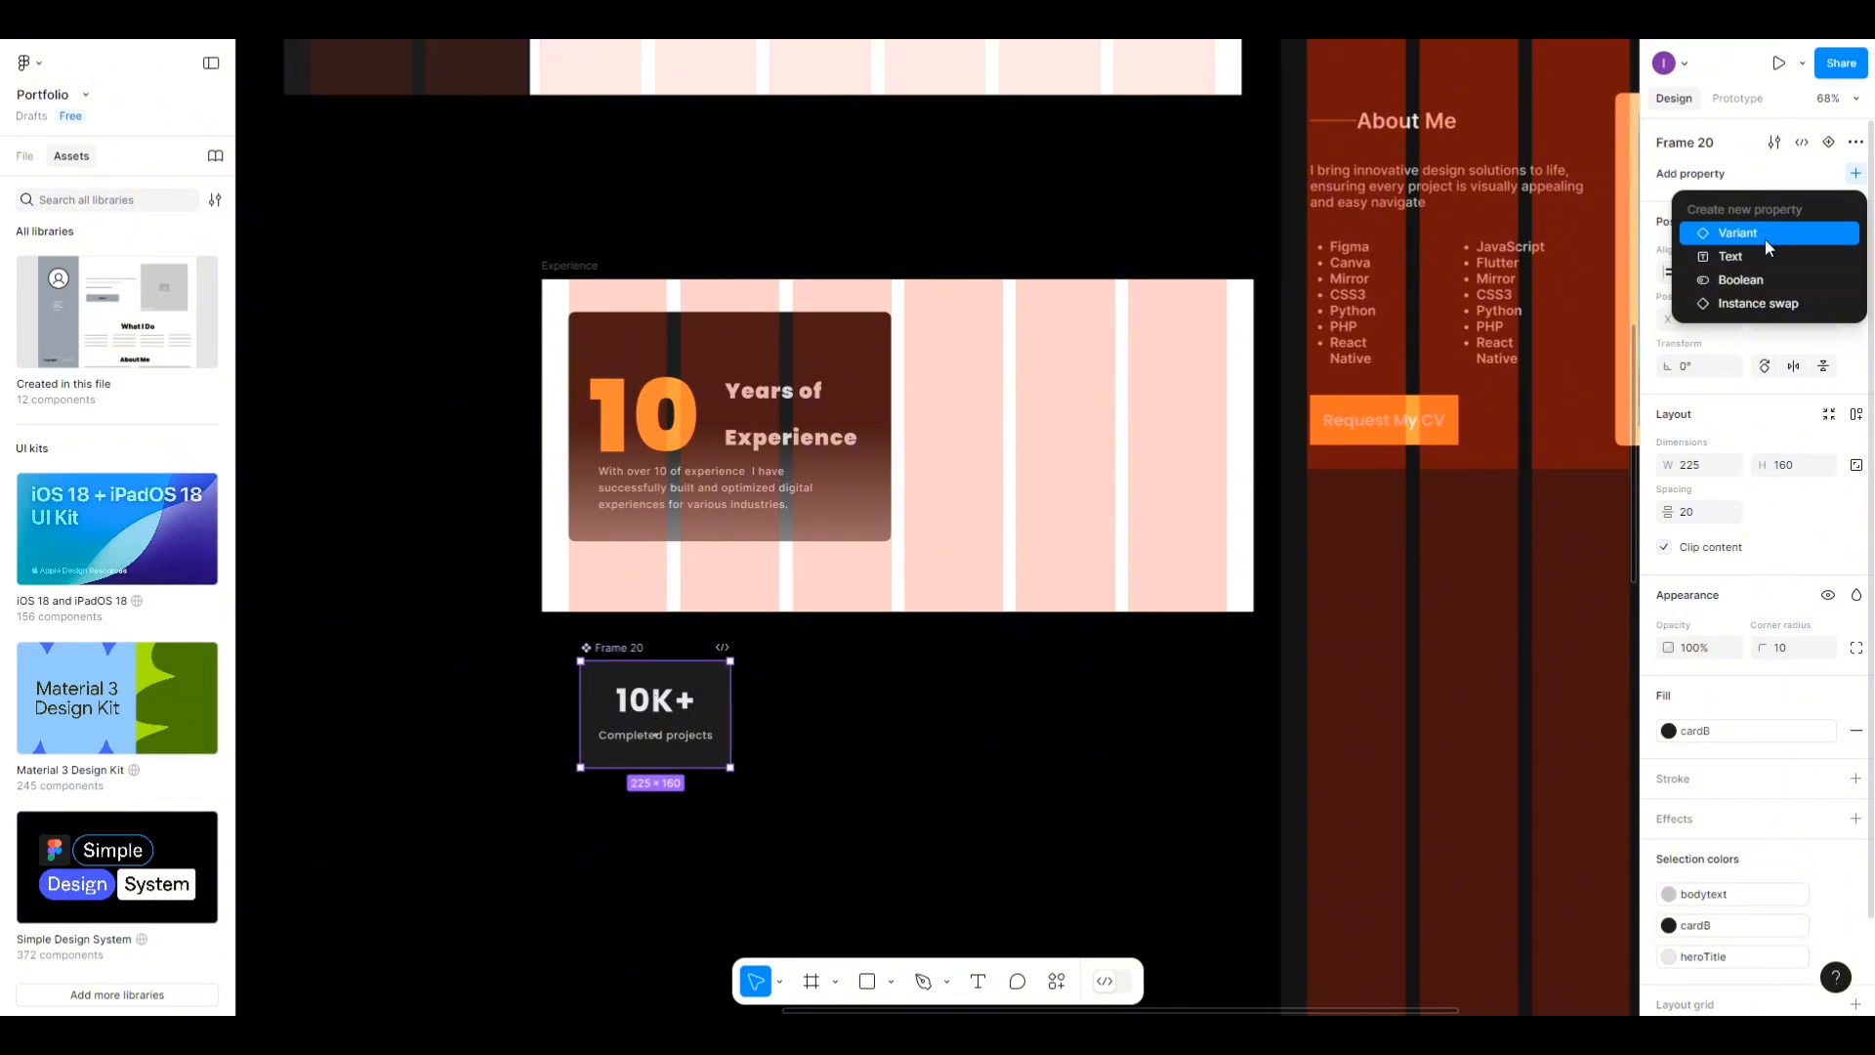
pyautogui.click(1765, 242)
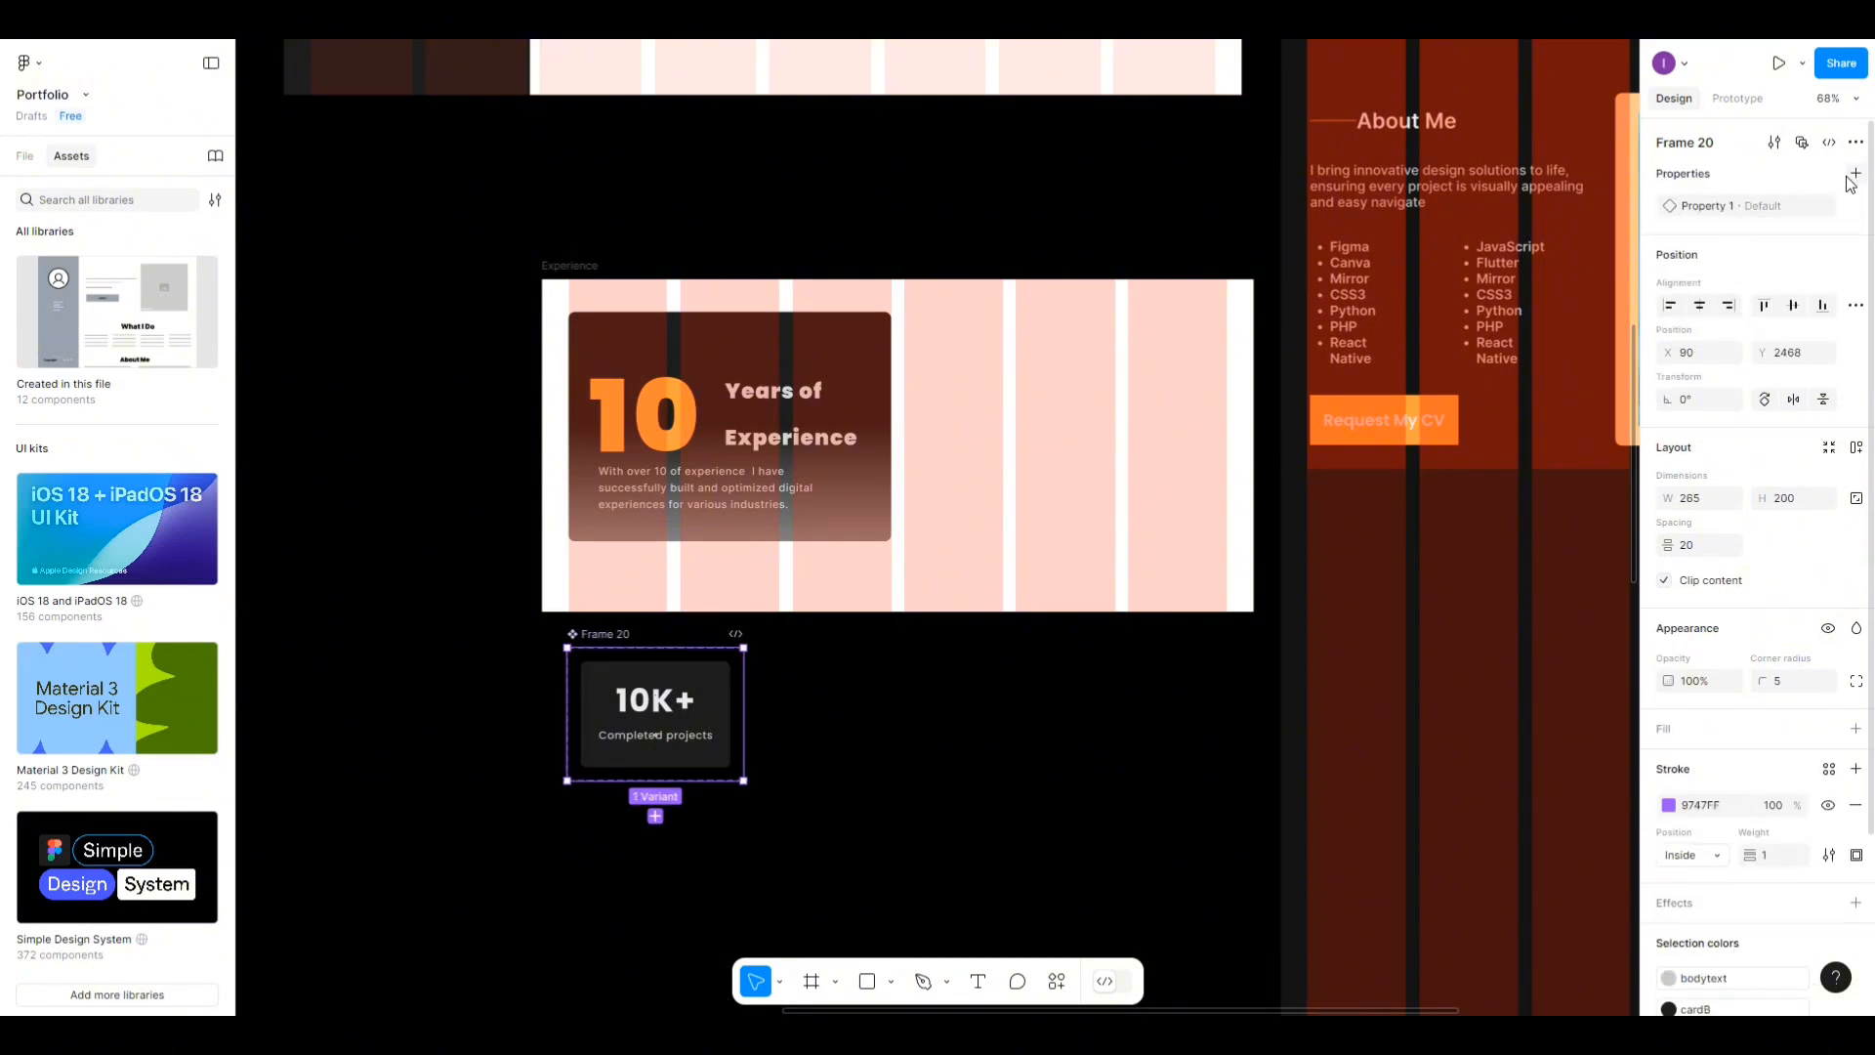
pyautogui.click(655, 815)
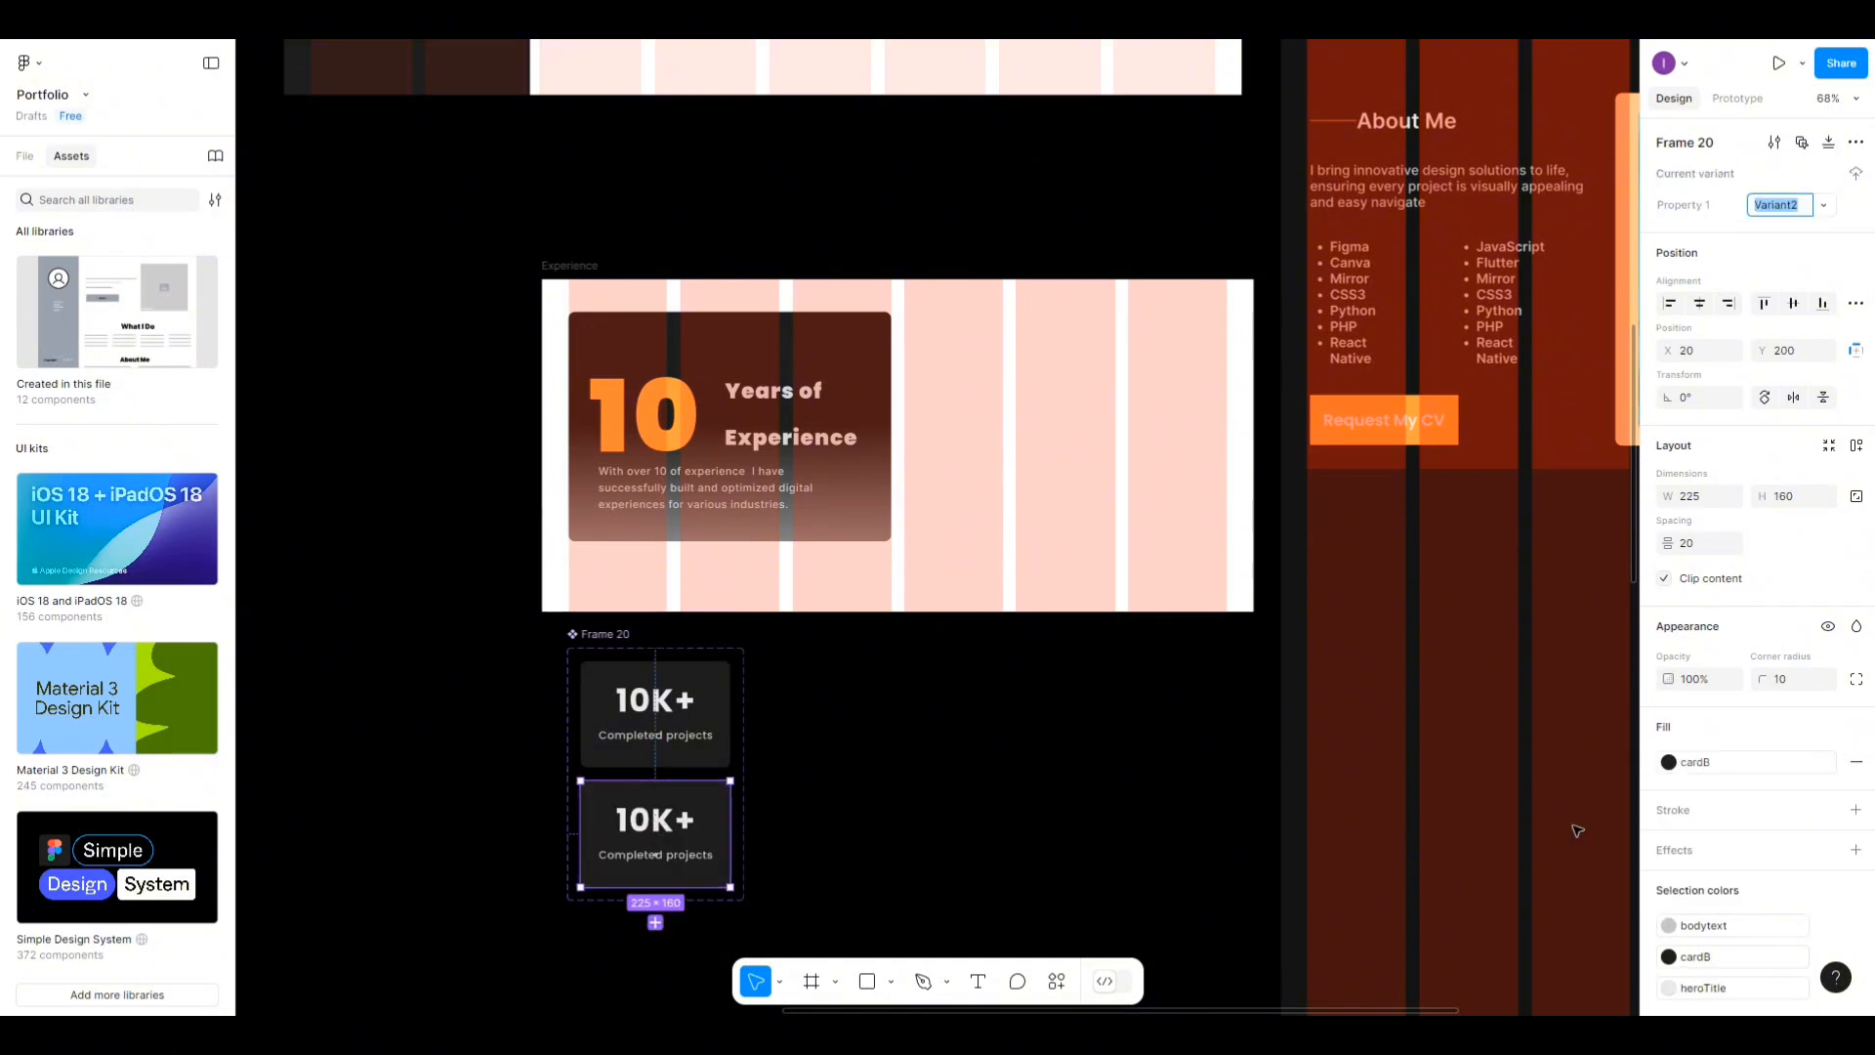
# Add an outside stroke to the second variant using the buttons color style.
pyautogui.click(1854, 813)
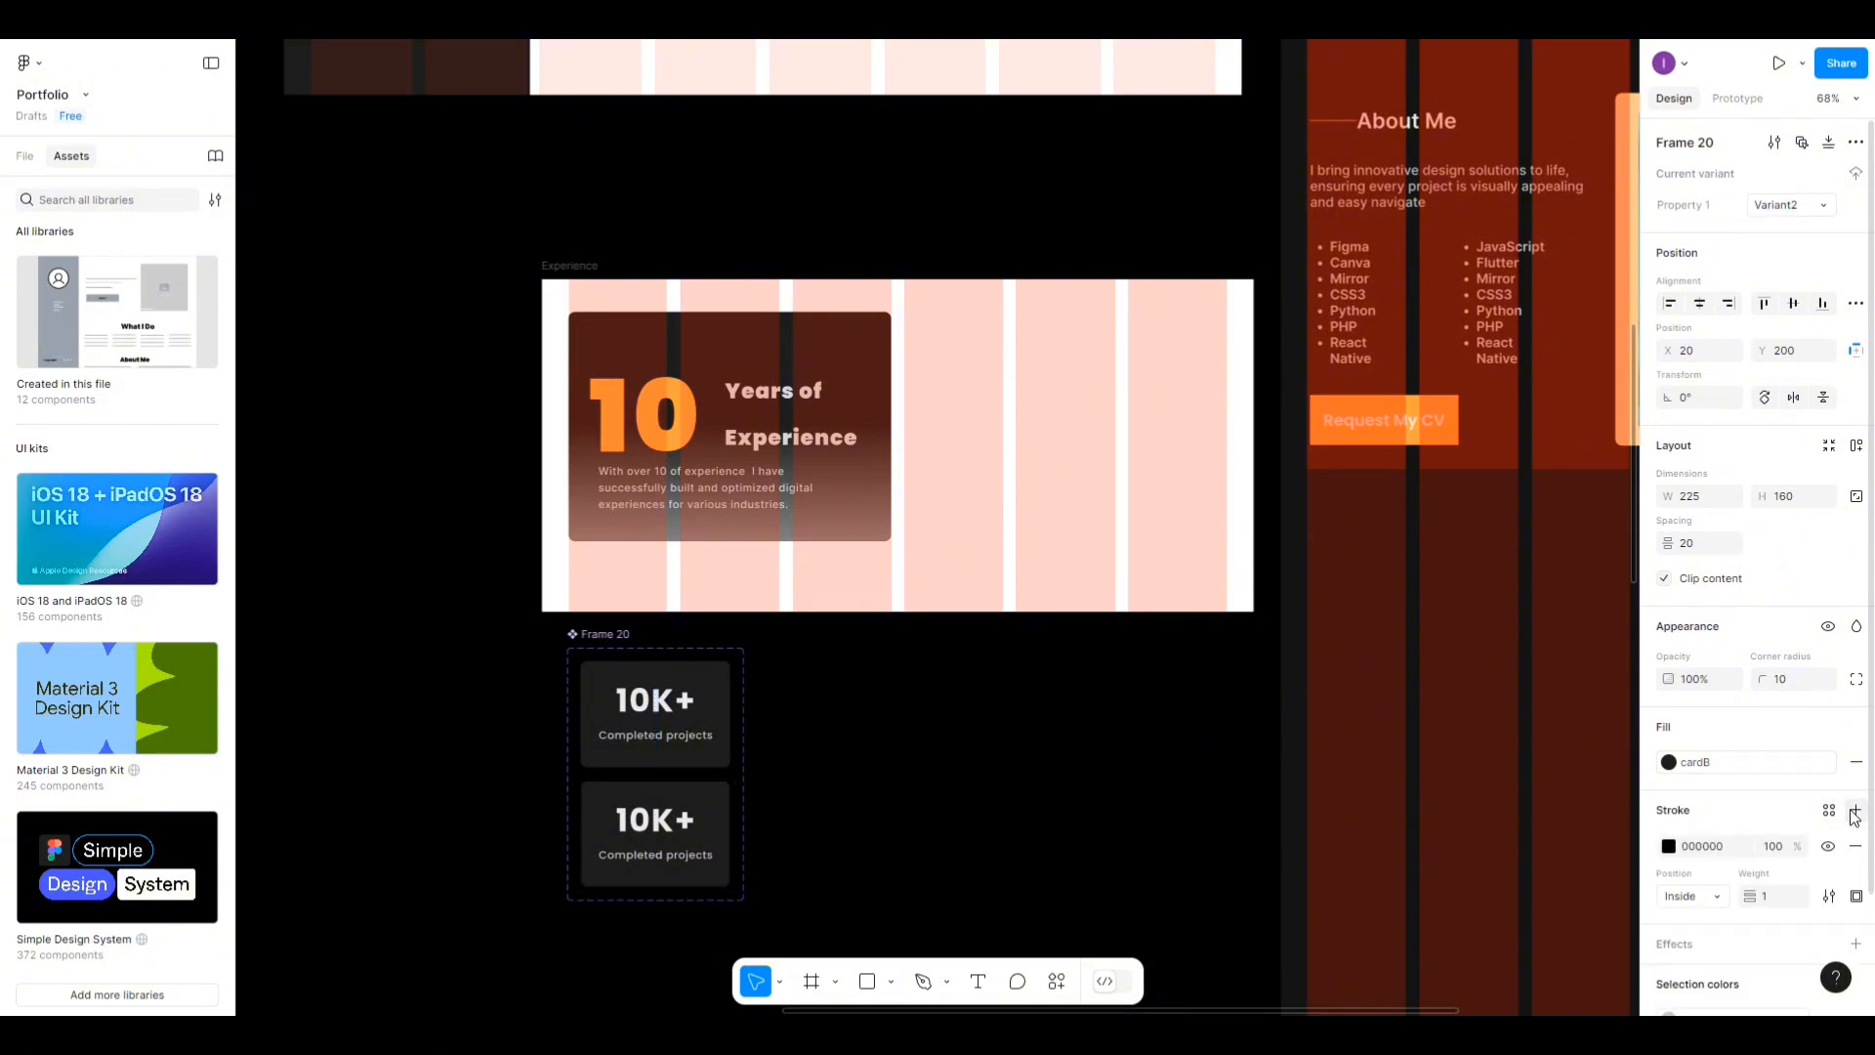
pyautogui.click(1708, 898)
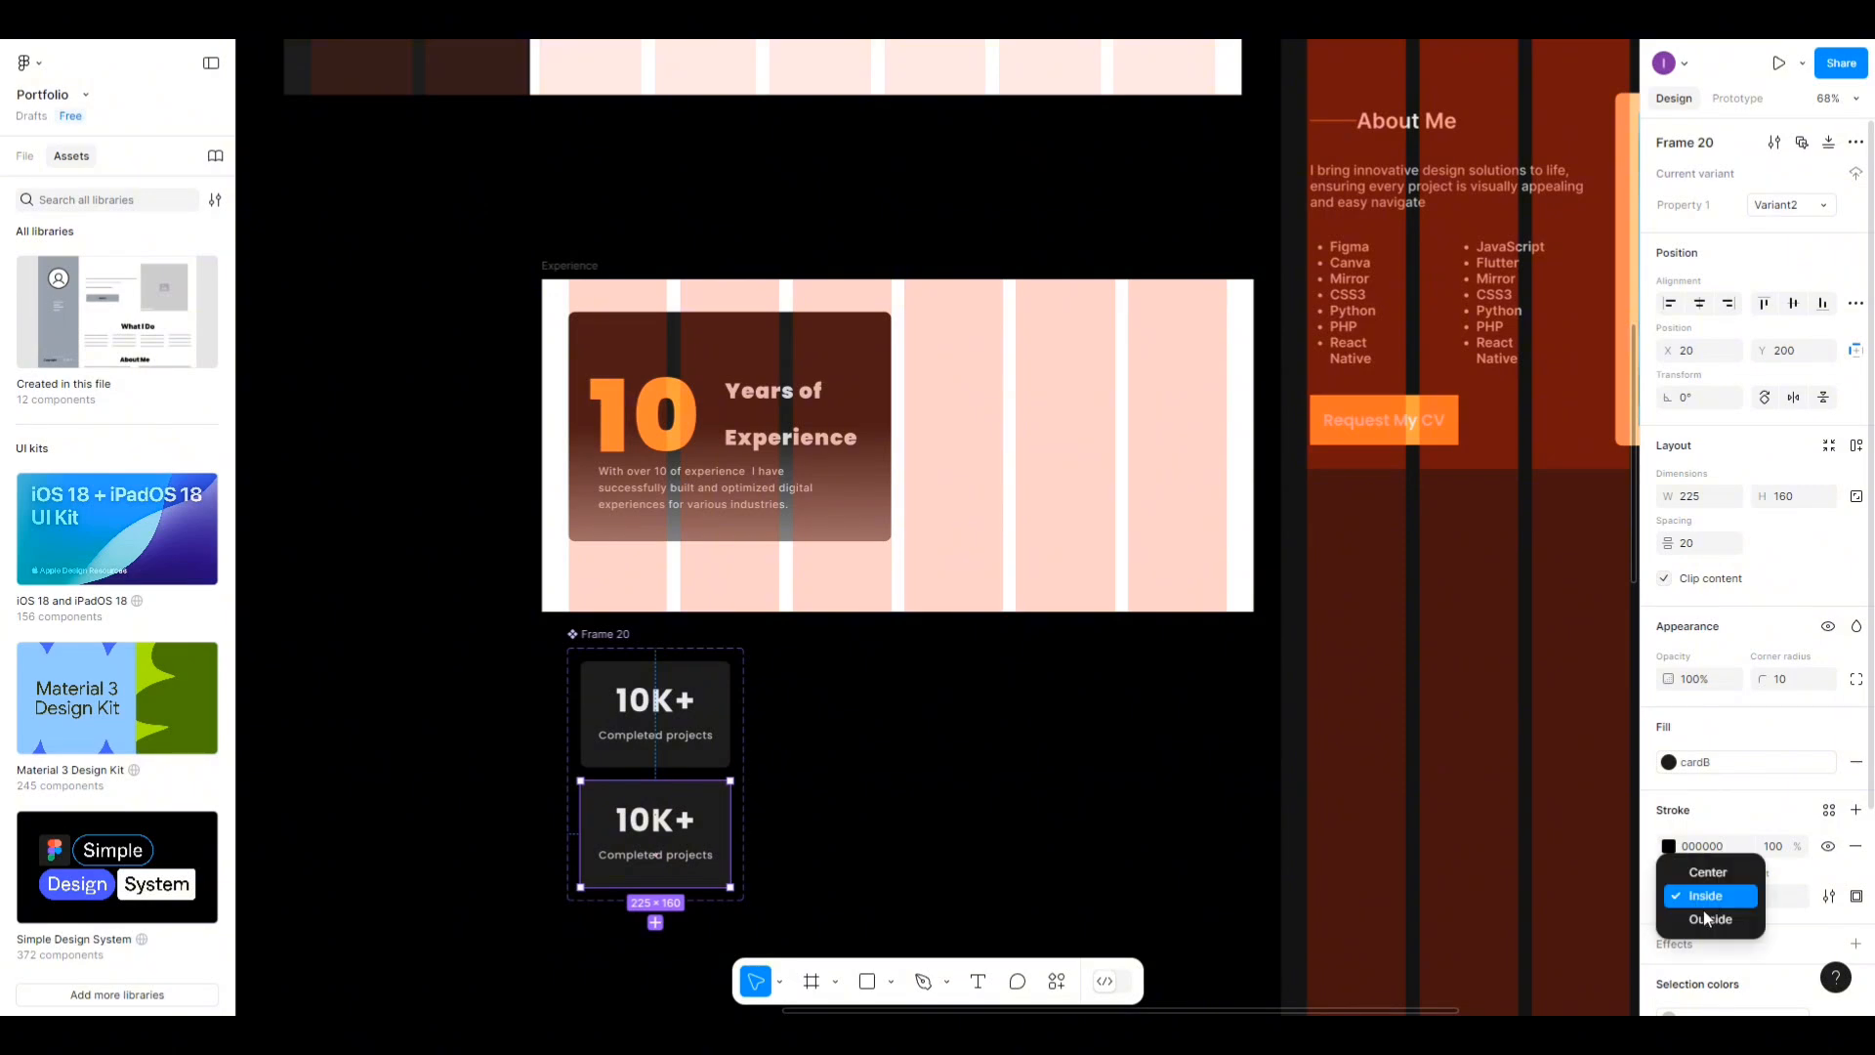
pyautogui.click(1684, 918)
pyautogui.click(1669, 846)
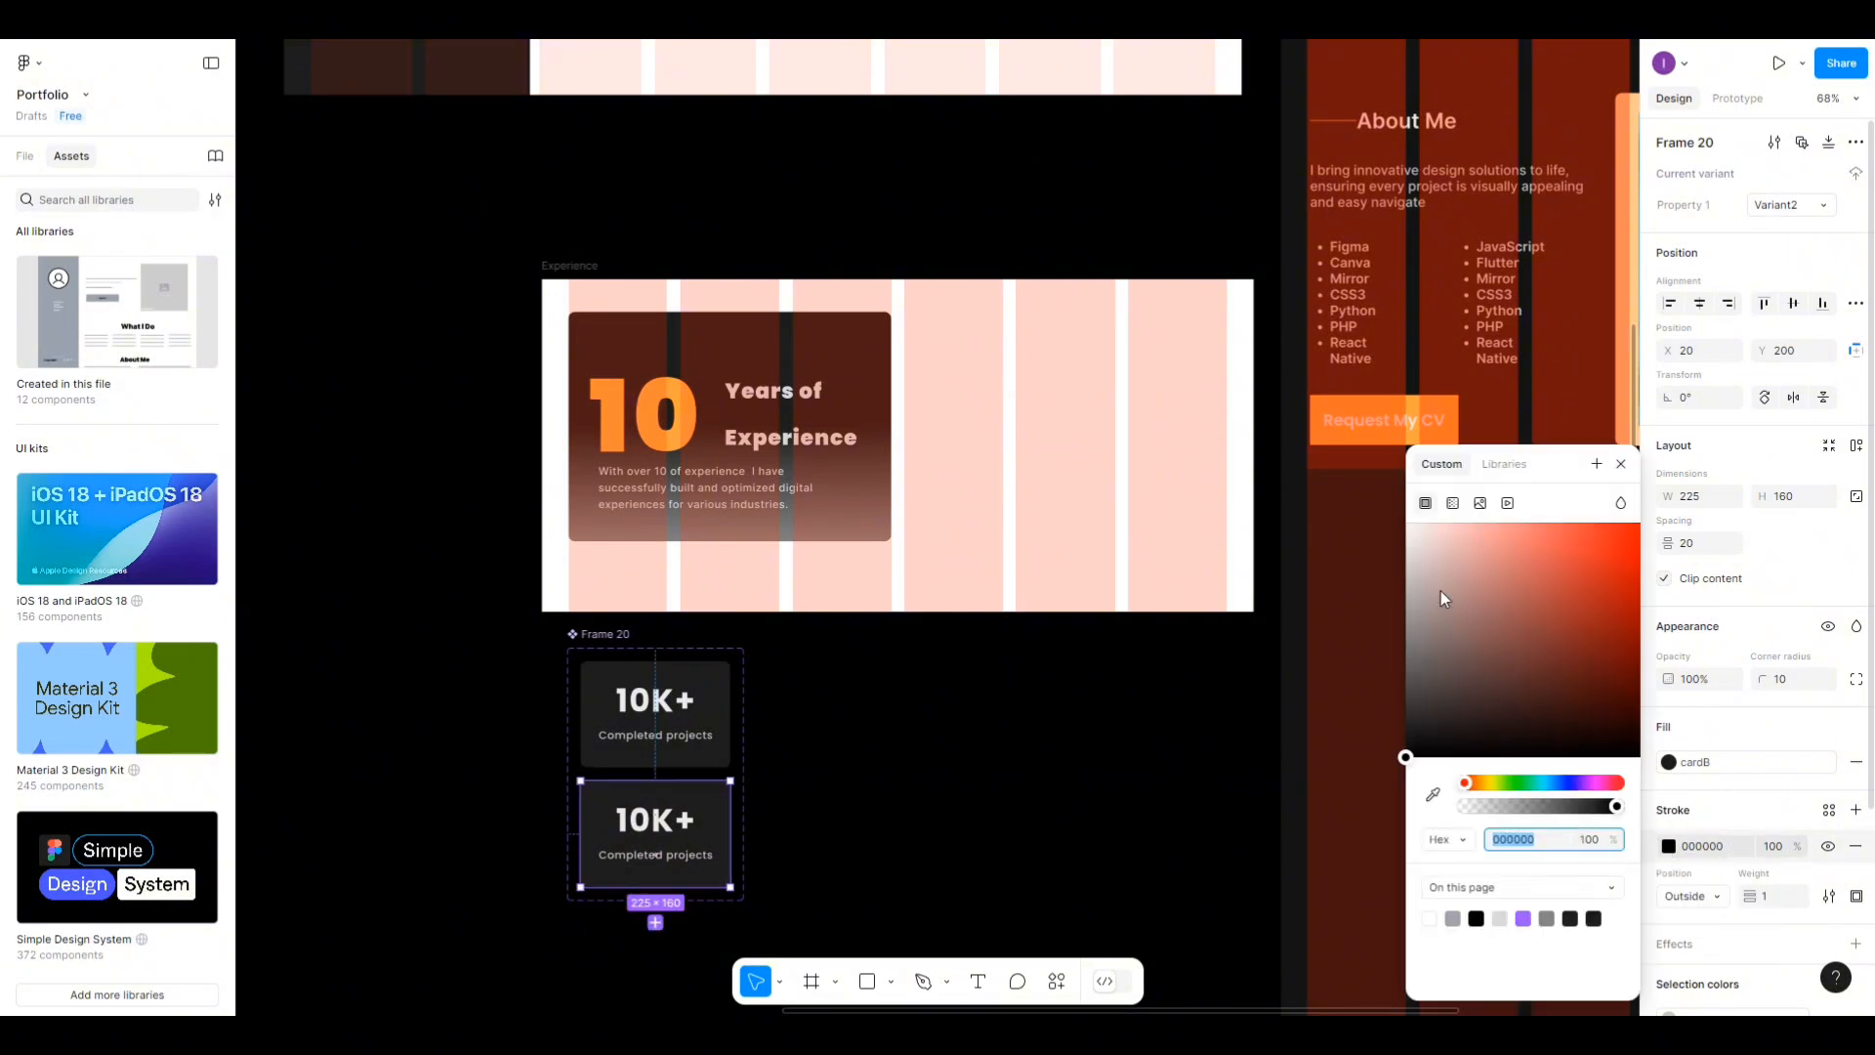
pyautogui.click(1504, 464)
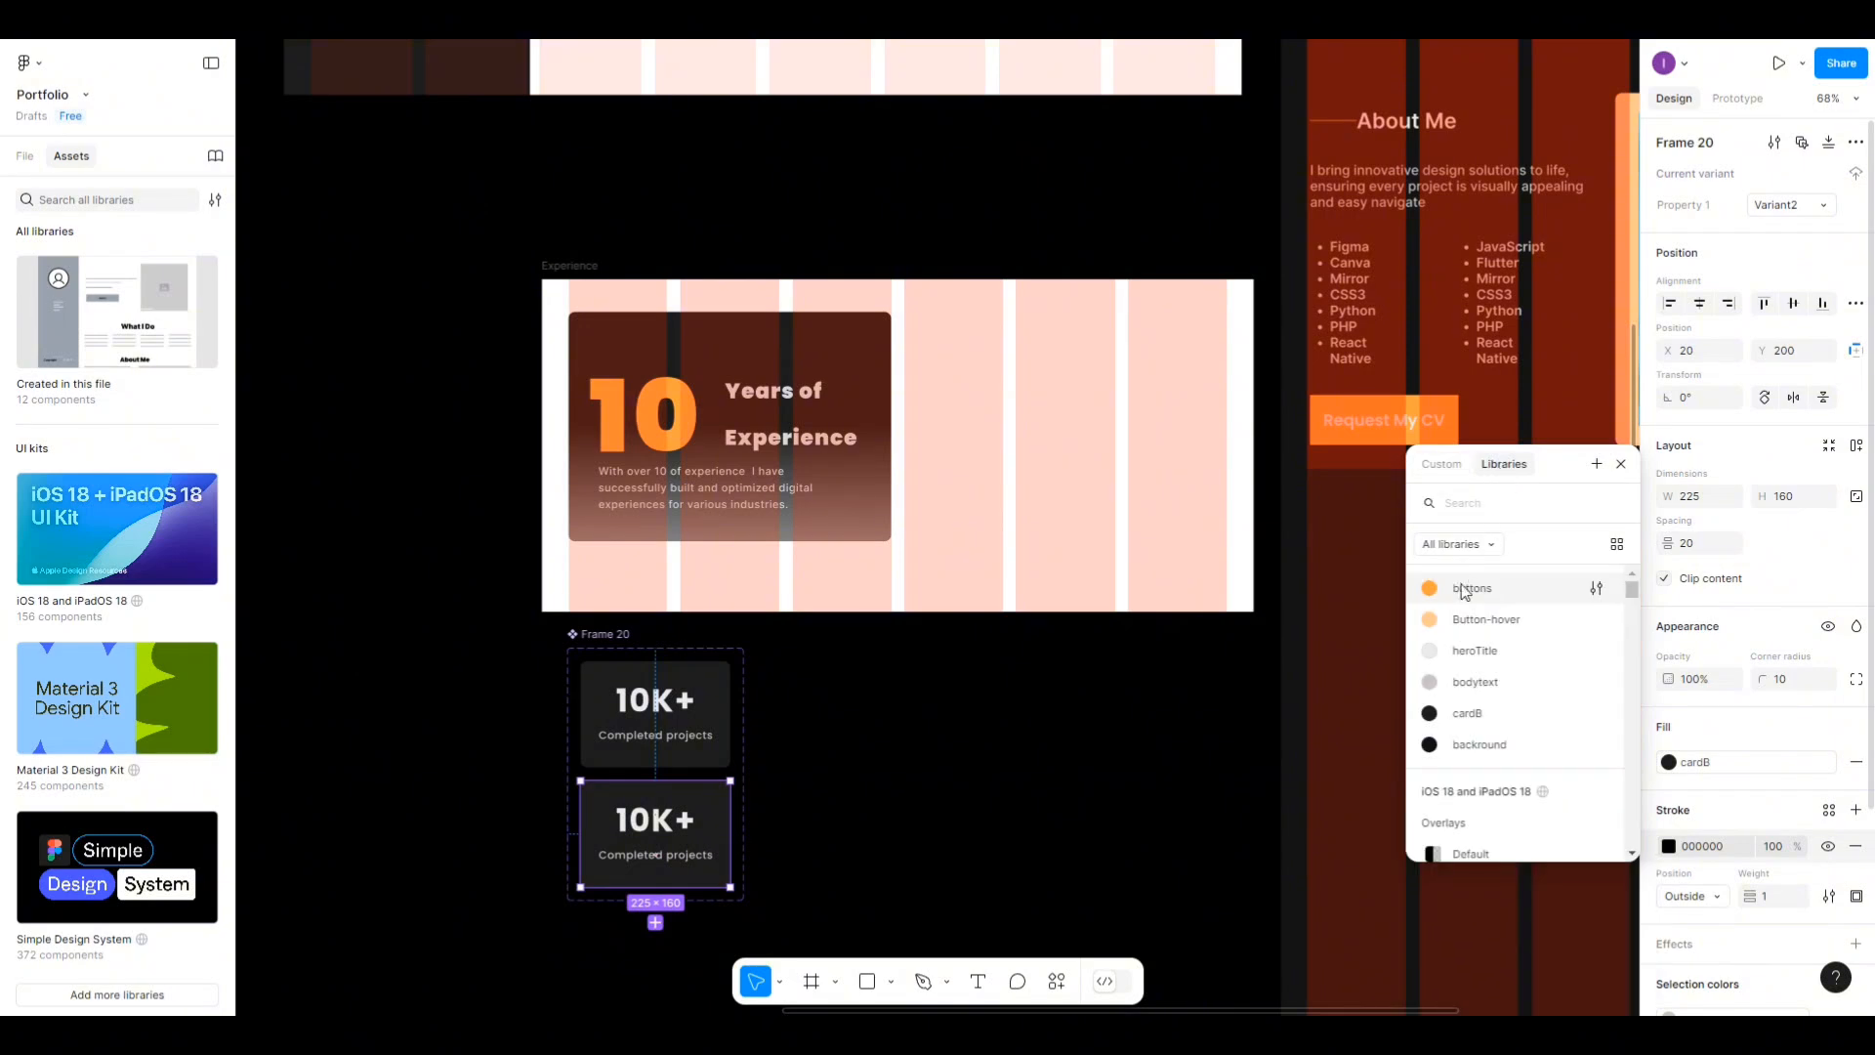
pyautogui.click(1434, 596)
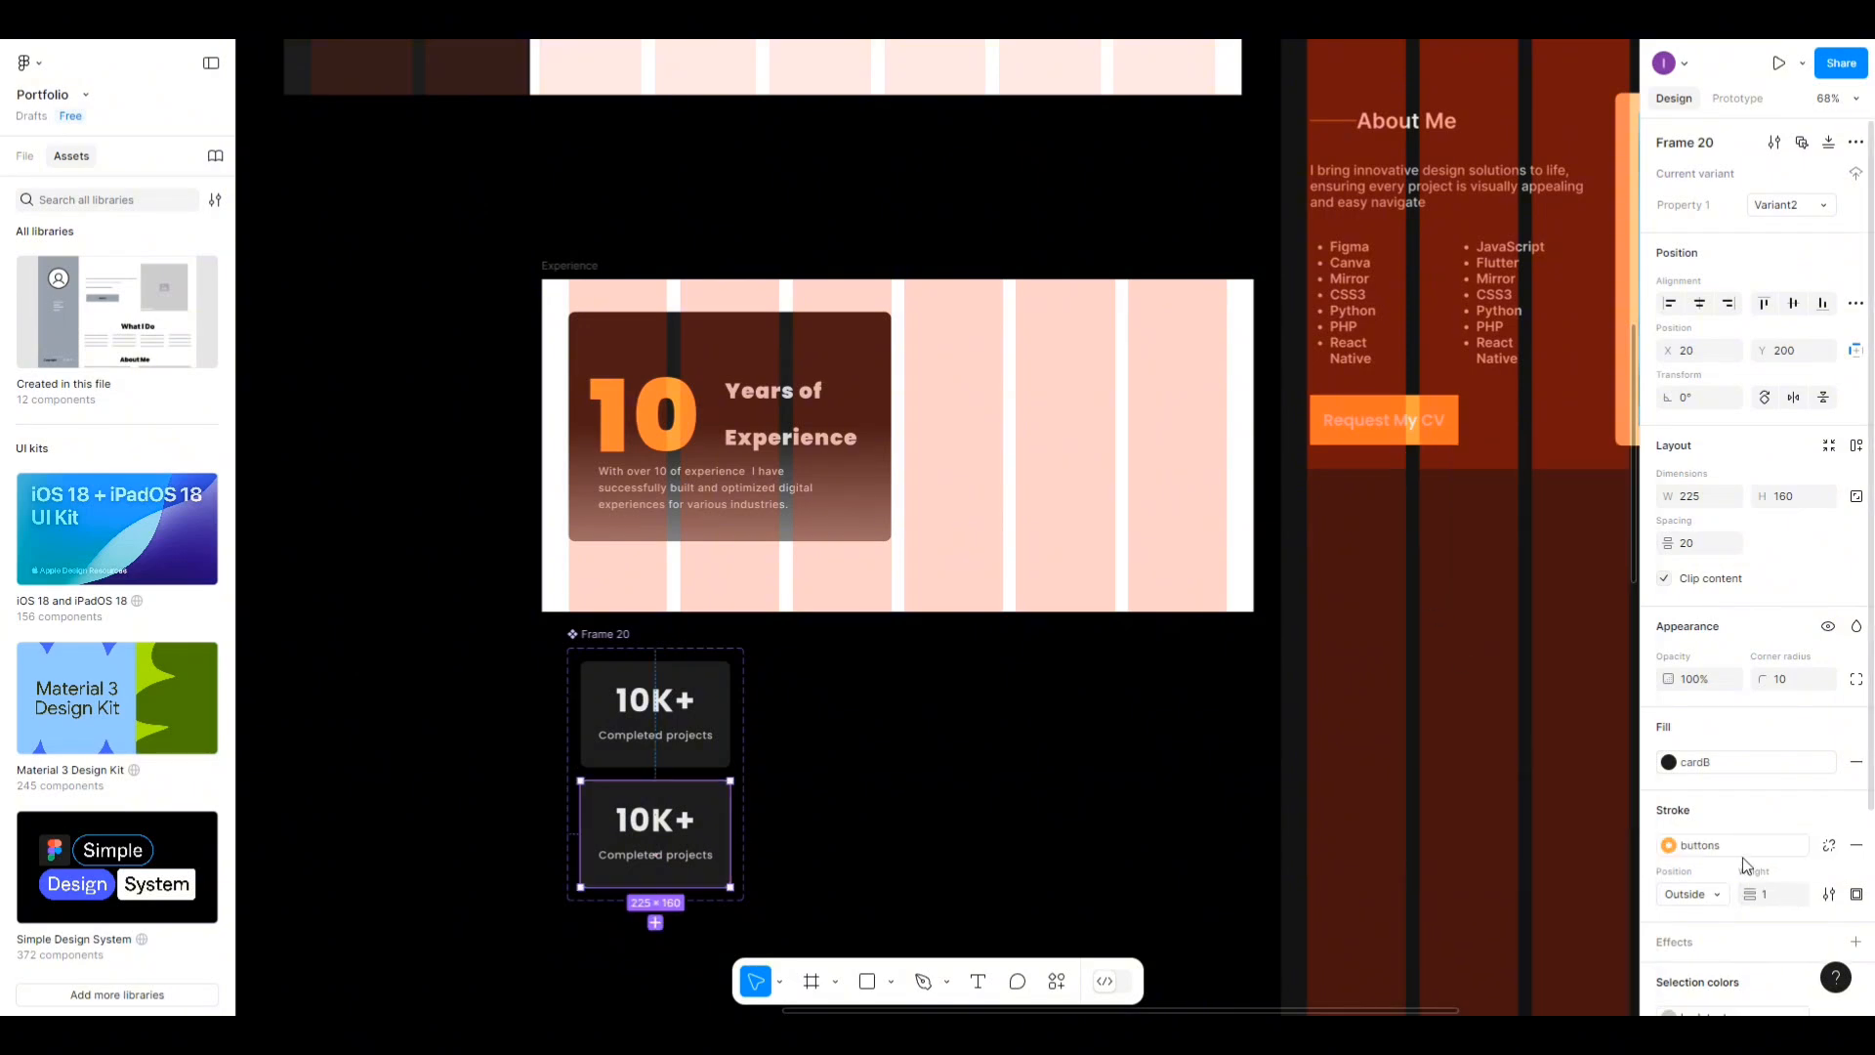
# Detach the color style from the second variant's stroke and reduce the stroke's opacity.
pyautogui.click(1830, 845)
pyautogui.click(1775, 848)
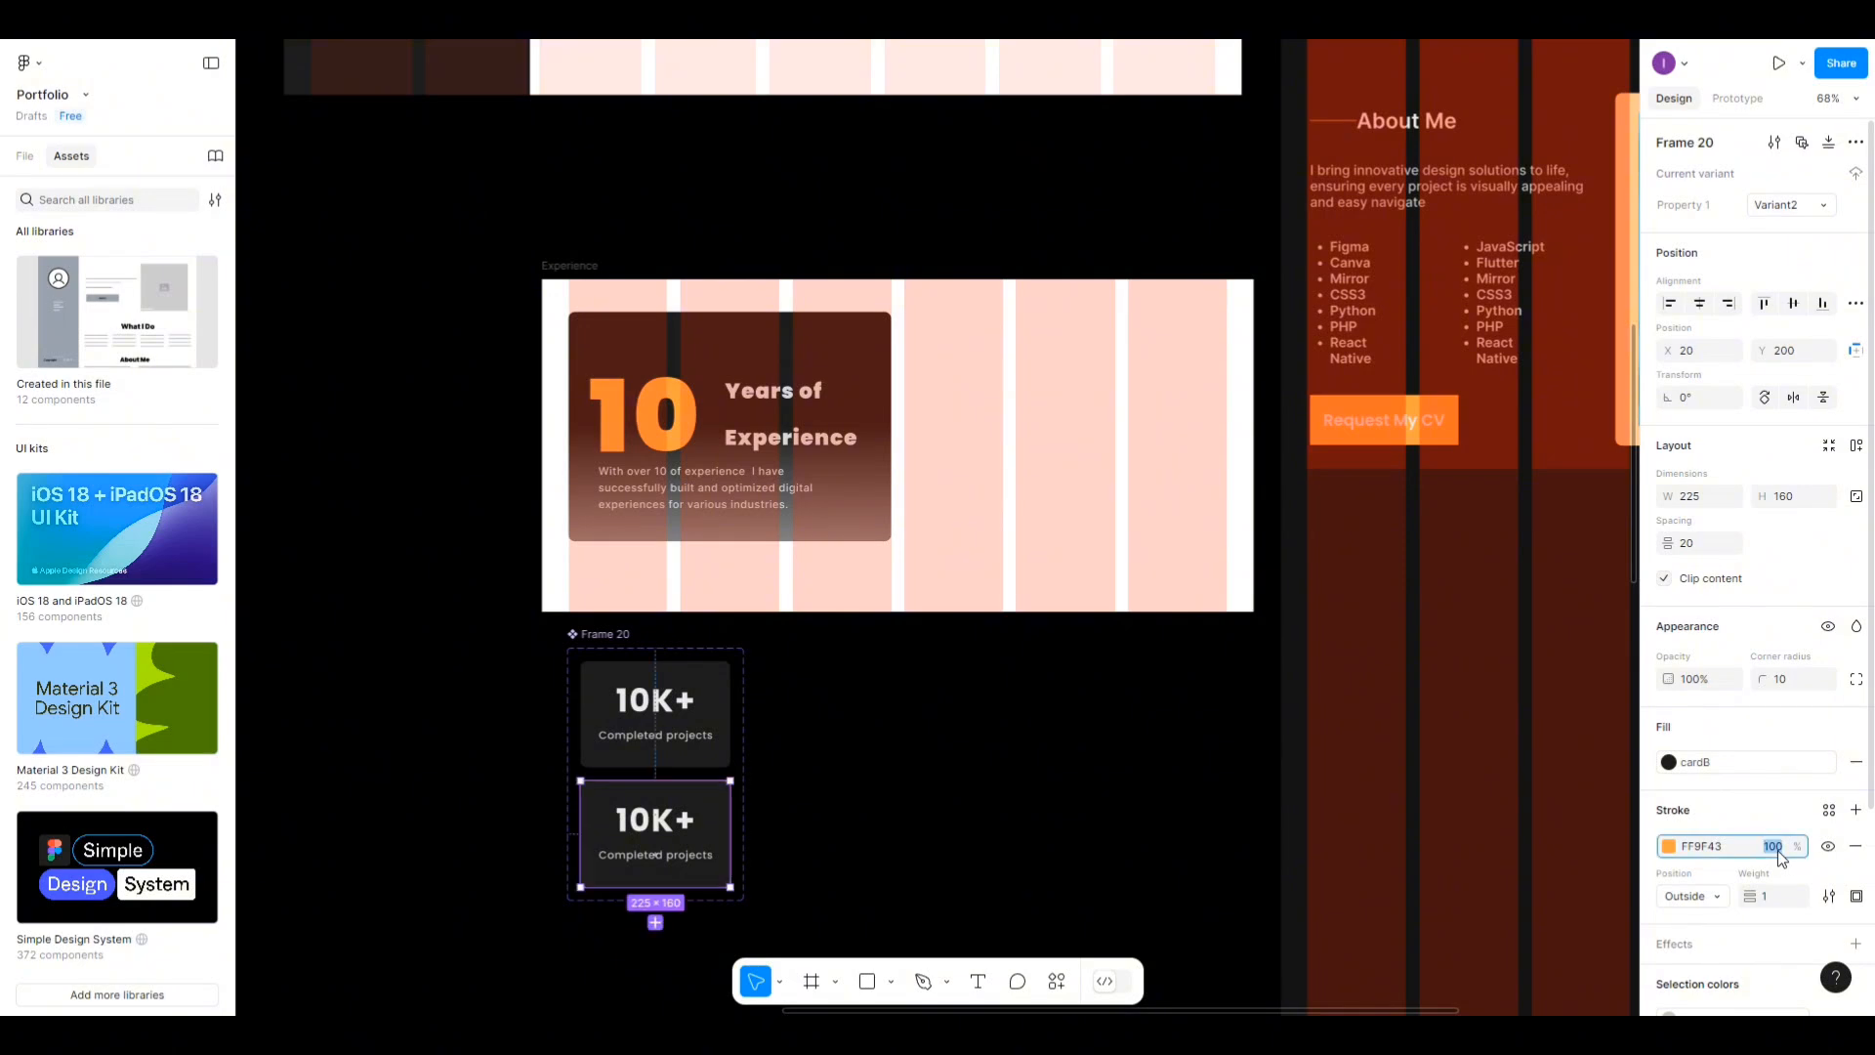
pyautogui.click(837, 771)
# Rename the card's component set as Projects.
pyautogui.doubleClick(600, 634)
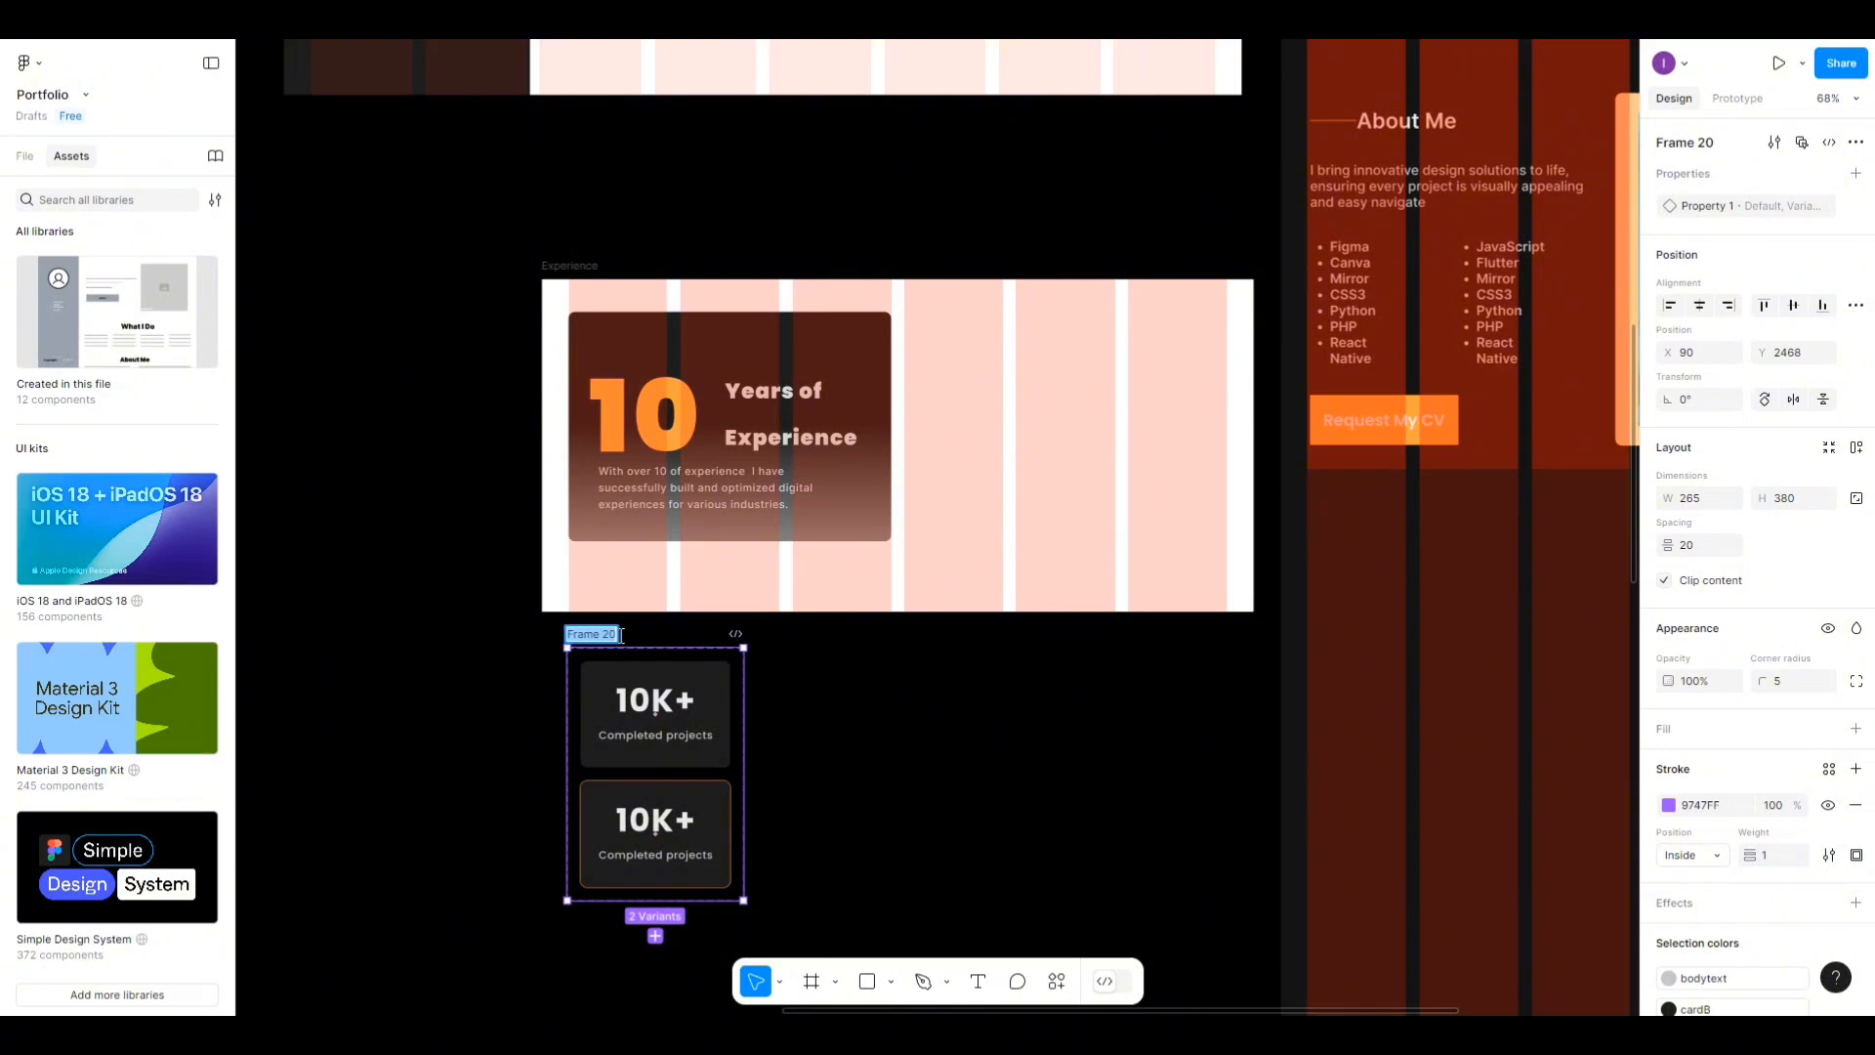
pyautogui.write('Projects')
# Add a While hovering interaction to the default Projects variant that changes it to Variant2.
pyautogui.click(656, 718)
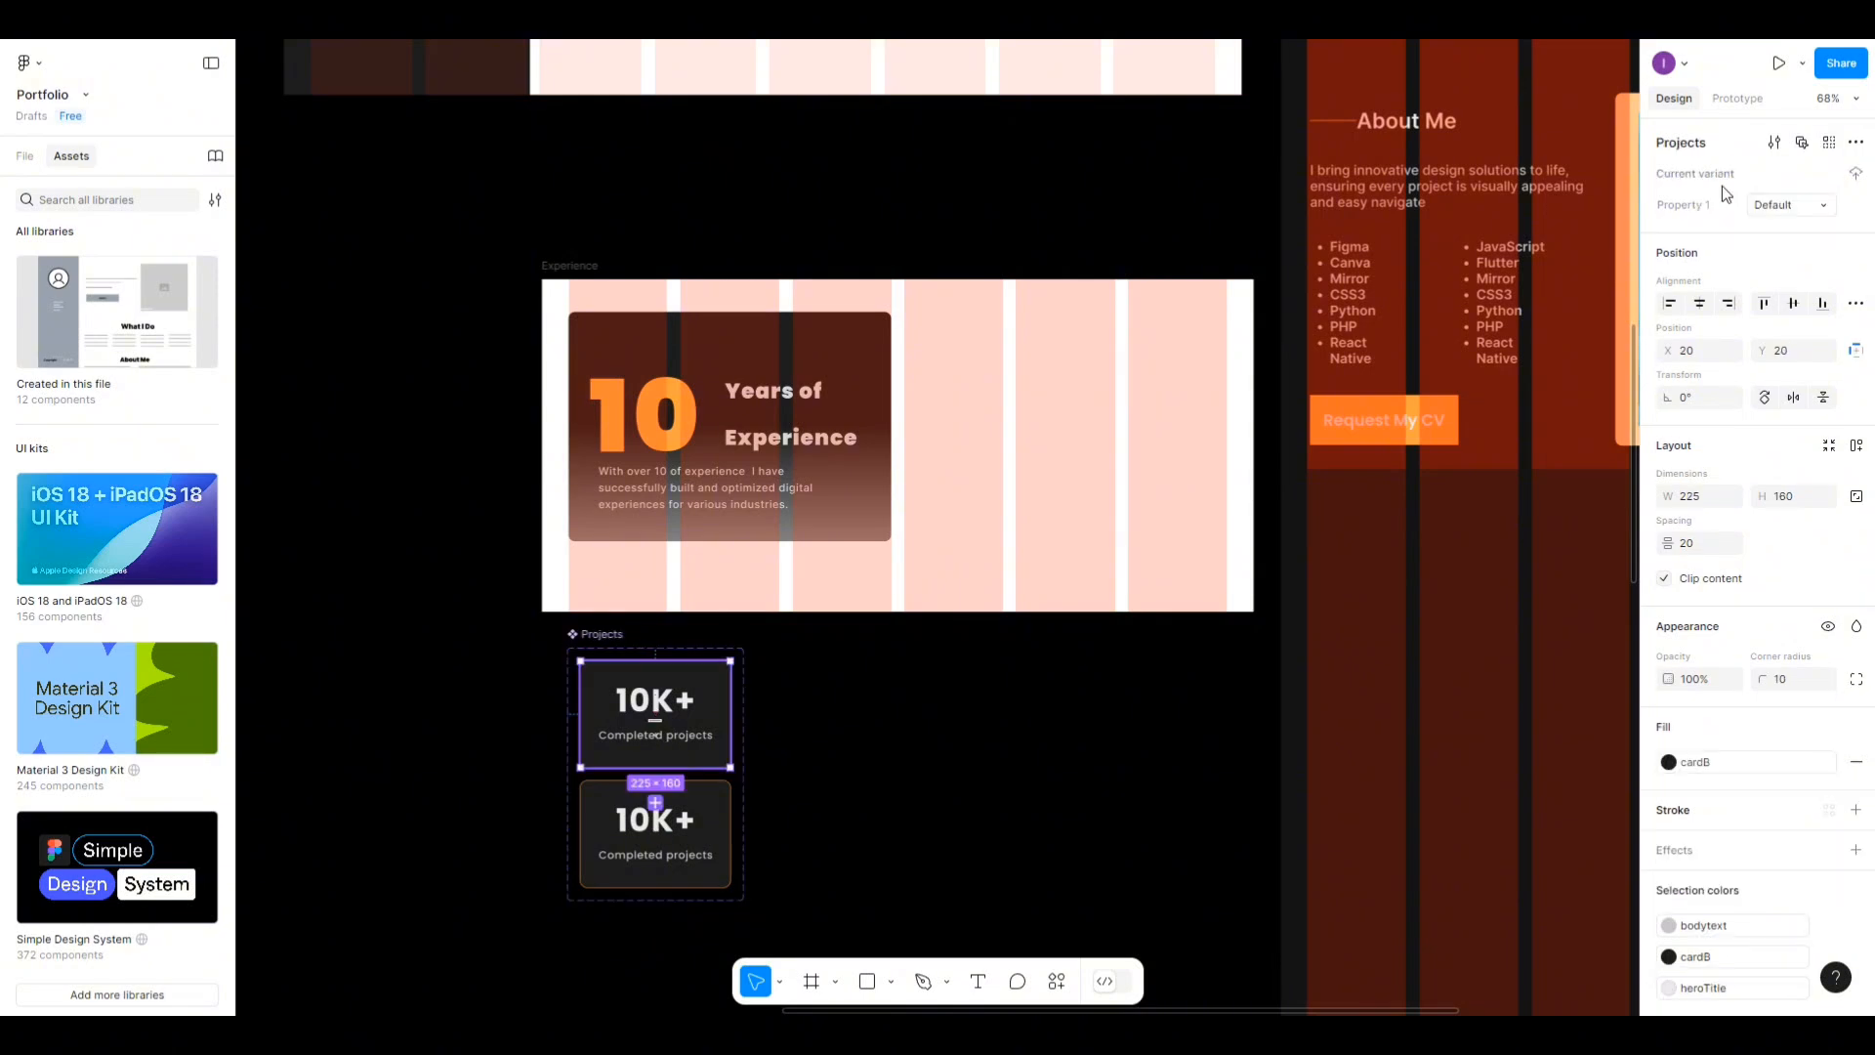
pyautogui.click(1737, 99)
pyautogui.click(1856, 138)
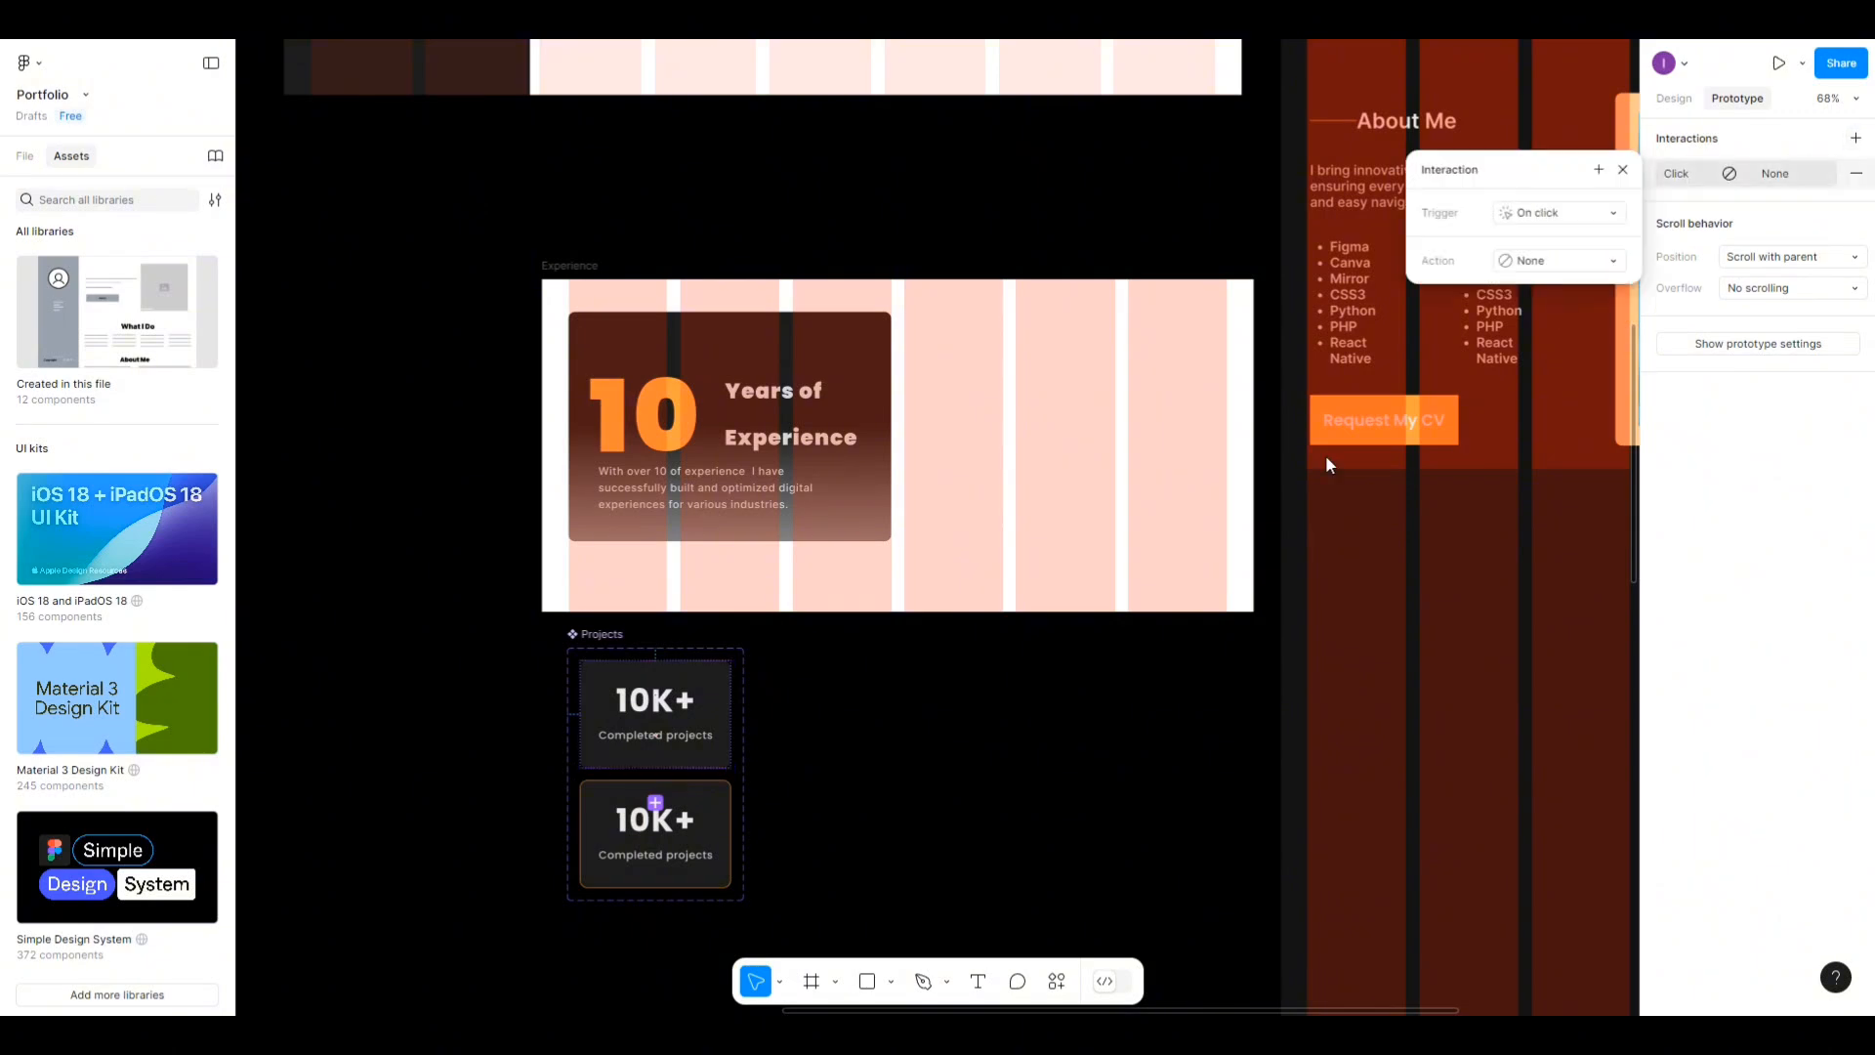
pyautogui.click(1591, 215)
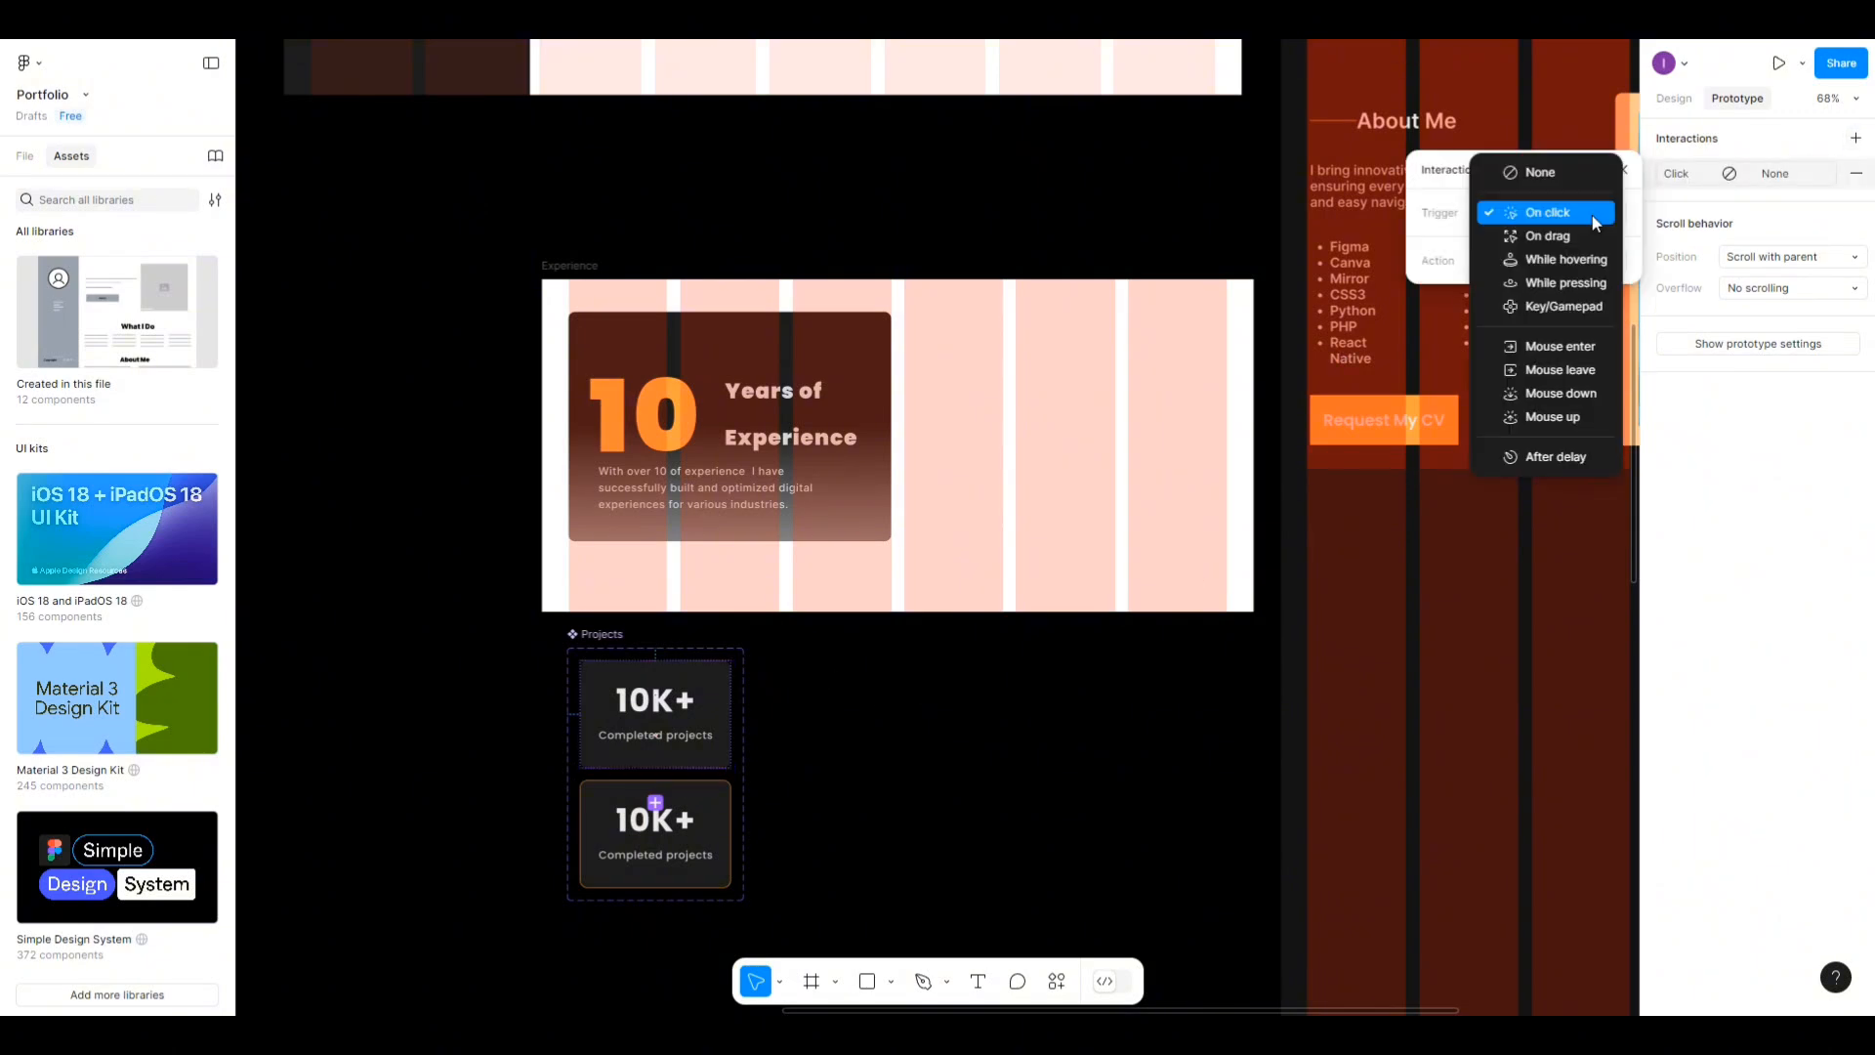
pyautogui.click(1568, 259)
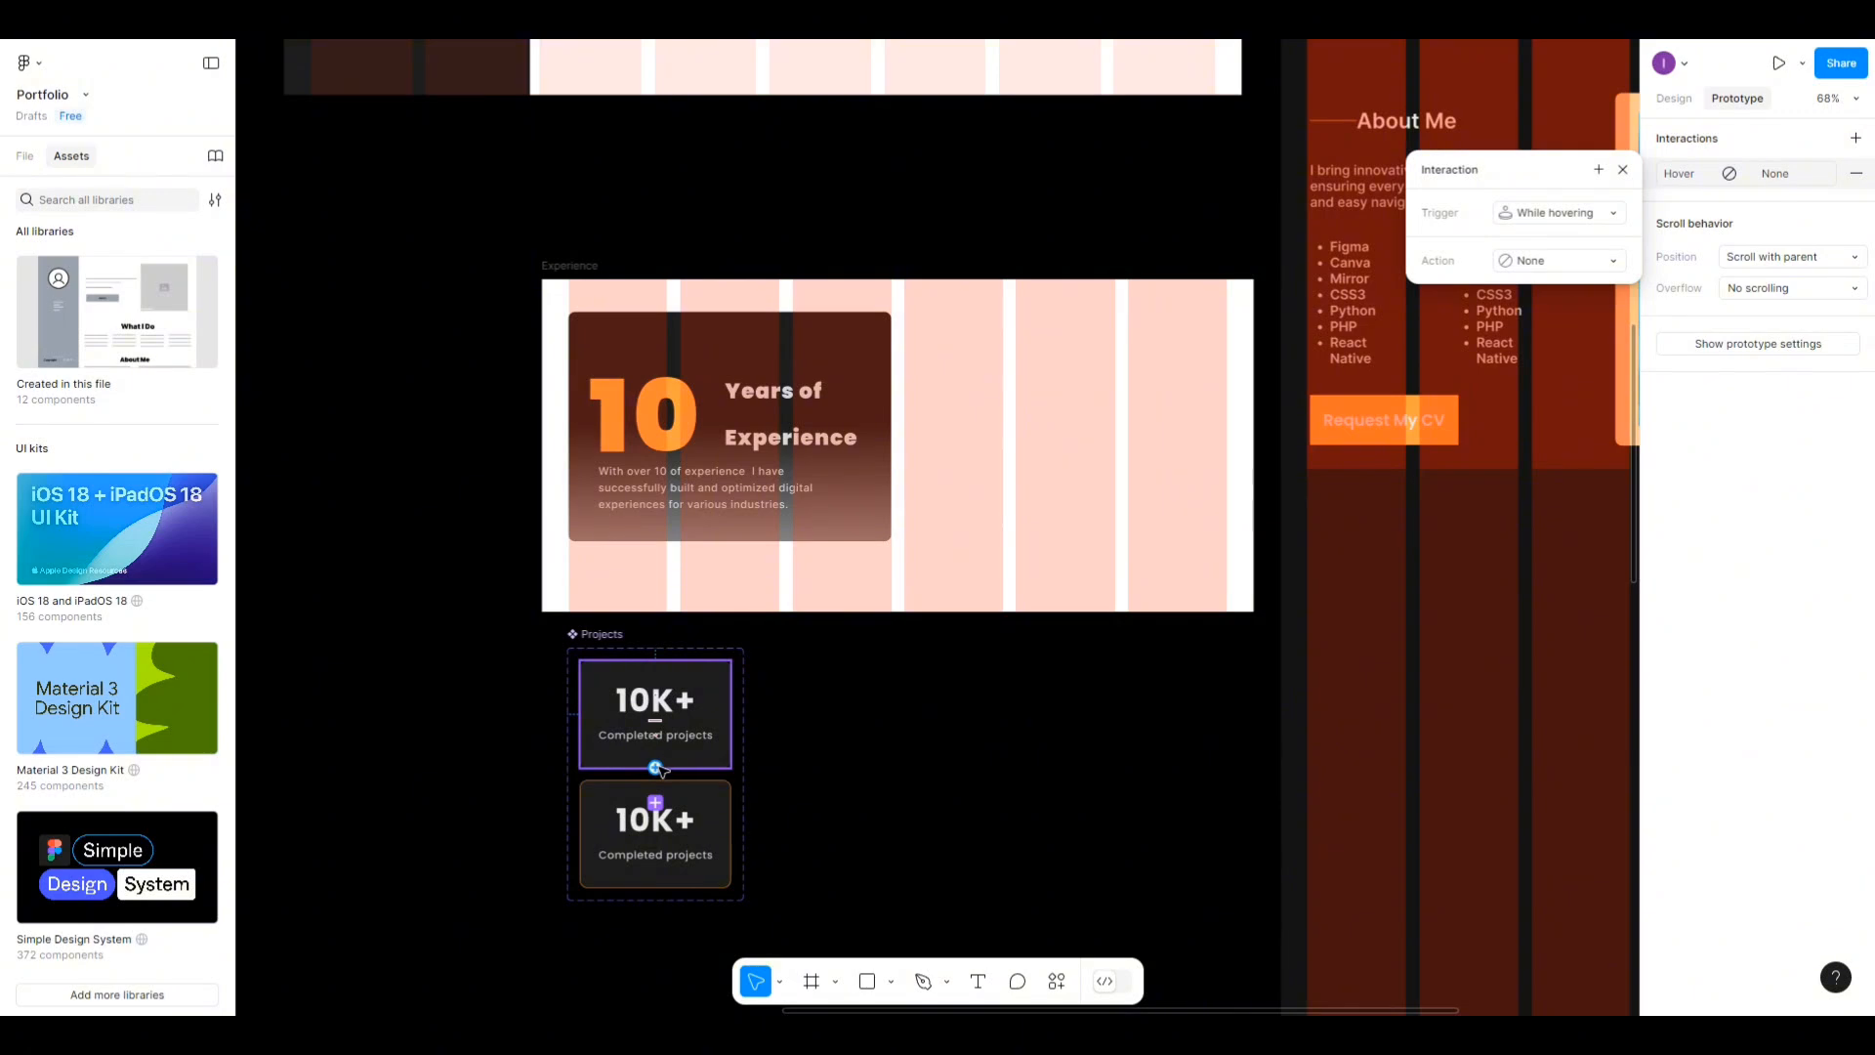
pyautogui.moveTo(662, 771); pyautogui.dragTo(655, 830)
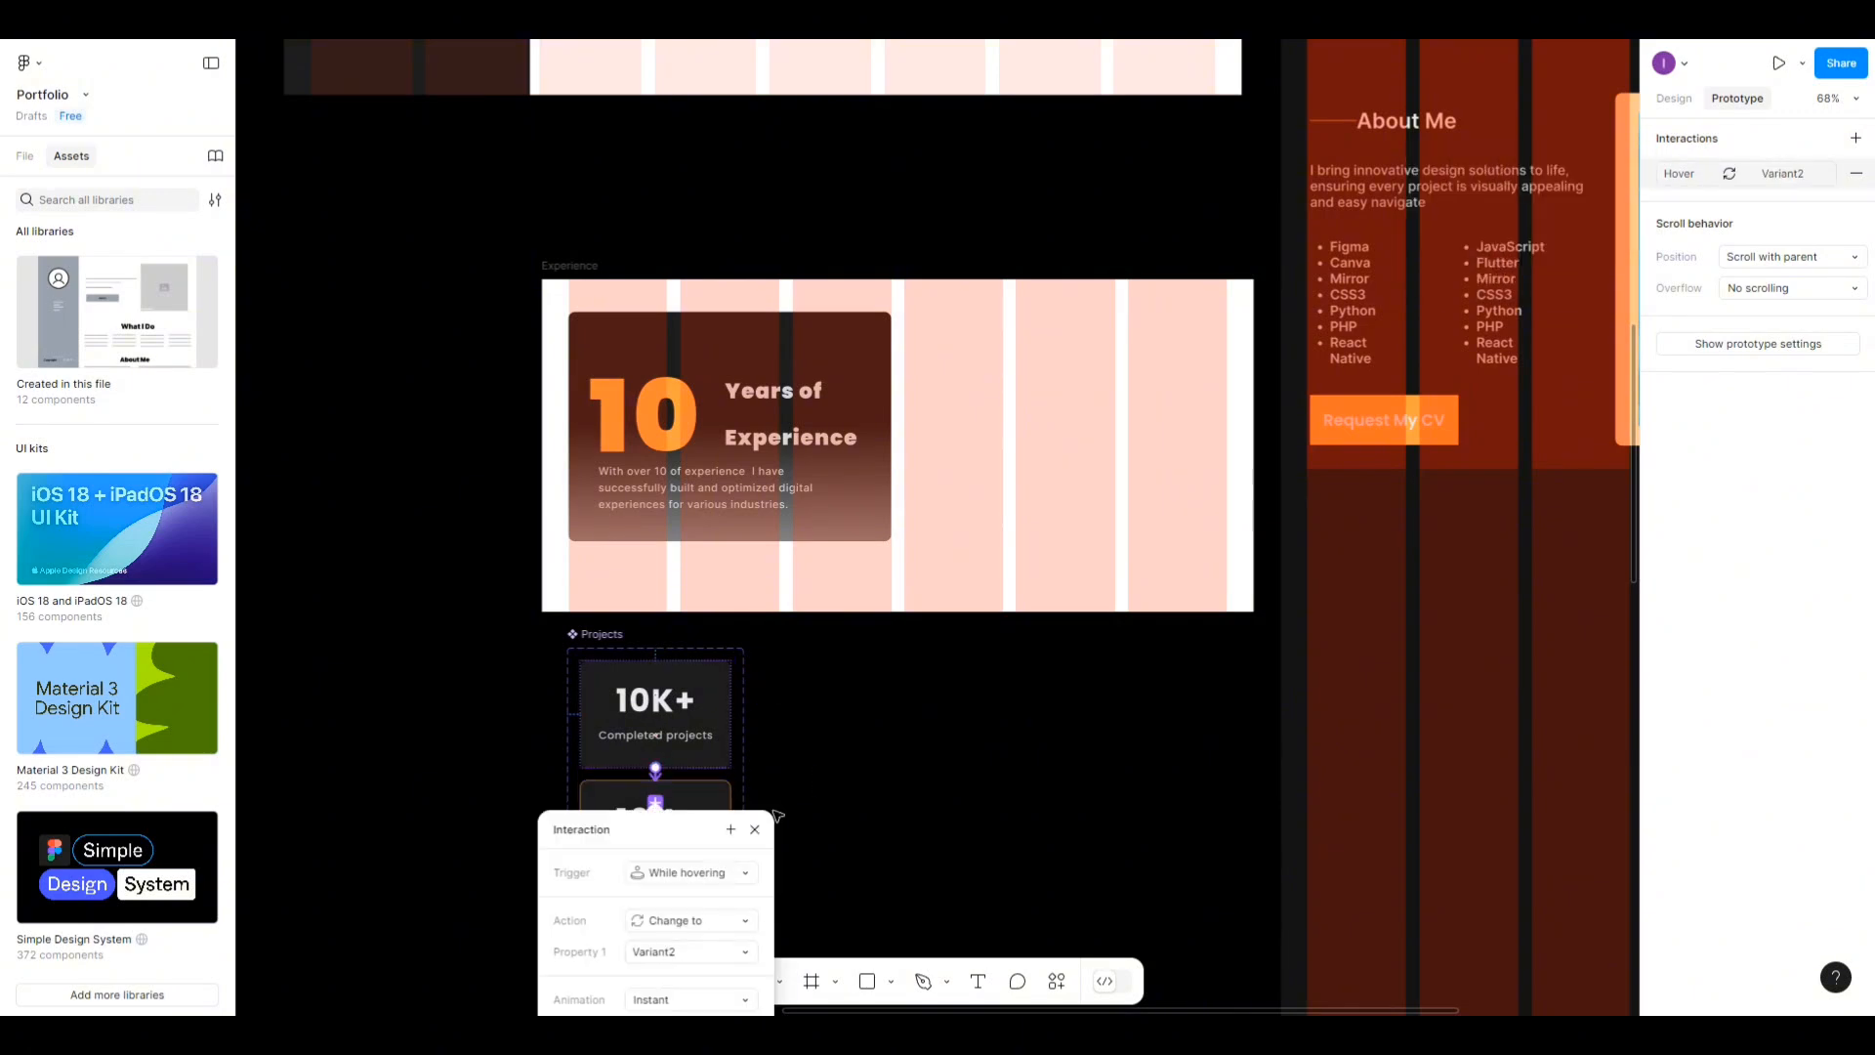
pyautogui.click(797, 813)
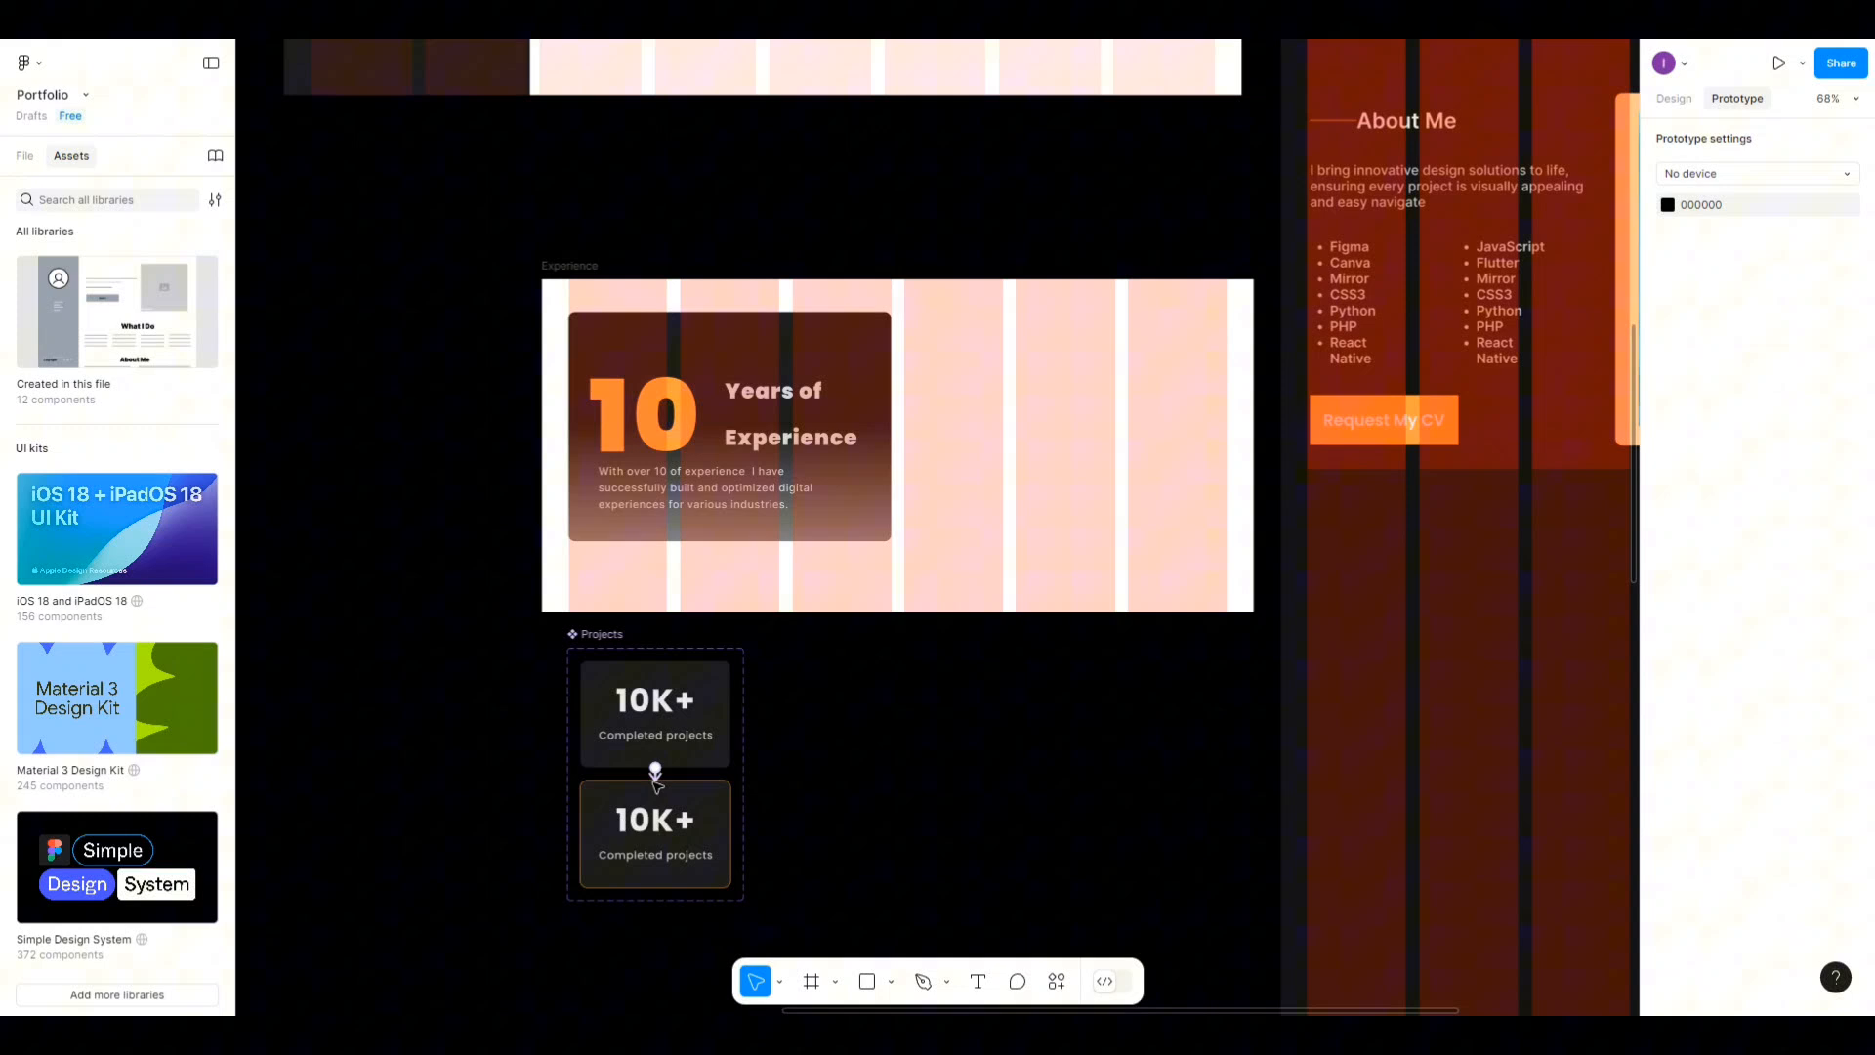
# Apply the buttons color style to the "10K+" text in the second Projects variant.
pyautogui.doubleClick(655, 830)
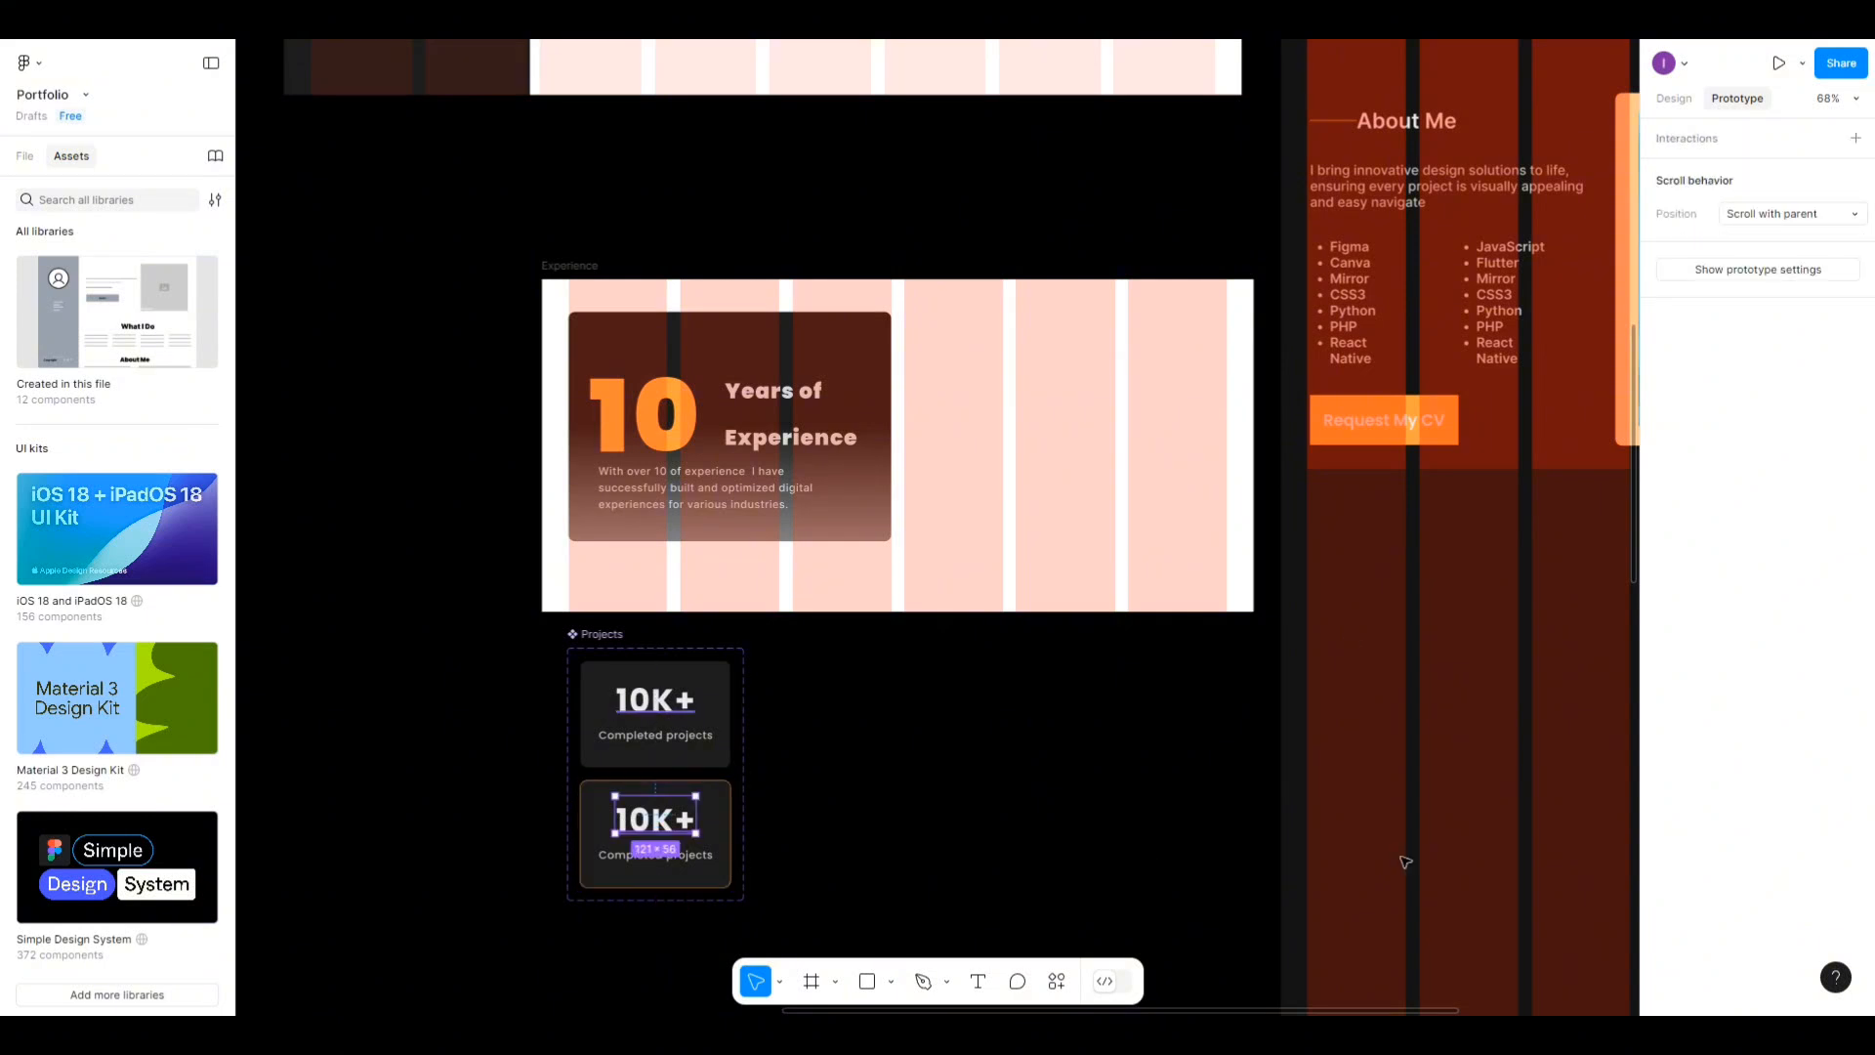
pyautogui.click(1673, 99)
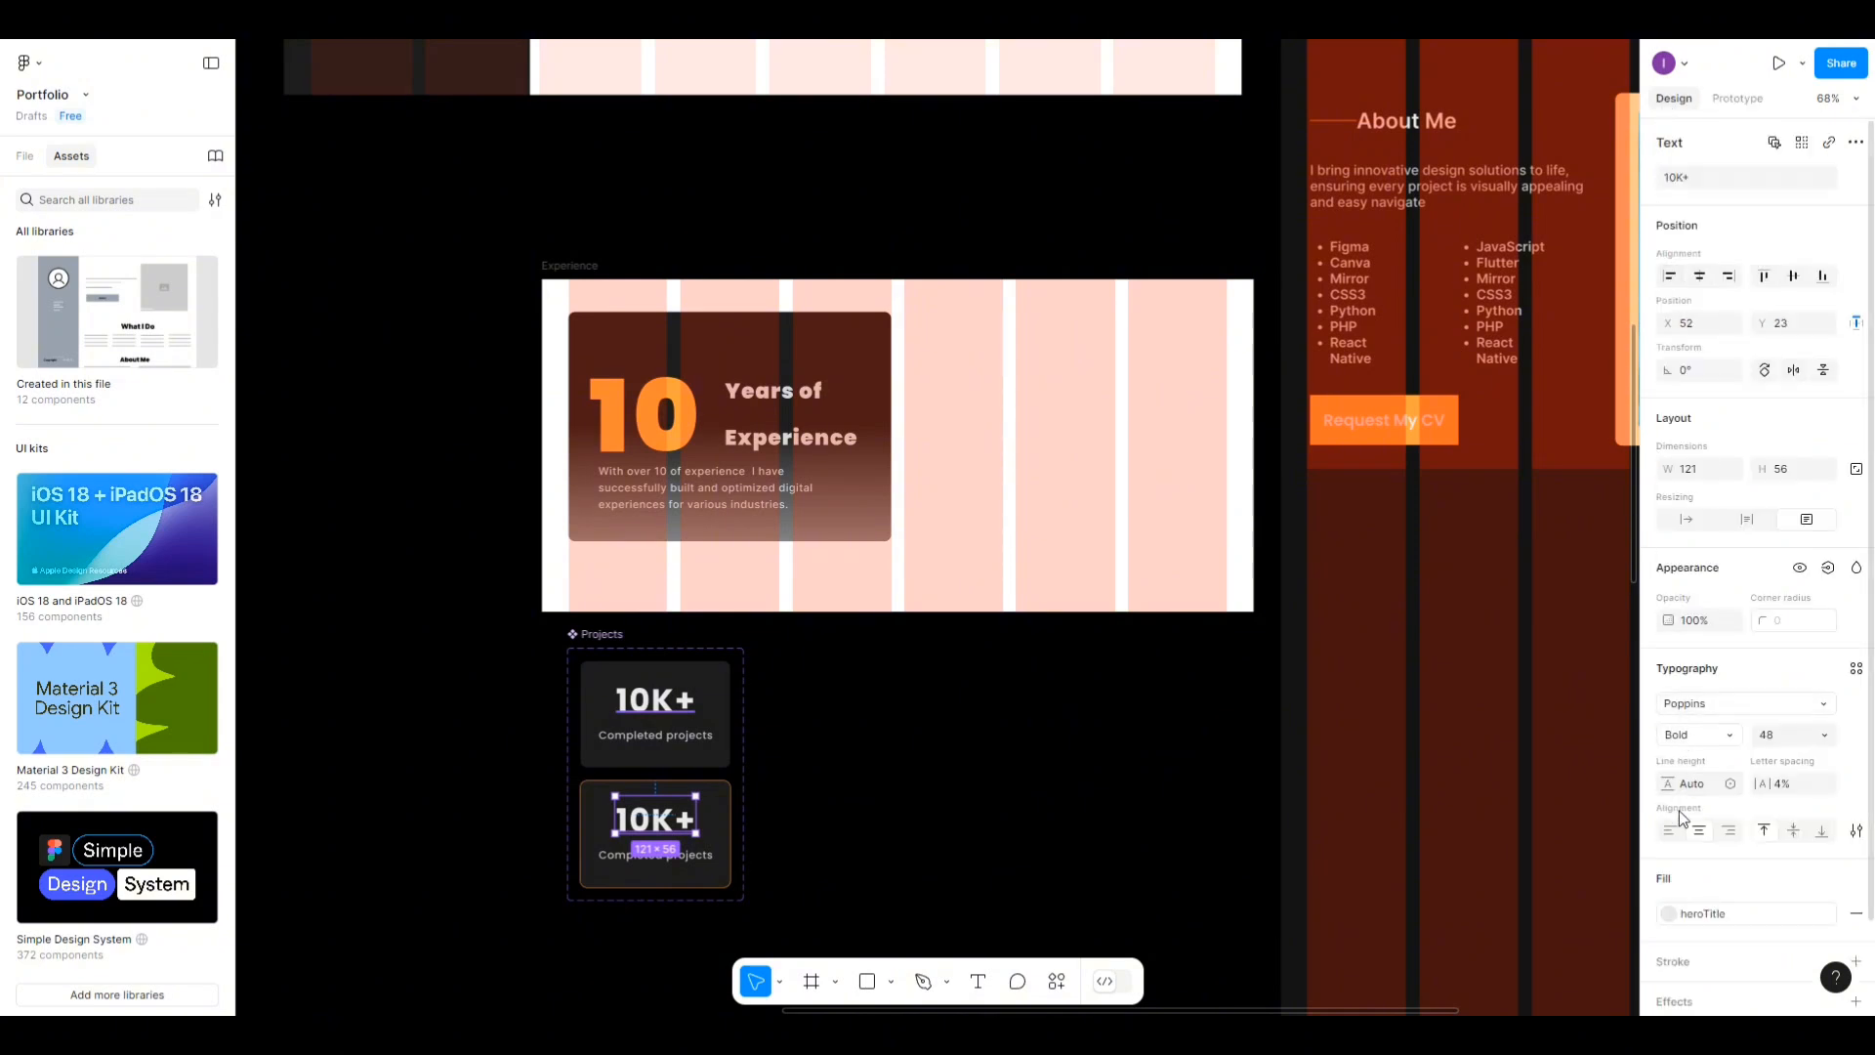
pyautogui.click(1676, 918)
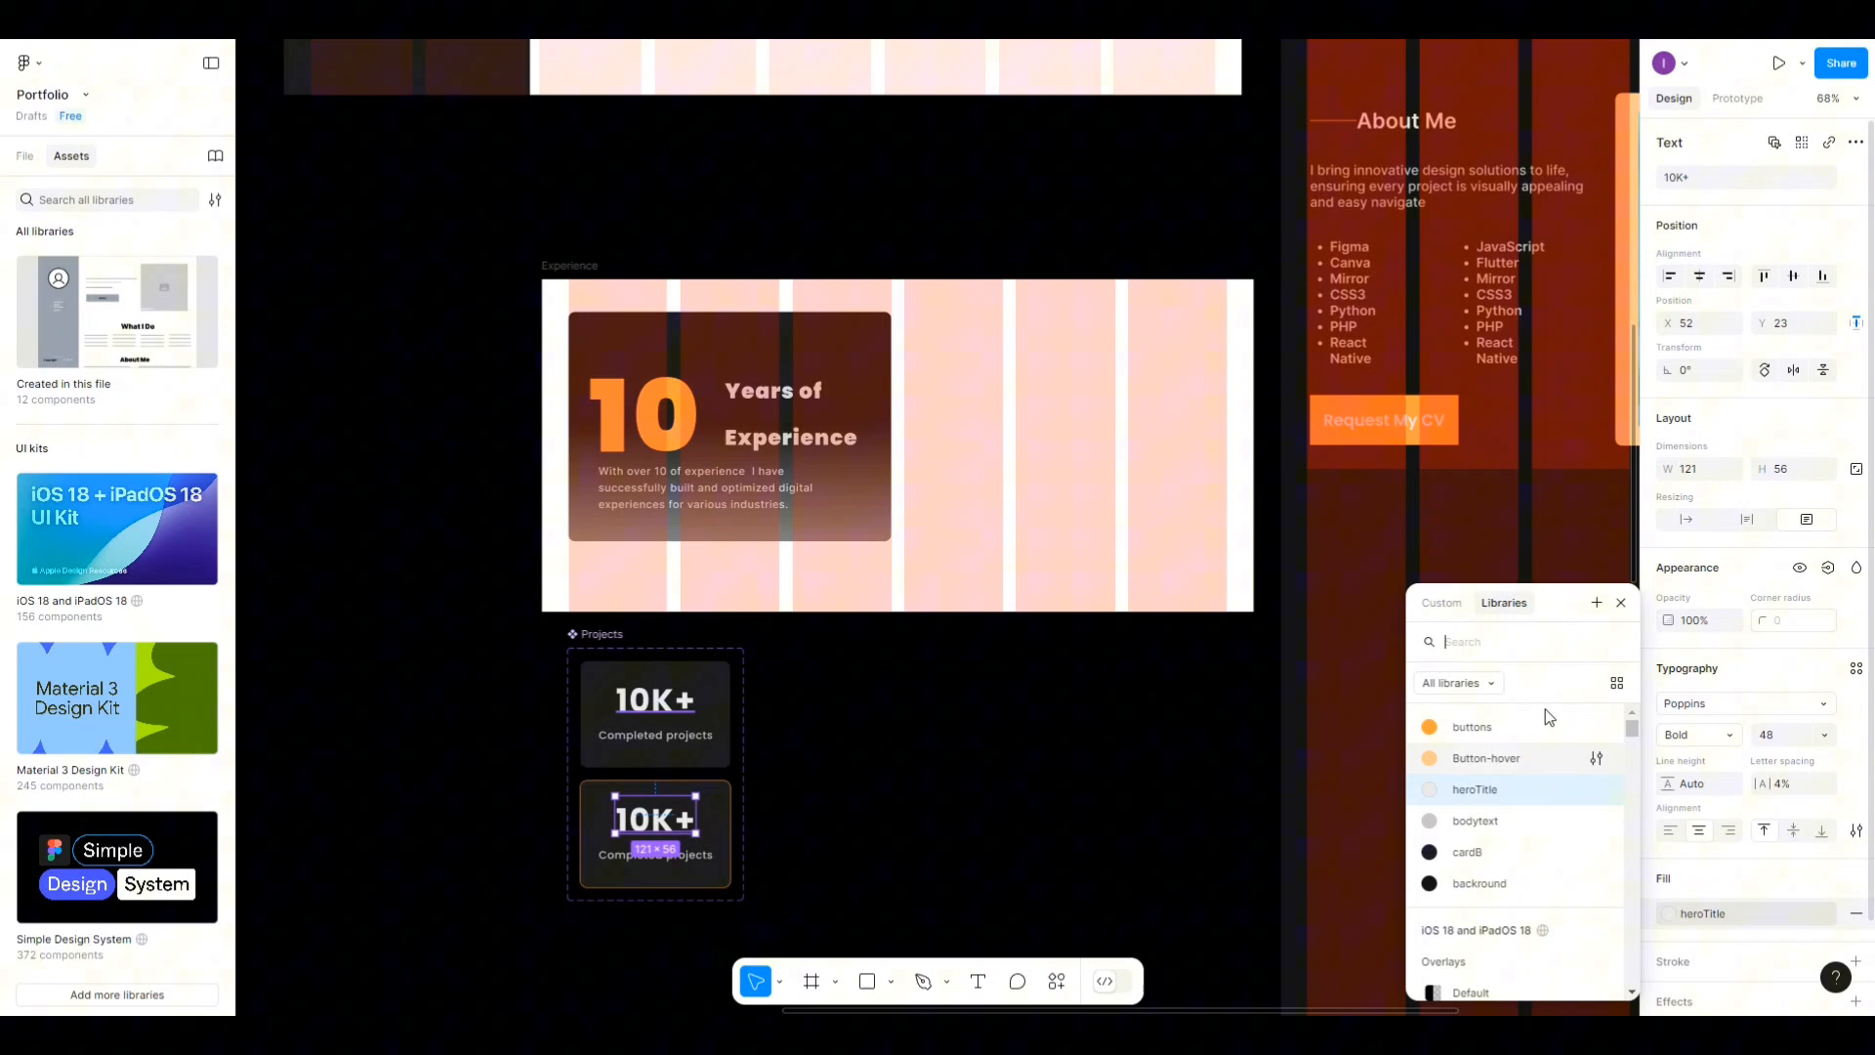
pyautogui.click(1438, 728)
pyautogui.click(898, 775)
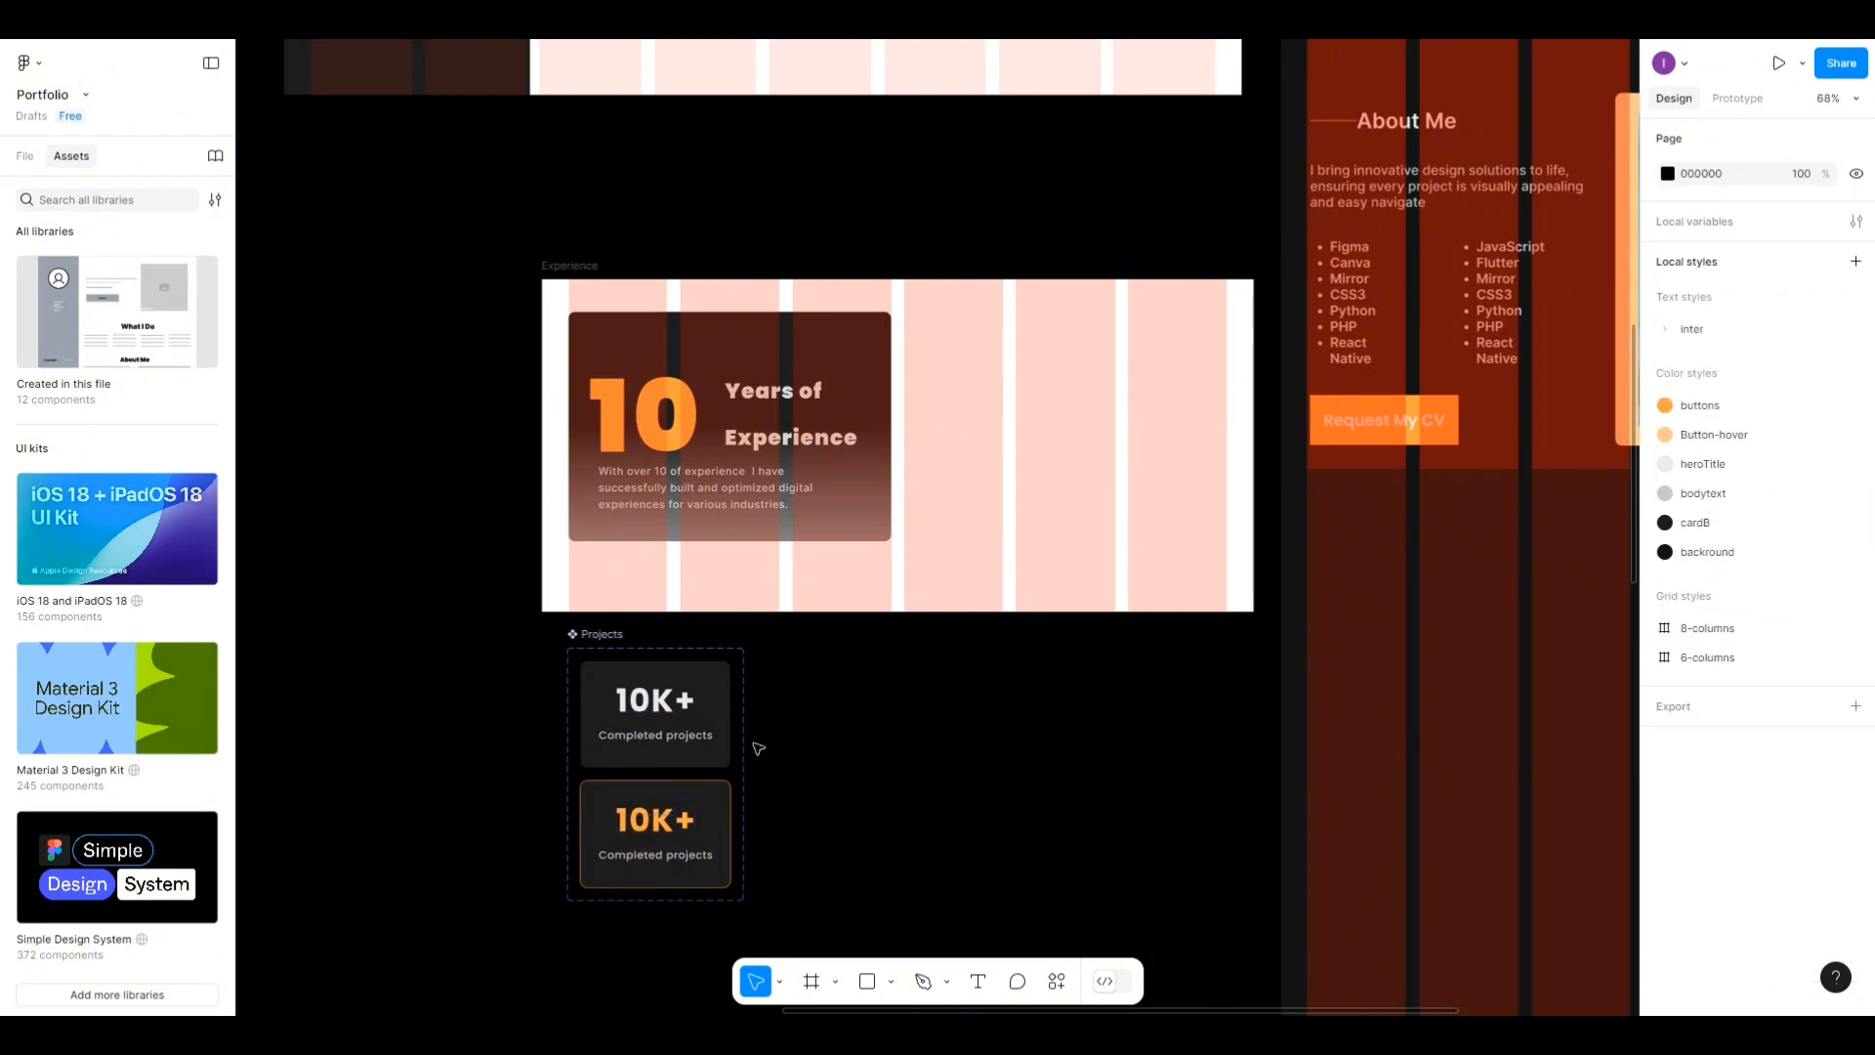
# Duplicate the Projects component set twice, placing the copies in a row beside the original below the Experience frame.
pyautogui.click(600, 637)
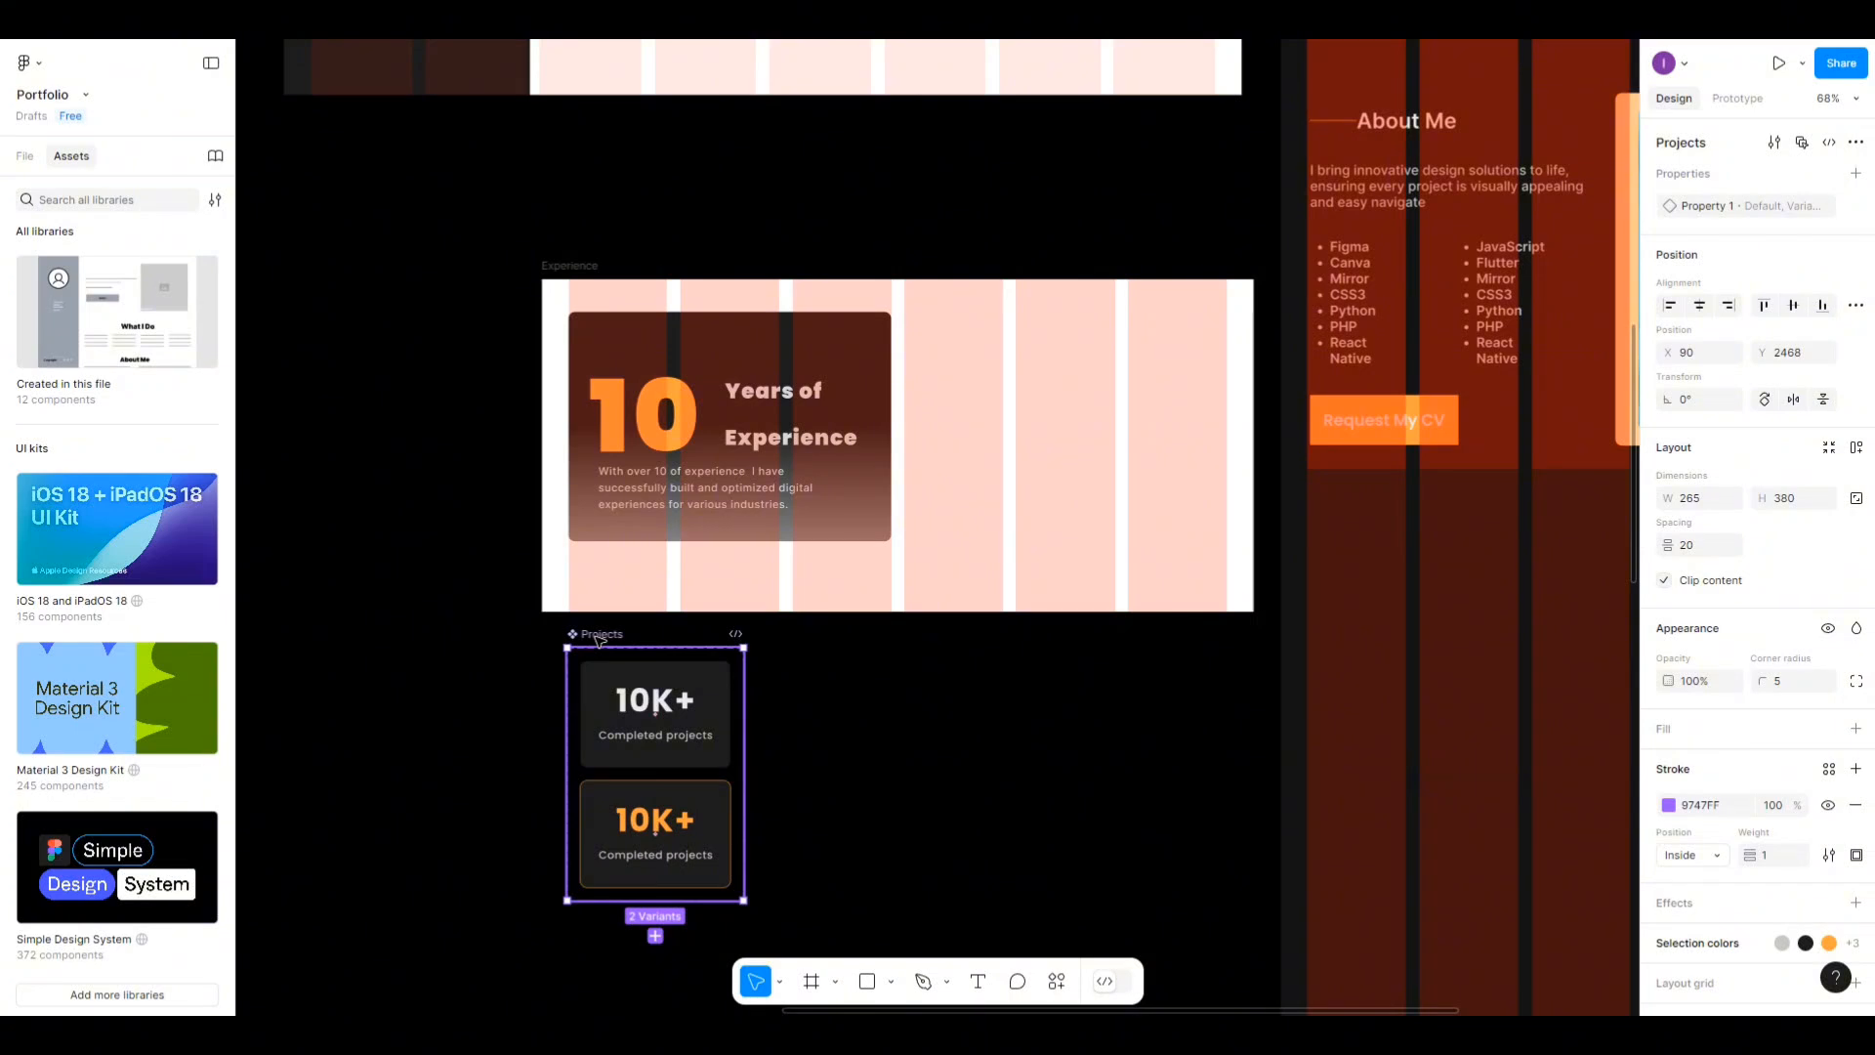
pyautogui.moveTo(600, 637); pyautogui.dragTo(1075, 660)
pyautogui.moveTo(973, 720); pyautogui.dragTo(972, 719)
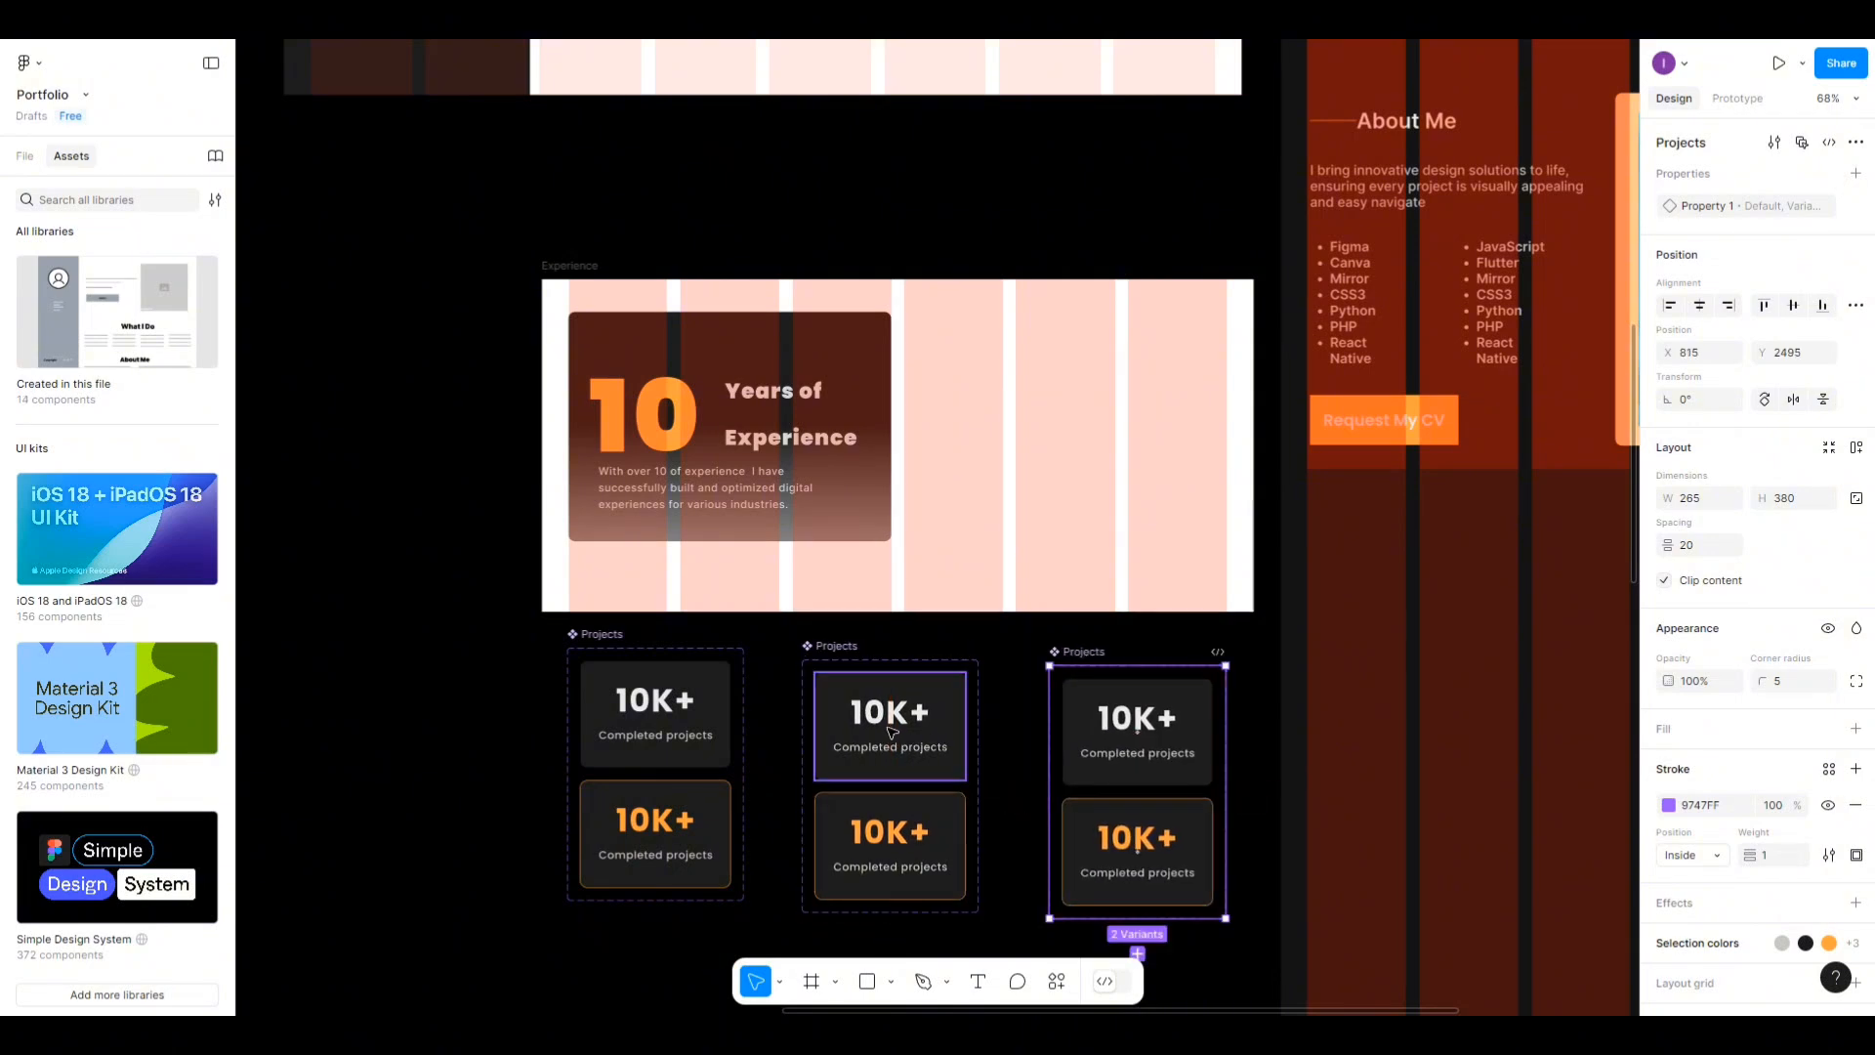
# Change the number in the middle component set's default variant to "5K+".
pyautogui.click(890, 716)
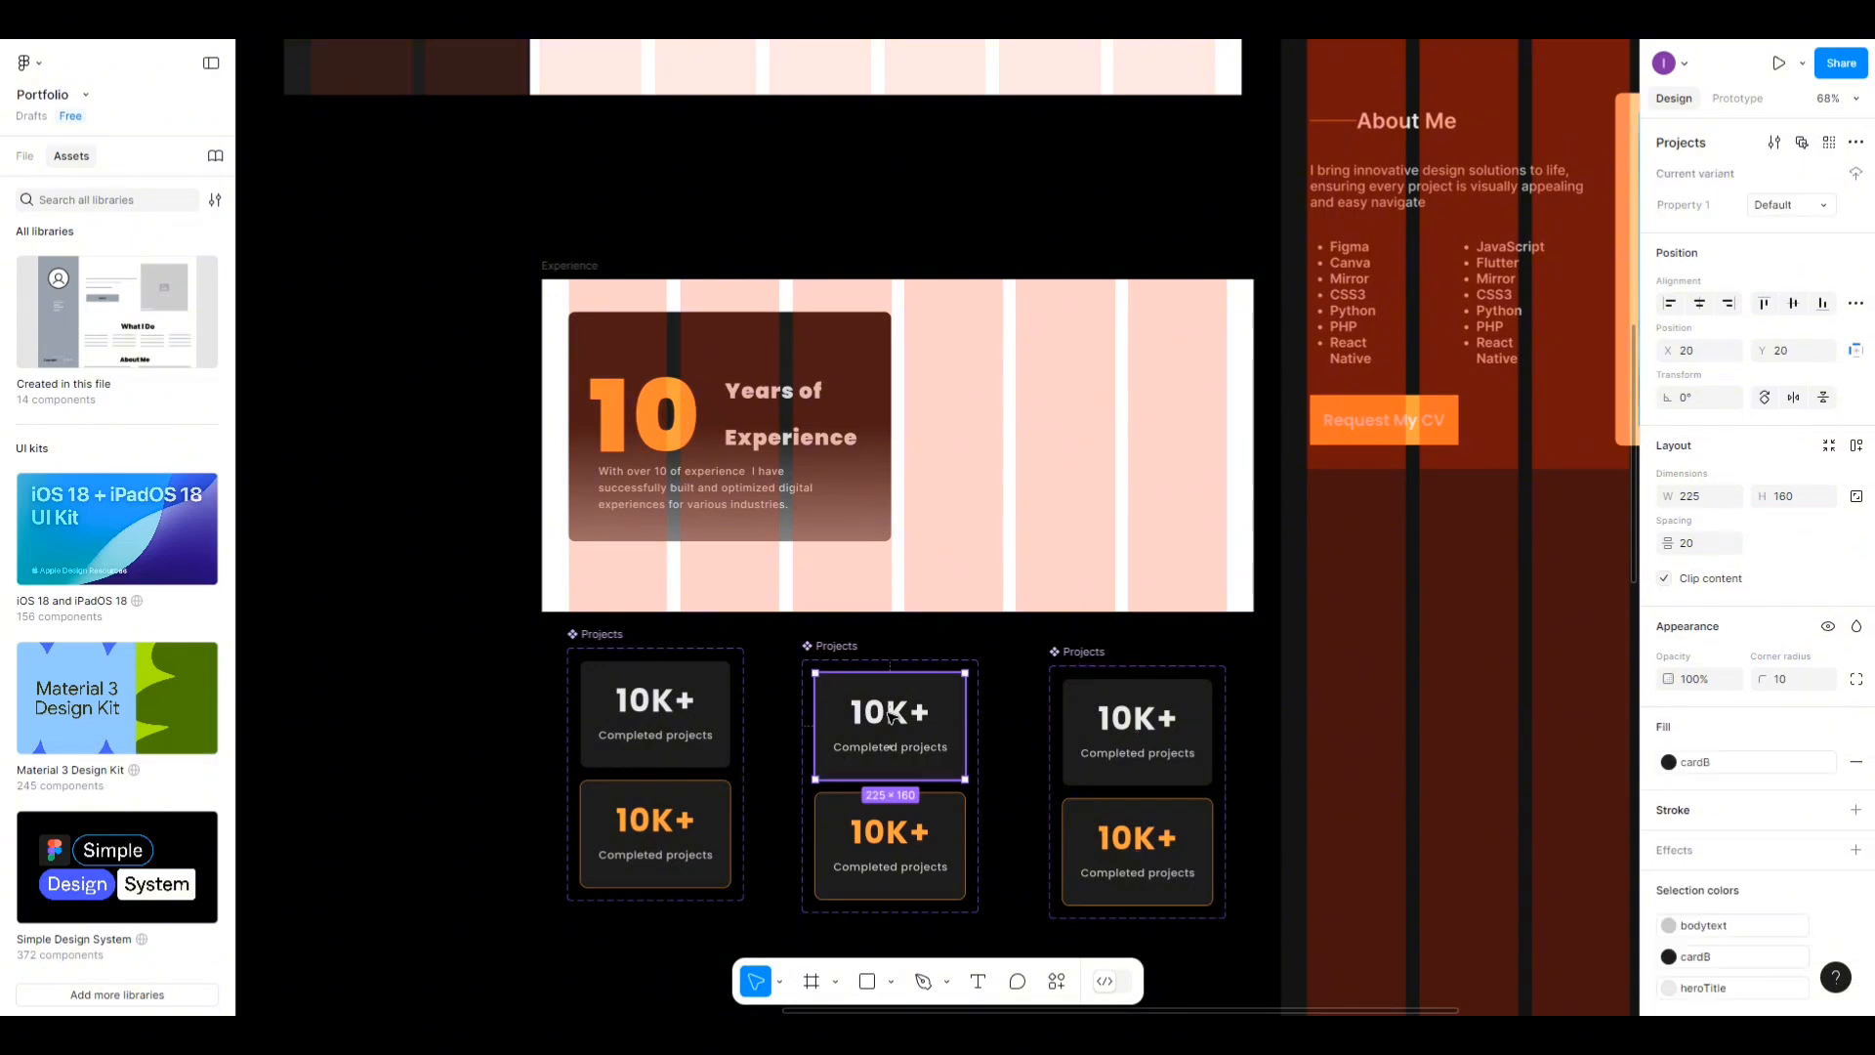
pyautogui.click(887, 714)
pyautogui.doubleClick(884, 714)
pyautogui.click(884, 714)
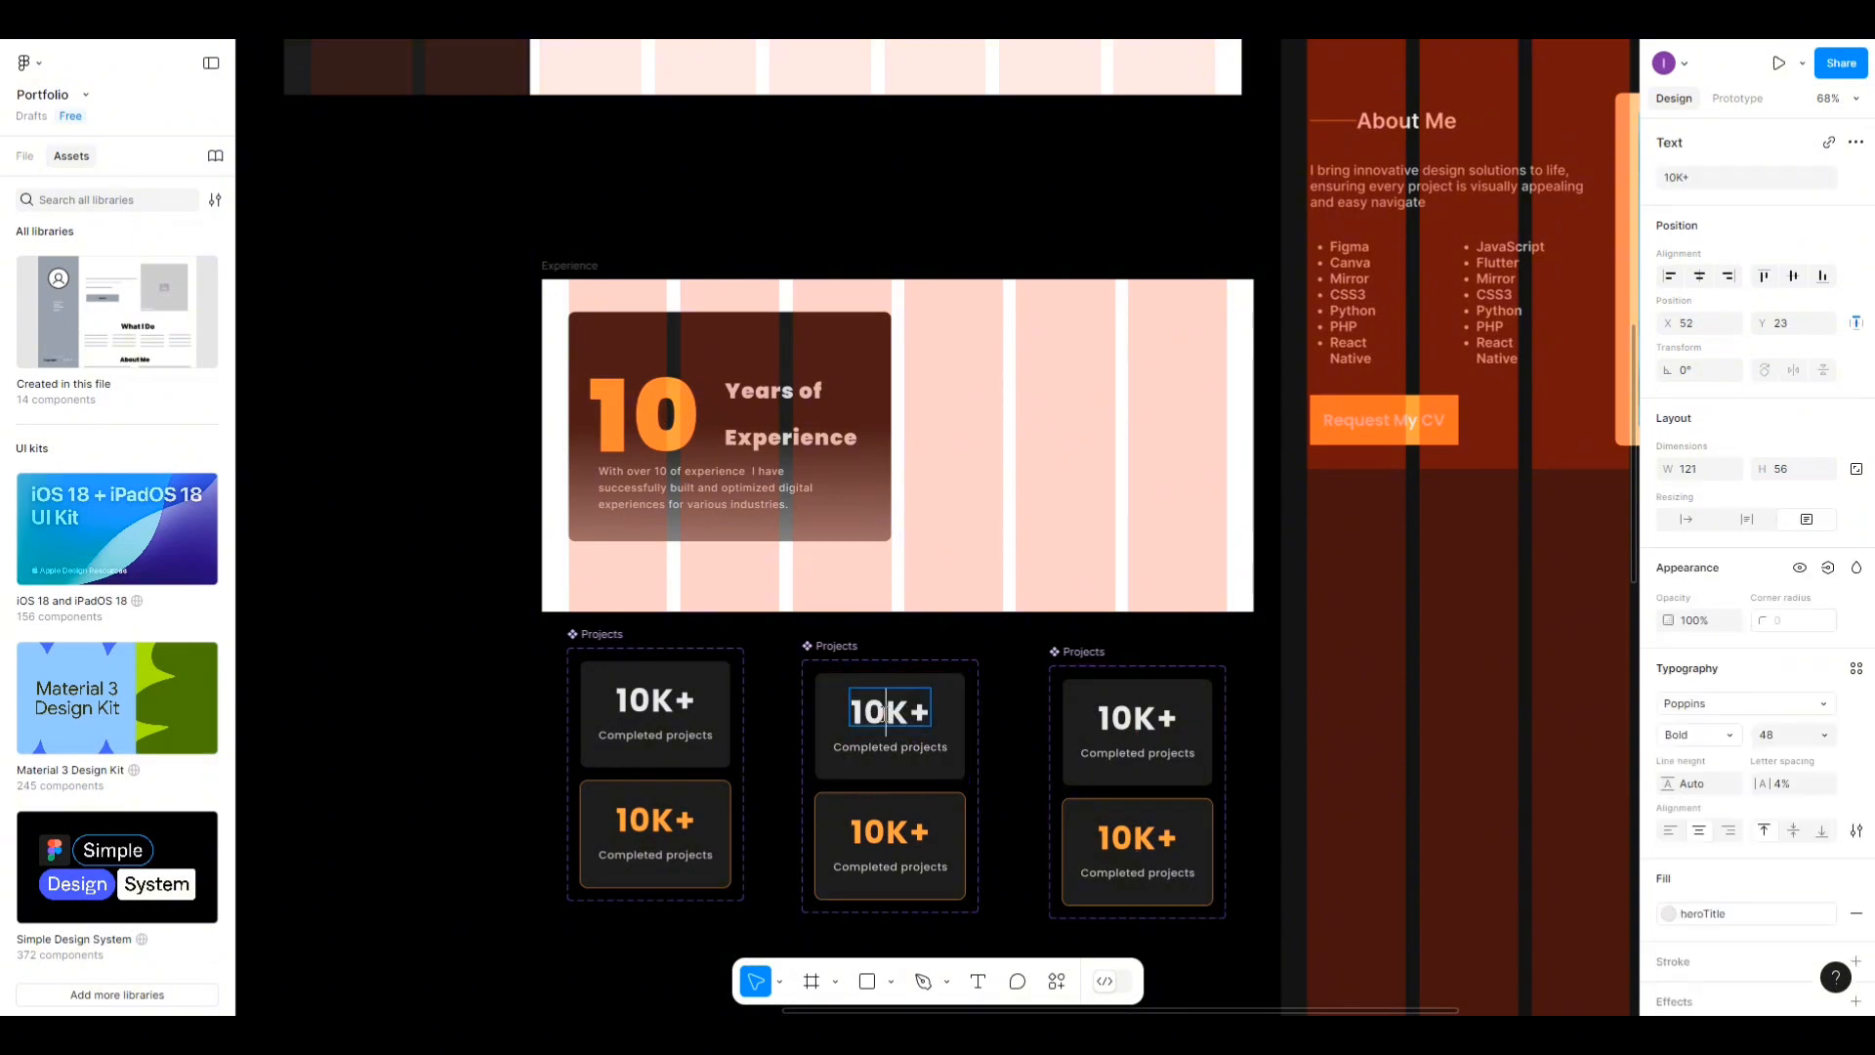
pyautogui.press('BackSpace')
pyautogui.press('BackSpace')
pyautogui.write('5')
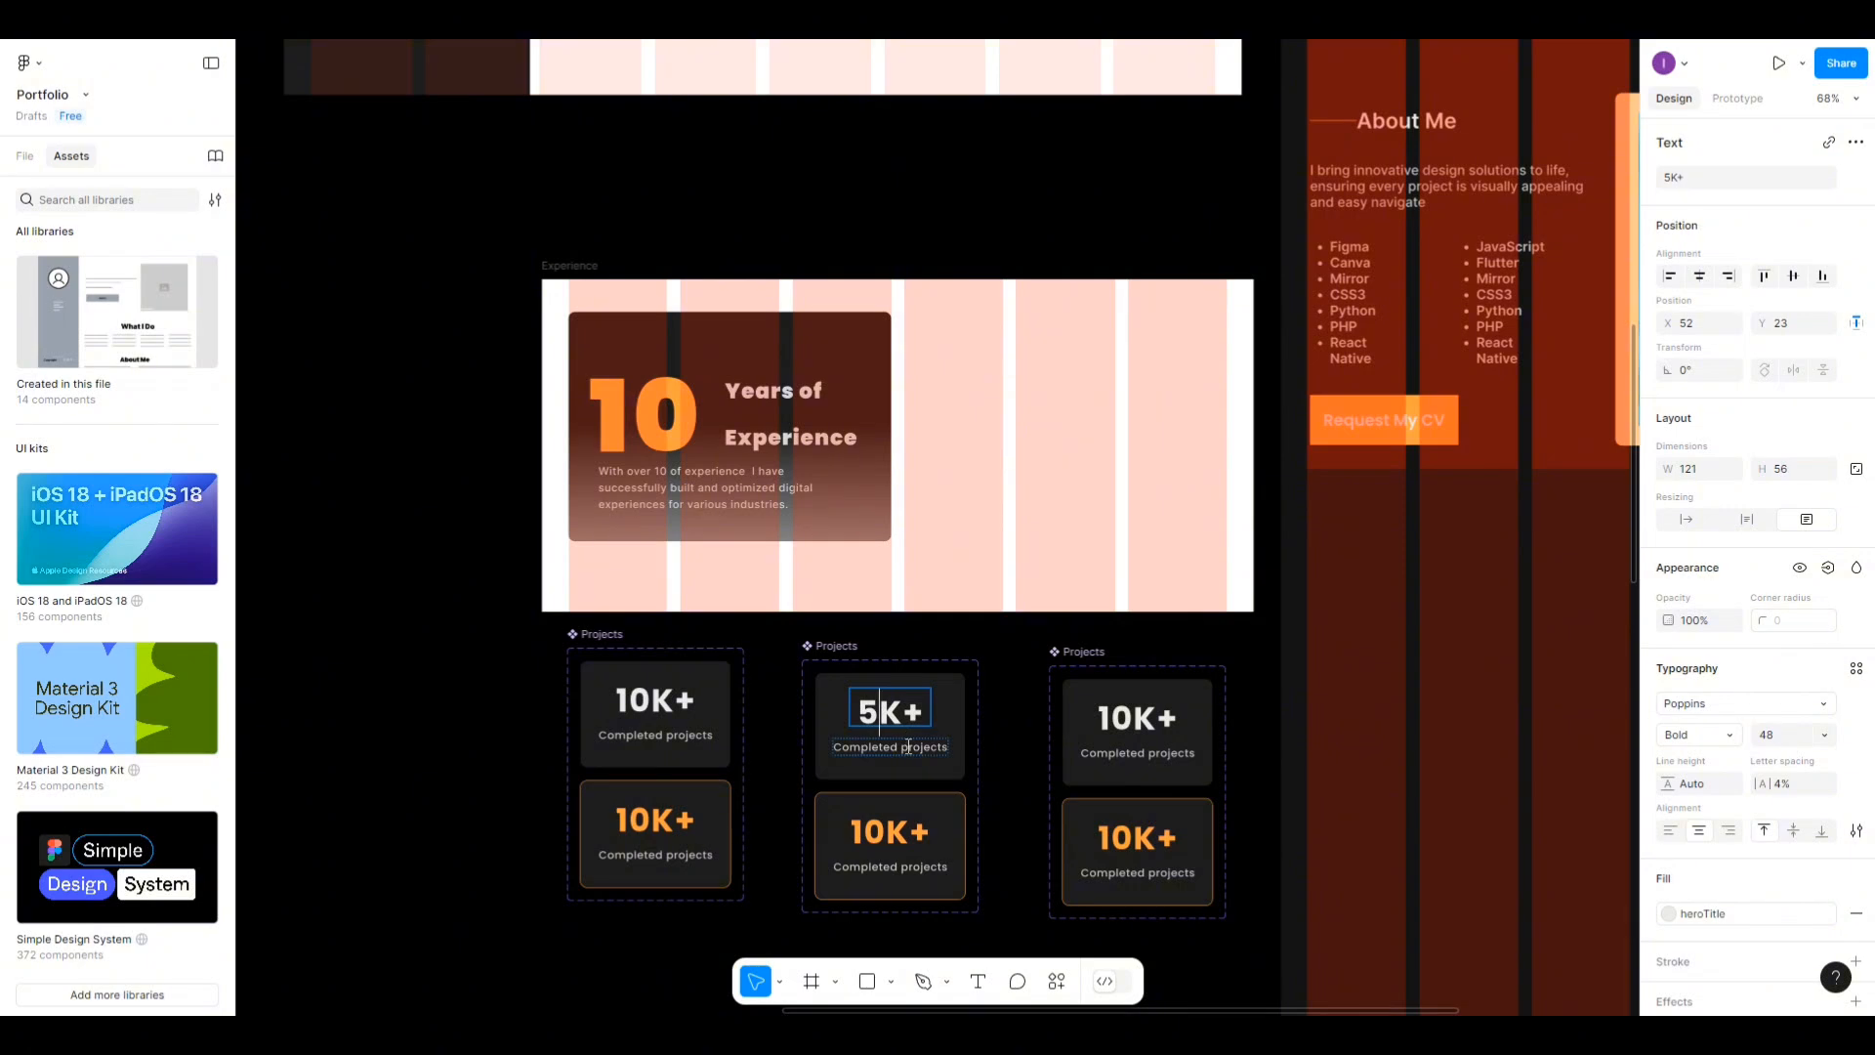
# Replace the label under "5K+" in the default variant with "Proposals" and center it horizontally in the card.
pyautogui.click(909, 747)
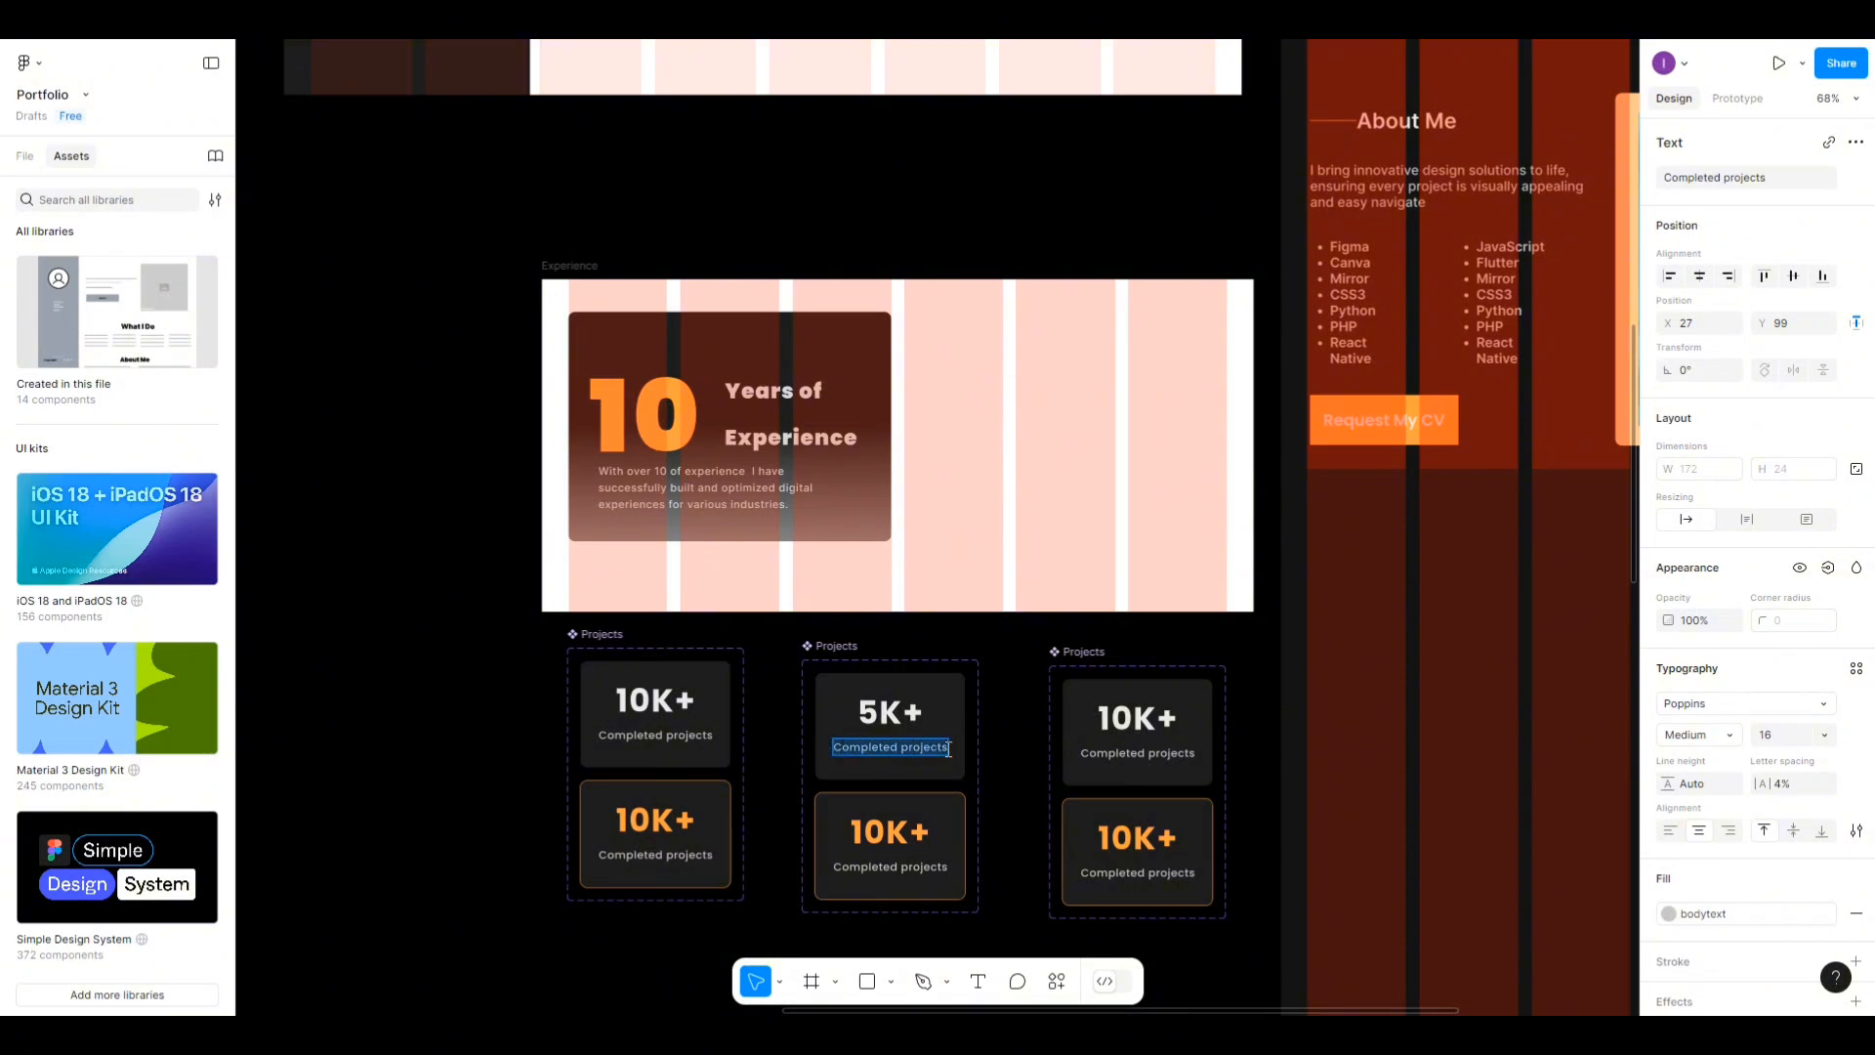
pyautogui.write('P')
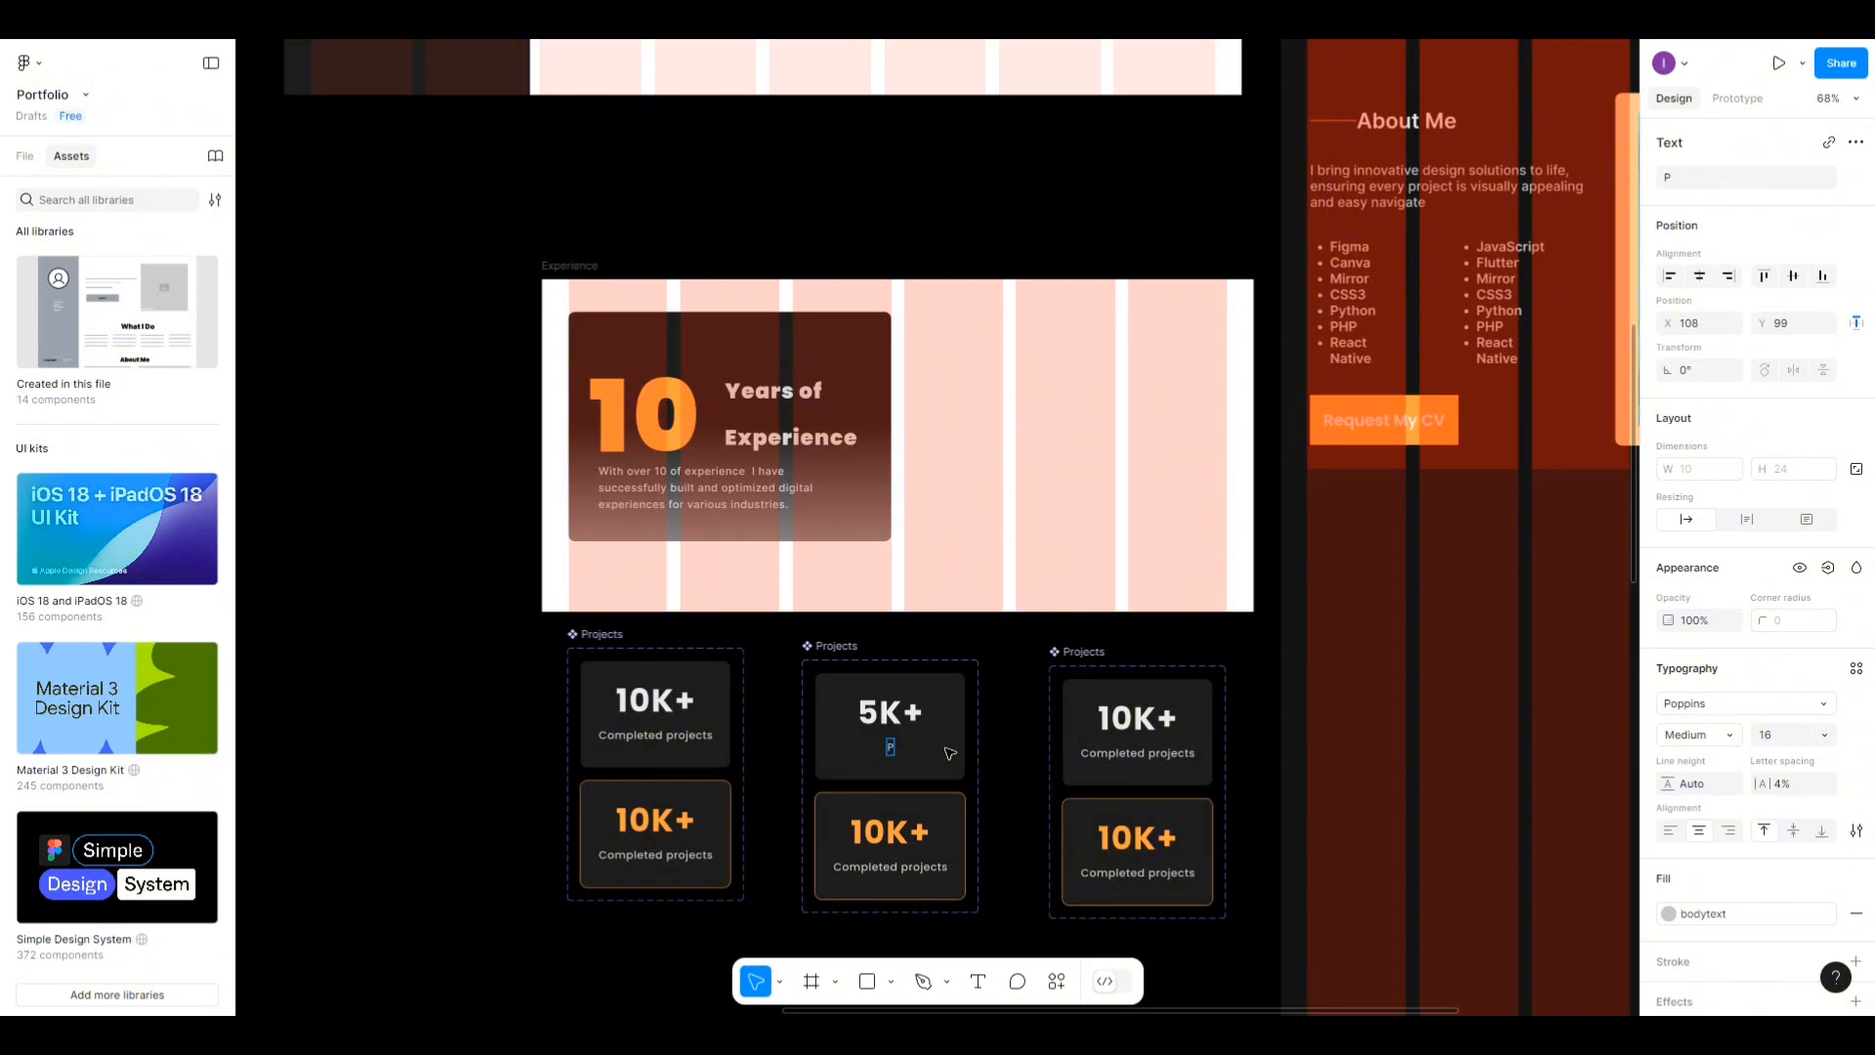
pyautogui.write('roposals')
pyautogui.press('Escape')
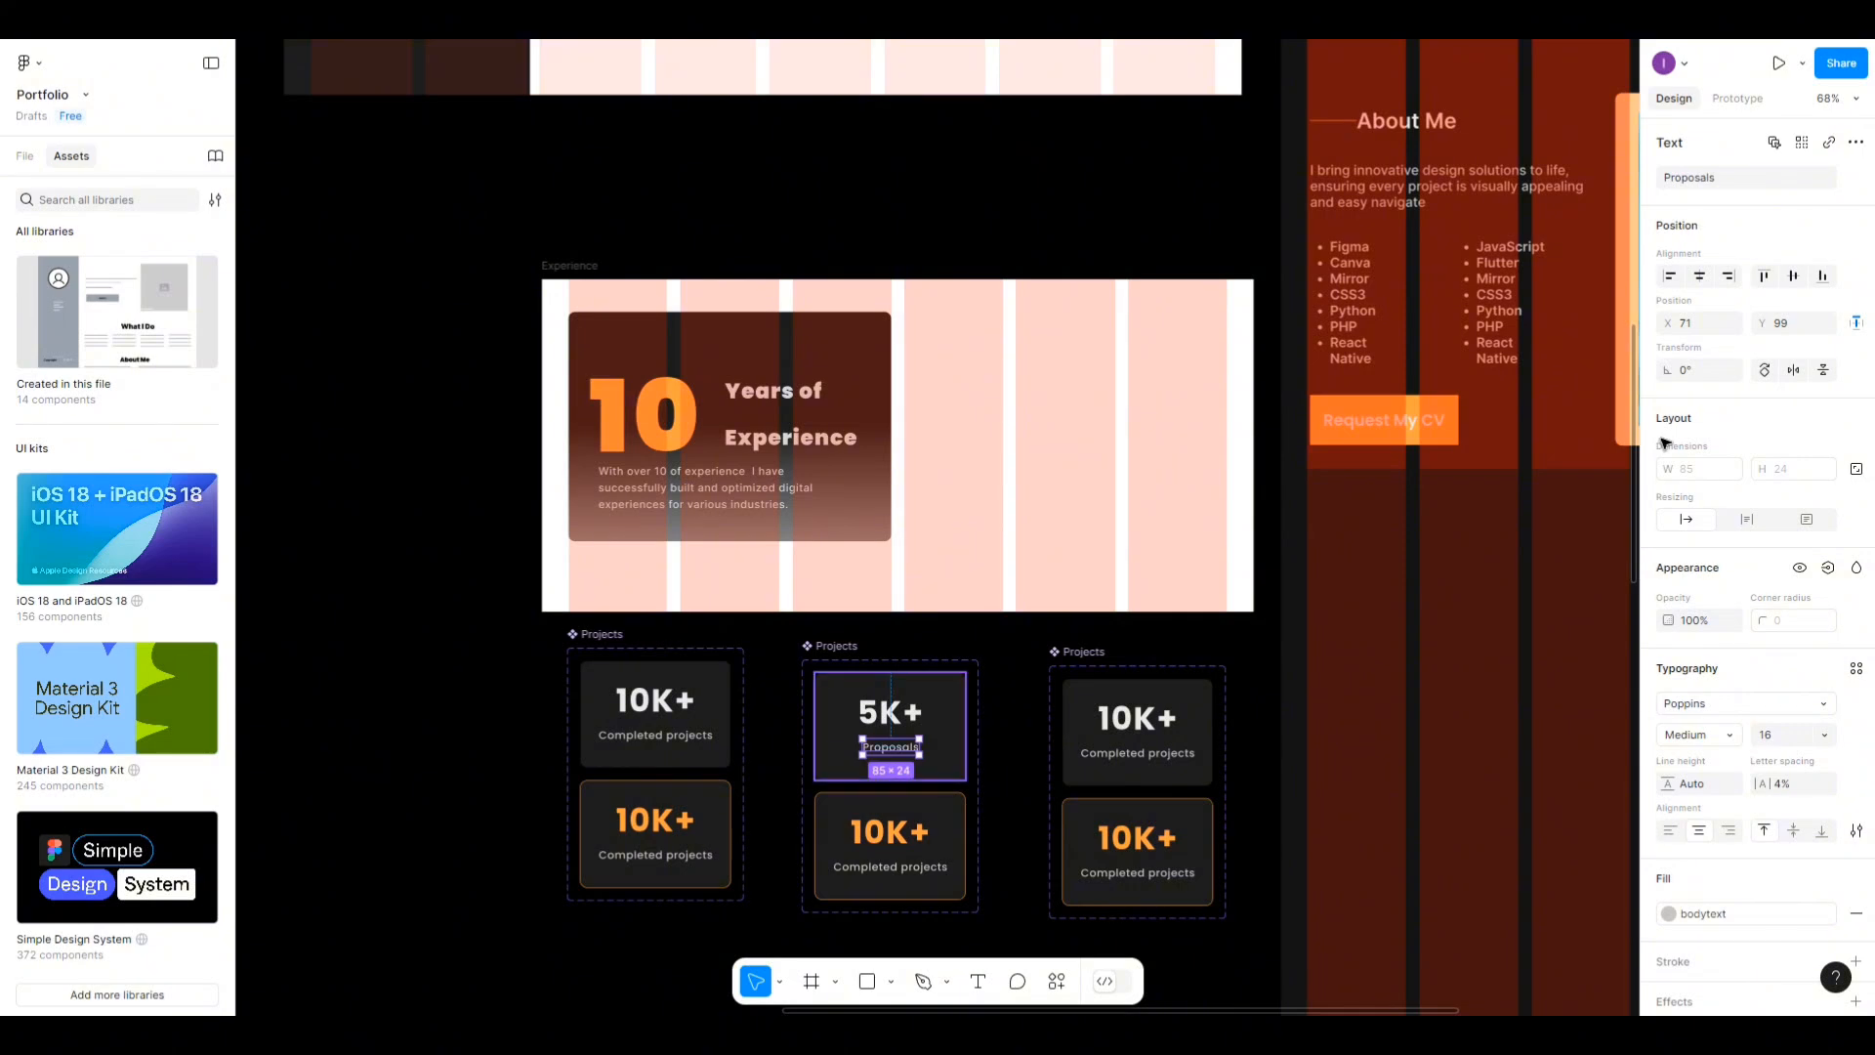
pyautogui.click(1700, 277)
# Change the orange number in the middle component set's second variant to "5K+".
pyautogui.click(890, 835)
pyautogui.doubleClick(889, 834)
pyautogui.doubleClick(886, 833)
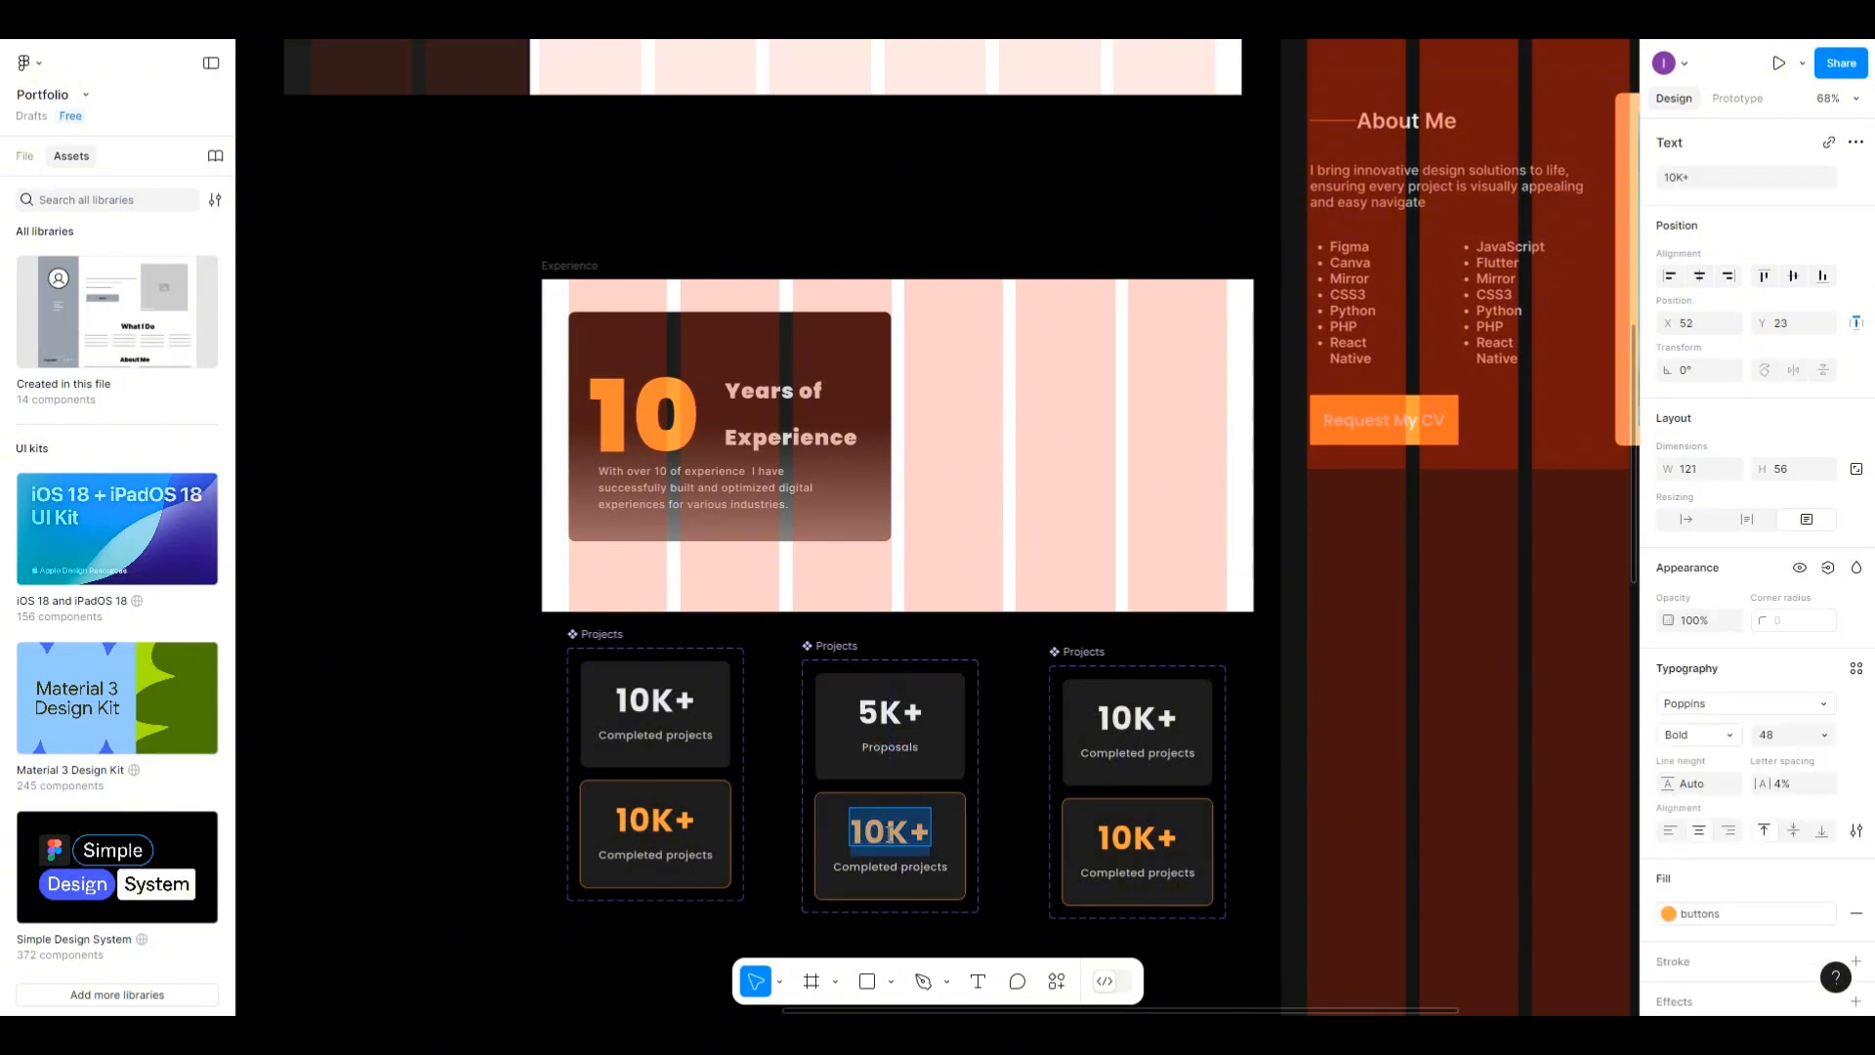
pyautogui.press('BackSpace')
pyautogui.press('BackSpace')
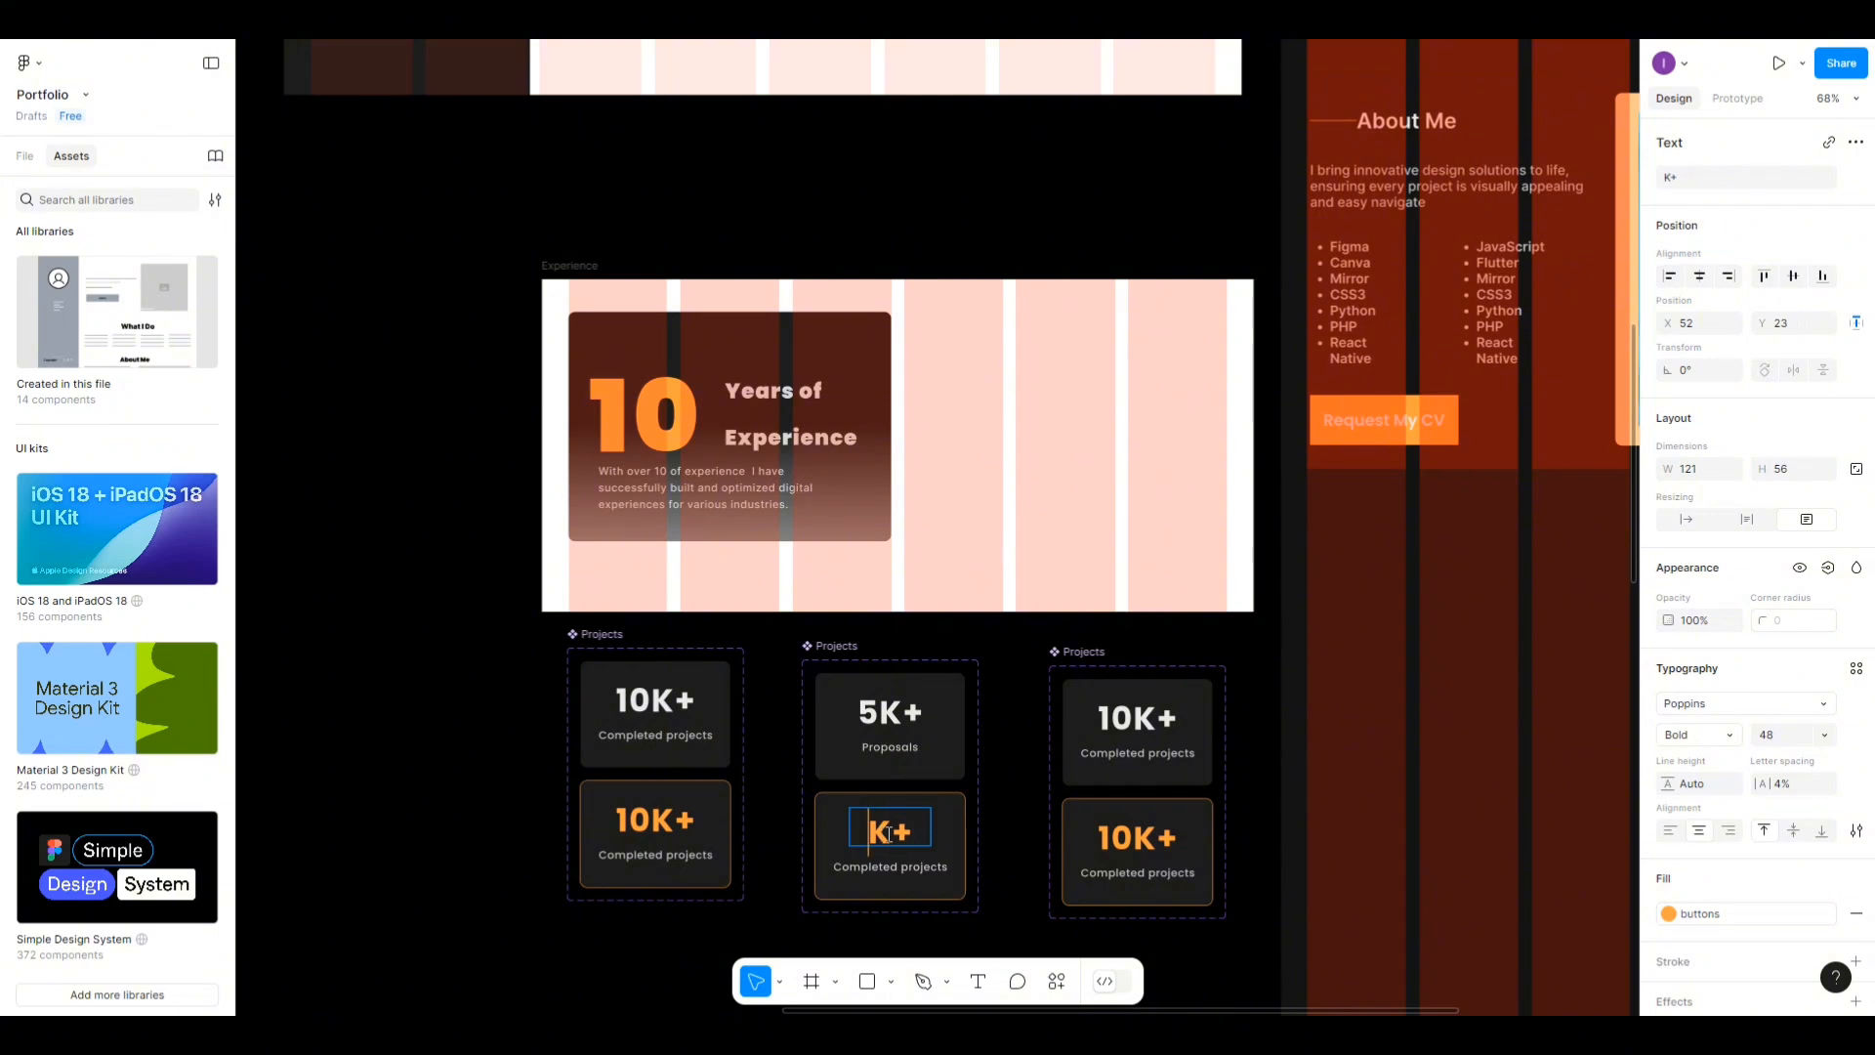
pyautogui.write('5')
# Replace the second variant's "Completed projects" label with a copy of the "Proposals" label, centered horizontally.
pyautogui.click(914, 871)
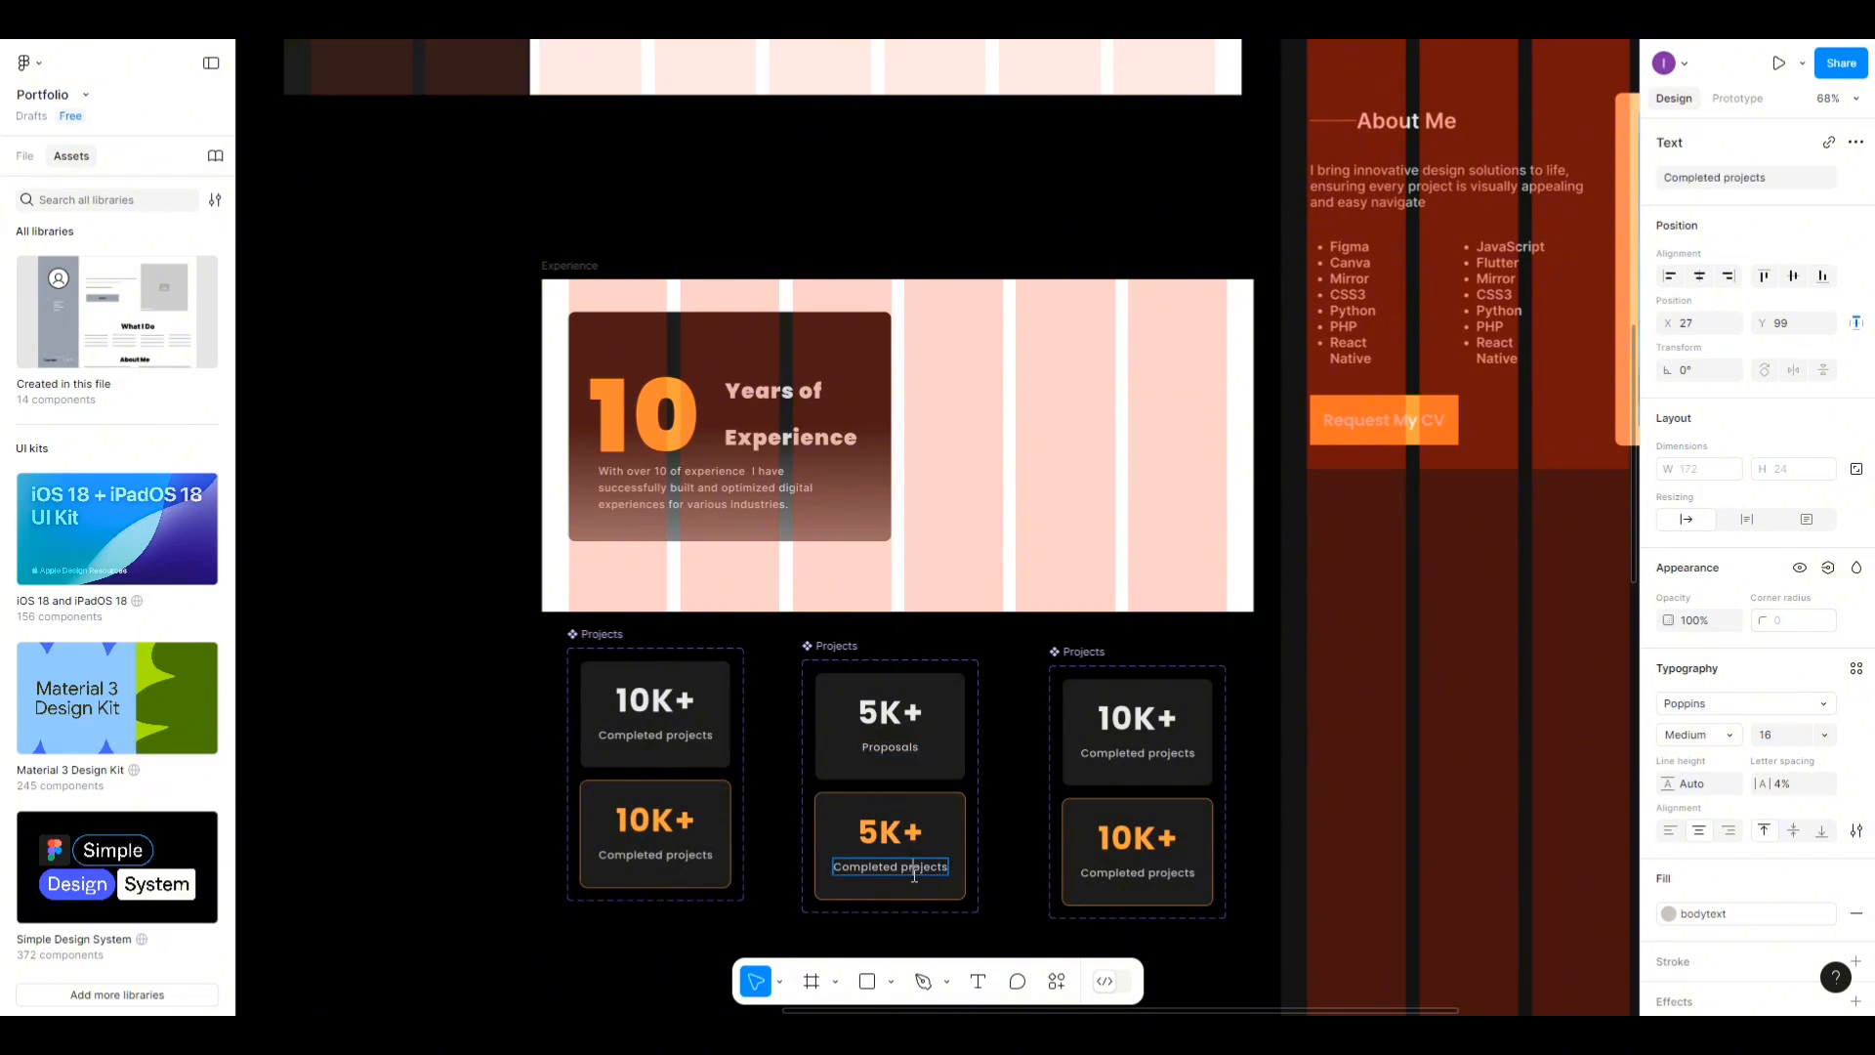
pyautogui.press('Escape')
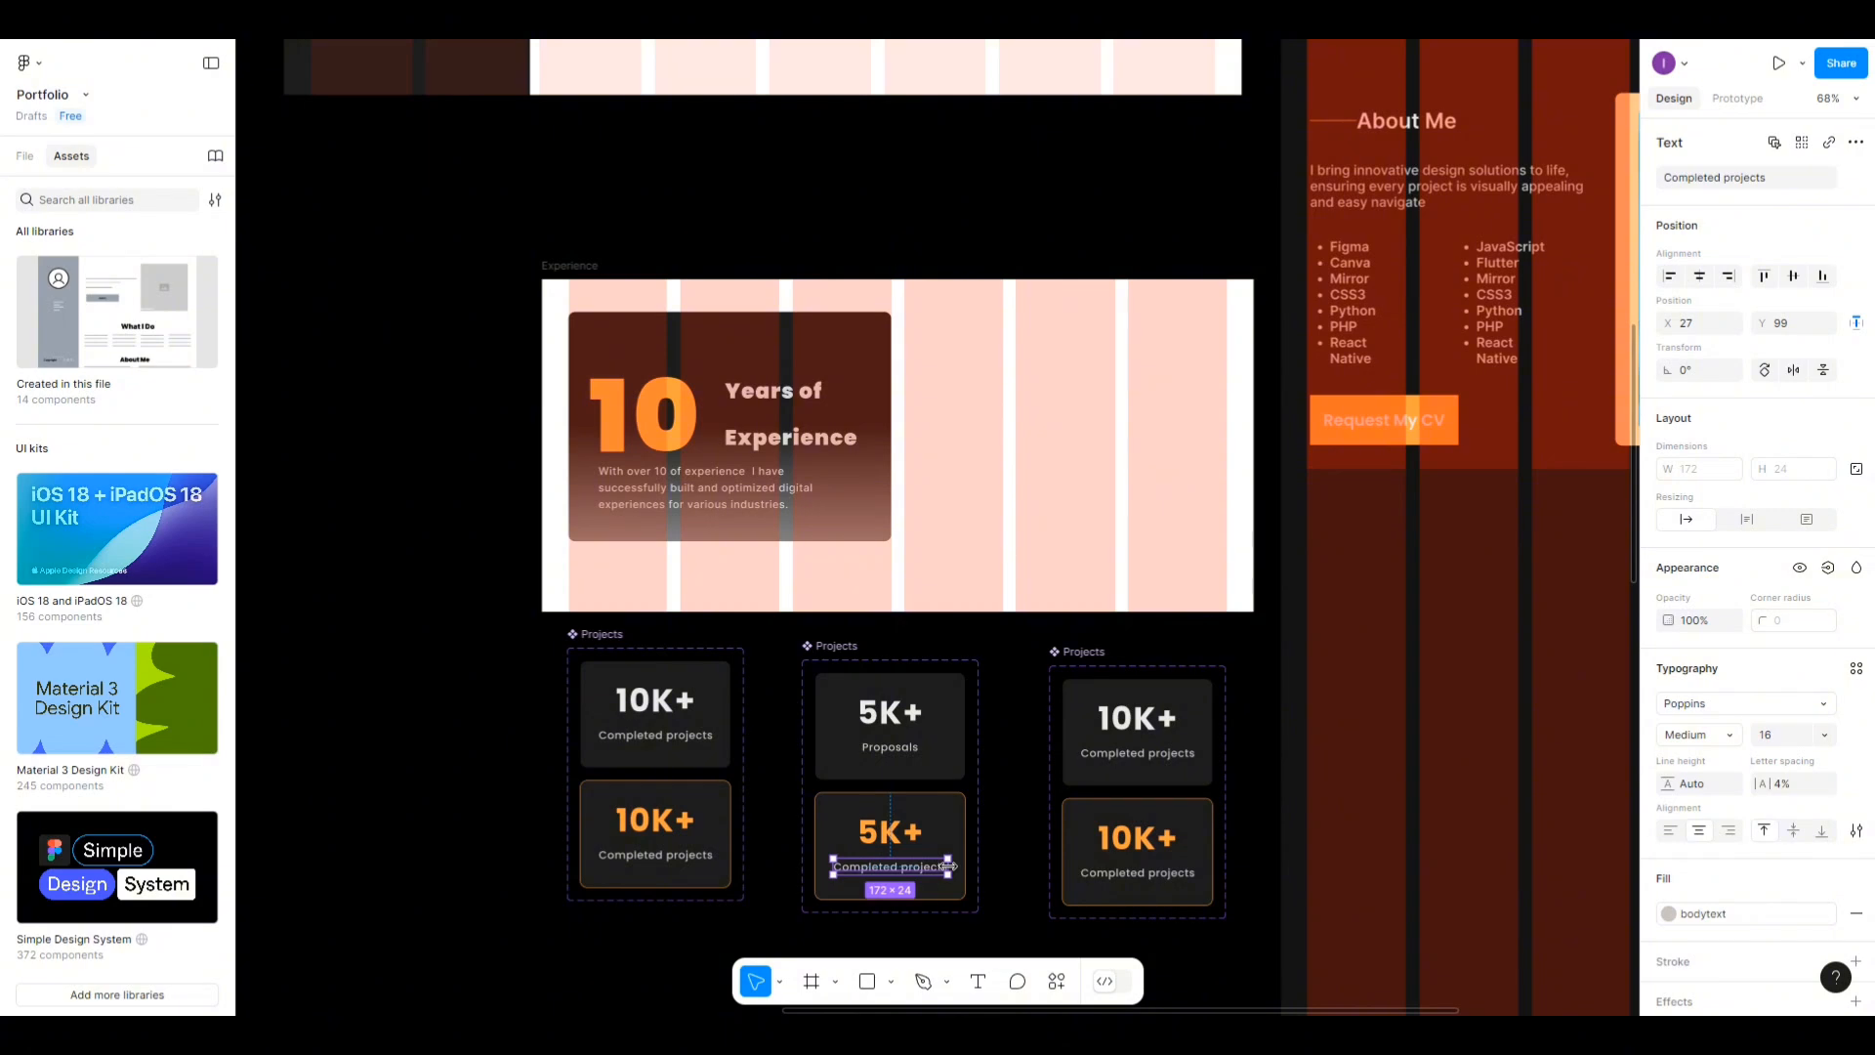
pyautogui.press('Delete')
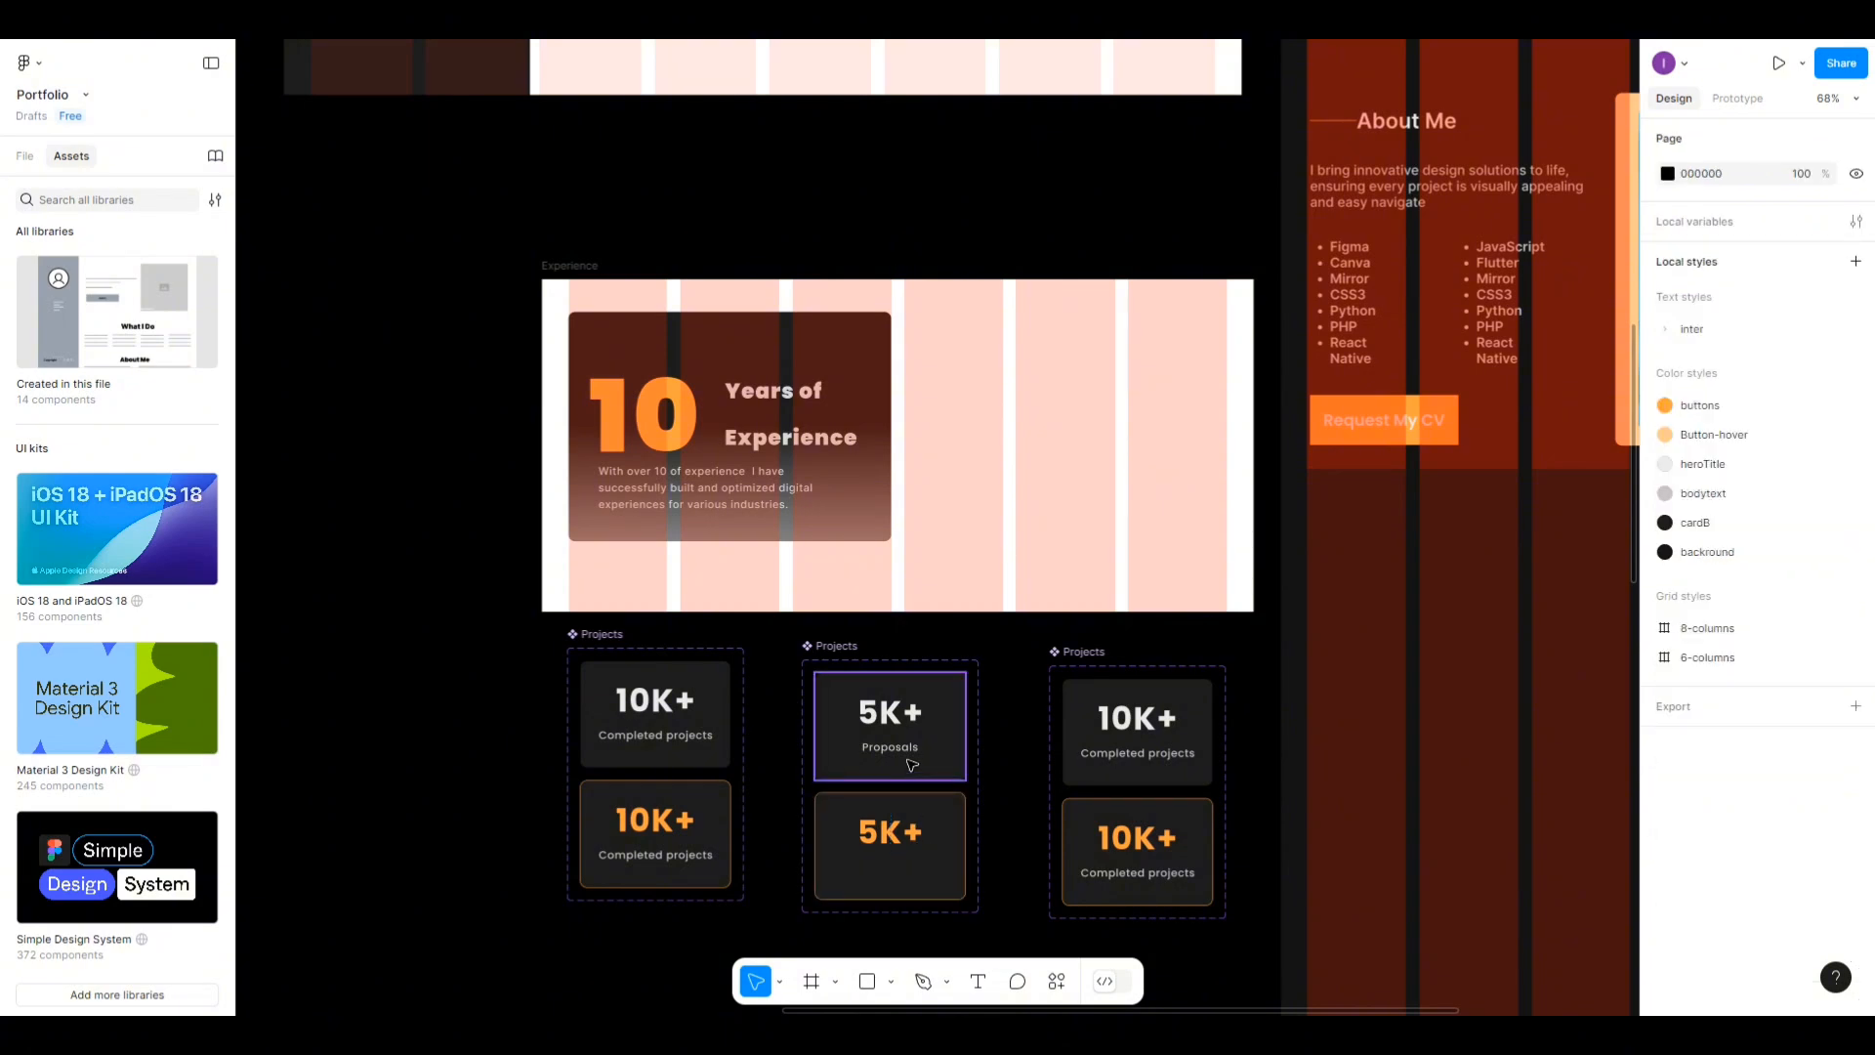
pyautogui.doubleClick(908, 750)
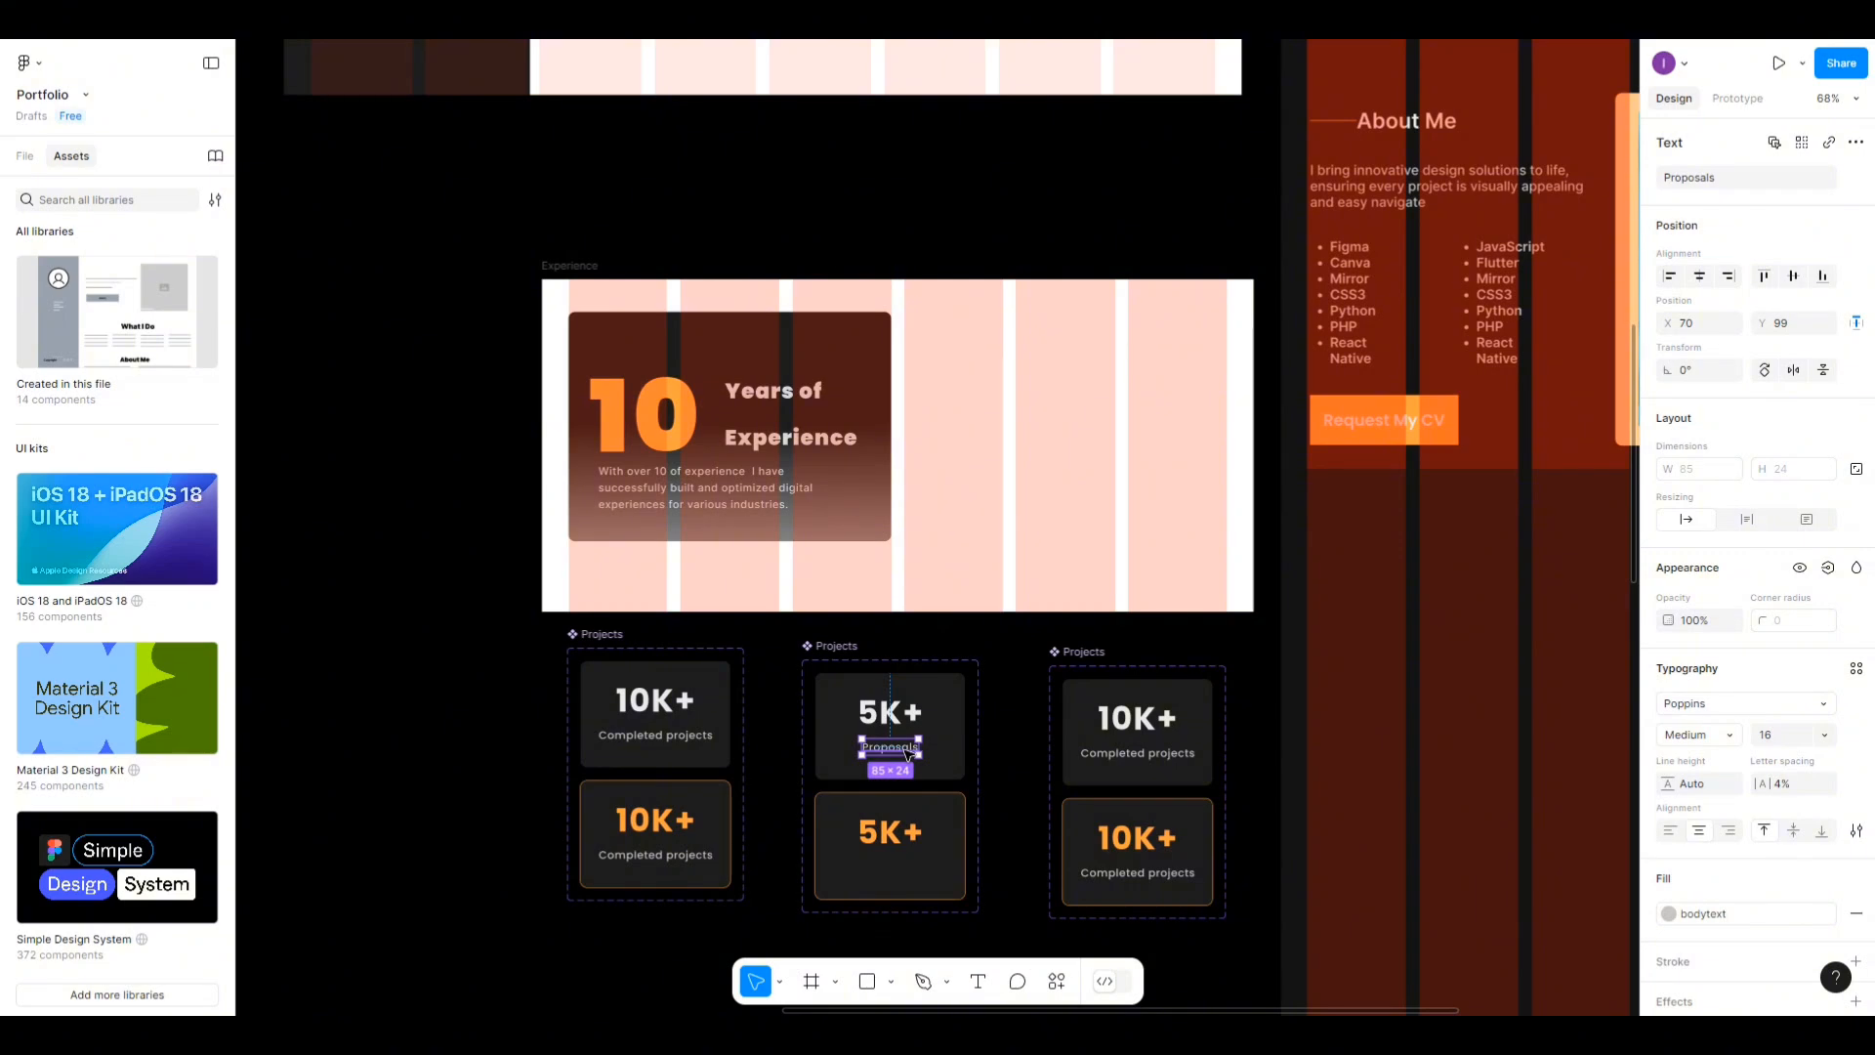
pyautogui.moveTo(908, 752); pyautogui.dragTo(904, 867)
pyautogui.click(1700, 278)
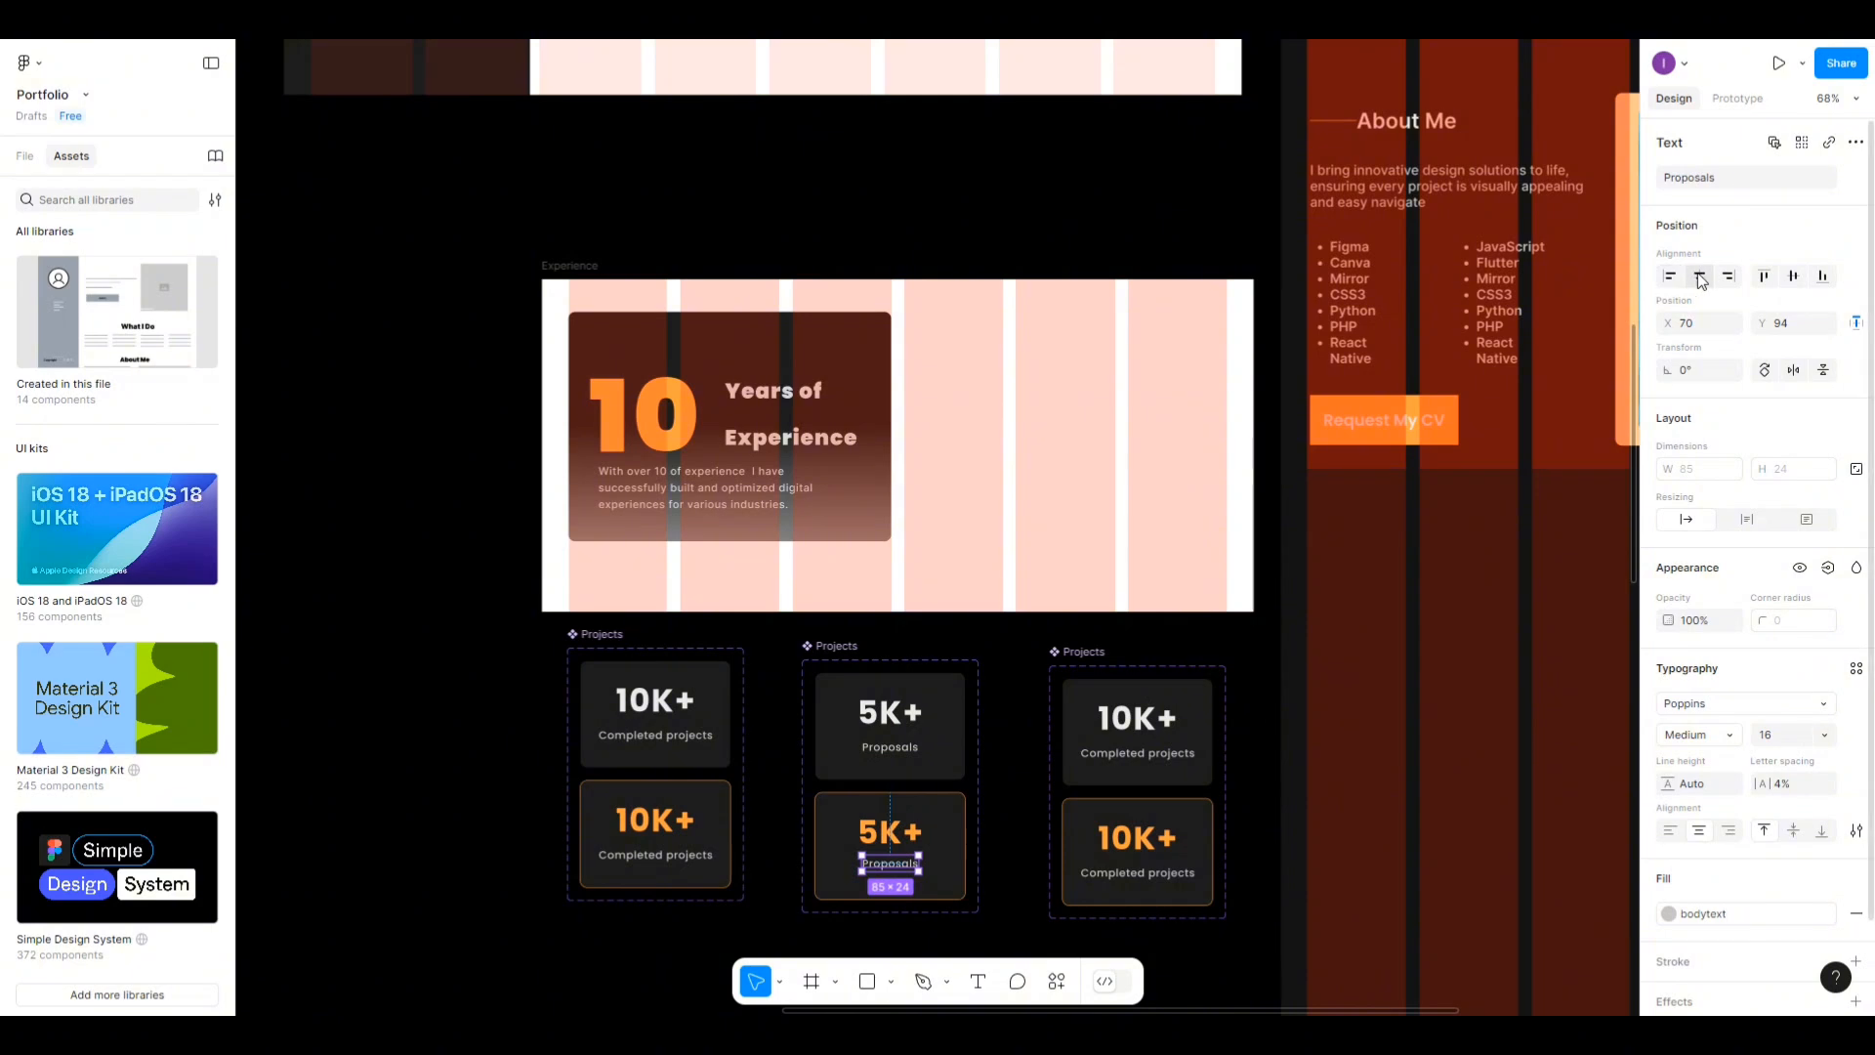
# Match the spacing between "5K+" and "Proposals" in the second variant to the default variant's 20.
pyautogui.click(896, 719)
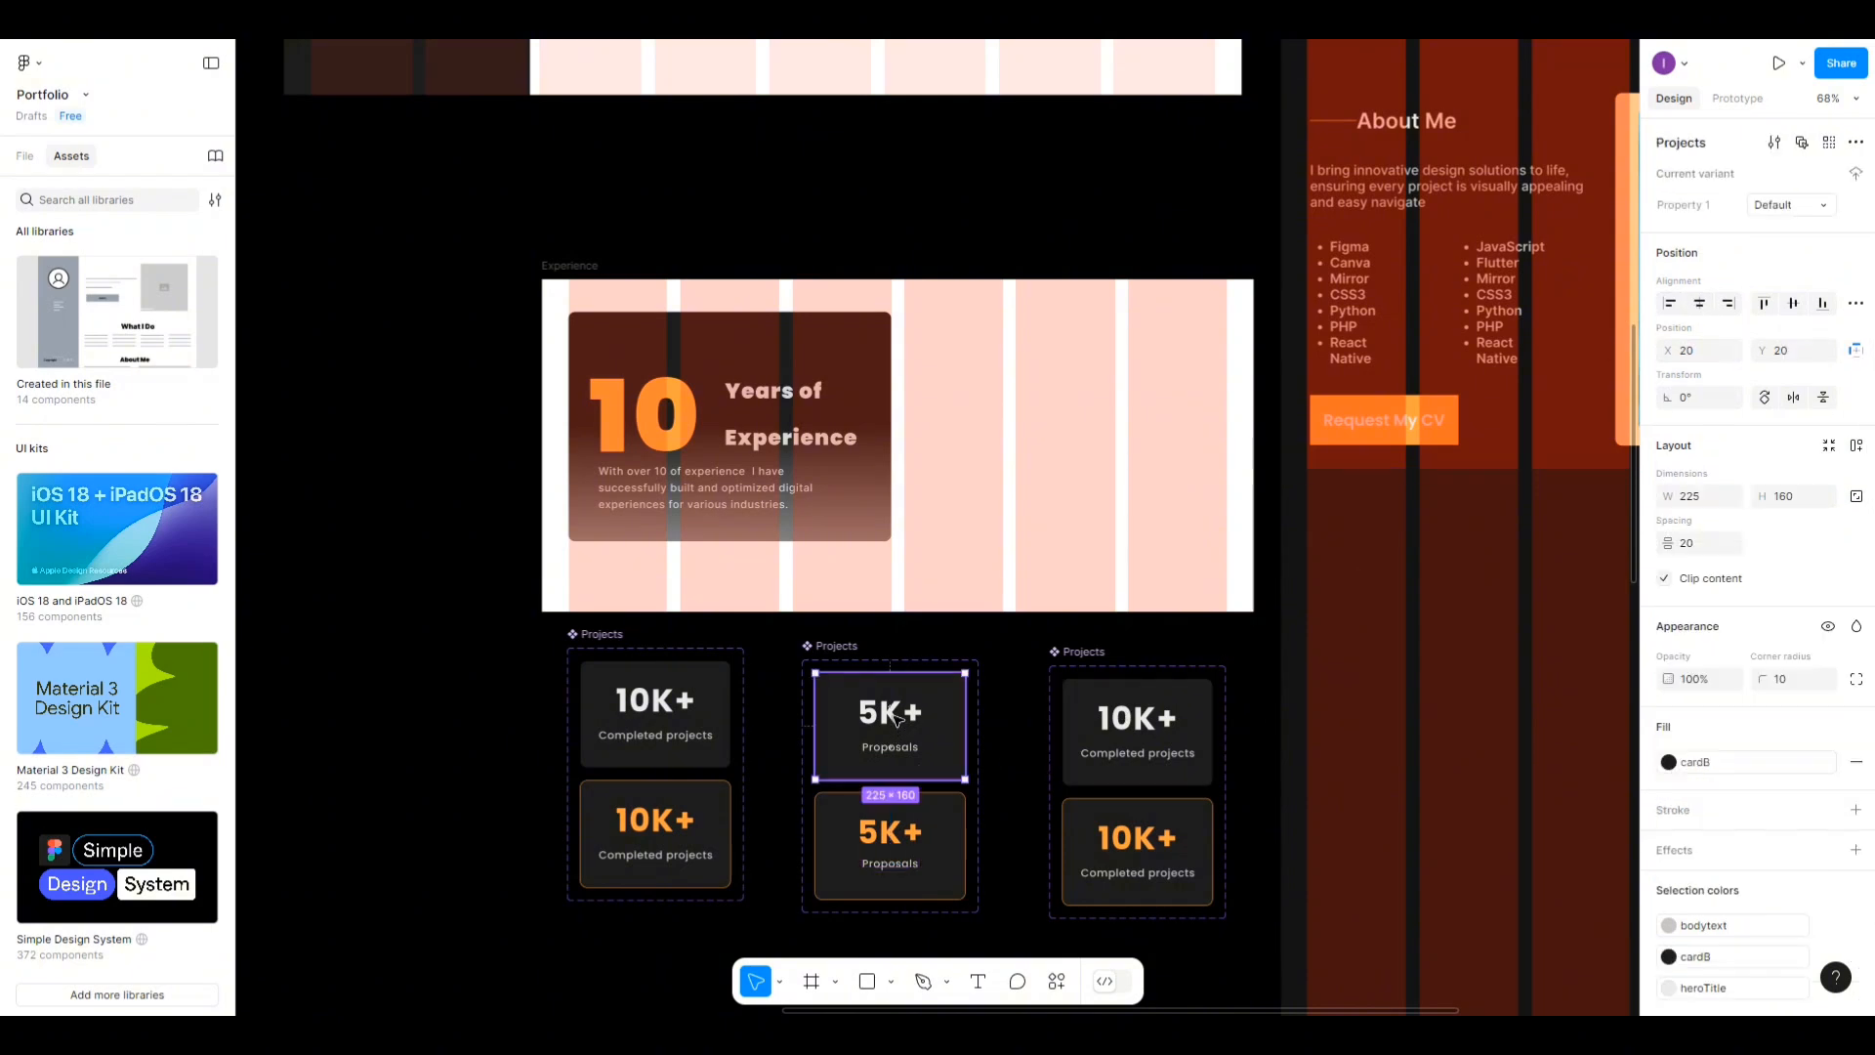
pyautogui.click(896, 719)
pyautogui.keyDown('shift'); pyautogui.click(888, 748); pyautogui.keyUp('shift')
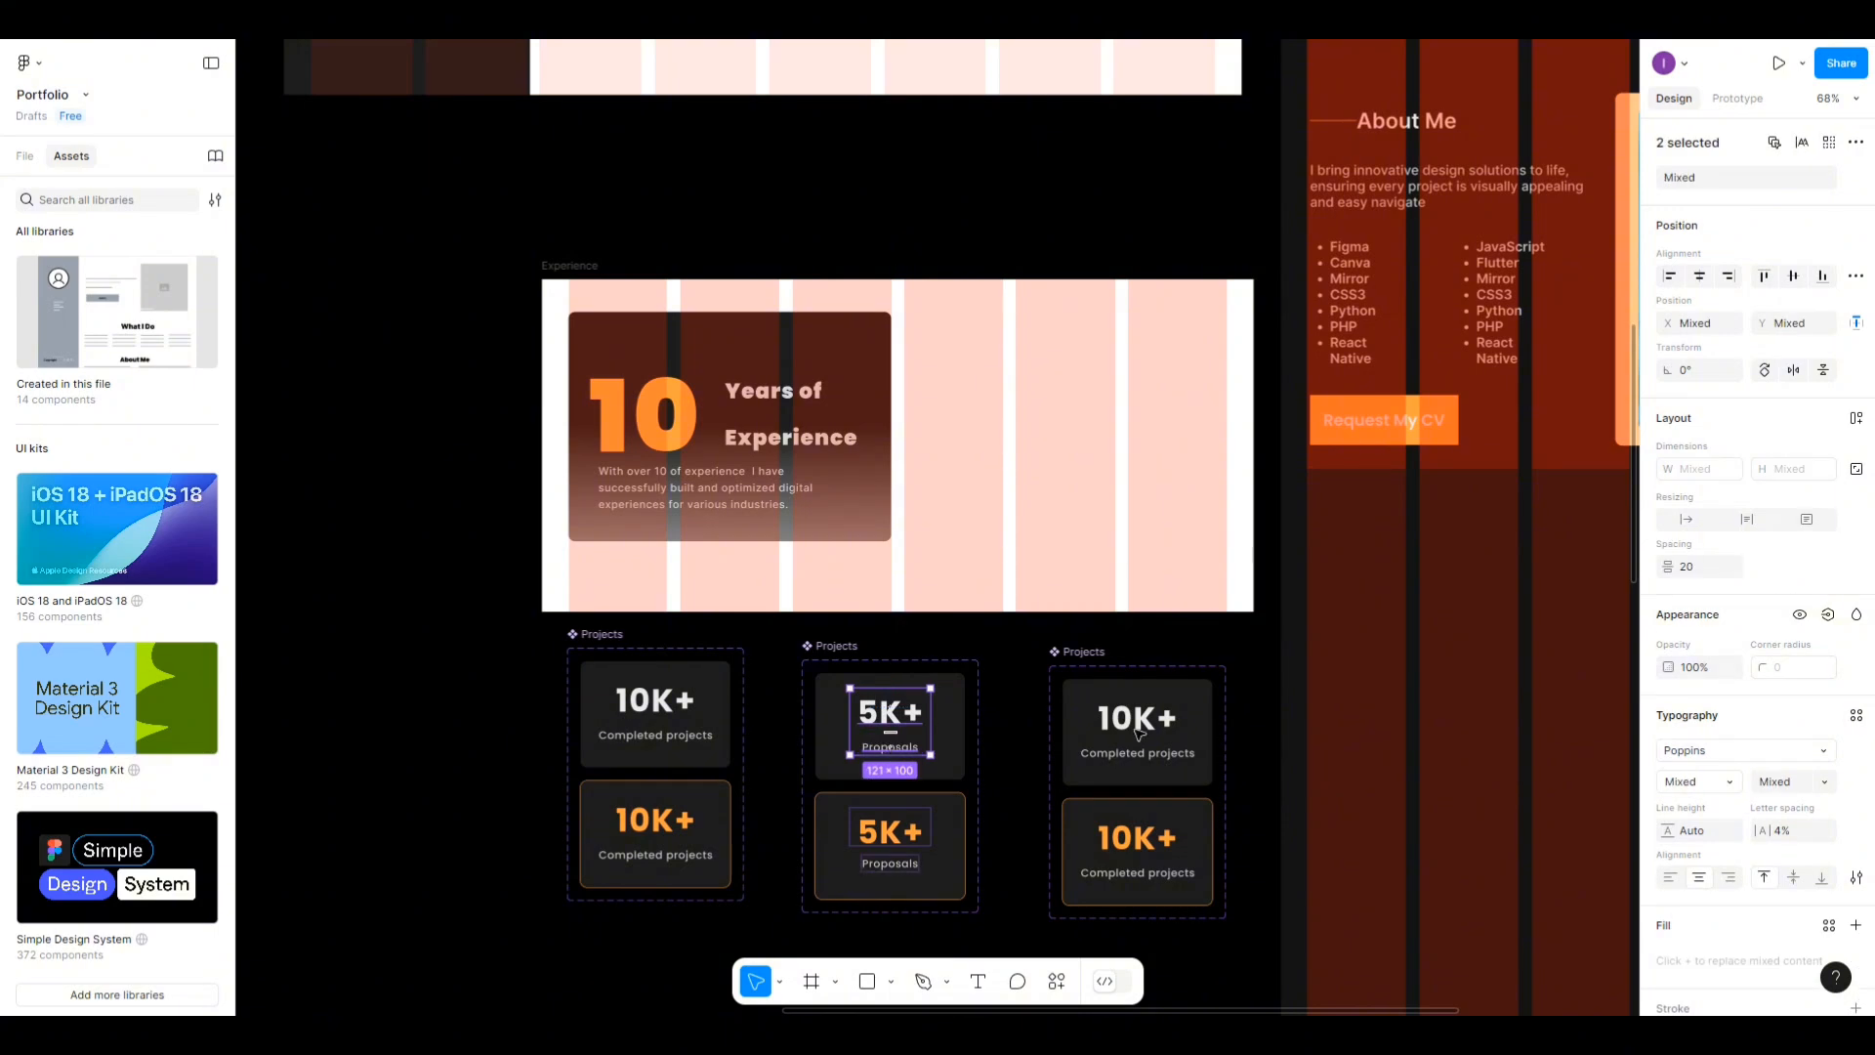
pyautogui.click(930, 830)
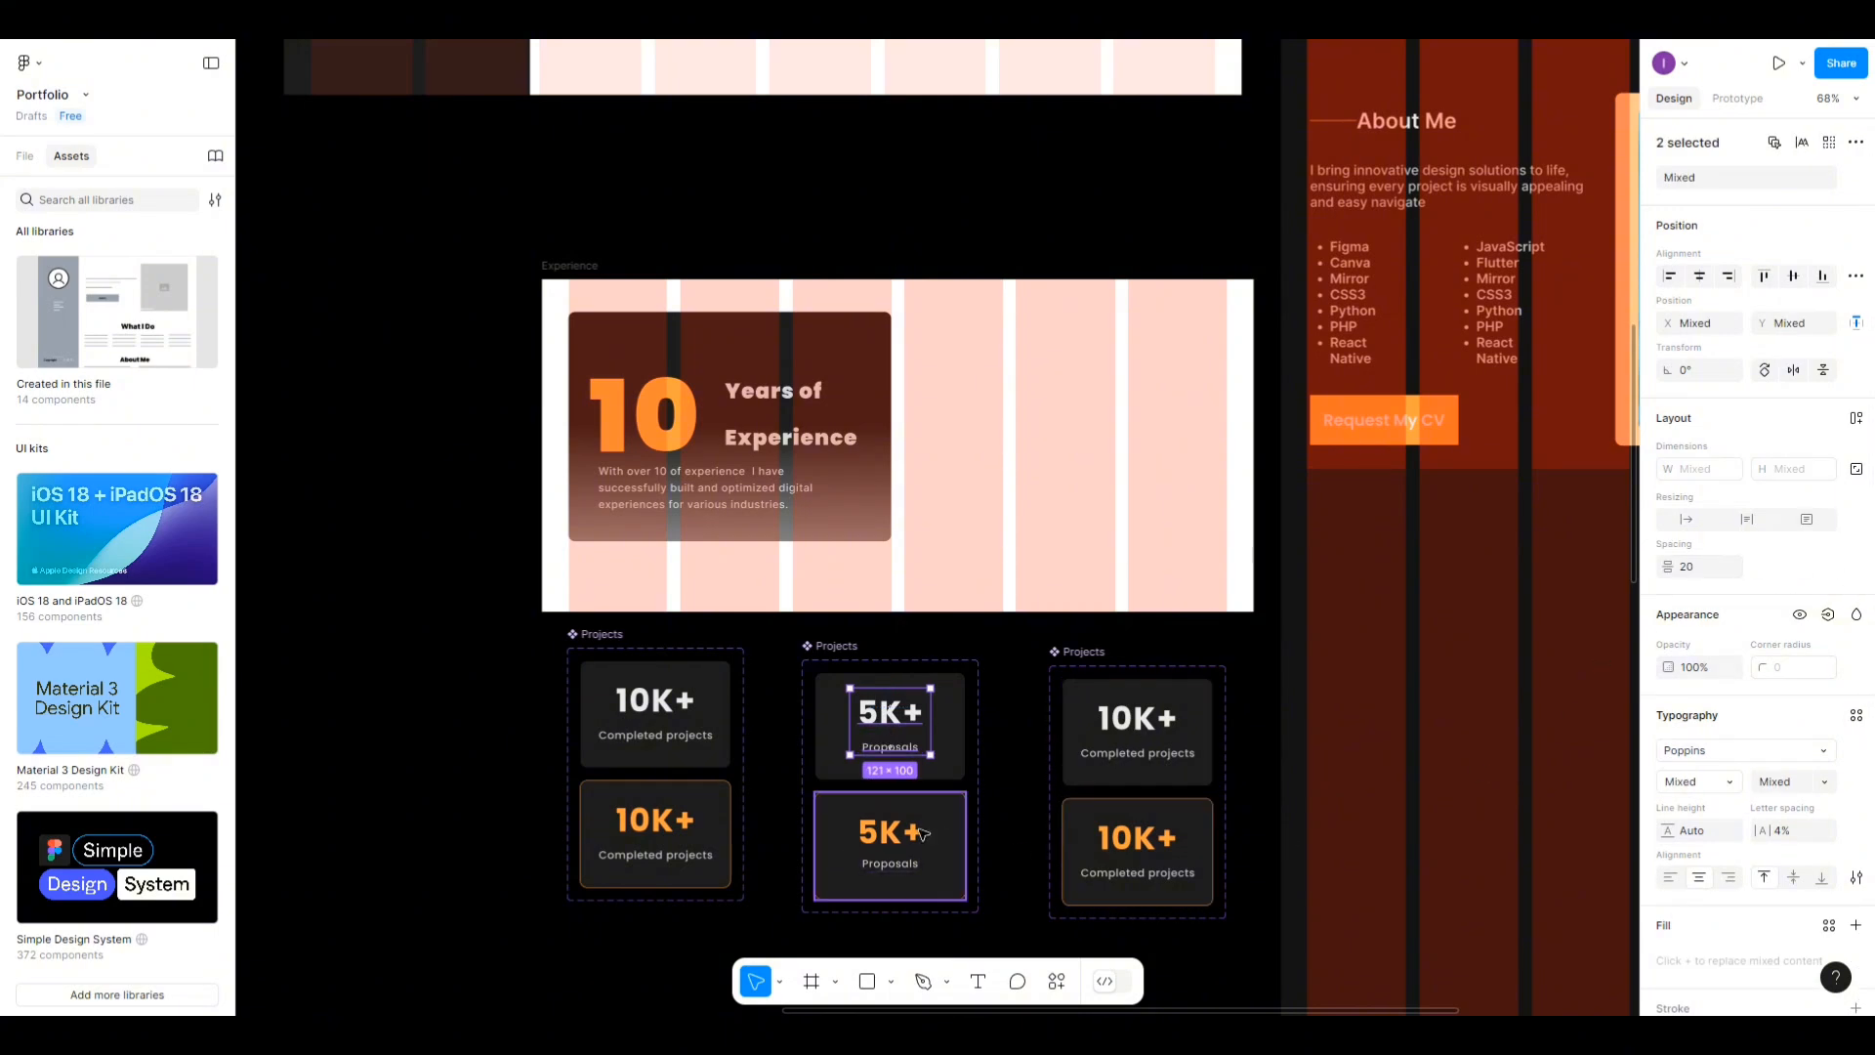
pyautogui.click(916, 838)
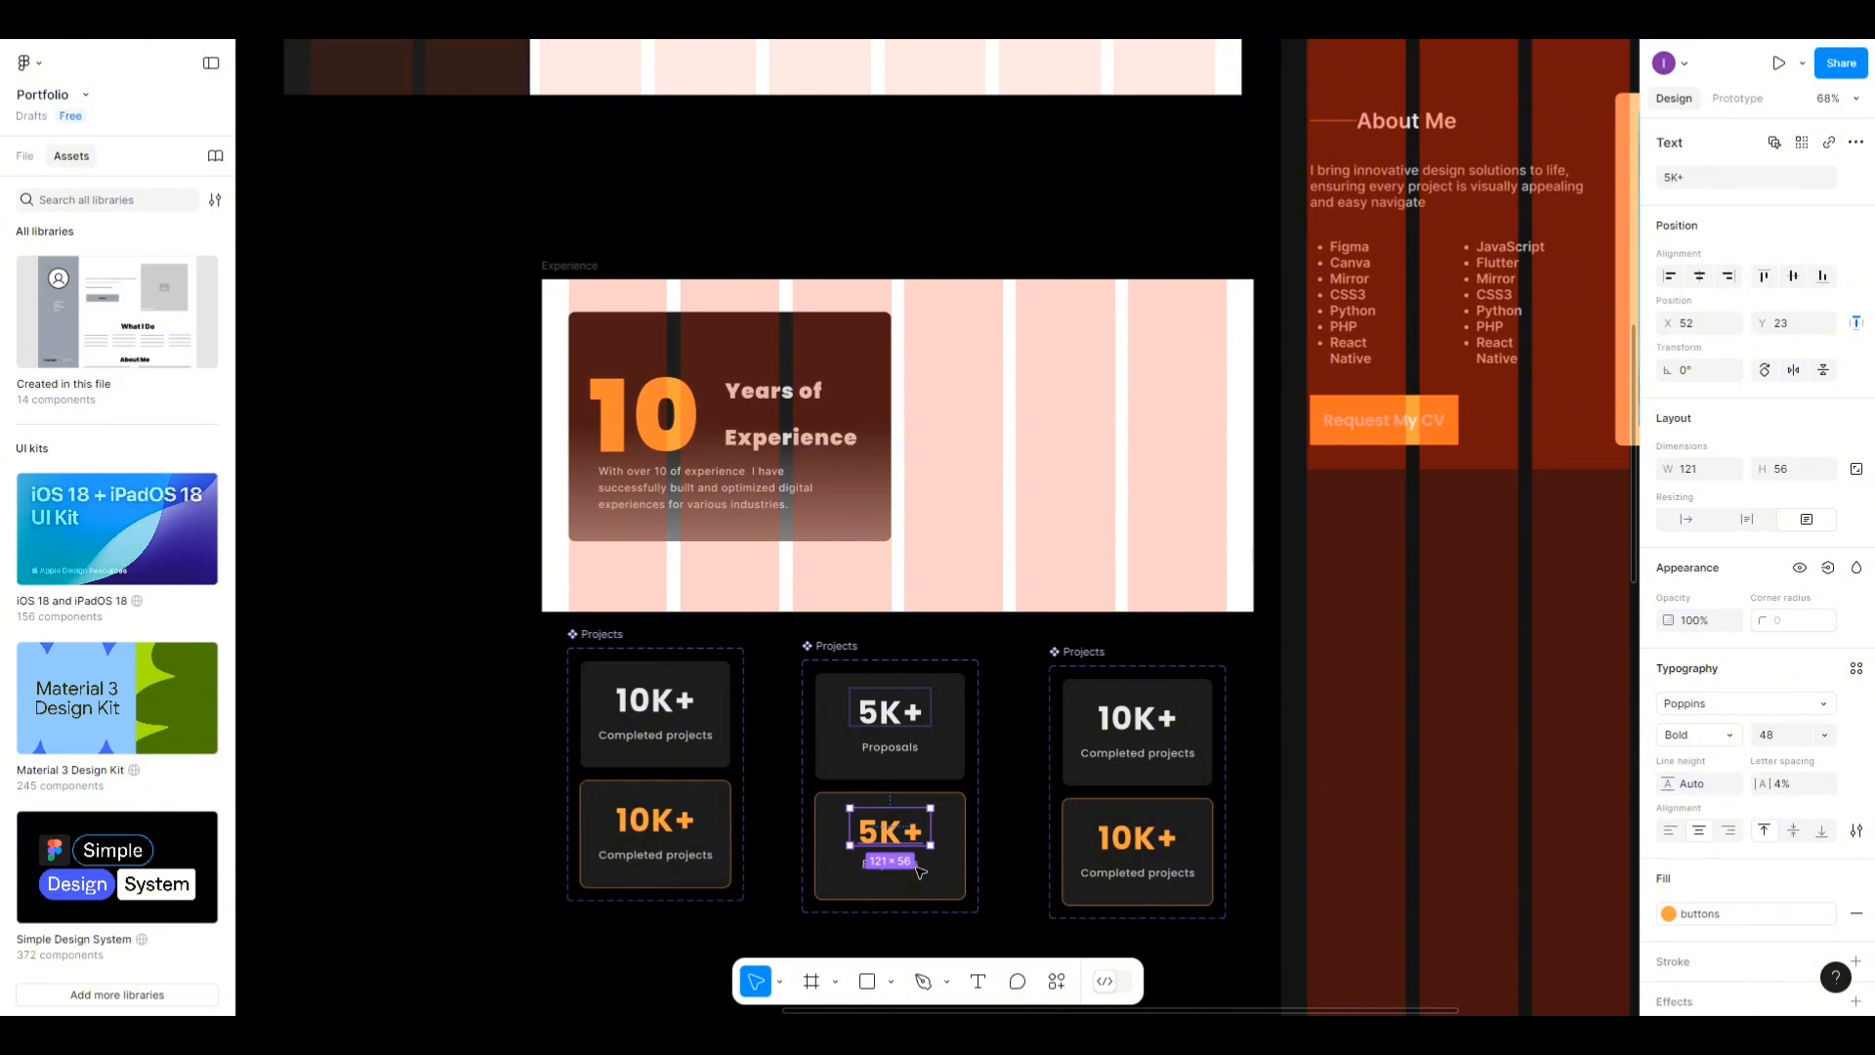
pyautogui.keyDown('shift'); pyautogui.click(913, 865); pyautogui.keyUp('shift')
pyautogui.click(1695, 568)
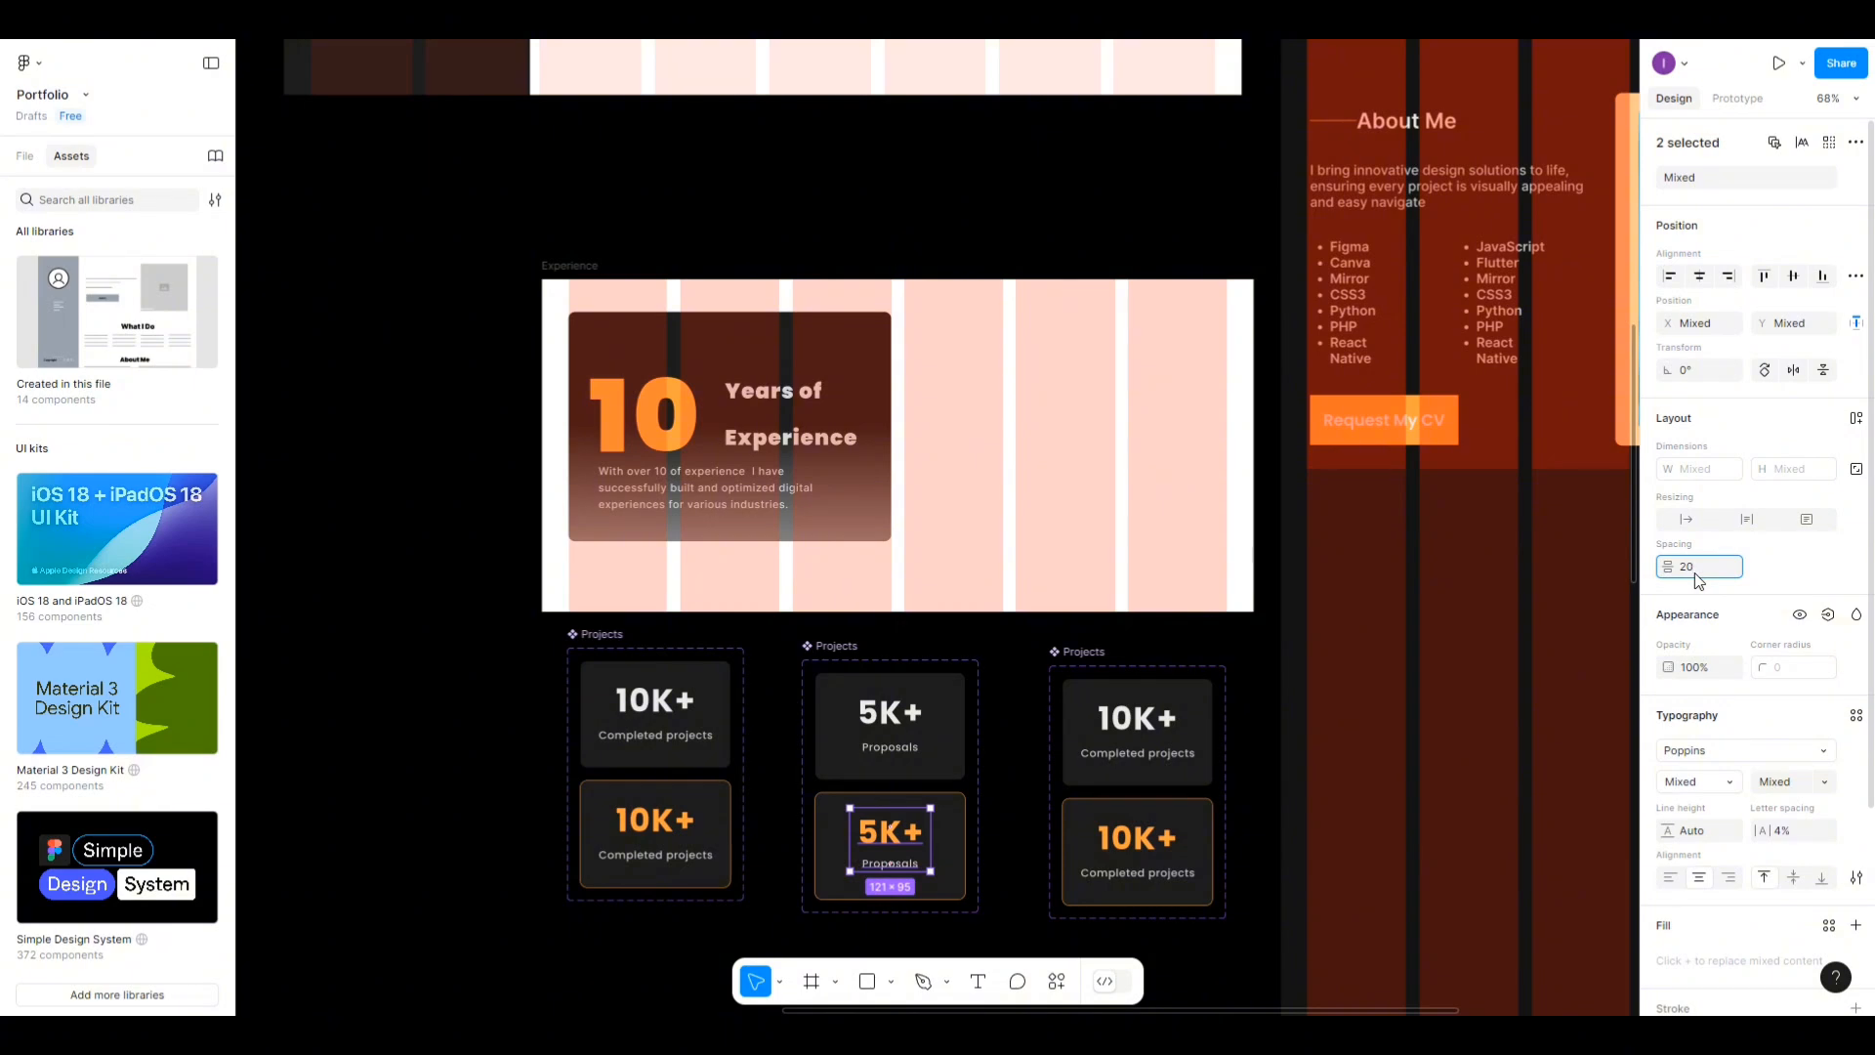
# Rename the middle component set as Proposals and the third one as Reviews.
pyautogui.click(855, 647)
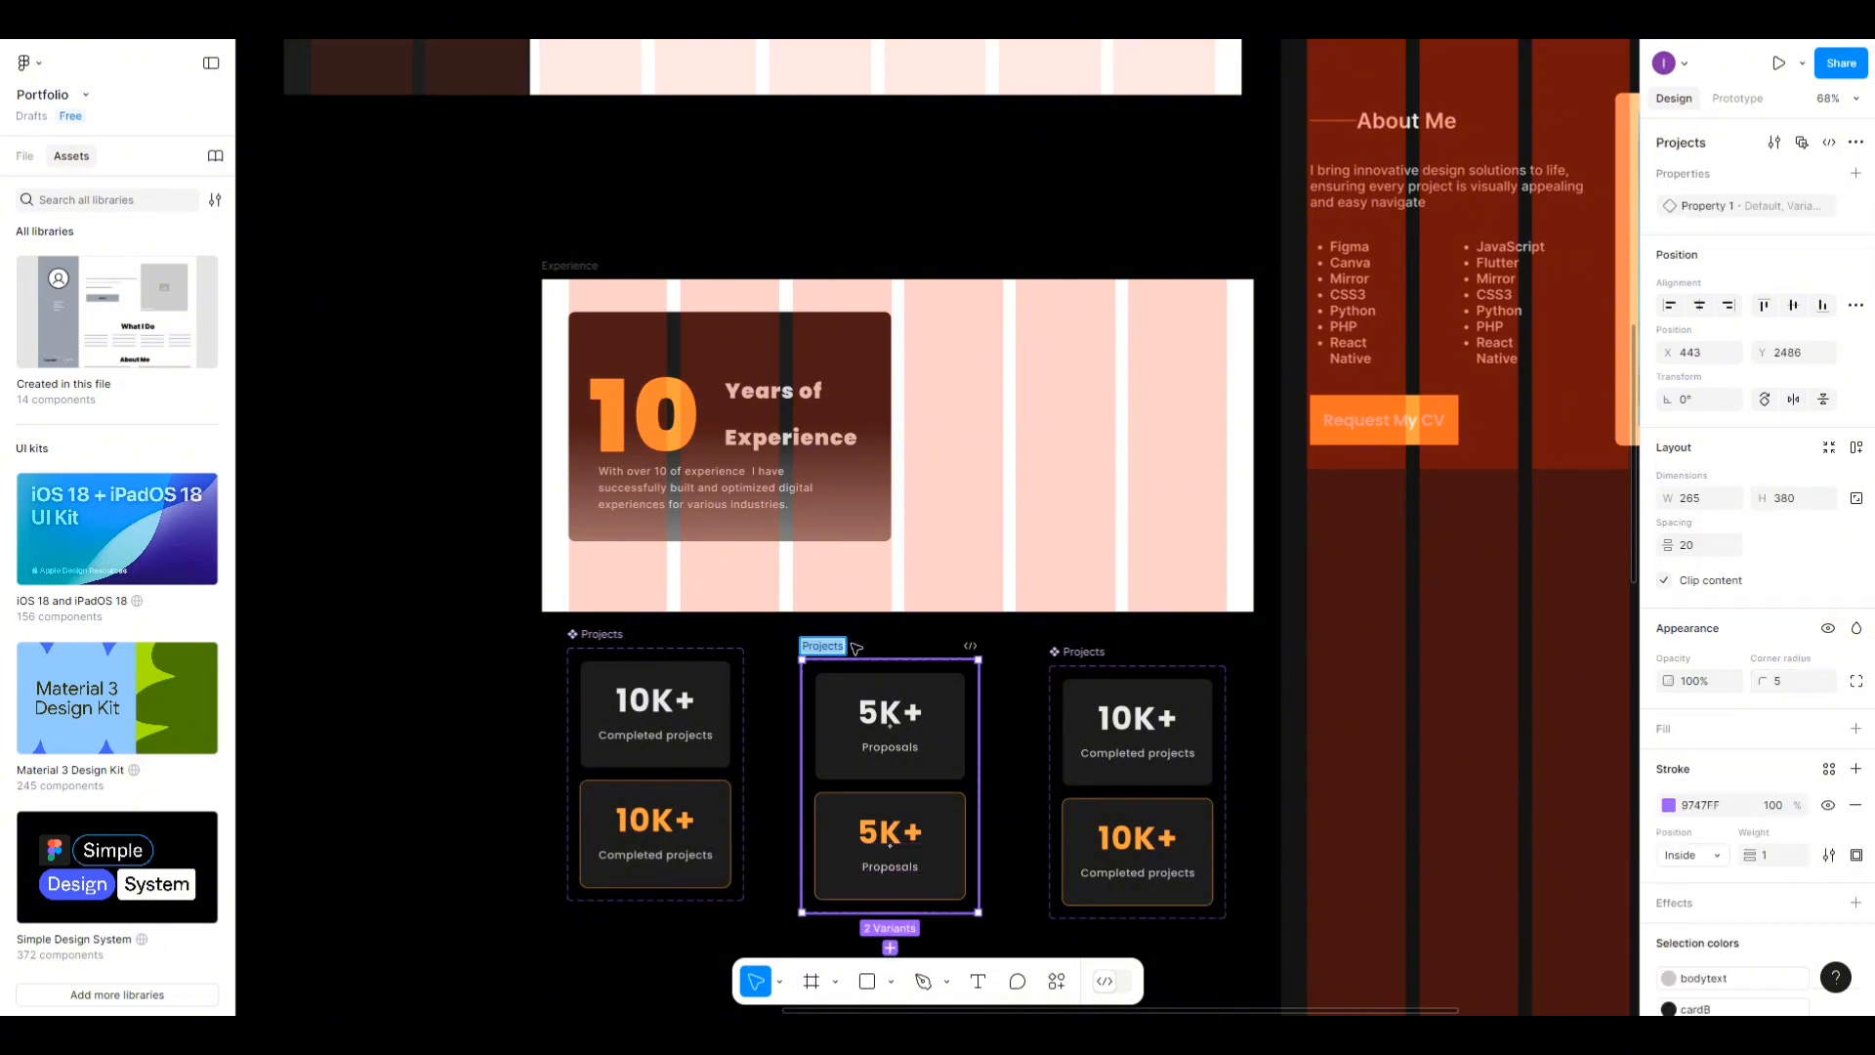
pyautogui.write('F')
pyautogui.write('roposals')
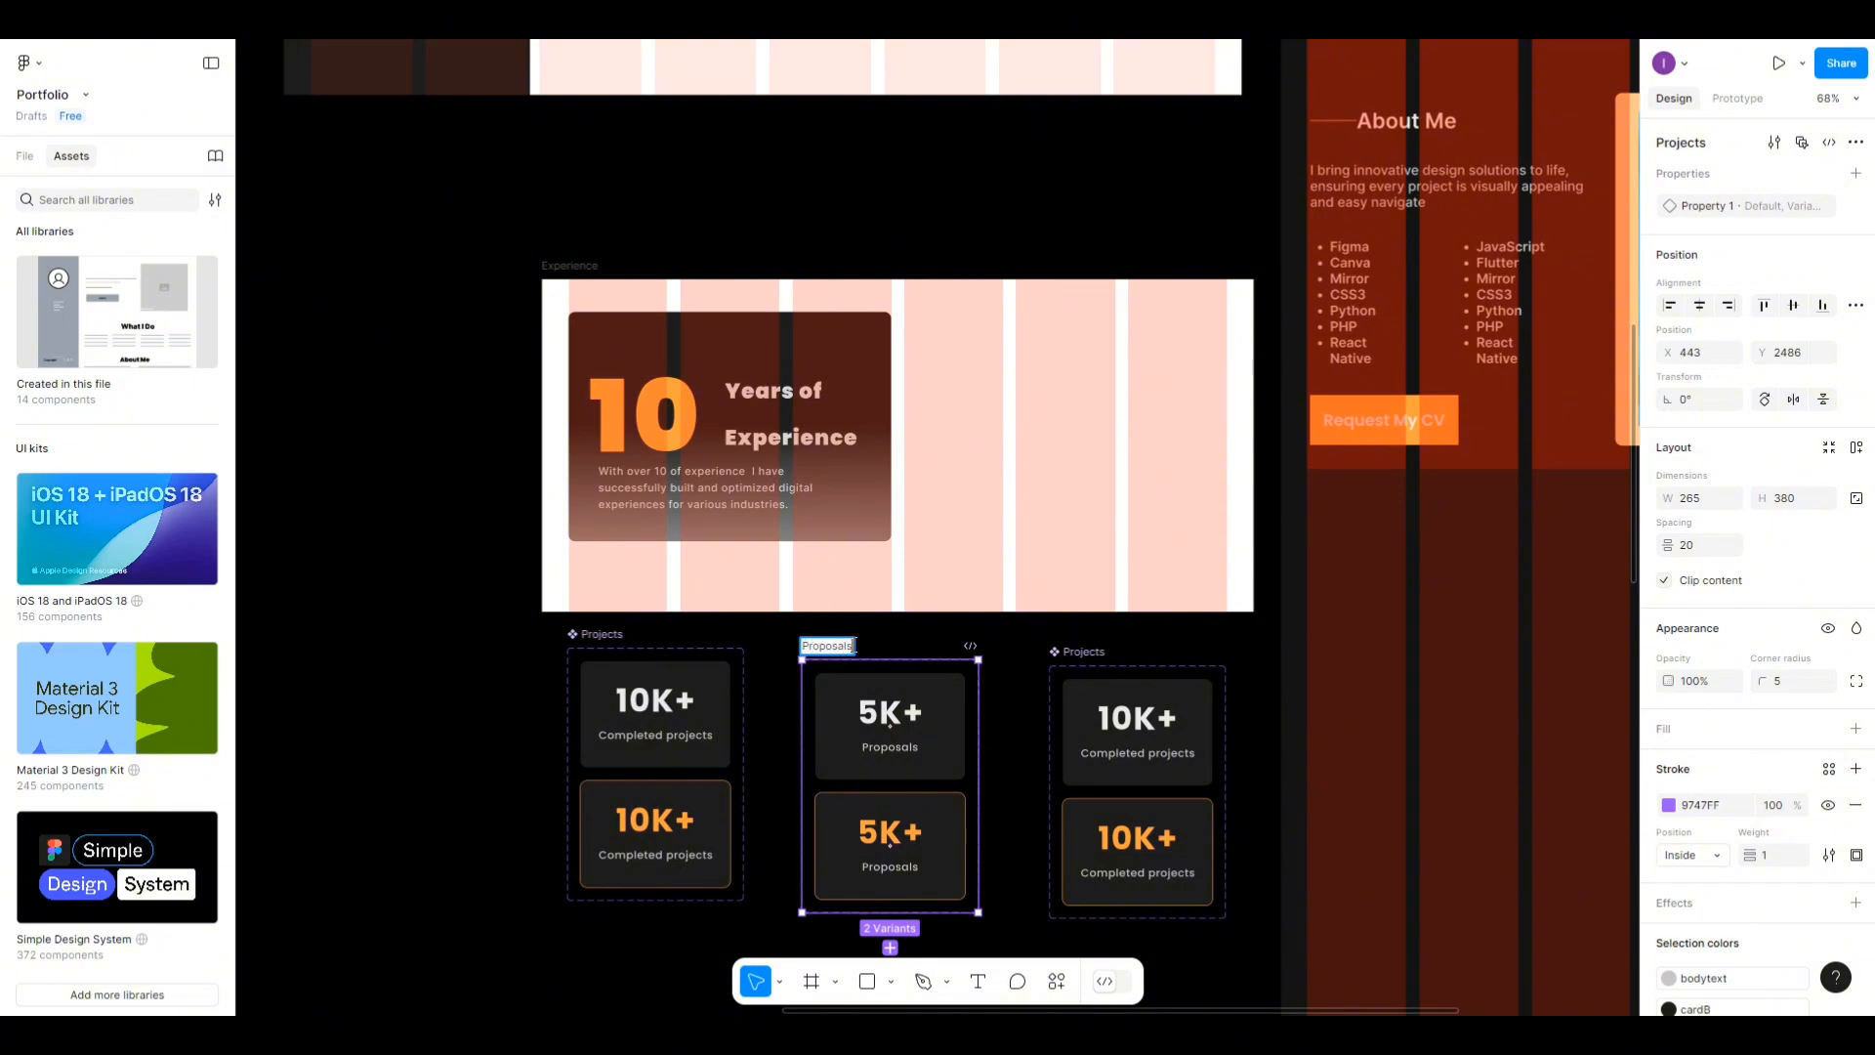
pyautogui.doubleClick(1089, 652)
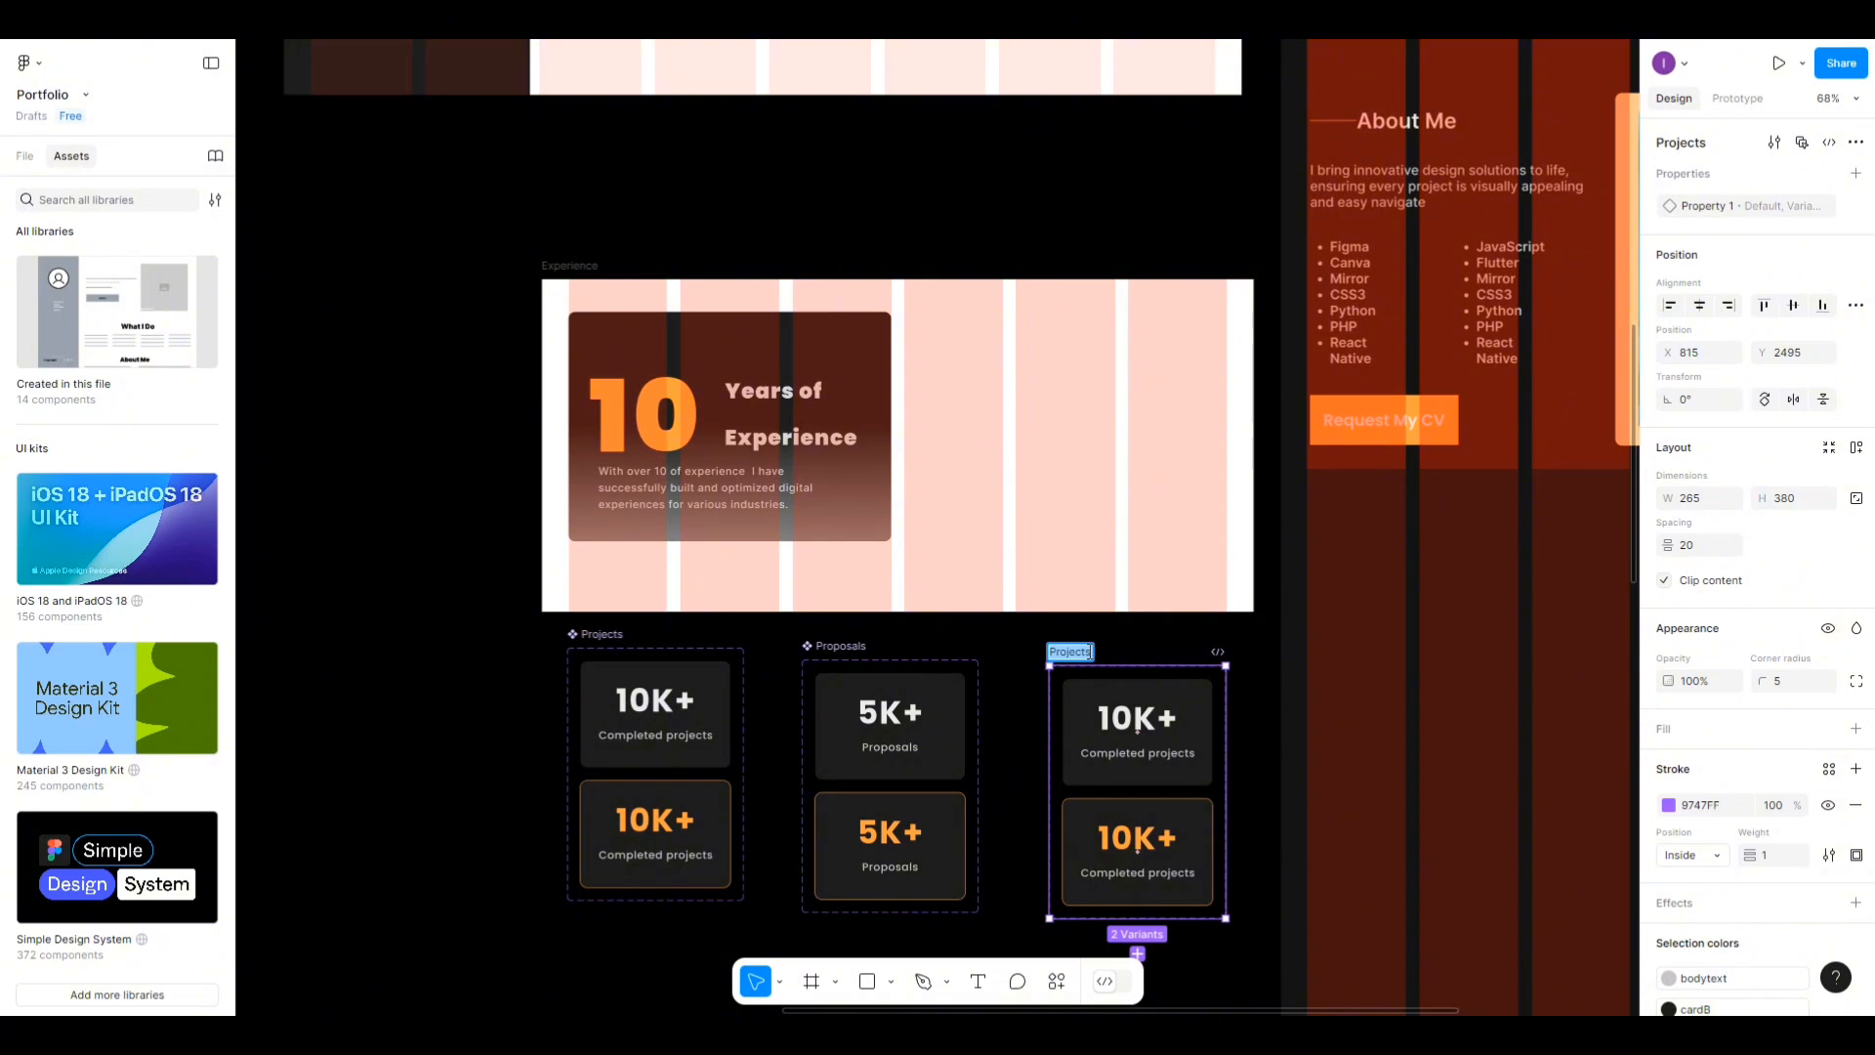
pyautogui.write('Reviews')
# Change the white number in the Reviews component set's default variant to "15K+".
pyautogui.doubleClick(1116, 723)
pyautogui.doubleClick(1116, 723)
pyautogui.click(1116, 722)
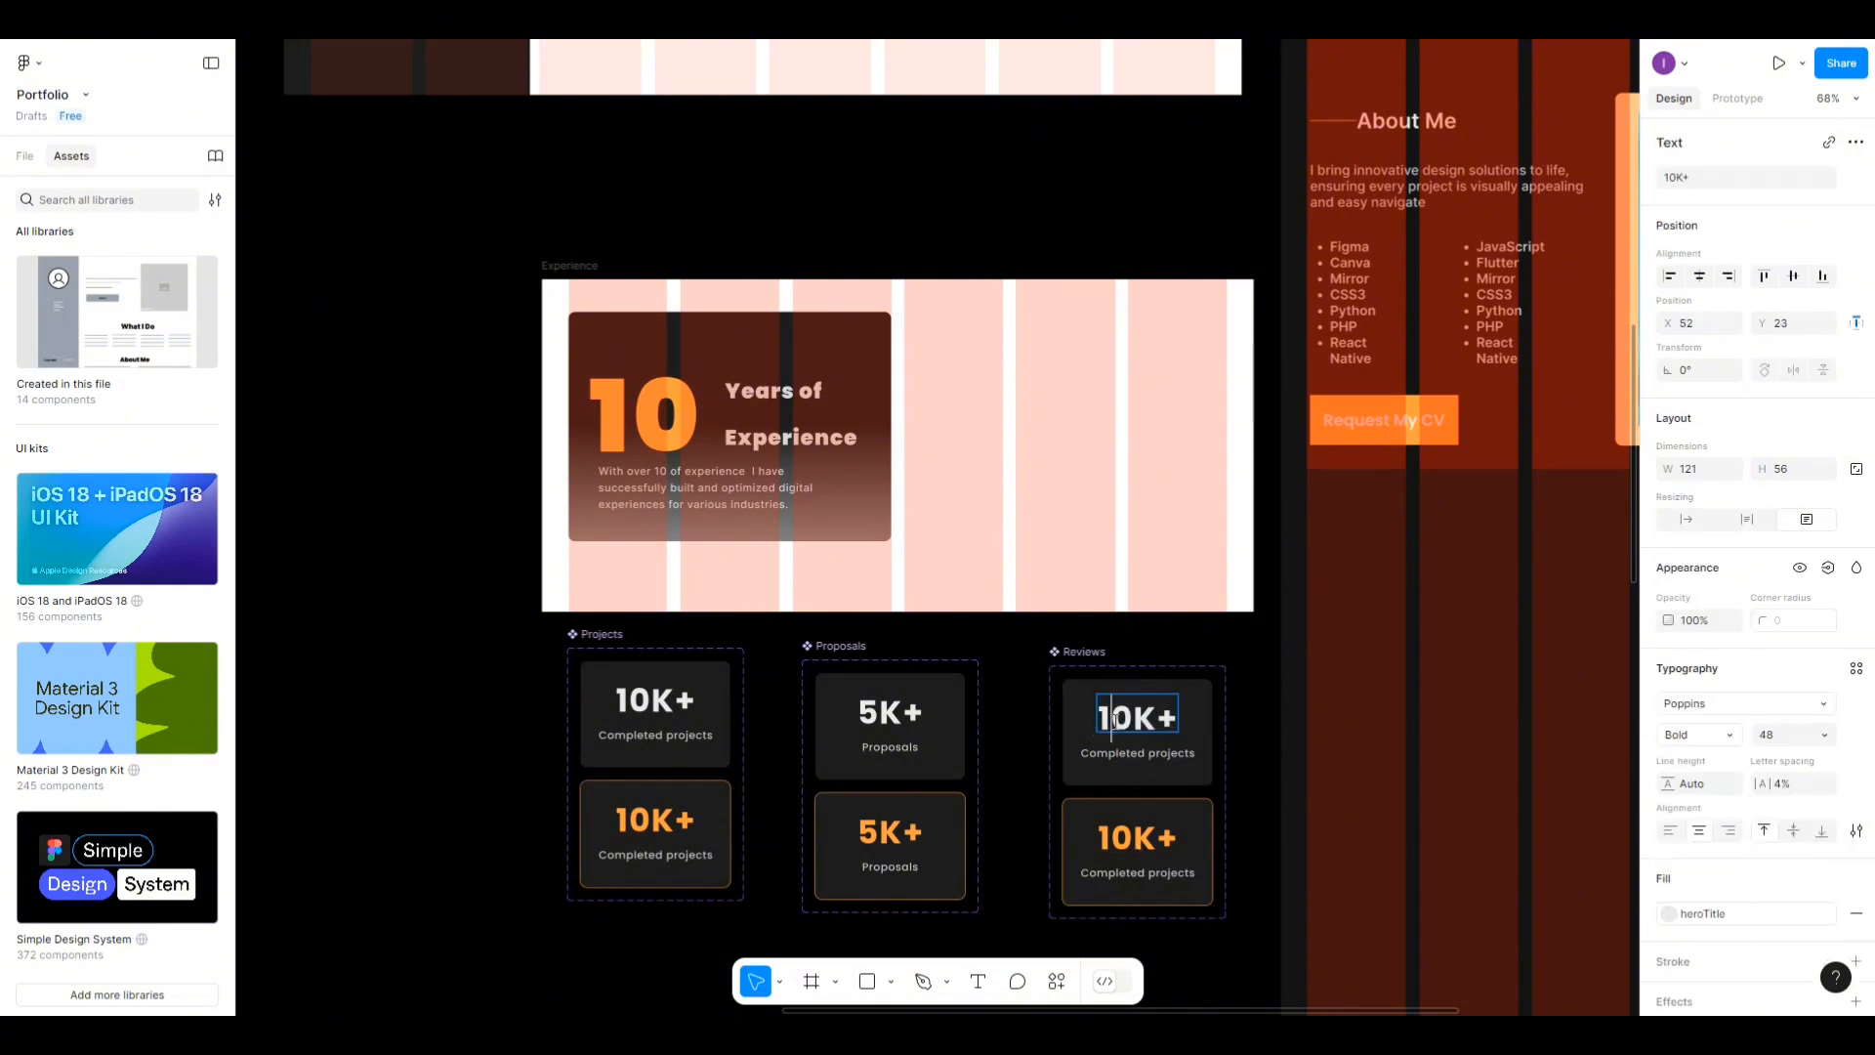
pyautogui.press('BackSpace')
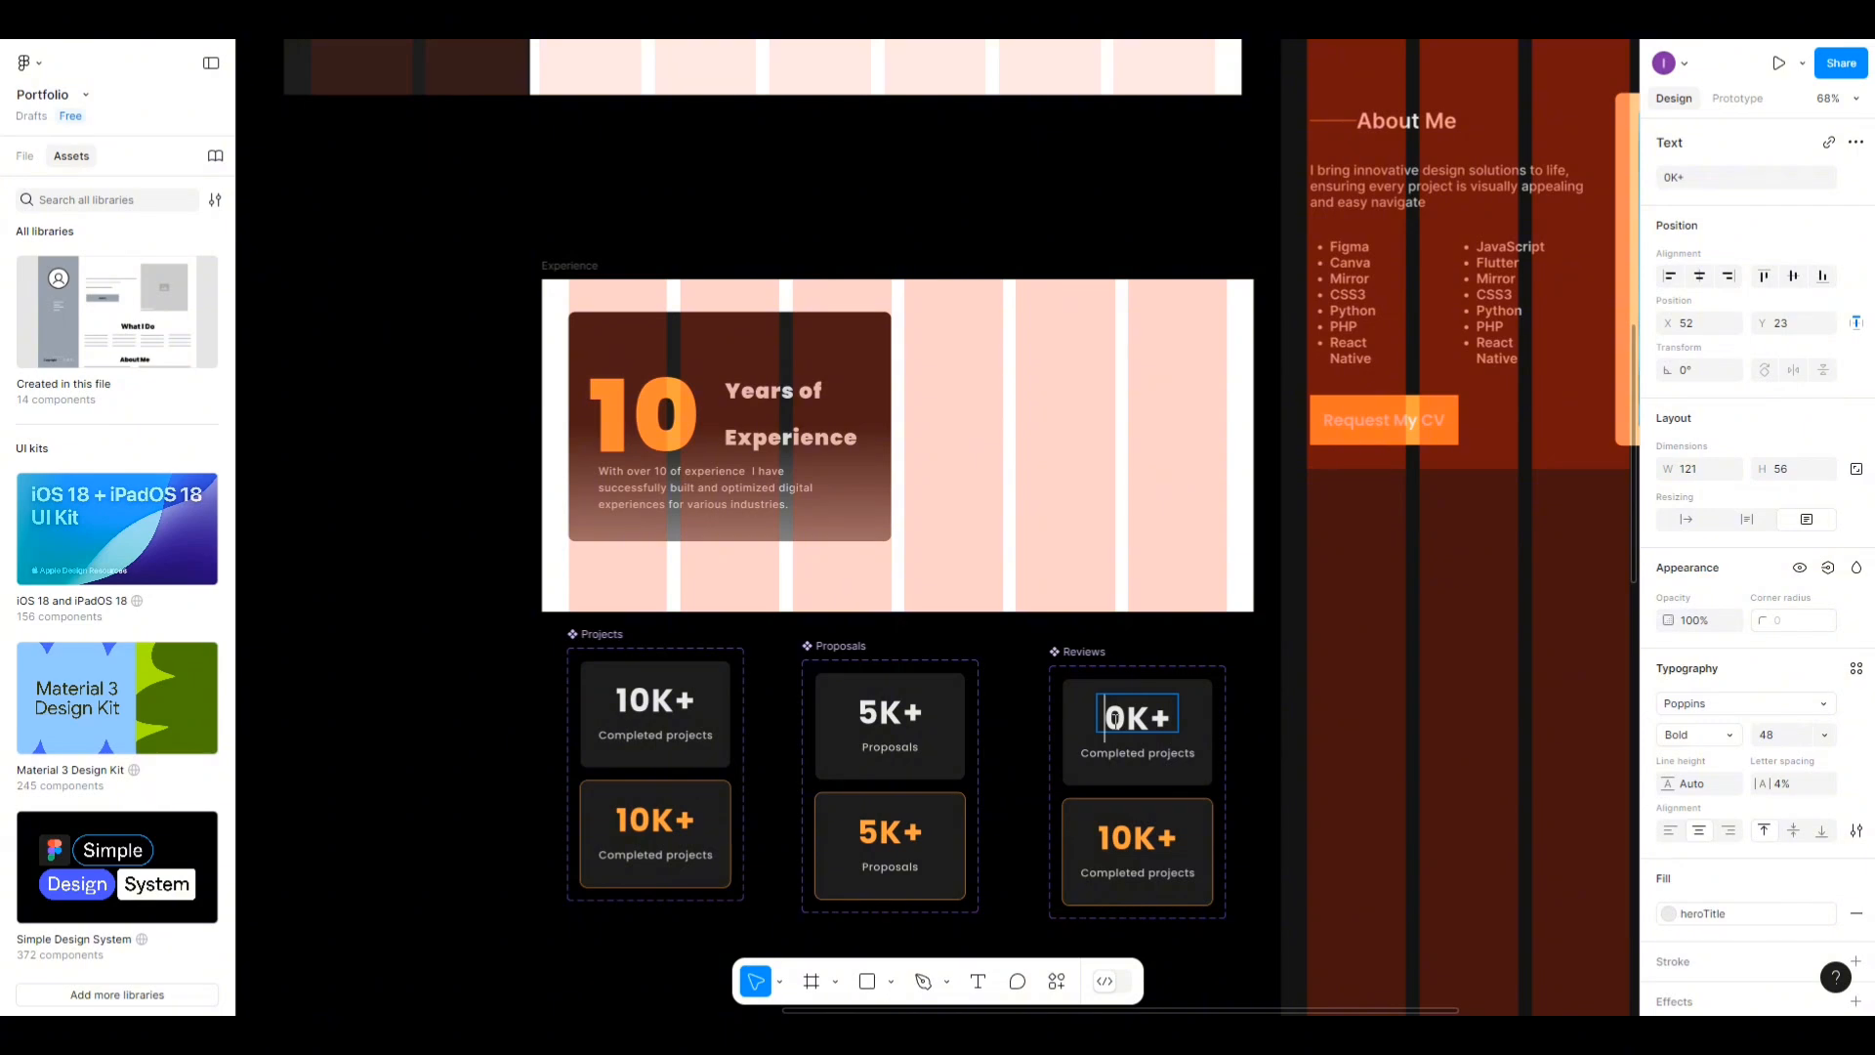
pyautogui.press('Delete')
pyautogui.write('15')
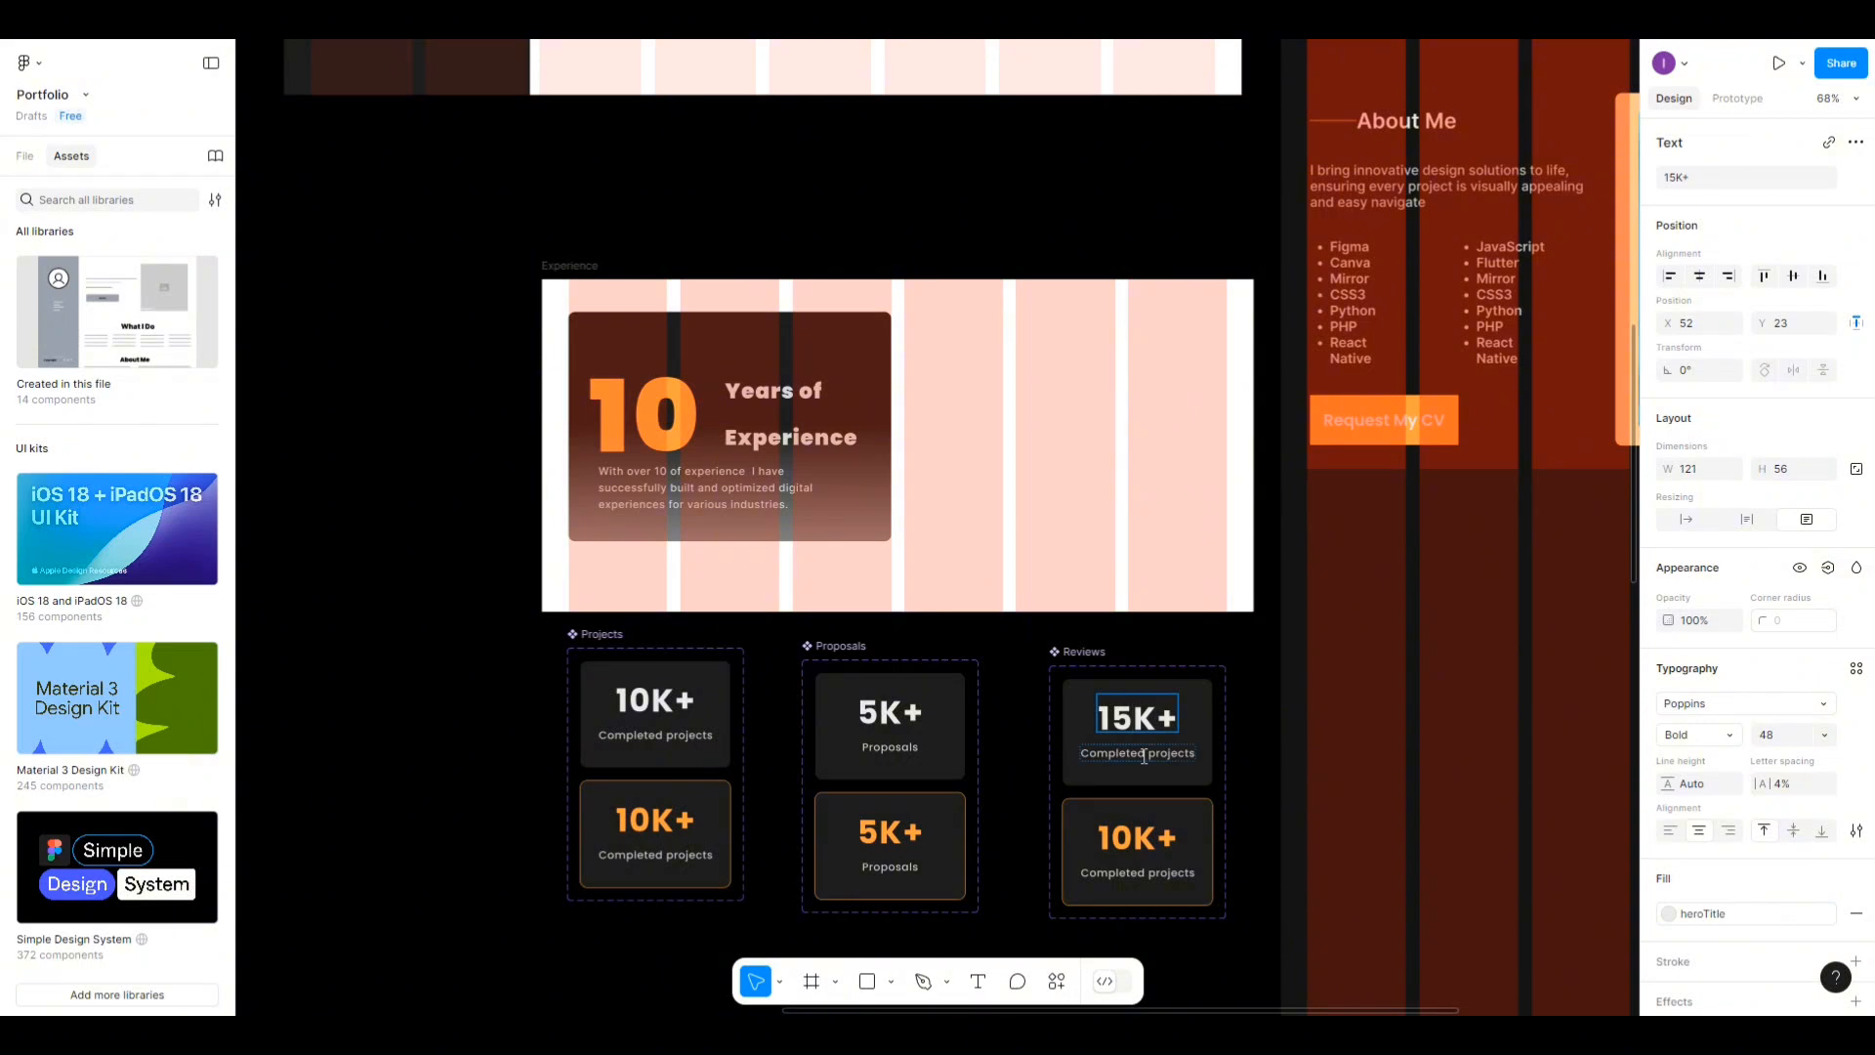
# Change the default Reviews variant's label to "Clients Reviews" and check its spacing from the number above.
pyautogui.doubleClick(1145, 755)
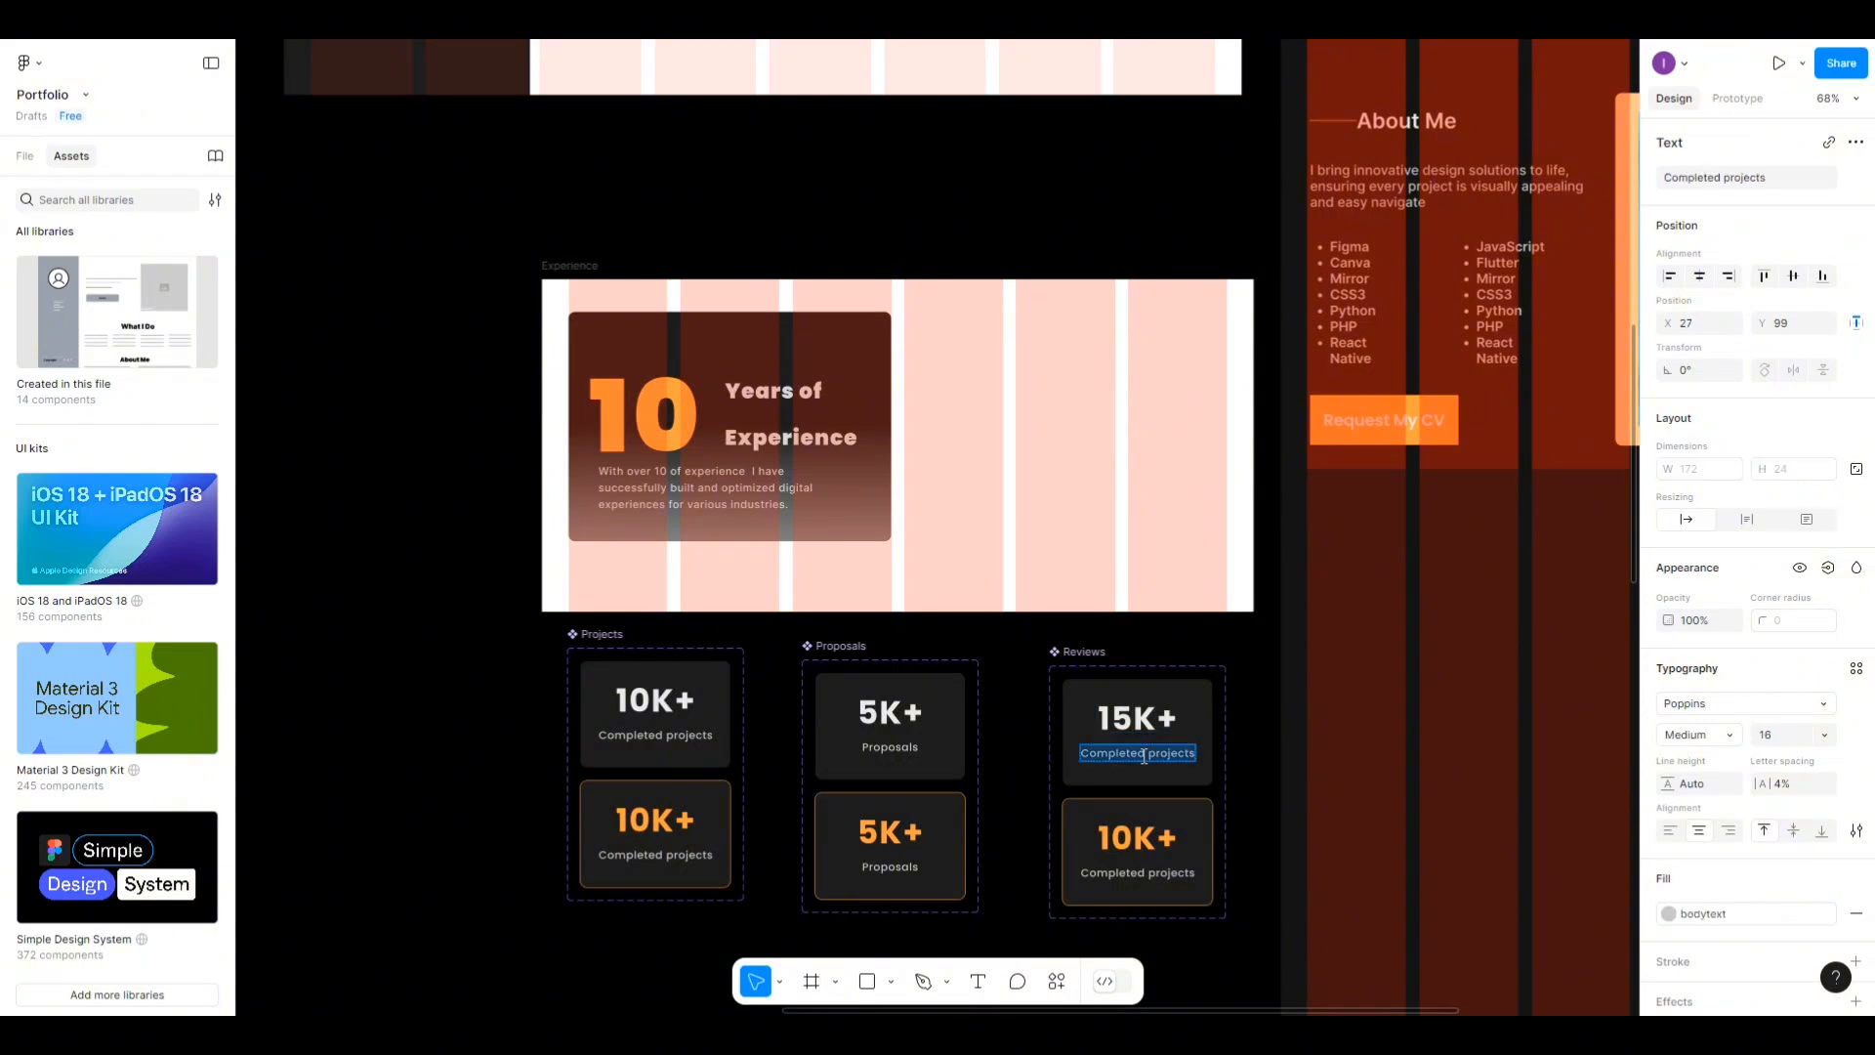
pyautogui.write('Client')
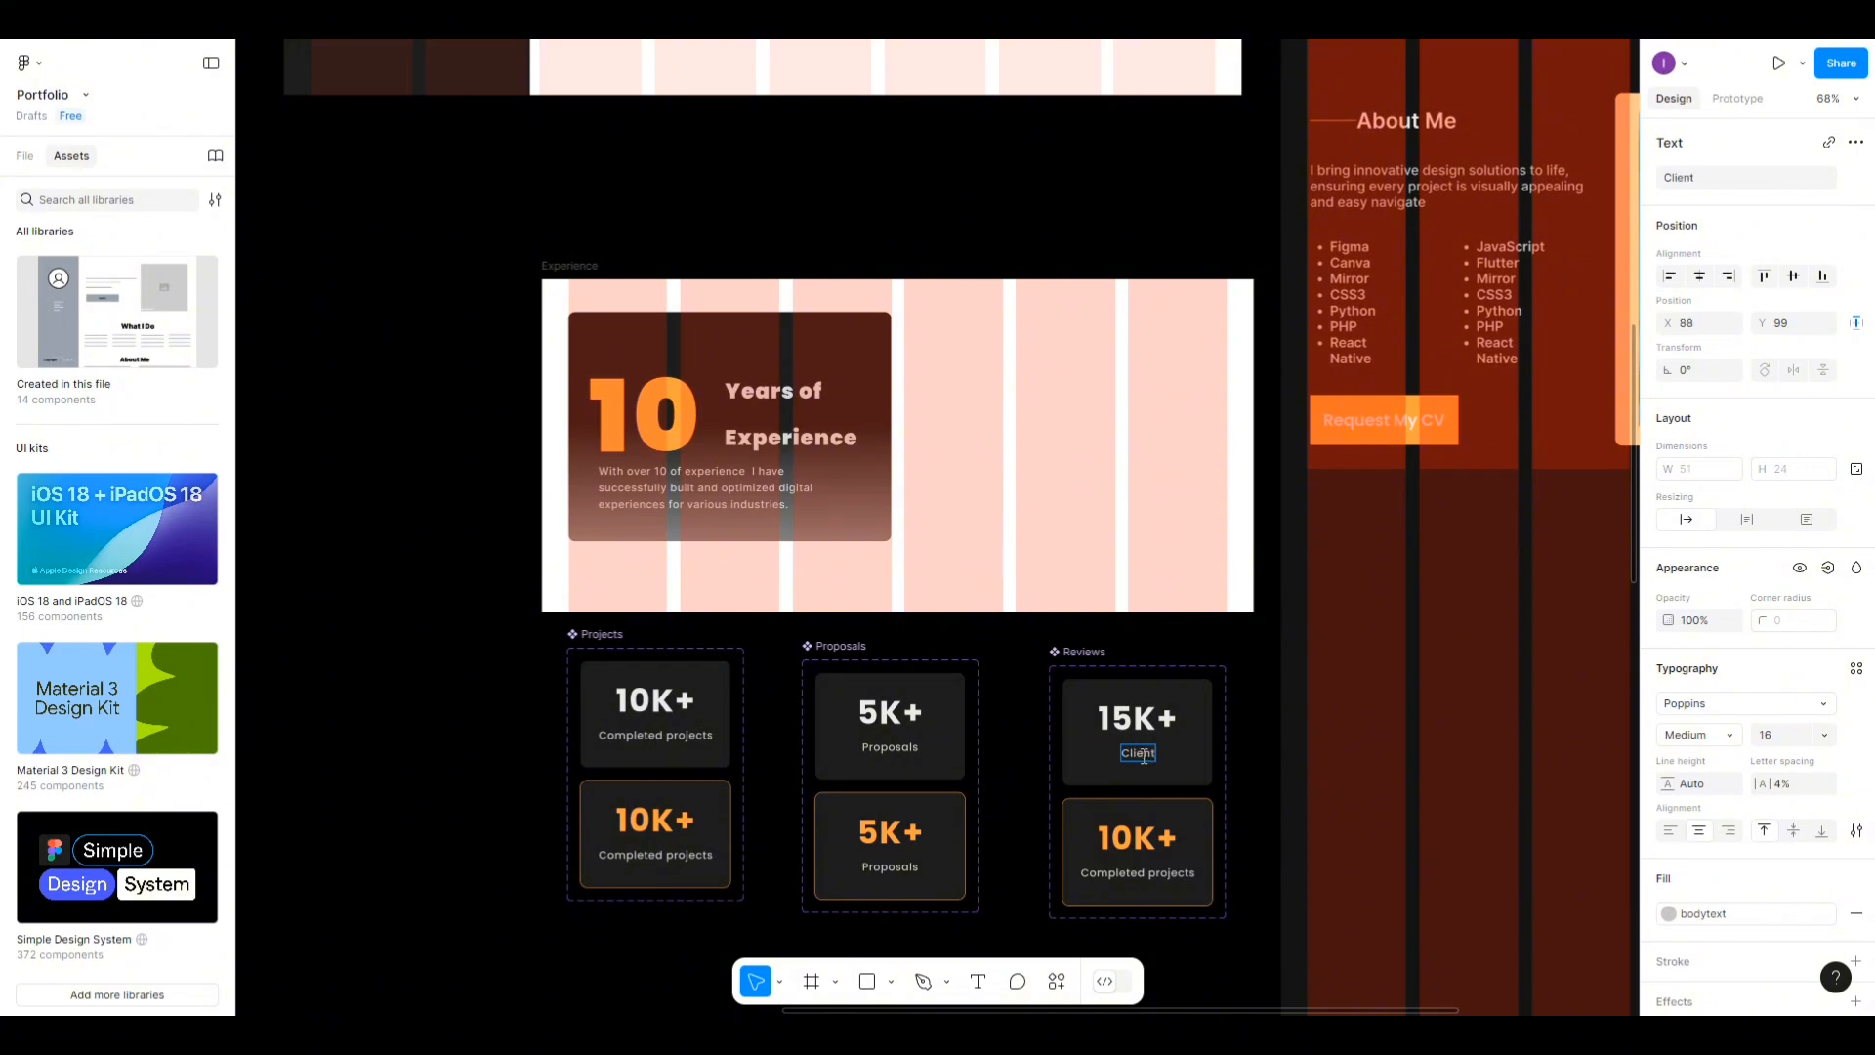
pyautogui.write('s Reviews')
pyautogui.scroll(1, 1172, 742)
pyautogui.press('Escape')
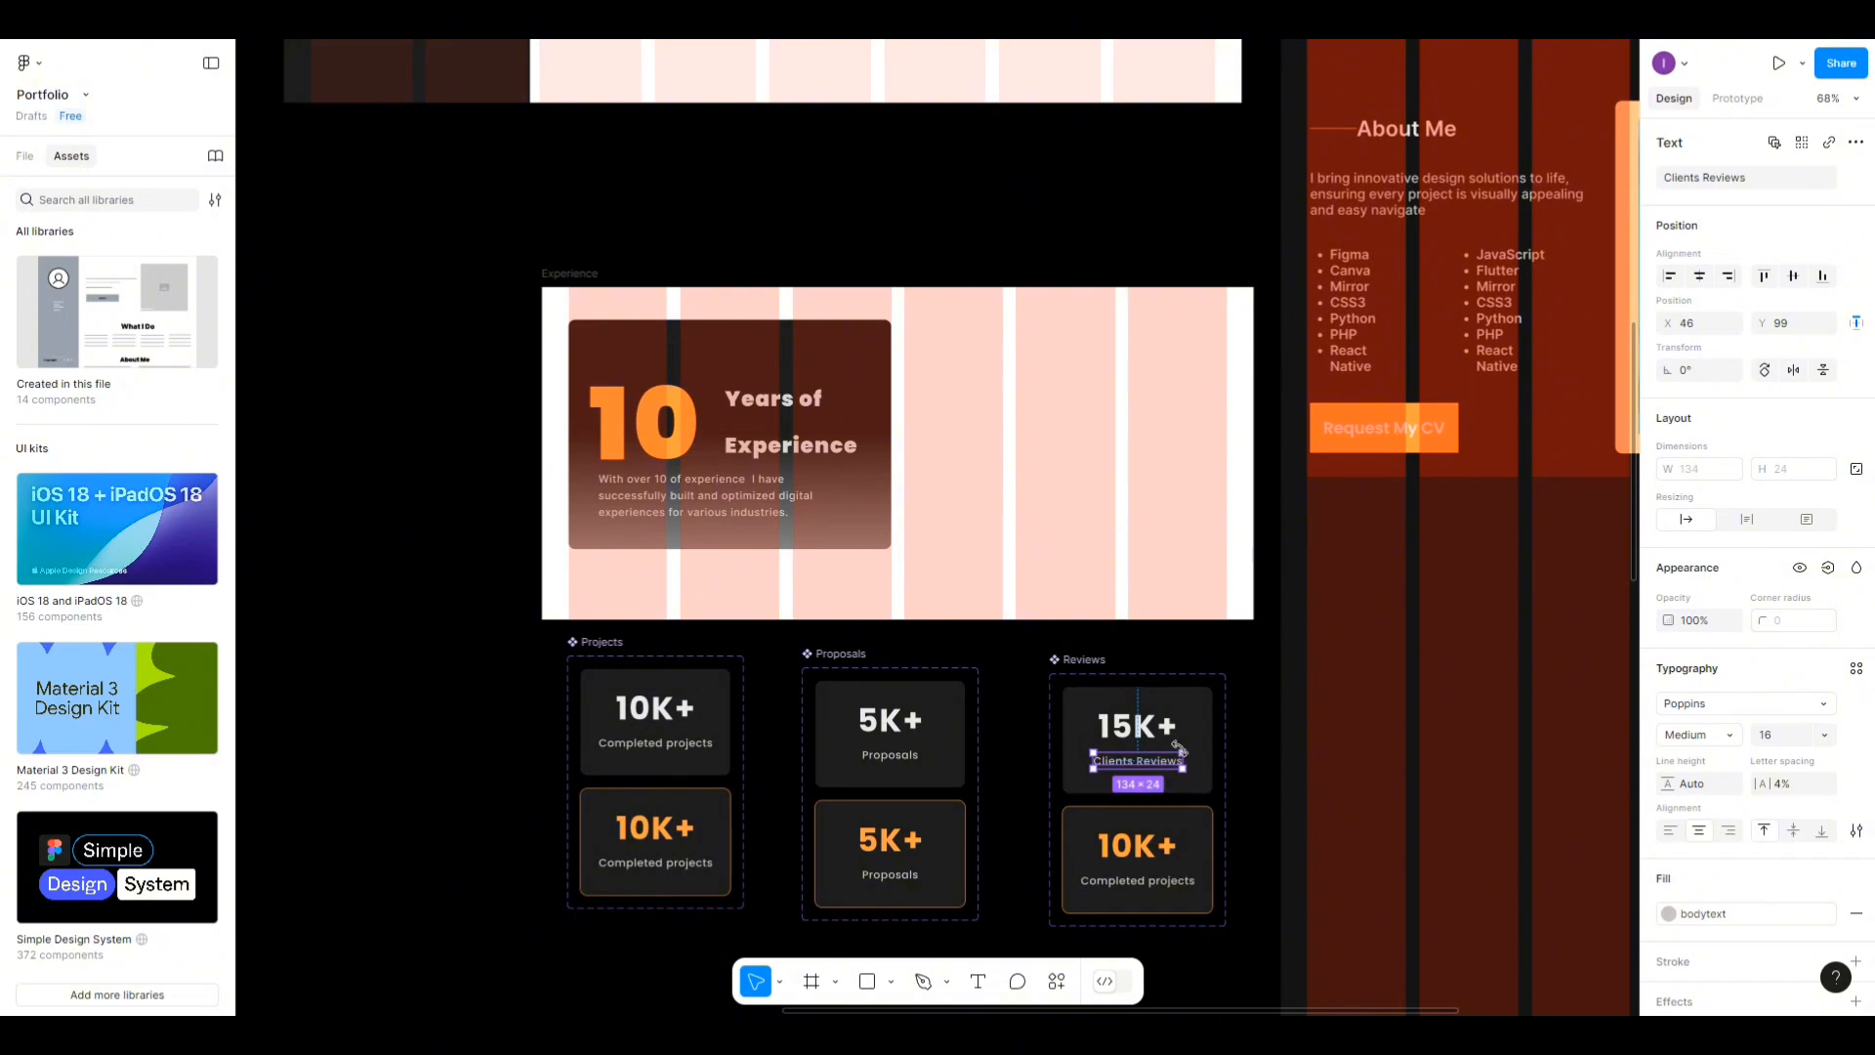
pyautogui.click(1155, 731)
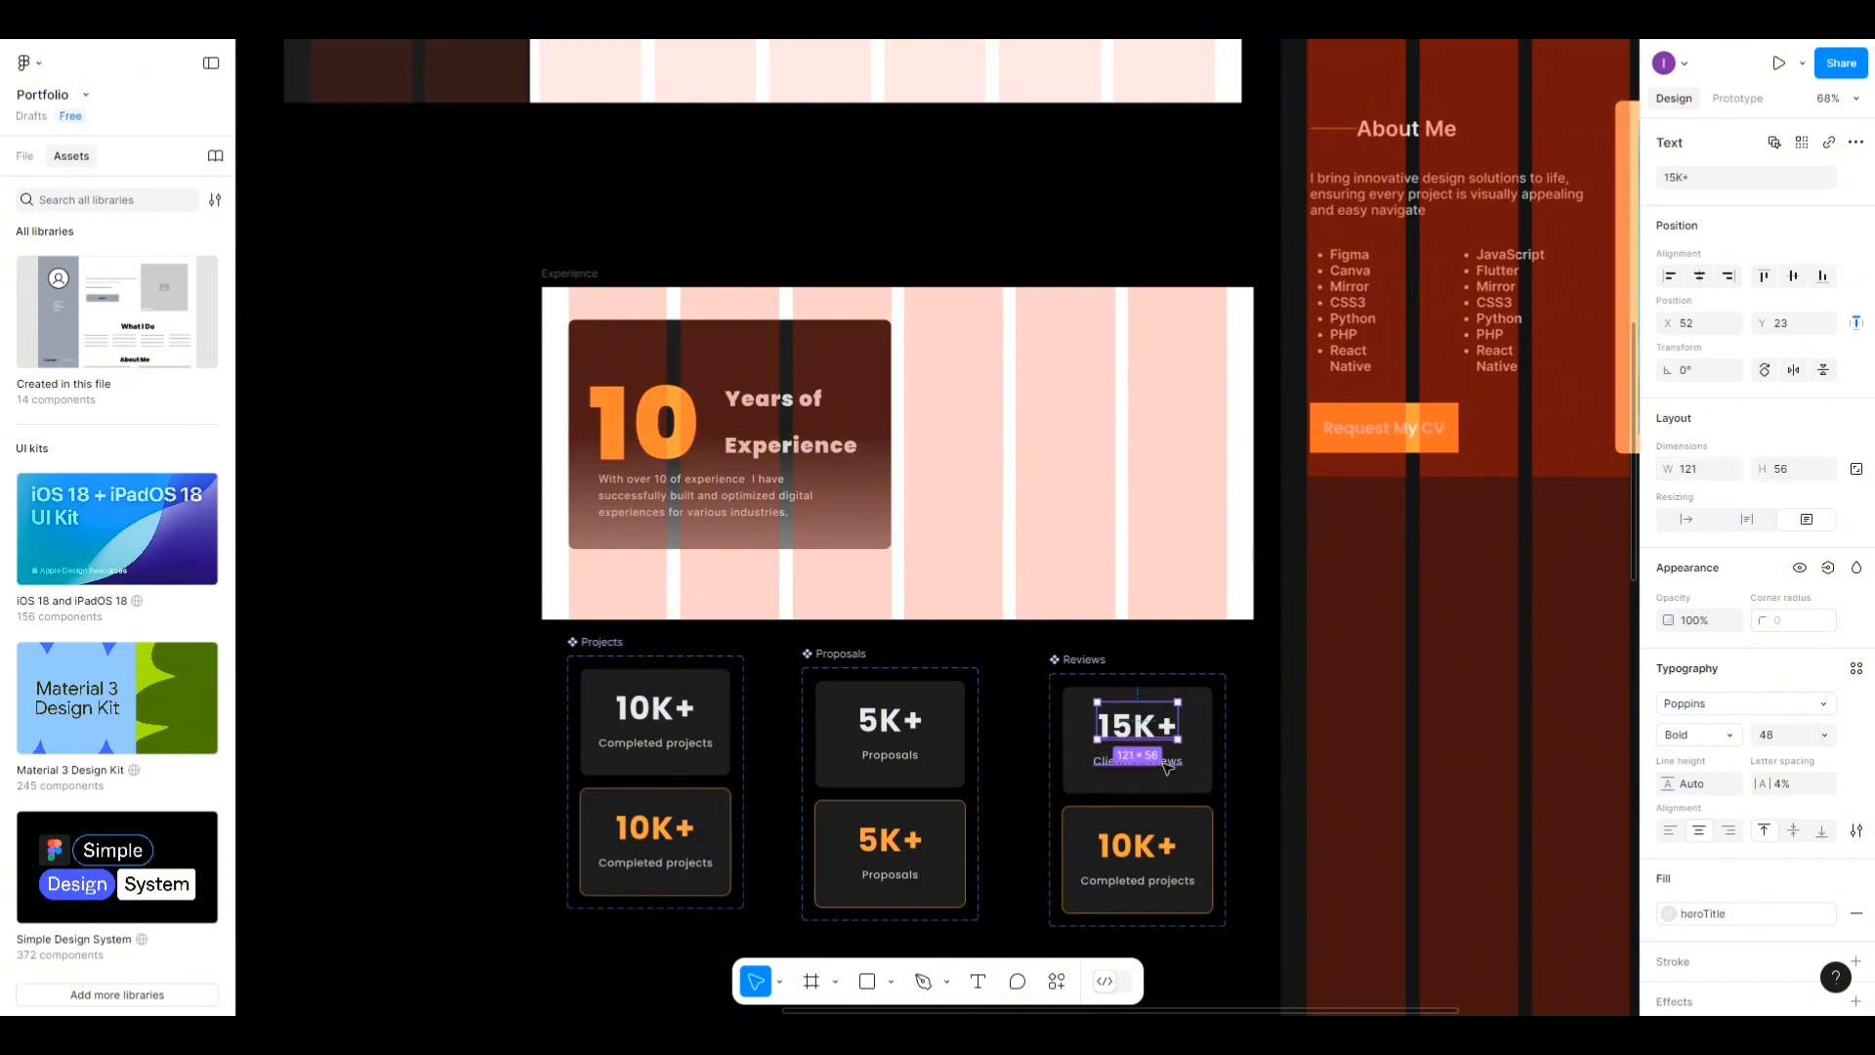
pyautogui.keyDown('shift'); pyautogui.click(1165, 766); pyautogui.keyUp('shift')
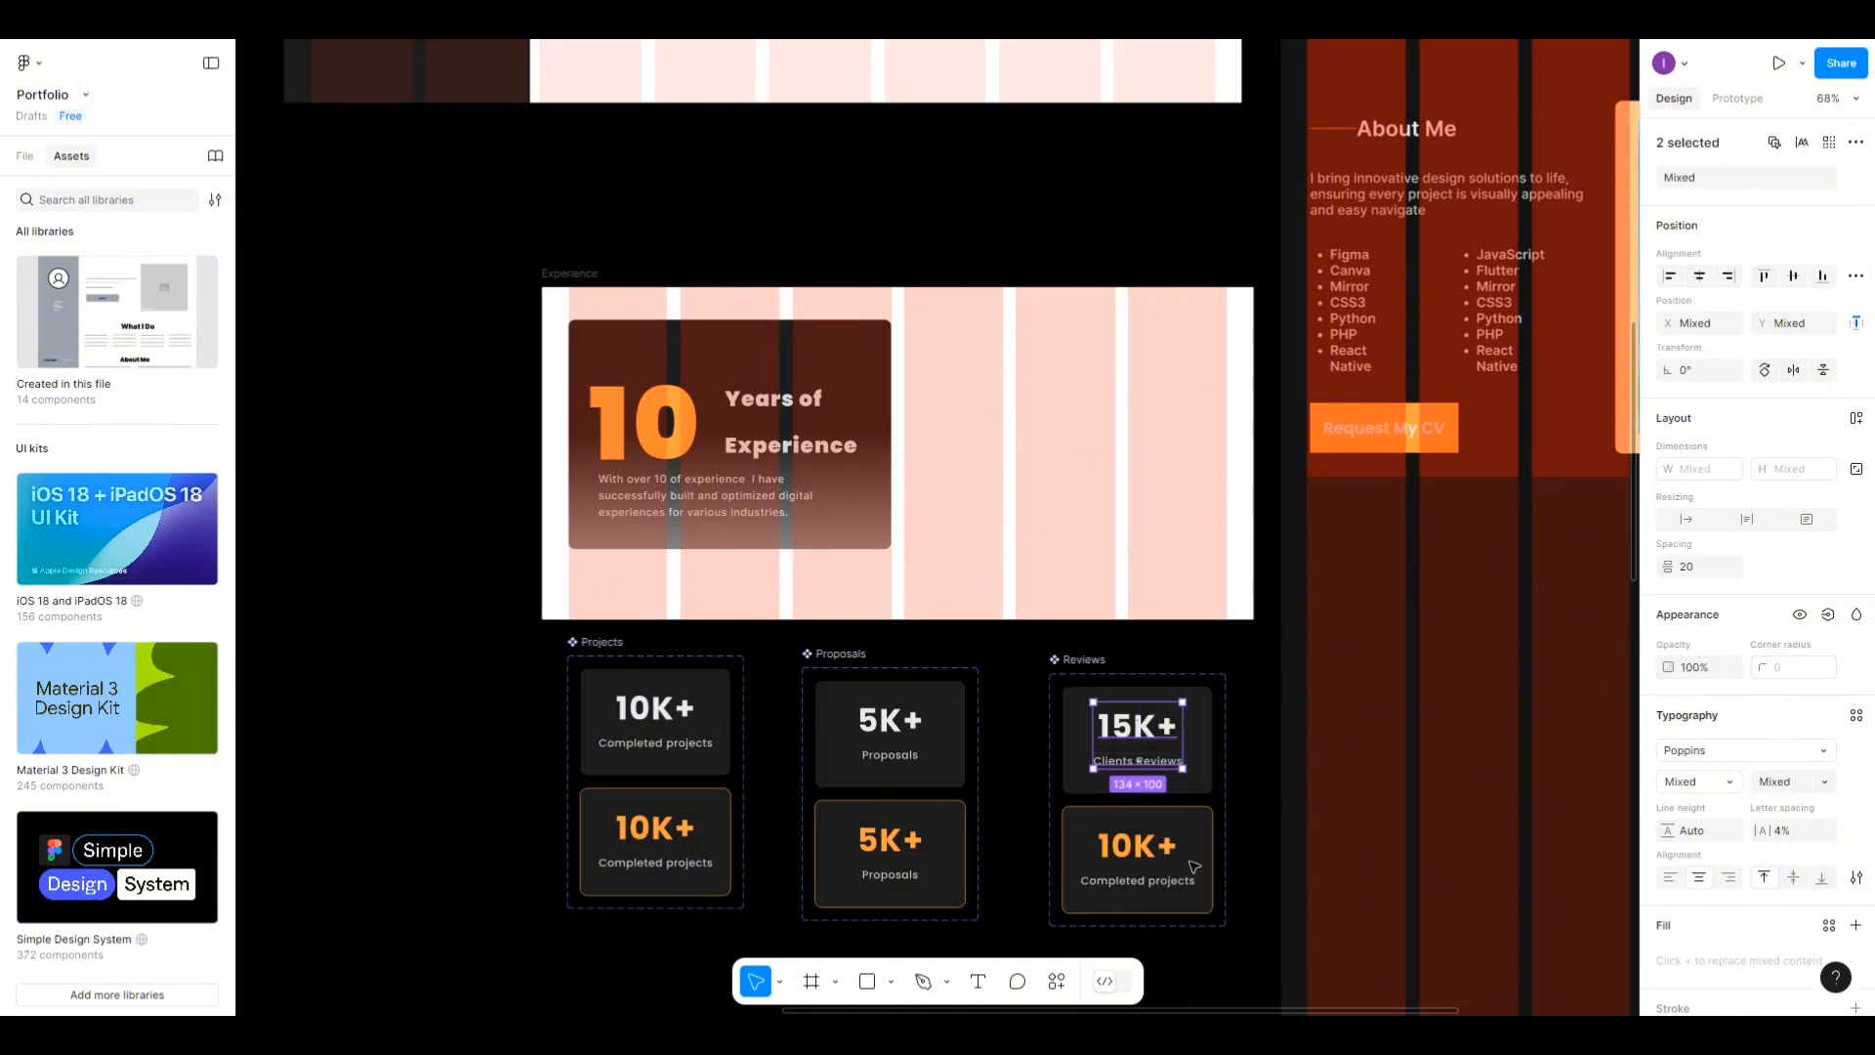
# Change the orange number in the Reviews component set's second variant to "15K+".
pyautogui.doubleClick(1146, 854)
pyautogui.doubleClick(1135, 849)
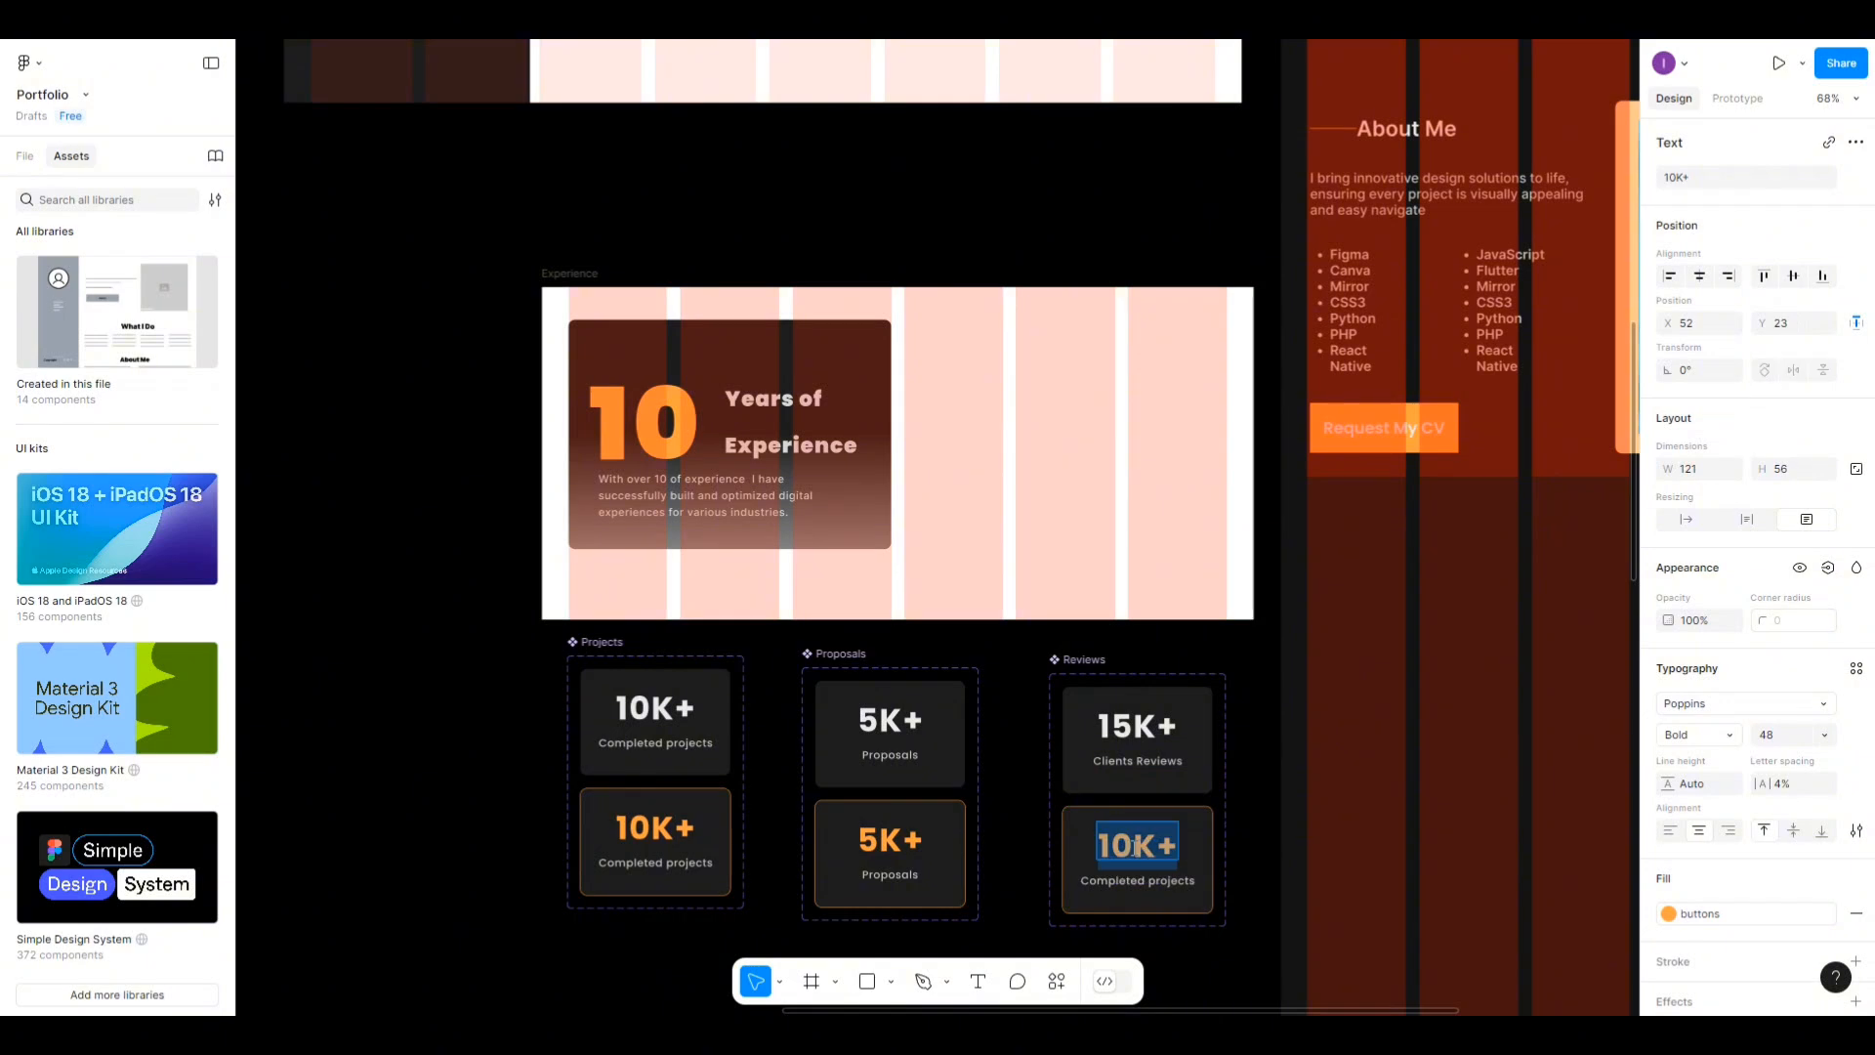
pyautogui.click(1134, 848)
pyautogui.press('BackSpace')
pyautogui.press('BackSpace')
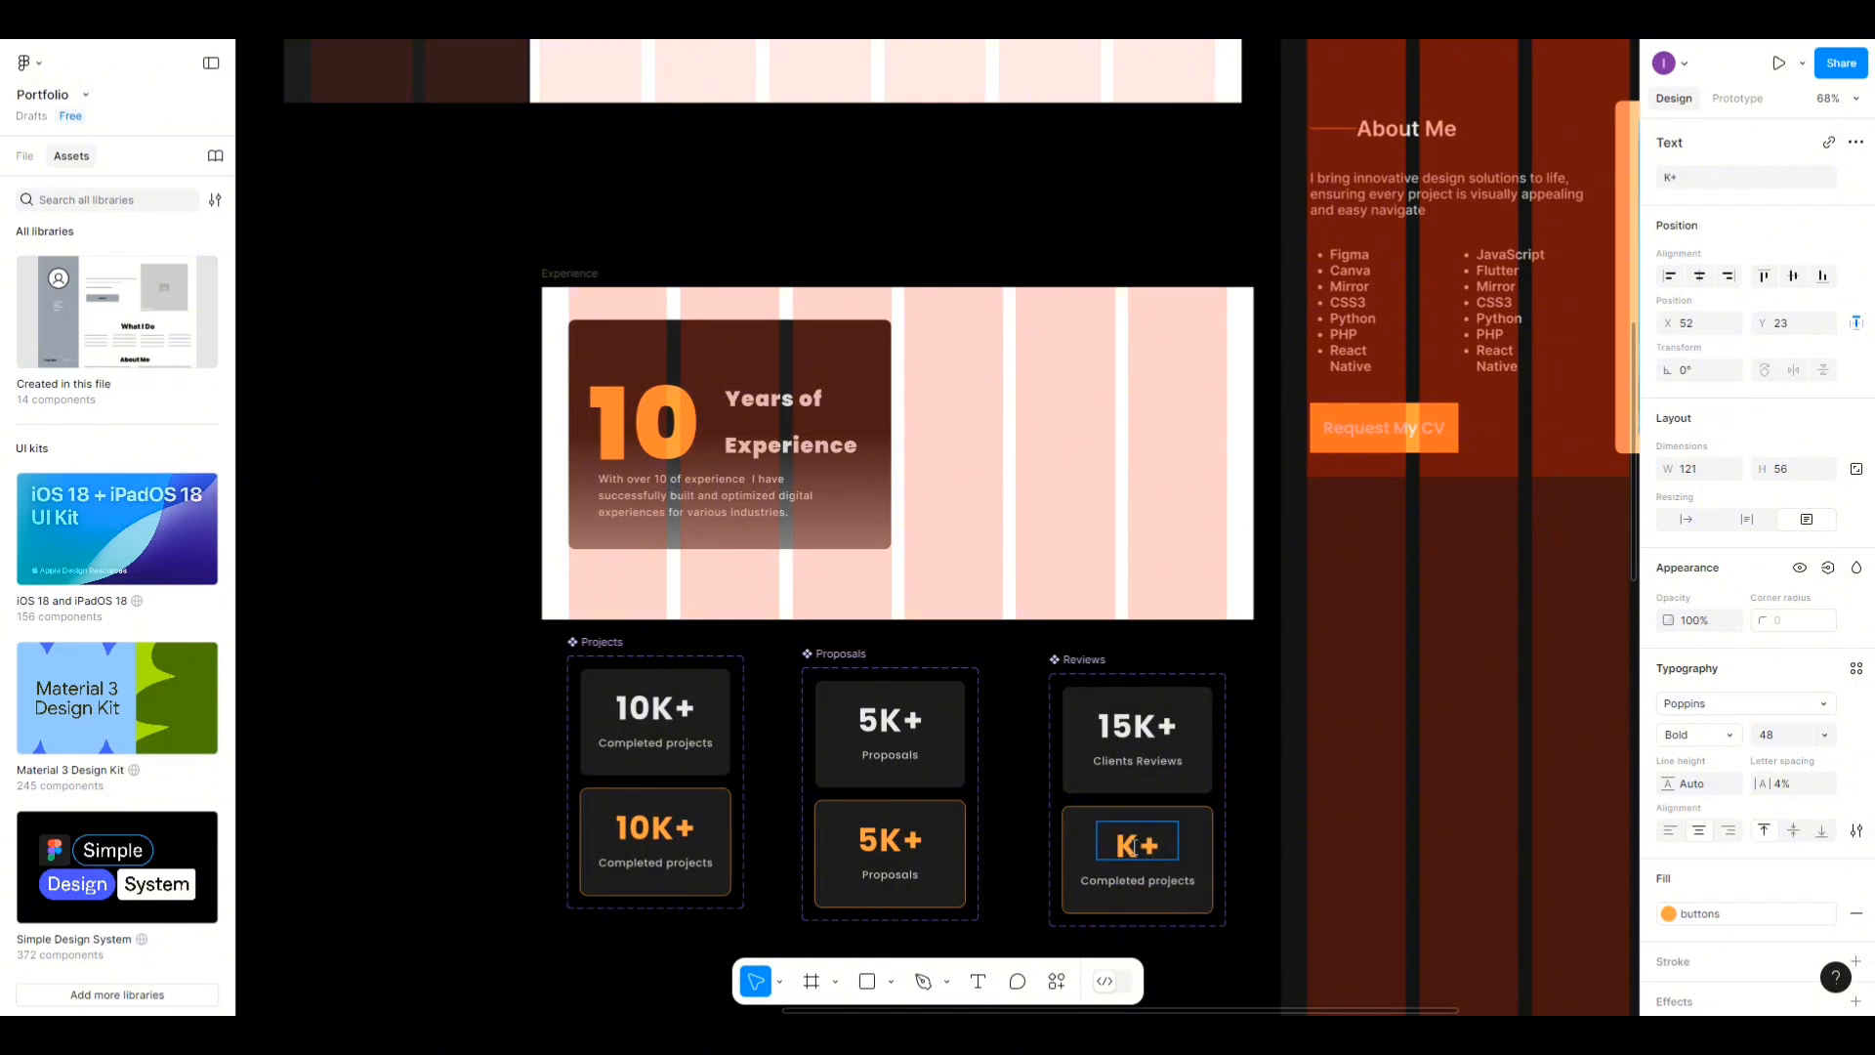
pyautogui.write('15')
# Select the "Clients Reviews" label in the default Reviews variant as the source for the second variant's label.
pyautogui.click(1139, 762)
pyautogui.moveTo(1139, 764); pyautogui.dragTo(1174, 762)
pyautogui.press('Escape')
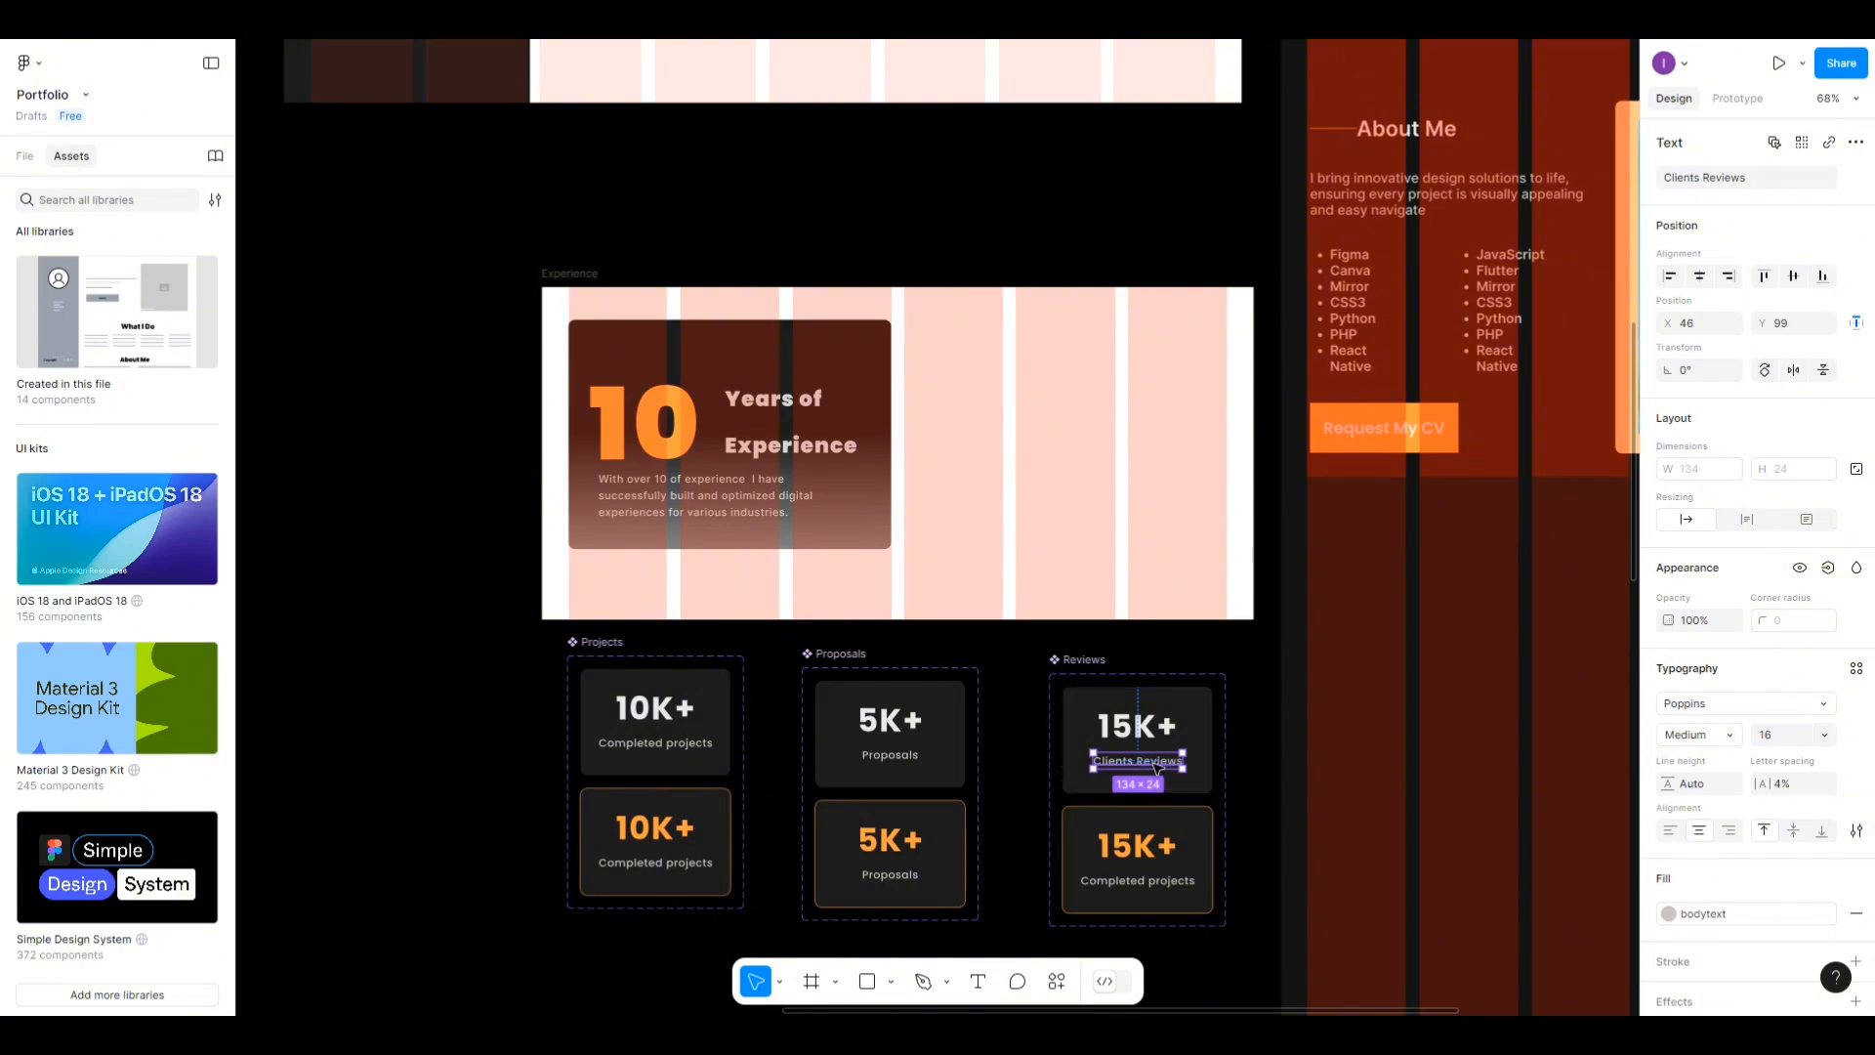
pyautogui.press('Return')
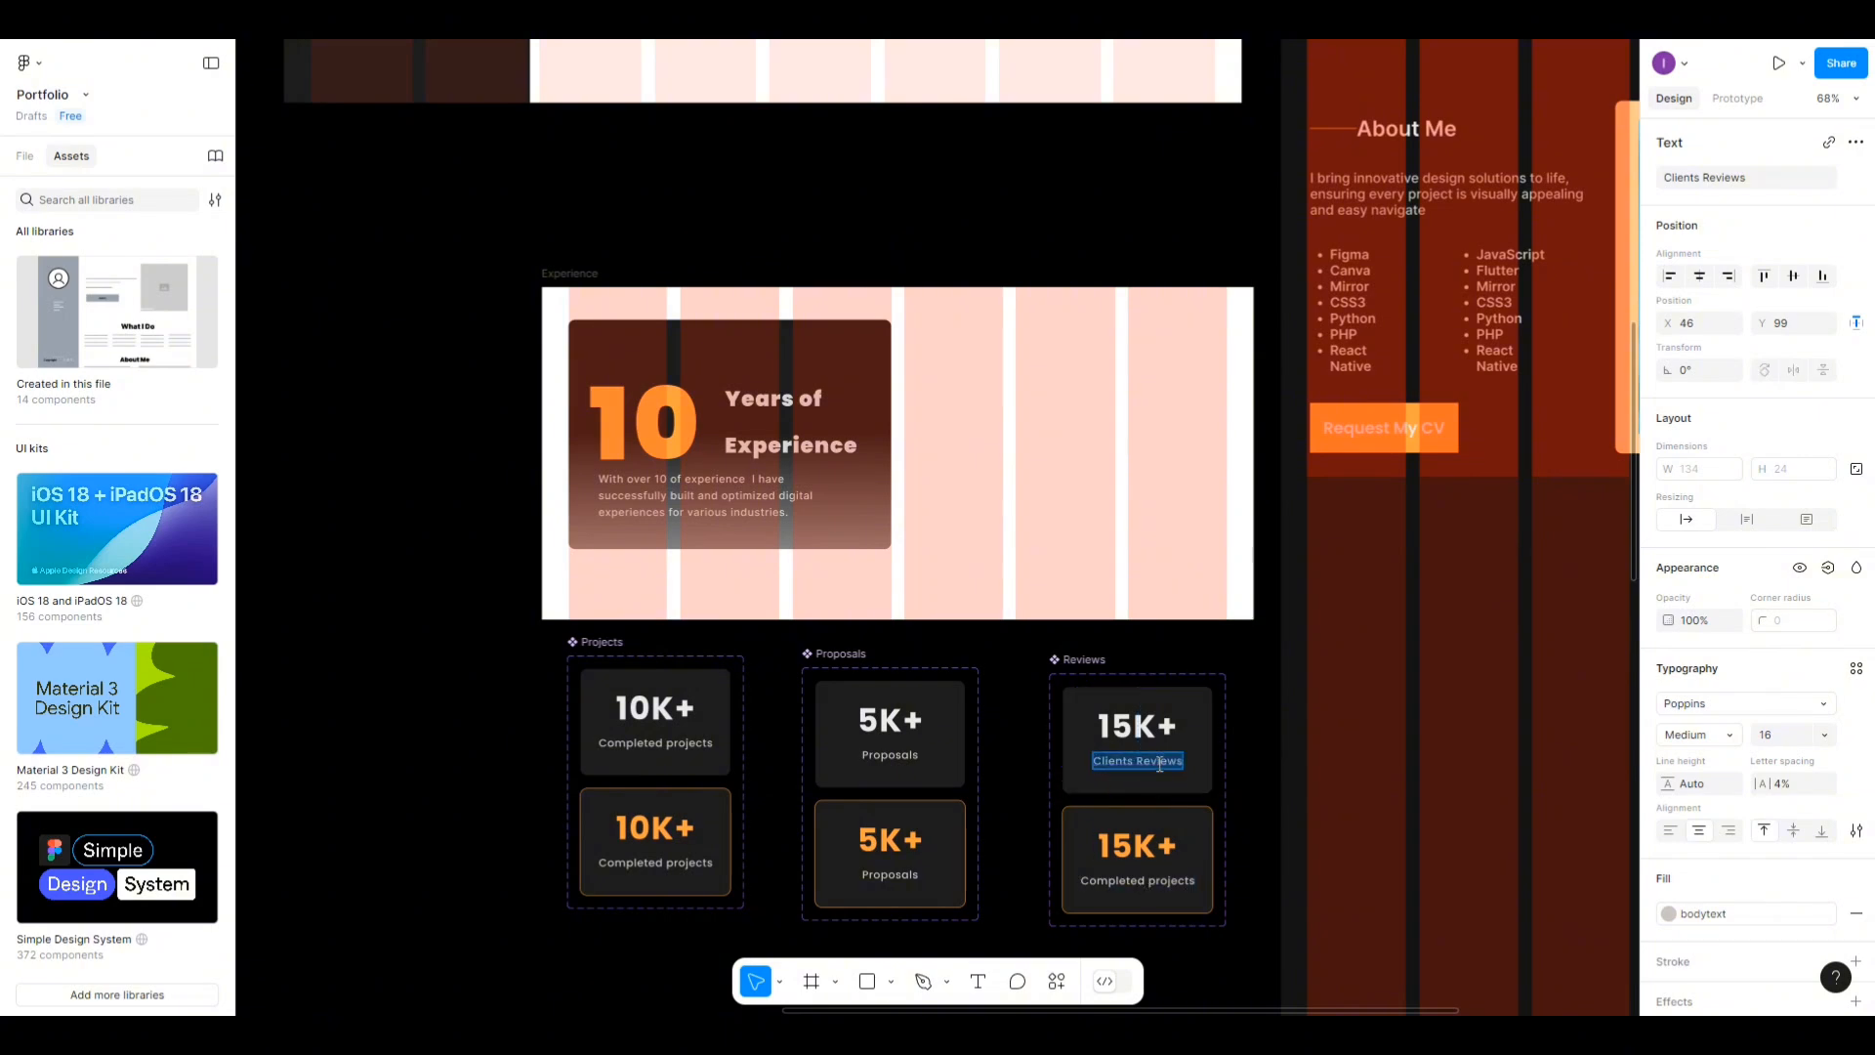
pyautogui.press('Escape')
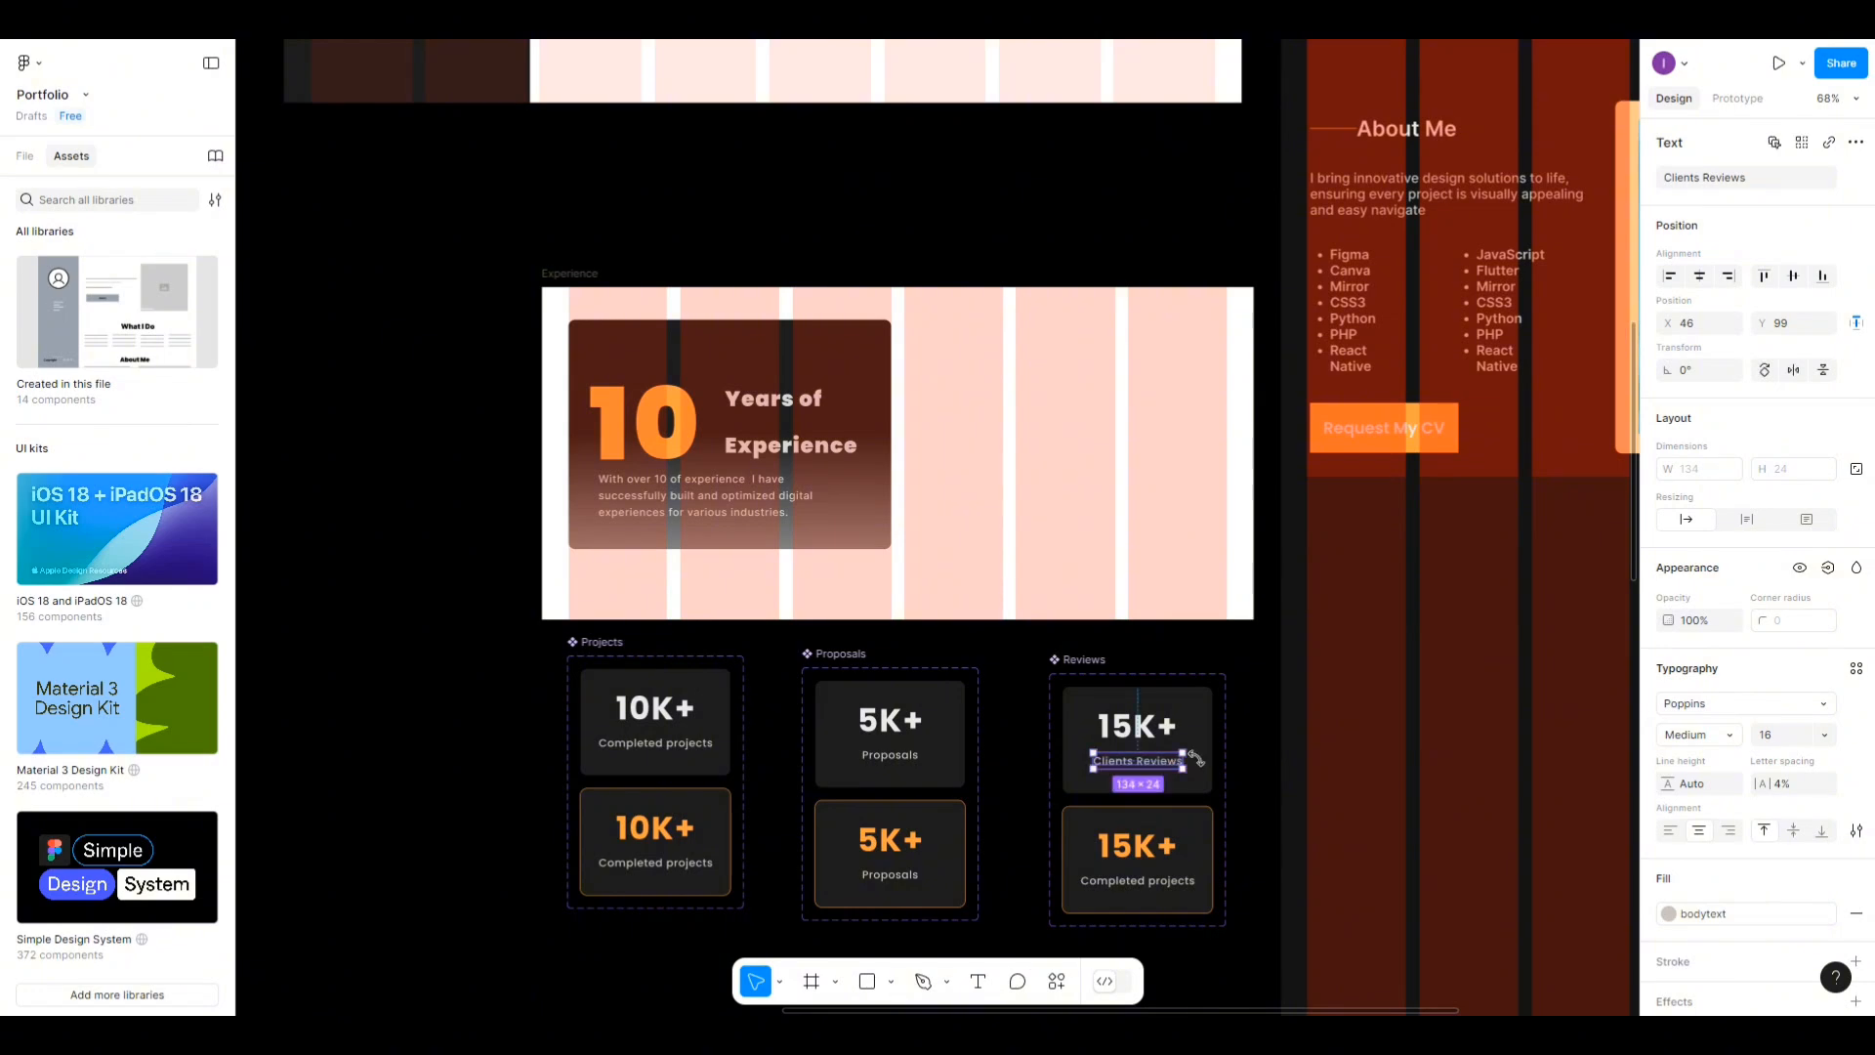
# Copy the "Clients Reviews" label into the orange Reviews variant and delete that variant's "Completed projects" label.
pyautogui.moveTo(1162, 768); pyautogui.dragTo(1148, 875)
pyautogui.click(1187, 890)
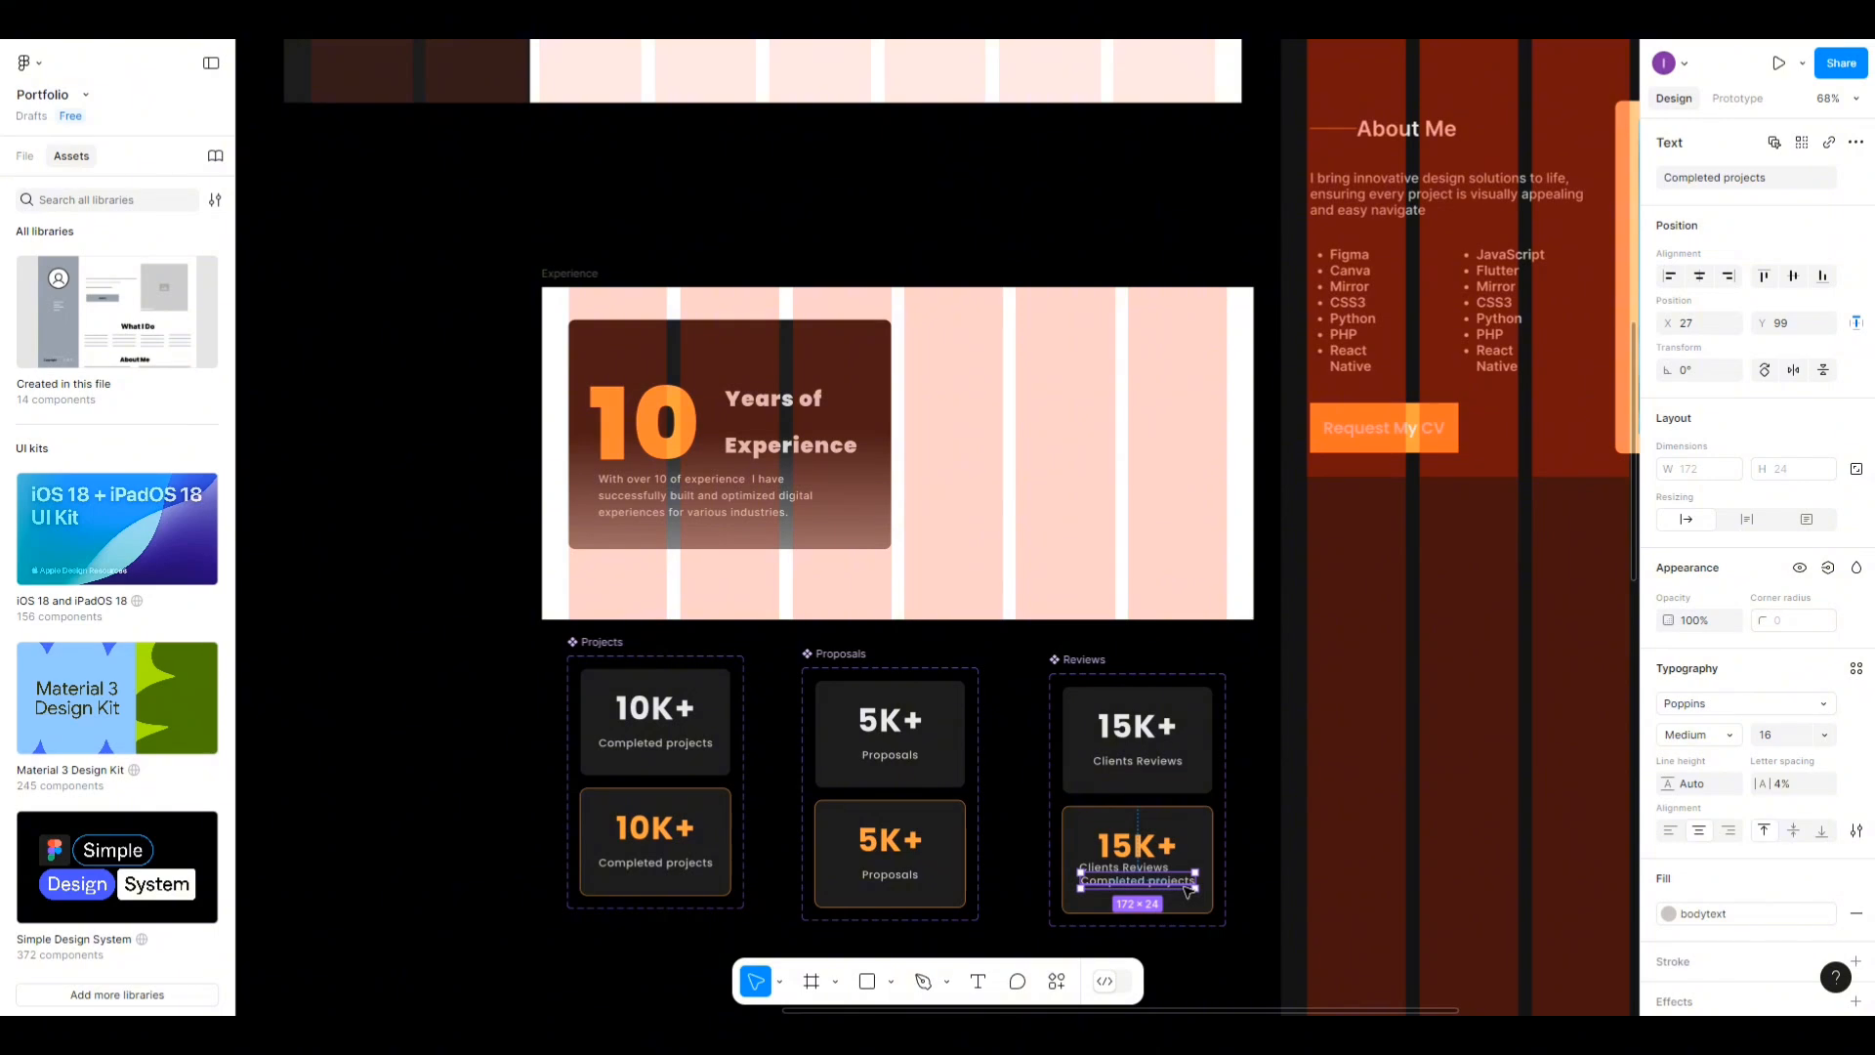
pyautogui.press('Delete')
# Place the "Clients Reviews" label under the orange 15K+ with a spacing of 20 and centre both horizontally.
pyautogui.click(1157, 871)
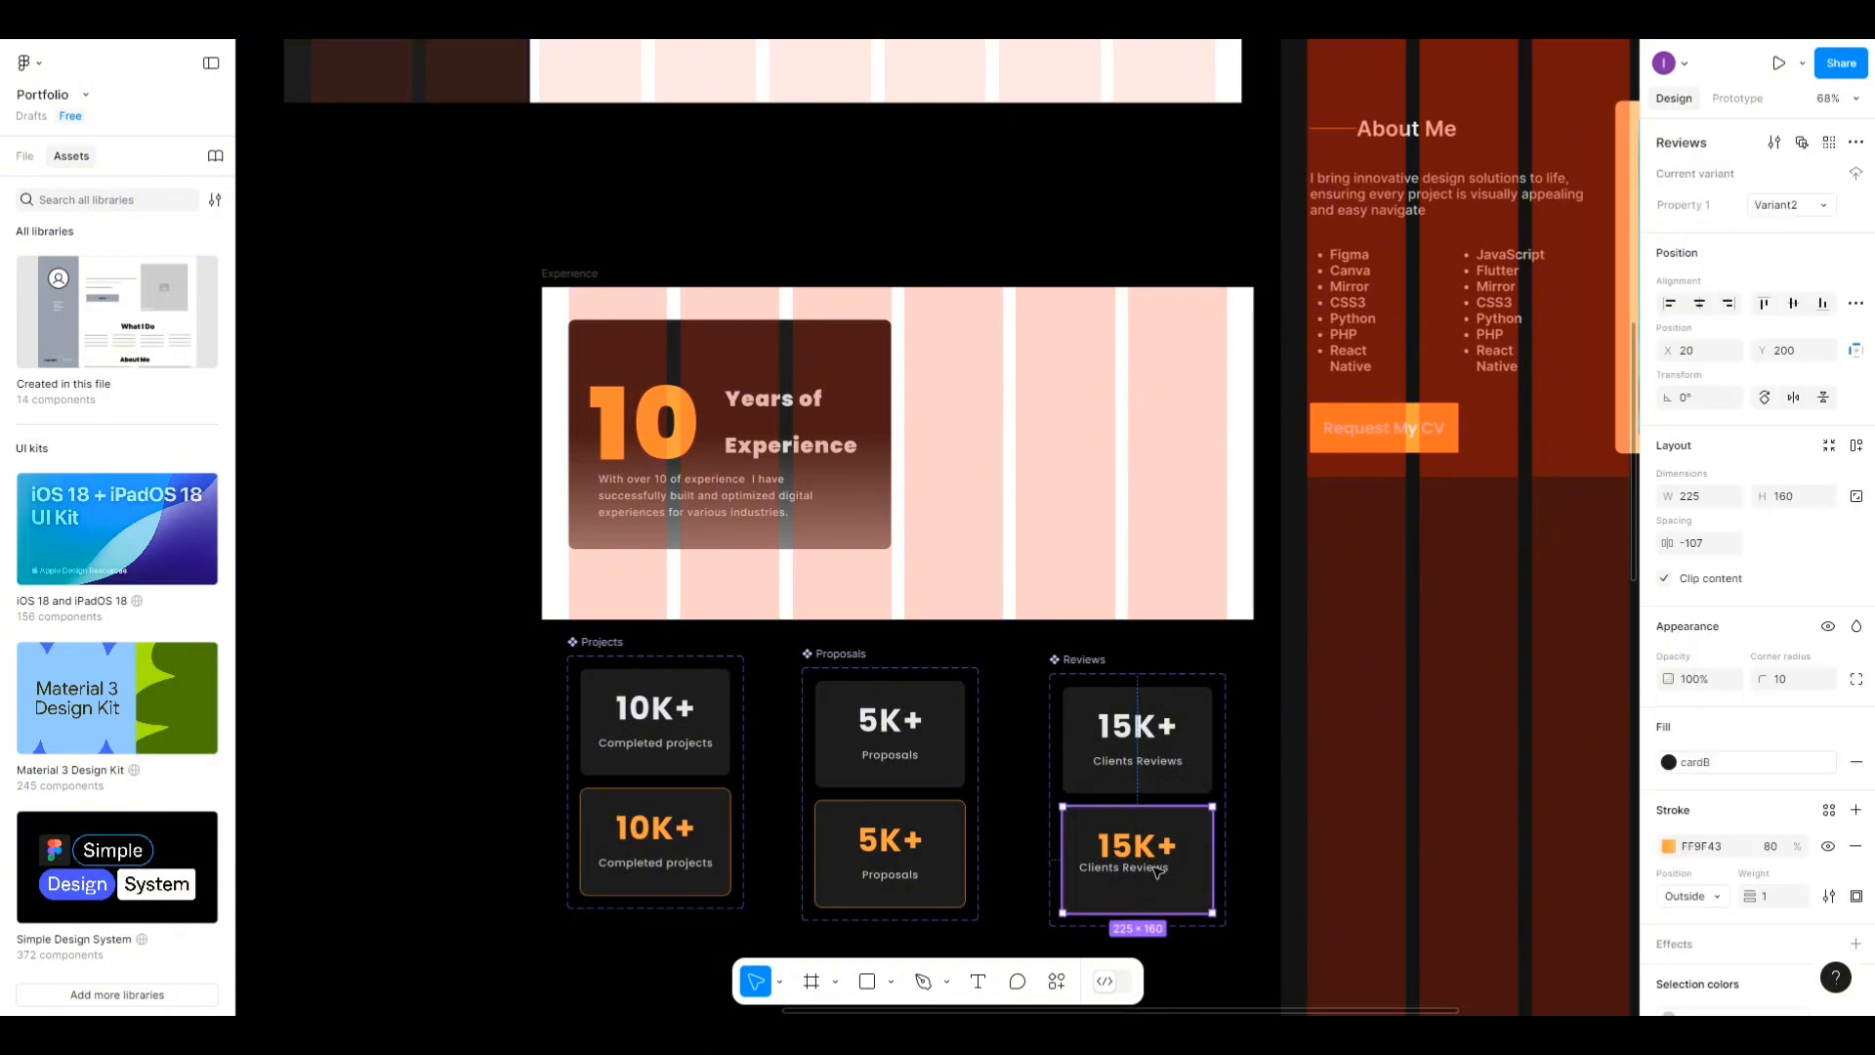
pyautogui.moveTo(1157, 871); pyautogui.dragTo(1165, 885)
pyautogui.keyDown('shift'); pyautogui.click(1137, 845); pyautogui.keyUp('shift')
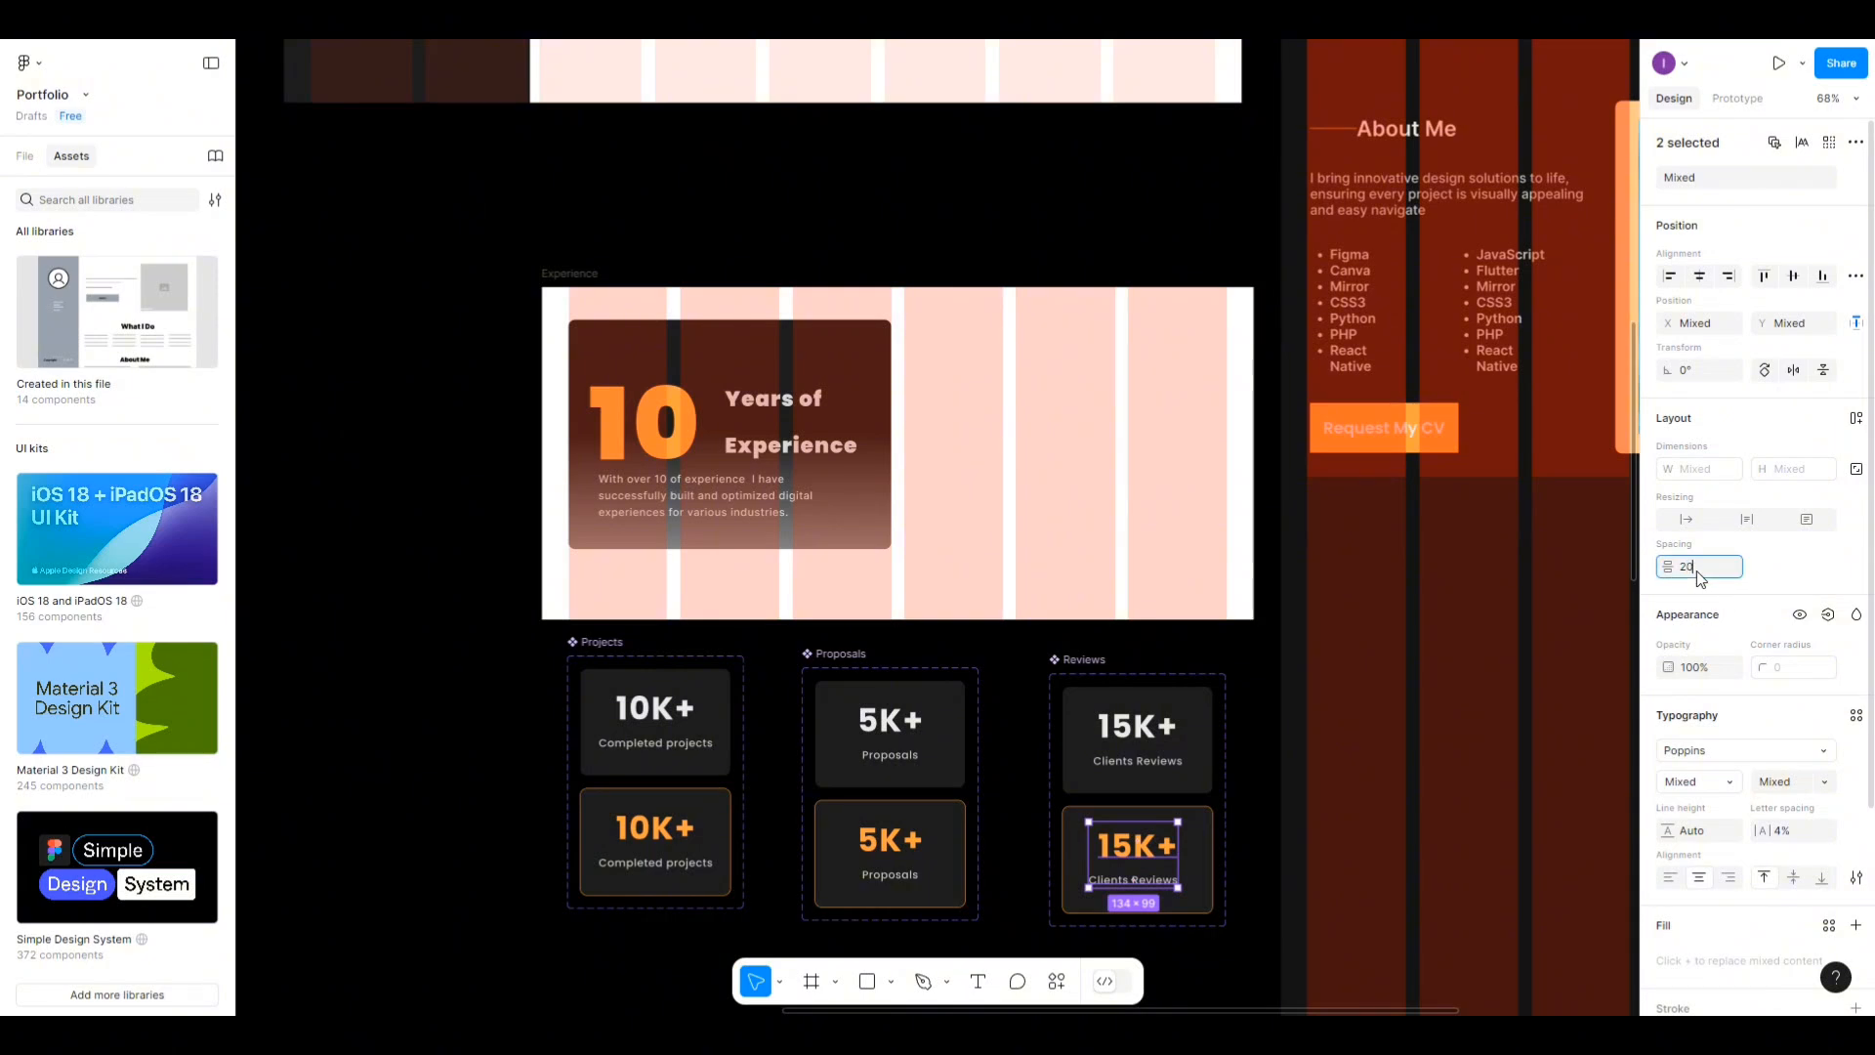
pyautogui.click(1699, 278)
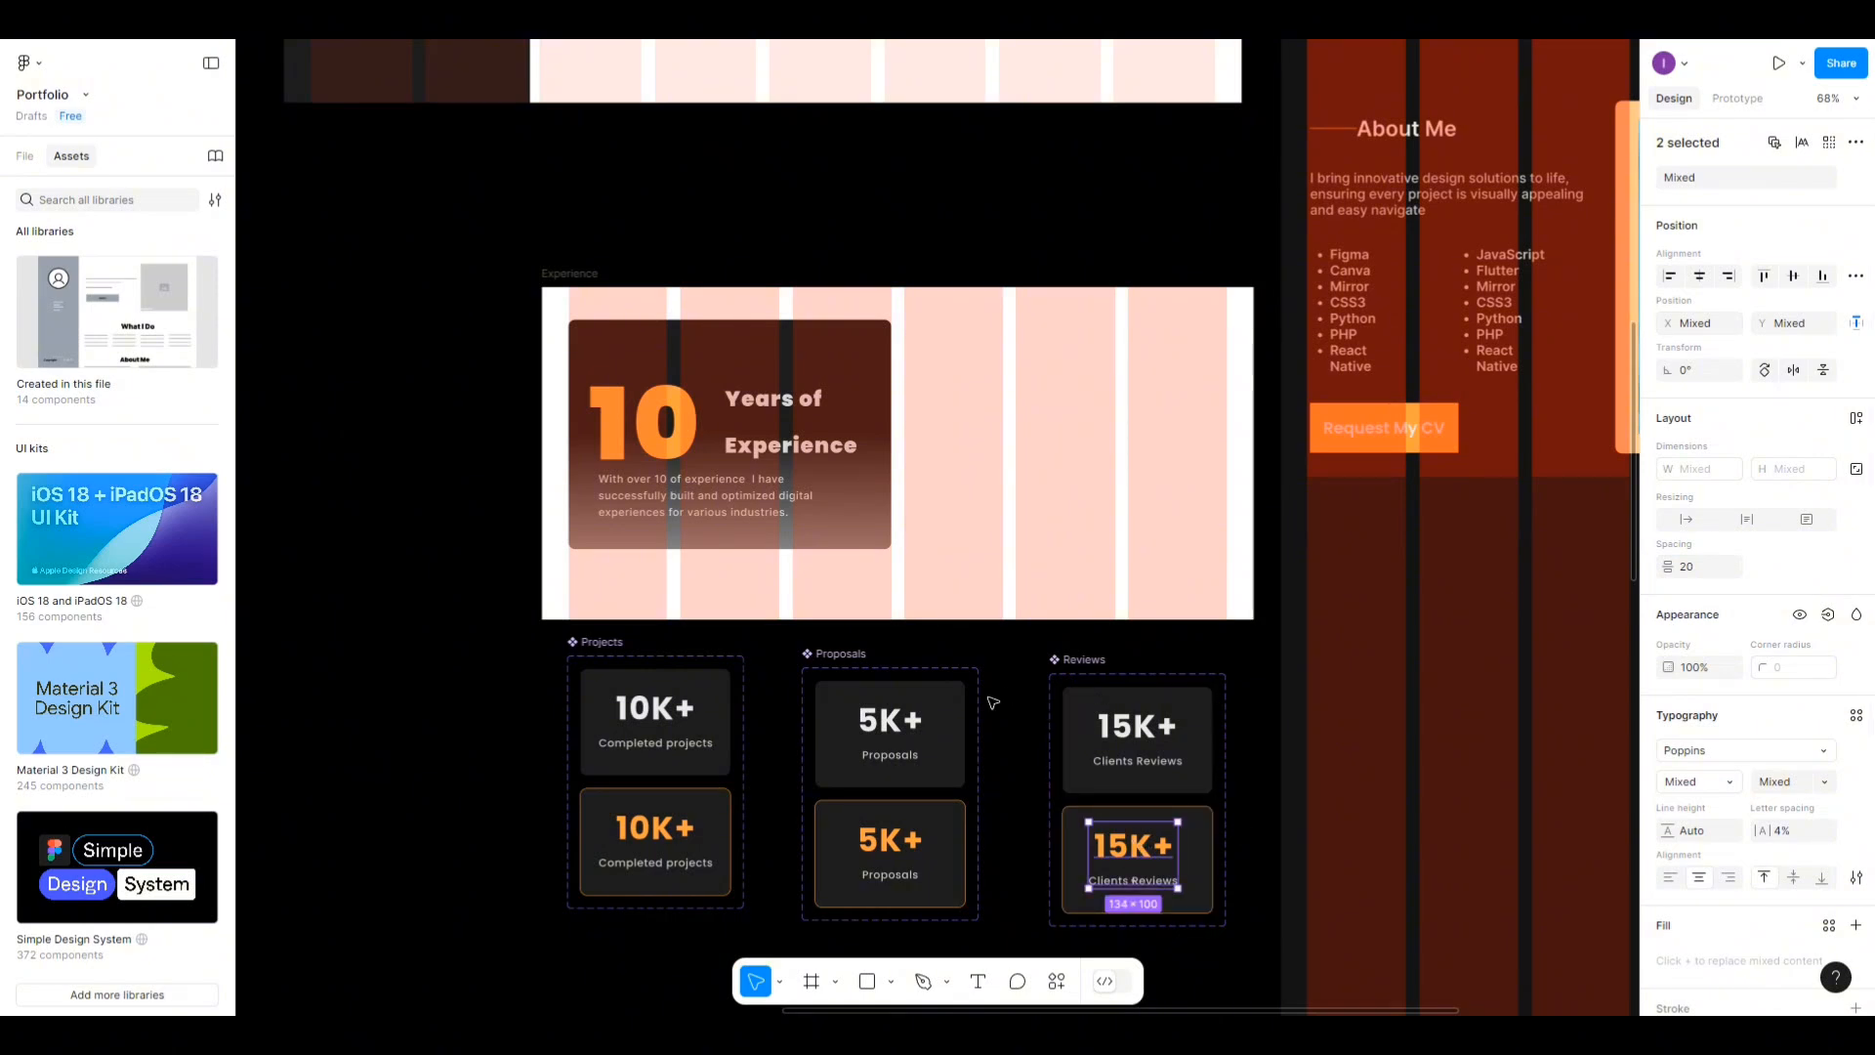
# Duplicate the Projects component set, place the copy between Projects and Proposals, and rename it "Satisfied".
pyautogui.scroll(-3, 993, 703)
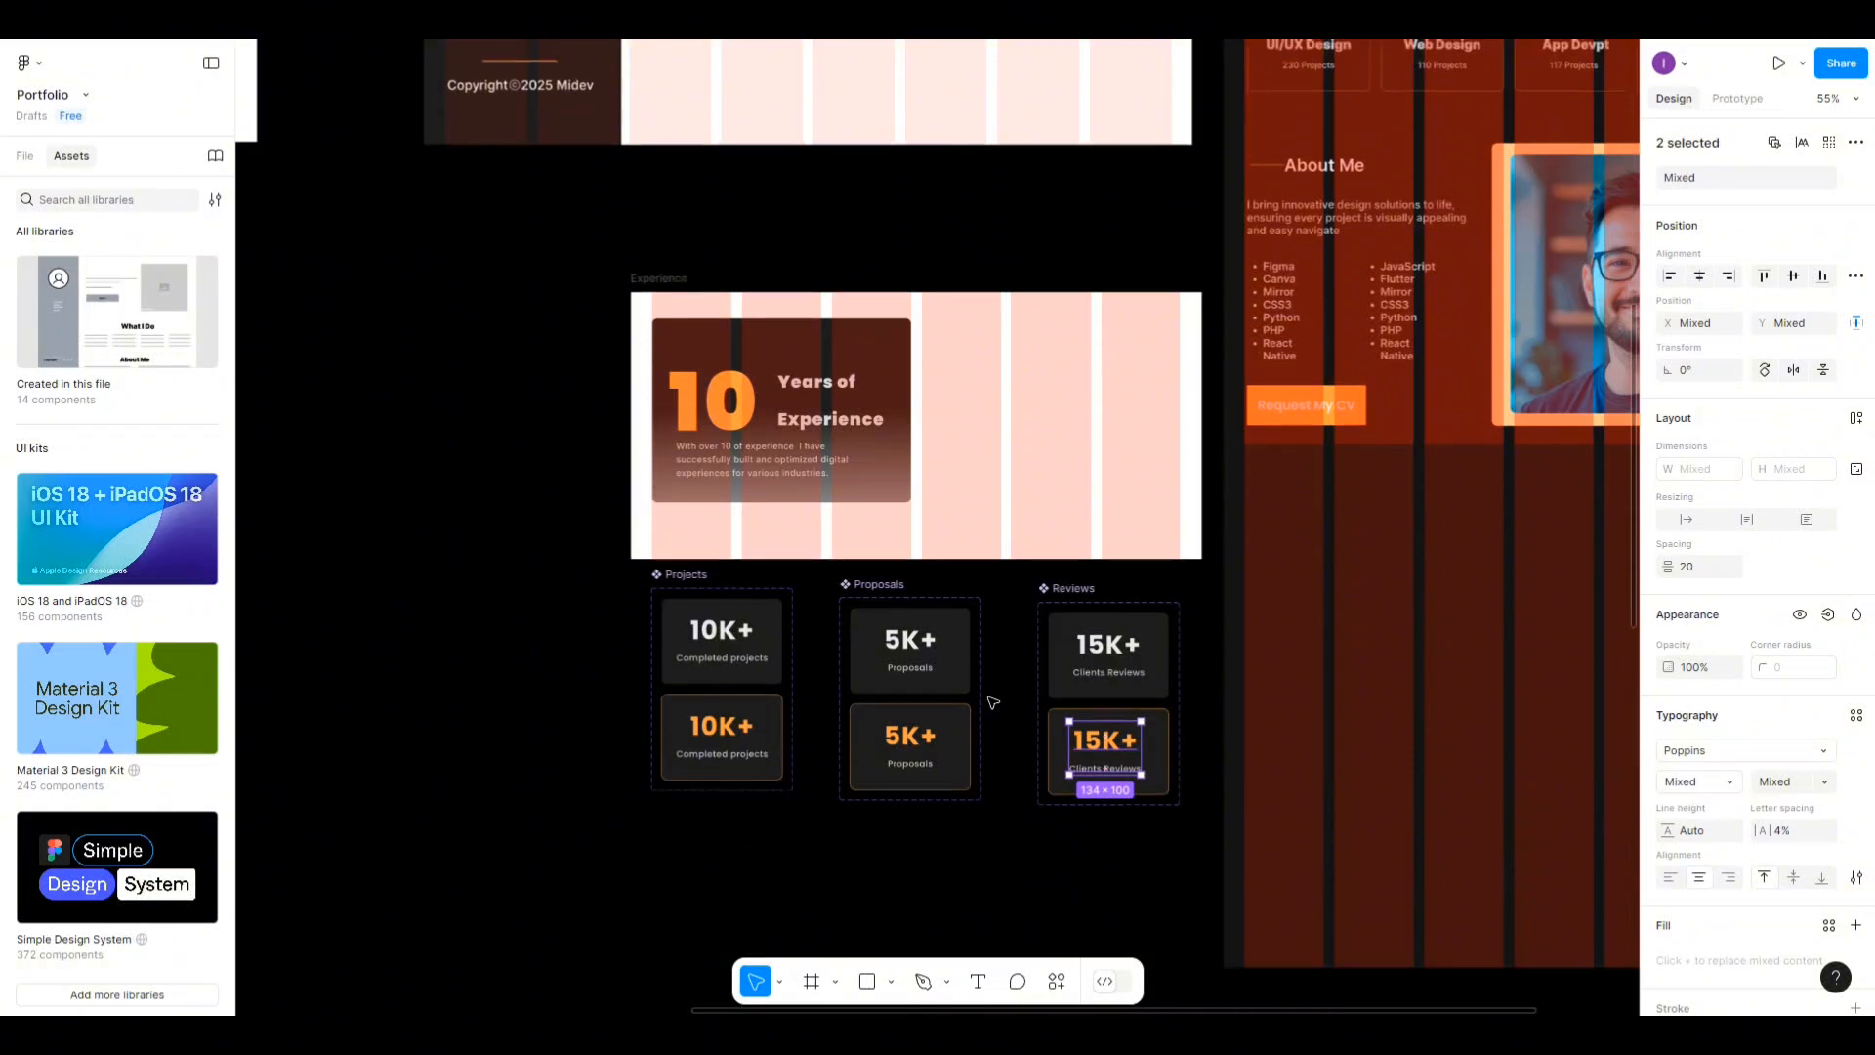
pyautogui.moveTo(652, 549); pyautogui.dragTo(705, 565)
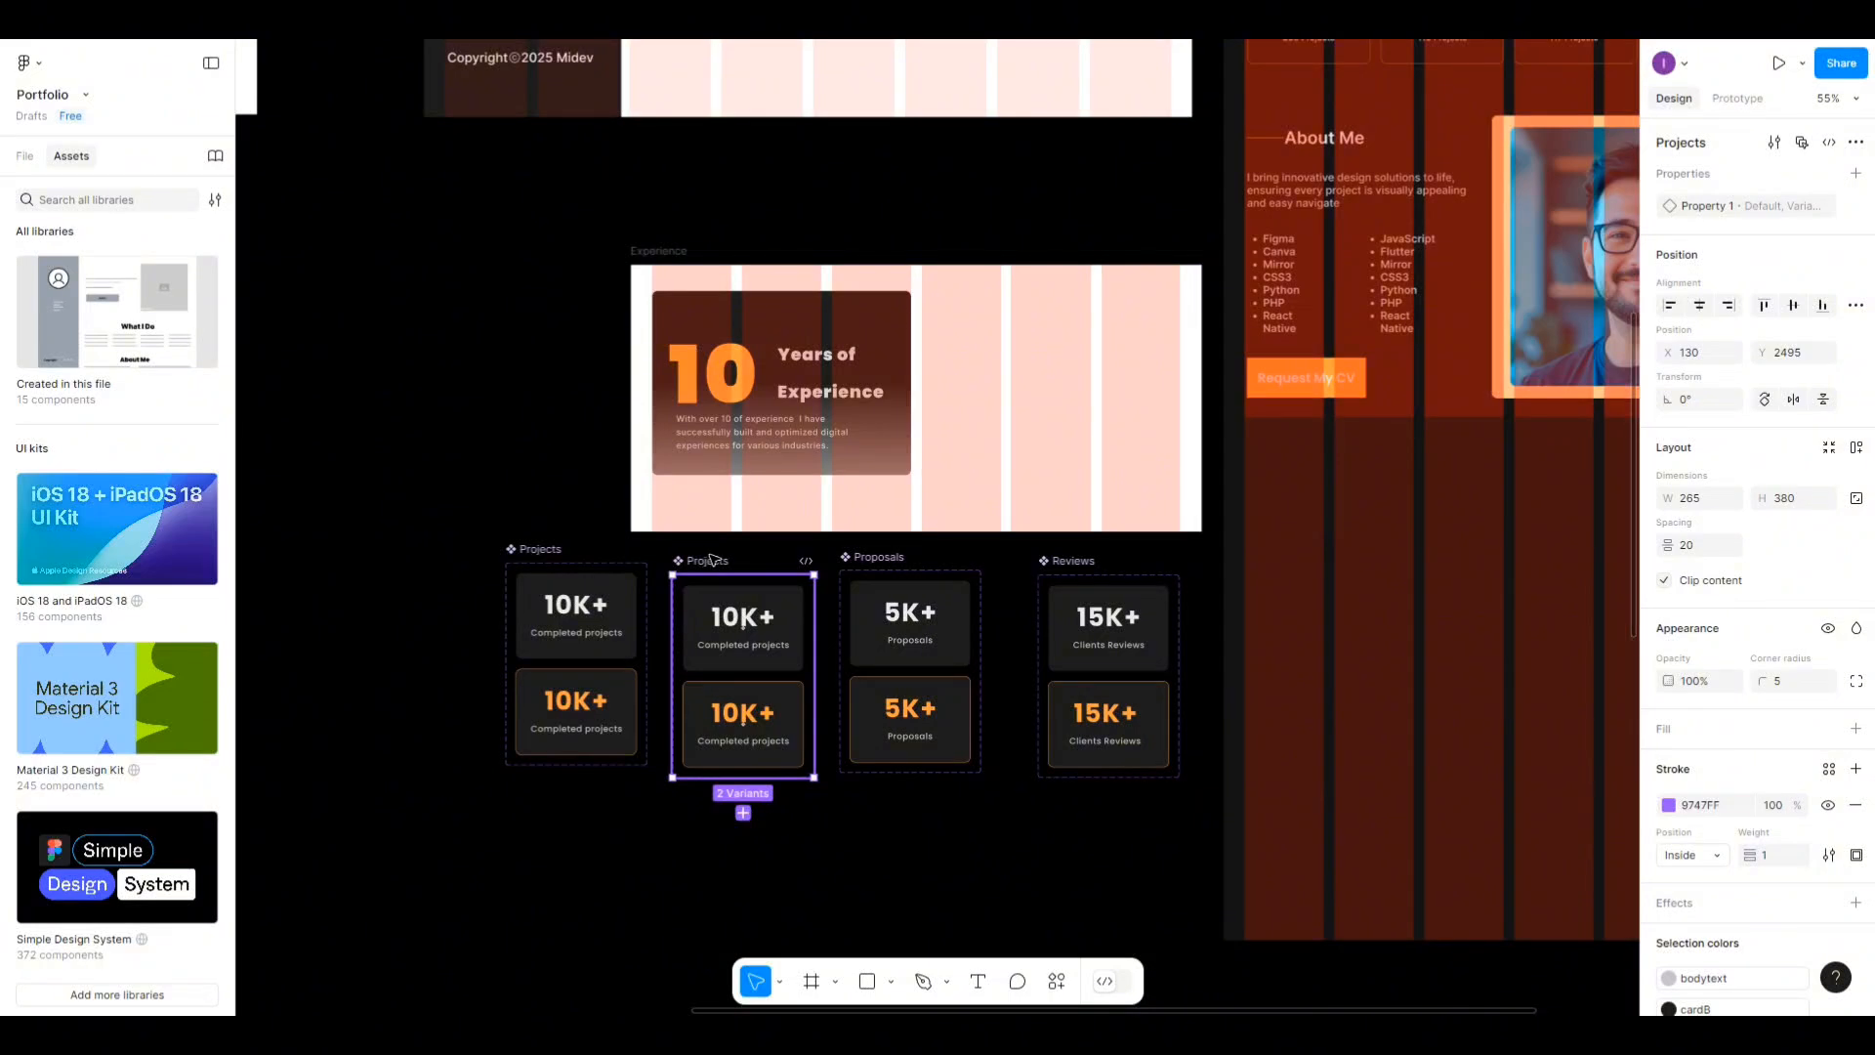
pyautogui.doubleClick(712, 559)
pyautogui.write('sATISFIED')
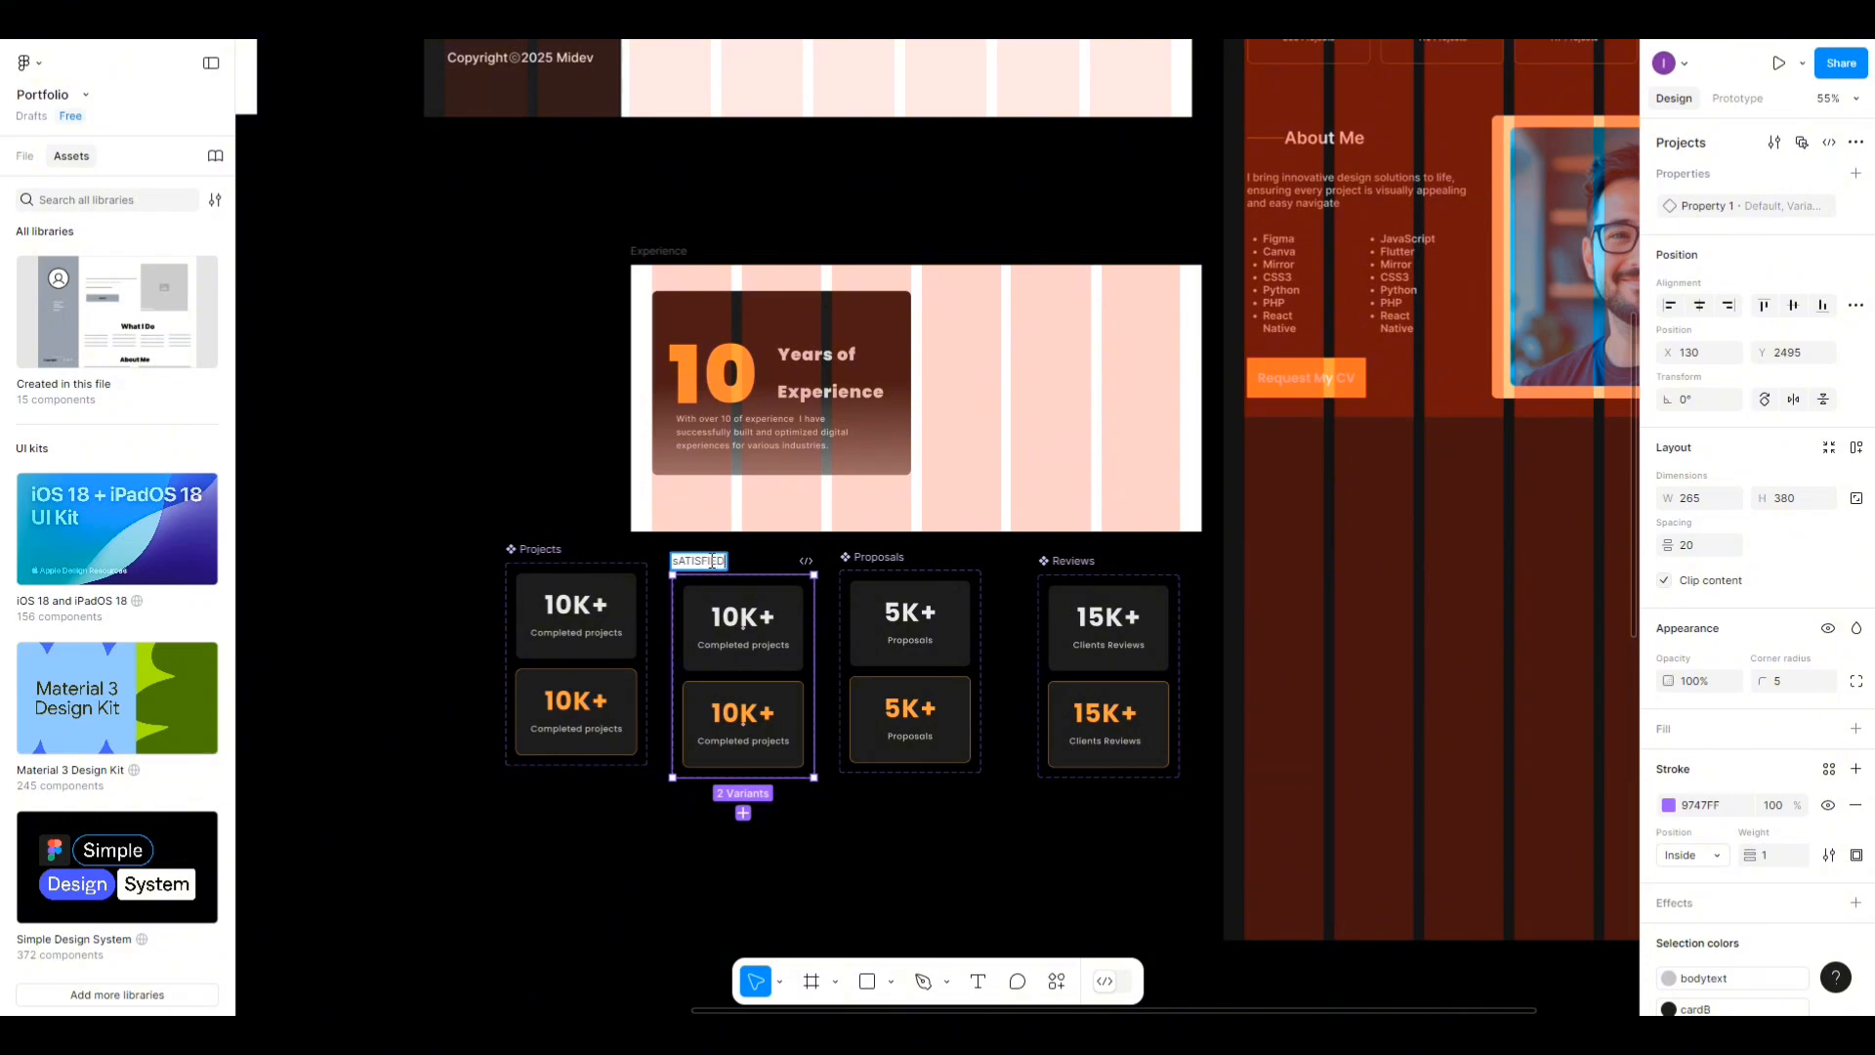
pyautogui.press('BackSpace')
pyautogui.press('BackSpace')
pyautogui.press('BackSpace')
pyautogui.press('BackSpace')
pyautogui.press('BackSpace')
pyautogui.press('BackSpace')
pyautogui.write('atisfie')
# Change the number in the Satisfied set's default variant to 30K+.
pyautogui.click(737, 616)
pyautogui.doubleClick(738, 615)
pyautogui.doubleClick(738, 615)
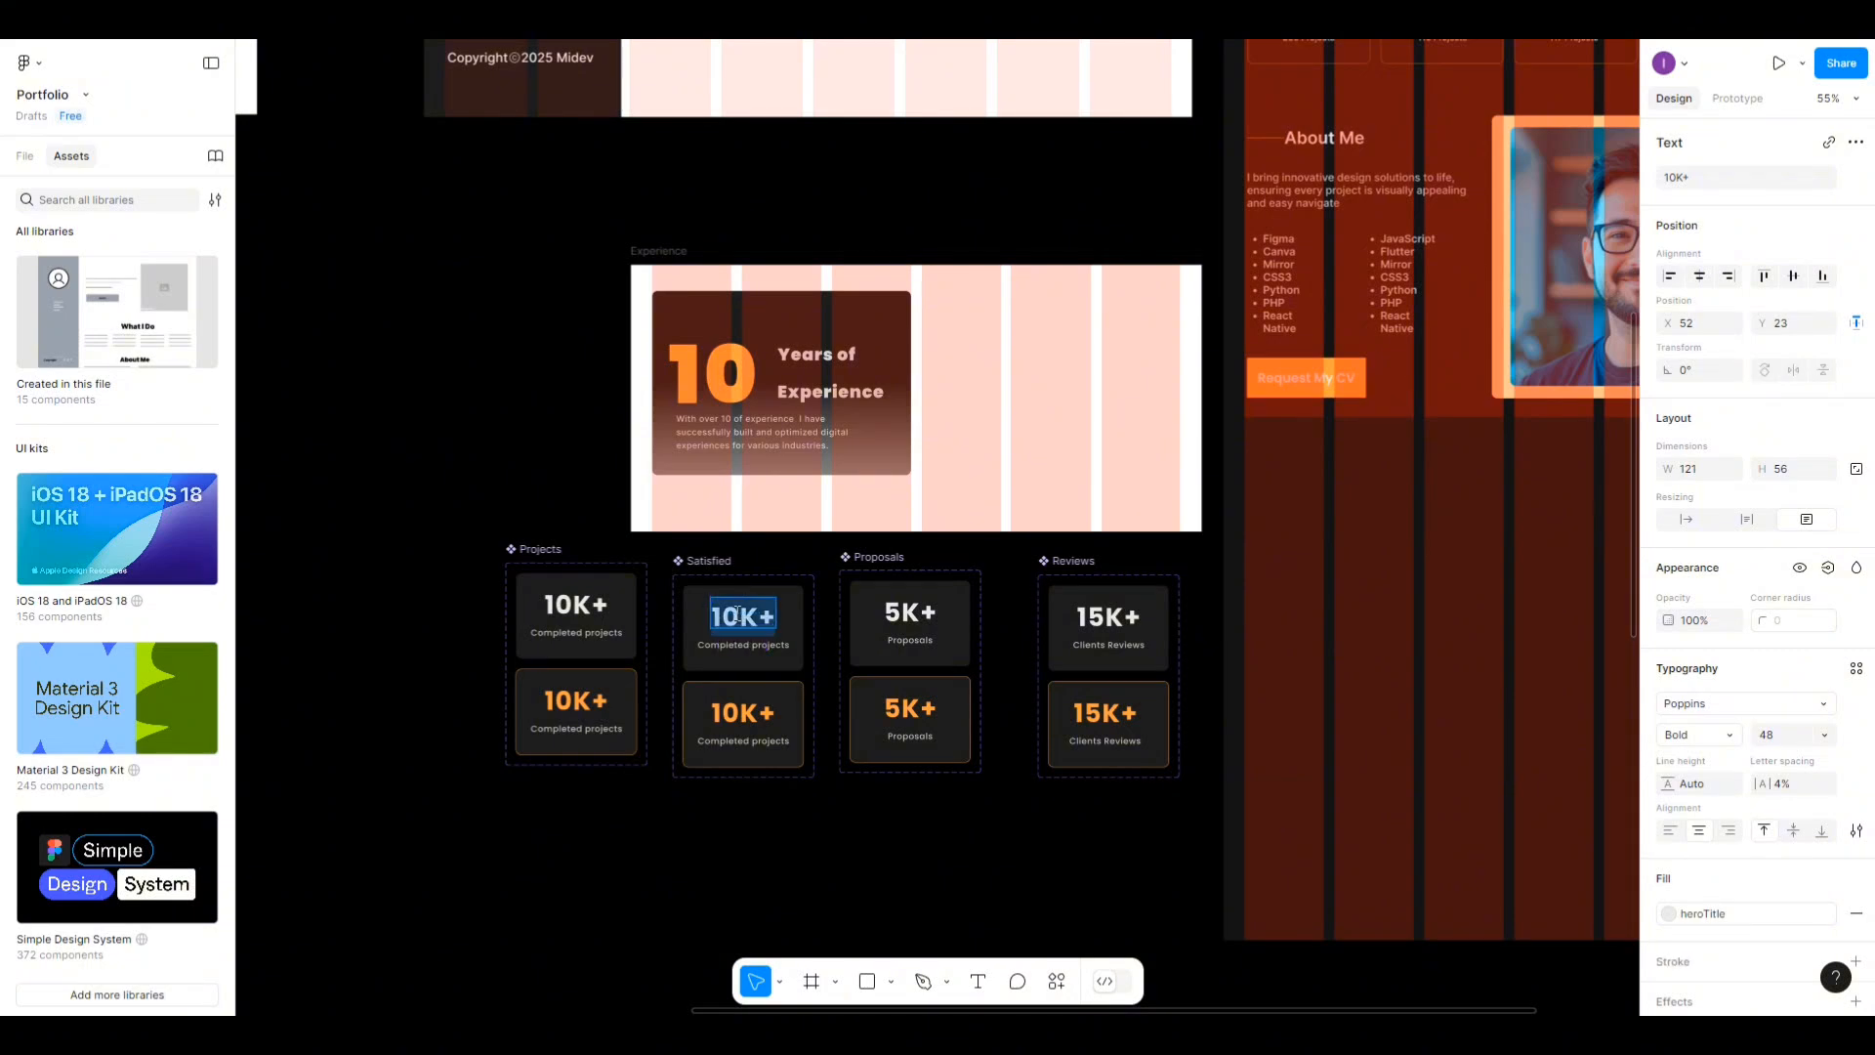
pyautogui.click(737, 615)
pyautogui.press('BackSpace')
pyautogui.press('BackSpace')
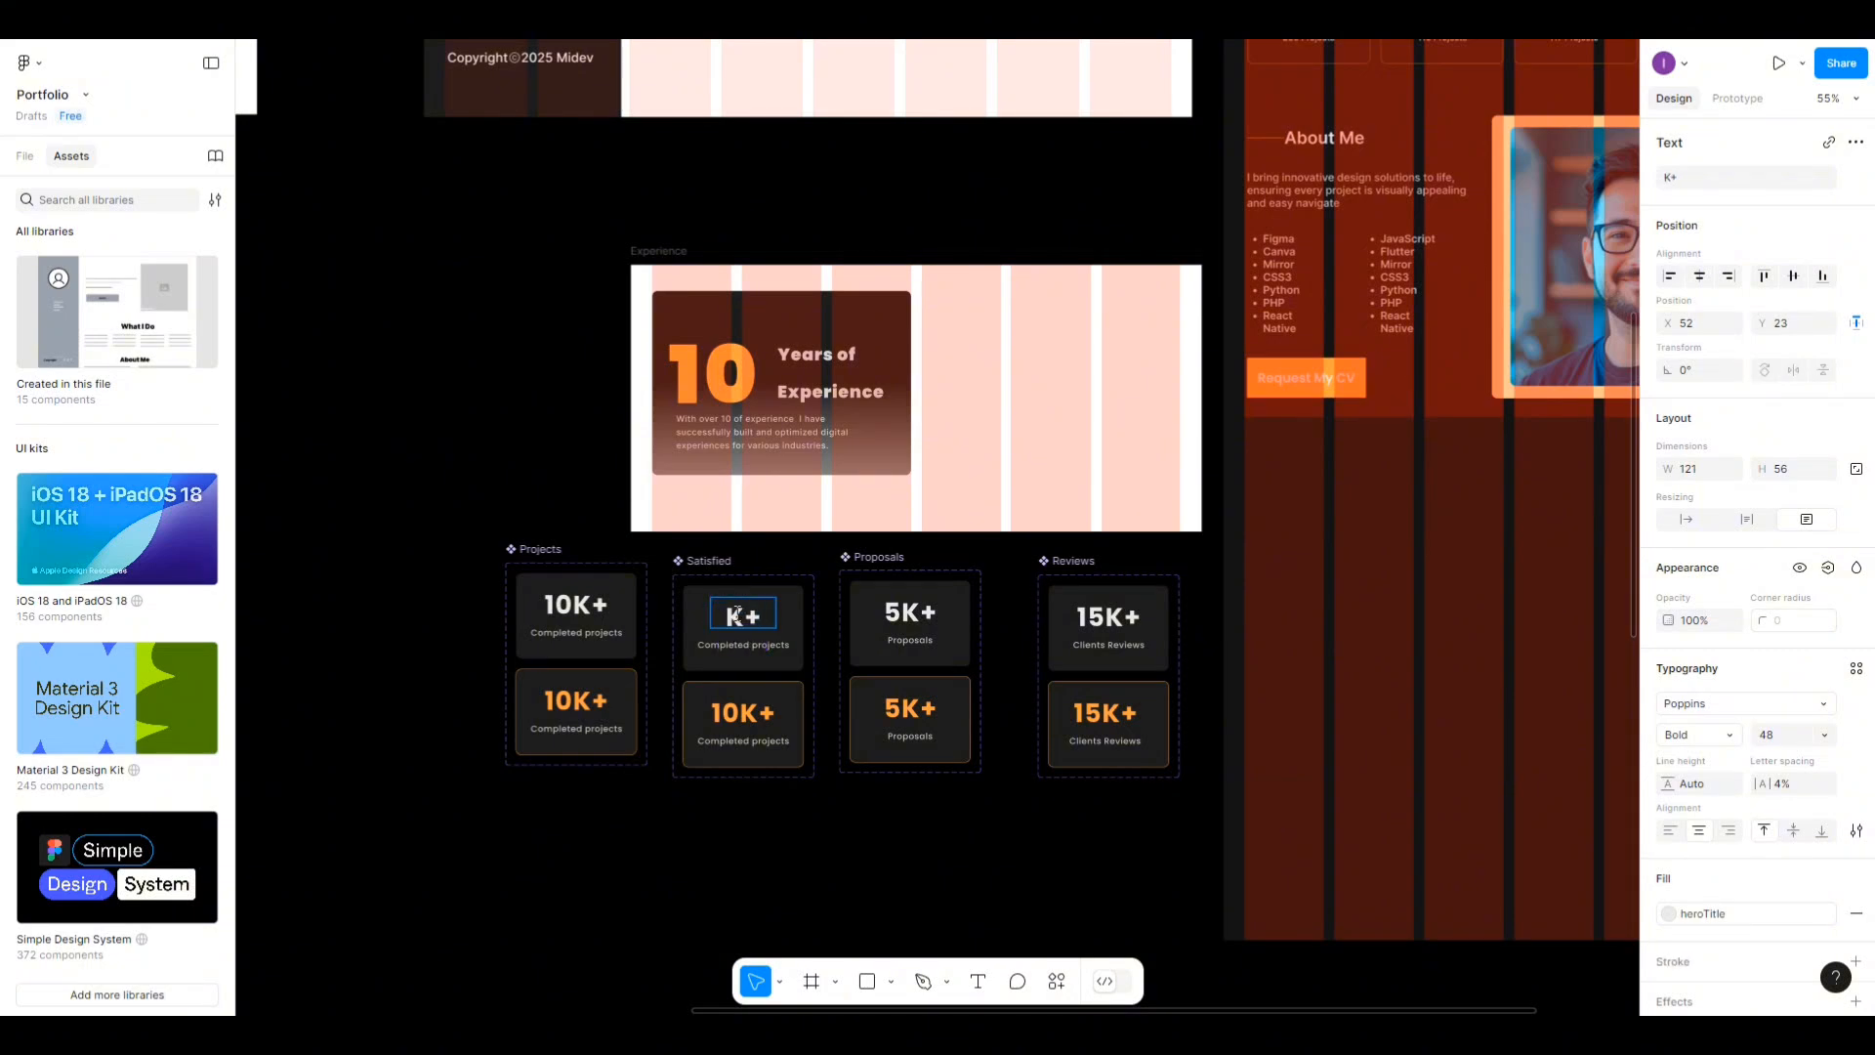
pyautogui.write('30')
# Replace the label in the Satisfied set's default variant with "Satisfied Clients".
pyautogui.click(744, 646)
pyautogui.doubleClick(743, 649)
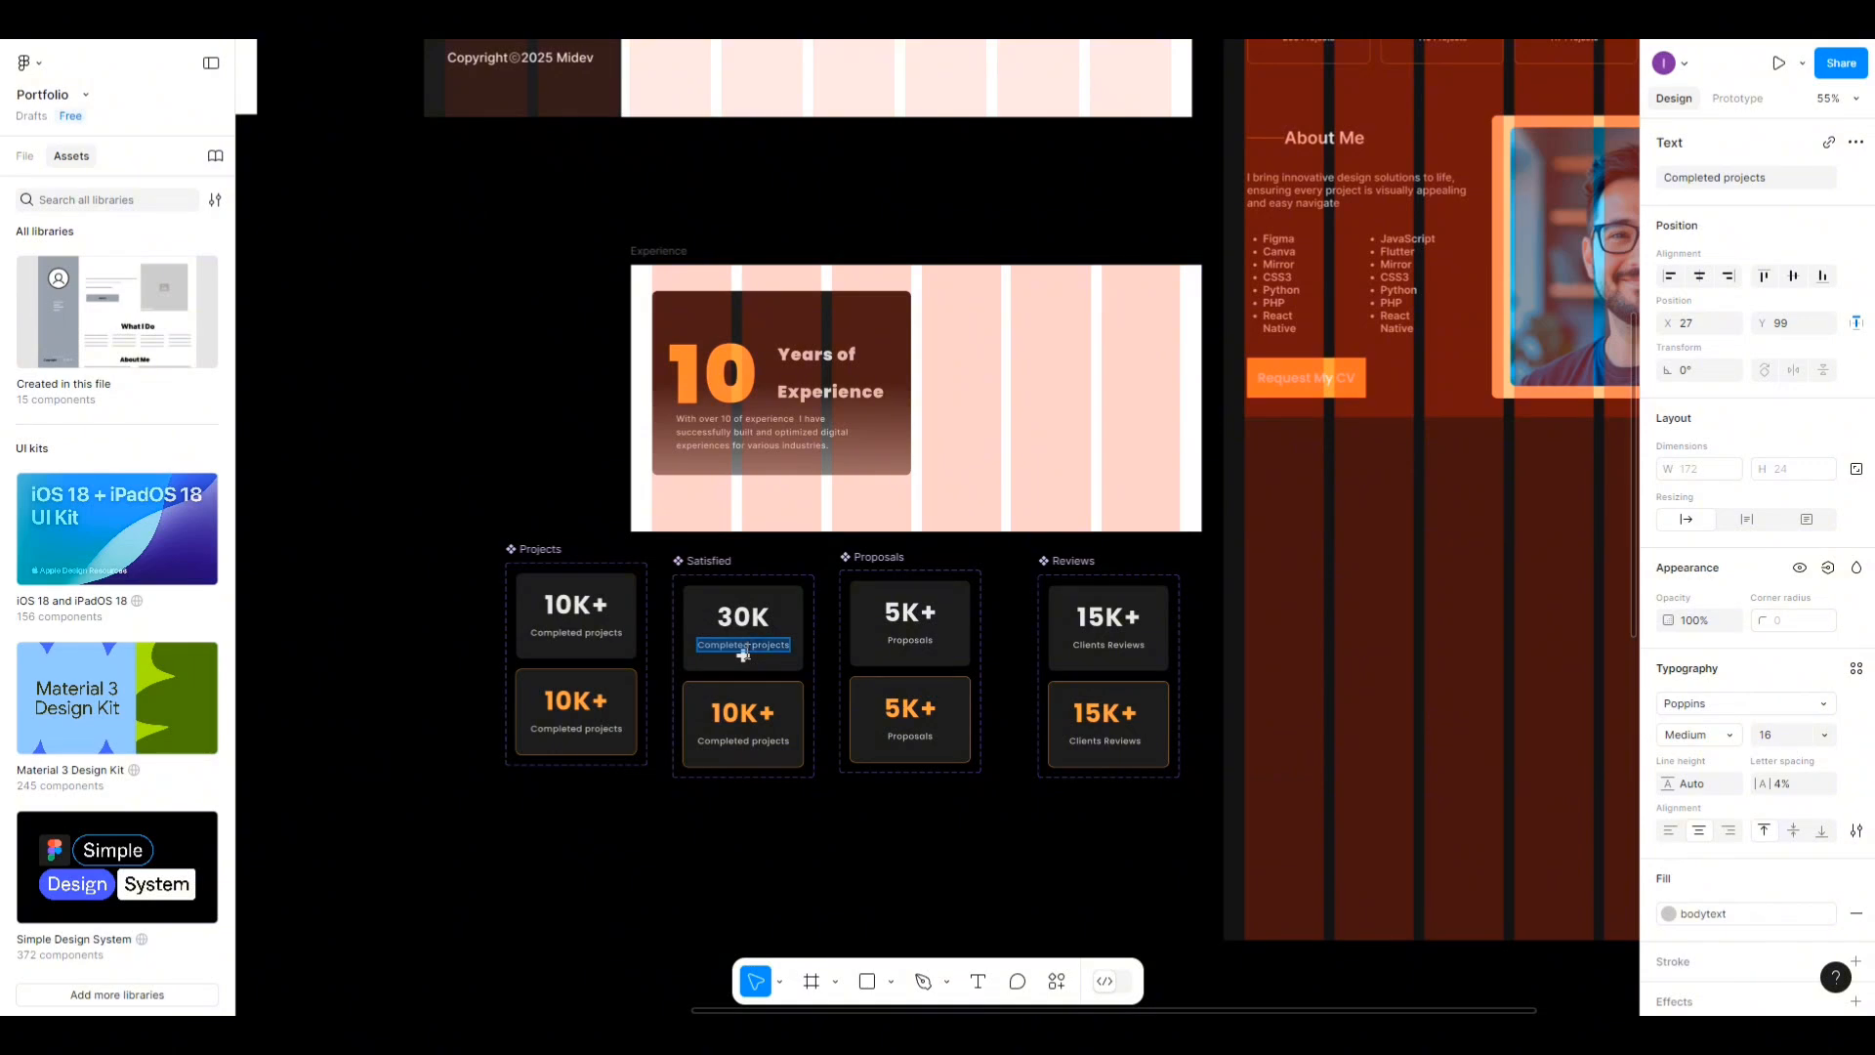
pyautogui.write('S')
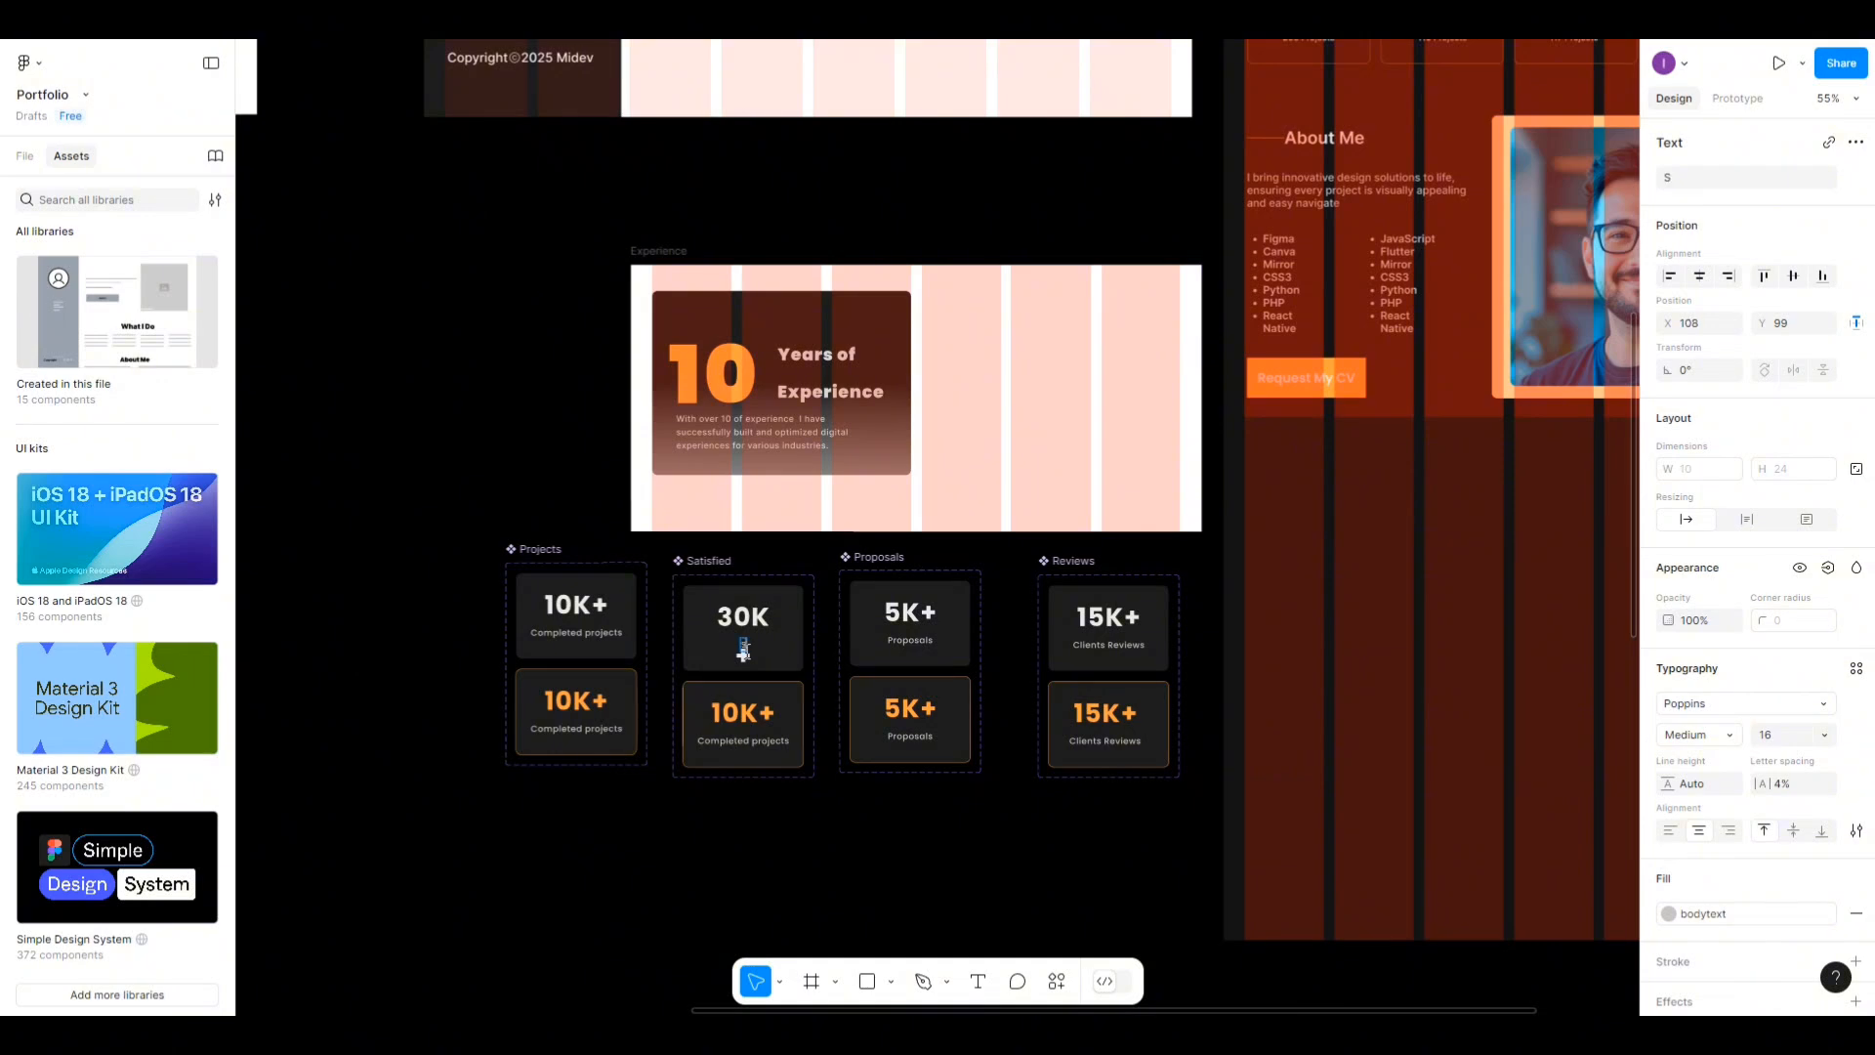
pyautogui.write('atisfied Clients')
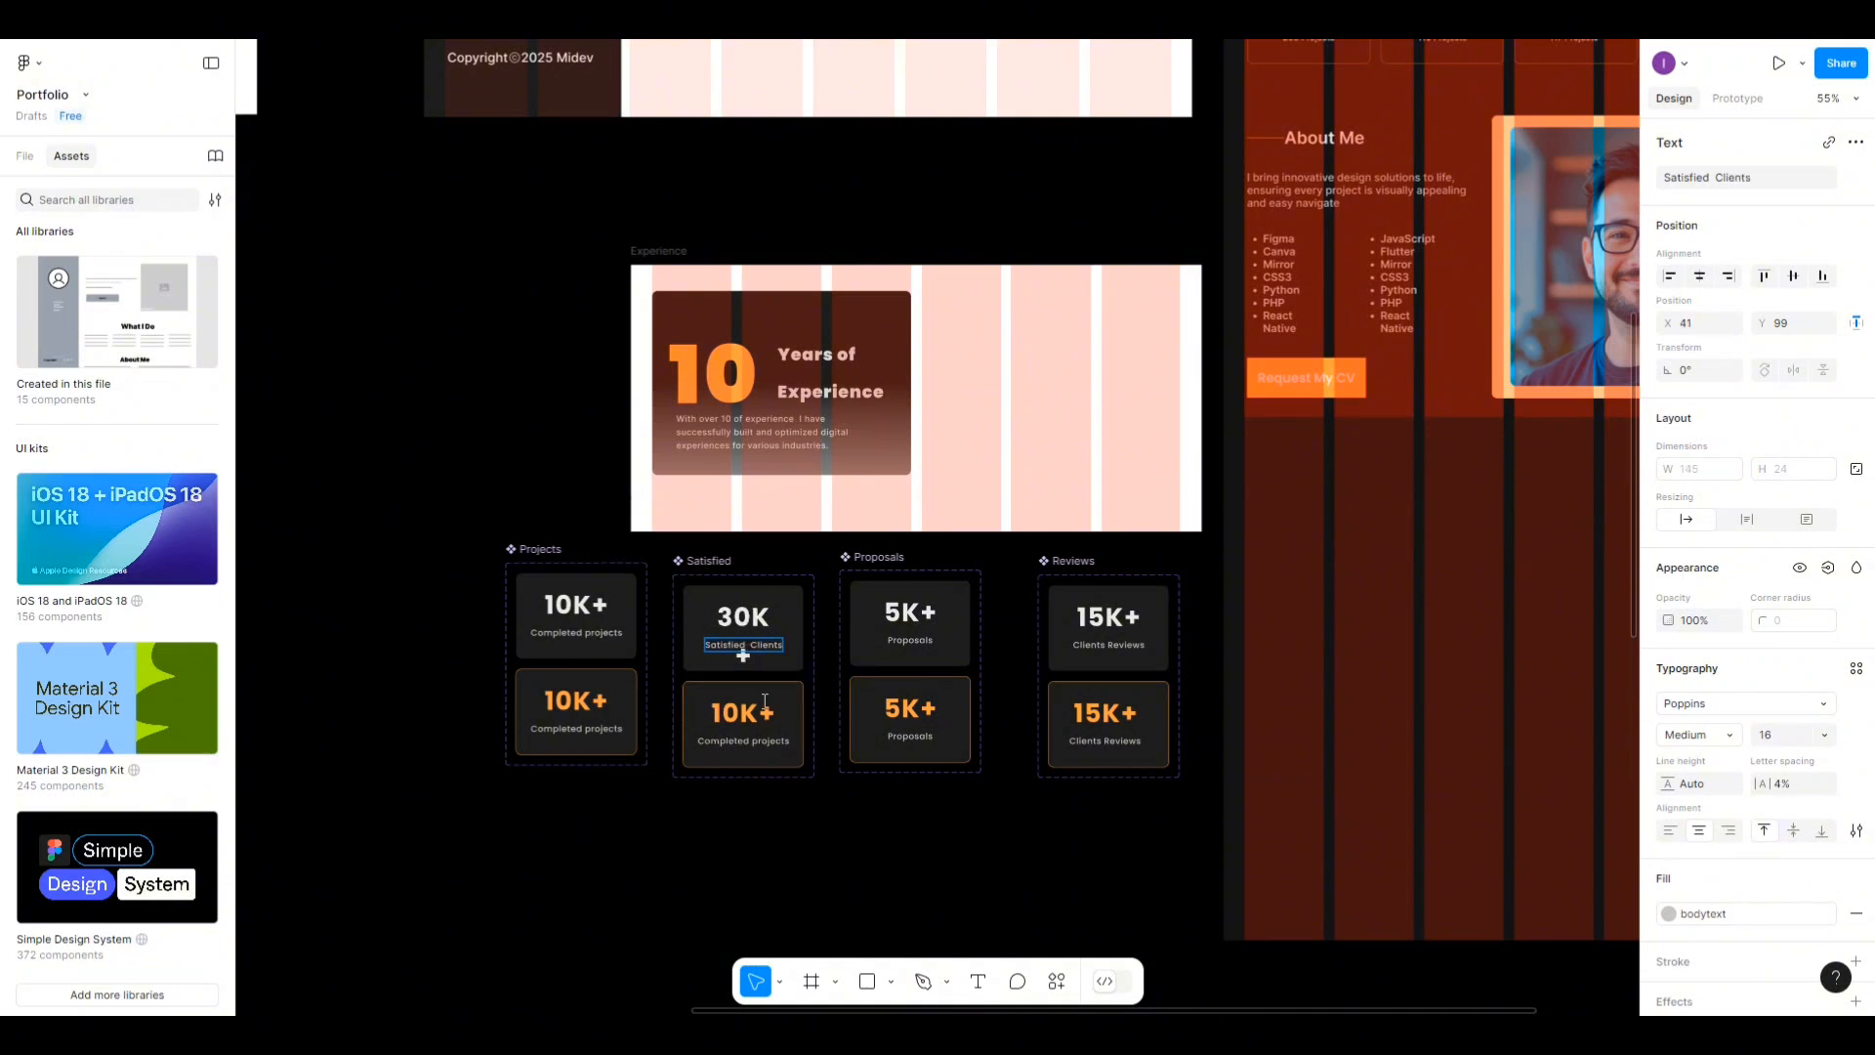
# Change the orange number in the Satisfied set's second variant to 30K+.
pyautogui.click(735, 710)
pyautogui.doubleClick(737, 710)
pyautogui.press('BackSpace')
pyautogui.press('BackSpace')
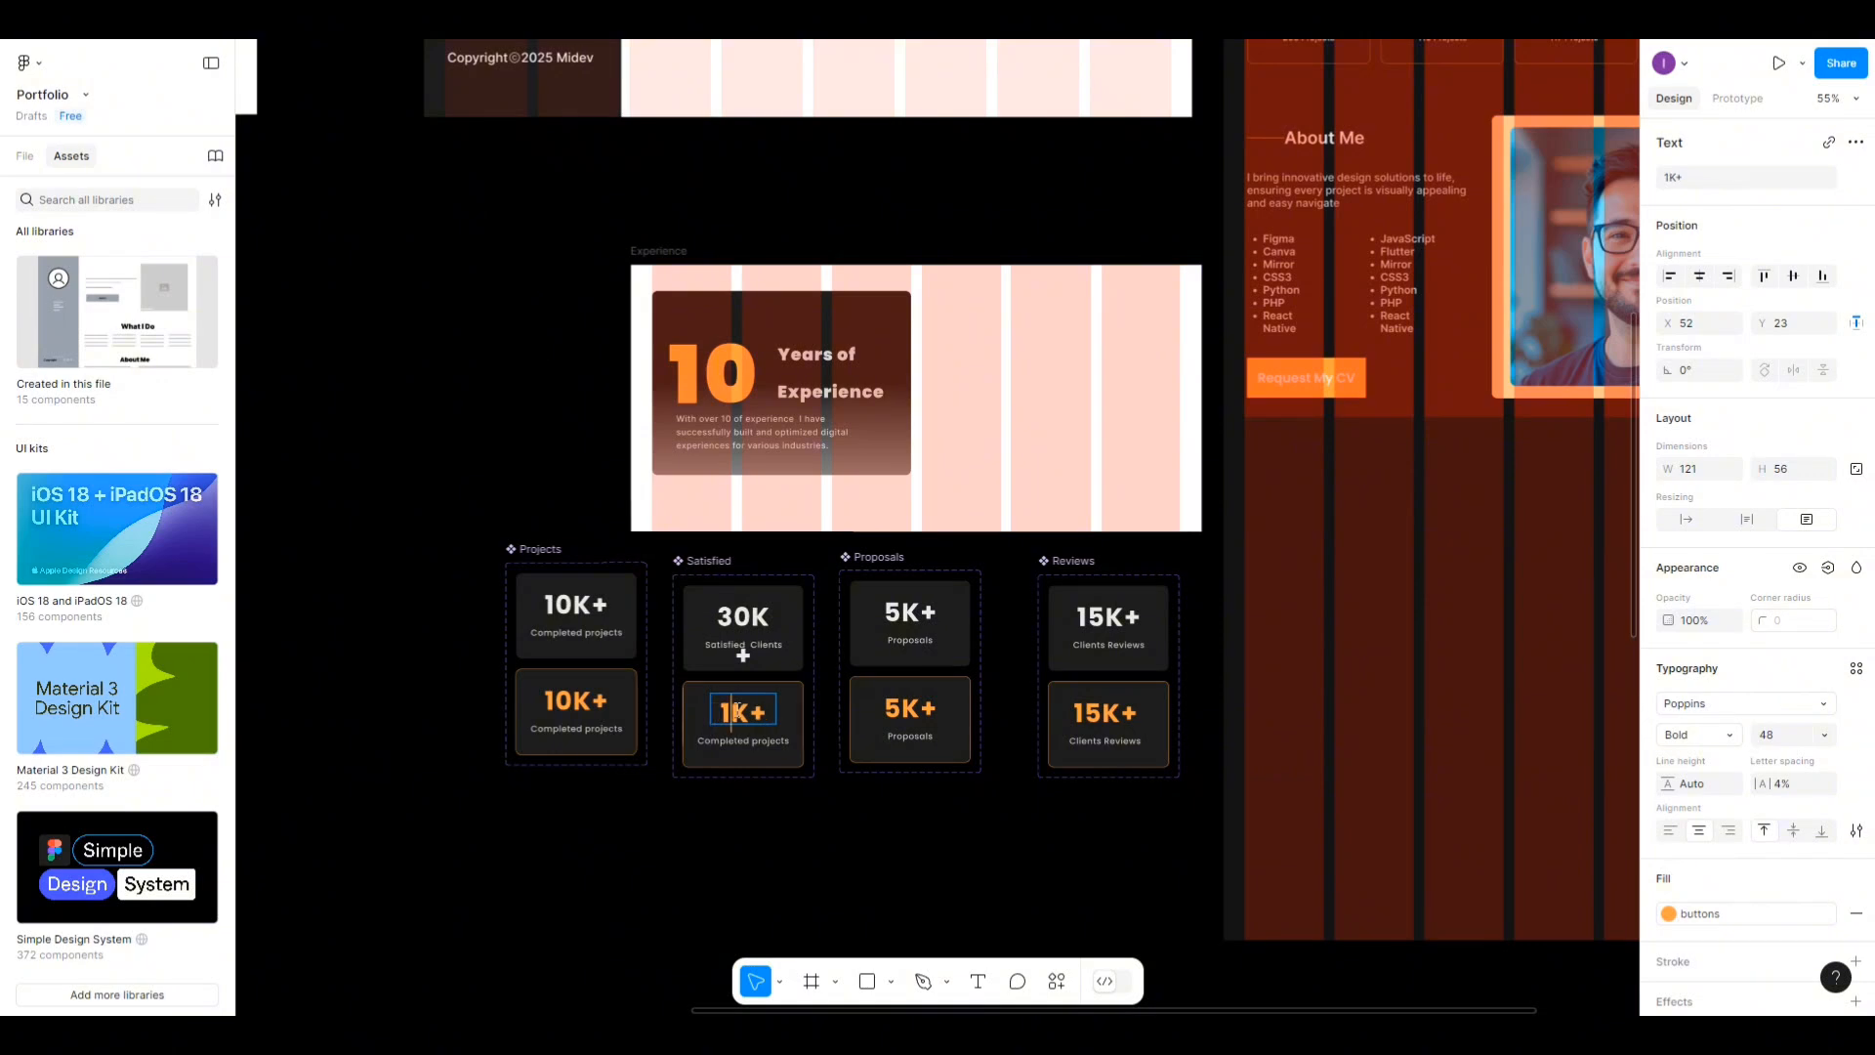
pyautogui.write('30')
pyautogui.press('Escape')
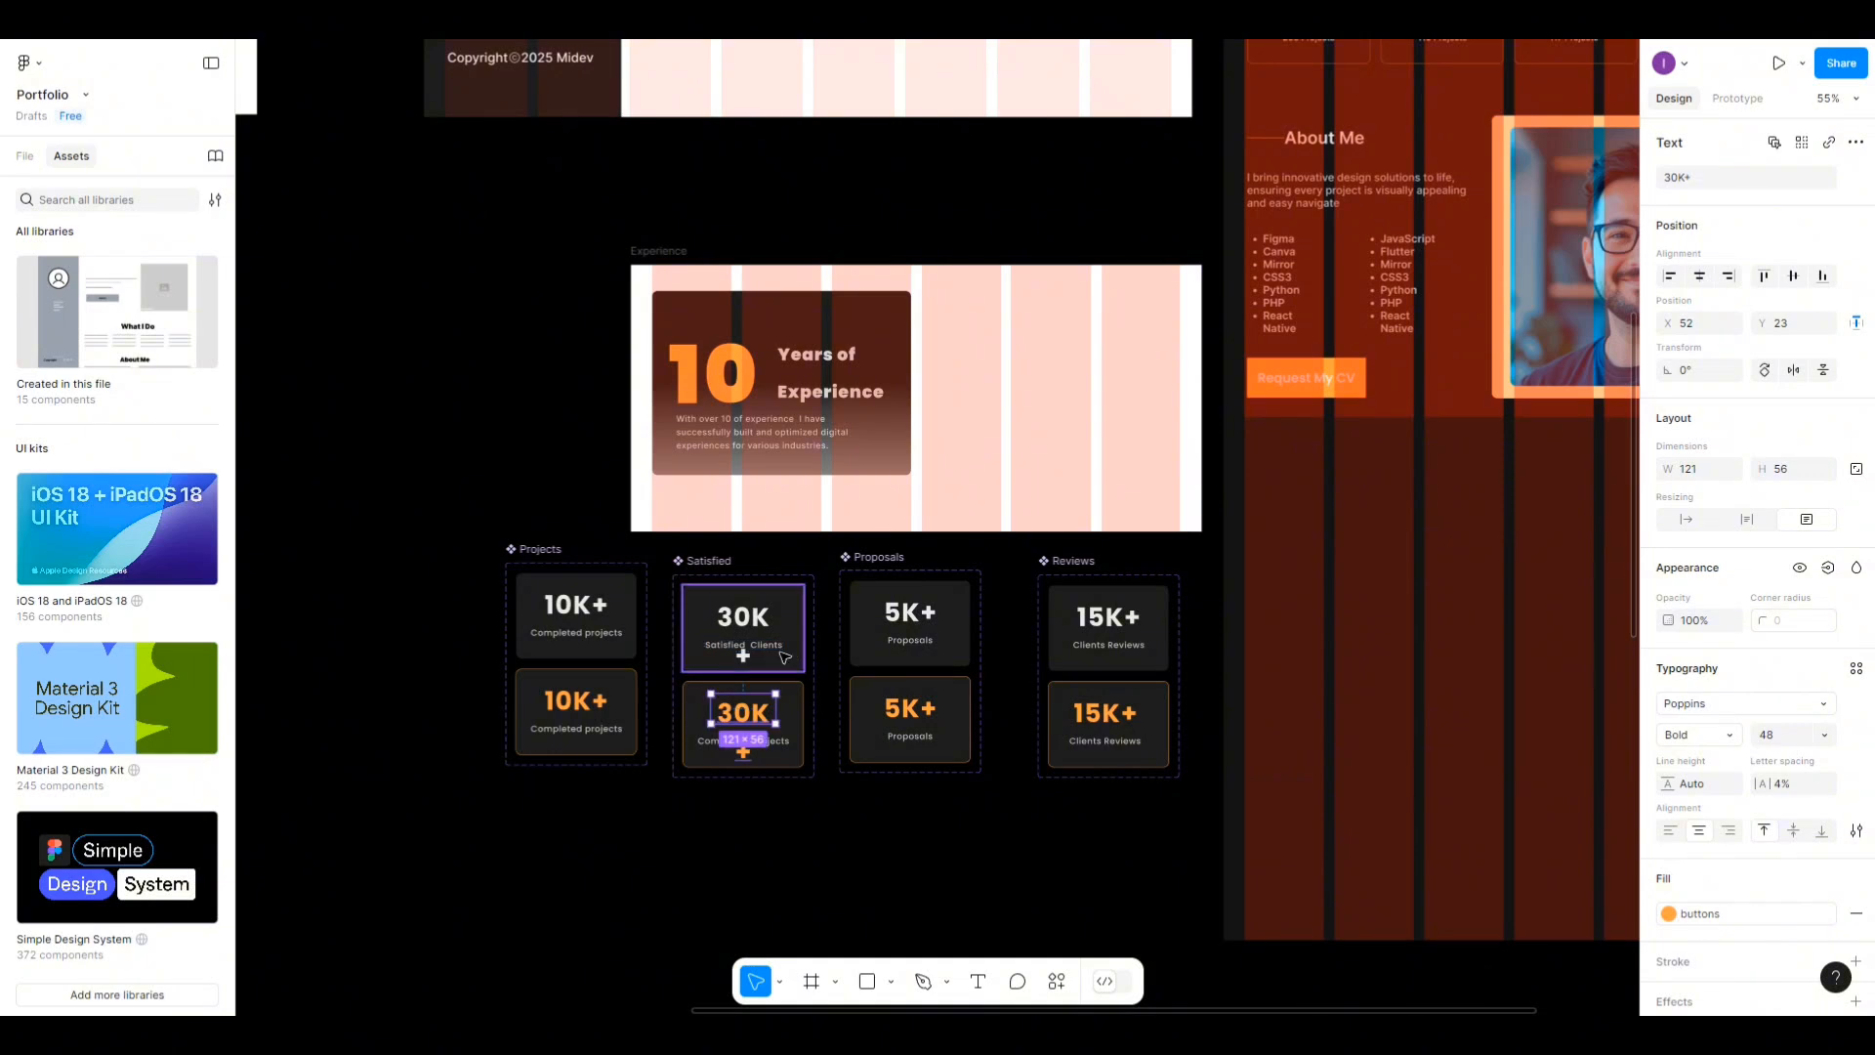
# Copy the "Satisfied Clients" label into the orange Satisfied variant and delete that variant's "Completed projects" label.
pyautogui.doubleClick(782, 650)
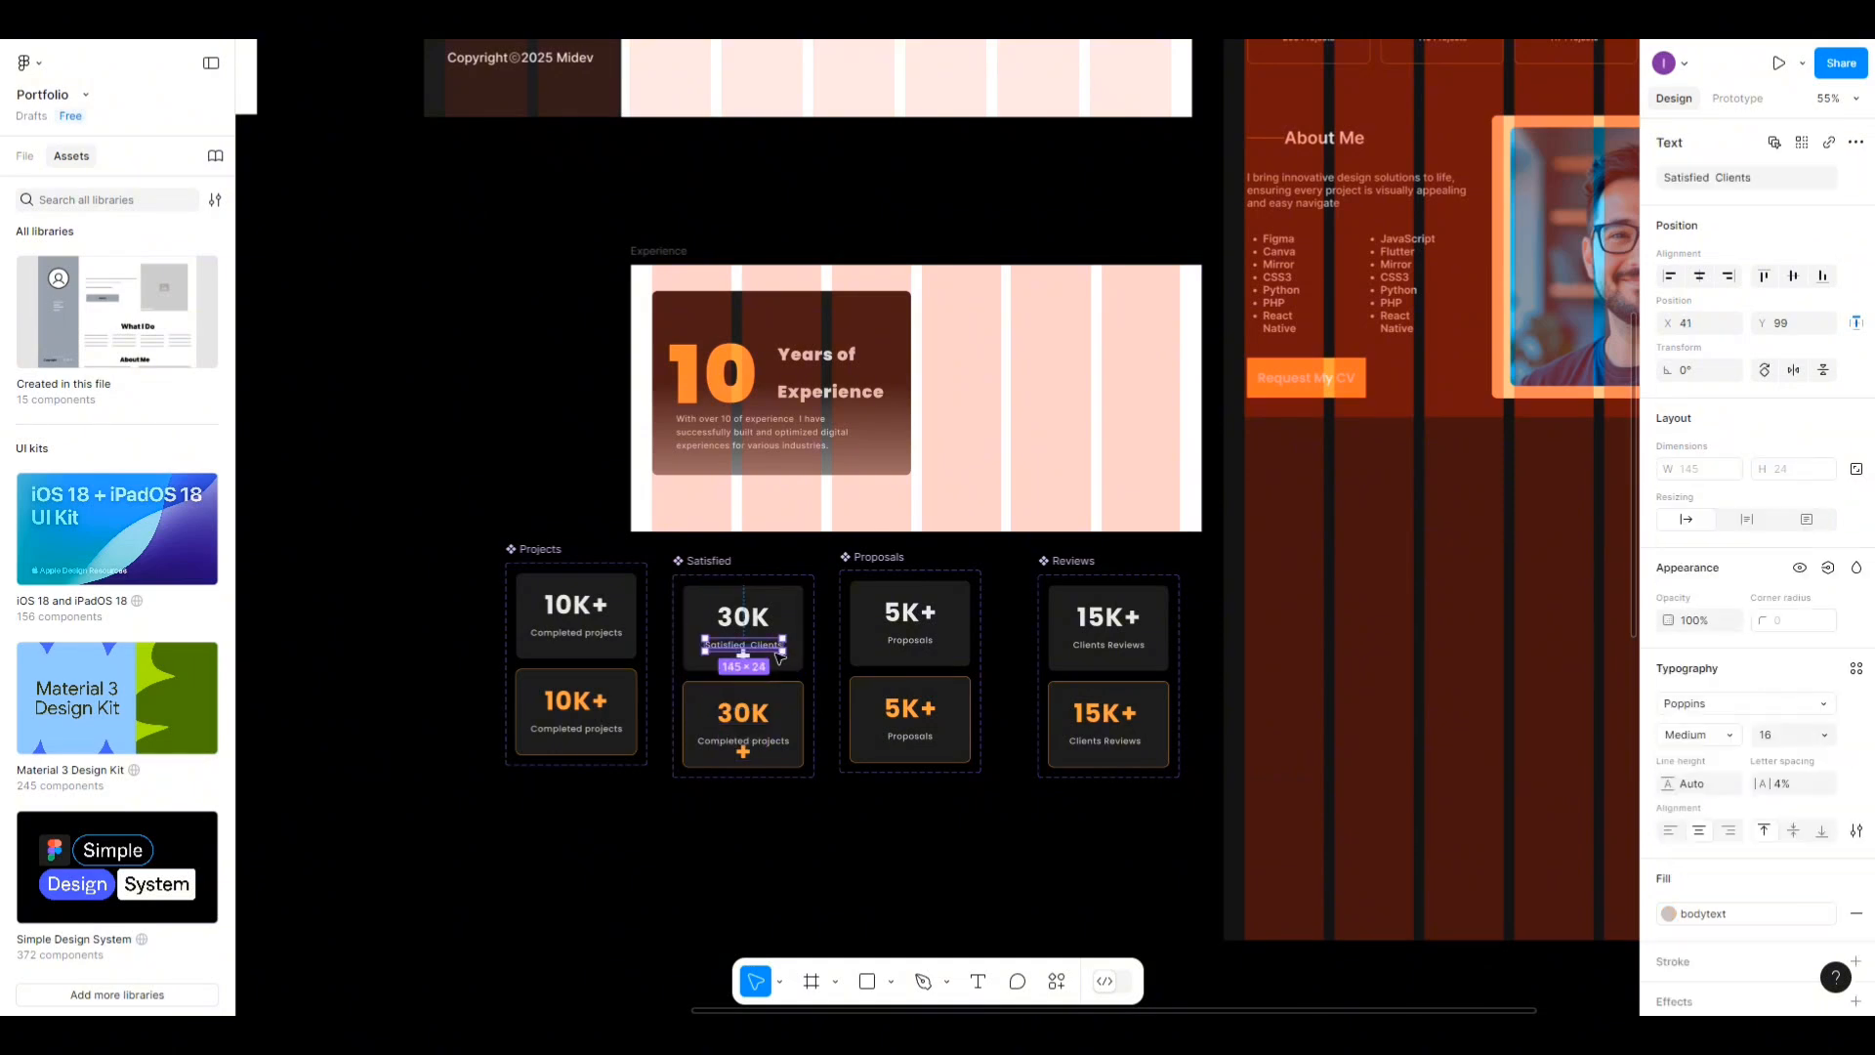
pyautogui.moveTo(778, 656); pyautogui.dragTo(773, 744)
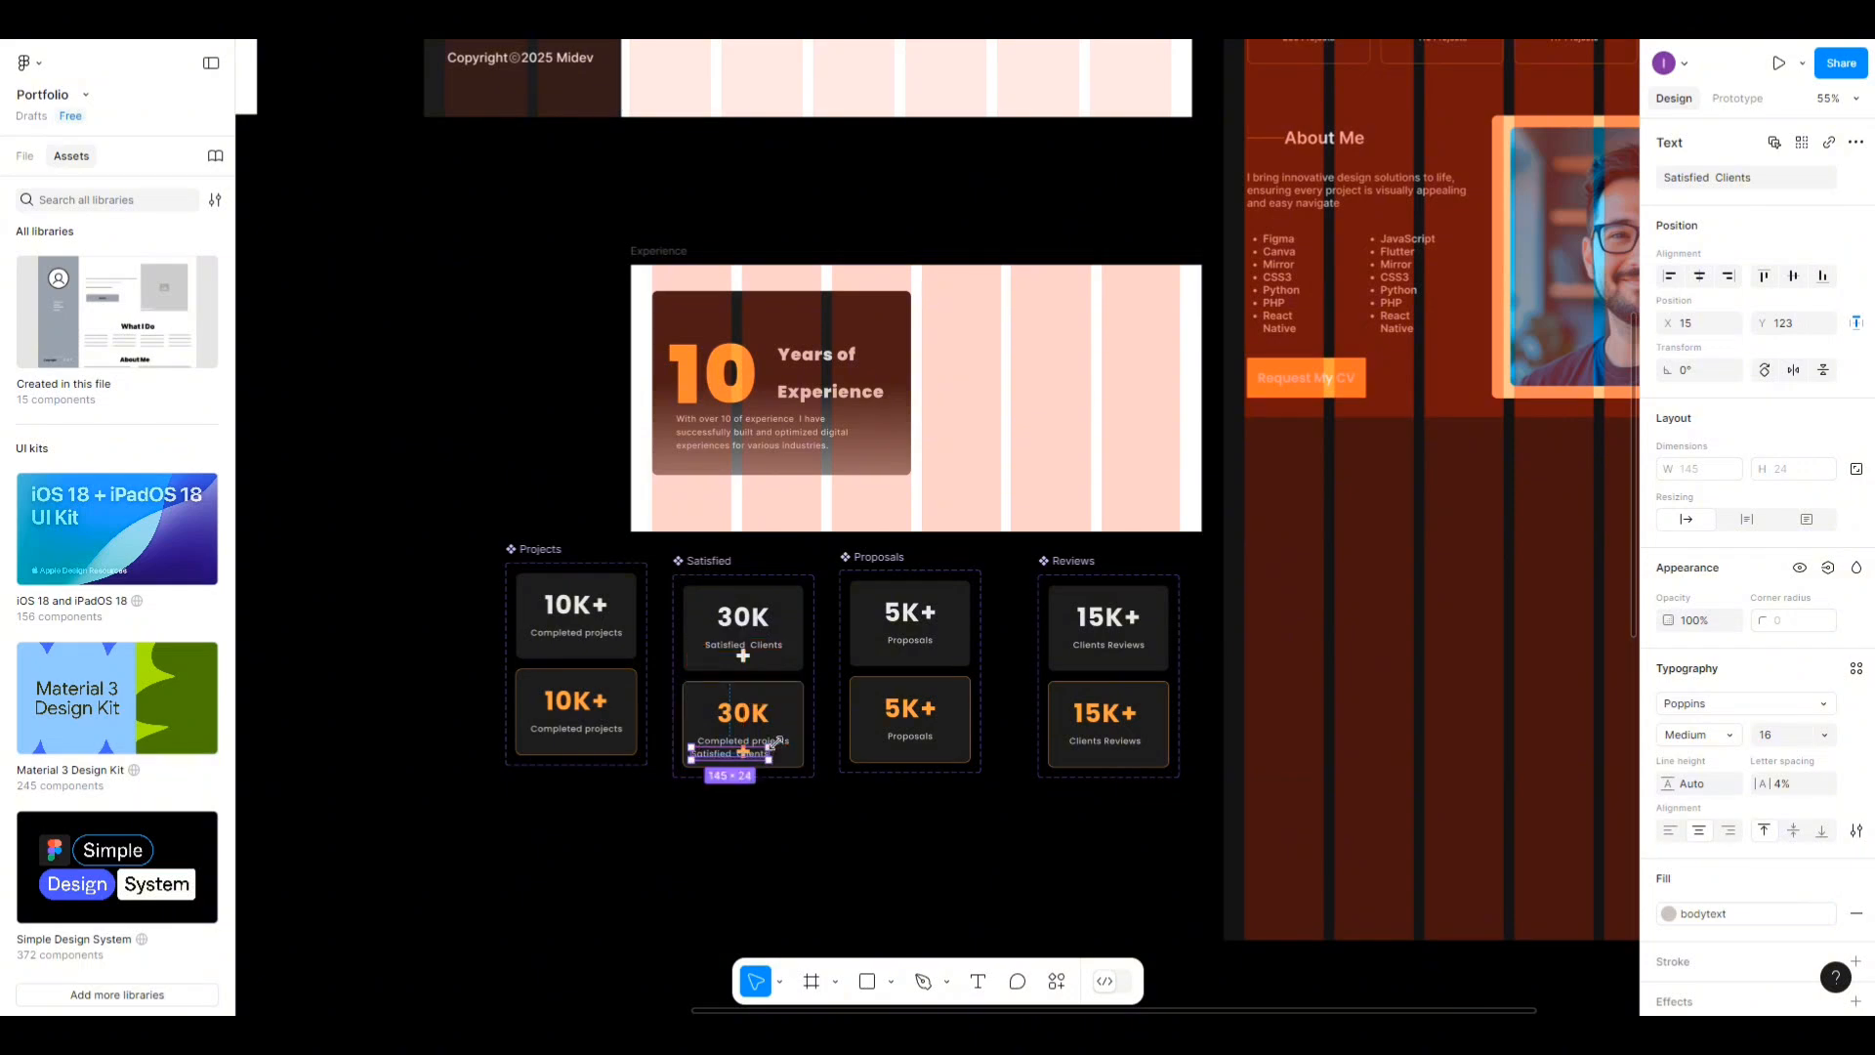
pyautogui.click(790, 741)
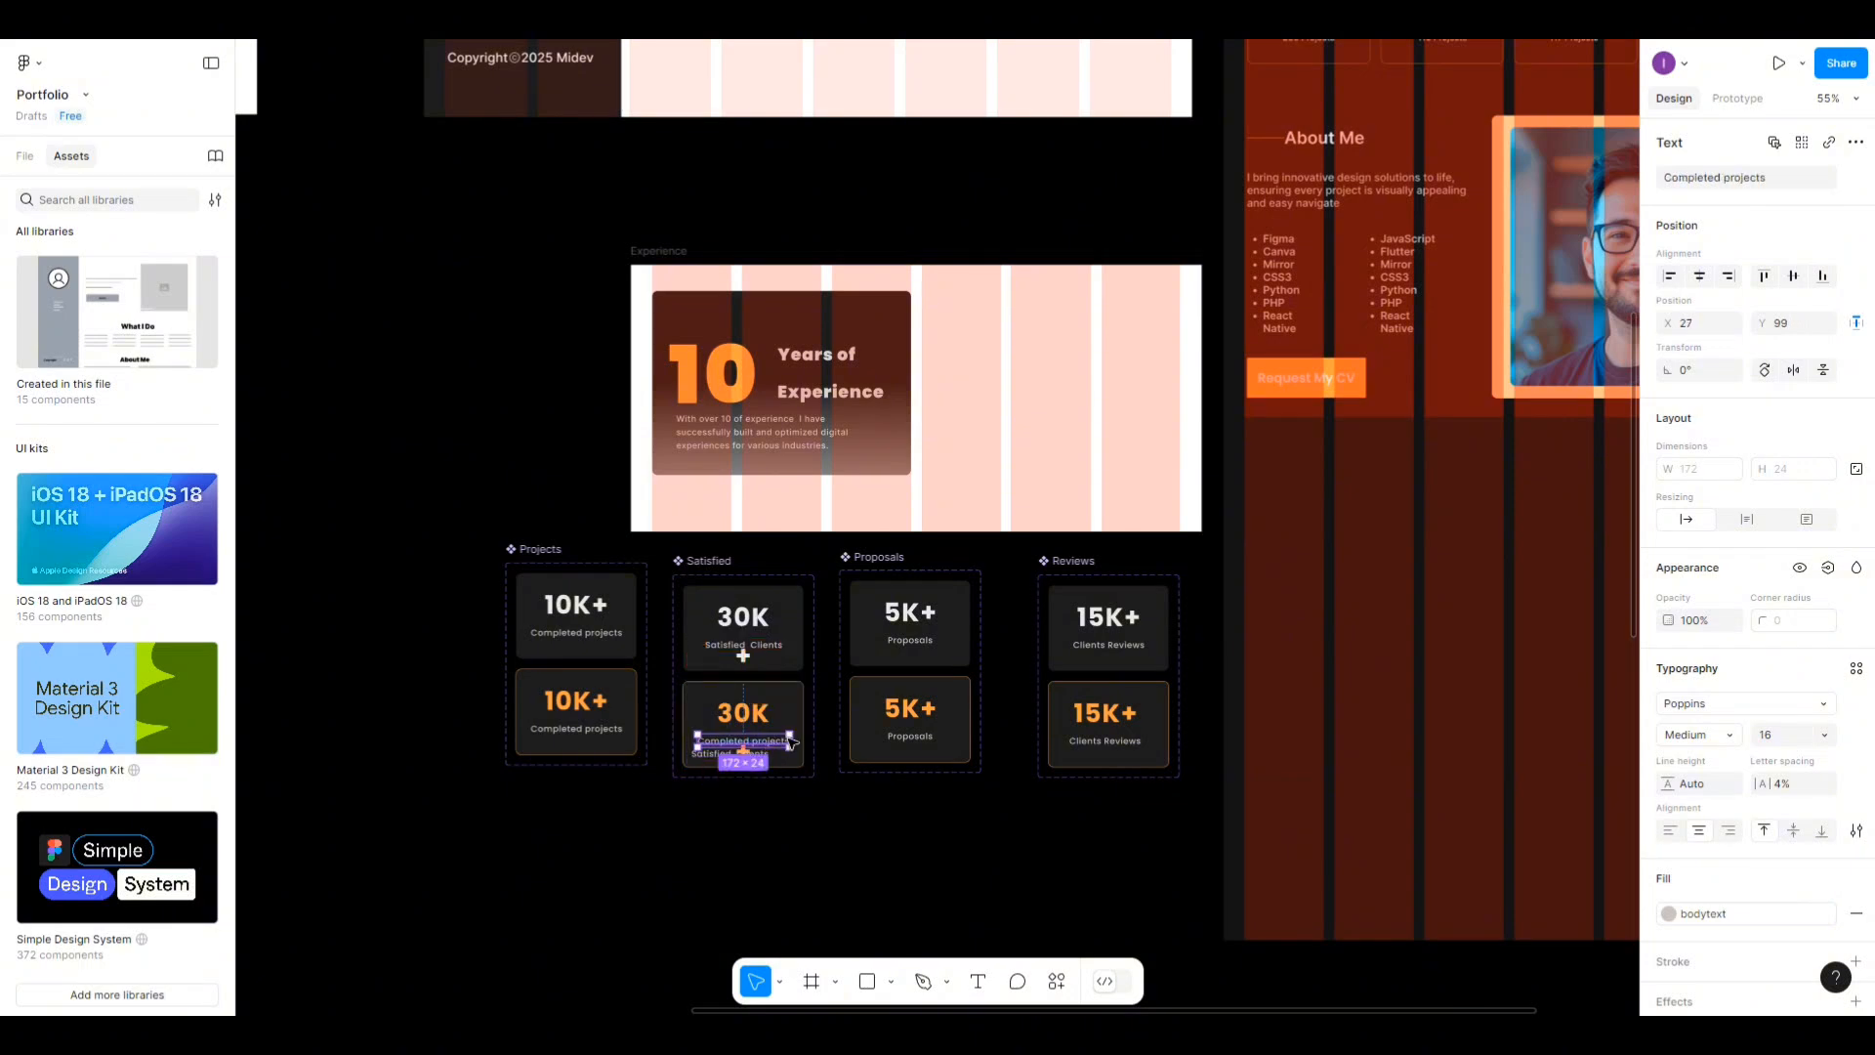
pyautogui.press('Delete')
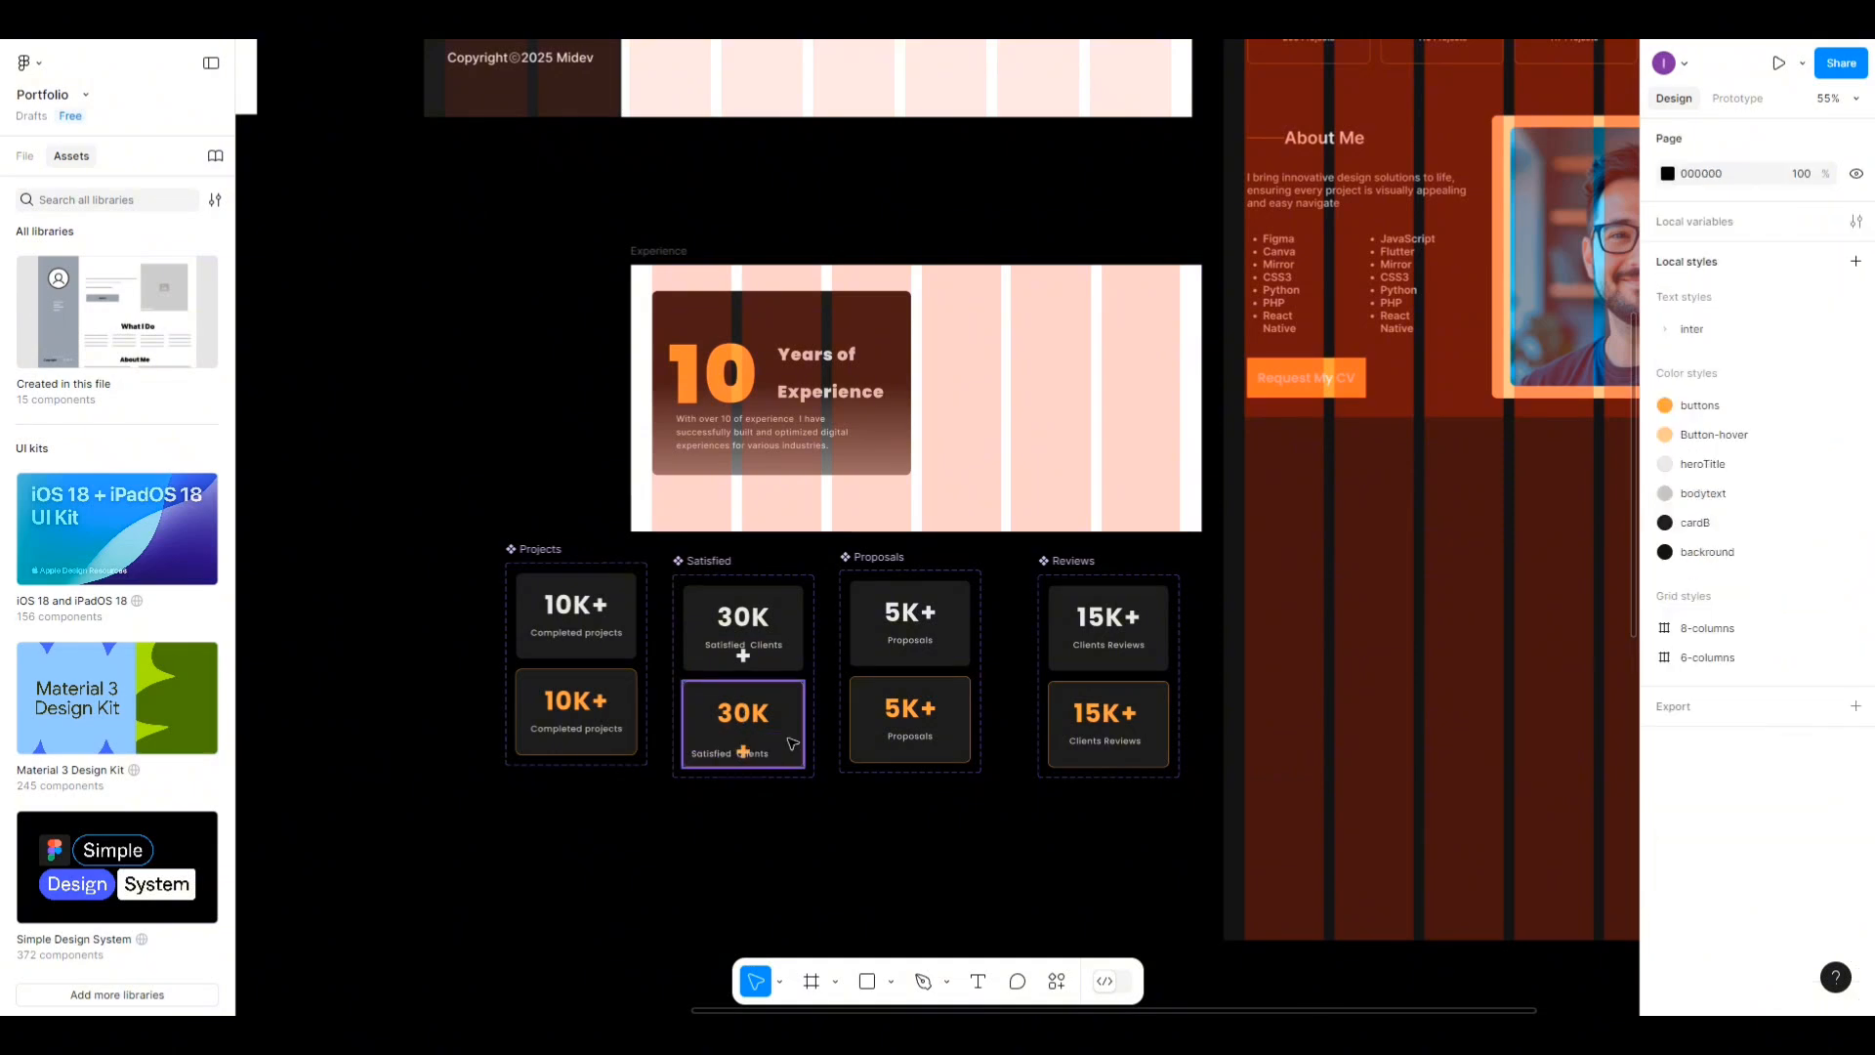
# Widen the orange 30K+ text box to about 143 px to fit the number on one line.
pyautogui.click(764, 755)
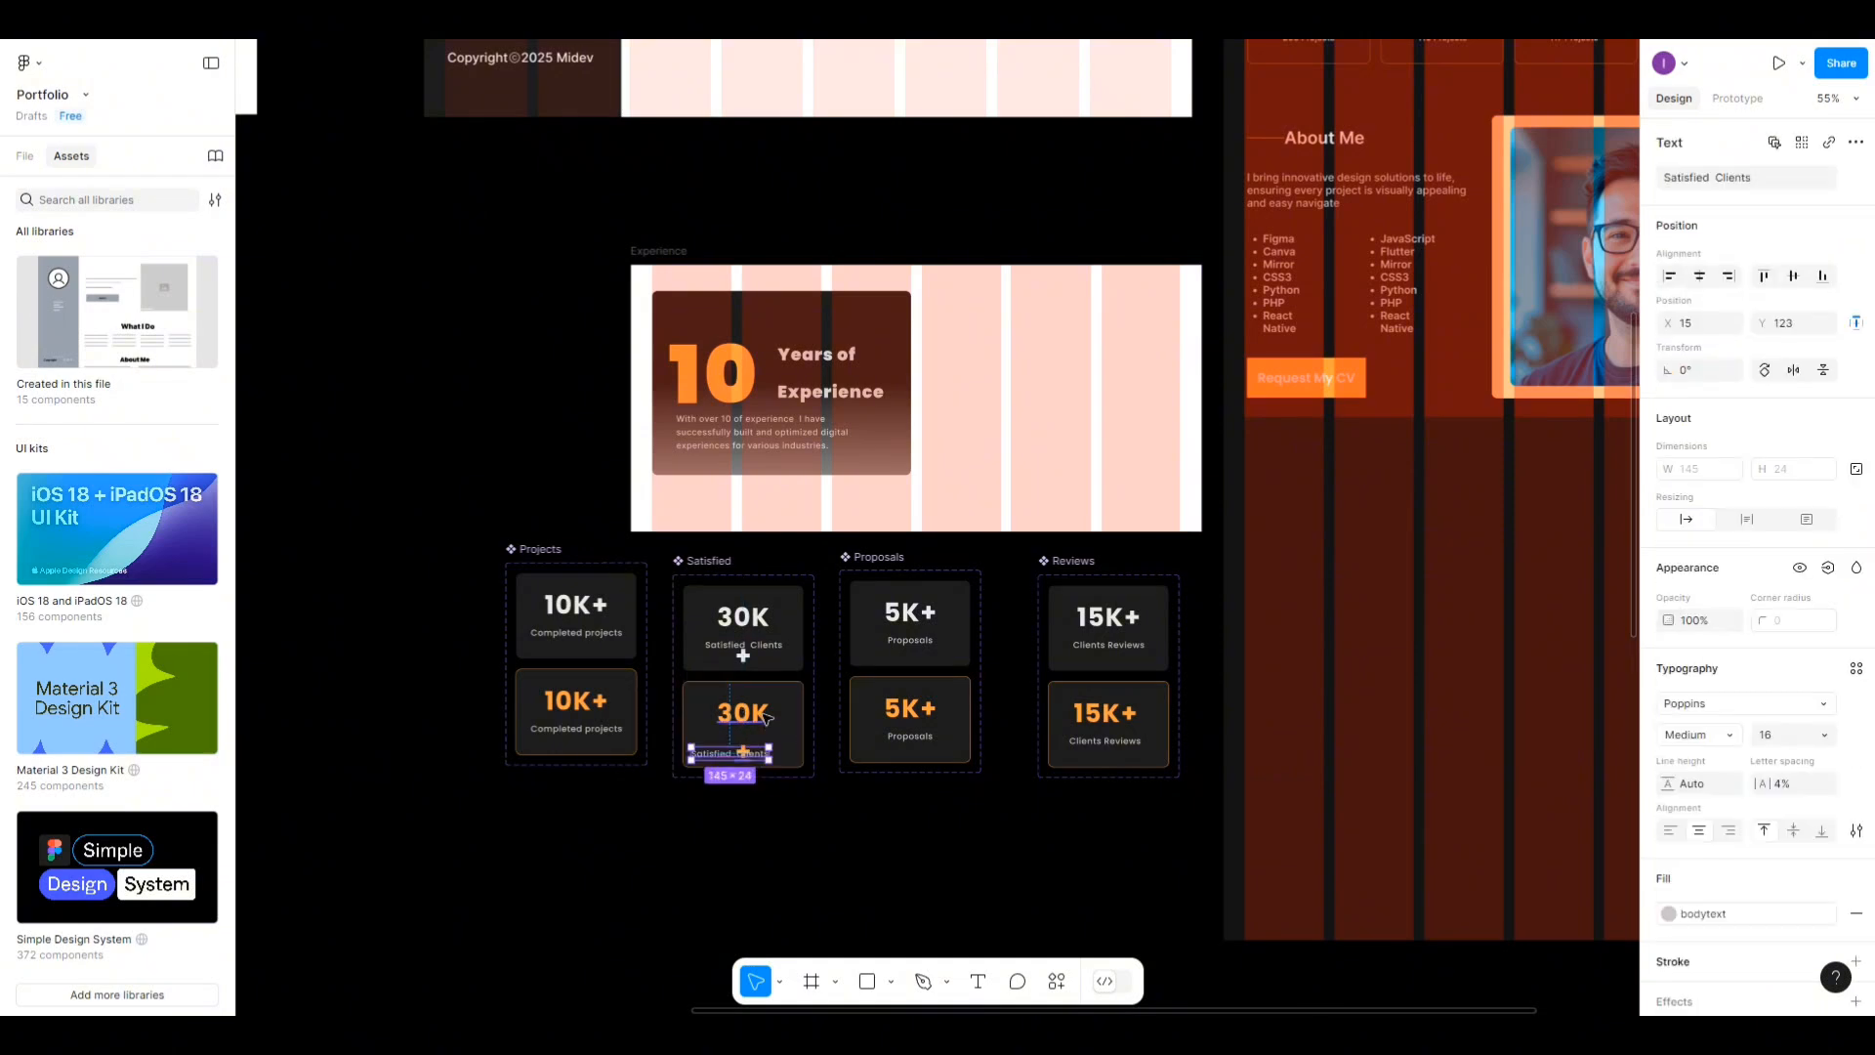
pyautogui.click(768, 720)
pyautogui.doubleClick(786, 711)
pyautogui.write('+')
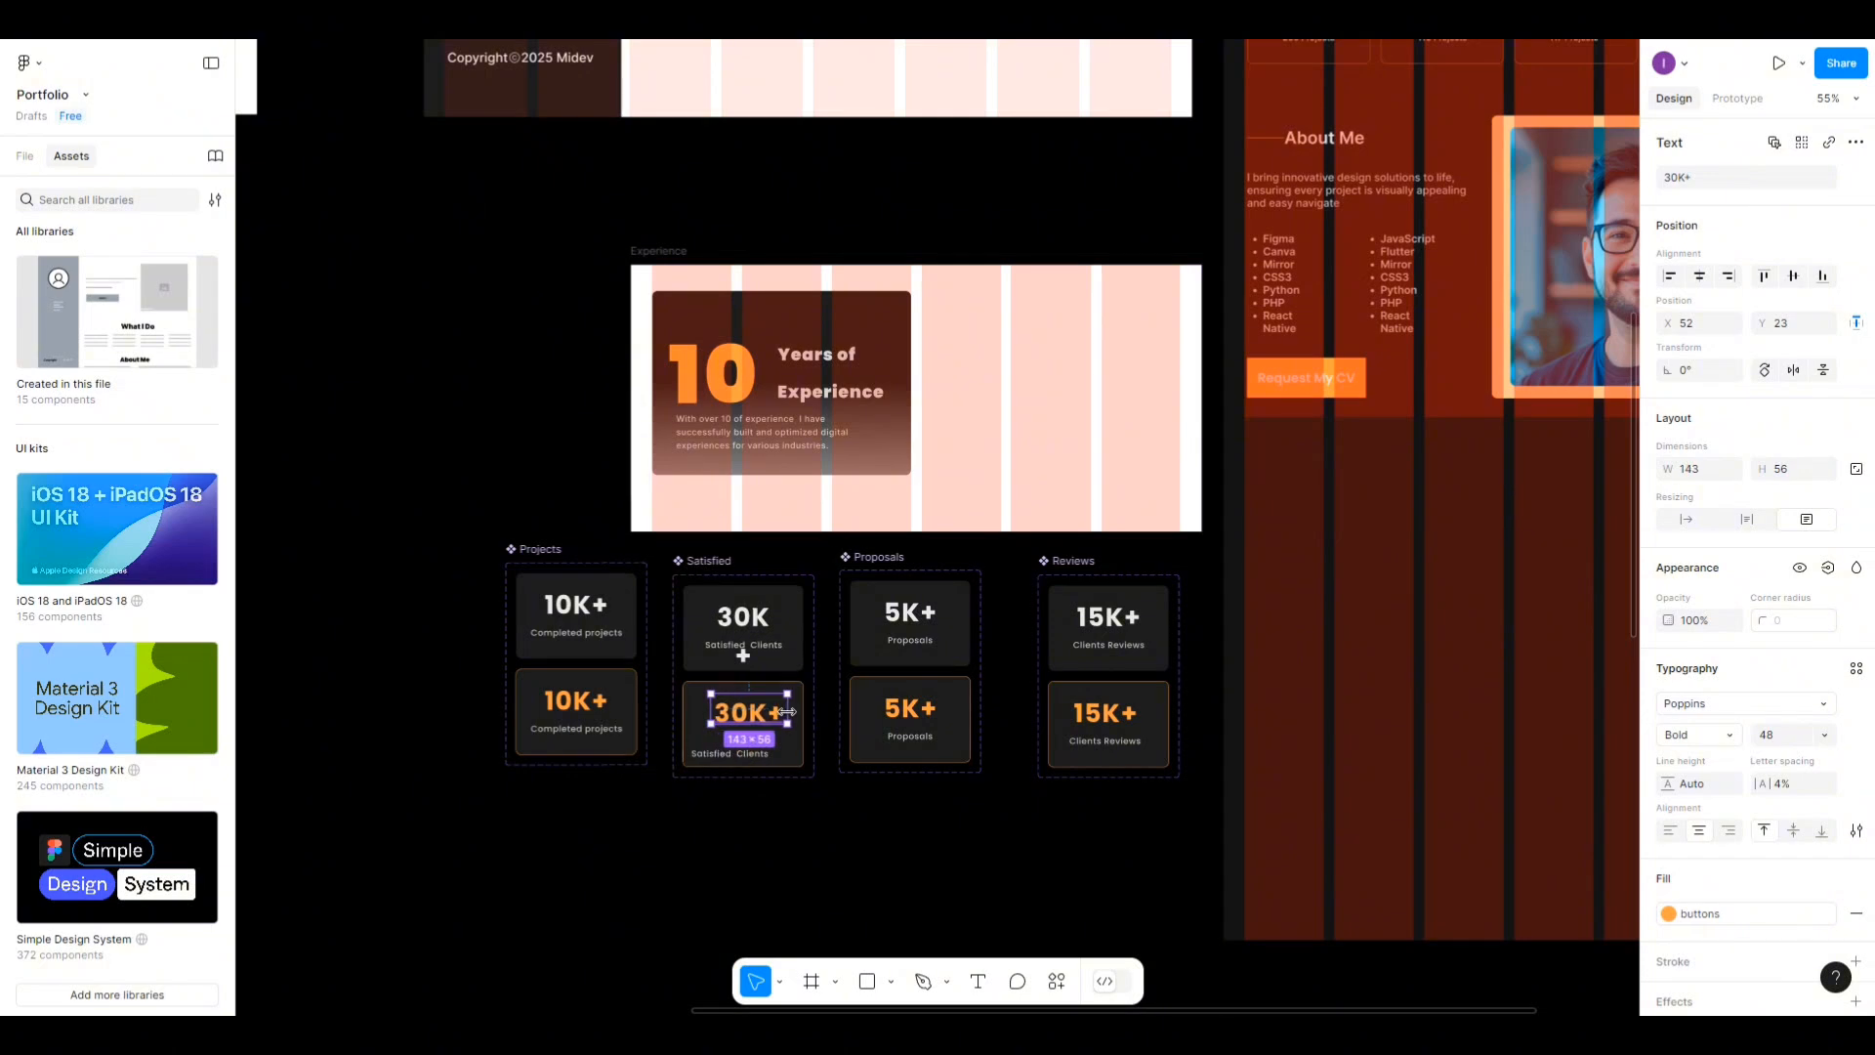
# Place the "Satisfied Clients" label under the orange 30K+ with a spacing of 20 and centre both horizontally.
pyautogui.click(720, 760)
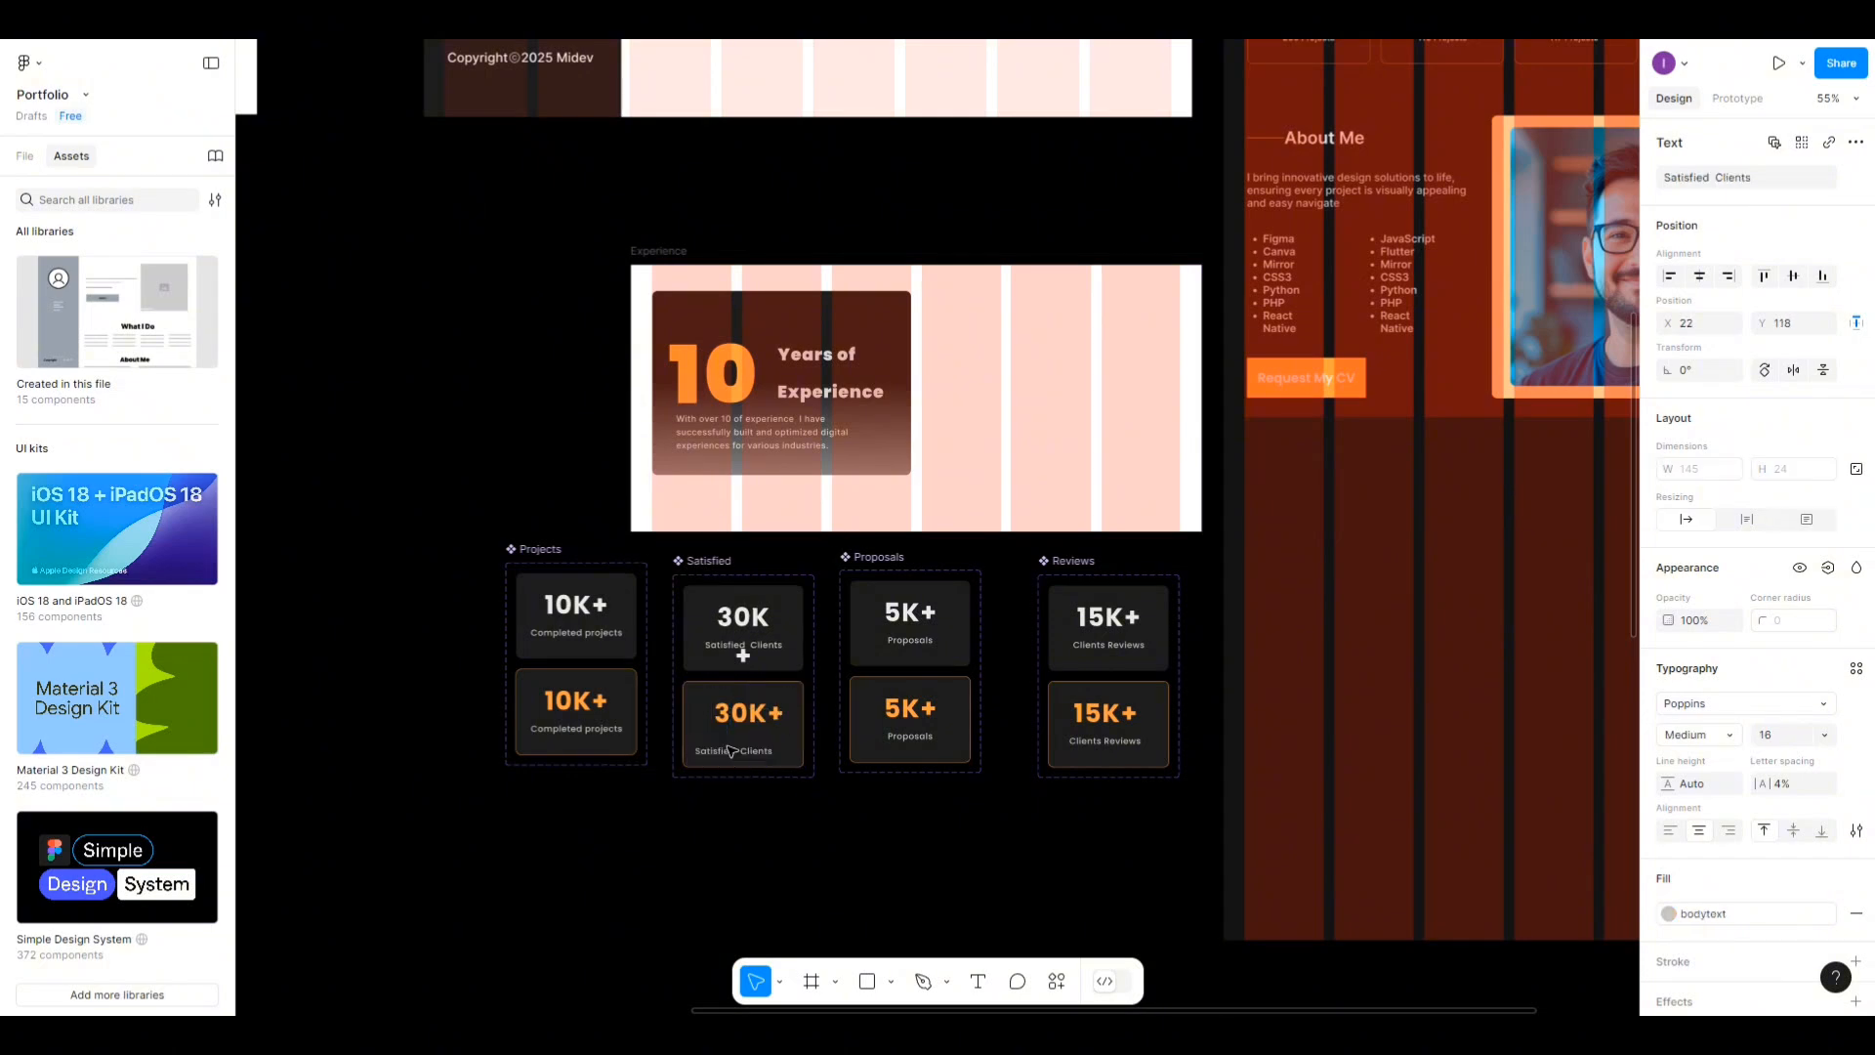
pyautogui.moveTo(721, 759); pyautogui.dragTo(765, 719)
pyautogui.keyDown('shift'); pyautogui.click(765, 719); pyautogui.keyUp('shift')
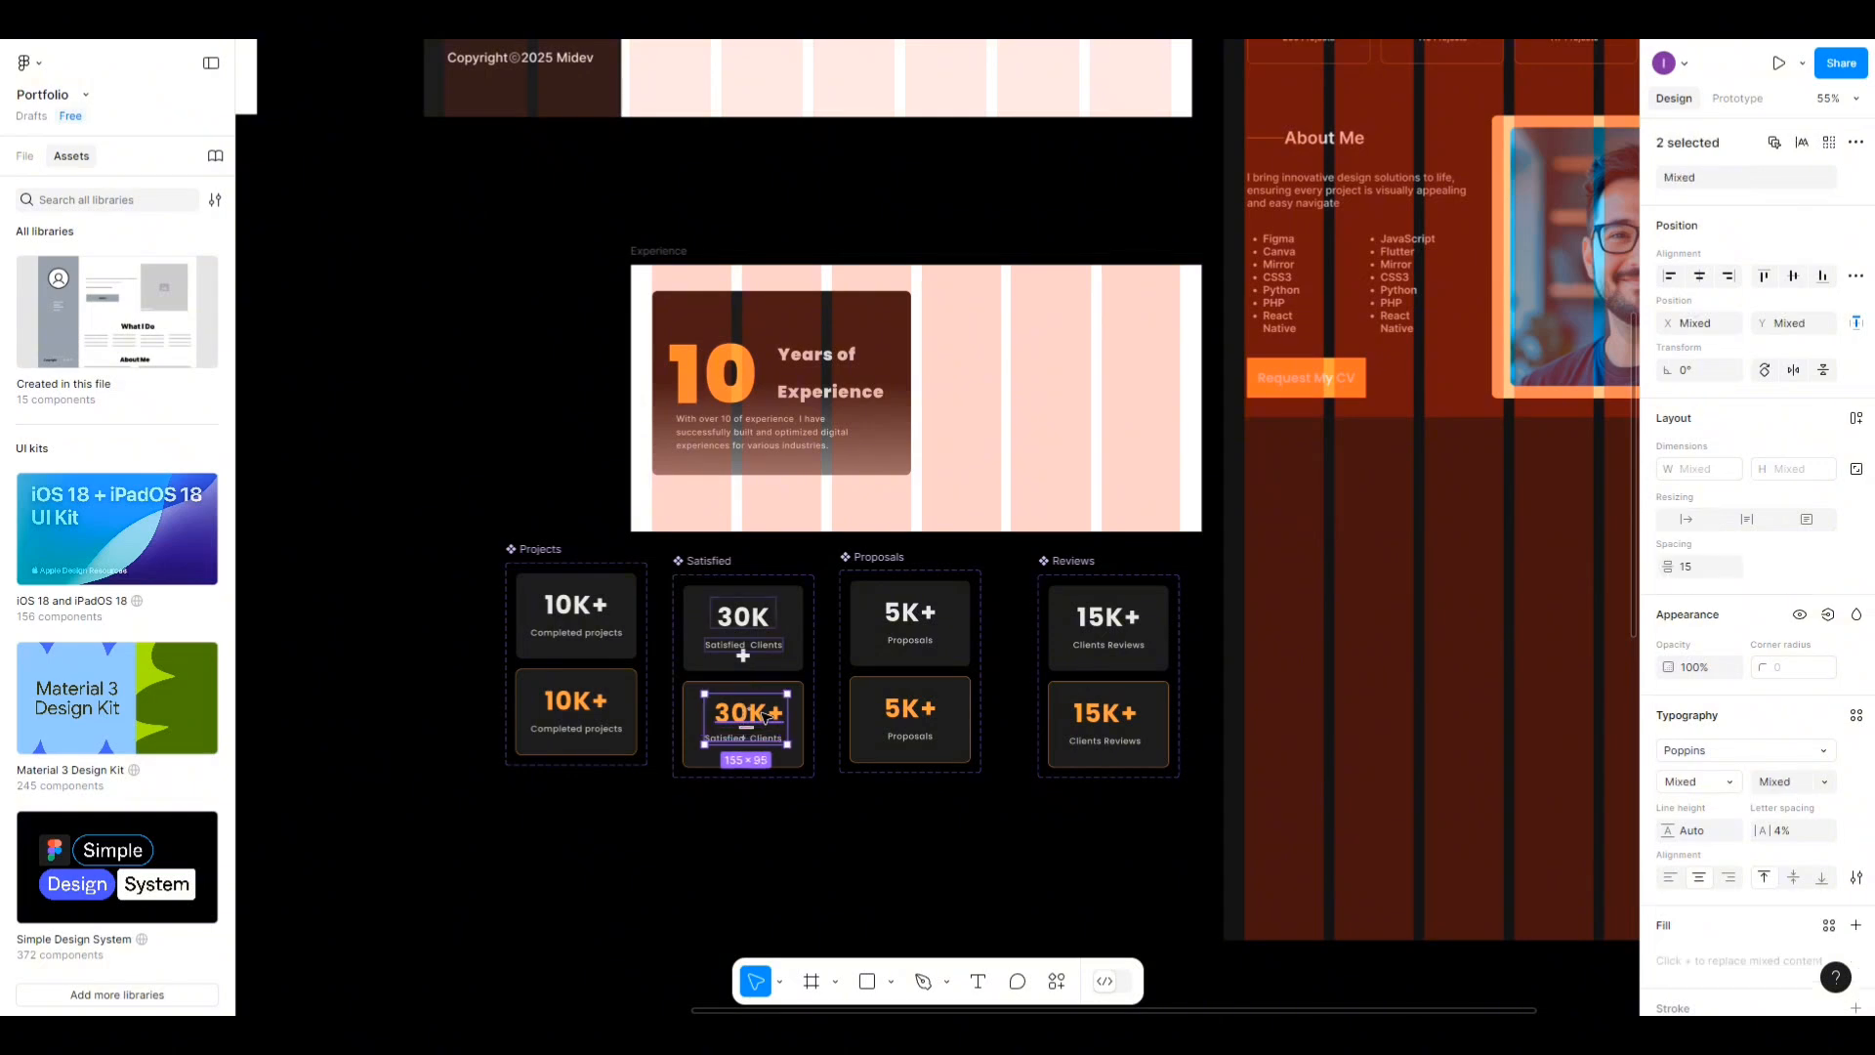
pyautogui.click(1698, 572)
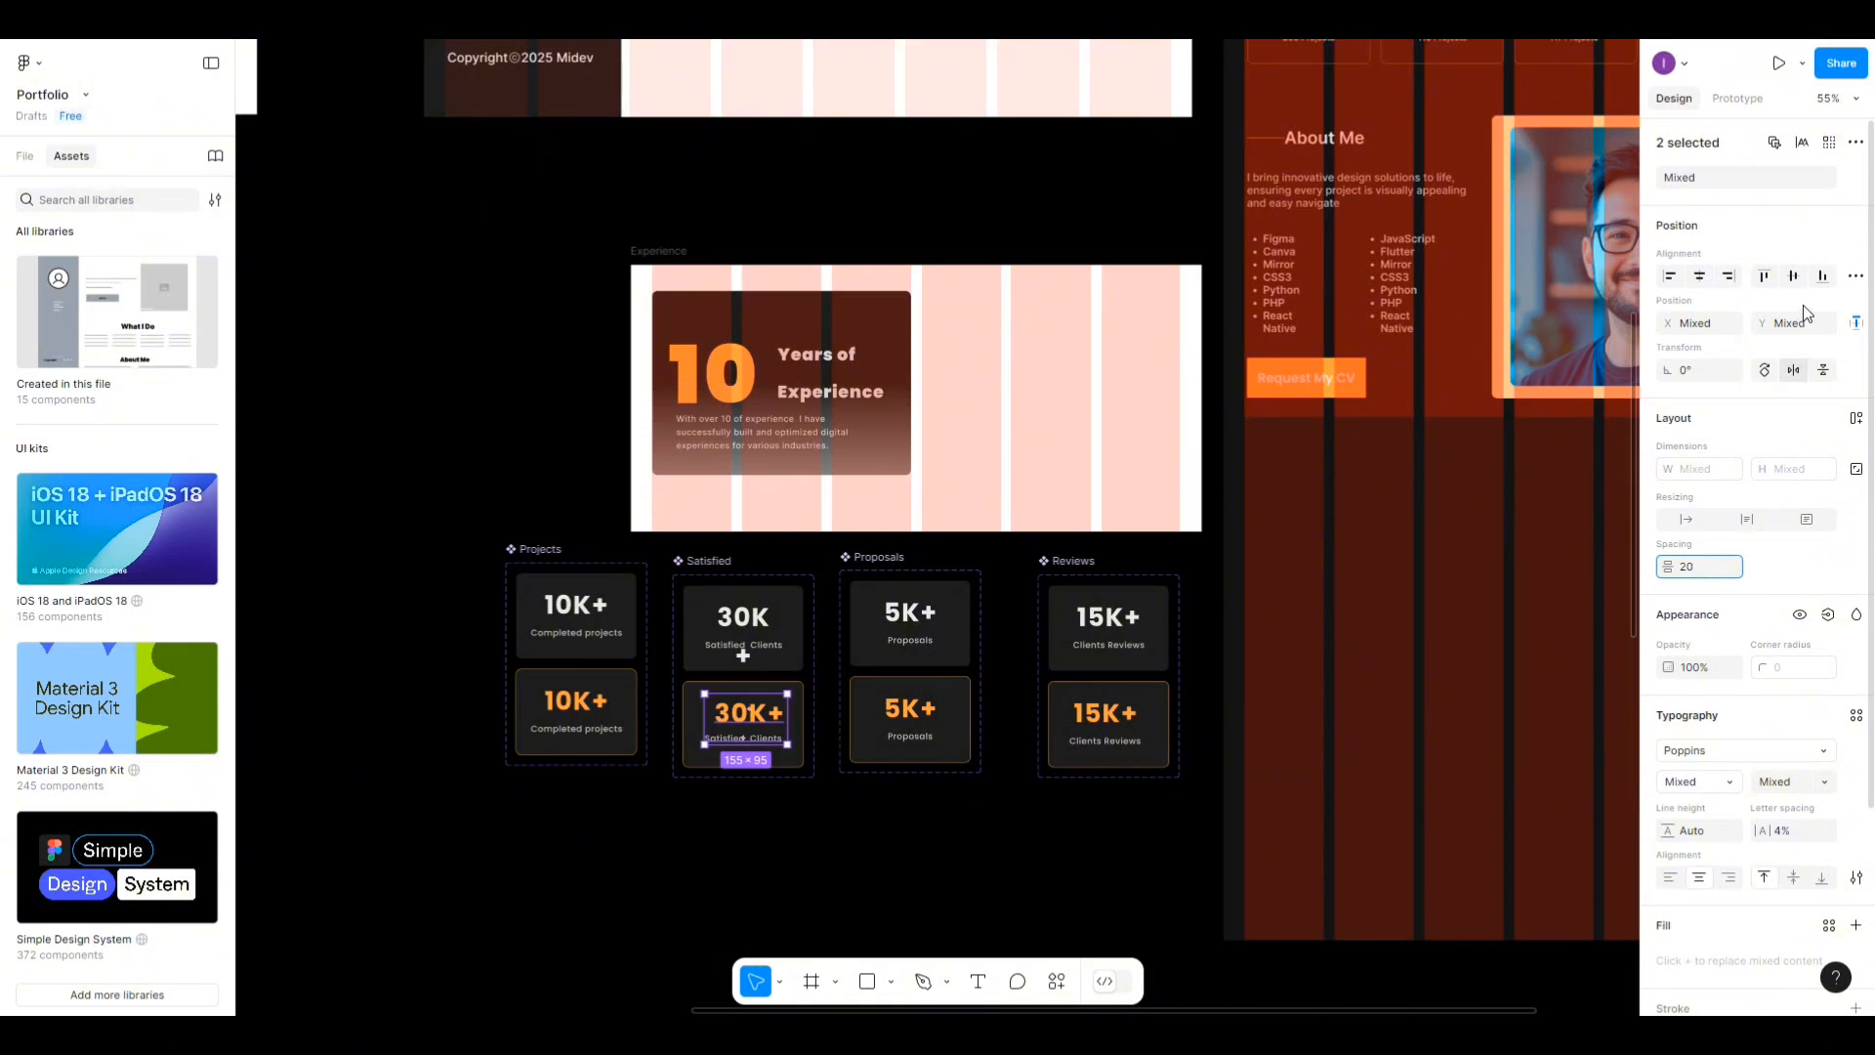
pyautogui.click(1700, 276)
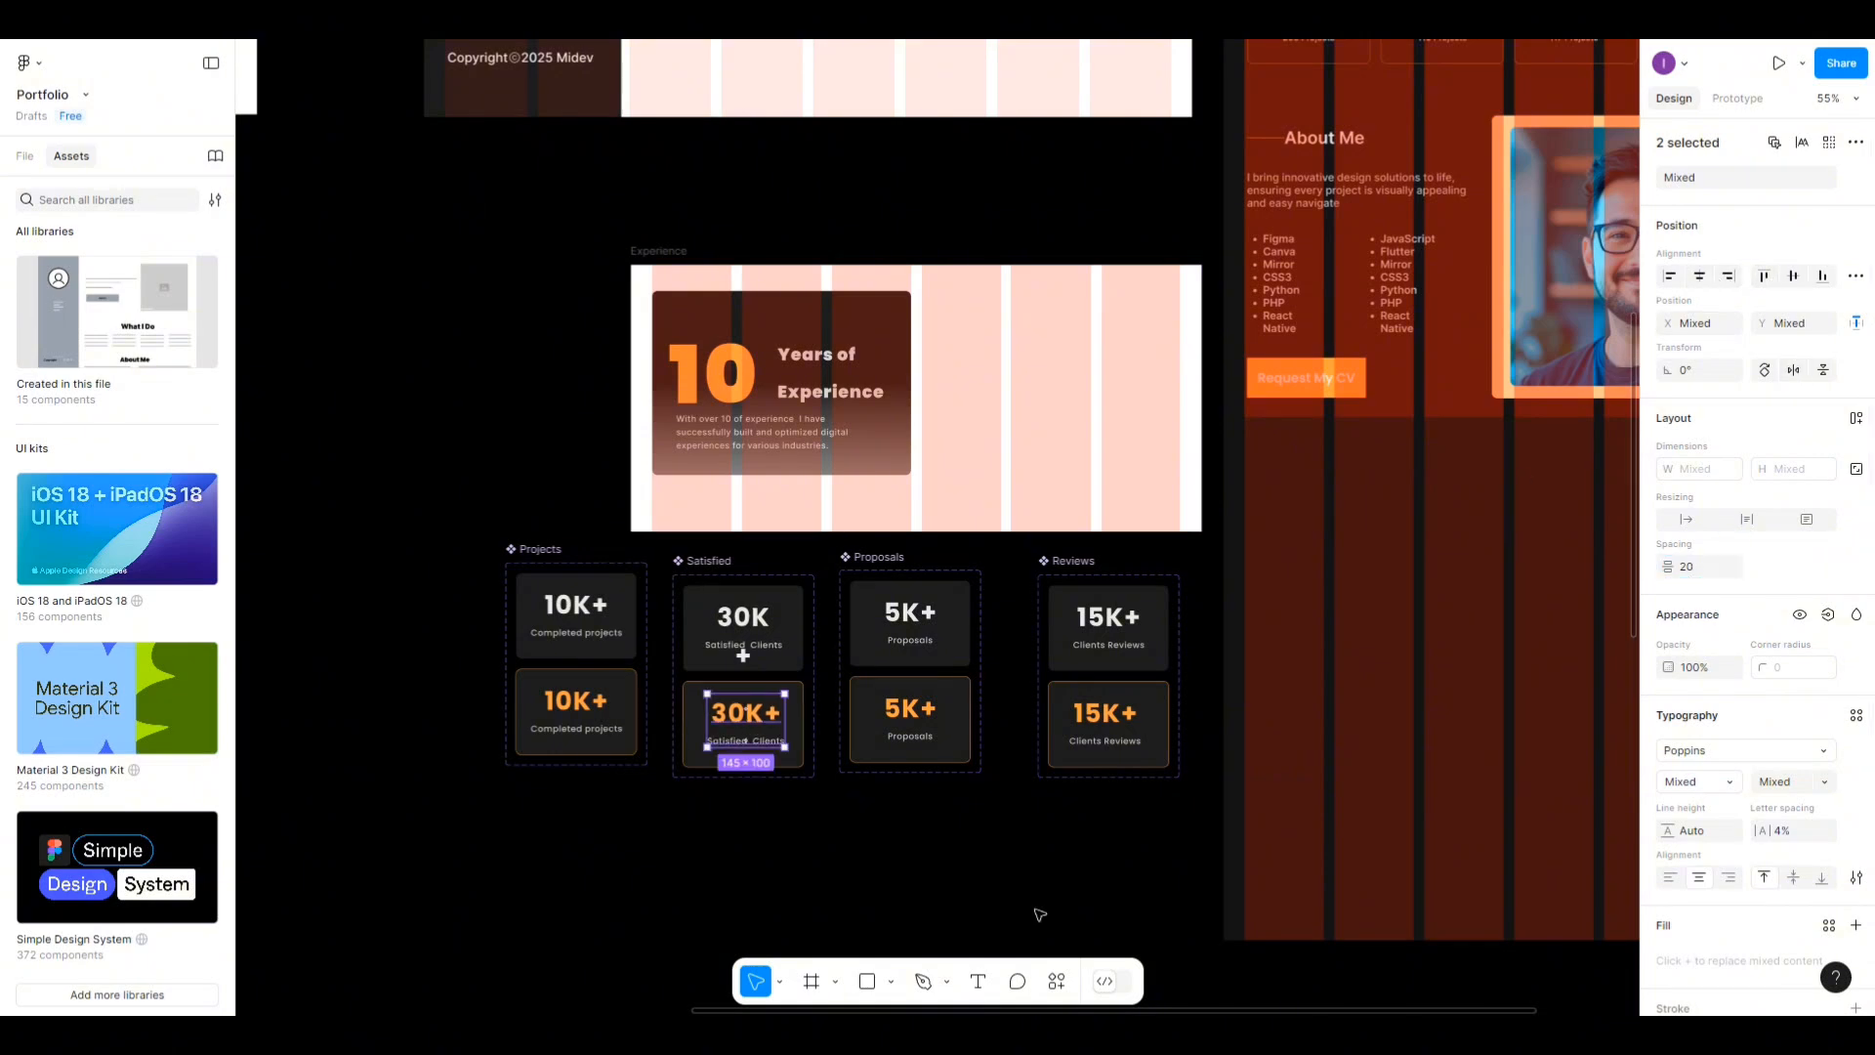
pyautogui.click(997, 859)
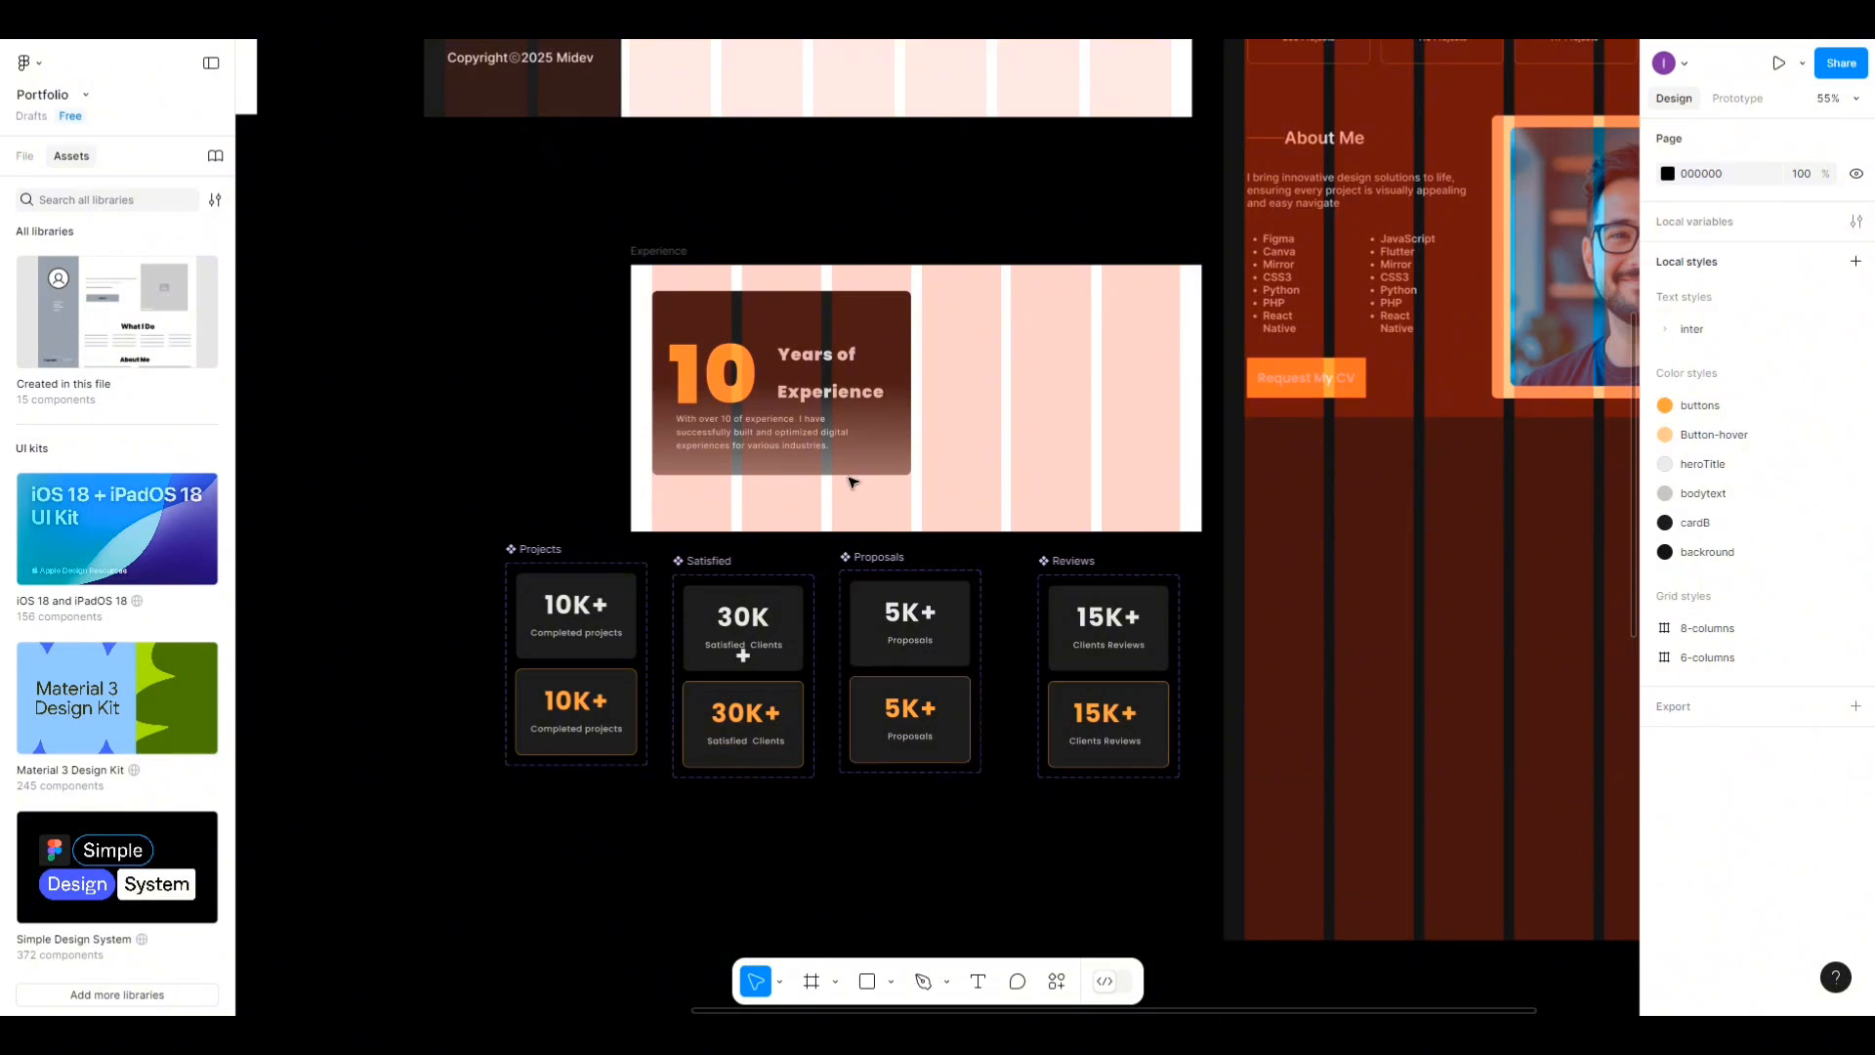
# Move the "10 Years of Experience" card out of the Experience frame to the empty canvas below the Projects set.
pyautogui.scroll(-2, 849, 483)
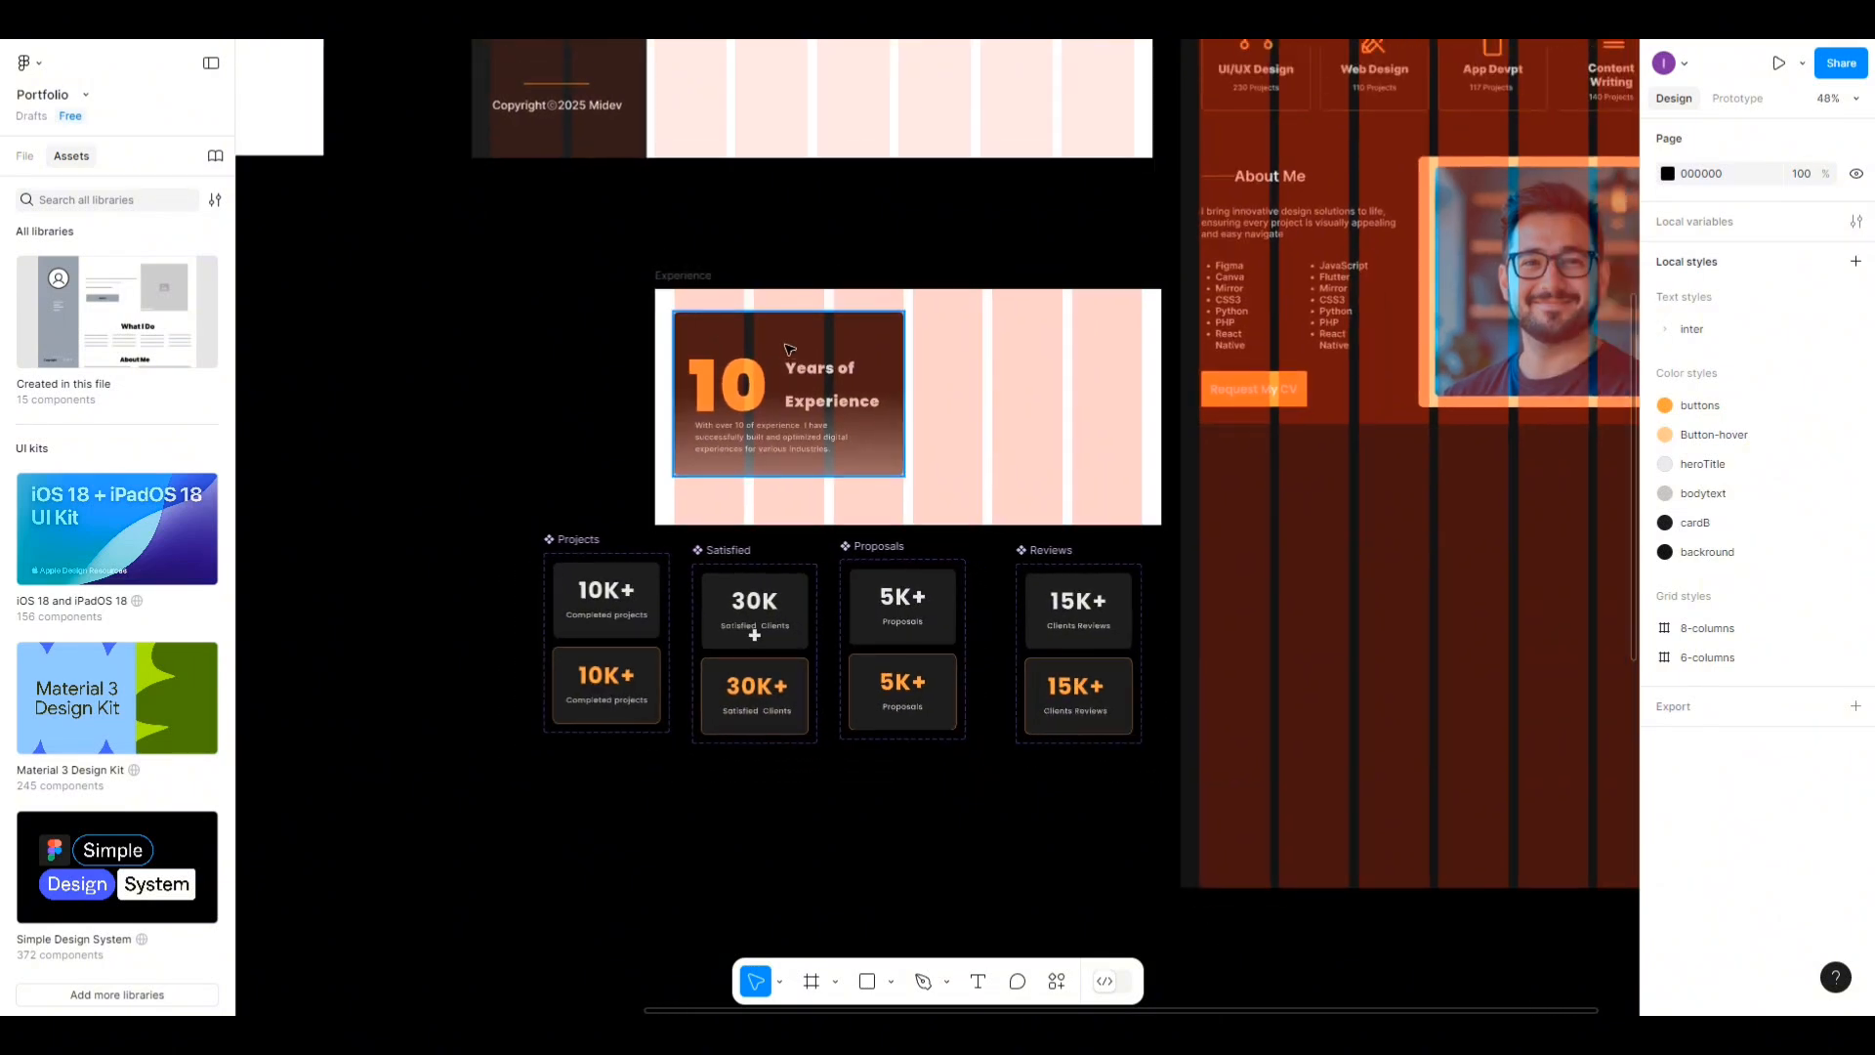
pyautogui.click(777, 362)
pyautogui.moveTo(785, 350); pyautogui.dragTo(661, 810)
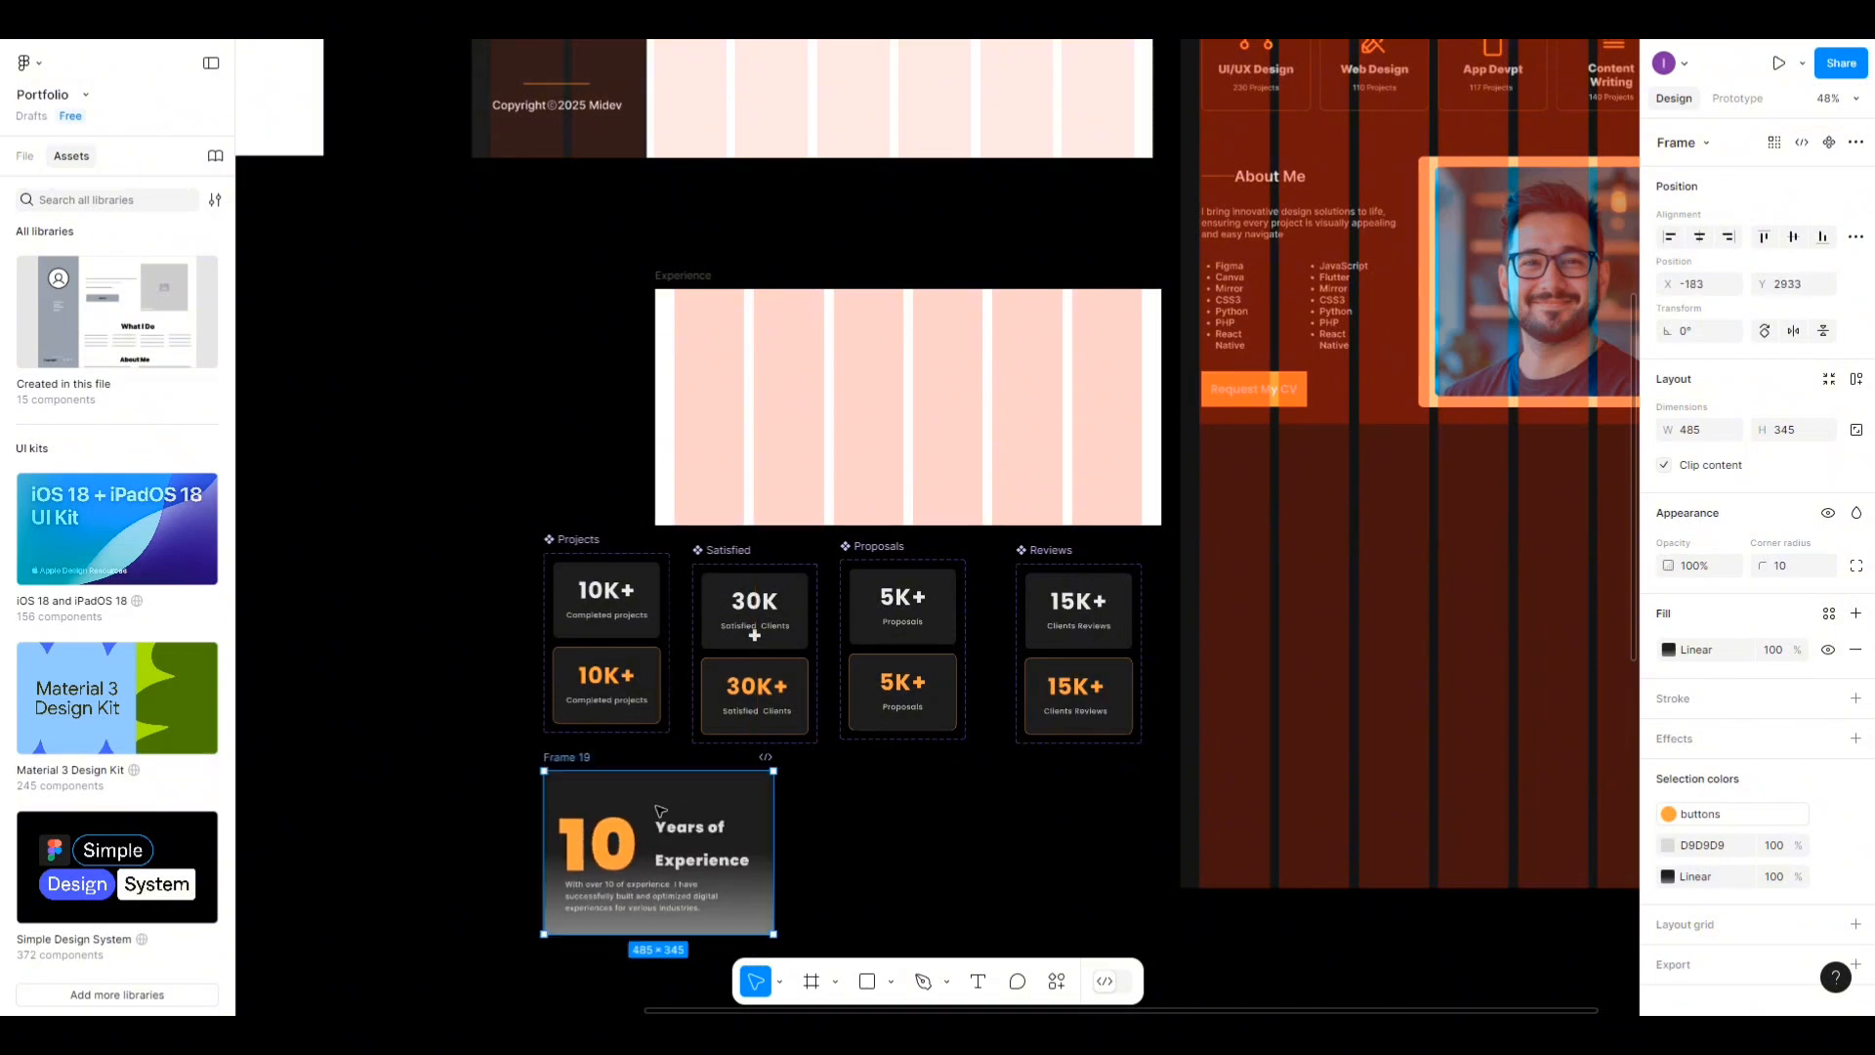
# Rename the "10 Years of Experience" card's frame as "Experience".
pyautogui.scroll(-3, 660, 810)
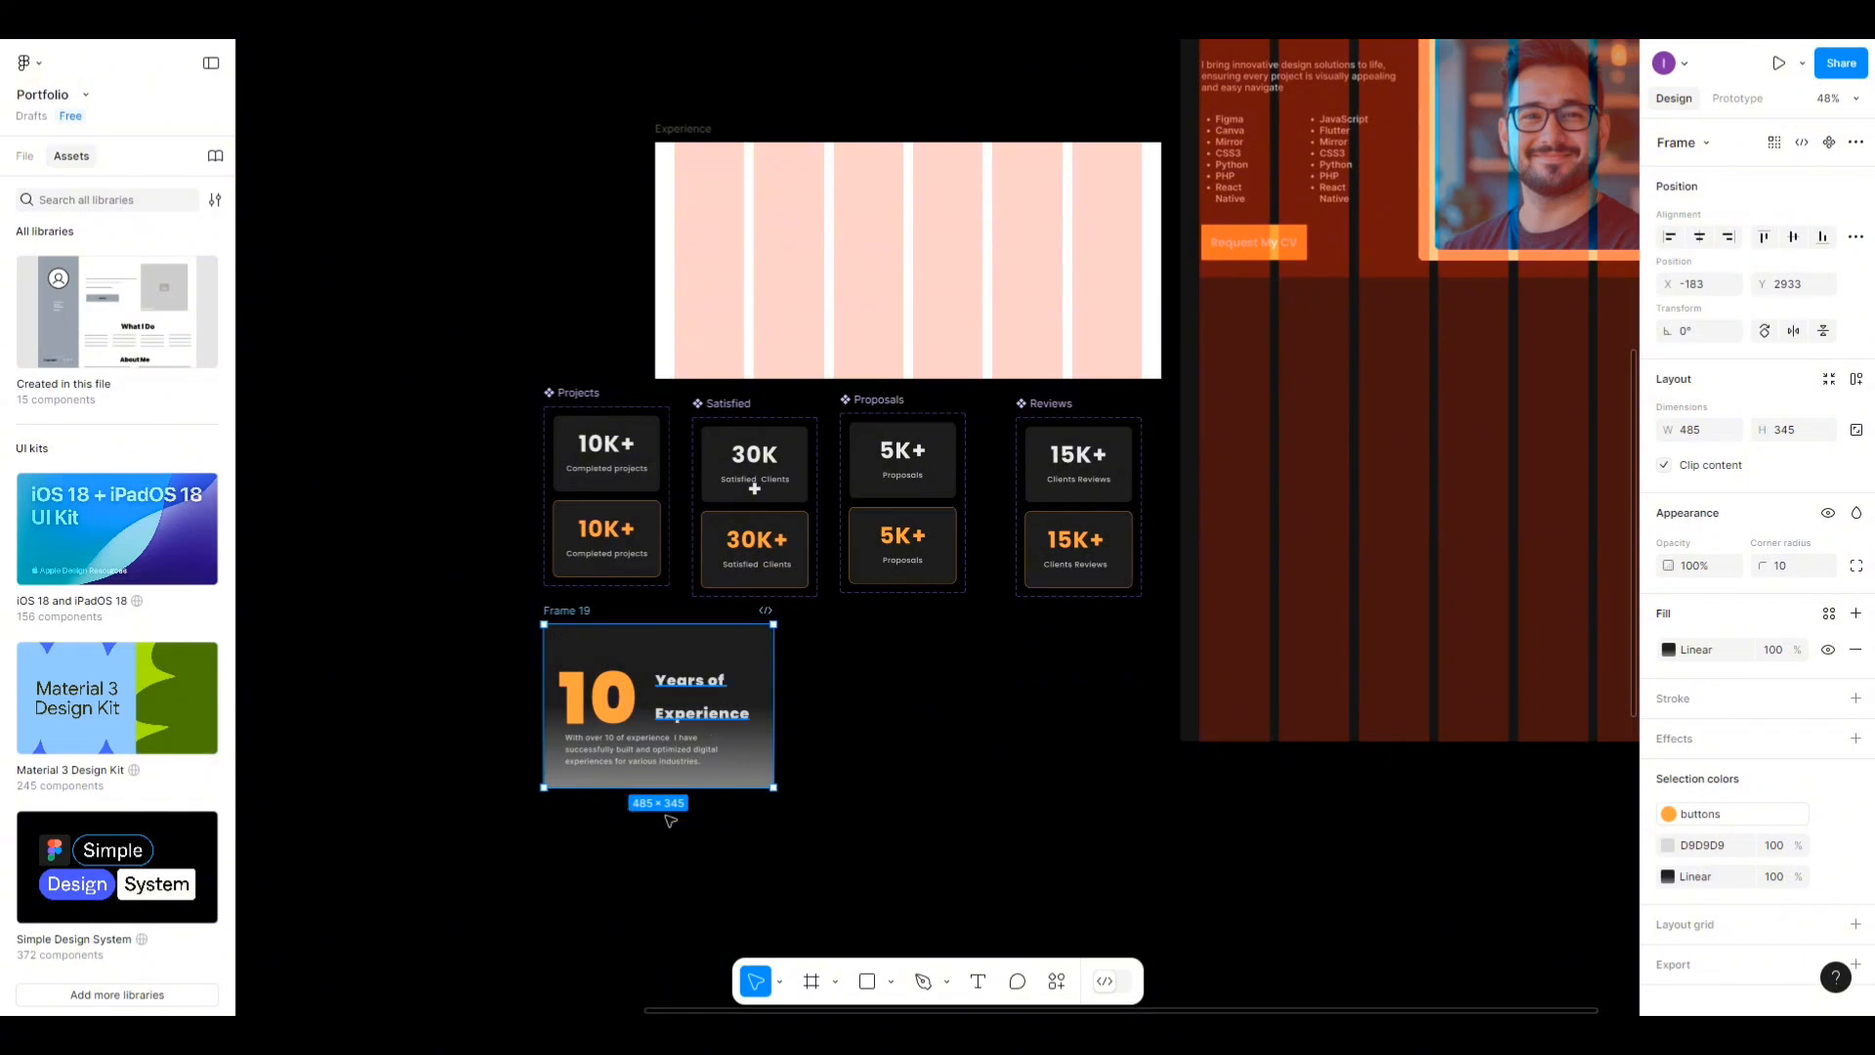
pyautogui.doubleClick(582, 612)
pyautogui.write('E')
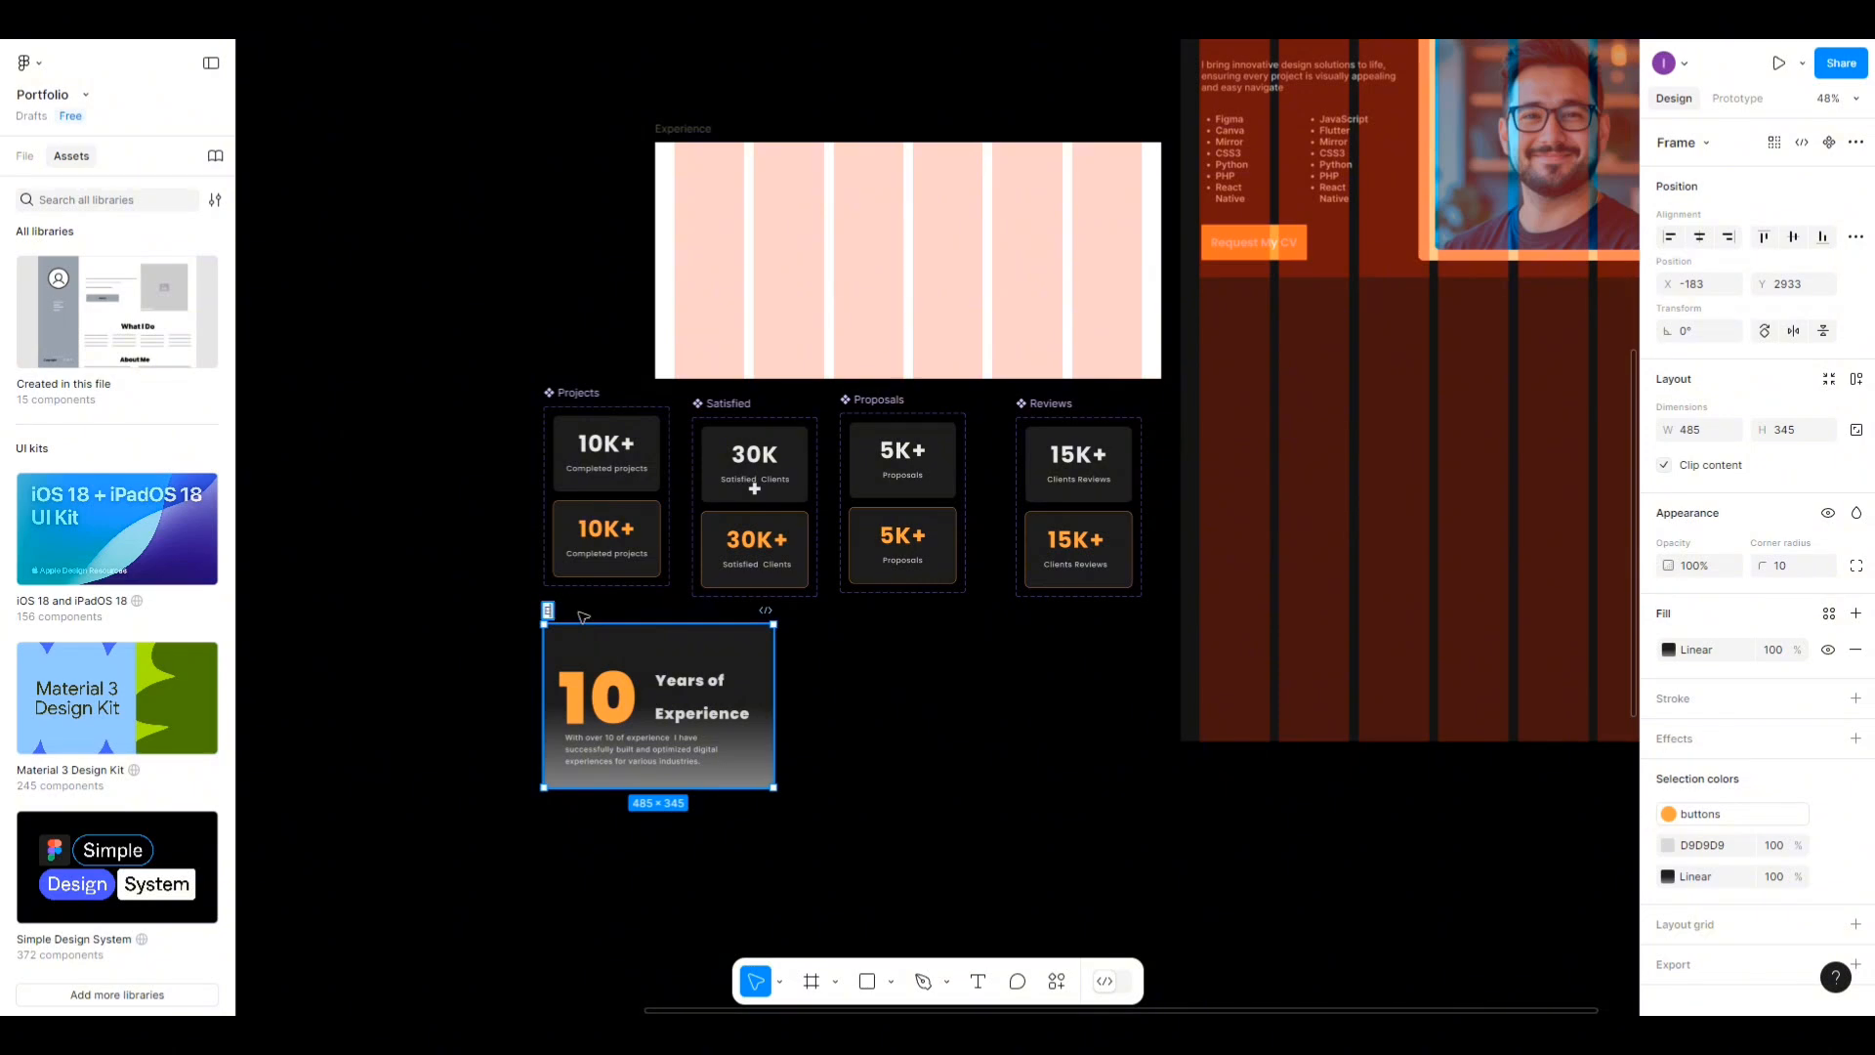
pyautogui.write('xperience')
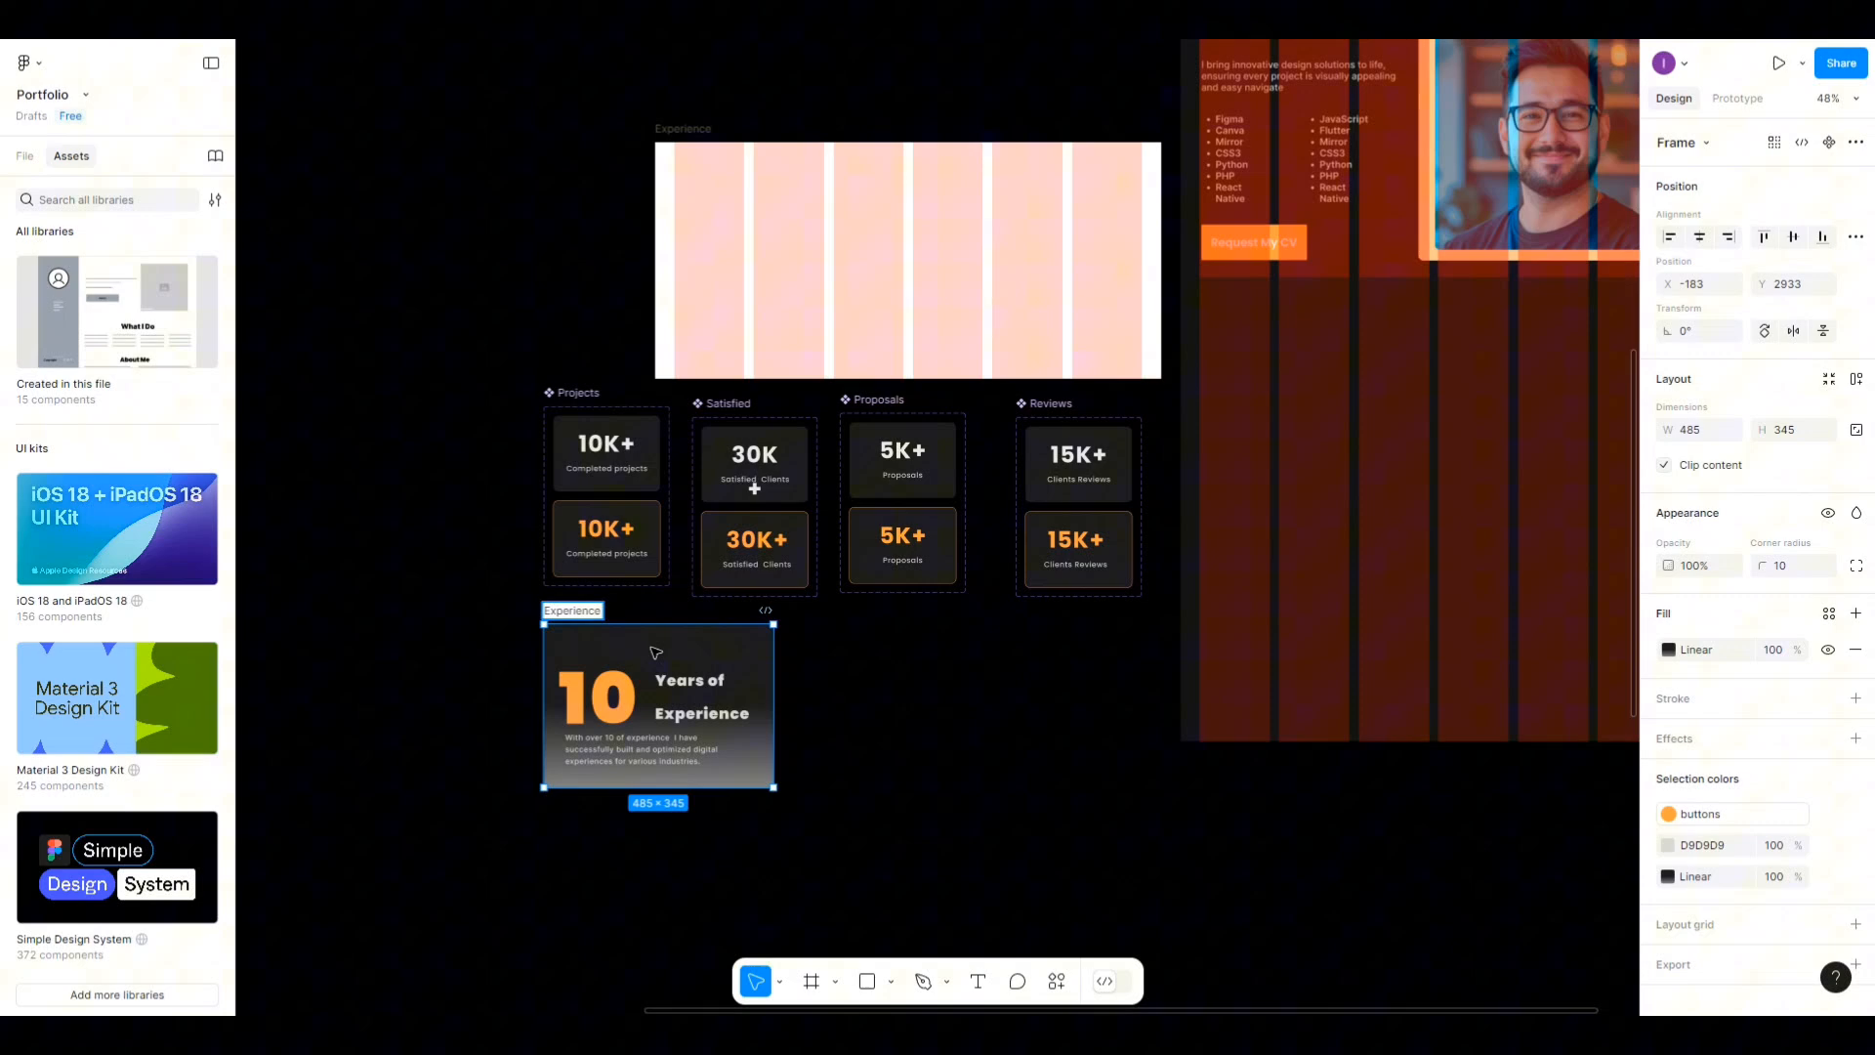
pyautogui.press('Return')
pyautogui.press('Escape')
# Turn the Experience card into a component with a variant property and add a second variant.
pyautogui.click(655, 652)
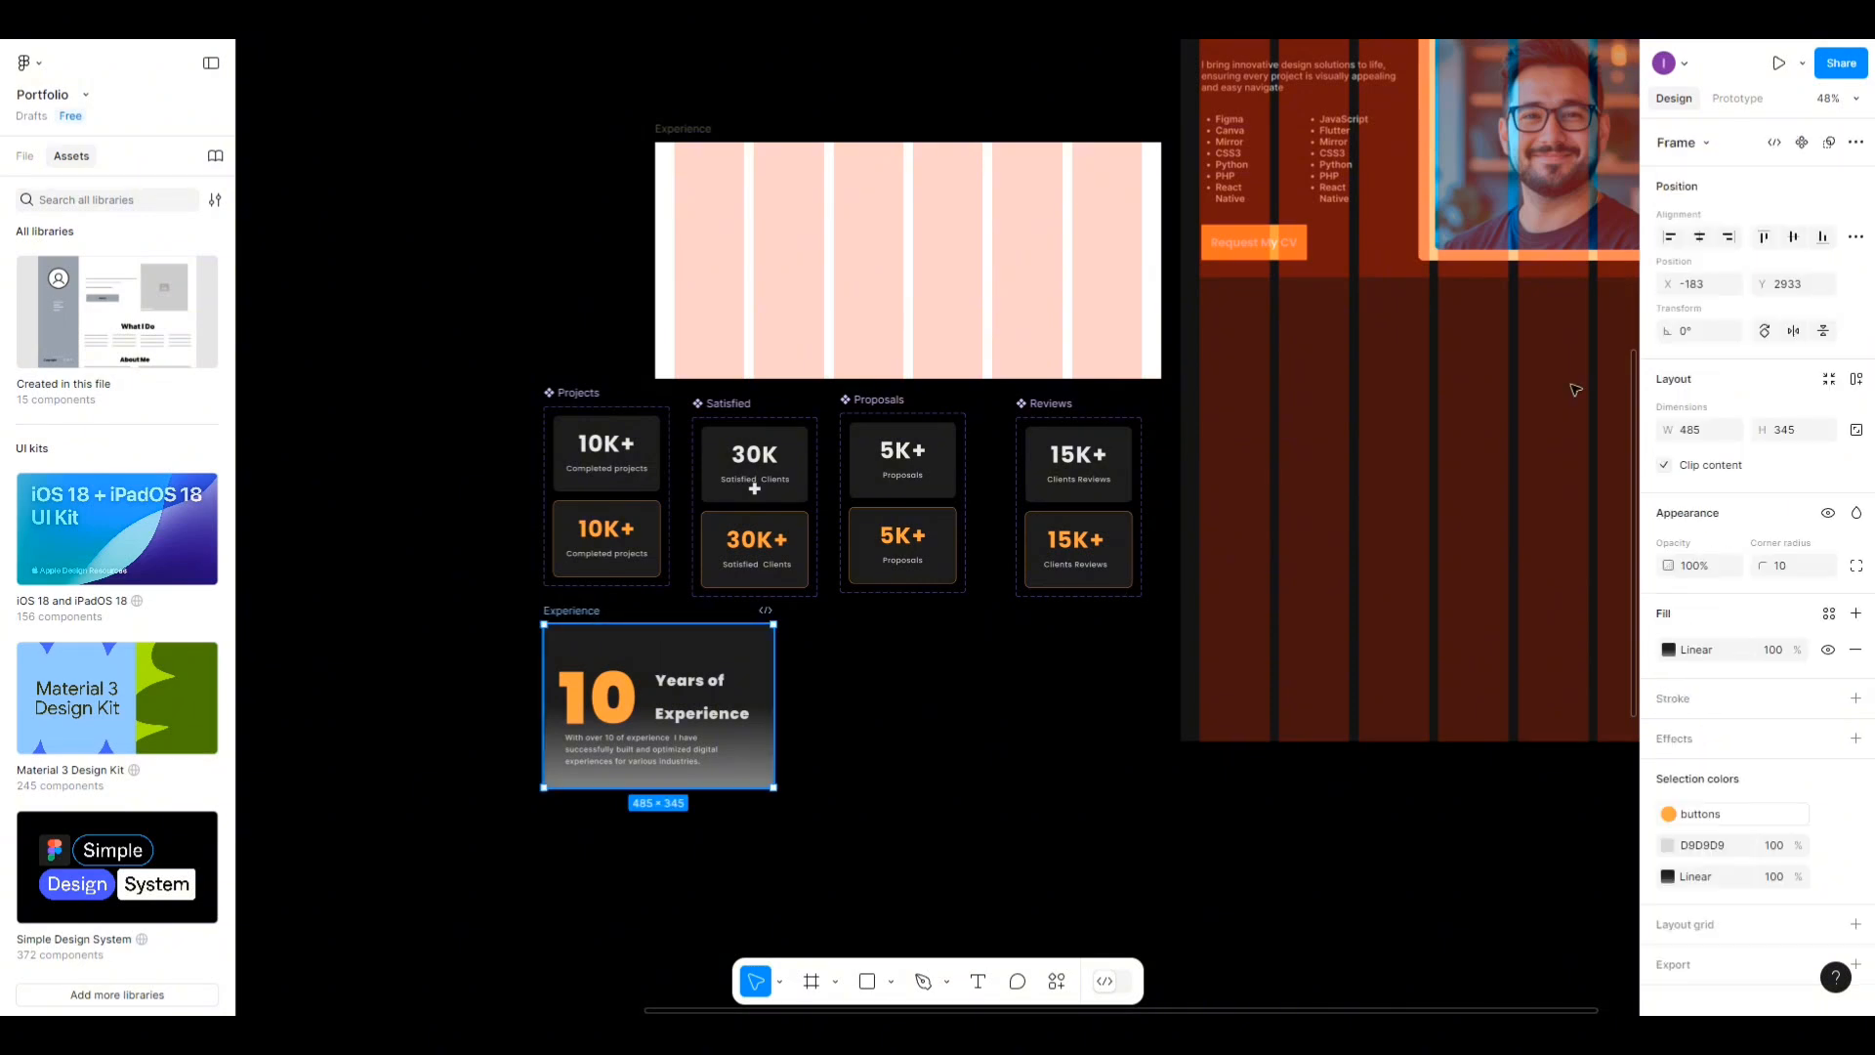
pyautogui.click(1855, 173)
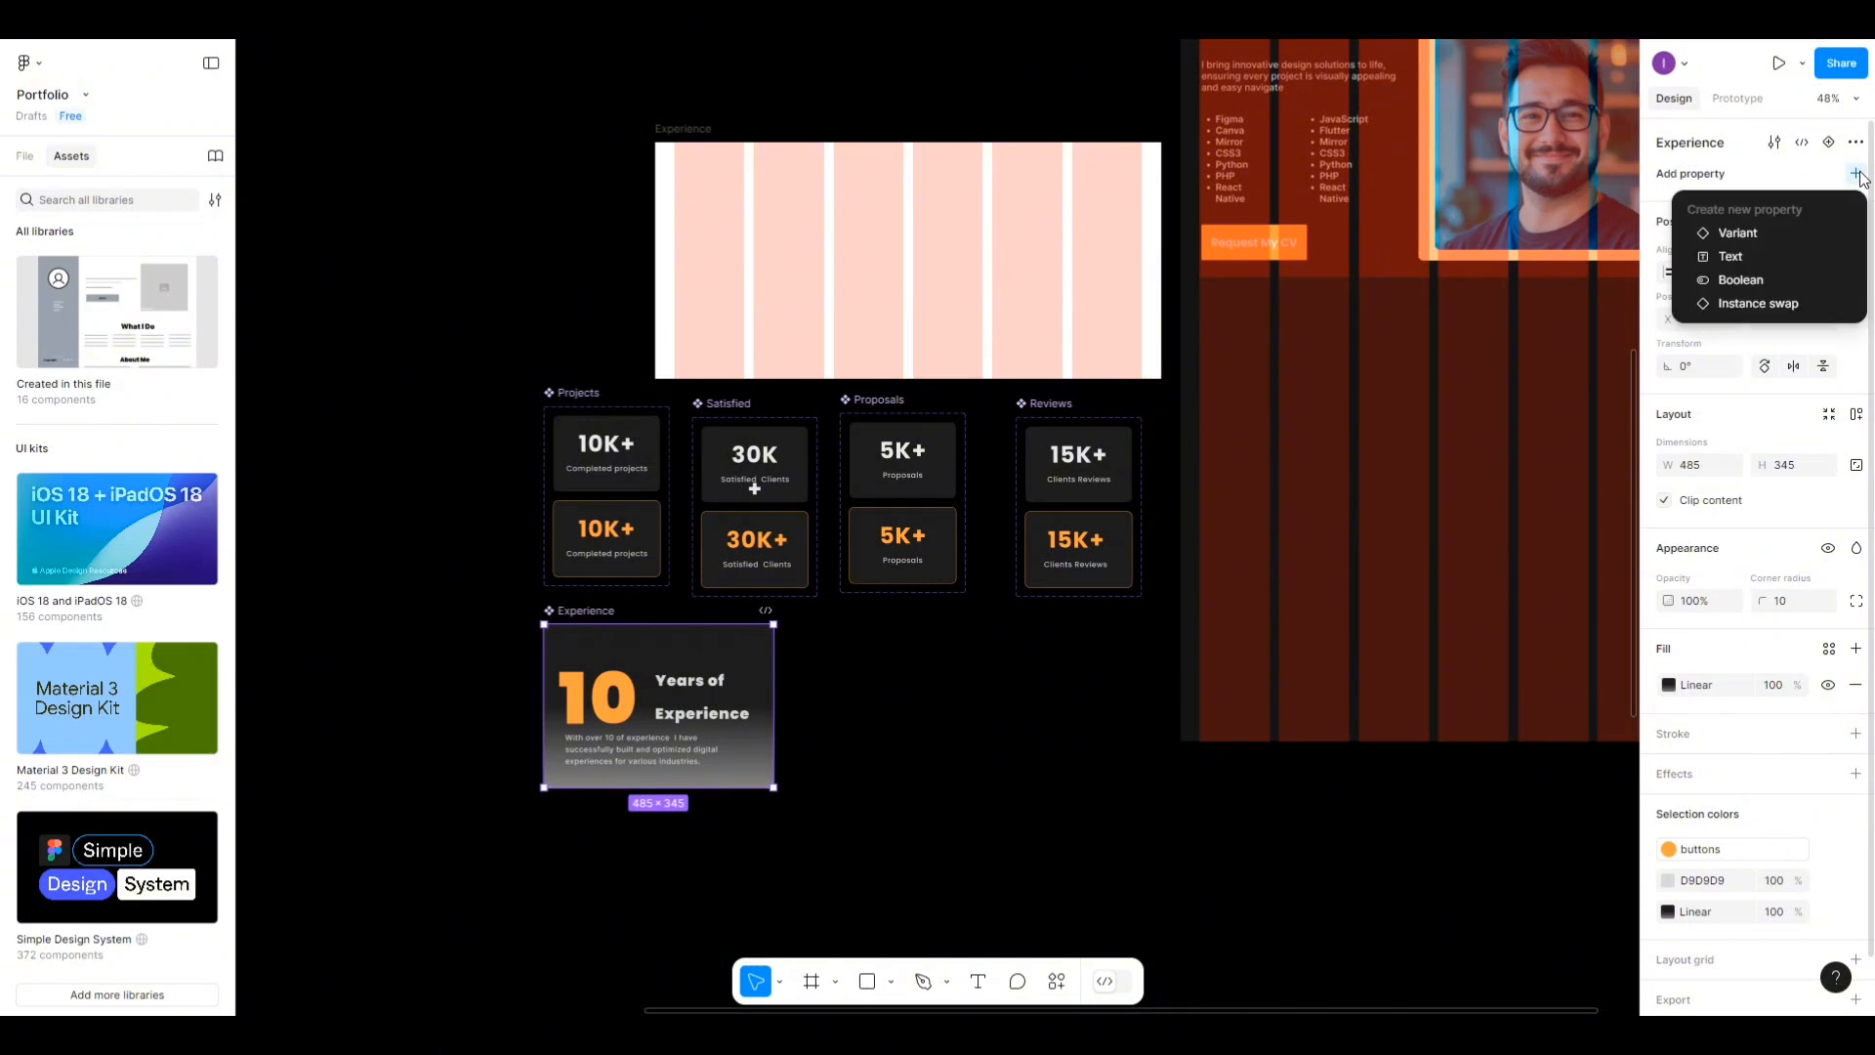
pyautogui.click(1765, 231)
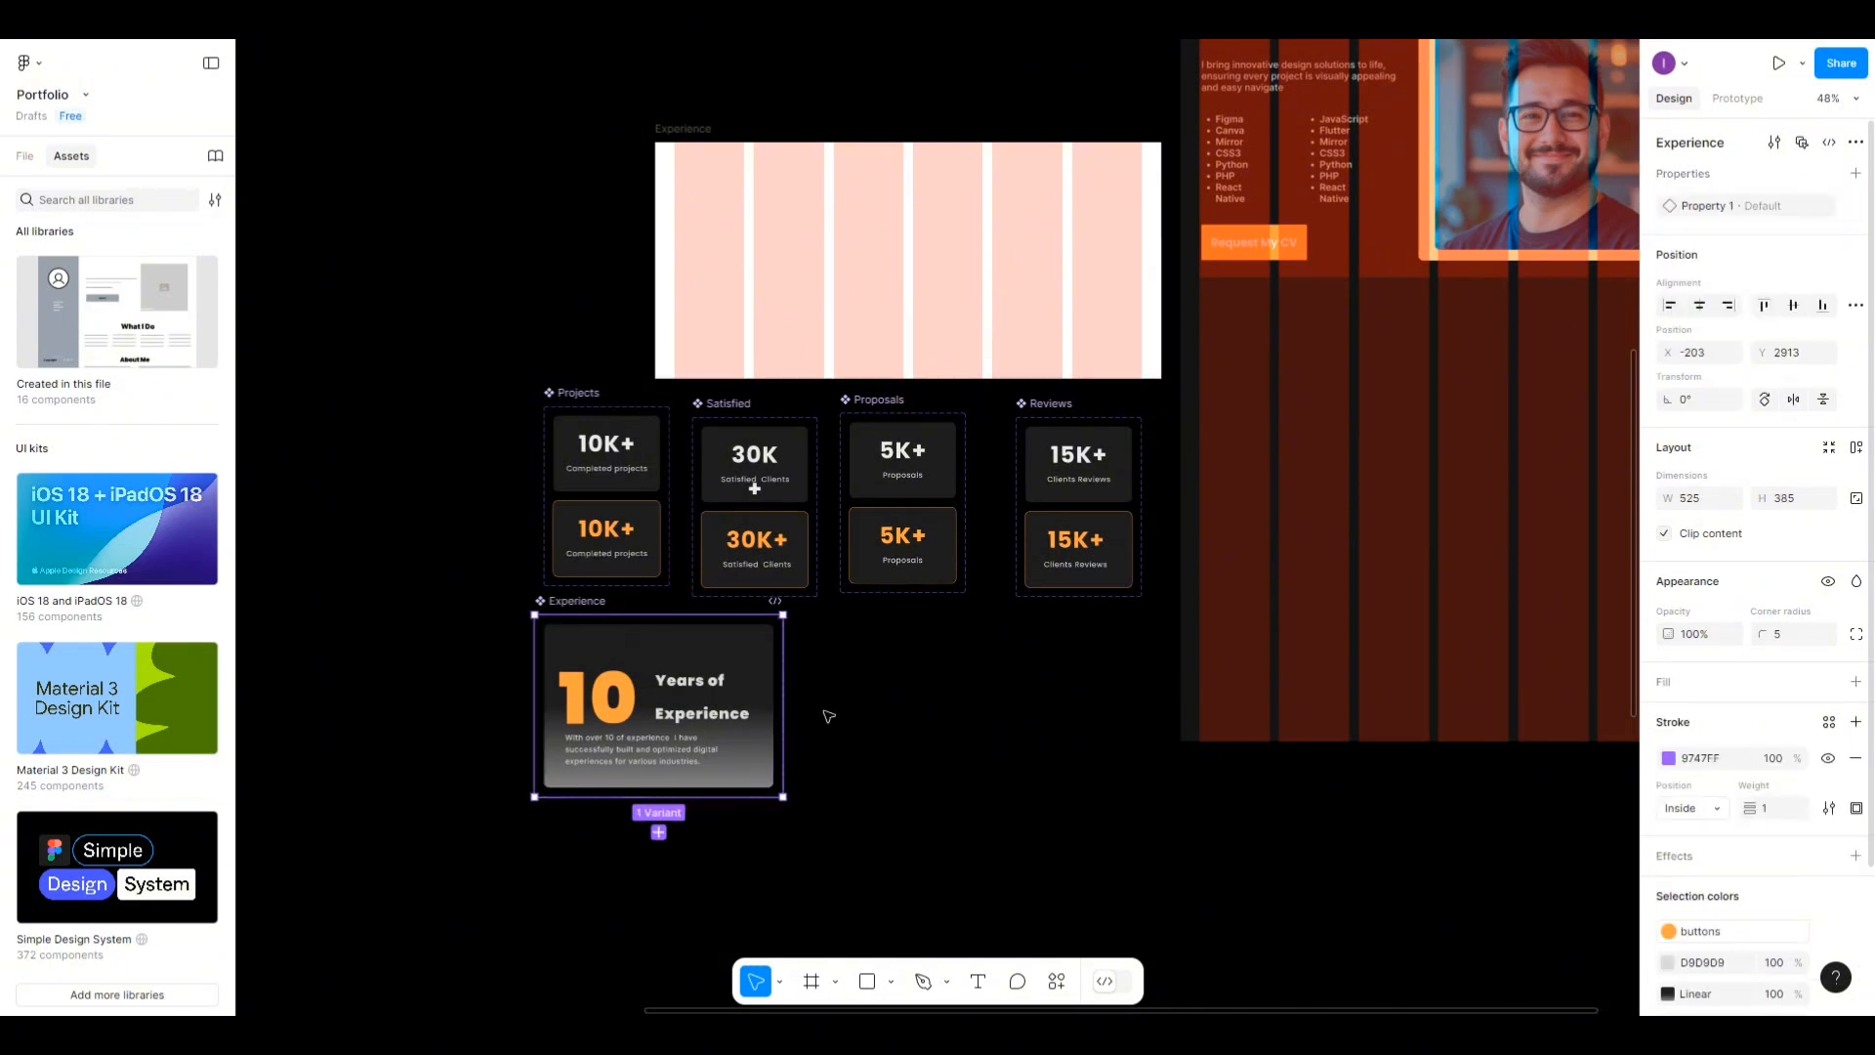
pyautogui.click(659, 832)
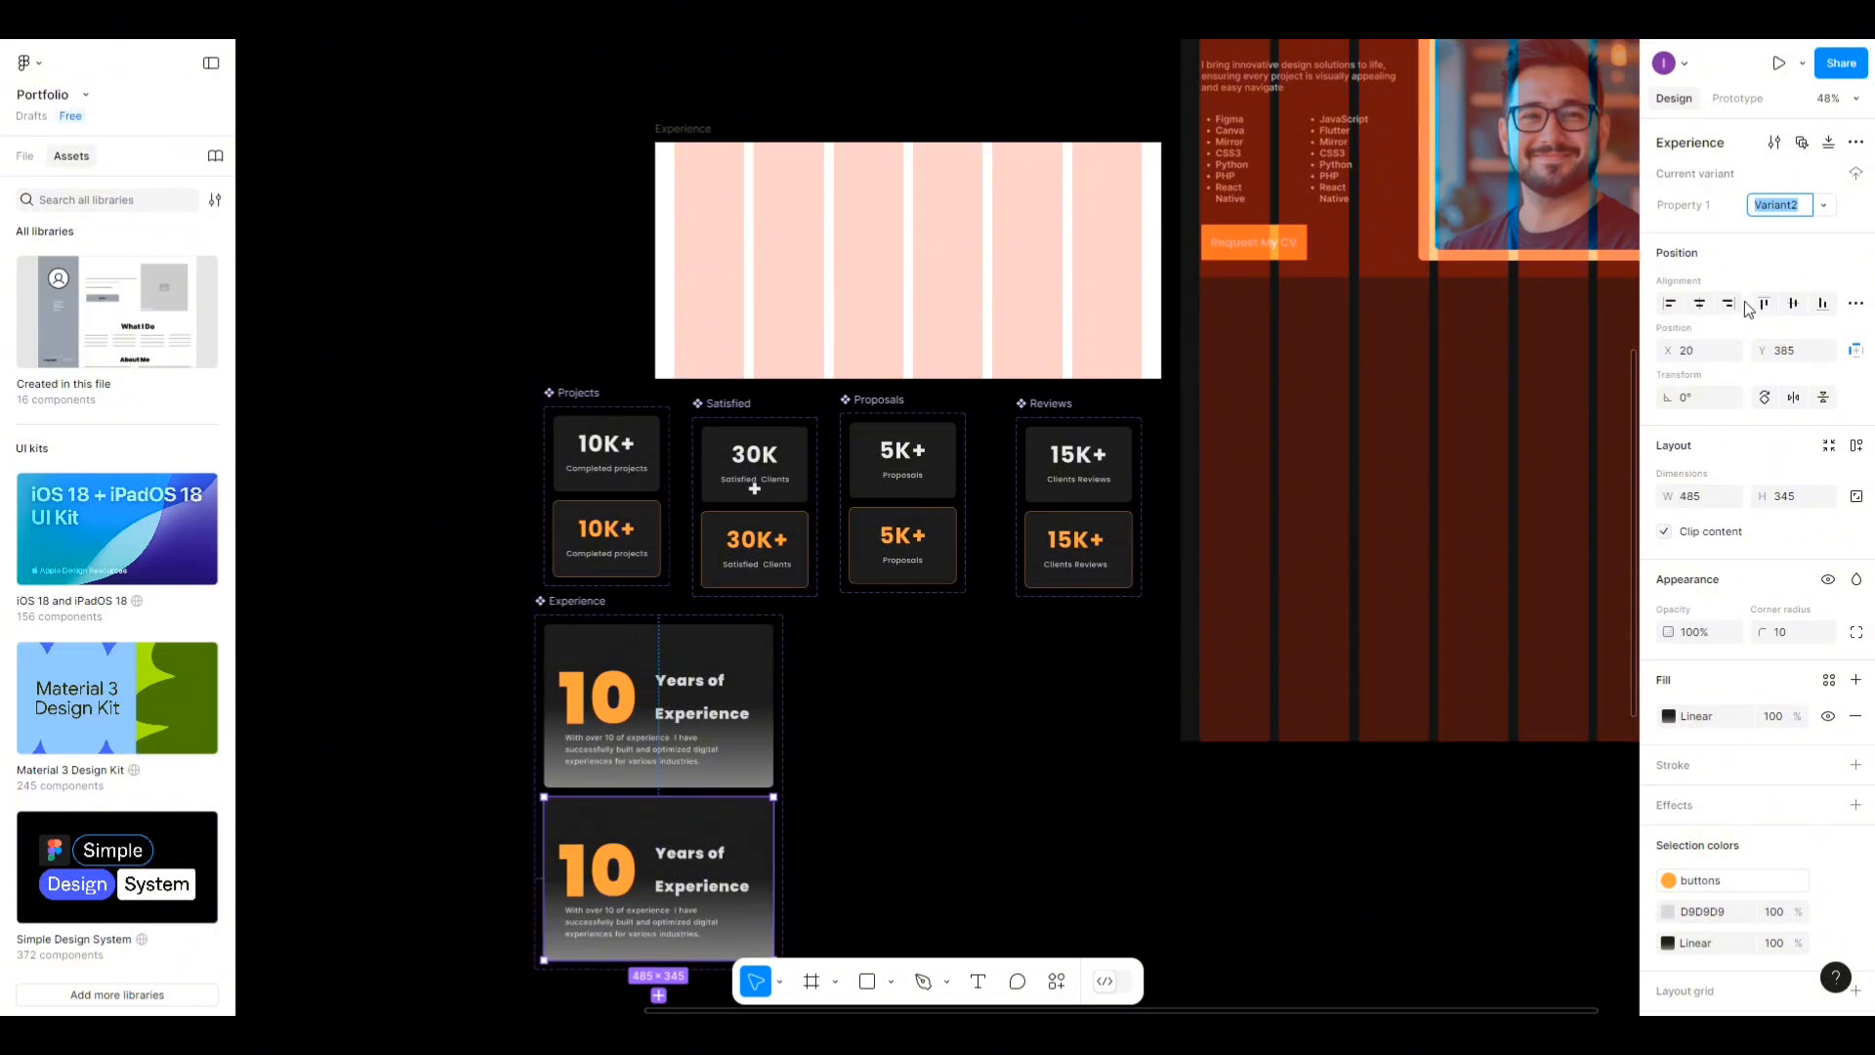
# Name the Experience card's second variant Hover and give it a stroke in the "buttons" library colour.
pyautogui.click(1776, 205)
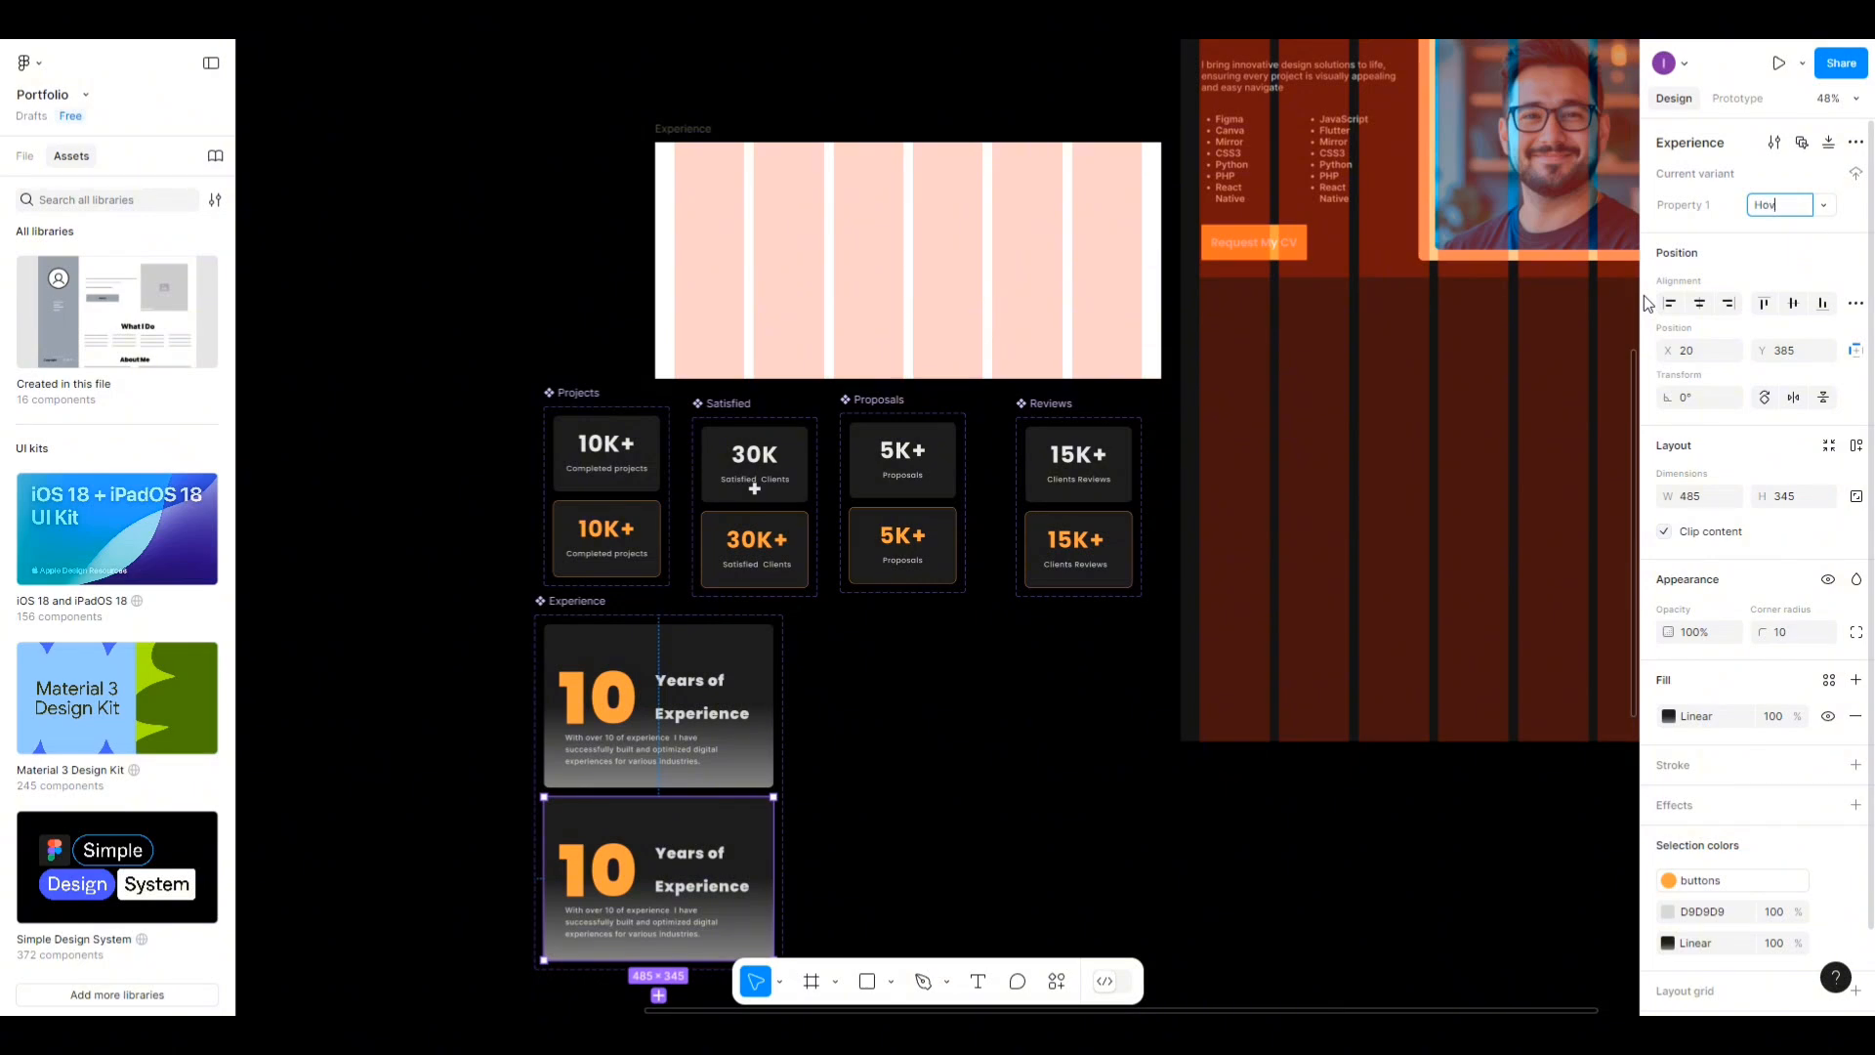
pyautogui.click(701, 833)
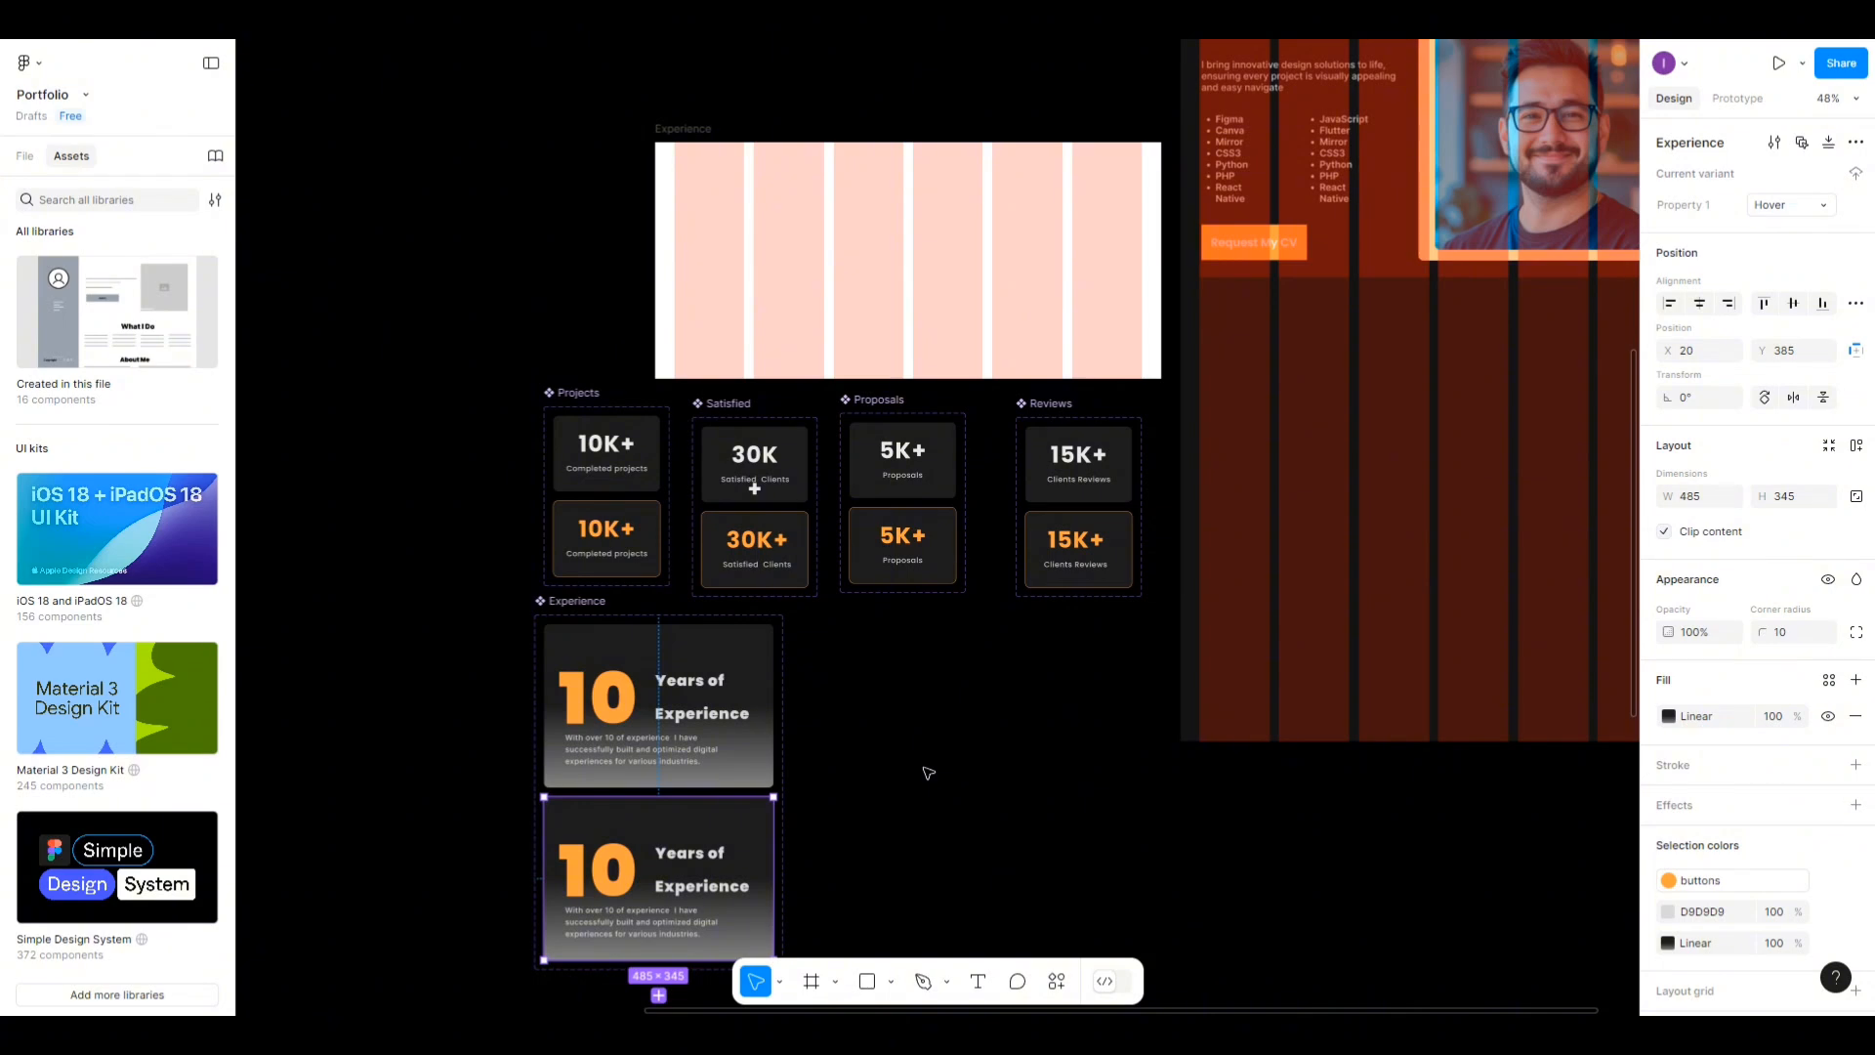
pyautogui.scroll(-1, 929, 773)
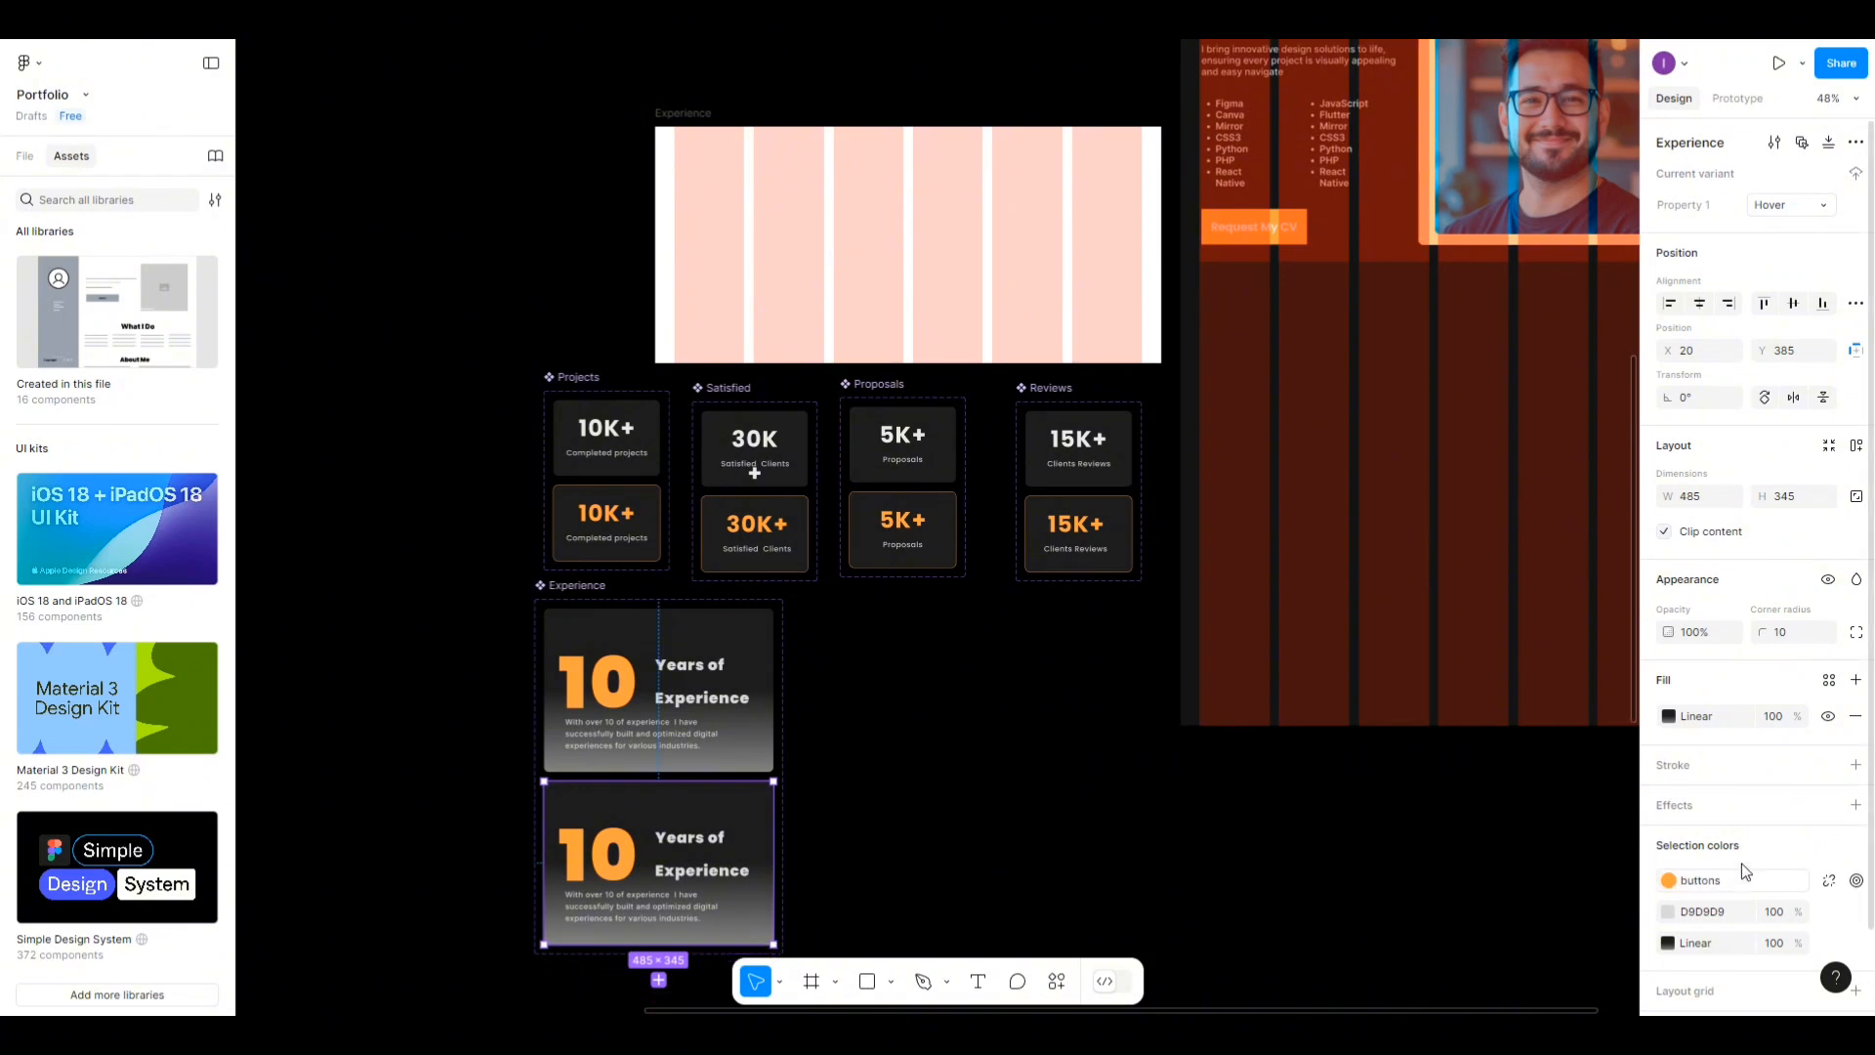
pyautogui.scroll(-1, 1745, 869)
pyautogui.click(1854, 682)
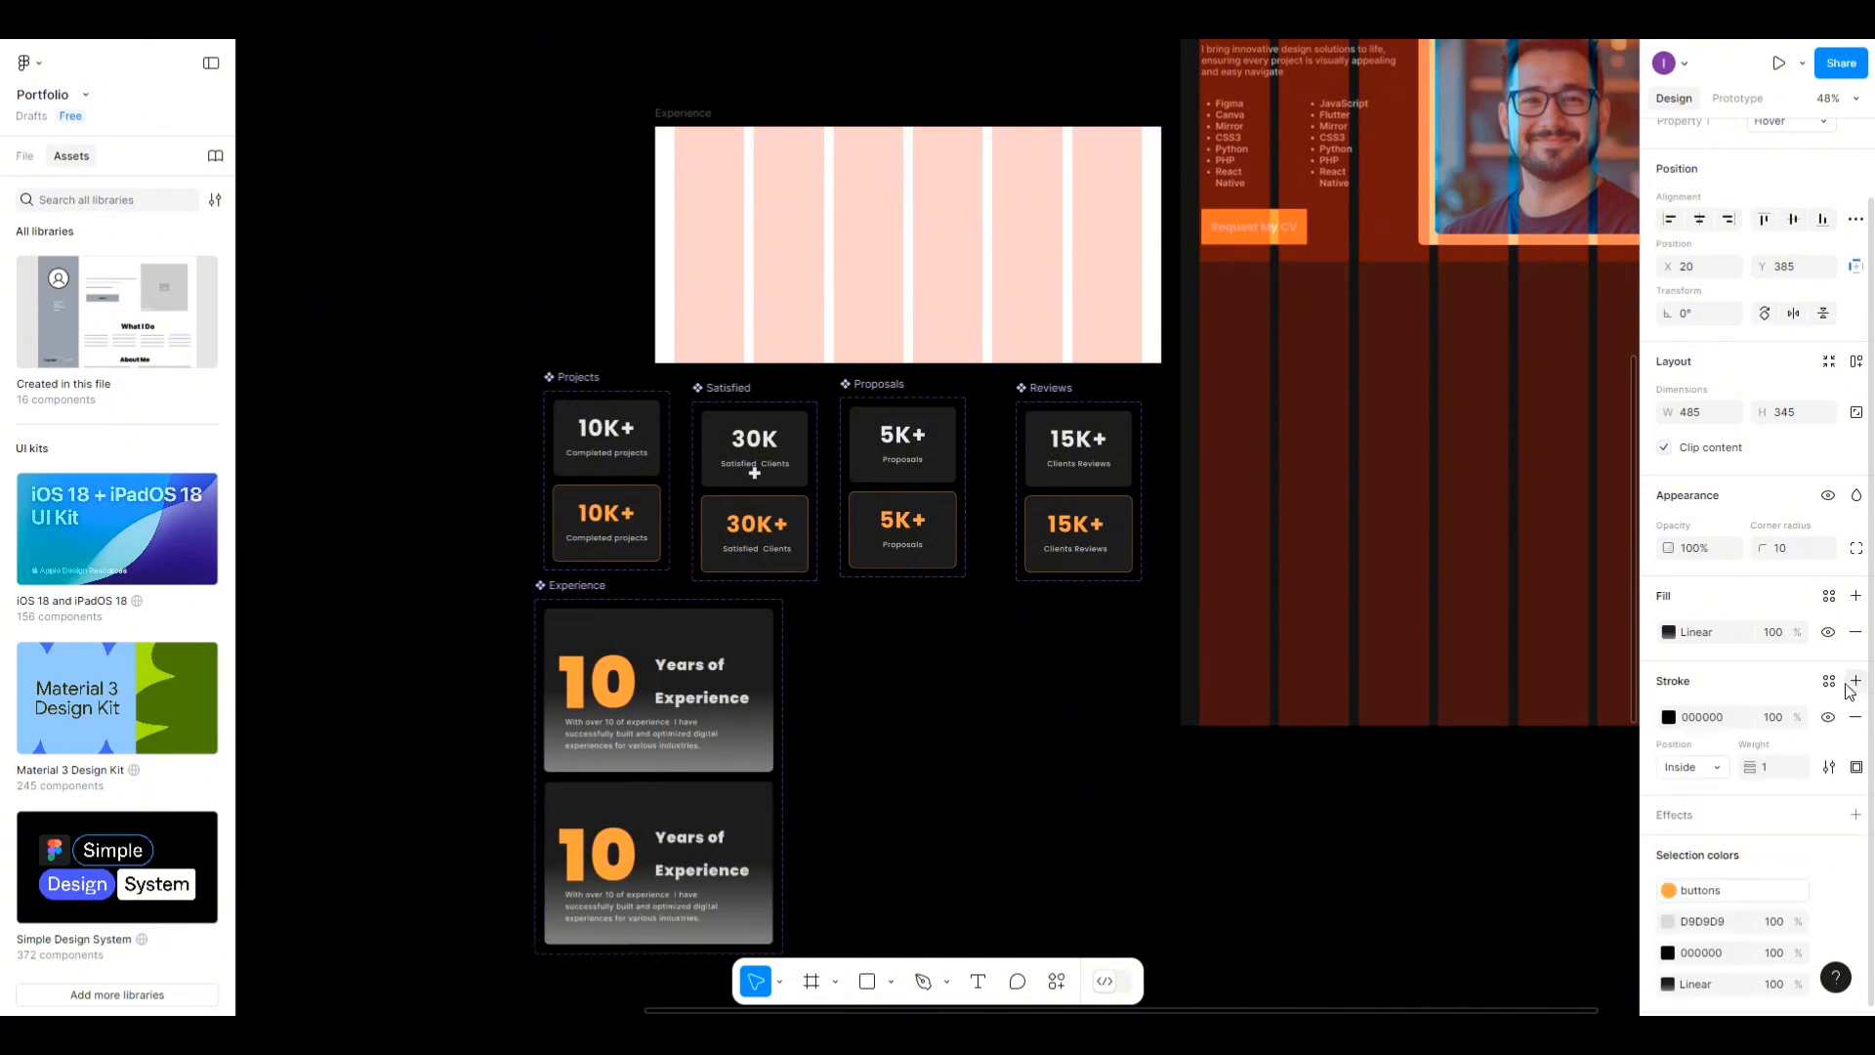
pyautogui.click(1669, 717)
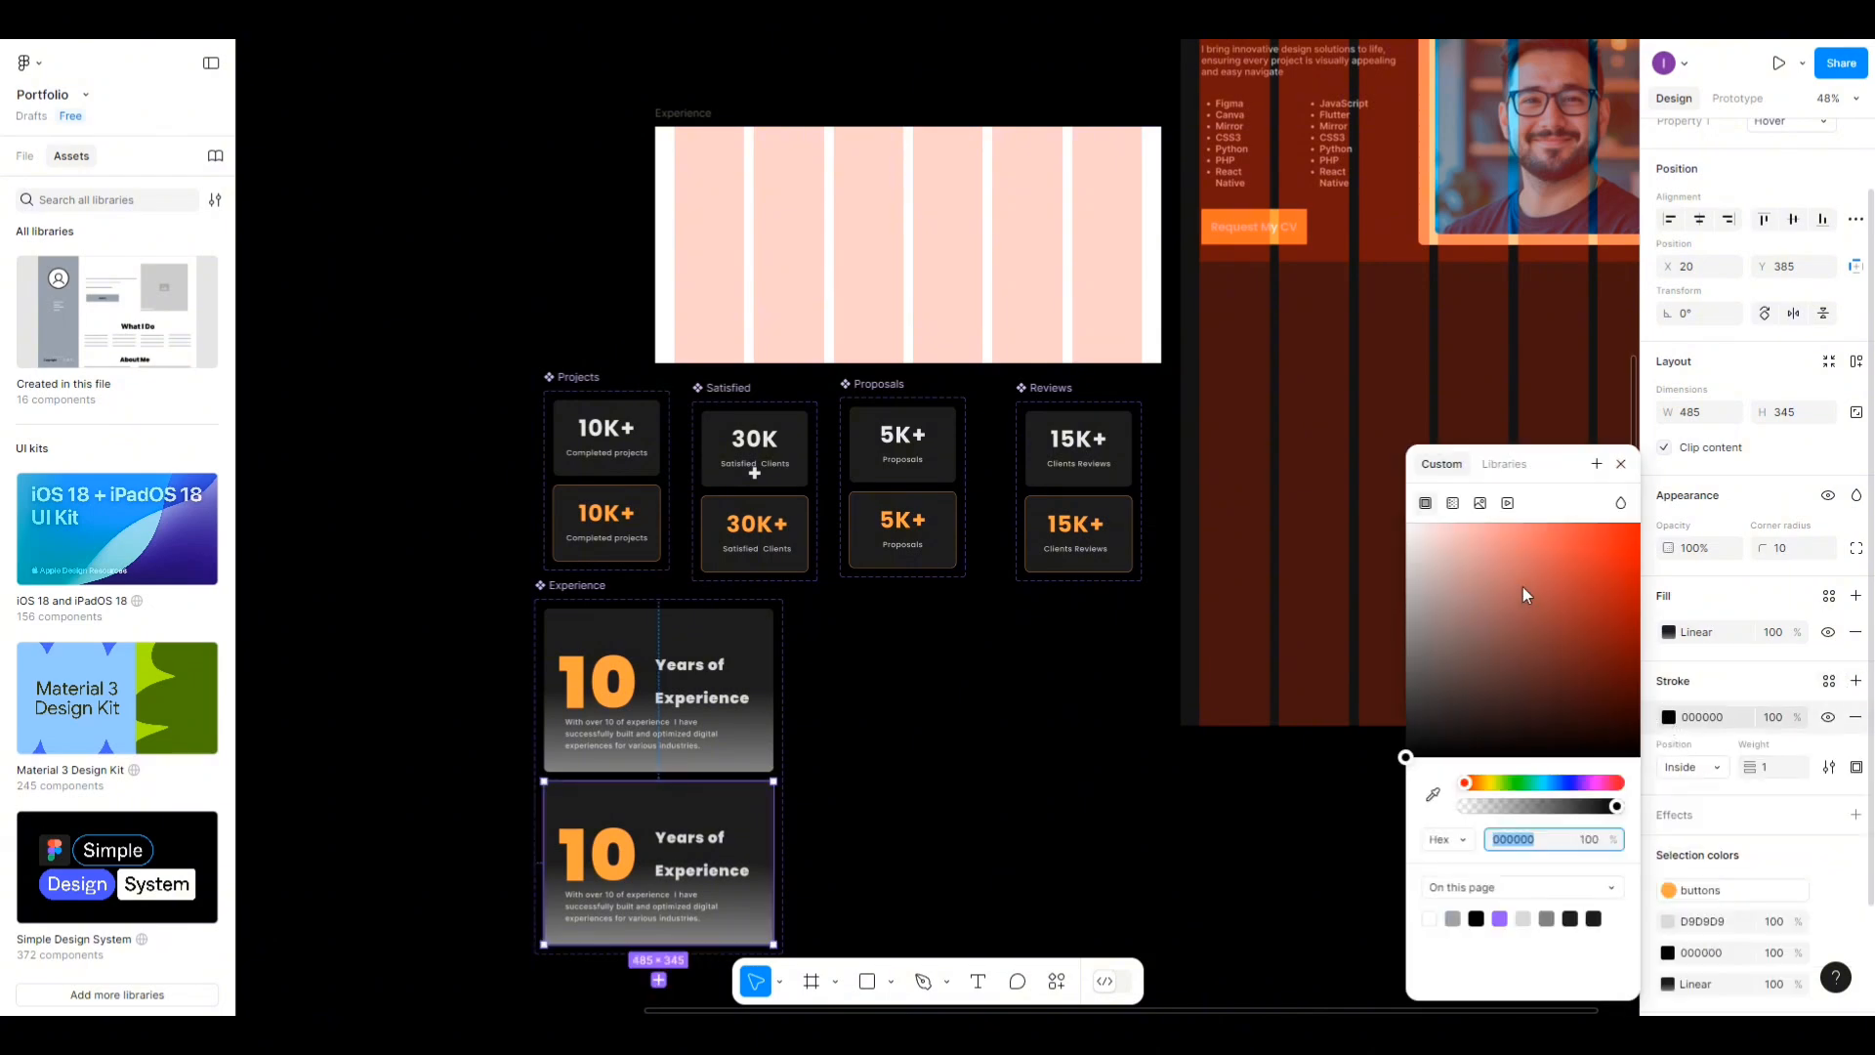
pyautogui.click(1502, 464)
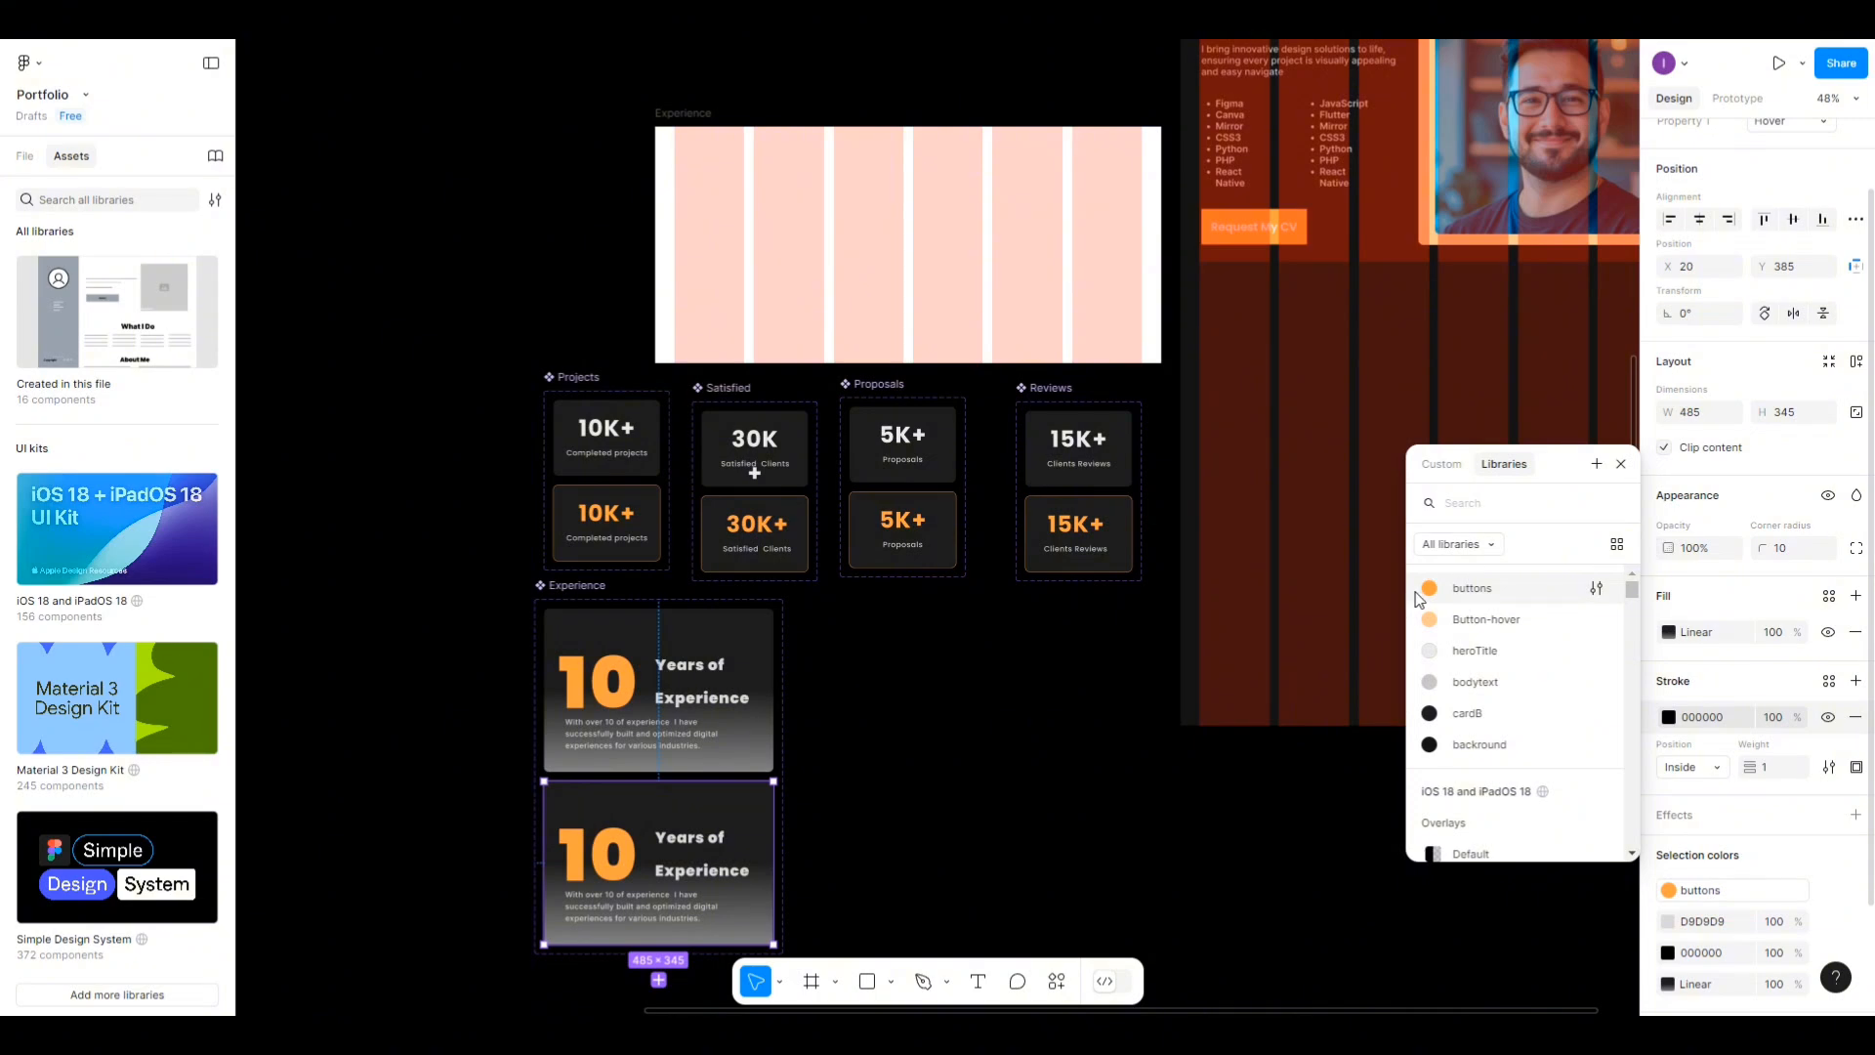
pyautogui.click(1428, 590)
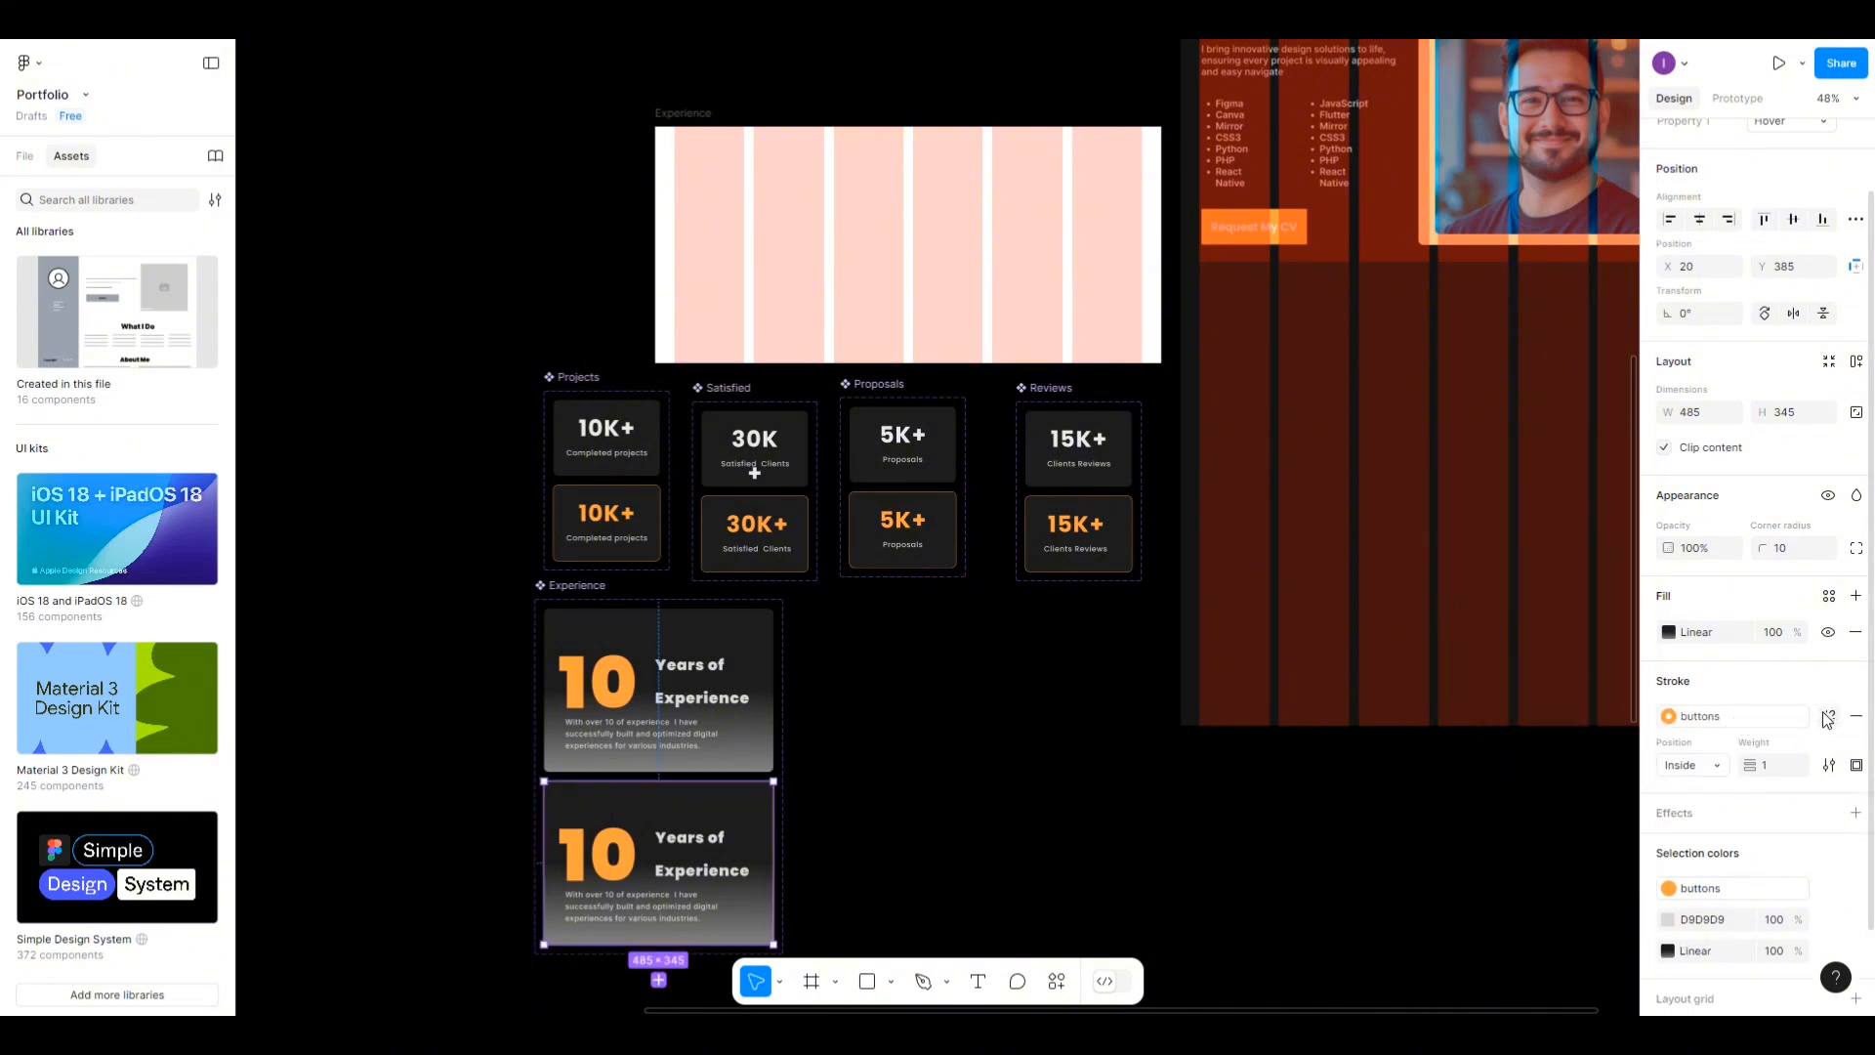
# Detach the colour style from the Hover variant's stroke and set the stroke's opacity to 80%.
pyautogui.click(1827, 719)
pyautogui.click(1779, 717)
pyautogui.write('80')
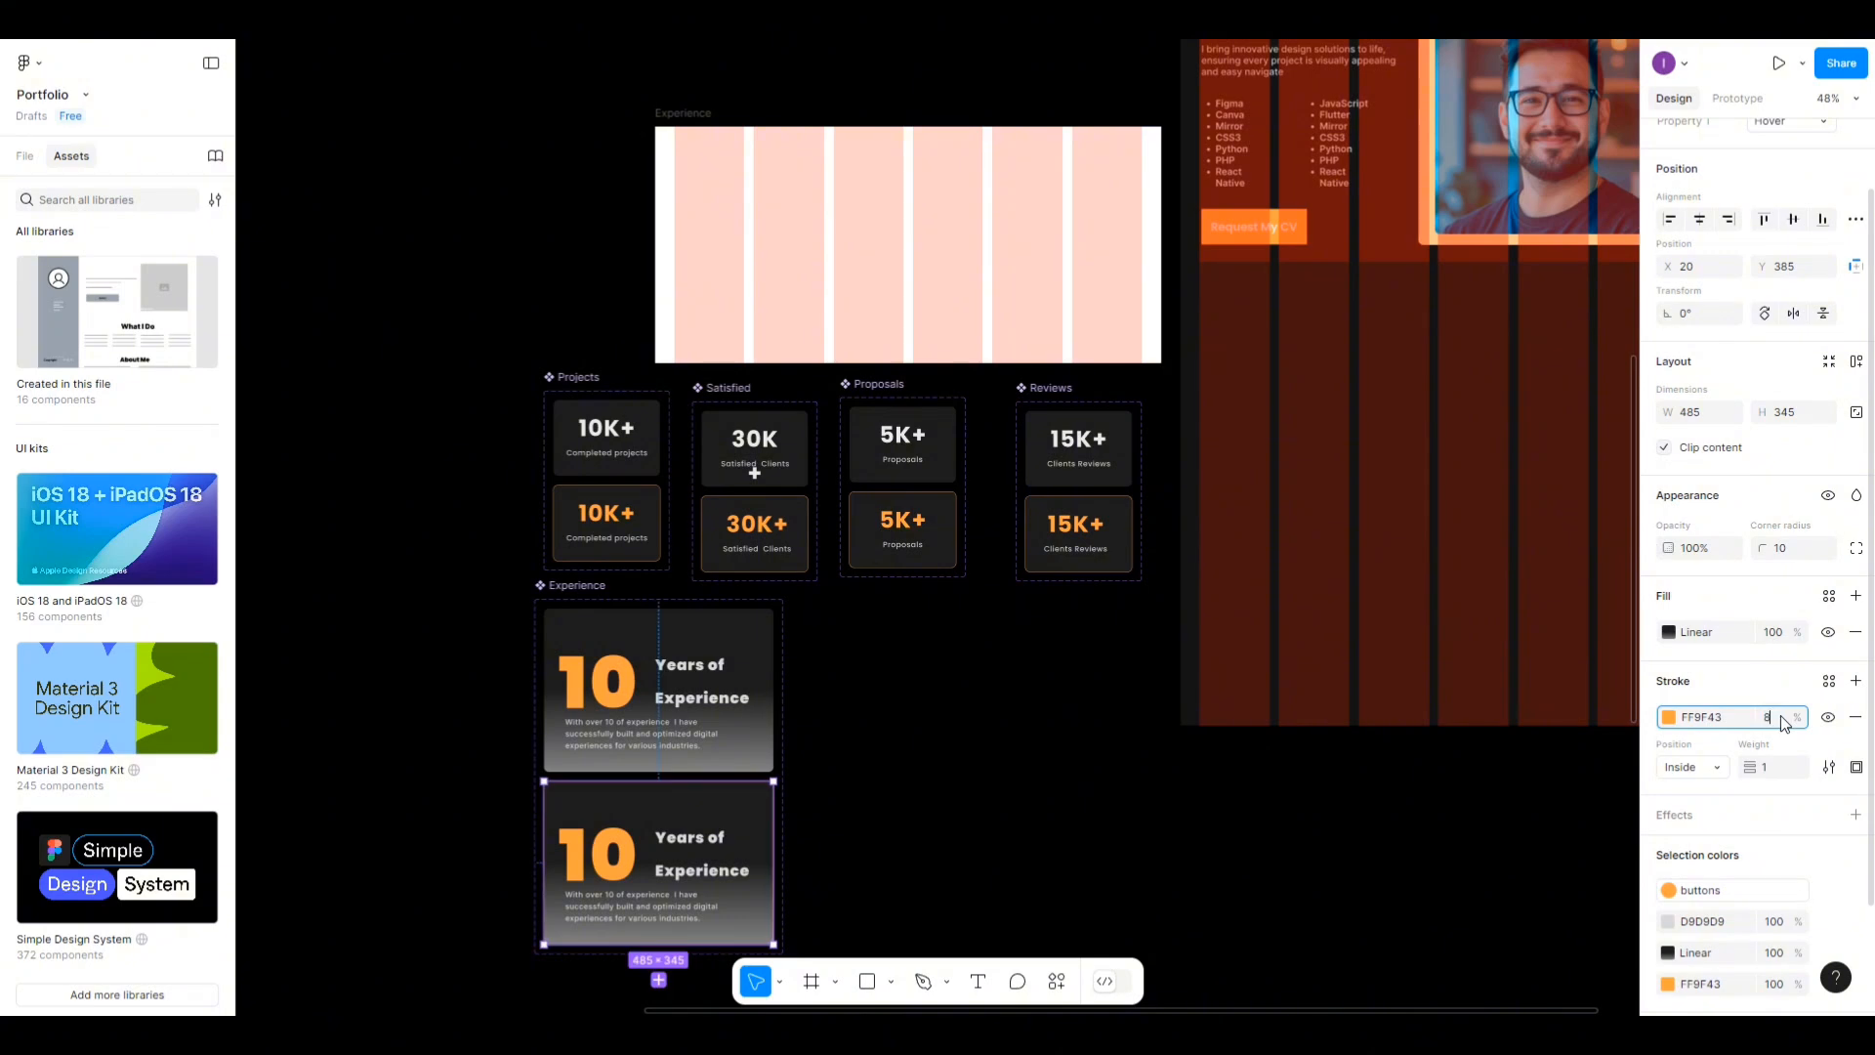
pyautogui.click(679, 809)
pyautogui.scroll(-2, 693, 793)
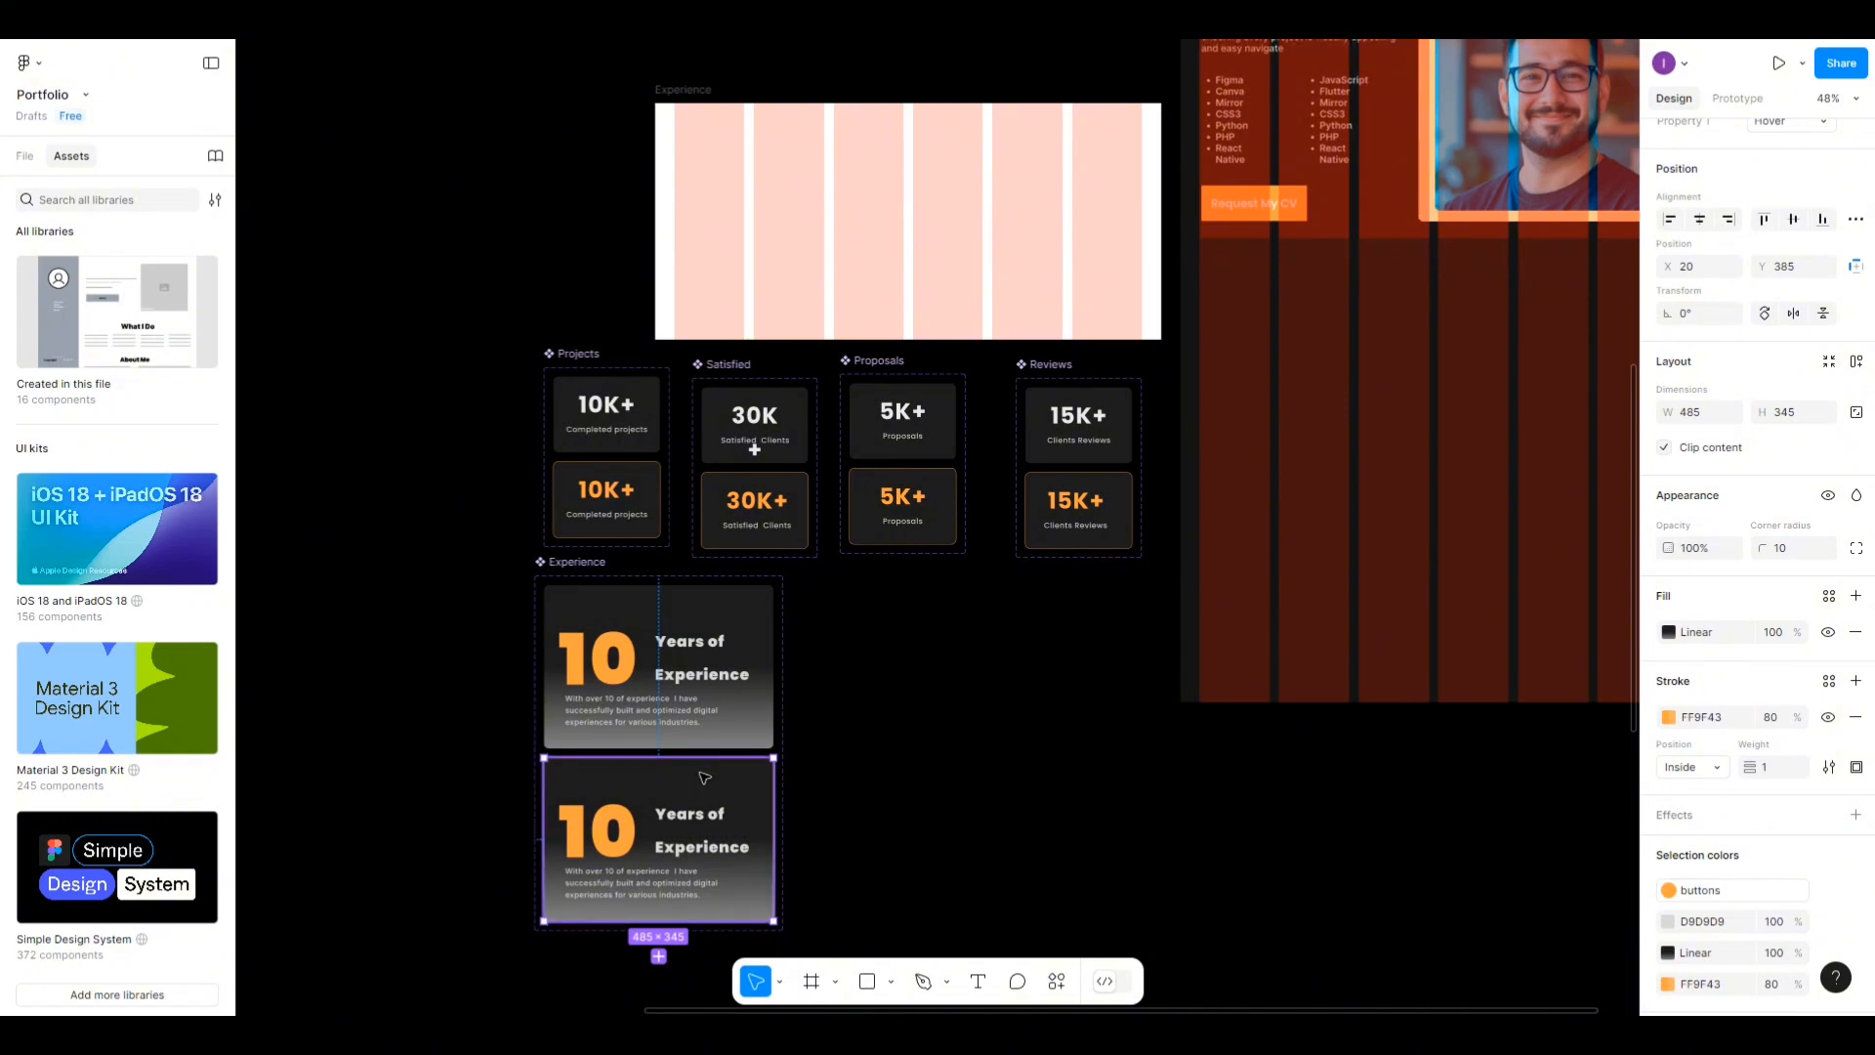
pyautogui.scroll(-2, 697, 794)
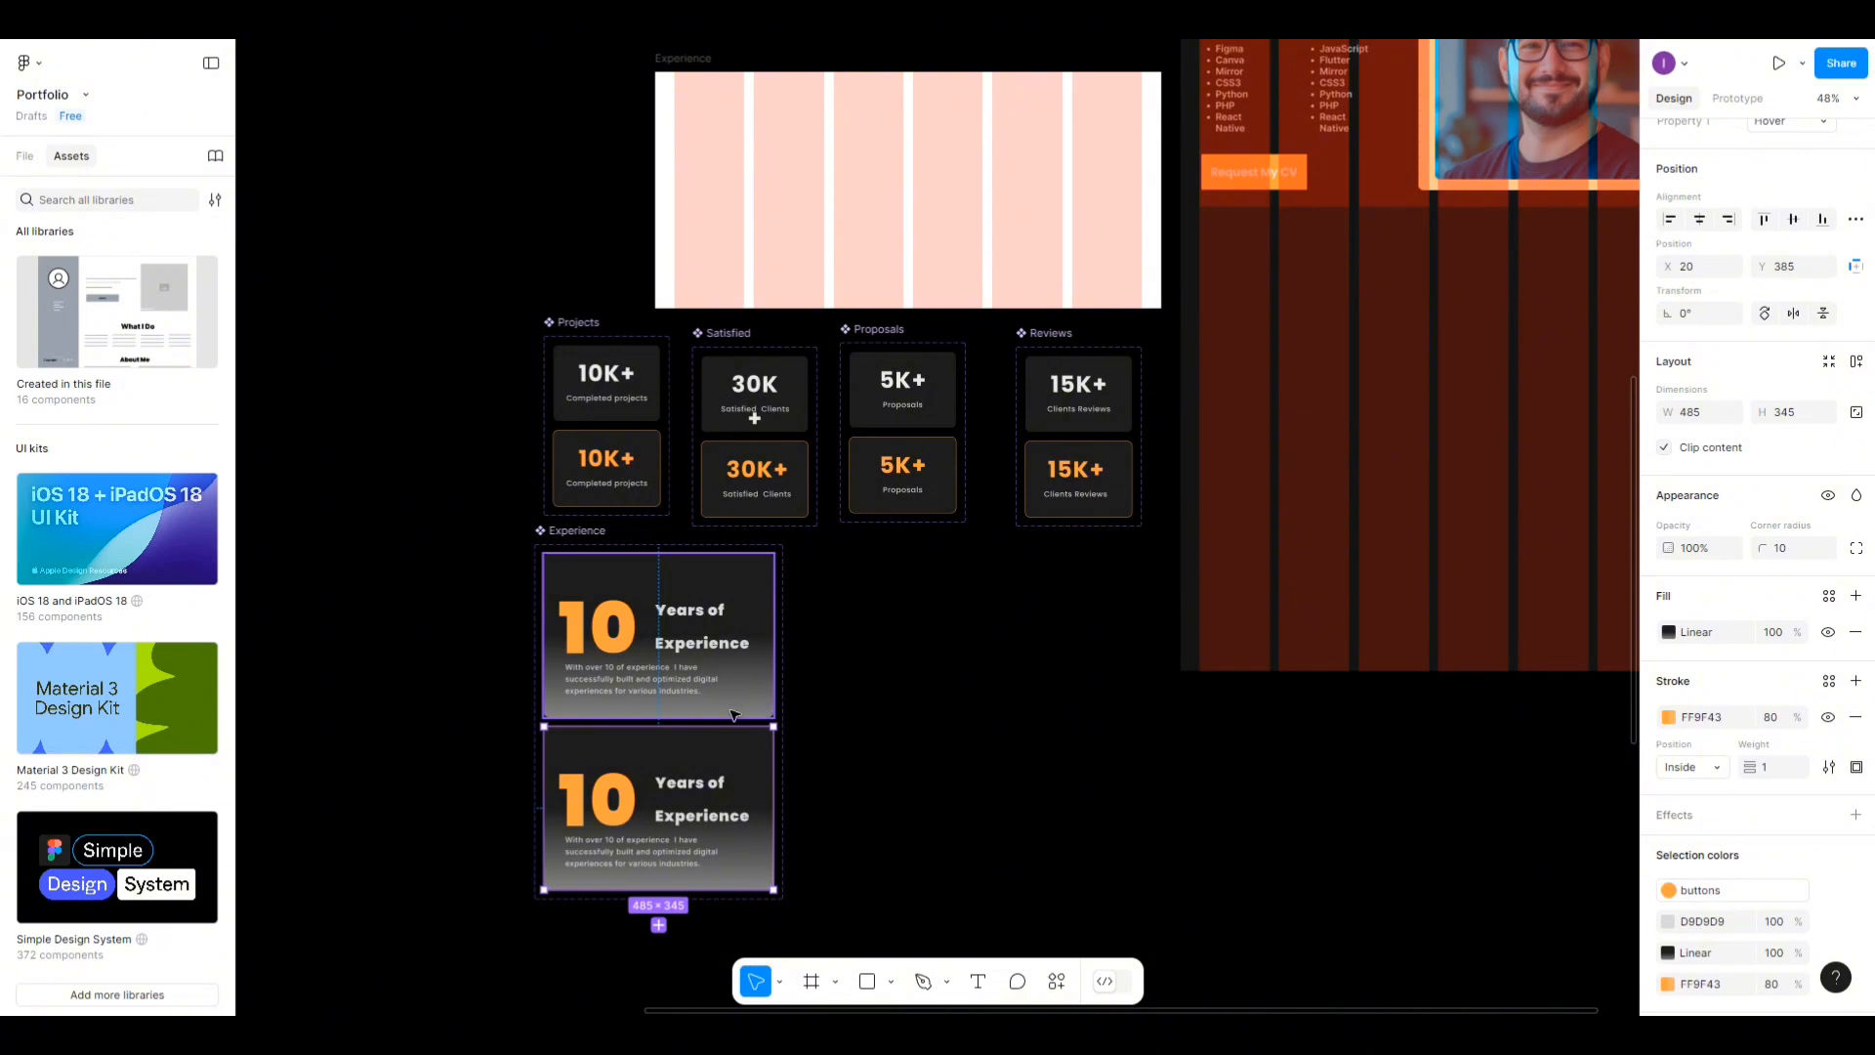
pyautogui.click(628, 681)
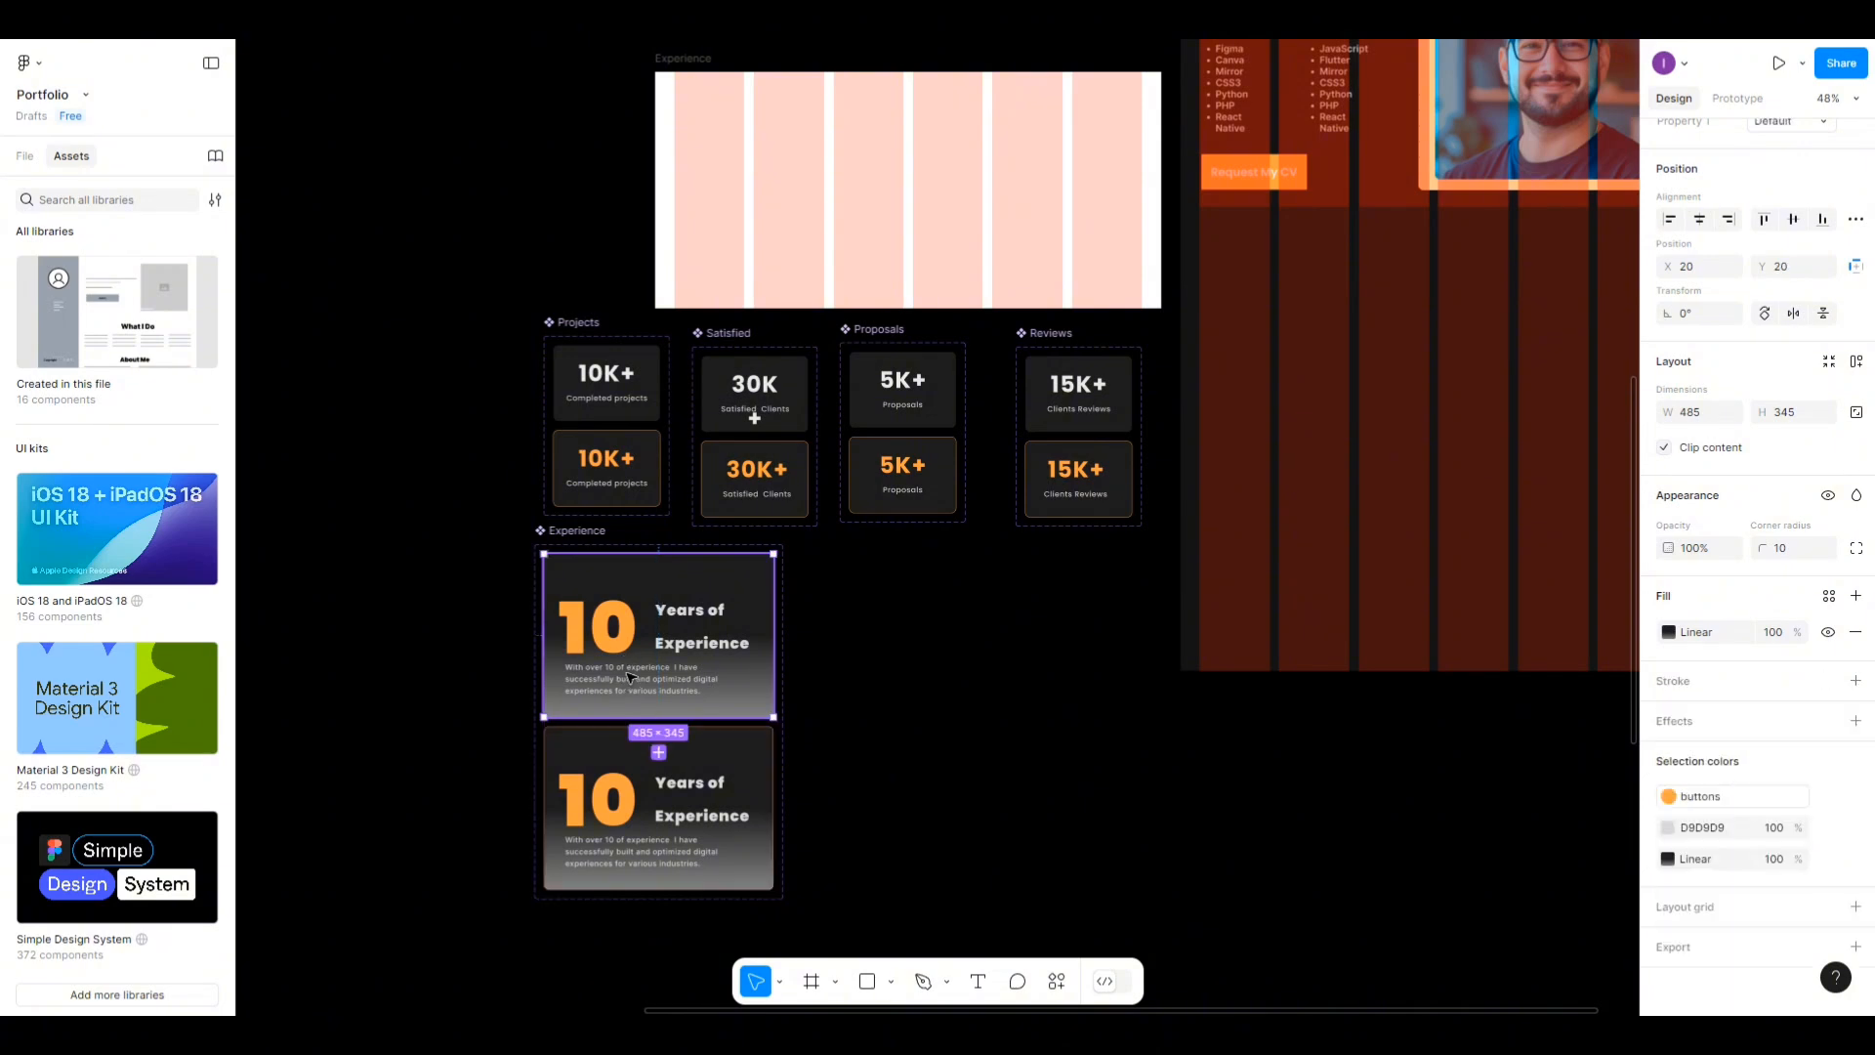
pyautogui.click(630, 677)
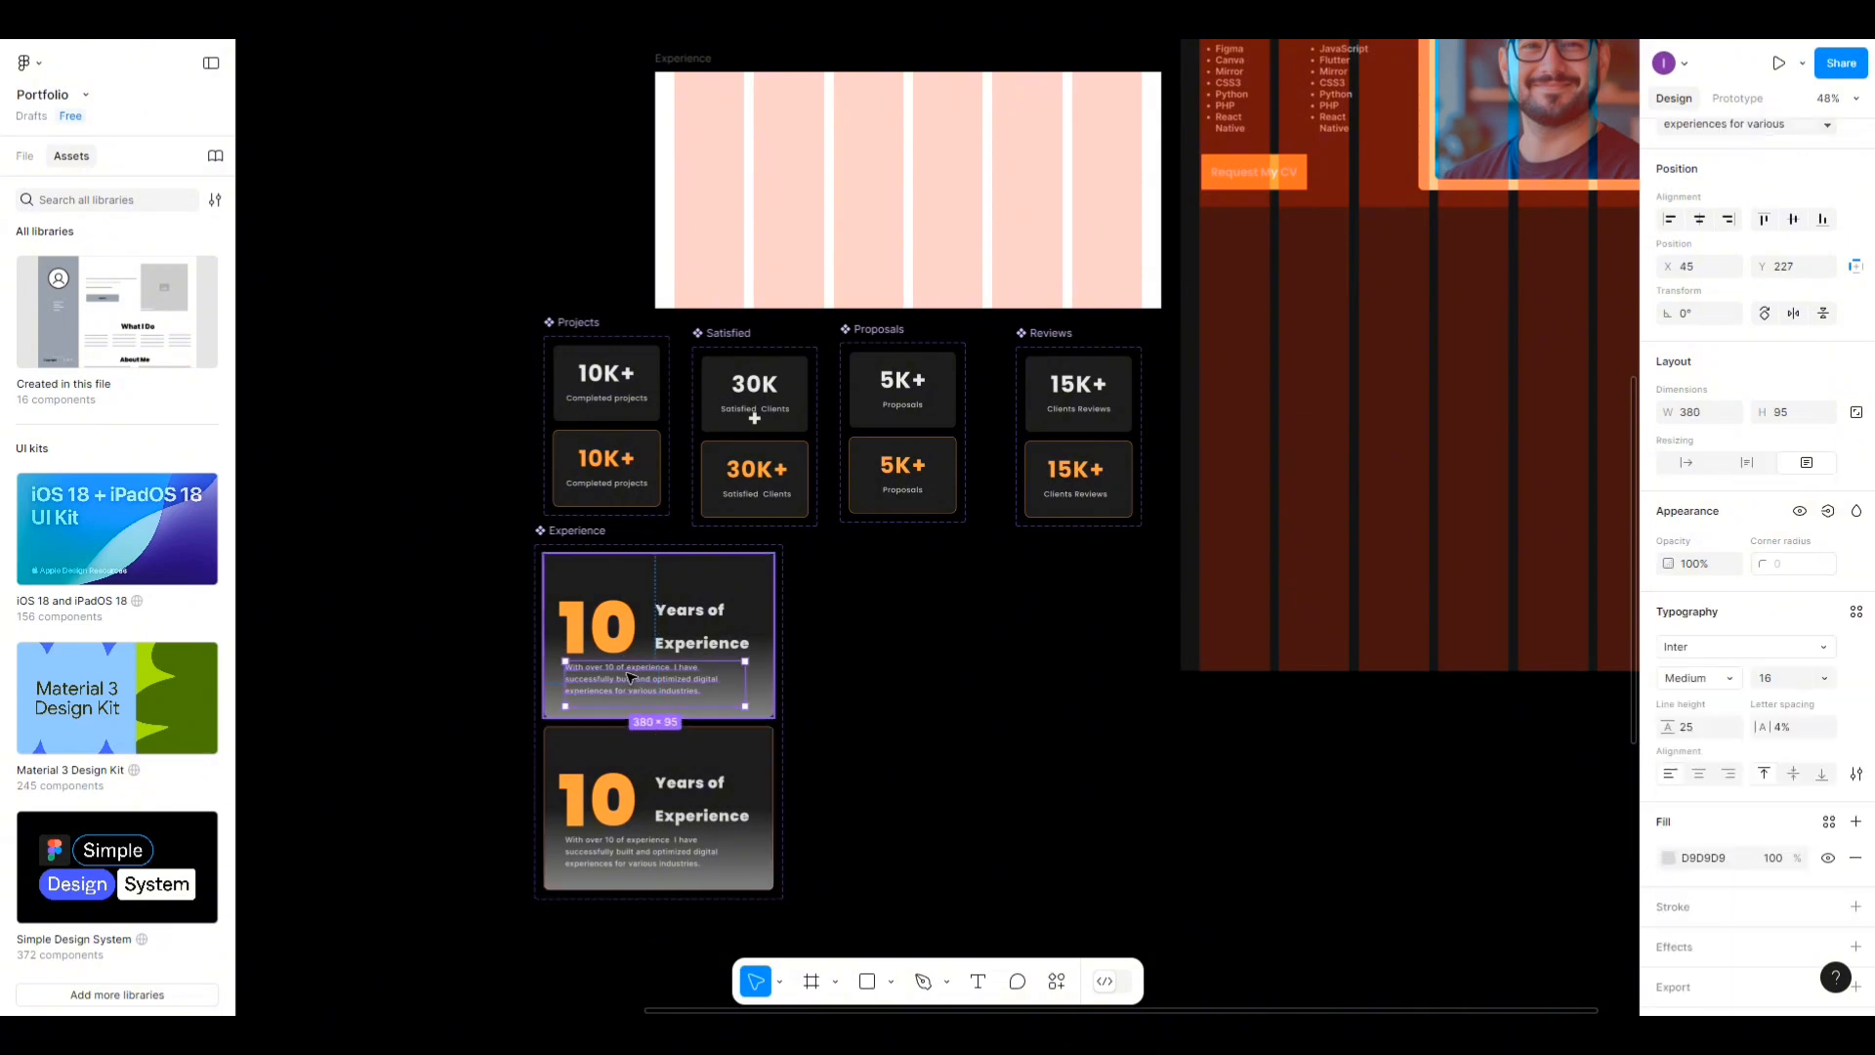
pyautogui.click(644, 847)
pyautogui.click(645, 847)
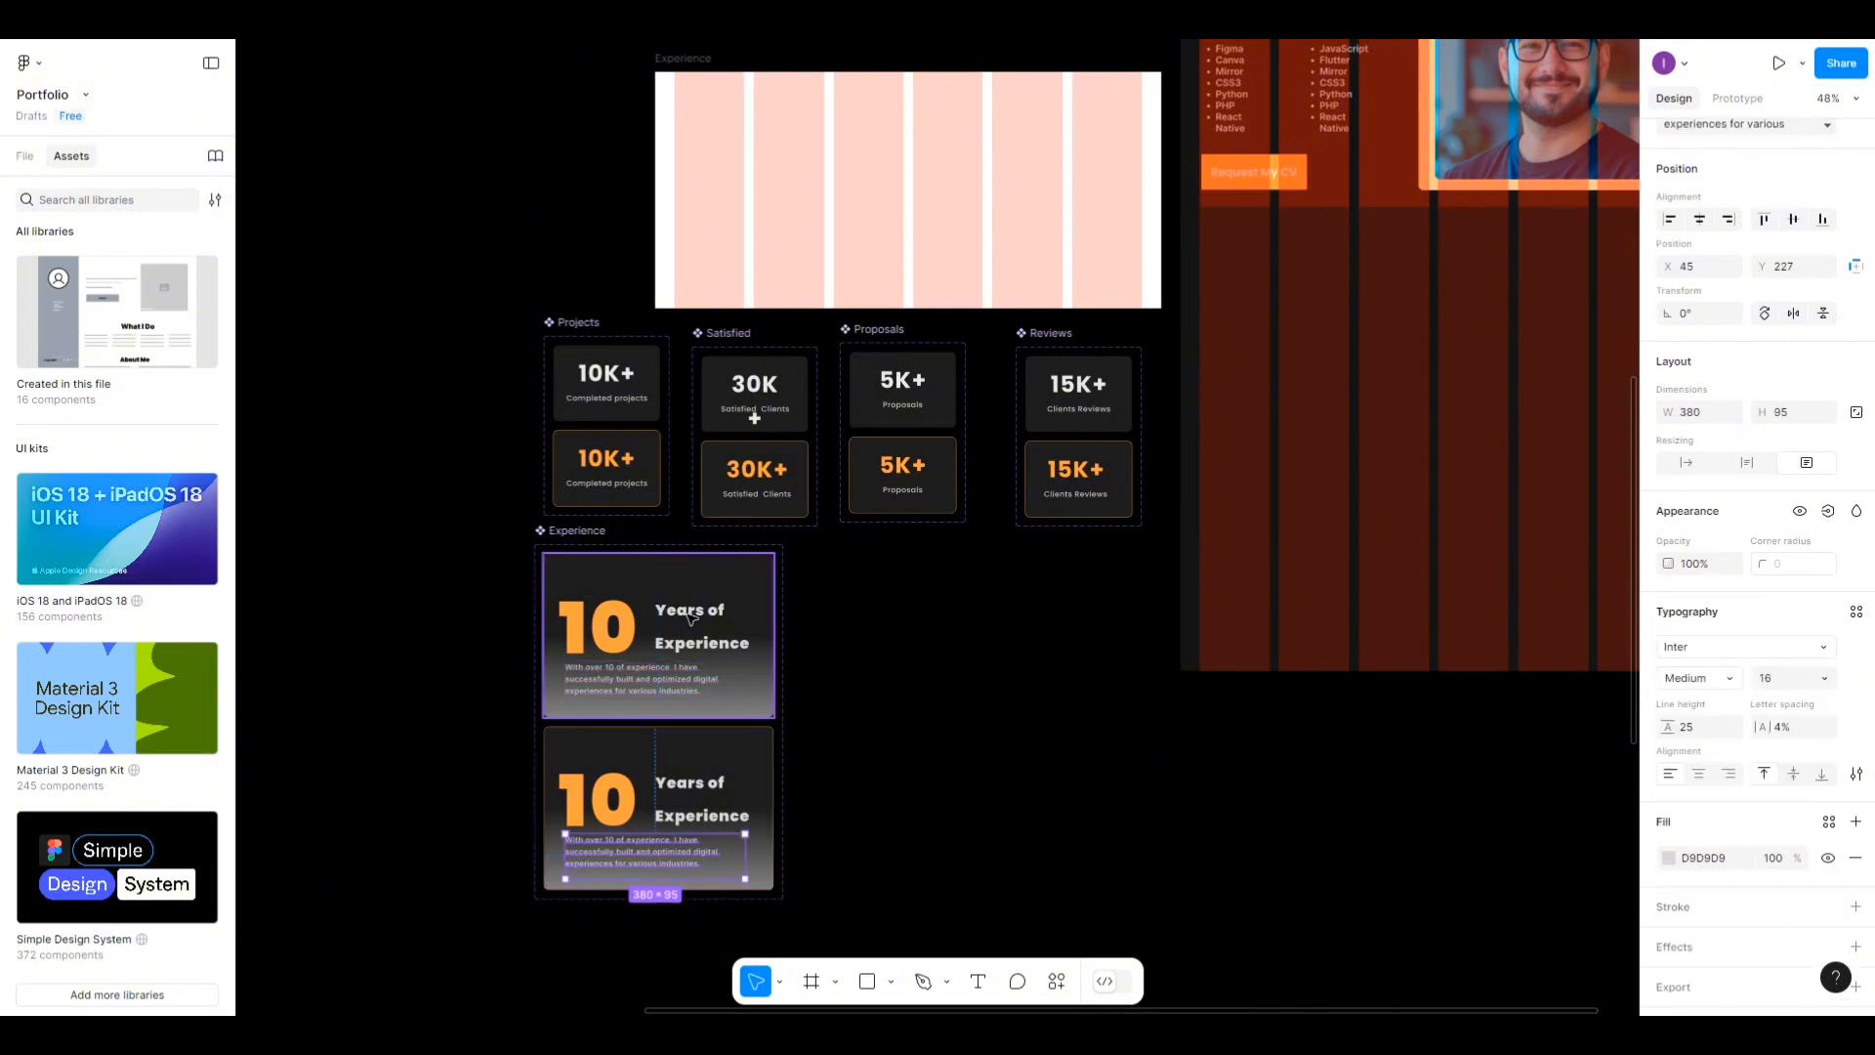
# Move the dark 1D1D1D stop of the Default Experience card's gradient fill to 95%.
pyautogui.click(661, 592)
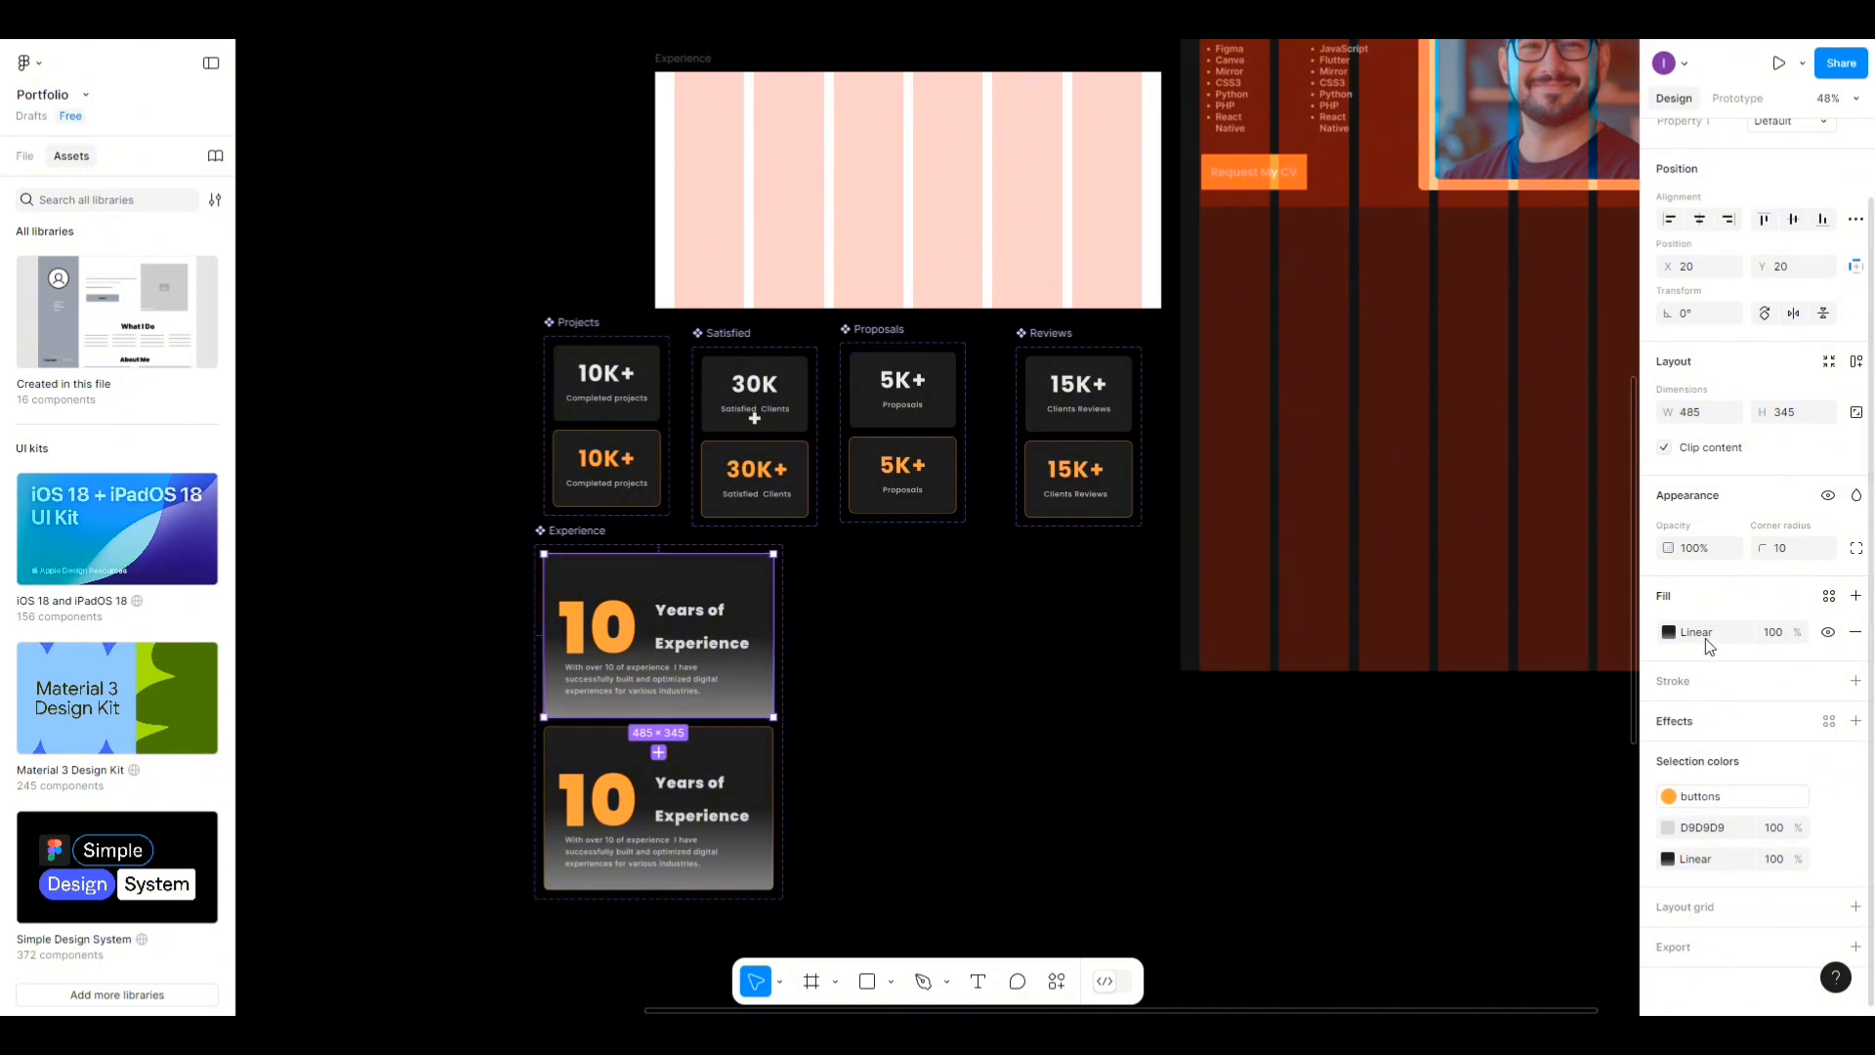
pyautogui.click(1667, 633)
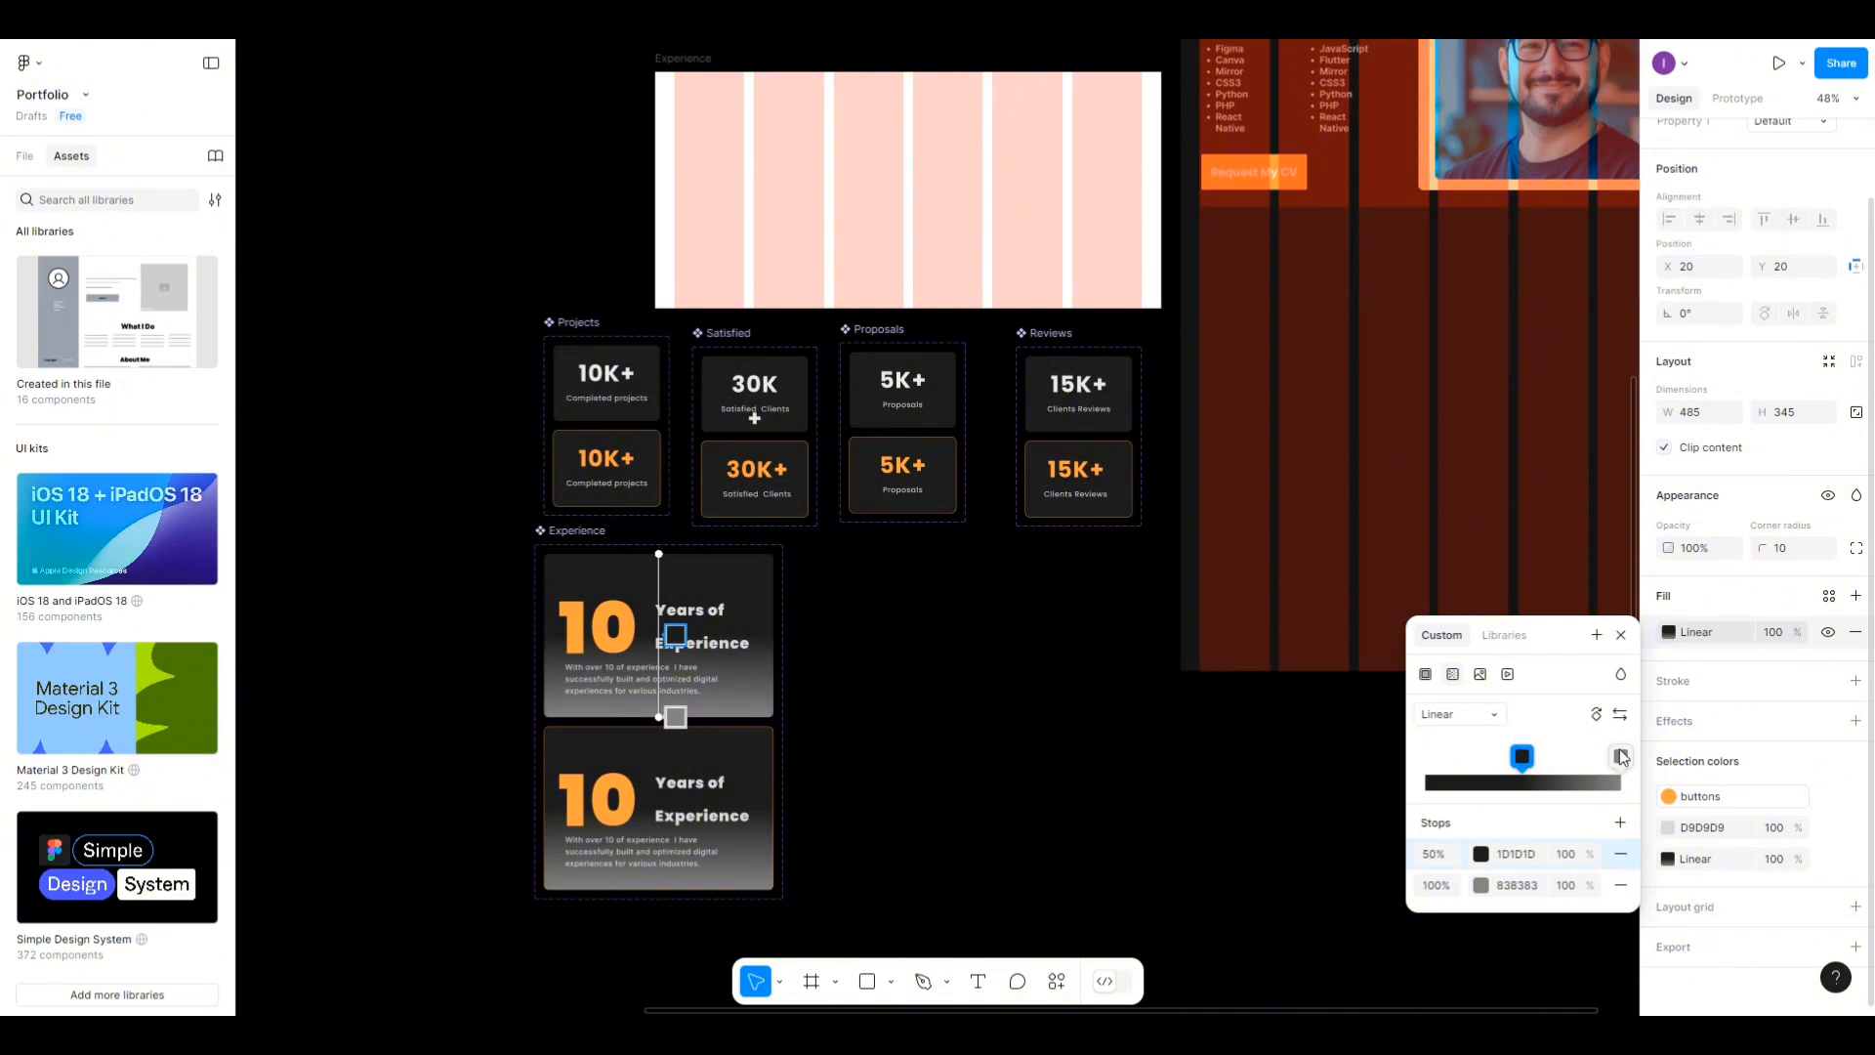
pyautogui.moveTo(676, 625); pyautogui.dragTo(657, 716)
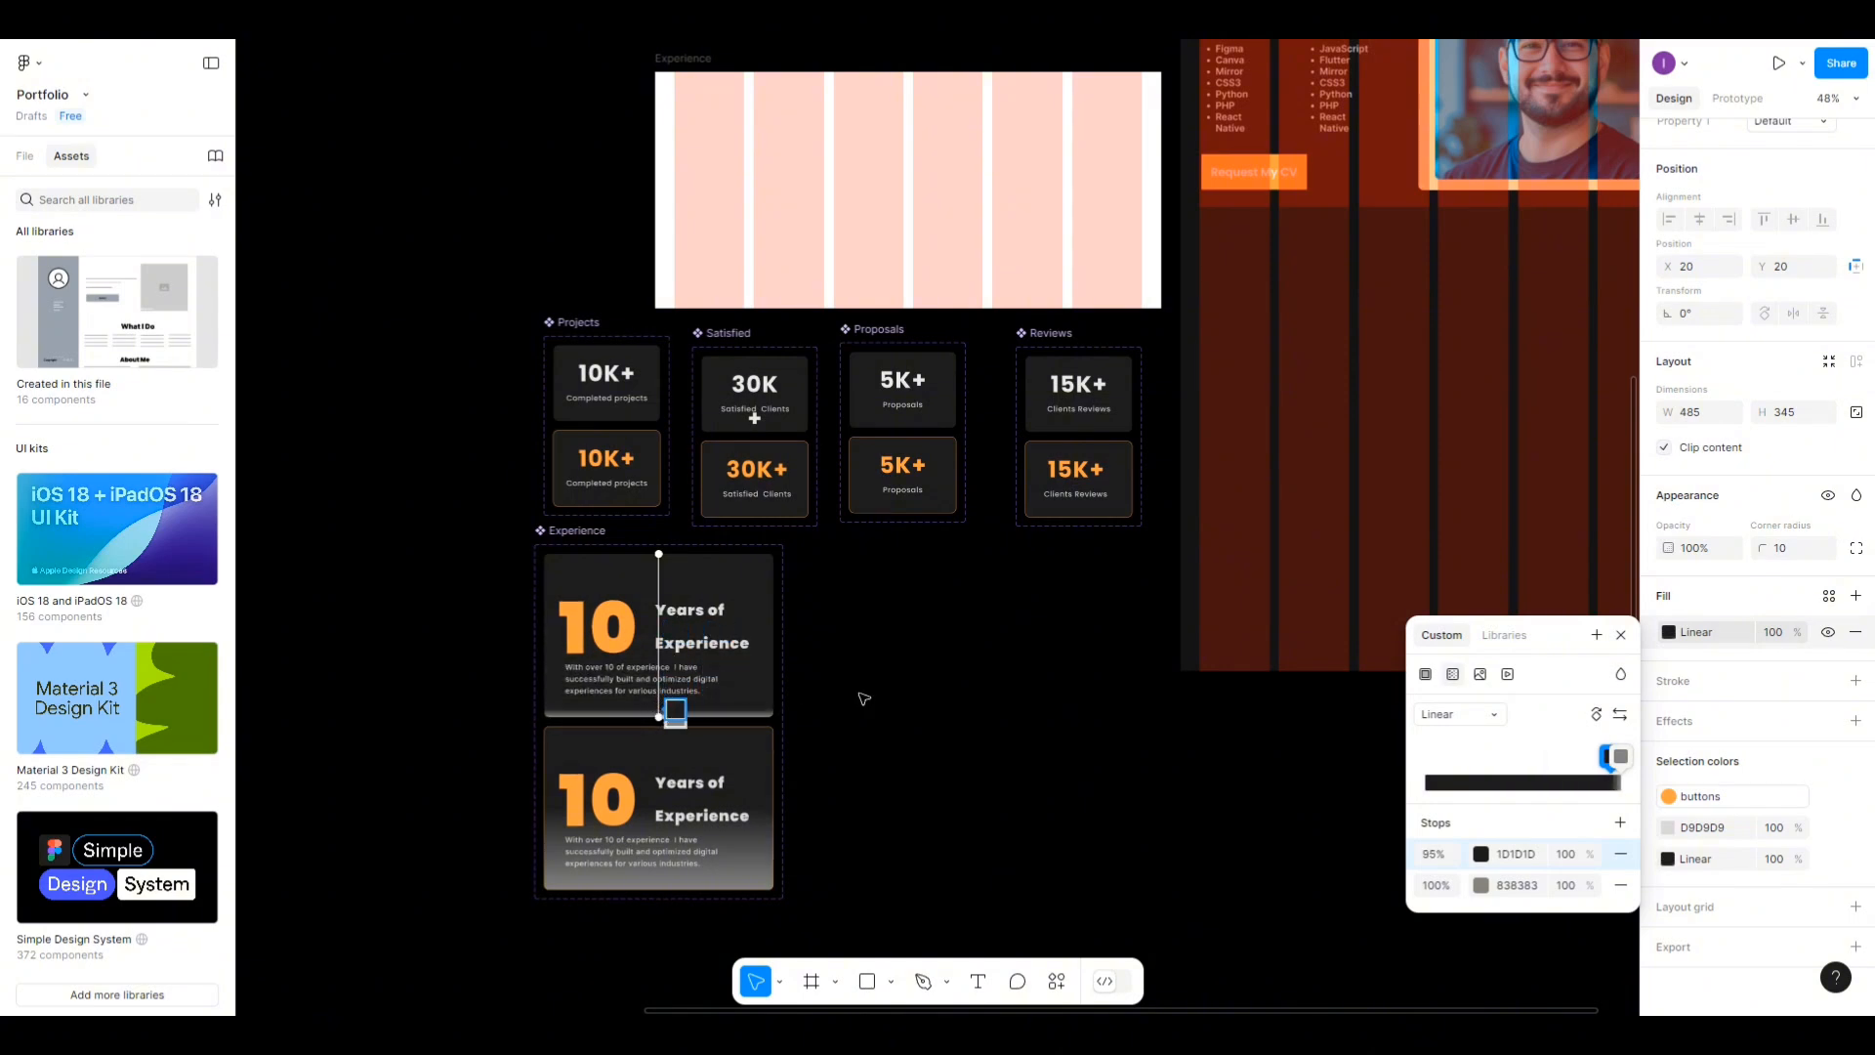
pyautogui.press('Escape')
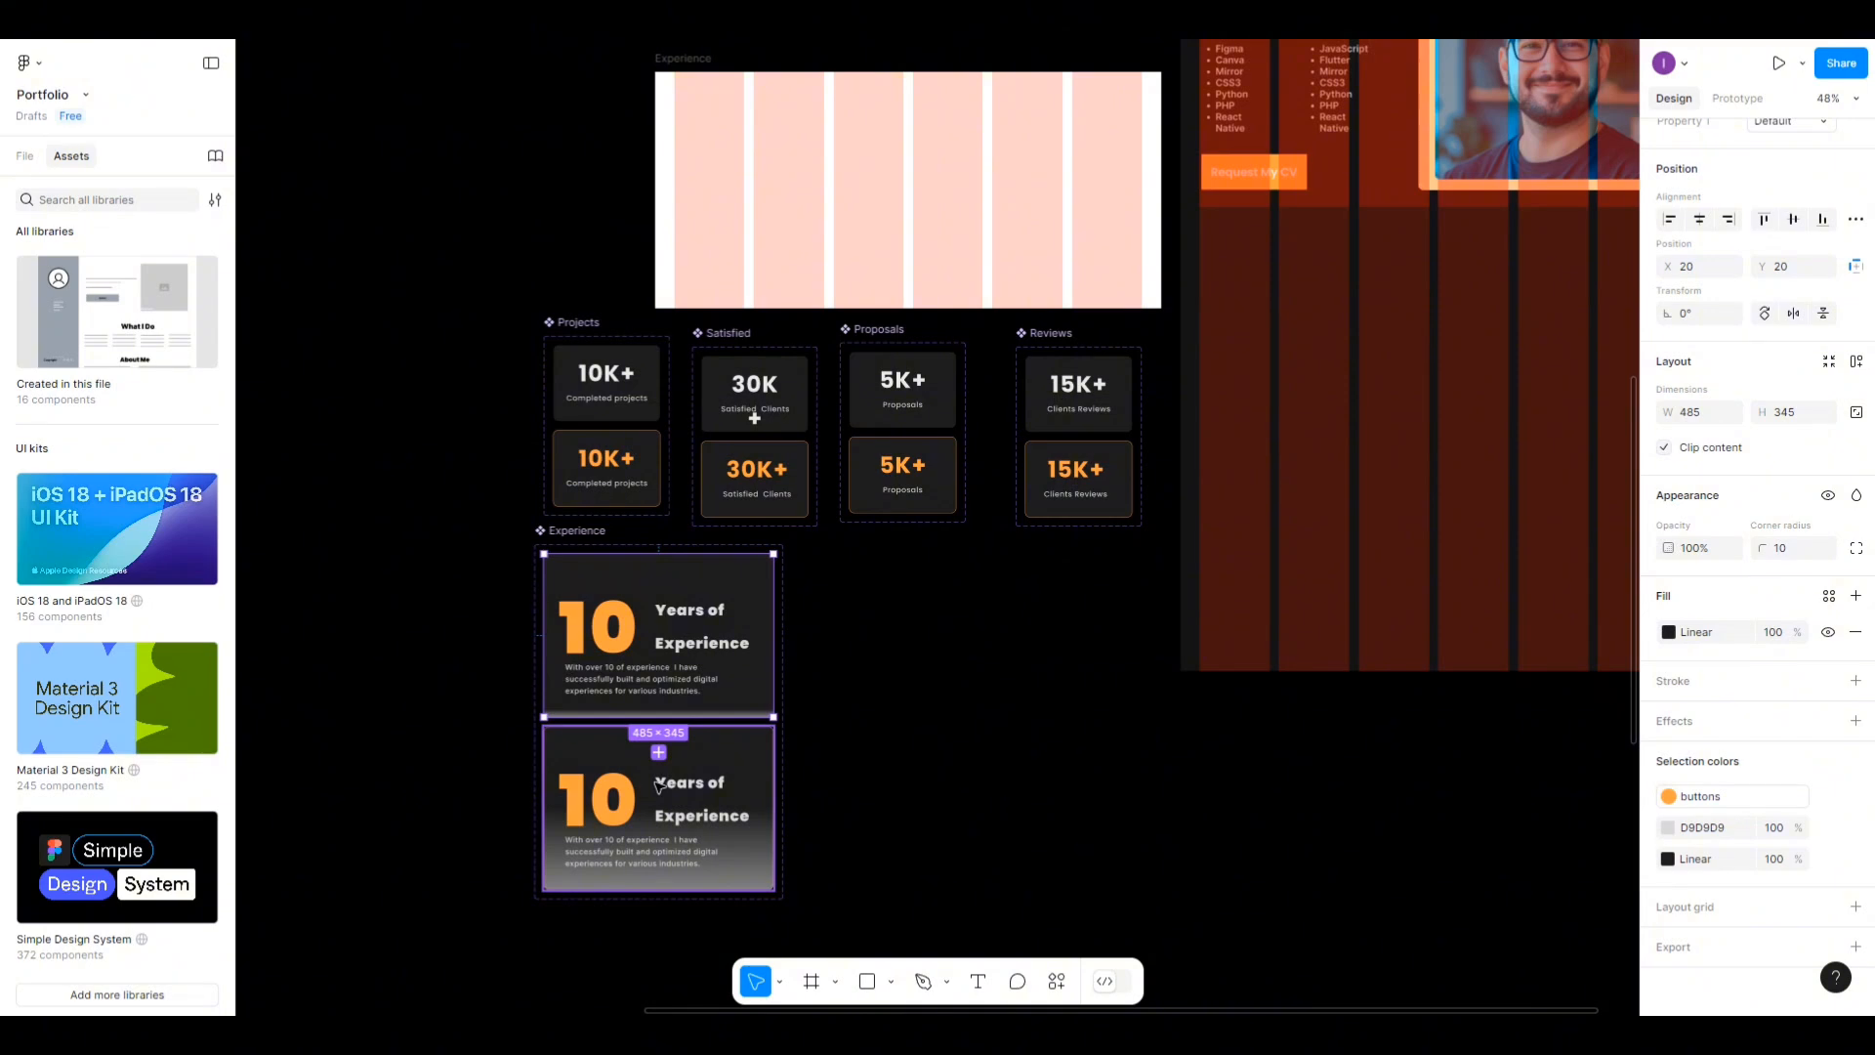
# Move the Hover Experience card's dark 1D1D1D gradient stop down close to the grey end stop.
pyautogui.click(659, 787)
pyautogui.doubleClick(652, 767)
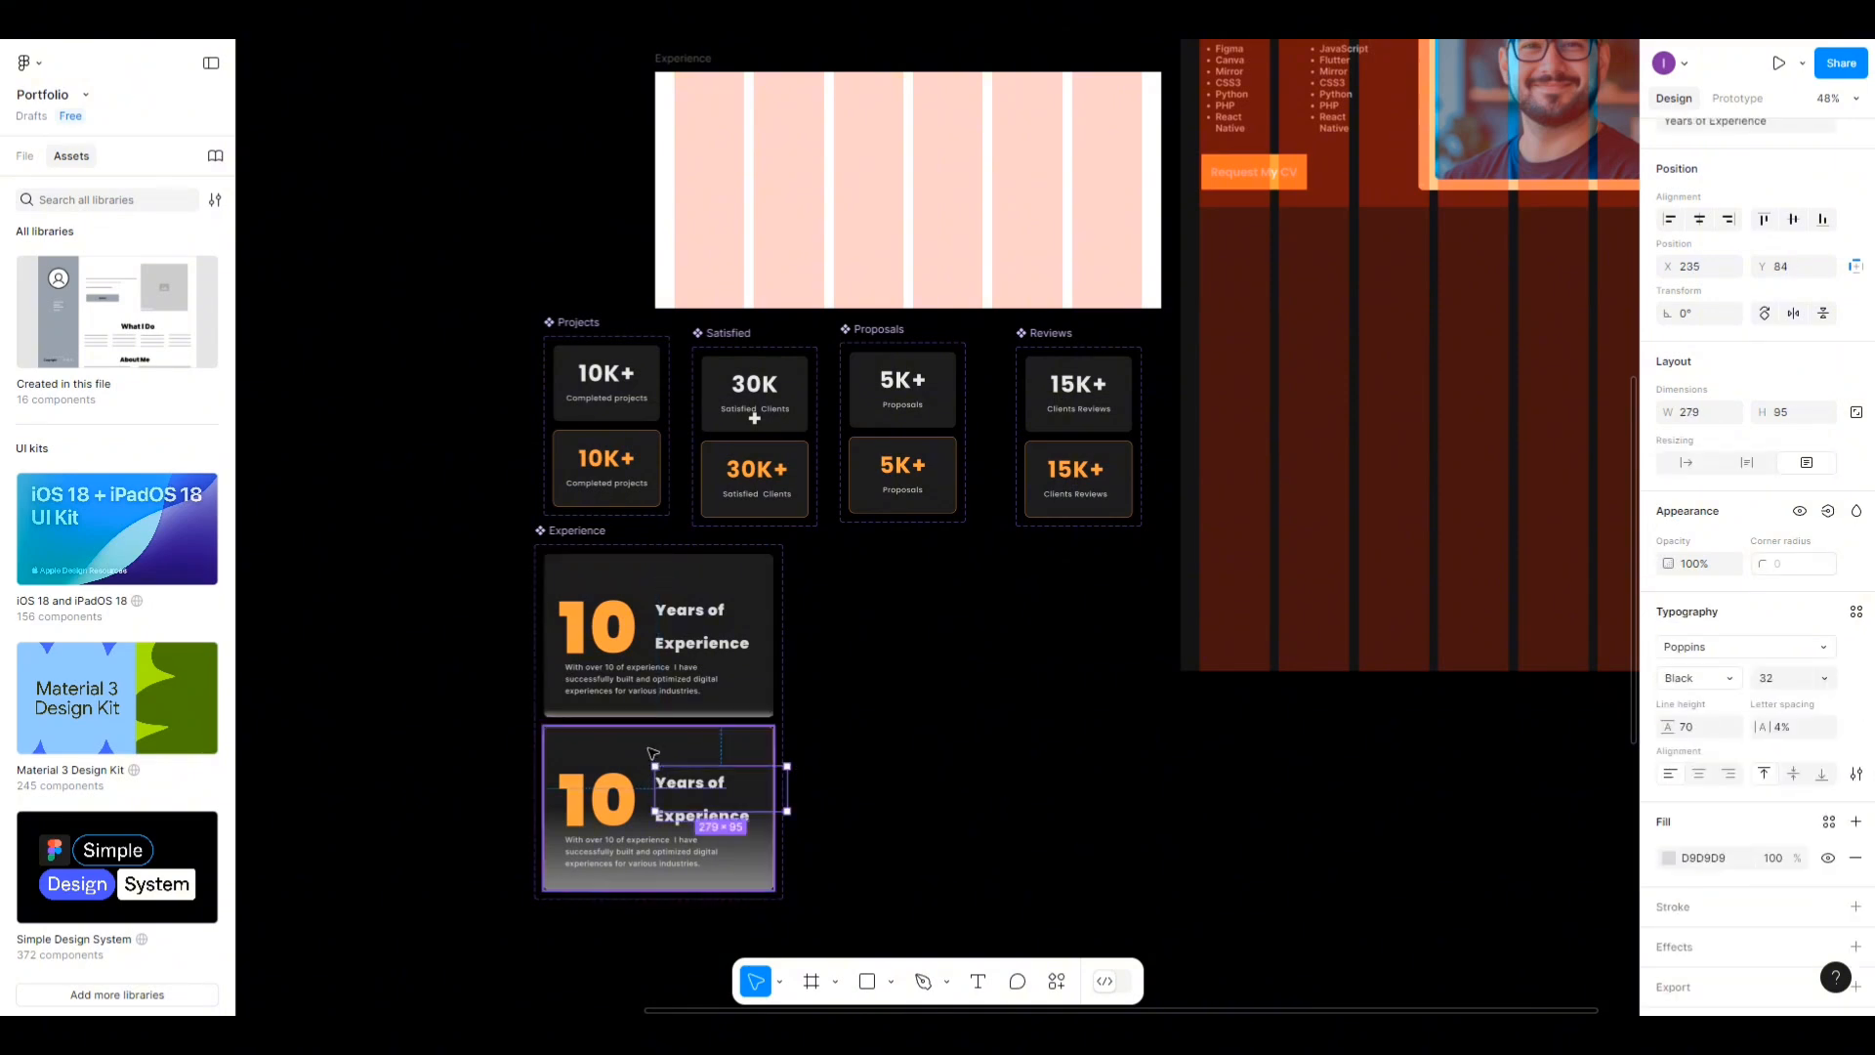
pyautogui.press('Escape')
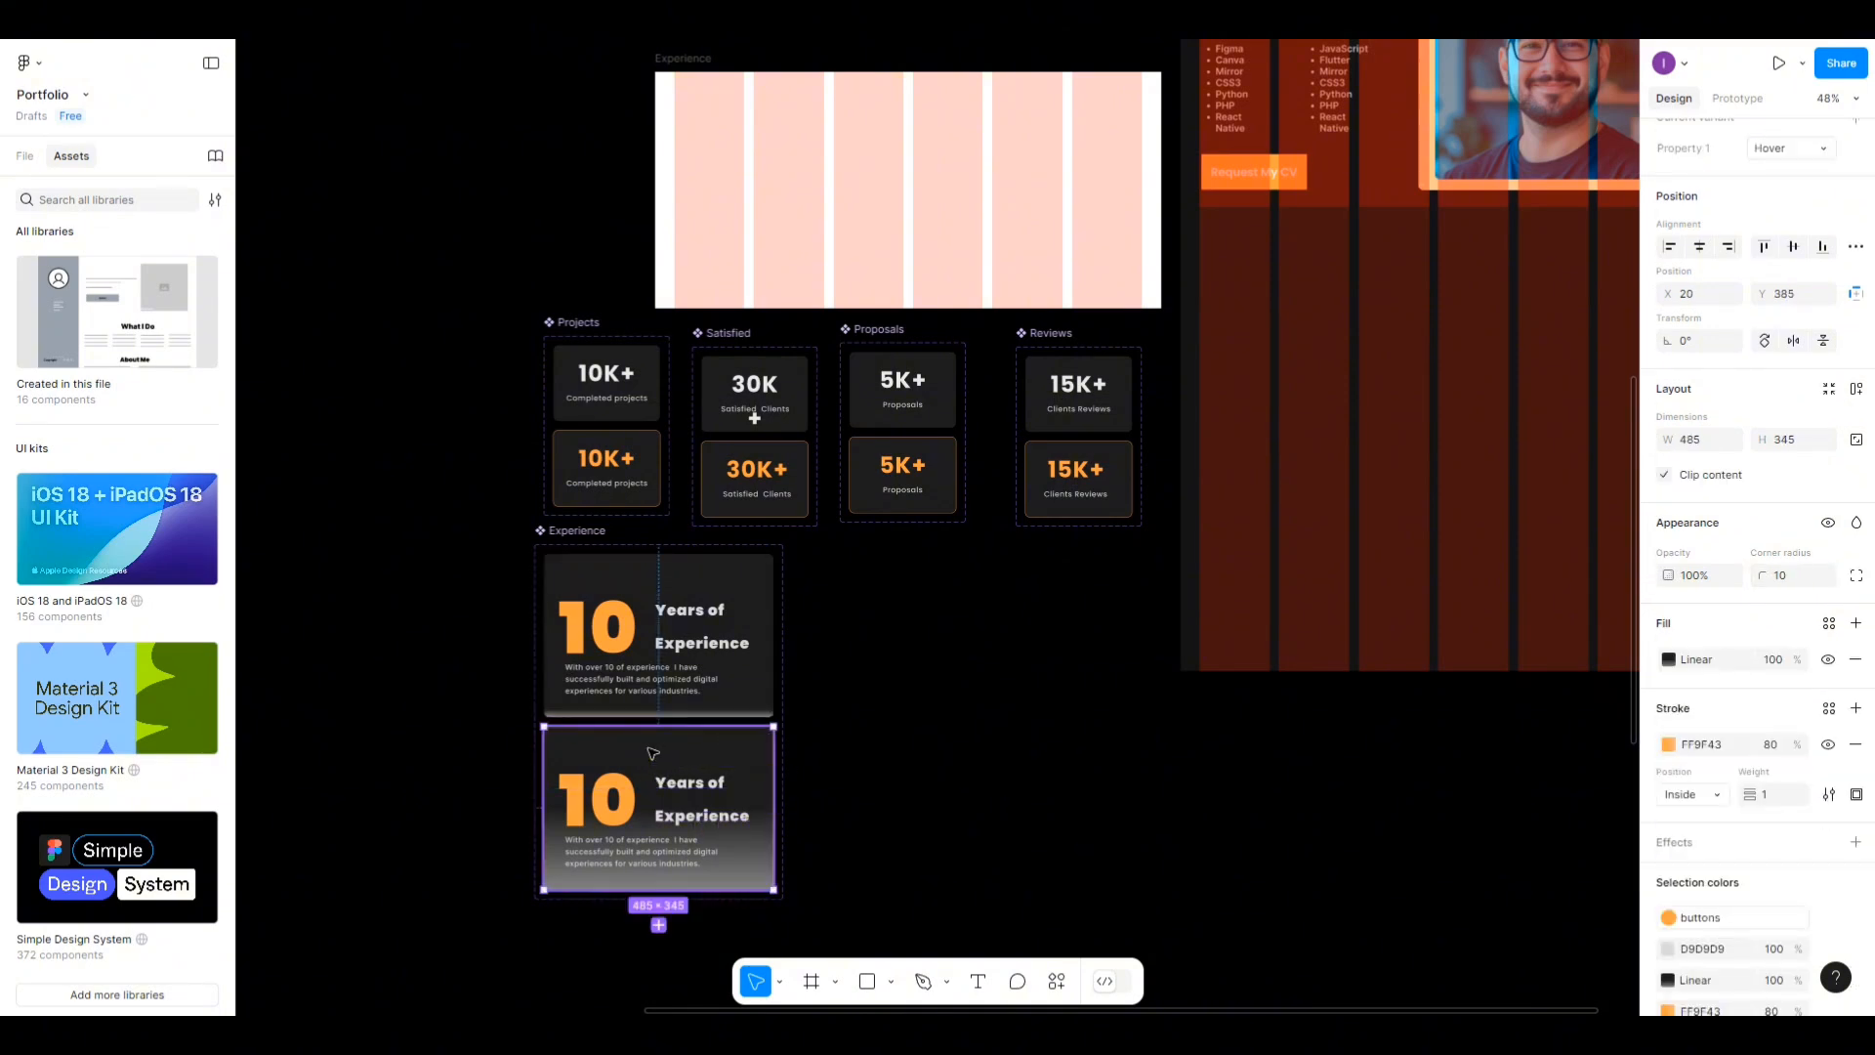
pyautogui.click(1667, 663)
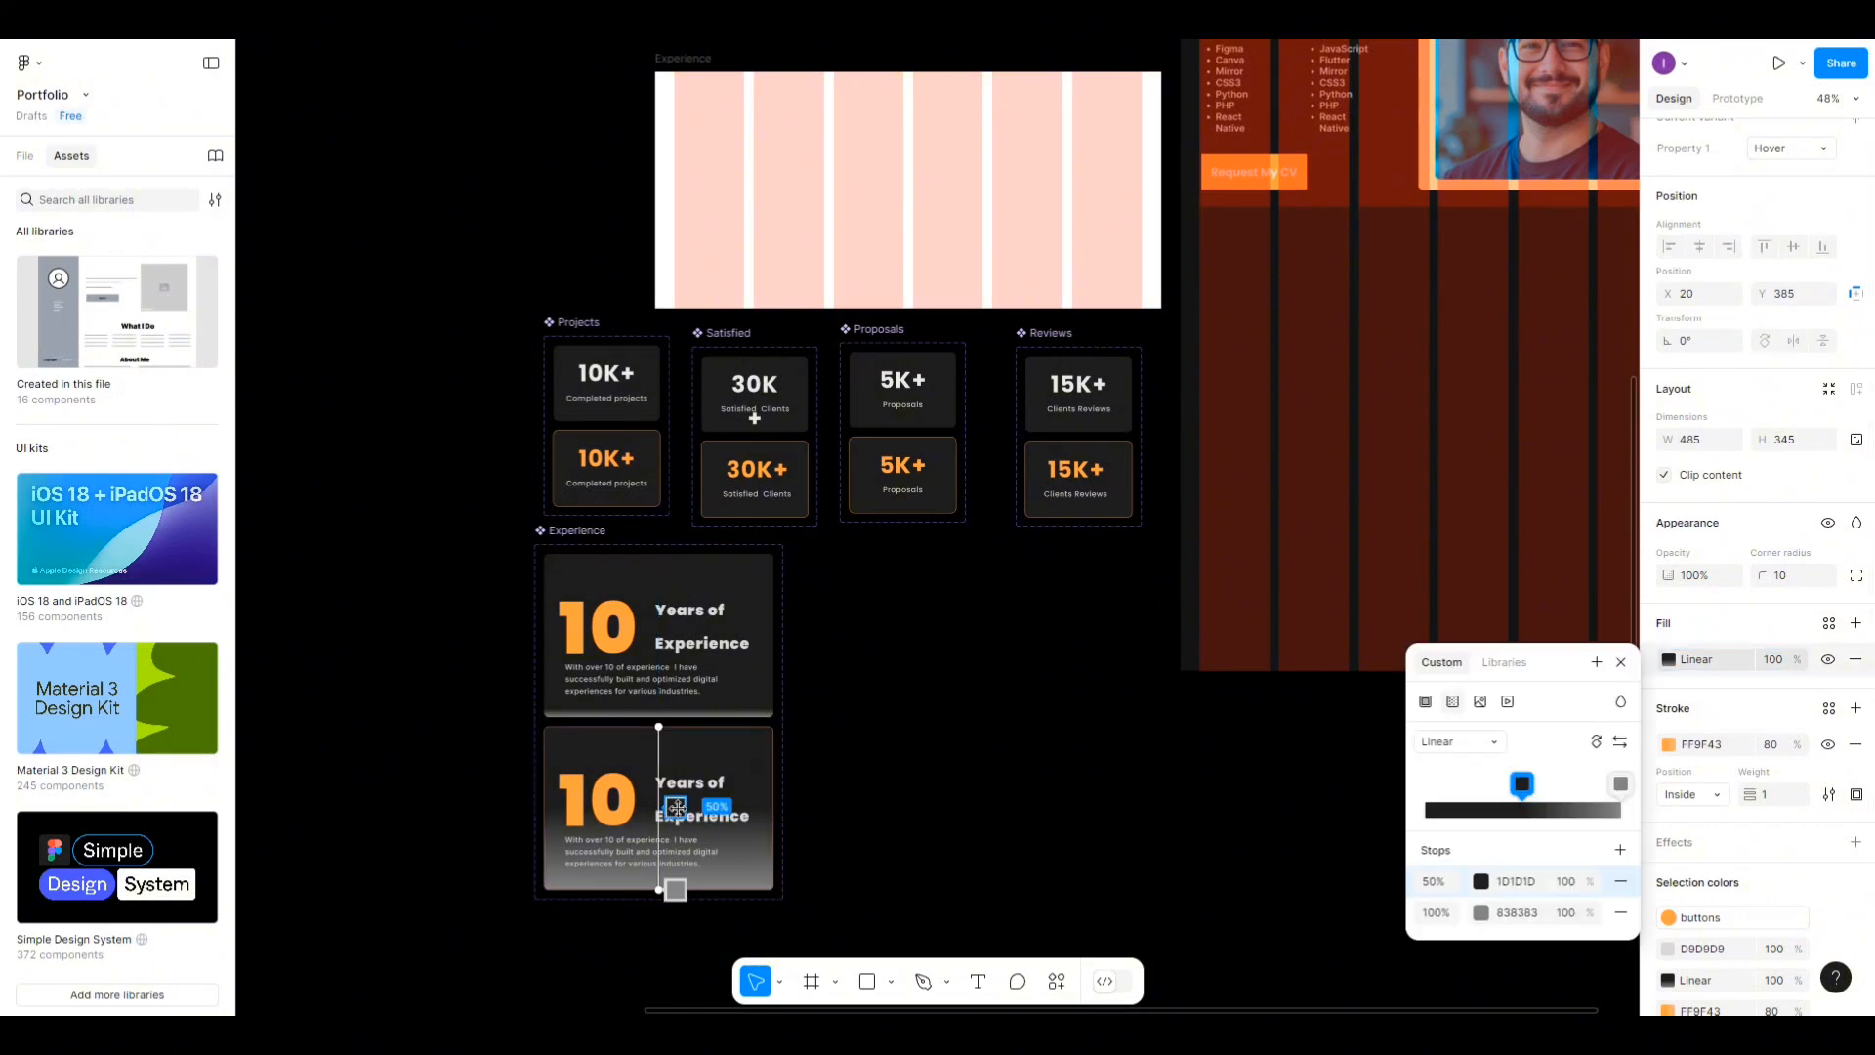
pyautogui.moveTo(676, 807); pyautogui.dragTo(671, 879)
pyautogui.press('Escape')
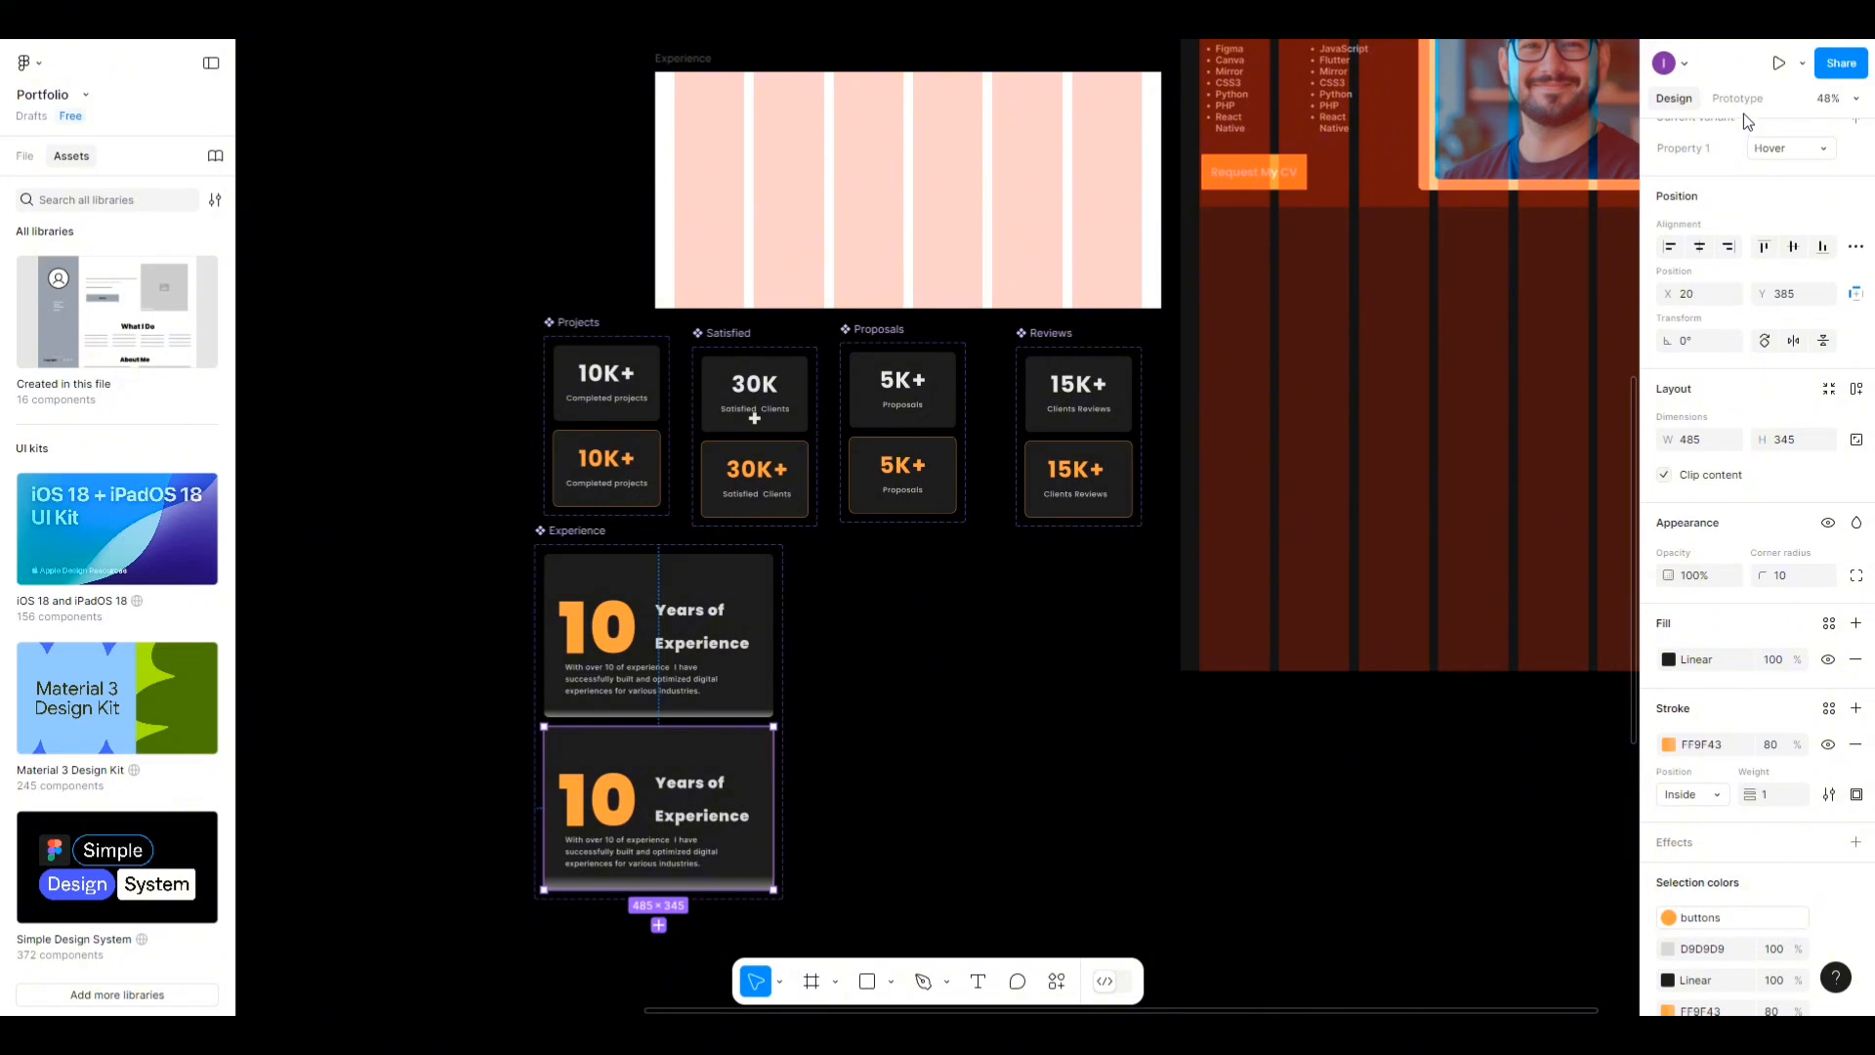
# Link the Default Experience card to its Hover variant with a While hovering, Change to interaction.
pyautogui.click(1740, 99)
pyautogui.click(662, 718)
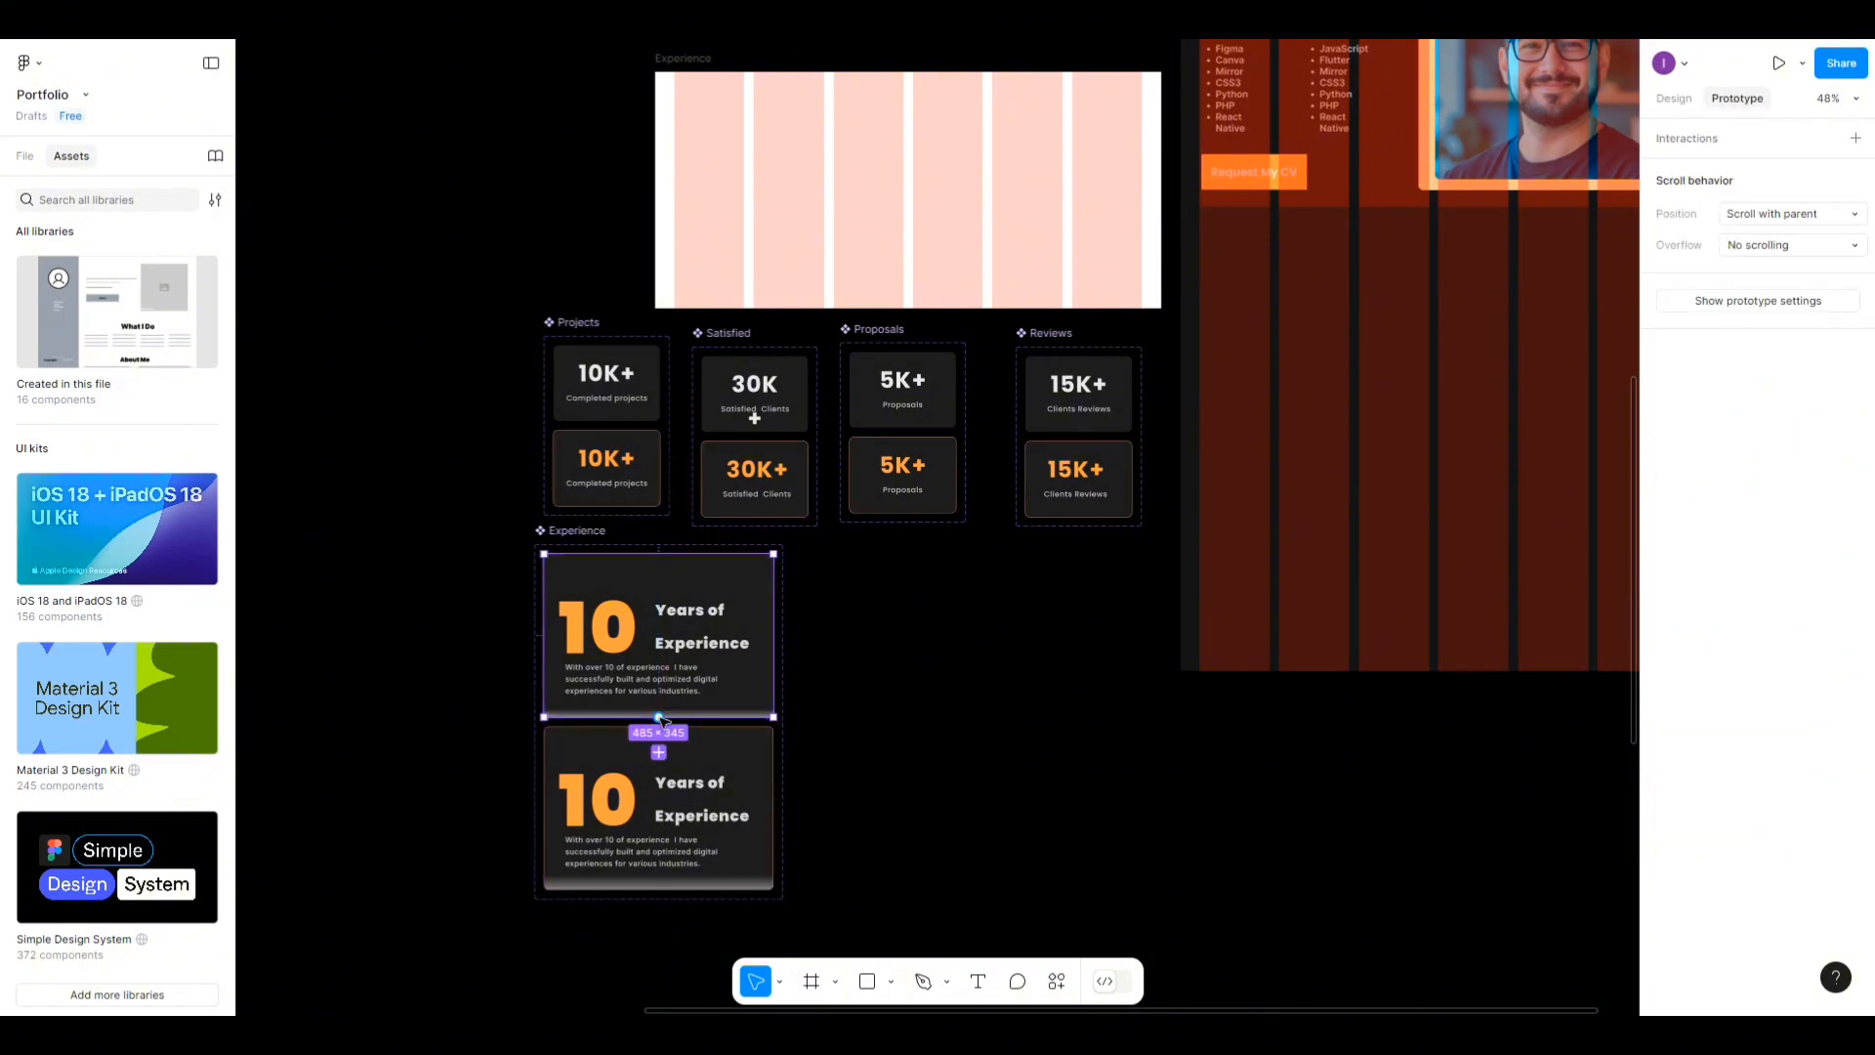
pyautogui.moveTo(662, 718); pyautogui.dragTo(656, 755)
pyautogui.click(680, 818)
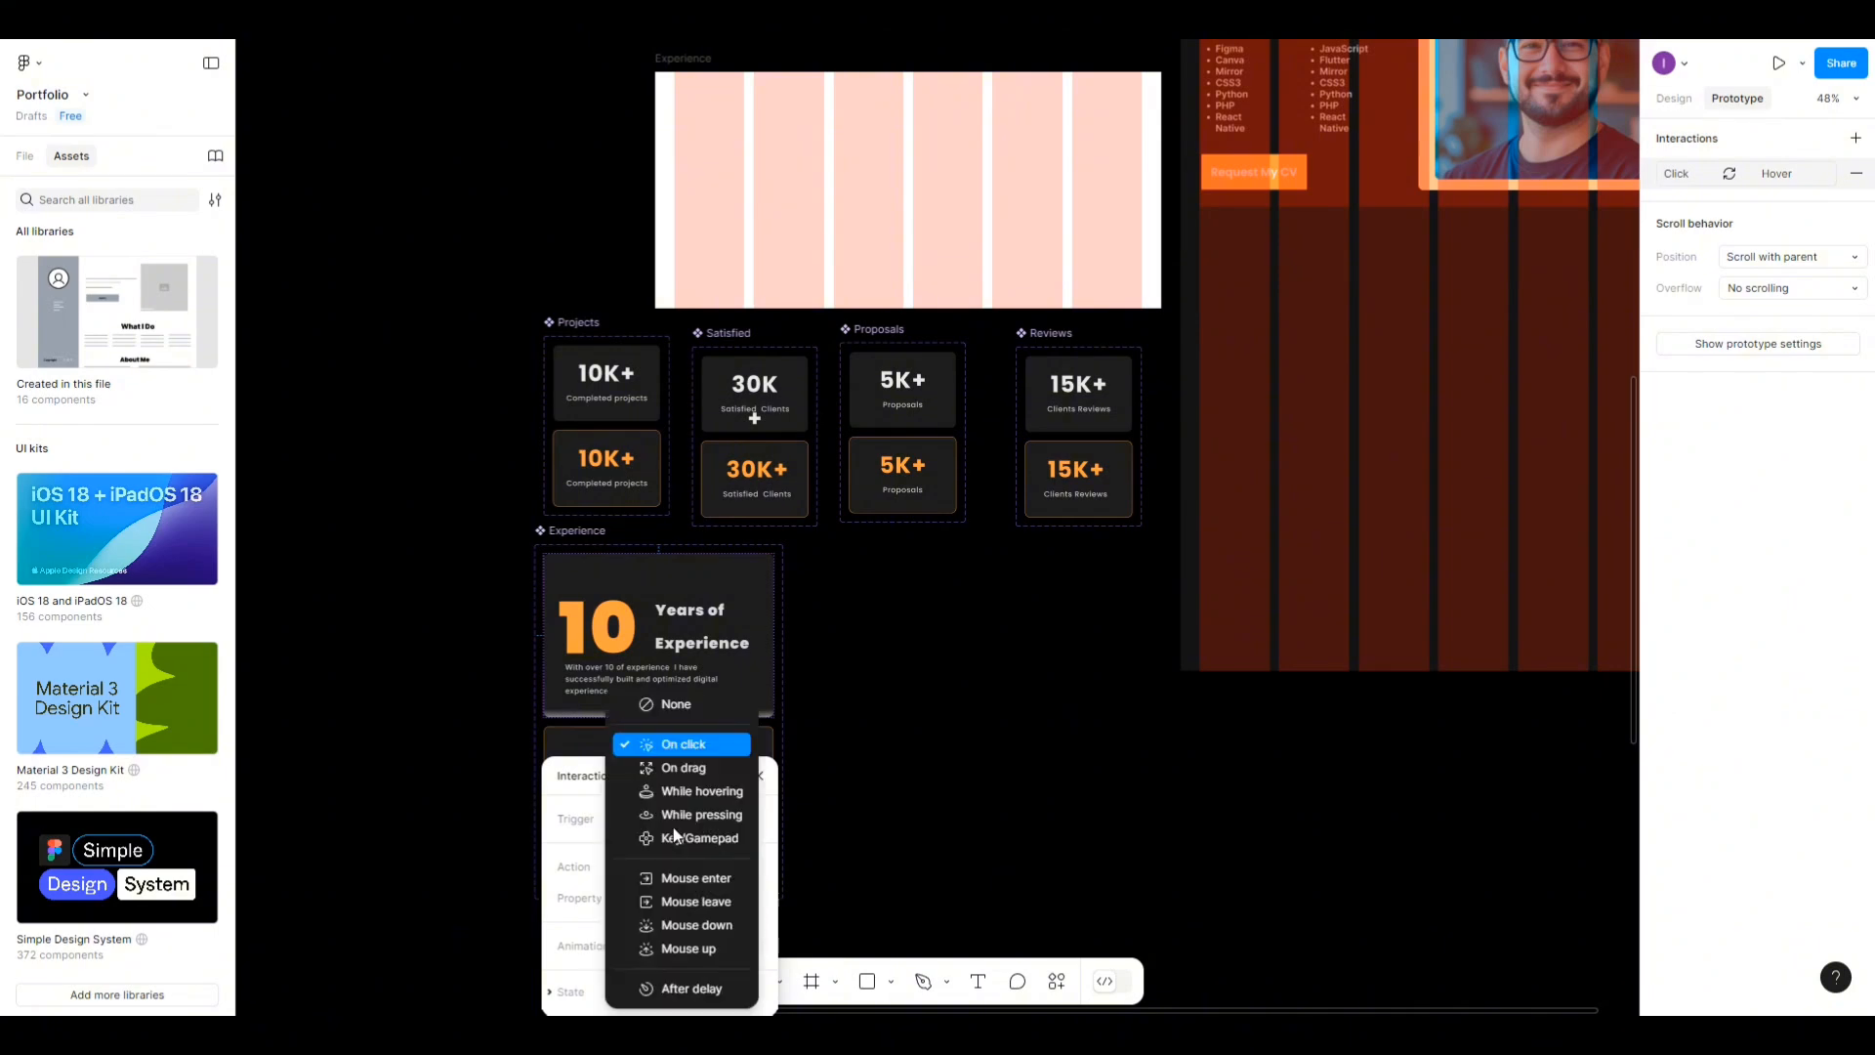
pyautogui.click(695, 796)
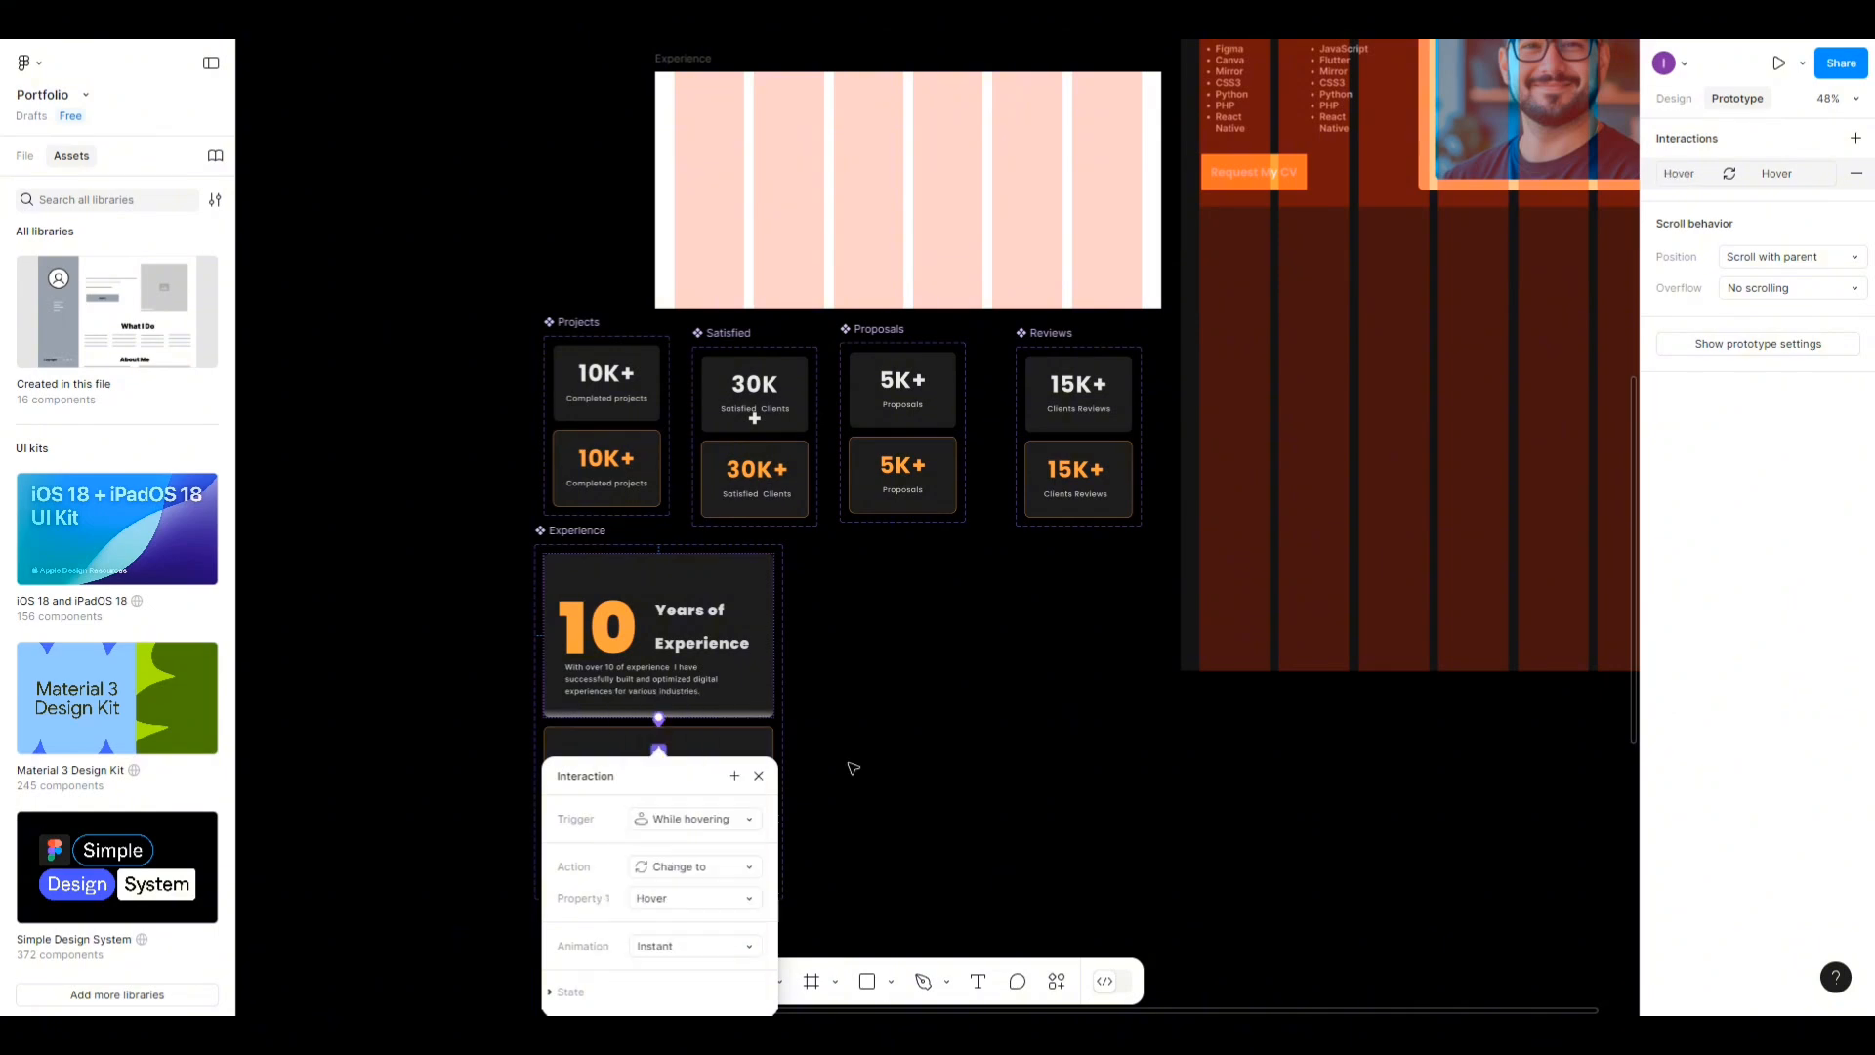
pyautogui.click(879, 748)
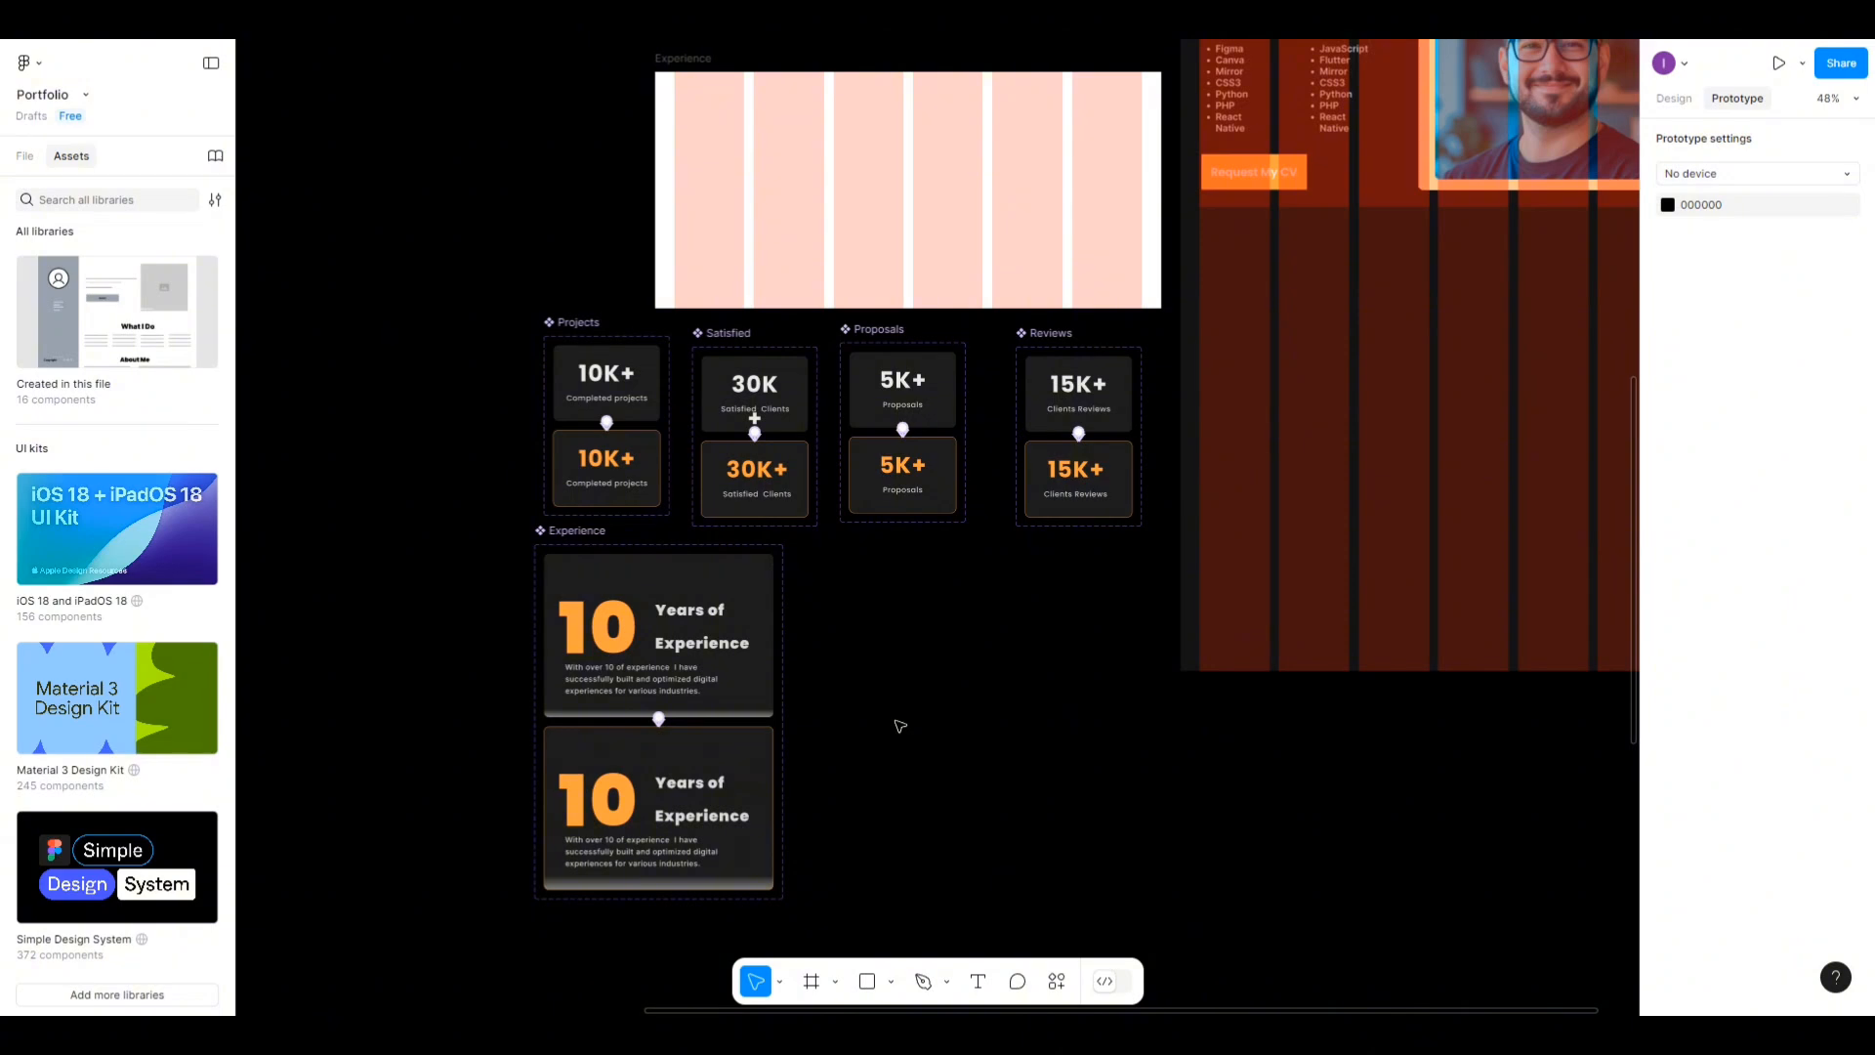
# Move the Experience component set onto the empty canvas to the lower left of the Projects set.
pyautogui.scroll(-3, 900, 726)
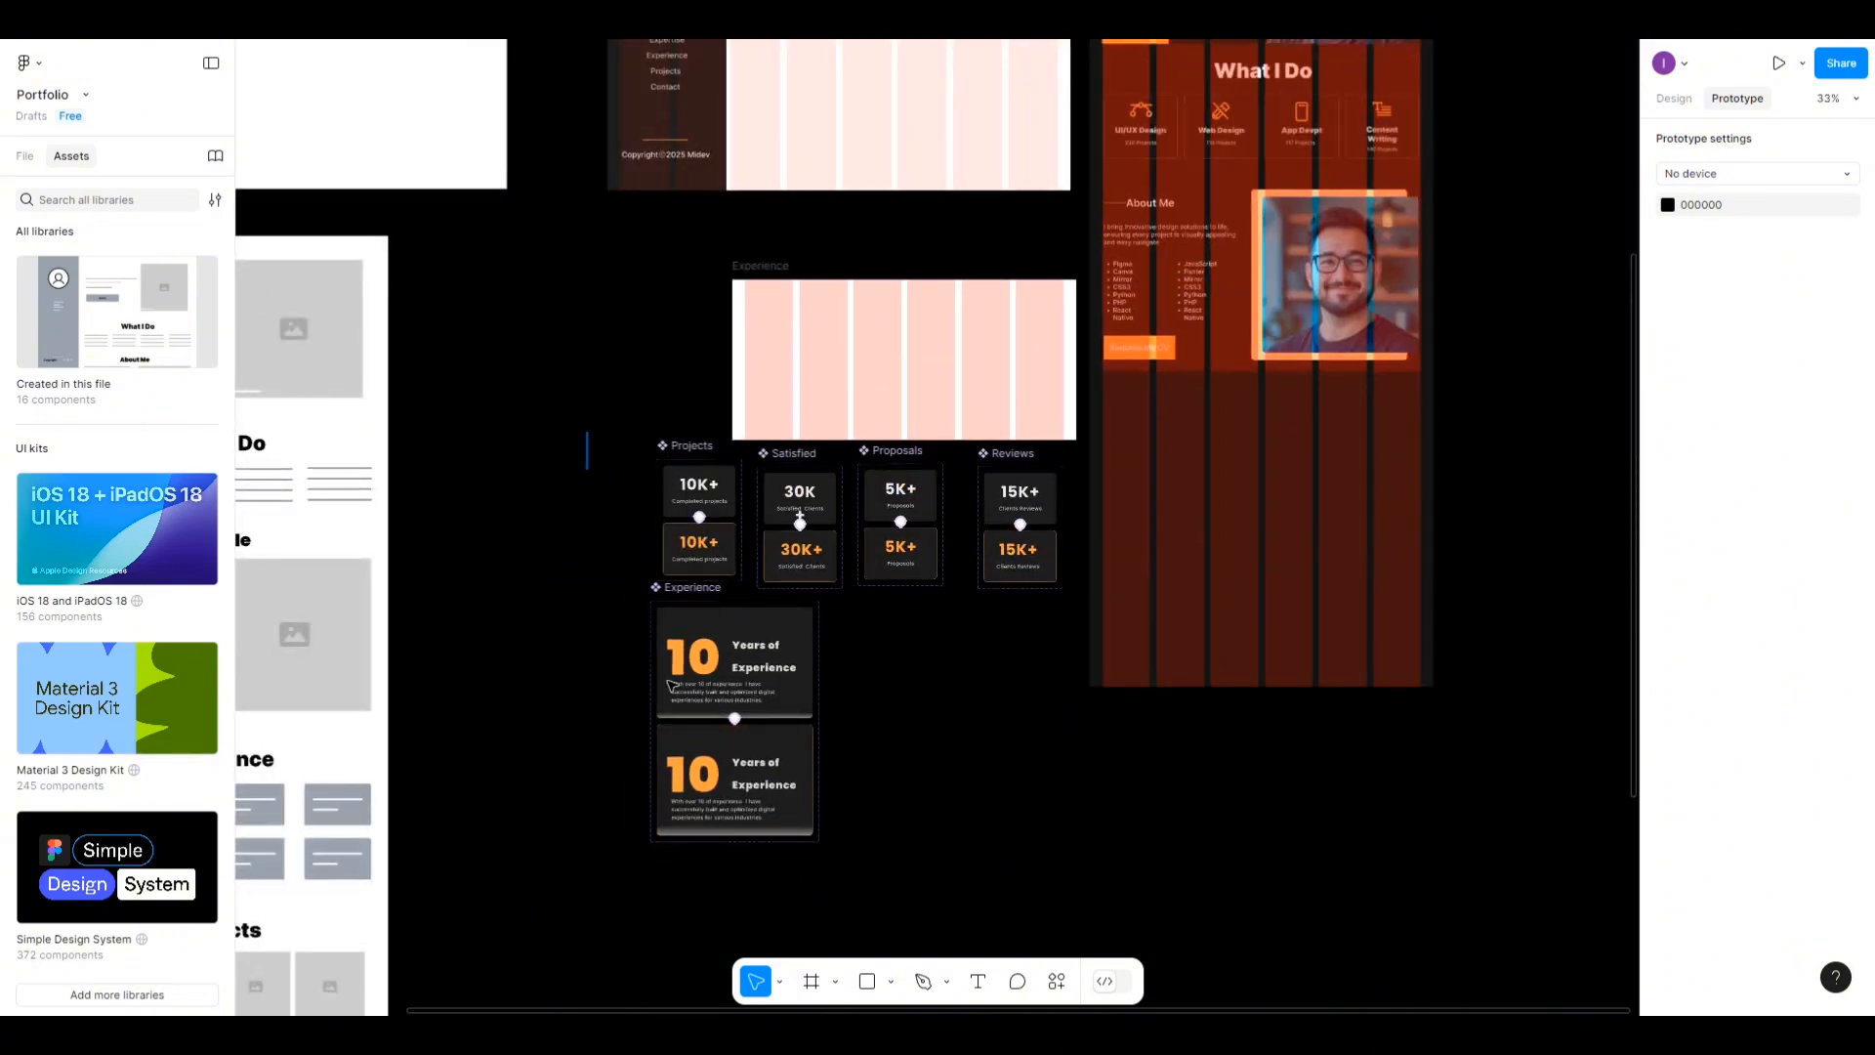
pyautogui.click(674, 689)
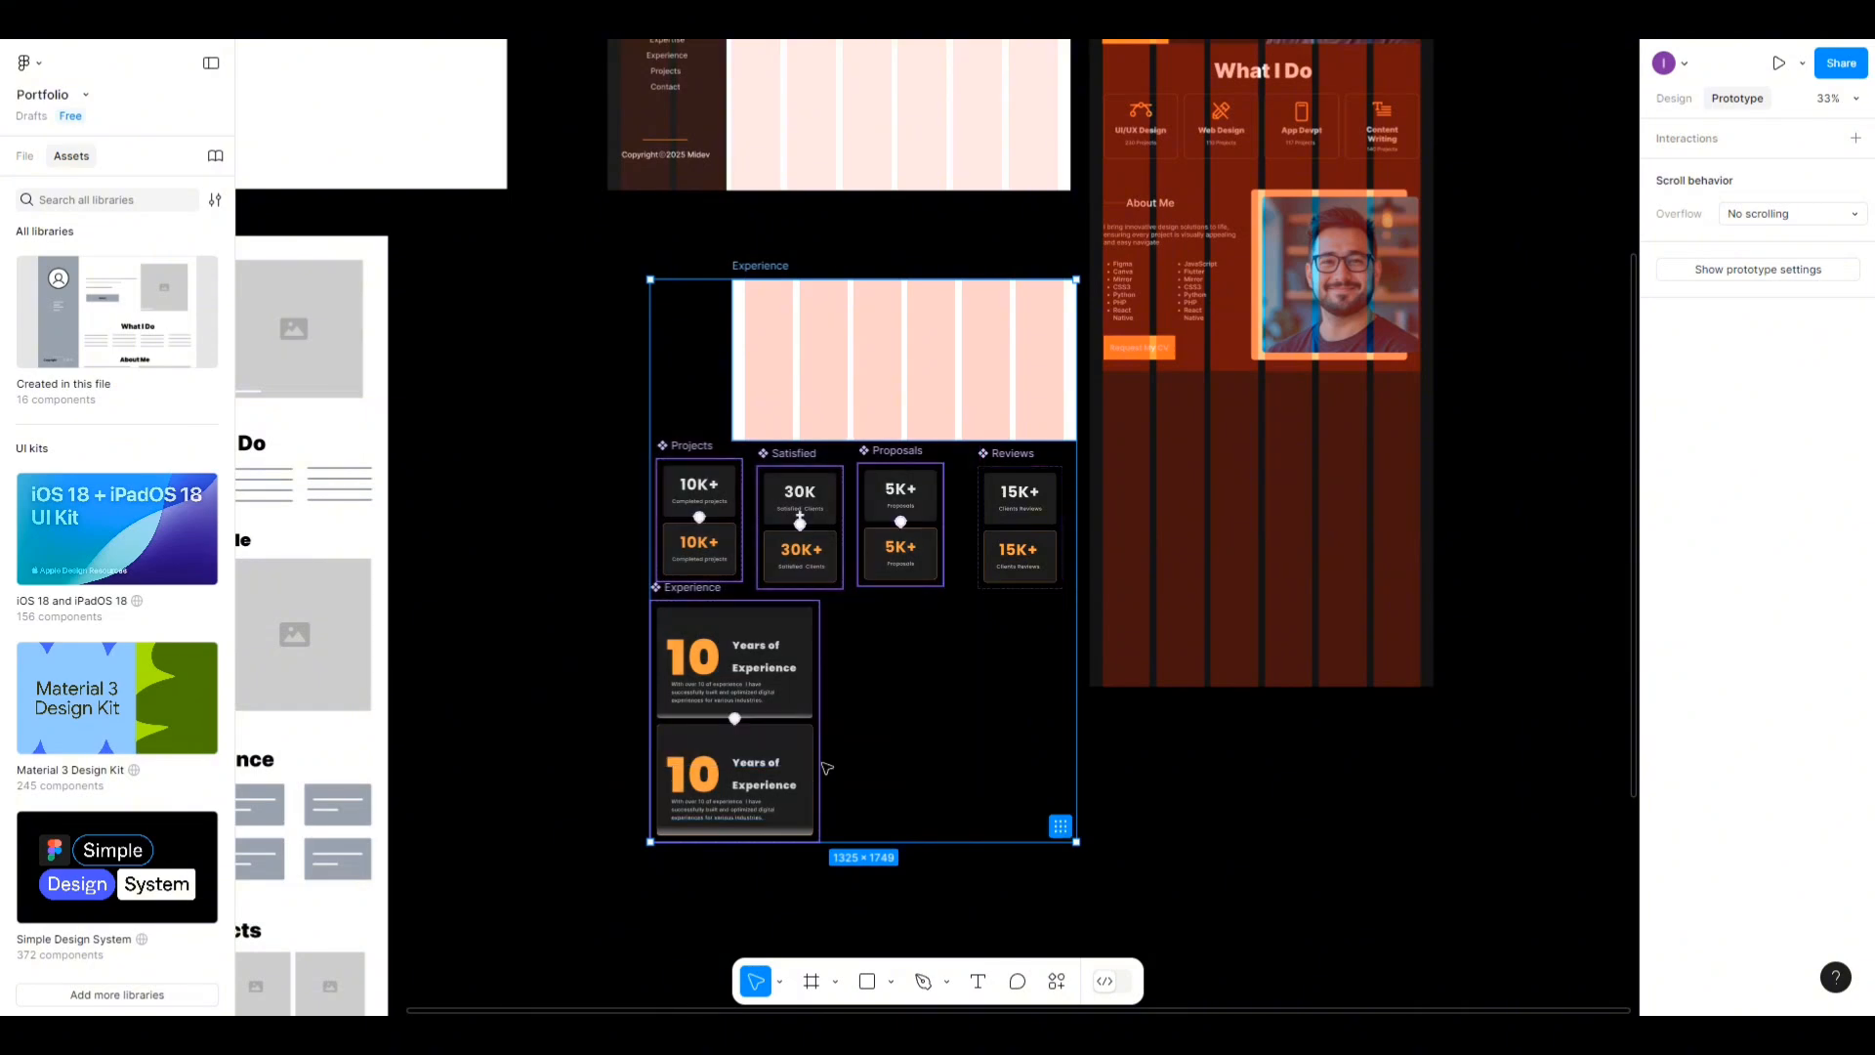
pyautogui.click(569, 635)
pyautogui.click(699, 631)
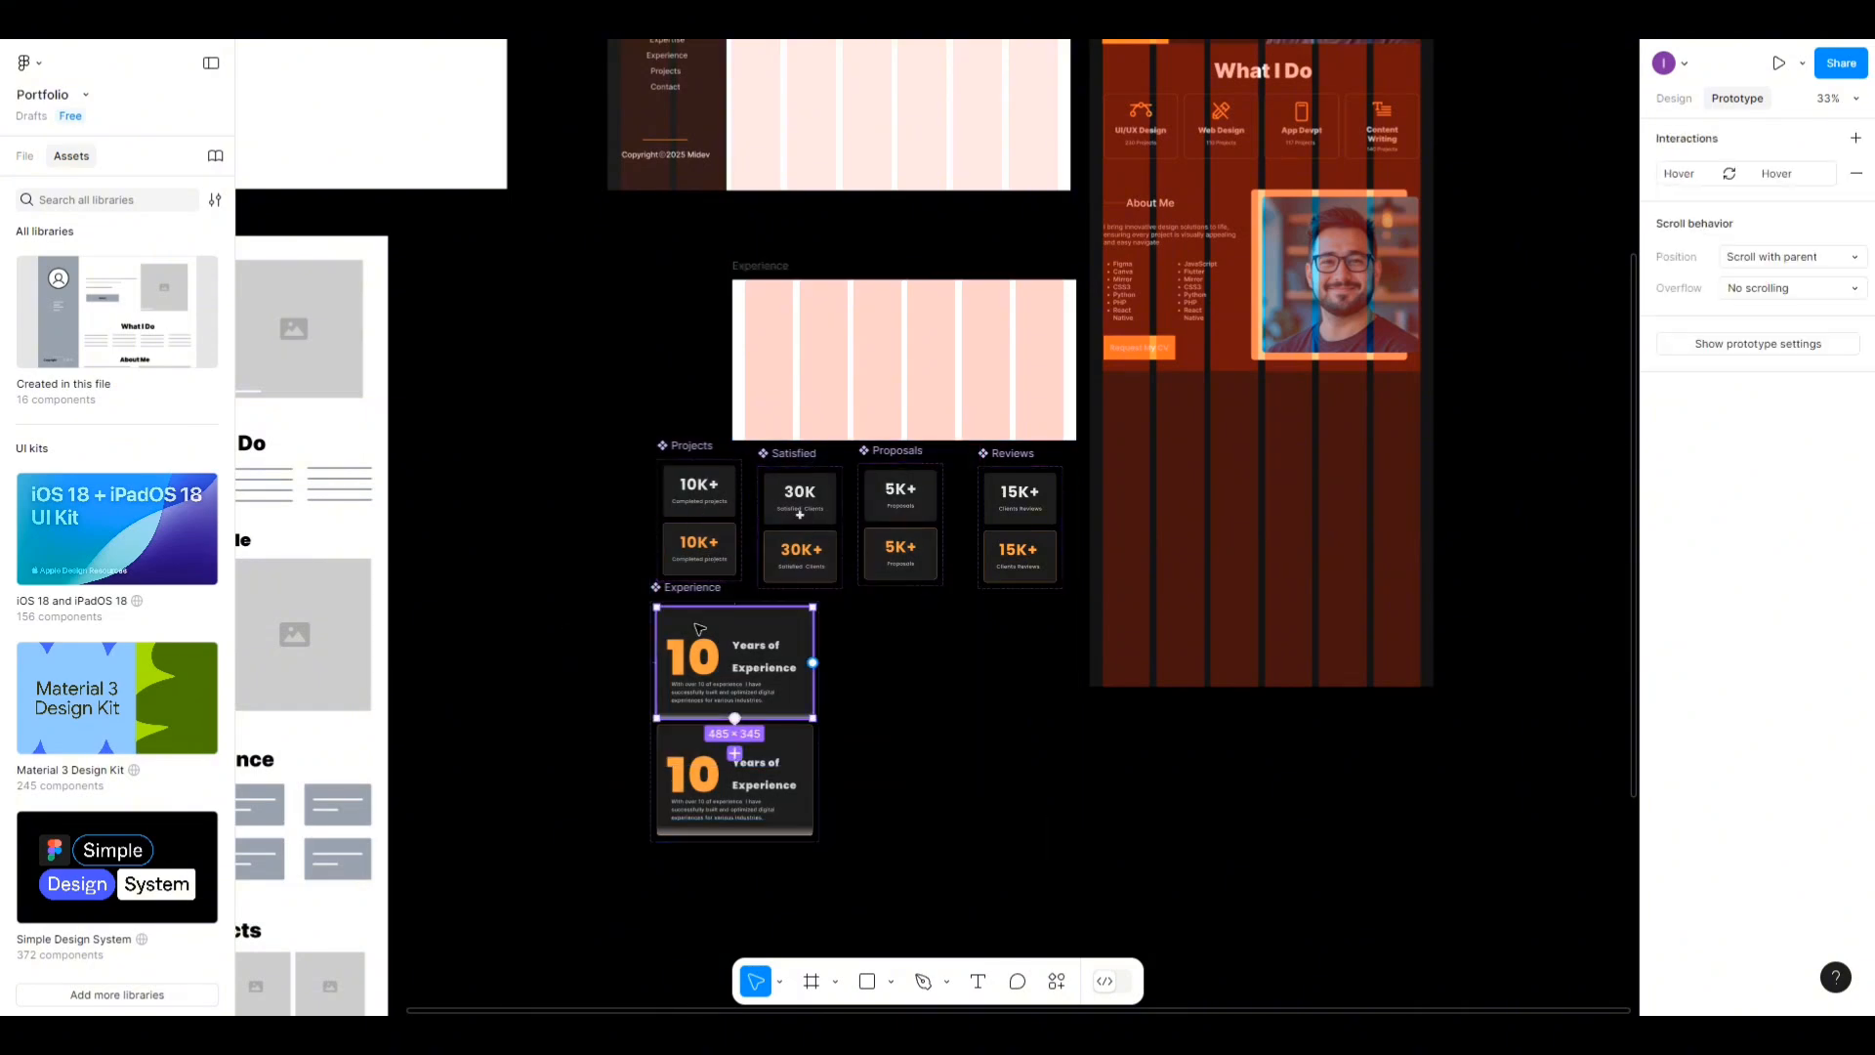
pyautogui.moveTo(699, 628); pyautogui.dragTo(531, 649)
# Remove the Experience, Projects, Satisfied, Proposals and Reviews component sets together from the Design page.
pyautogui.keyDown('shift'); pyautogui.click(679, 448); pyautogui.keyUp('shift')
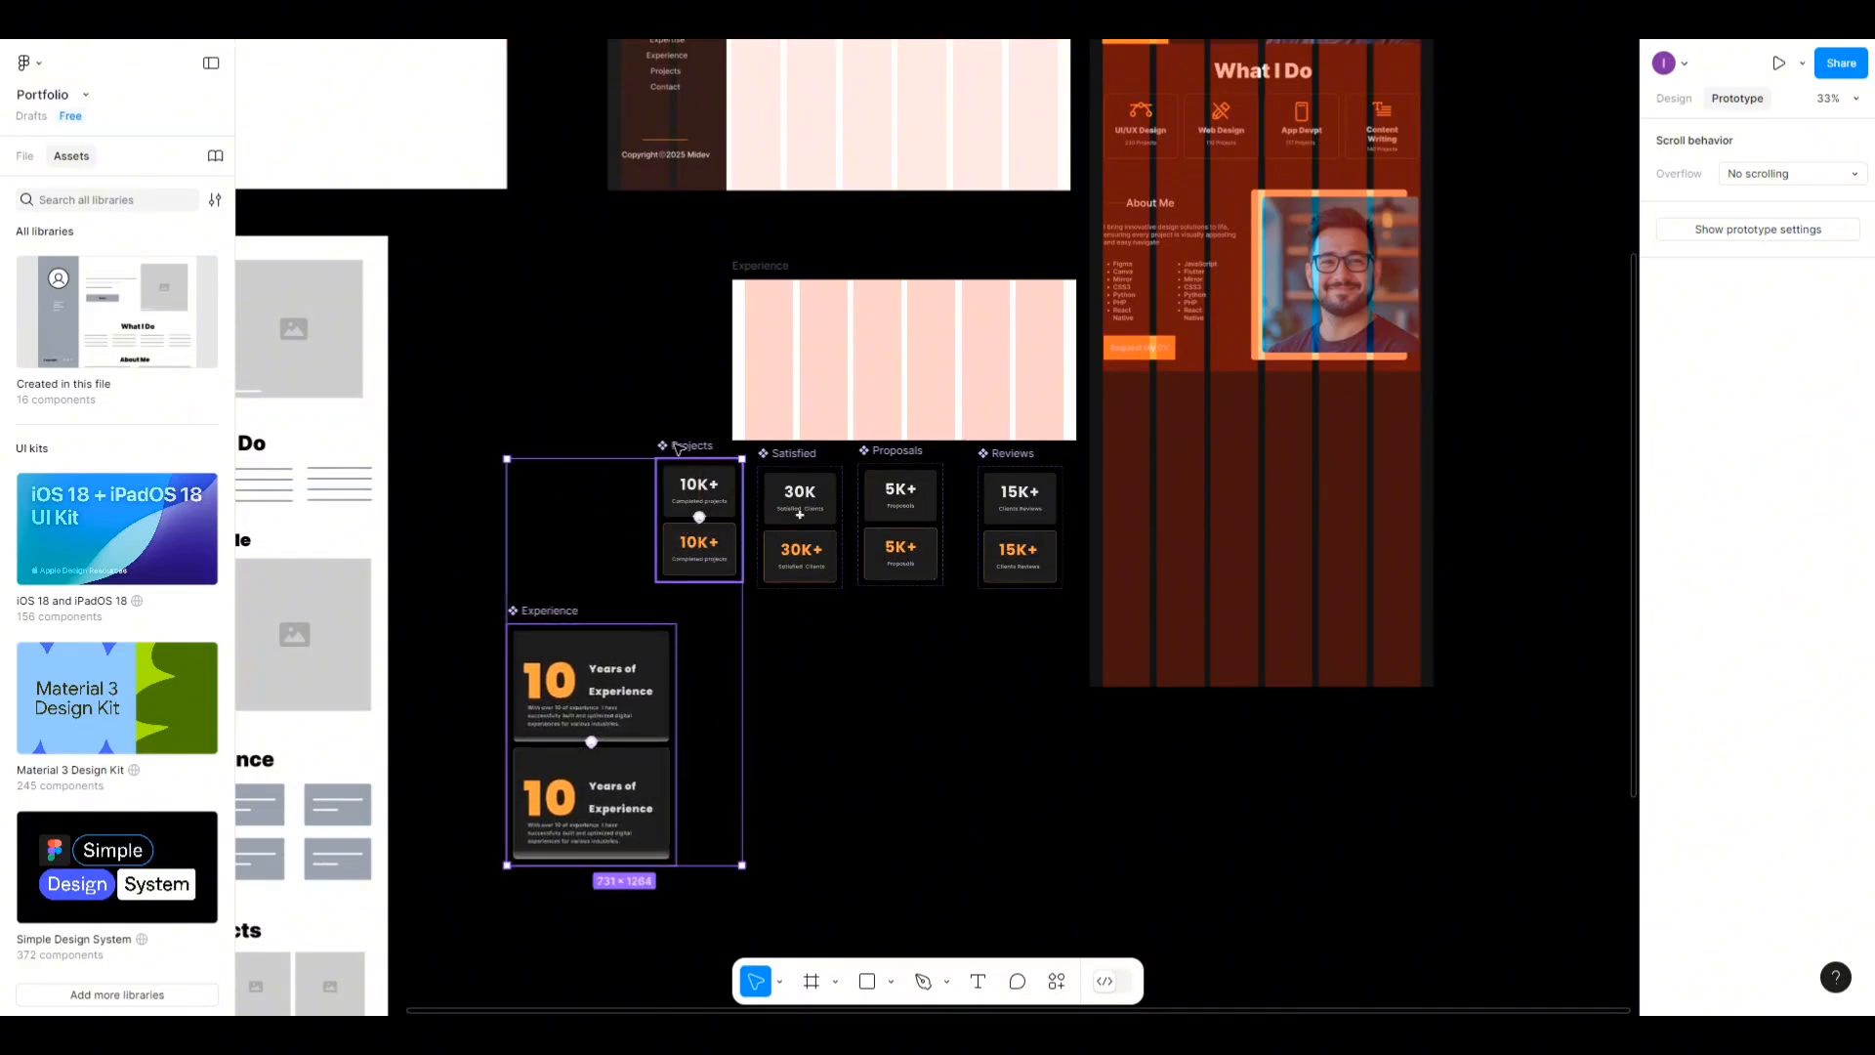
pyautogui.keyDown('shift'); pyautogui.click(773, 453); pyautogui.keyUp('shift')
pyautogui.keyDown('shift'); pyautogui.click(867, 453); pyautogui.keyUp('shift')
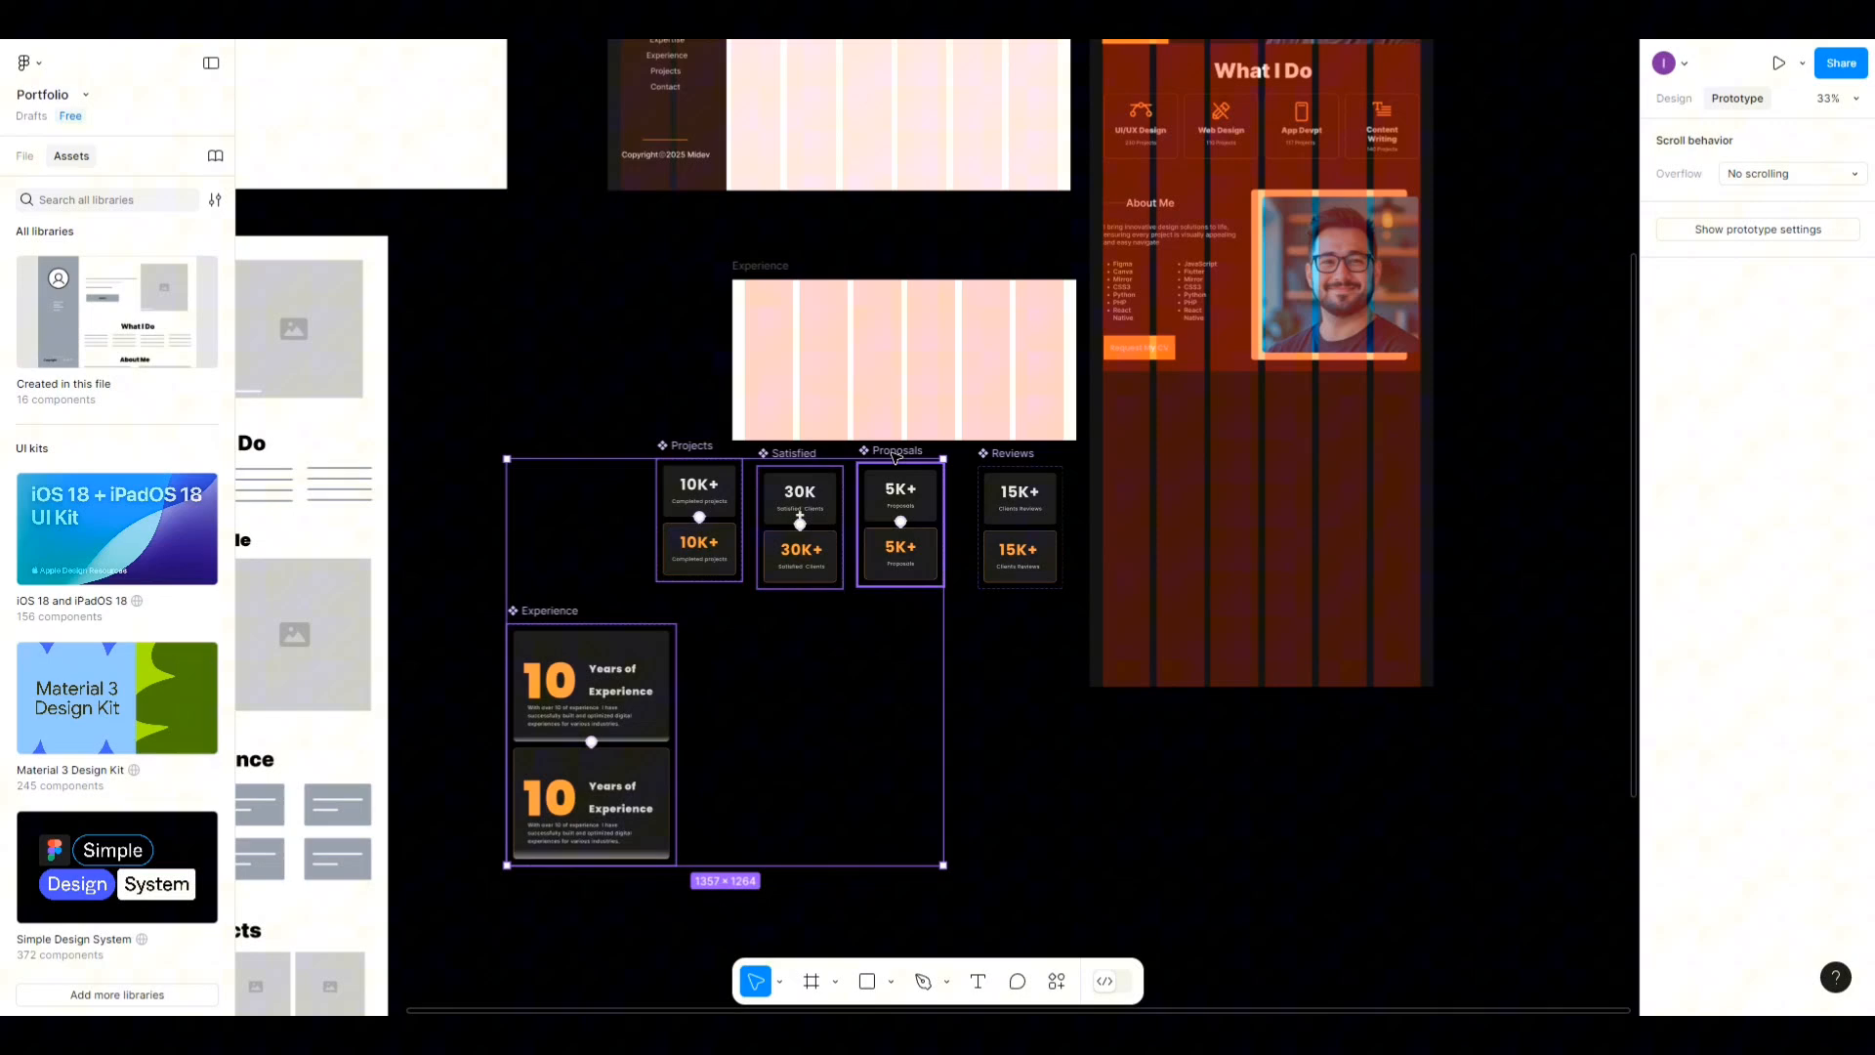
pyautogui.keyDown('shift'); pyautogui.click(1005, 458); pyautogui.keyUp('shift')
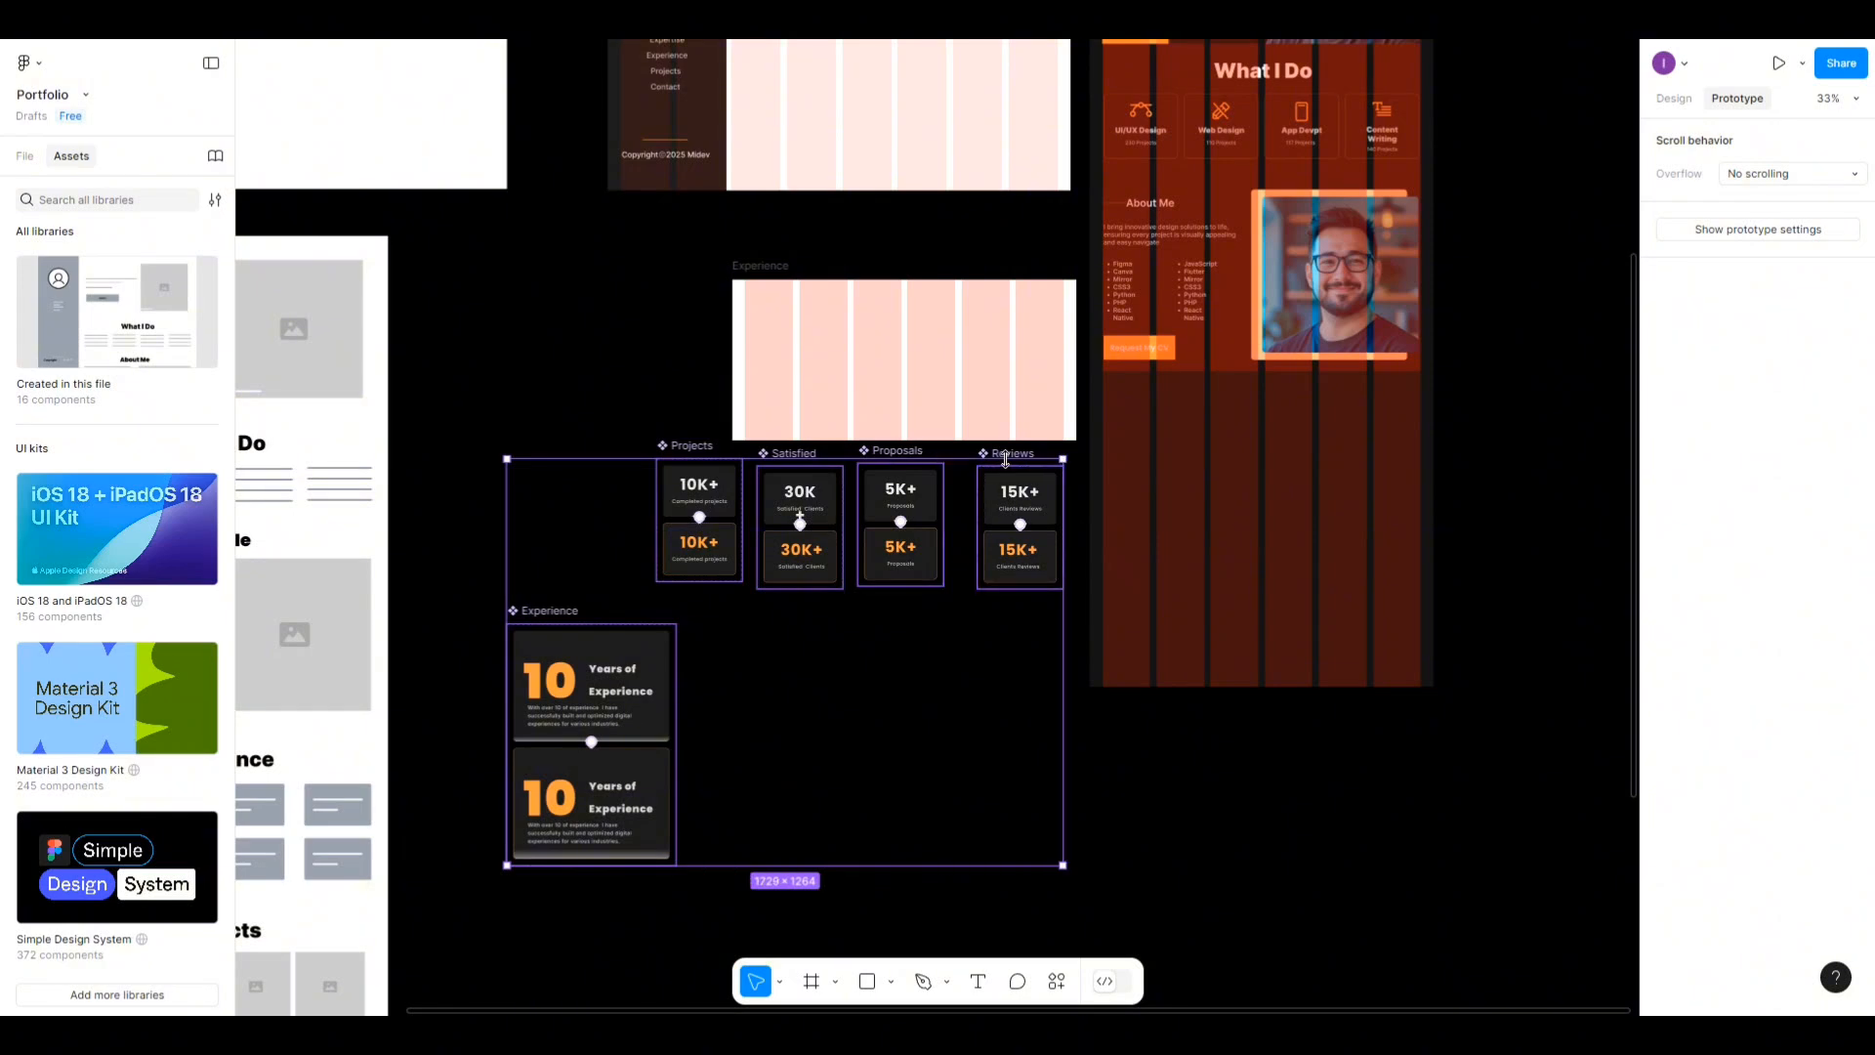
pyautogui.press('Delete')
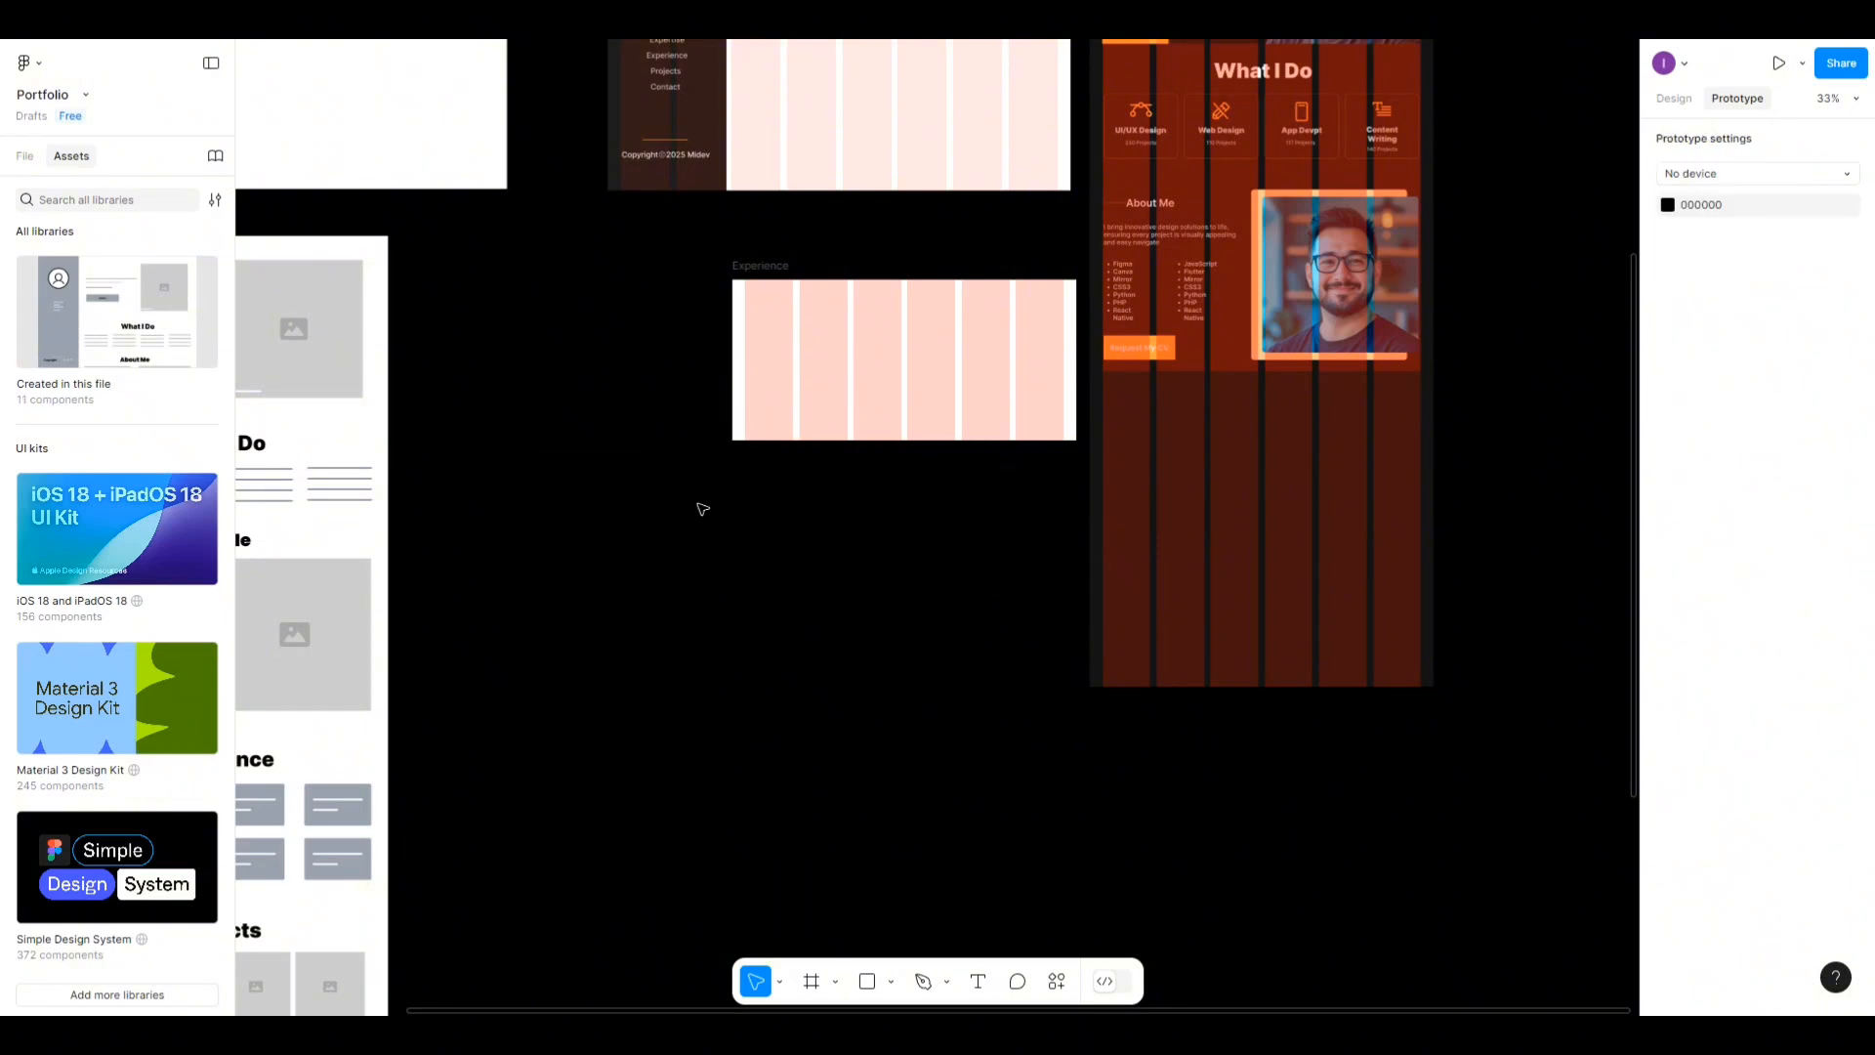
# Open the Component page at the empty canvas below the UIUX, Web Design, App Devtp and ContentWriting sets.
pyautogui.click(27, 156)
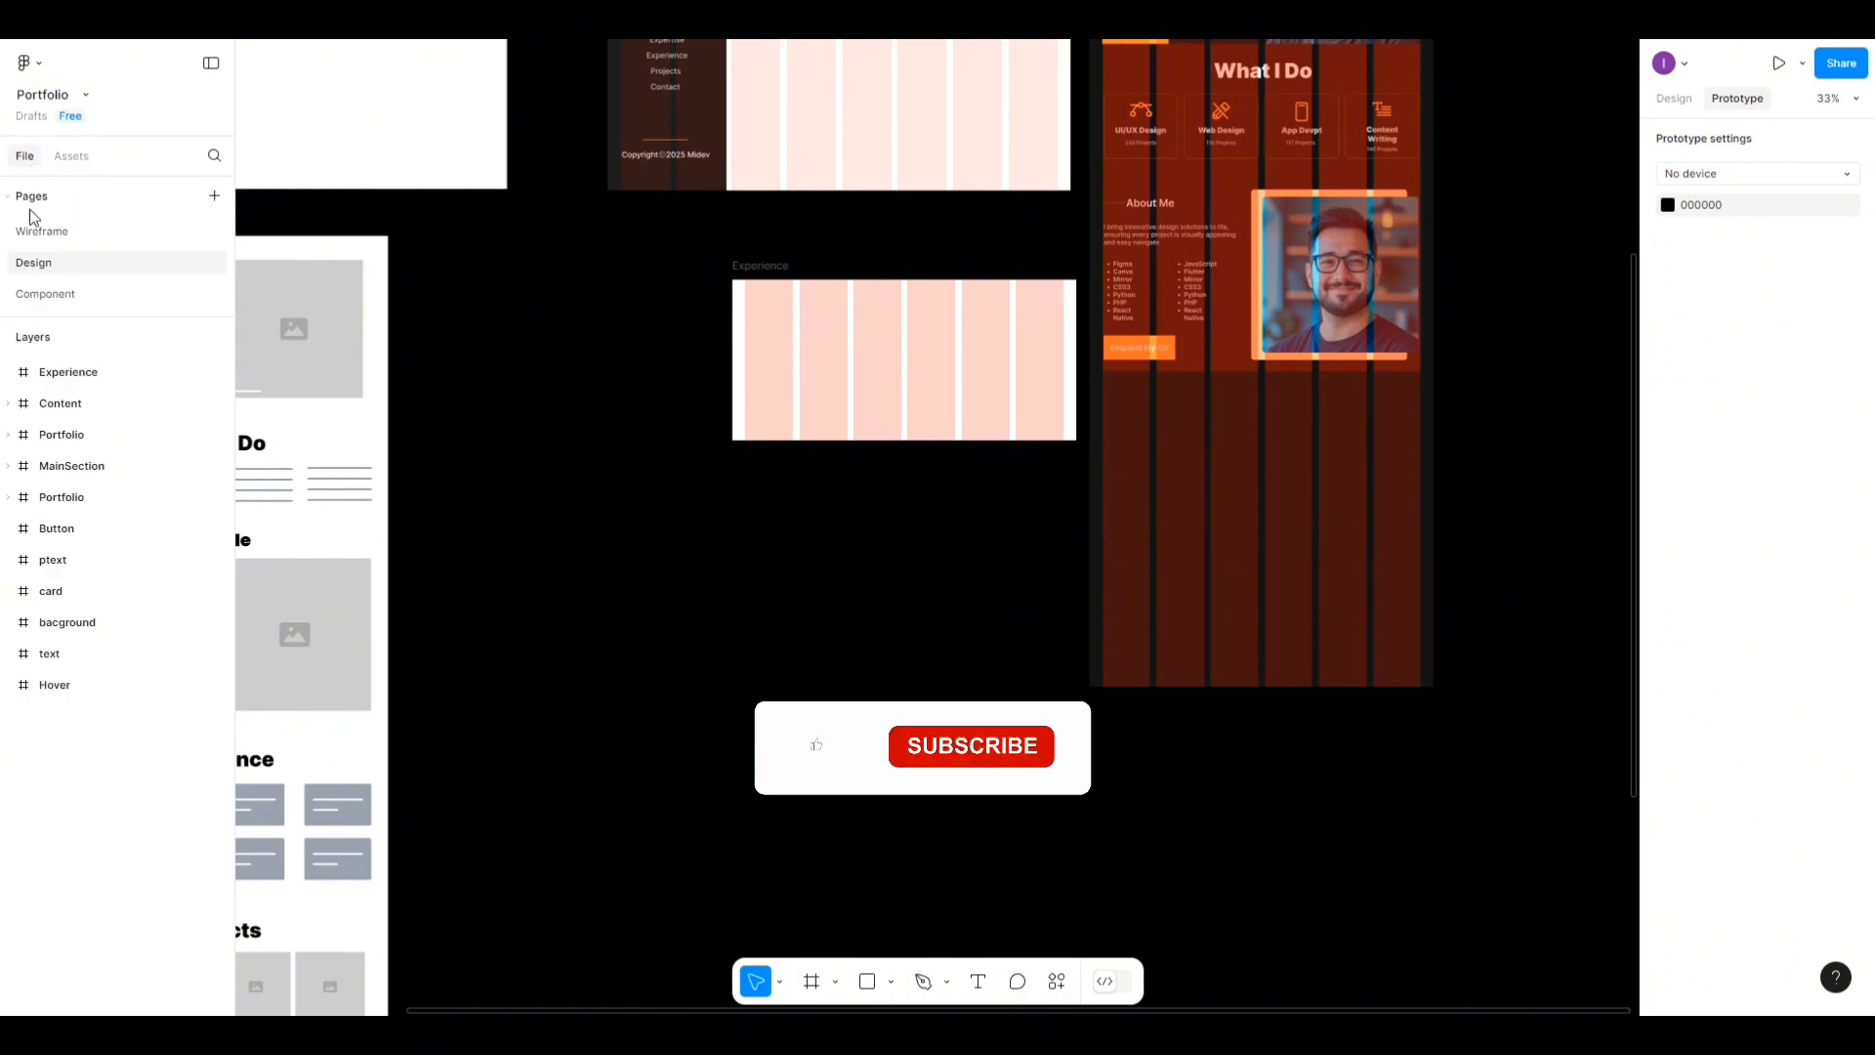
pyautogui.click(41, 291)
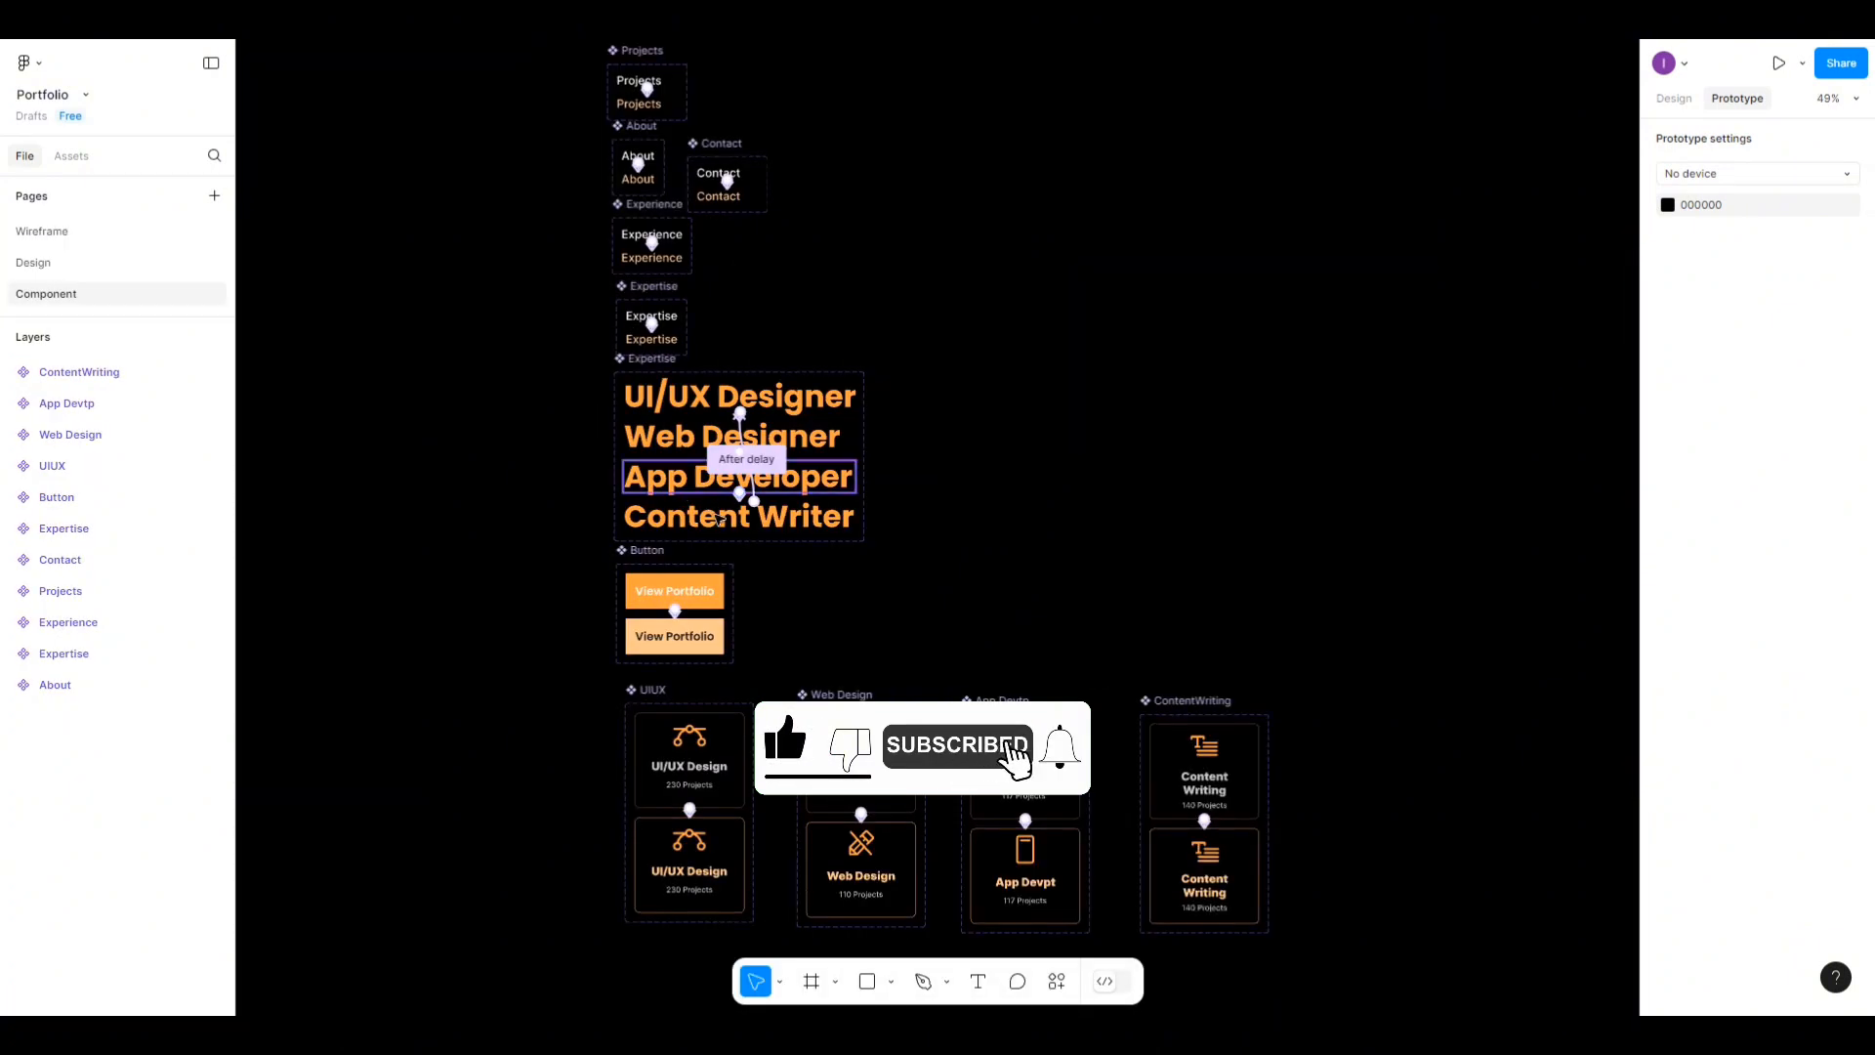
pyautogui.scroll(-2, 737, 589)
pyautogui.scroll(3, 736, 588)
pyautogui.scroll(-2, 736, 589)
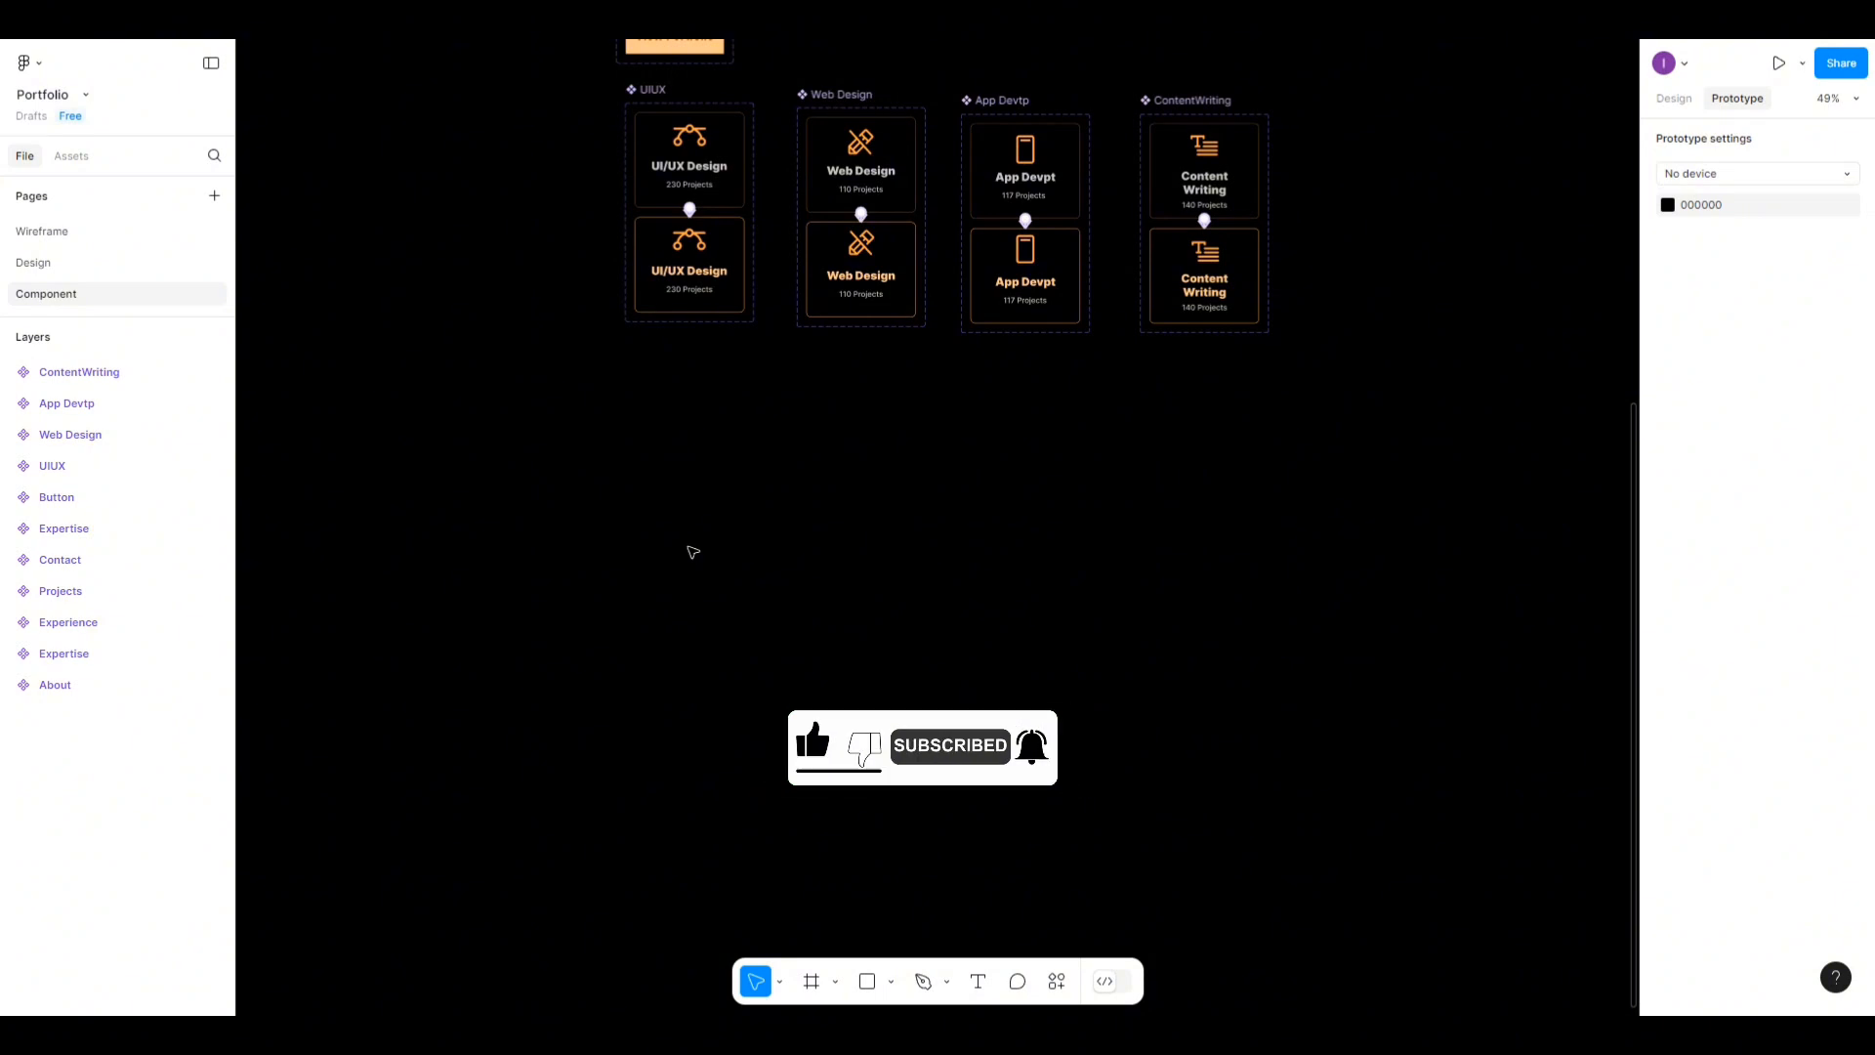
# Paste the five copied component sets below the UIUX row and move the Experience set directly beneath the Projects set.
pyautogui.hotkey('ctrl', 'v')
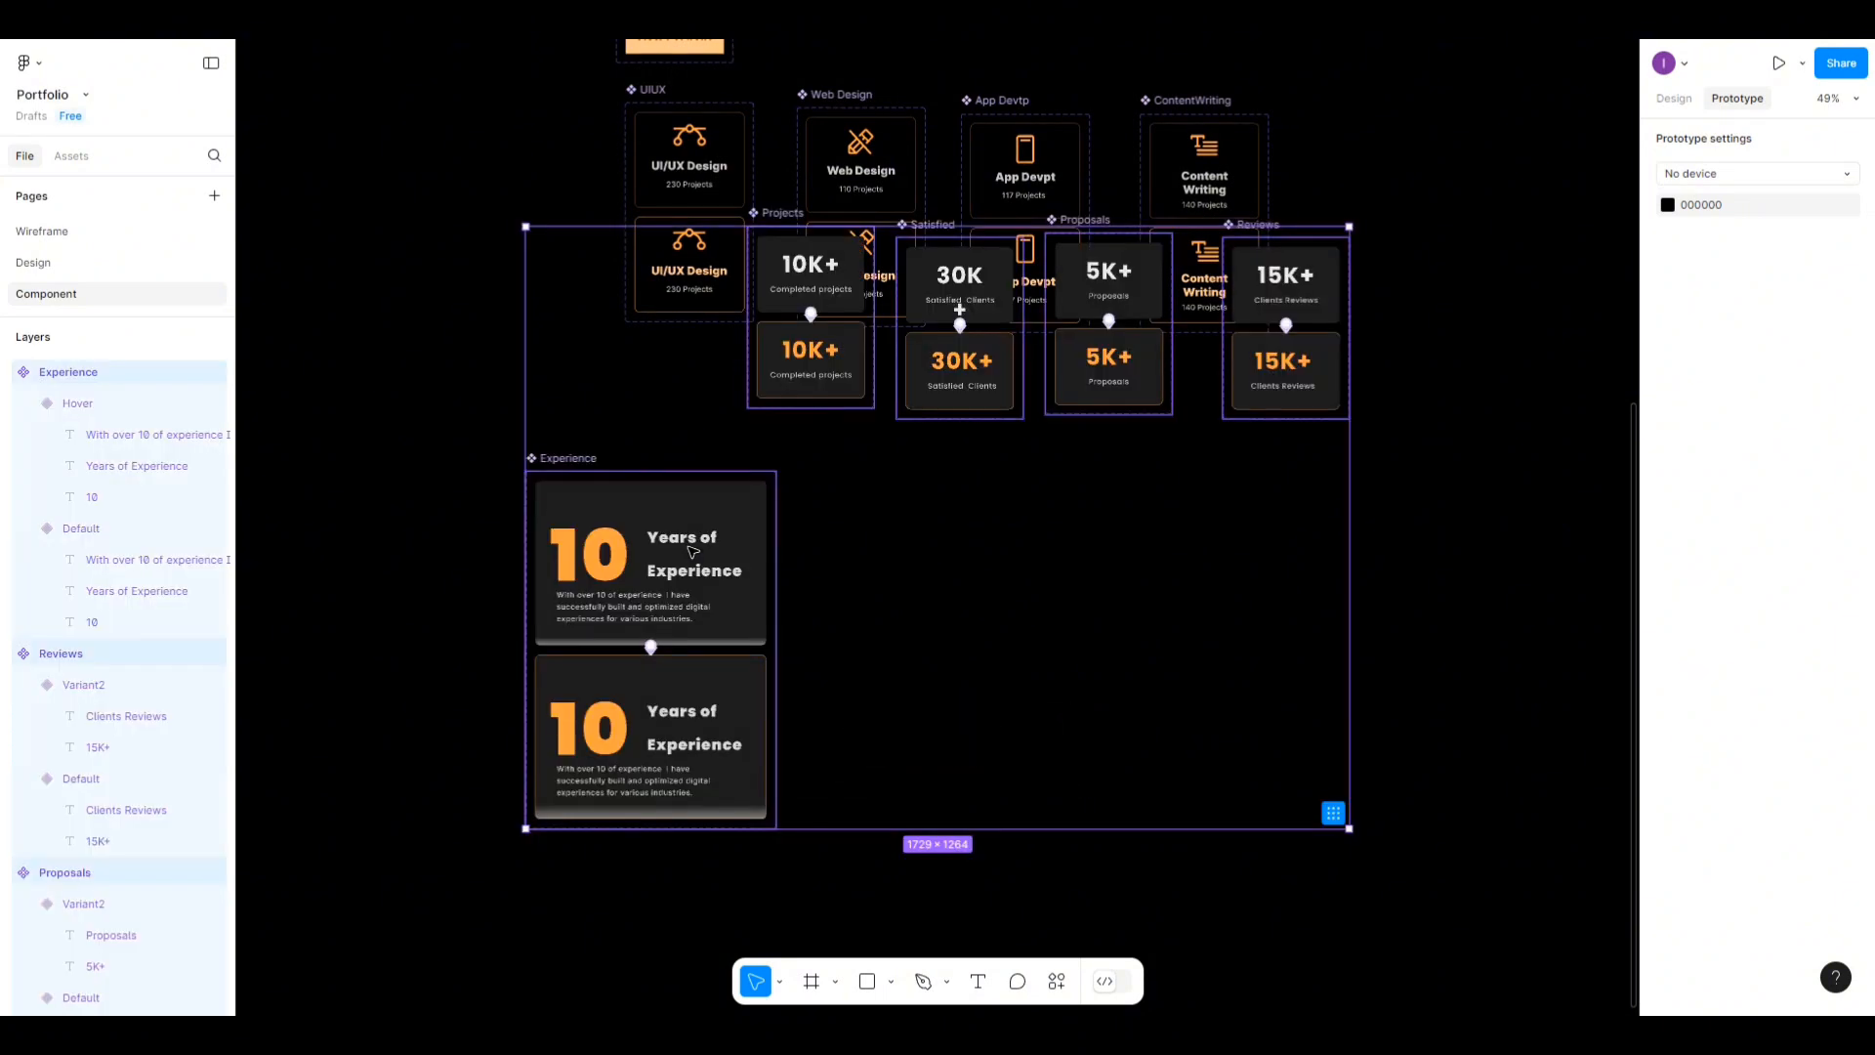
pyautogui.moveTo(824, 371); pyautogui.dragTo(701, 500)
pyautogui.click(770, 636)
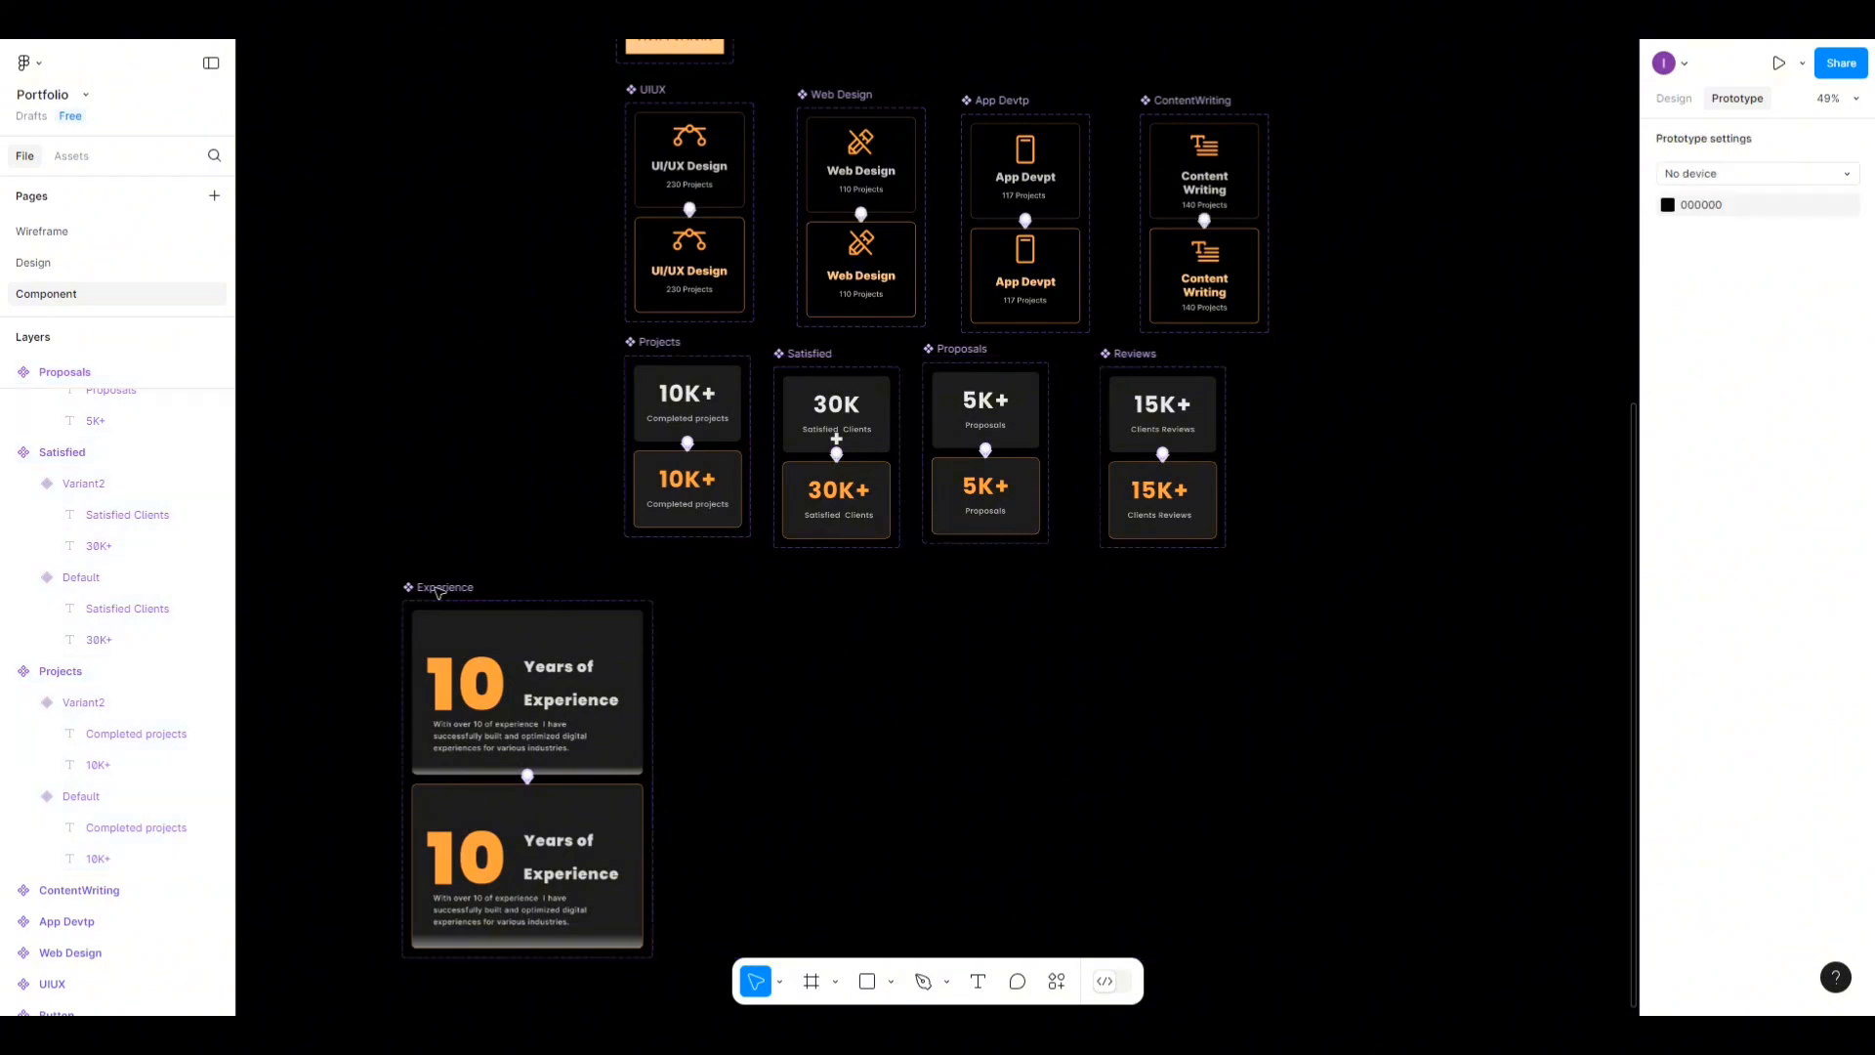
pyautogui.click(410, 584)
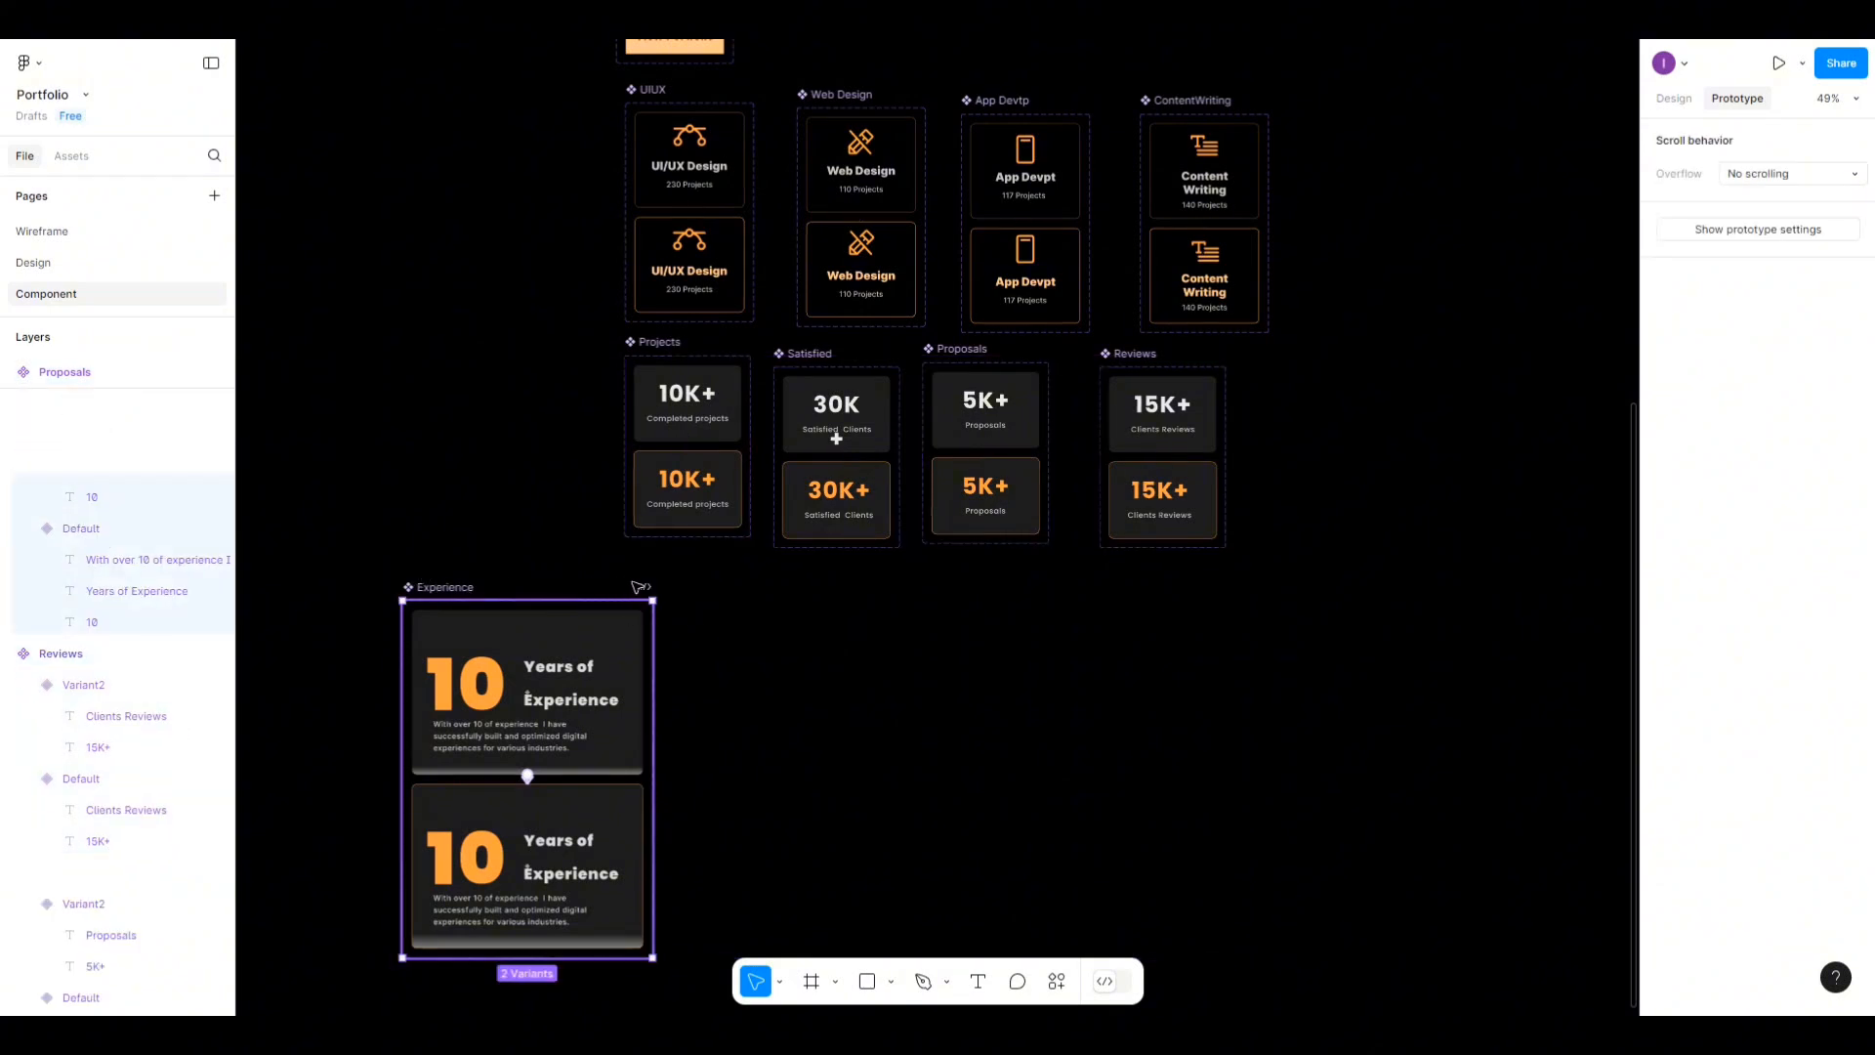
pyautogui.moveTo(637, 584); pyautogui.dragTo(864, 583)
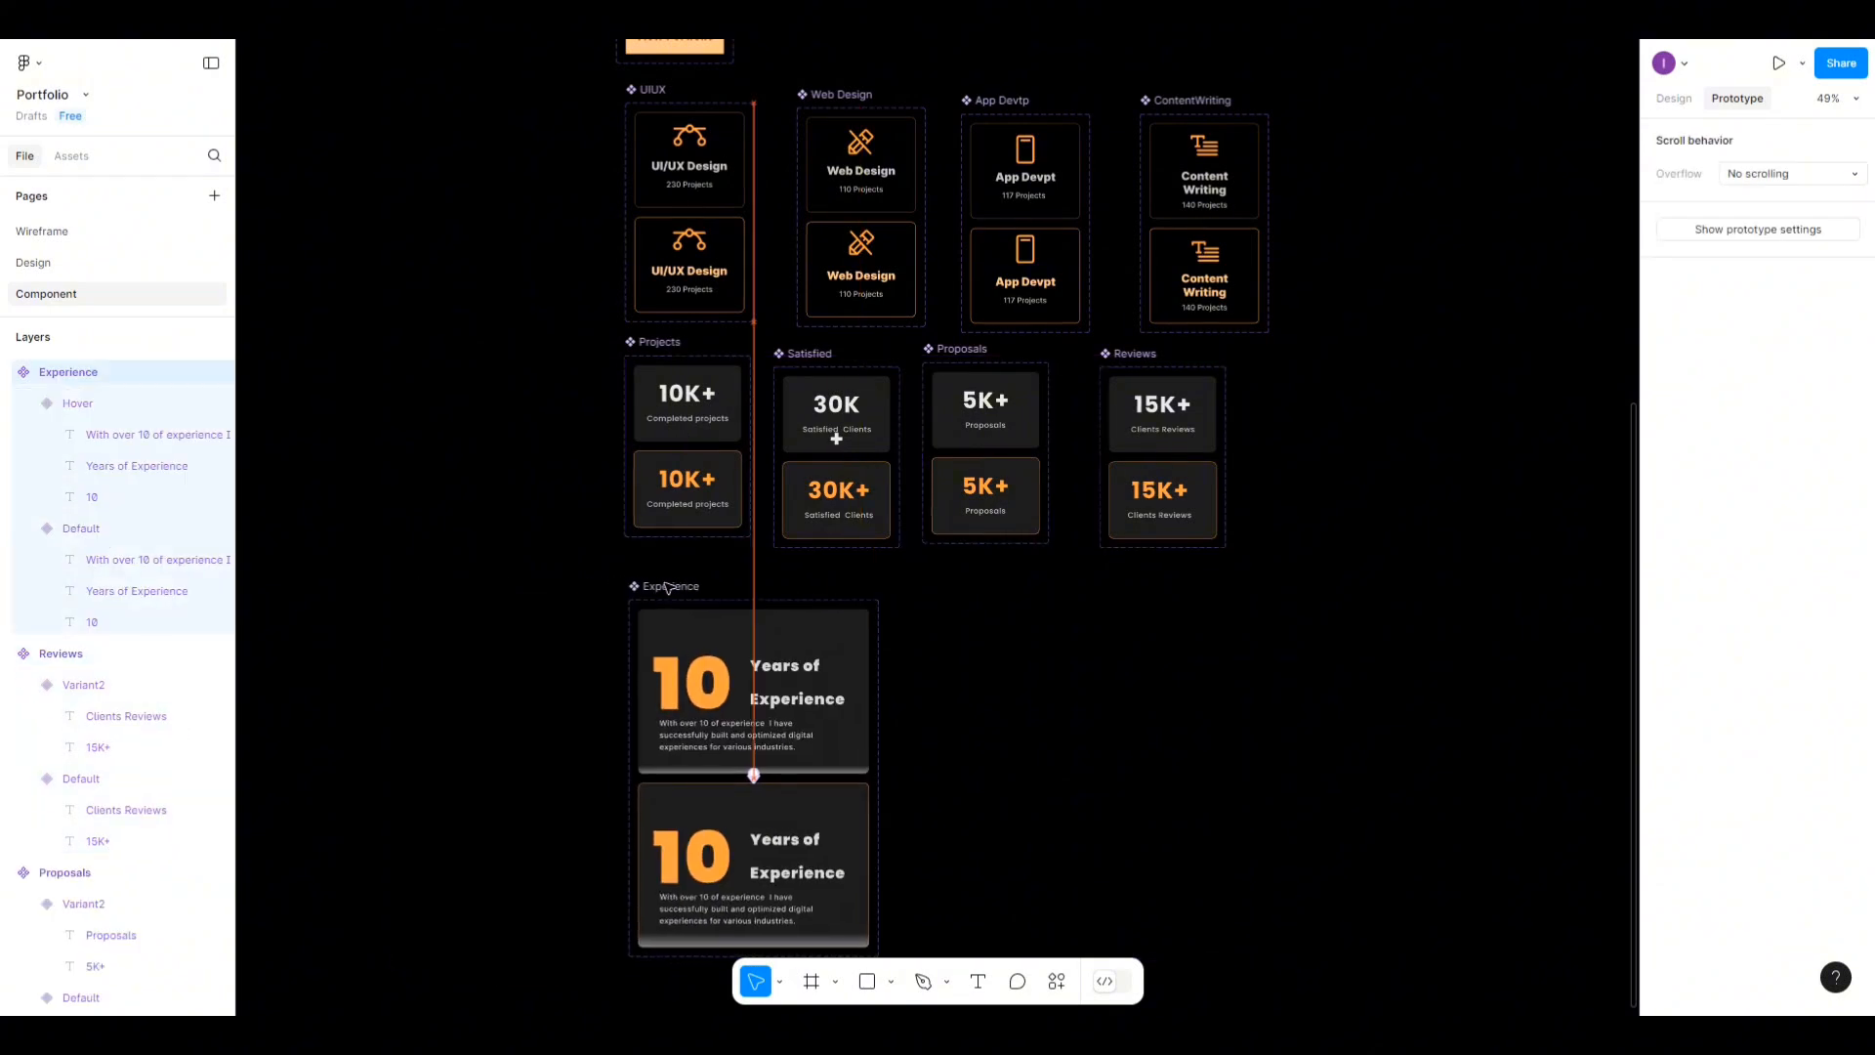
# On the Design page, place an instance of the file's Experience card component near the start of the empty Experience frame.
pyautogui.click(65, 263)
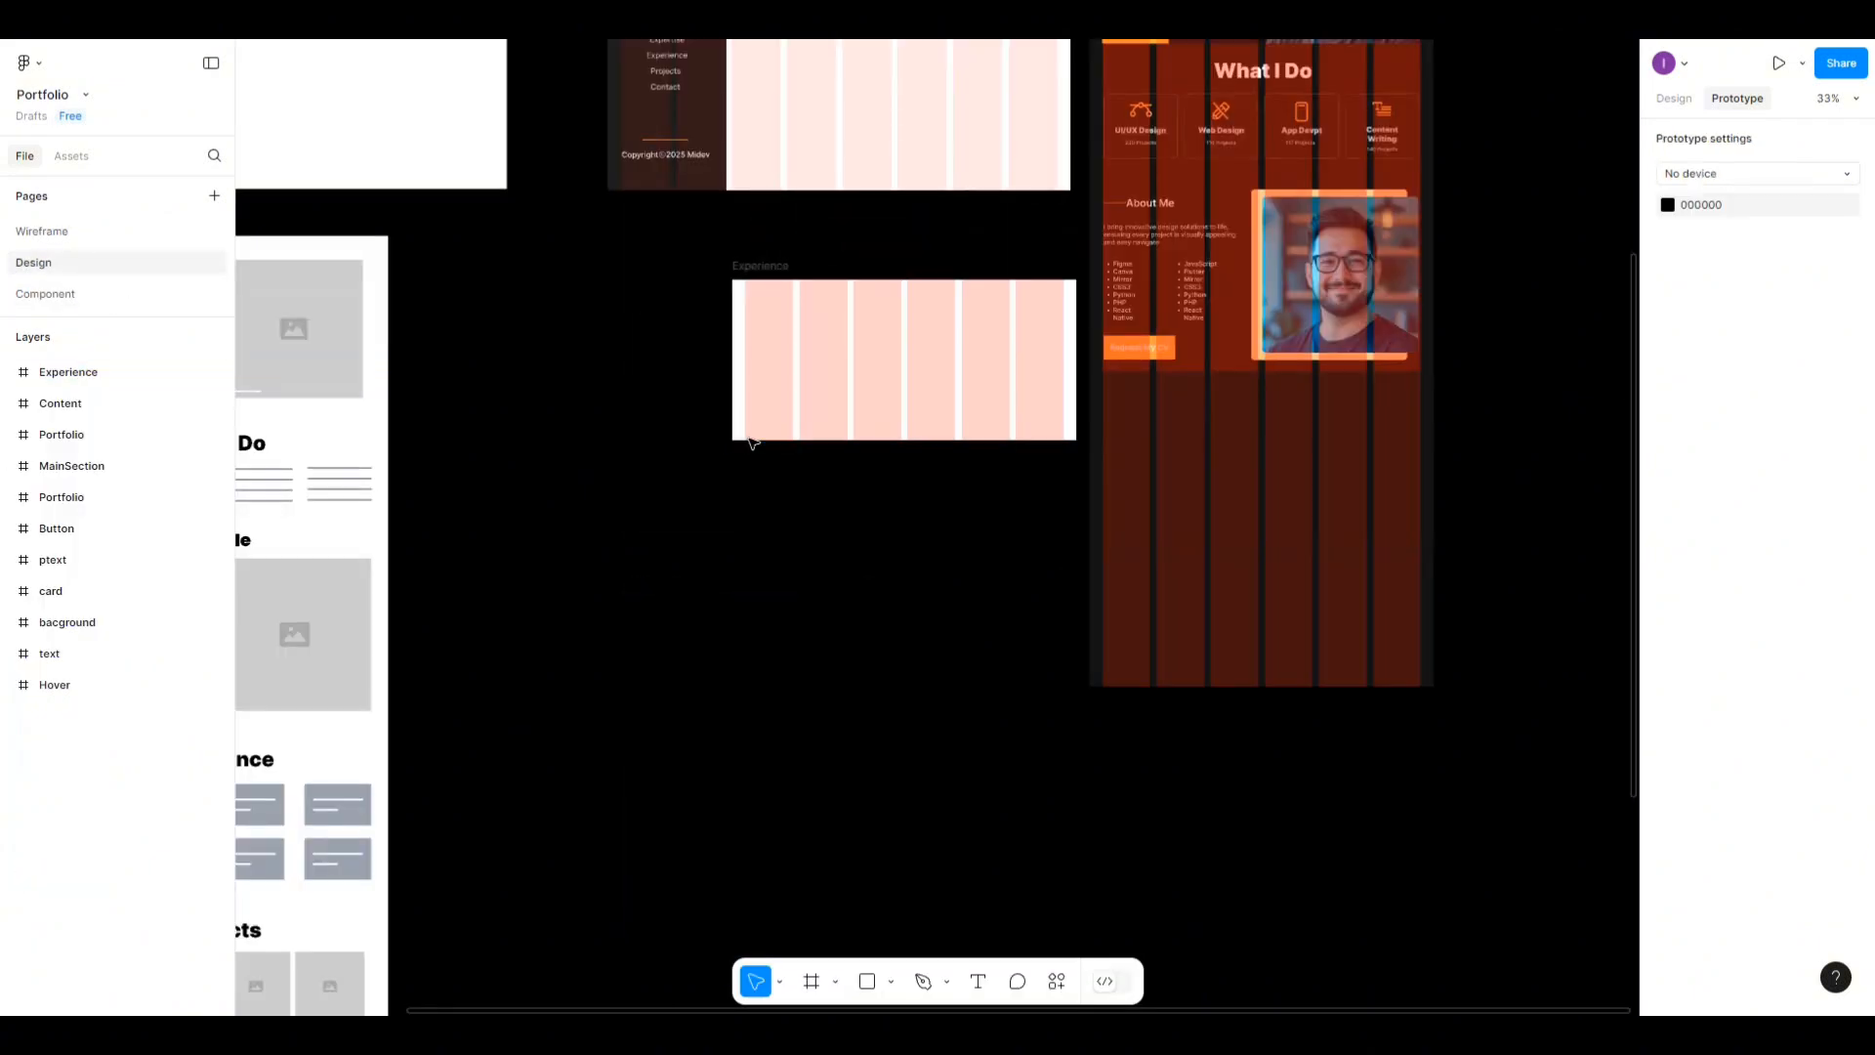
pyautogui.click(754, 436)
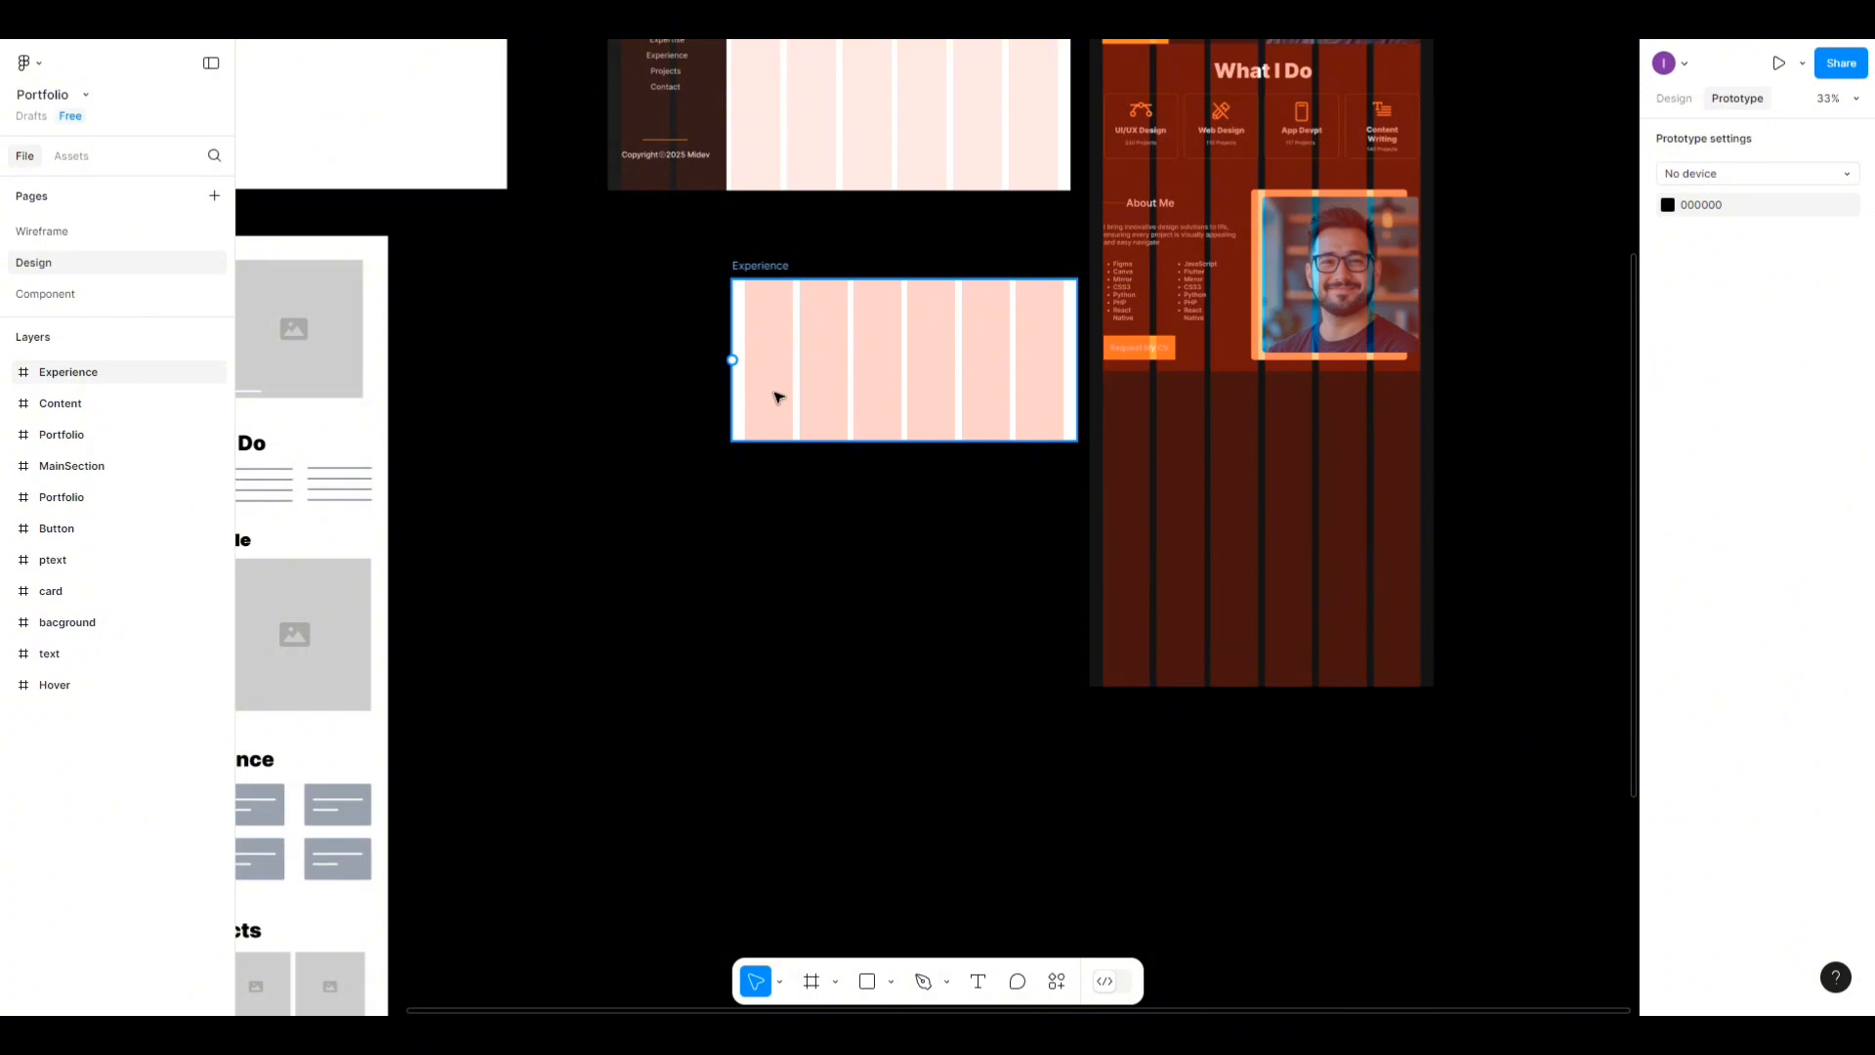
pyautogui.click(411, 357)
pyautogui.click(70, 157)
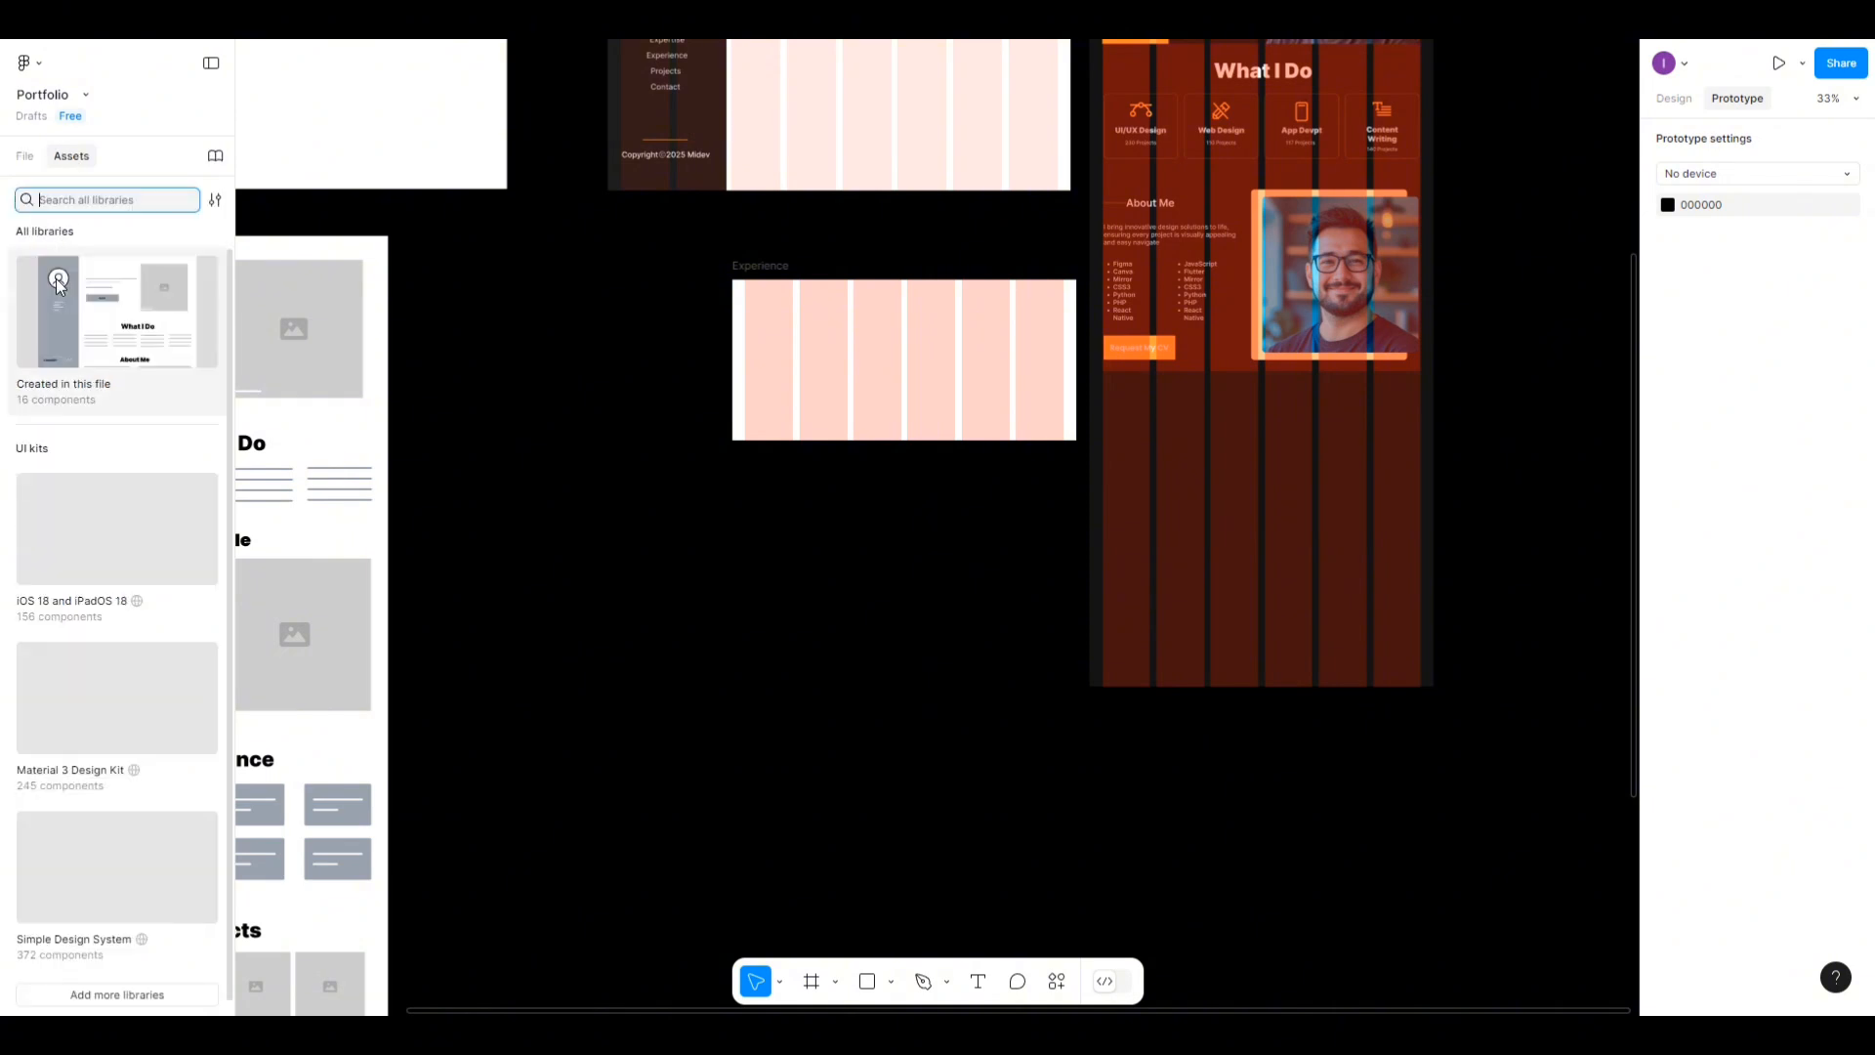
pyautogui.click(62, 348)
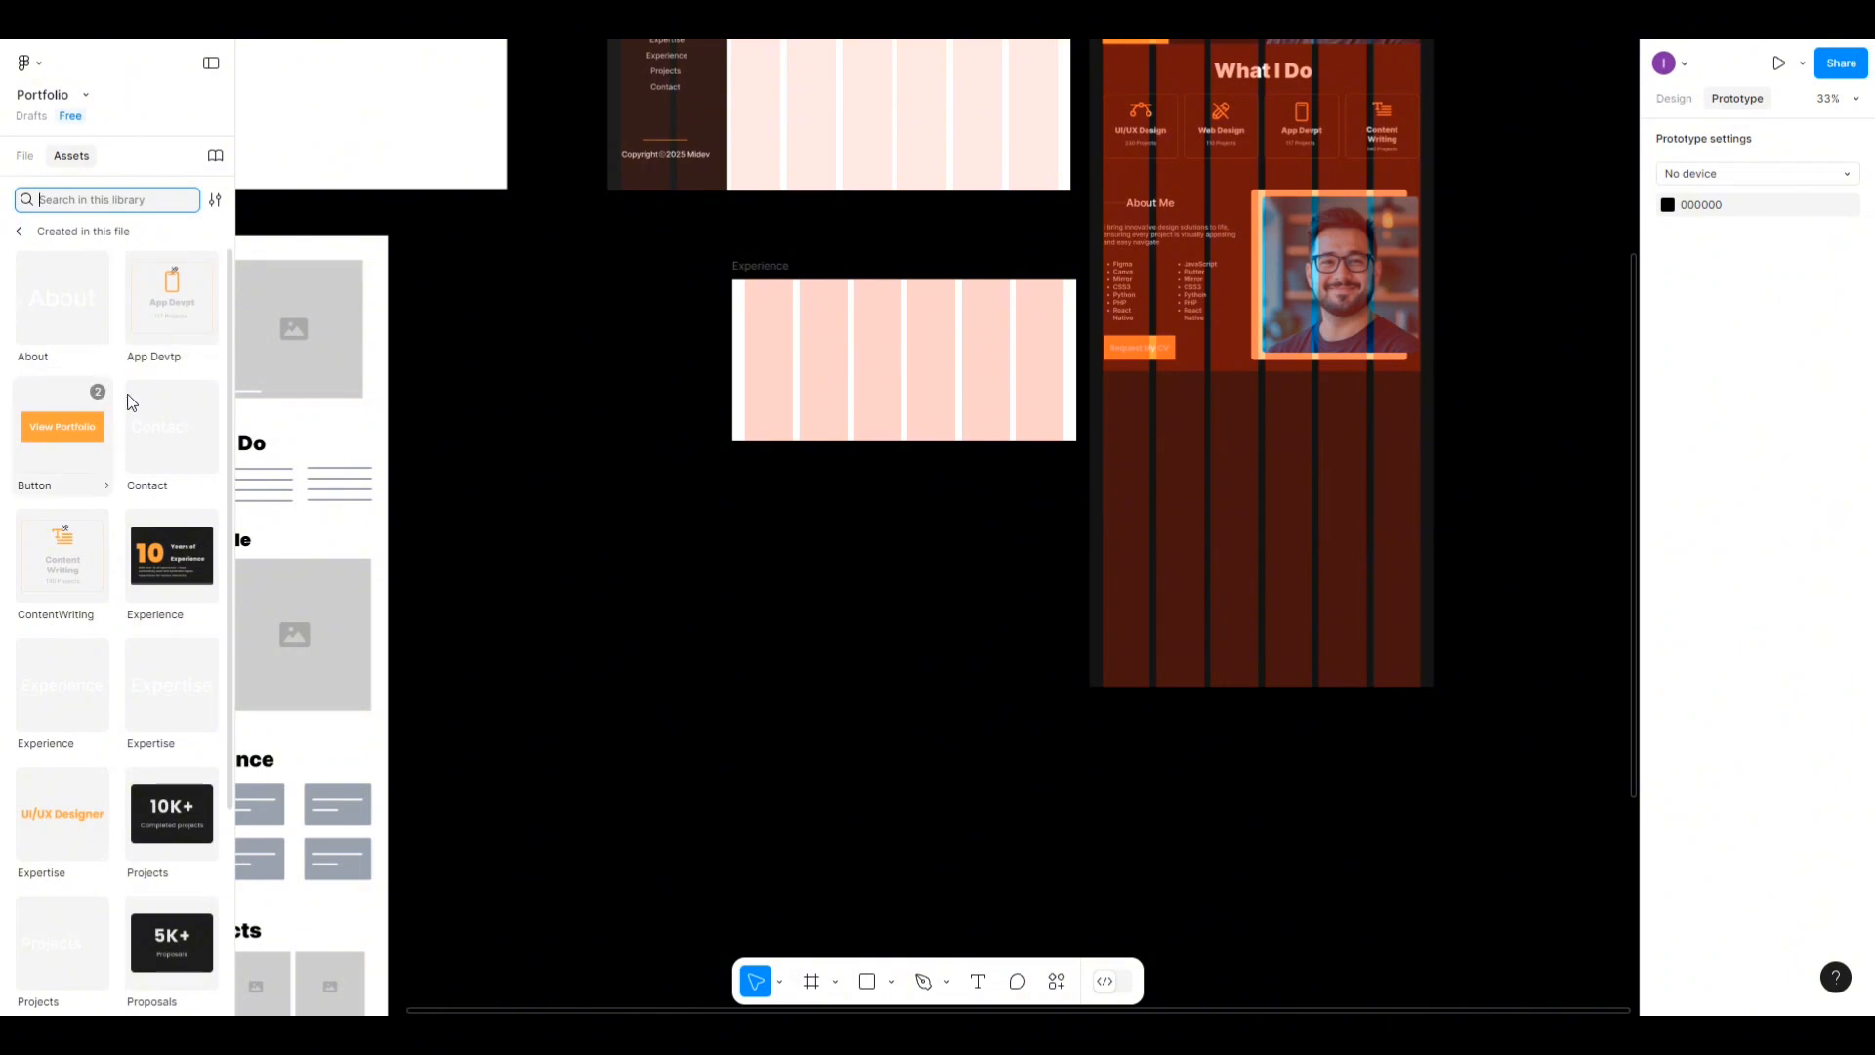
pyautogui.moveTo(171, 552); pyautogui.dragTo(820, 357)
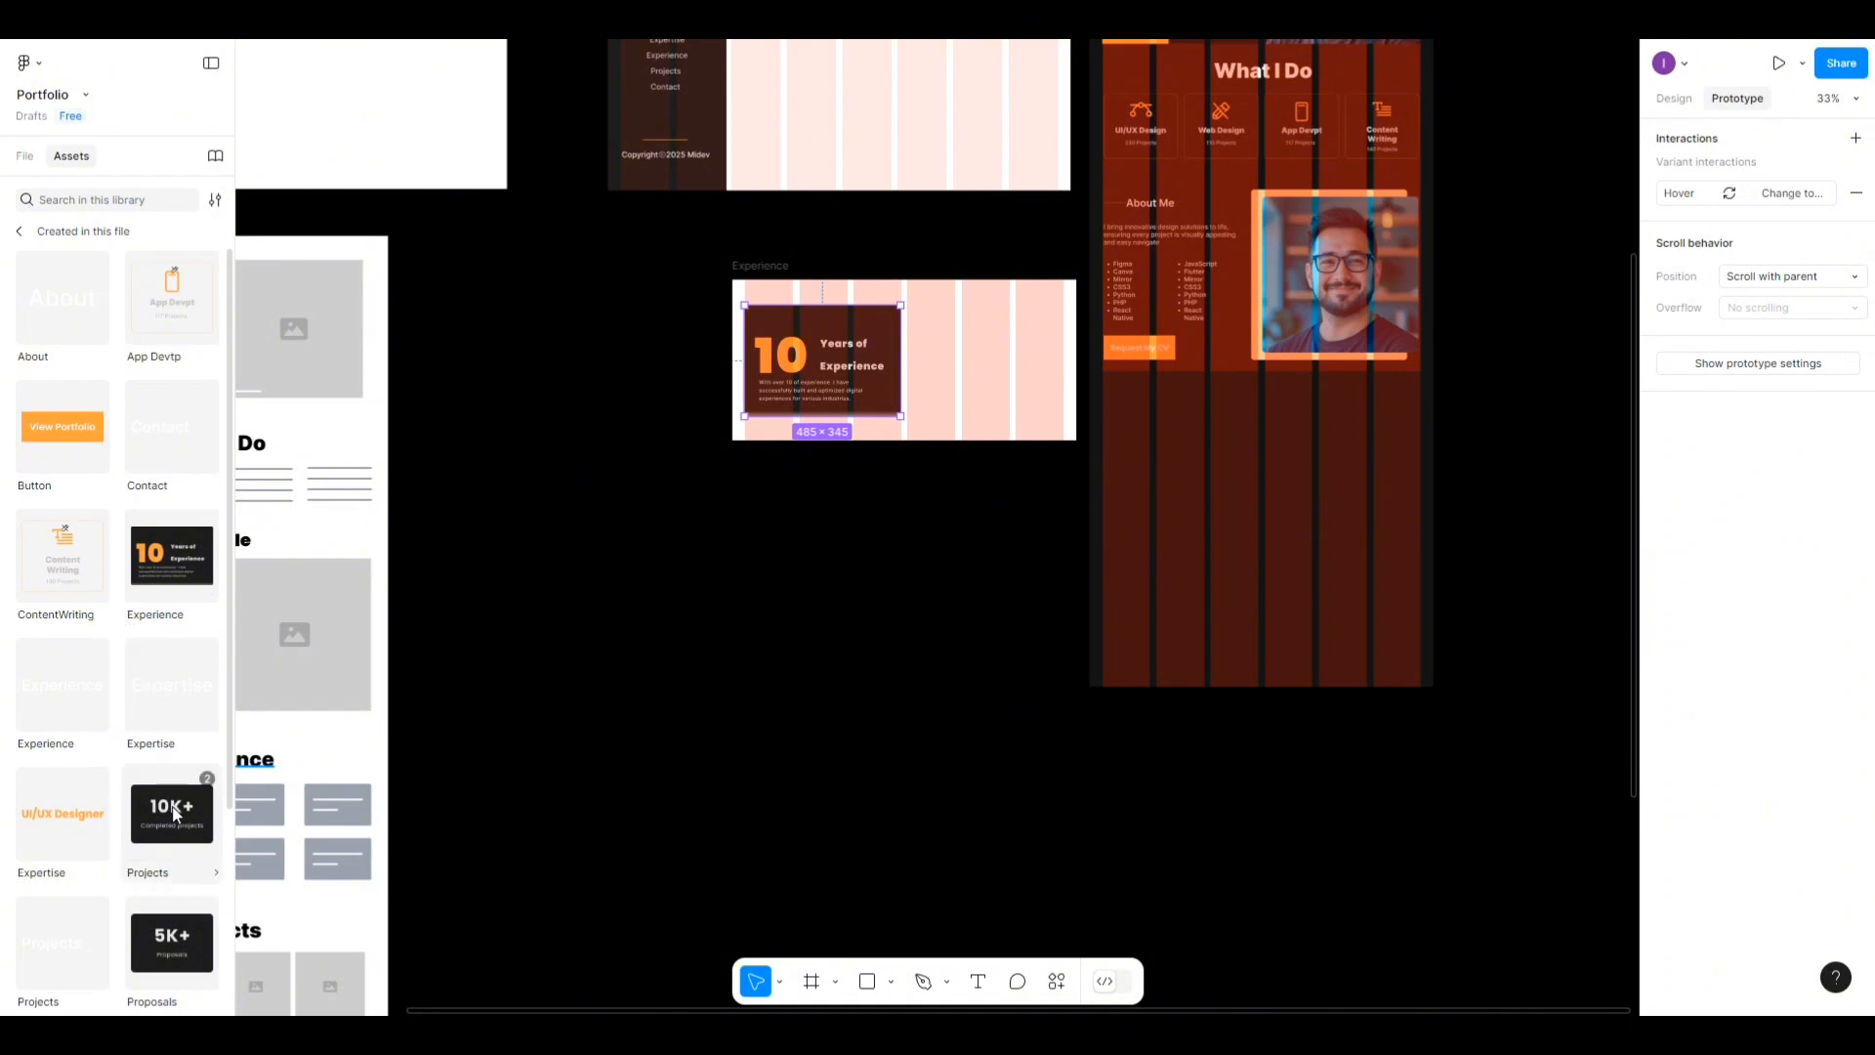
# Place instances of the Projects, Proposals, Reviews and Satisfied components in a two-by-two arrangement beside the Experience card.
pyautogui.moveTo(174, 813); pyautogui.dragTo(945, 333)
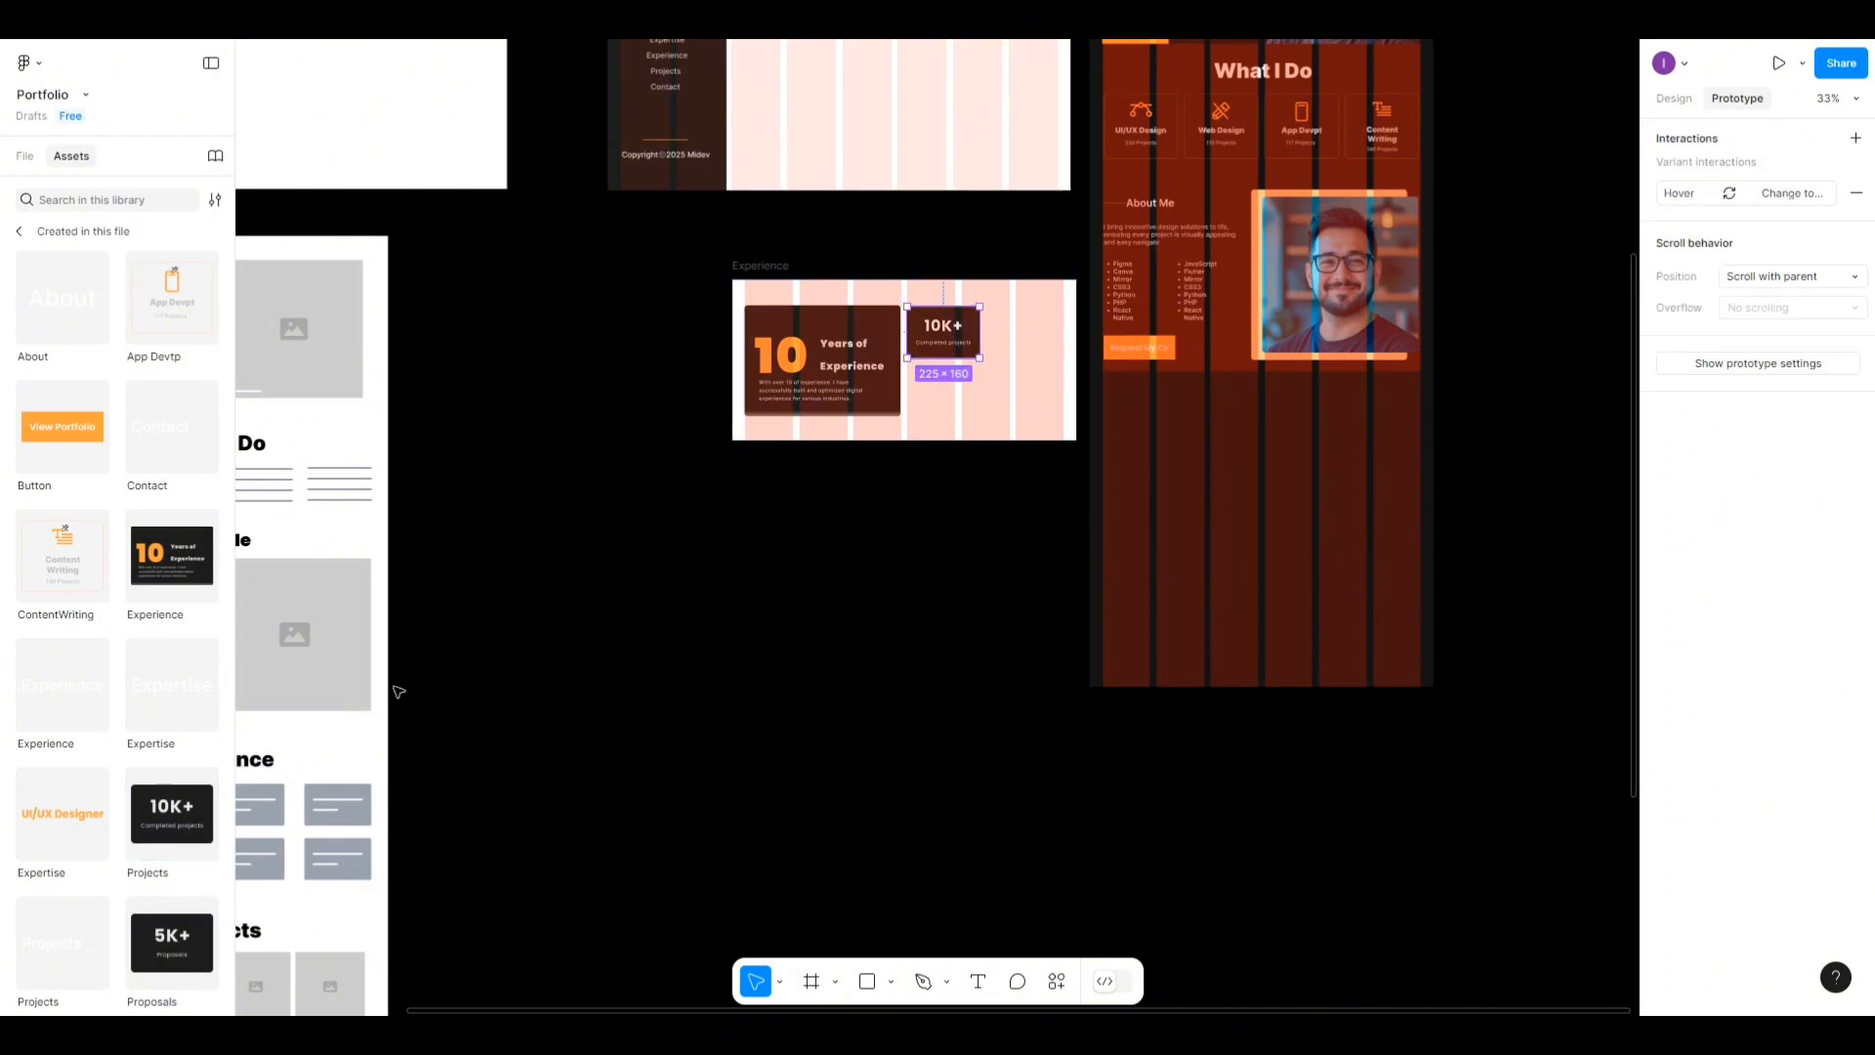
pyautogui.scroll(-2, 195, 850)
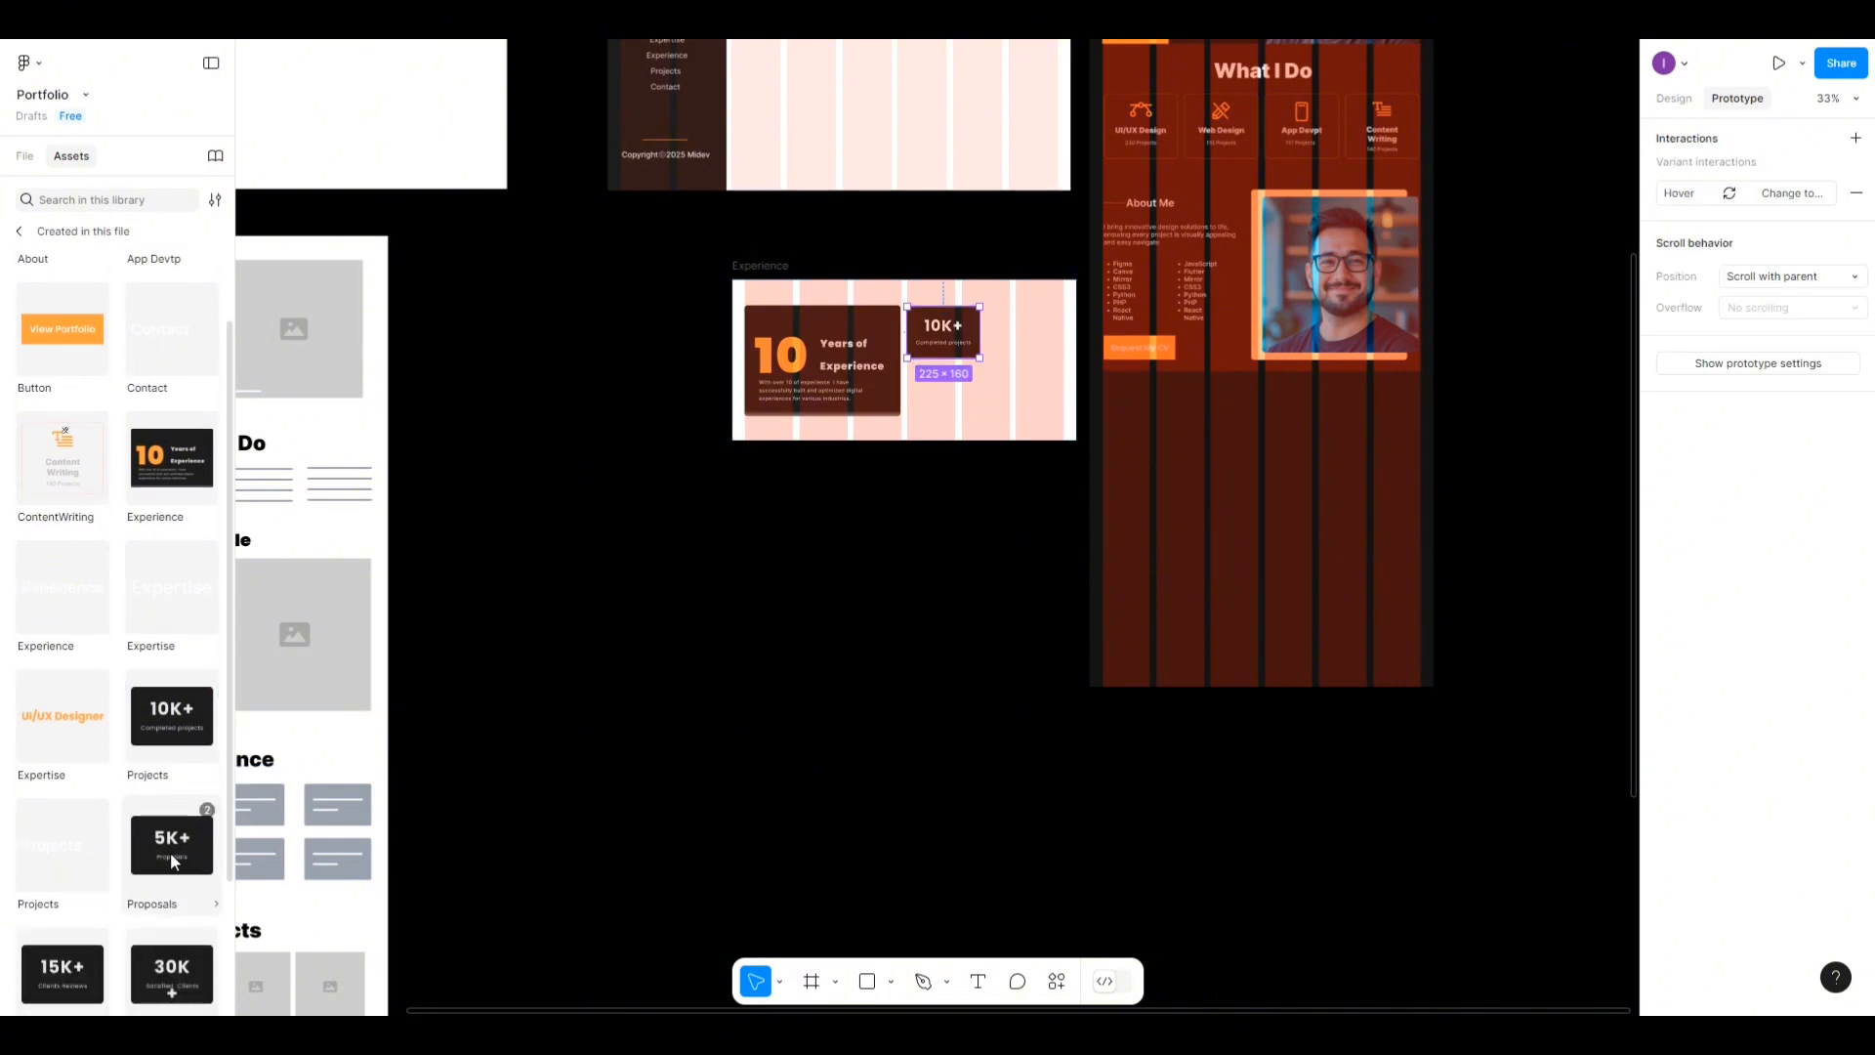
pyautogui.moveTo(172, 860); pyautogui.dragTo(1027, 340)
pyautogui.scroll(-3, 55, 820)
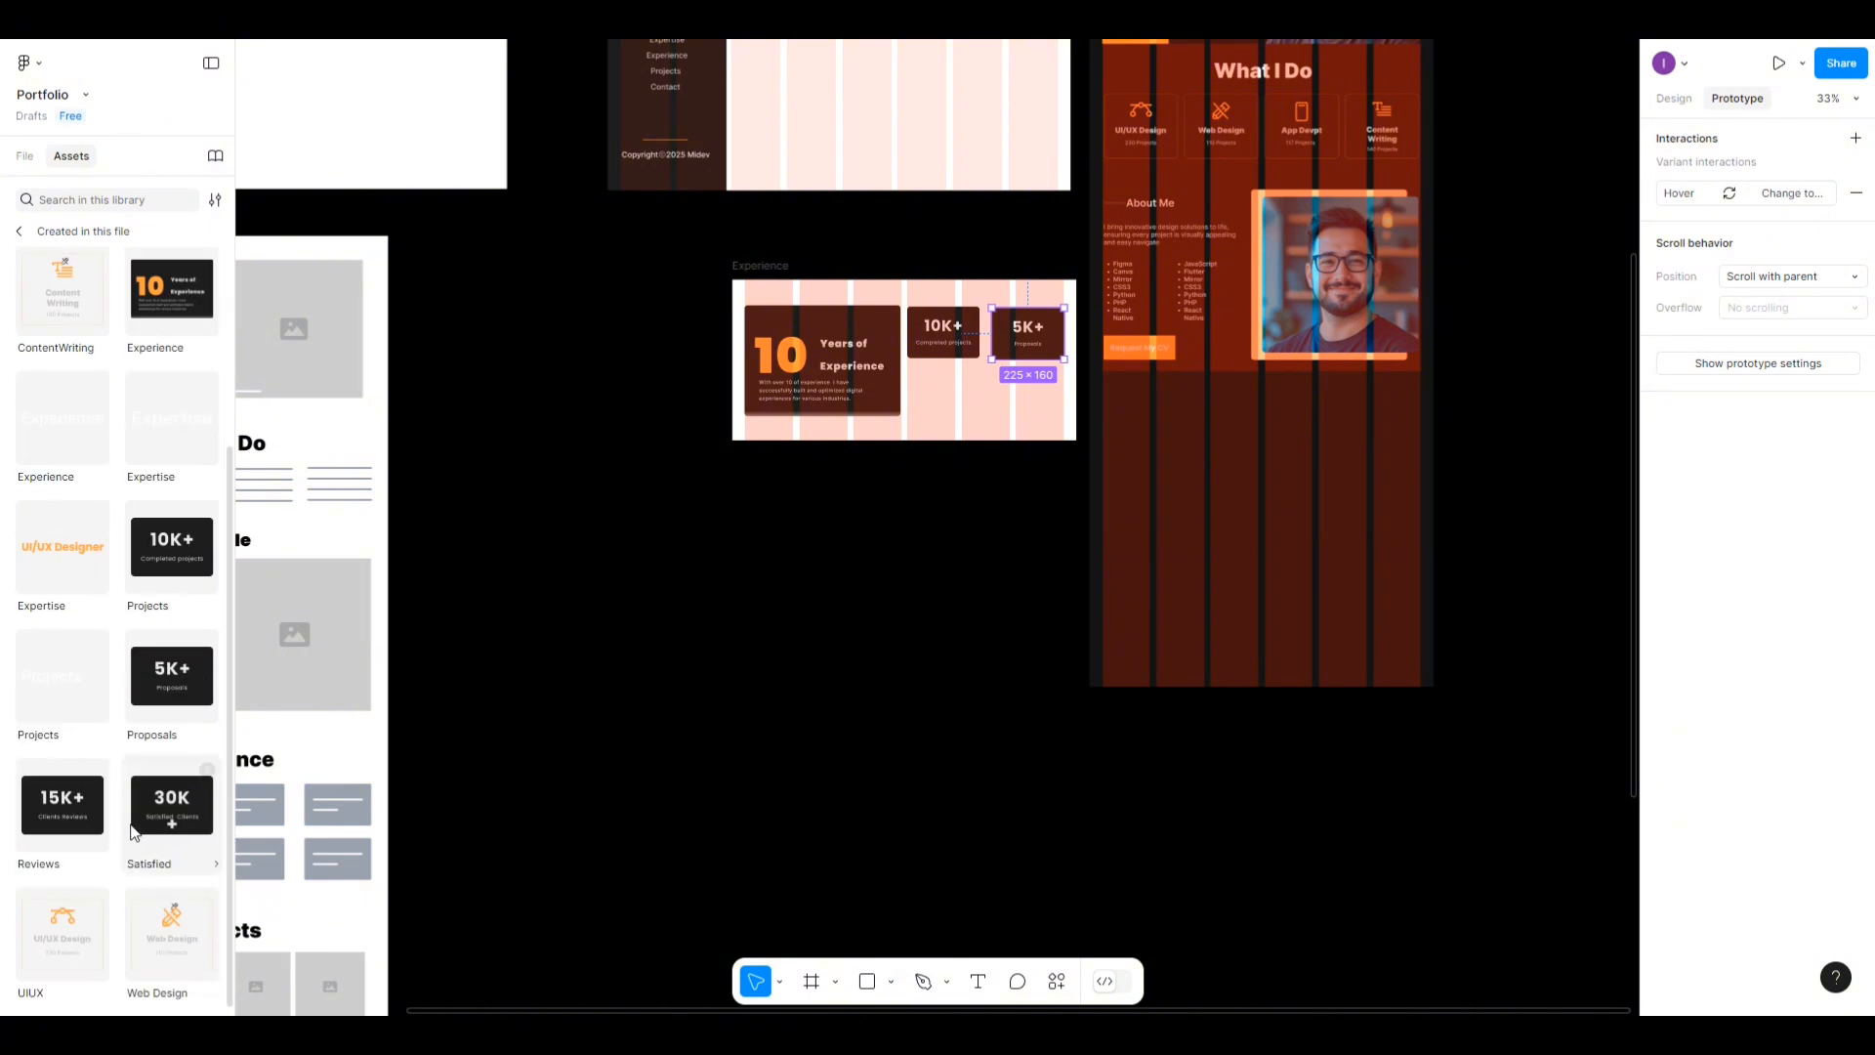
pyautogui.moveTo(55, 819); pyautogui.dragTo(938, 402)
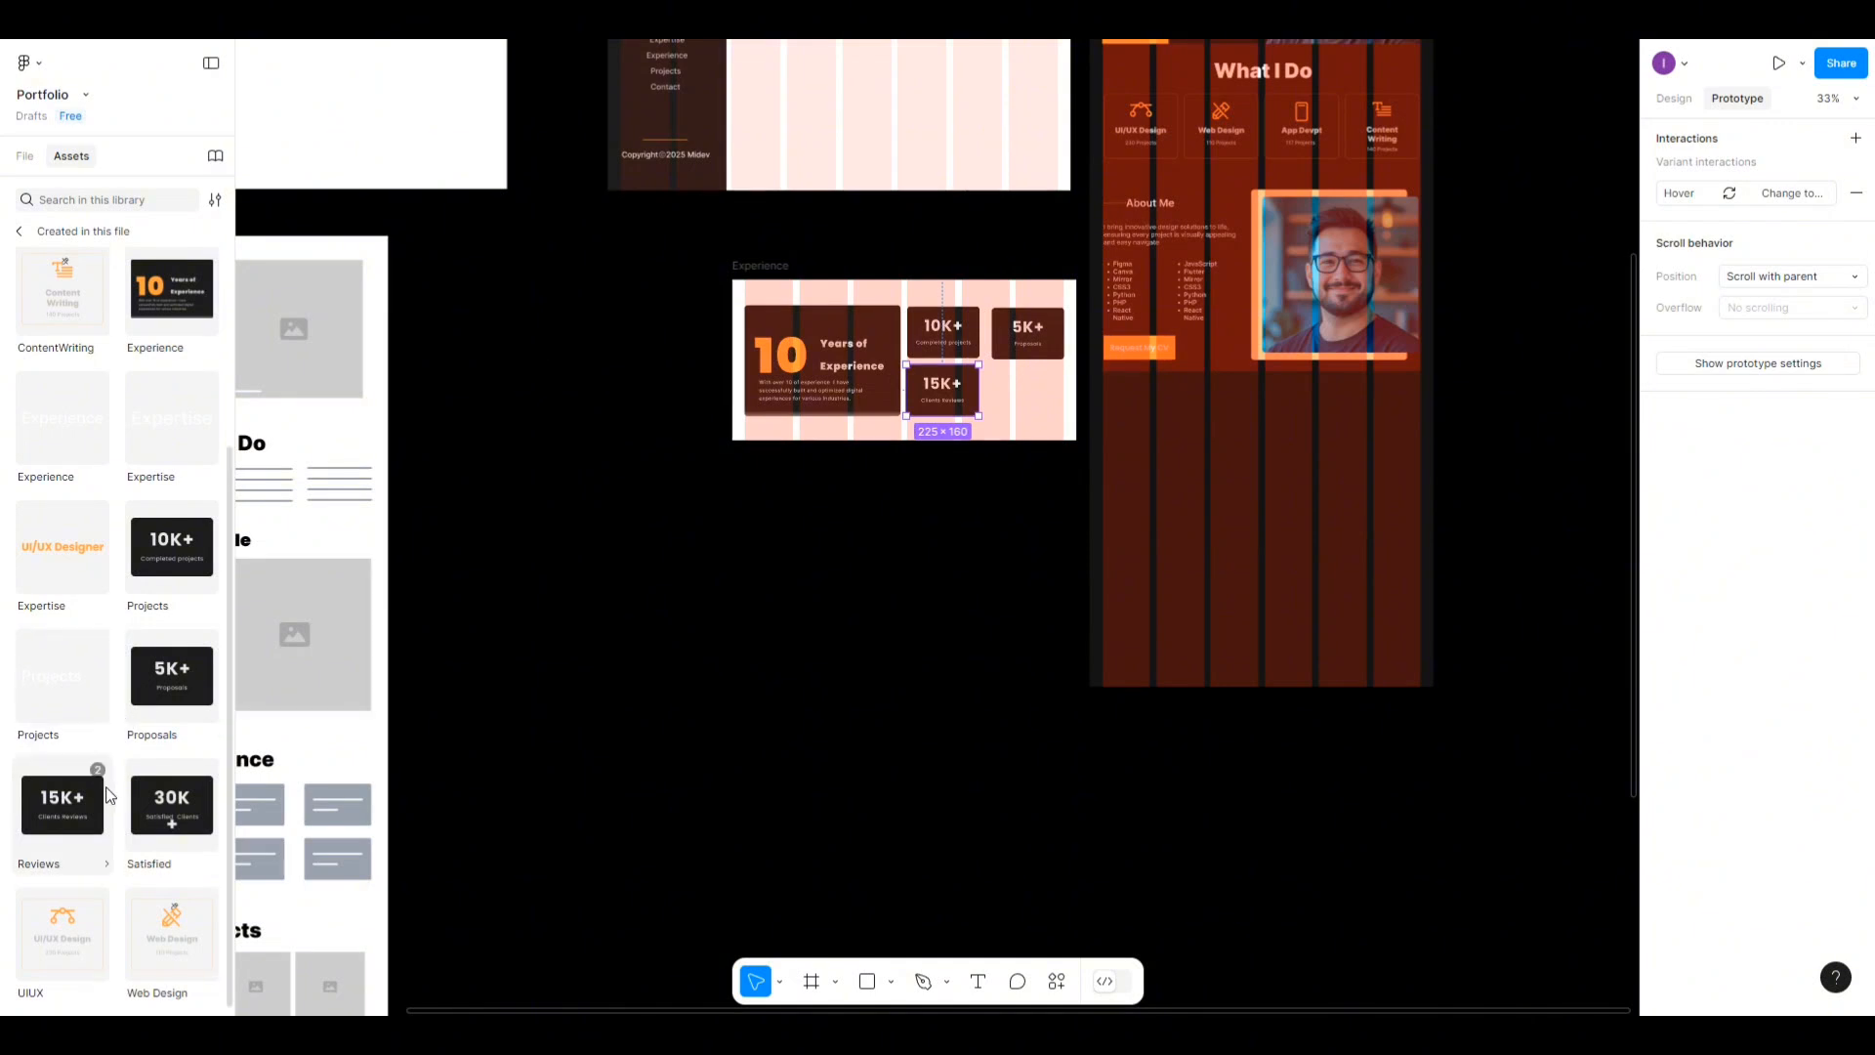
pyautogui.moveTo(150, 812); pyautogui.dragTo(1005, 396)
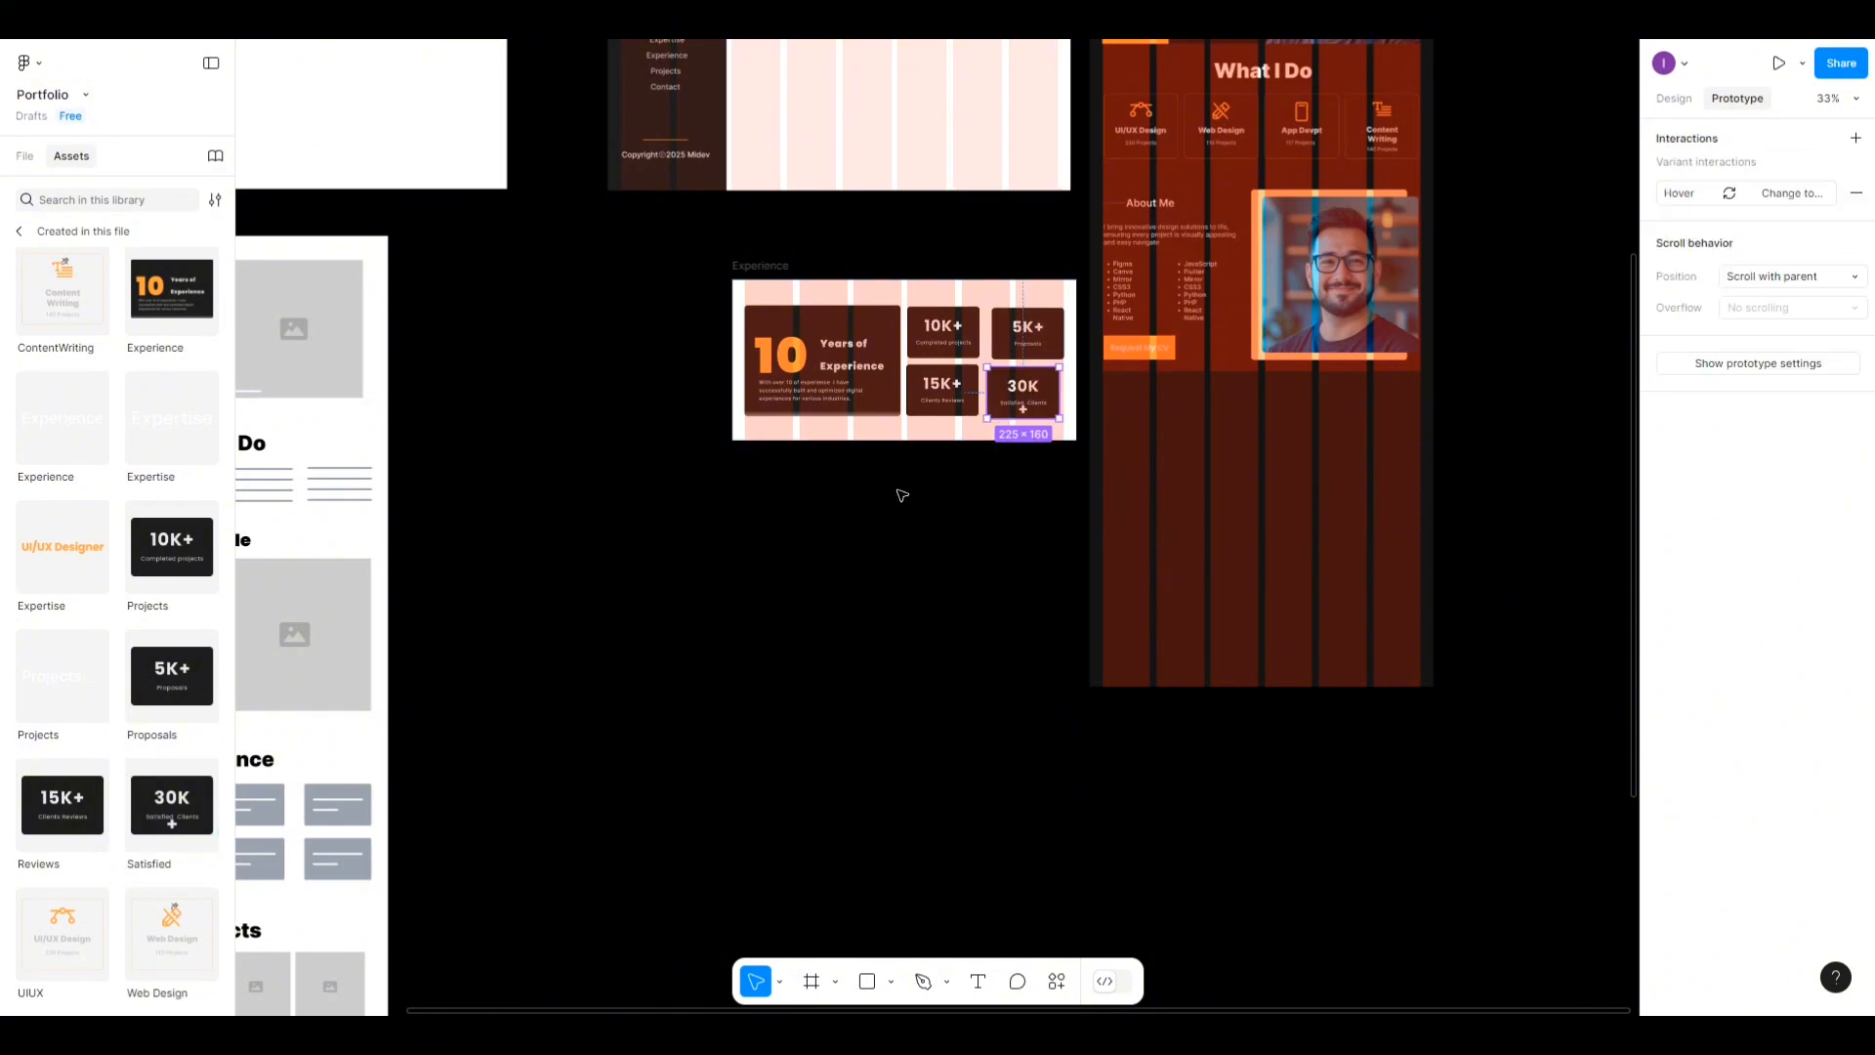
# Move the 10 Years of Experience card slightly lower inside the Experience frame.
pyautogui.keyDown('ctrl'); pyautogui.scroll(3, 901, 495); pyautogui.keyUp('ctrl')
pyautogui.scroll(4, 853, 524)
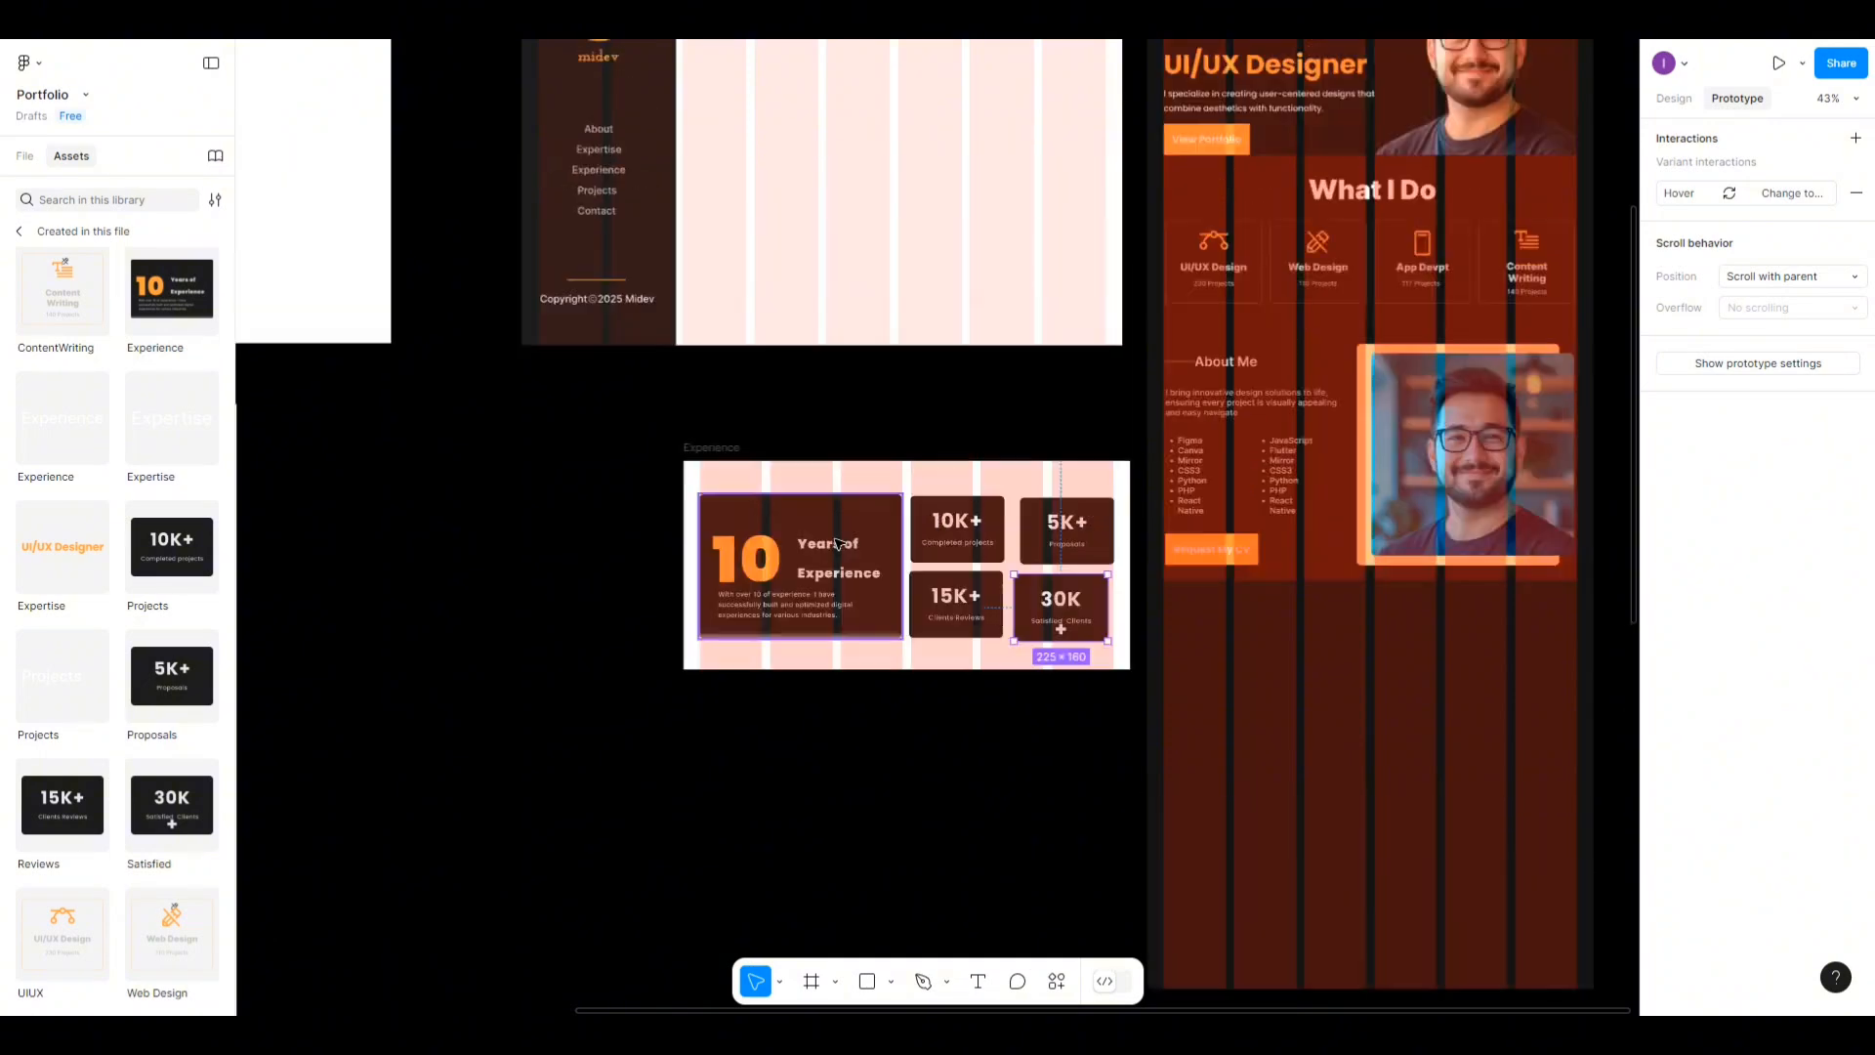
pyautogui.scroll(3, 837, 544)
pyautogui.keyDown('ctrl'); pyautogui.scroll(2, 798, 632); pyautogui.keyUp('ctrl')
pyautogui.keyDown('ctrl'); pyautogui.scroll(3, 798, 632); pyautogui.keyUp('ctrl')
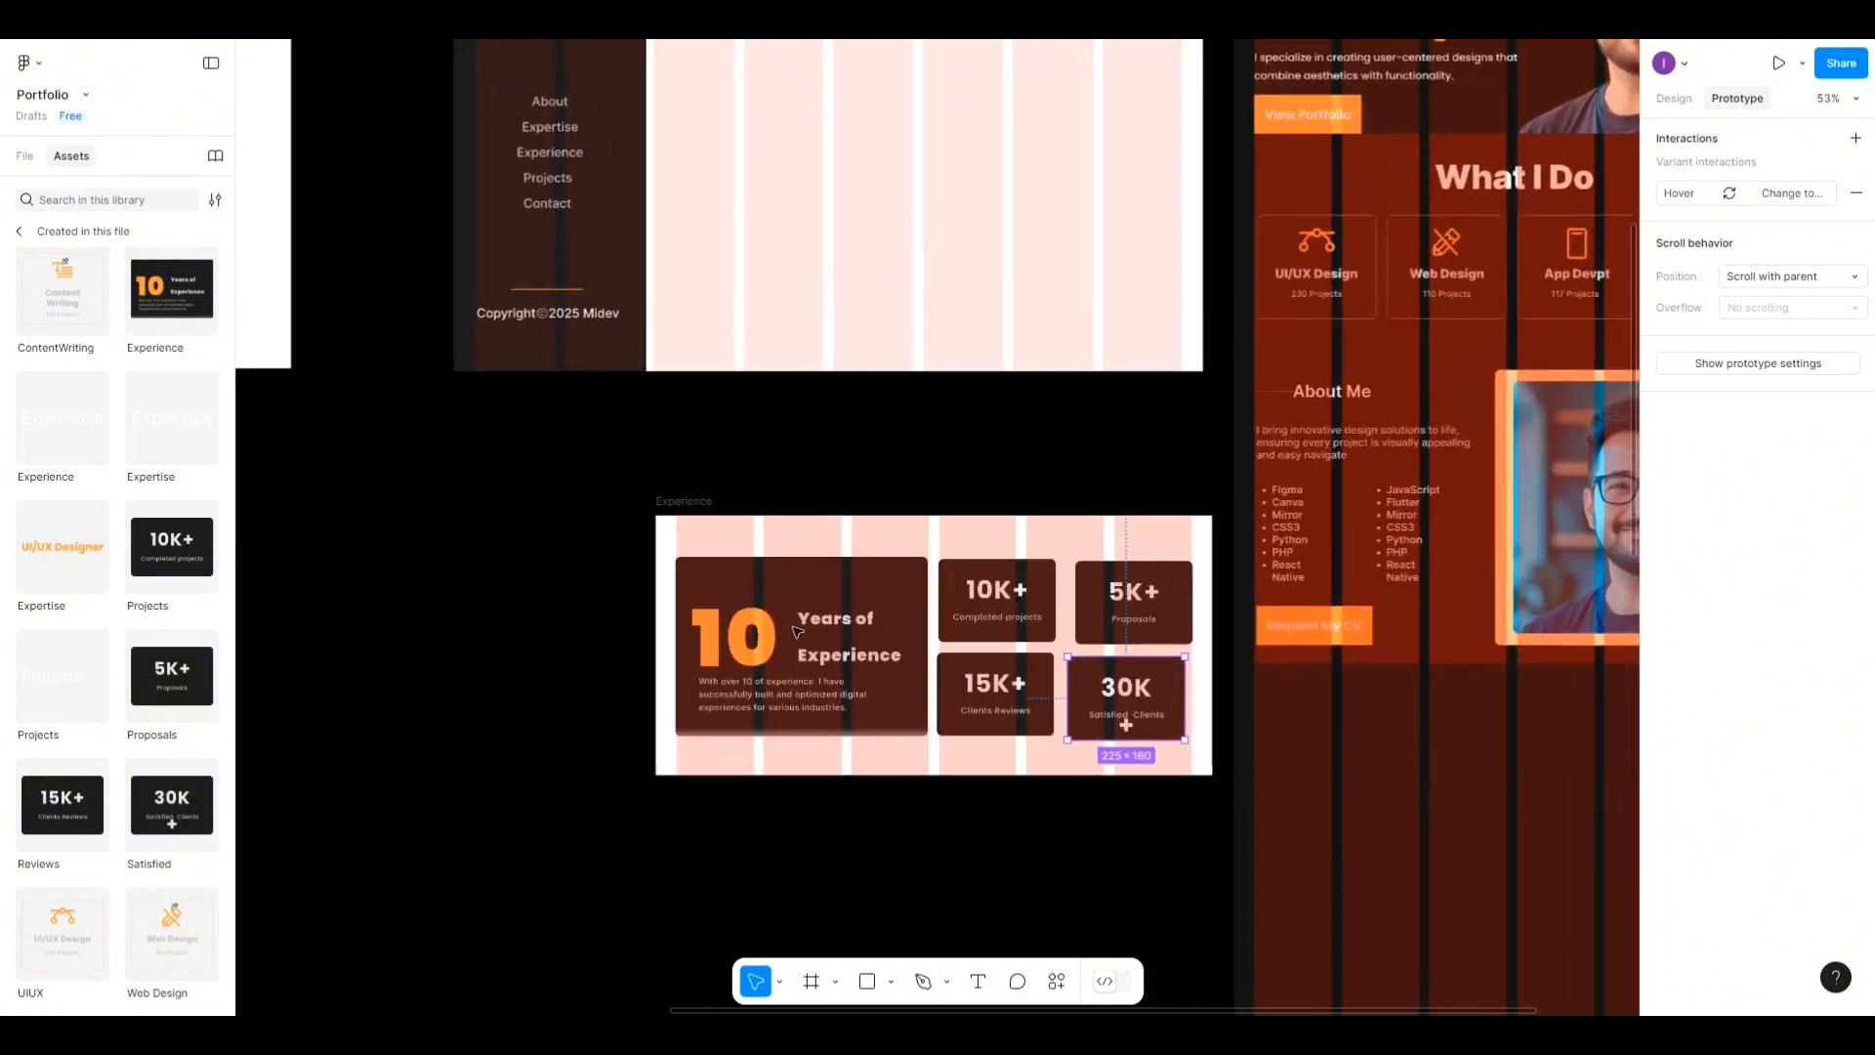
pyautogui.hscroll(-2, 781, 633)
pyautogui.hscroll(3, 762, 635)
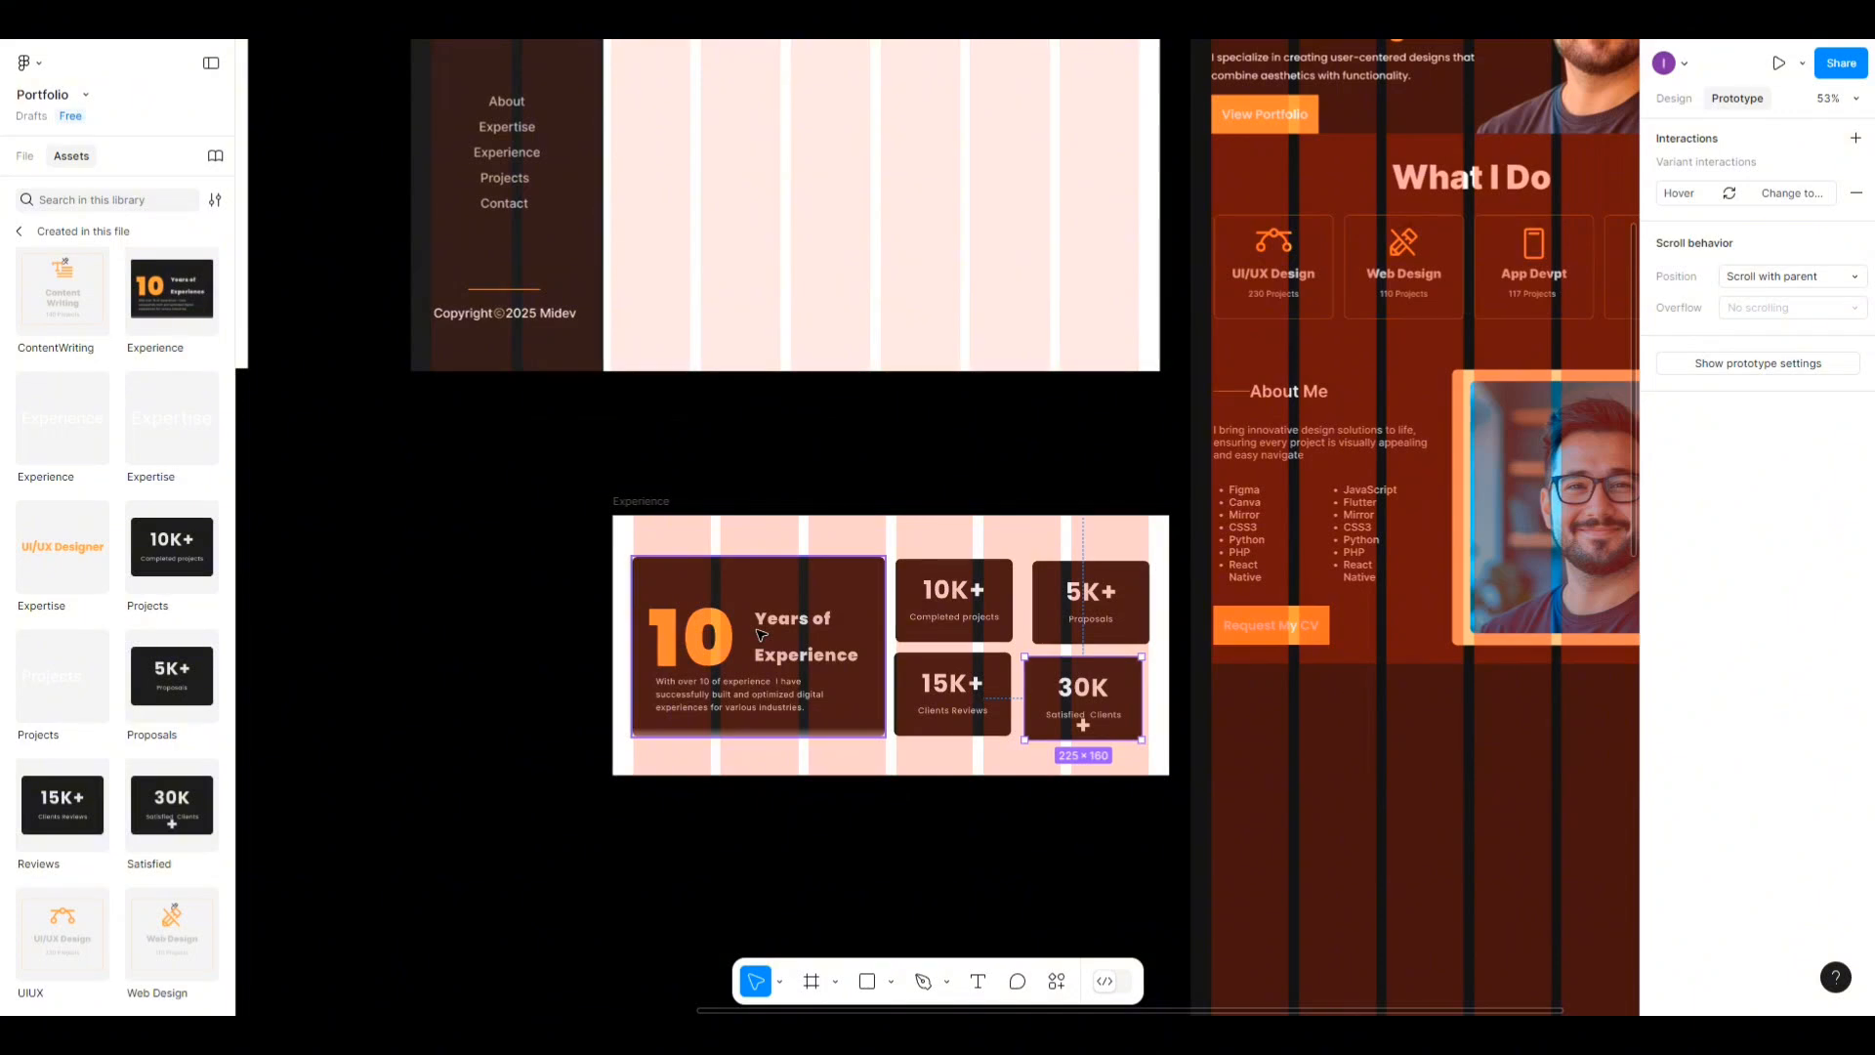
pyautogui.hscroll(3, 762, 634)
pyautogui.click(765, 630)
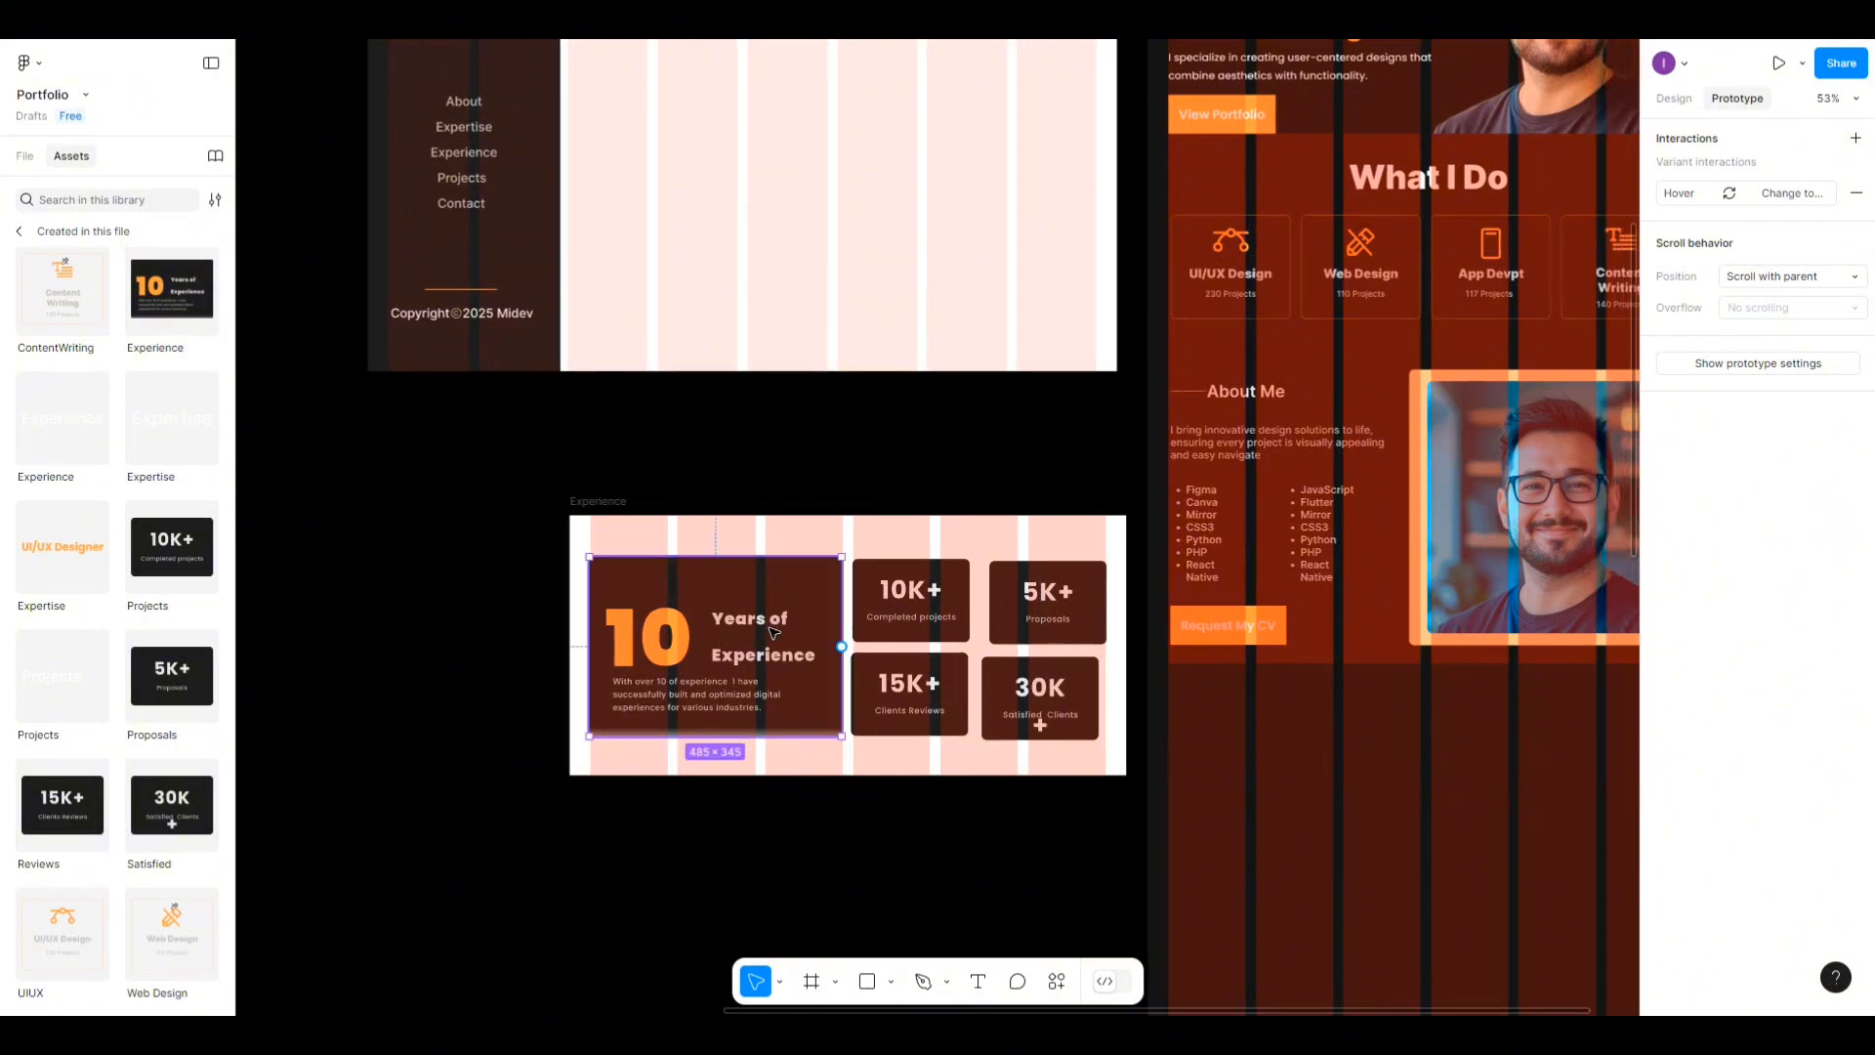
pyautogui.moveTo(766, 630); pyautogui.dragTo(763, 648)
# Align the horizontal centres of the 10K+ and 15K+ cards in the Experience frame.
pyautogui.click(923, 626)
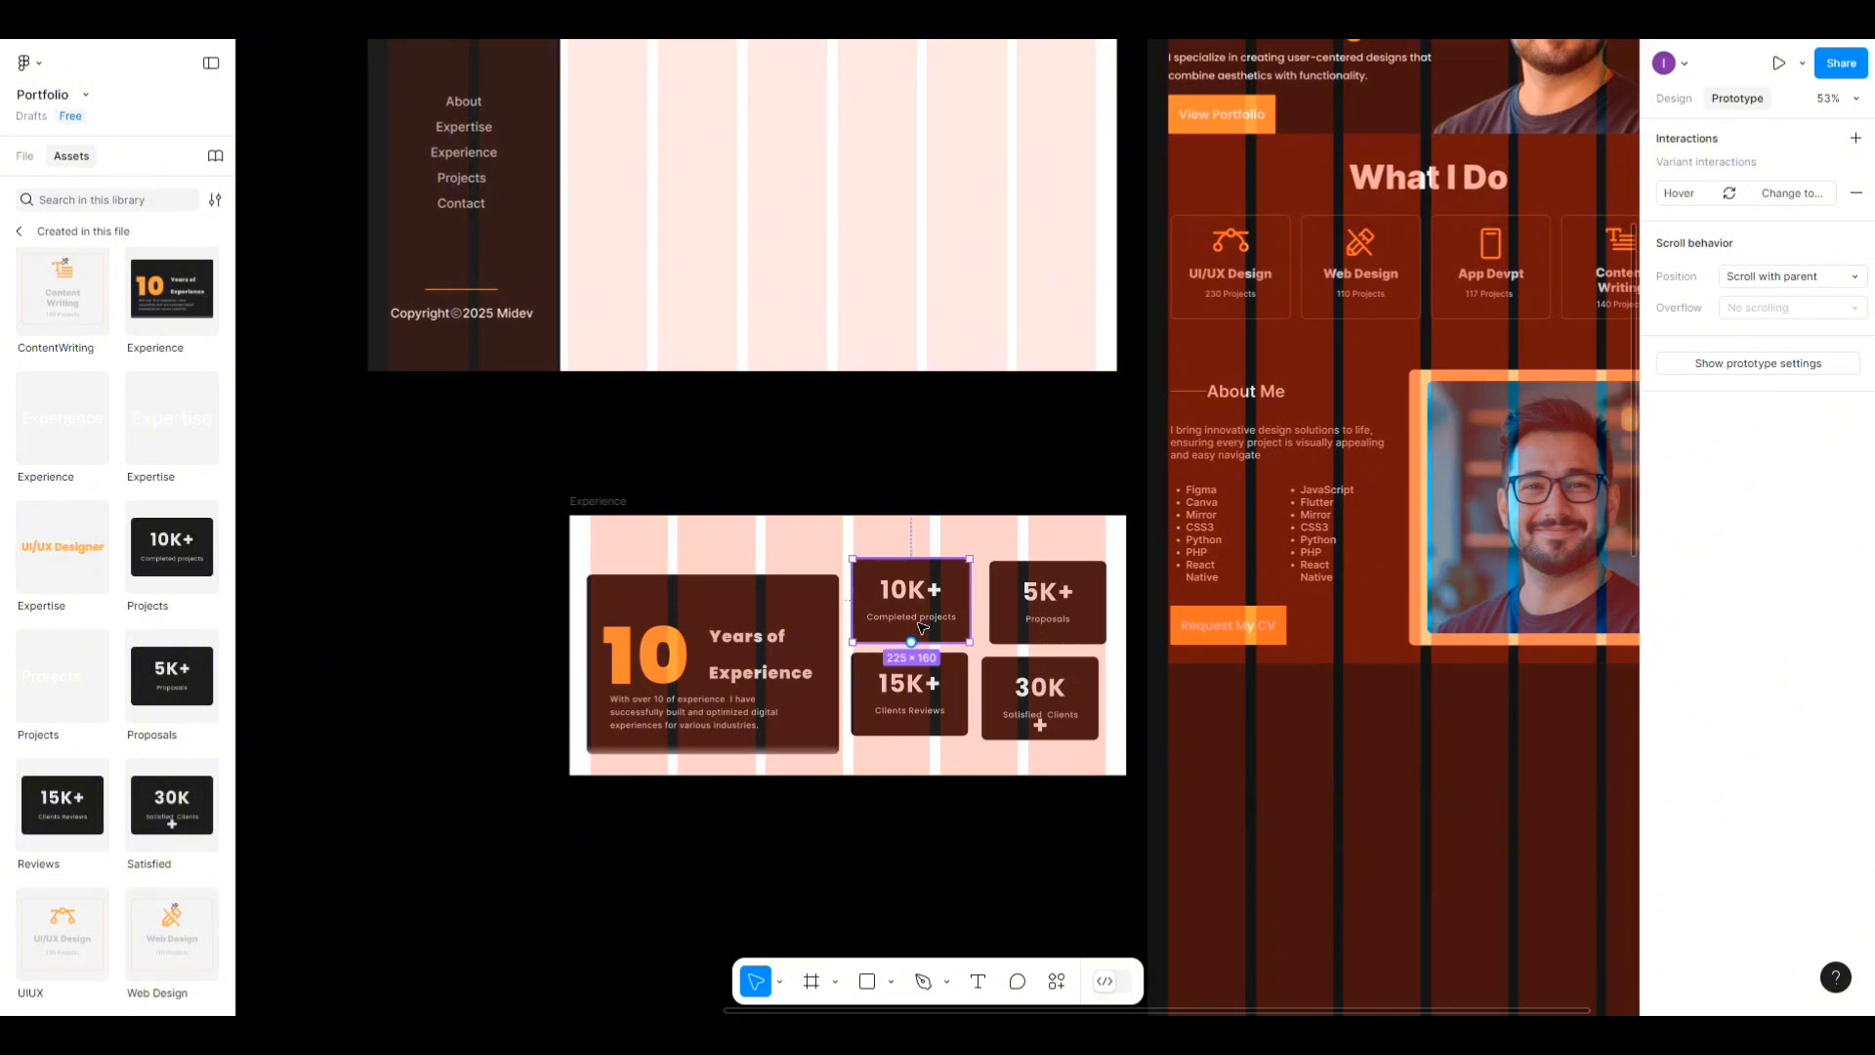
pyautogui.keyDown('shift'); pyautogui.click(913, 711); pyautogui.keyUp('shift')
pyautogui.keyDown('shift'); pyautogui.click(1037, 701); pyautogui.keyUp('shift')
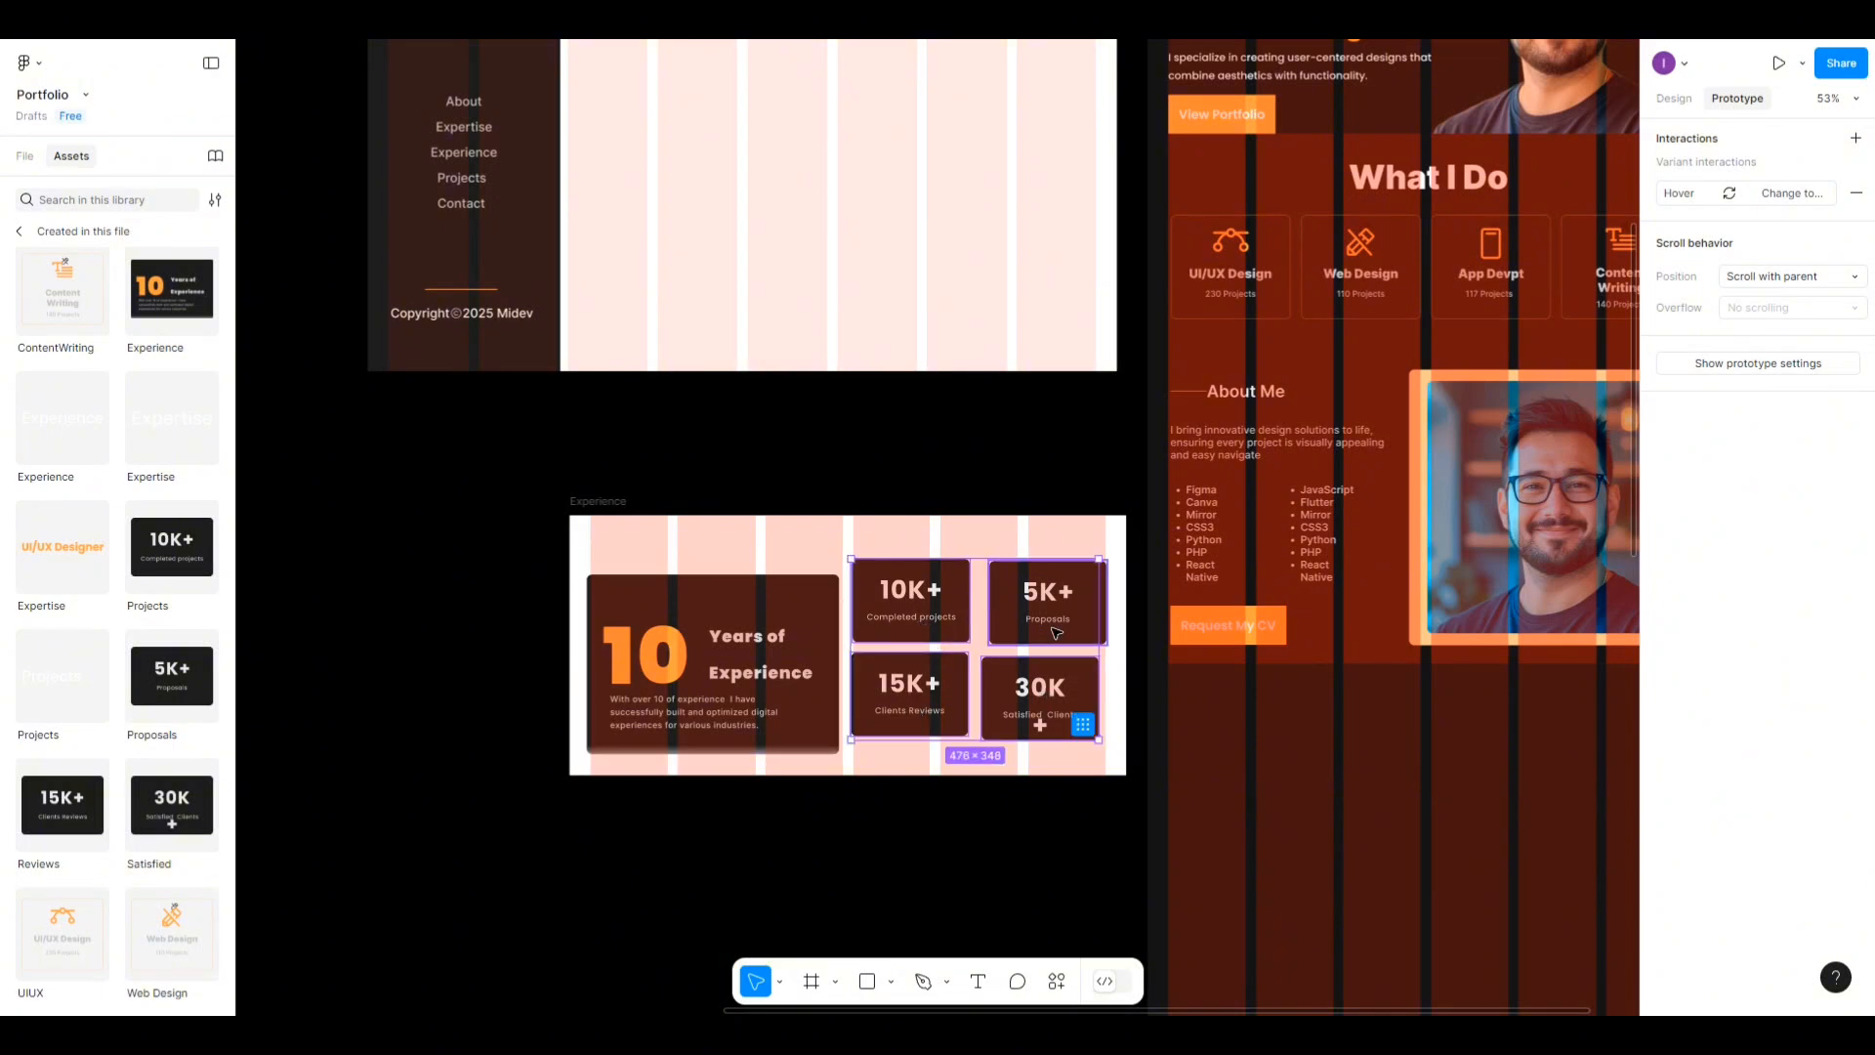
pyautogui.click(923, 625)
pyautogui.keyDown('shift'); pyautogui.click(918, 679); pyautogui.keyUp('shift')
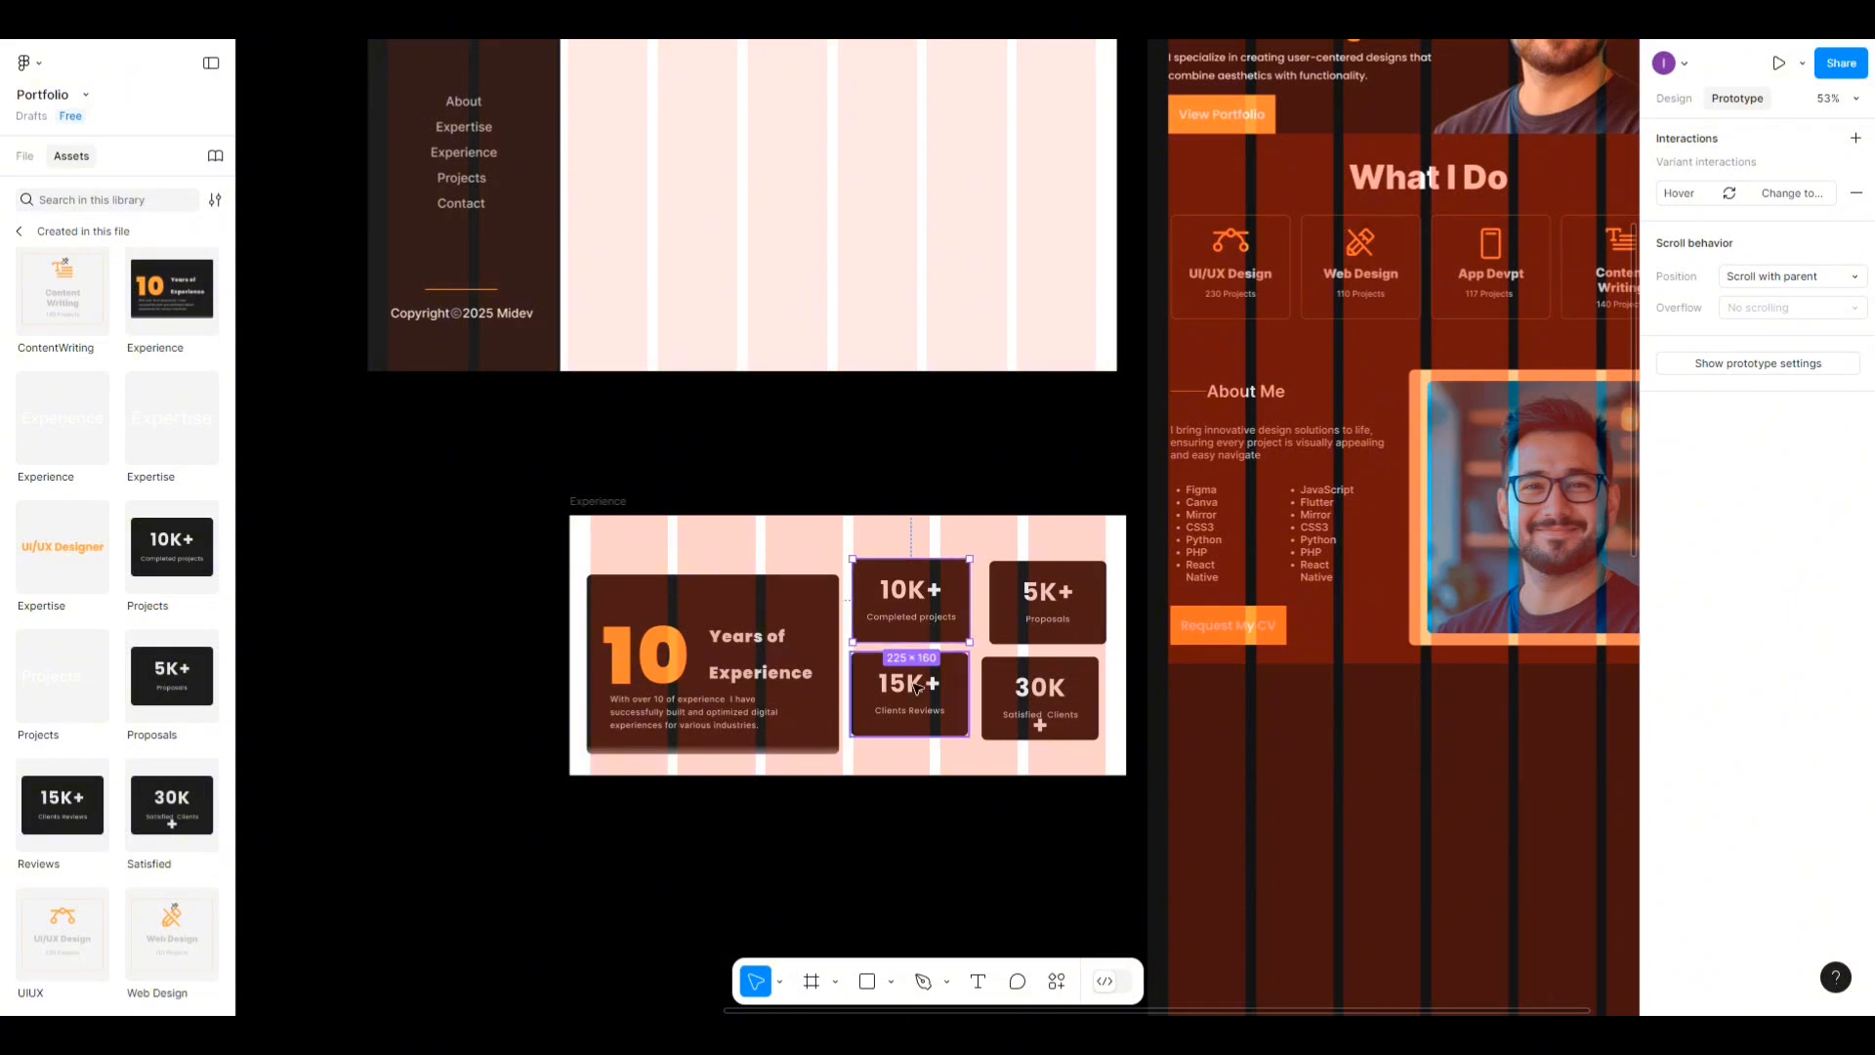
pyautogui.click(1672, 98)
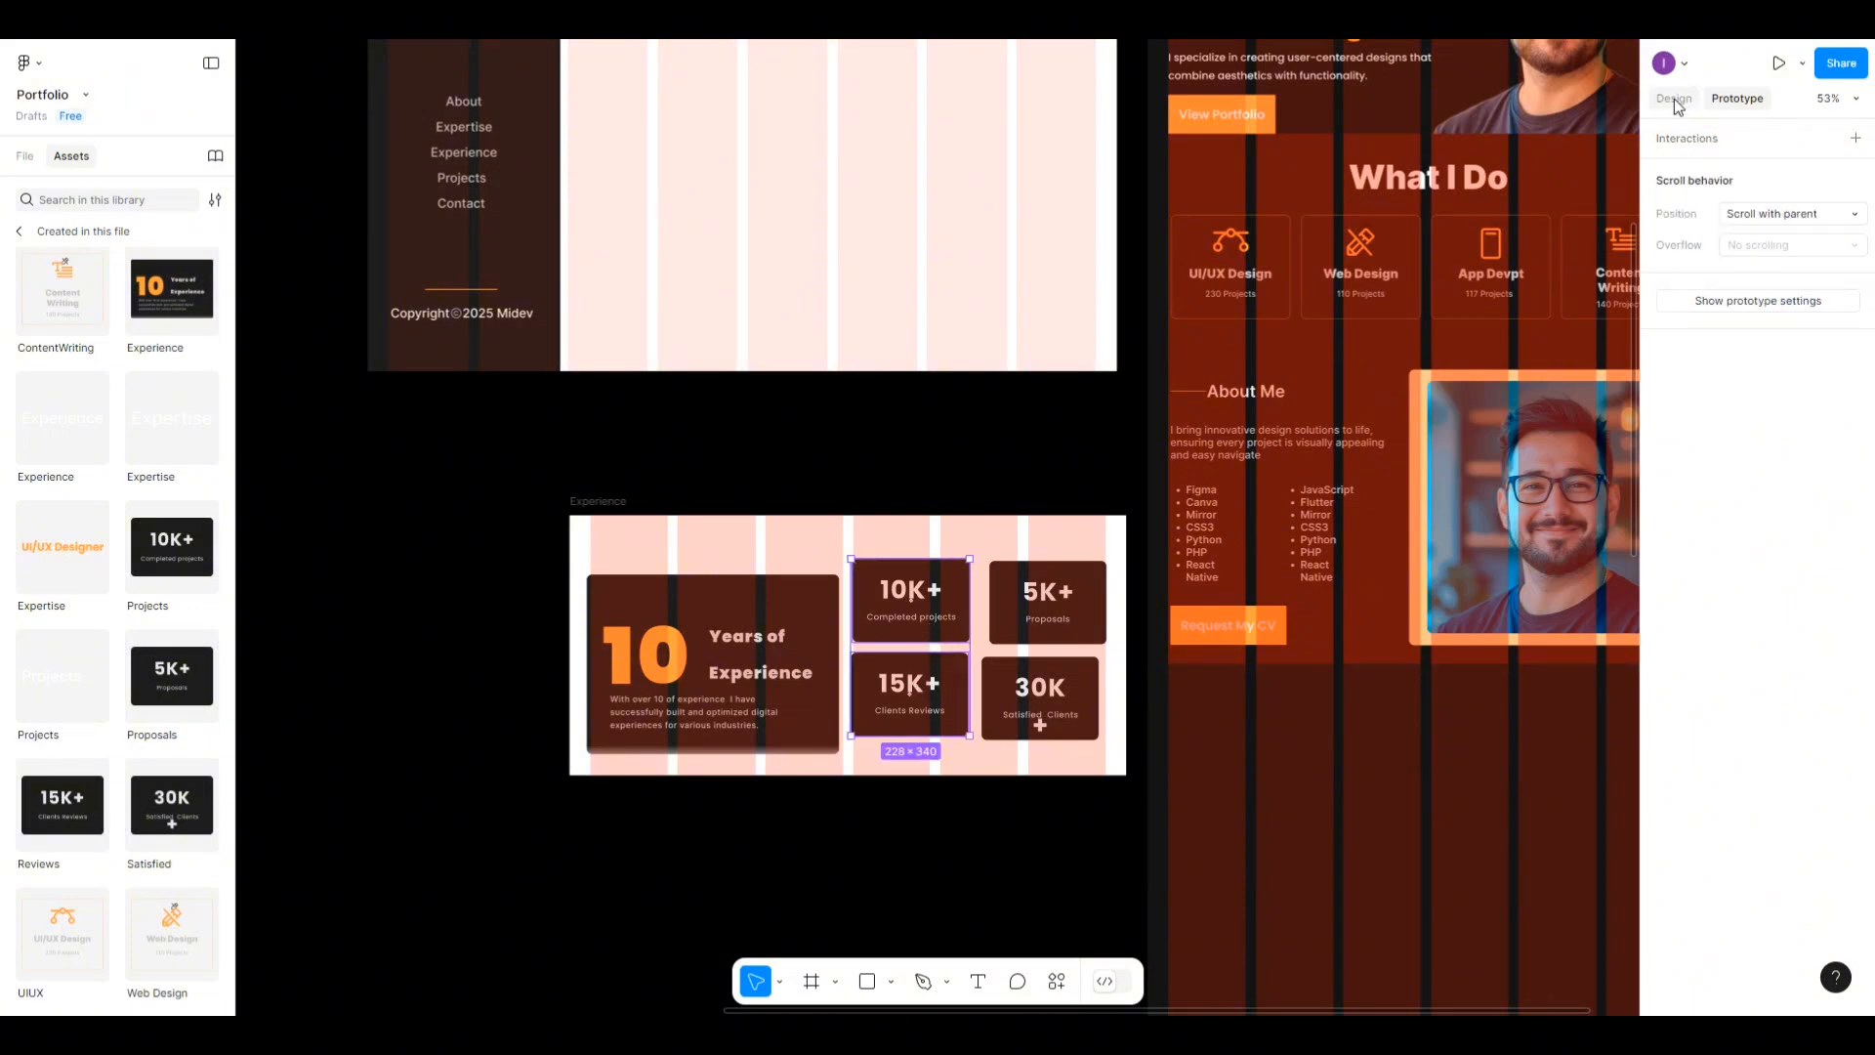
pyautogui.click(1701, 240)
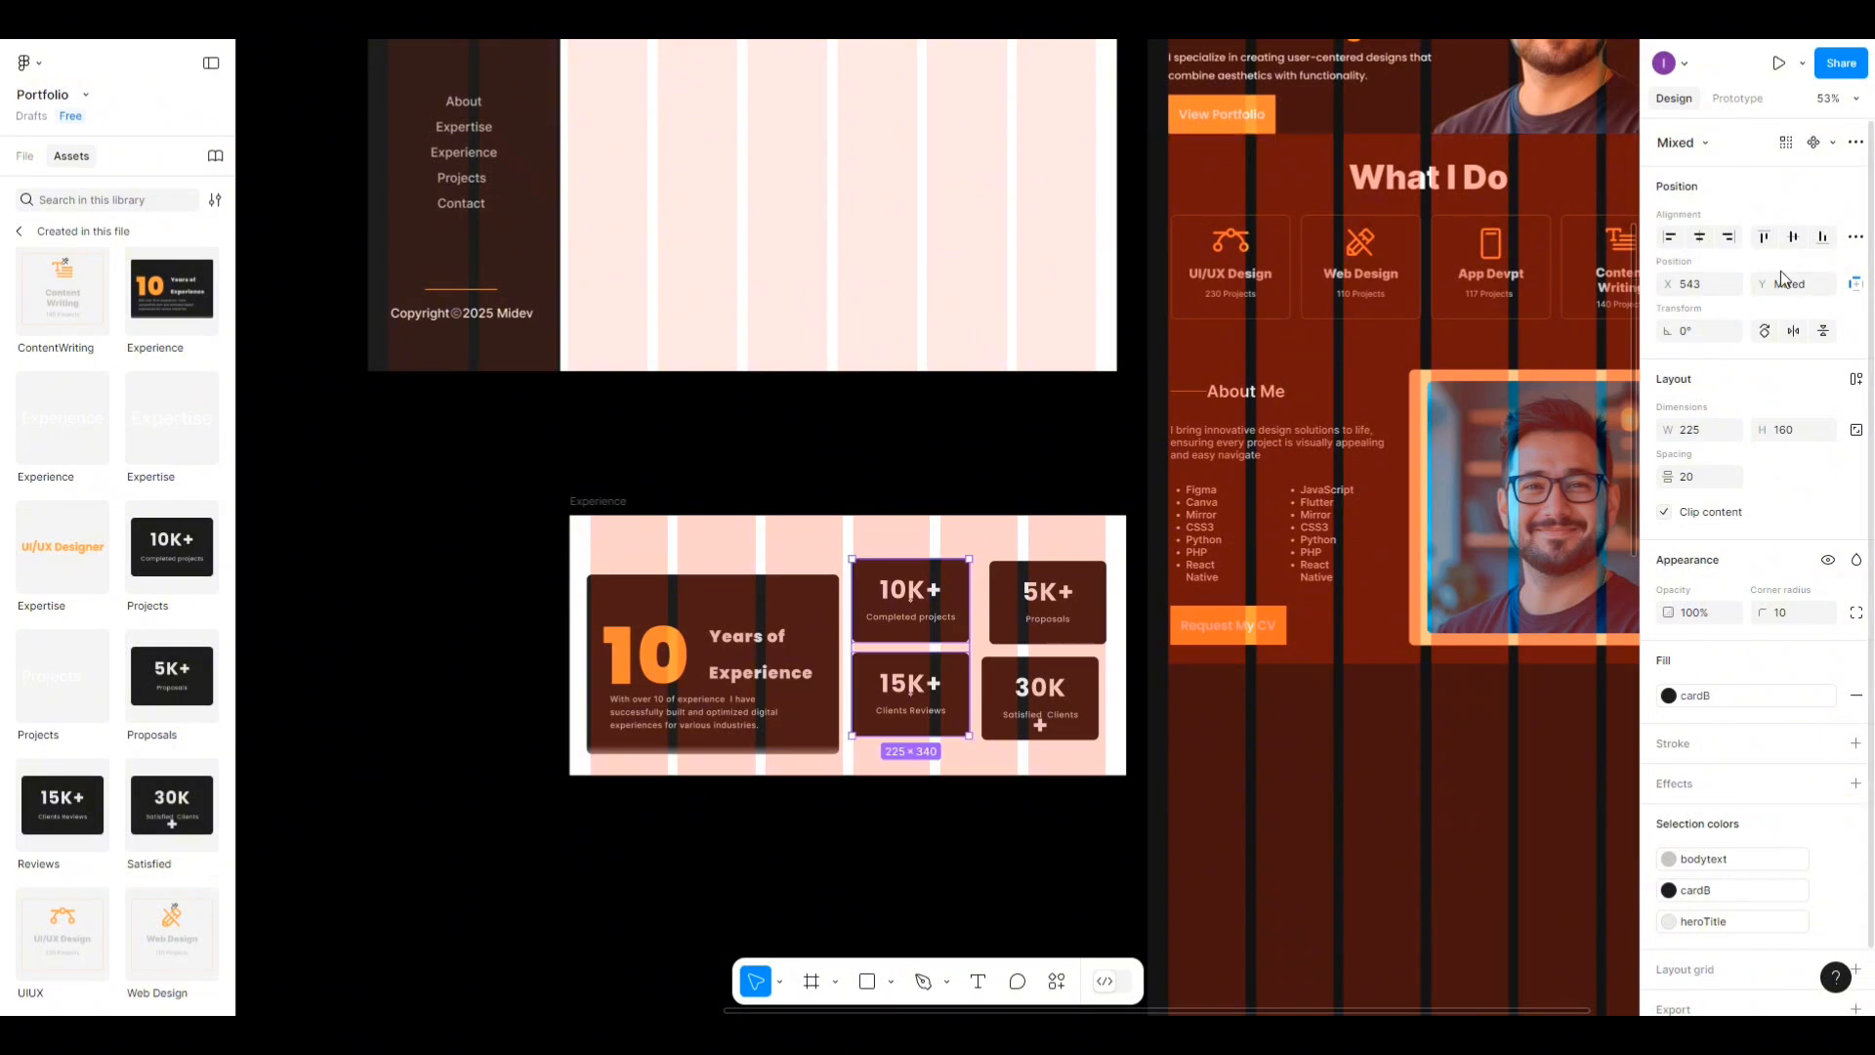
# Set the vertical spacing between the 10K+ and 15K+ cards to 40.
pyautogui.click(1701, 484)
pyautogui.write('40')
pyautogui.press('Return')
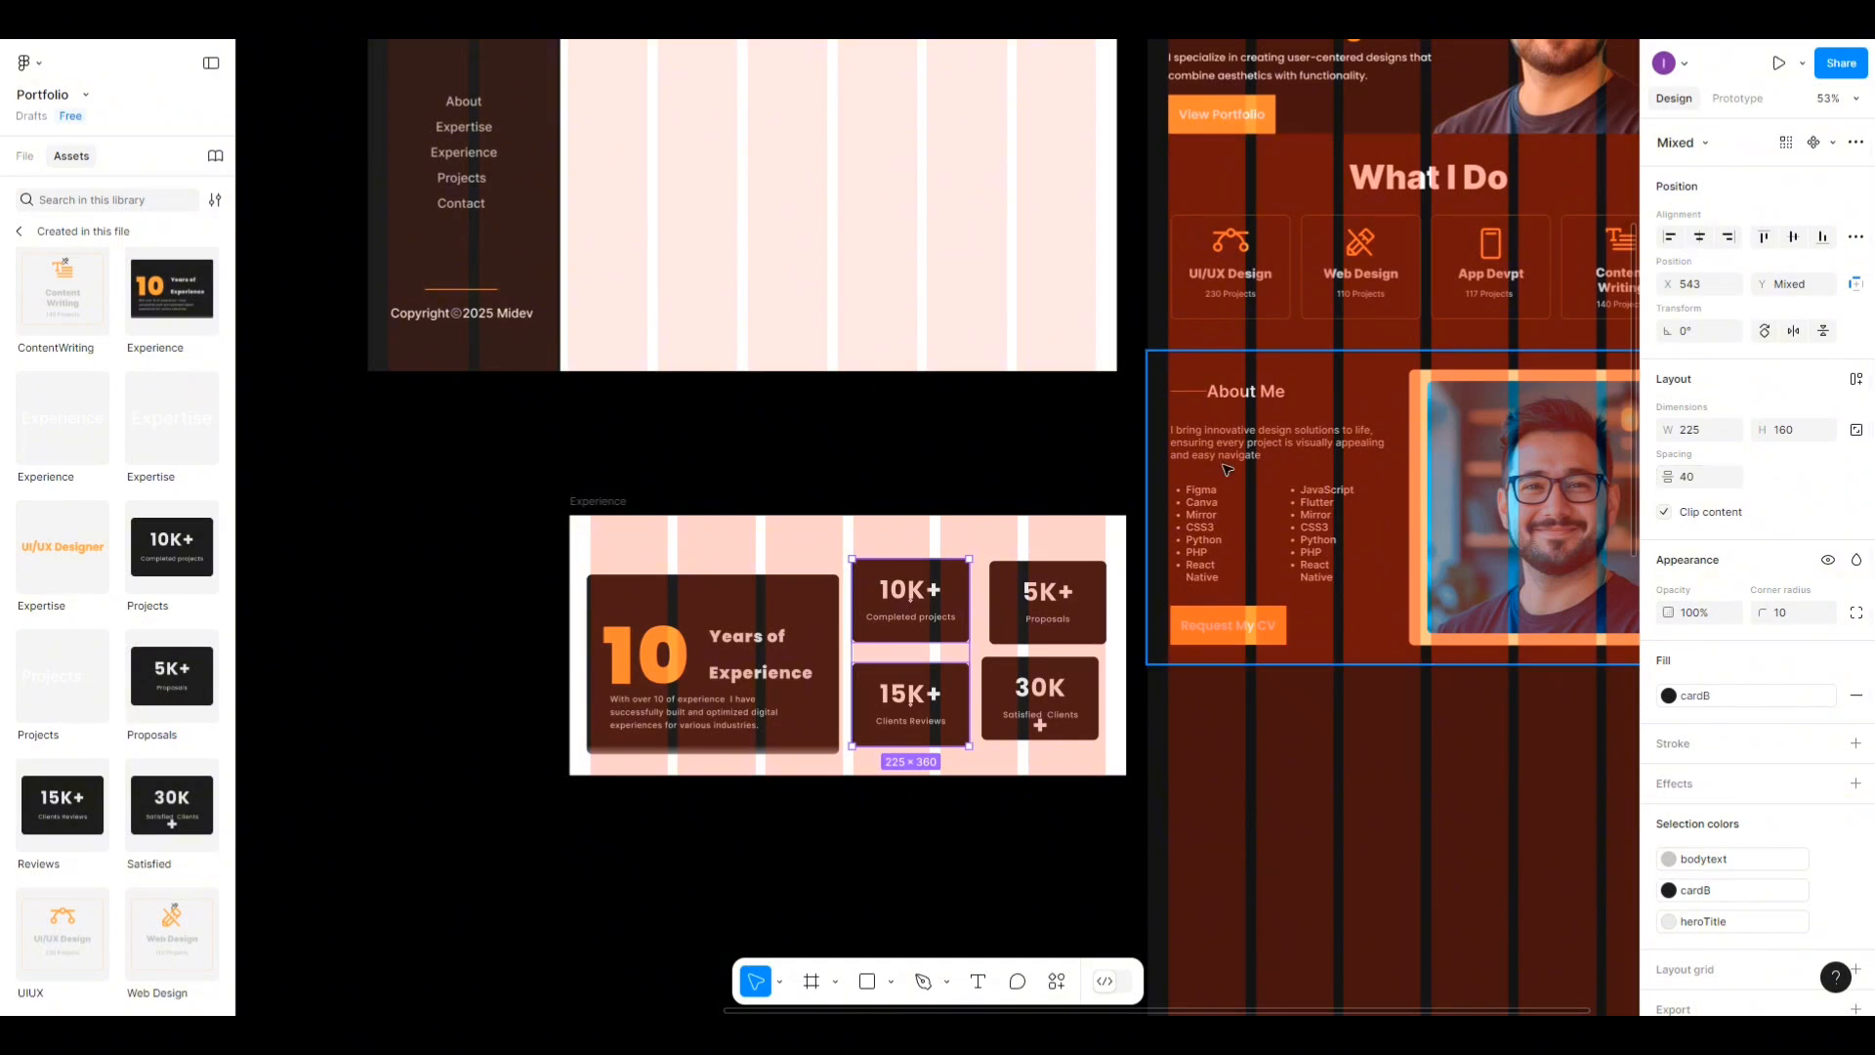
# Move the 10K+ and 15K+ cards level with the large Experience card's top edge and reduce their spacing, trying 30 before 28.
pyautogui.moveTo(891, 603); pyautogui.dragTo(892, 618)
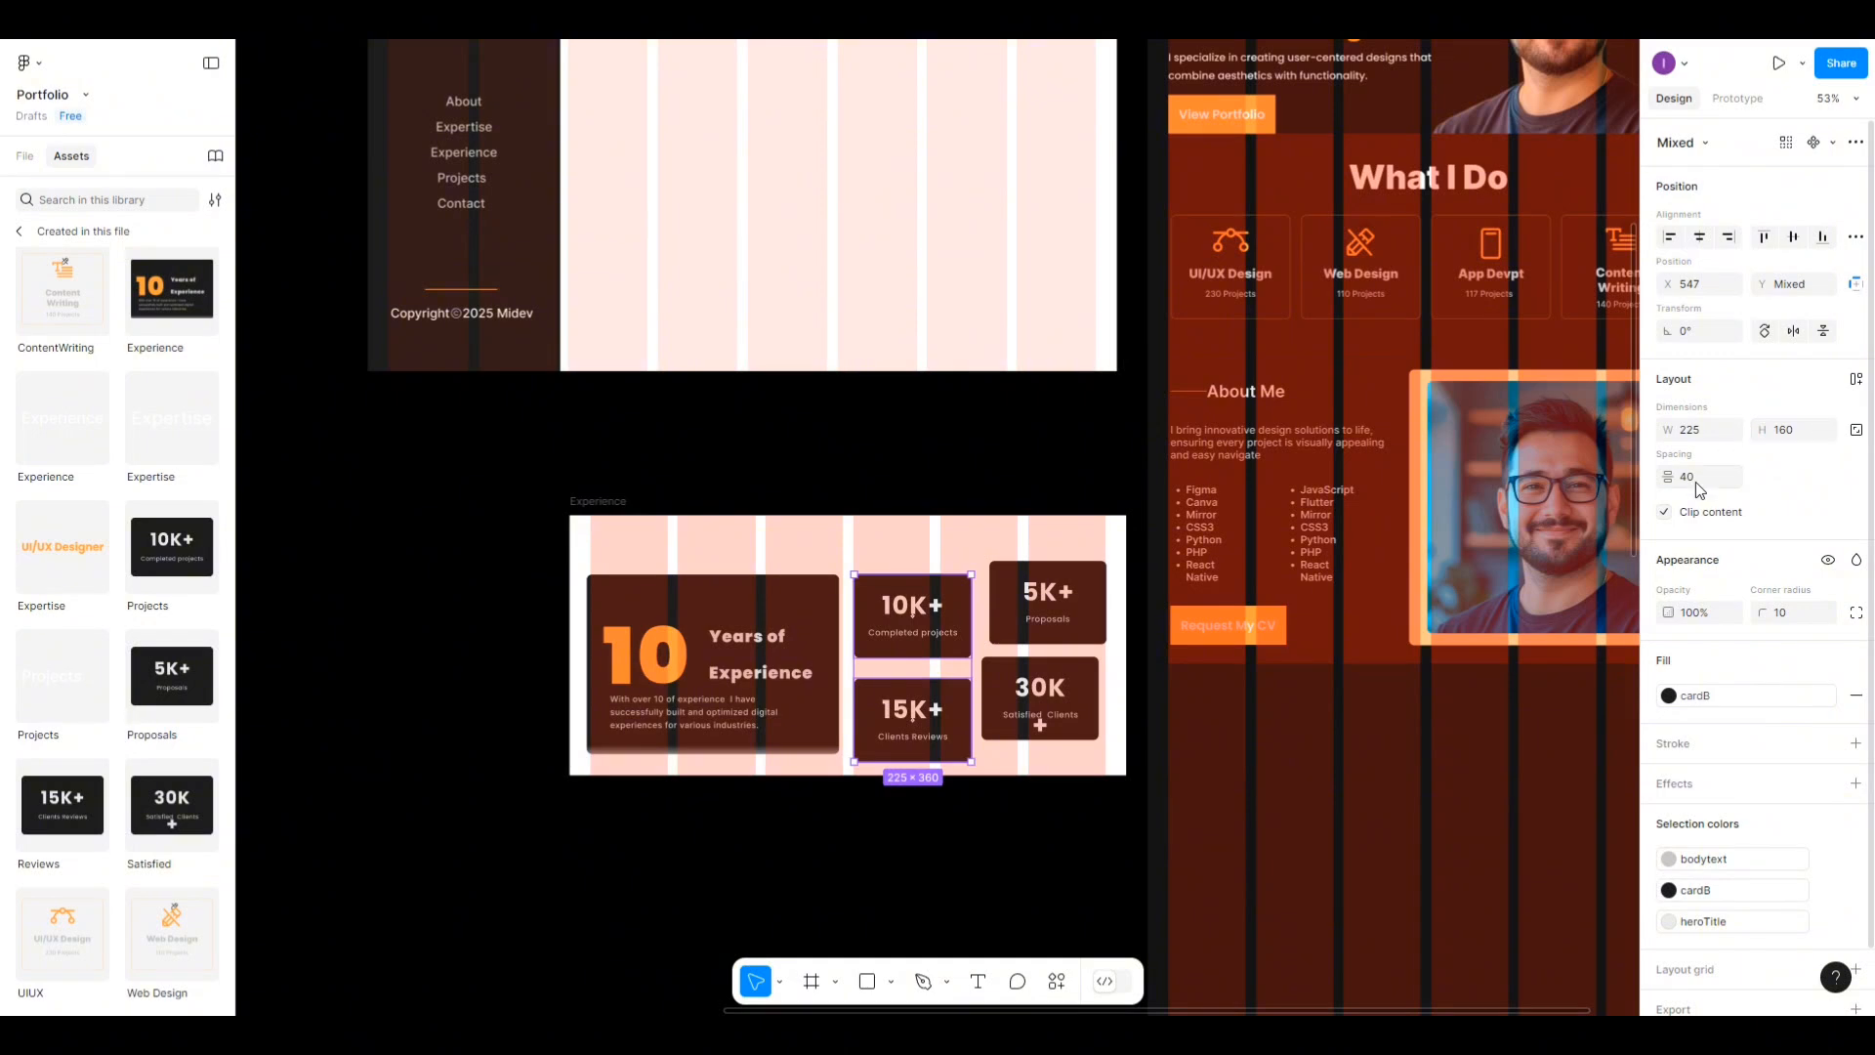
pyautogui.click(1696, 482)
pyautogui.write('30')
pyautogui.press('Return')
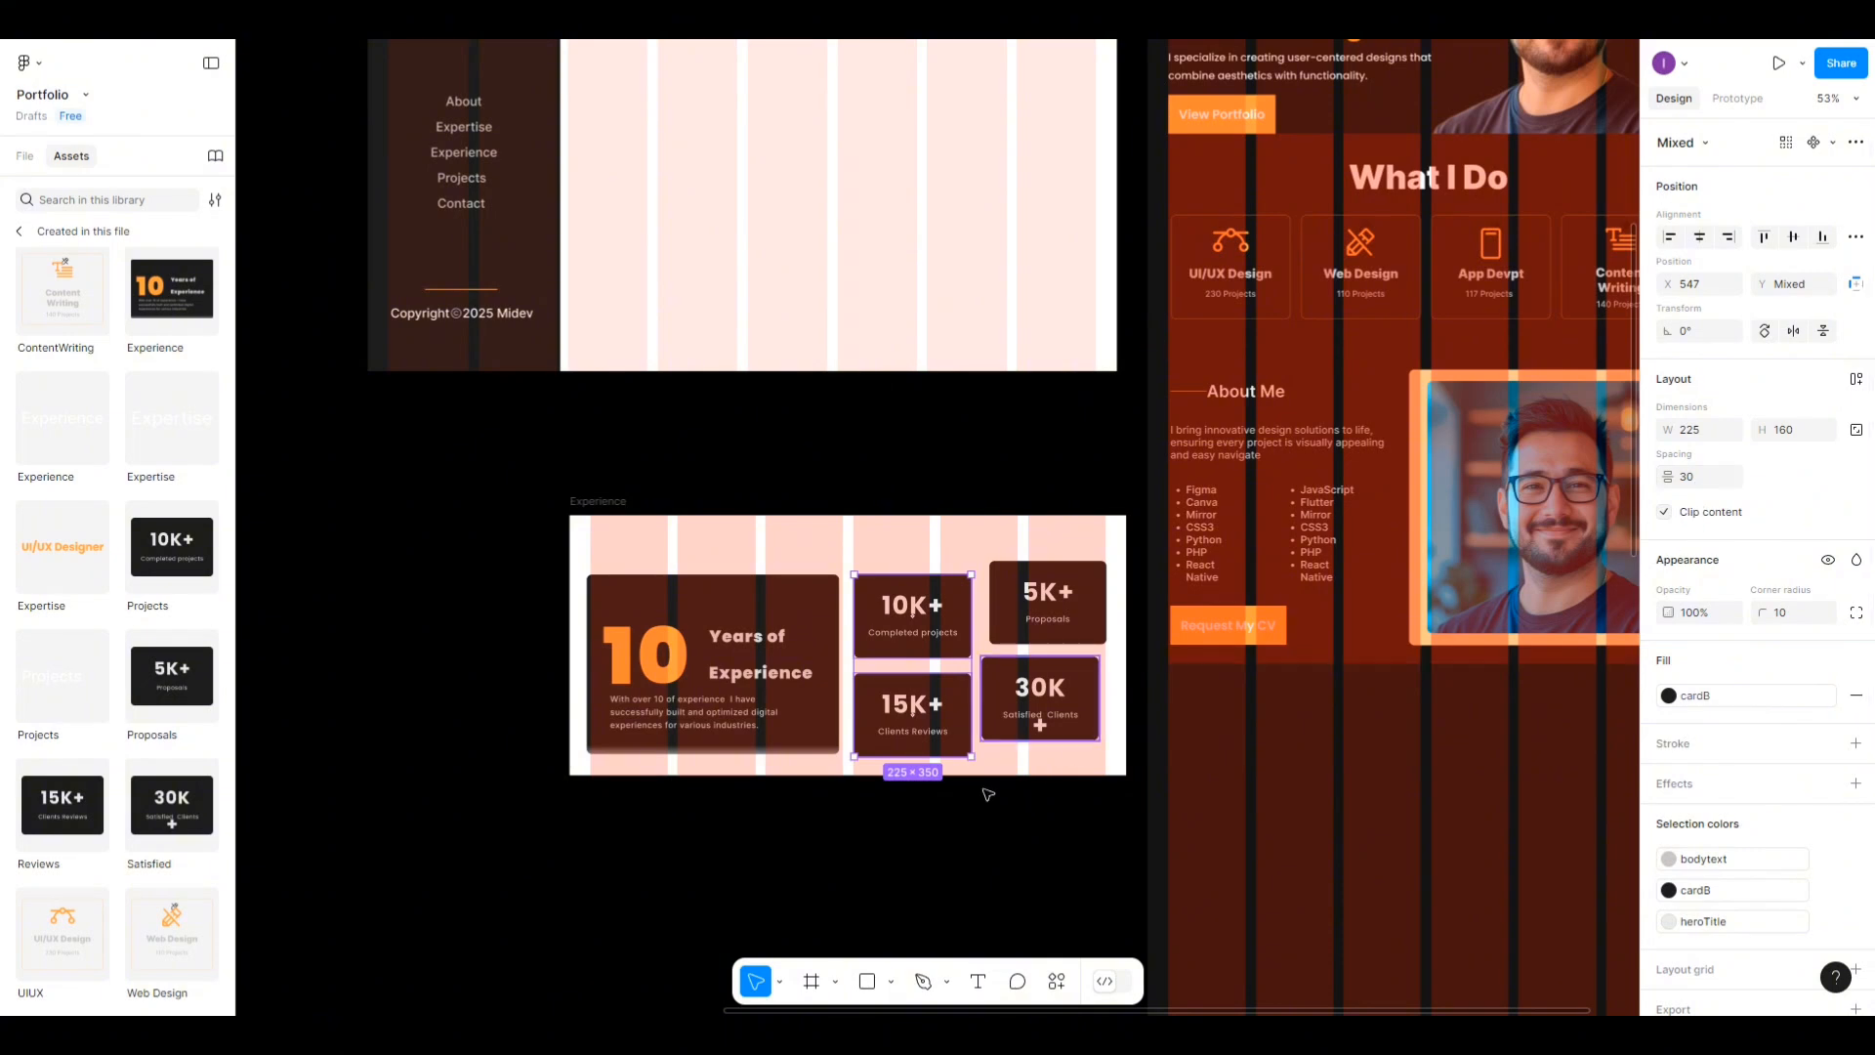
pyautogui.click(1703, 471)
pyautogui.write('28')
pyautogui.press('Return')
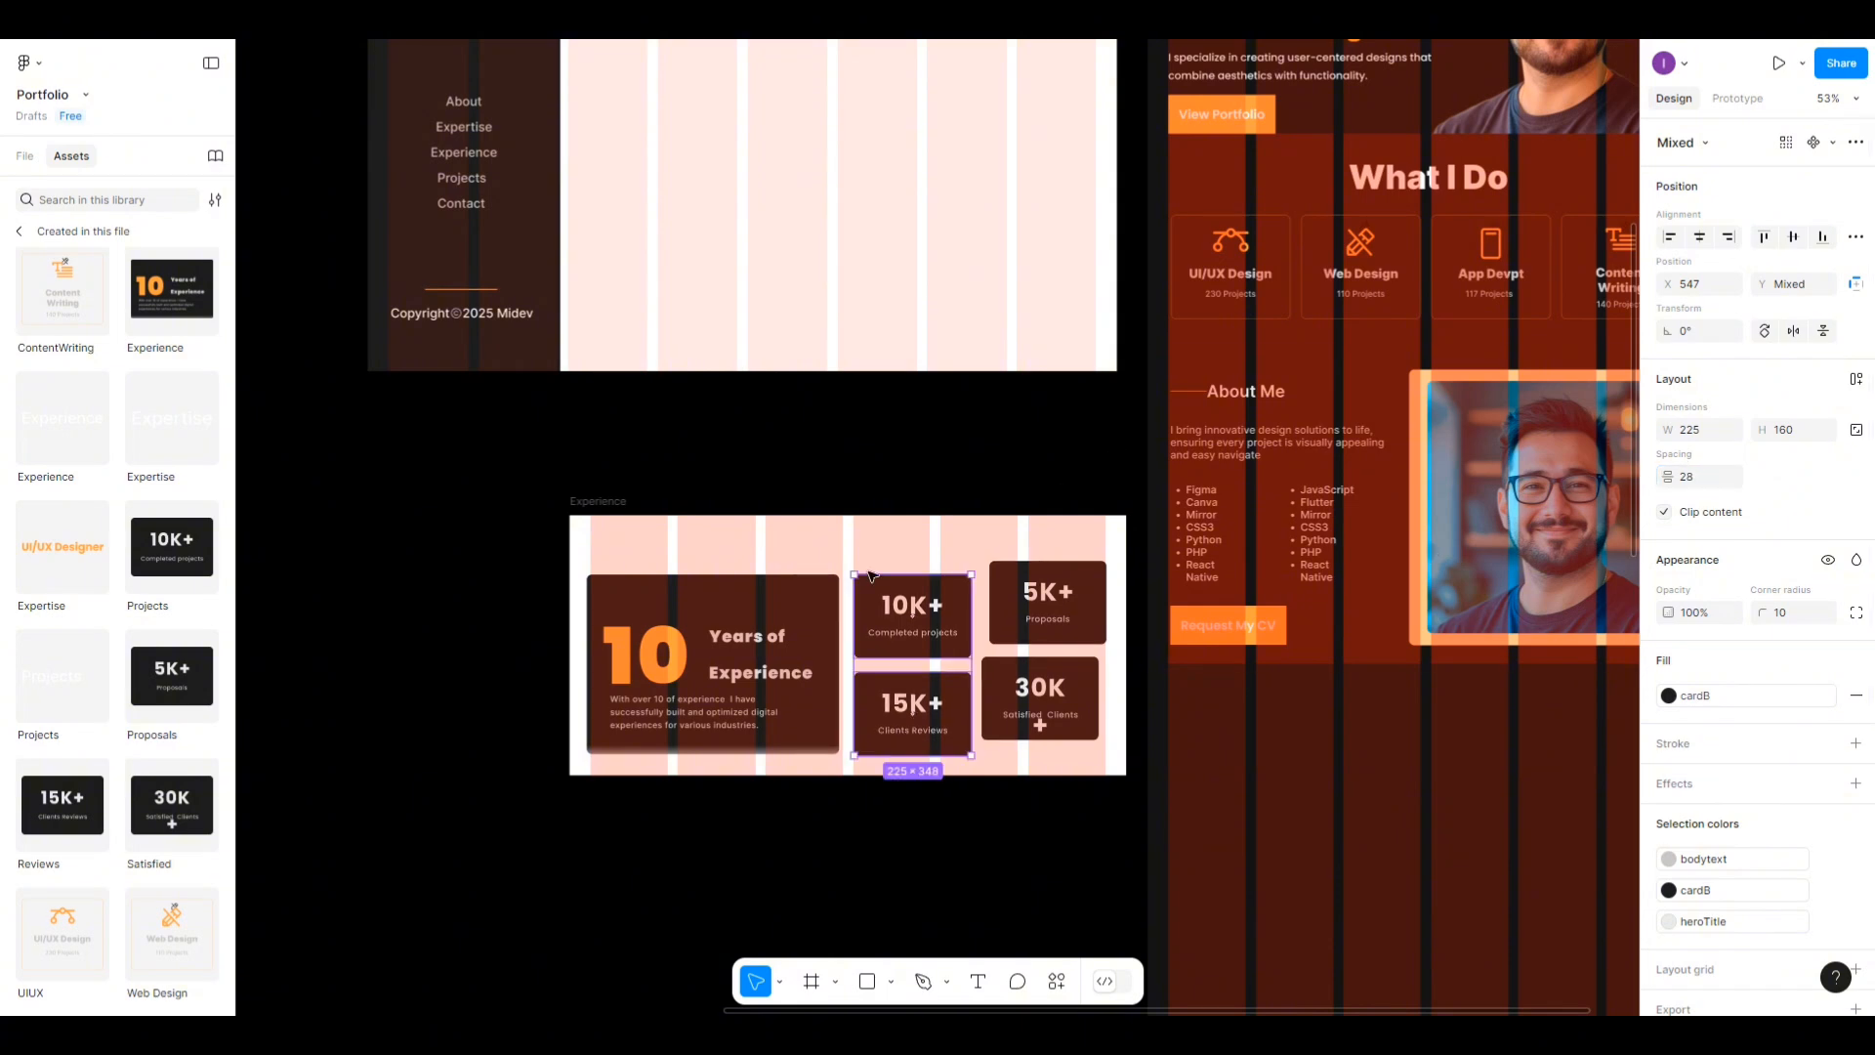
# Centre-align the 5K+ and 30K cards with a vertical spacing of 28 and move the pair level with the 10K+ and 15K+ cards.
pyautogui.click(1038, 637)
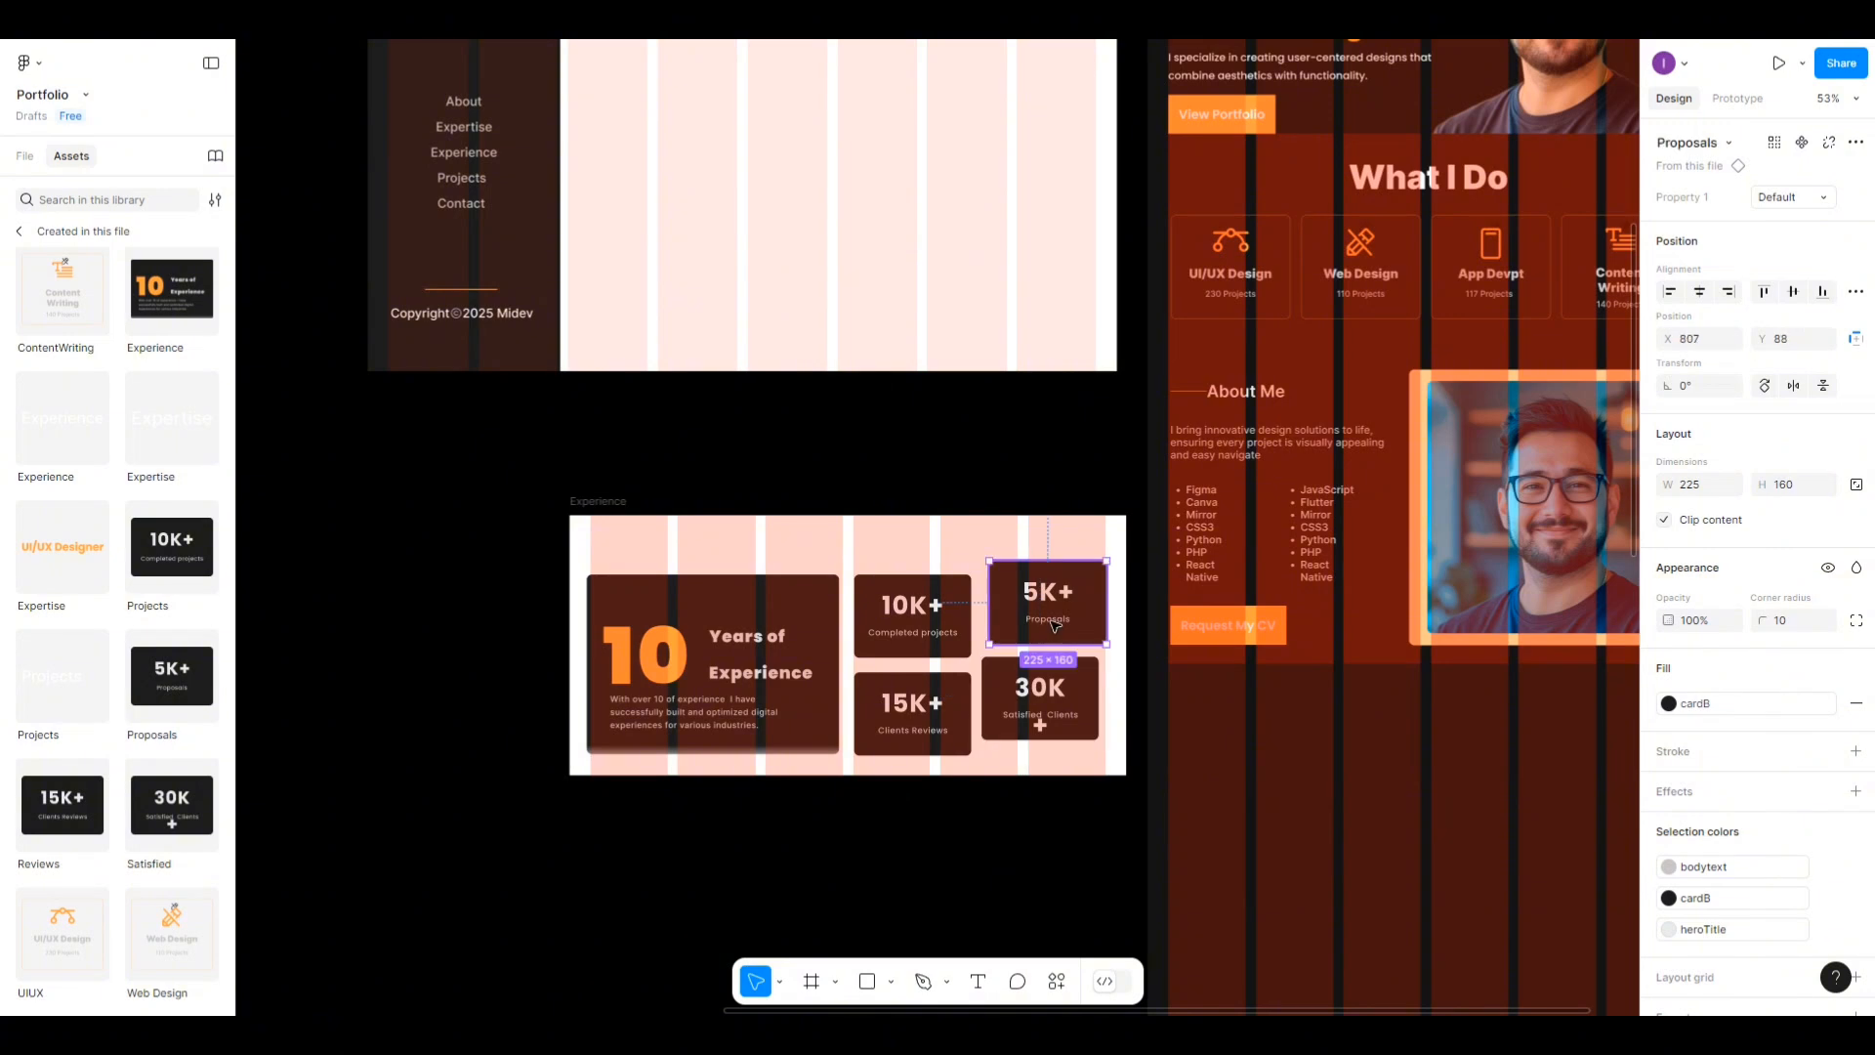
pyautogui.keyDown('shift'); pyautogui.click(1048, 701); pyautogui.keyUp('shift')
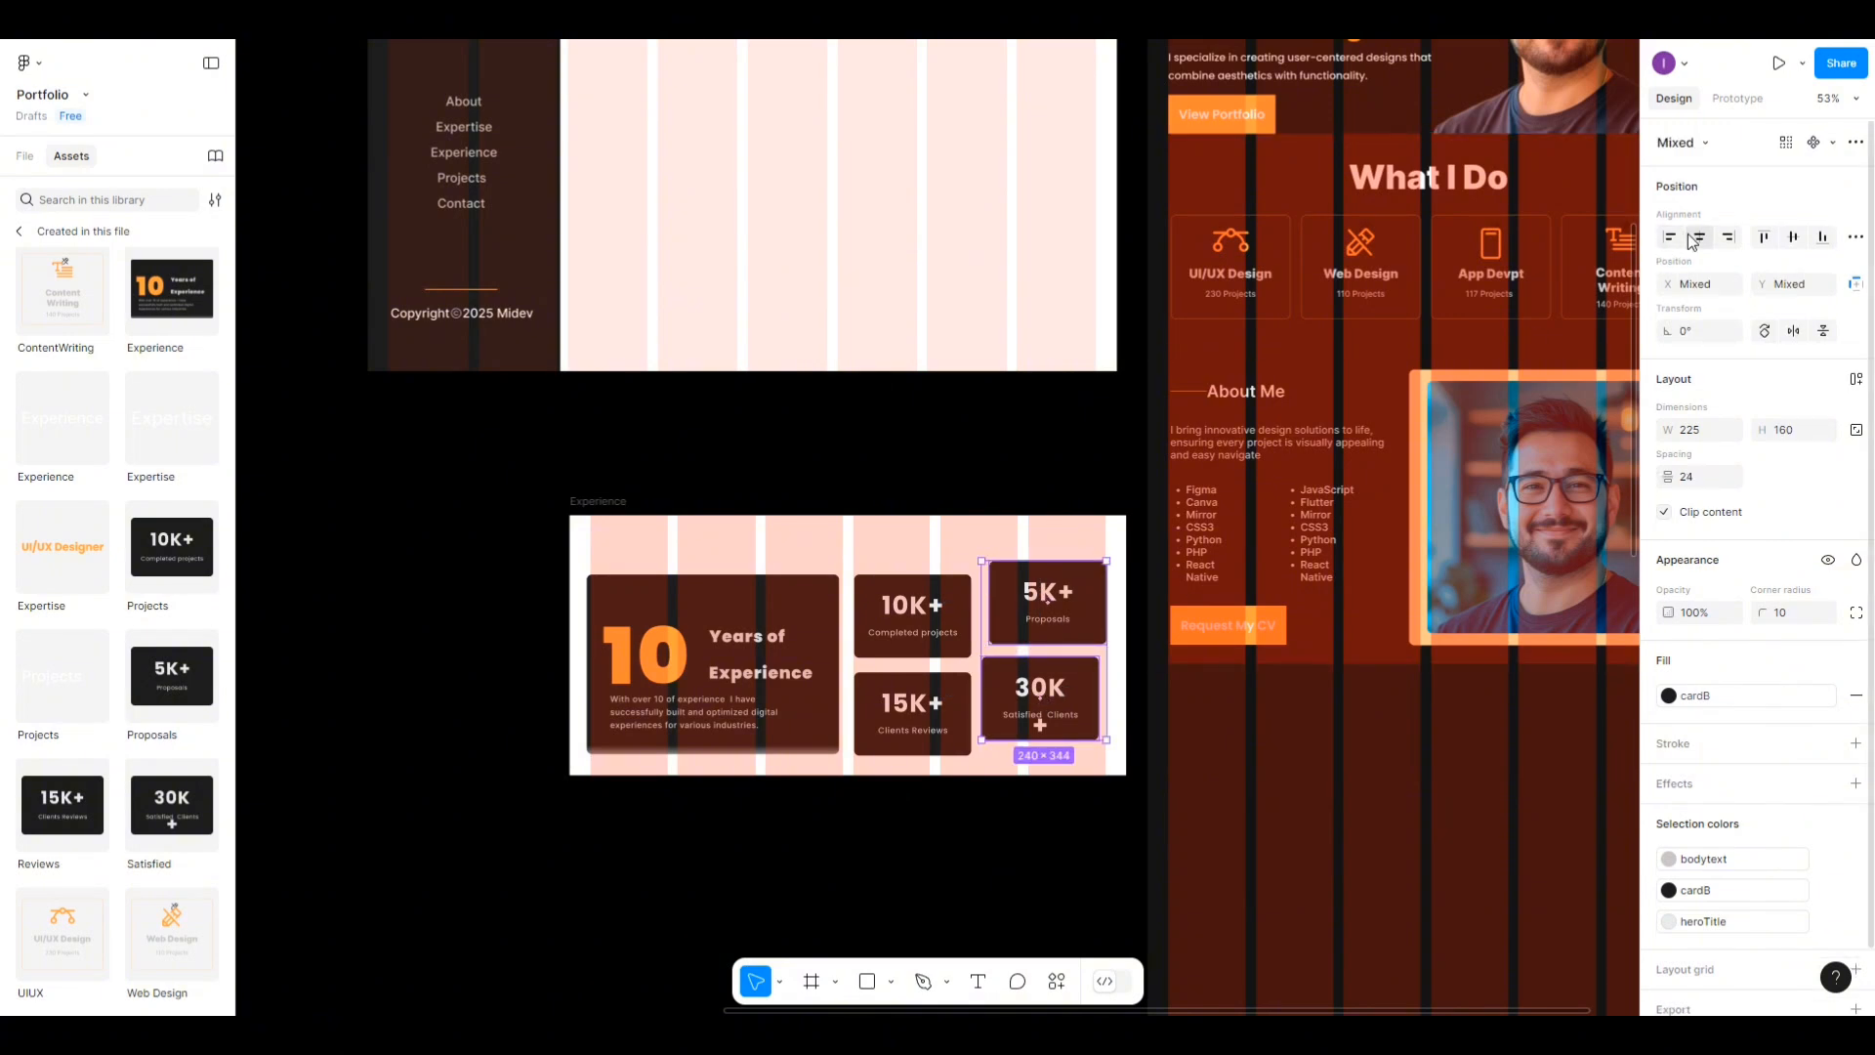
pyautogui.click(1700, 236)
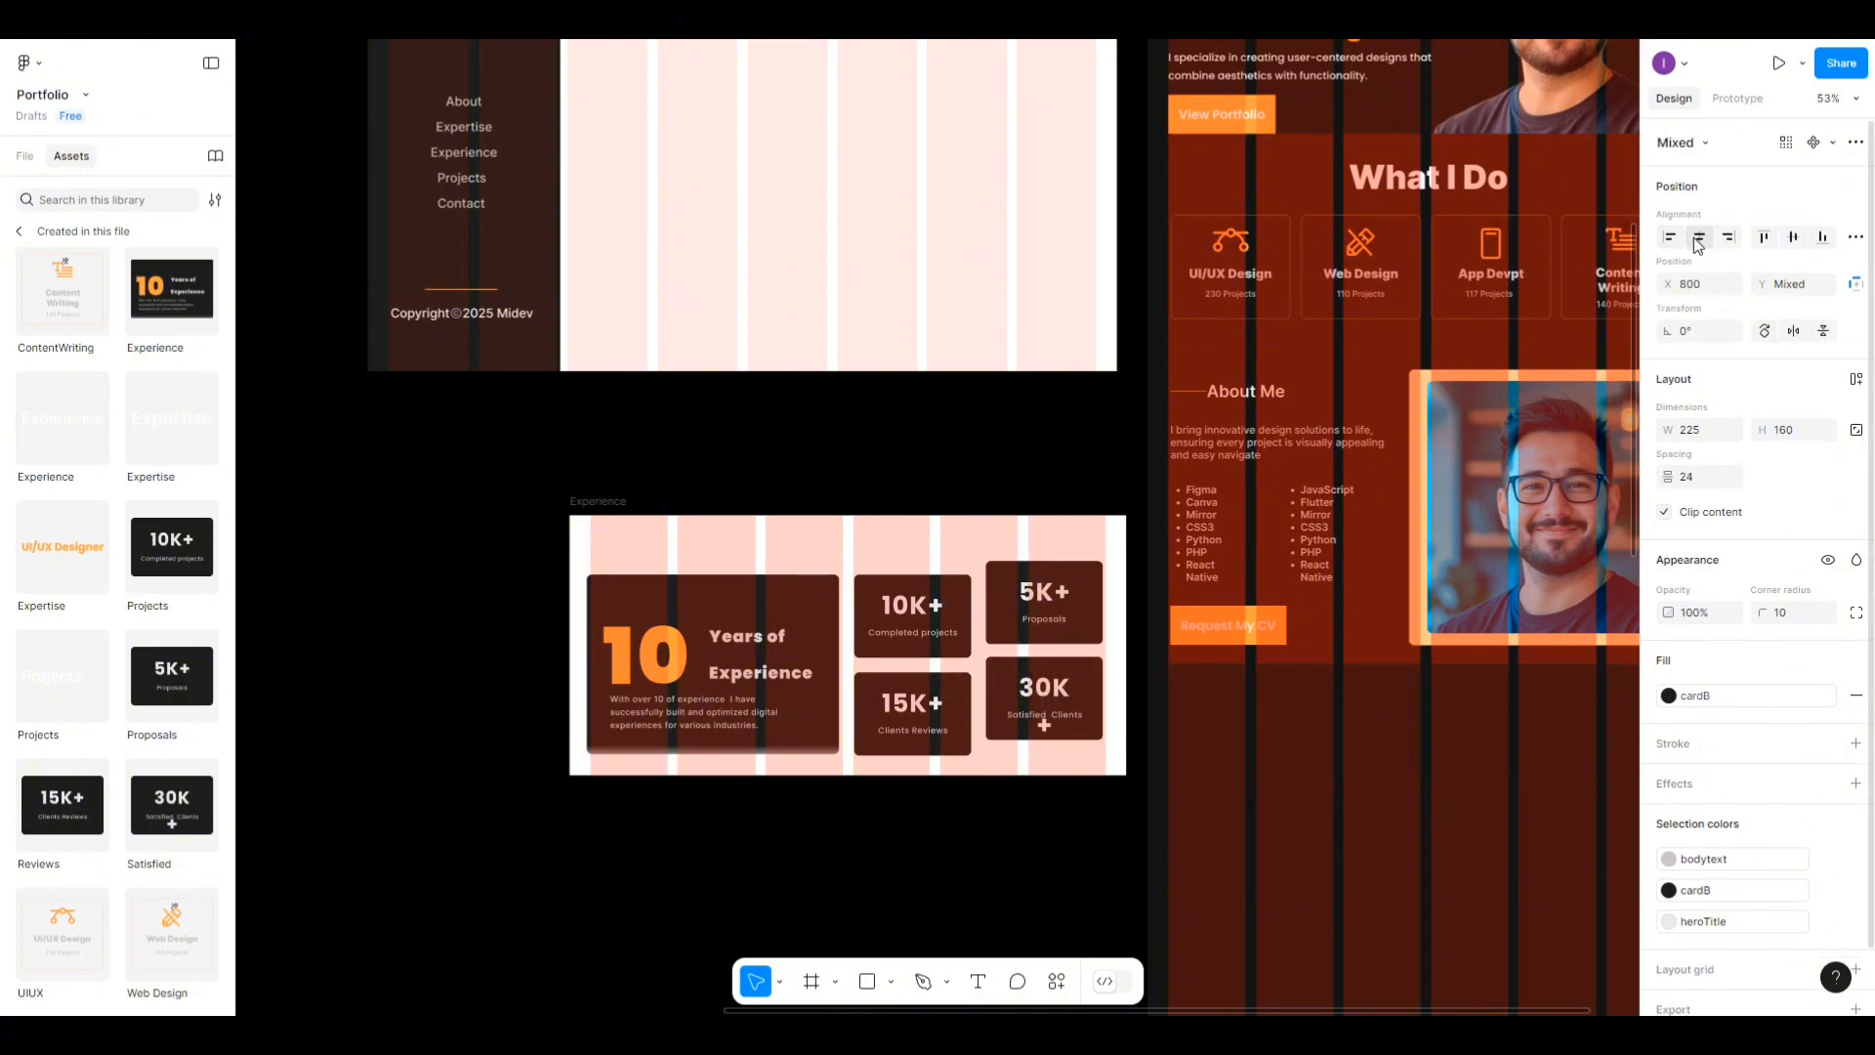
pyautogui.click(1676, 473)
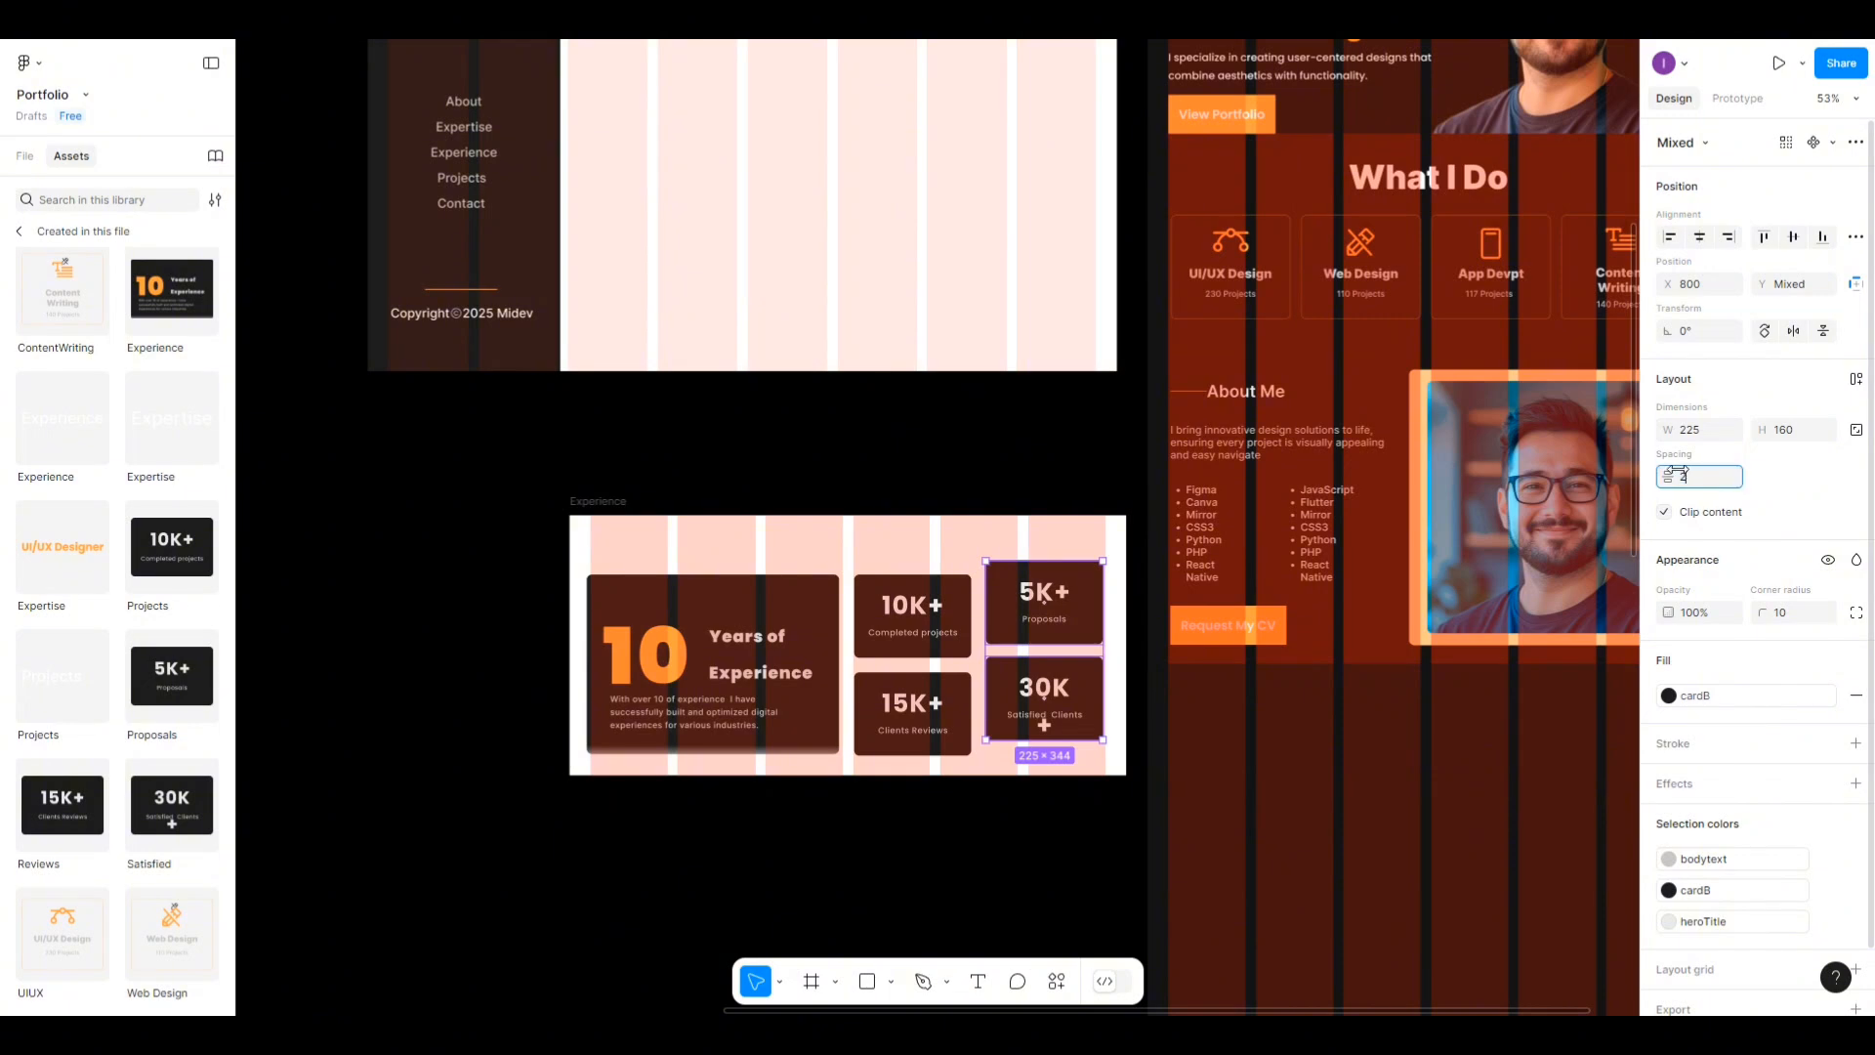
pyautogui.write('28')
pyautogui.press('Return')
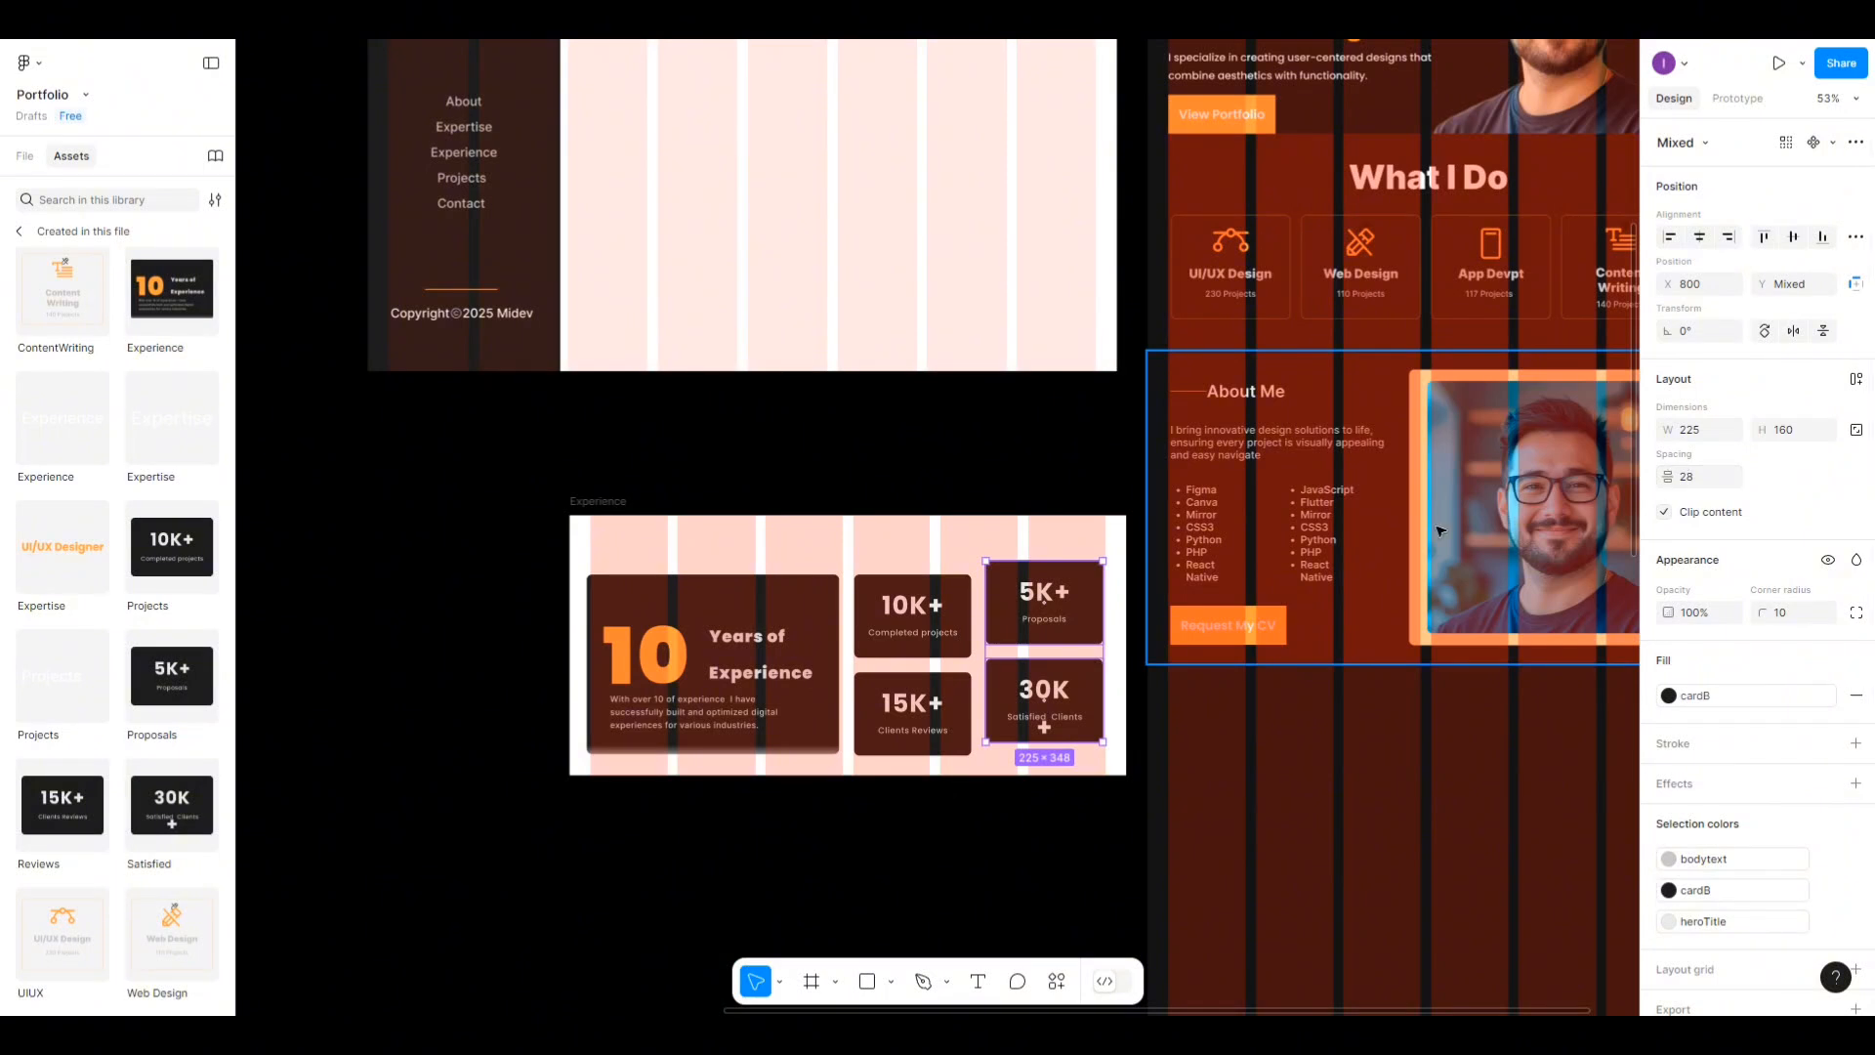
pyautogui.moveTo(1067, 610); pyautogui.dragTo(1078, 625)
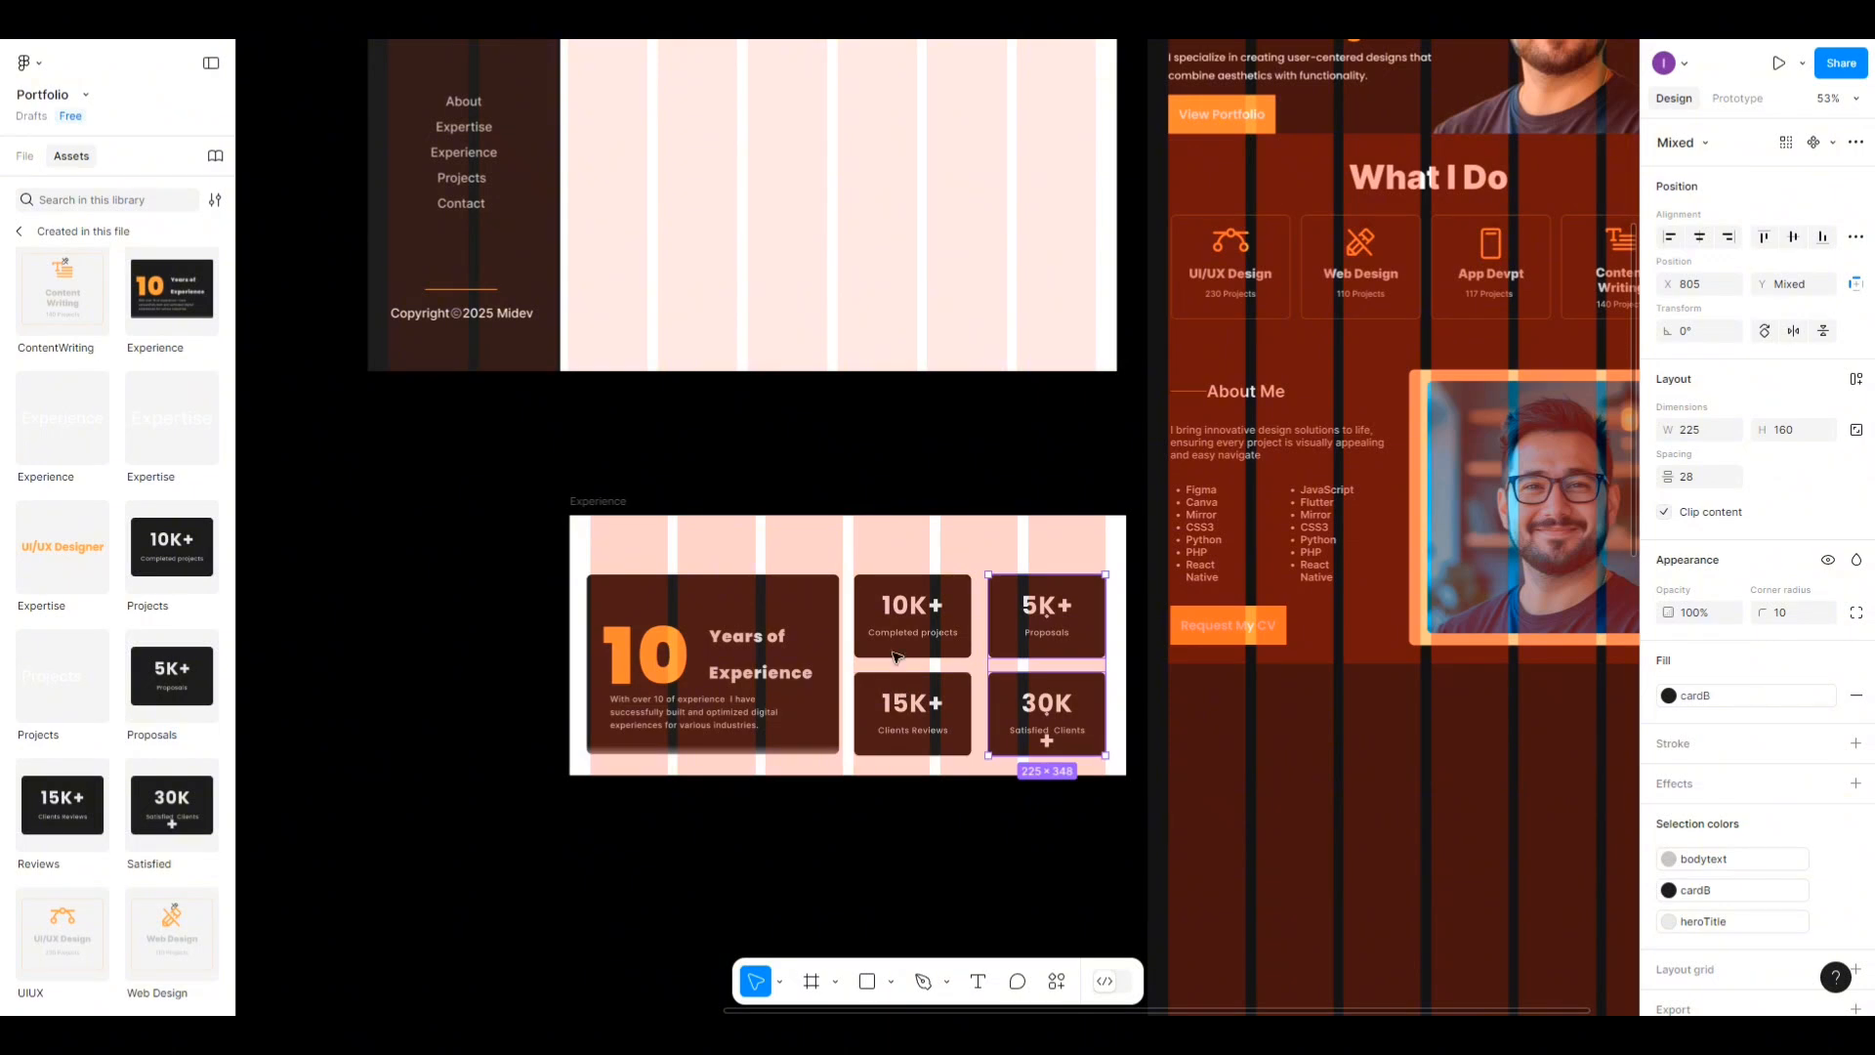
# Group the 10K+, 15K+, 5K+ and 30K stat cards in the Experience frame.
pyautogui.click(888, 679)
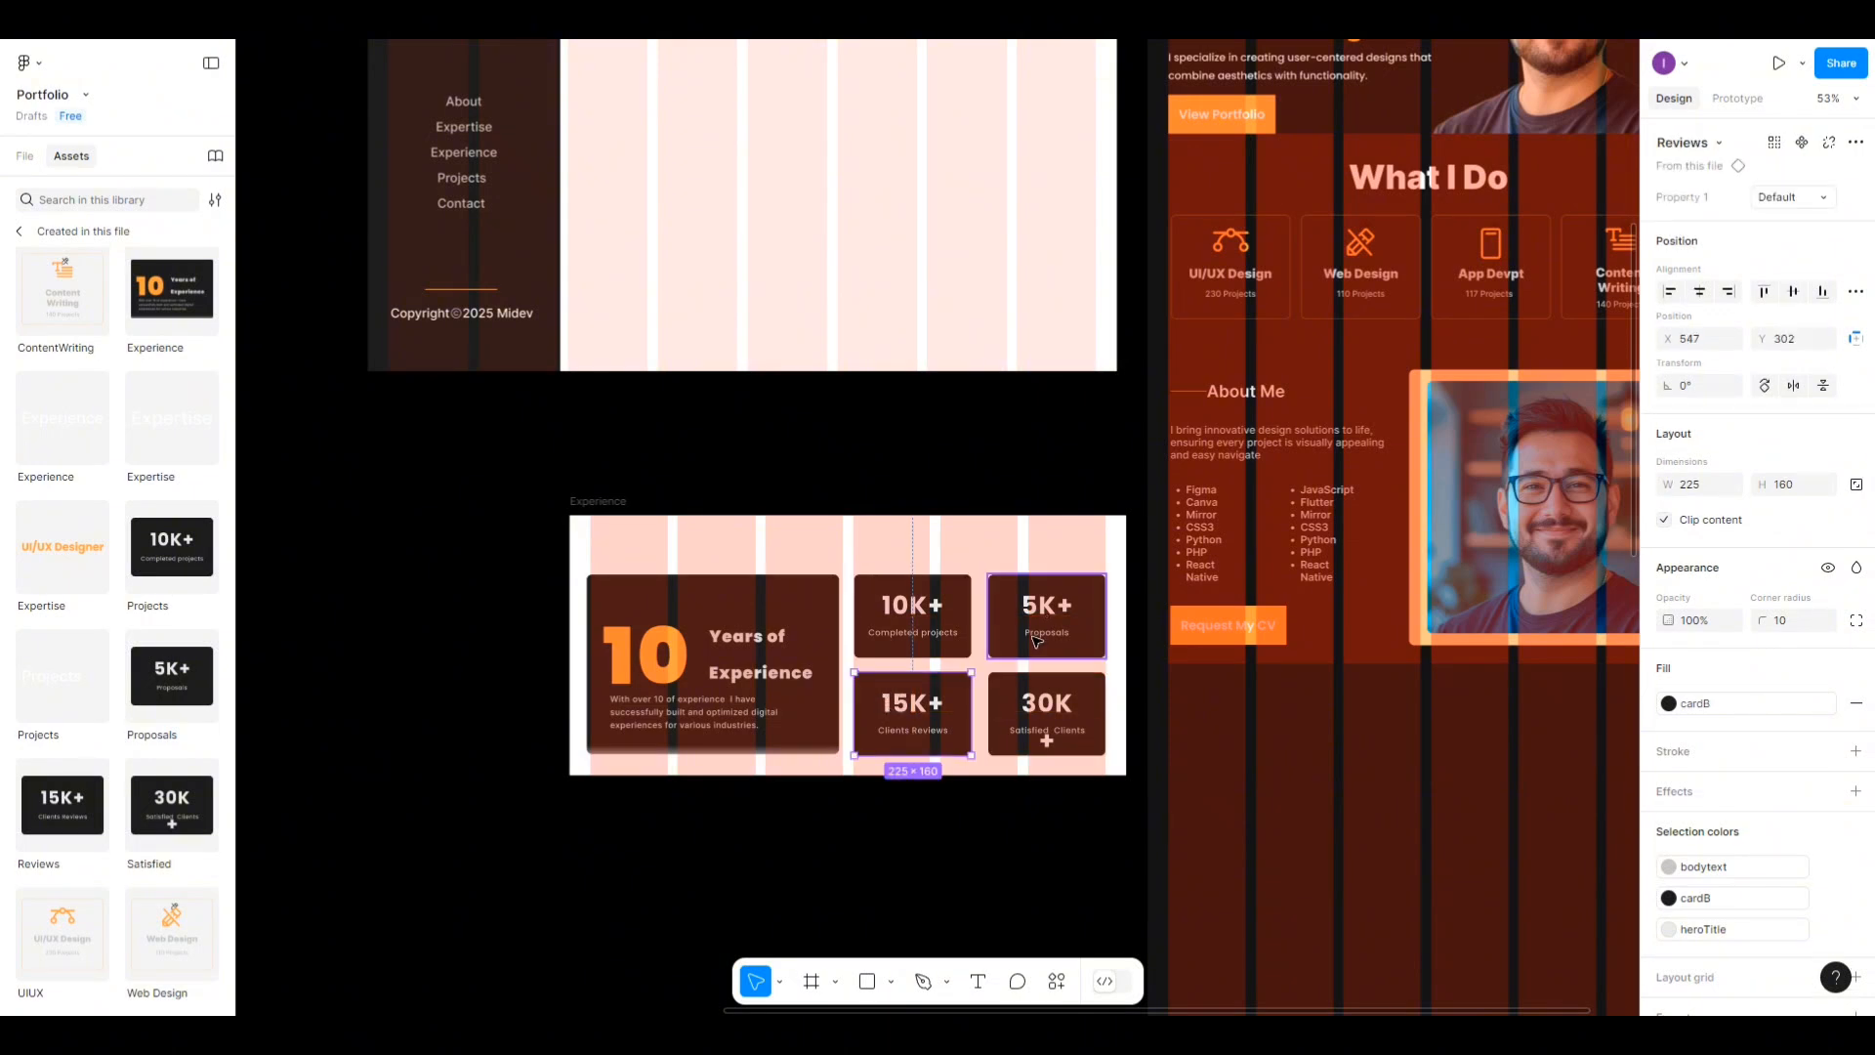
pyautogui.click(1030, 720)
pyautogui.keyDown('shift'); pyautogui.click(1048, 649); pyautogui.keyUp('shift')
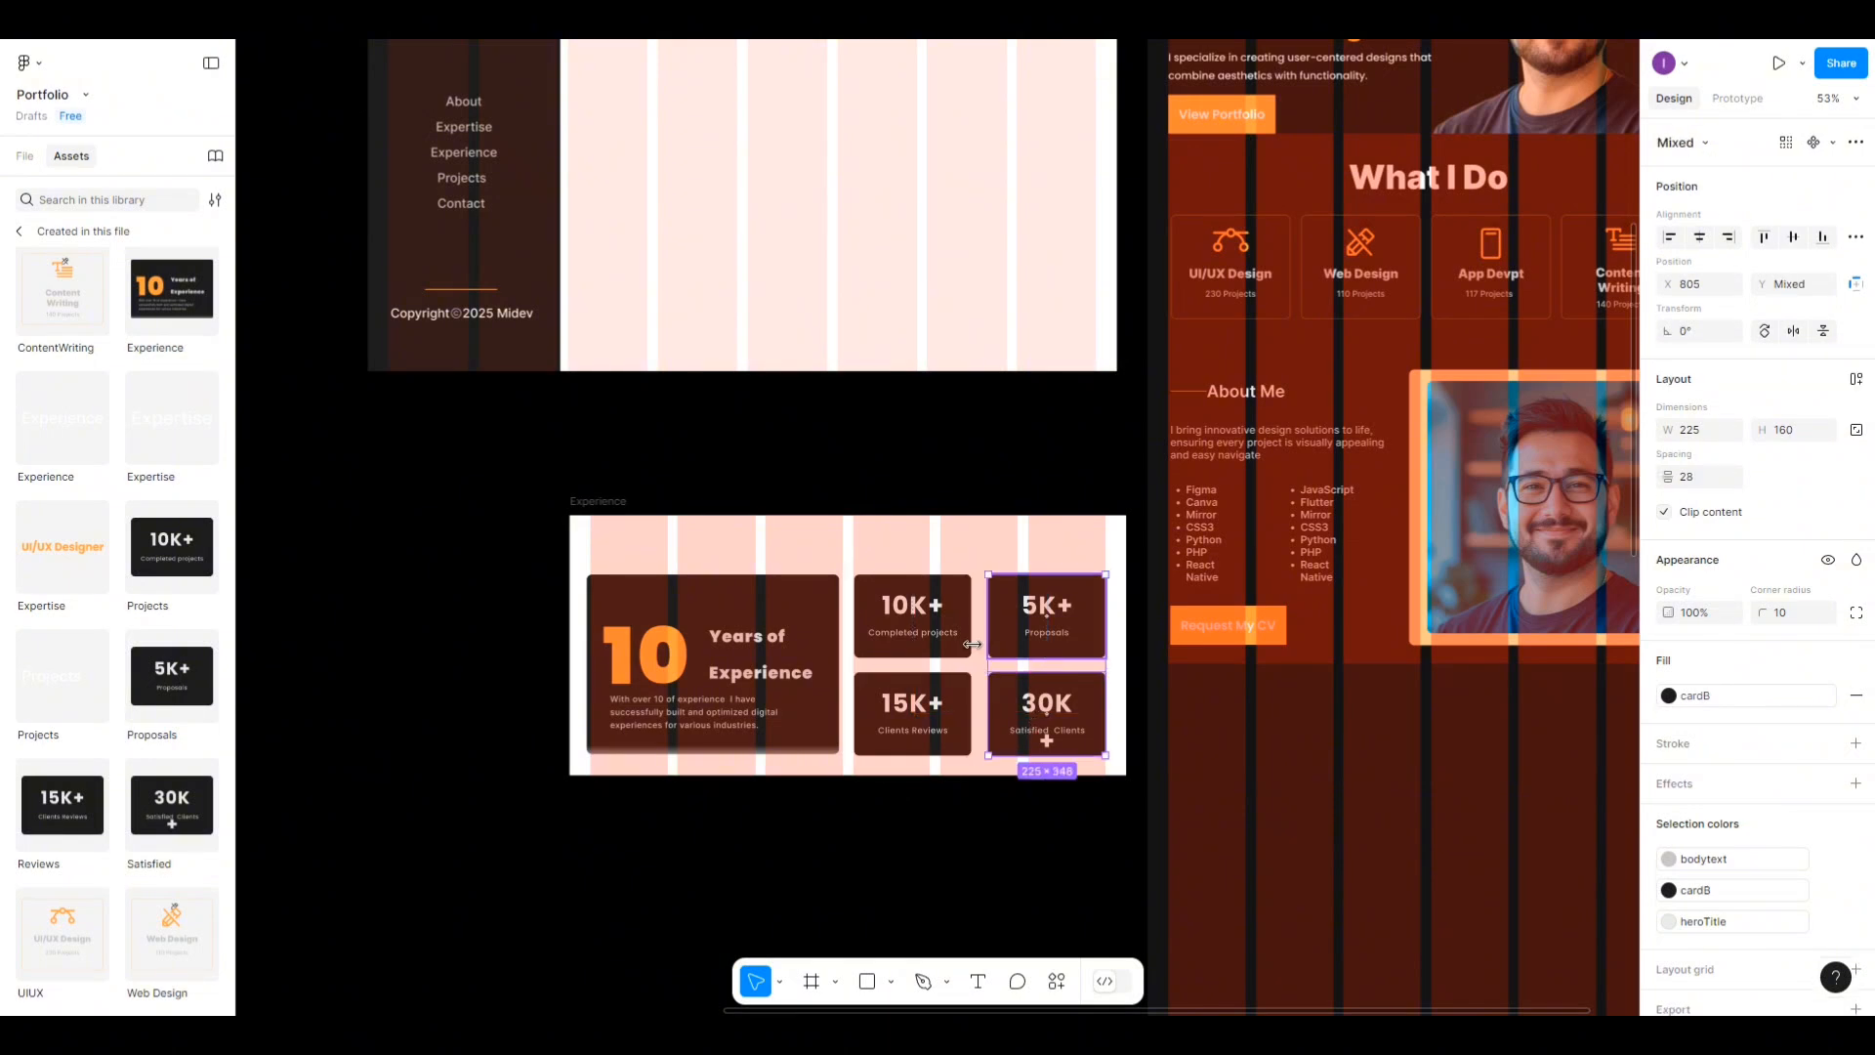
pyautogui.keyDown('shift'); pyautogui.click(923, 632); pyautogui.keyUp('shift')
pyautogui.keyDown('shift'); pyautogui.click(916, 711); pyautogui.keyUp('shift')
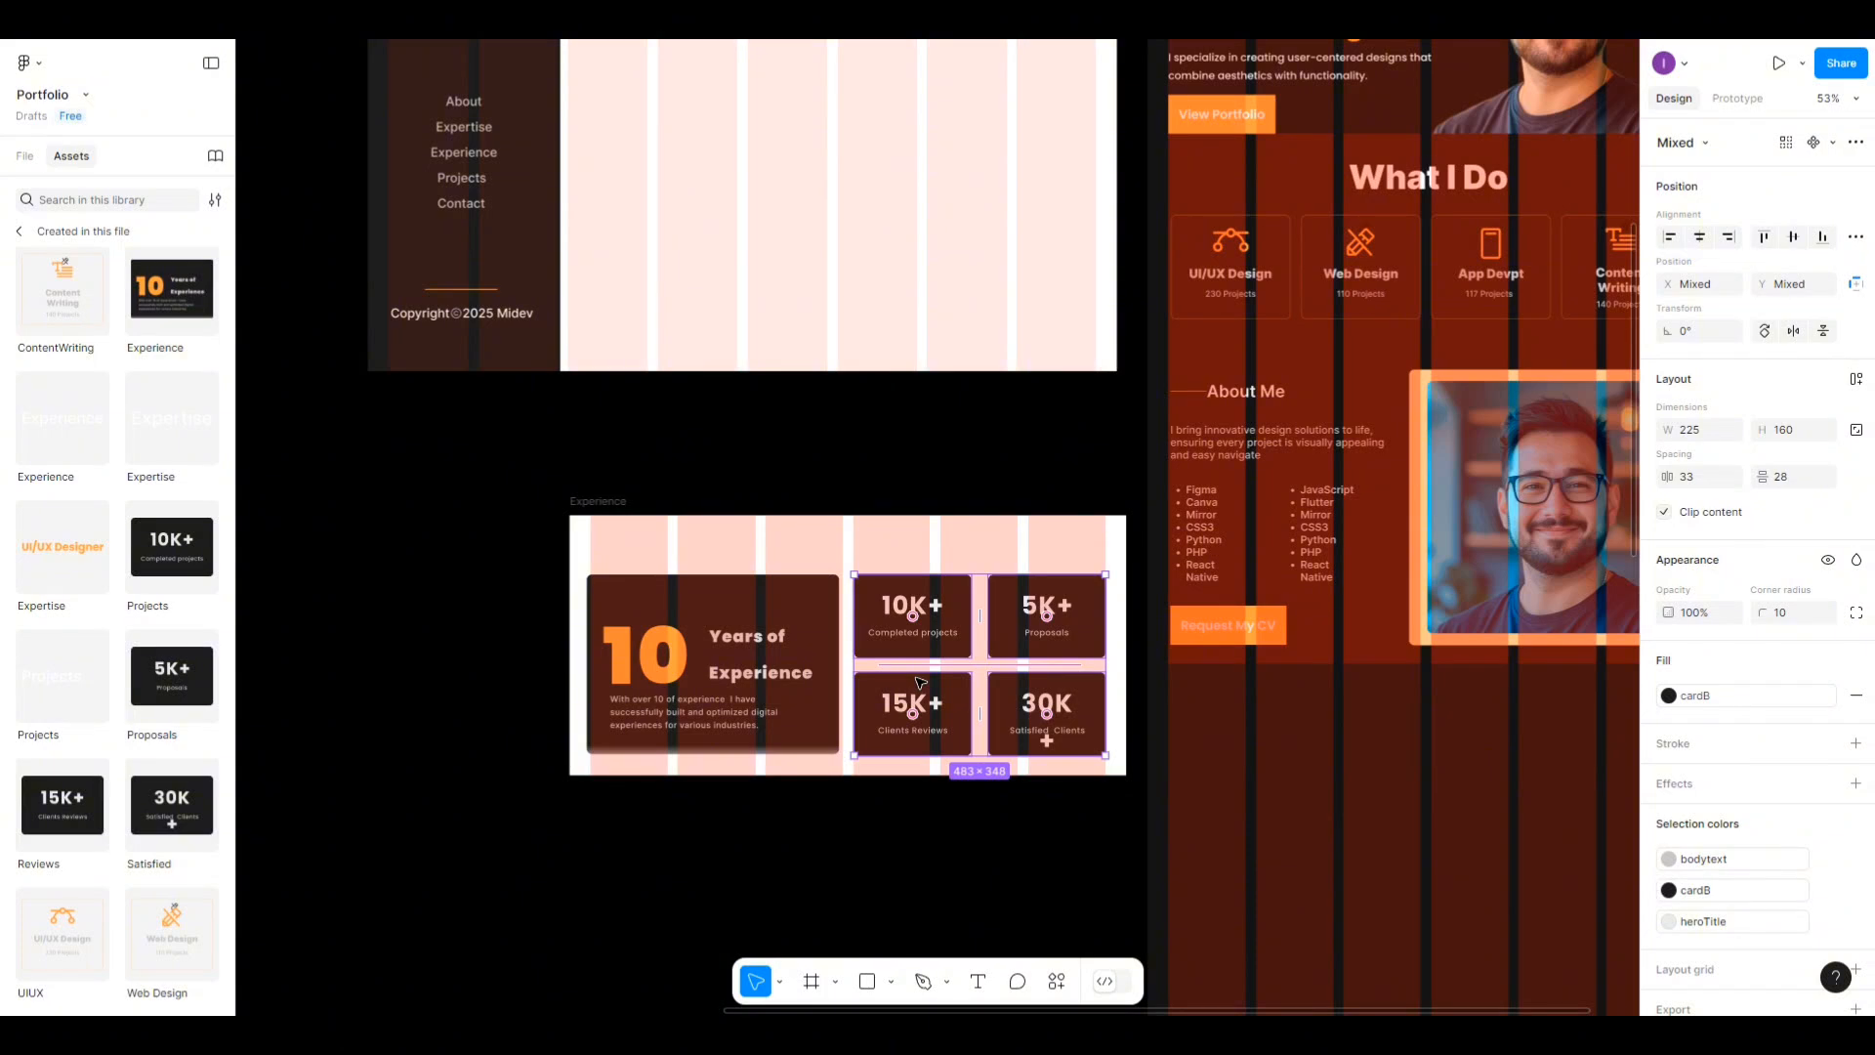
pyautogui.hotkey('ctrl', 'g')
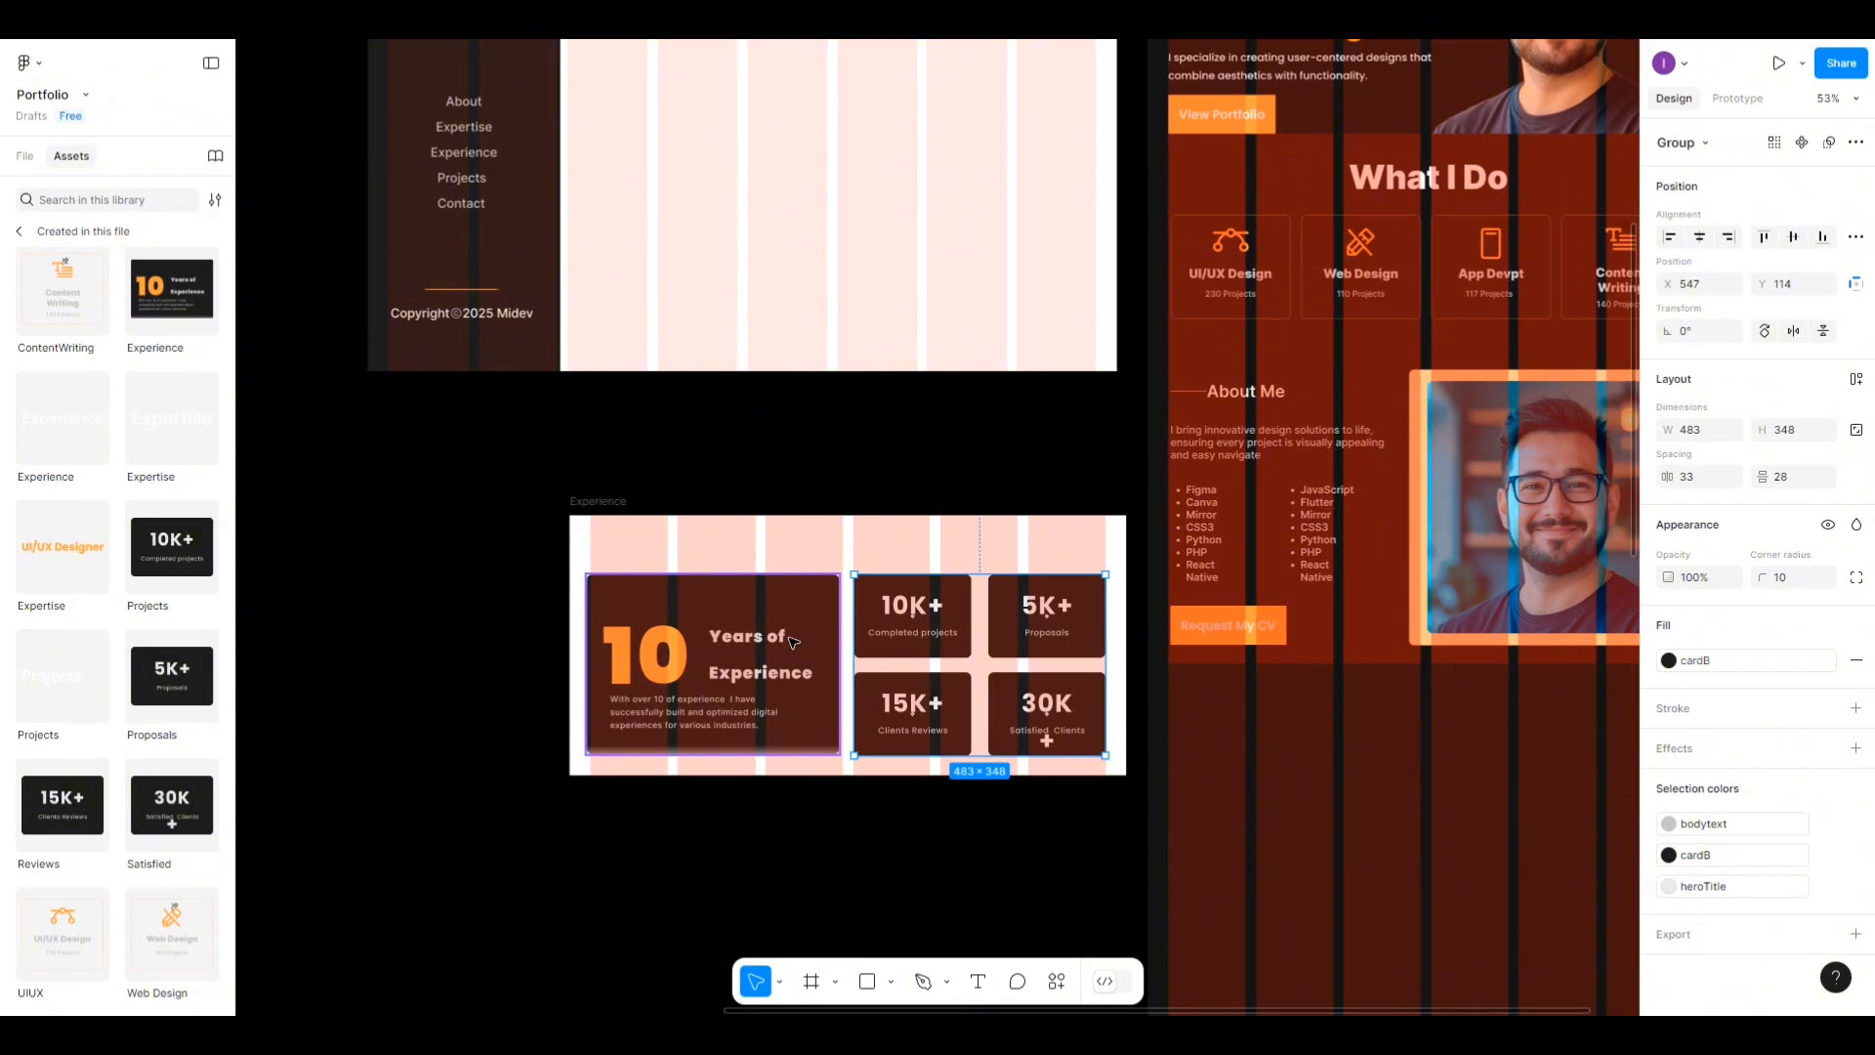
# Move the large "10 Years of Experience" card to X 40, keeping it at the same height.
pyautogui.click(647, 599)
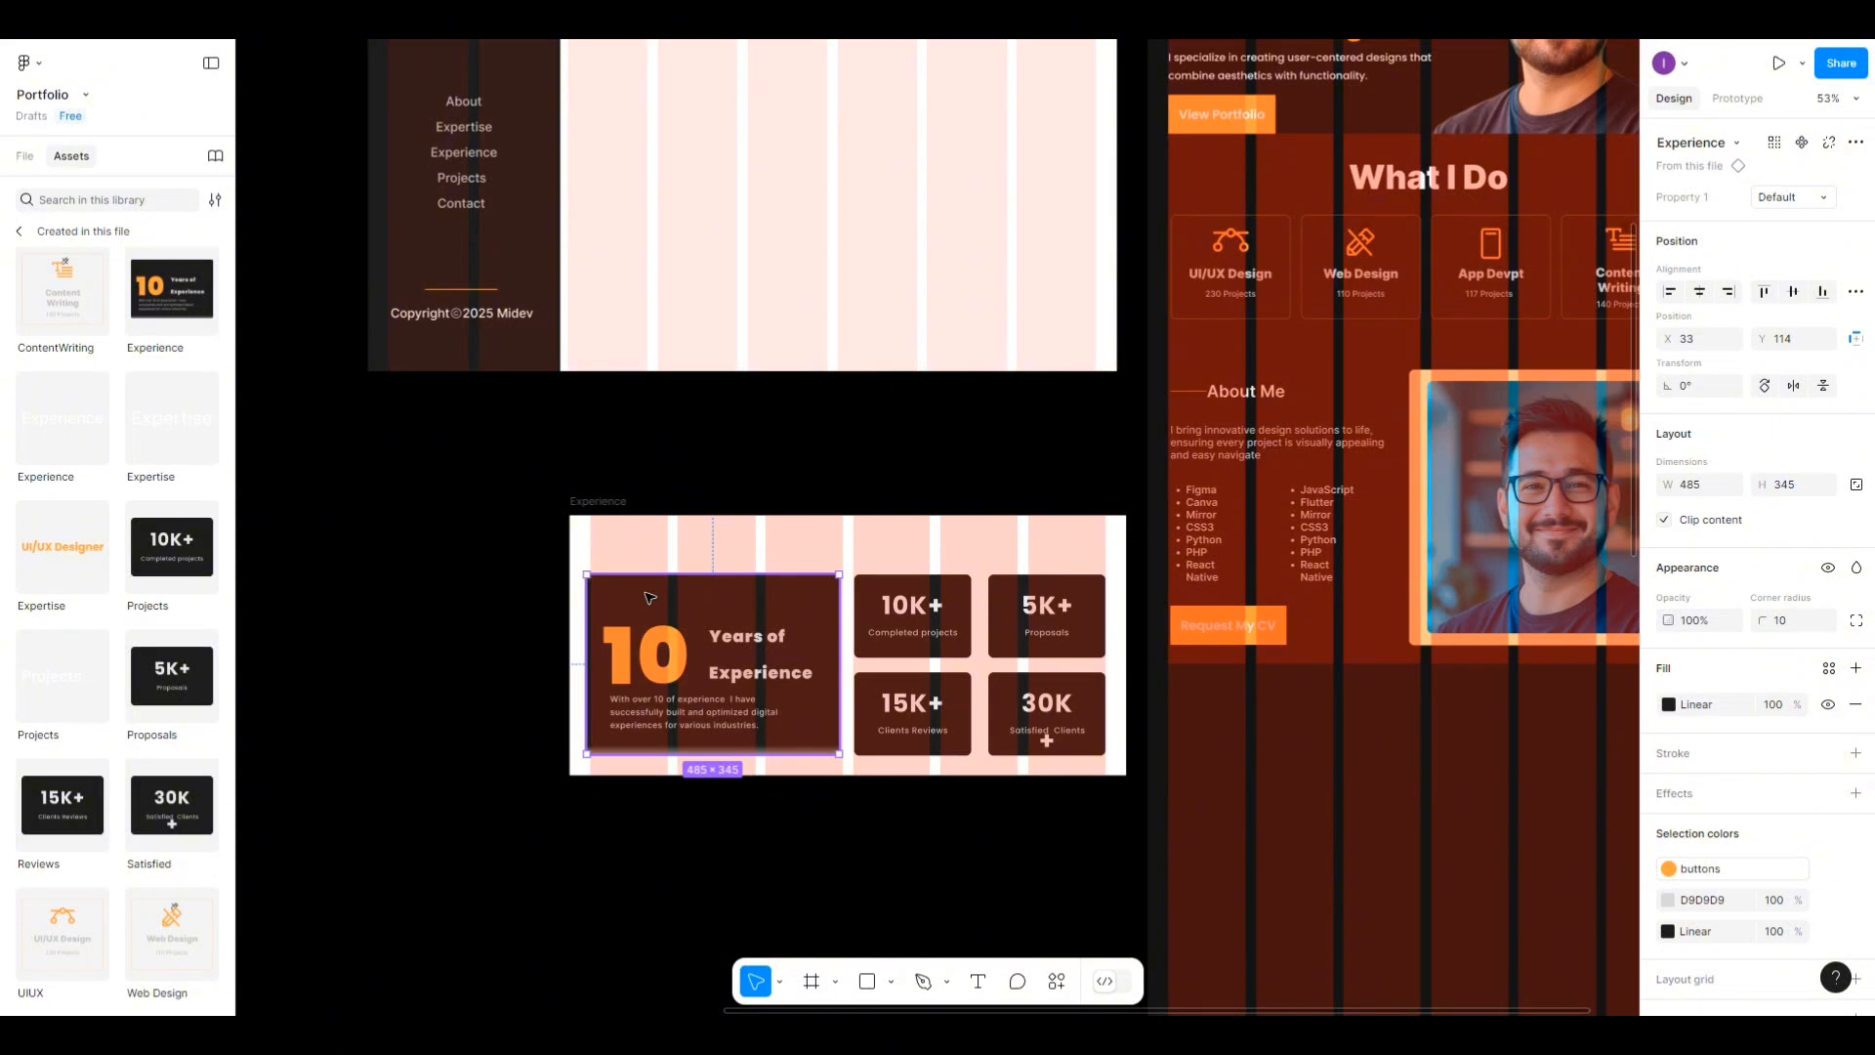
pyautogui.moveTo(651, 598); pyautogui.dragTo(652, 597)
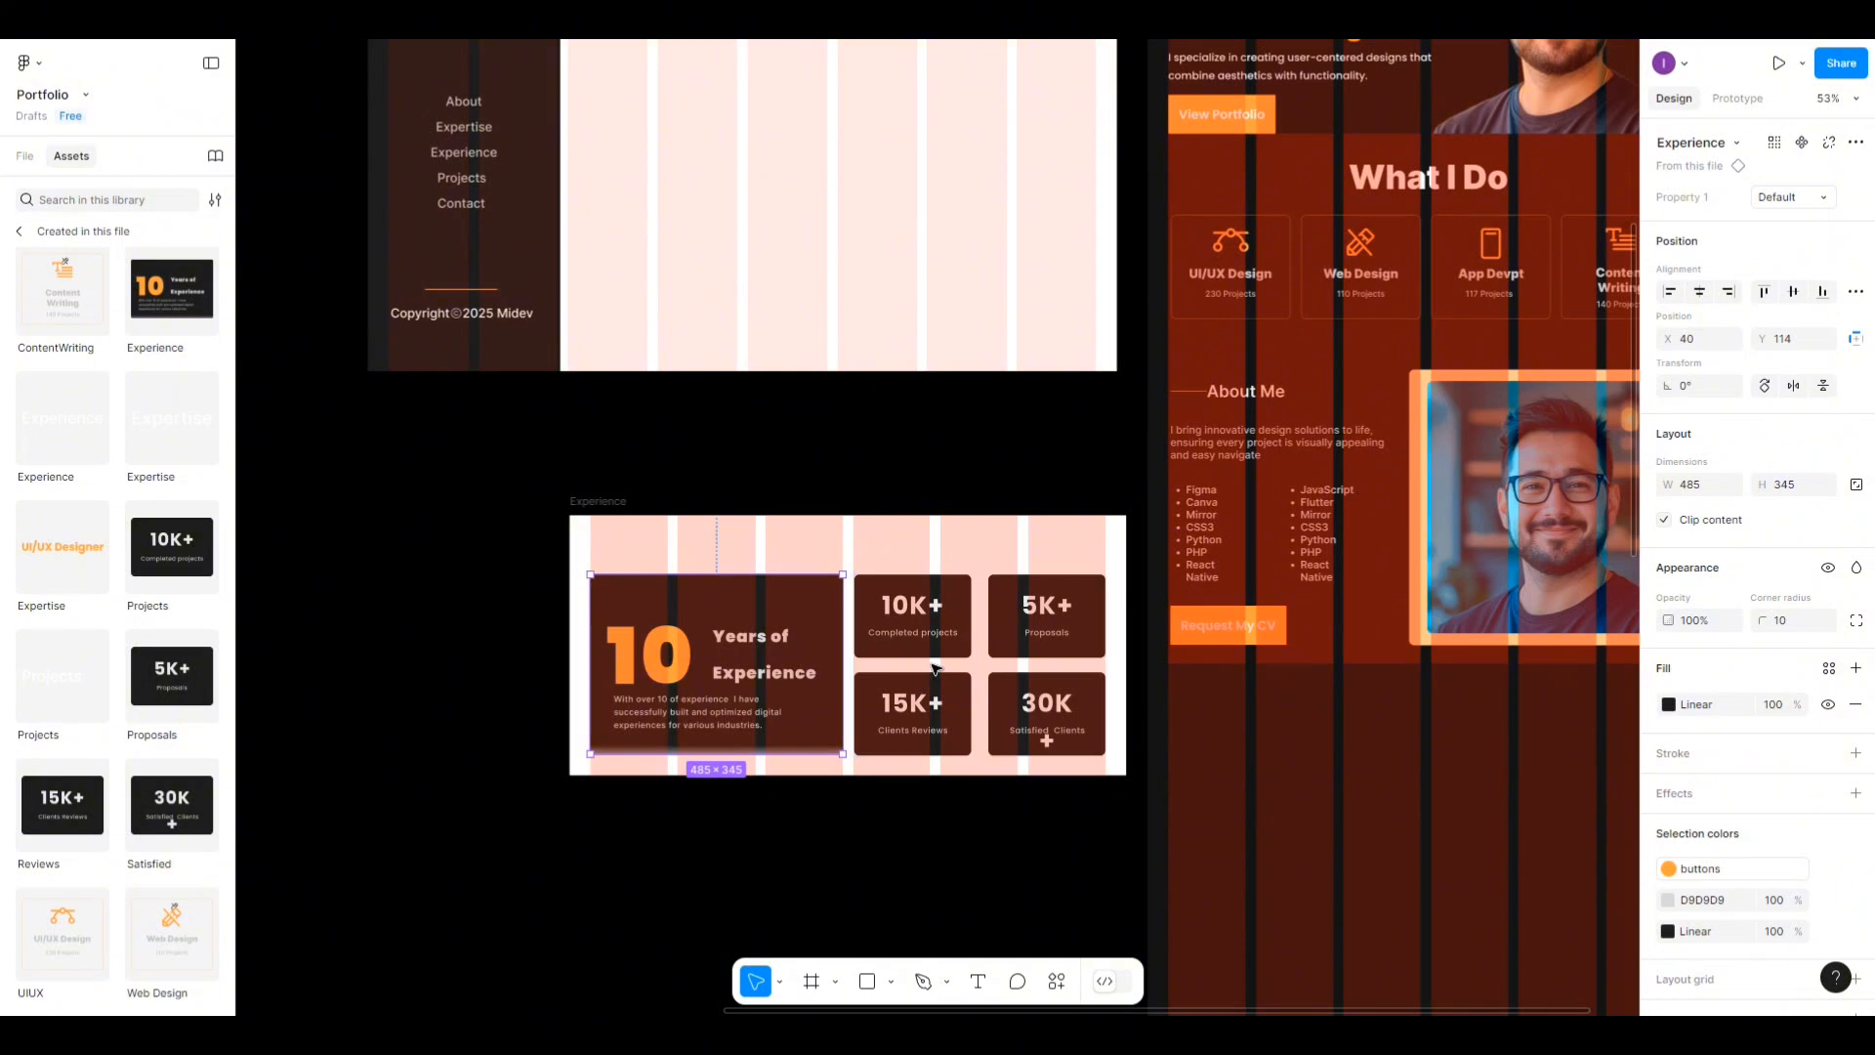
pyautogui.click(934, 666)
# Align the vertical centres of the large Experience card and the stat-card group, and group them together.
pyautogui.click(823, 654)
pyautogui.keyDown('shift'); pyautogui.click(932, 646); pyautogui.keyUp('shift')
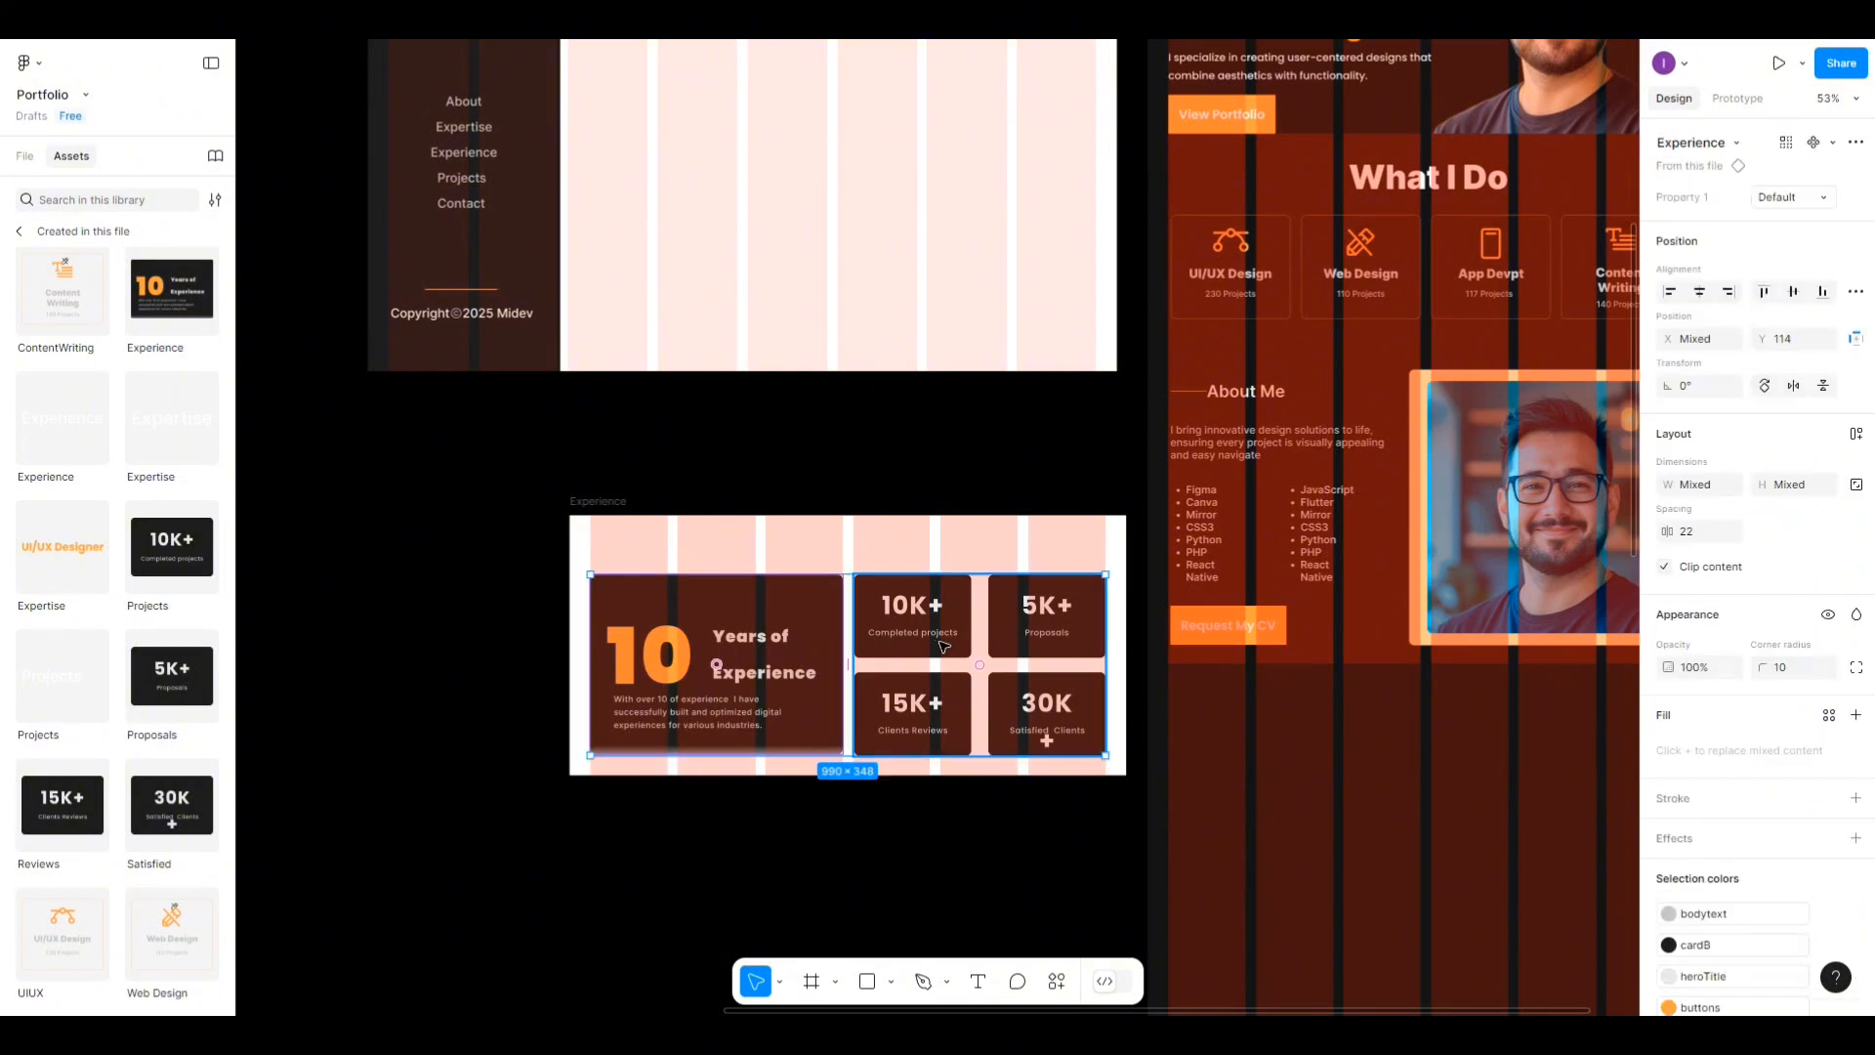
pyautogui.click(1793, 291)
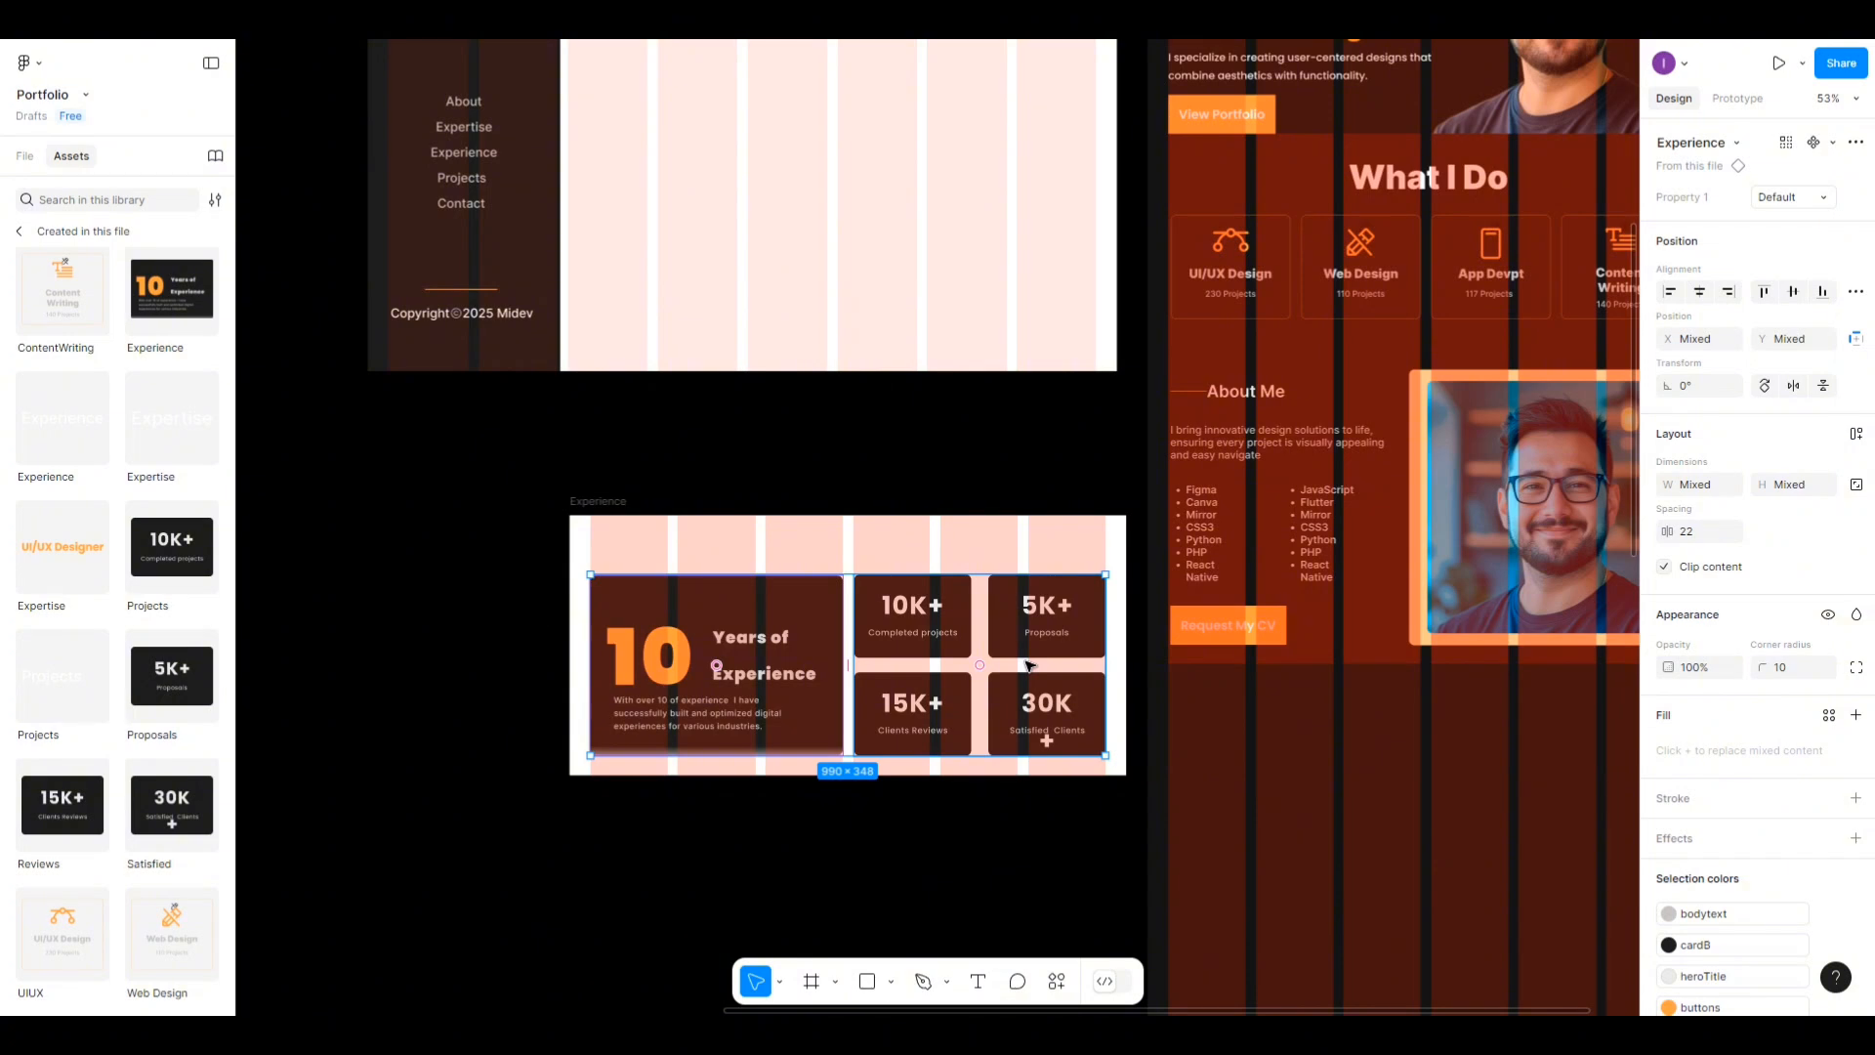
pyautogui.click(845, 613)
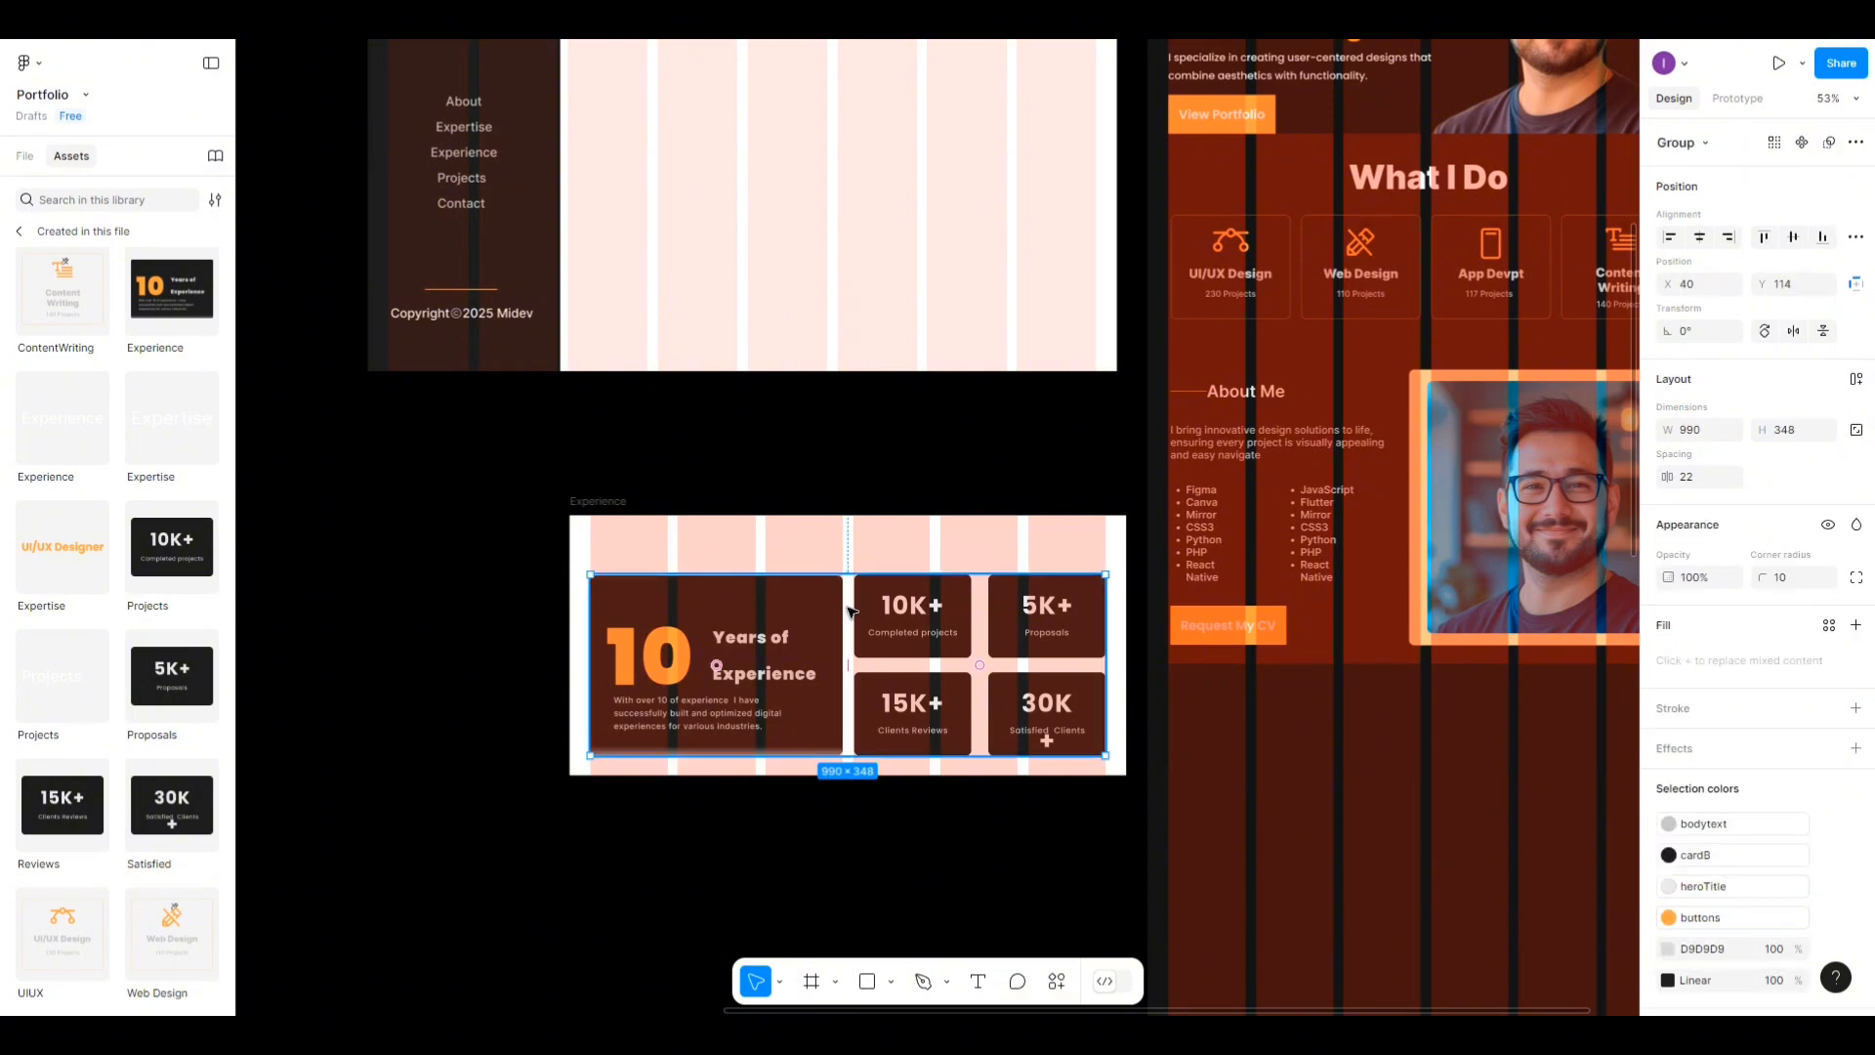
# Copy the "What I Do" heading above the cards in the Experience frame, change its text to "Experience" and centre it horizontally.
pyautogui.click(1398, 183)
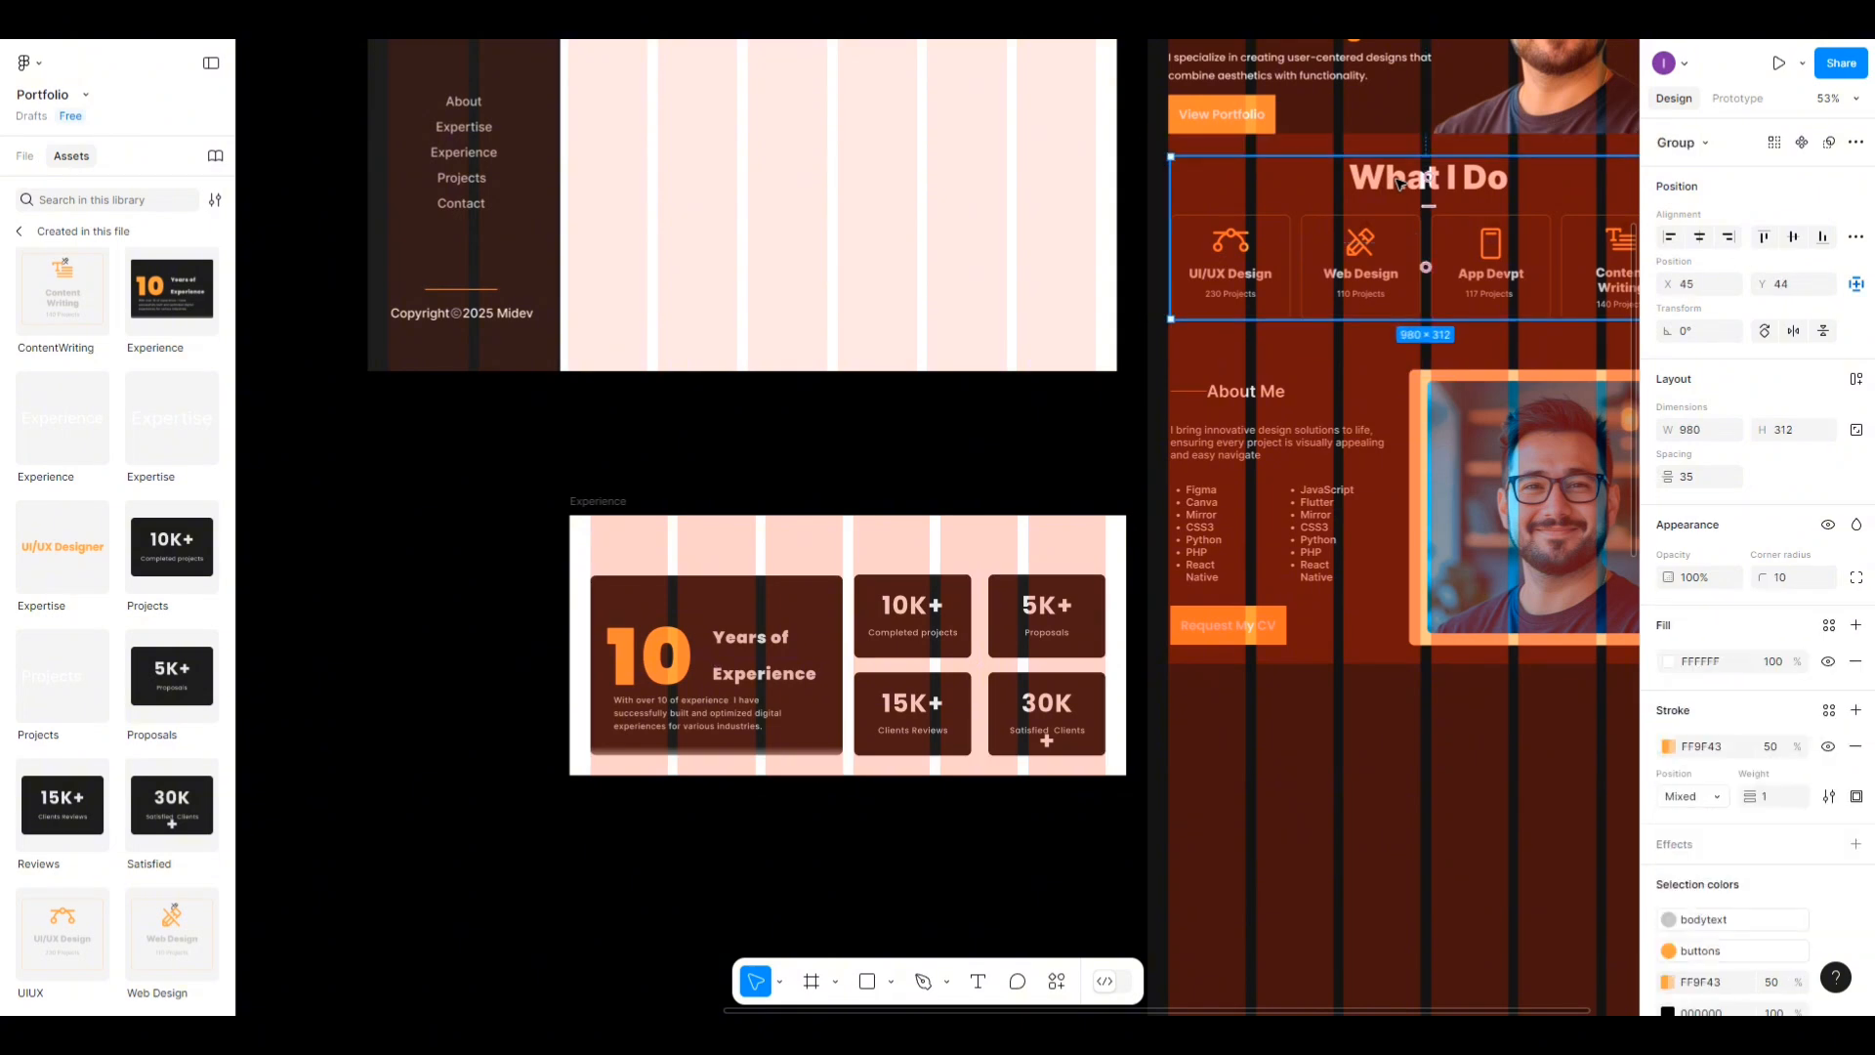
pyautogui.doubleClick(1399, 182)
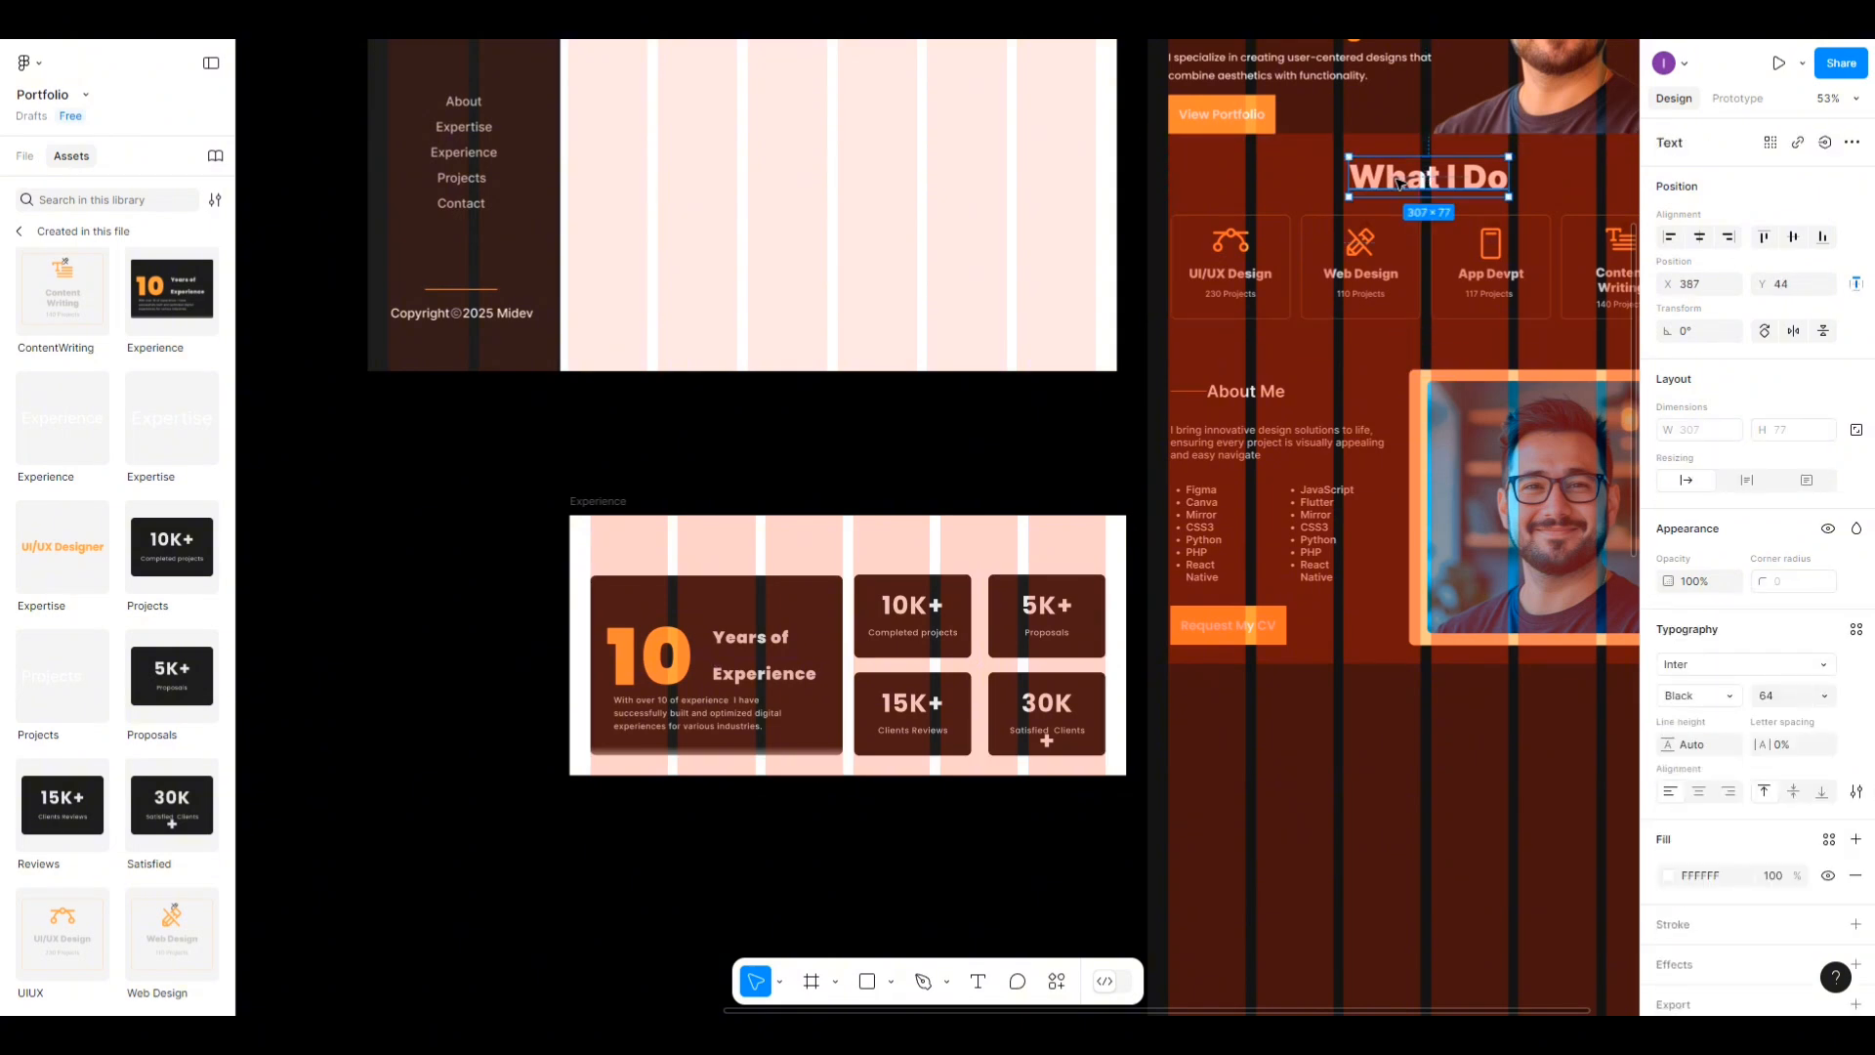
pyautogui.moveTo(1399, 183); pyautogui.dragTo(832, 552)
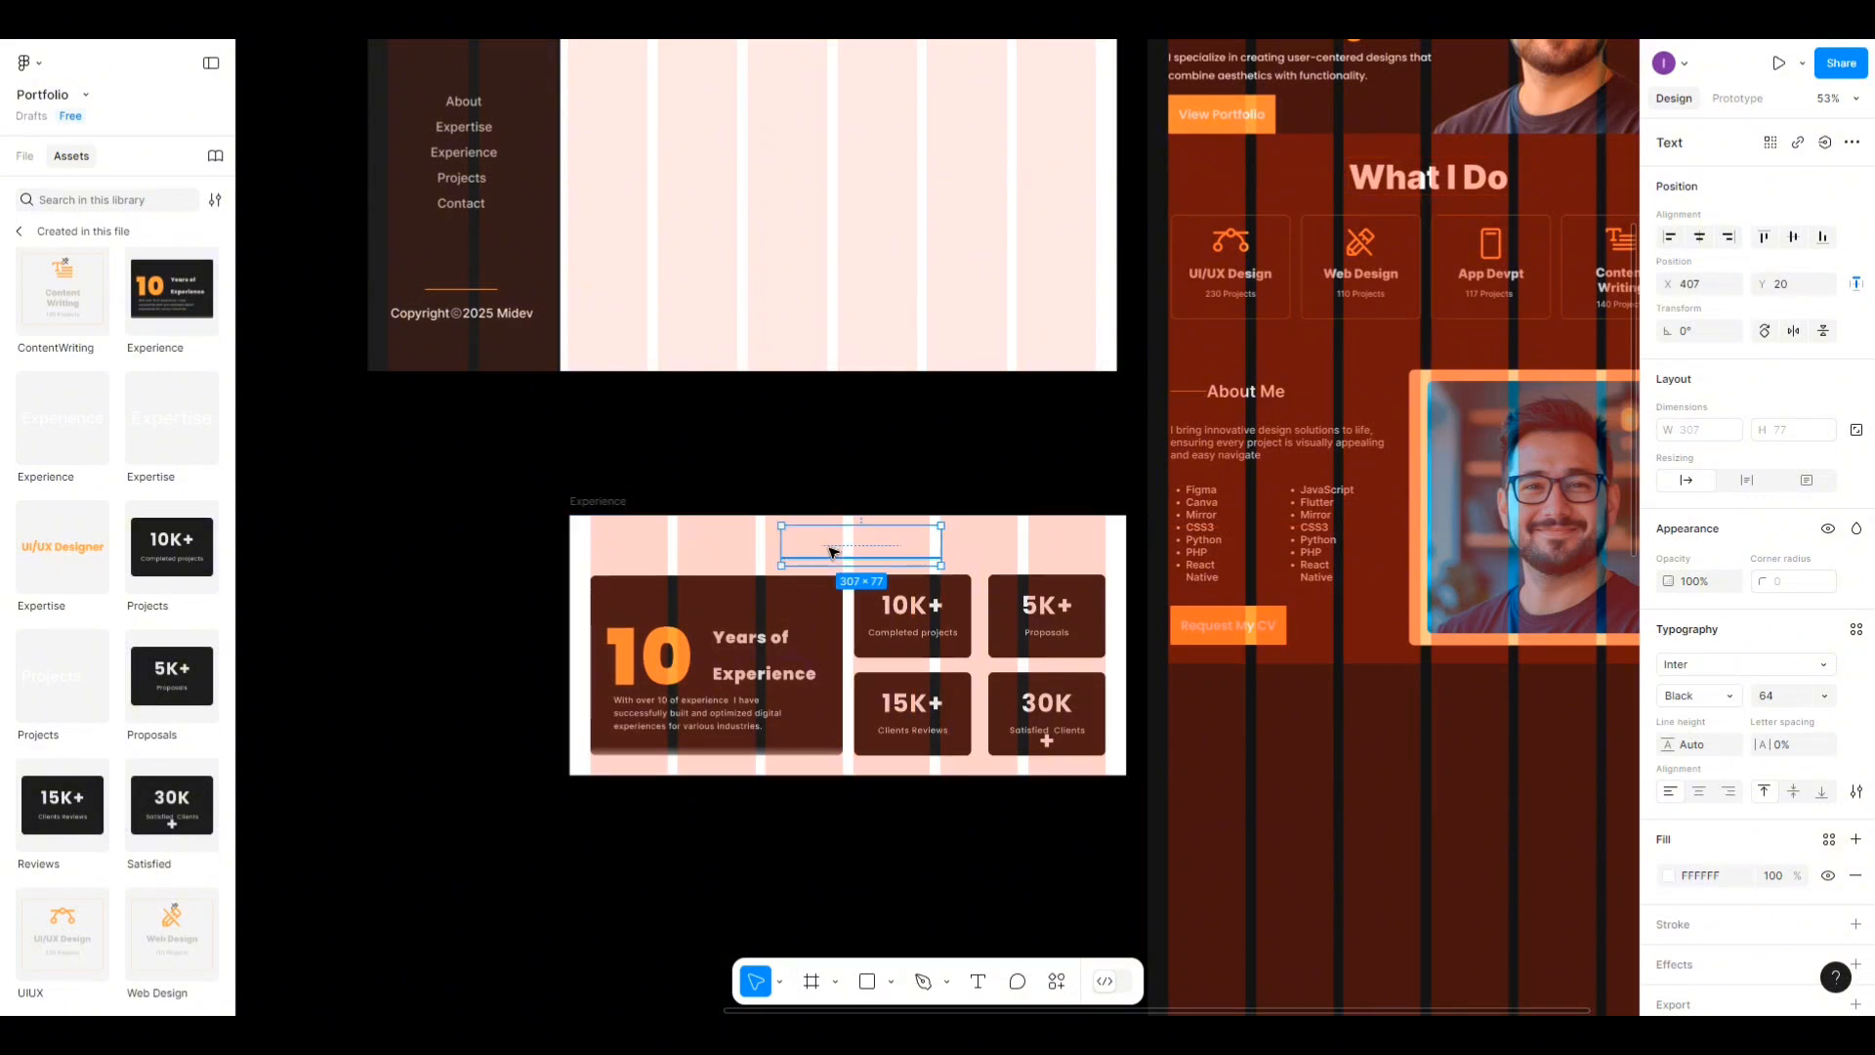
pyautogui.doubleClick(831, 549)
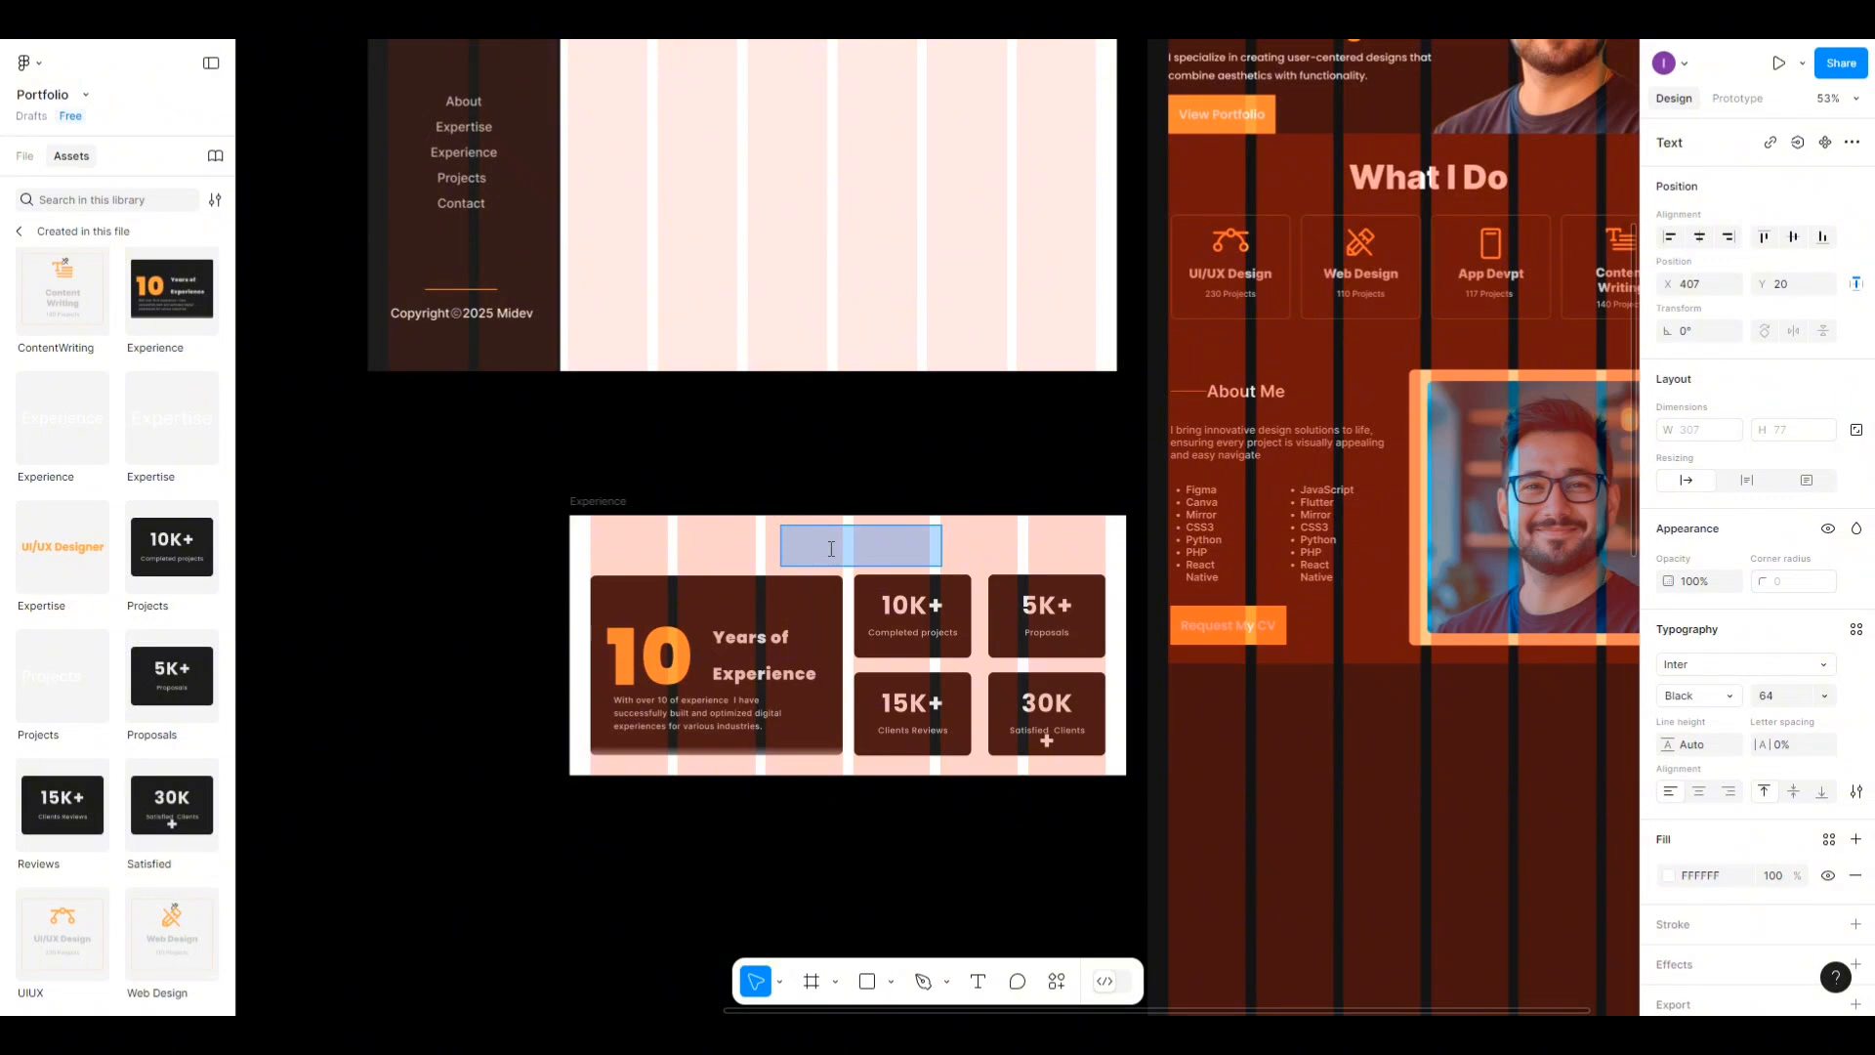
pyautogui.press('BackSpace')
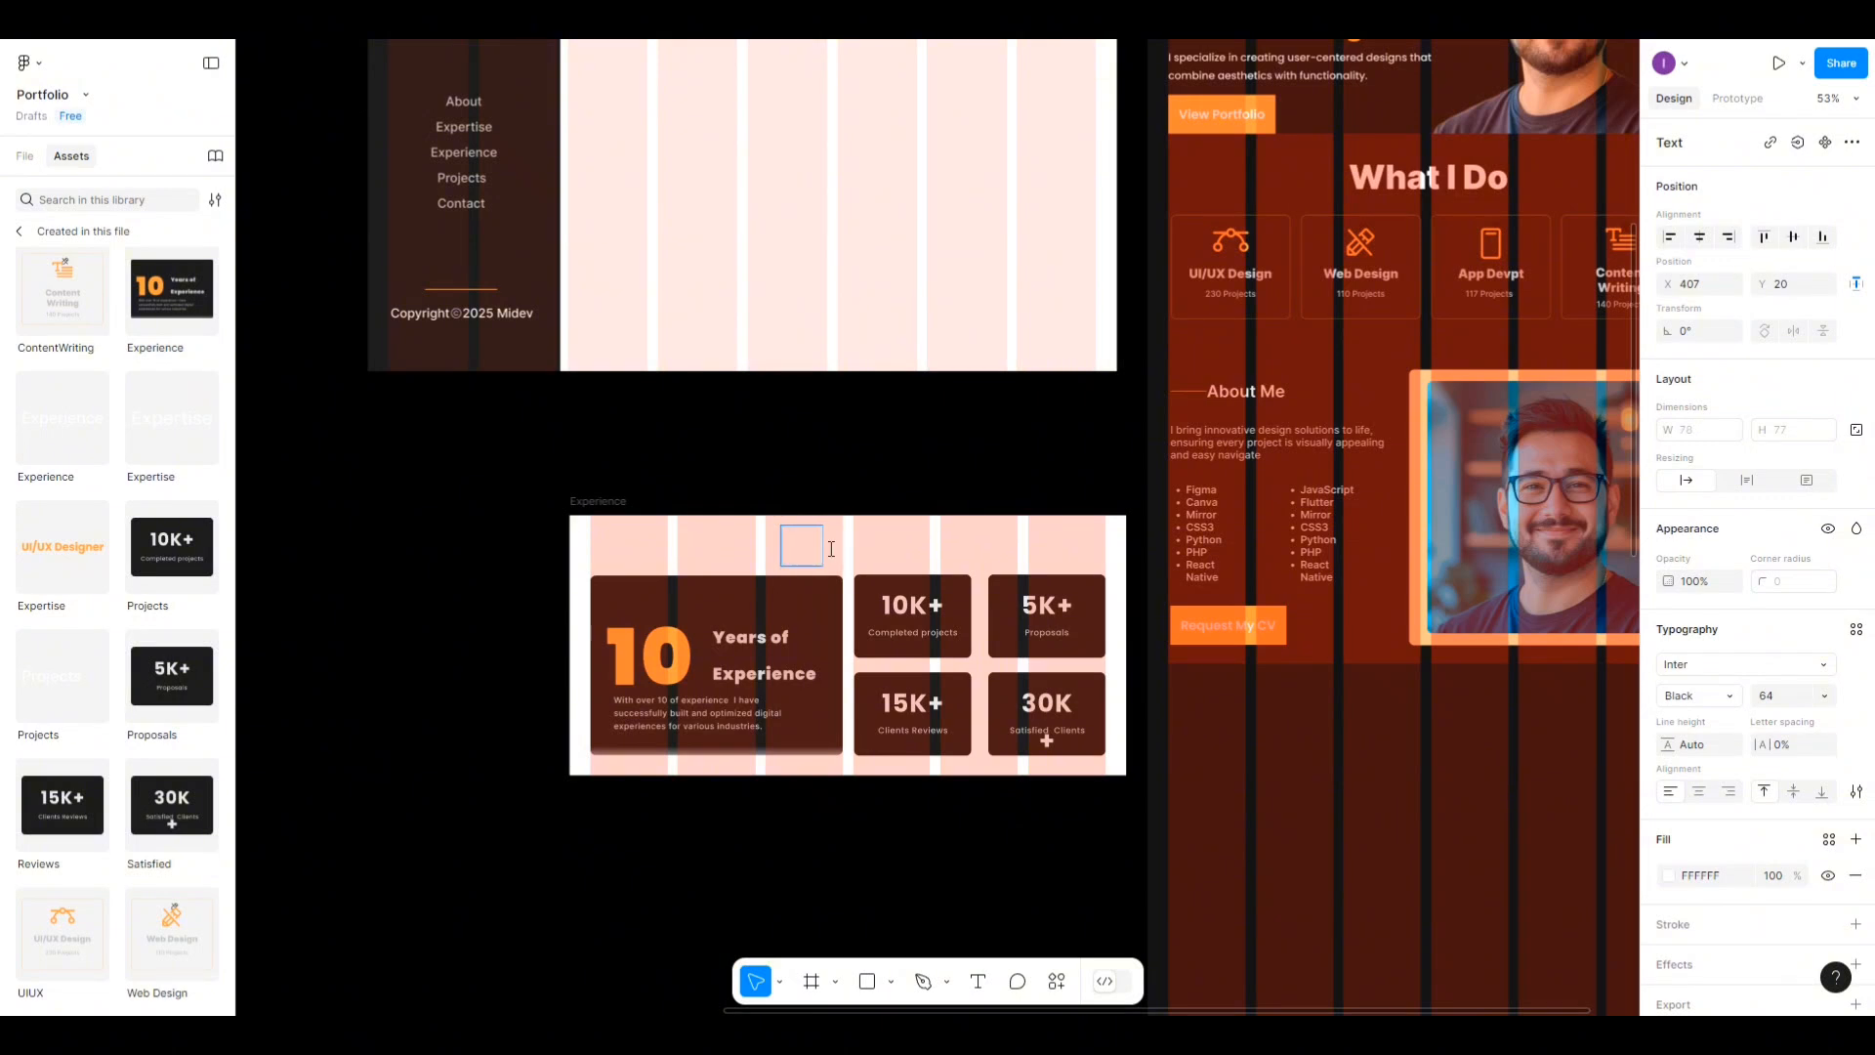
pyautogui.write('Experce')
pyautogui.press('Escape')
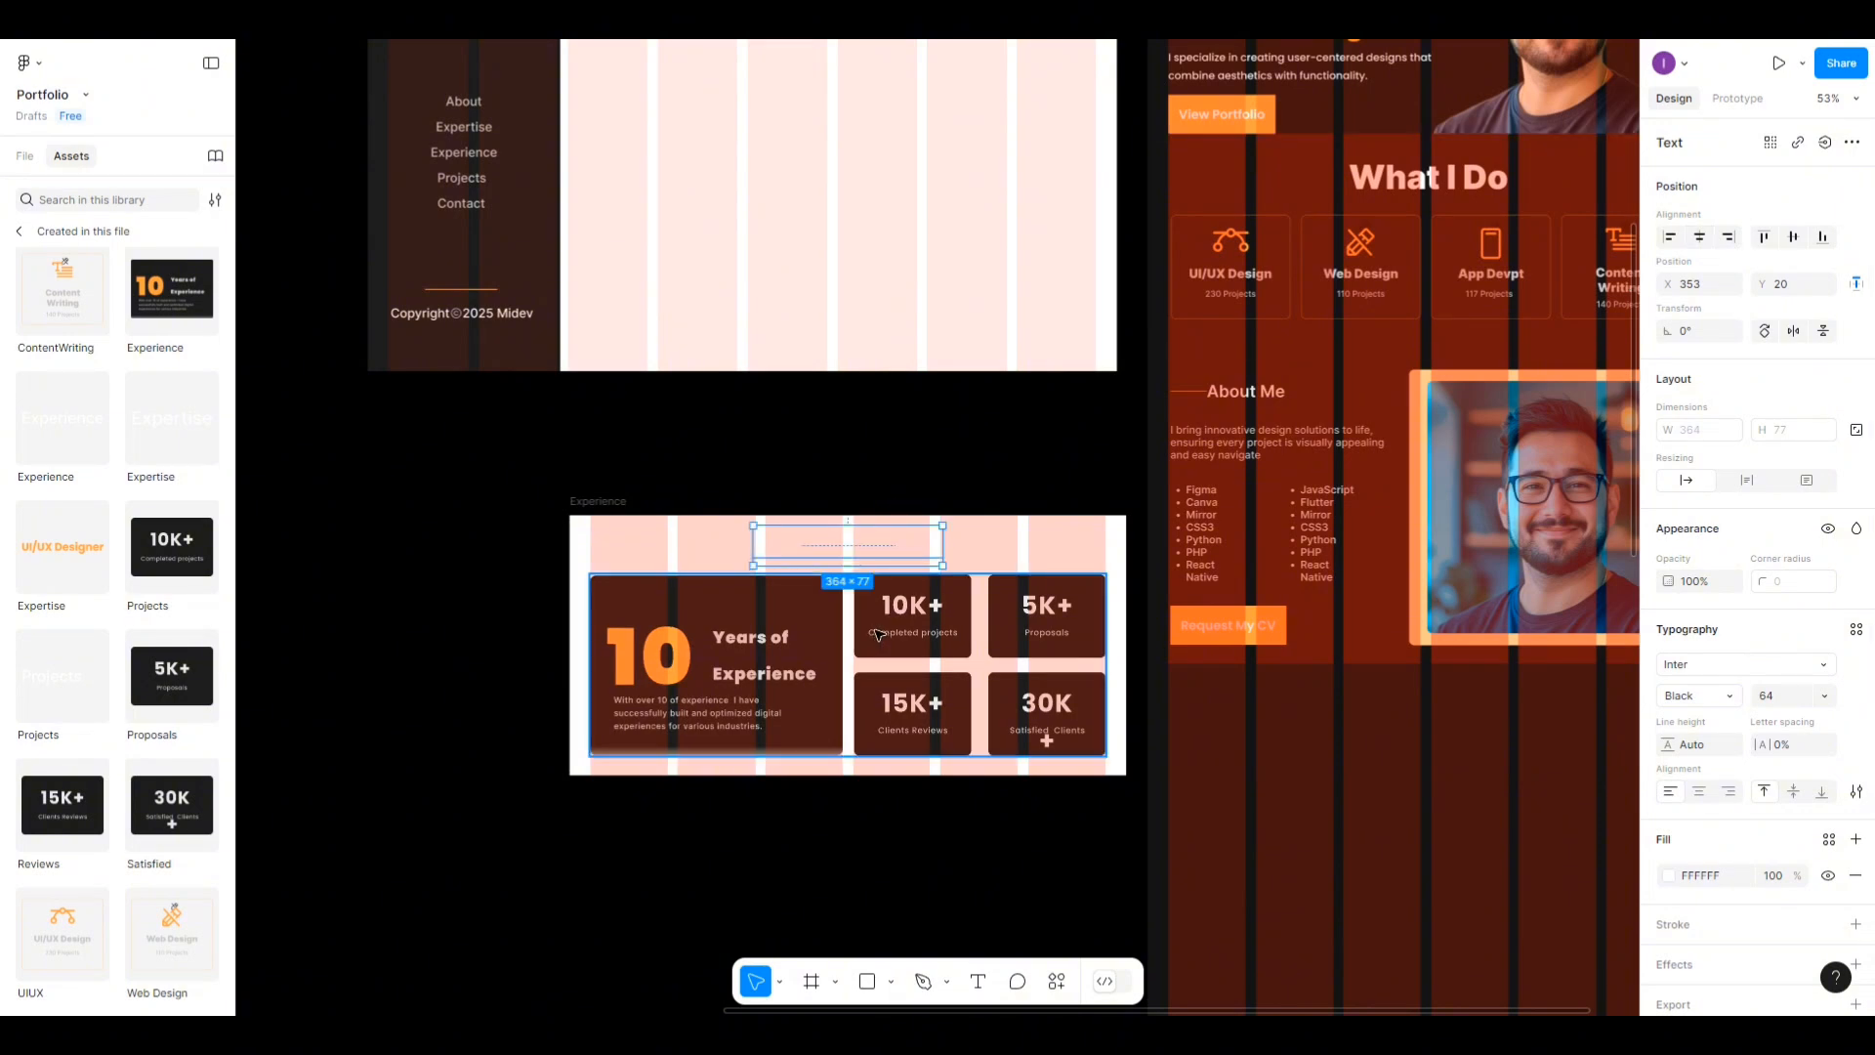
# Remove the white fill from the Experience frame.
pyautogui.click(585, 500)
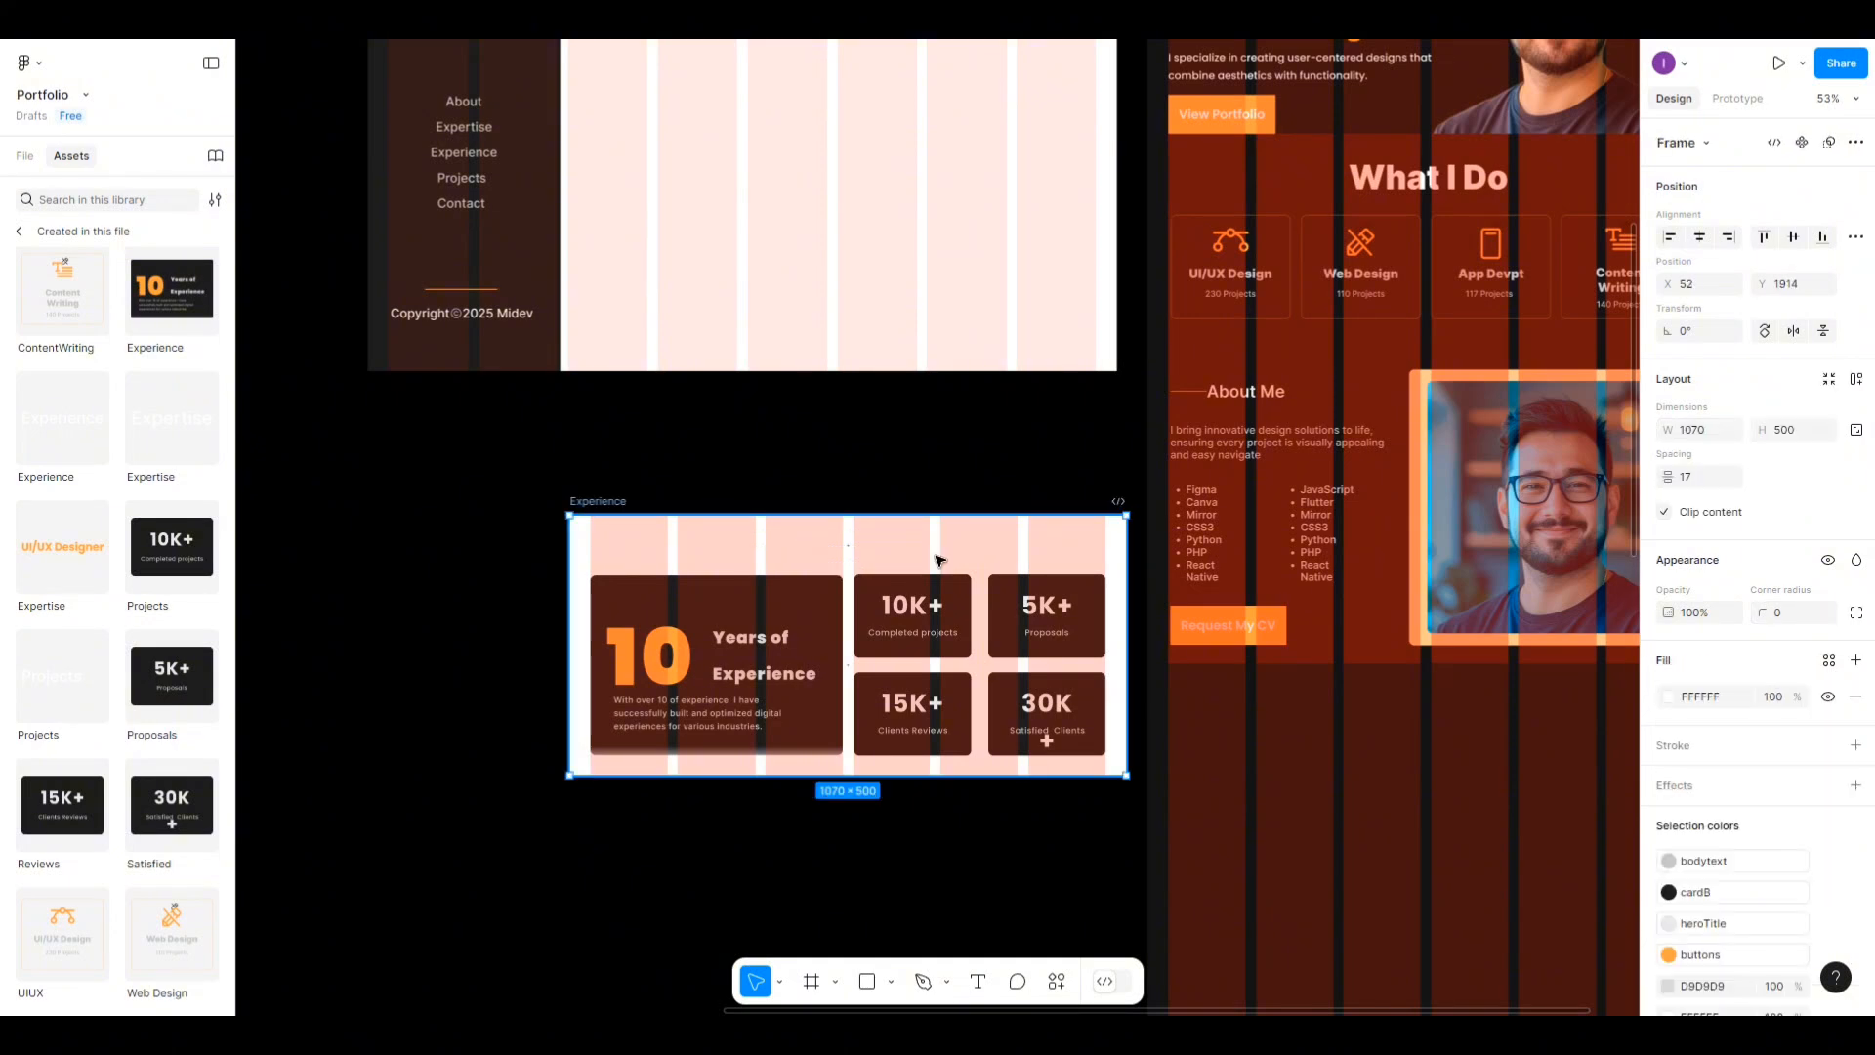
pyautogui.click(1855, 696)
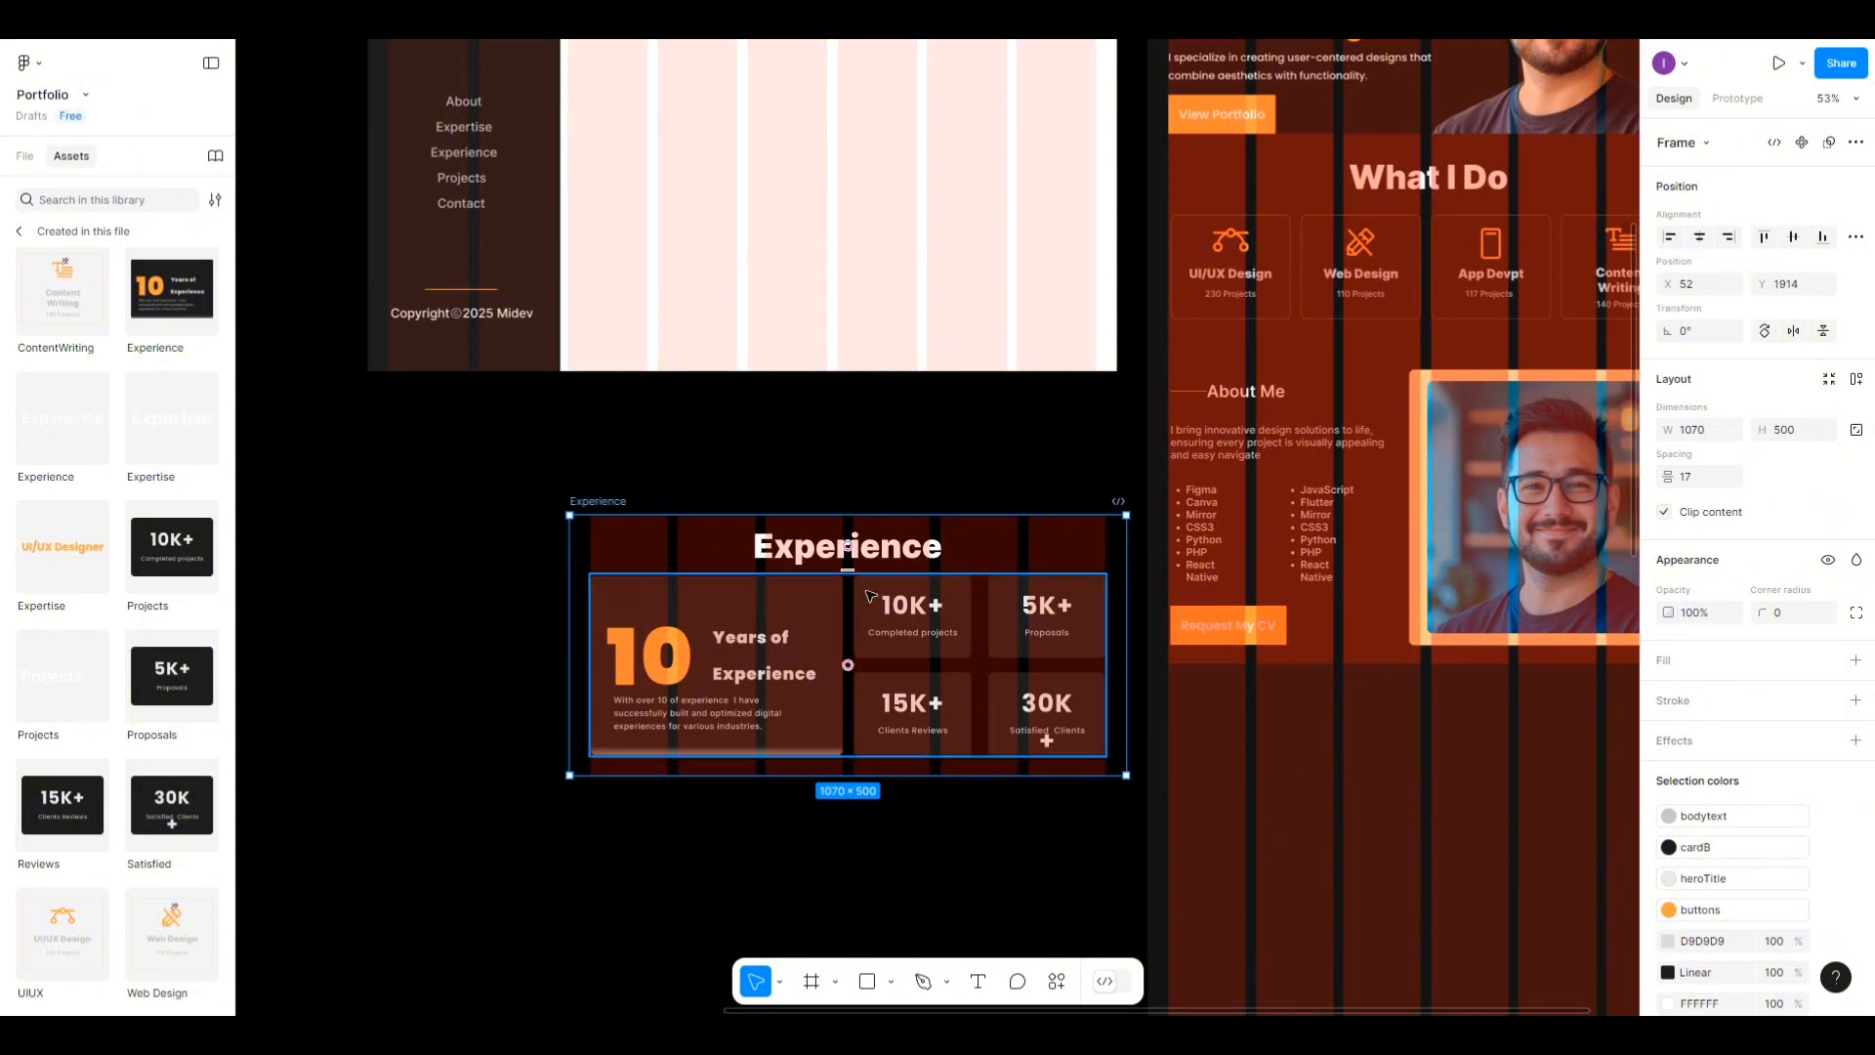
# Set the vertical spacing between the Experience heading and the card group to 35 and align their horizontal centres.
pyautogui.click(797, 623)
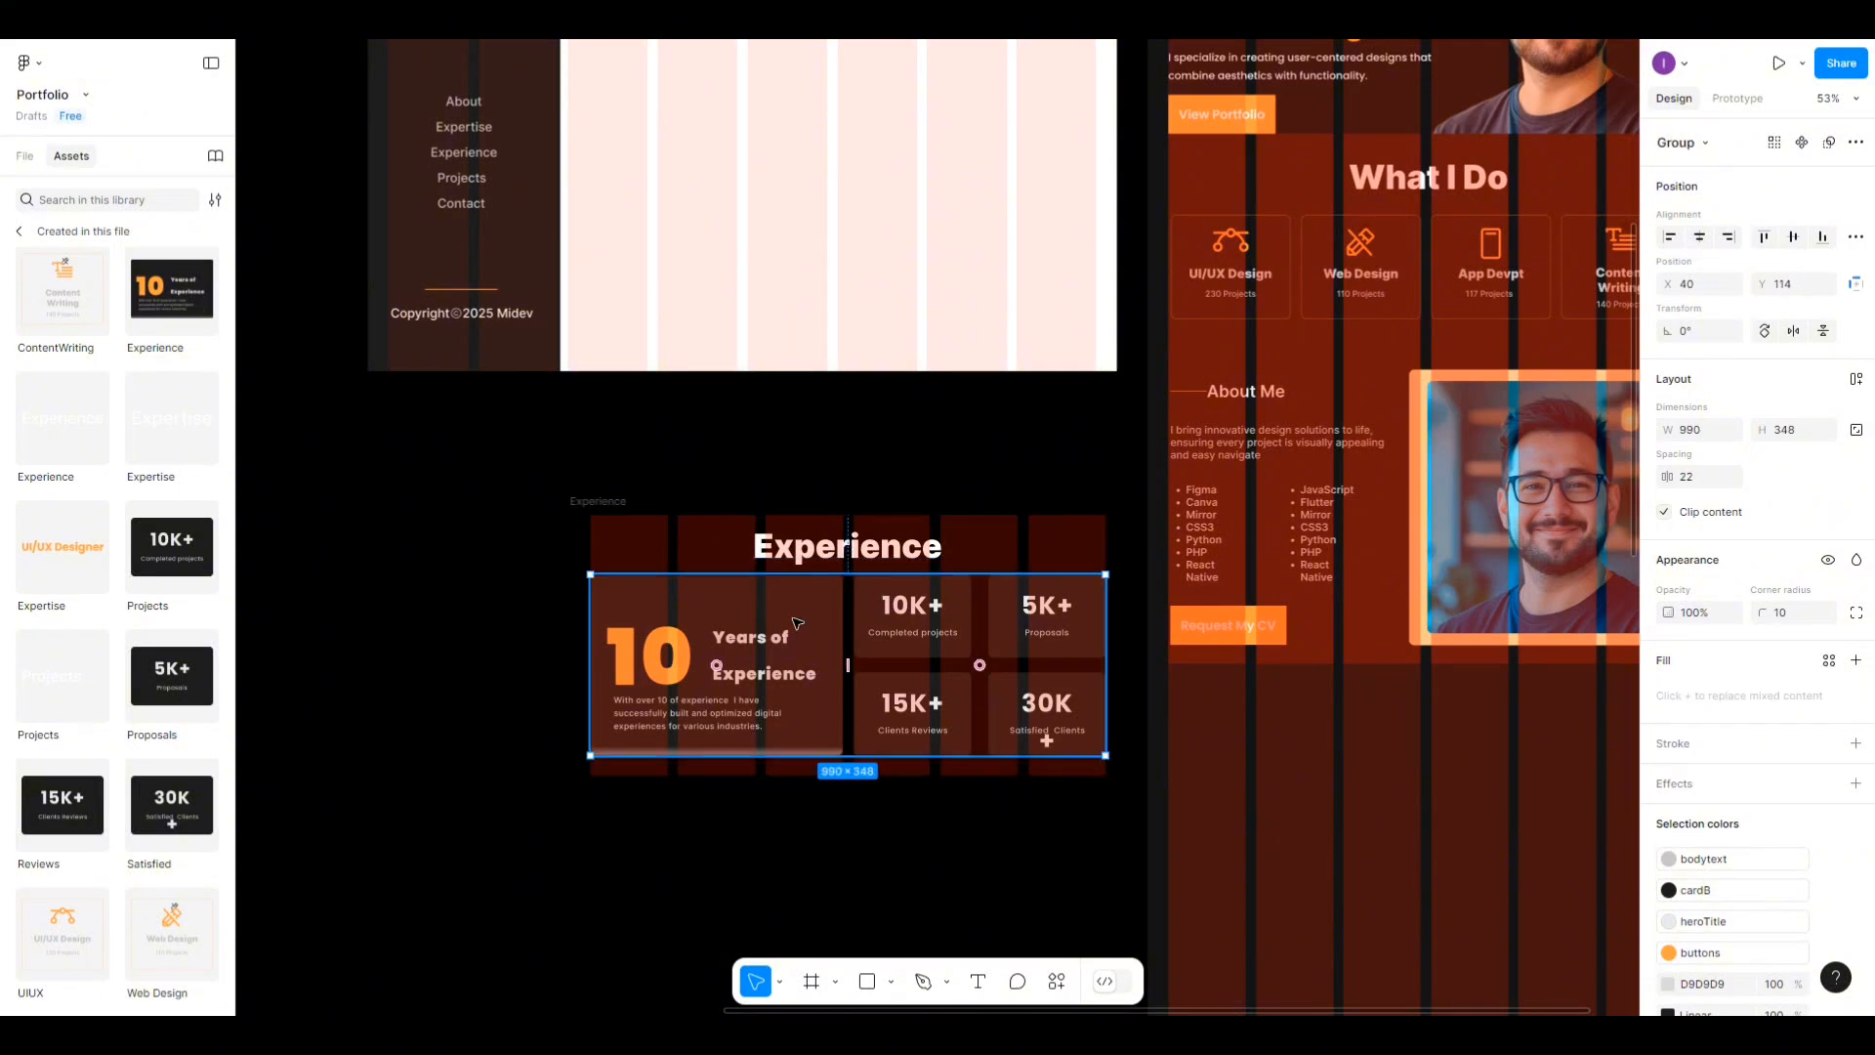
pyautogui.keyDown('shift'); pyautogui.click(813, 549); pyautogui.keyUp('shift')
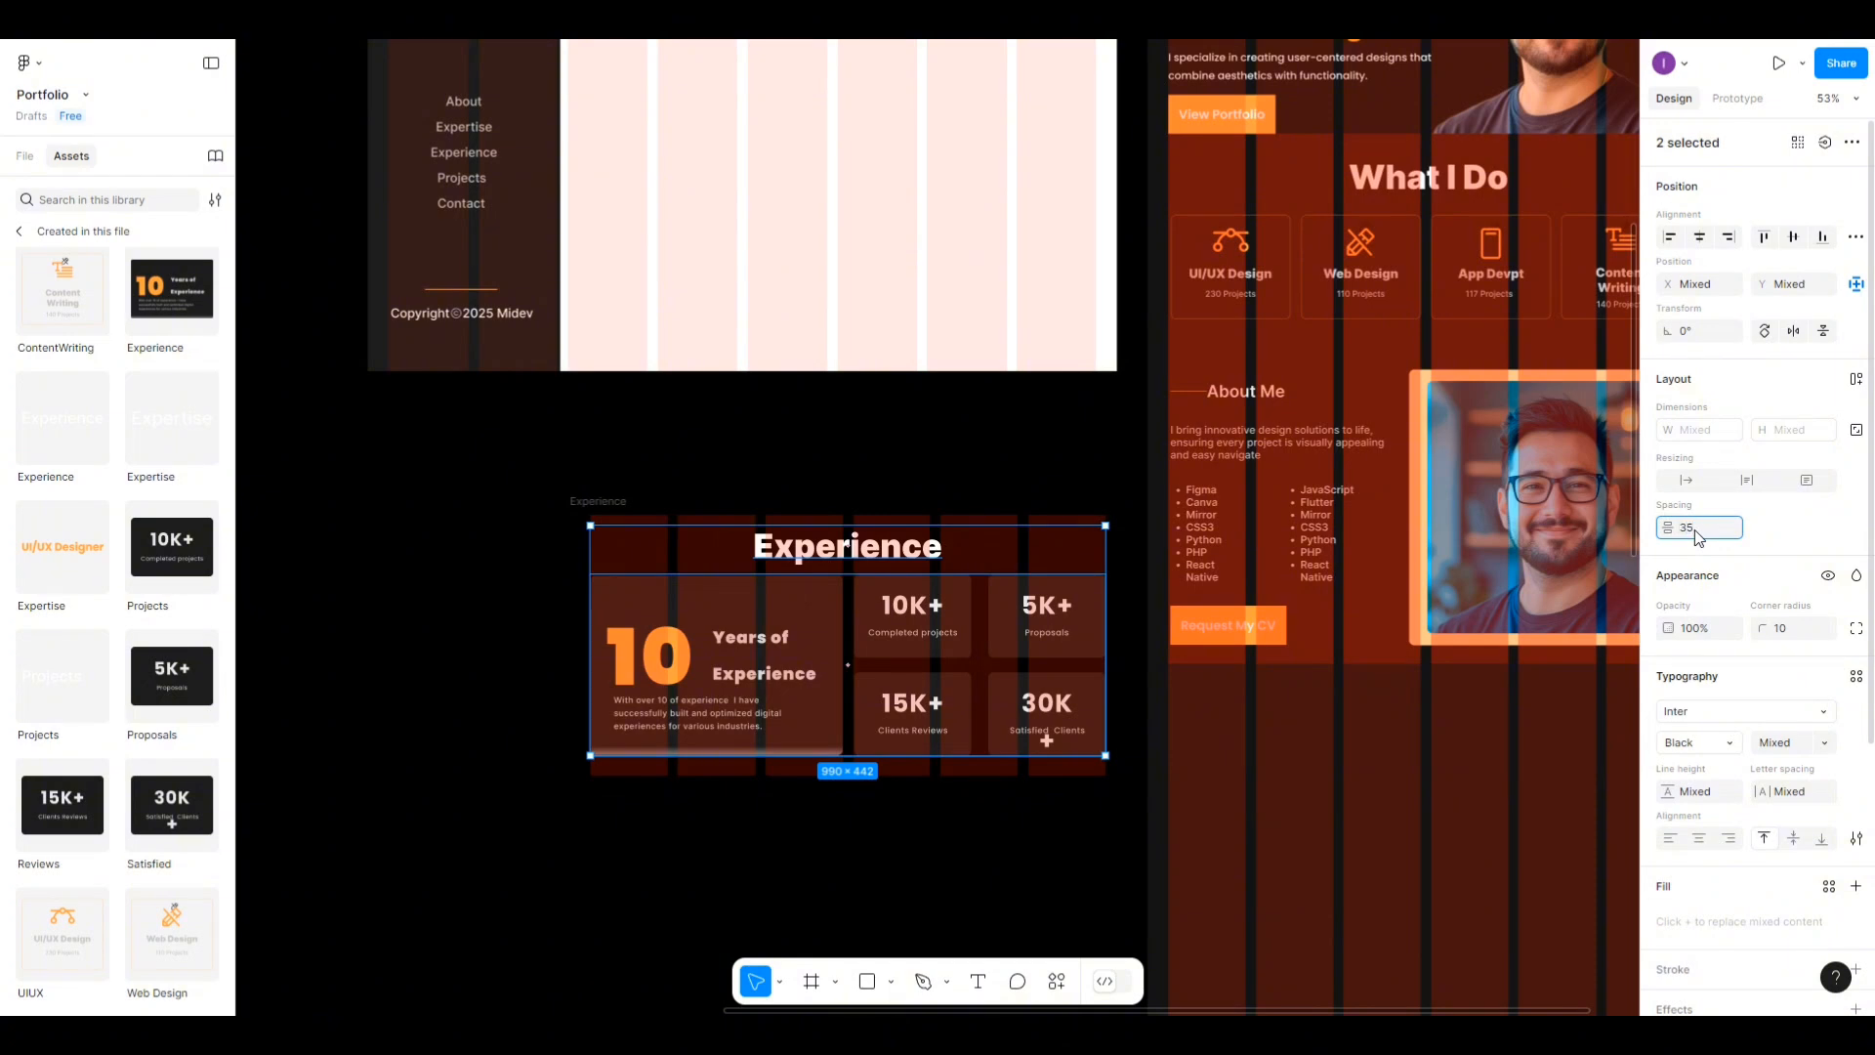
pyautogui.press('Return')
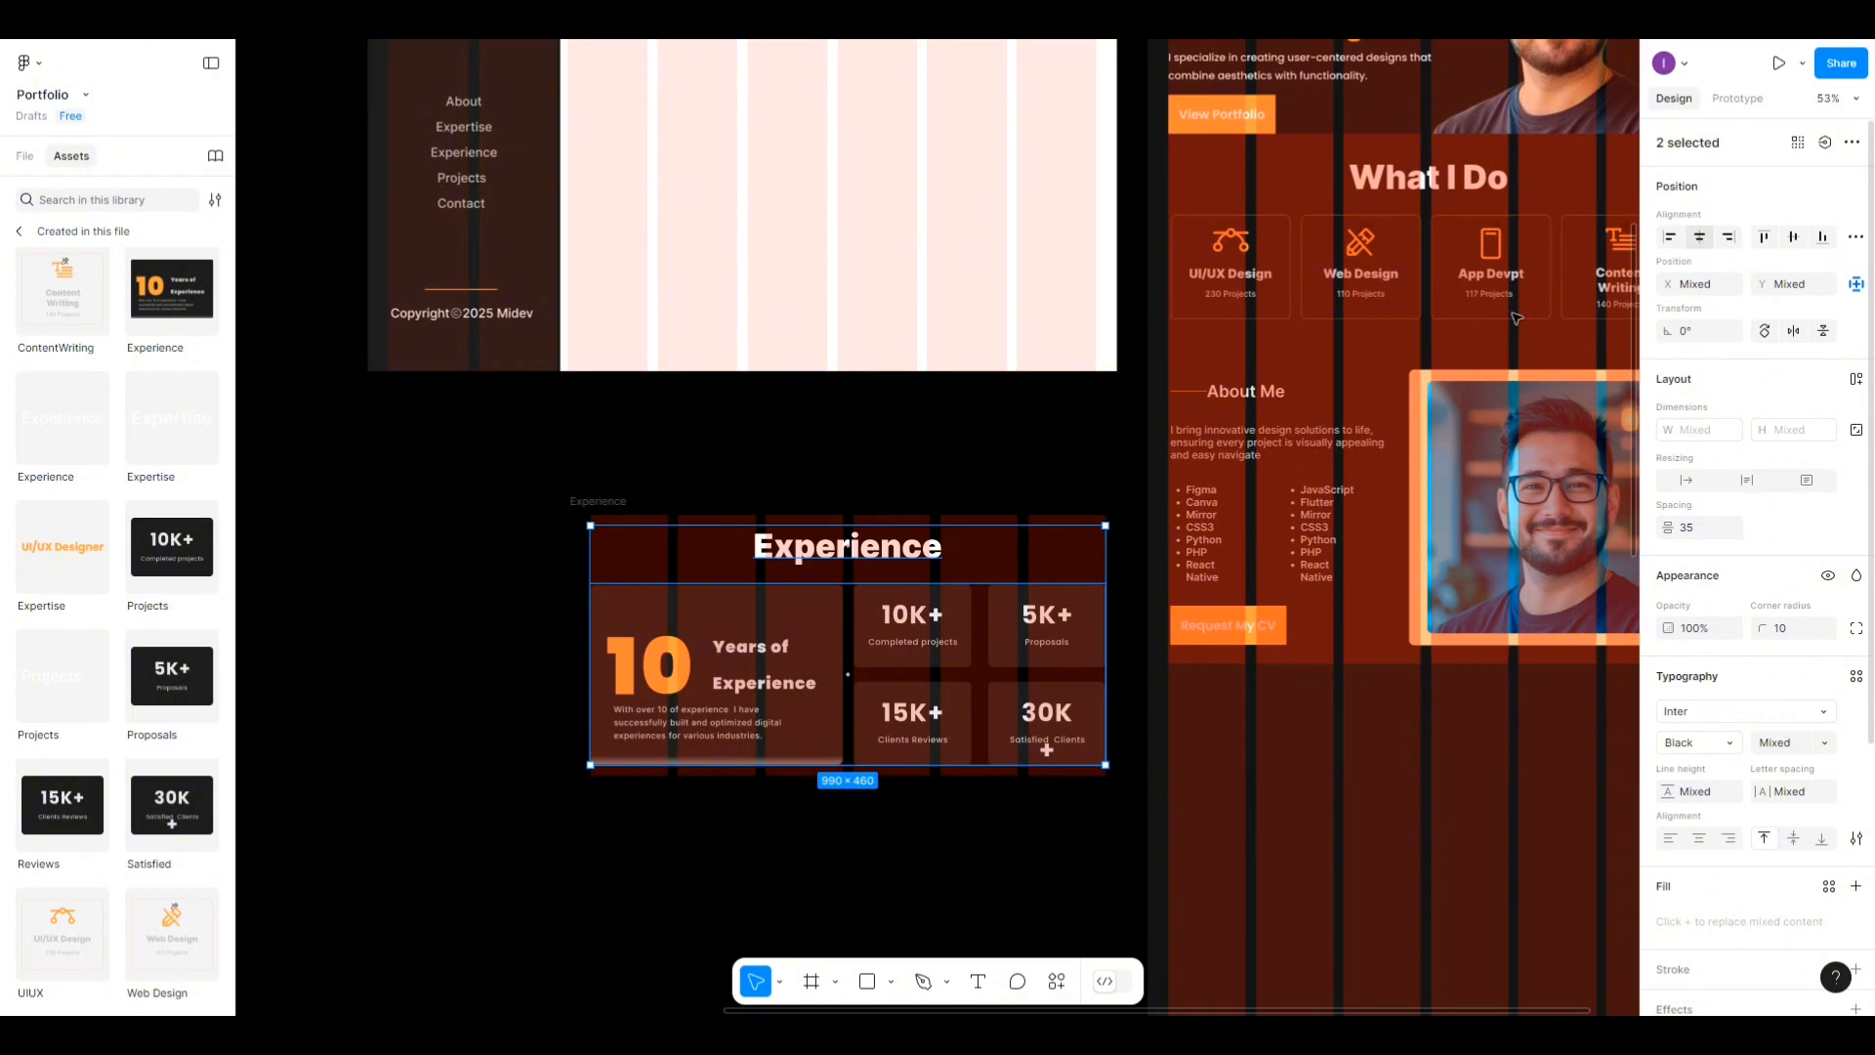
pyautogui.click(758, 507)
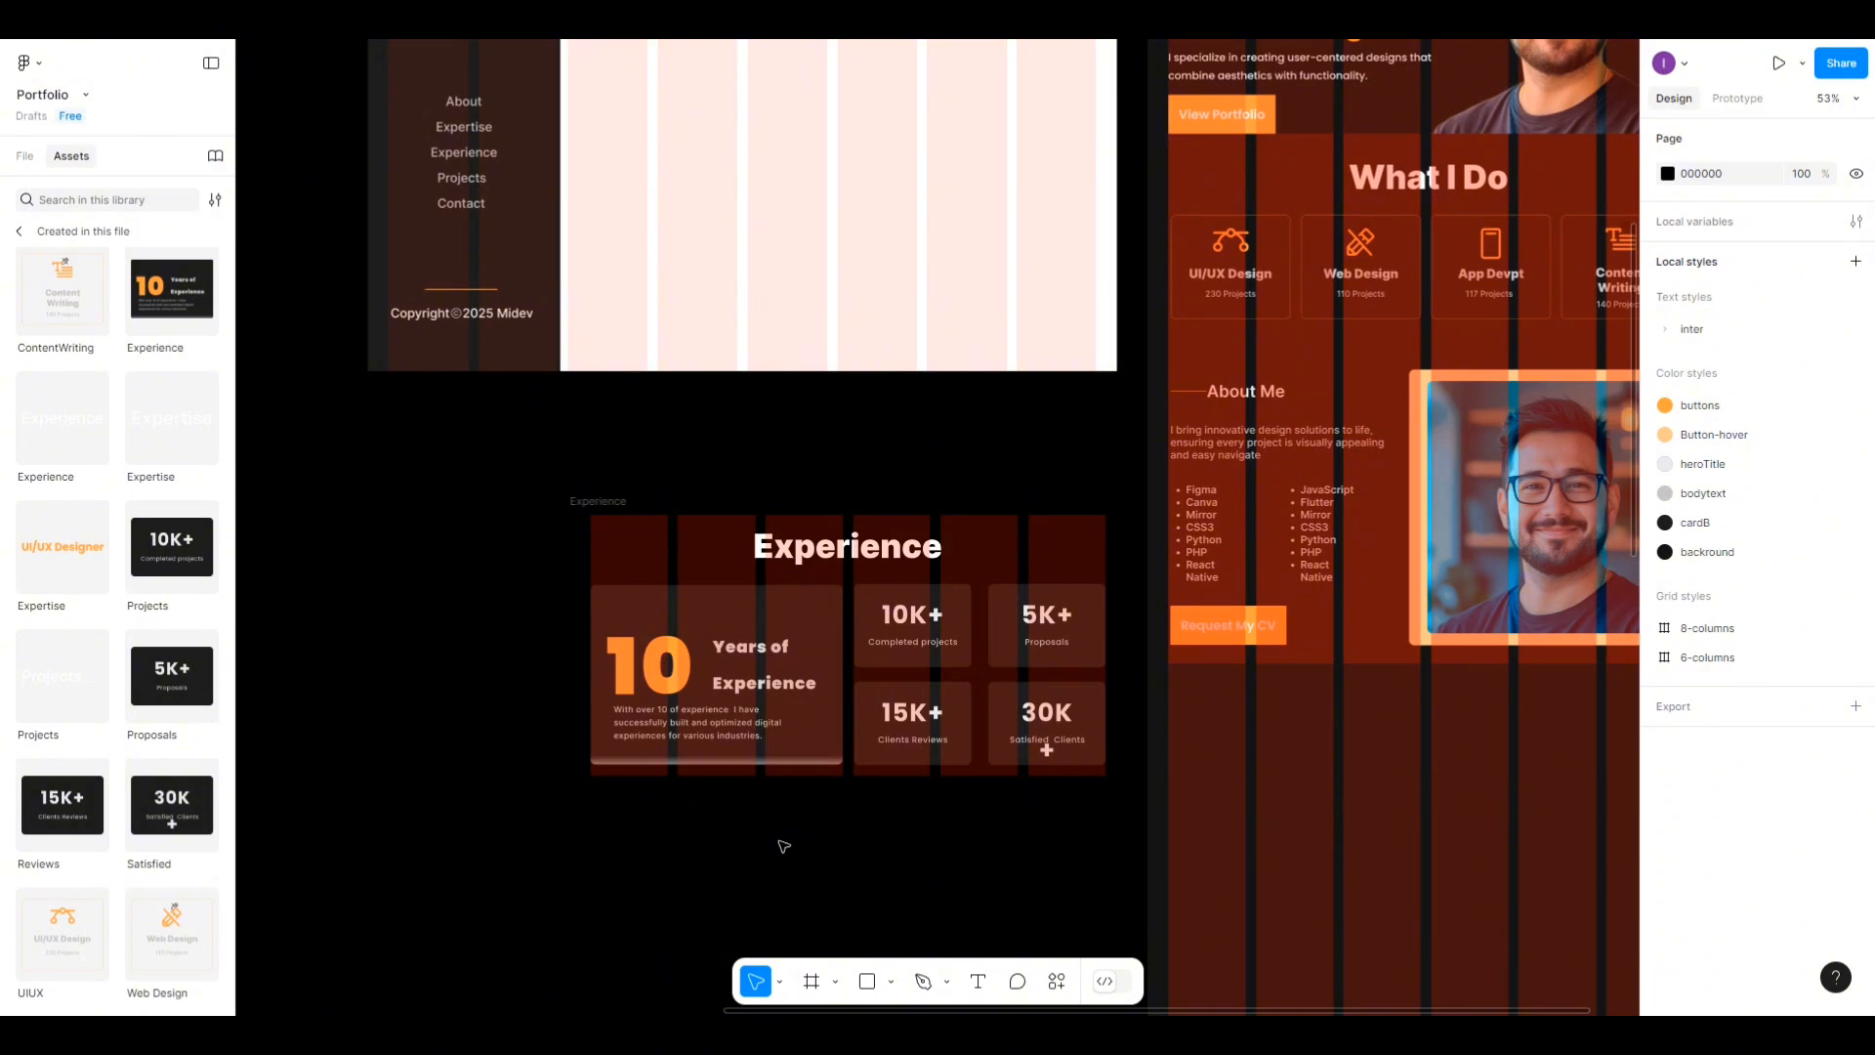
# Move the Experience frame into the Content frame directly below the About Me section, aligned to its left edge at Y 1586.
pyautogui.click(599, 501)
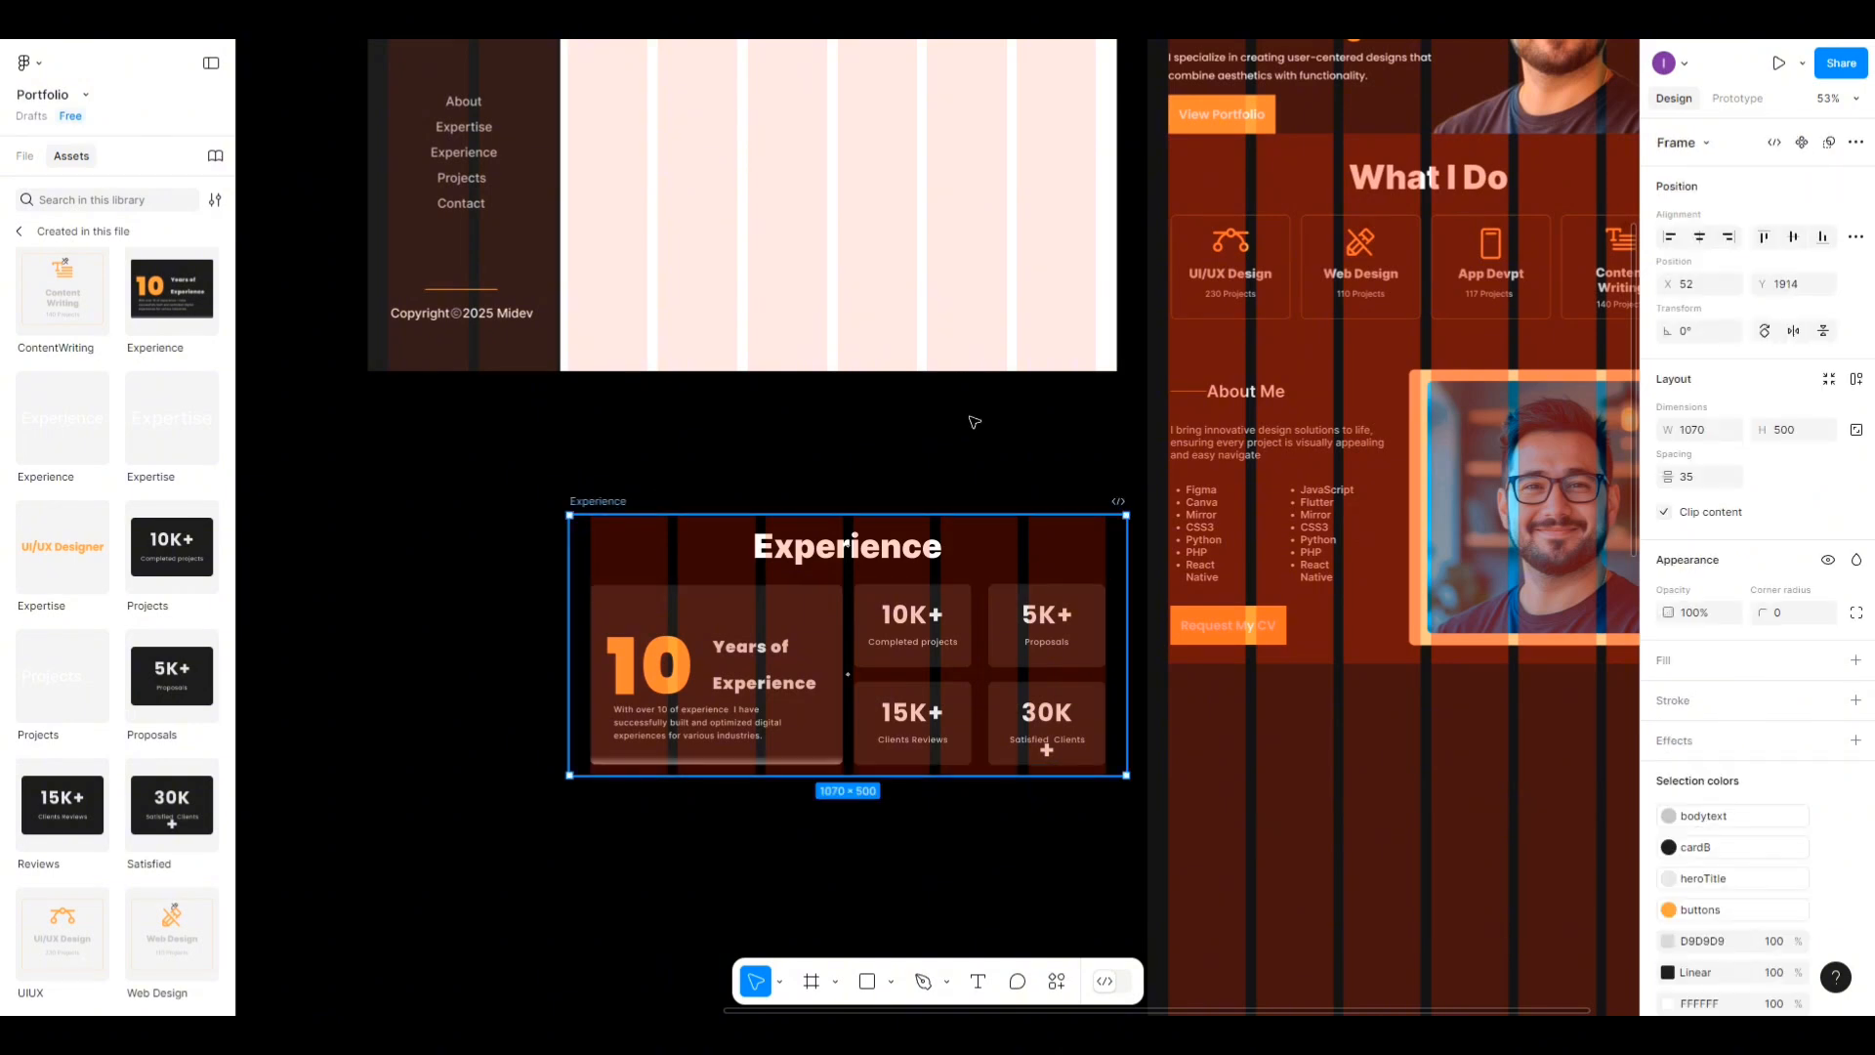
pyautogui.hscroll(5, 1278, 224)
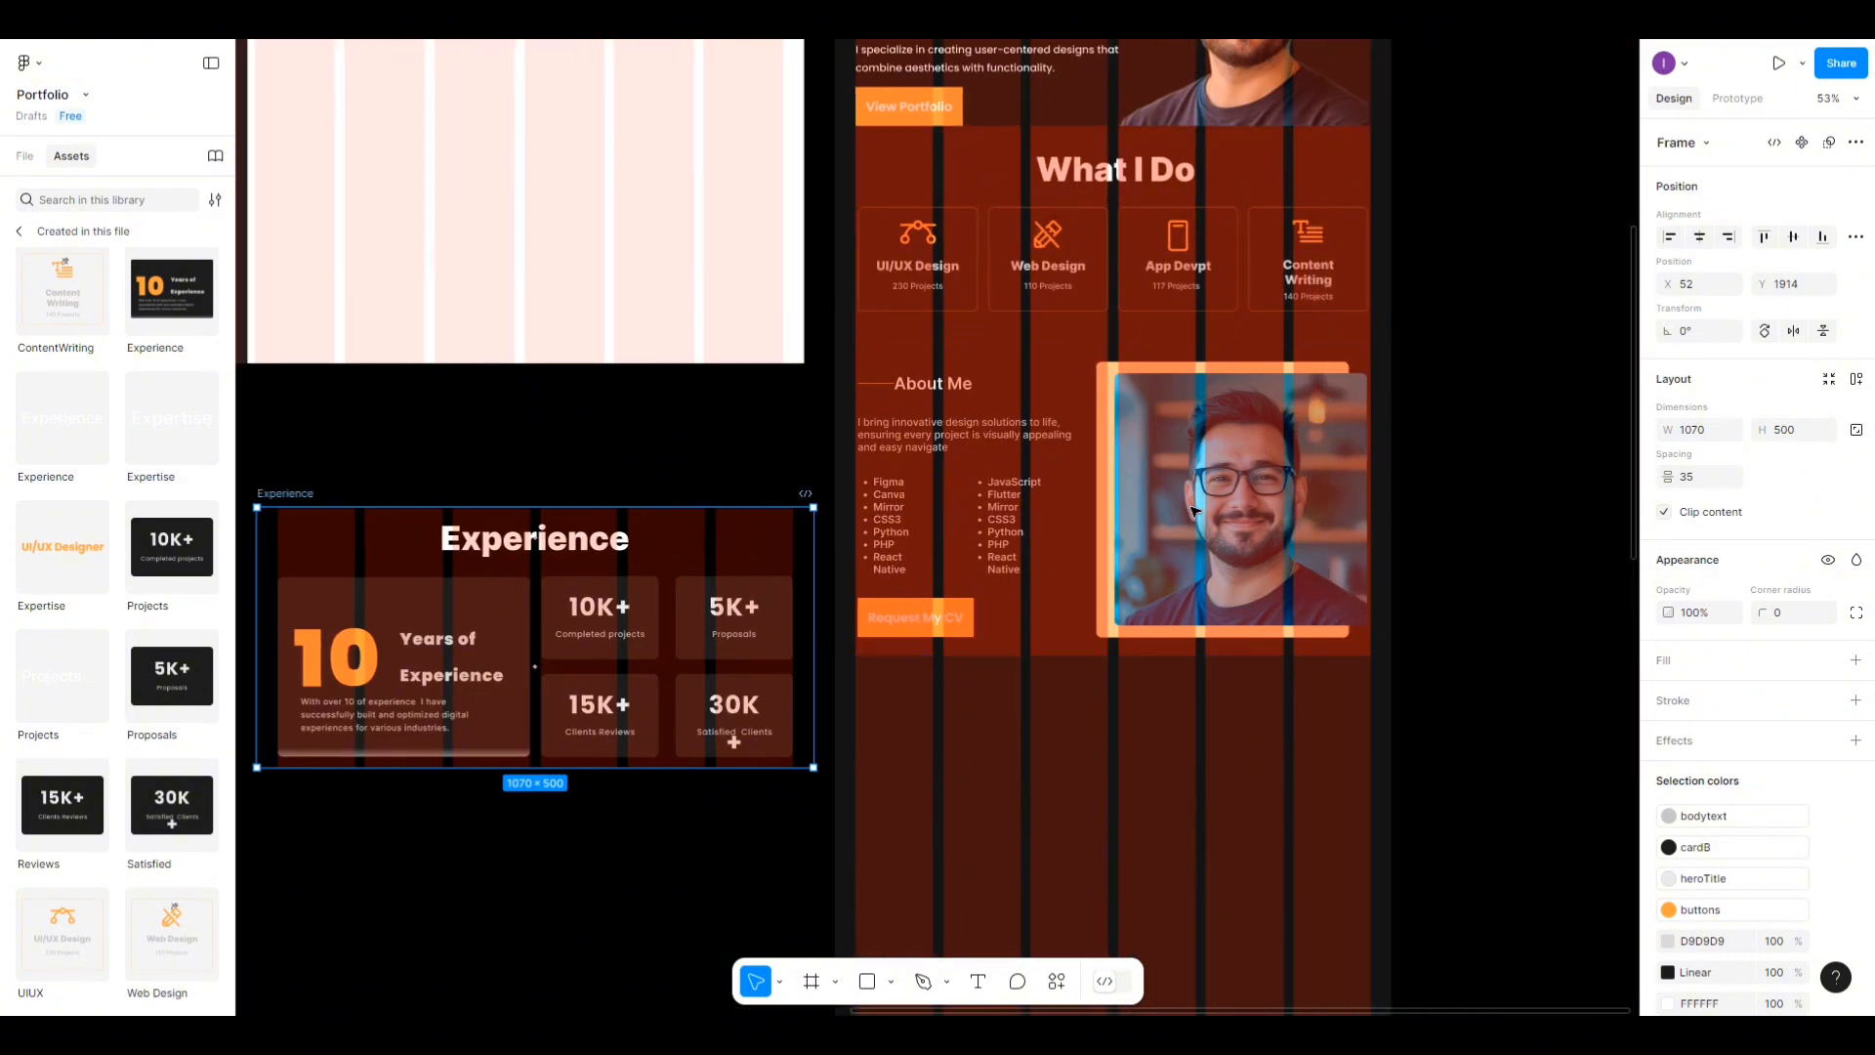
pyautogui.scroll(-2, 1241, 412)
pyautogui.moveTo(298, 414); pyautogui.dragTo(997, 697)
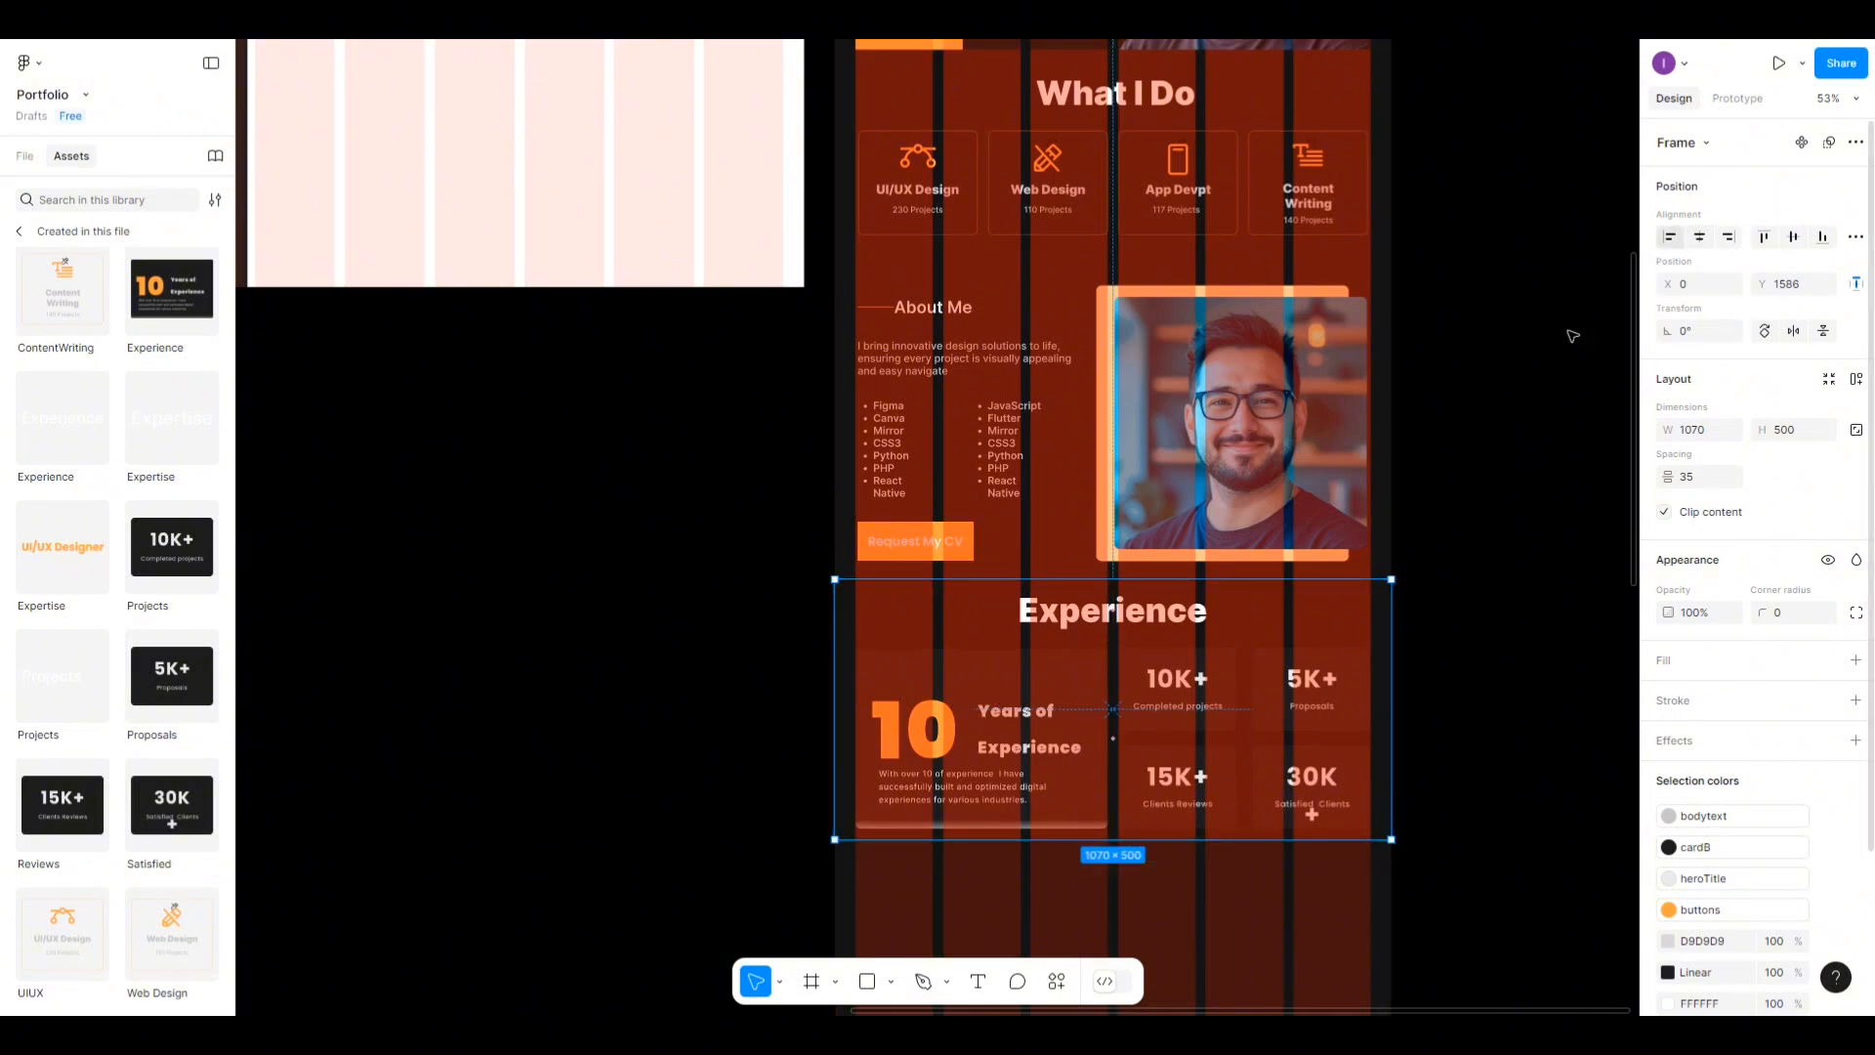
pyautogui.click(1511, 406)
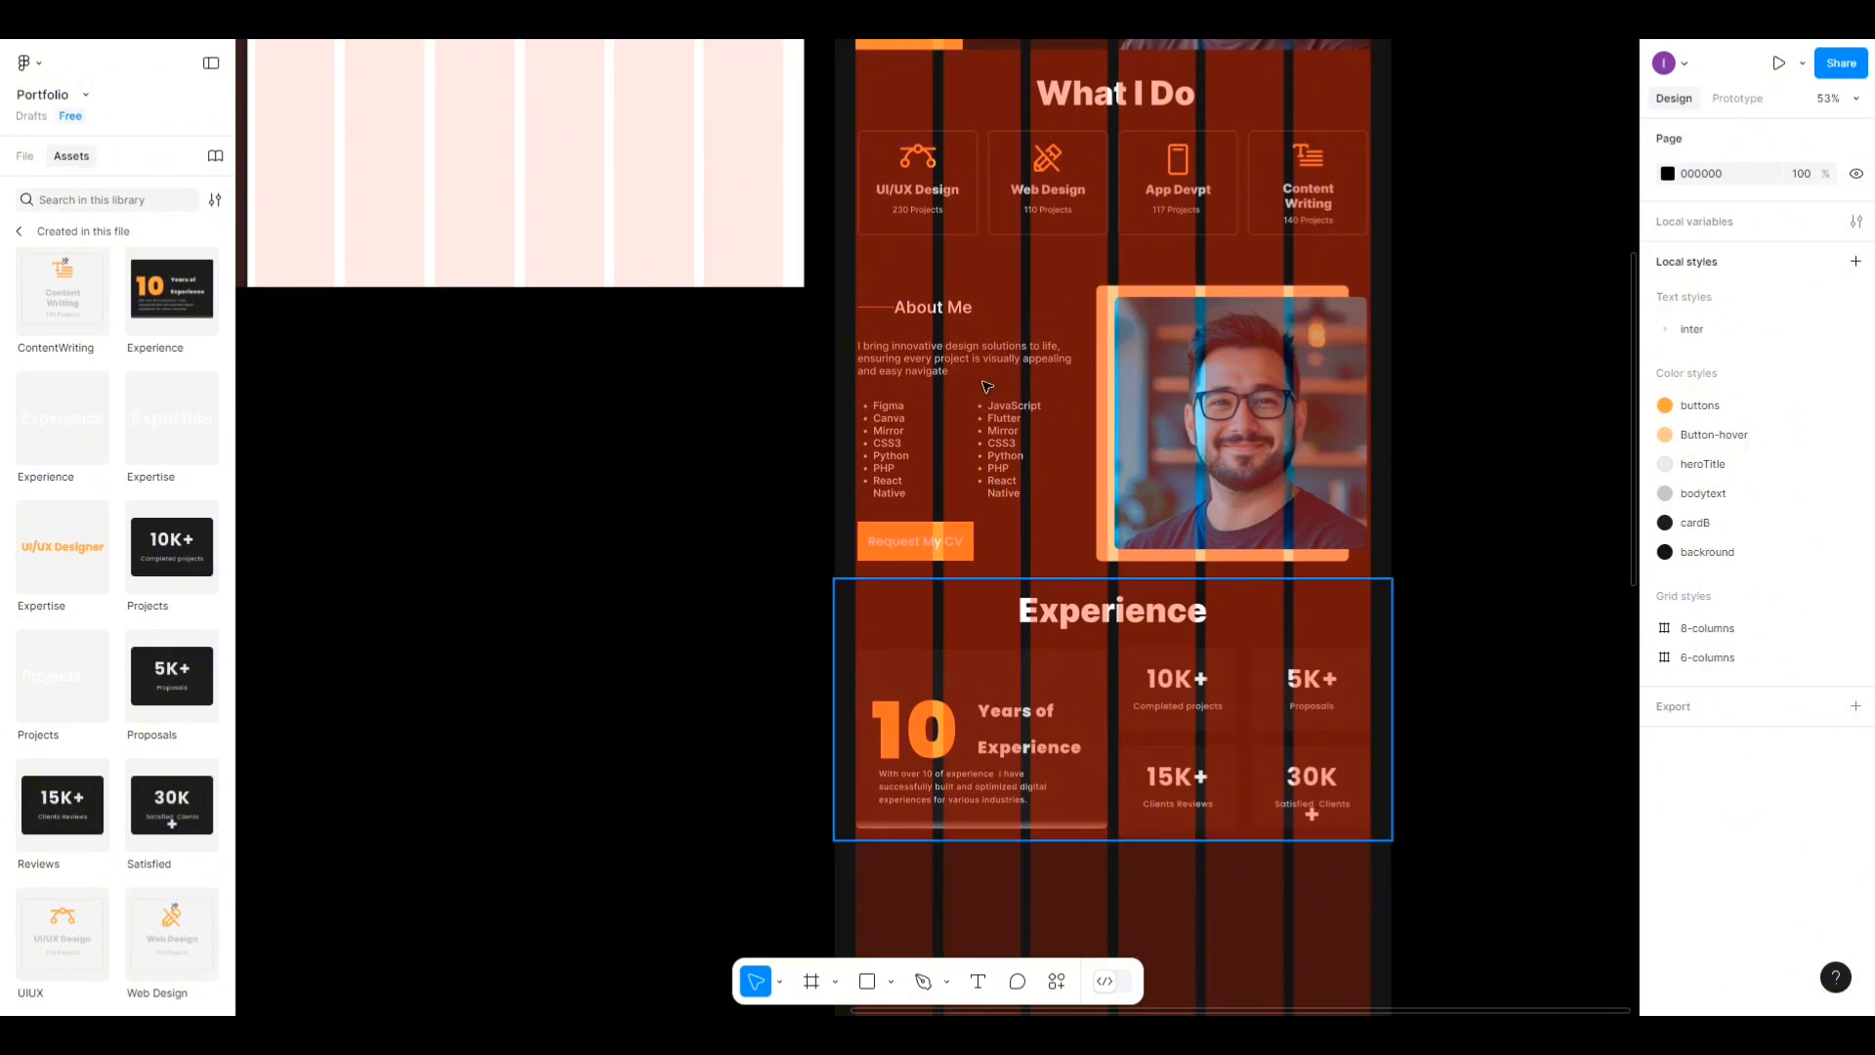
# Move the Content frame into the Portfolio frame and align it to the right and top edges, at X 370 and Y 0.
pyautogui.scroll(-5, 992, 396)
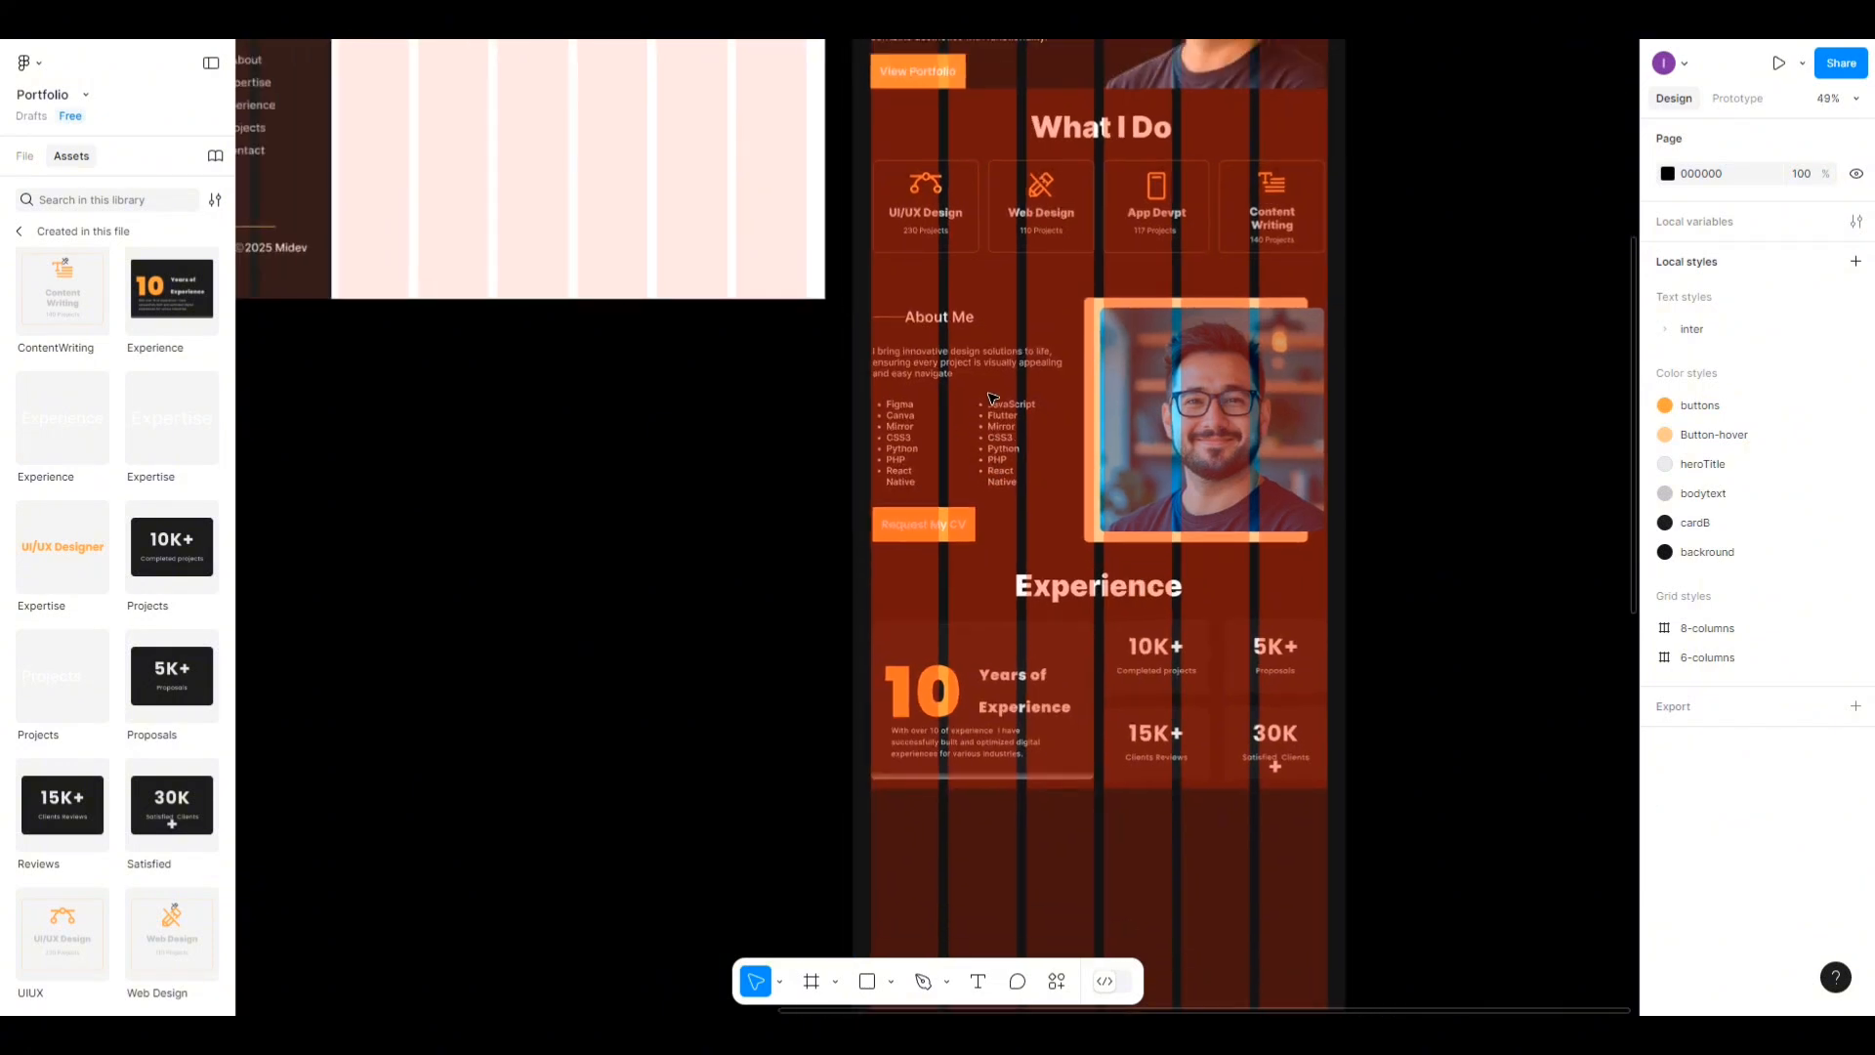
pyautogui.scroll(1, 992, 395)
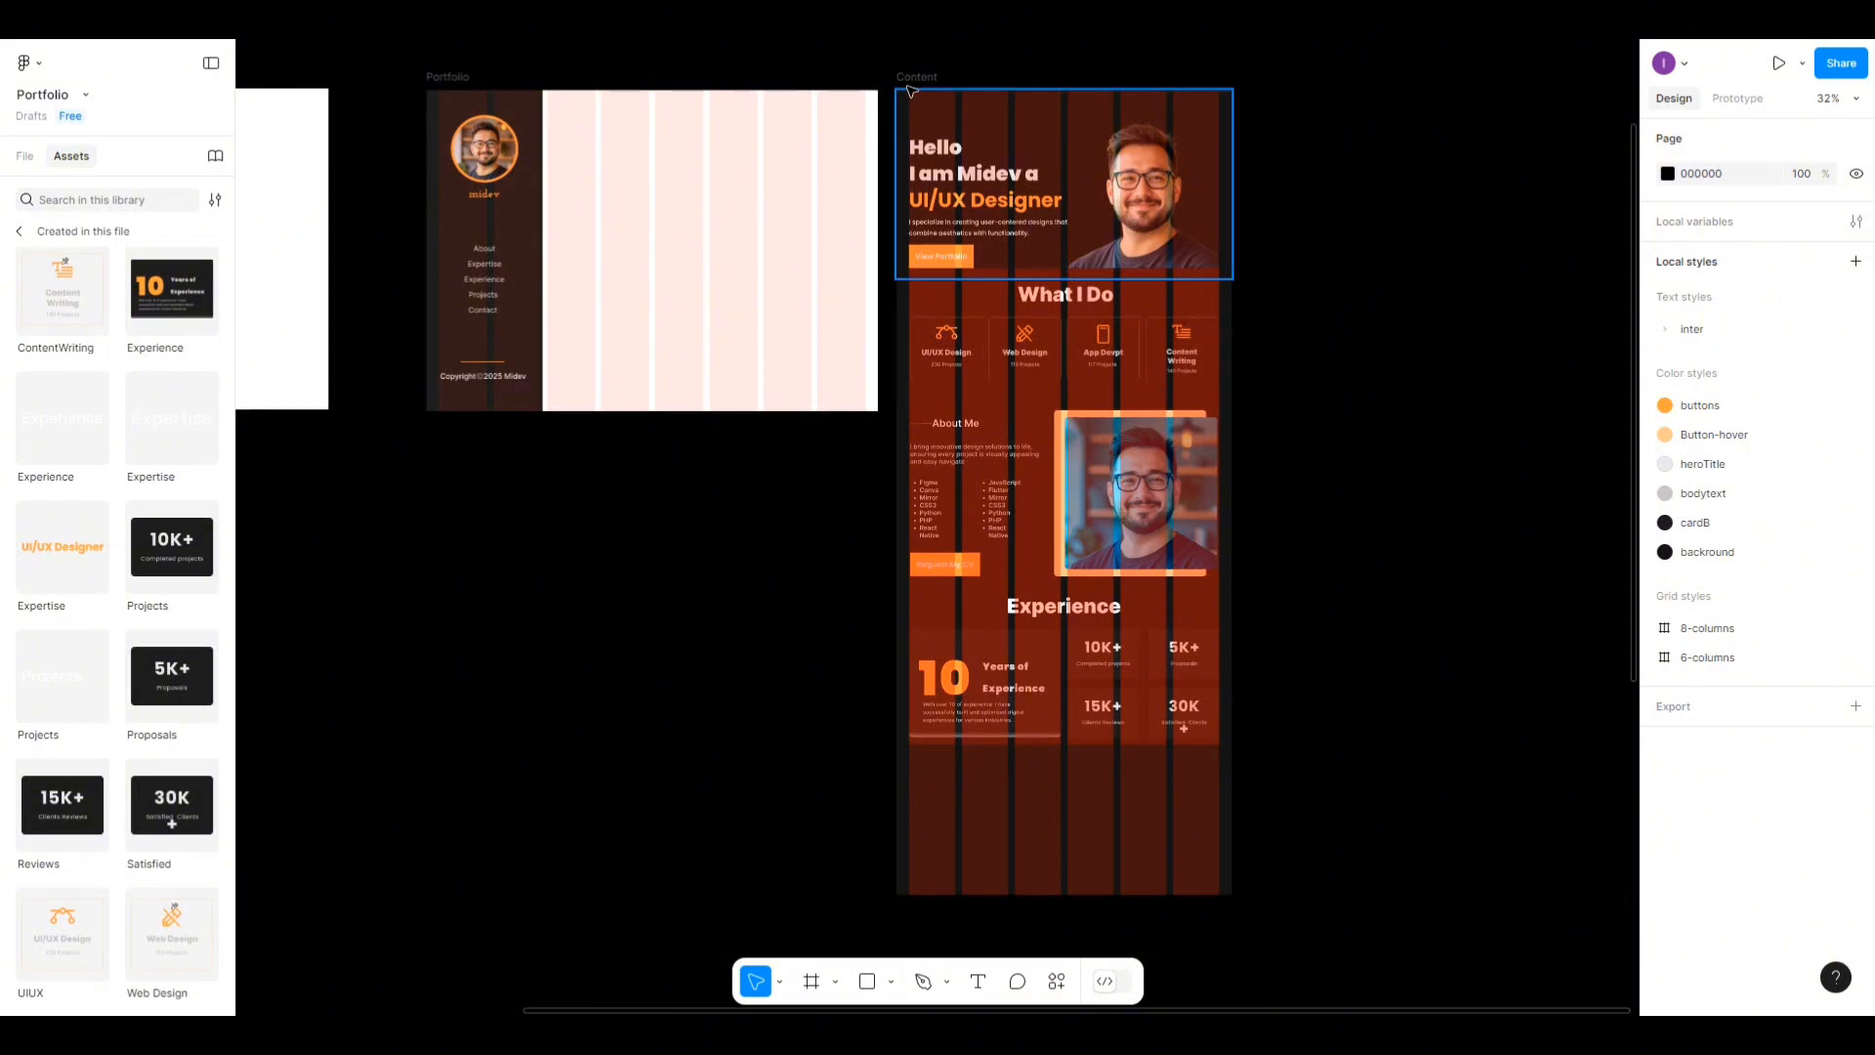
pyautogui.moveTo(911, 85); pyautogui.dragTo(600, 145)
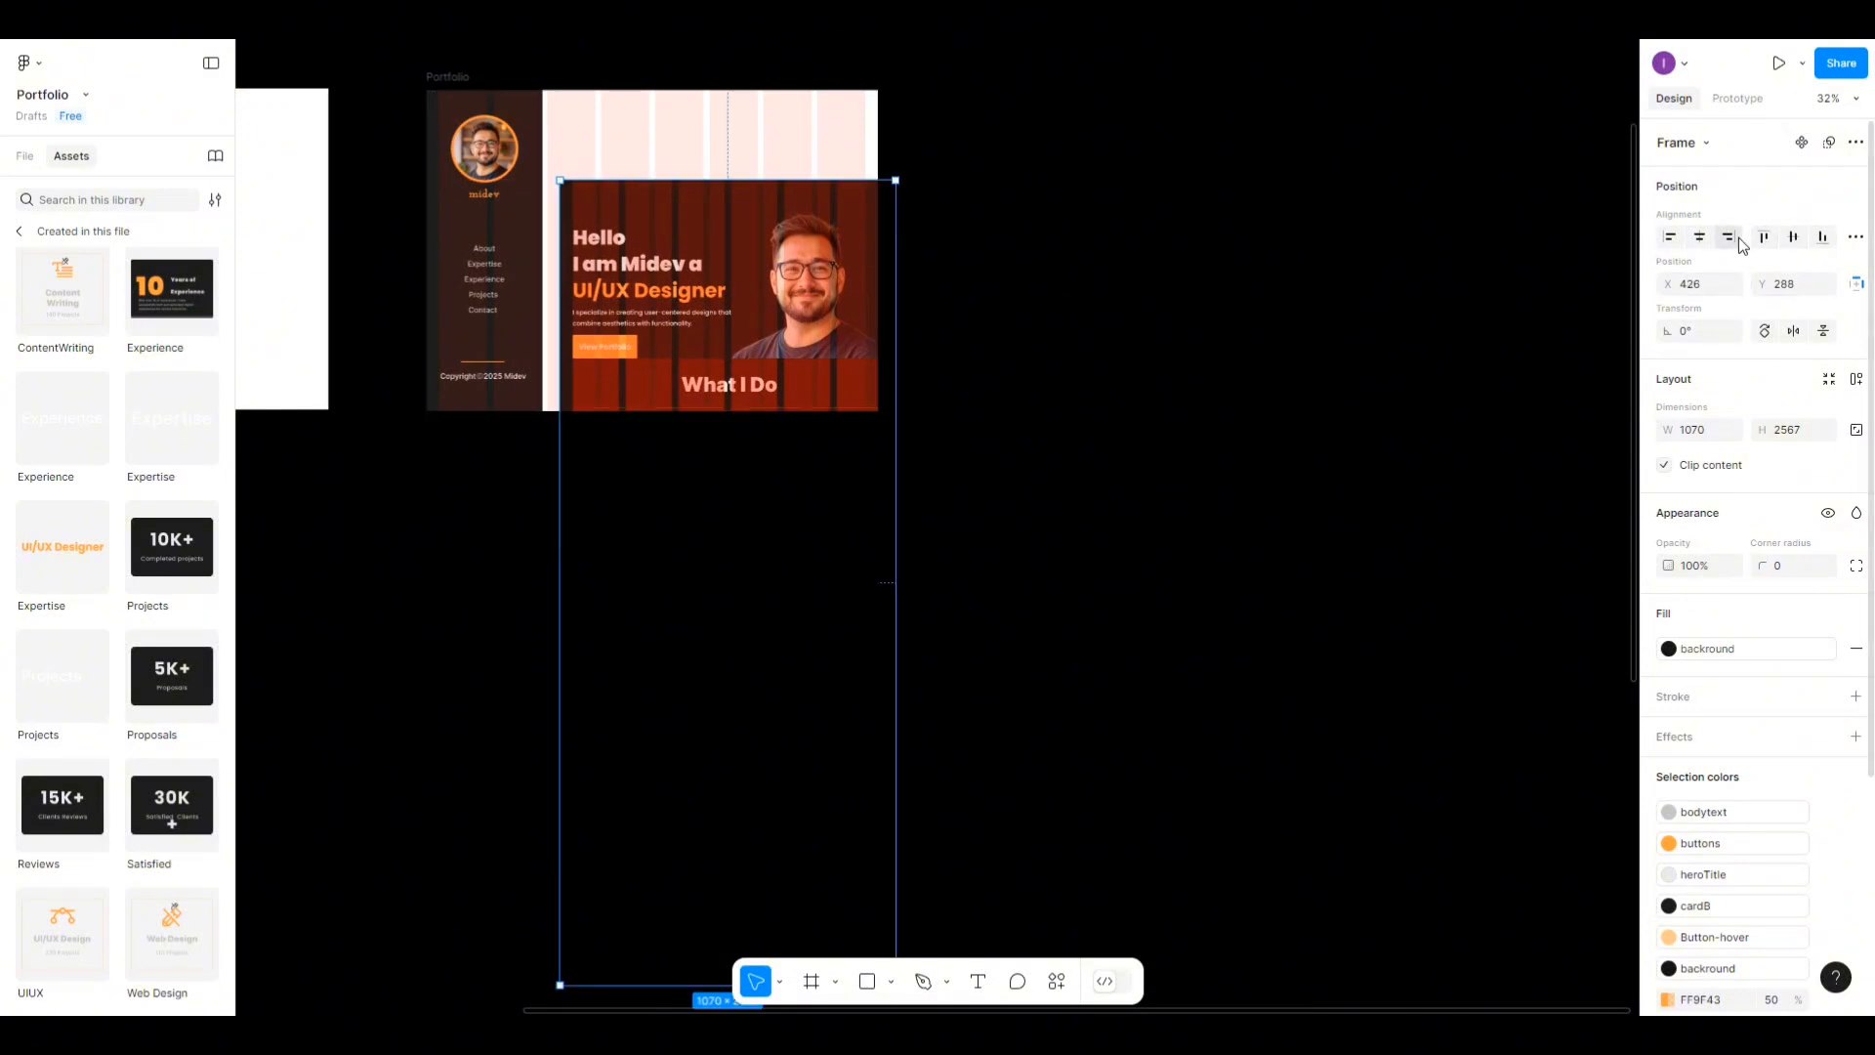
pyautogui.click(1669, 238)
pyautogui.click(1763, 237)
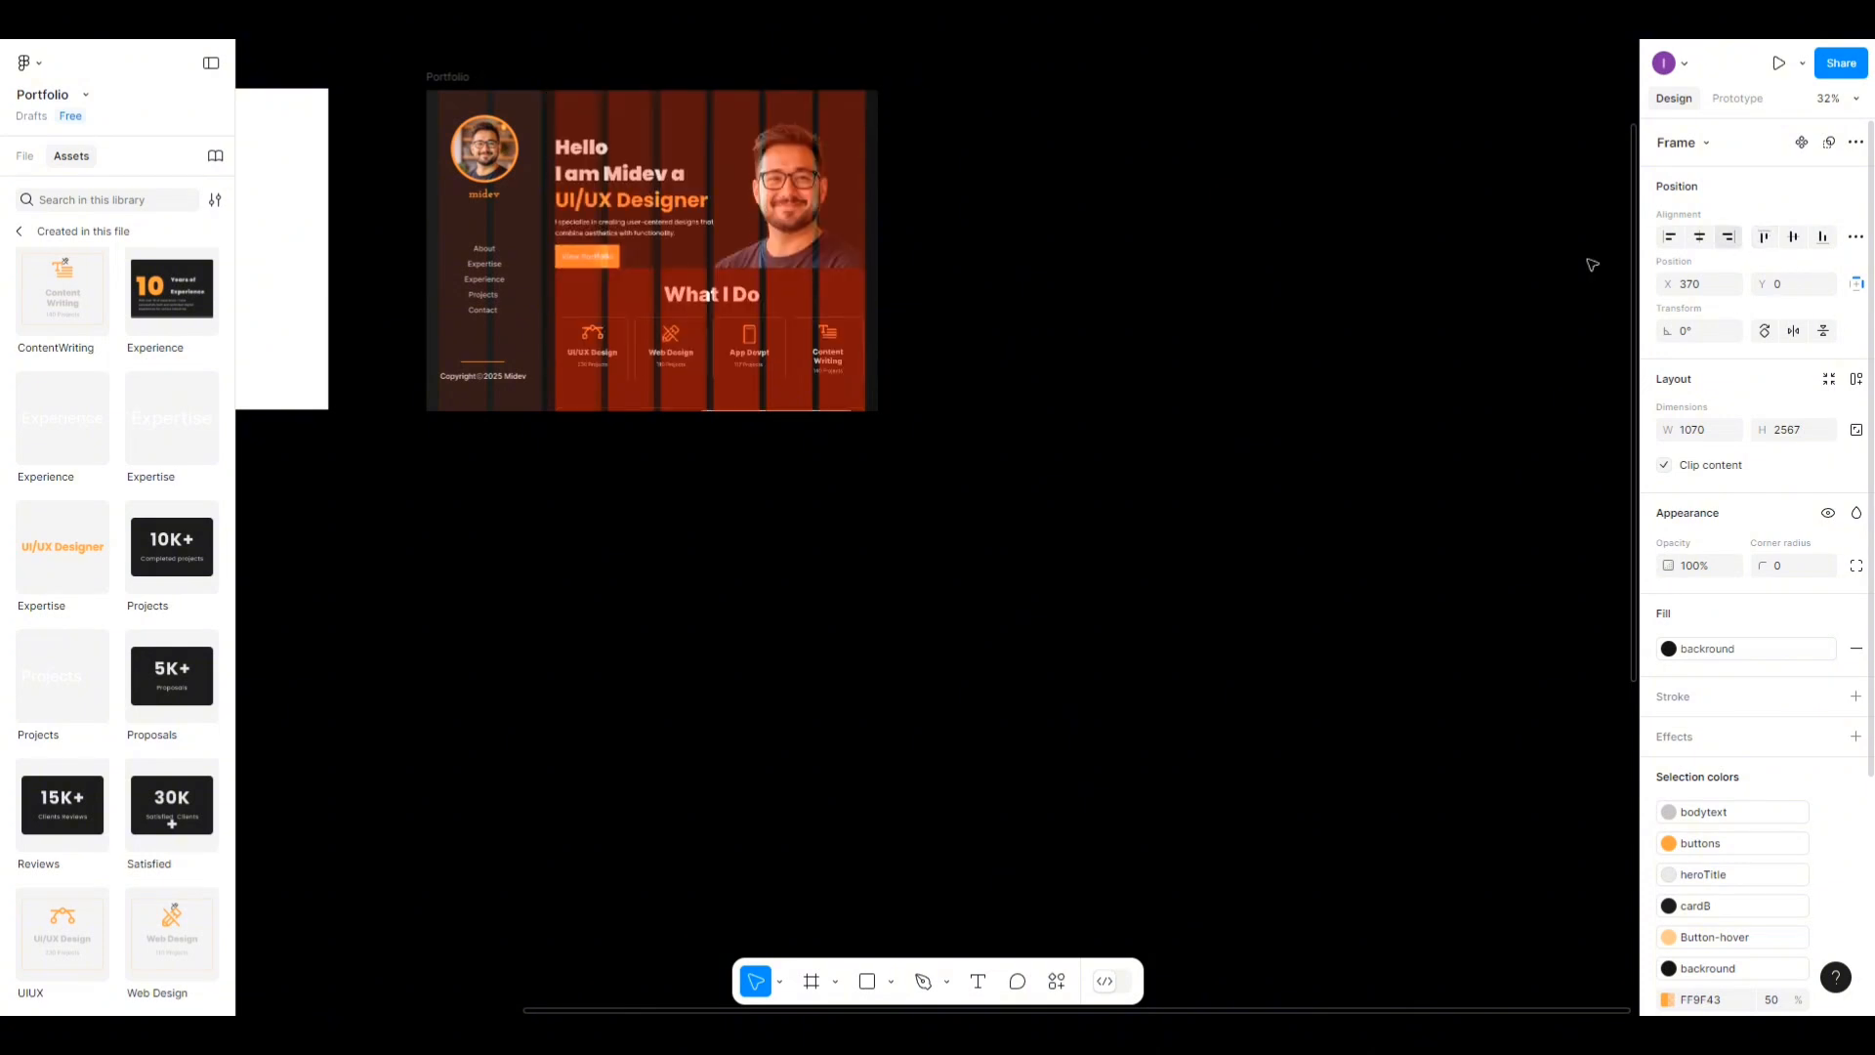
# Preview the Portfolio frame as a prototype and check the Experience section's layout, scrolling and card hover effects.
pyautogui.click(446, 78)
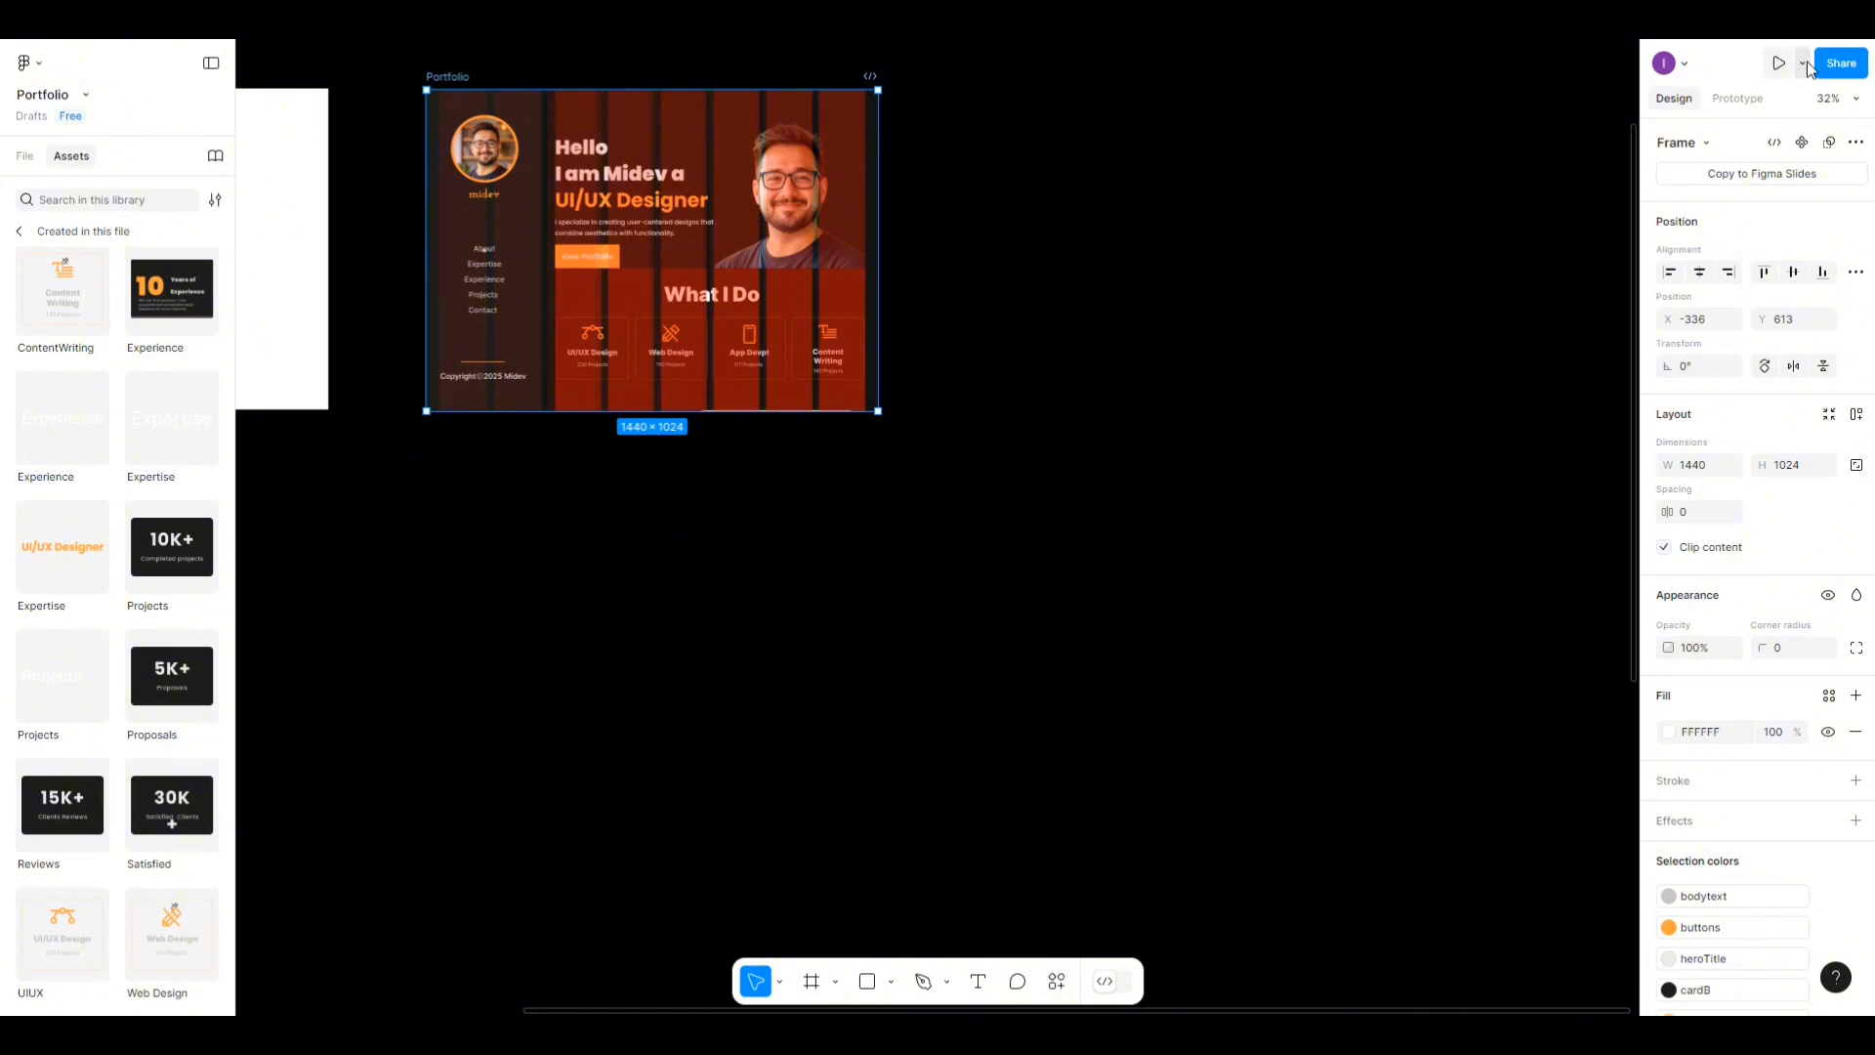
pyautogui.hotkey('ctrl', 'alt', 'Return')
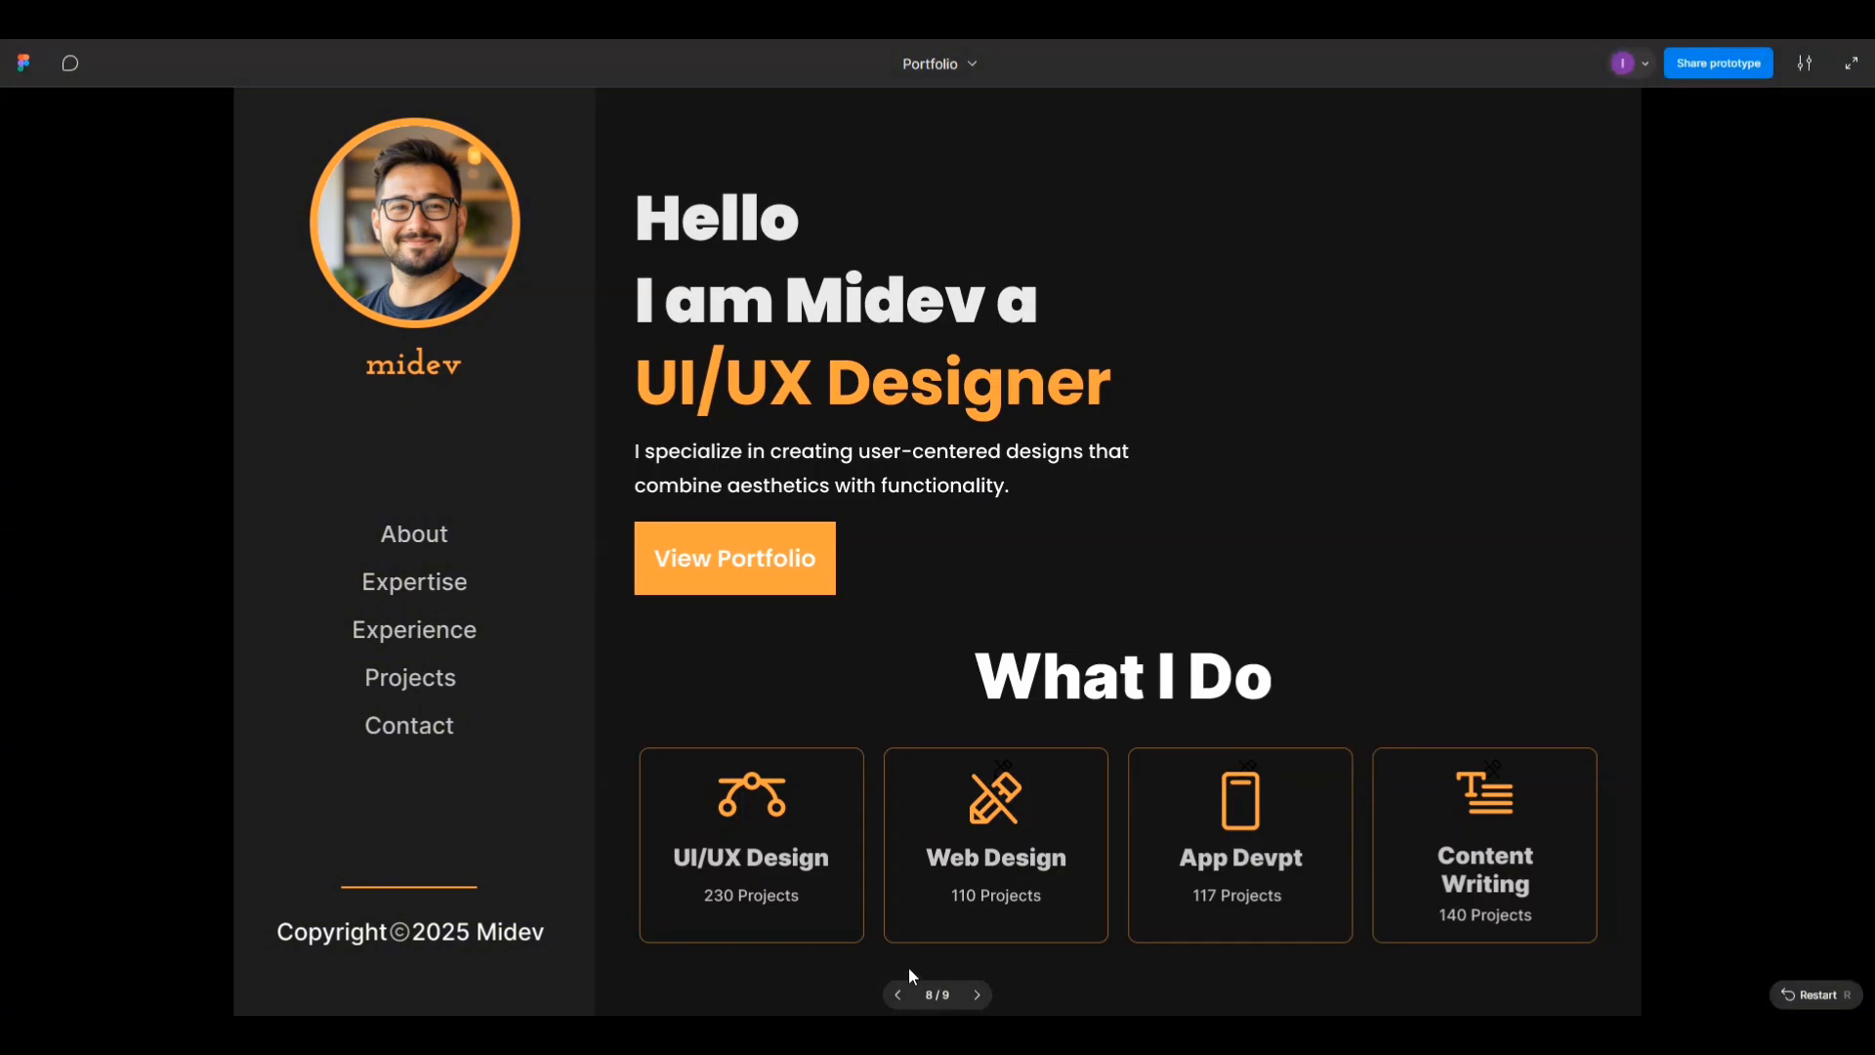
pyautogui.scroll(-10, 1045, 524)
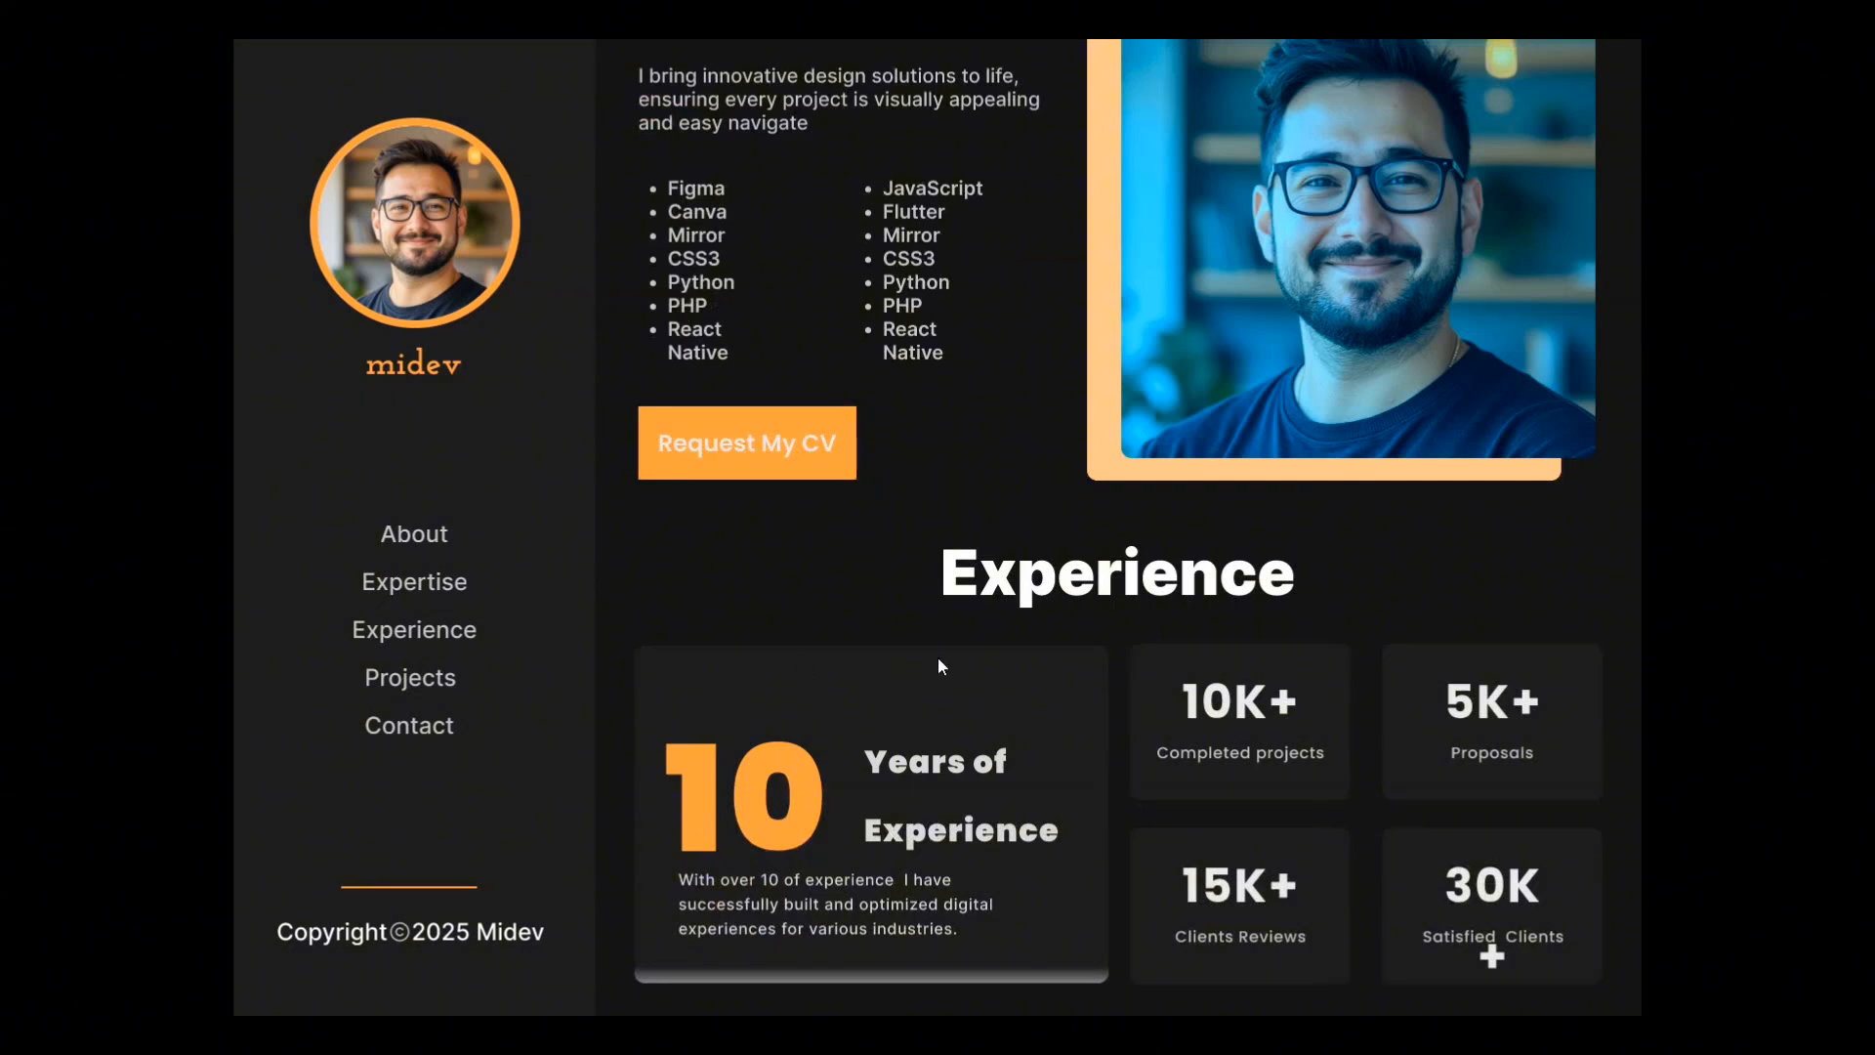
pyautogui.scroll(-1, 888, 500)
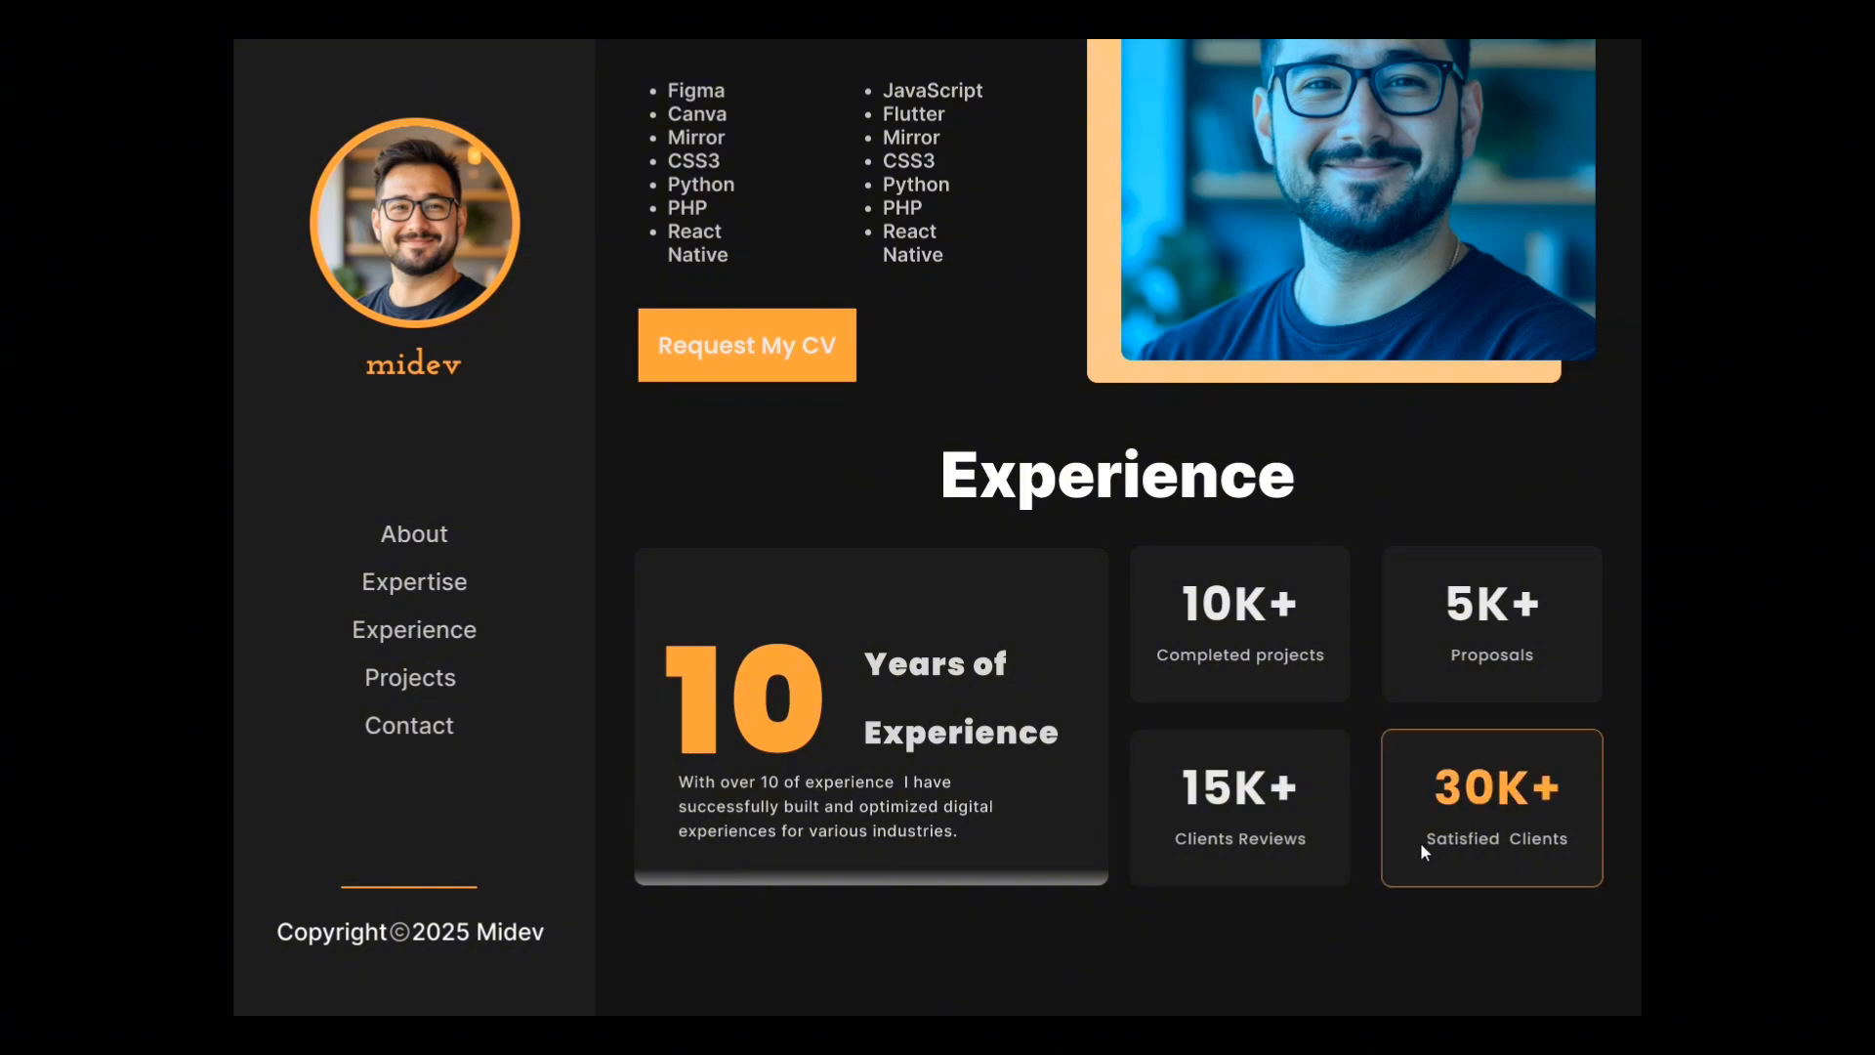
pyautogui.scroll(-2, 1357, 918)
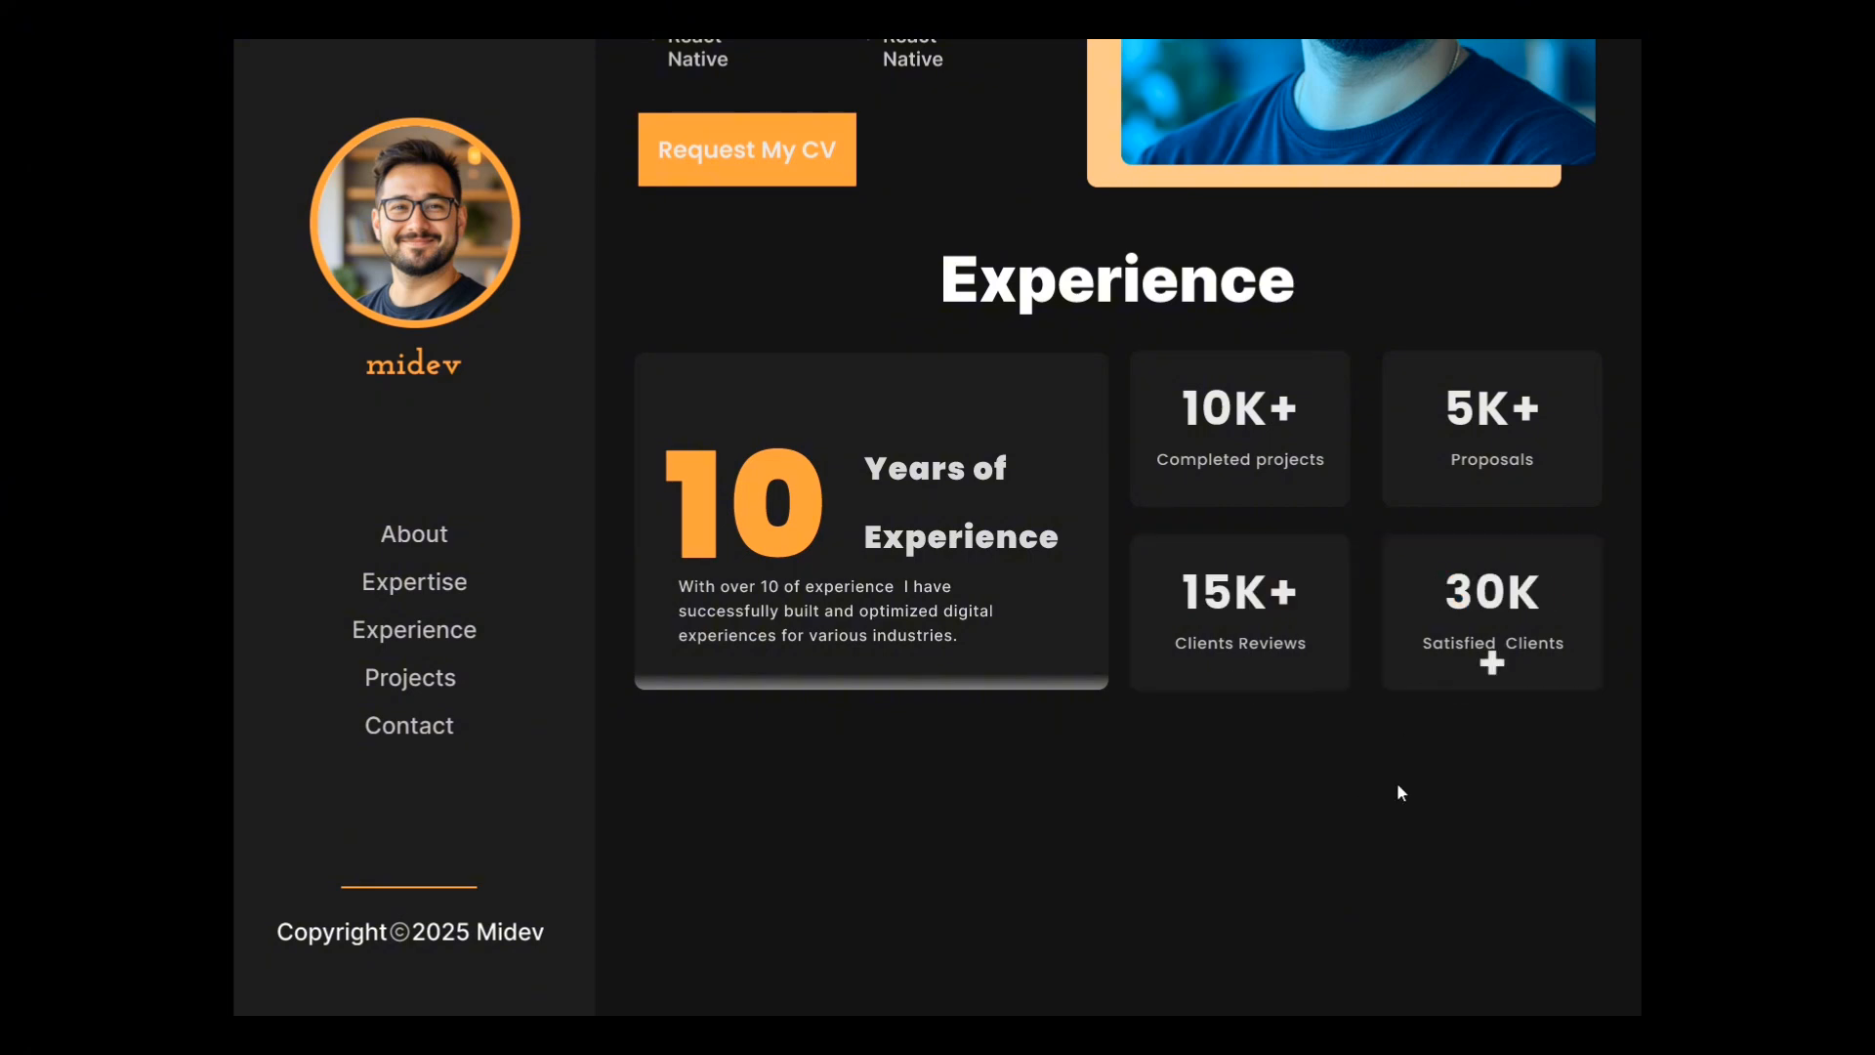
pyautogui.scroll(2, 1133, 963)
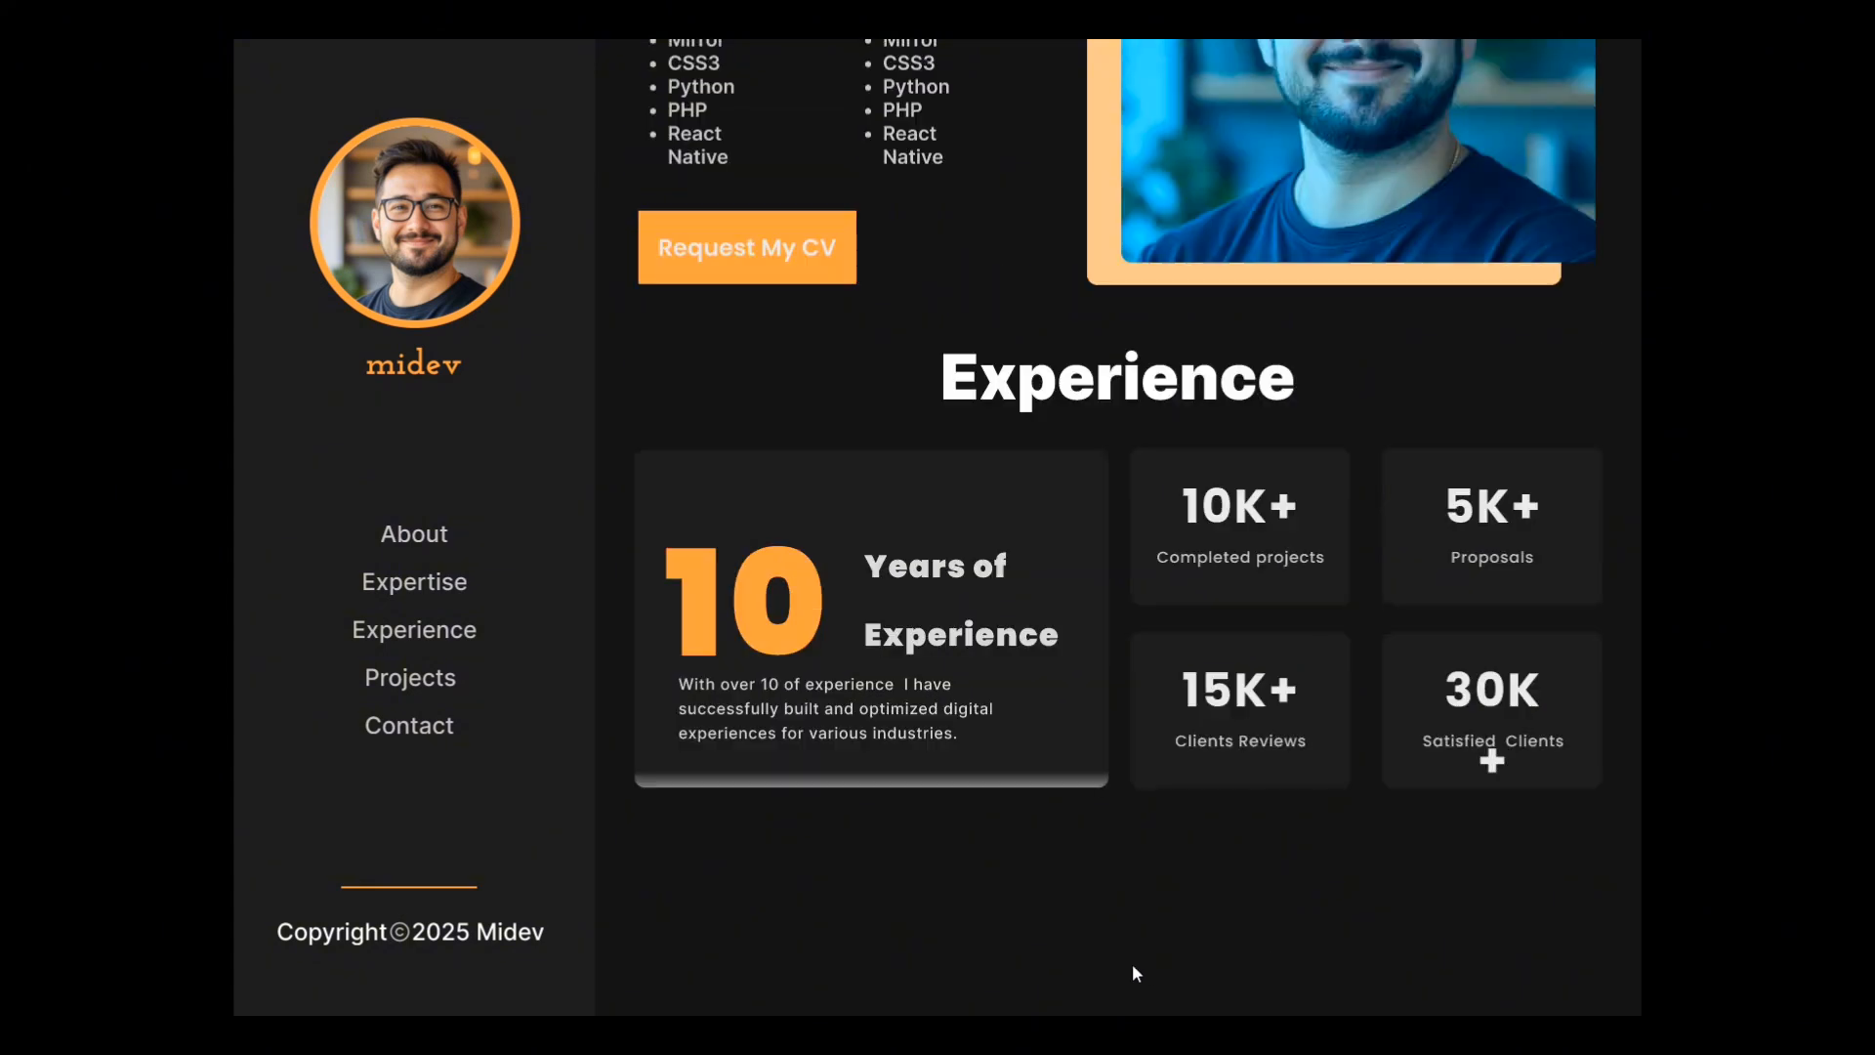
# Finish checking the Experience section in the prototype preview, return to the design file and open the Component page.
pyautogui.scroll(-2, 1152, 849)
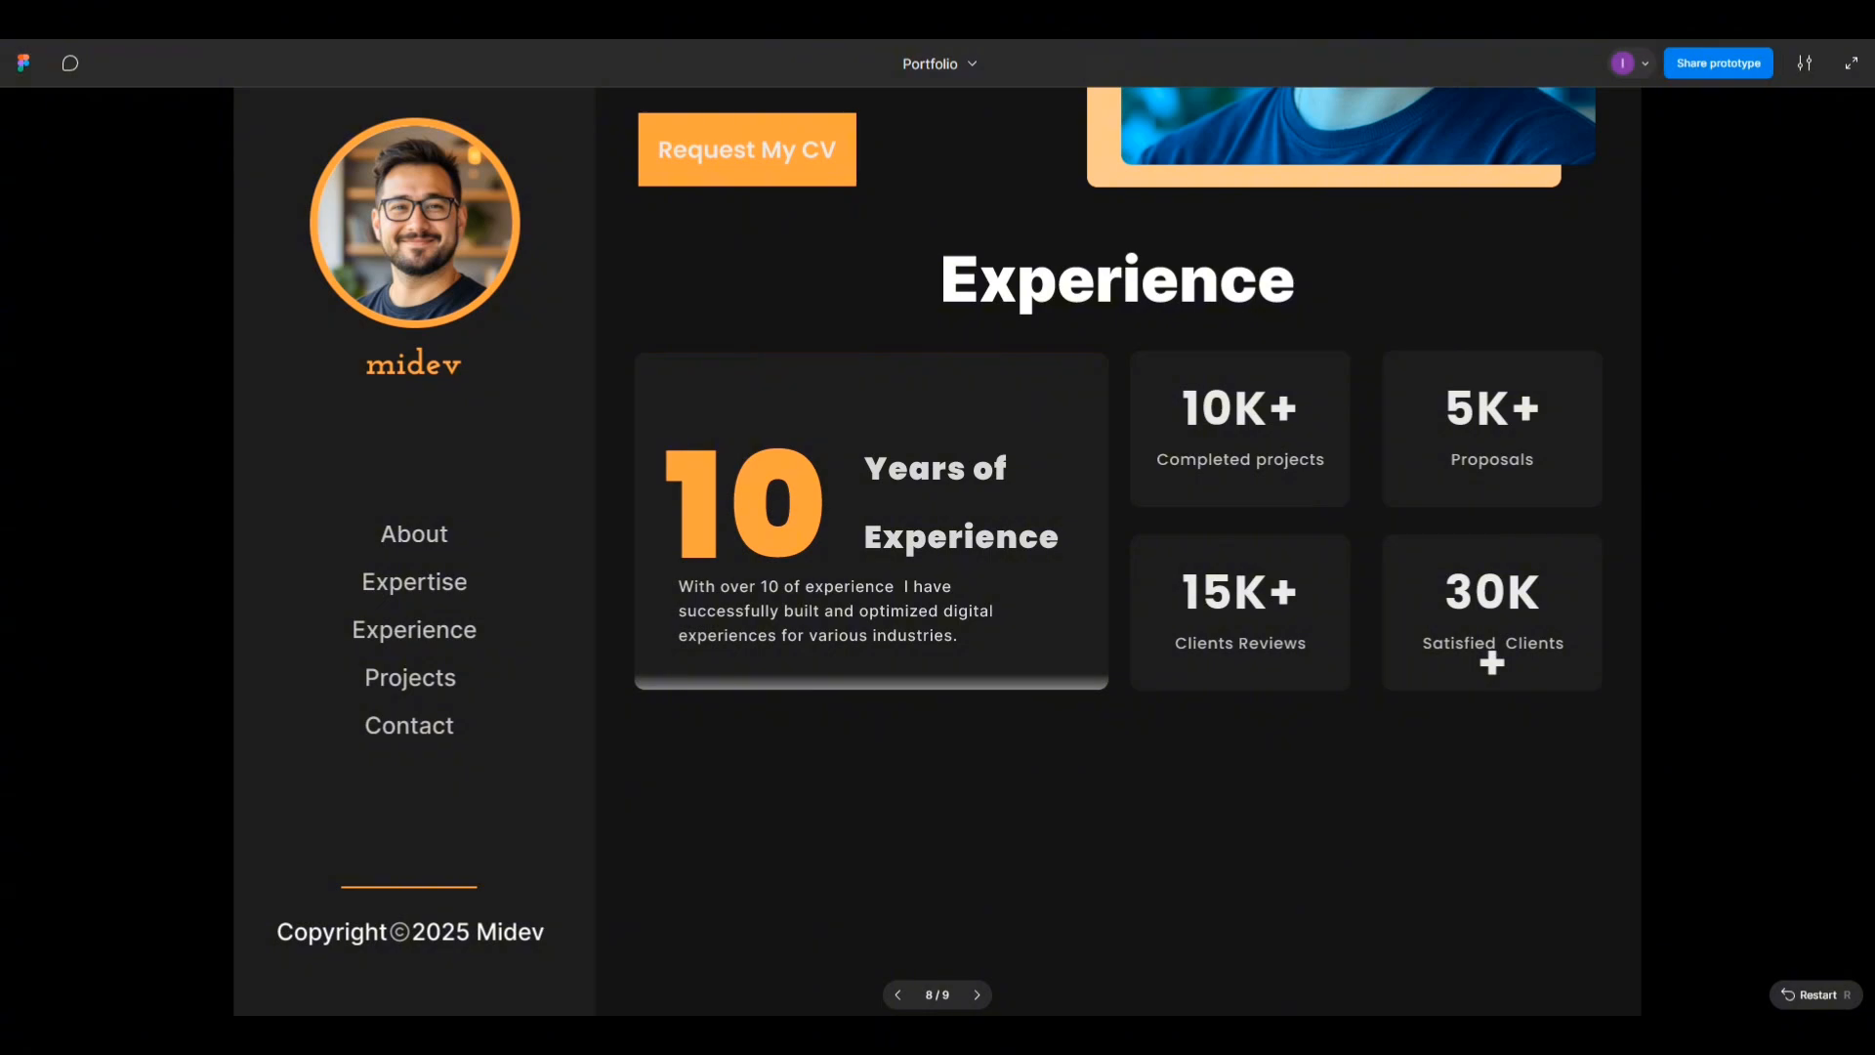
pyautogui.click(298, 21)
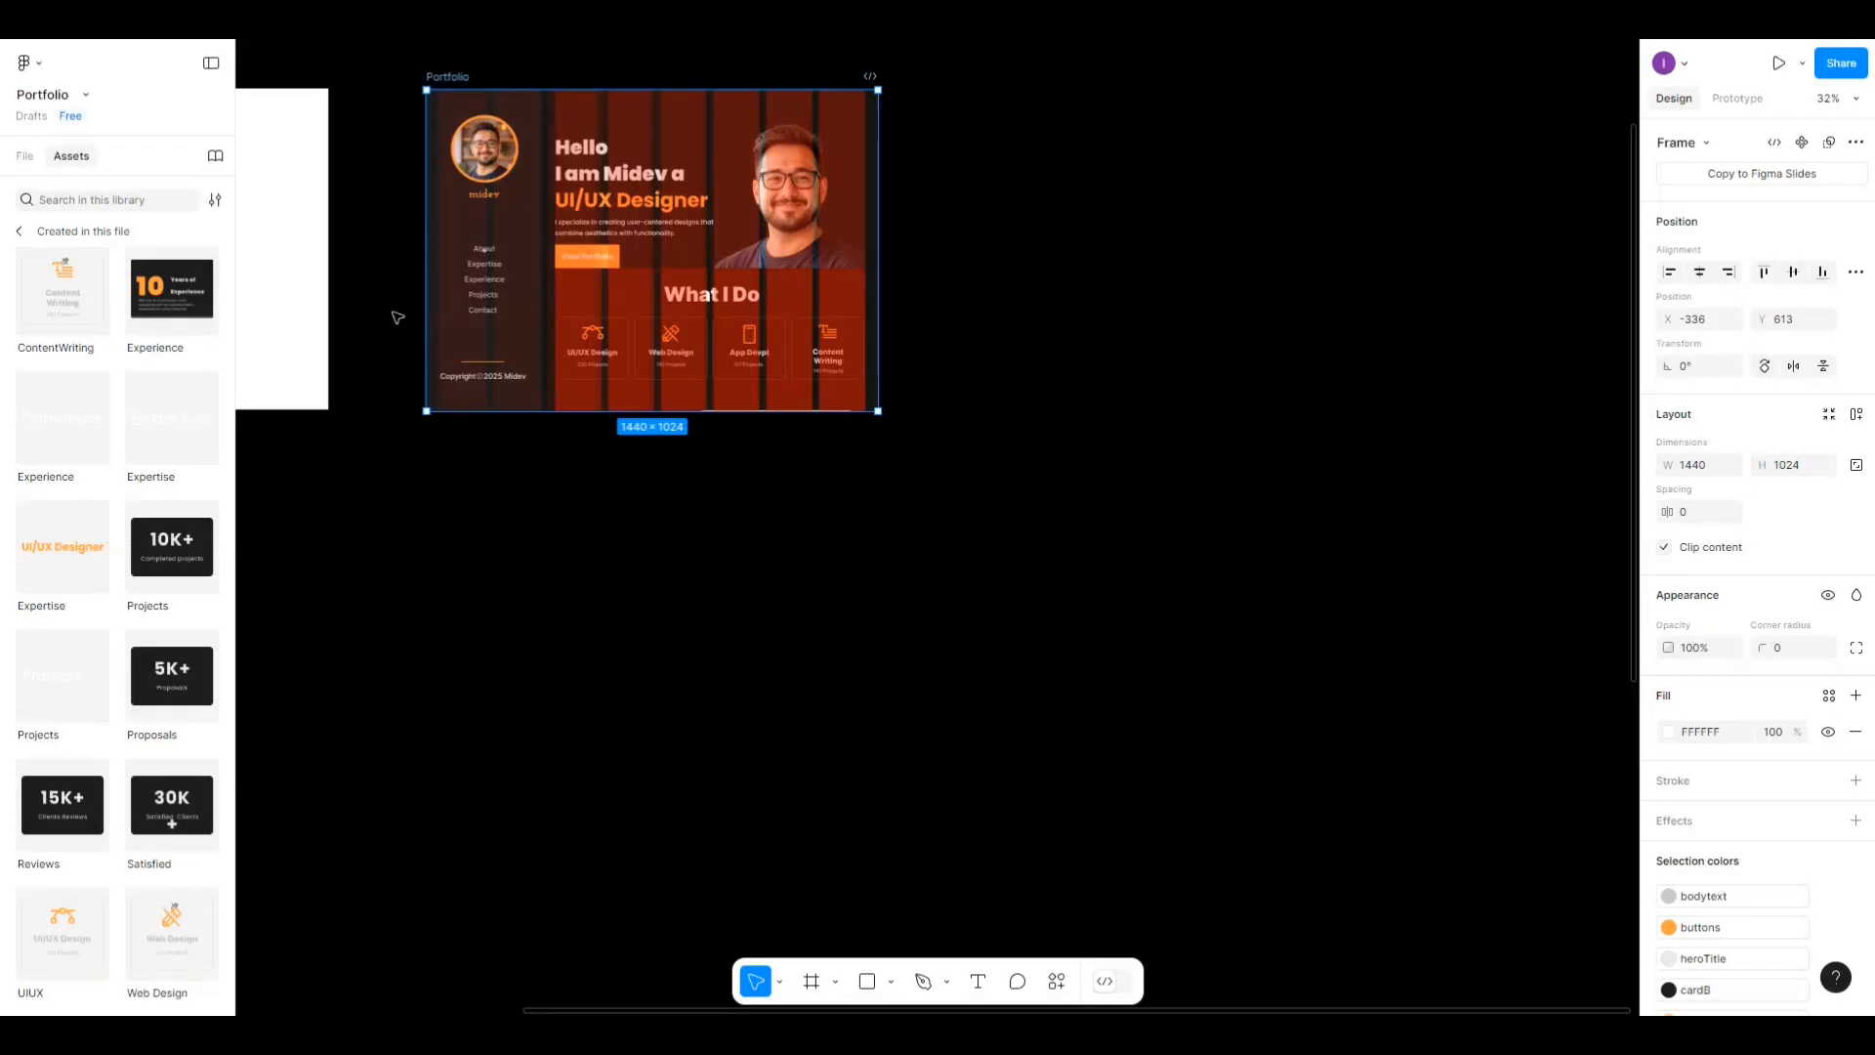
pyautogui.scroll(5, 816, 678)
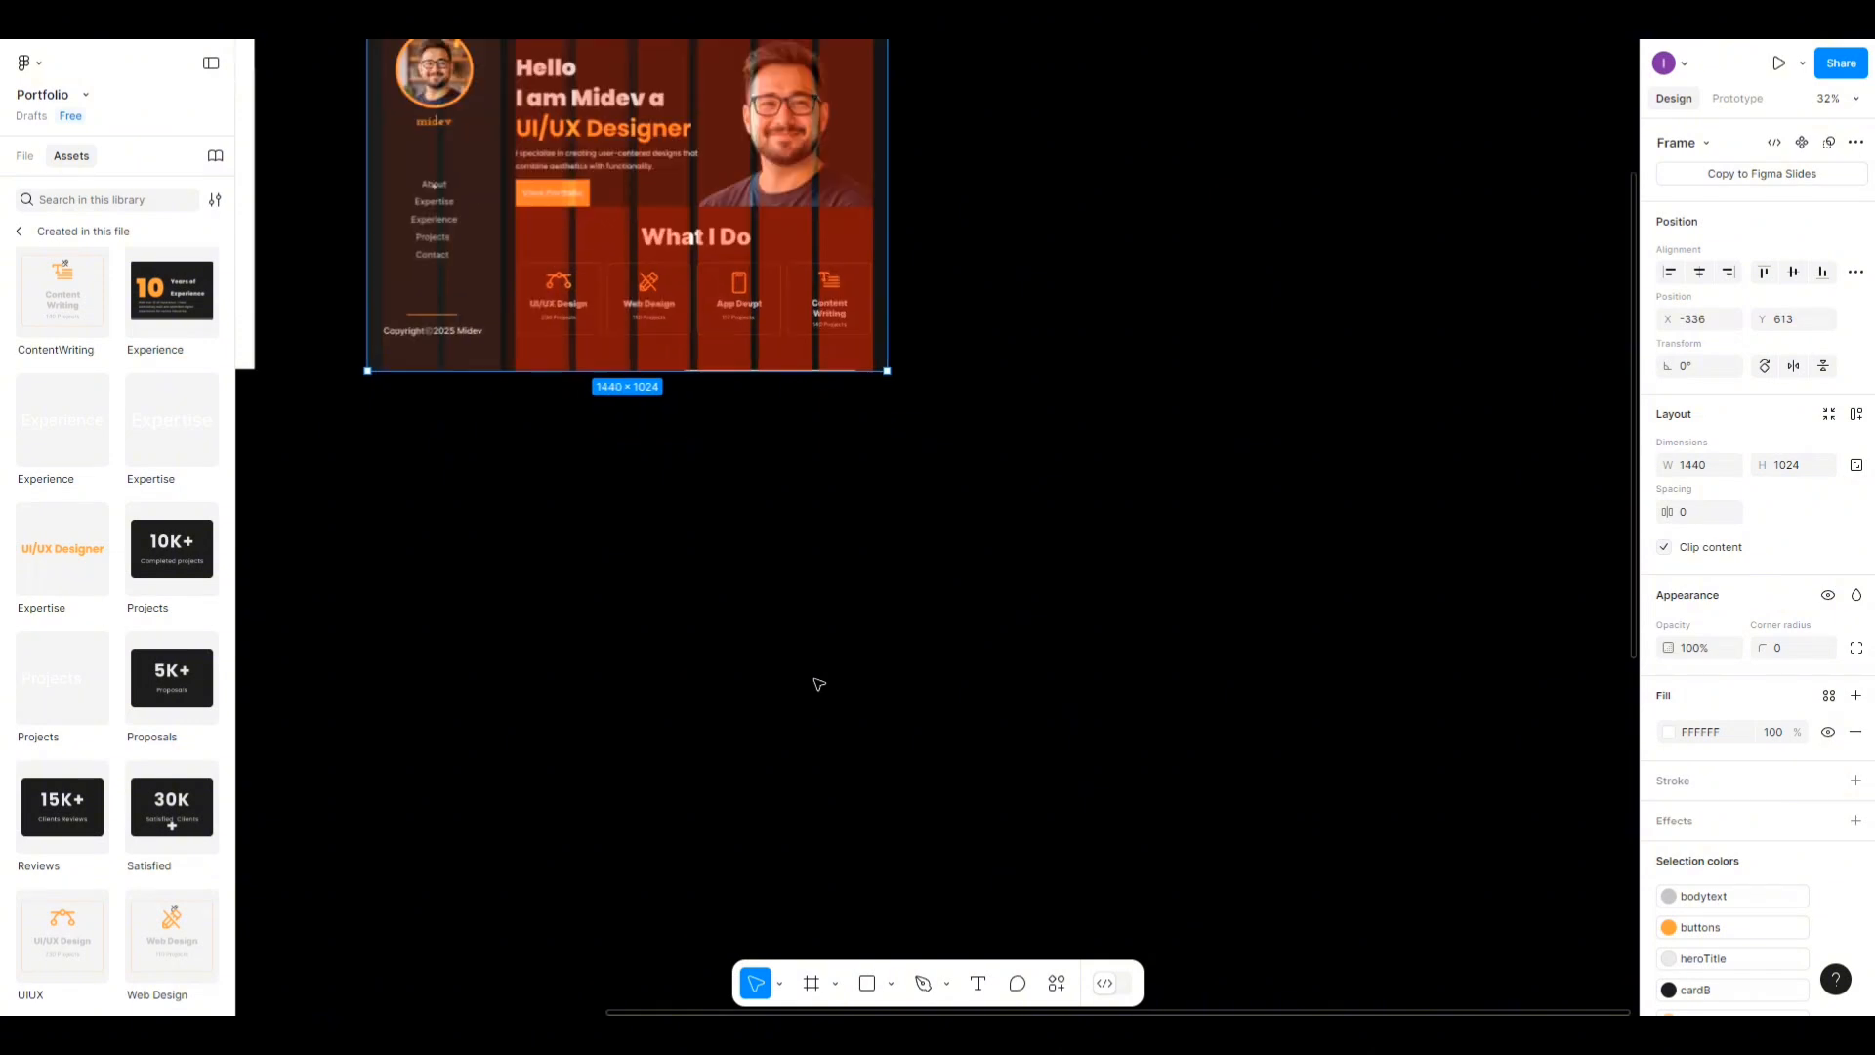
pyautogui.hscroll(-2, 767, 679)
pyautogui.scroll(2, 771, 682)
pyautogui.hscroll(-2, 774, 681)
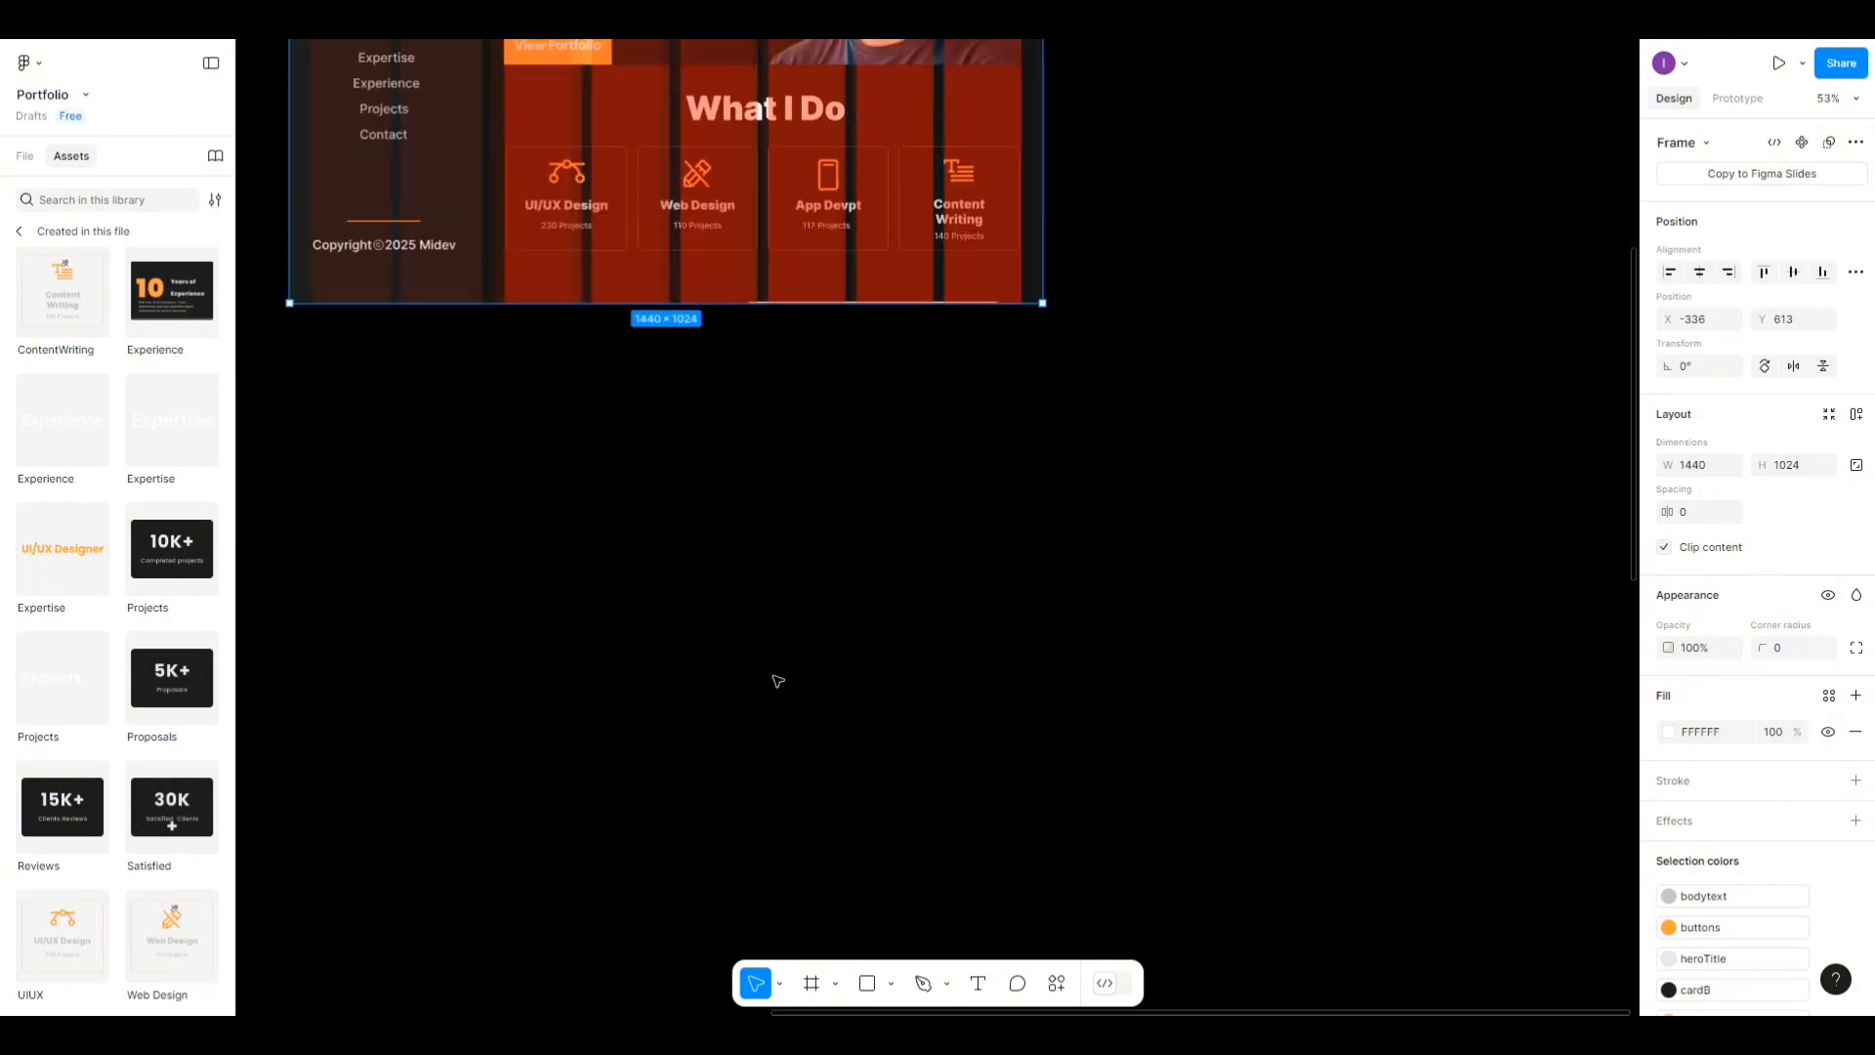
pyautogui.scroll(2, 778, 681)
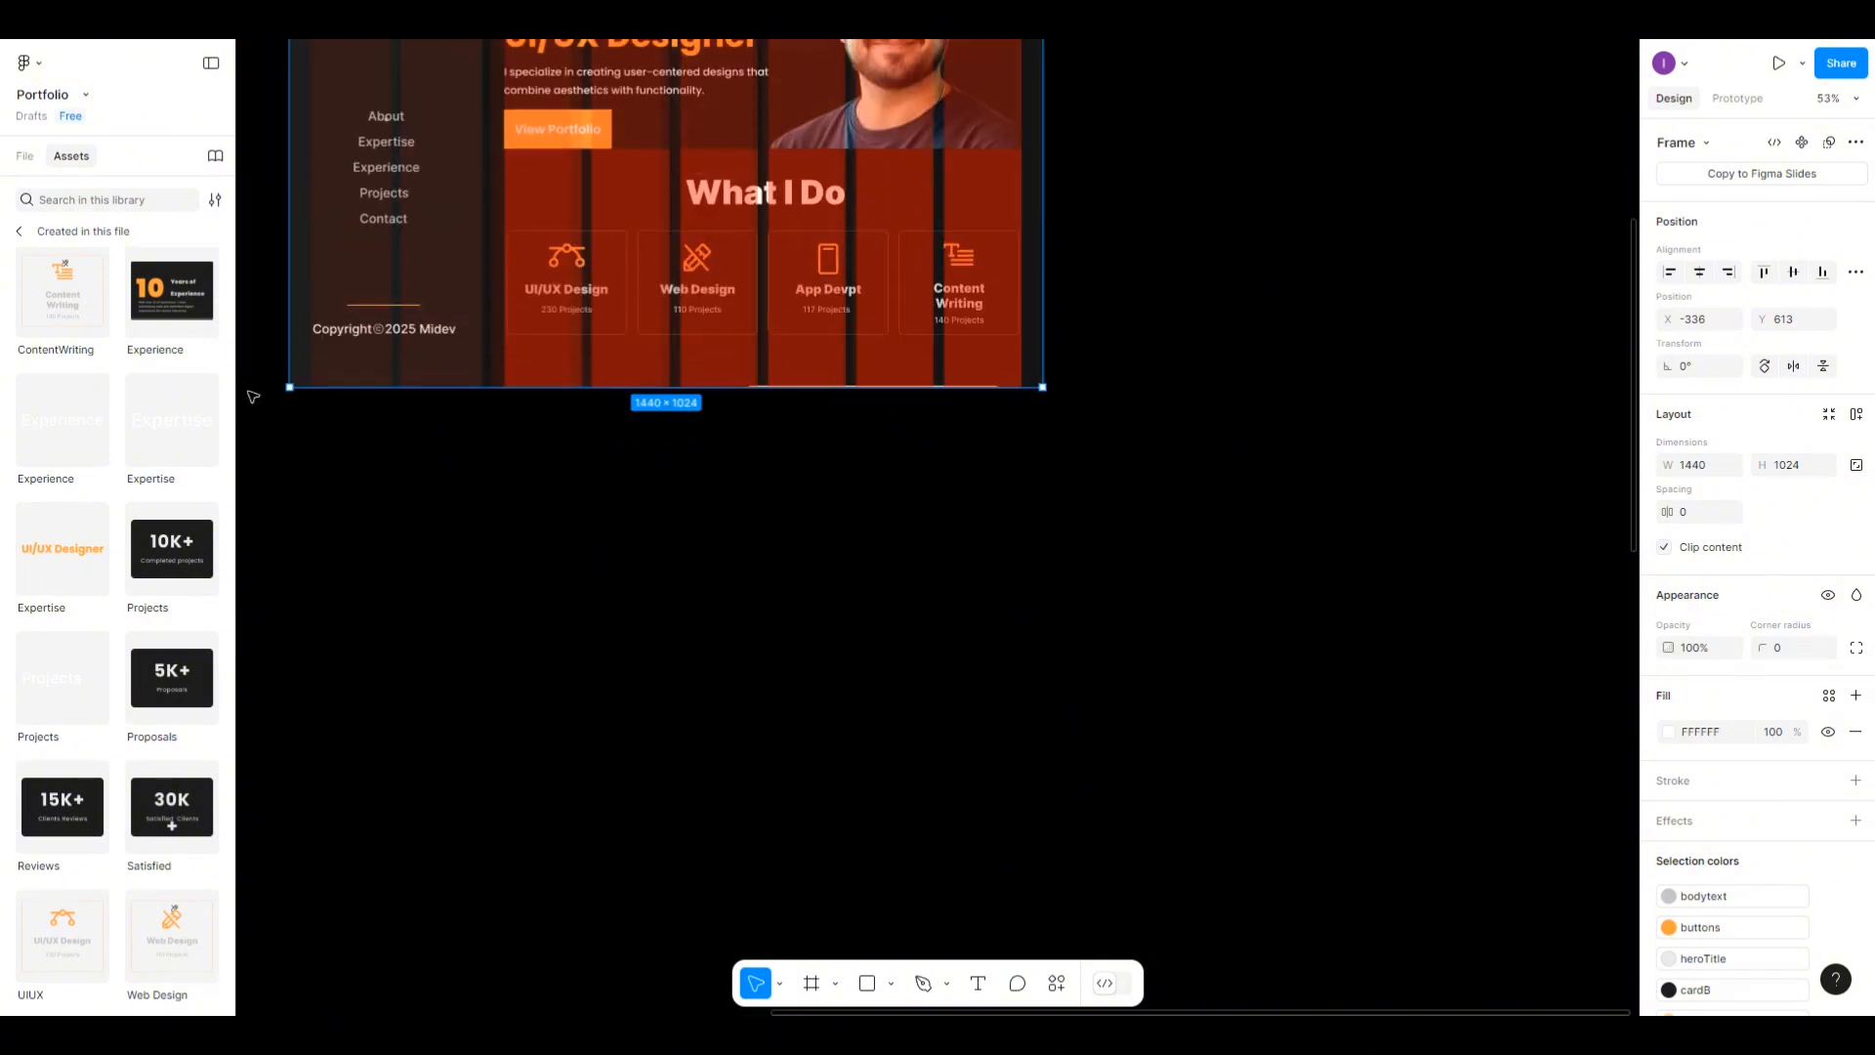
pyautogui.click(23, 159)
pyautogui.click(44, 293)
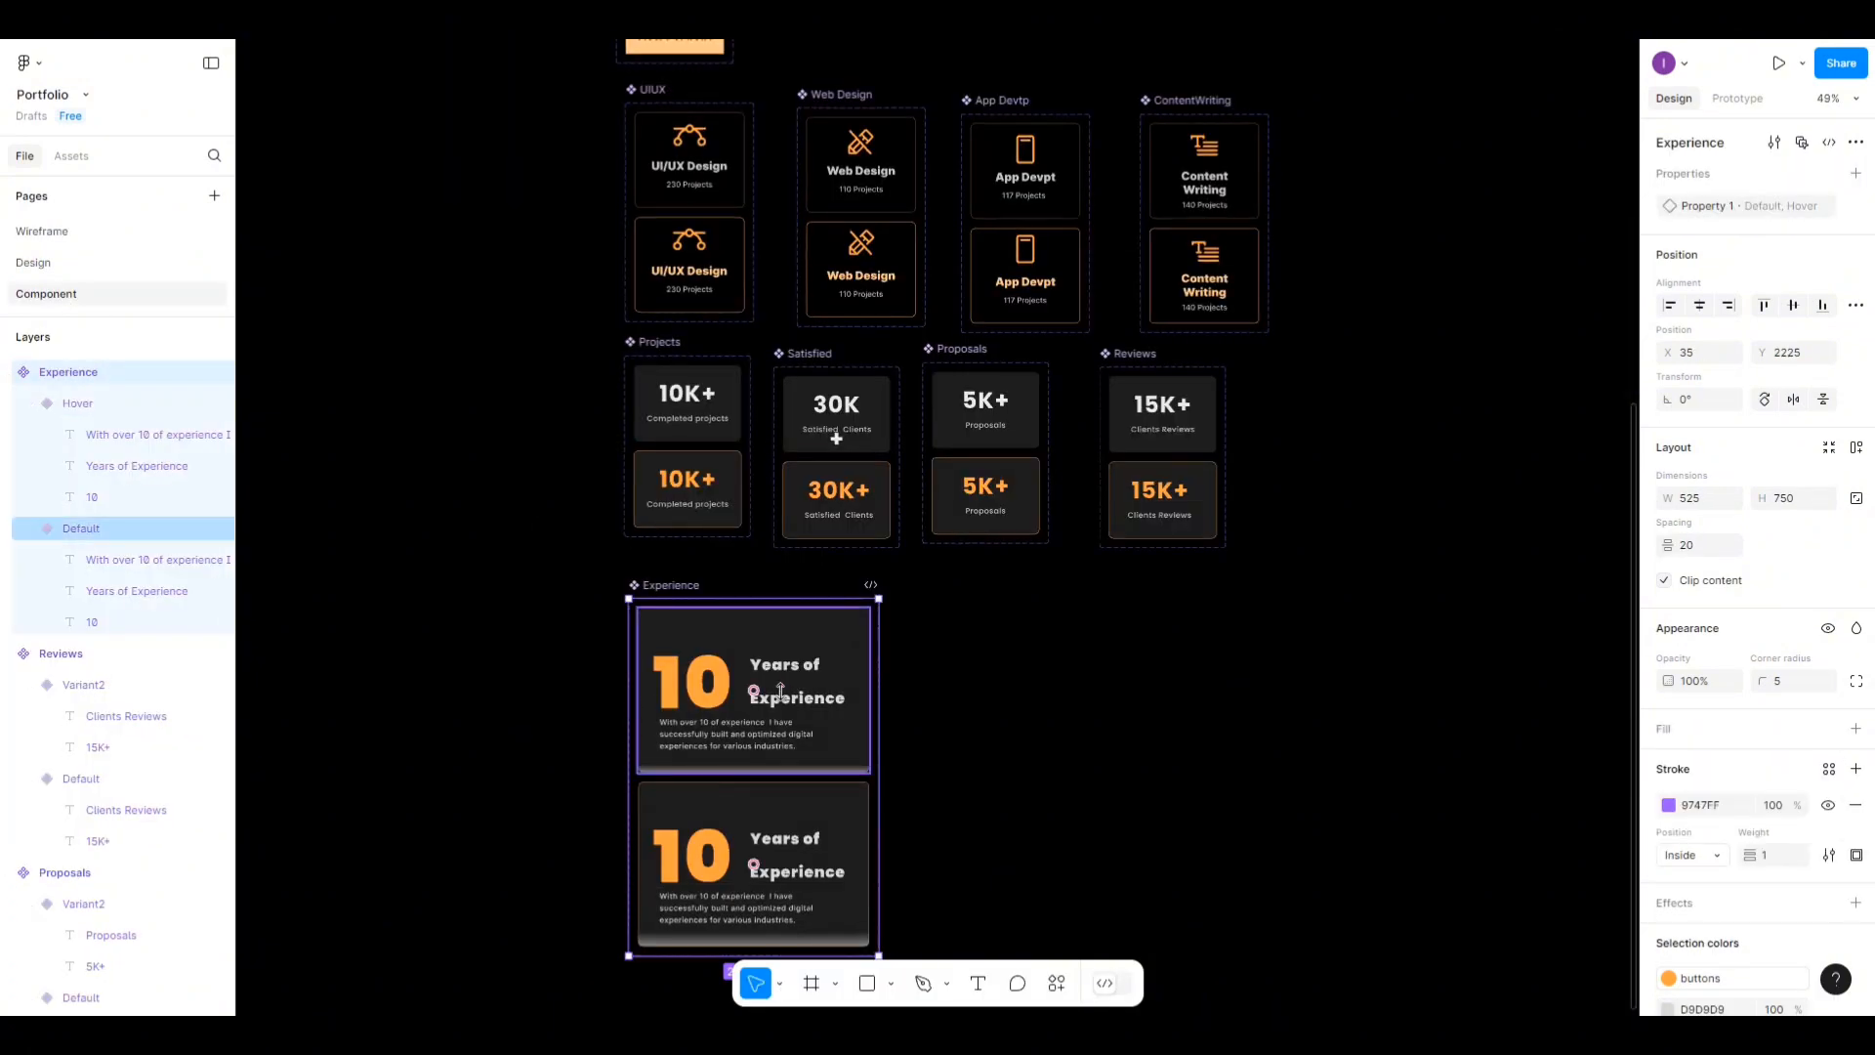
# Move the three texts in the Experience component's Default variant up together and slightly right, placing the 10 at X 41, Y 14.
pyautogui.doubleClick(780, 691)
pyautogui.click(695, 687)
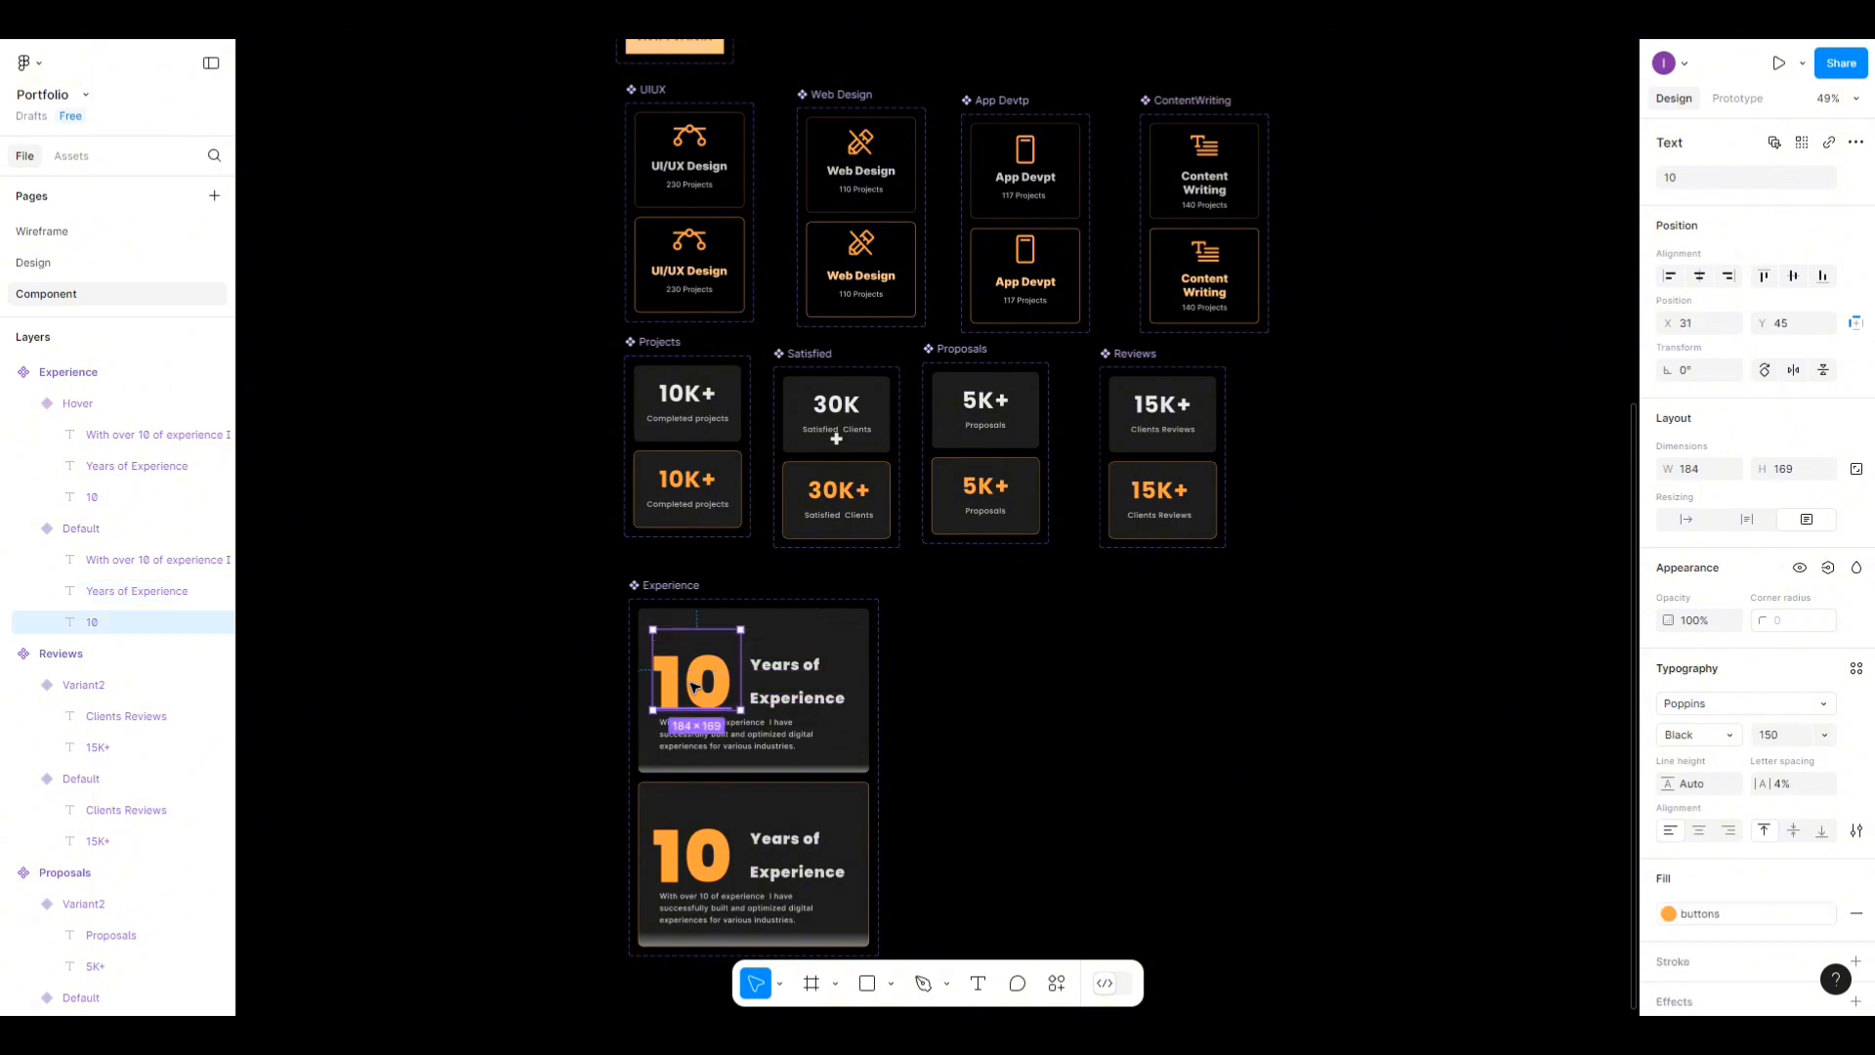
pyautogui.keyDown('shift'); pyautogui.click(772, 688); pyautogui.keyUp('shift')
pyautogui.keyDown('shift'); pyautogui.click(742, 740); pyautogui.keyUp('shift')
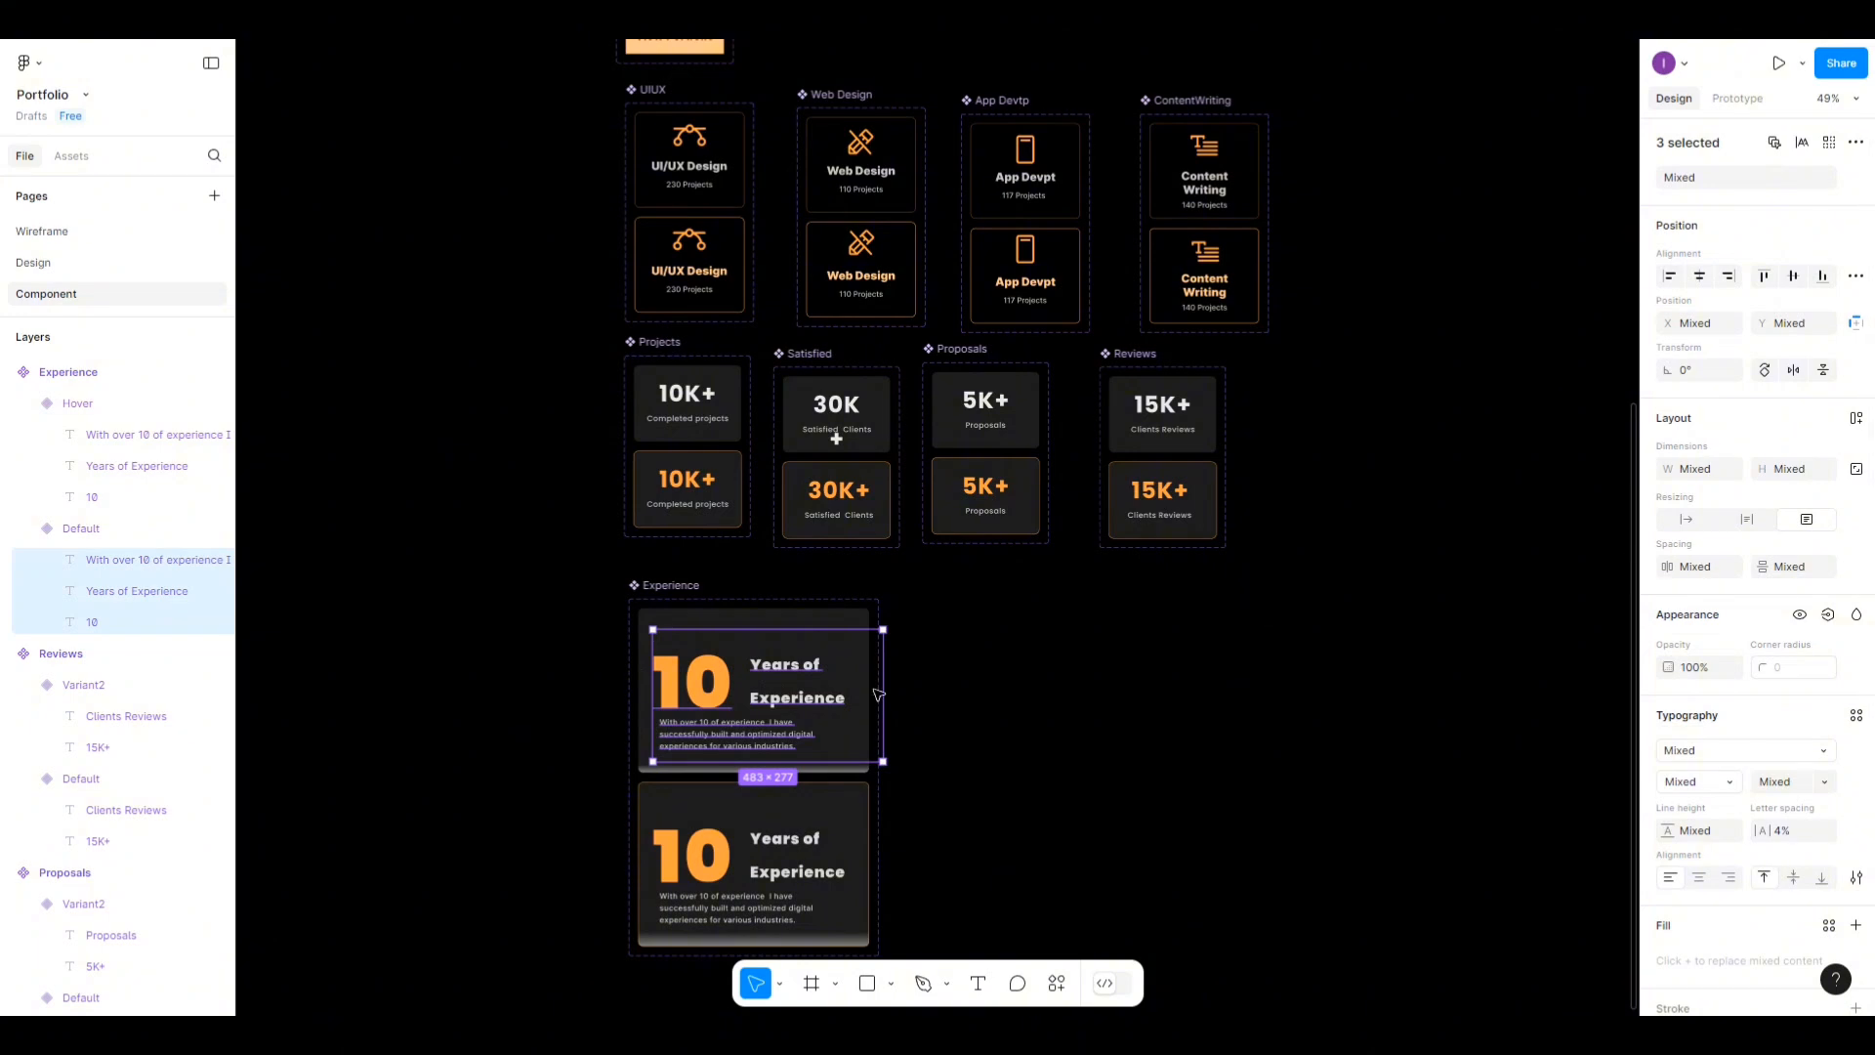
pyautogui.moveTo(752, 708); pyautogui.dragTo(761, 697)
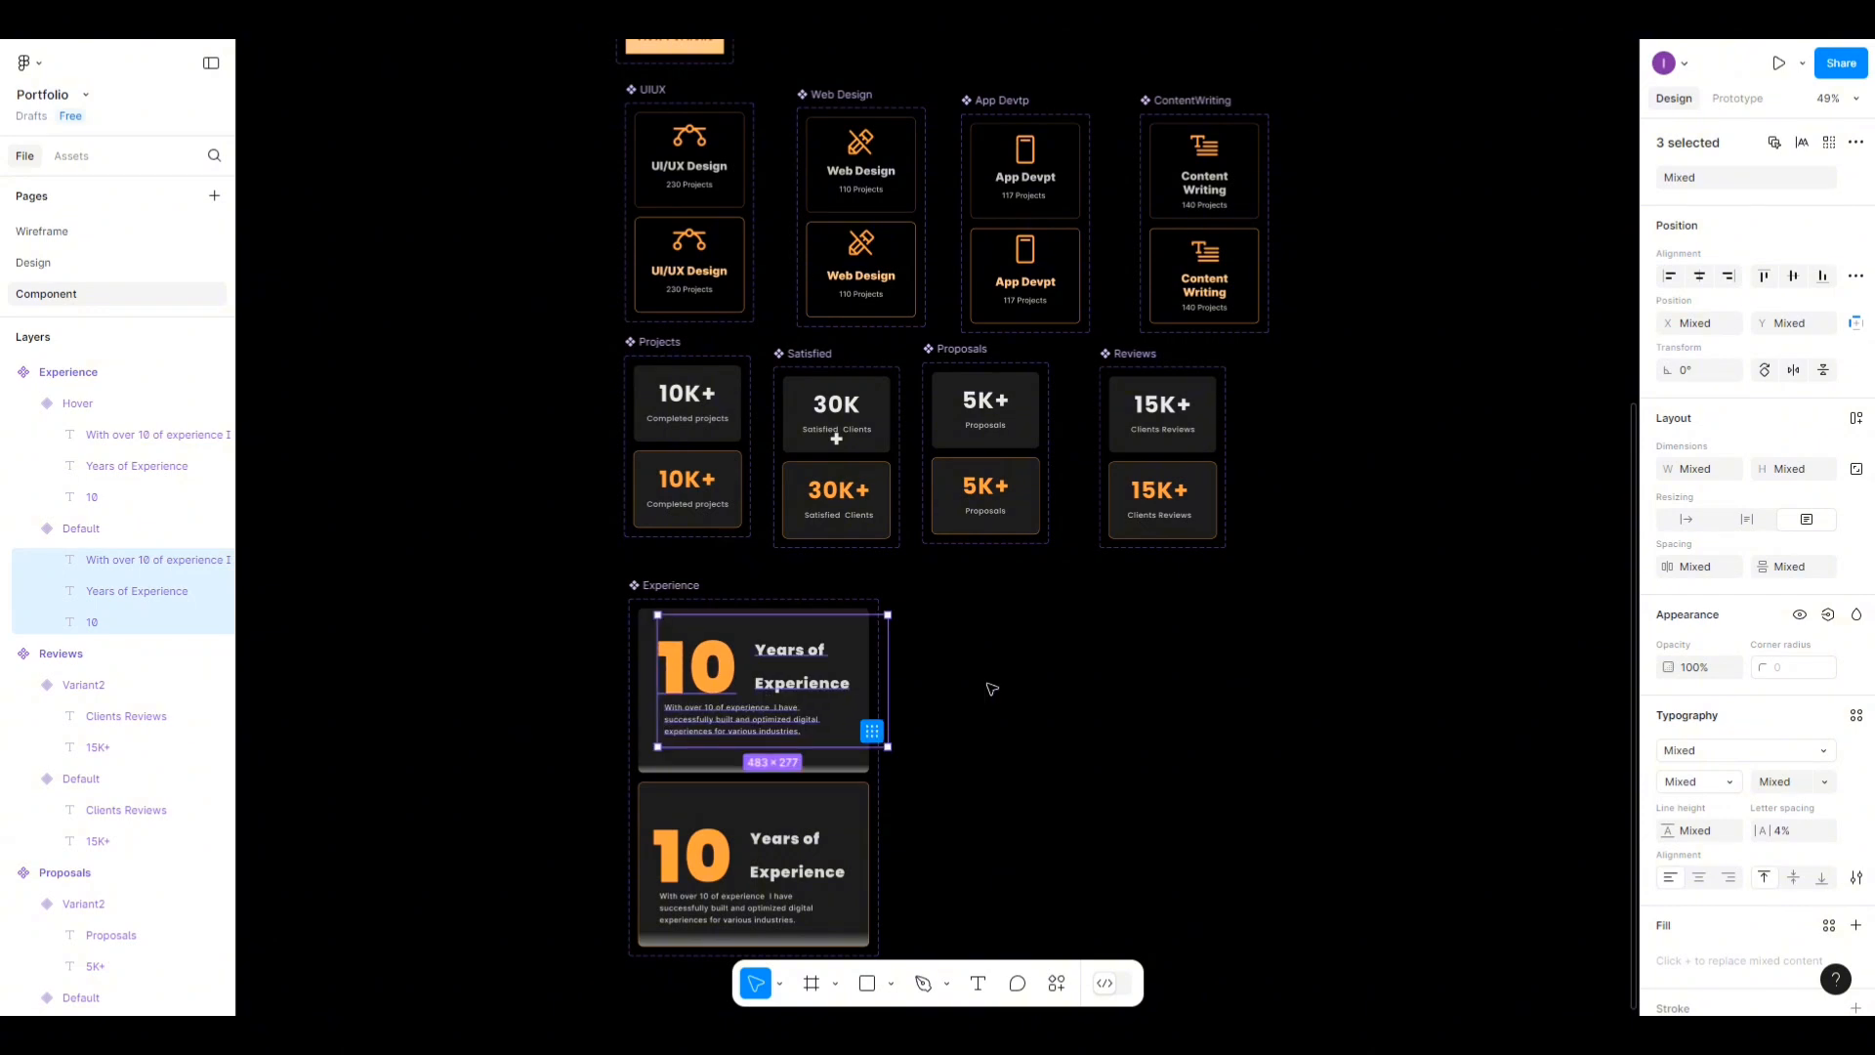
# Try to distribute the vertical spacing of the Default variant's three texts.
pyautogui.click(1855, 275)
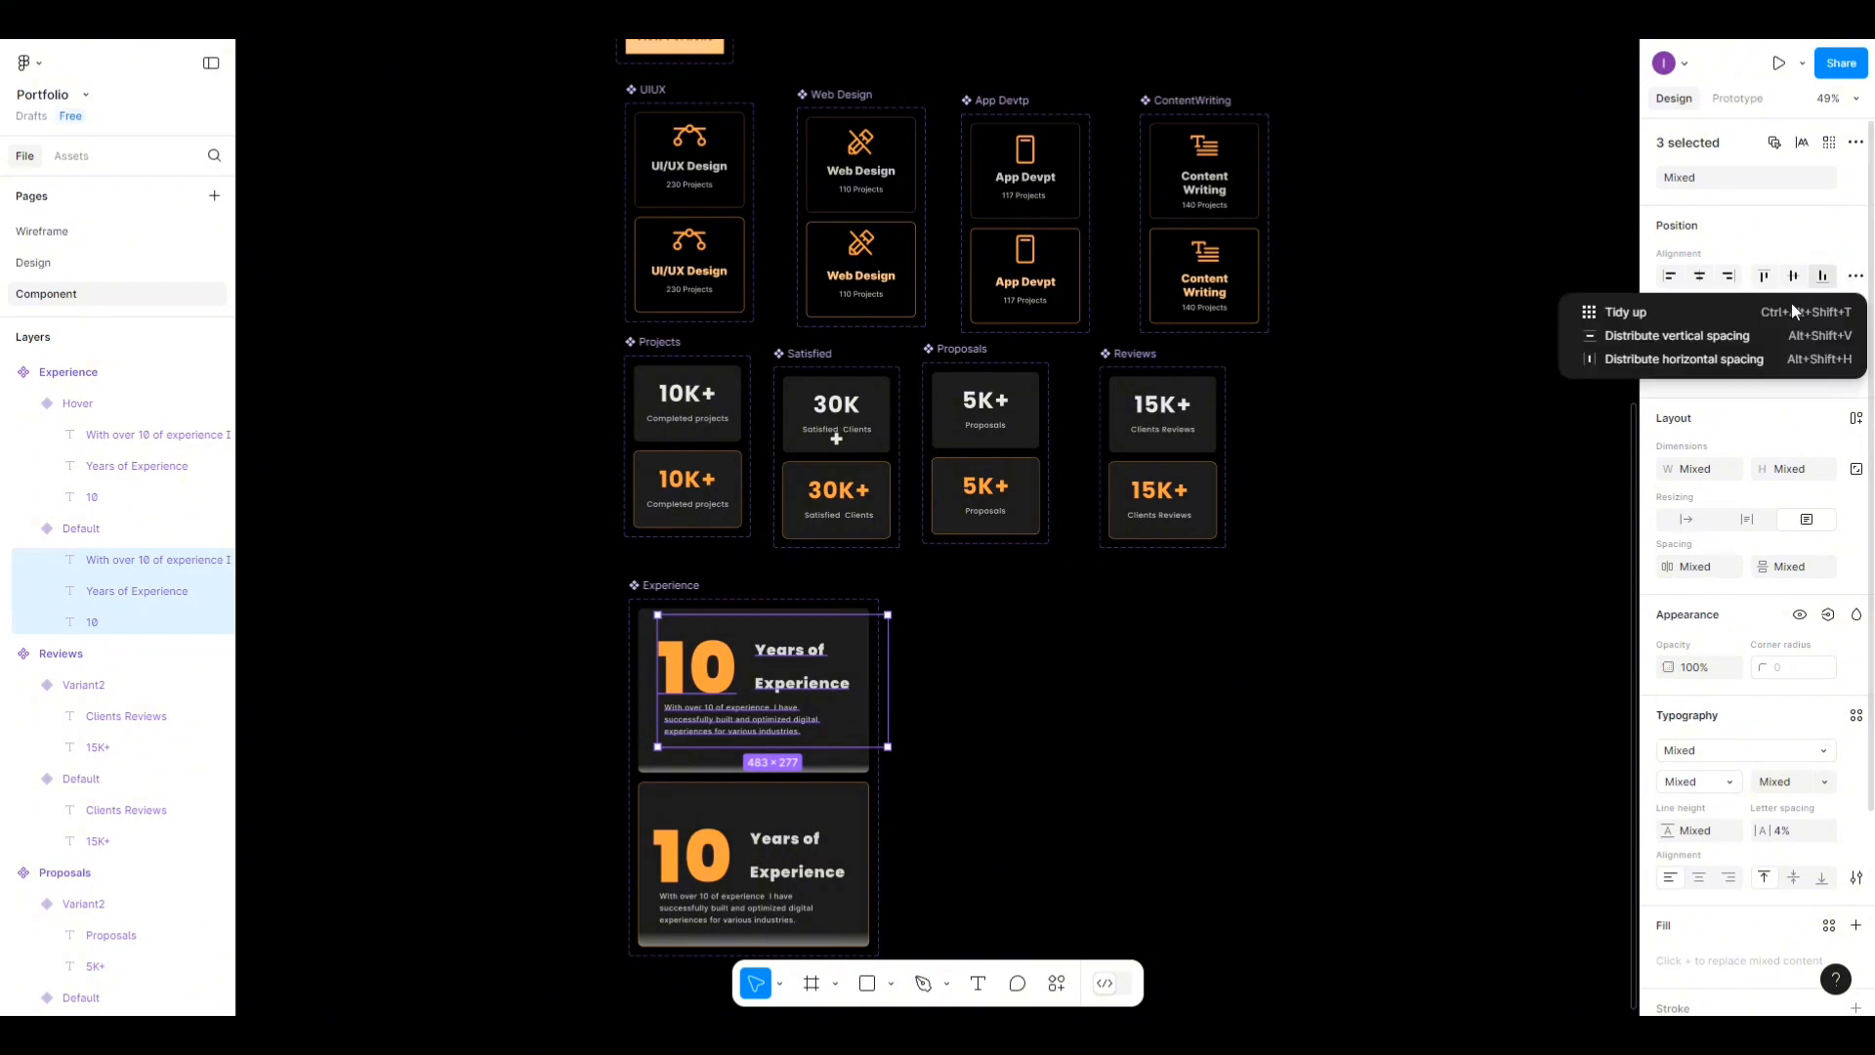
pyautogui.click(1721, 334)
pyautogui.hotkey('ctrl', 'z')
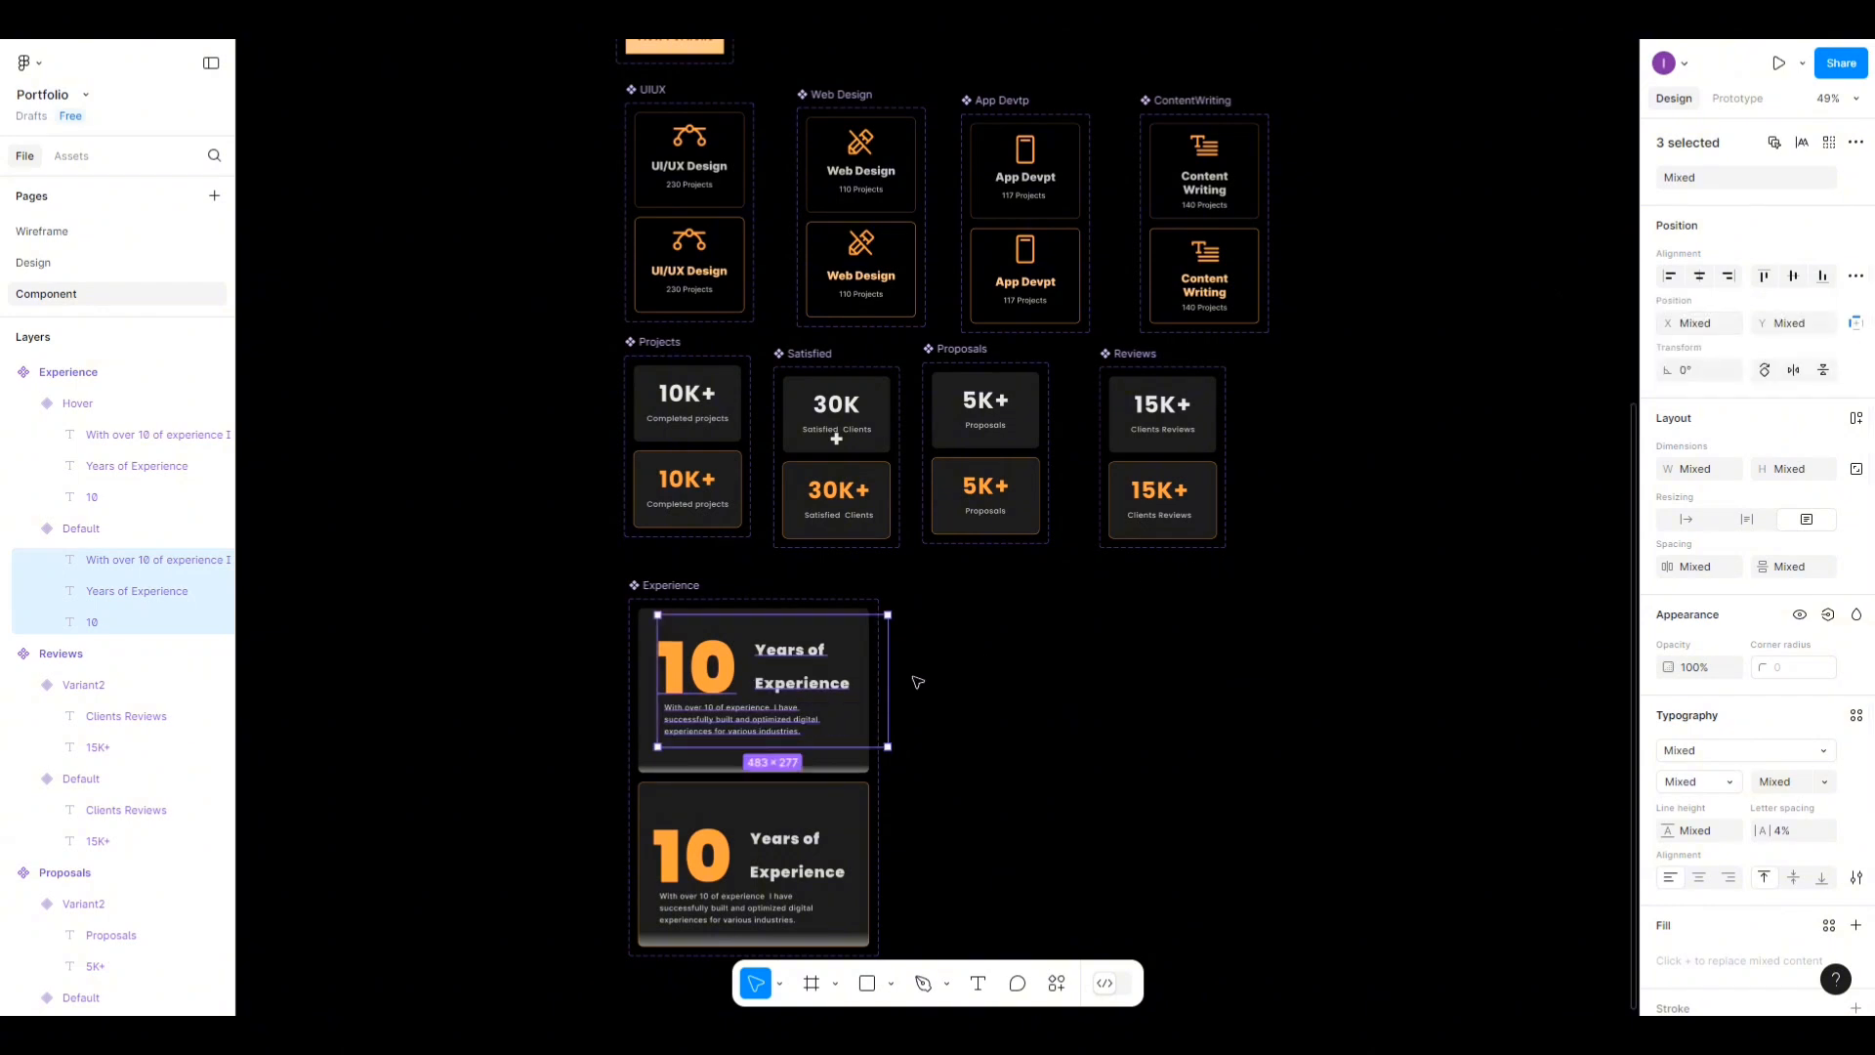
# Try grouping the Default variant's 10 and Years of Experience texts and narrowing the group to 444.
pyautogui.click(942, 683)
pyautogui.click(690, 670)
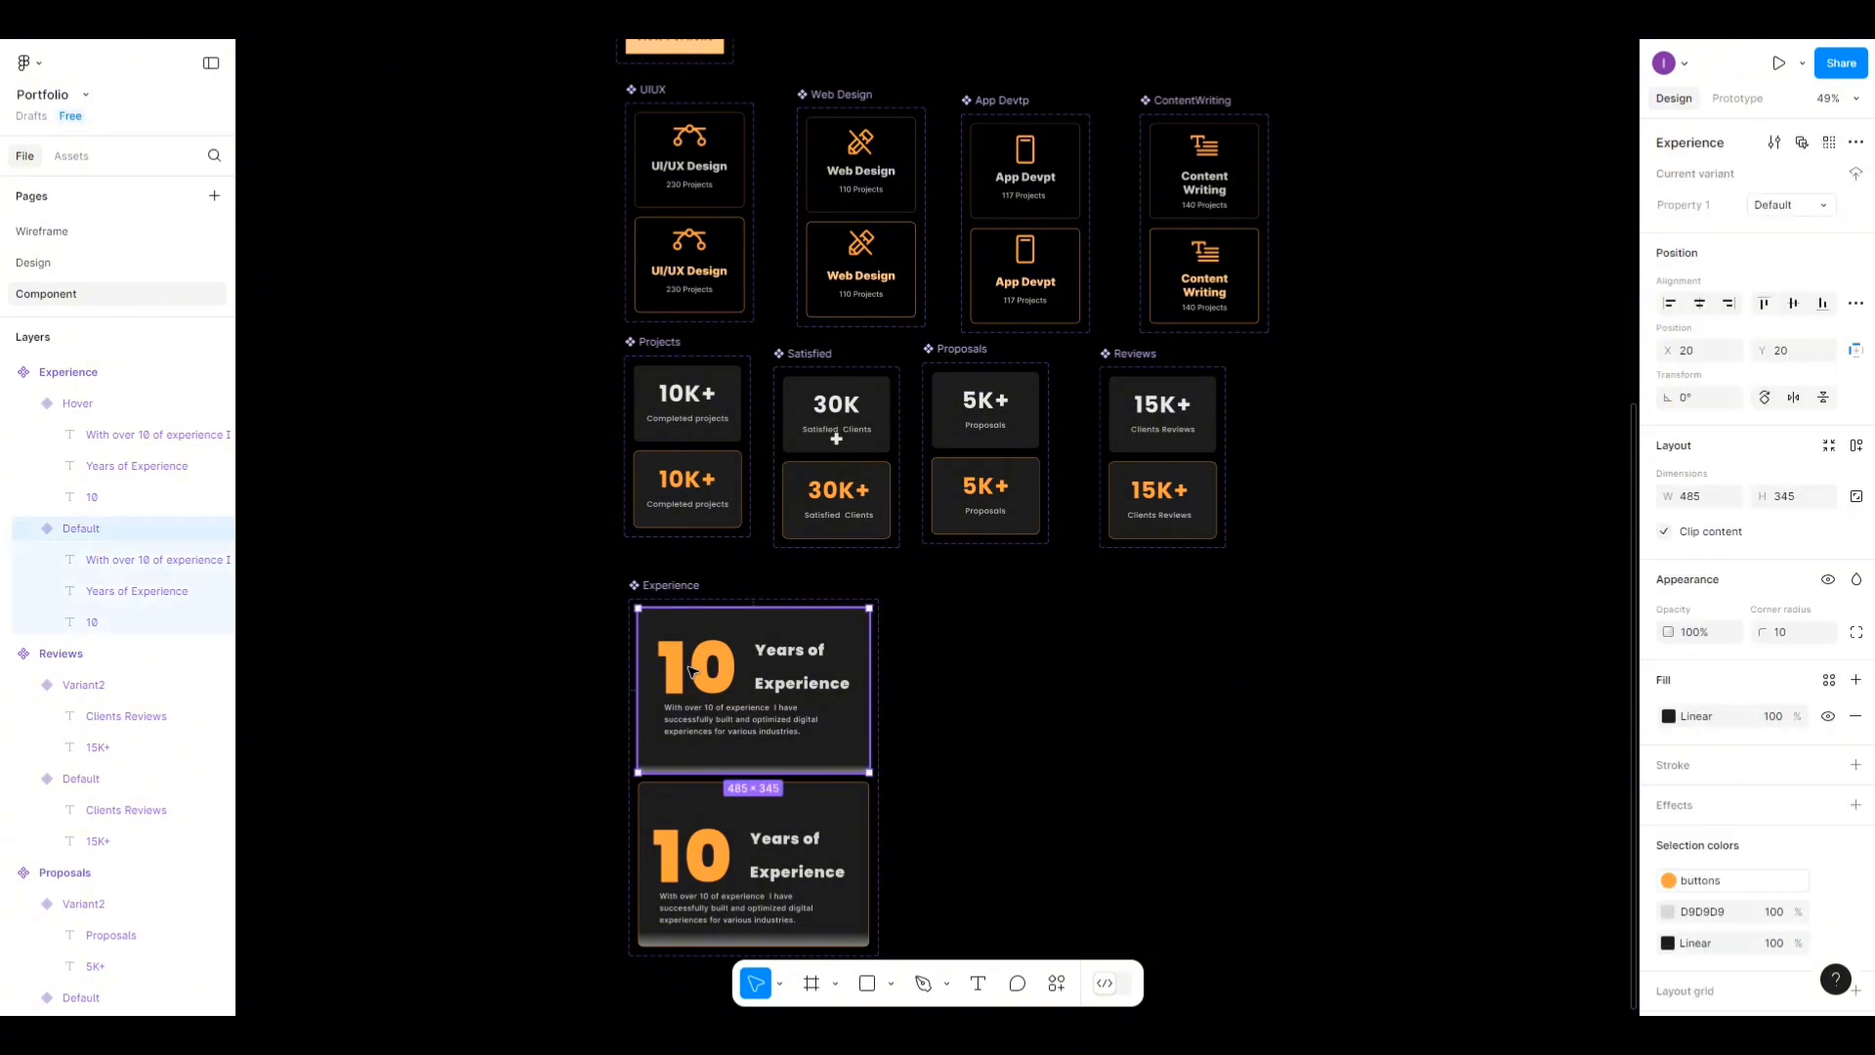
pyautogui.click(689, 670)
pyautogui.keyDown('shift'); pyautogui.click(776, 674); pyautogui.keyUp('shift')
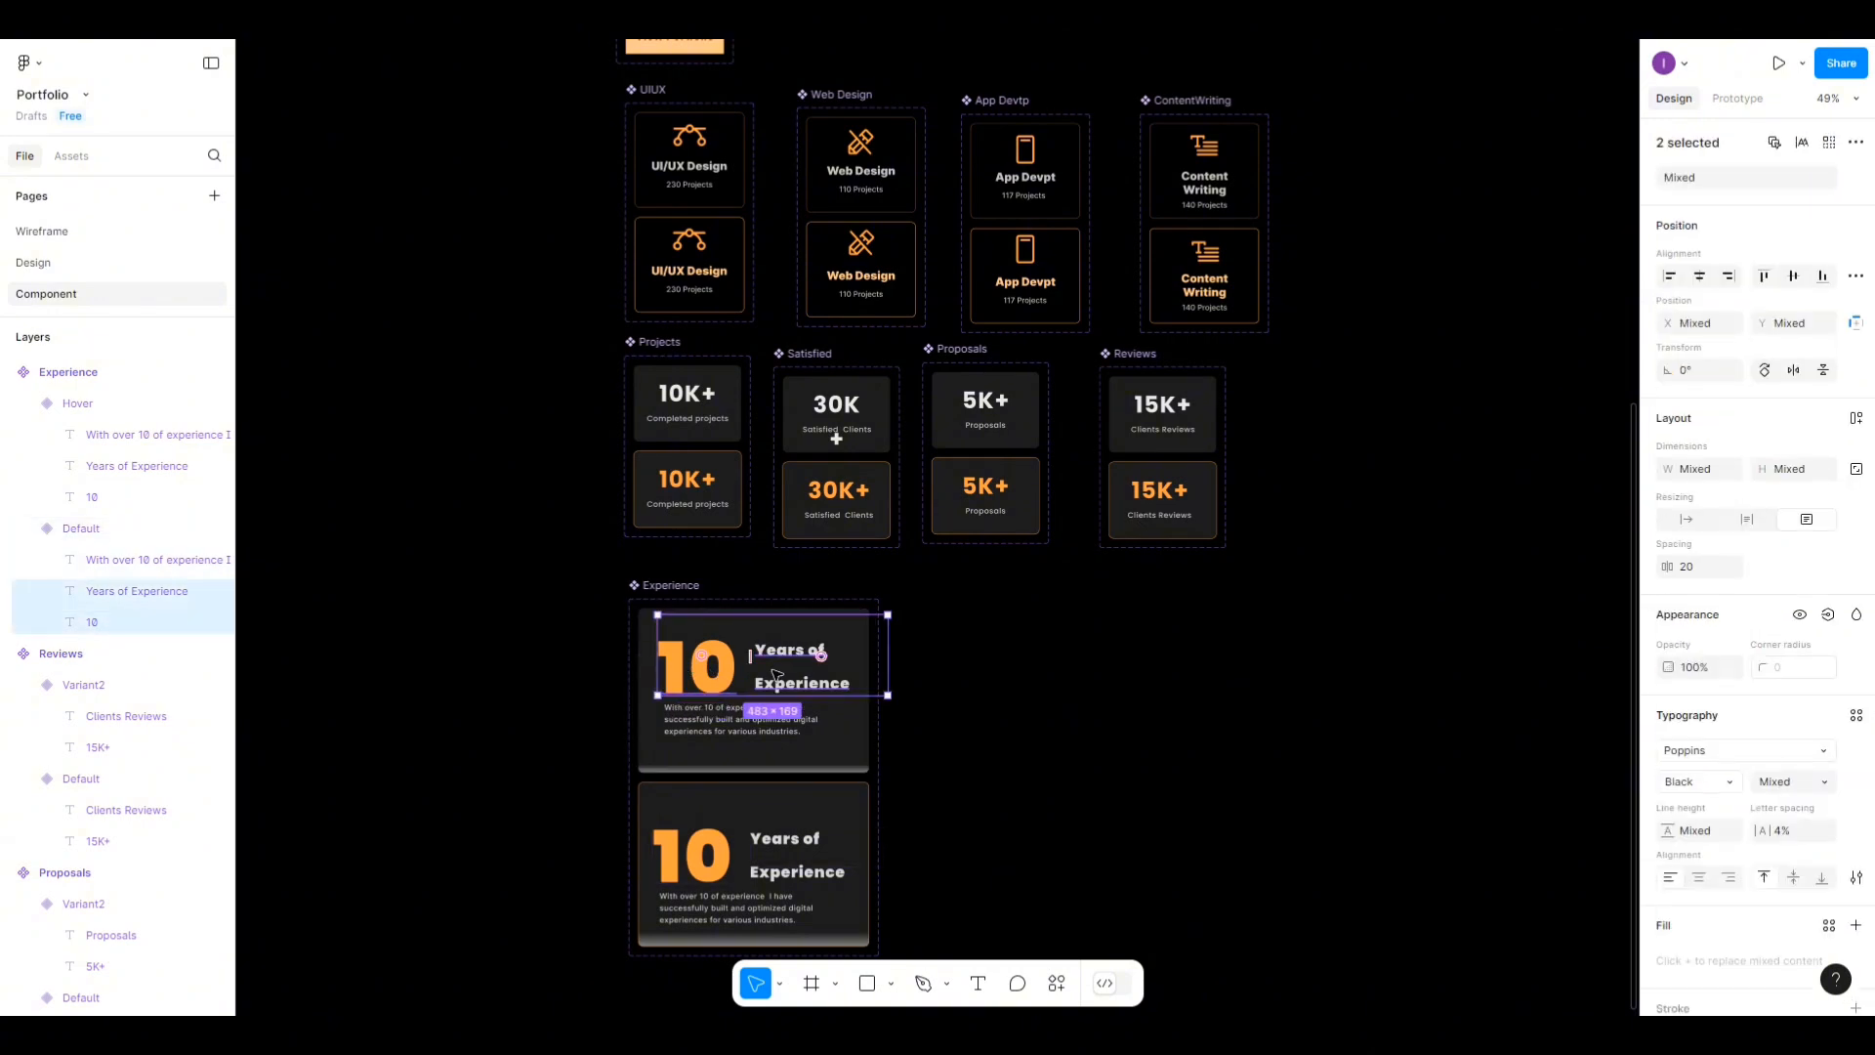
pyautogui.hotkey('ctrl', 'g')
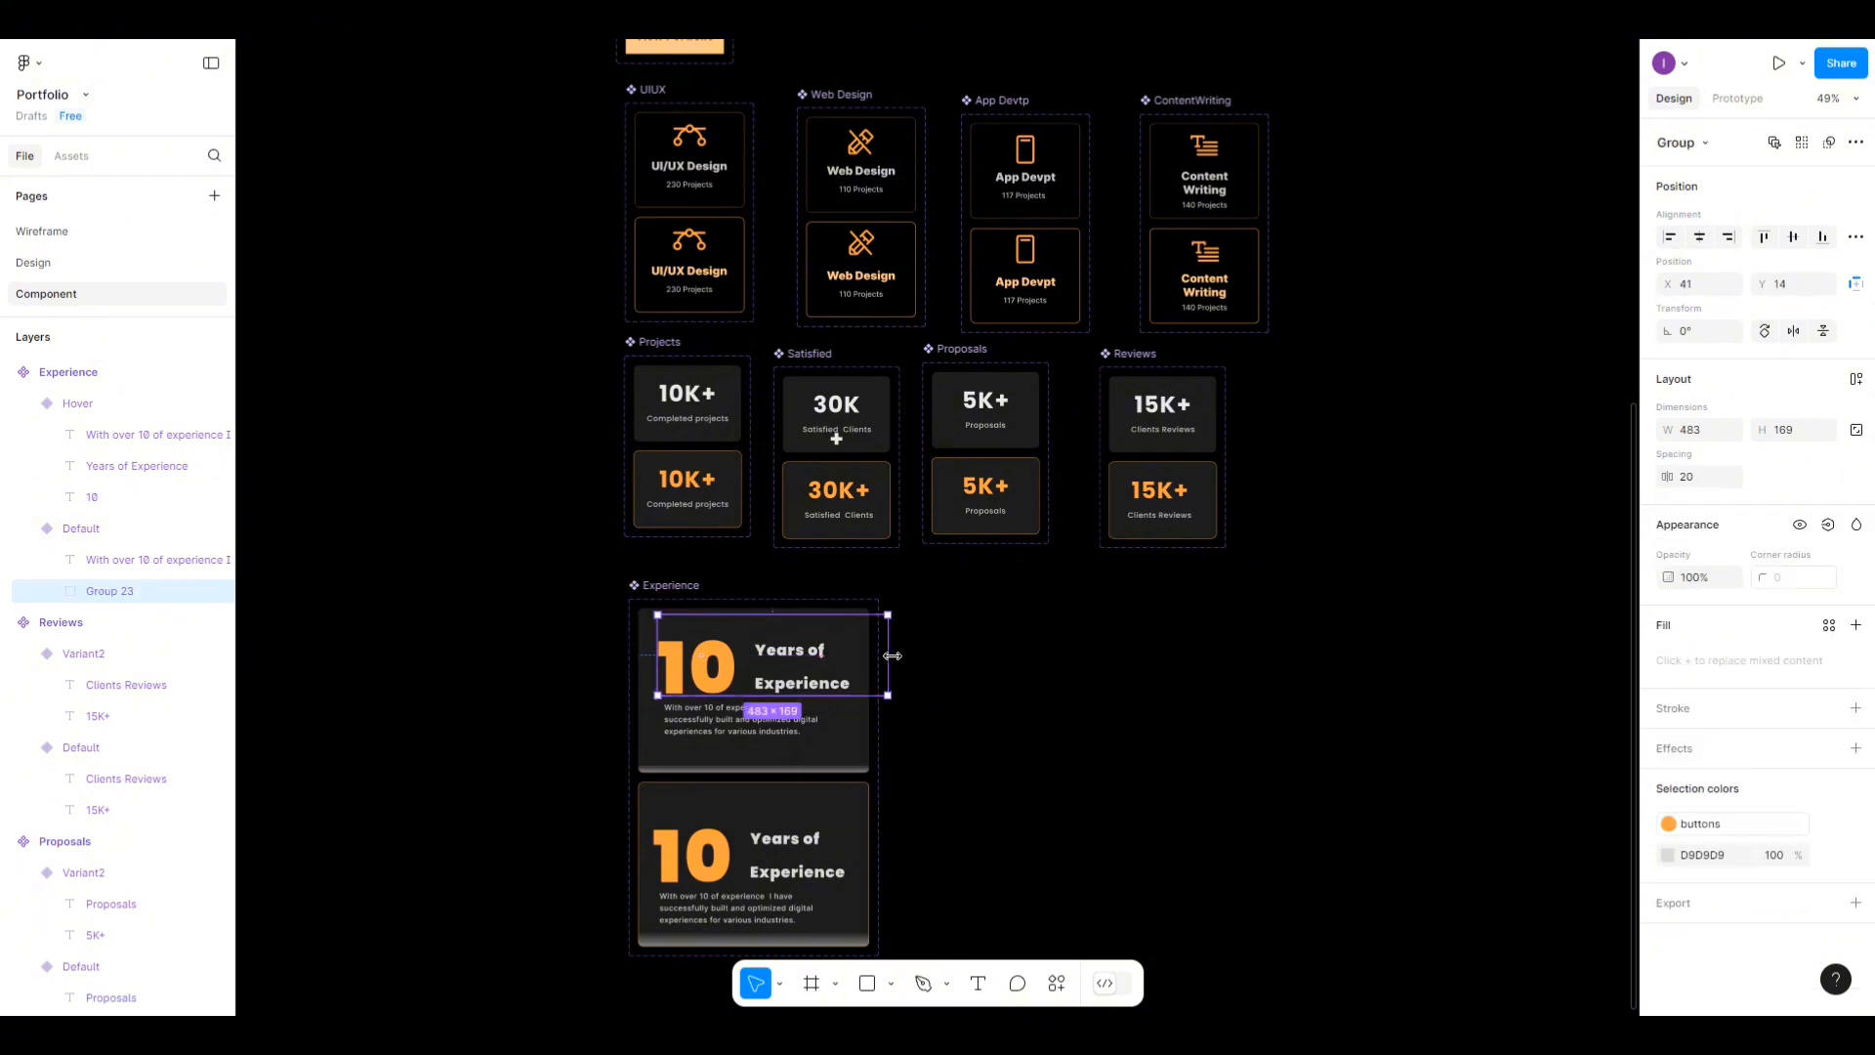
pyautogui.moveTo(883, 651); pyautogui.dragTo(869, 652)
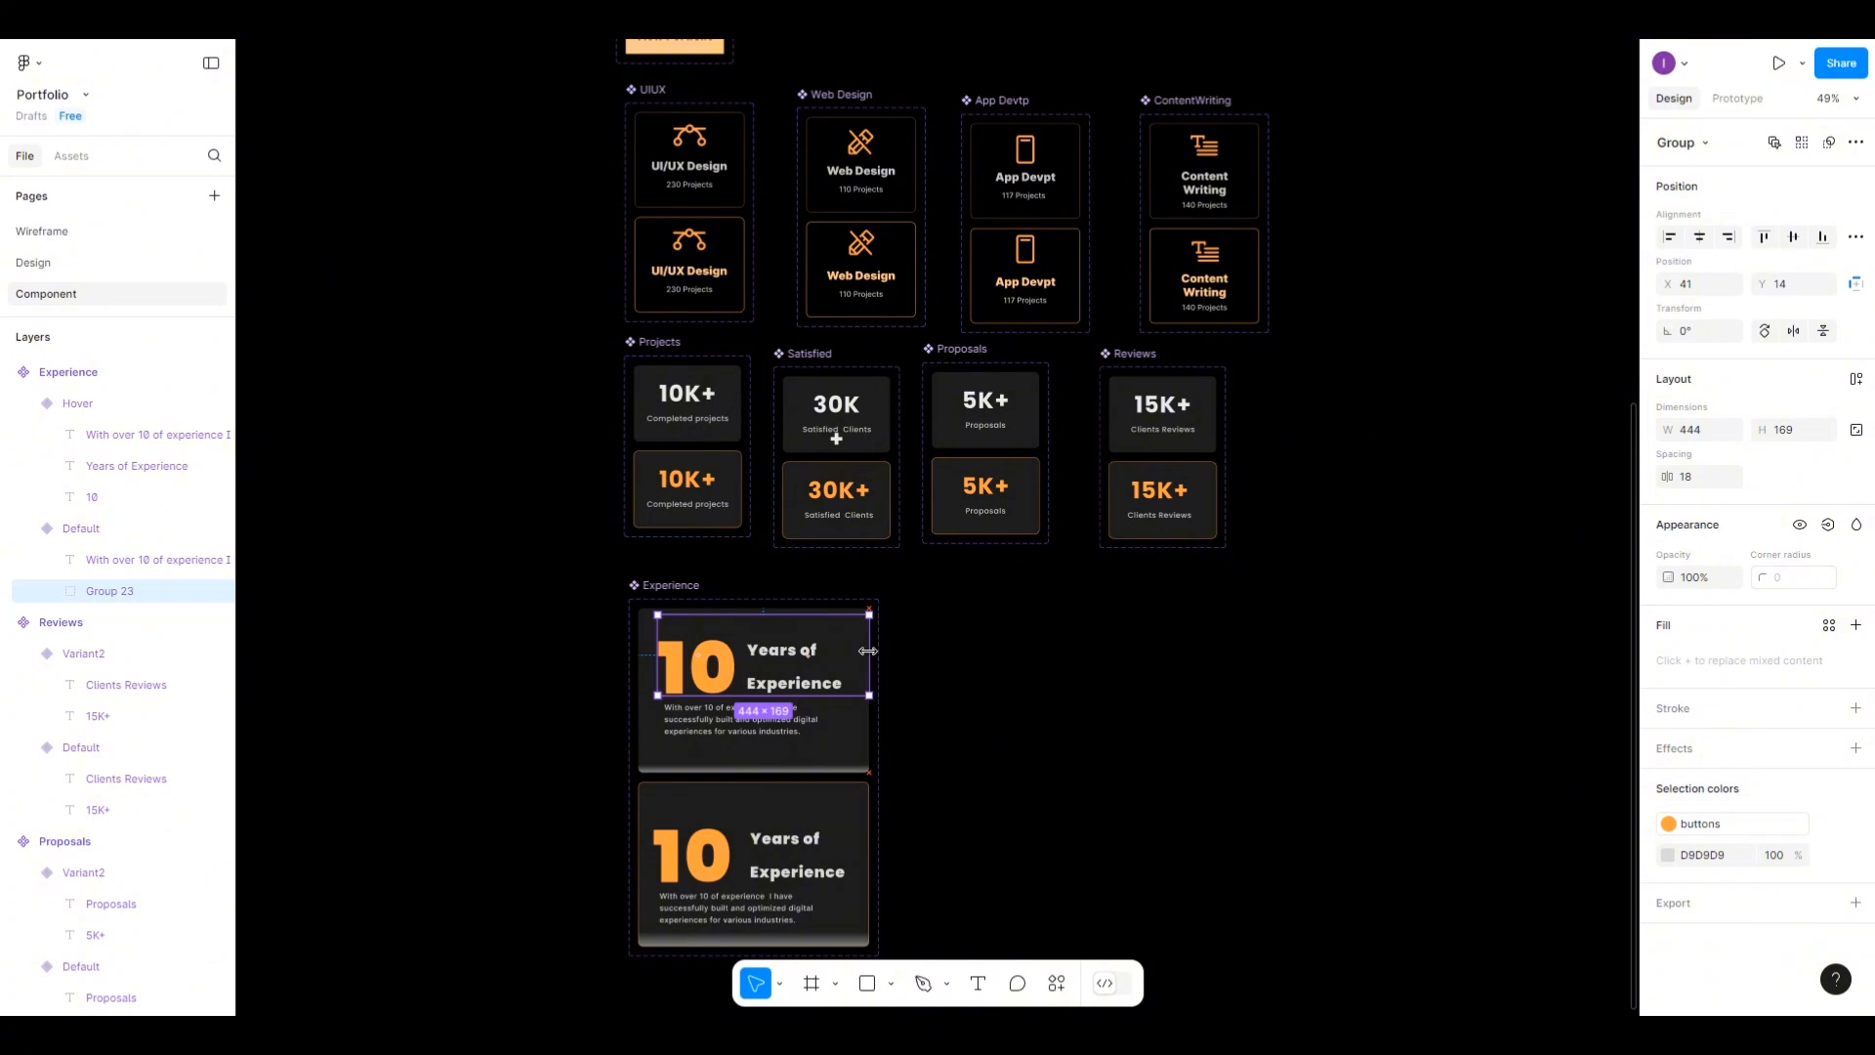
pyautogui.hotkey('ctrl', 'z')
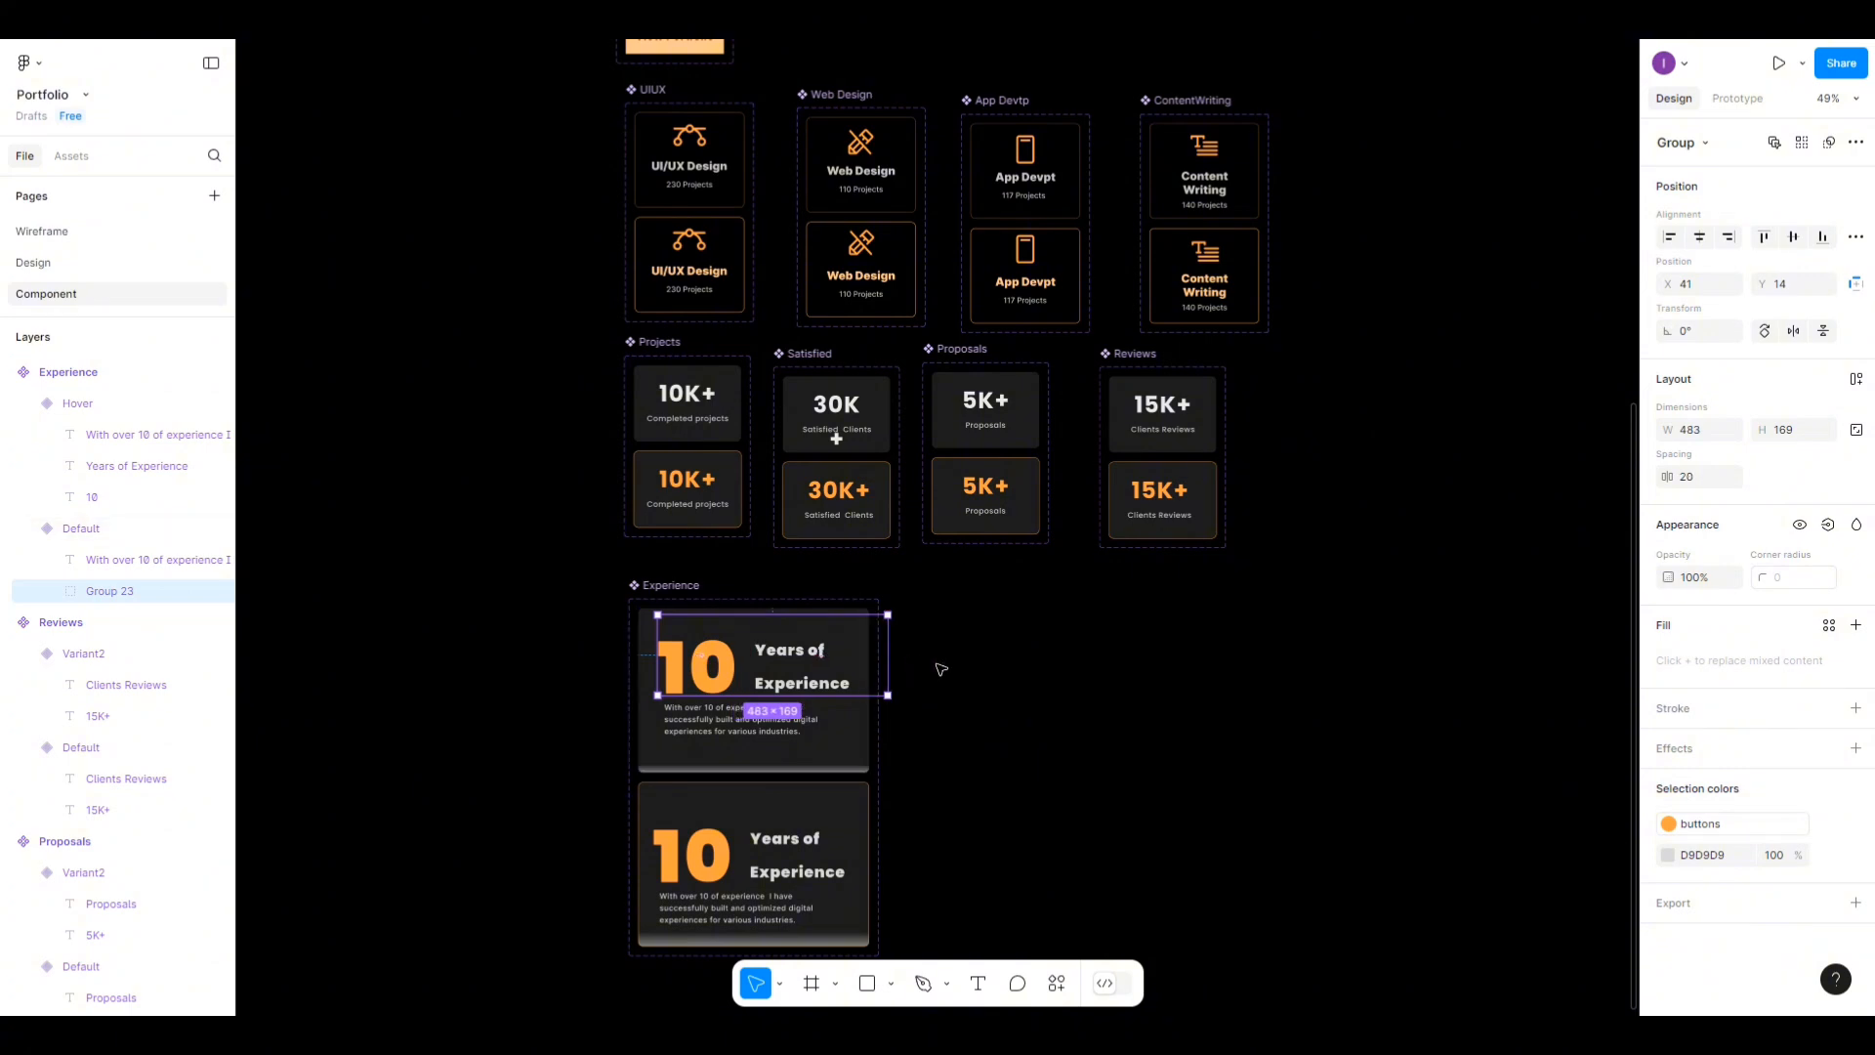
pyautogui.hotkey('ctrl', 'shift', 'g')
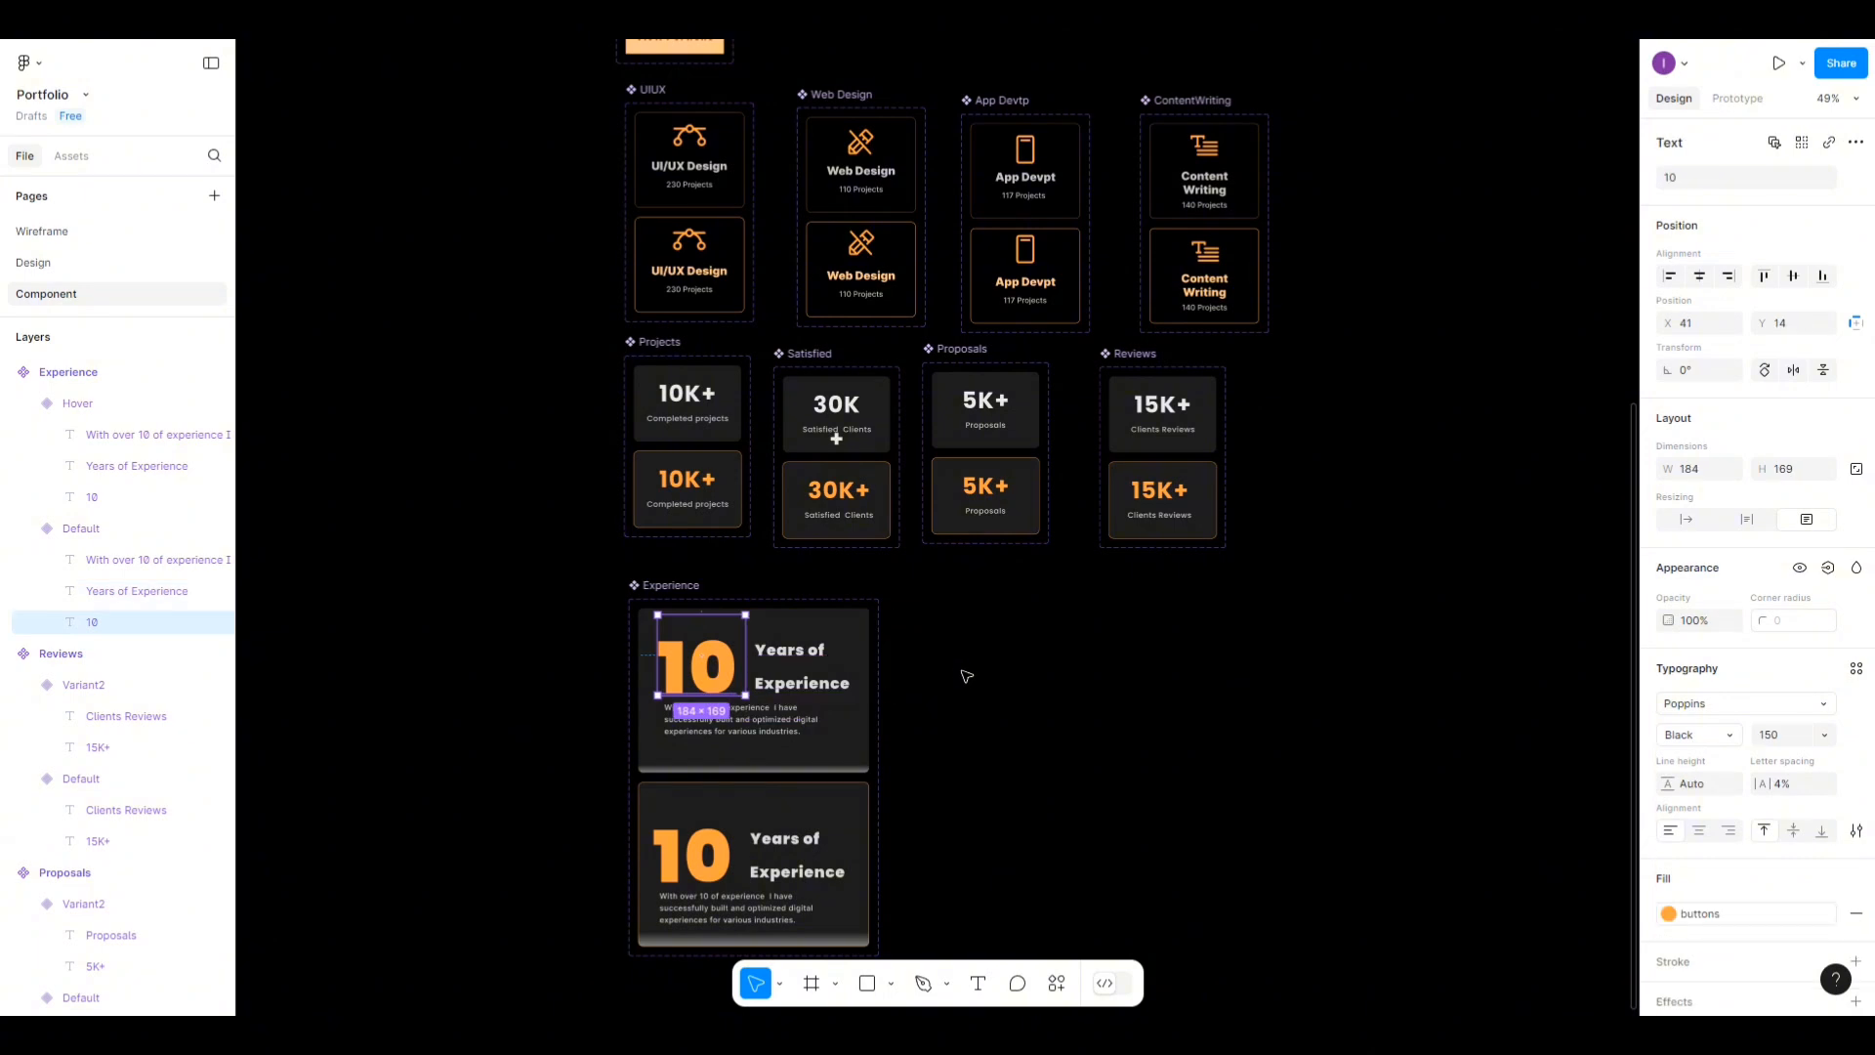
# Narrow the Years of Experience text box in the Default variant to a width of 207.
pyautogui.click(962, 674)
pyautogui.click(869, 664)
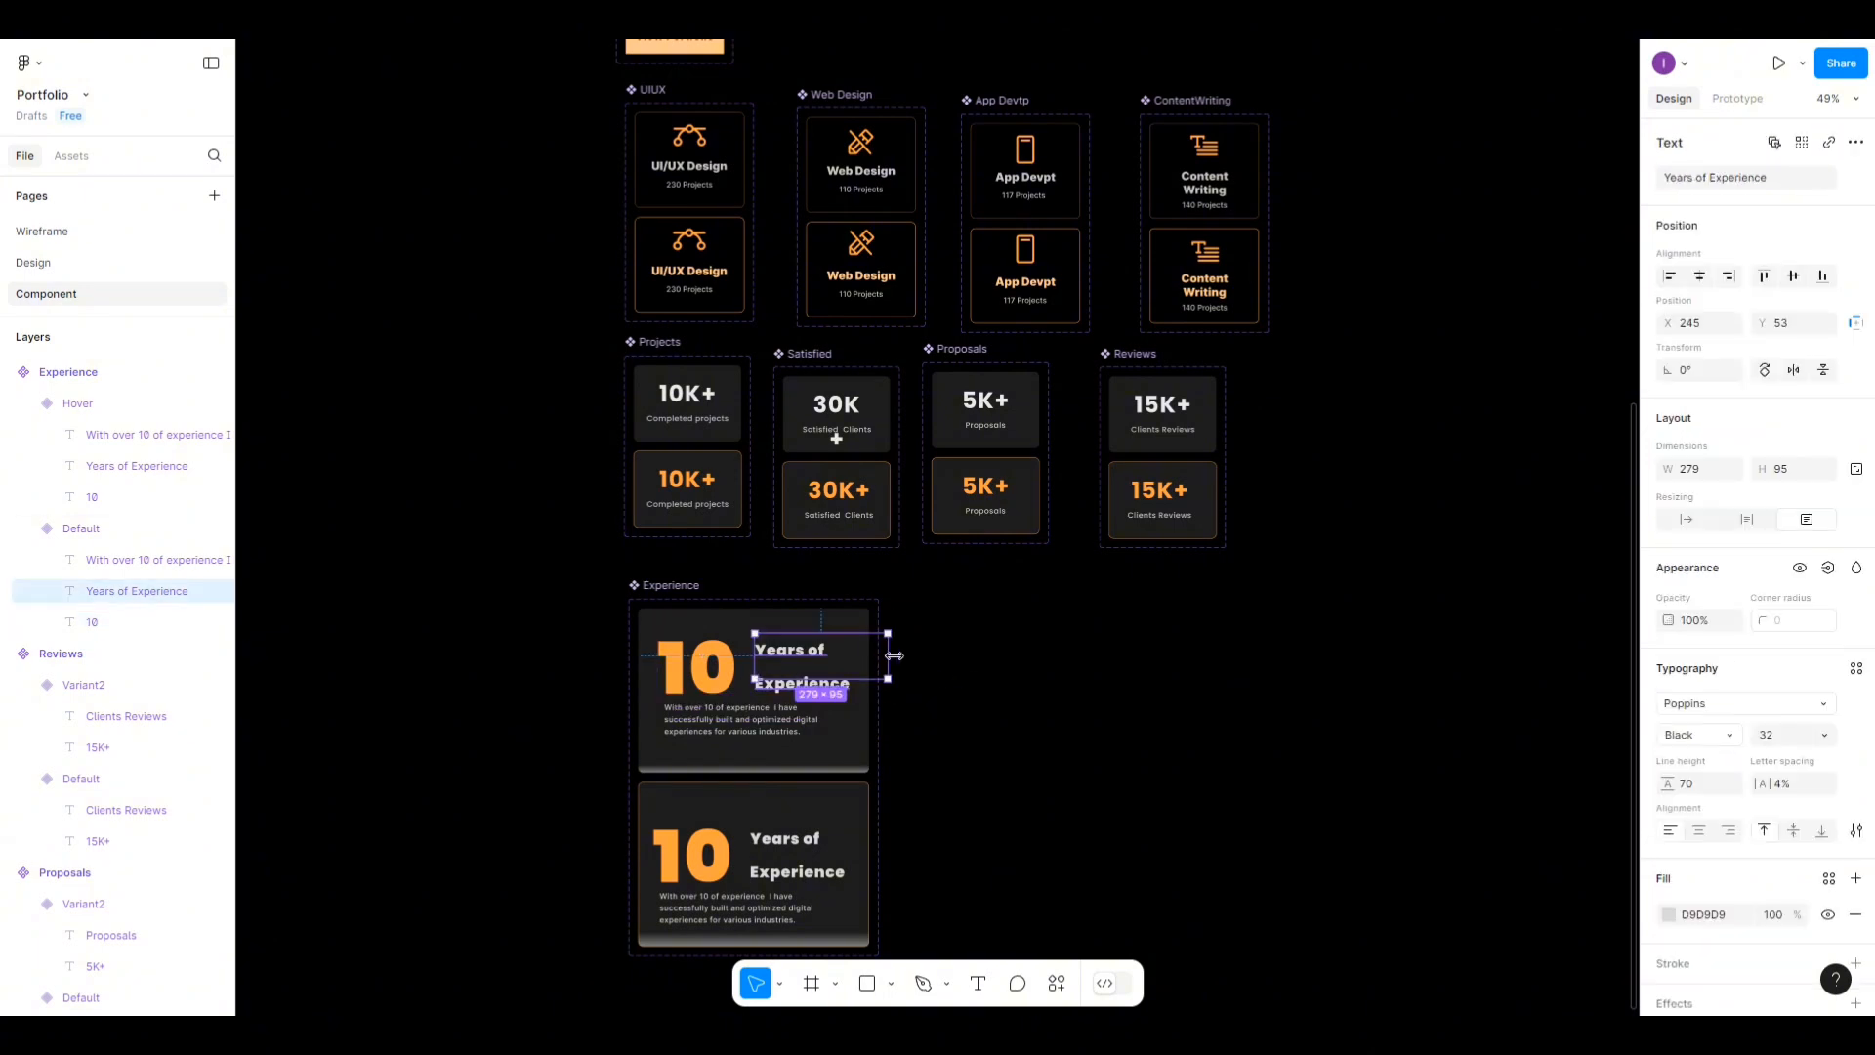
pyautogui.moveTo(886, 654); pyautogui.dragTo(853, 655)
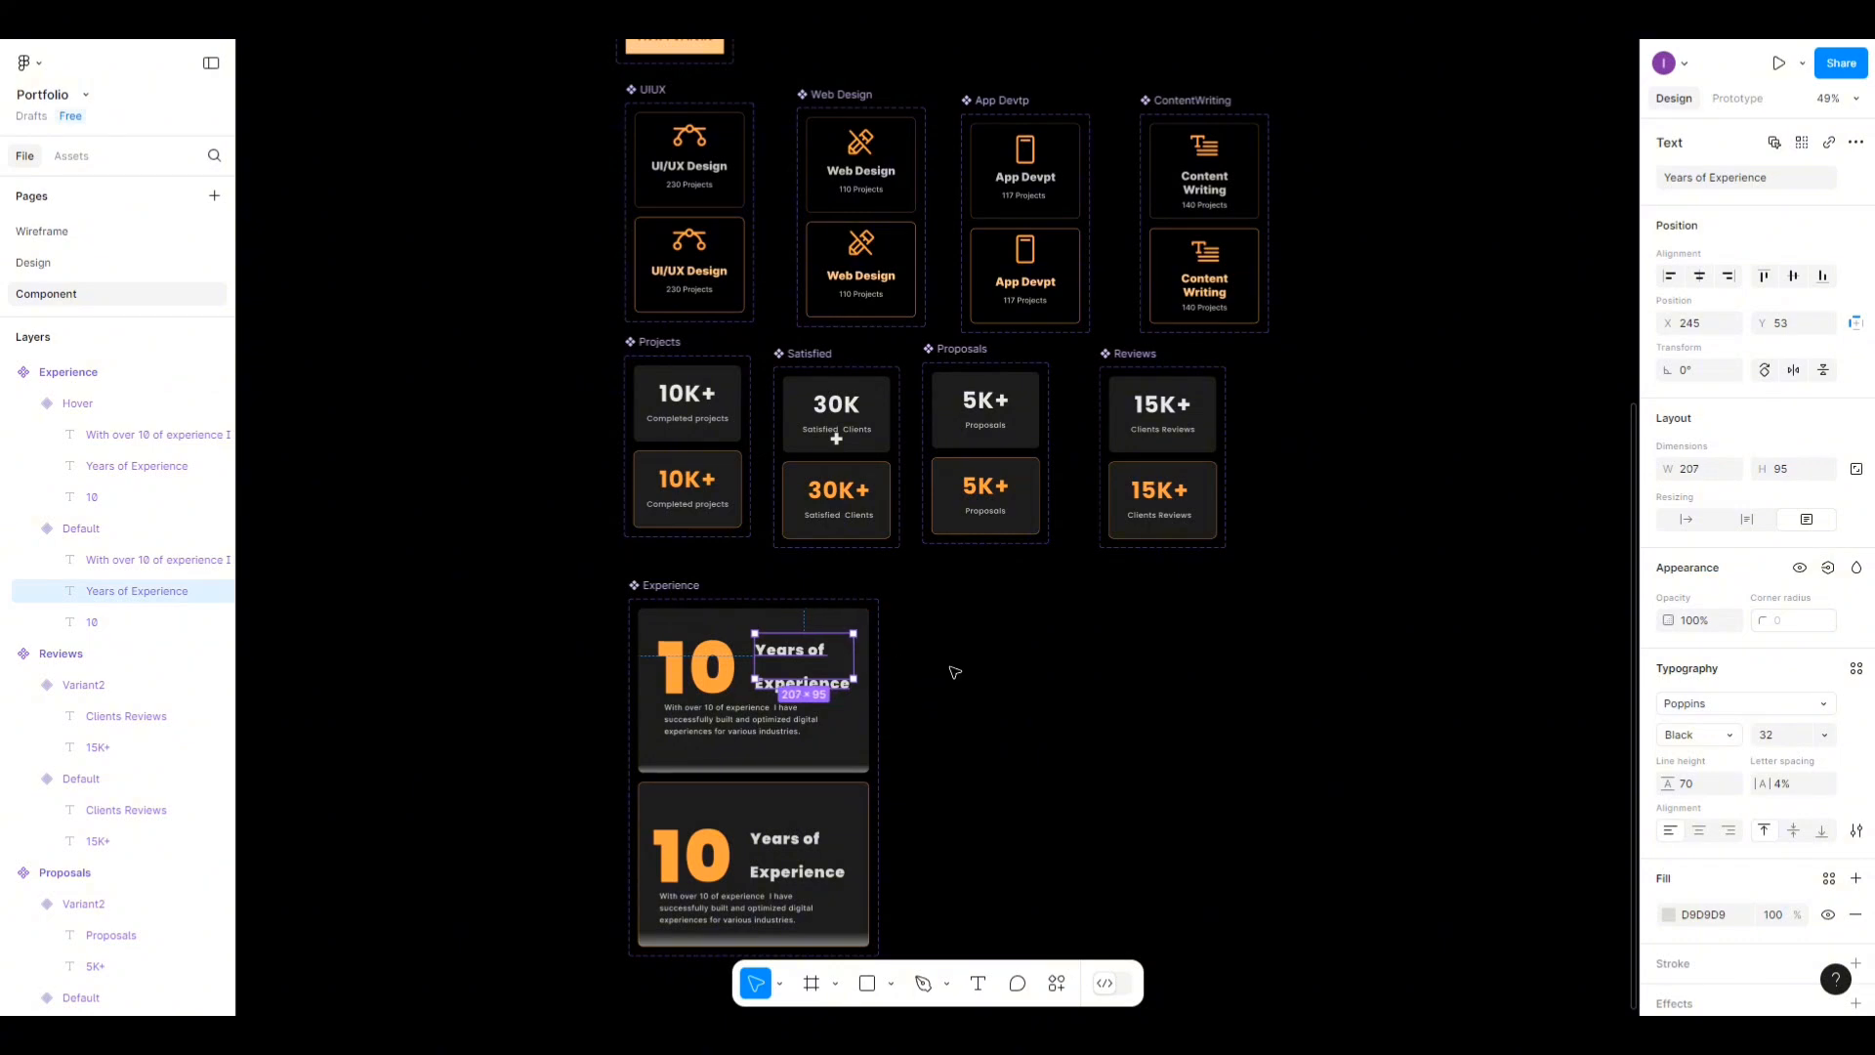
# Align the vertical centres of the 10 and Years of Experience texts in the Default variant and group them.
pyautogui.click(704, 669)
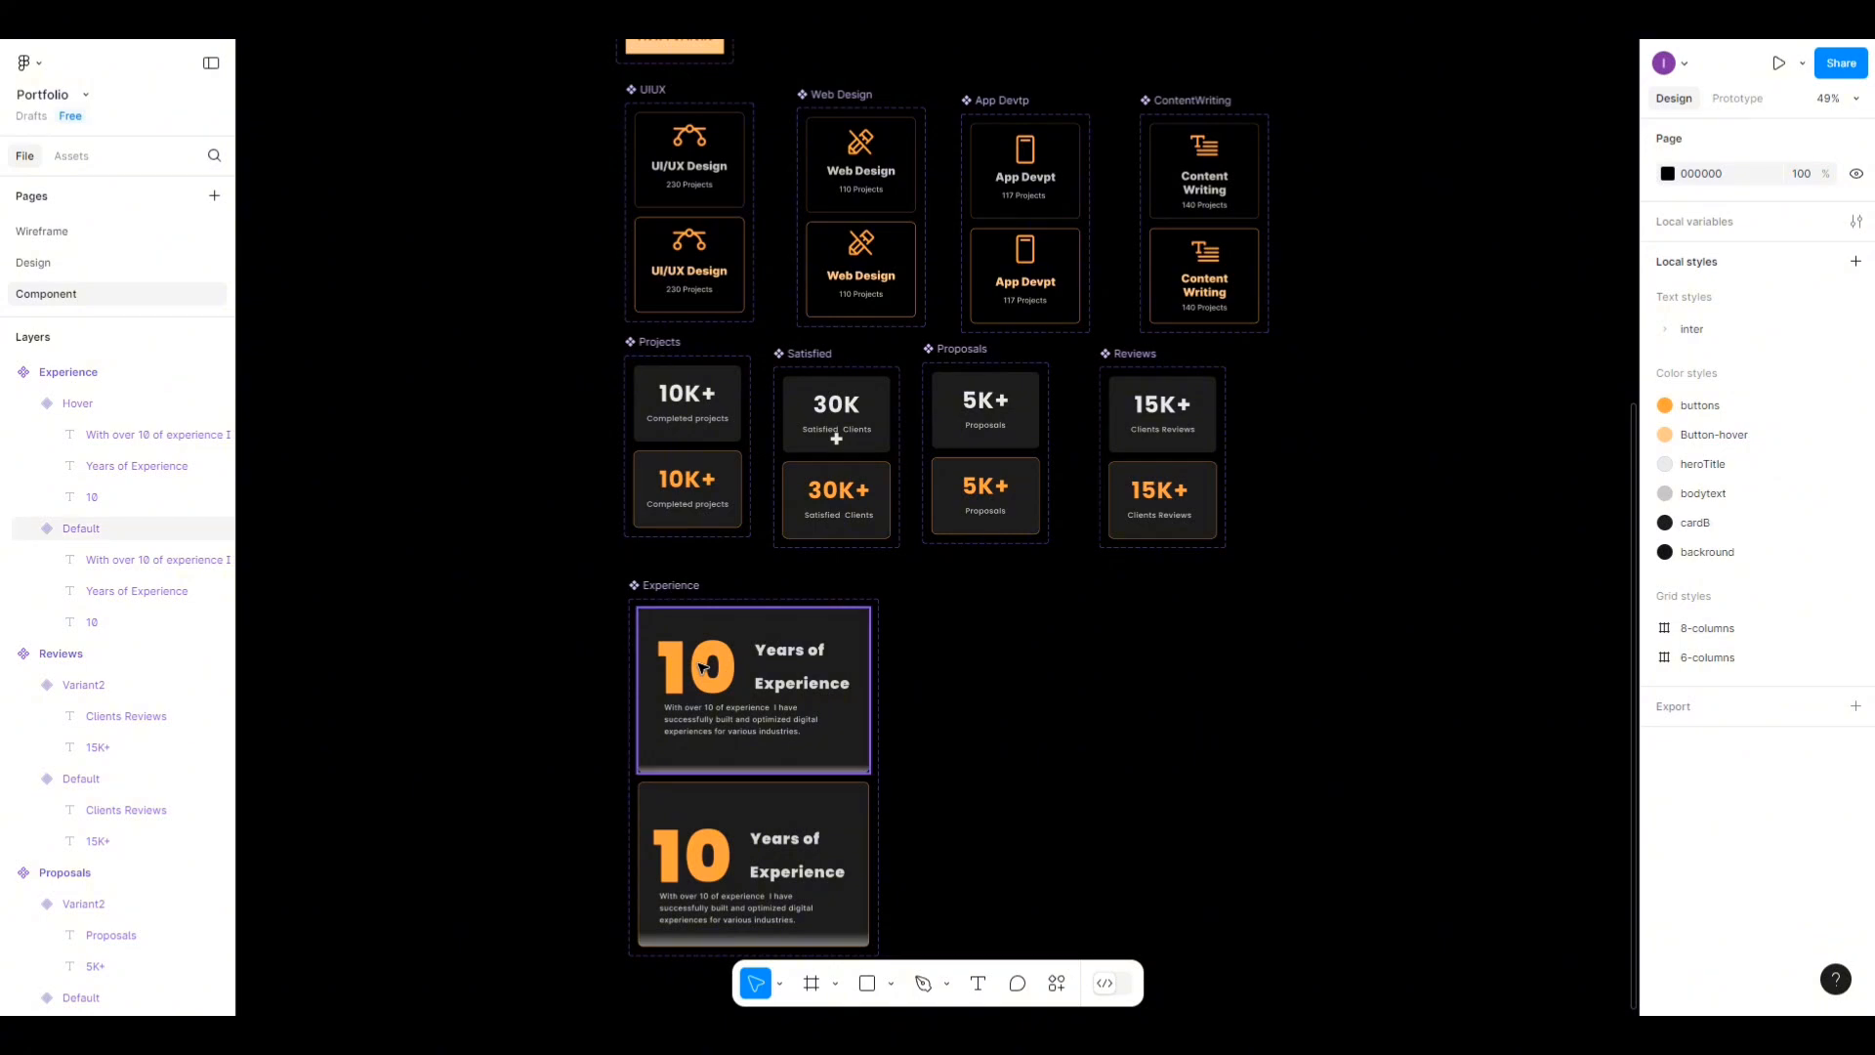
pyautogui.doubleClick(704, 669)
pyautogui.keyDown('shift'); pyautogui.click(798, 668); pyautogui.keyUp('shift')
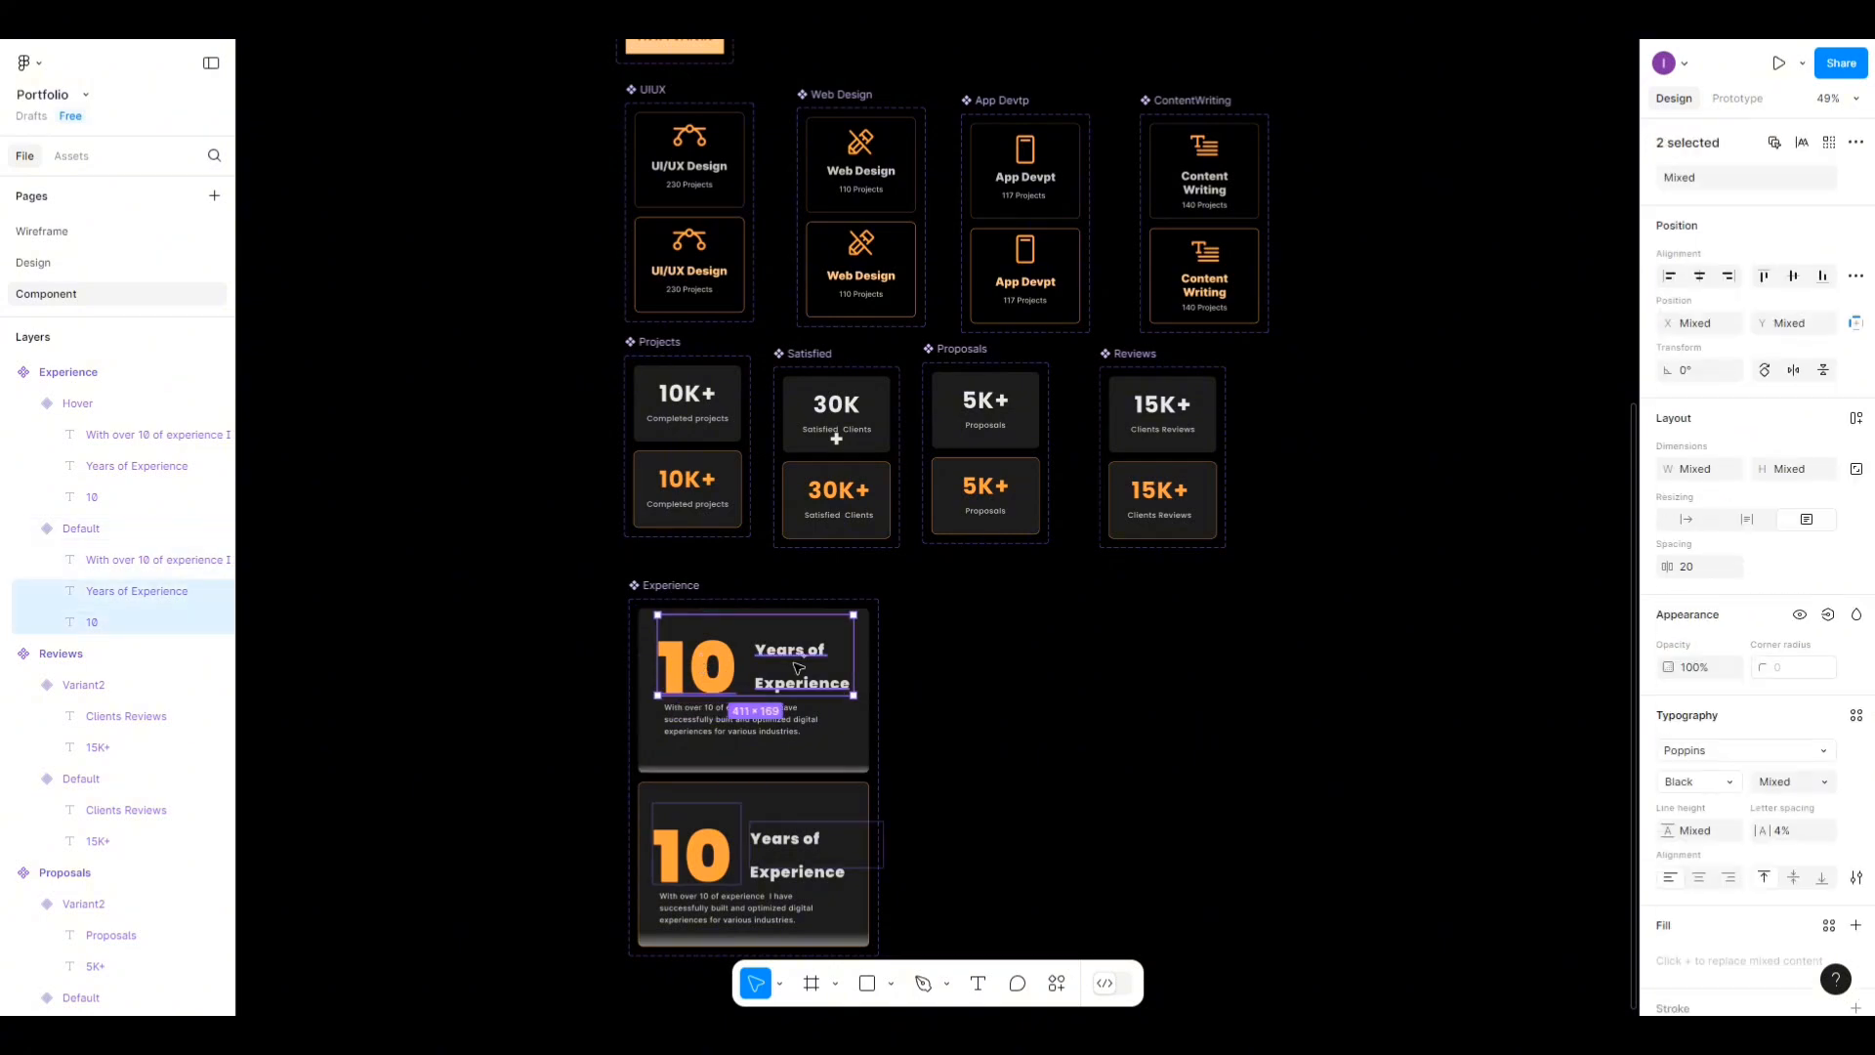
pyautogui.click(1791, 277)
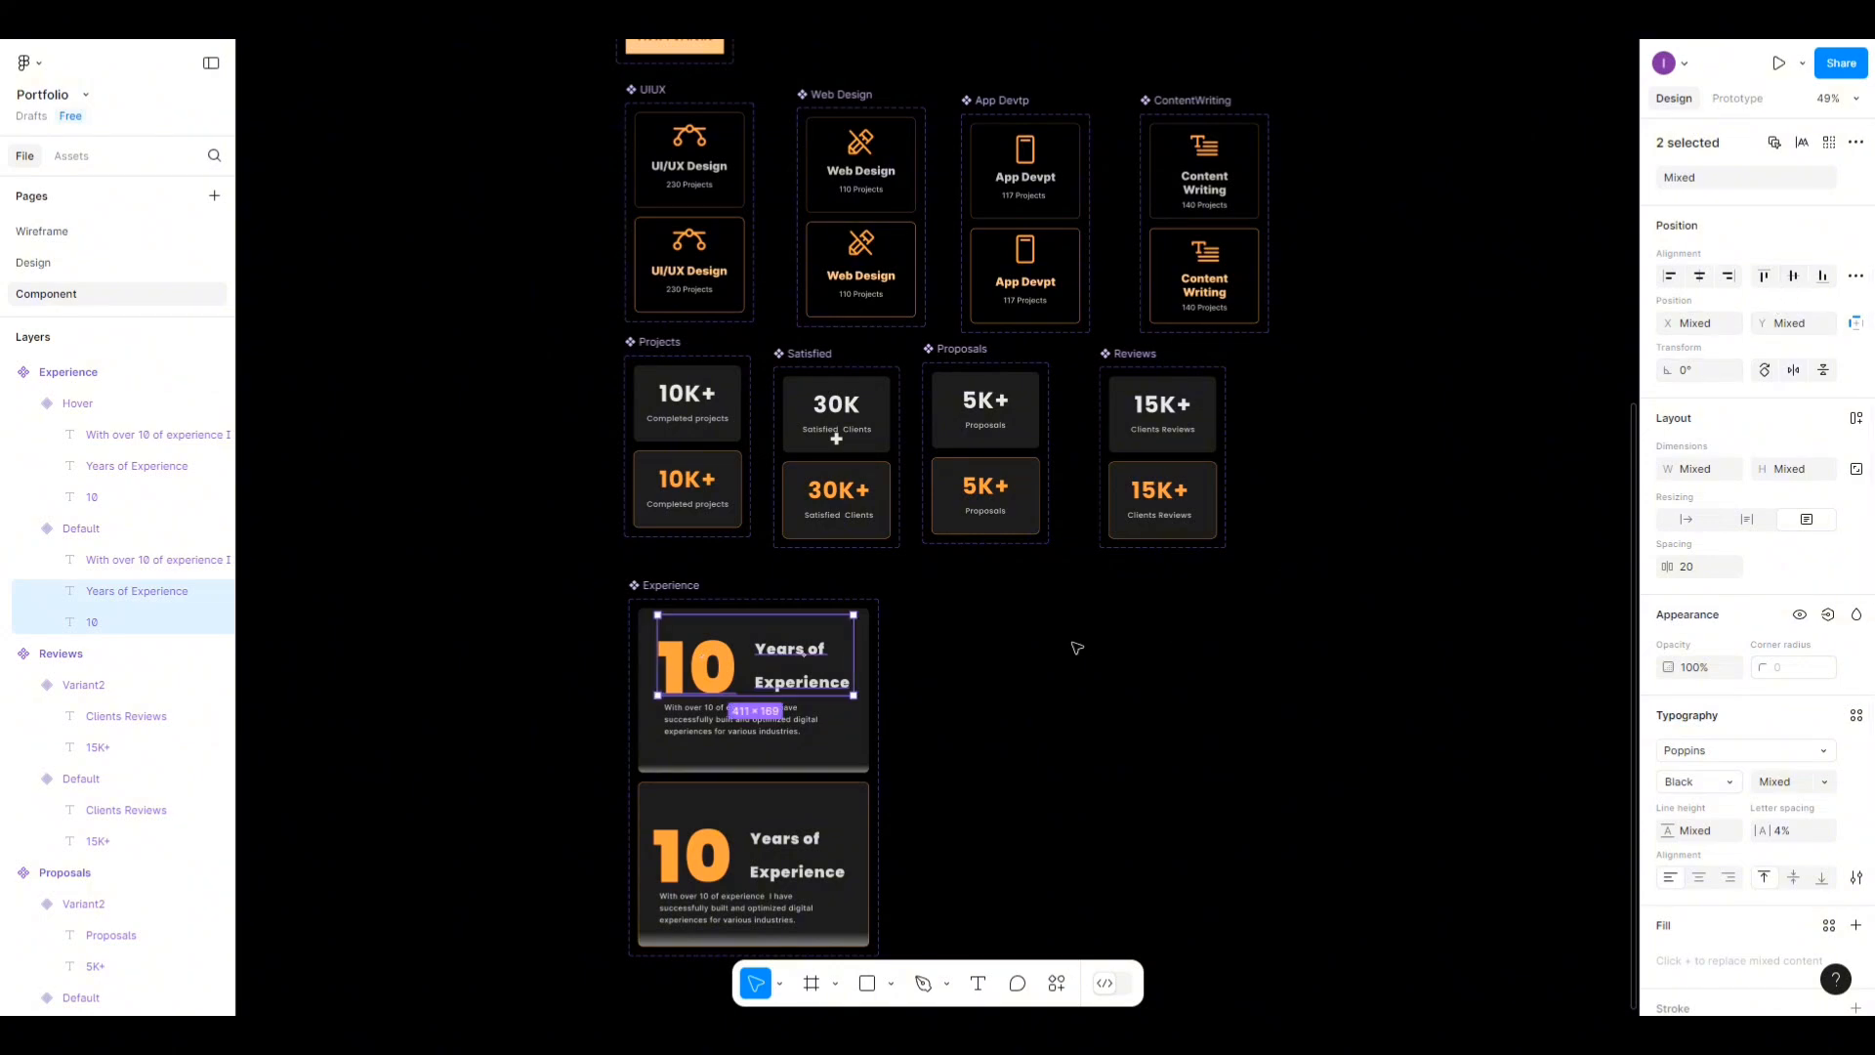
pyautogui.hotkey('ctrl', 'g')
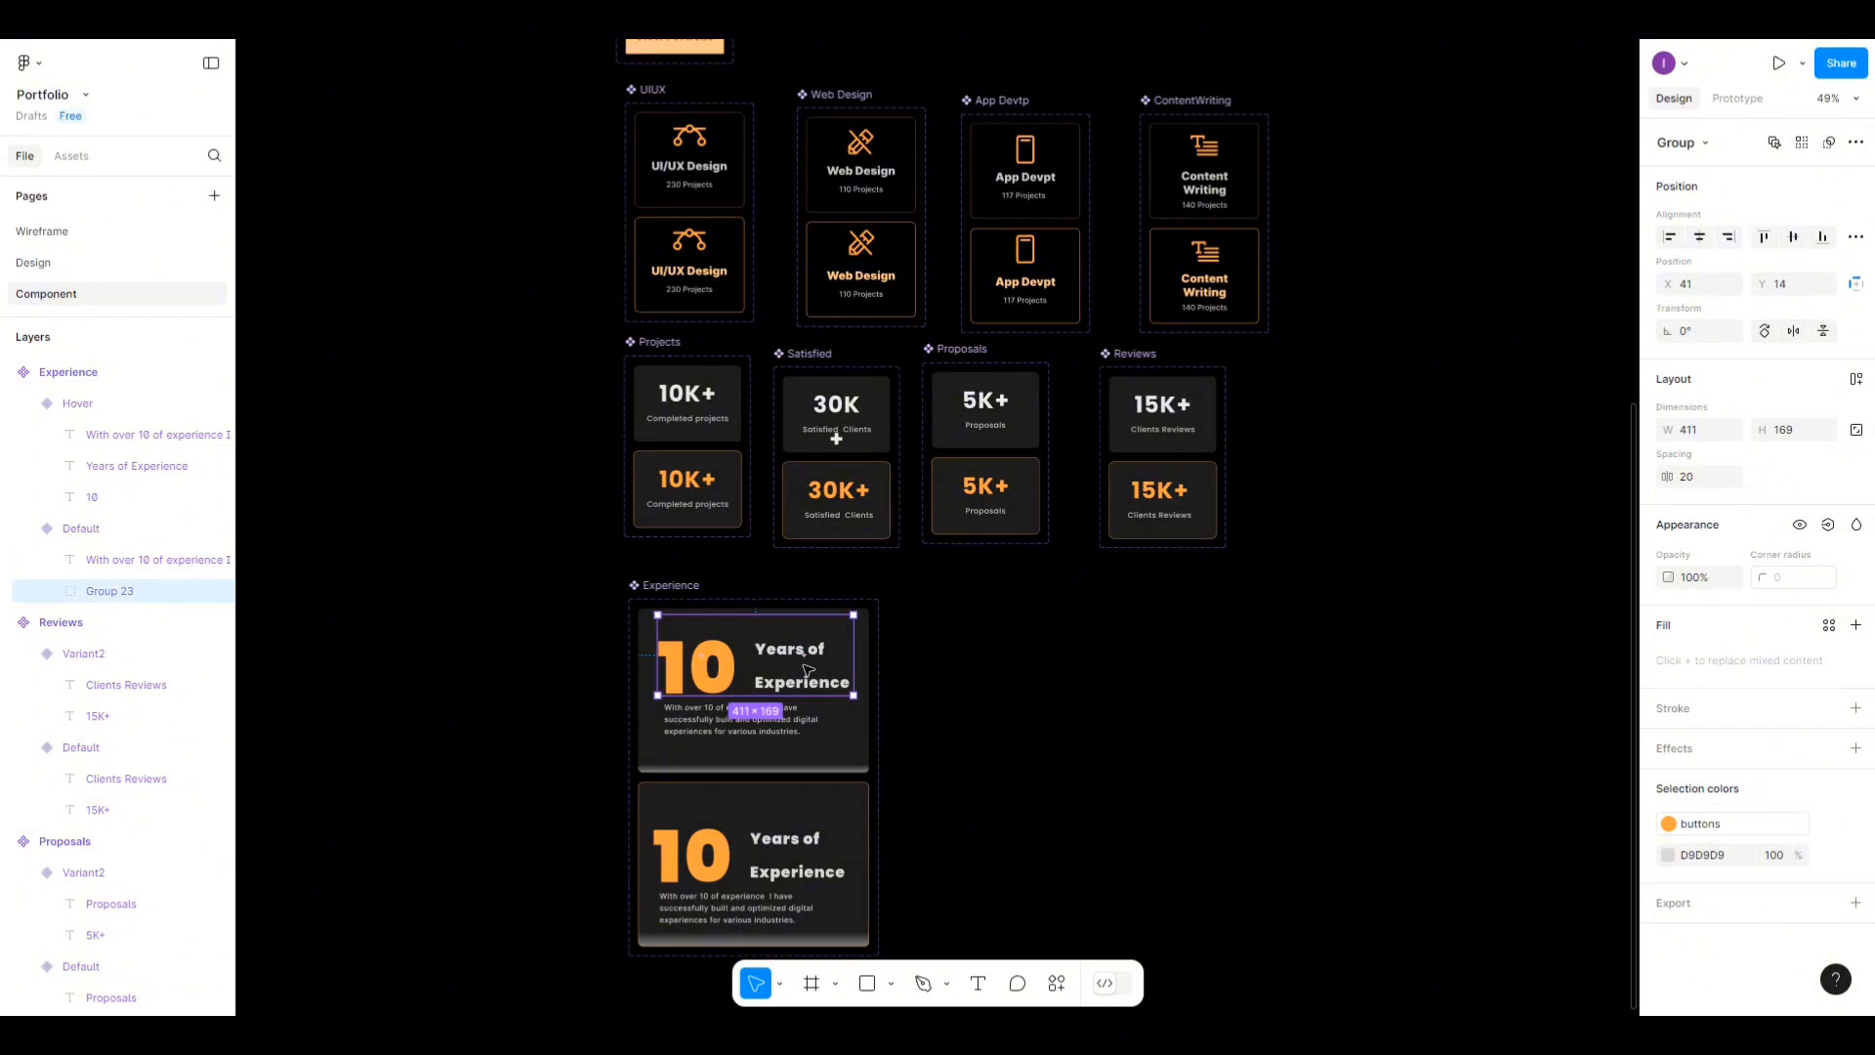
# Centre the heading group horizontally in the Default card and align the description's left edge with it at X 37.
pyautogui.click(1700, 239)
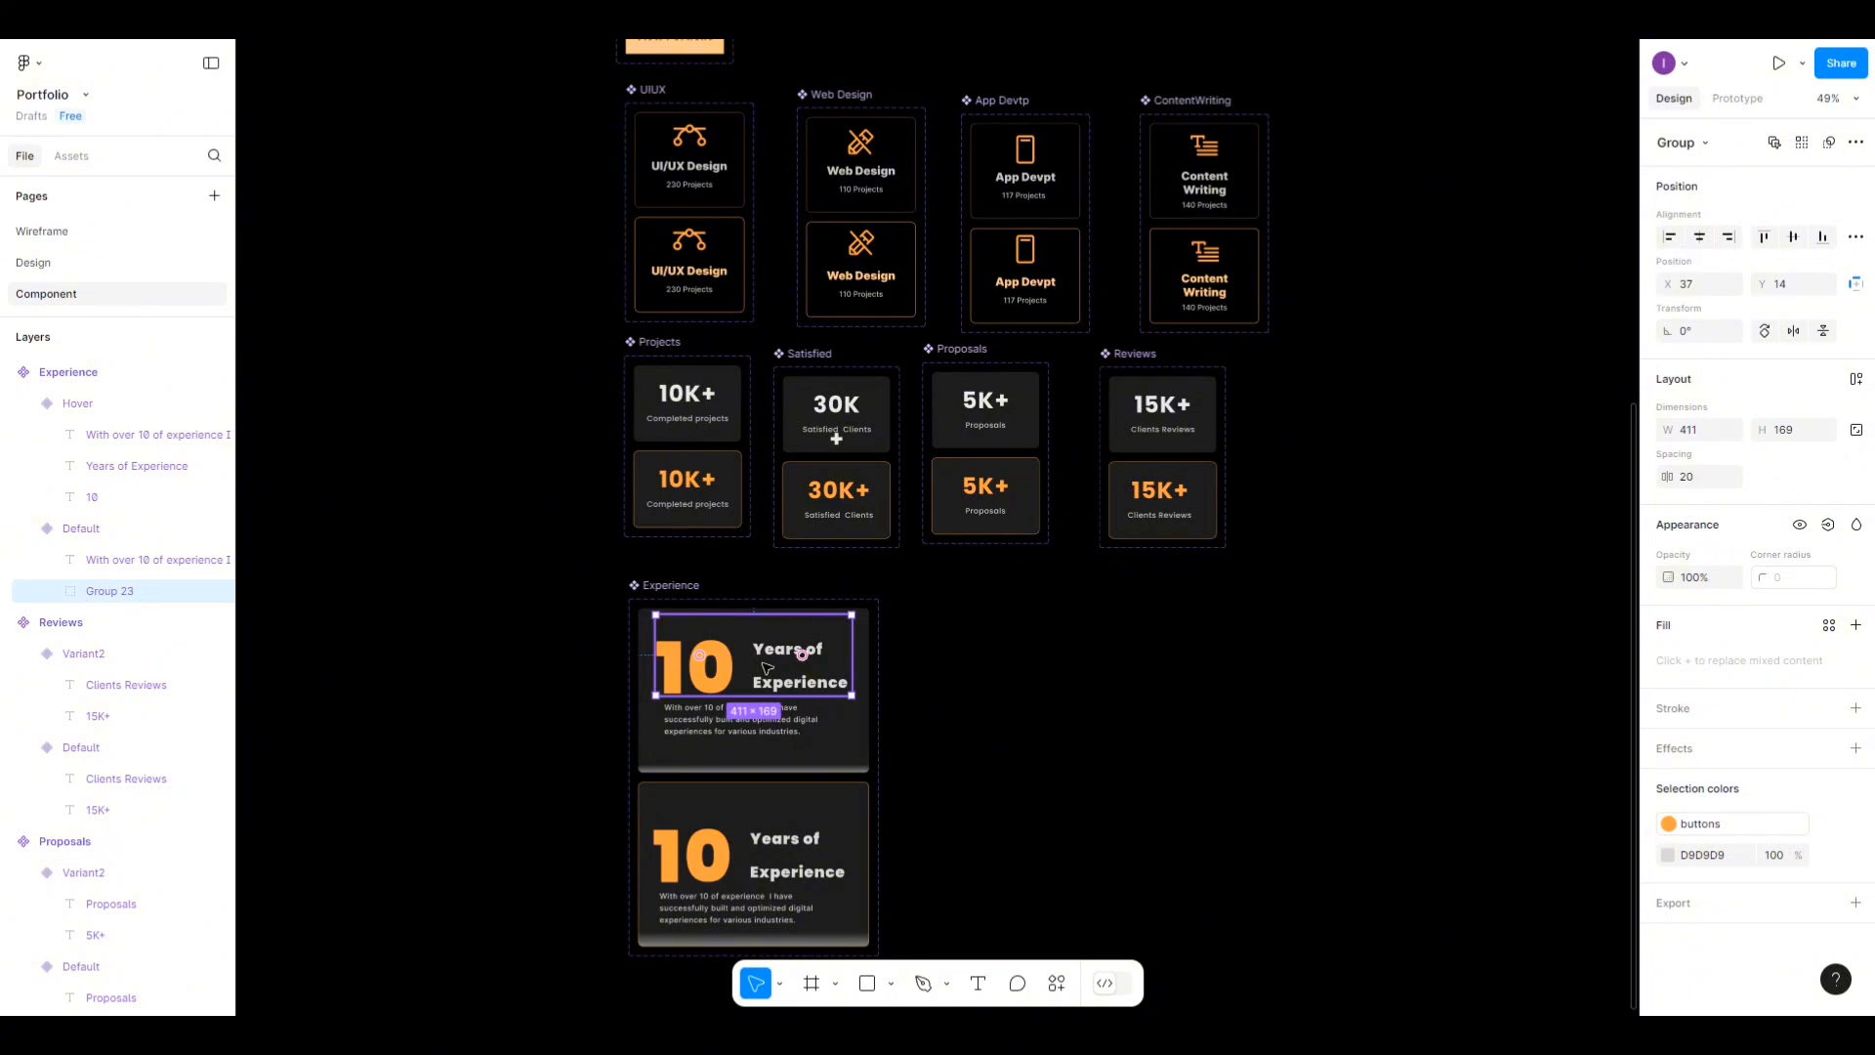
pyautogui.keyDown('shift'); pyautogui.click(726, 728); pyautogui.keyUp('shift')
pyautogui.click(1671, 277)
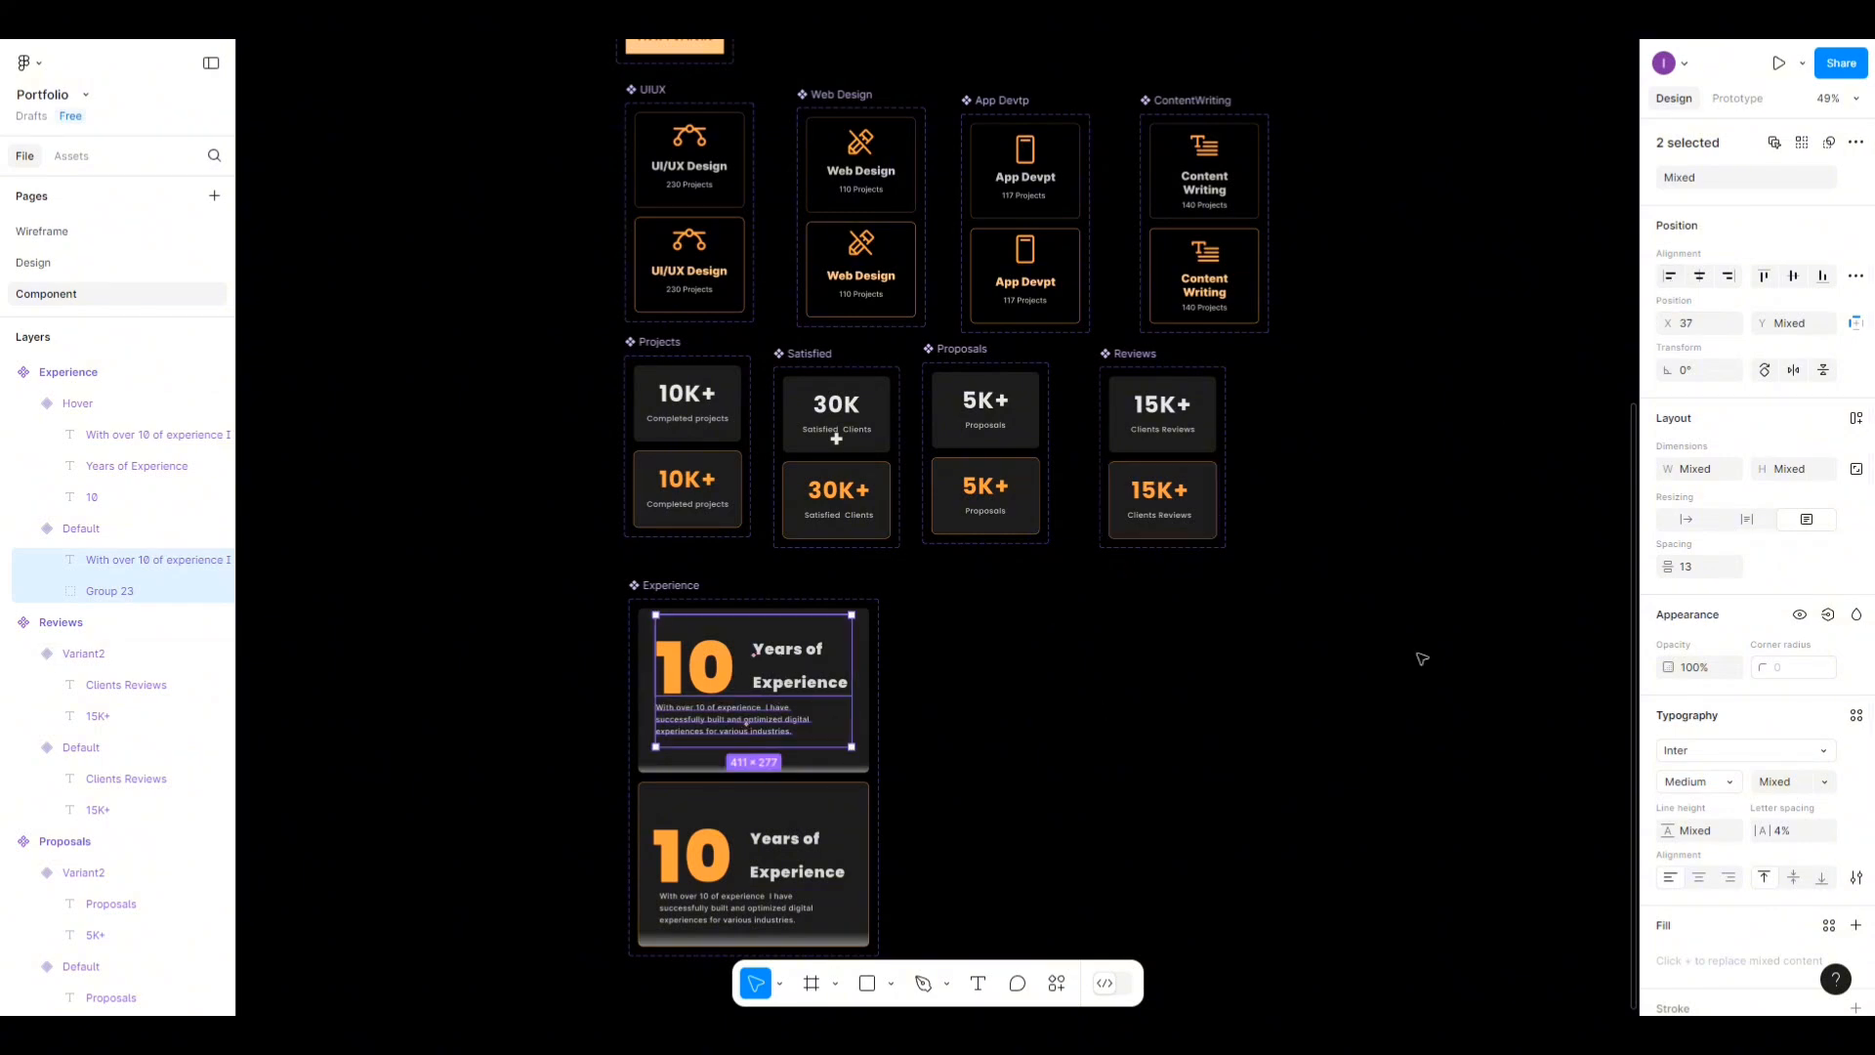
# Set the vertical spacing between the heading group and the description in the Default card to 30, after trying 25.
pyautogui.click(1695, 569)
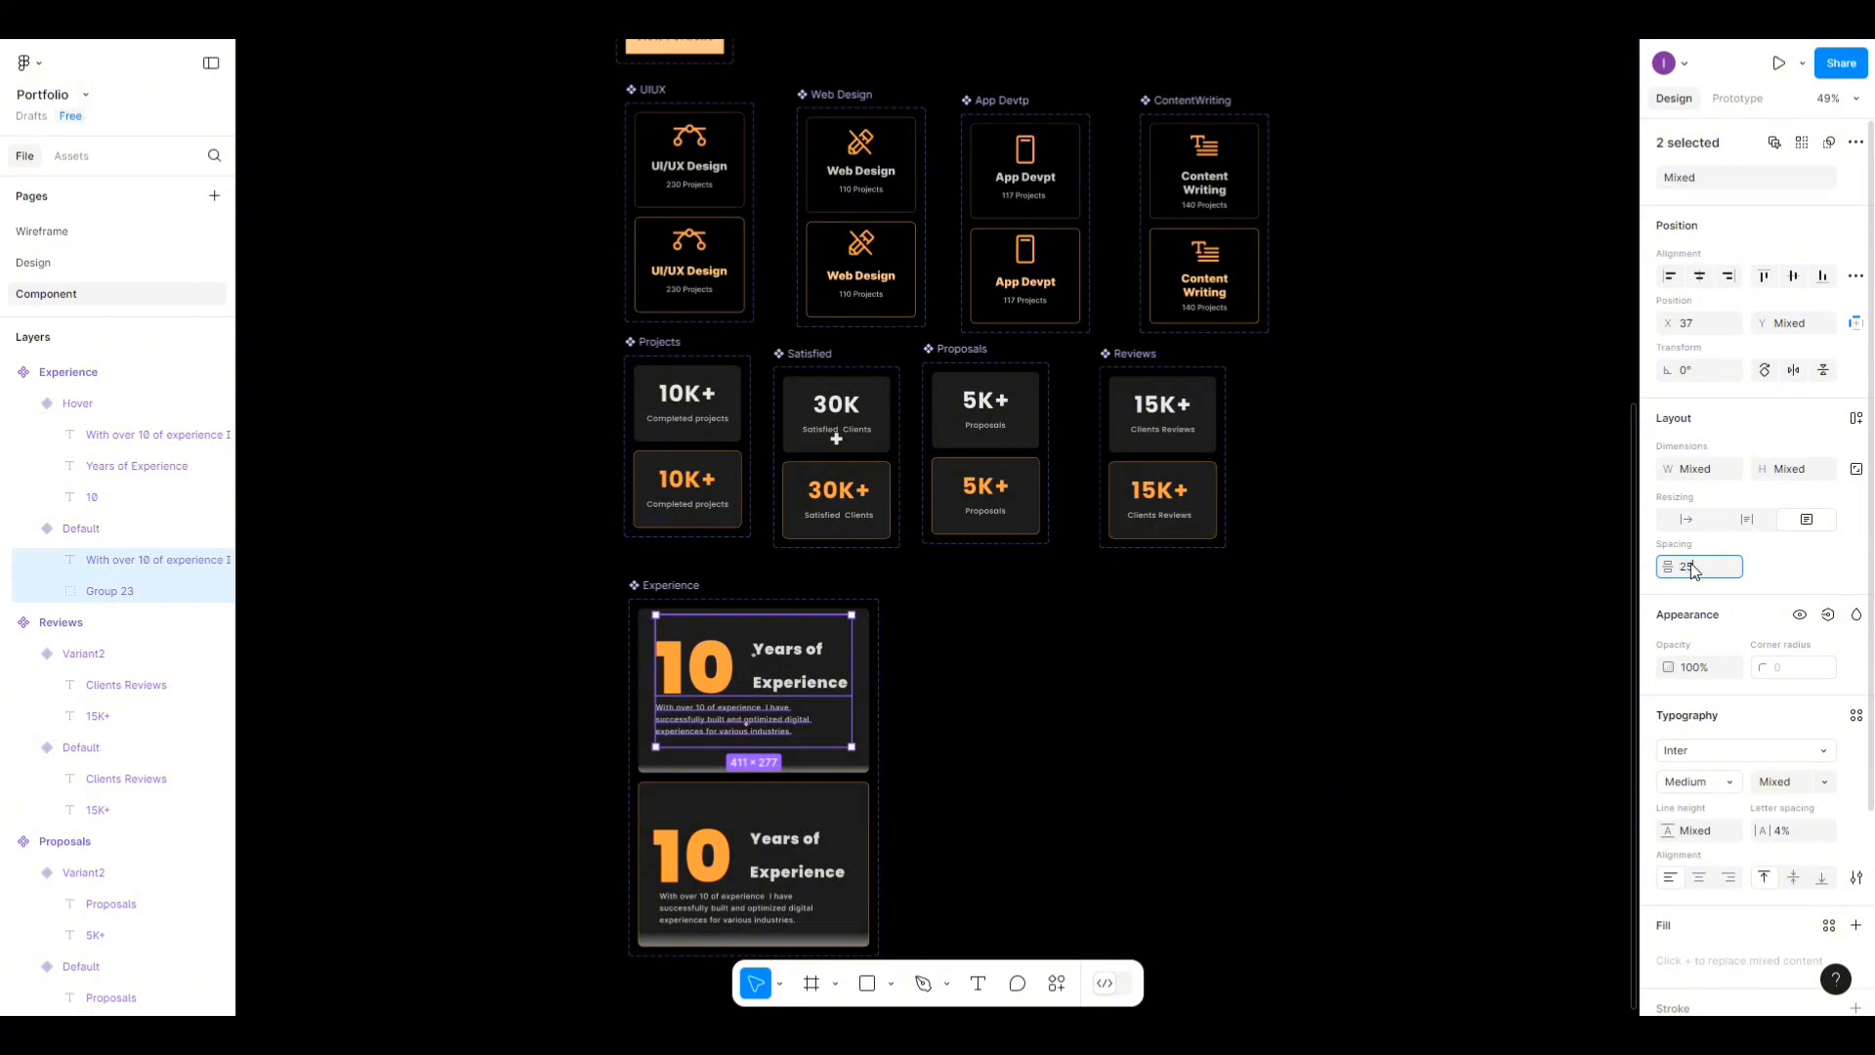
pyautogui.write('25')
pyautogui.press('Return')
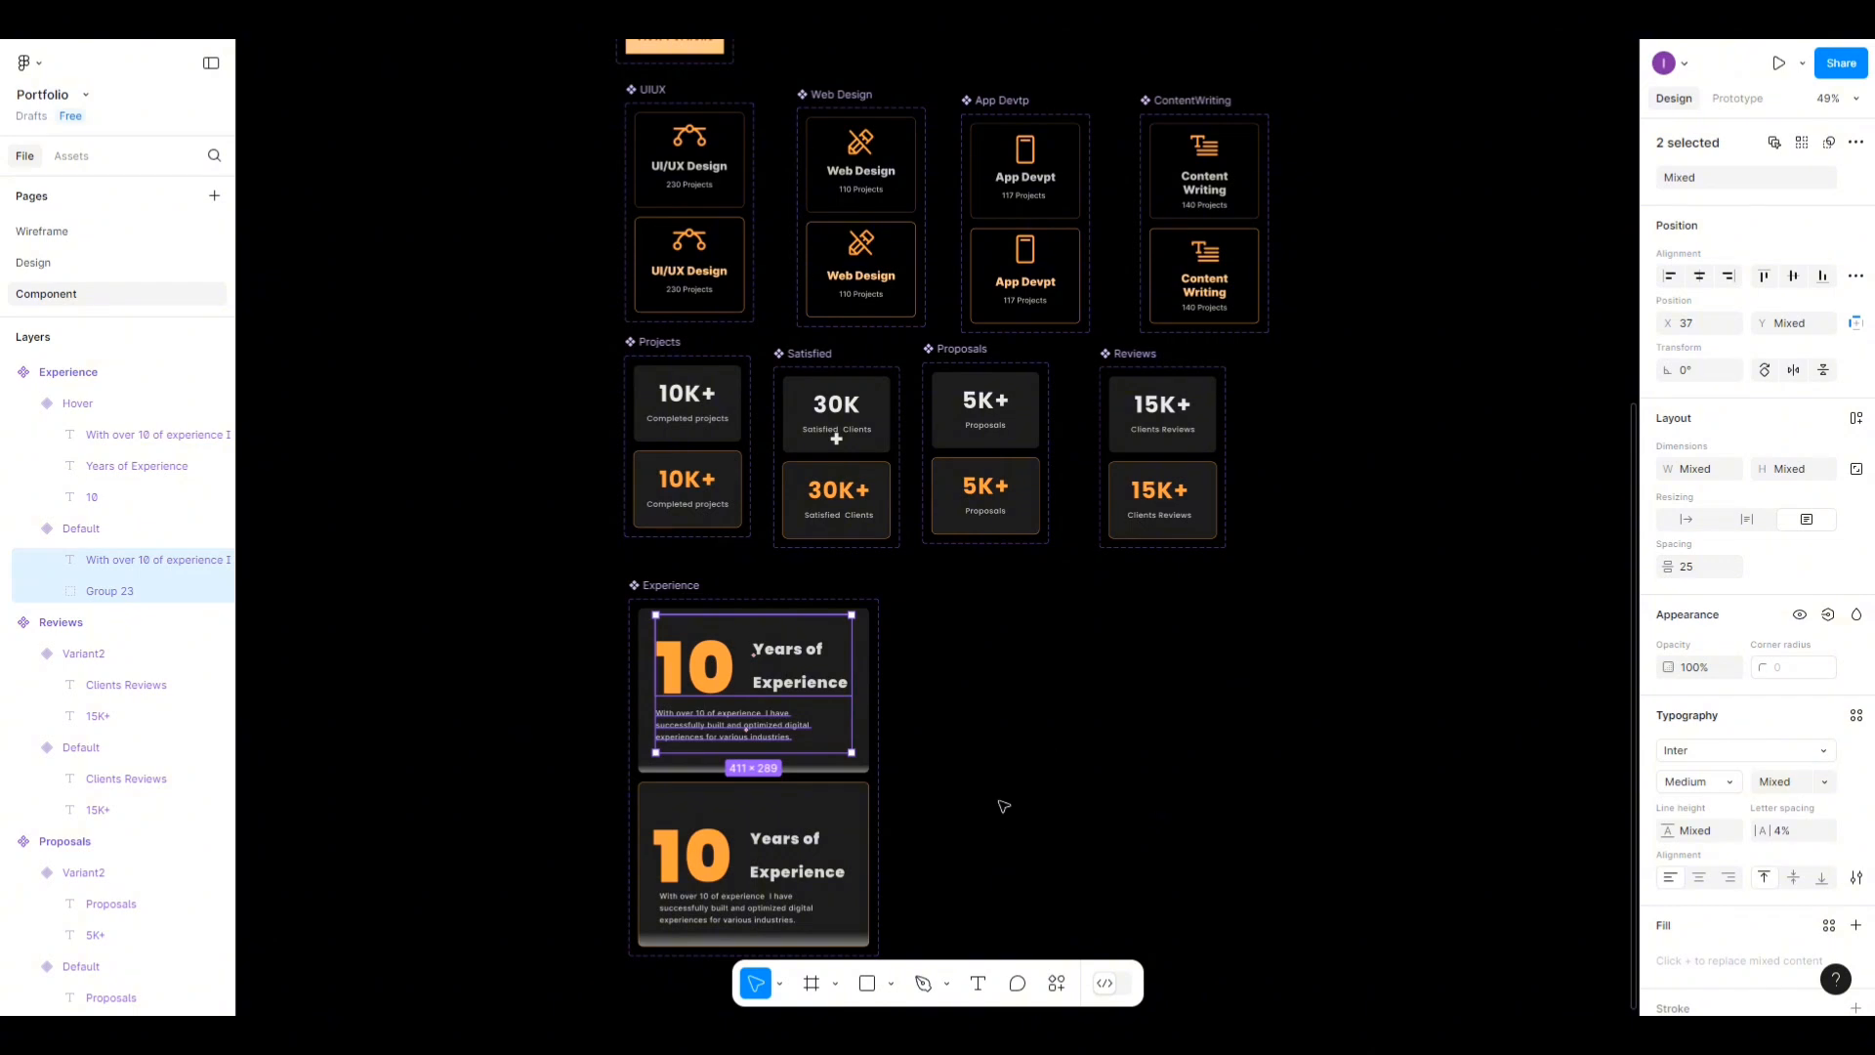
pyautogui.click(1692, 574)
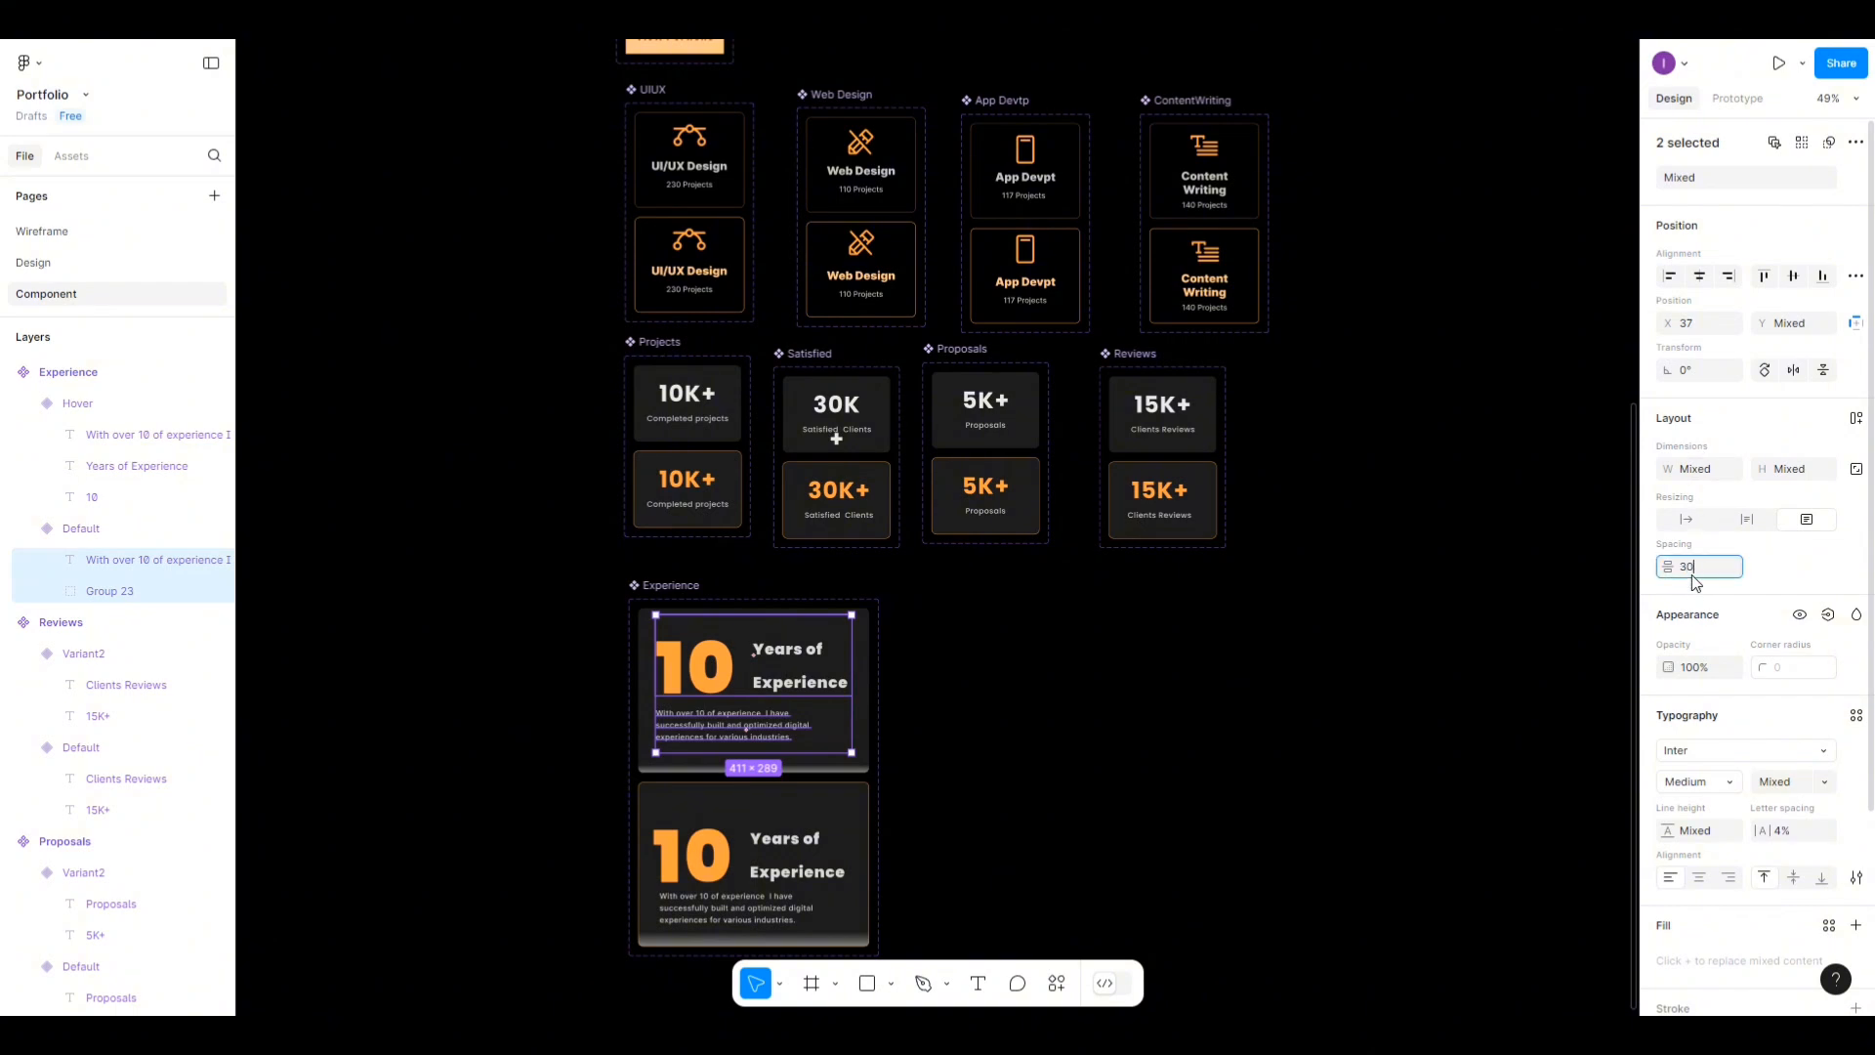
pyautogui.press('Return')
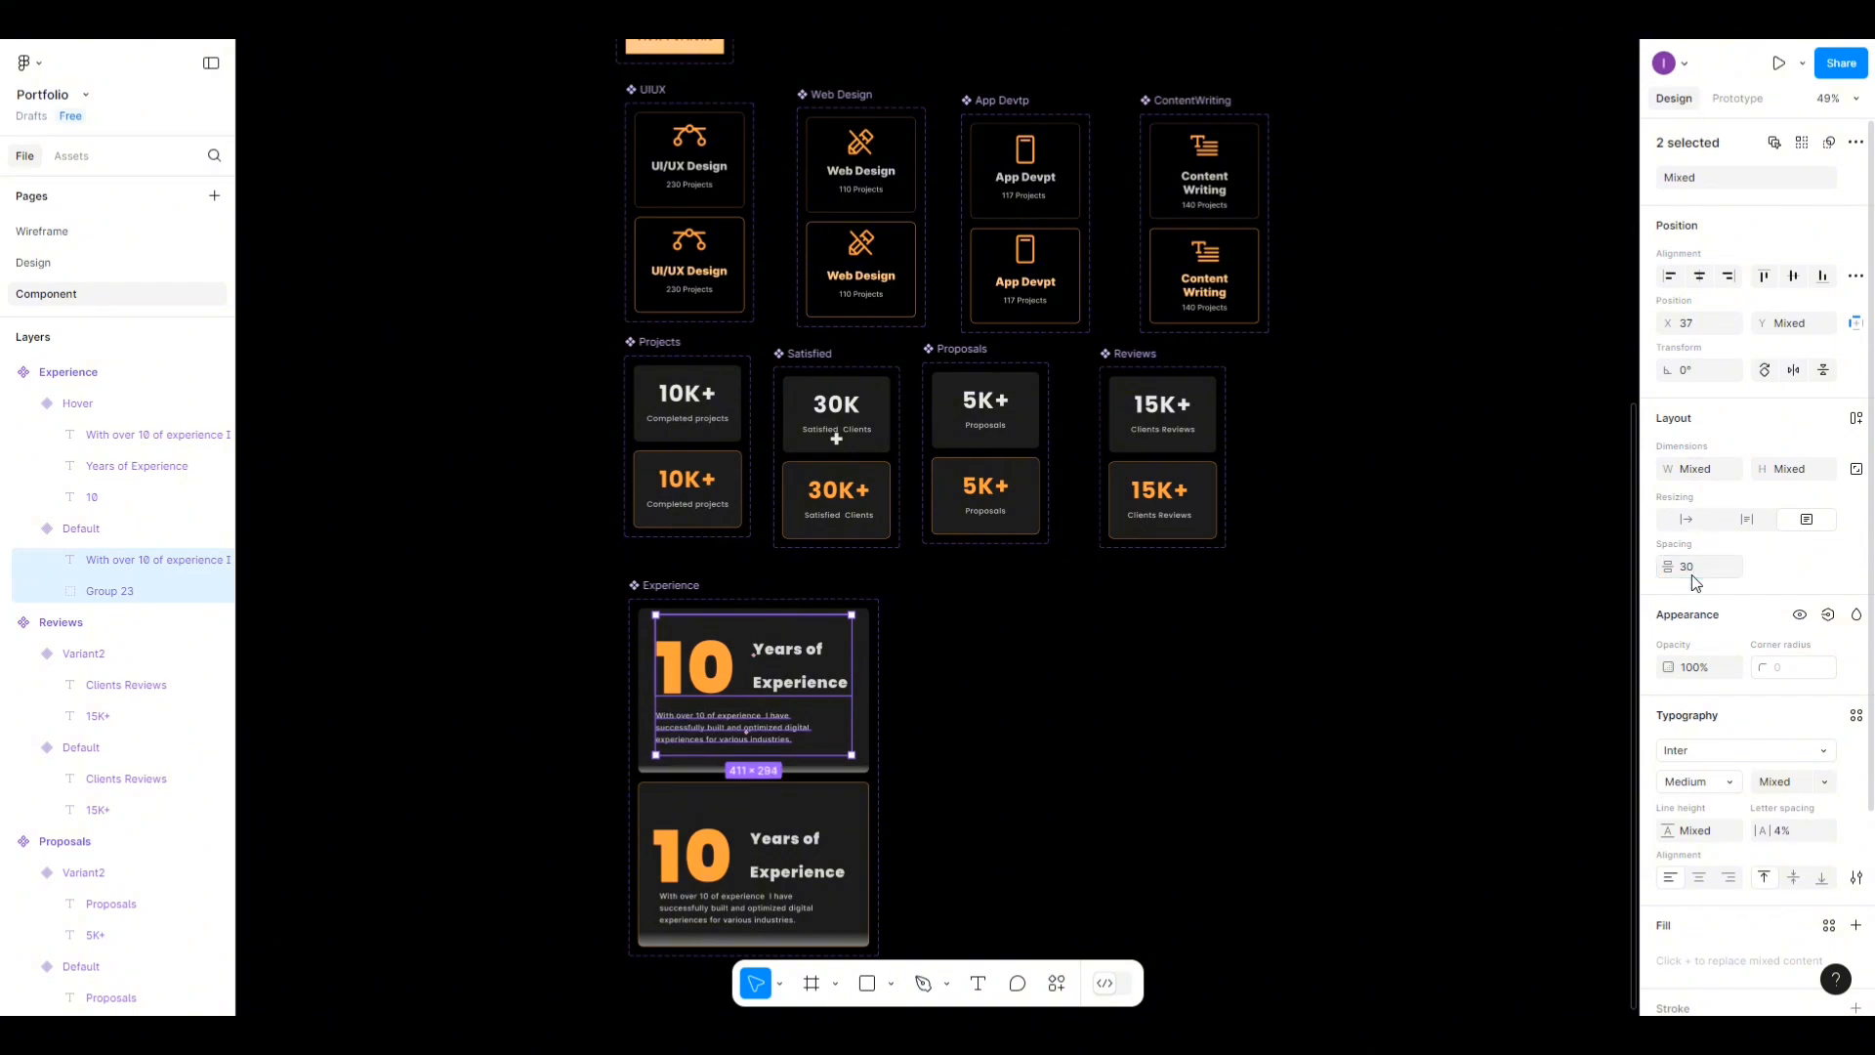
pyautogui.click(987, 759)
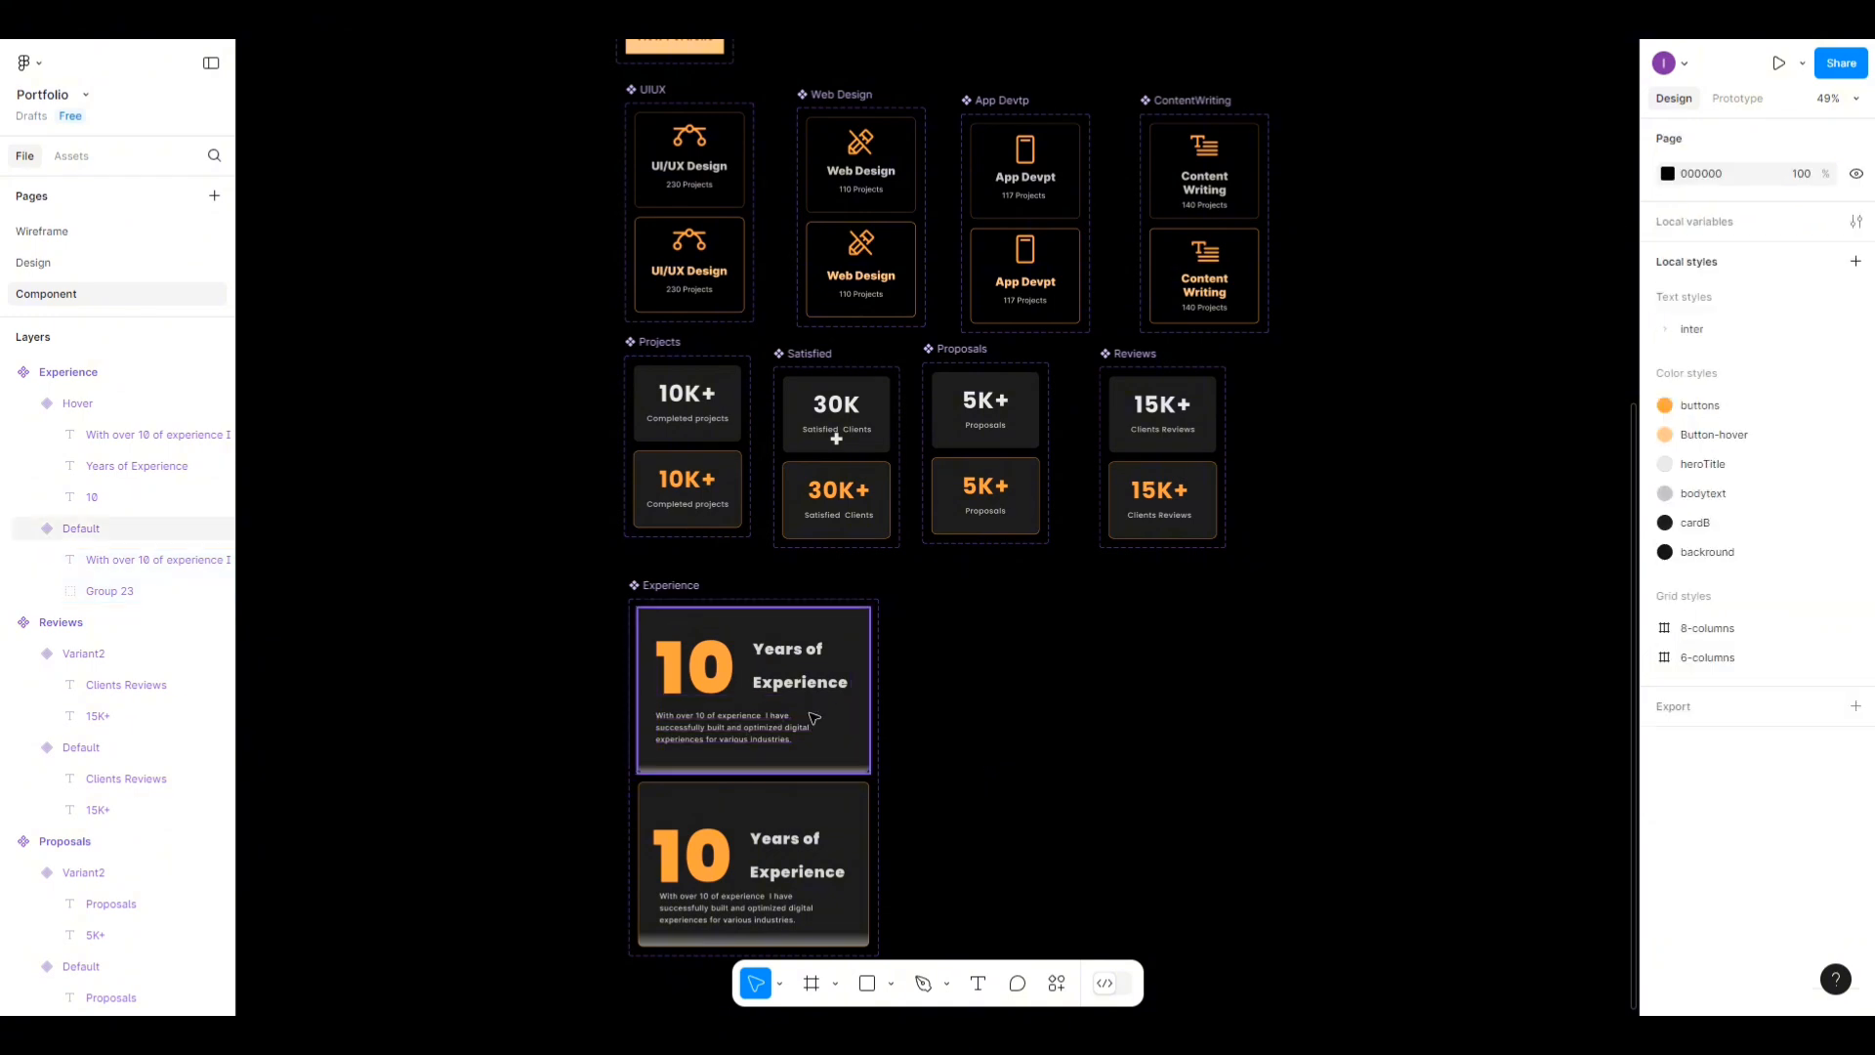
# Delete the 10, Years of Experience and description texts from the Hover variant of the Experience component.
pyautogui.click(749, 857)
pyautogui.doubleClick(710, 861)
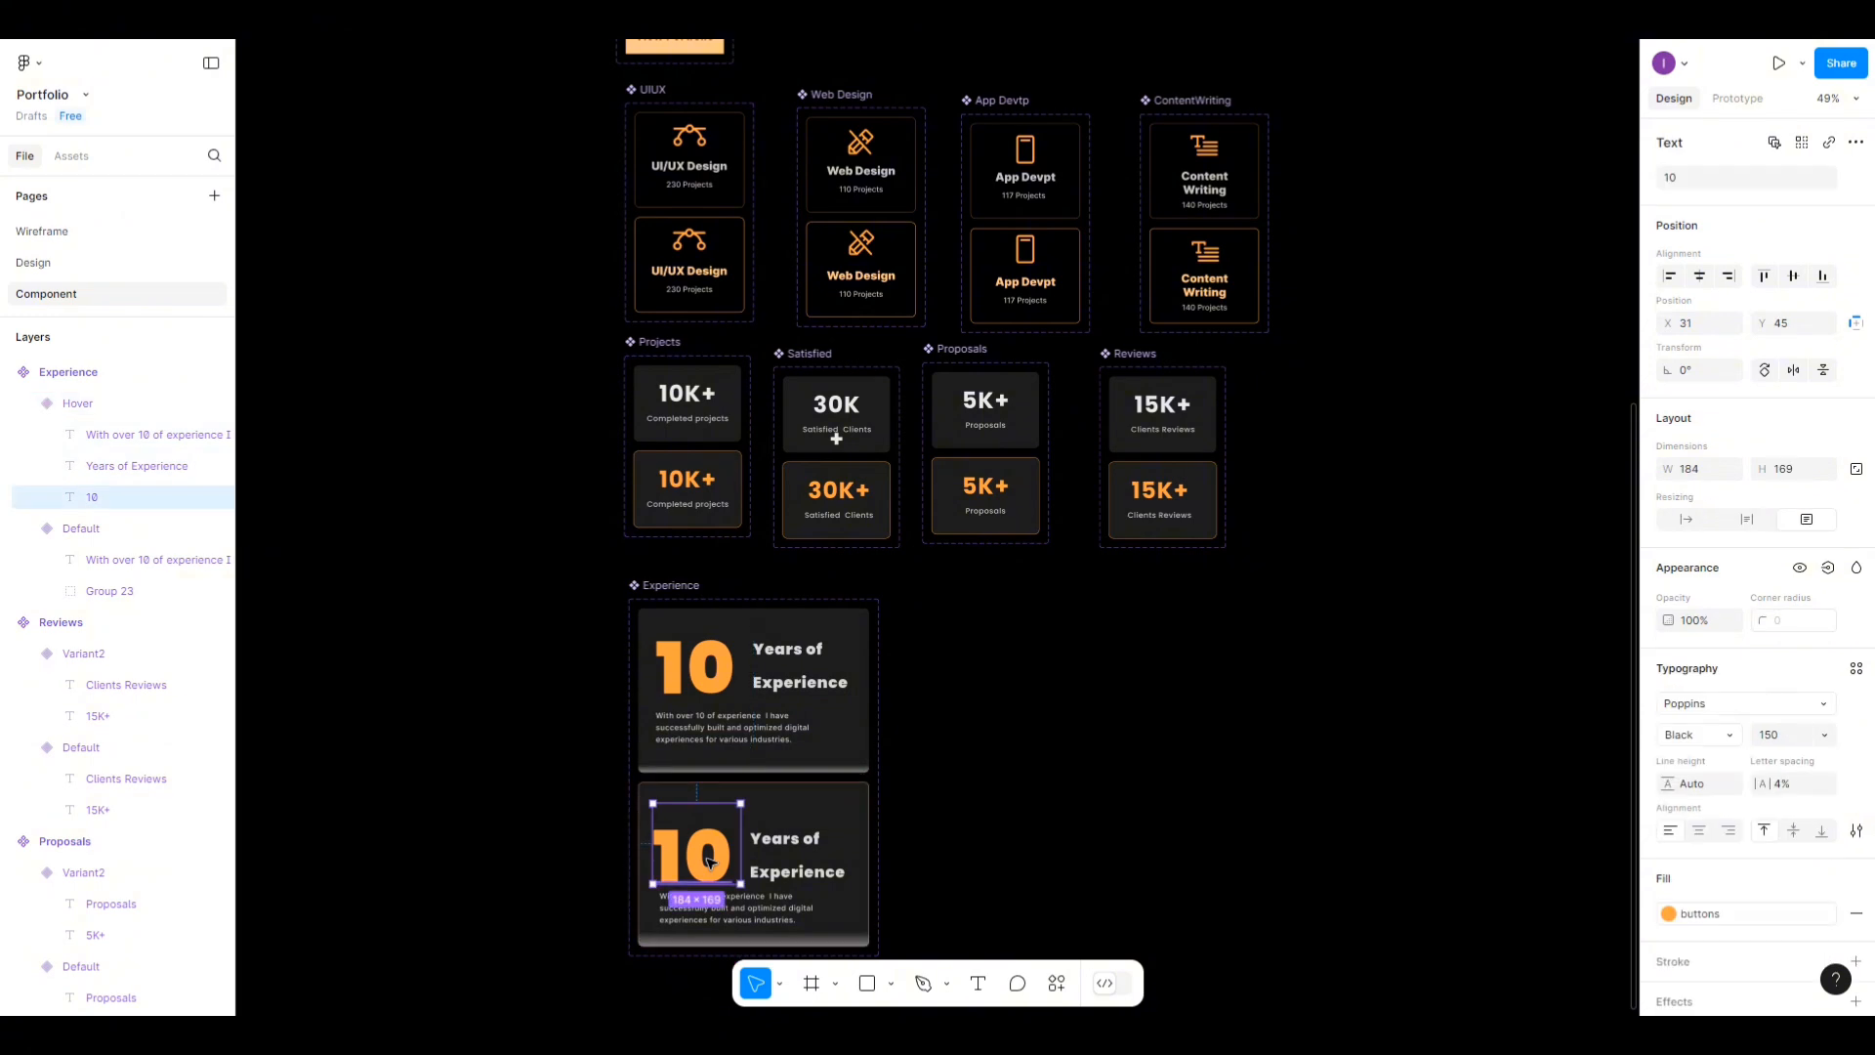
pyautogui.press('Delete')
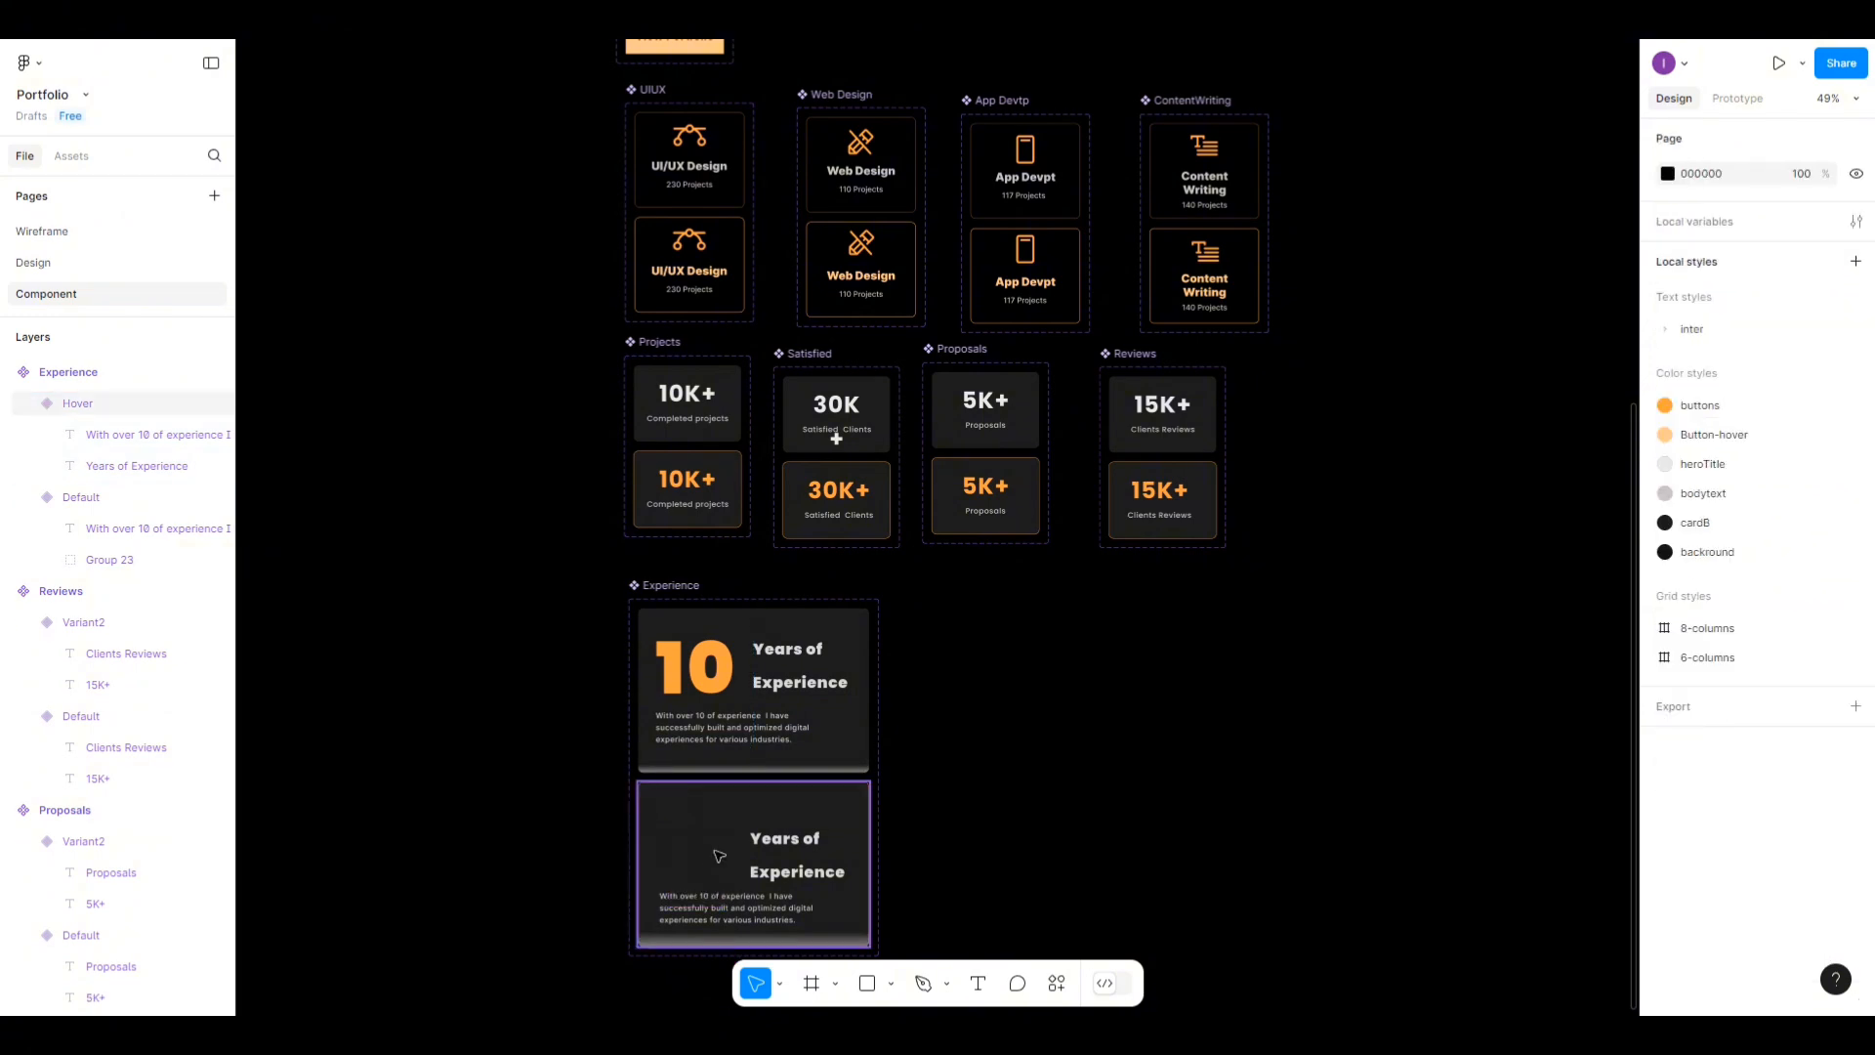
pyautogui.click(834, 882)
pyautogui.doubleClick(826, 884)
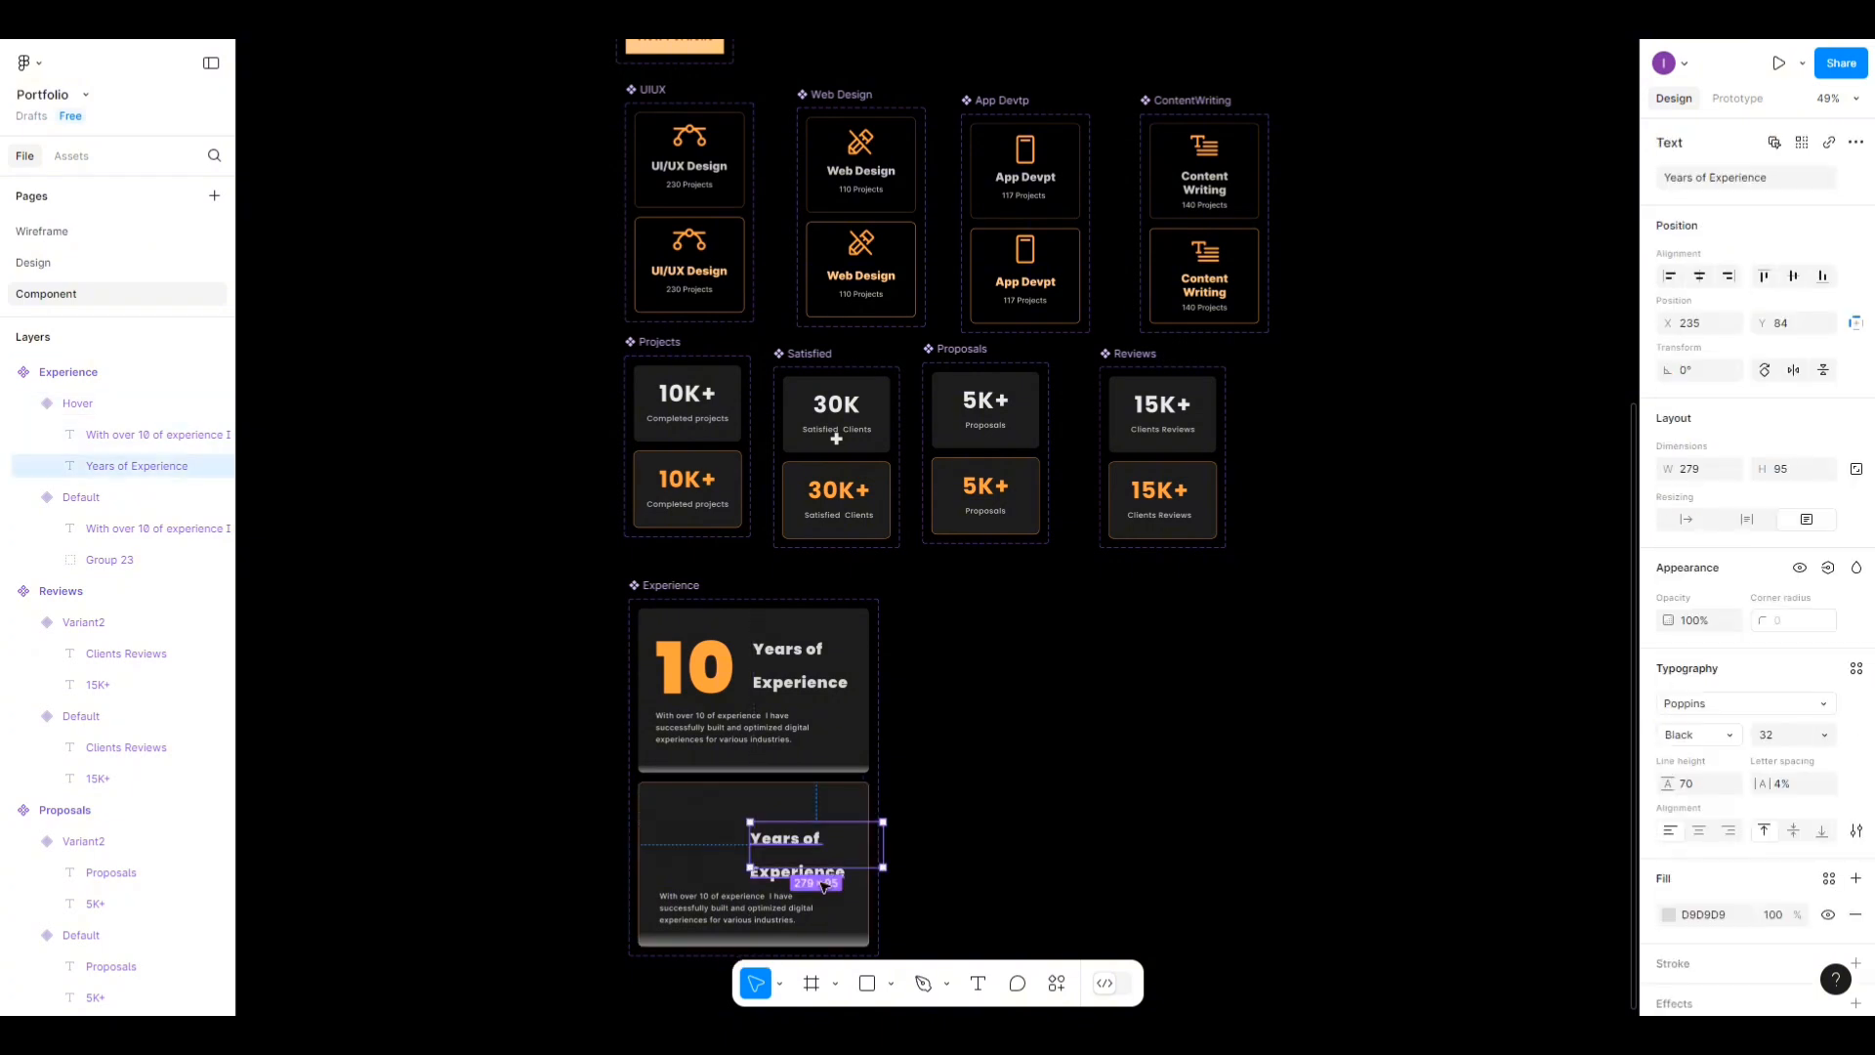
pyautogui.press('Delete')
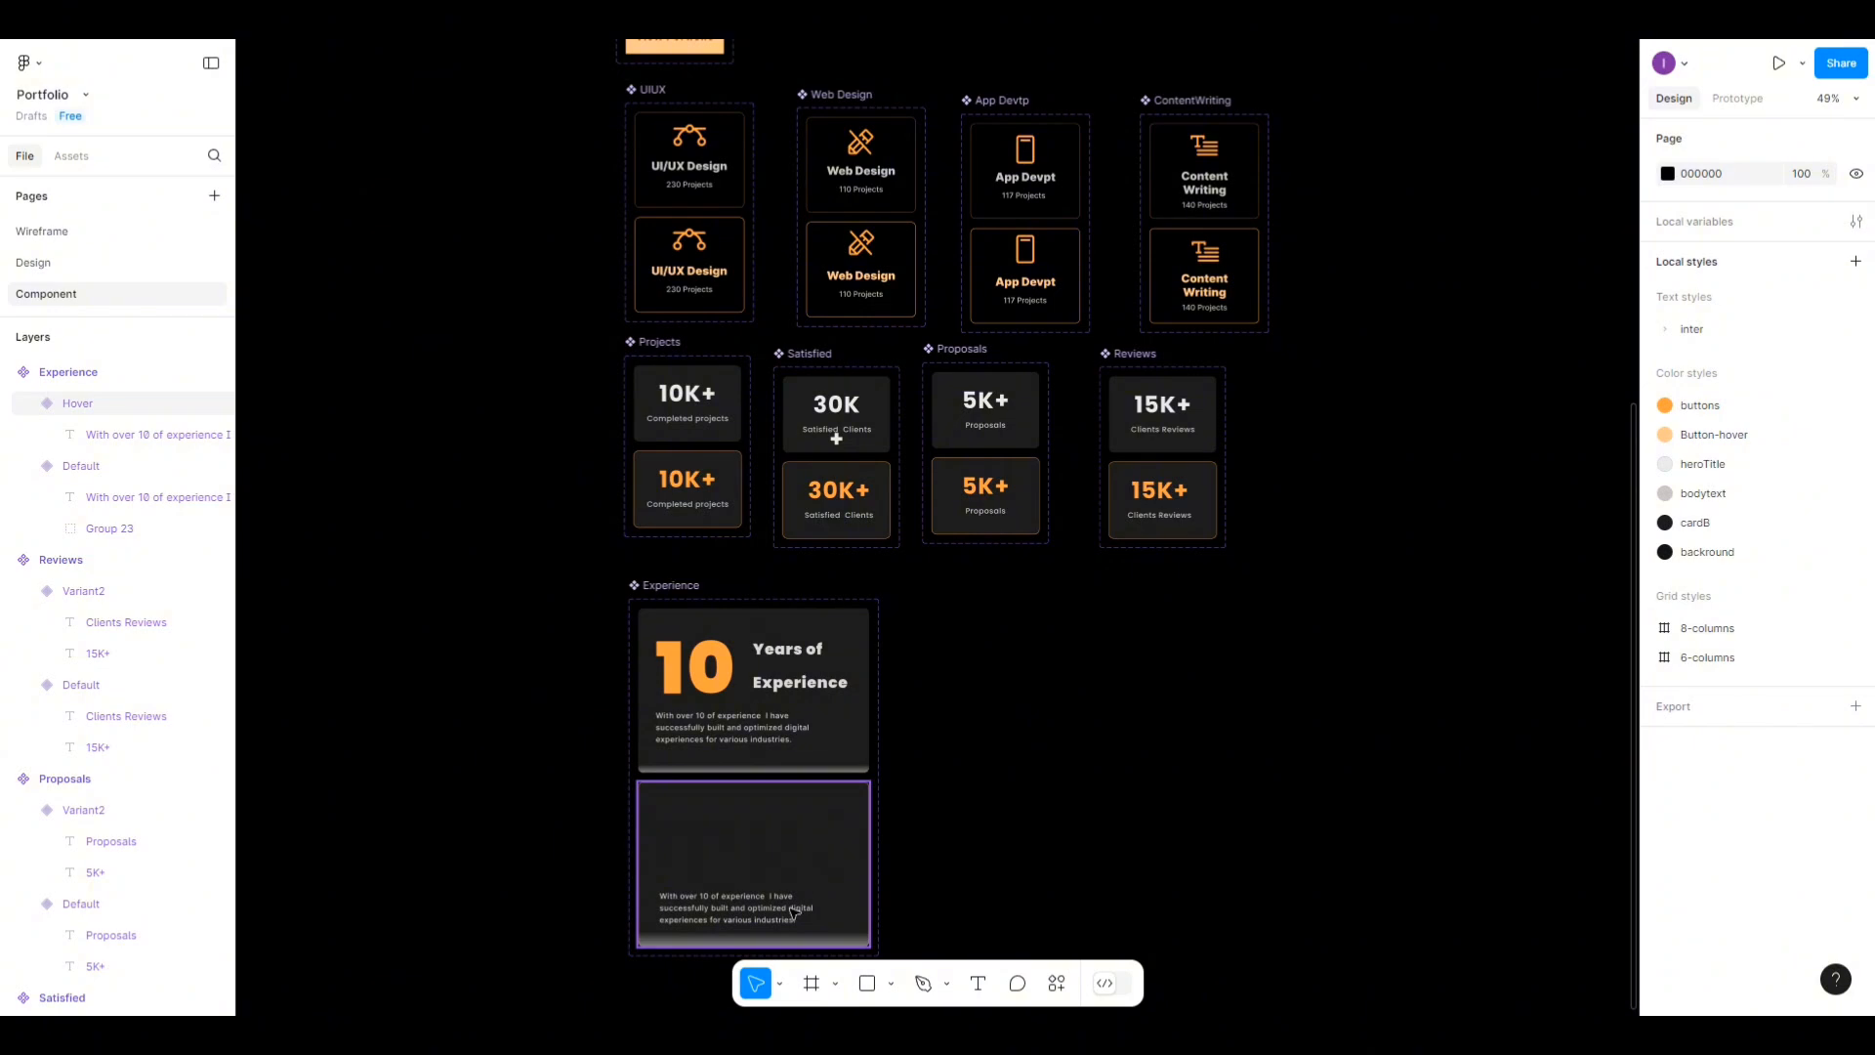
pyautogui.click(793, 913)
pyautogui.doubleClick(793, 913)
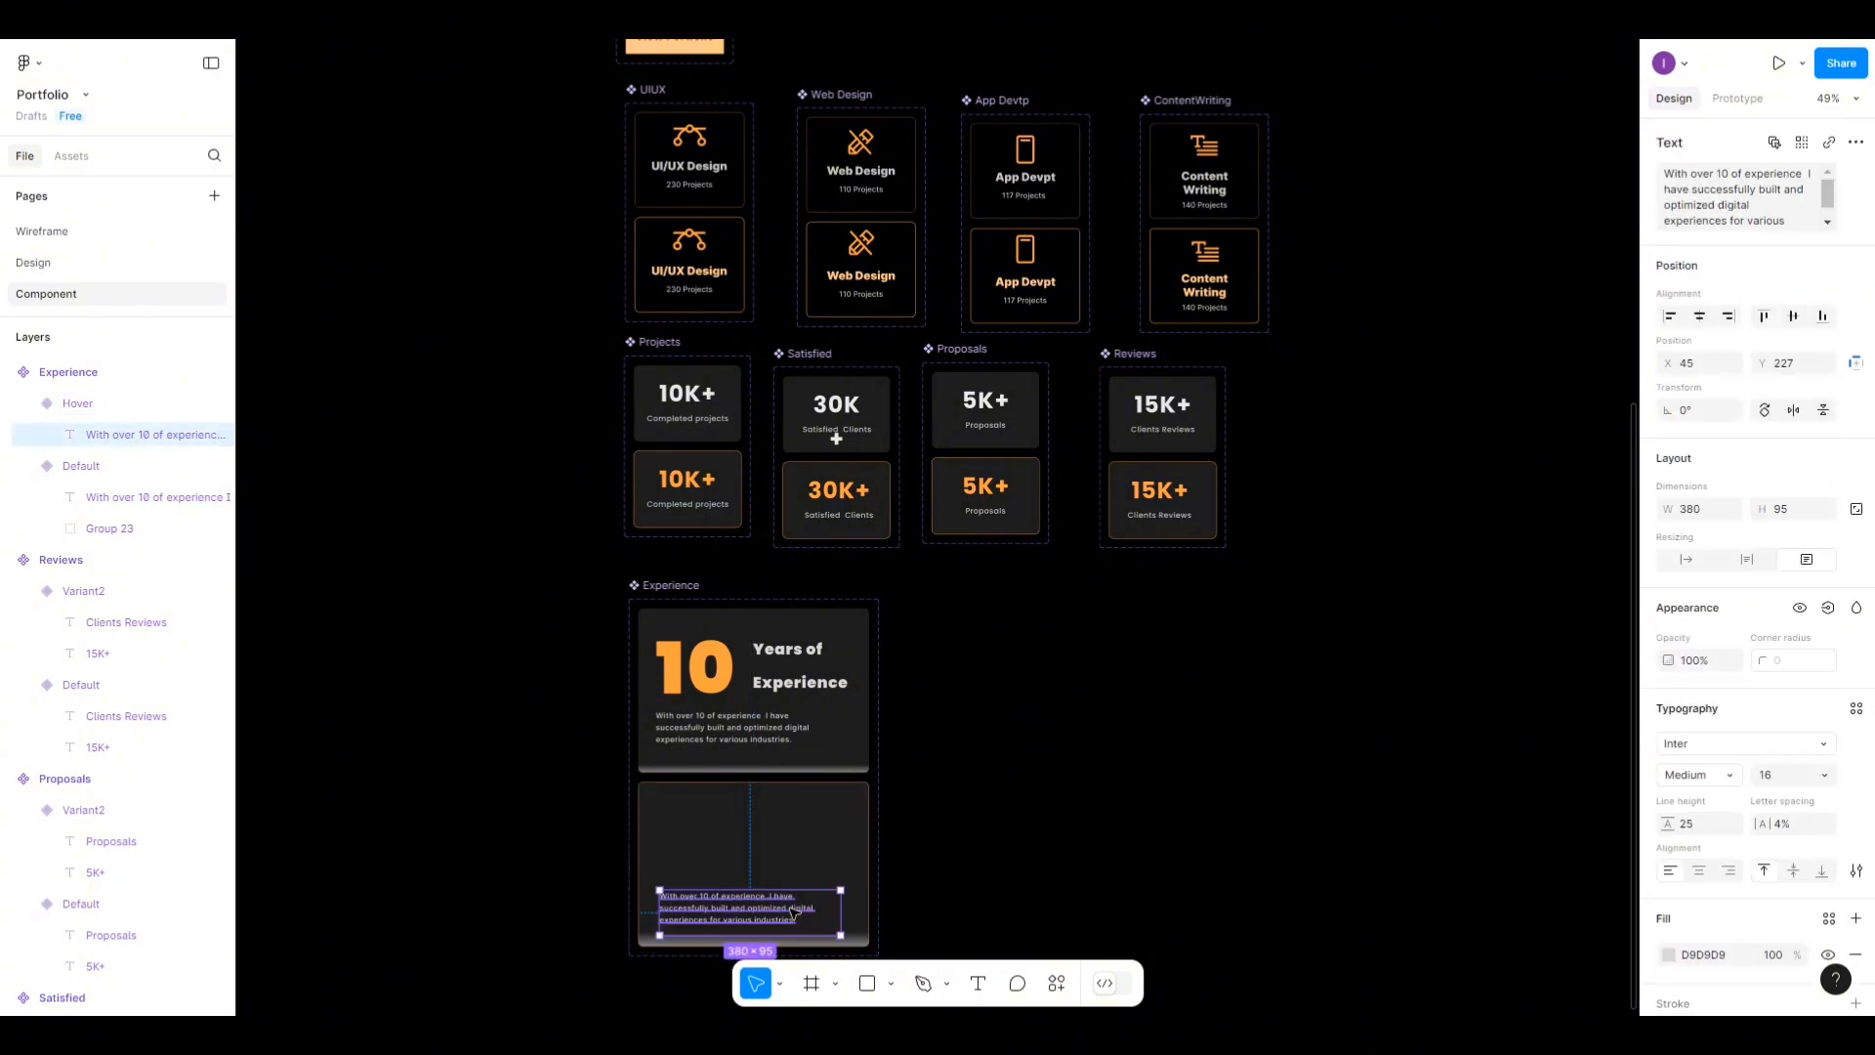
pyautogui.press('Delete')
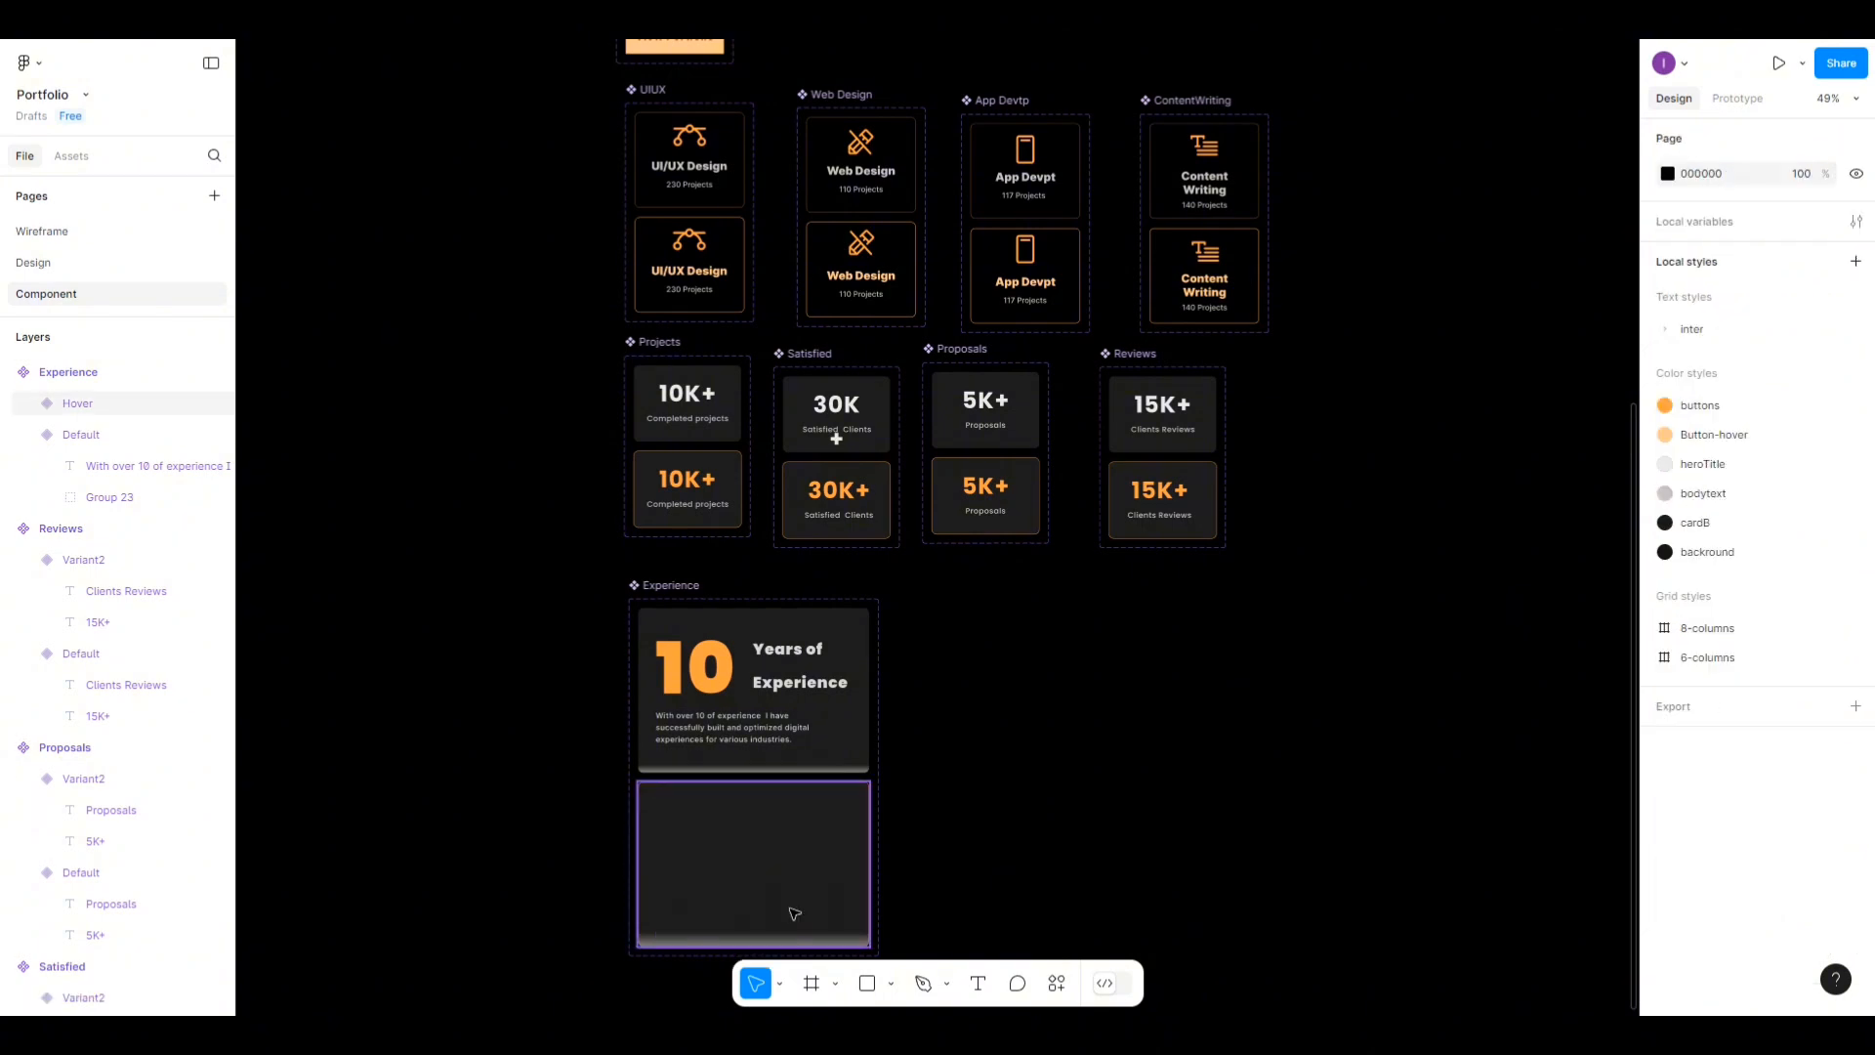
# Duplicate the heading group and description from the Default variant into the Hover variant of the Experience component.
pyautogui.doubleClick(769, 665)
pyautogui.keyDown('shift'); pyautogui.click(737, 699); pyautogui.keyUp('shift')
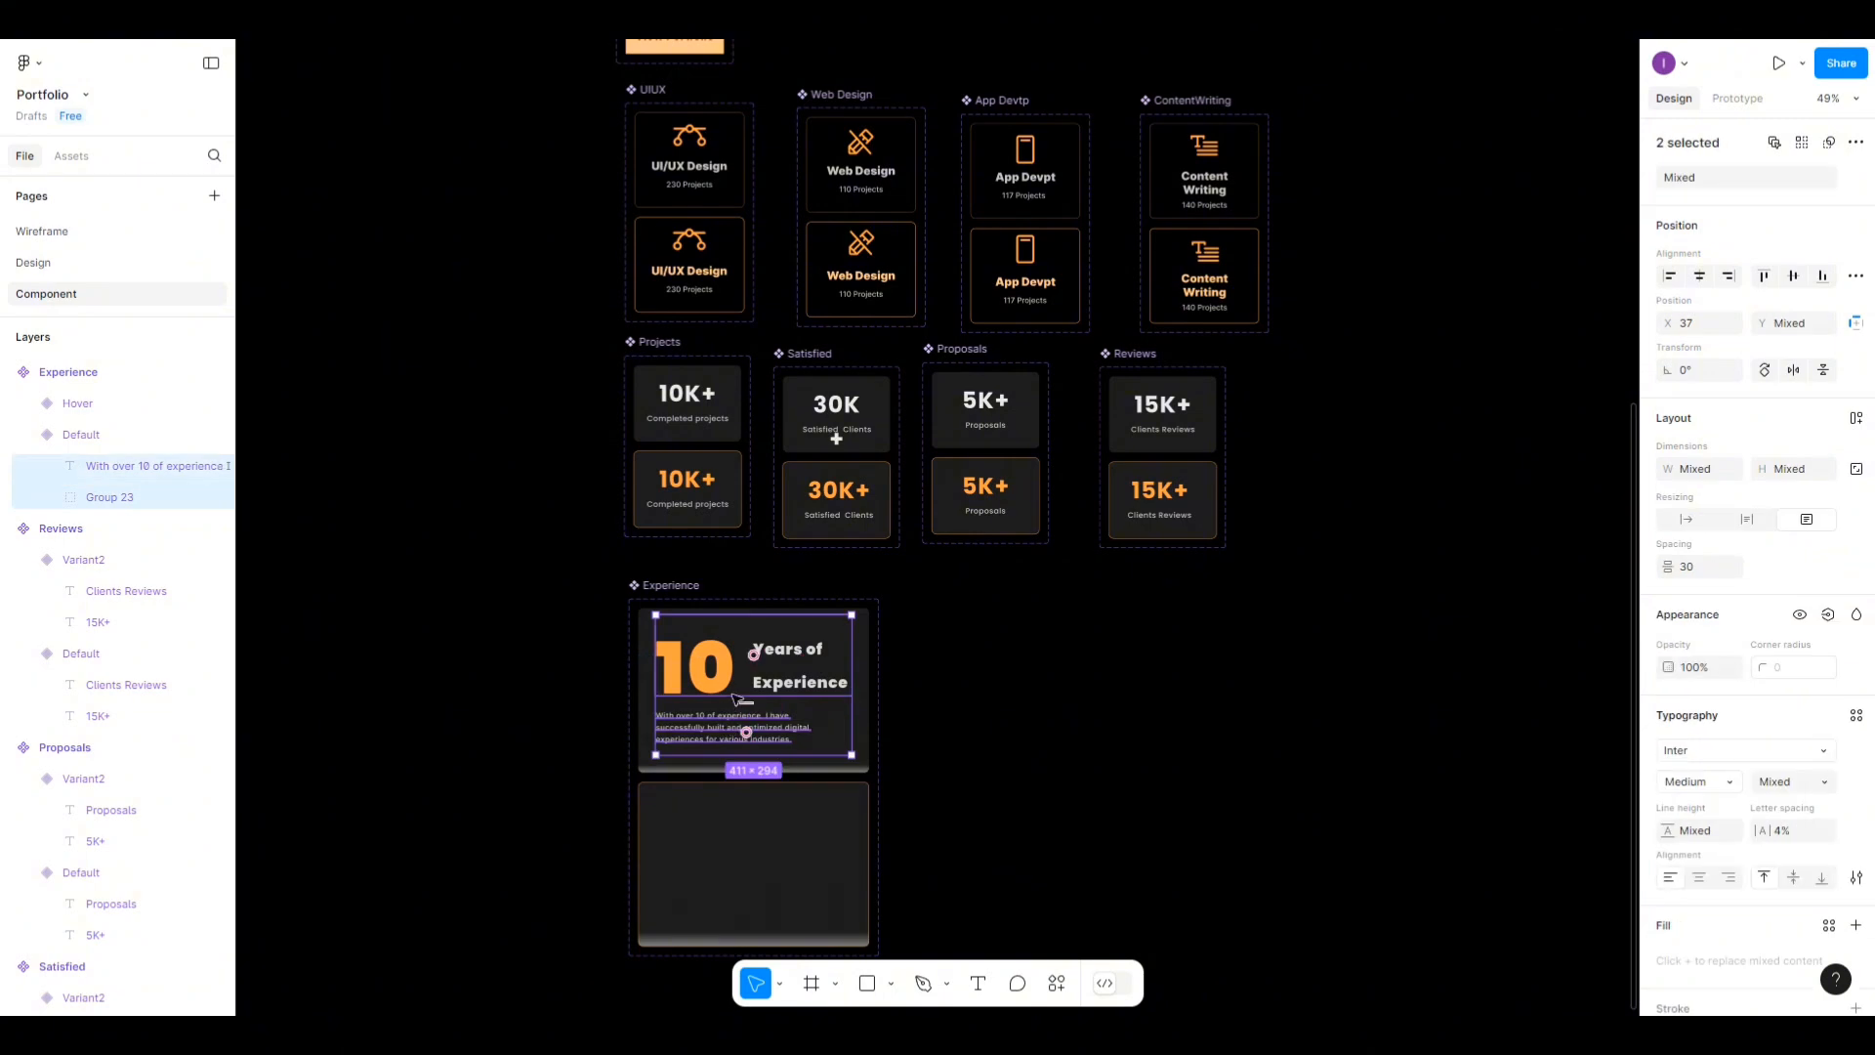
pyautogui.moveTo(735, 709); pyautogui.dragTo(735, 872)
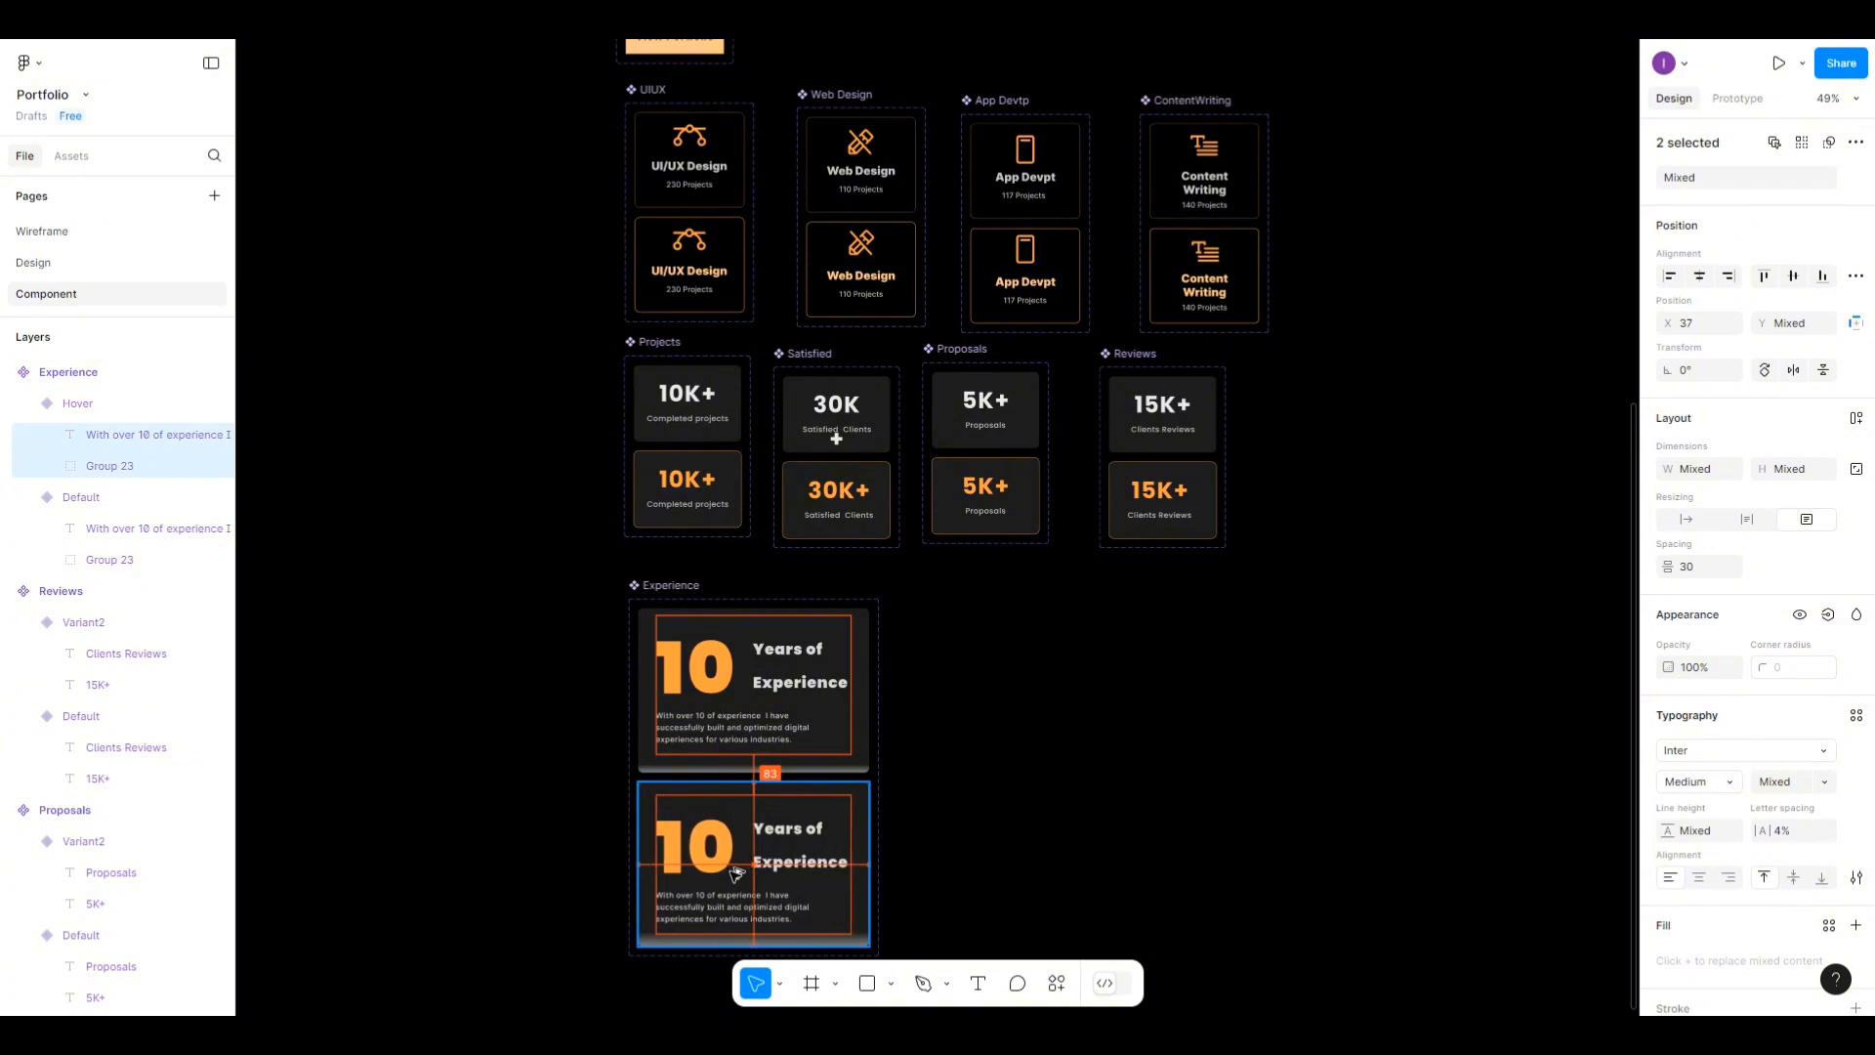
pyautogui.moveTo(735, 872); pyautogui.dragTo(733, 872)
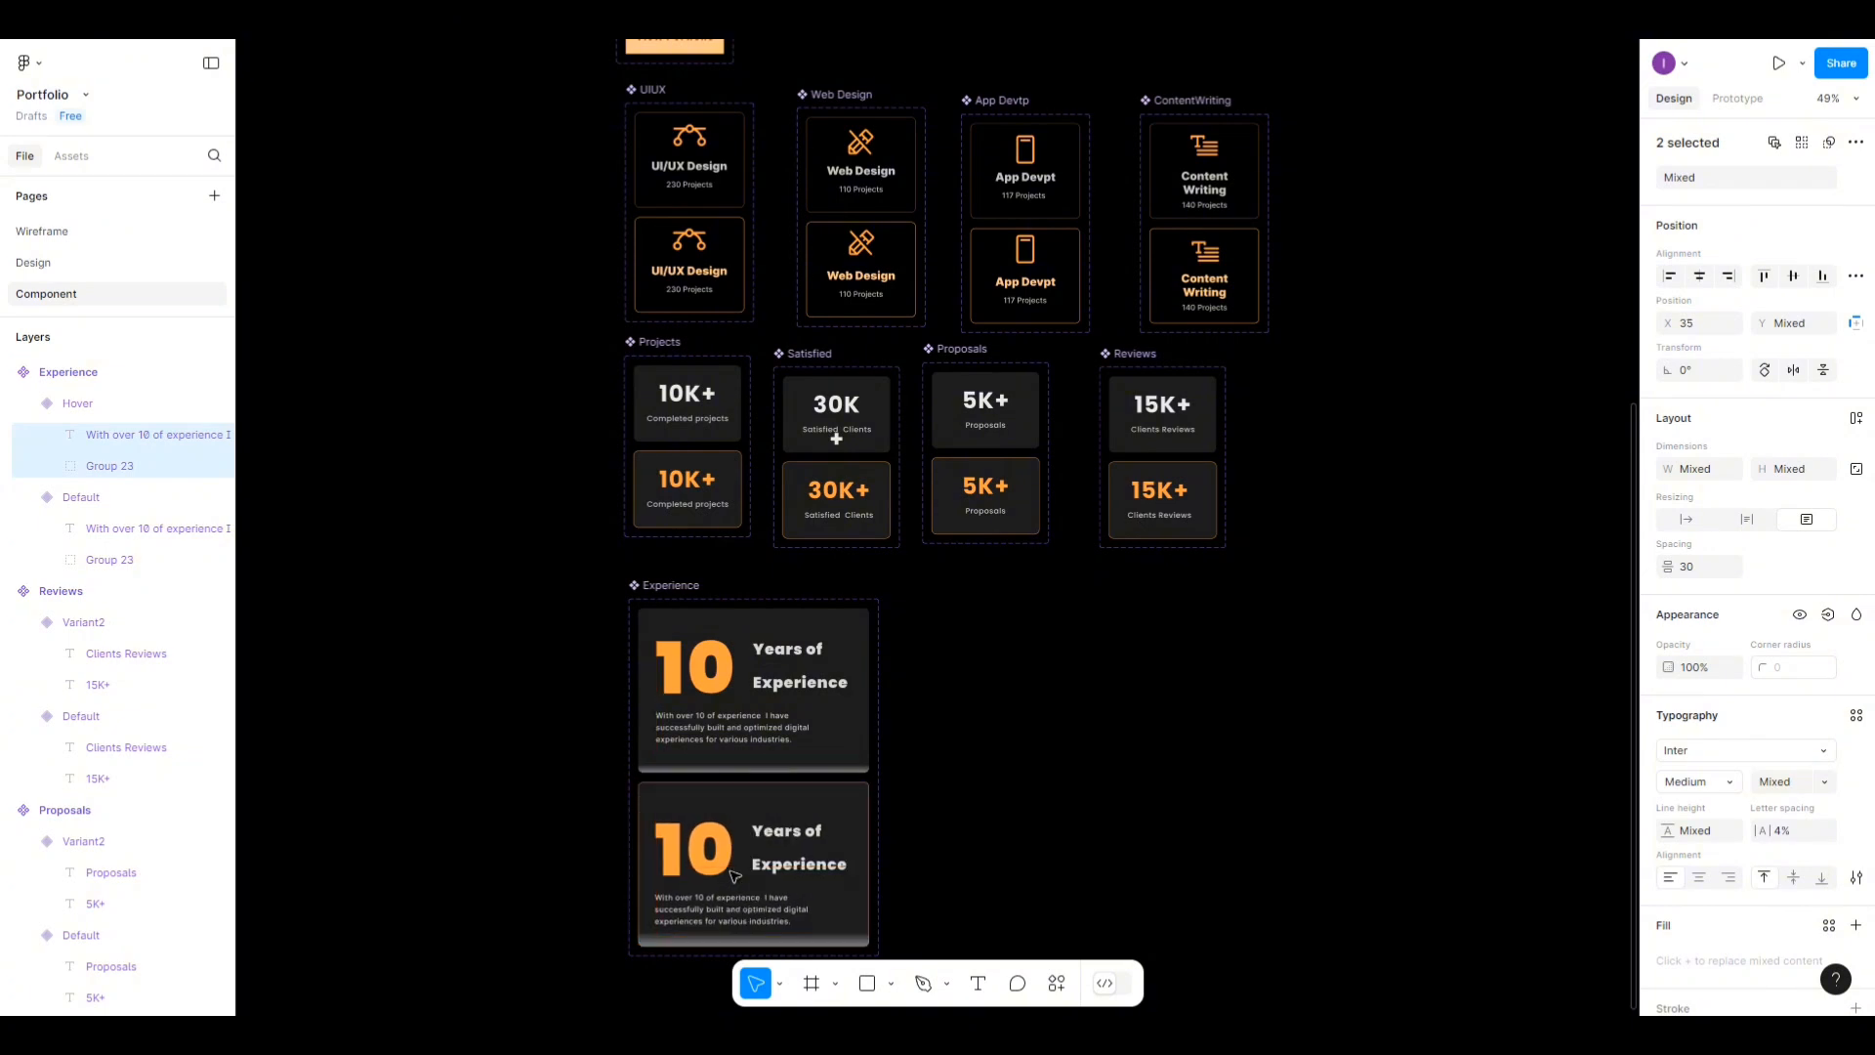
pyautogui.click(956, 822)
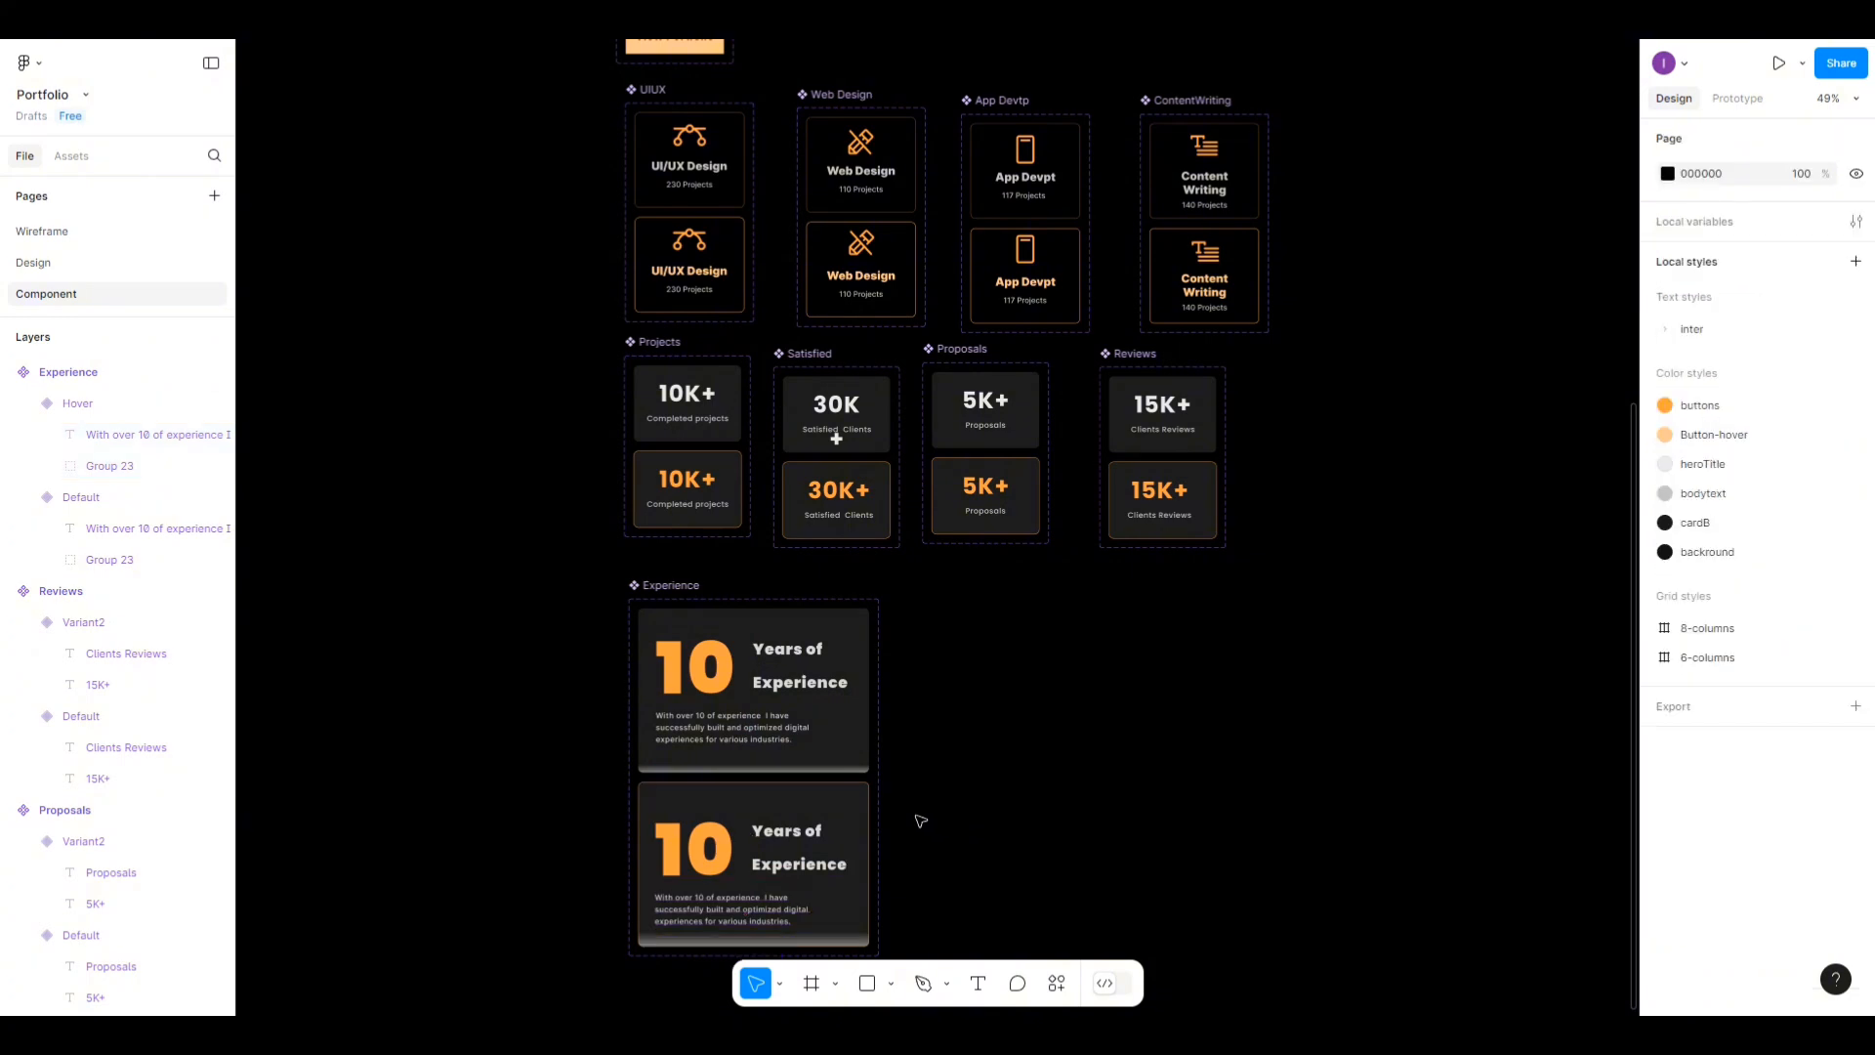
# Check the heading group's position in the Default variant and move the Hover variant's heading group to X 37, Y 14.
pyautogui.click(758, 848)
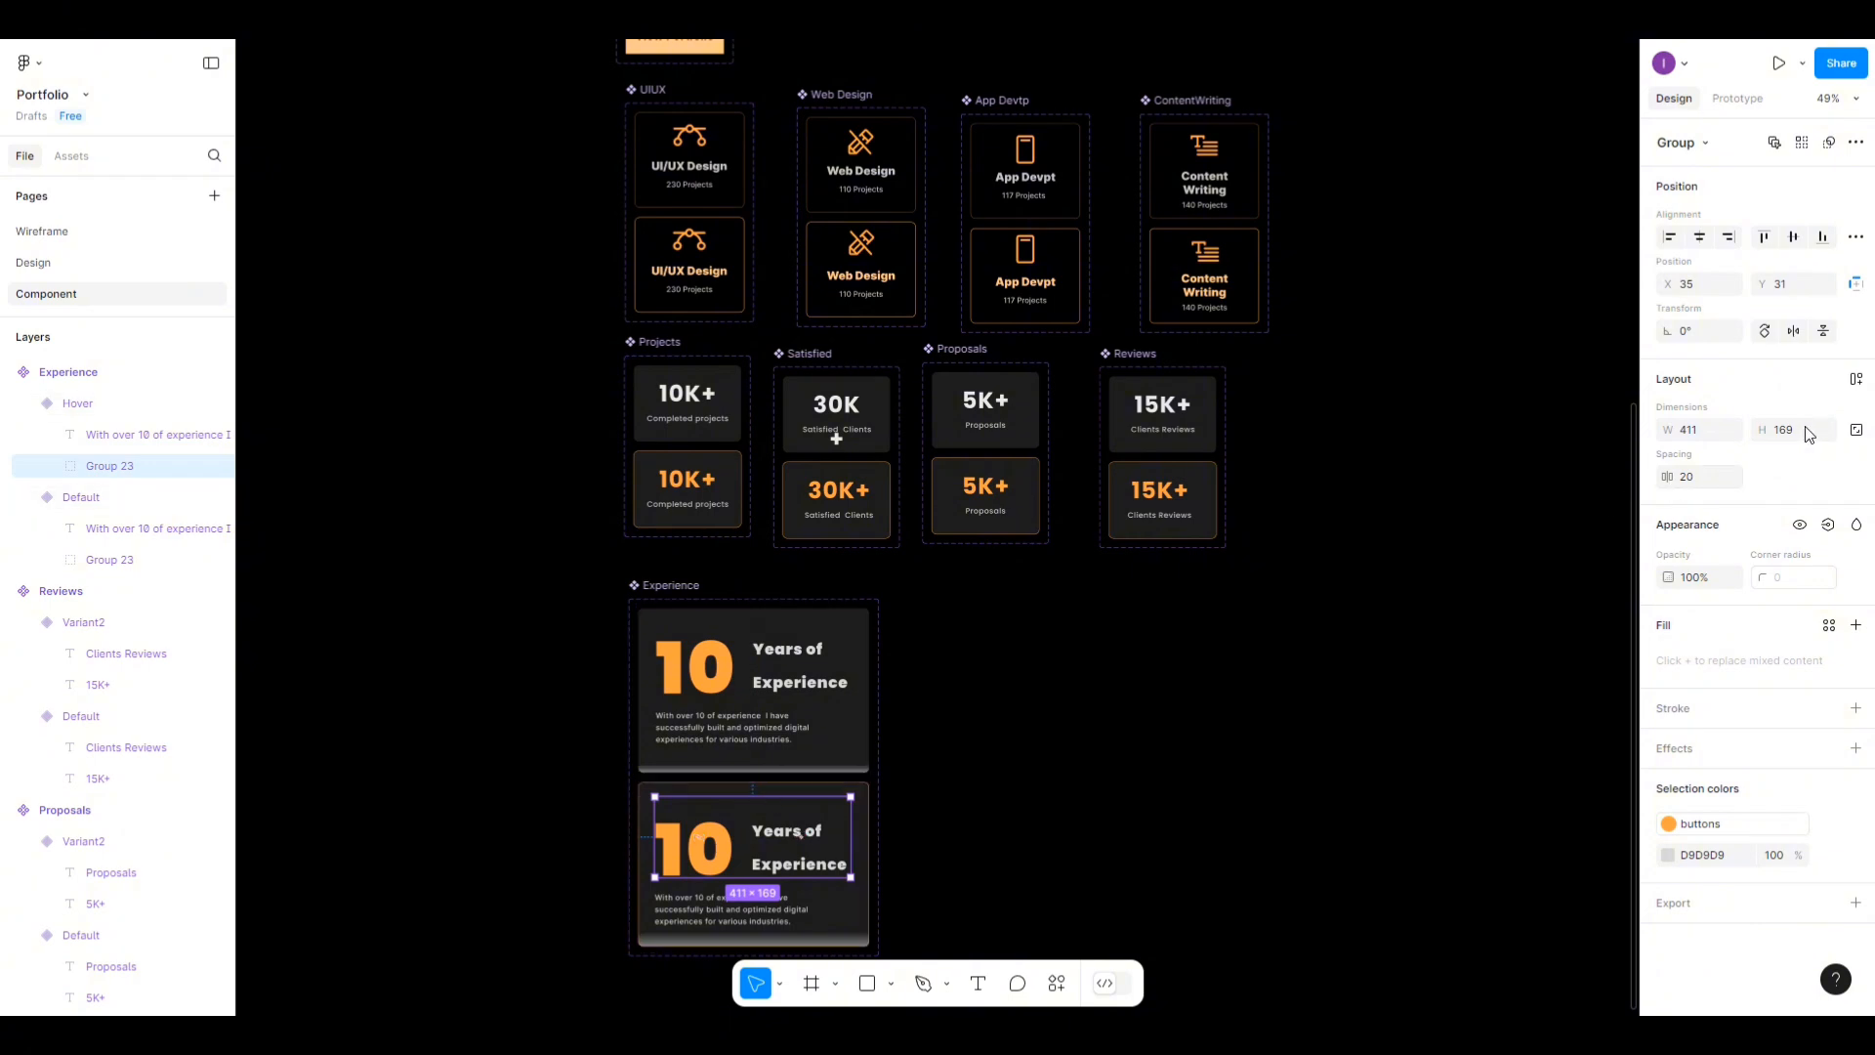
pyautogui.click(791, 661)
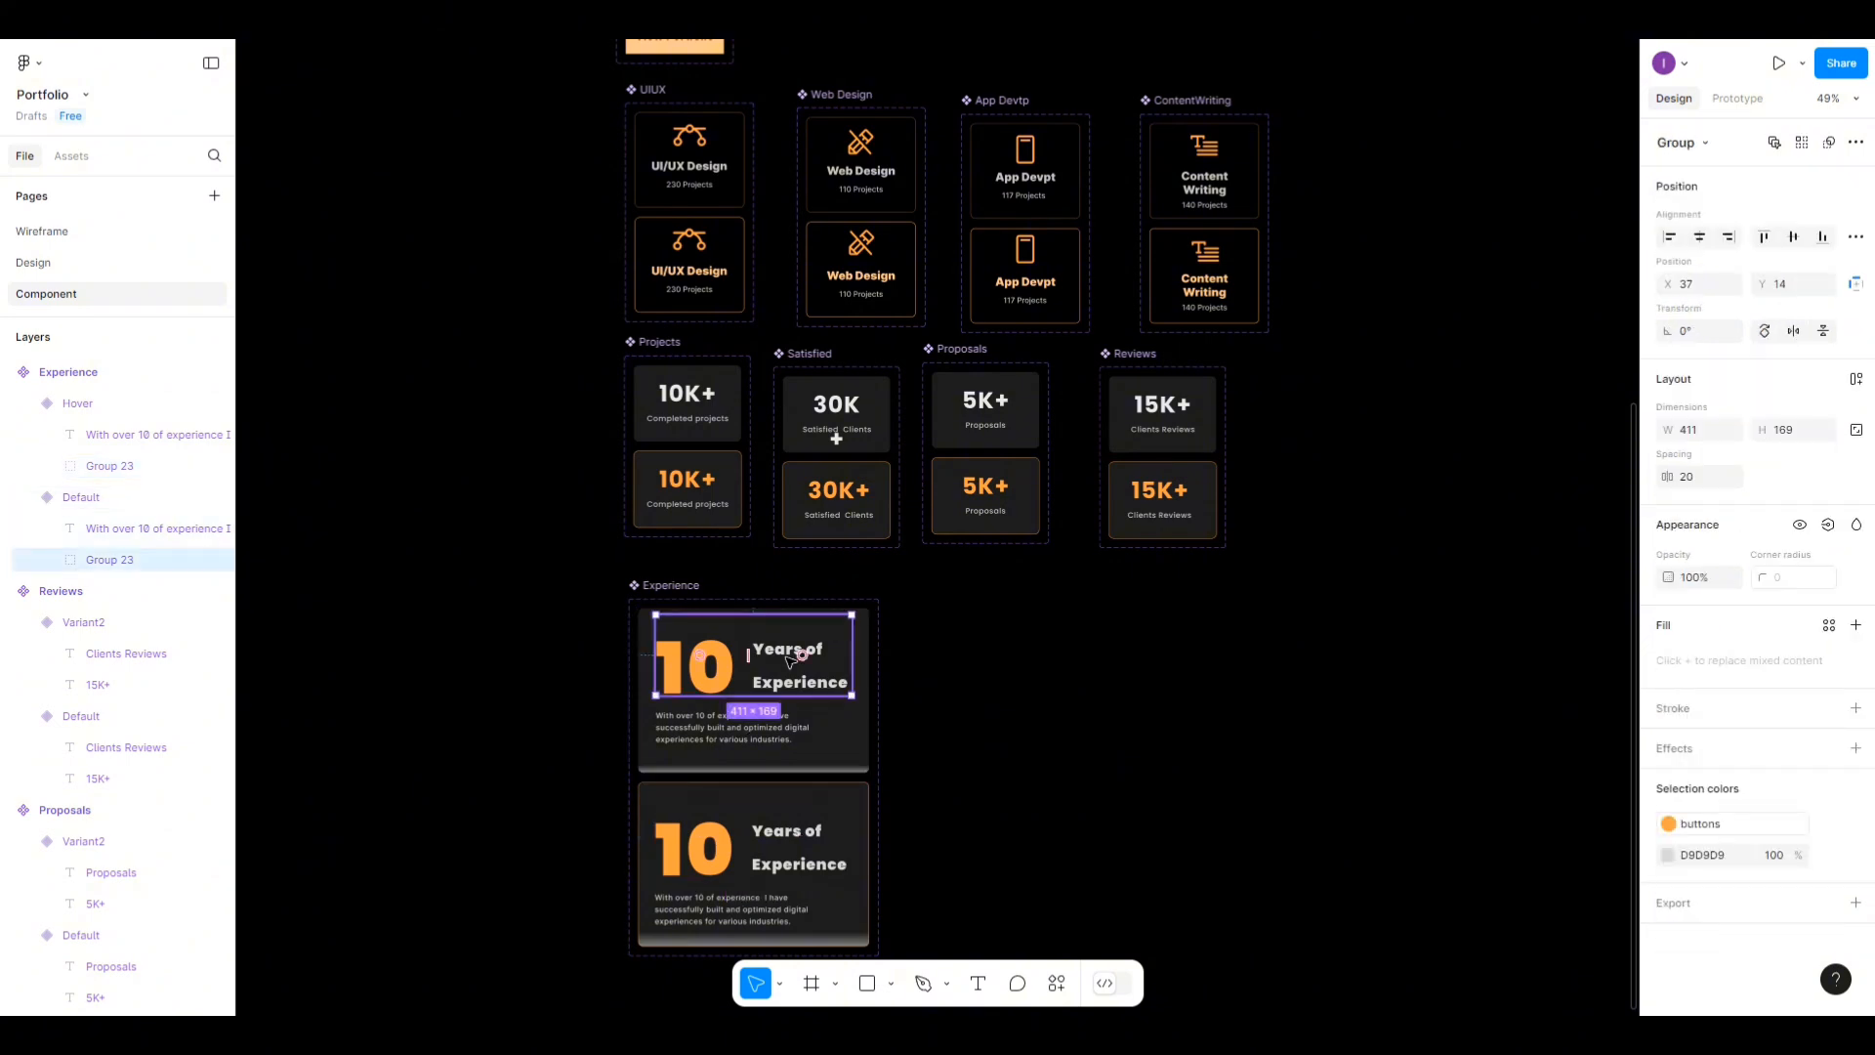
pyautogui.click(768, 840)
pyautogui.click(769, 840)
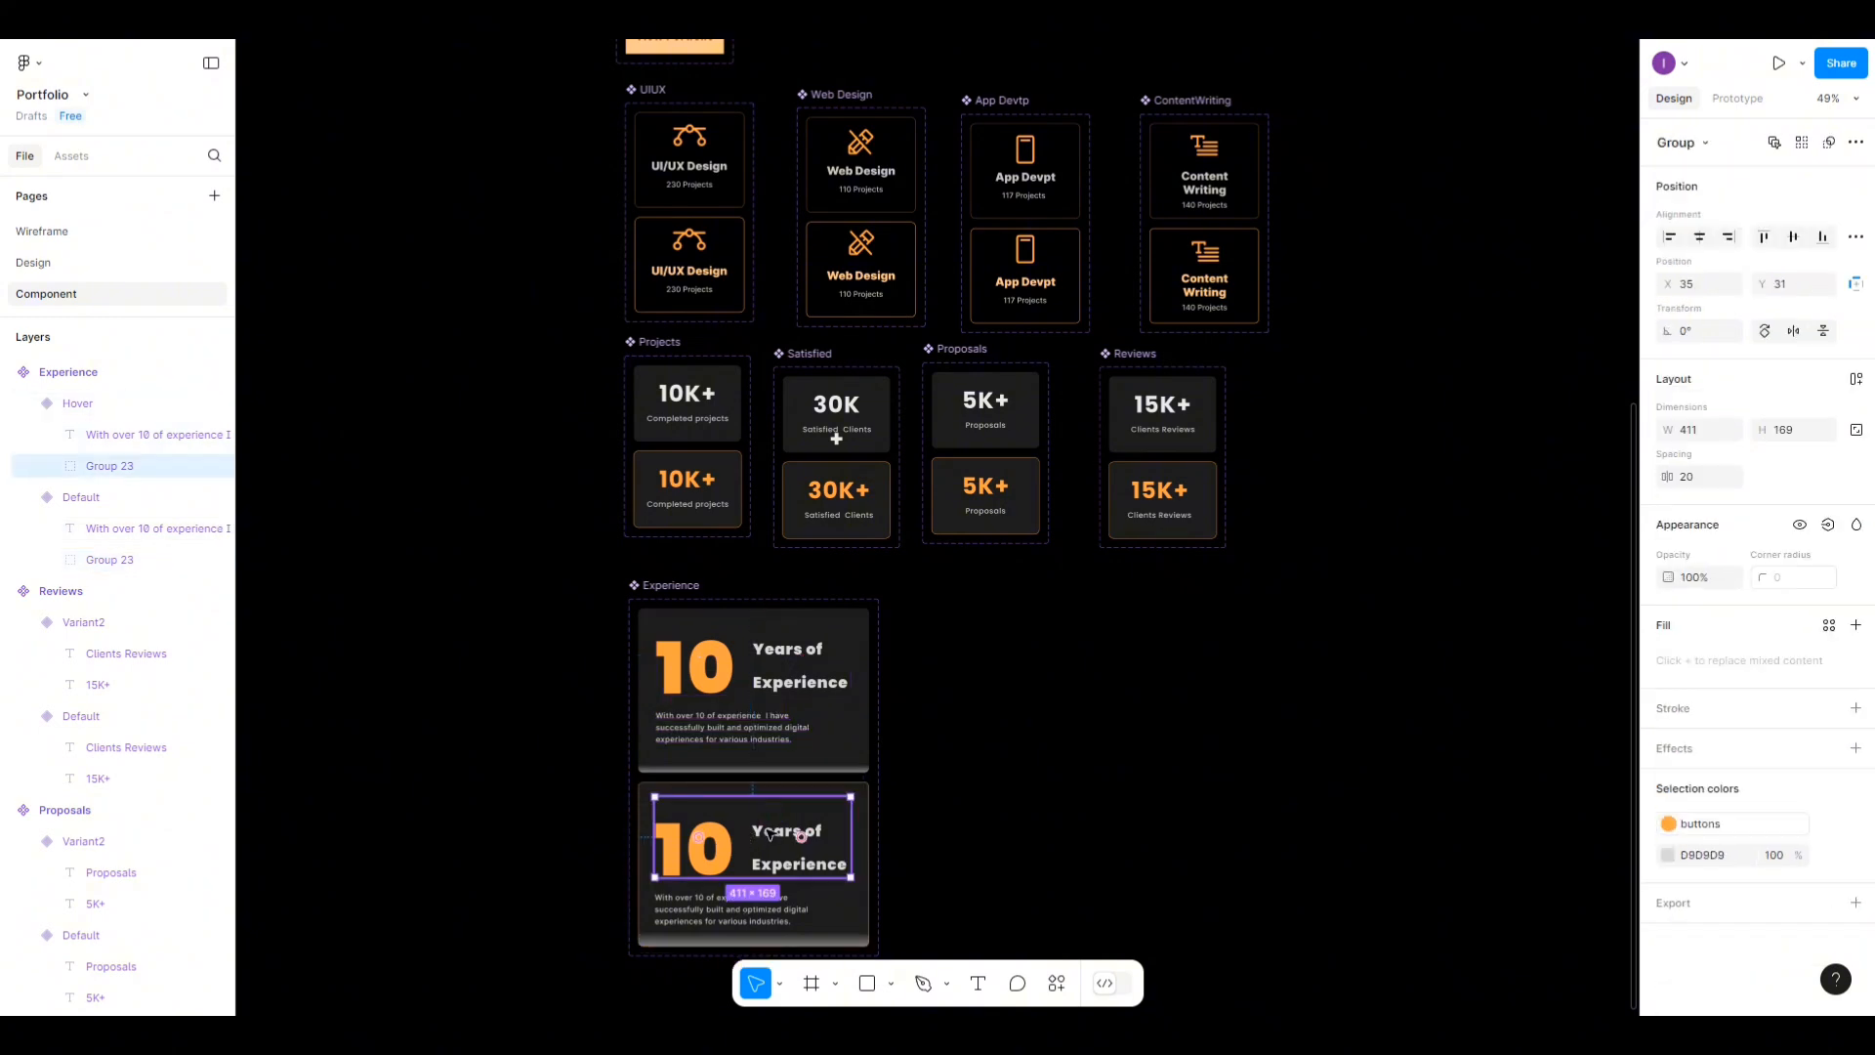
pyautogui.moveTo(768, 833); pyautogui.dragTo(771, 832)
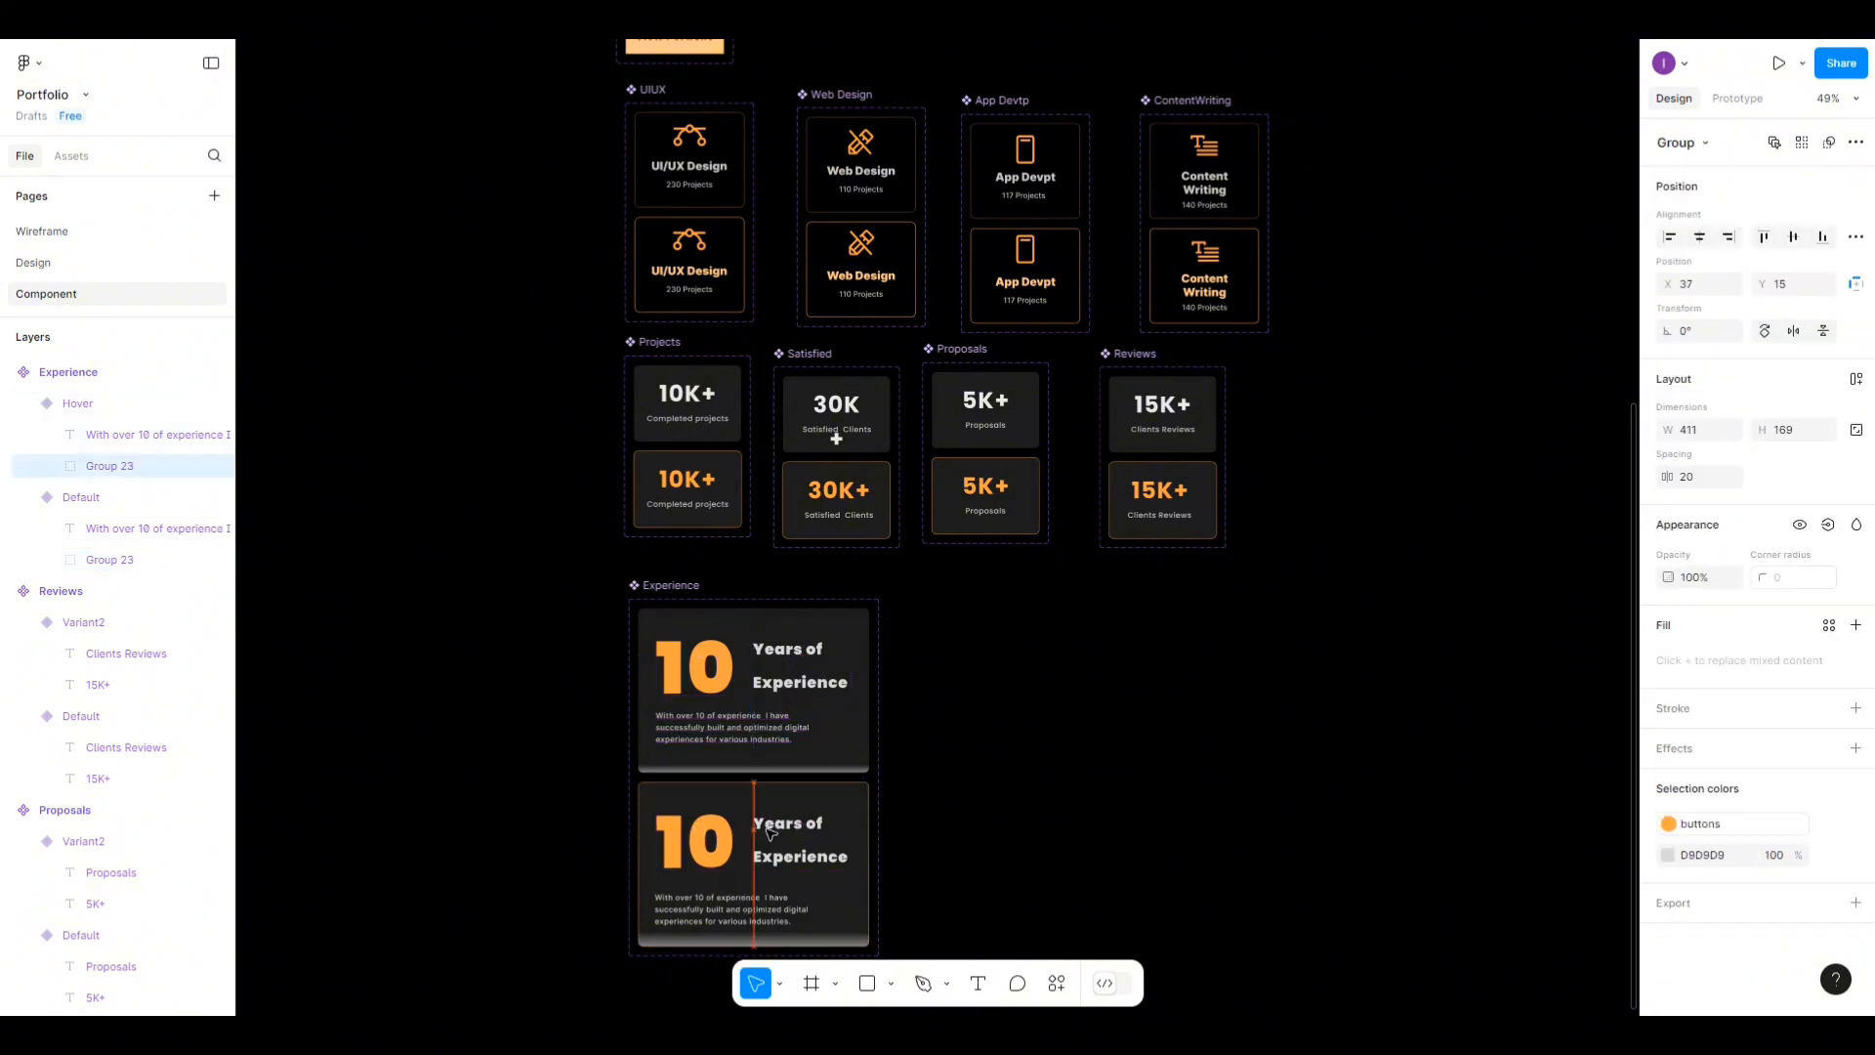
pyautogui.click(1717, 483)
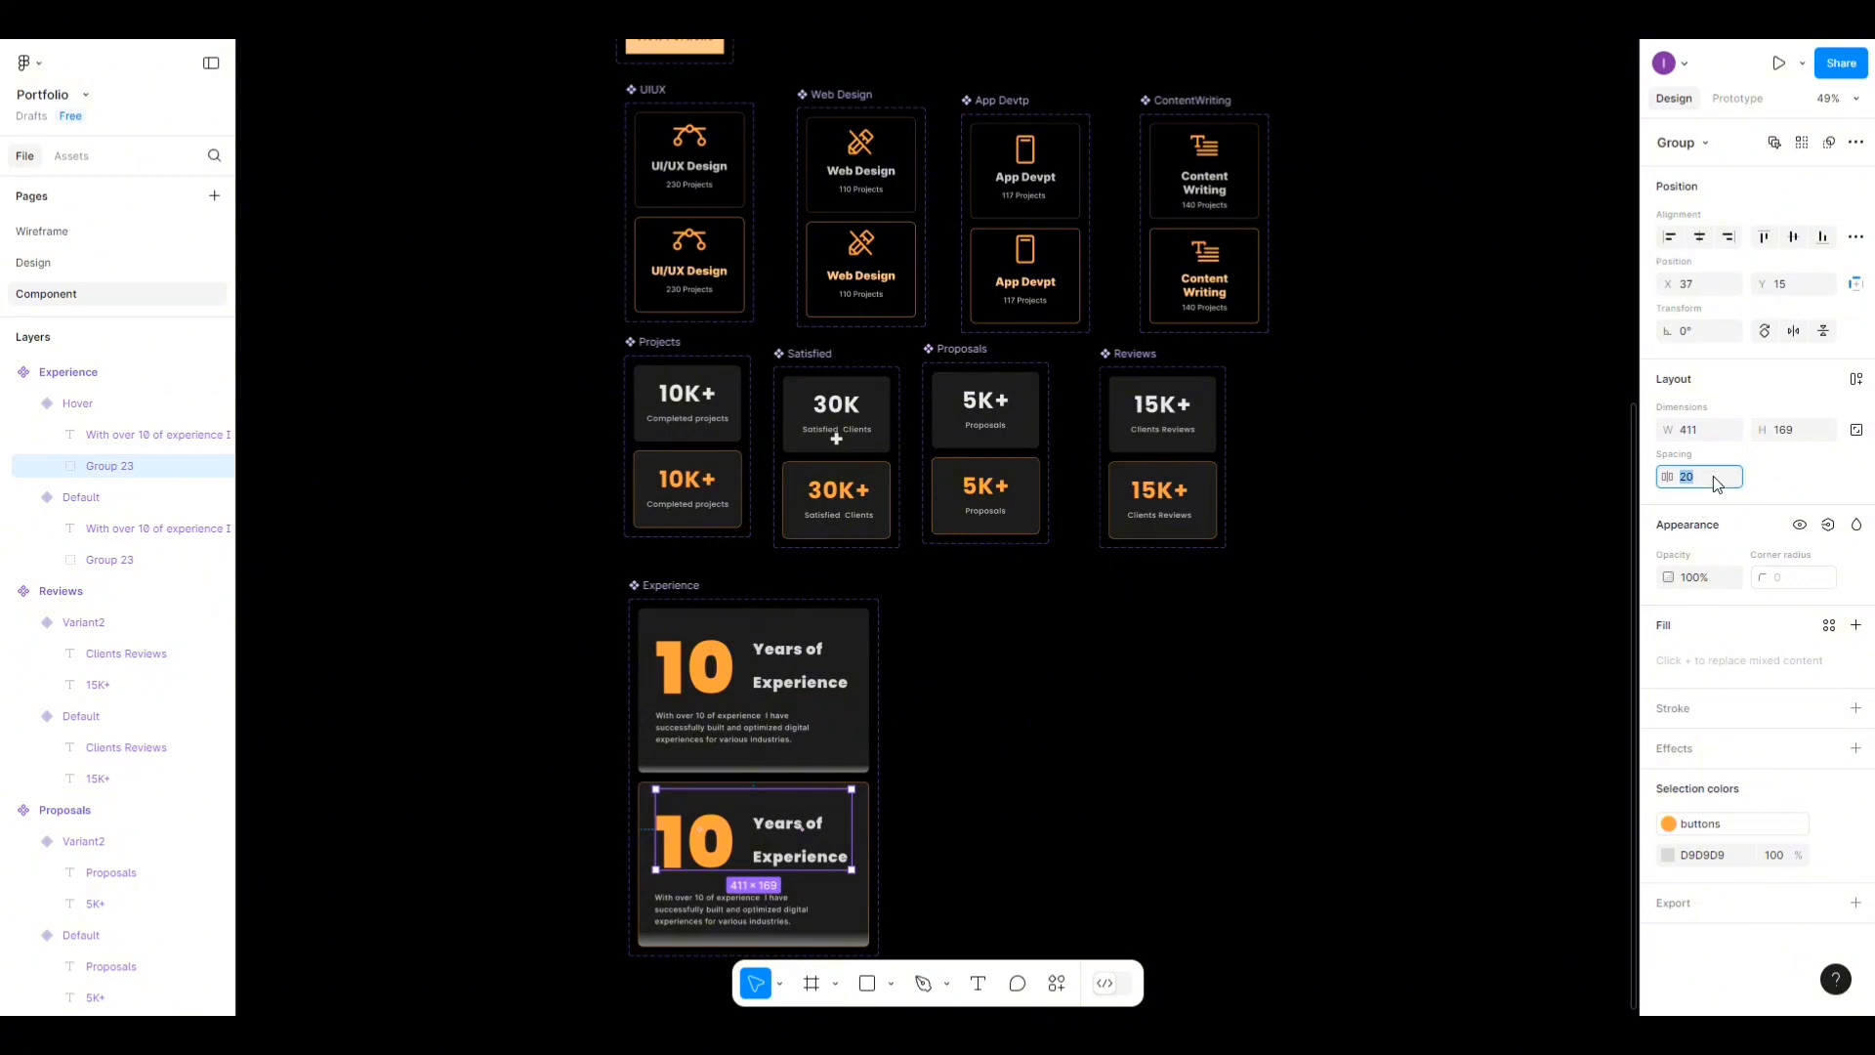
pyautogui.click(1783, 289)
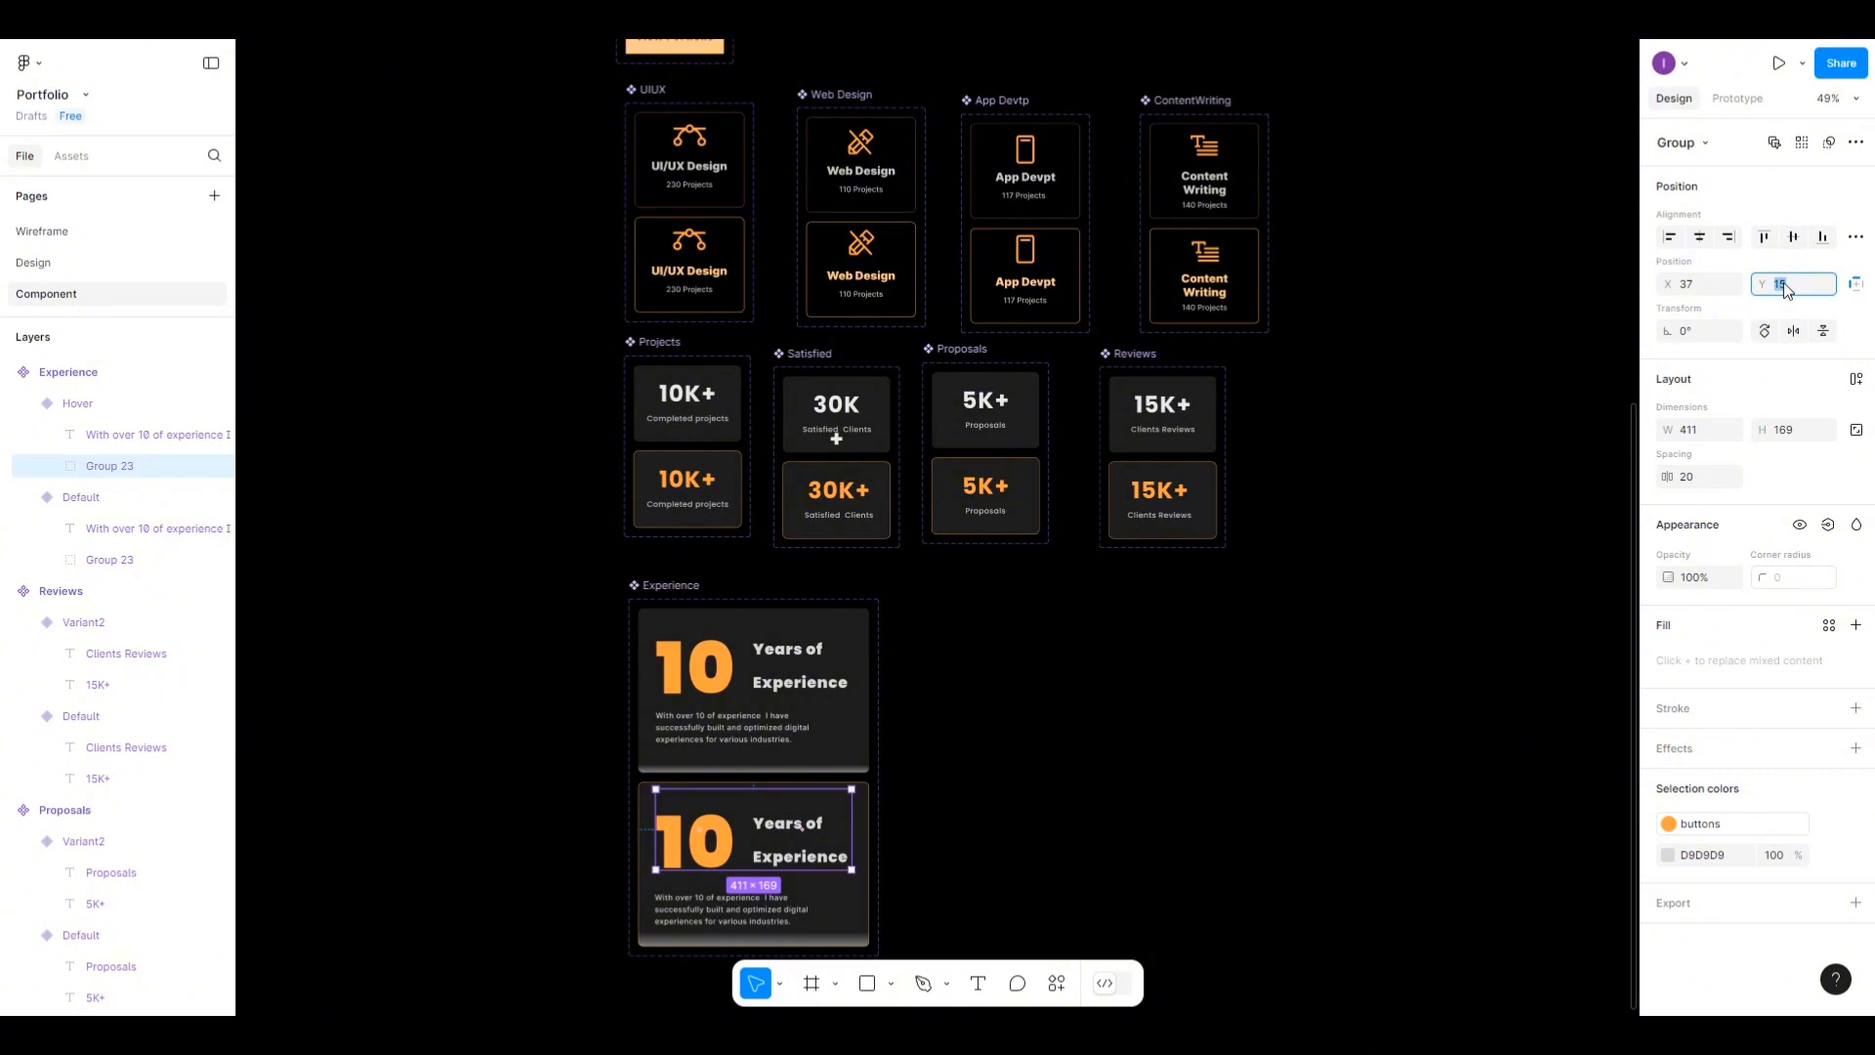
pyautogui.write('14')
# Set the vertical spacing between the heading group and the description in the Hover card to 35.
pyautogui.click(753, 910)
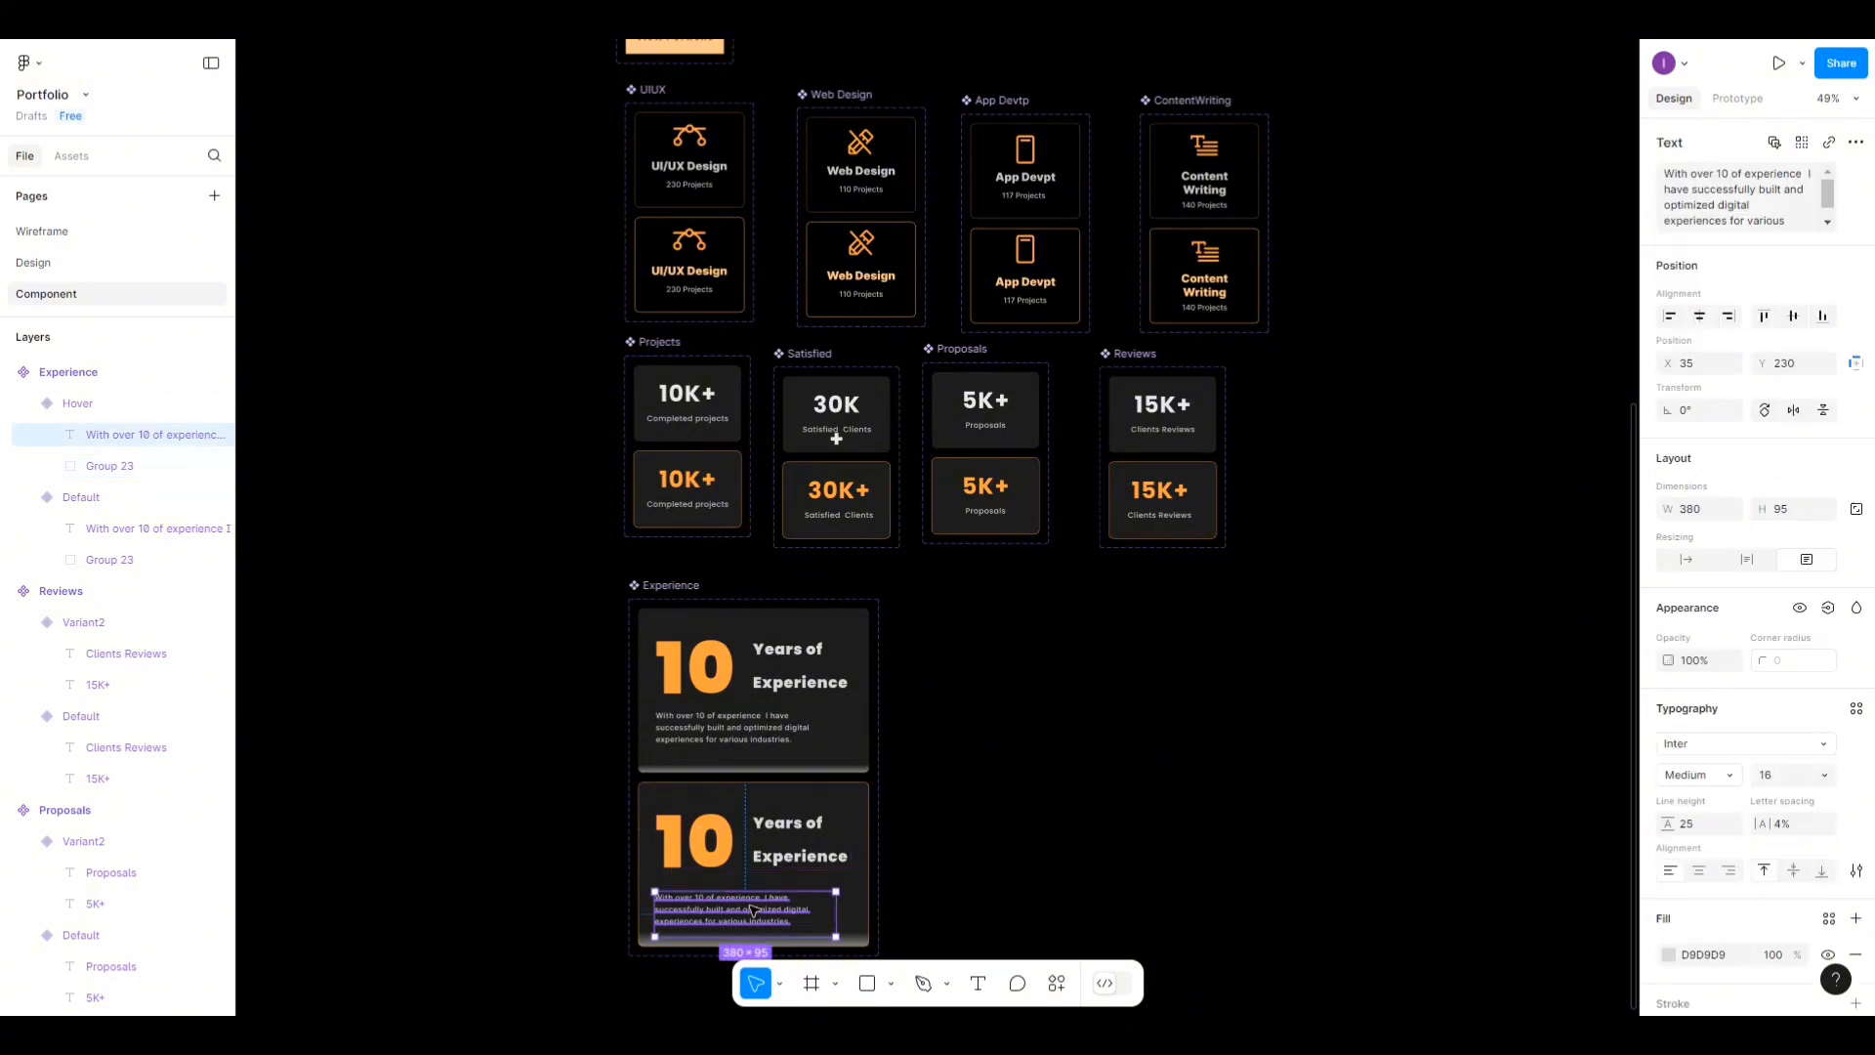
pyautogui.keyDown('shift'); pyautogui.click(741, 870); pyautogui.keyUp('shift')
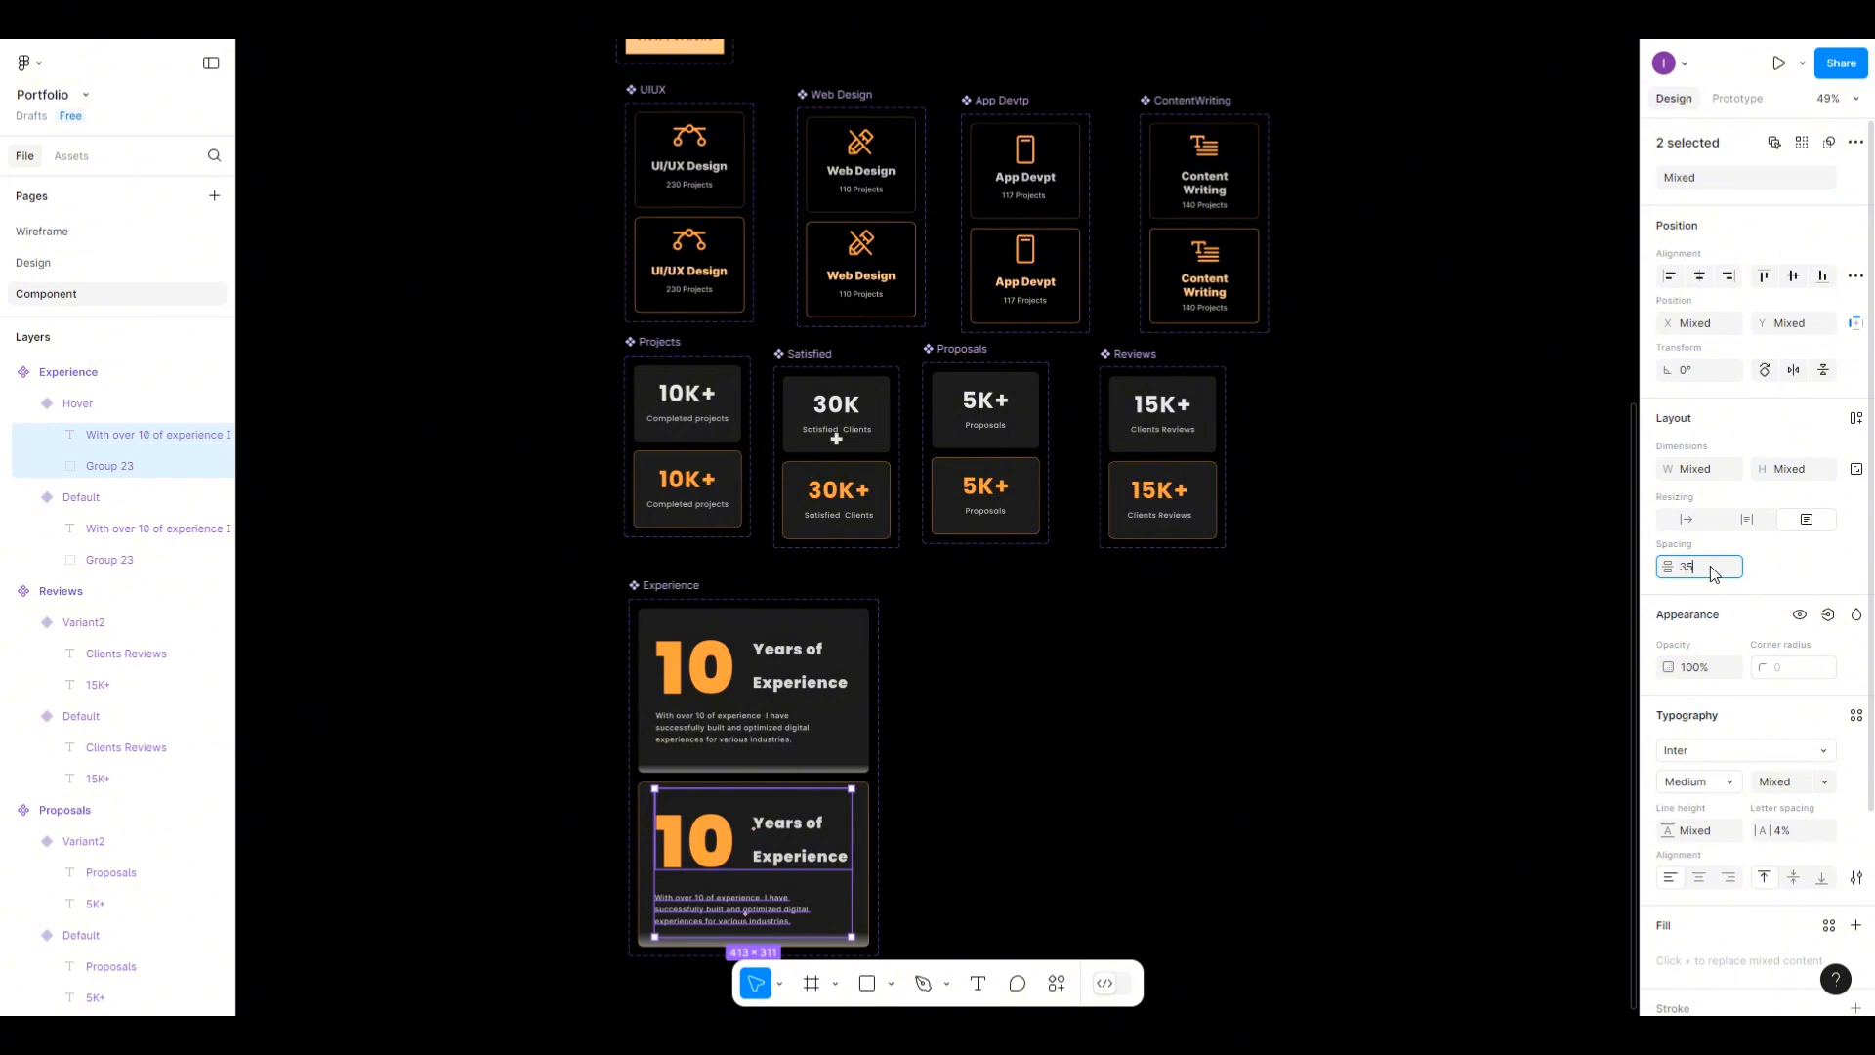
pyautogui.click(1034, 713)
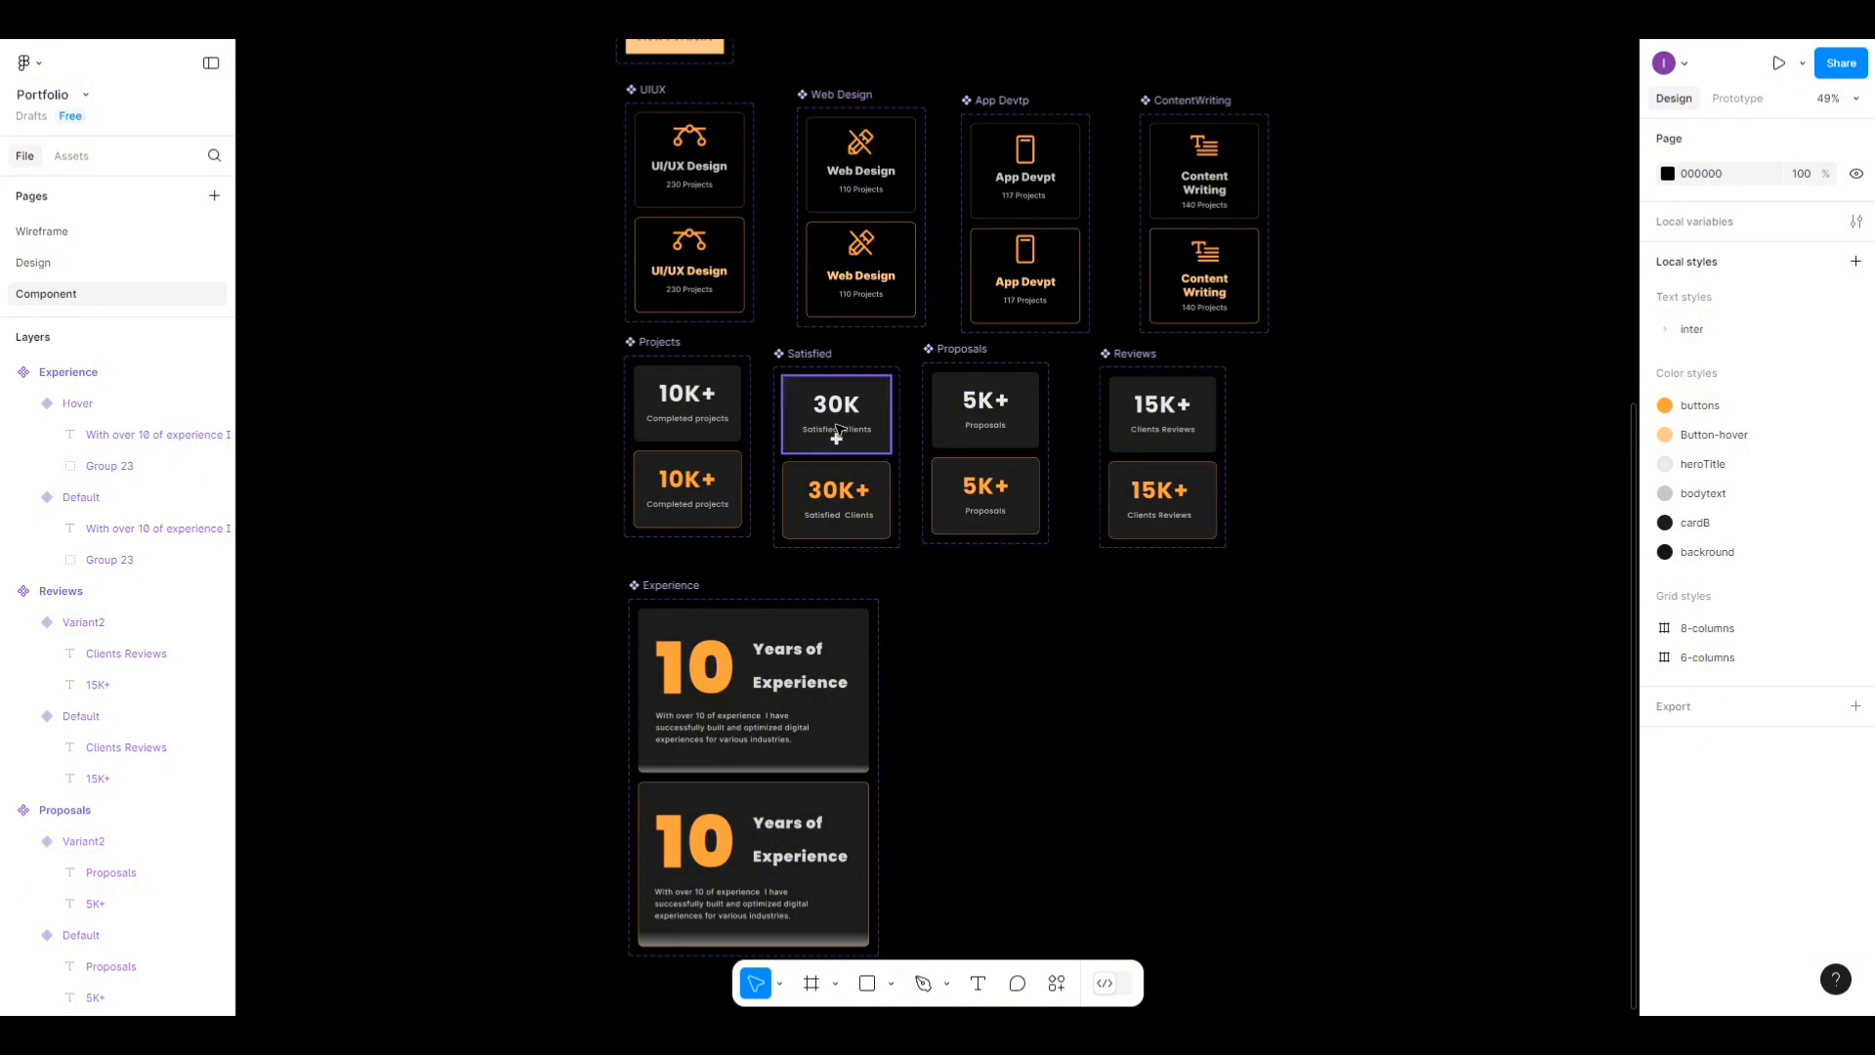
# Widen the 30K+ text box in the Satisfied component's Default variant to 134 and centre it horizontally in the card.
pyautogui.click(836, 429)
pyautogui.scroll(6, 835, 429)
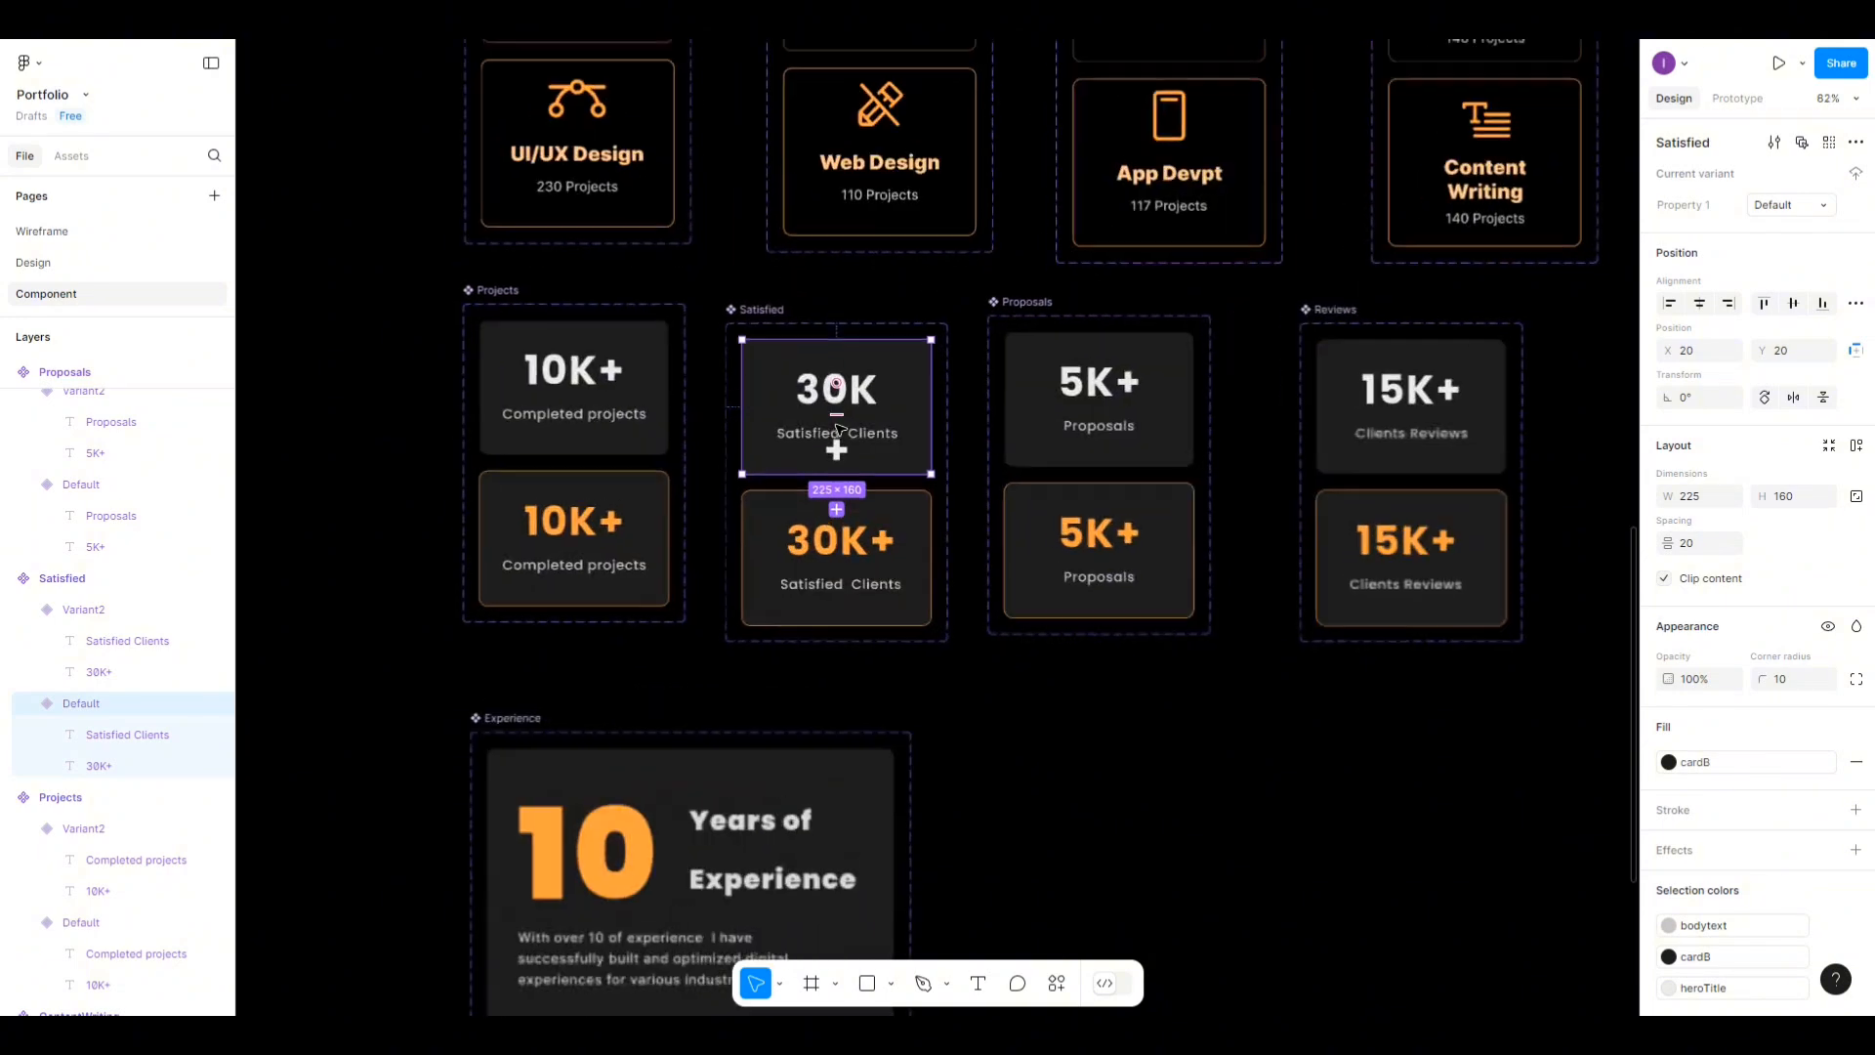
pyautogui.scroll(2, 838, 430)
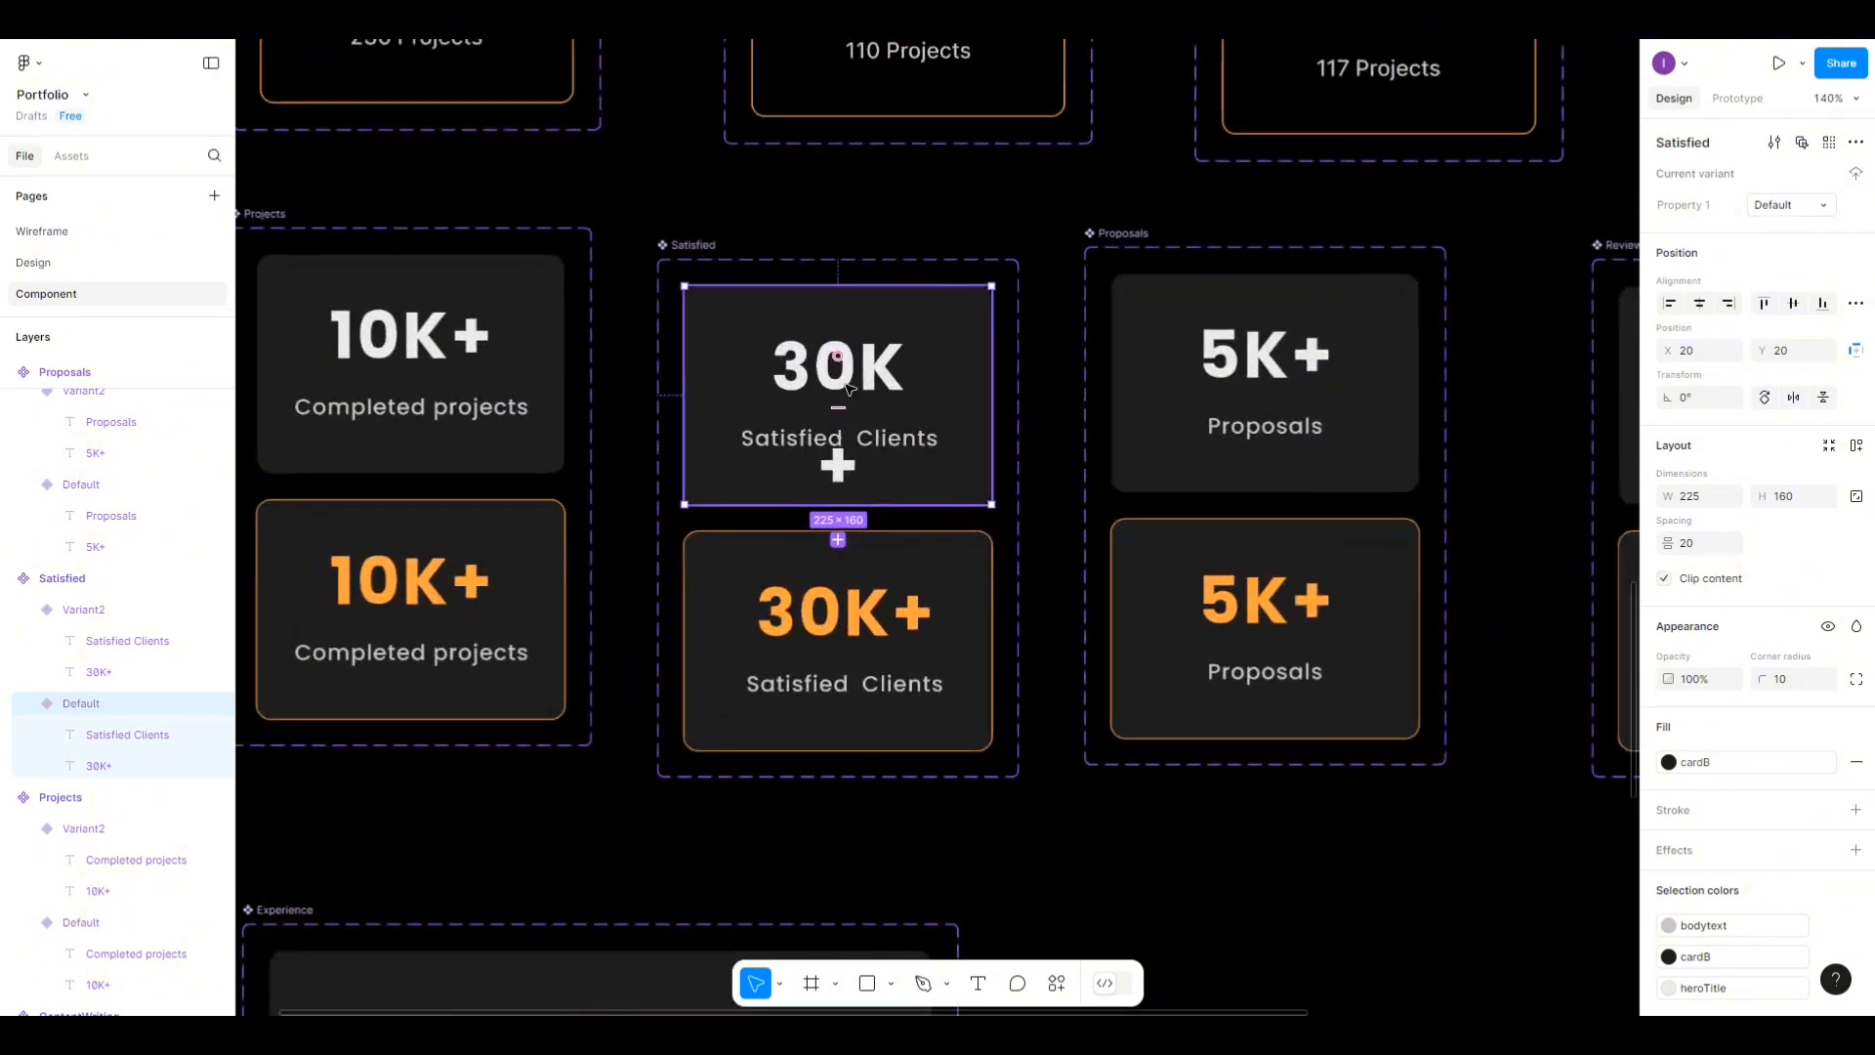
pyautogui.doubleClick(841, 371)
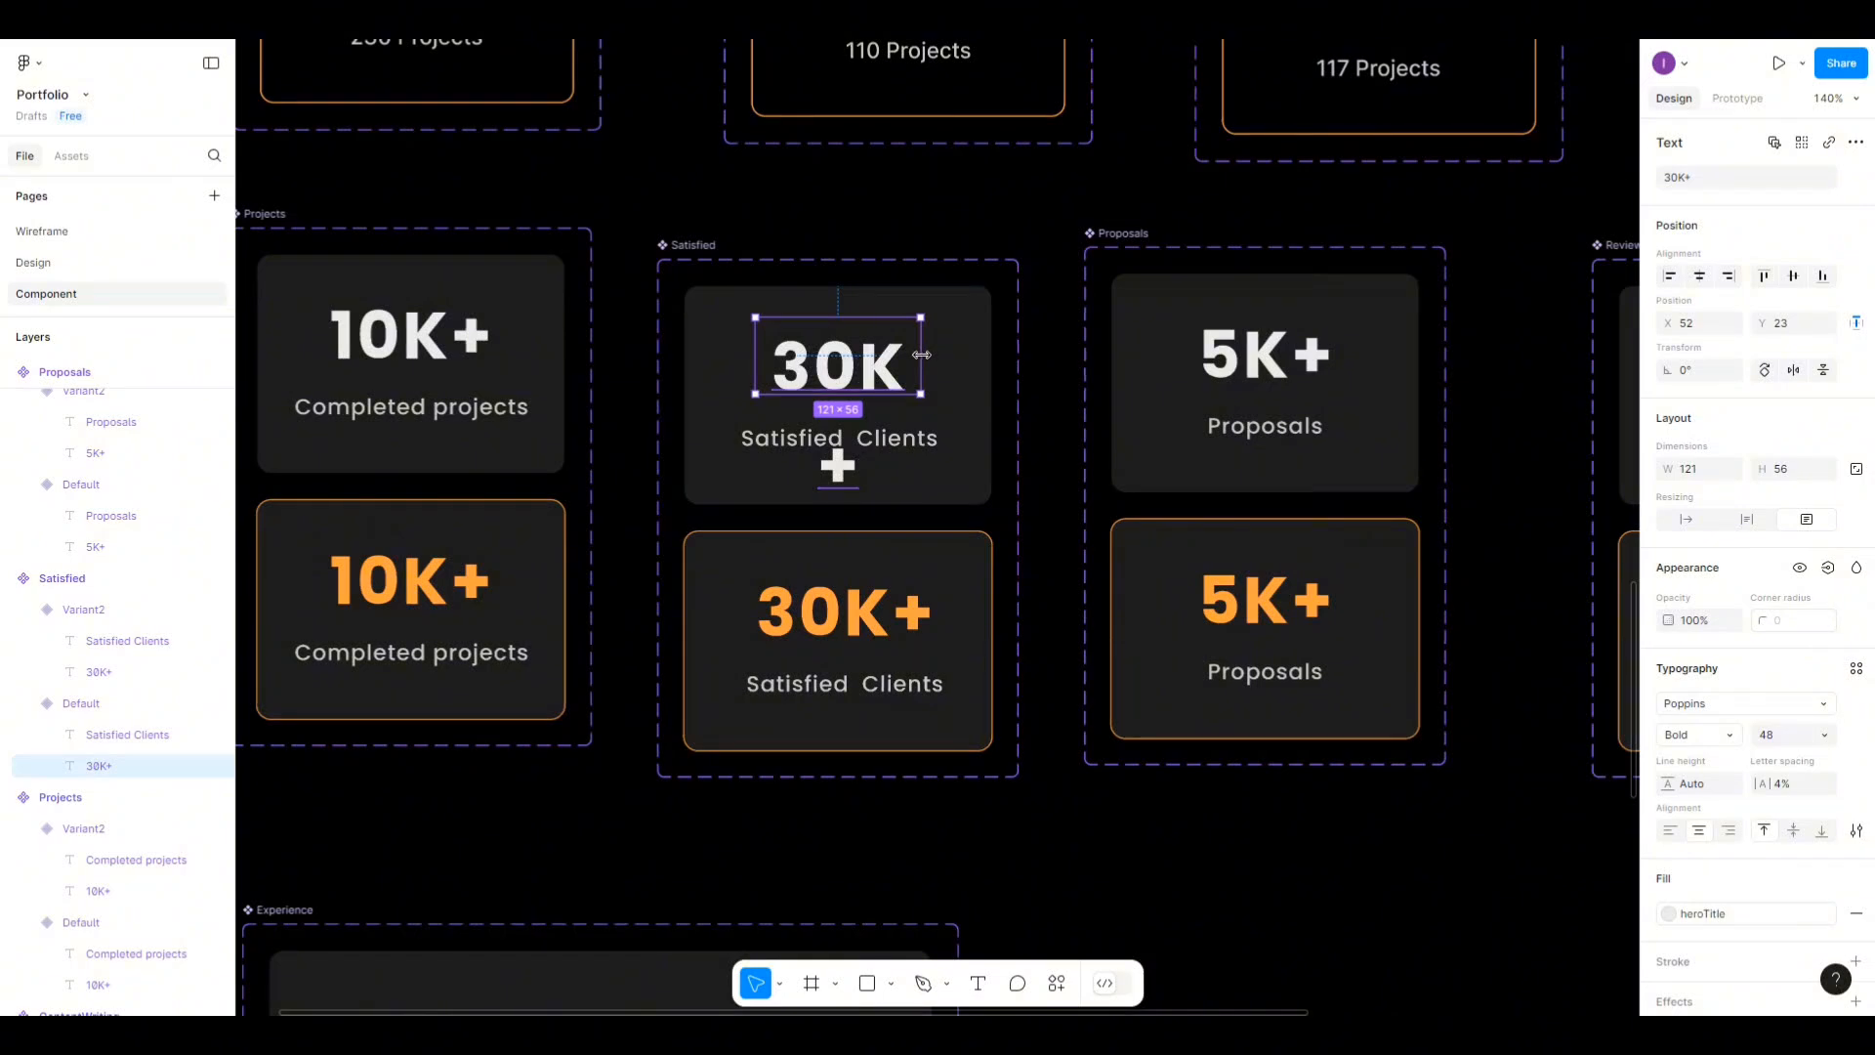
pyautogui.moveTo(930, 355); pyautogui.dragTo(941, 354)
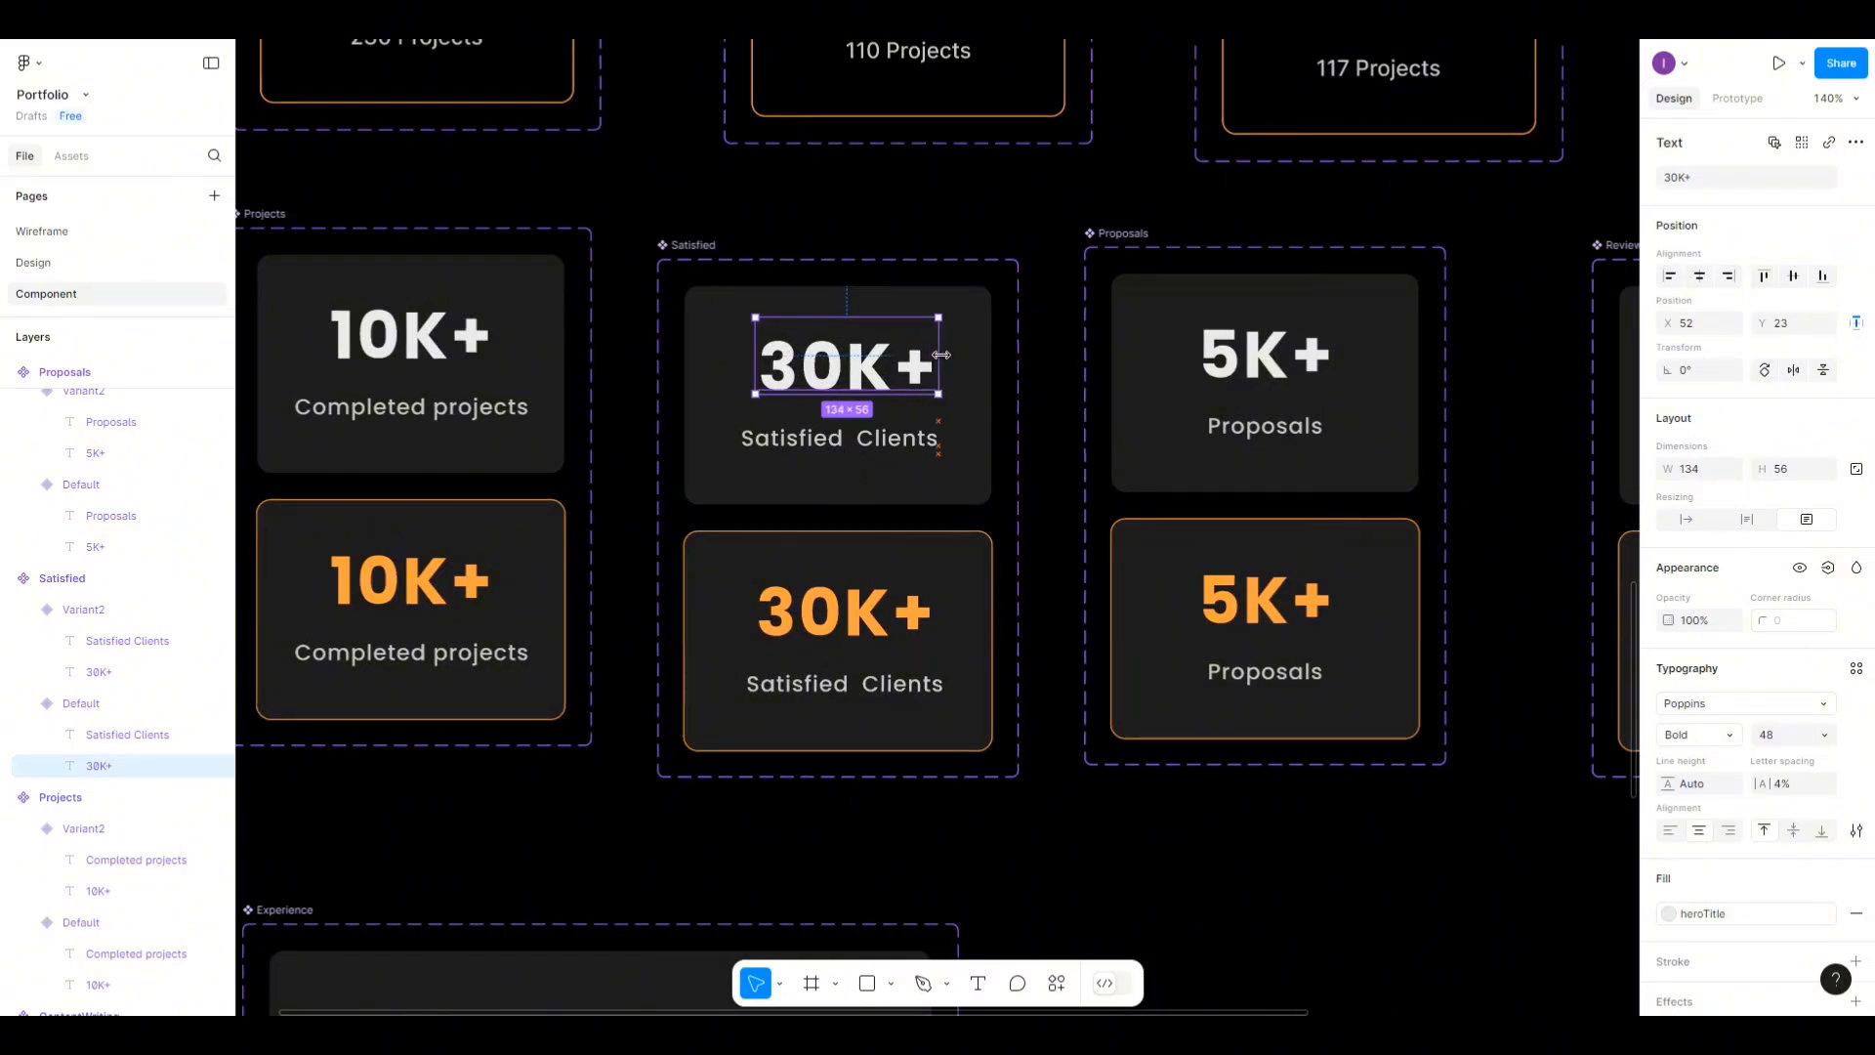
pyautogui.click(900, 554)
pyautogui.doubleClick(860, 374)
pyautogui.click(1701, 277)
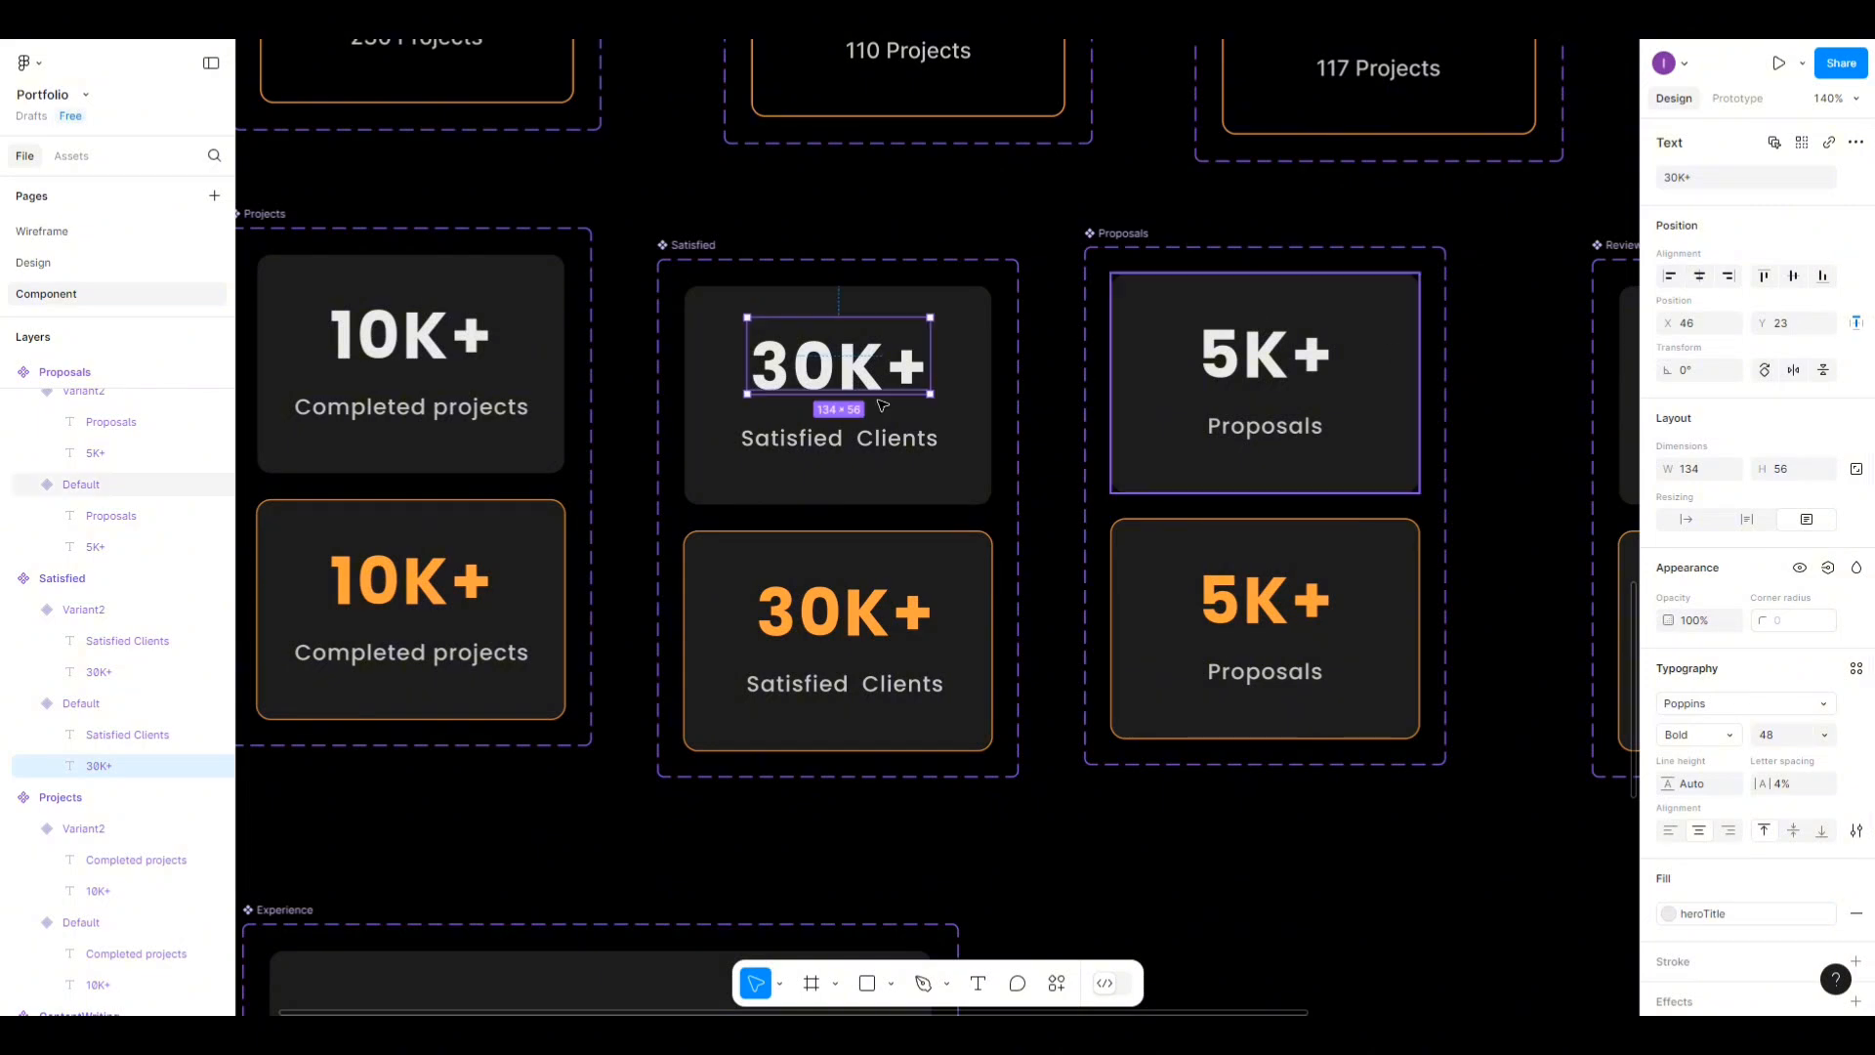
# Check the Experience section's cards in the prototype preview and return to the Component page.
pyautogui.scroll(-2, 928, 613)
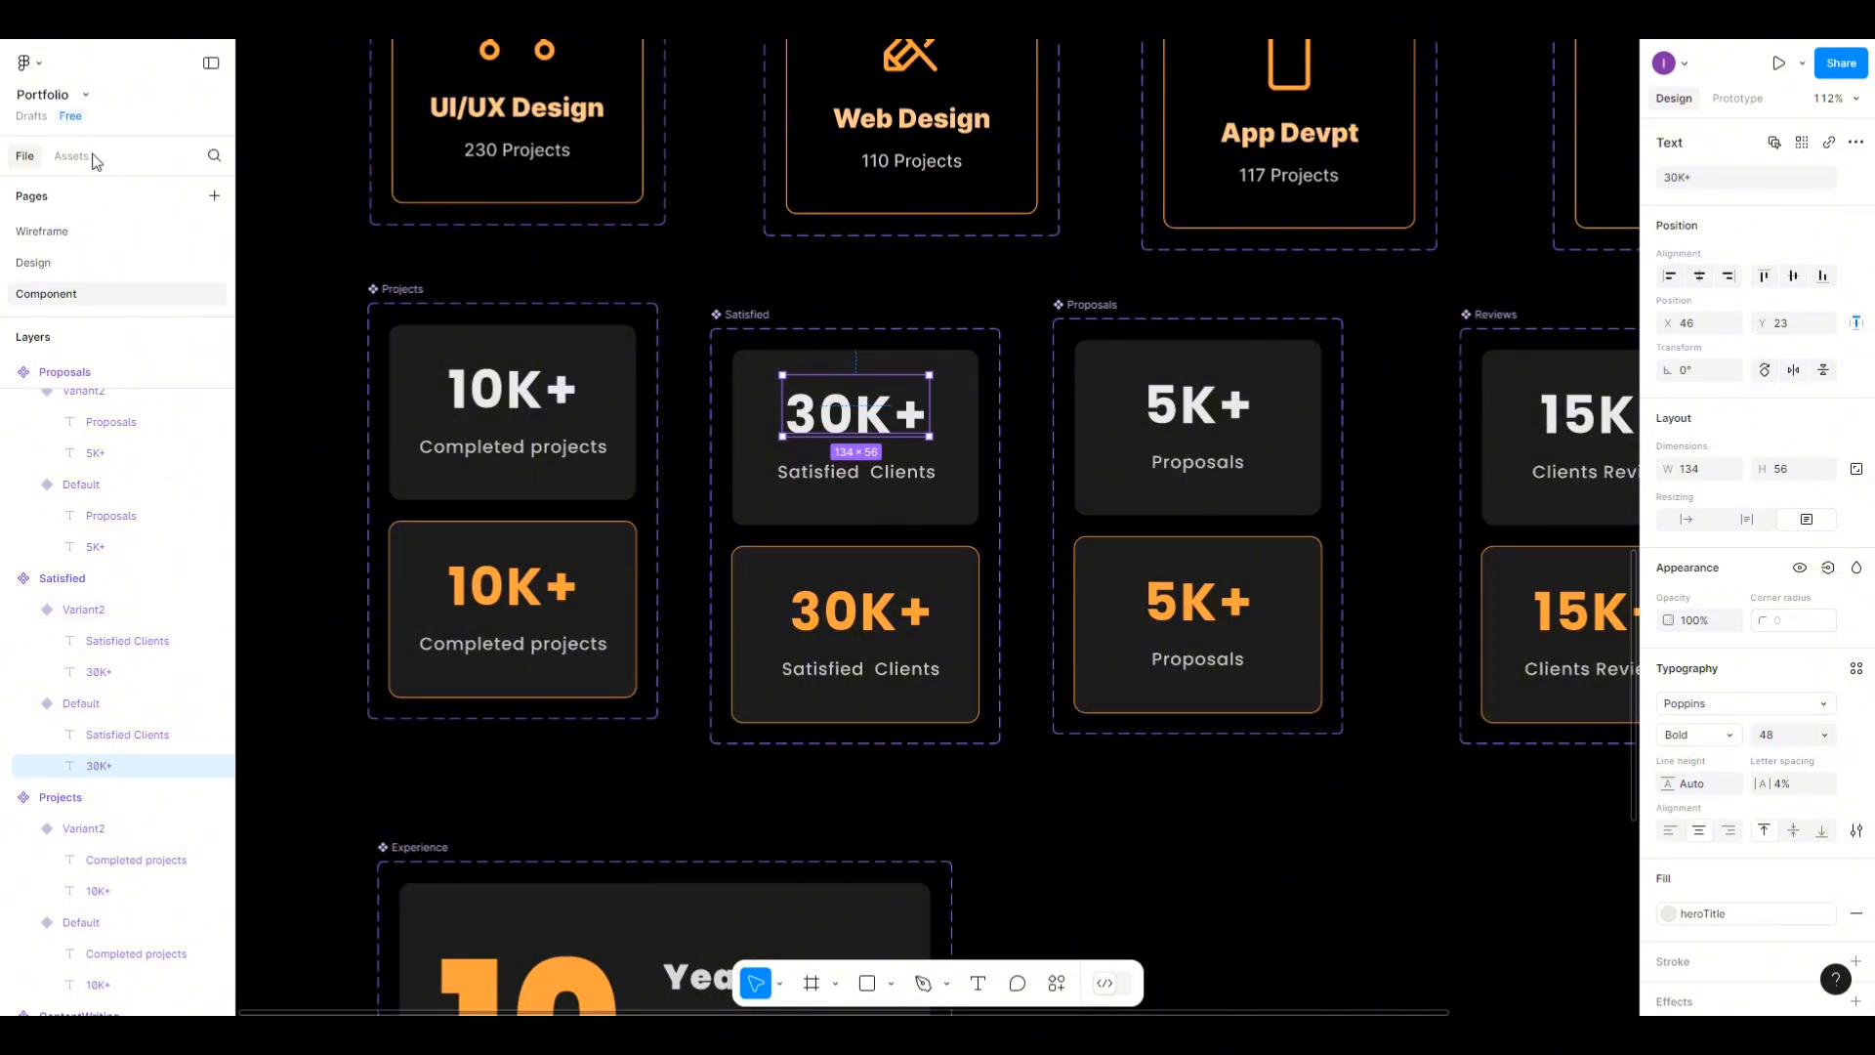
pyautogui.click(146, 22)
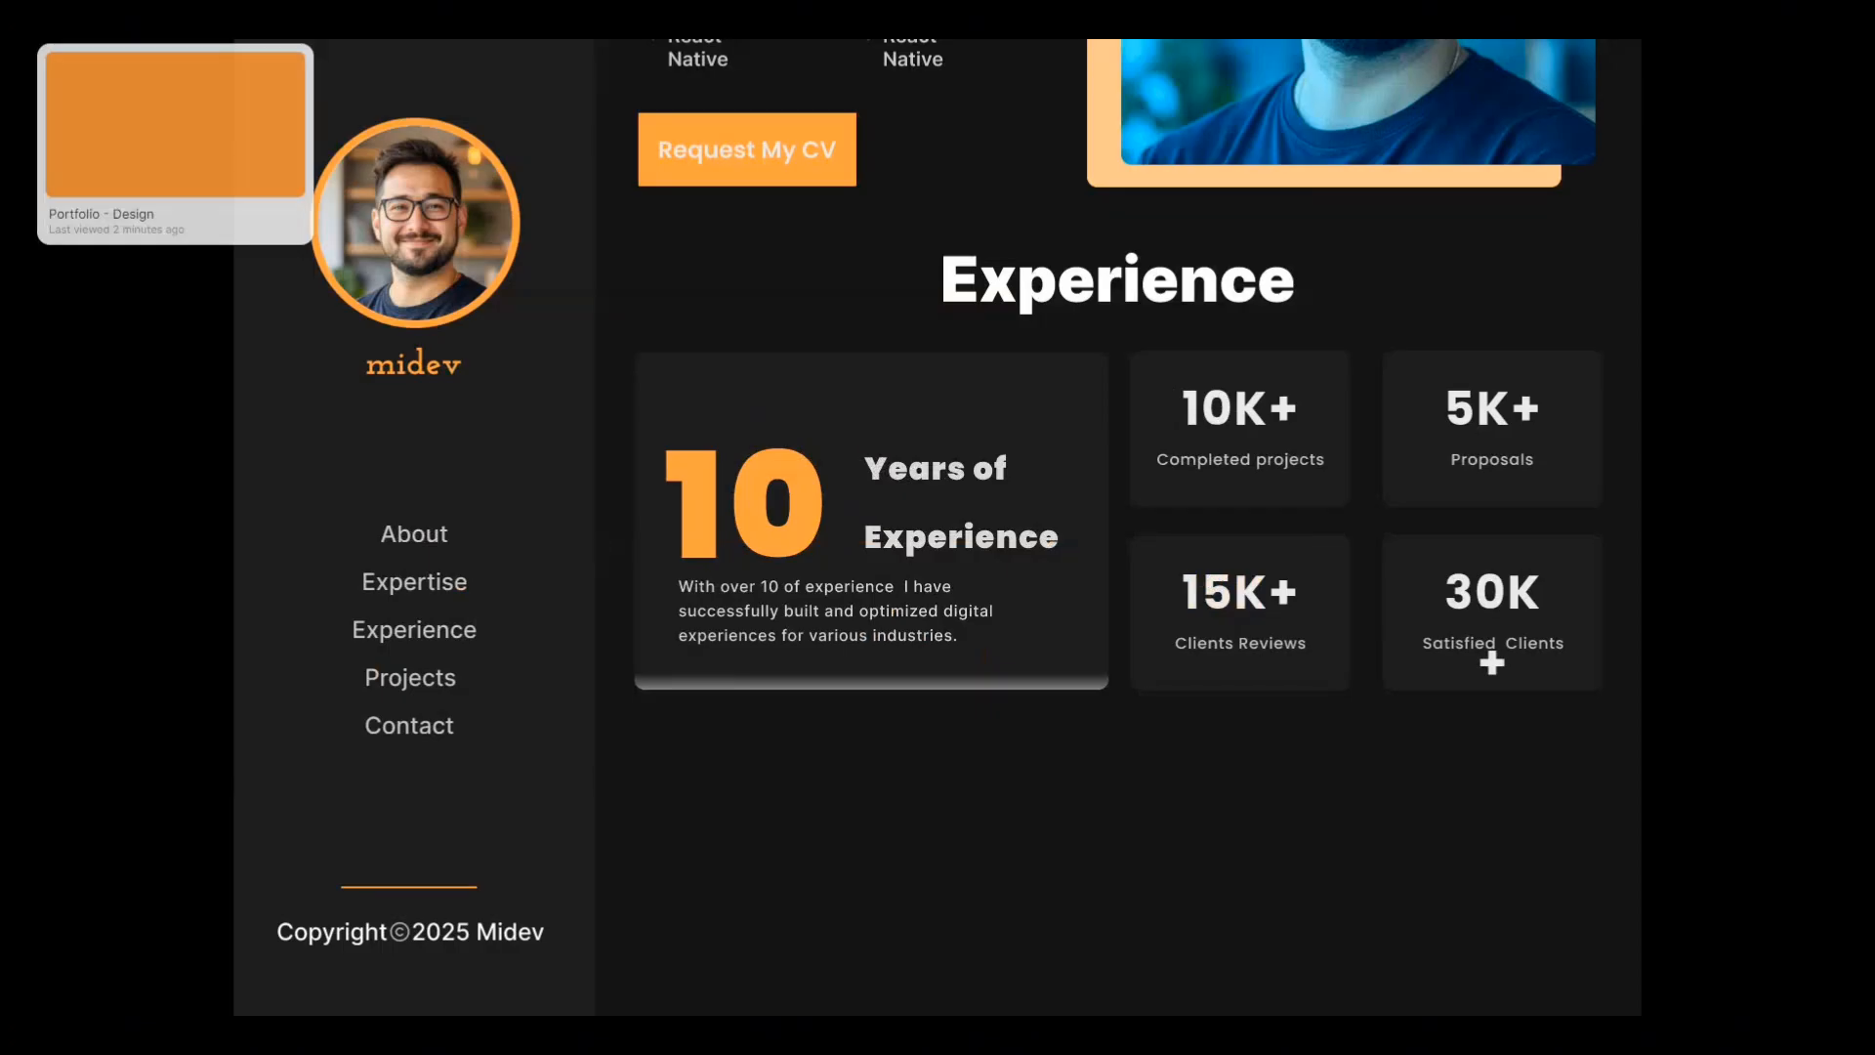
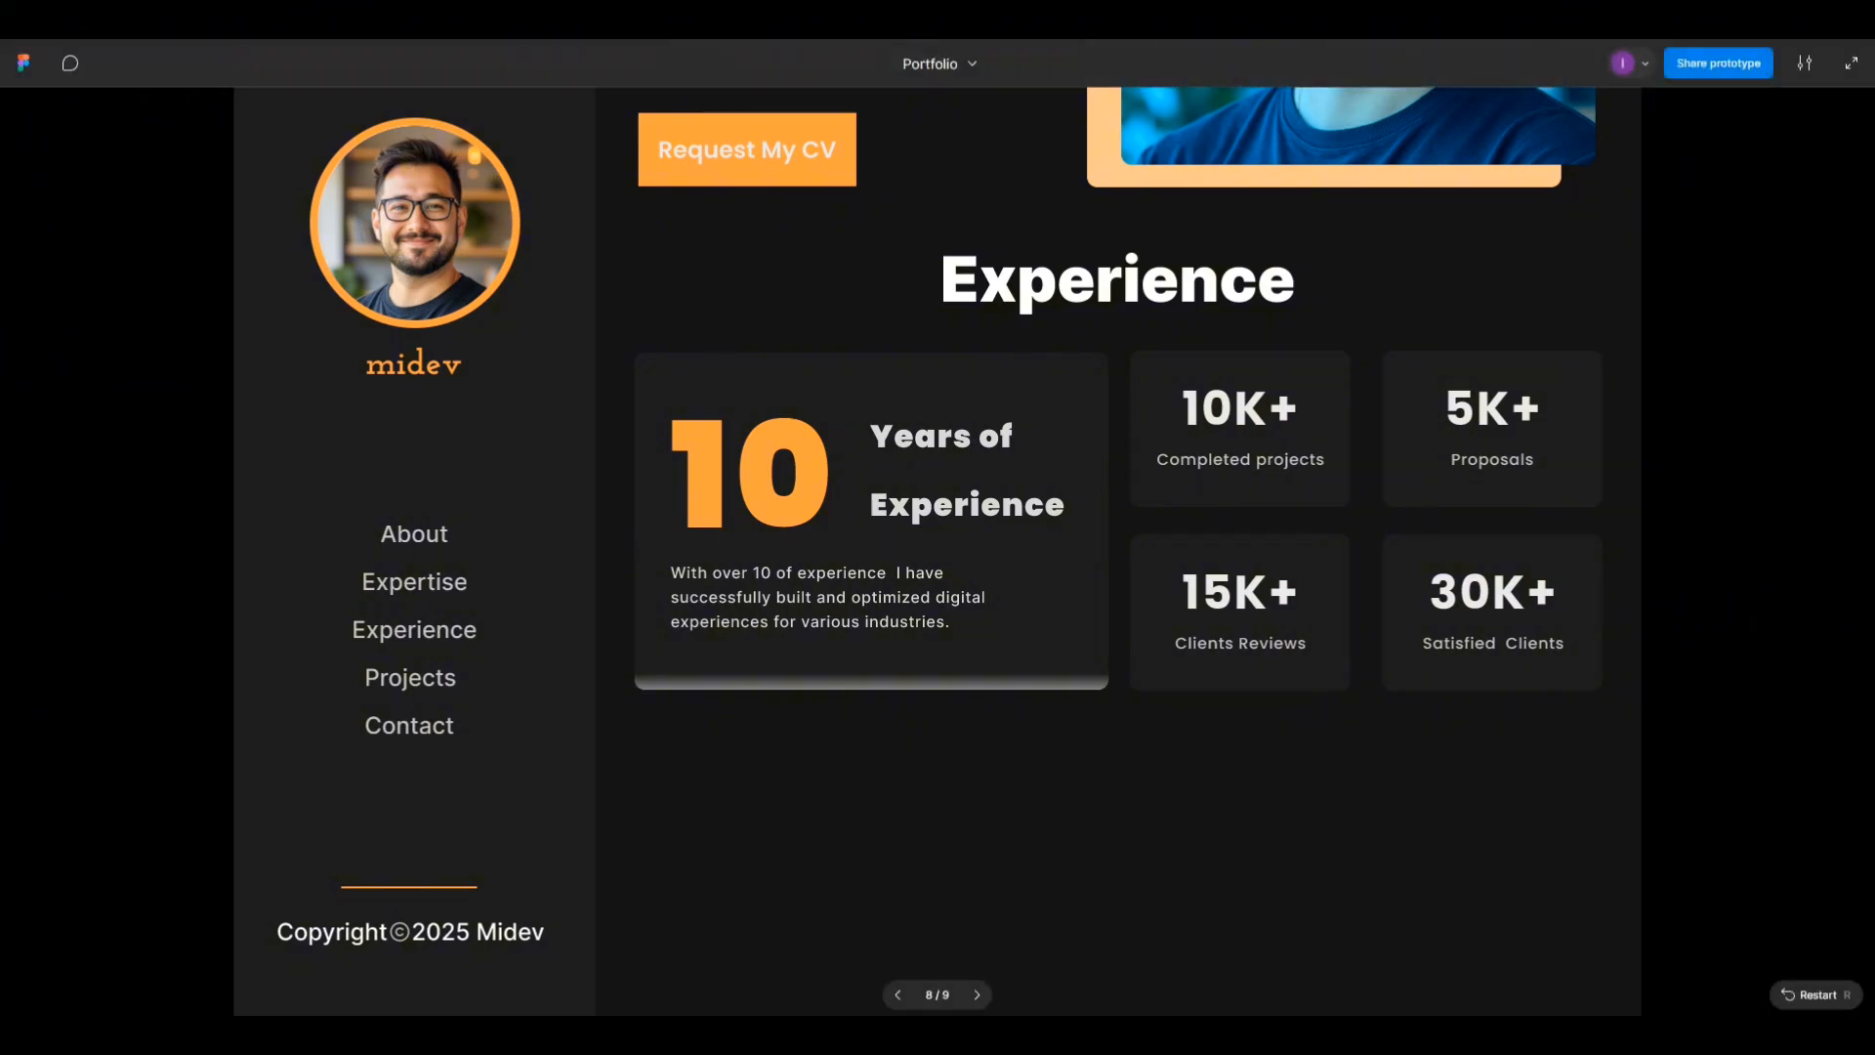
pyautogui.click(332, 22)
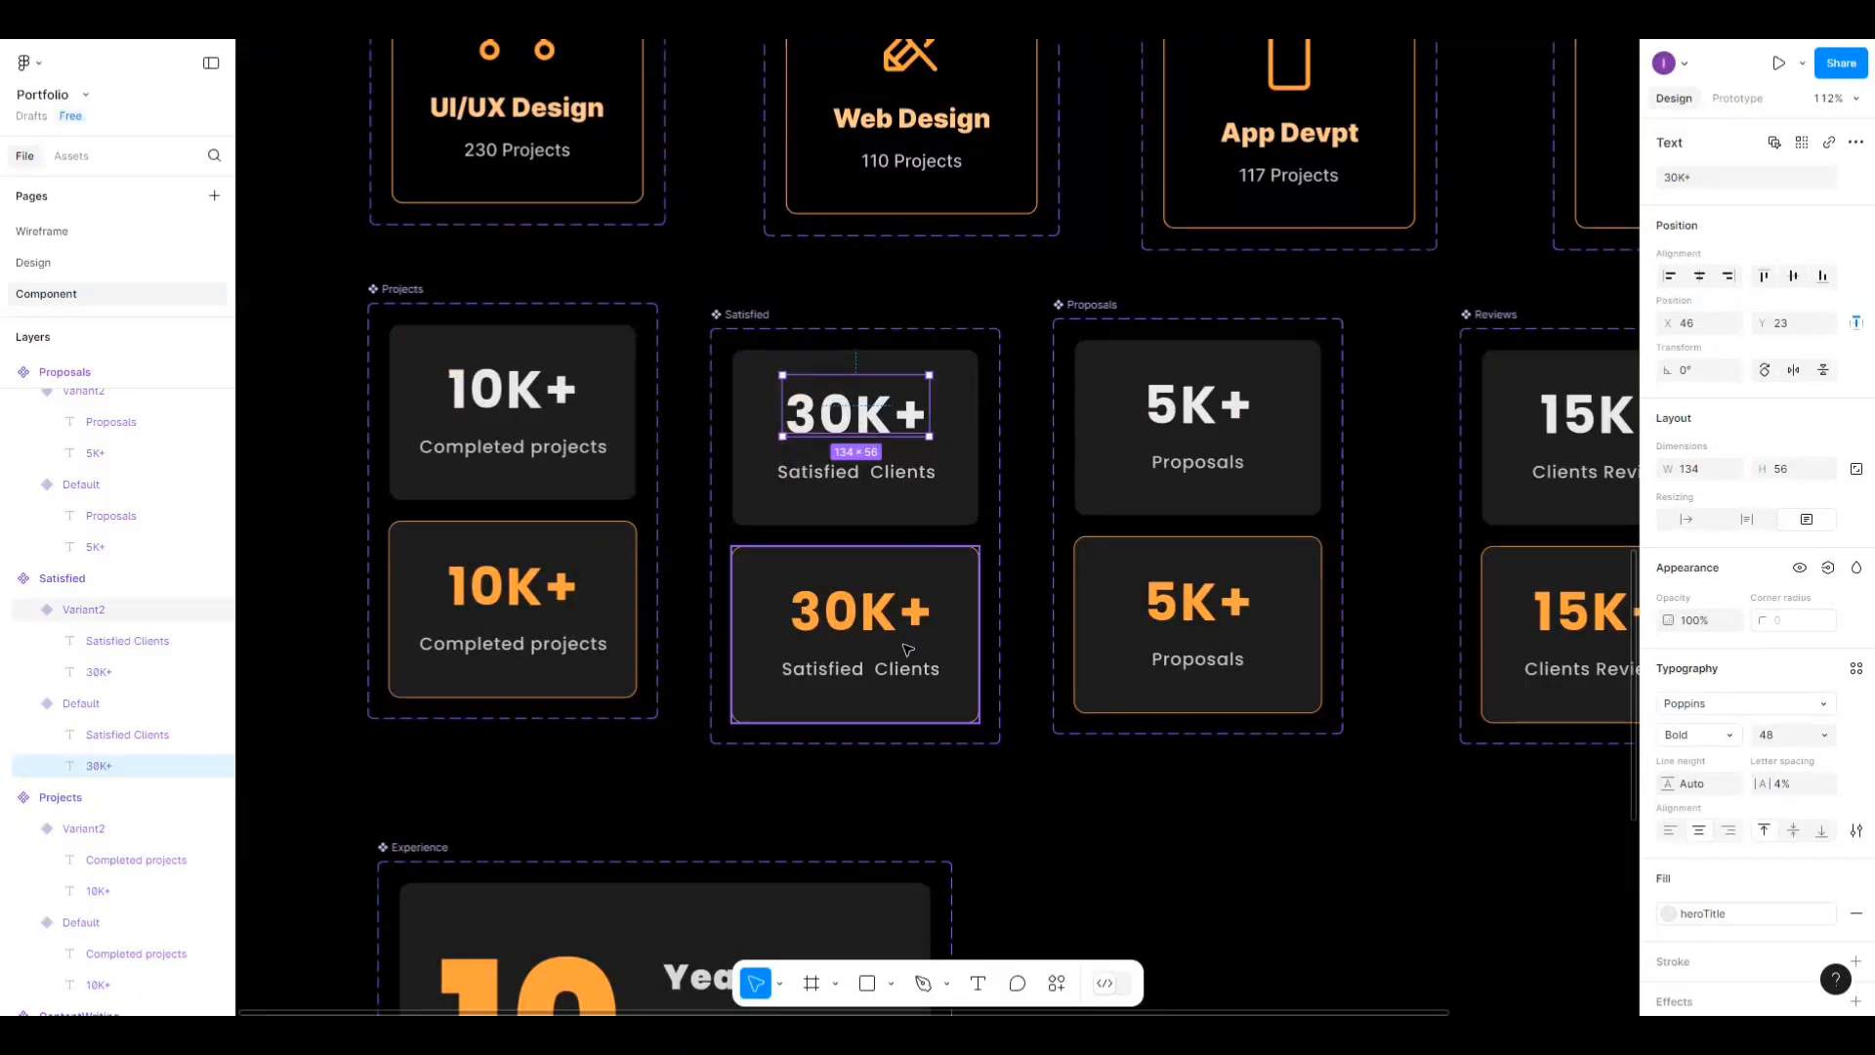
# Centre the Satisfied Clients and 30K+ texts horizontally in the Satisfied component's Variant2 card and select both.
pyautogui.click(888, 680)
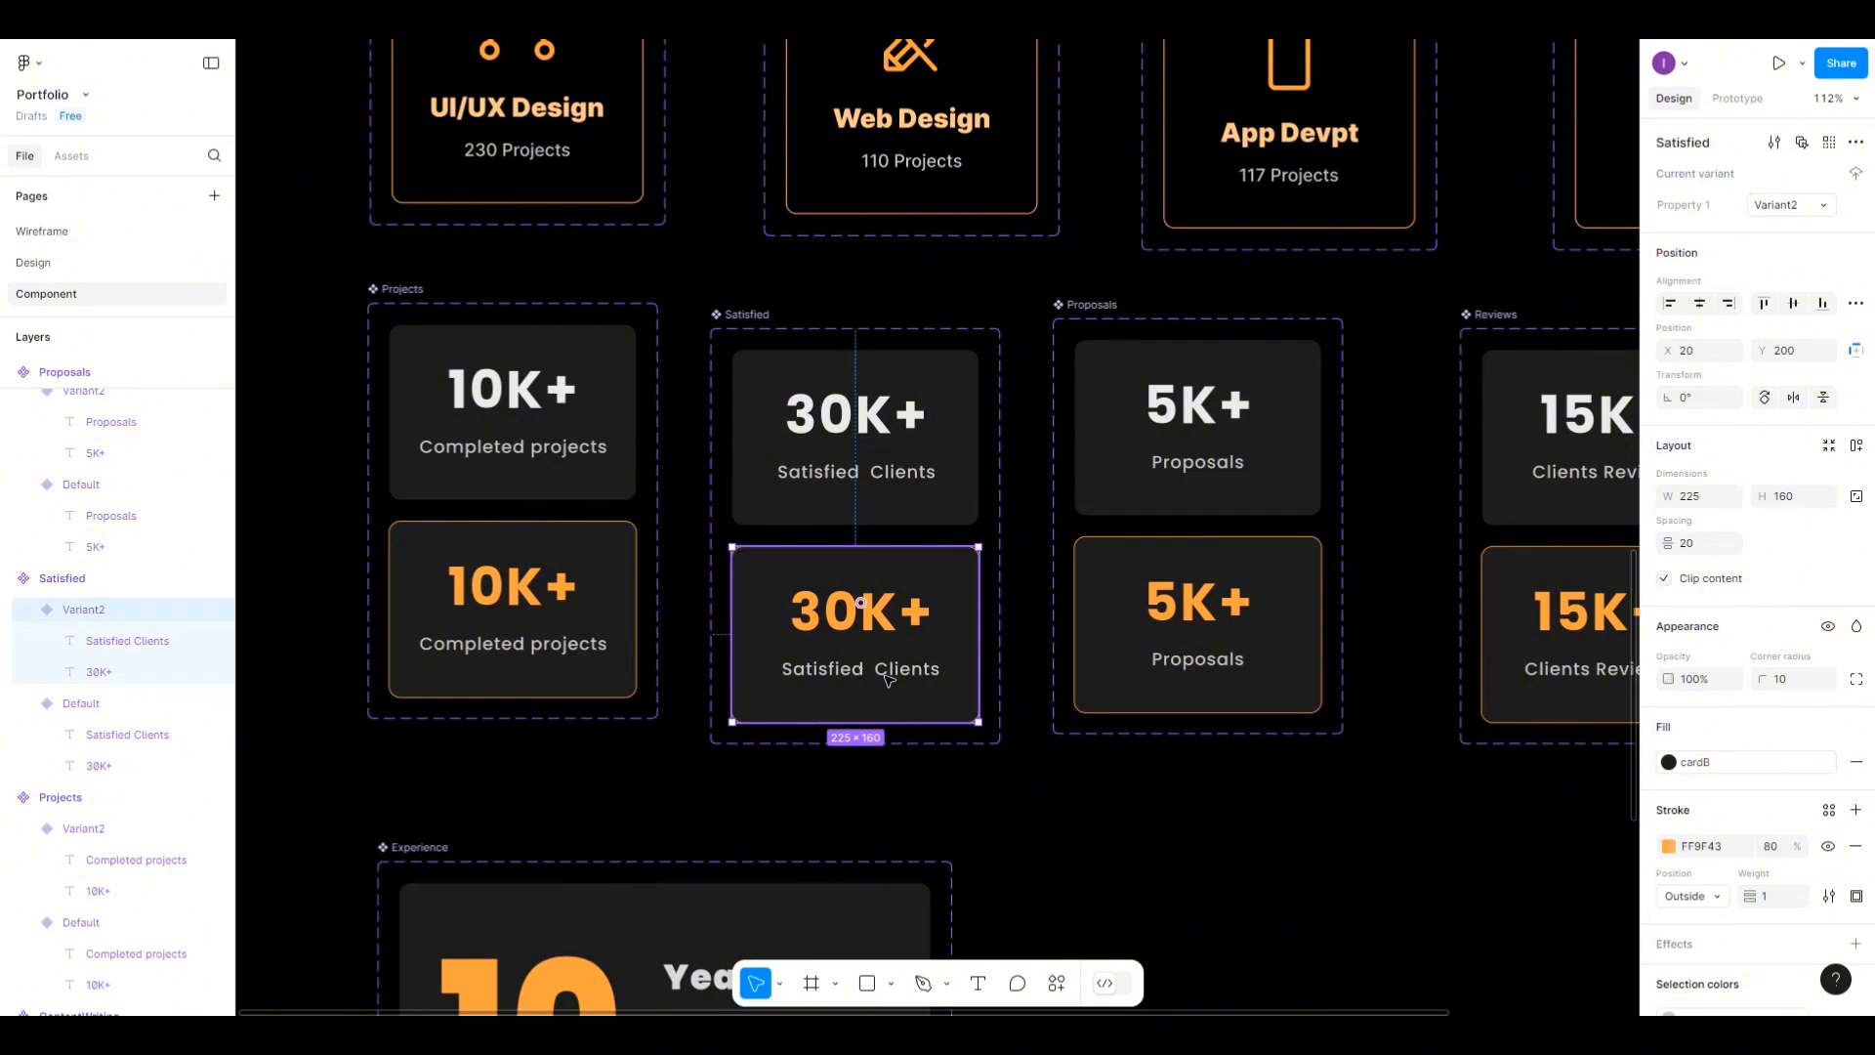
pyautogui.doubleClick(869, 639)
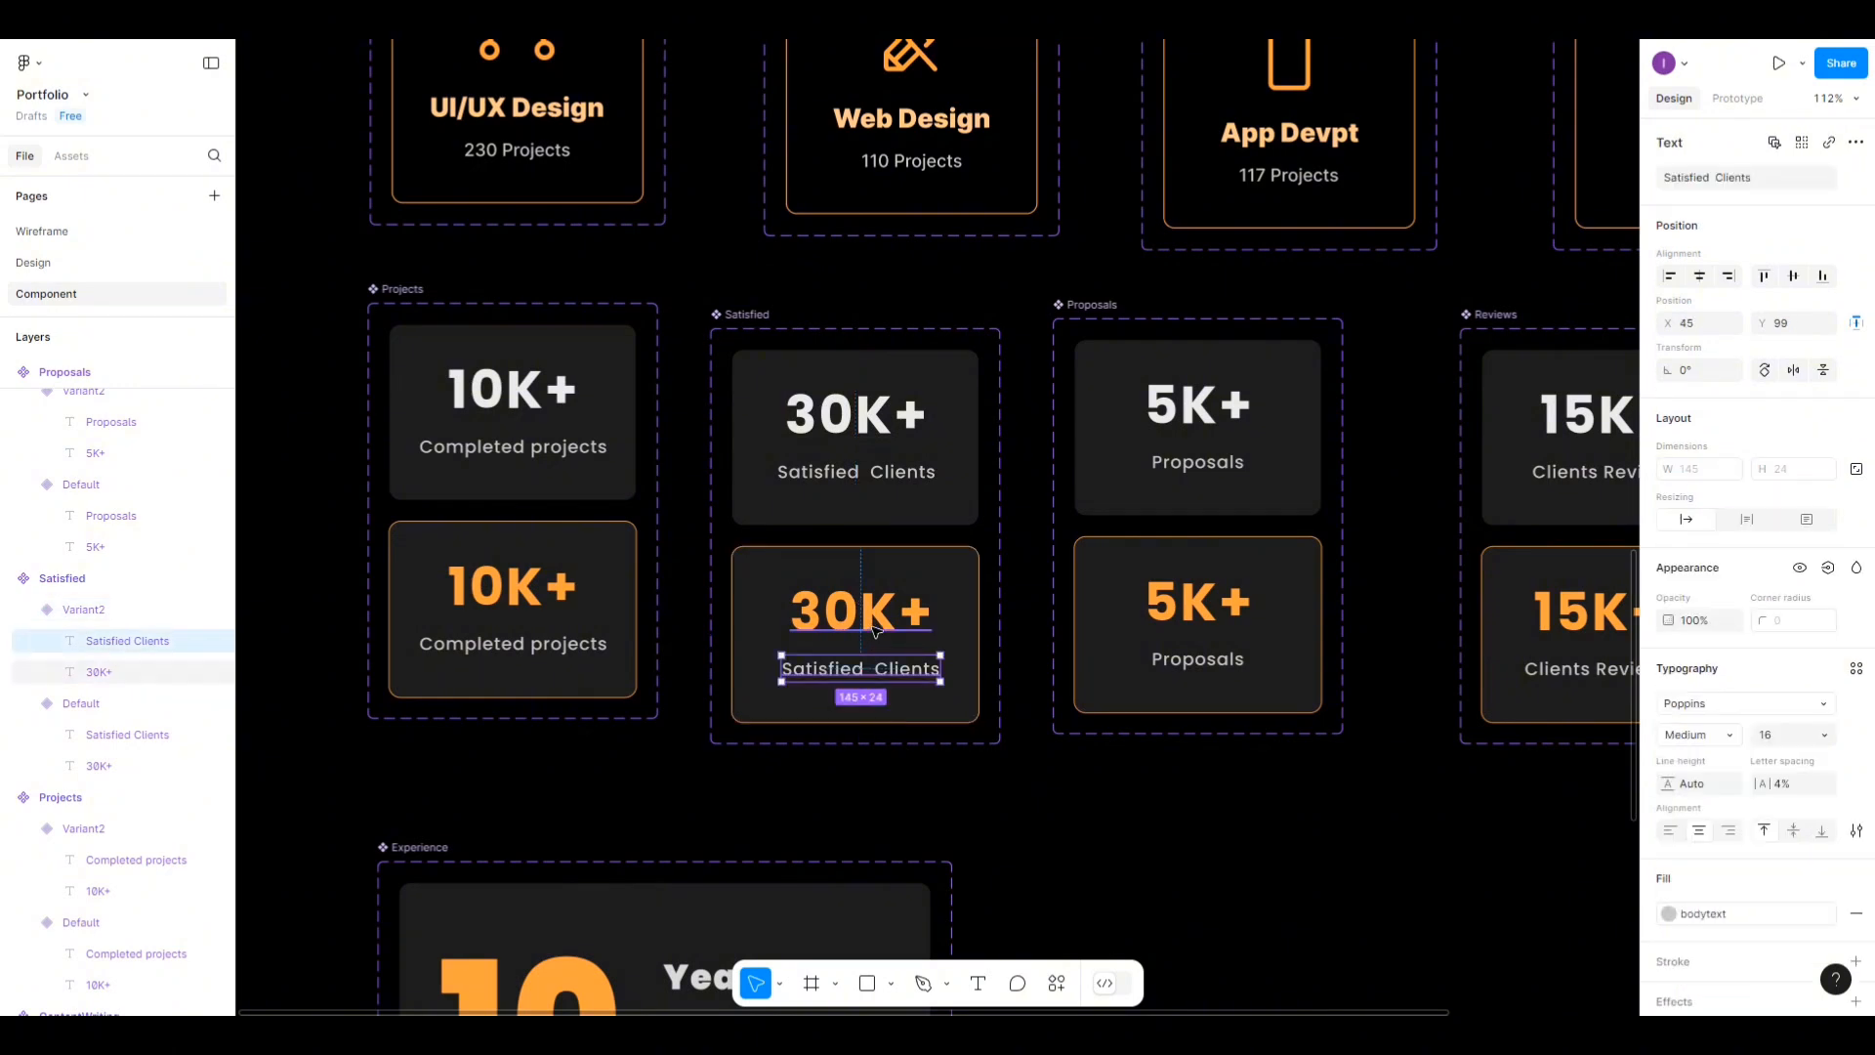
pyautogui.click(1699, 275)
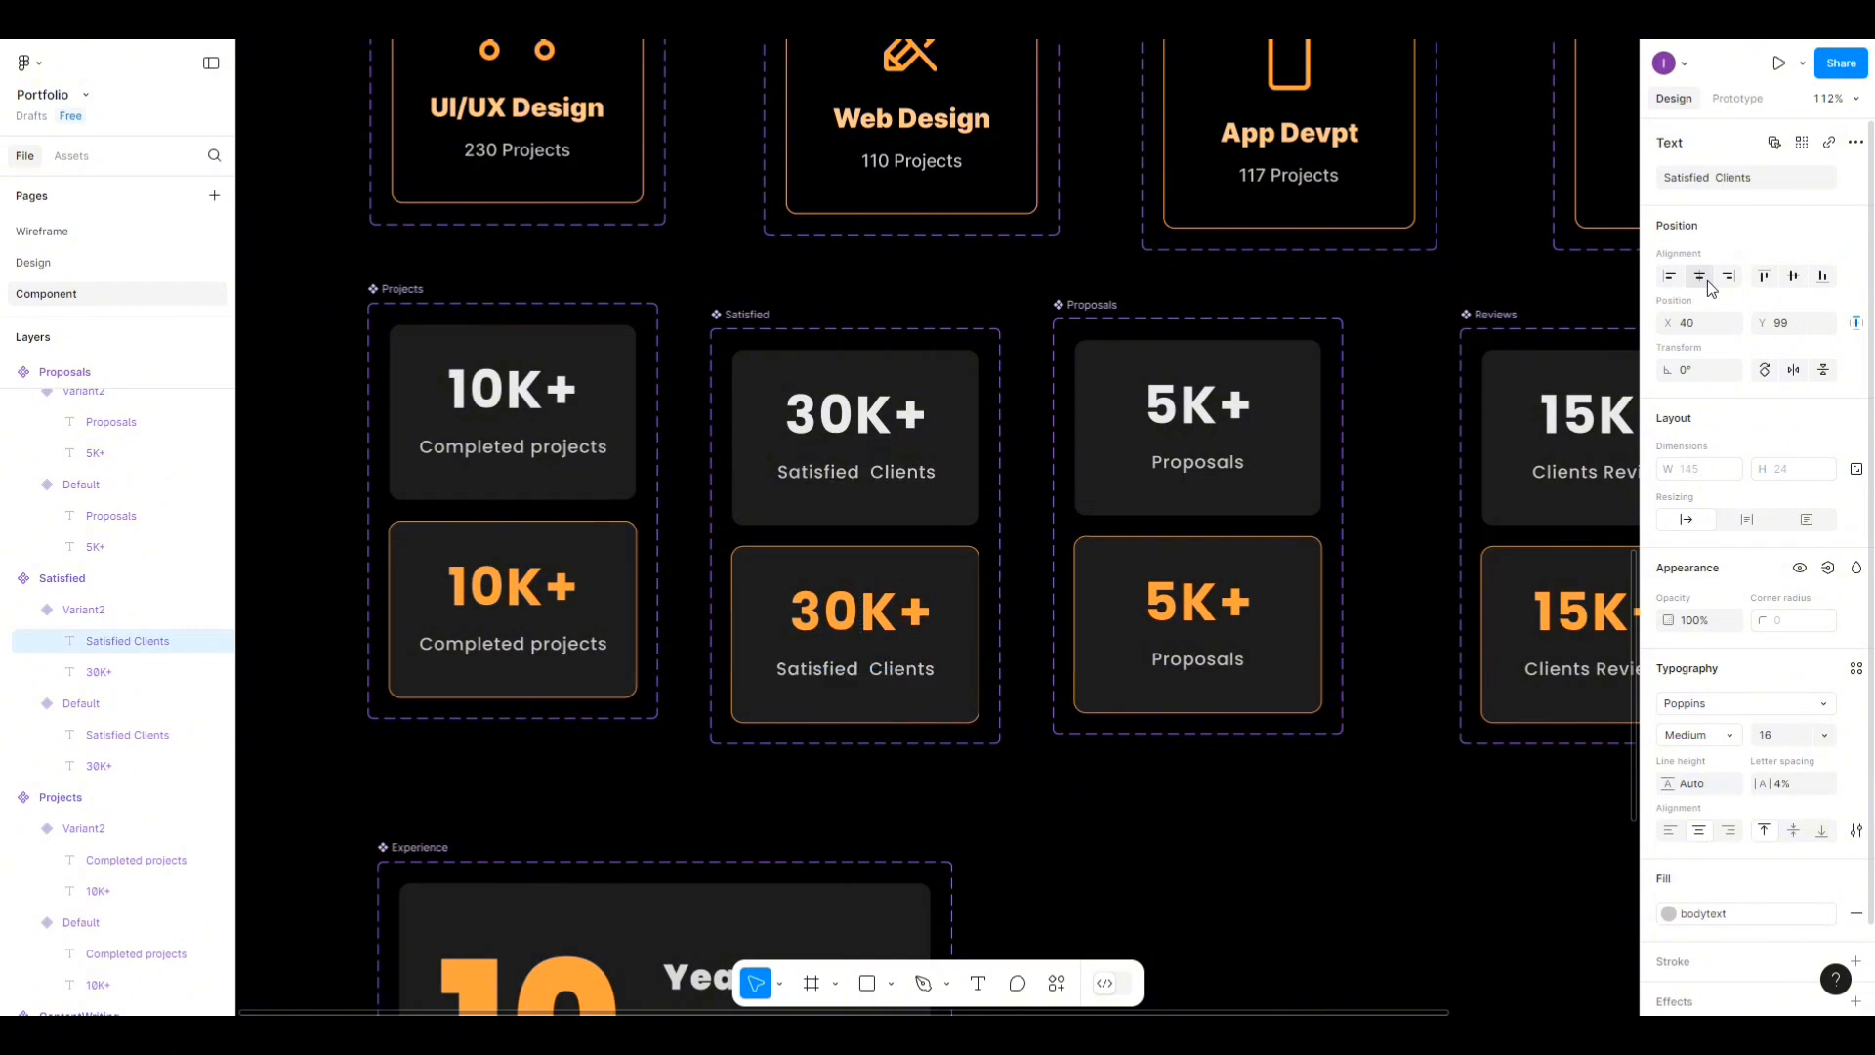
pyautogui.click(883, 612)
pyautogui.doubleClick(890, 613)
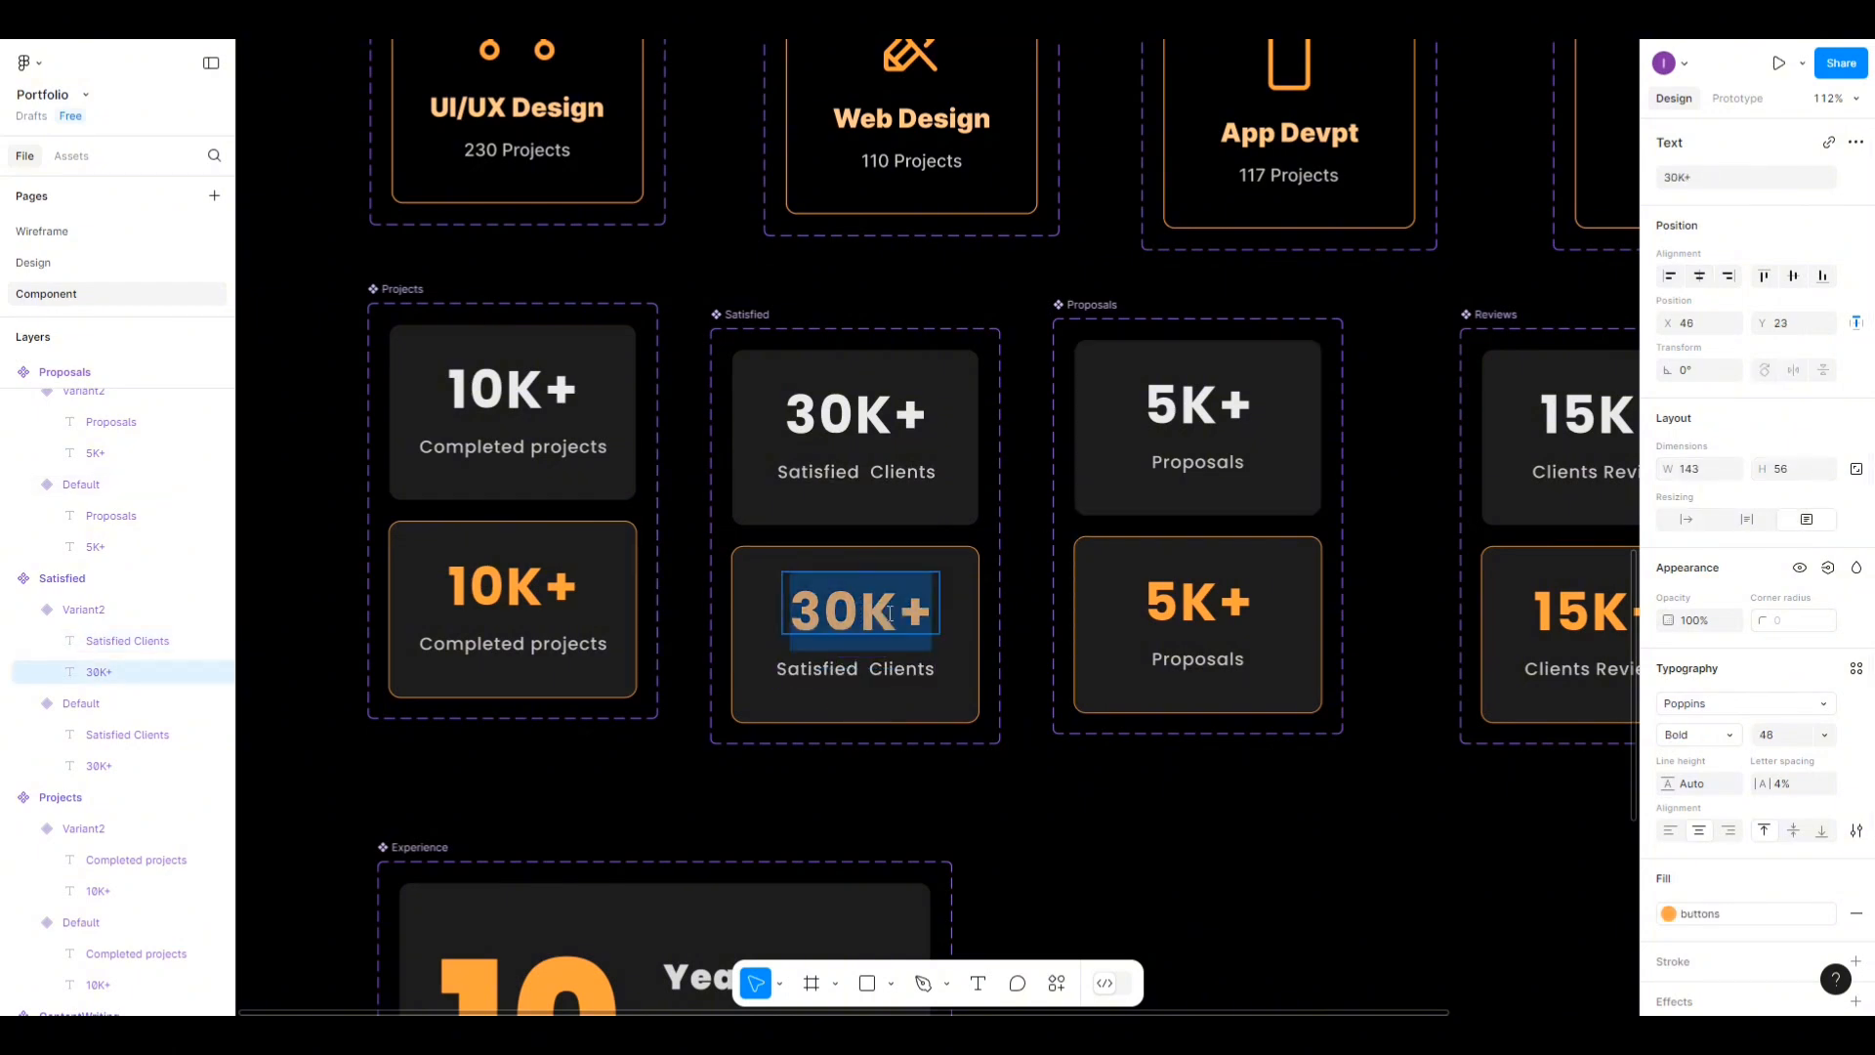
pyautogui.press('Escape')
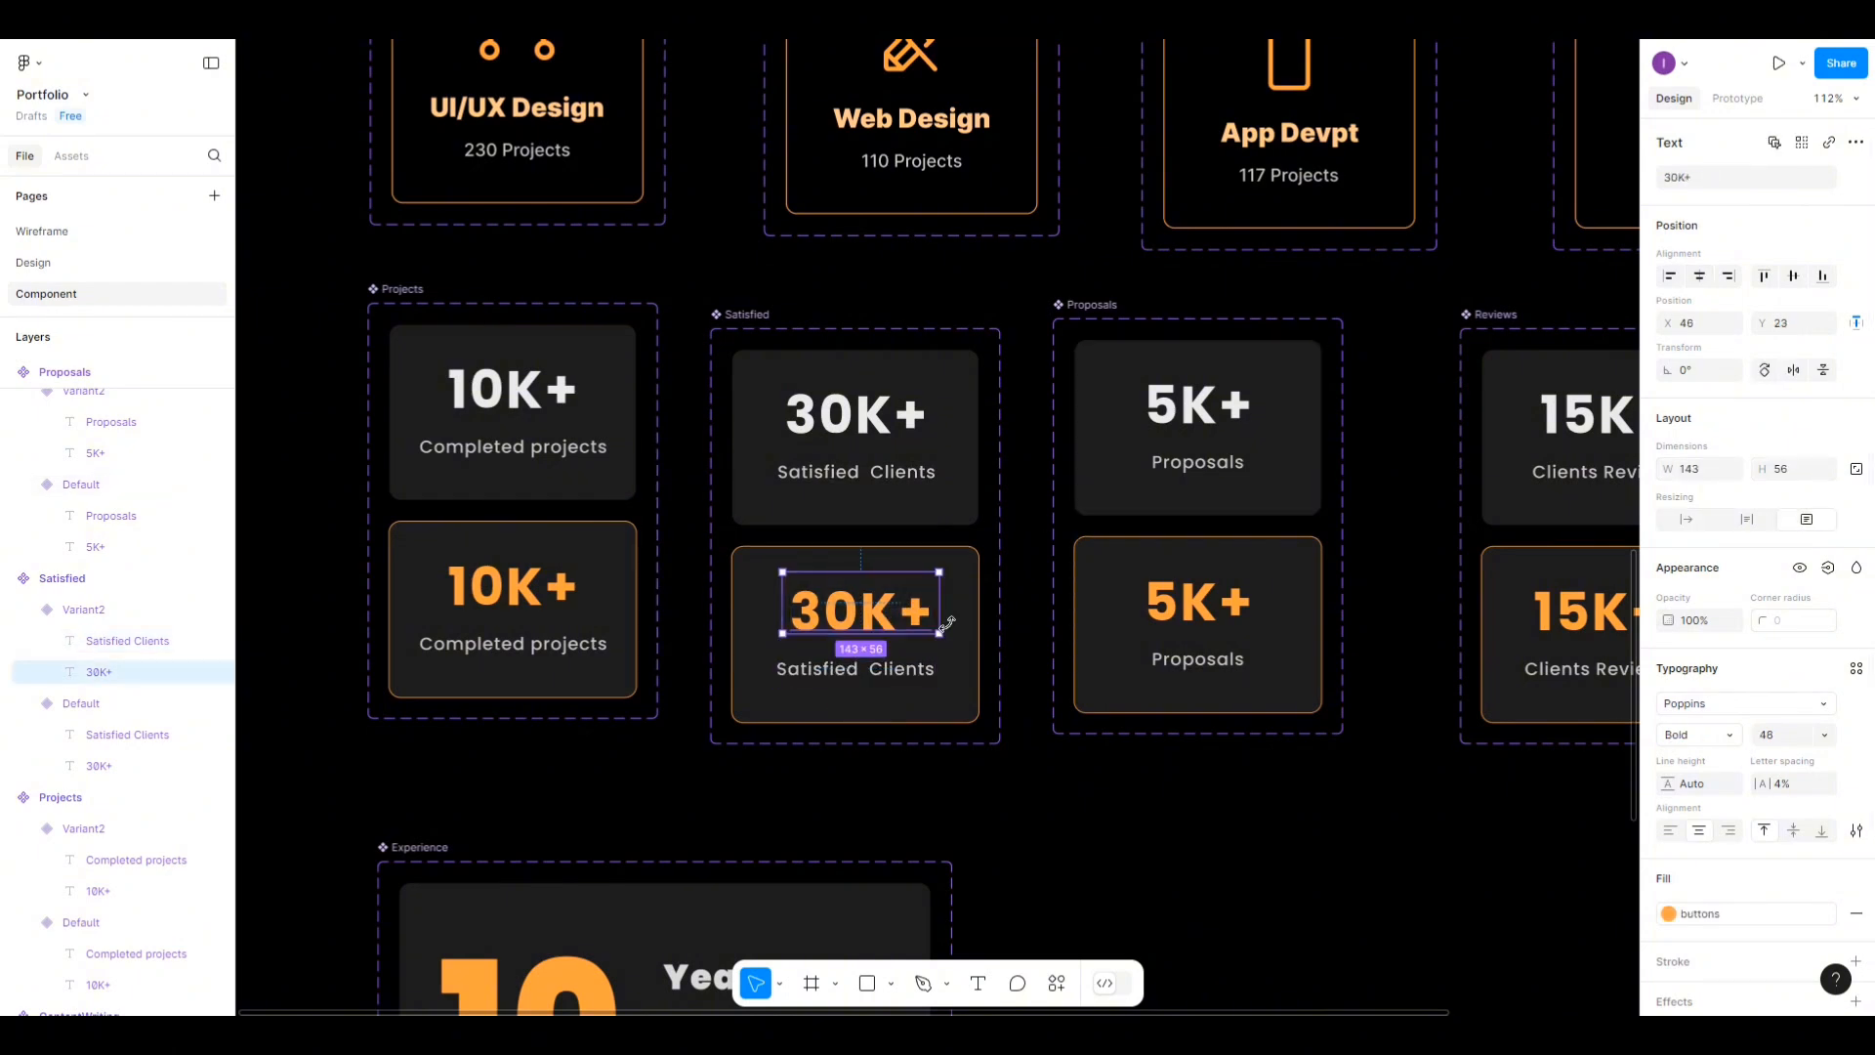
pyautogui.click(1704, 281)
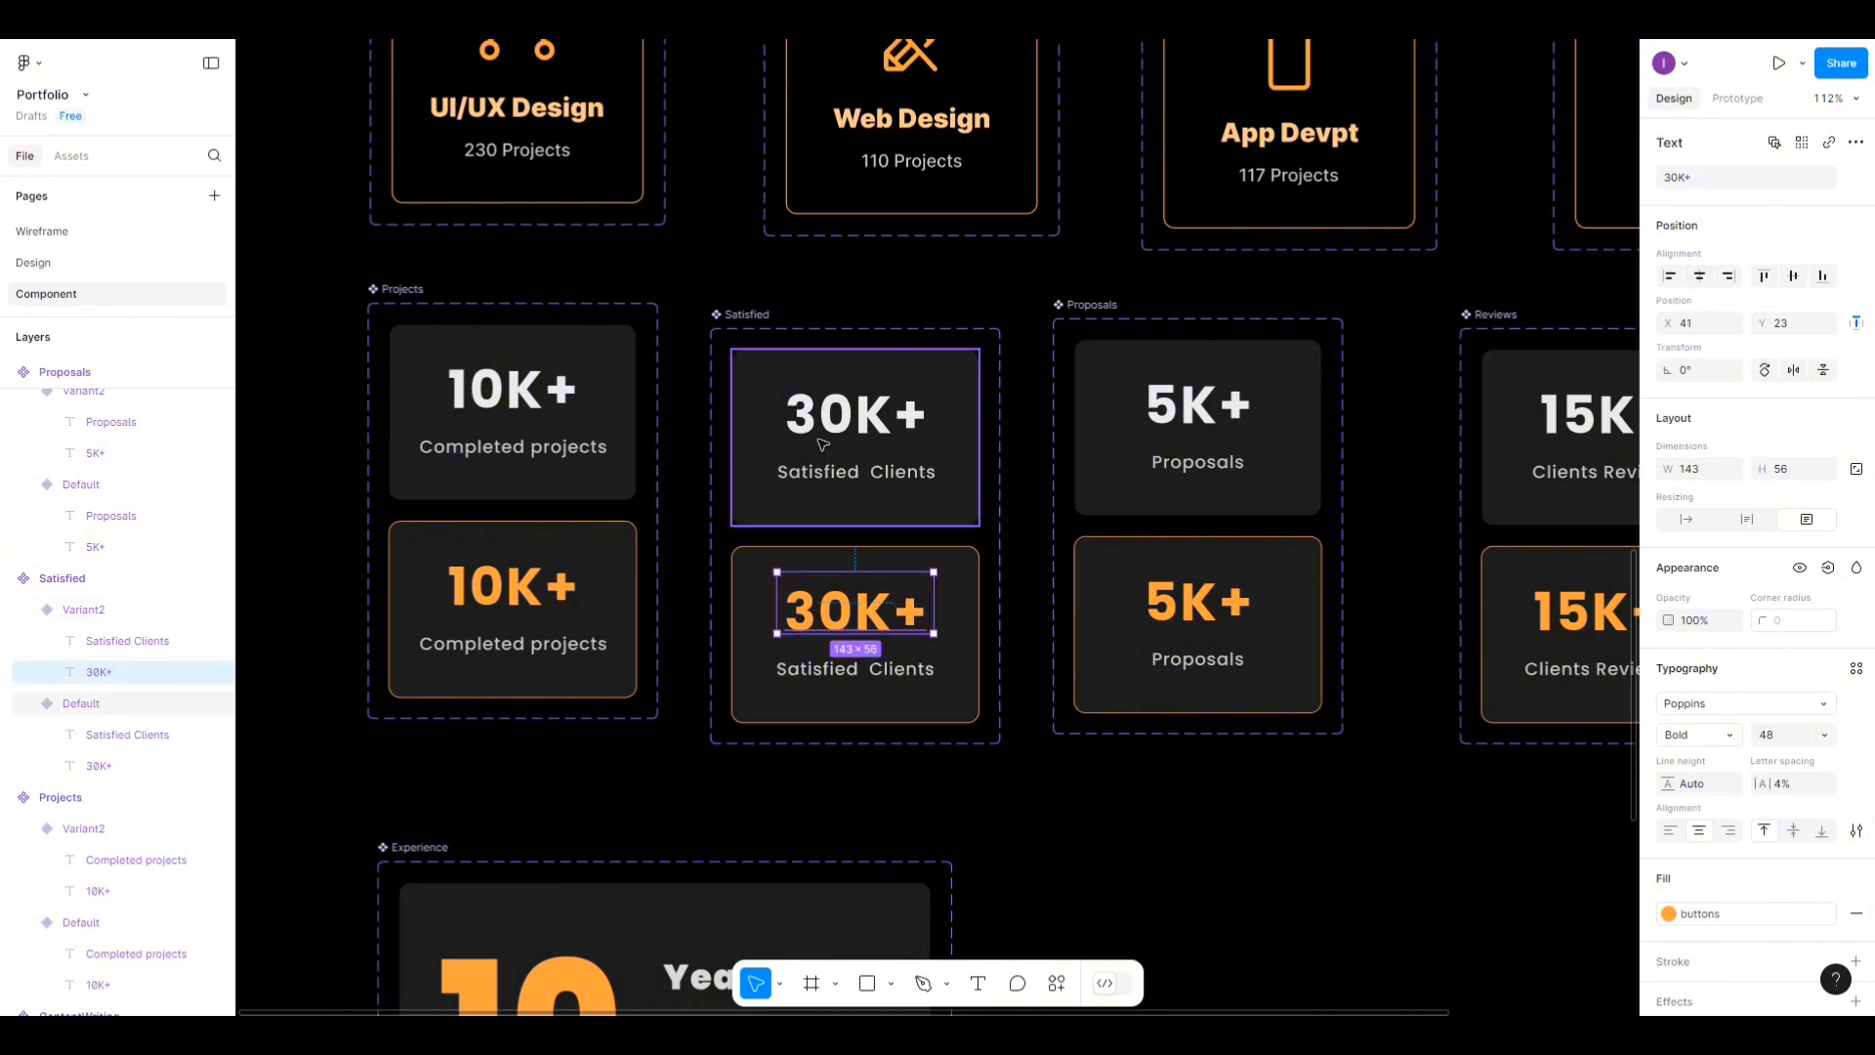
pyautogui.keyDown('shift'); pyautogui.click(855, 667); pyautogui.keyUp('shift')
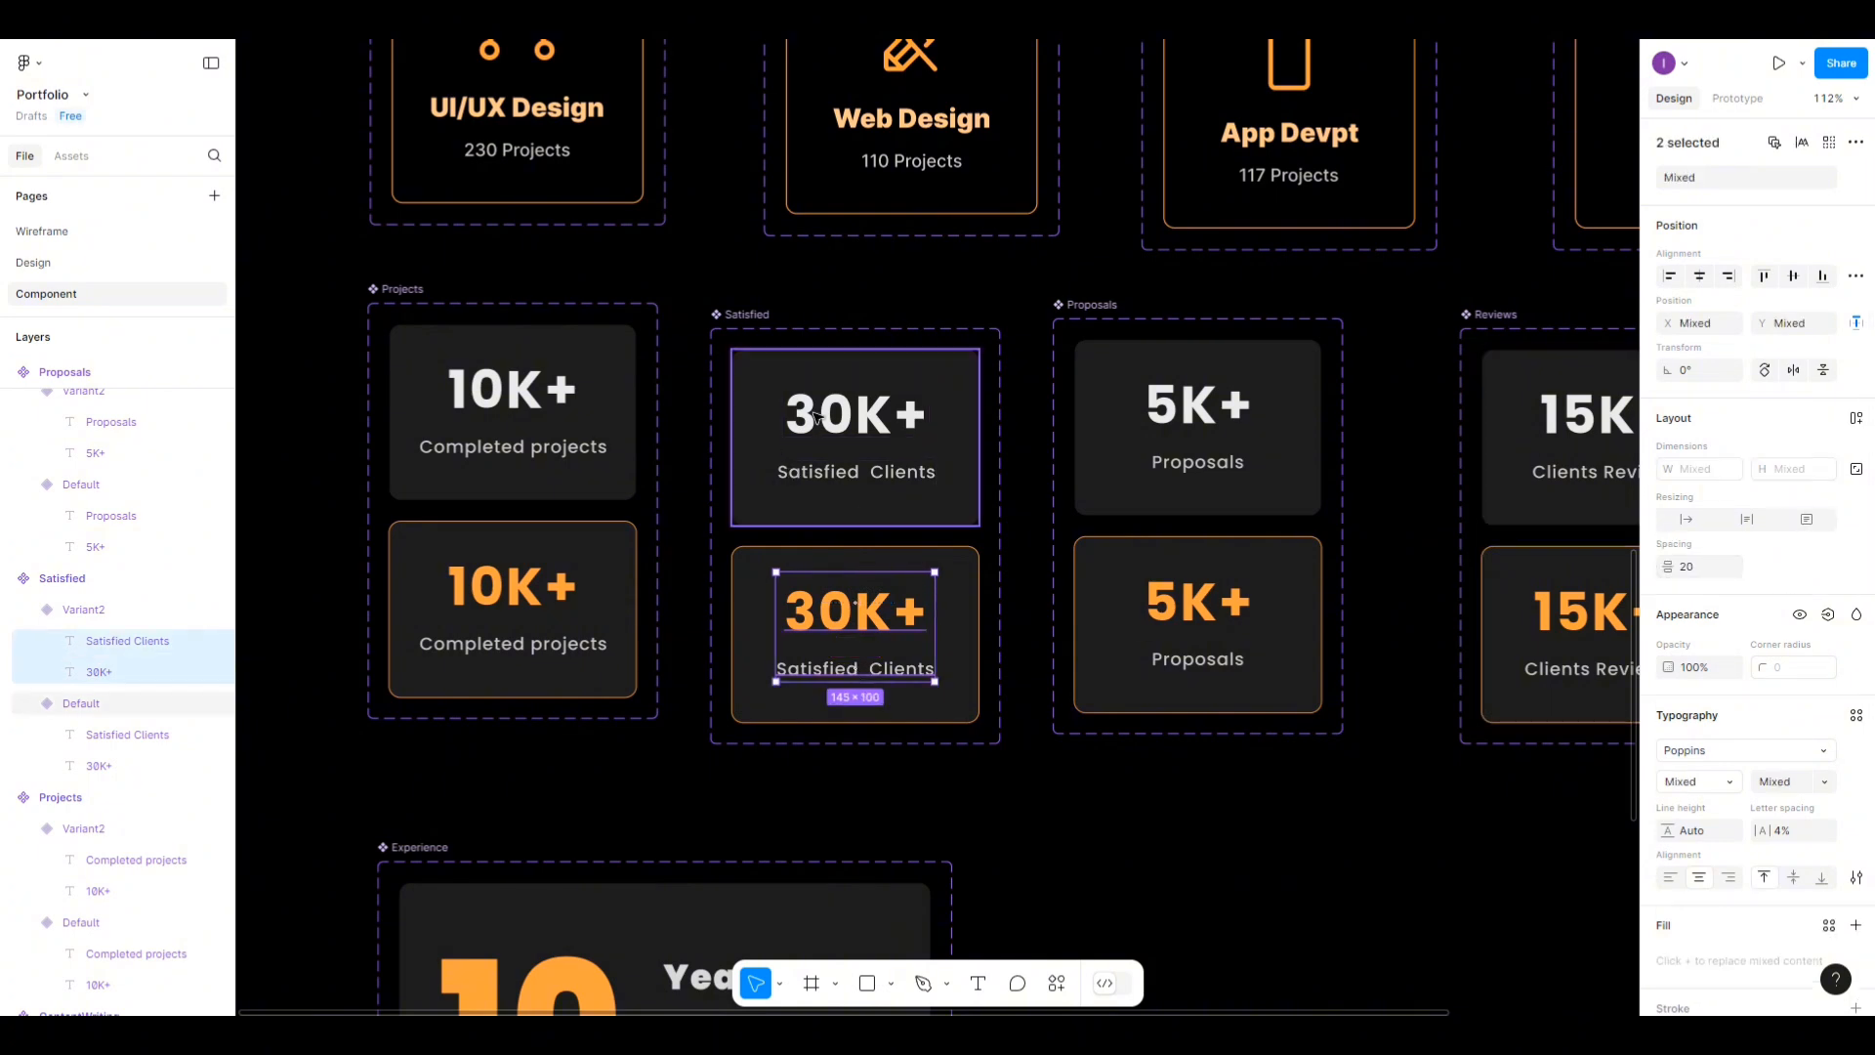
# Select the 30K+ and Satisfied Clients texts together in the Satisfied component's Default card to check their spacing.
pyautogui.click(816, 416)
pyautogui.click(817, 415)
pyautogui.keyDown('shift'); pyautogui.click(816, 472); pyautogui.keyUp('shift')
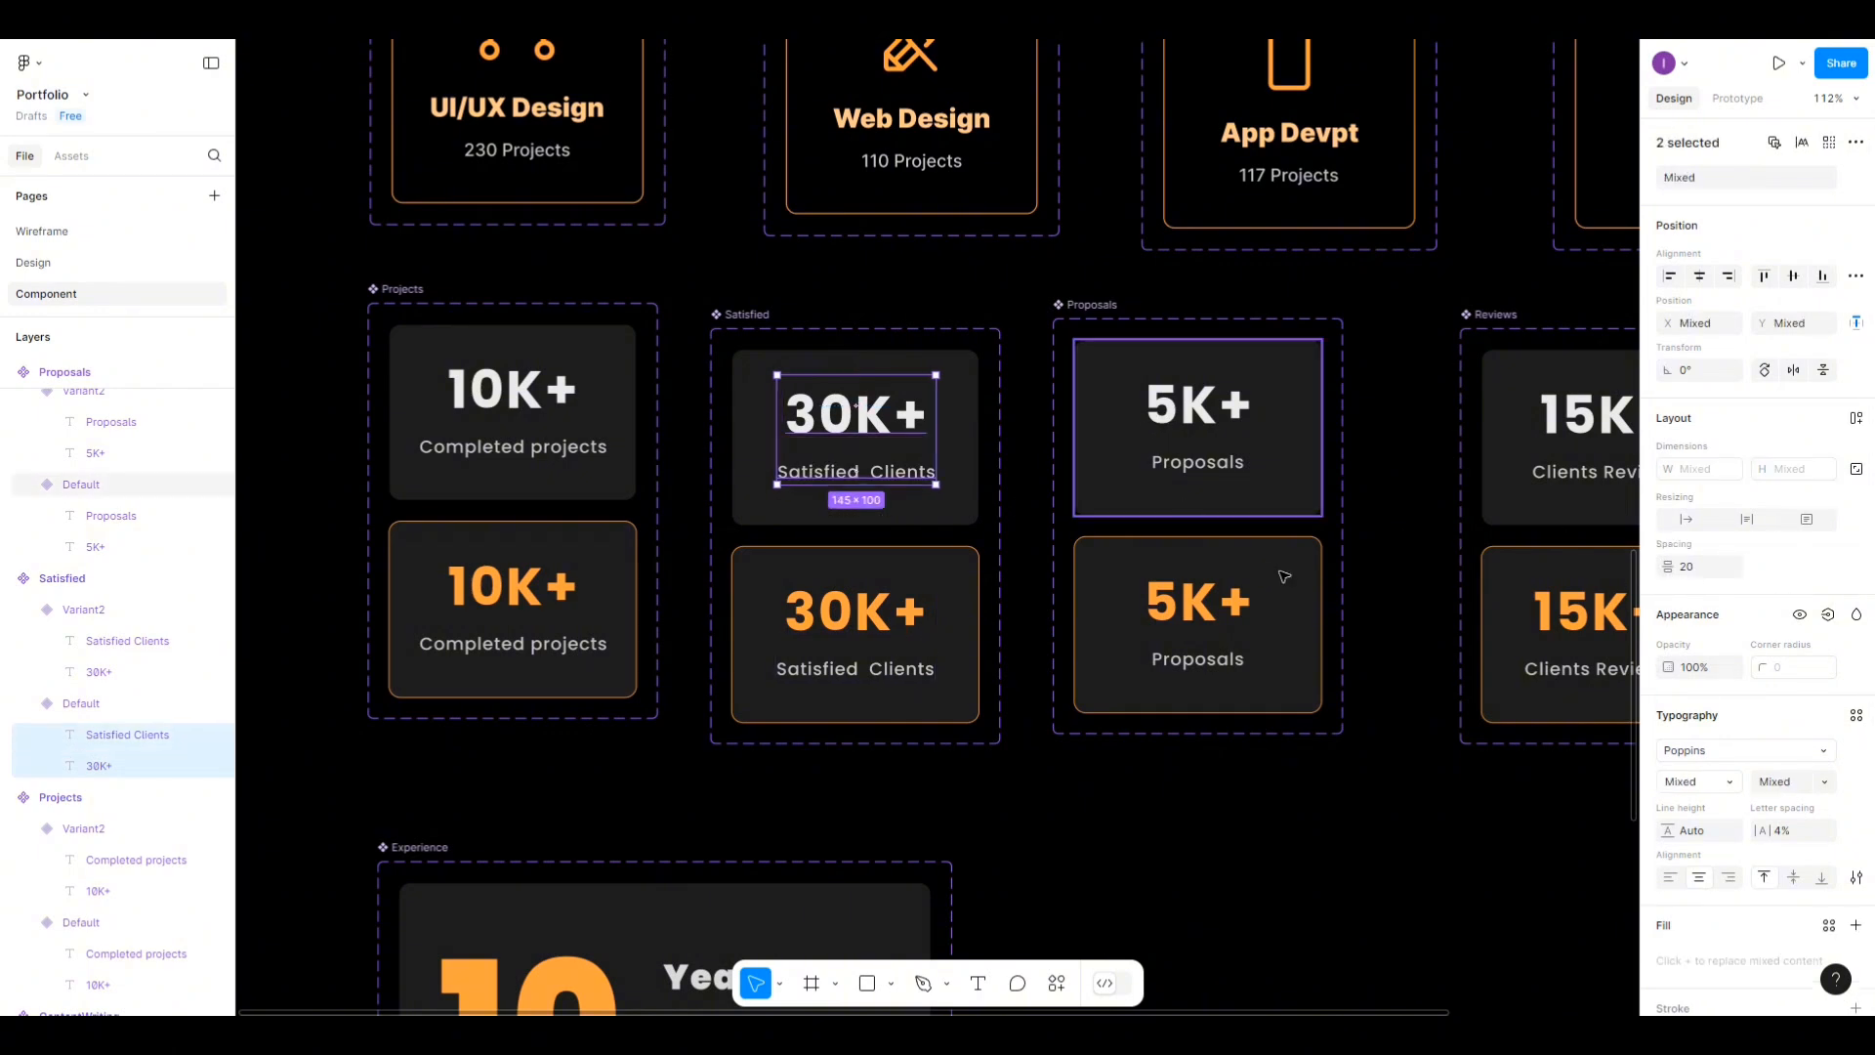
# Left-align the 10 Years of Experience heading group with the description text in the Experience component's orange-bordered variant.
pyautogui.scroll(-3, 556, 616)
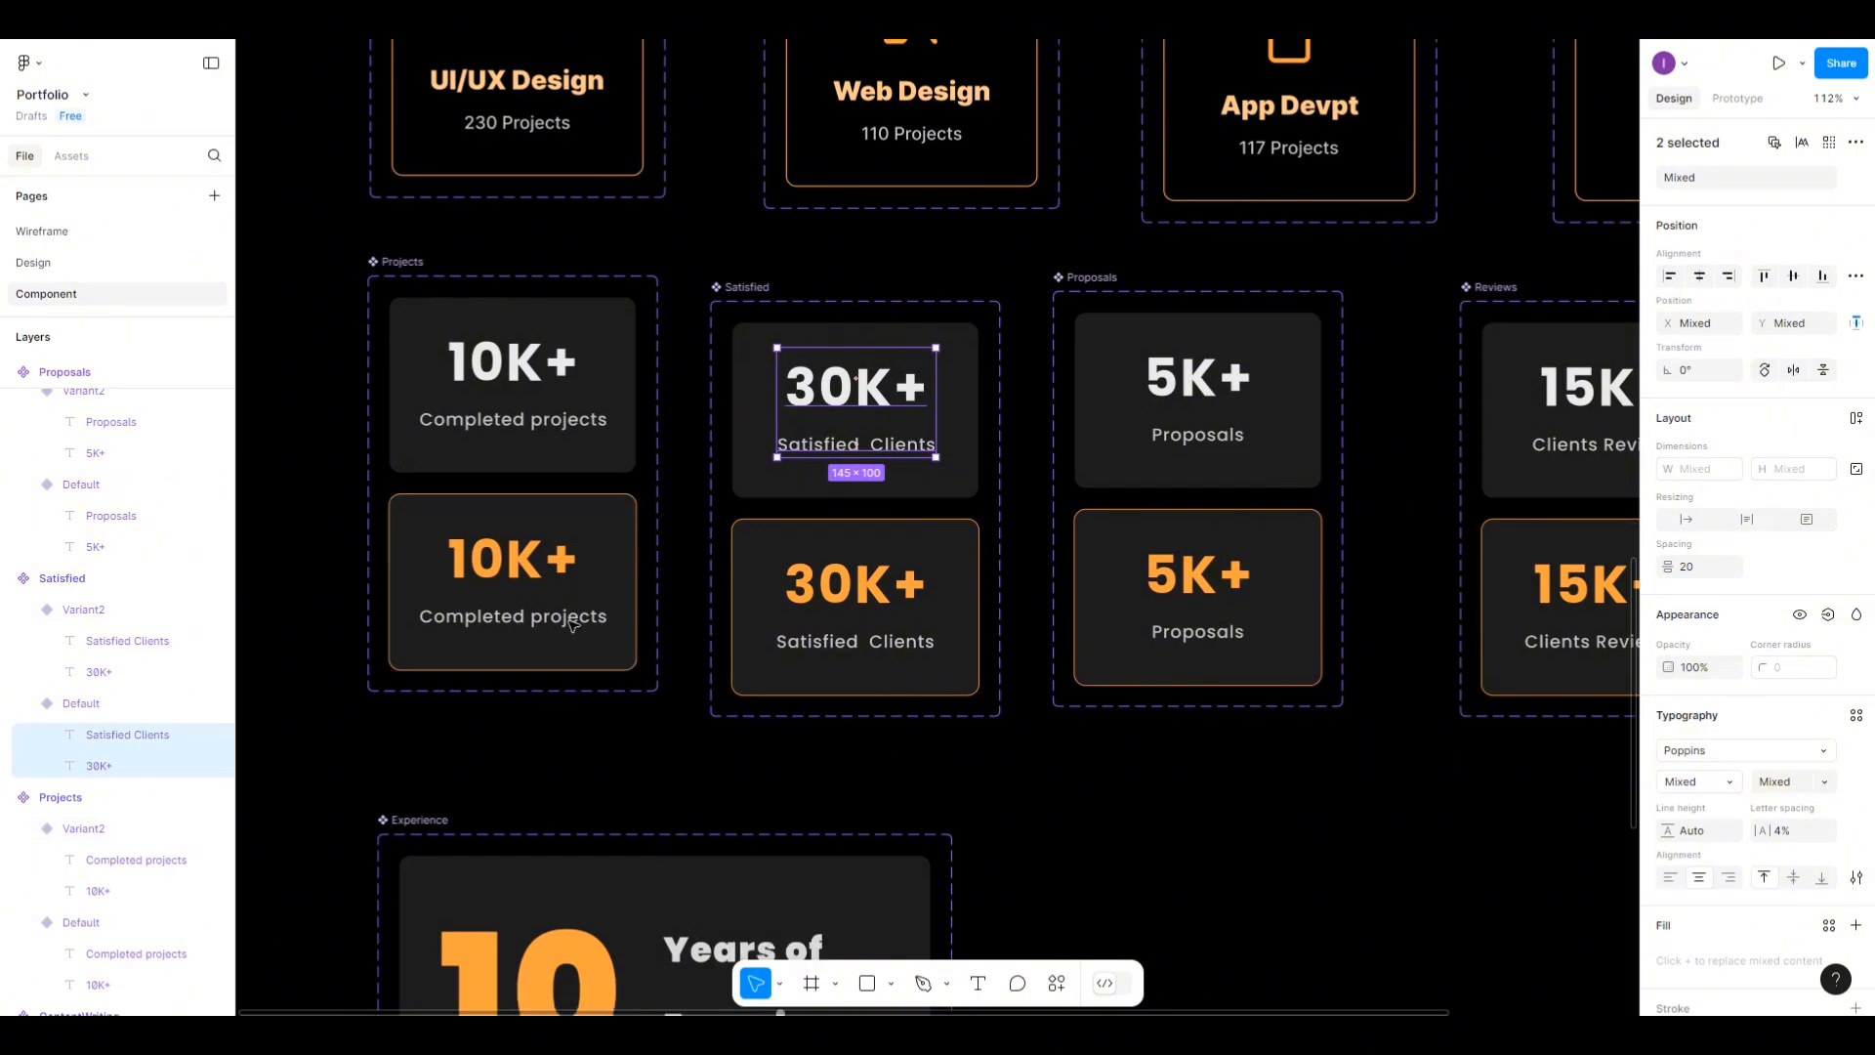
pyautogui.scroll(-10, 573, 625)
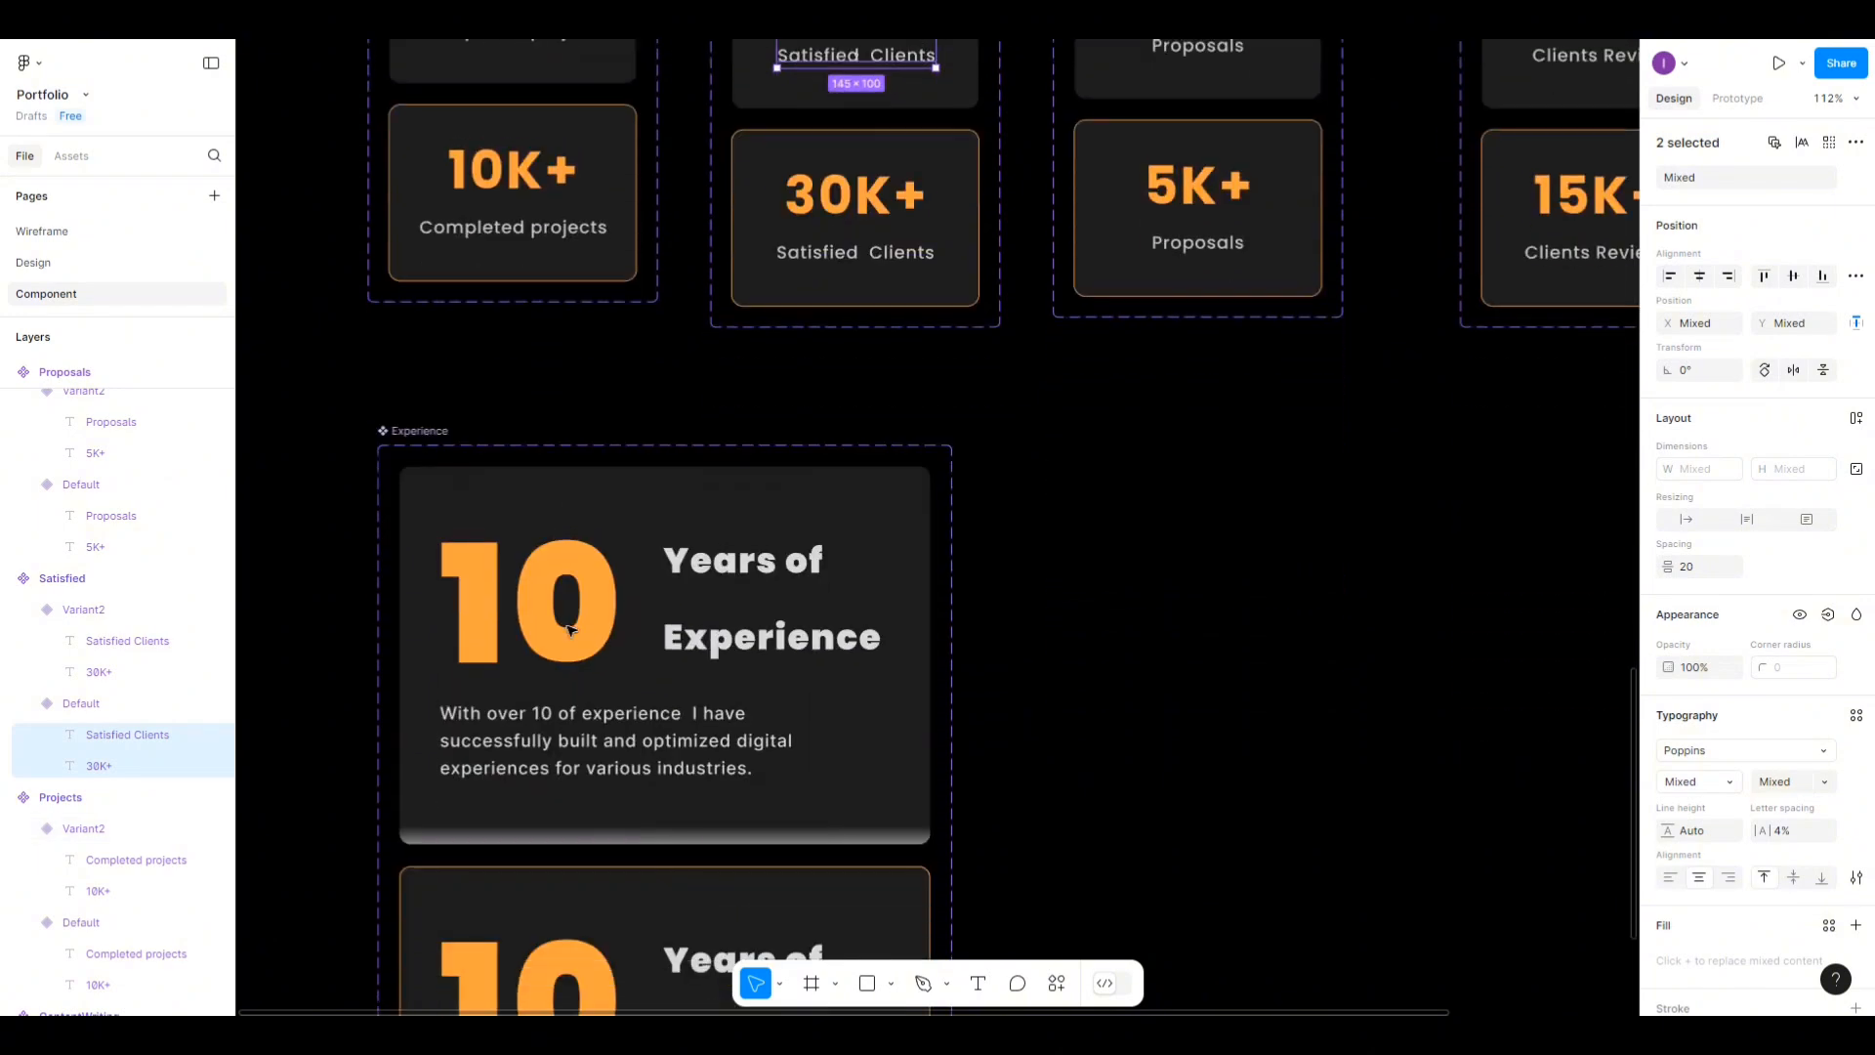
pyautogui.scroll(-6, 571, 630)
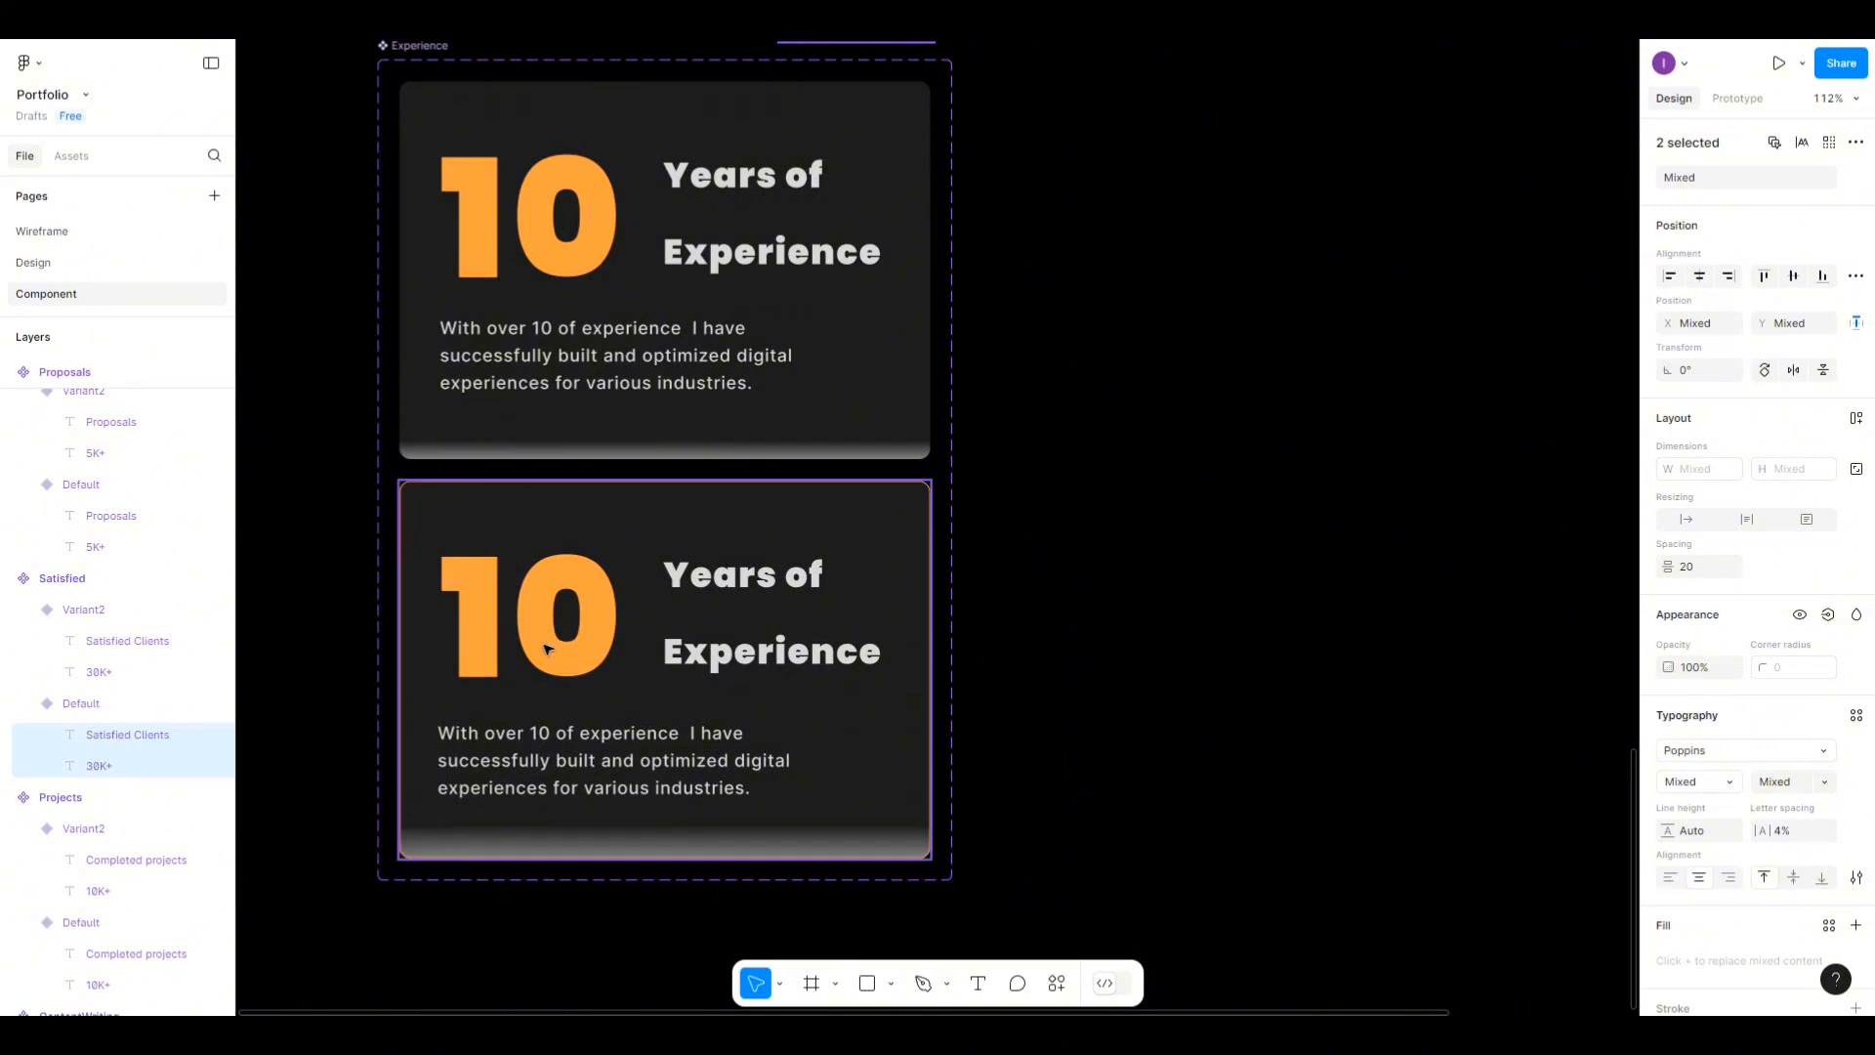
pyautogui.doubleClick(547, 649)
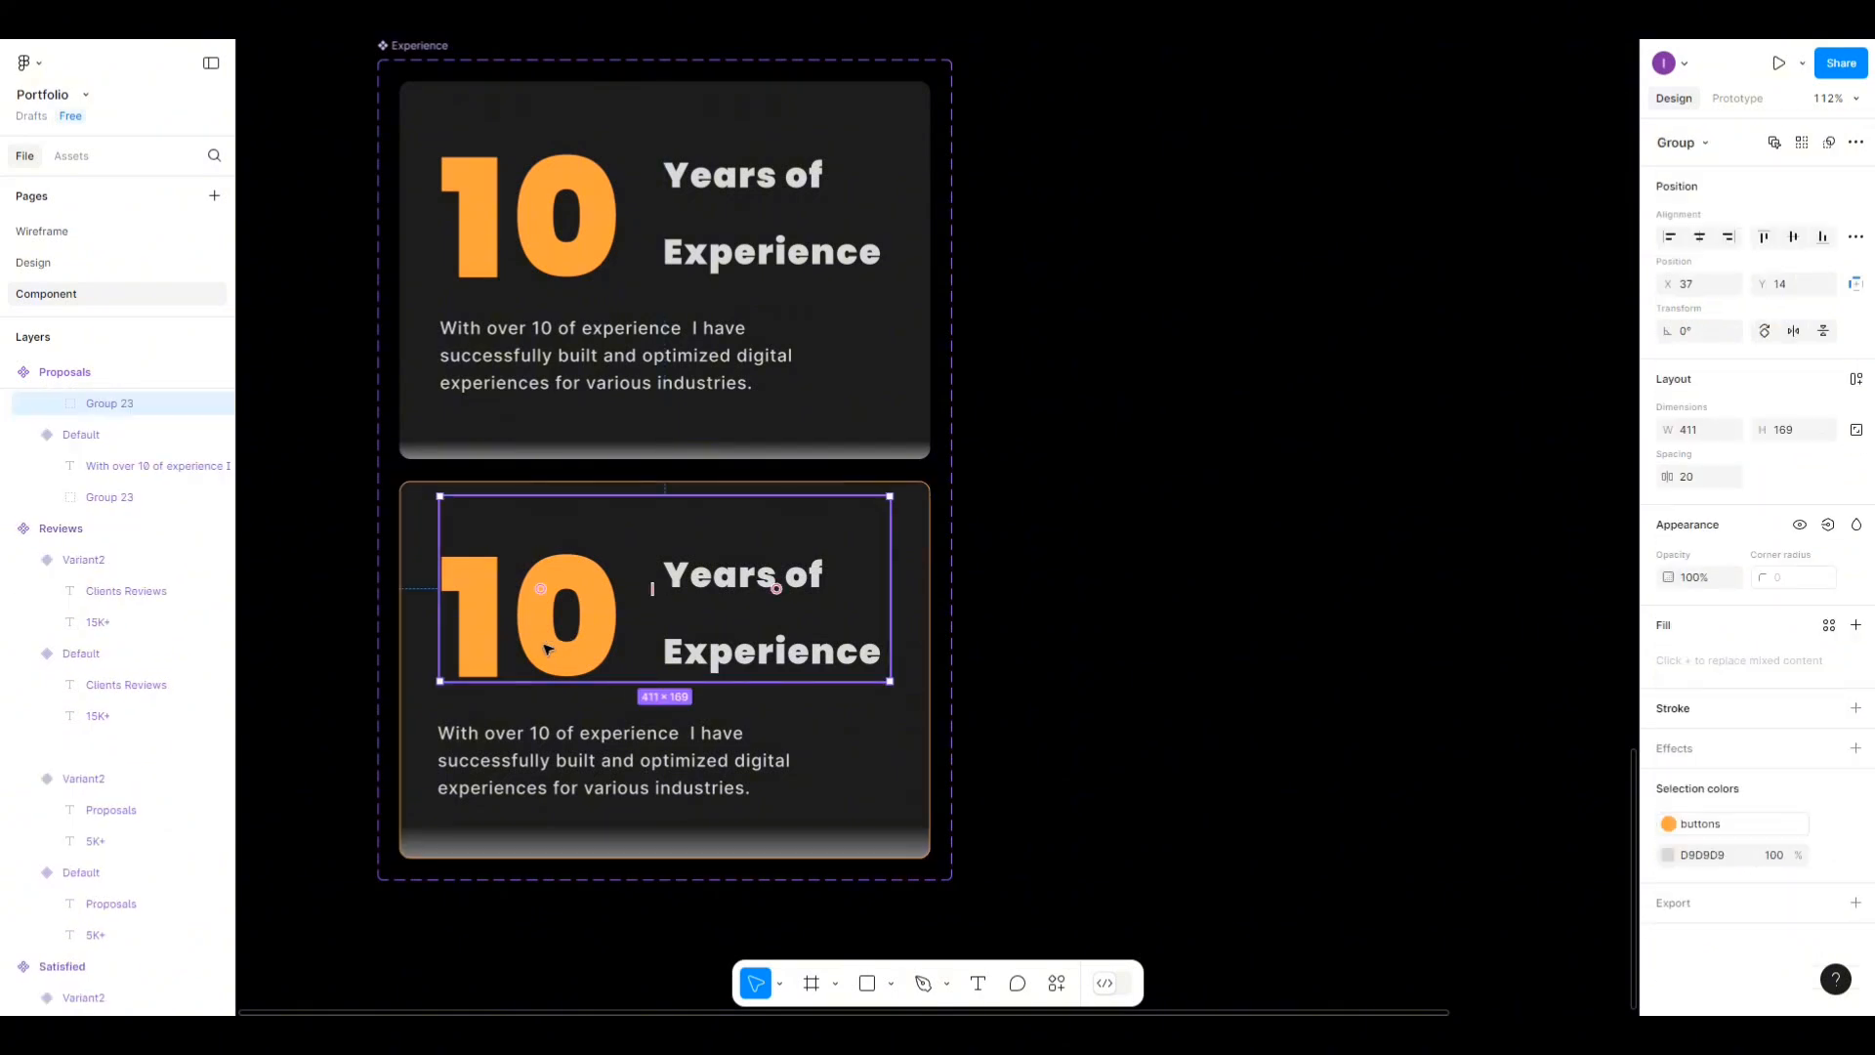
pyautogui.keyDown('shift'); pyautogui.click(523, 753); pyautogui.keyUp('shift')
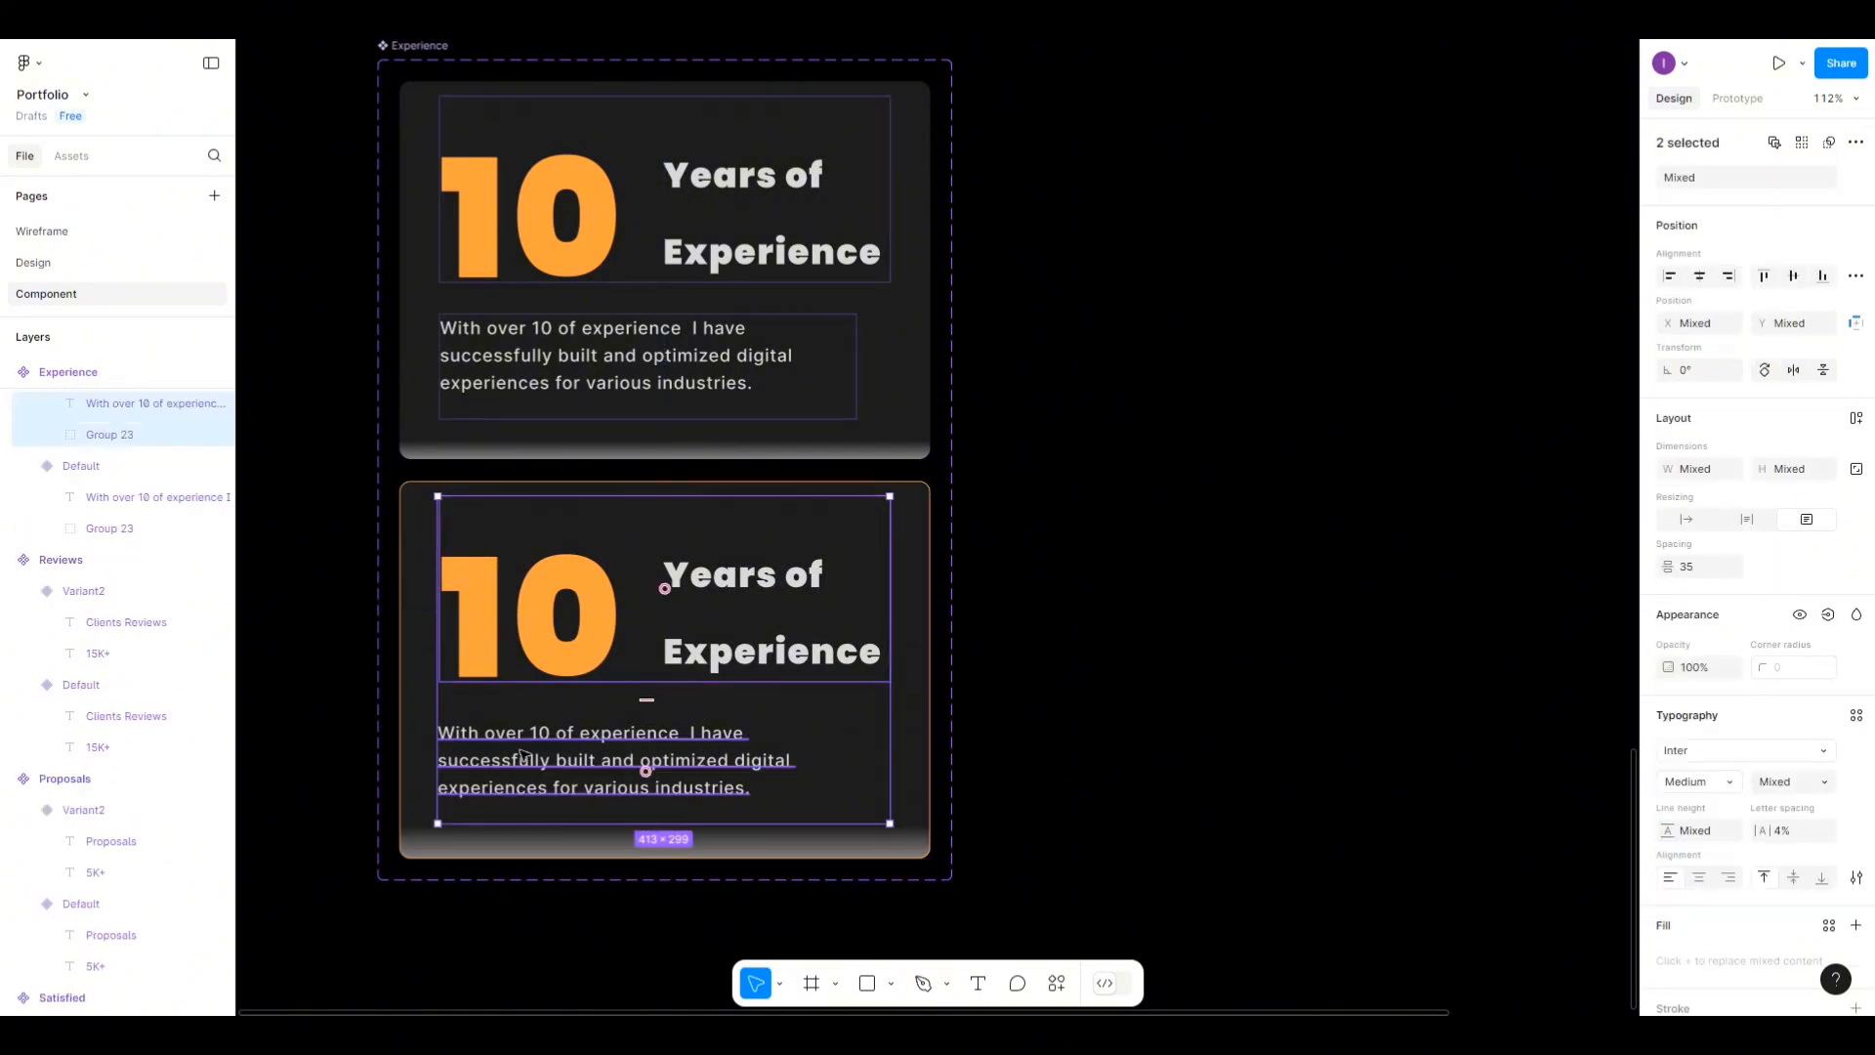
pyautogui.click(1671, 278)
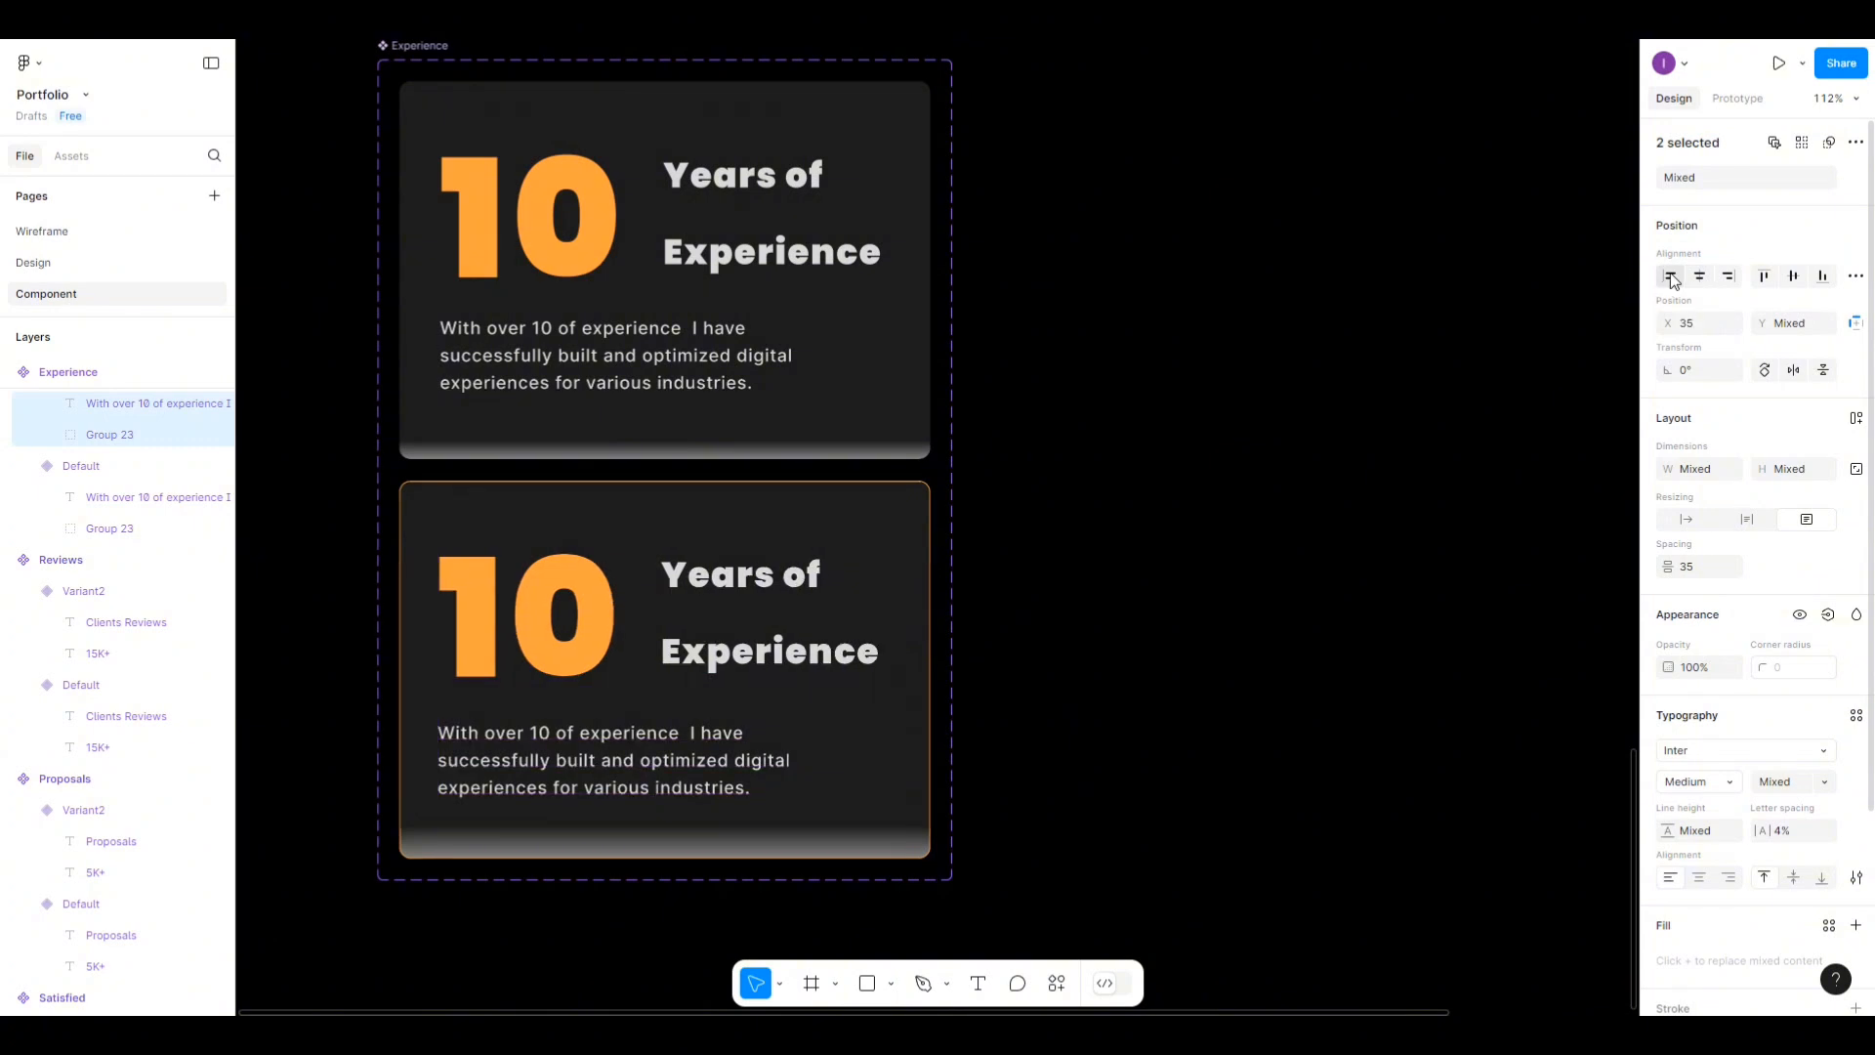
# Check the heading group and description spacing in the Experience component's Default card, and switch to the prototype preview.
pyautogui.doubleClick(528, 260)
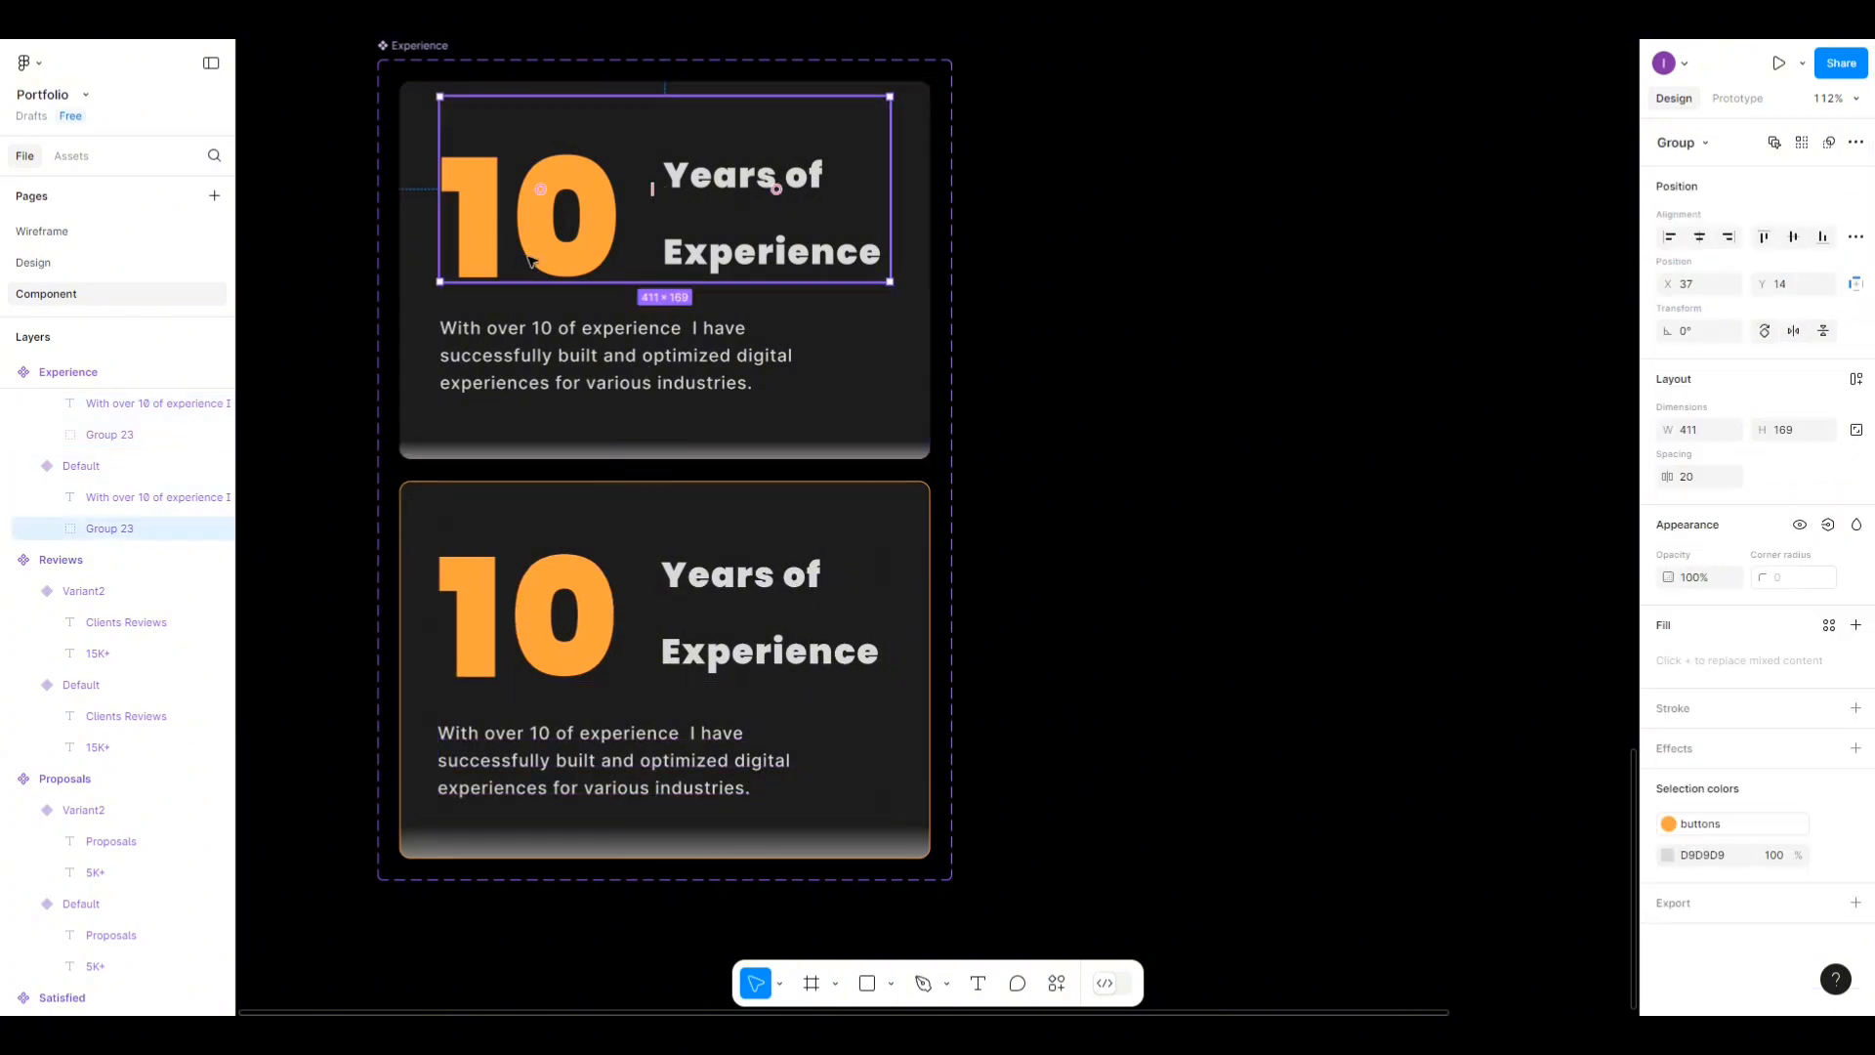
pyautogui.keyDown('shift'); pyautogui.click(522, 347); pyautogui.keyUp('shift')
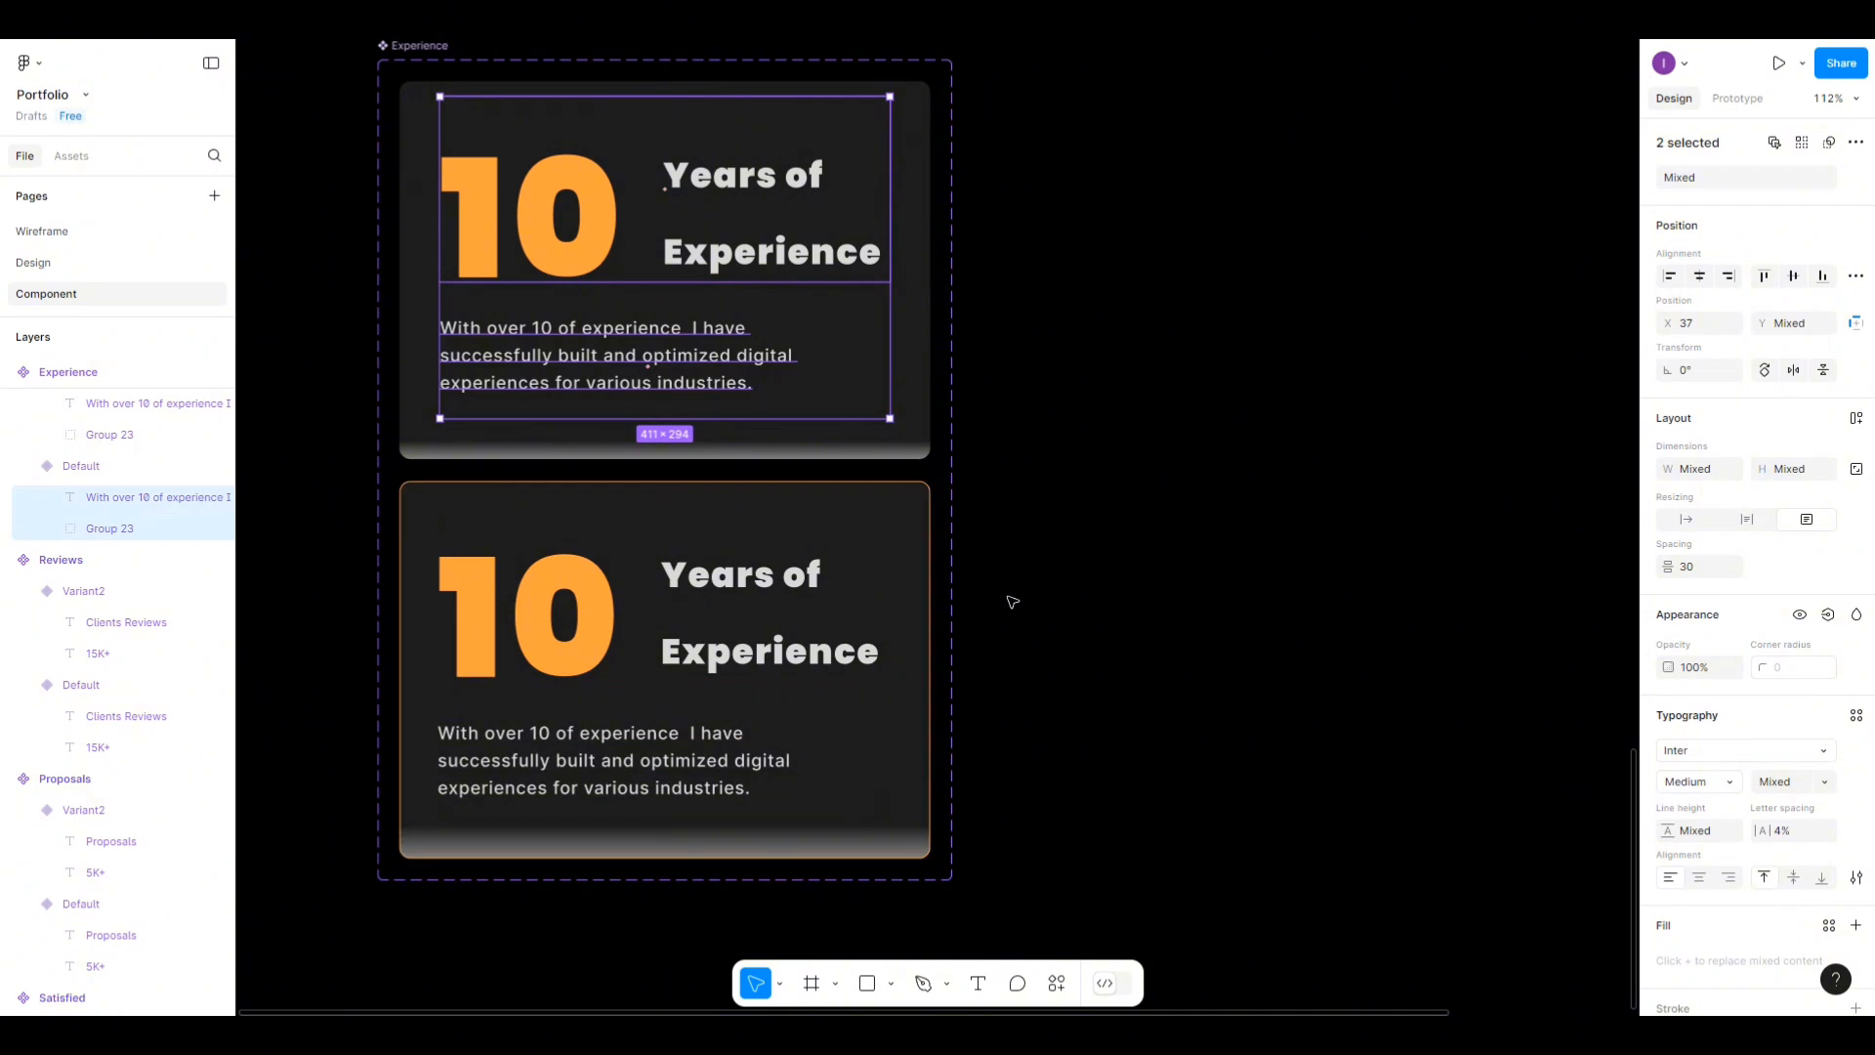
pyautogui.scroll(5, 1015, 605)
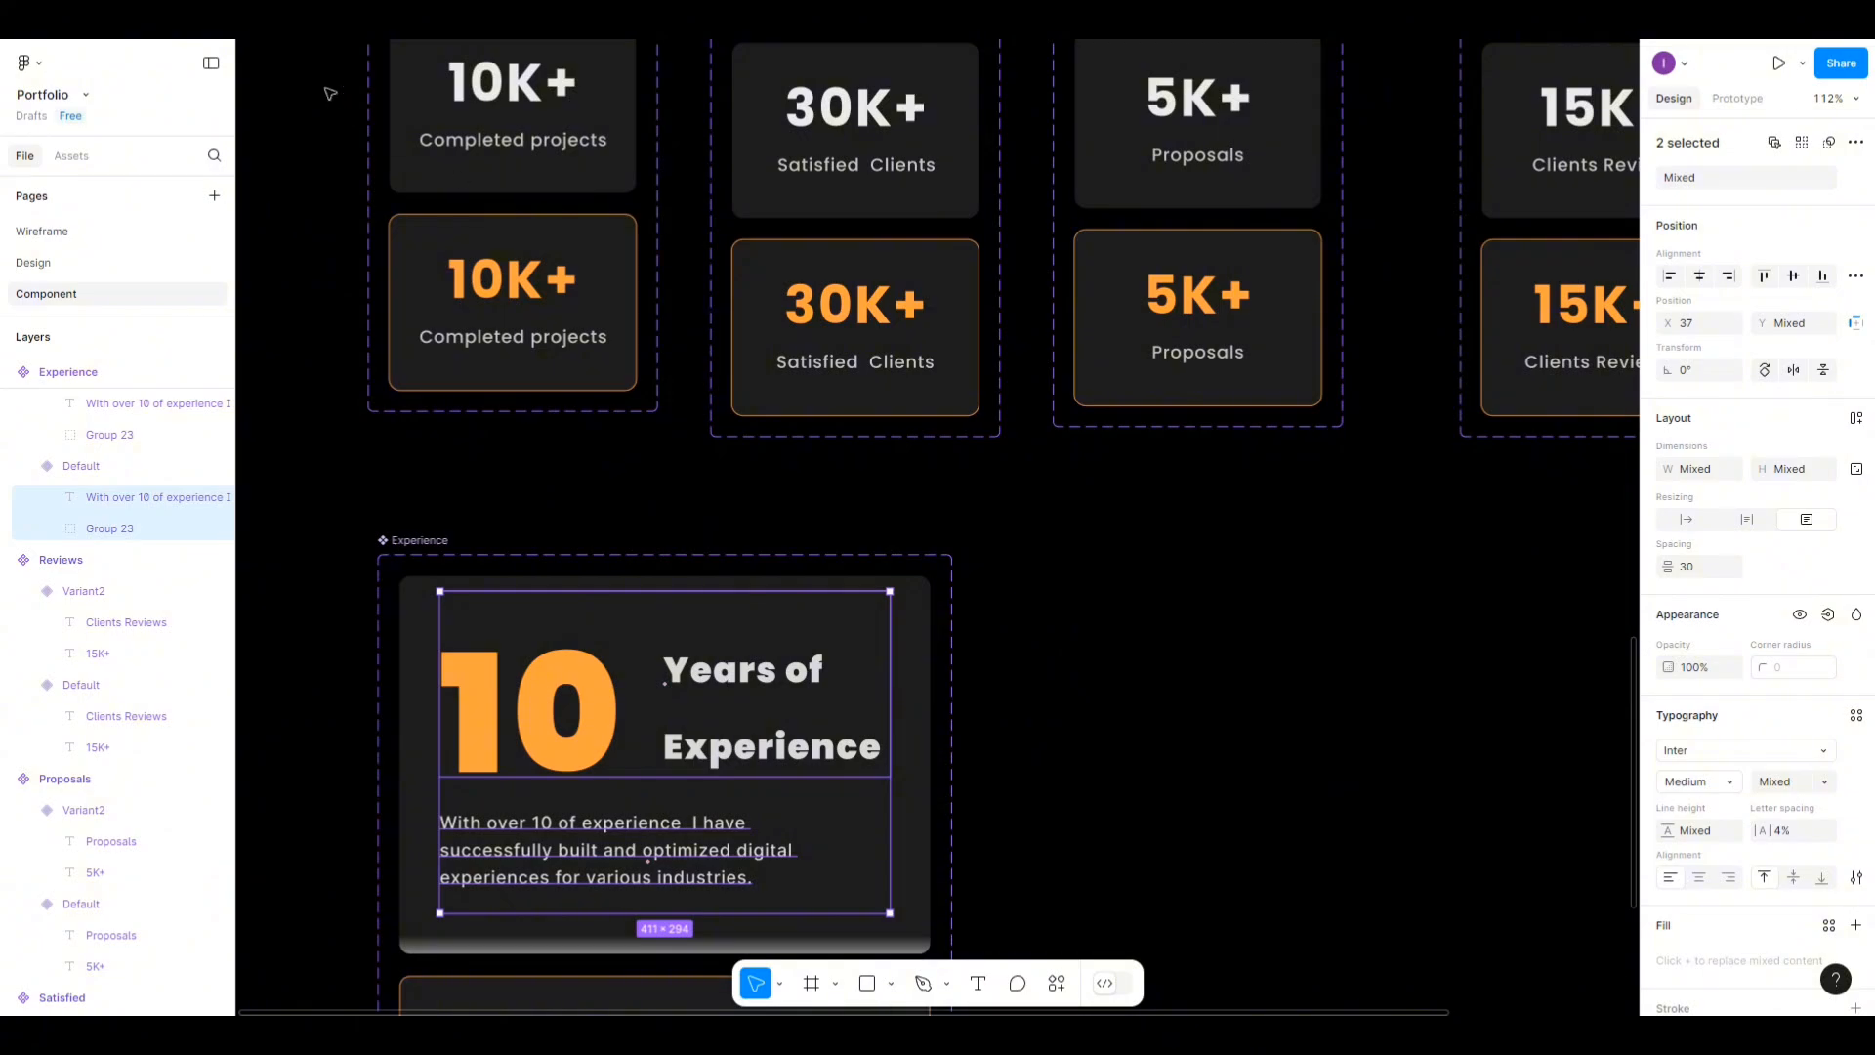
pyautogui.click(303, 20)
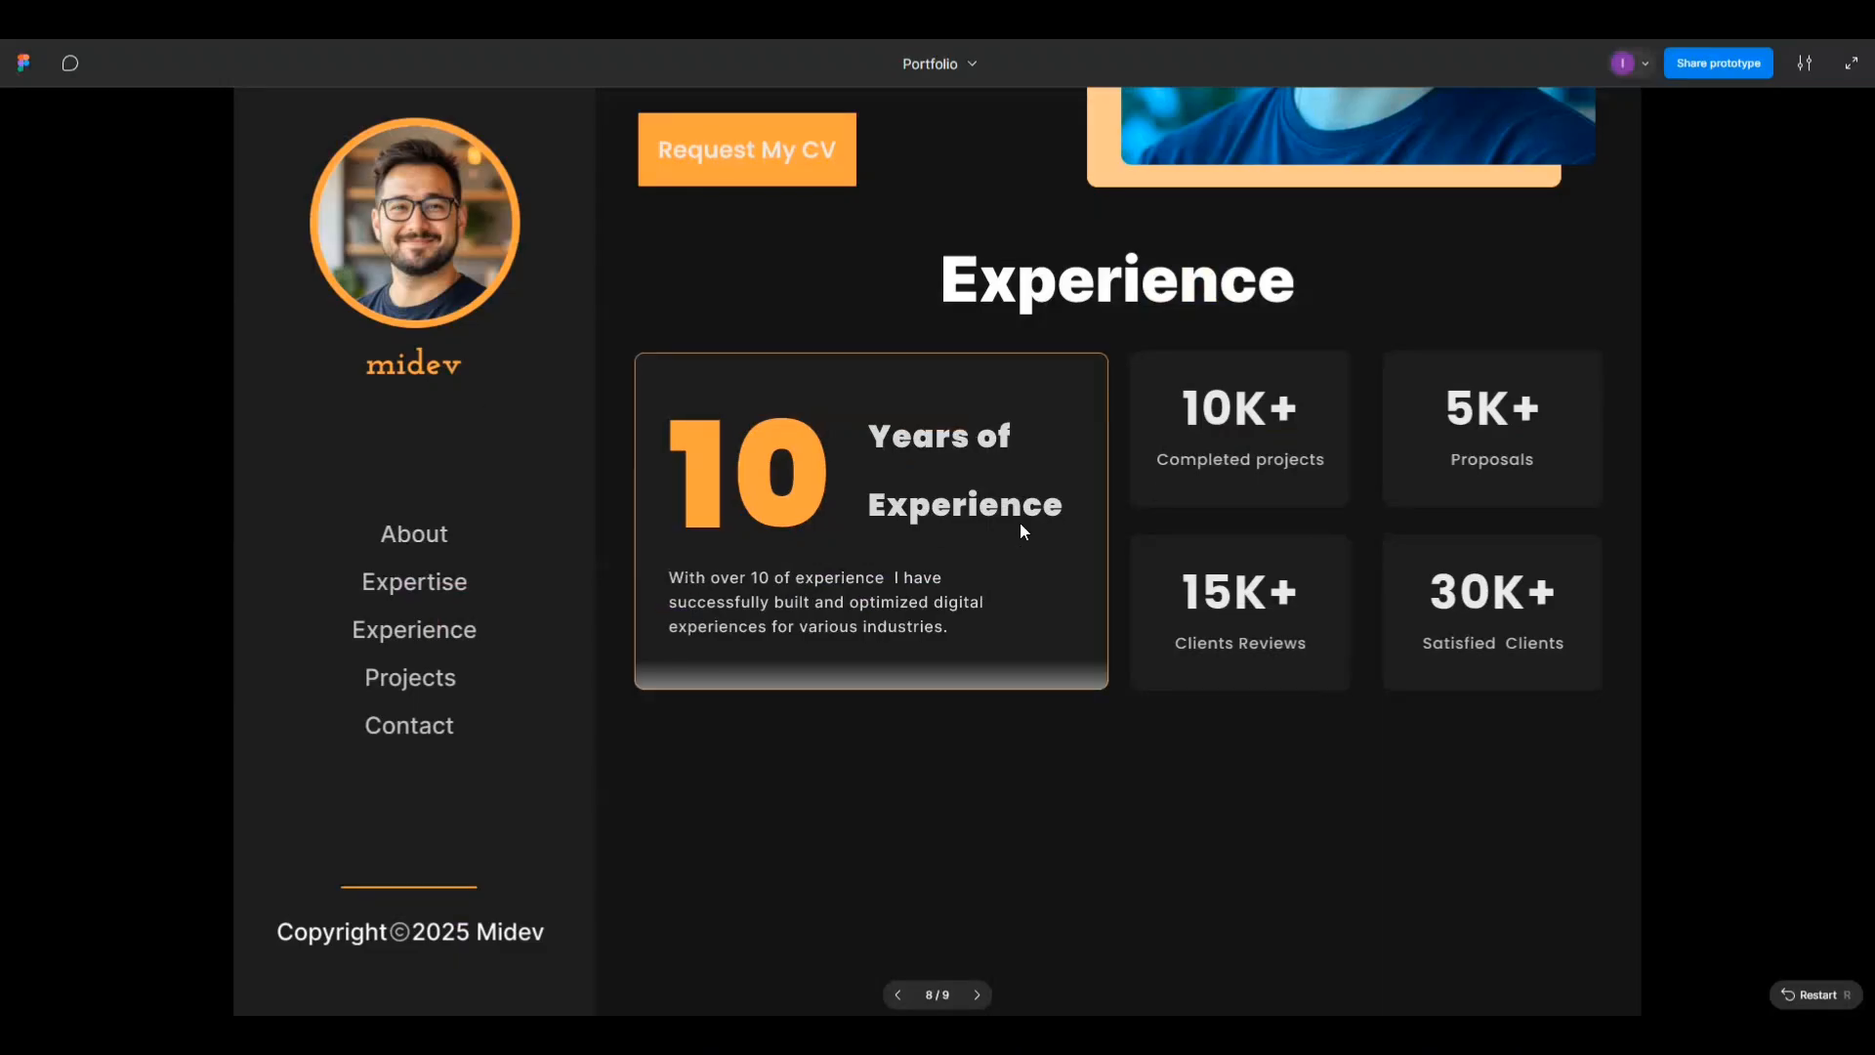